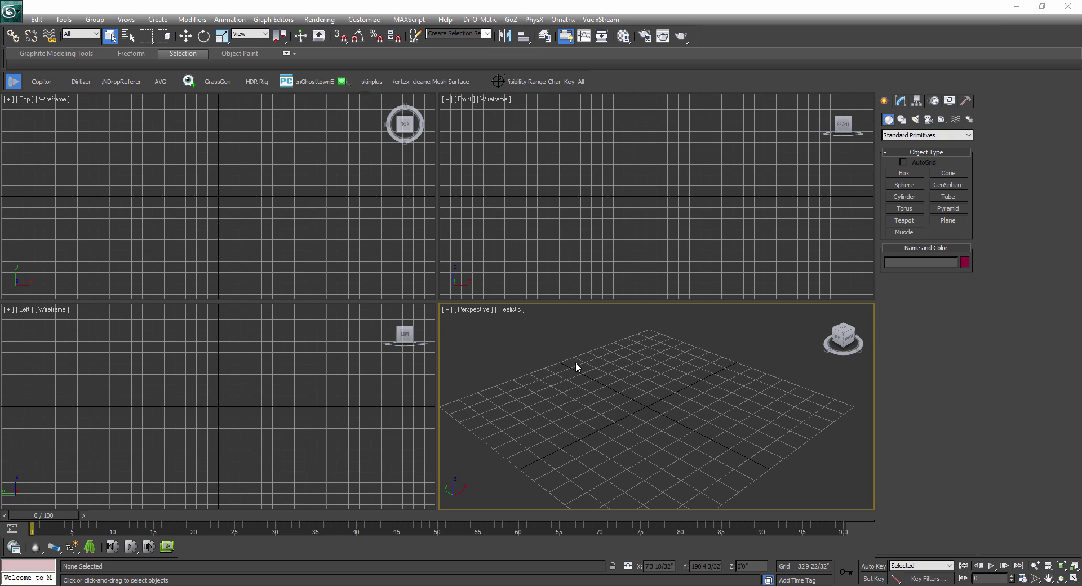
- Load the 106542-star-wars-sword image from the Downloads folder as the Front viewport's background
key(z)
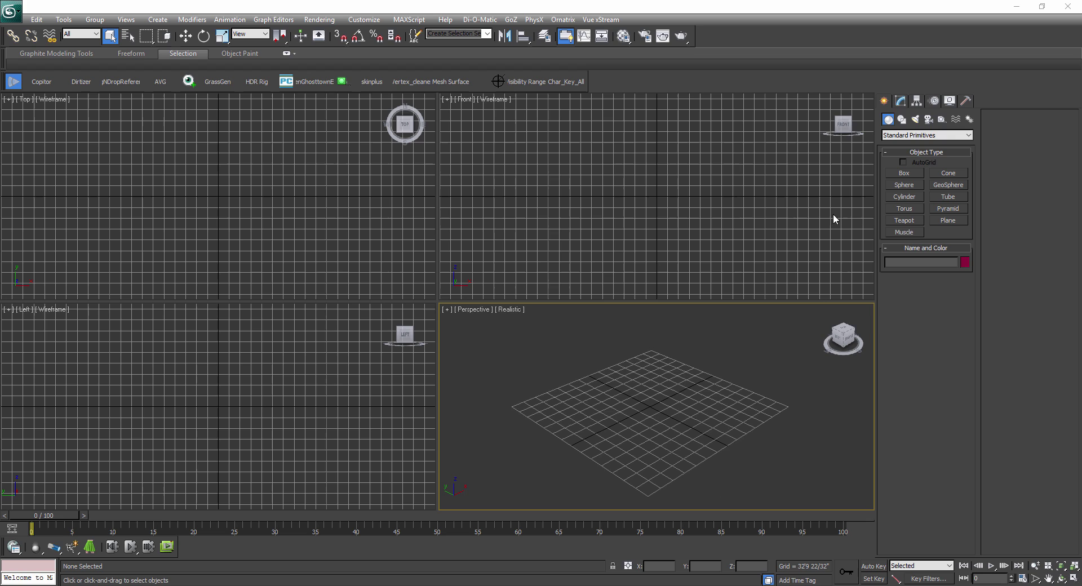
click(646, 192)
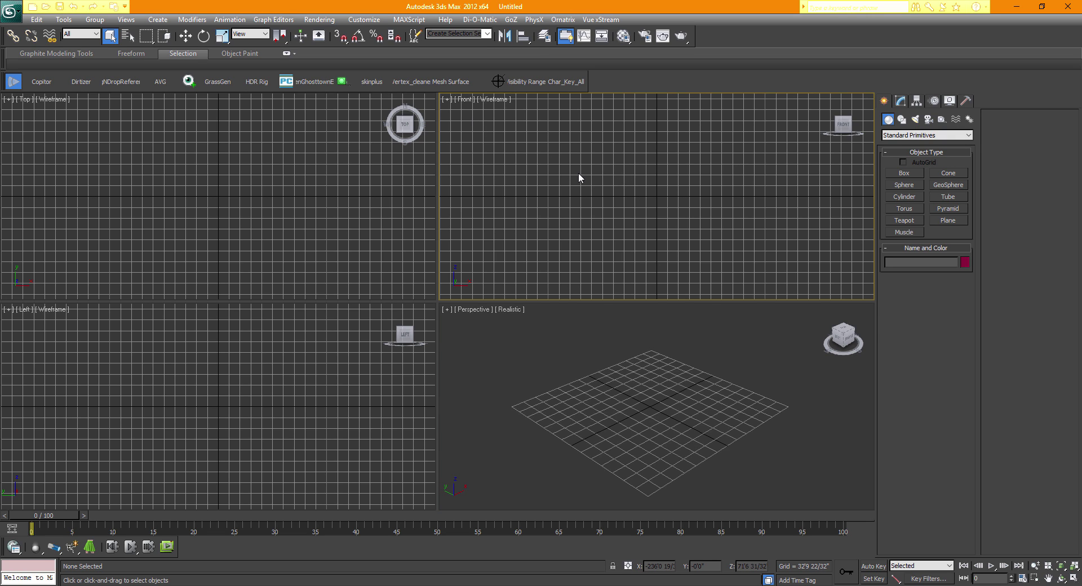
key(alt+b)
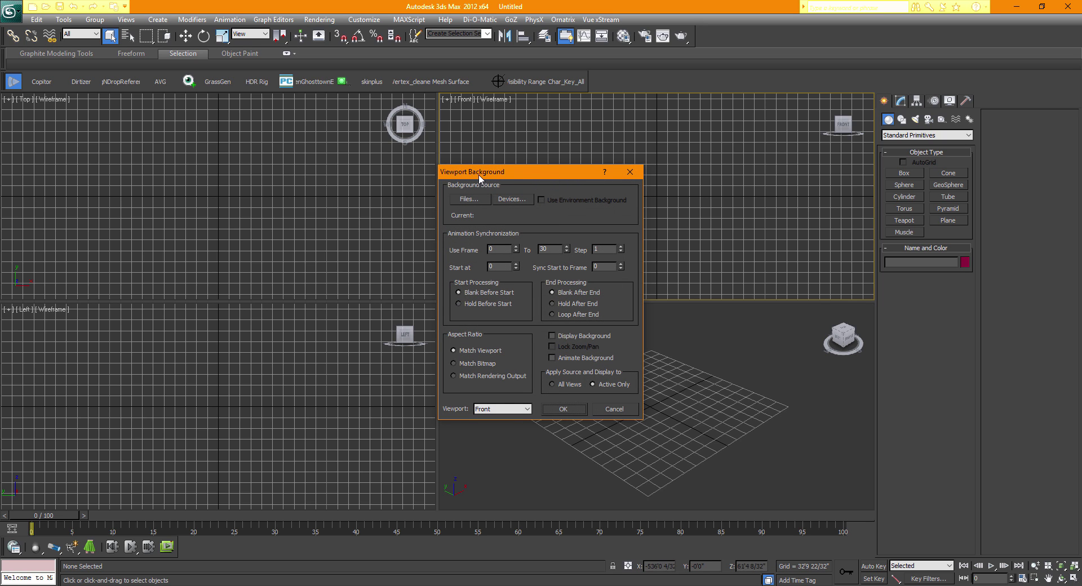
drag(480, 179, 763, 183)
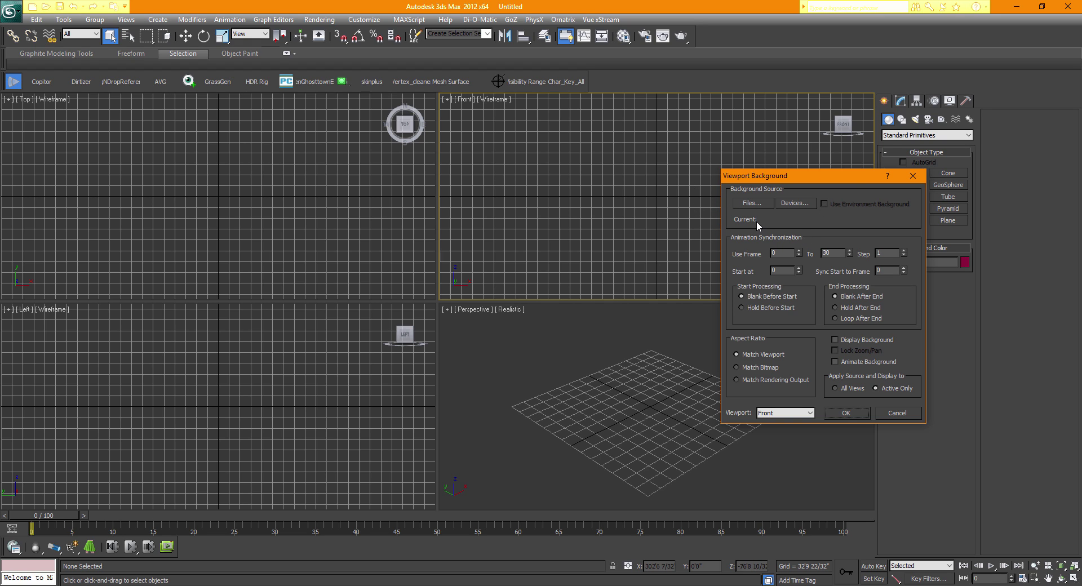
drag(744, 180, 214, 146)
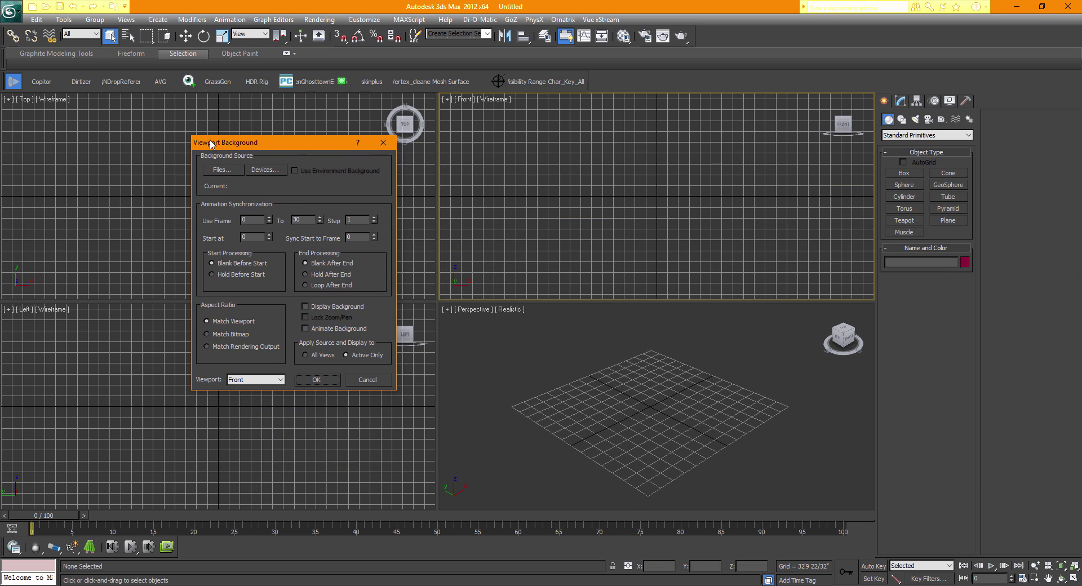
click(217, 170)
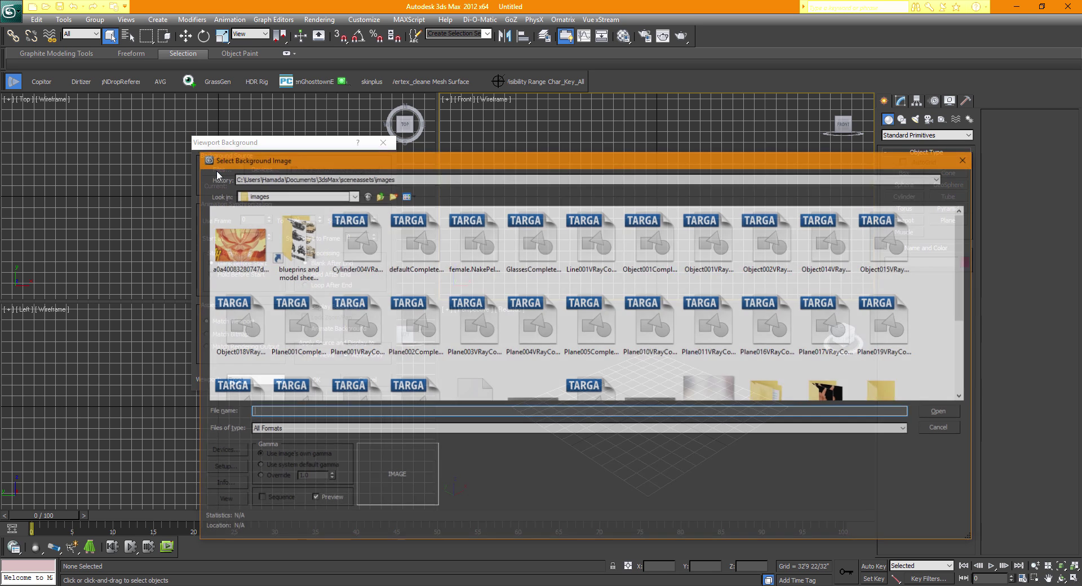
click(309, 195)
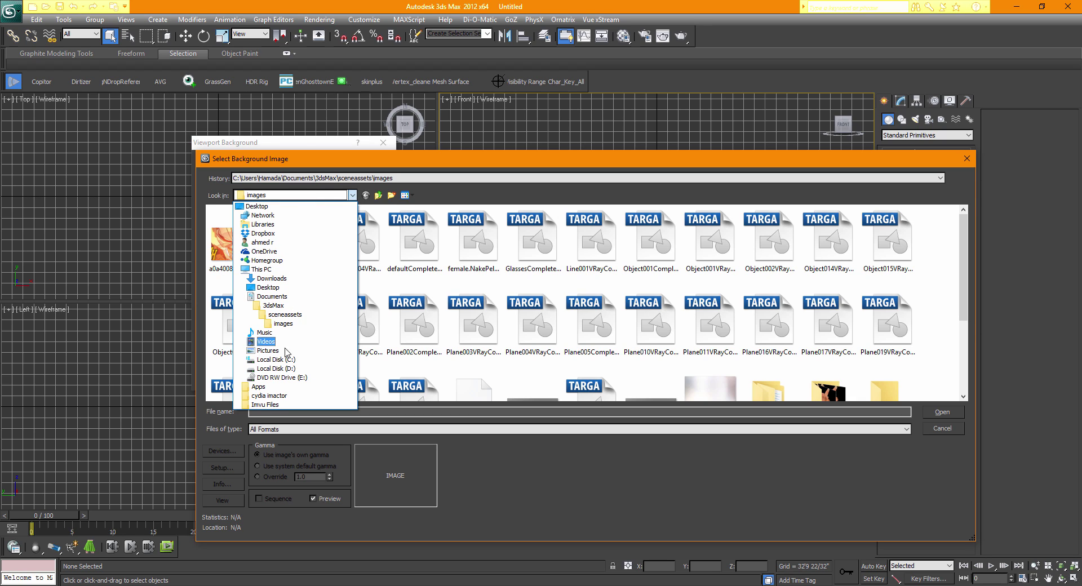
click(271, 279)
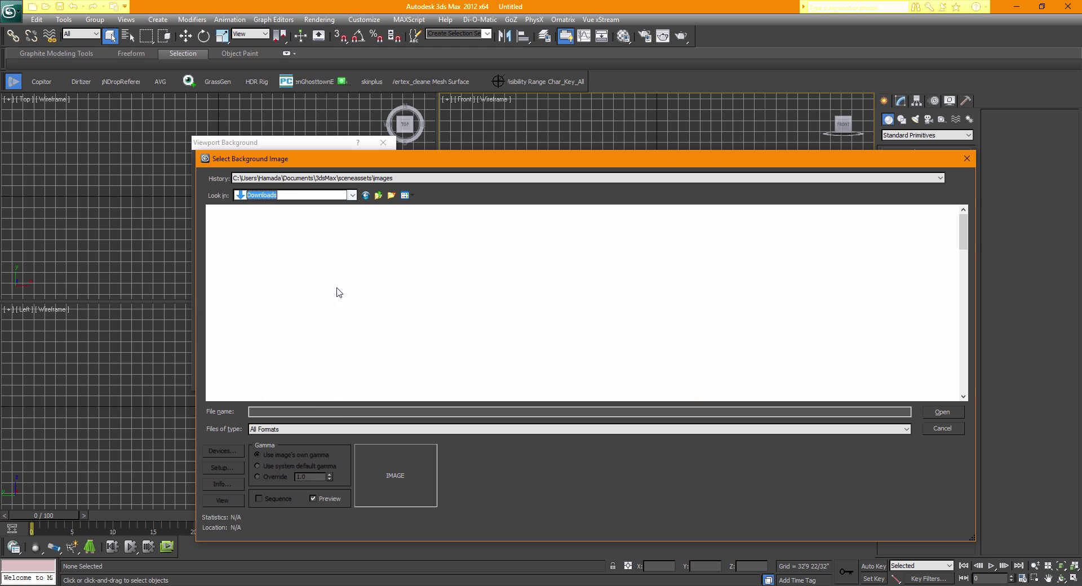
scroll(526, 298, down, 2)
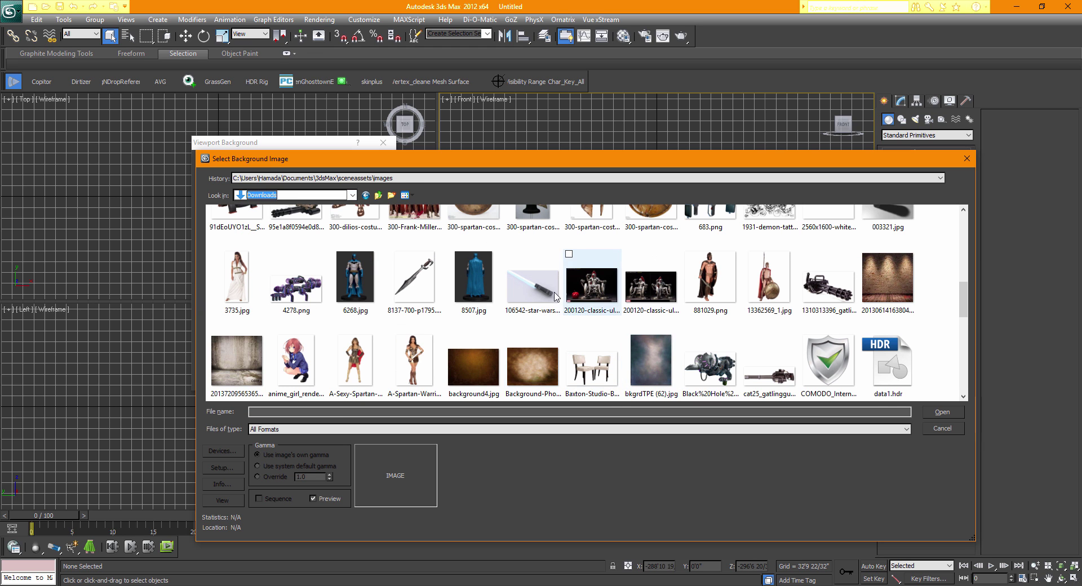
double_click(522, 291)
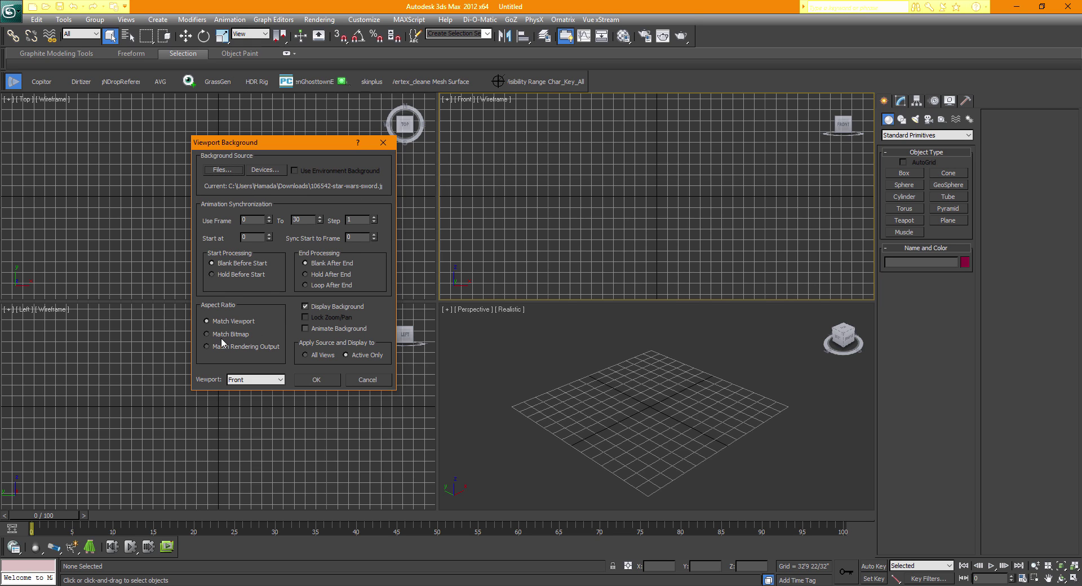
- Set the background's aspect ratio to Match Bitmap, enable Lock Zoom/Pan, and apply it to the Front viewport
click(206, 334)
click(305, 318)
click(318, 380)
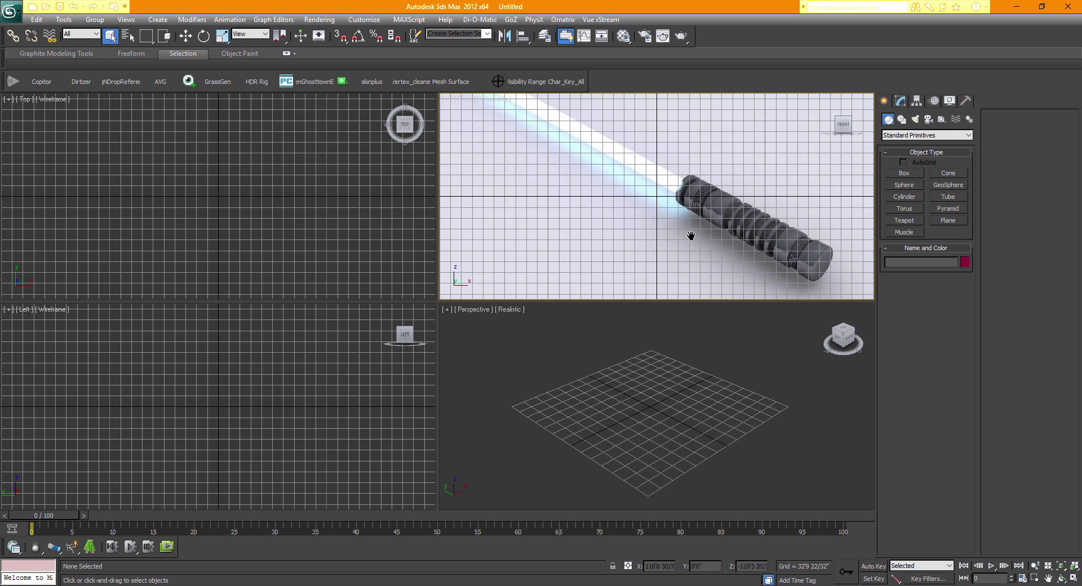
- Hide the grid in the Front viewport so only the reference image shows
middle_drag(695, 234, 632, 224)
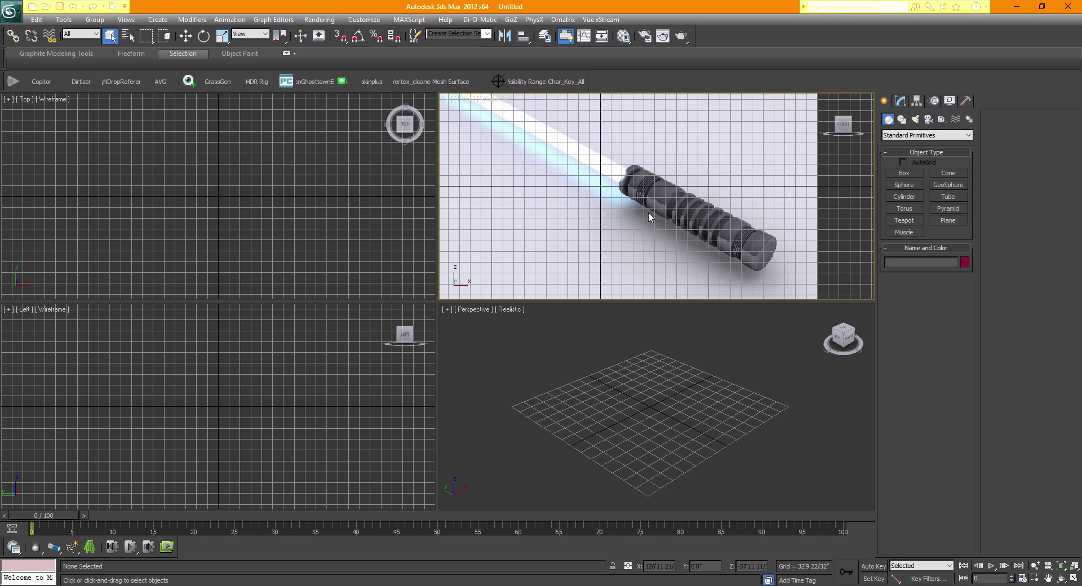
scroll(607, 195, down, 2)
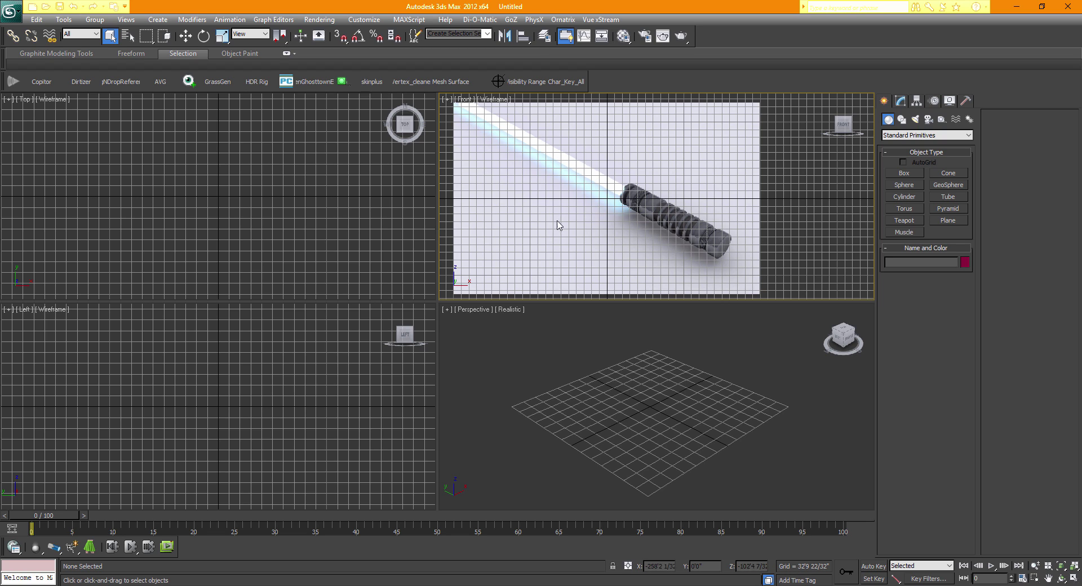
middle_drag(631, 373, 608, 395)
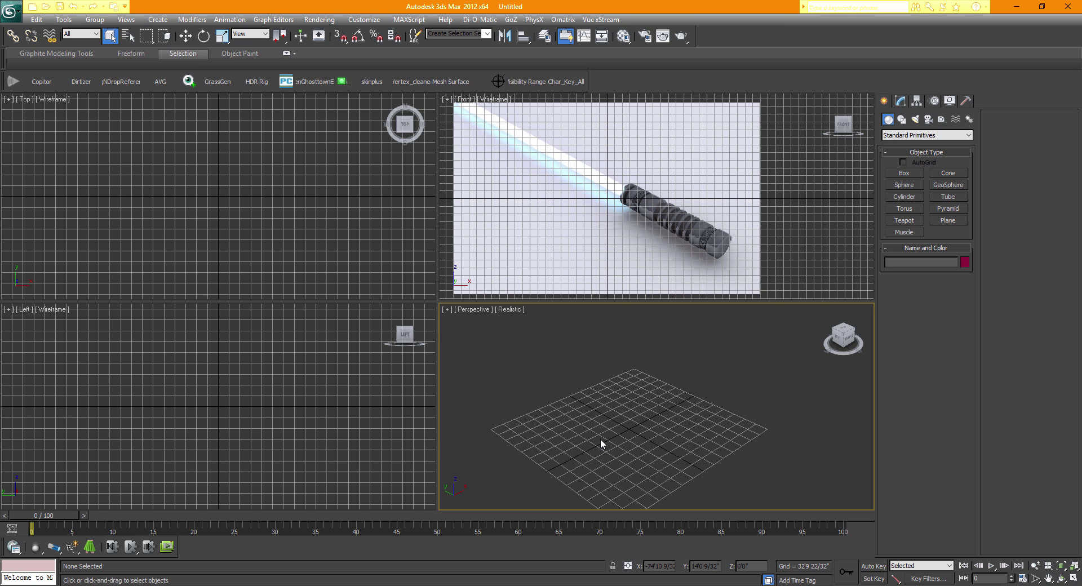
middle_drag(582, 221, 578, 221)
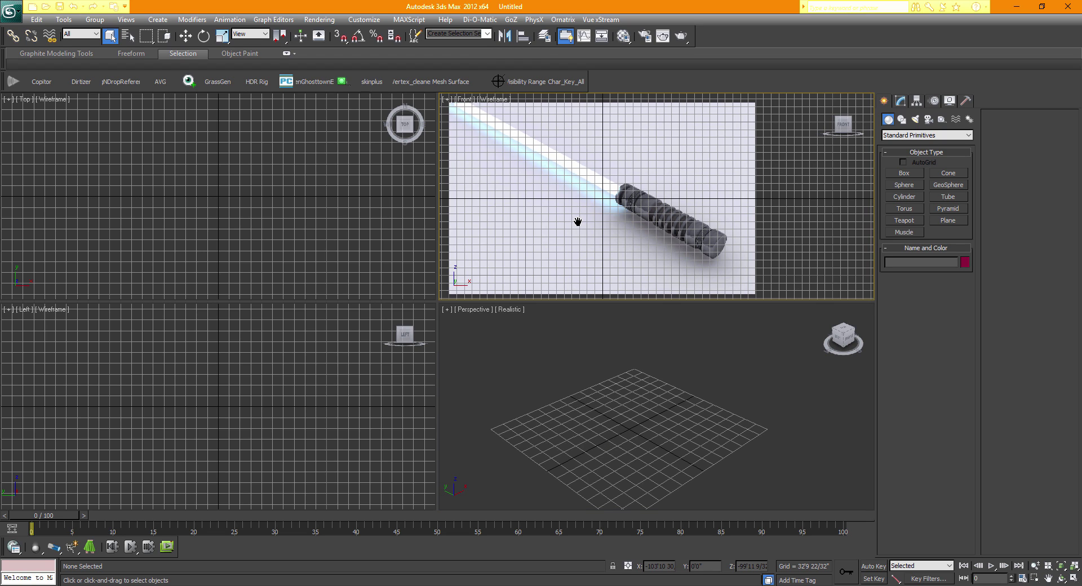
key(g)
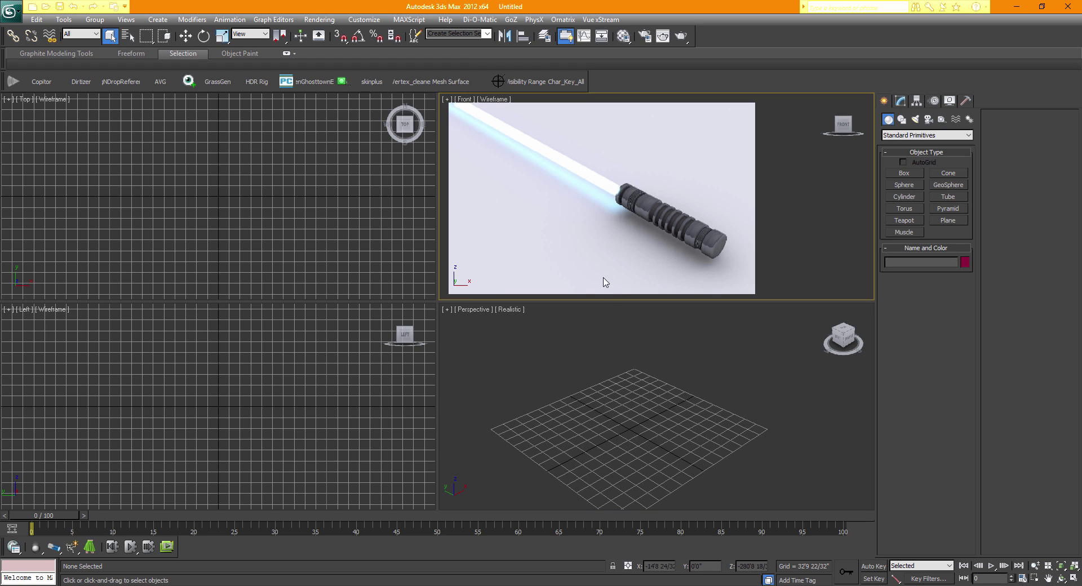
- Examine the lightsaber handle in the Front viewport's reference image
middle_drag(693, 231, 731, 231)
middle_drag(636, 239, 716, 228)
middle_drag(642, 207, 642, 176)
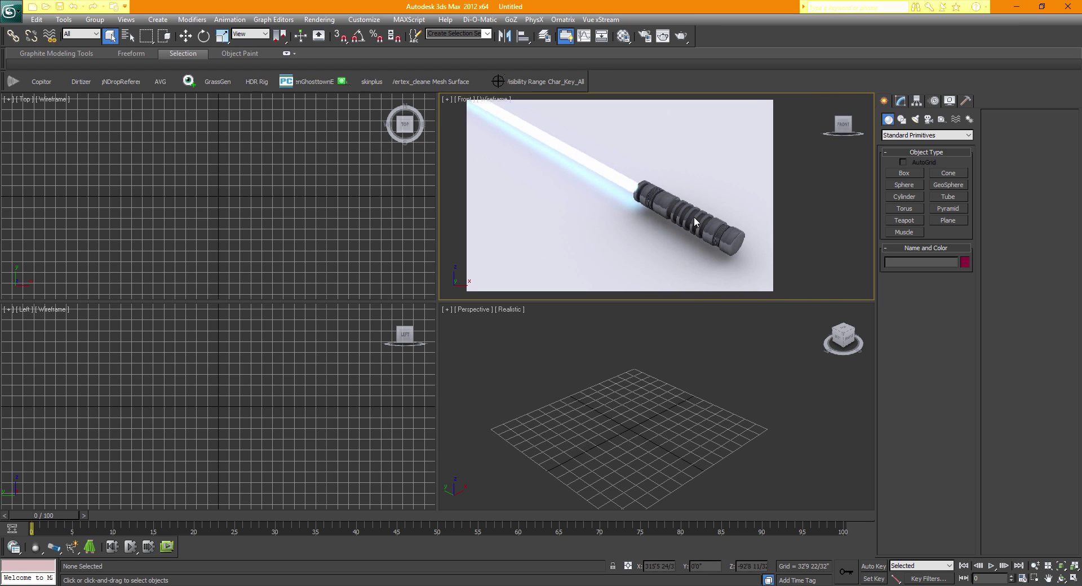
scroll(695, 217, up, 3)
scroll(694, 217, down, 5)
scroll(694, 218, down, 2)
scroll(695, 217, up, 4)
scroll(694, 217, down, 2)
scroll(694, 218, up, 2)
- Create an upright cylinder near the grid centre in the Perspective viewport, about 15'4" in radius and 176'2" high
click(625, 438)
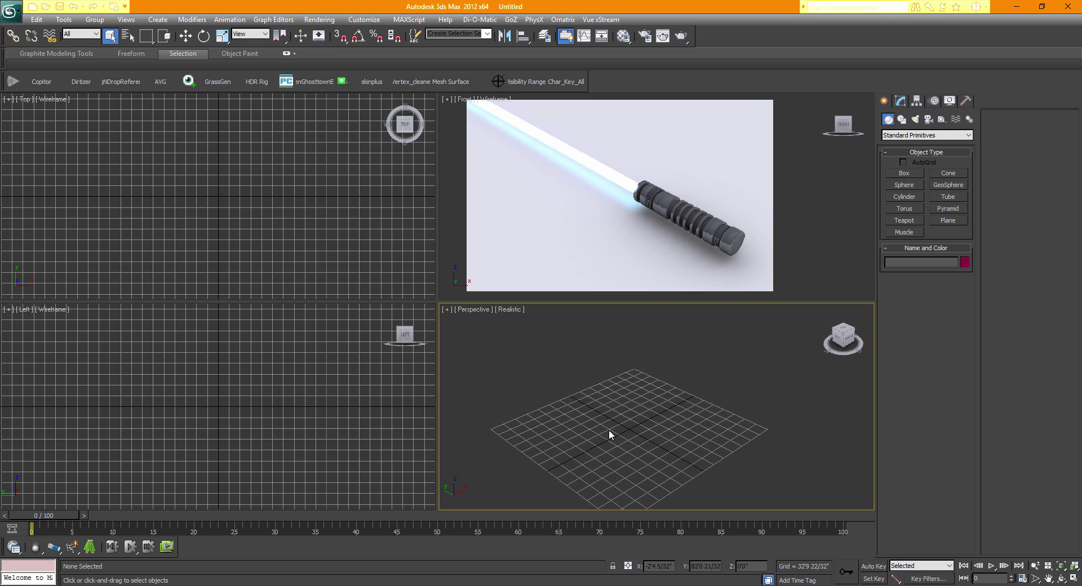
middle_drag(609, 435, 581, 431)
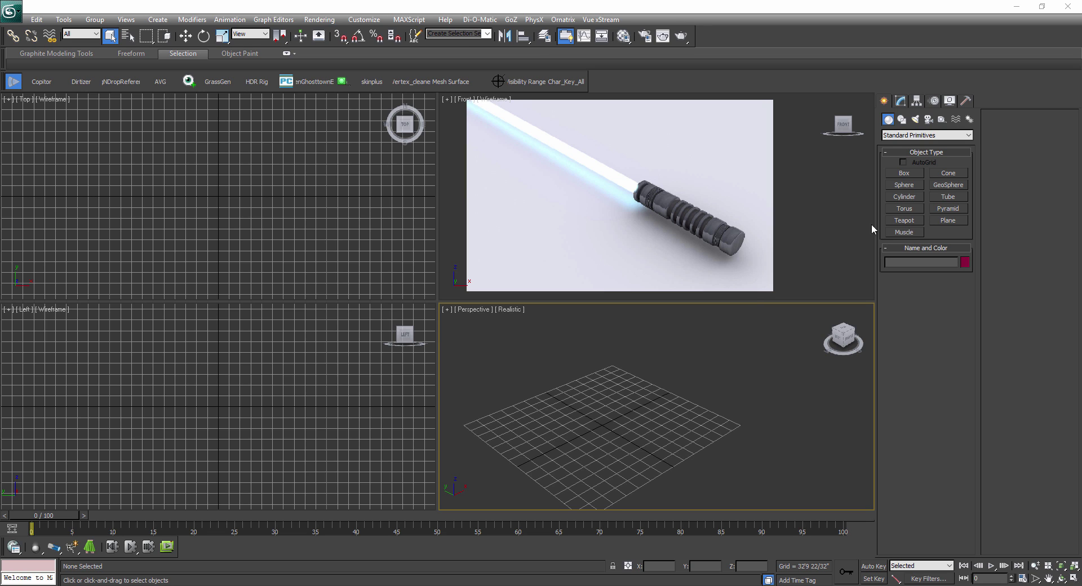
click(902, 197)
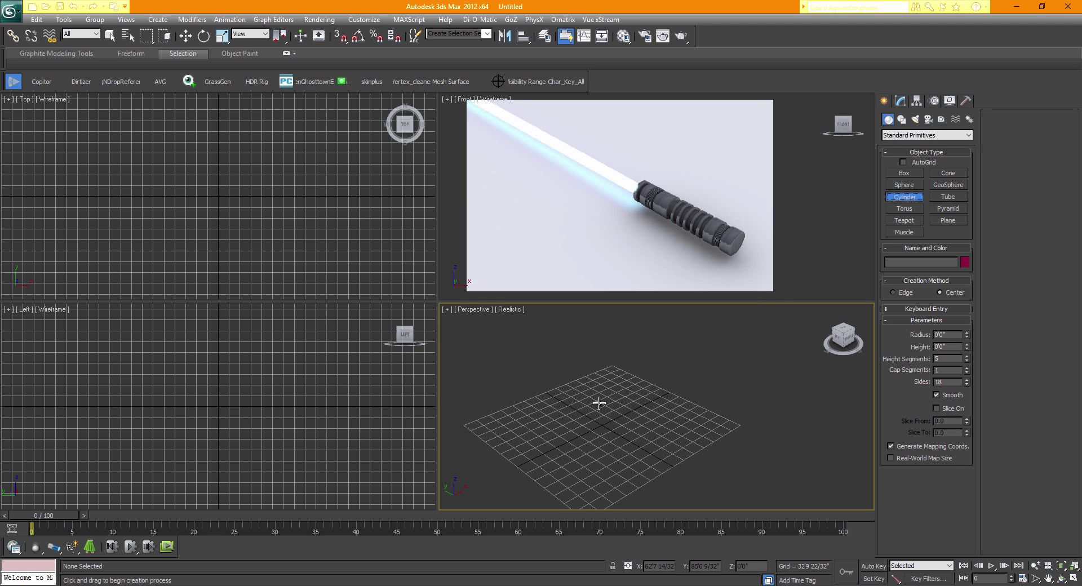
mouse_move(615, 431)
mouse_down()
mouse_move(634, 437)
mouse_move(590, 414)
mouse_move(666, 436)
mouse_move(608, 431)
mouse_up()
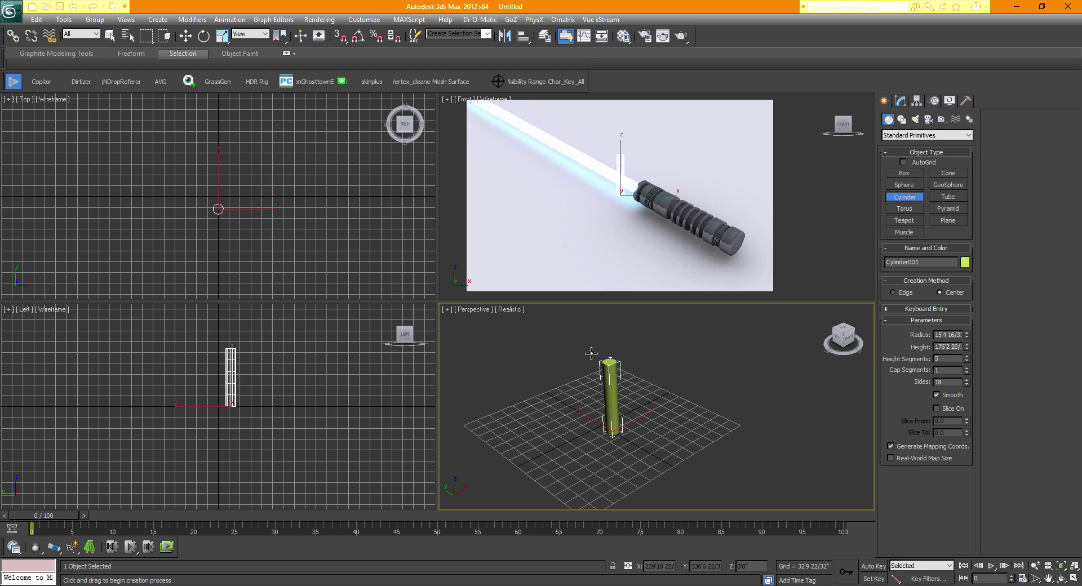
- Maximize the Perspective viewport and turn on Edged Faces display for the cylinder
middle_drag(671, 442, 678, 444)
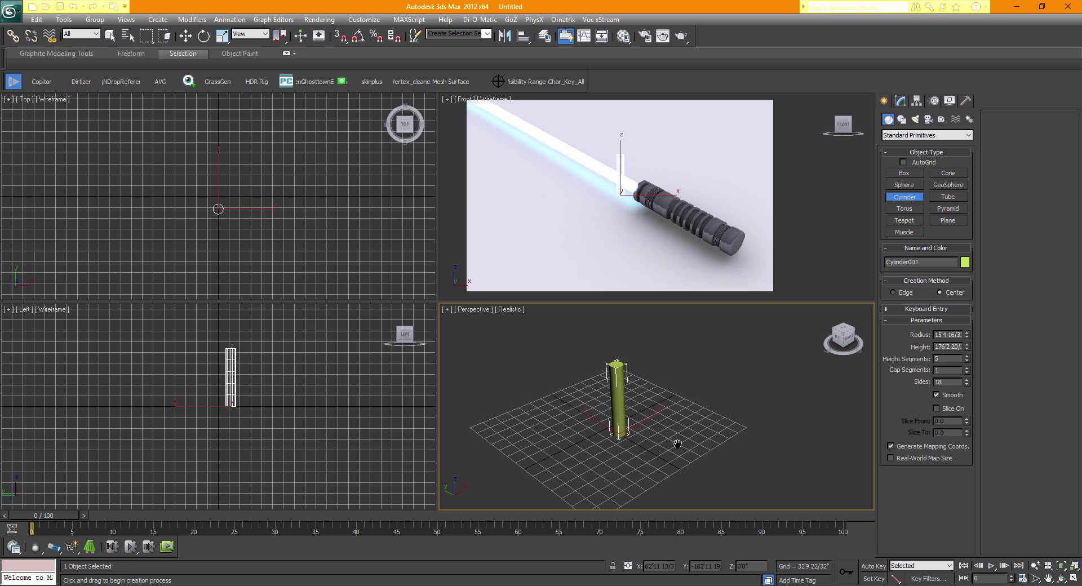
click(1073, 580)
middle_drag(478, 374, 499, 386)
scroll(499, 386, up, 3)
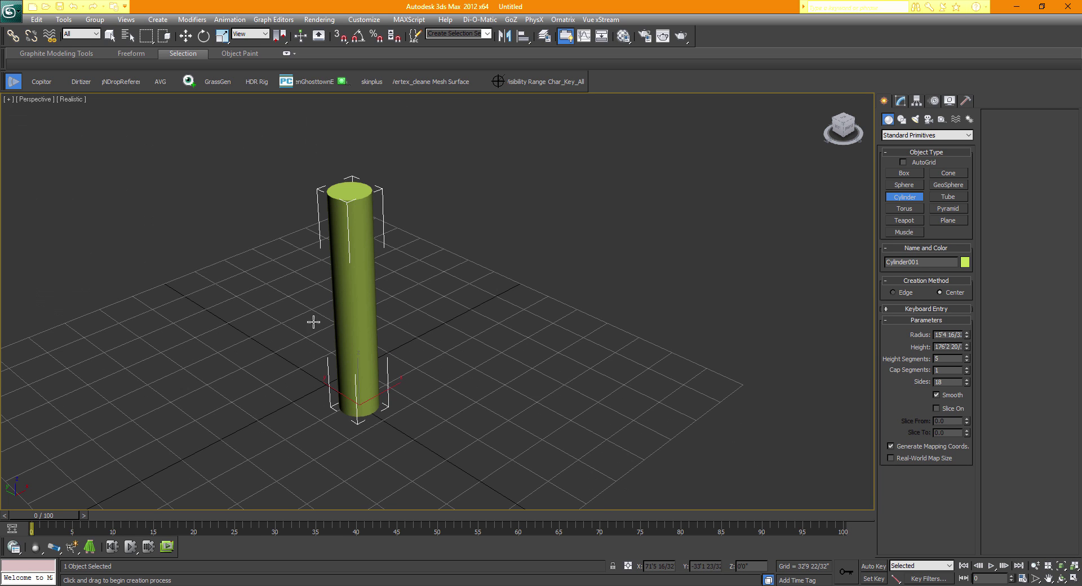
click(70, 100)
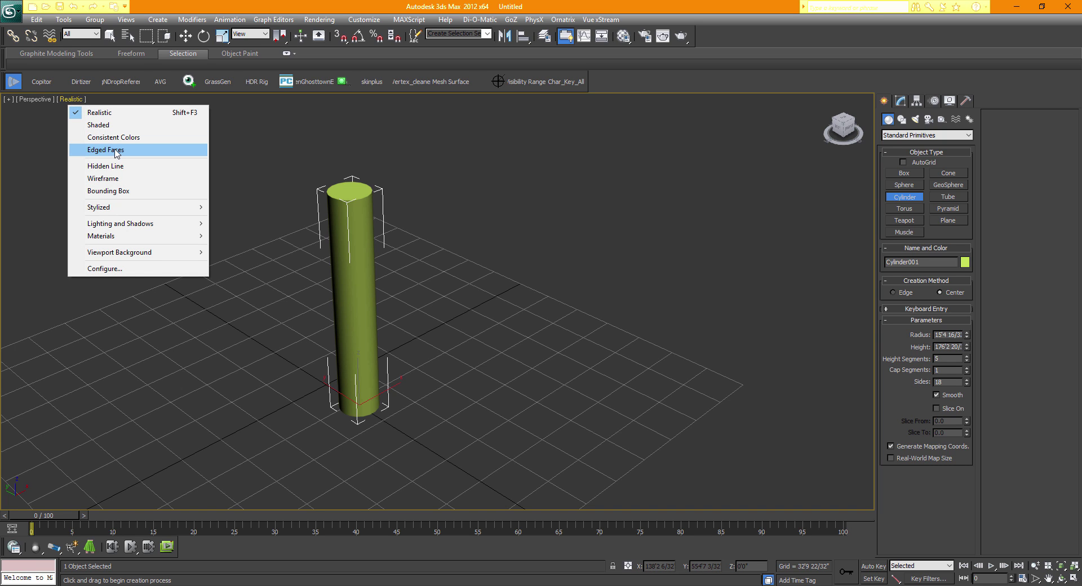
click(93, 151)
scroll(210, 239, up, 3)
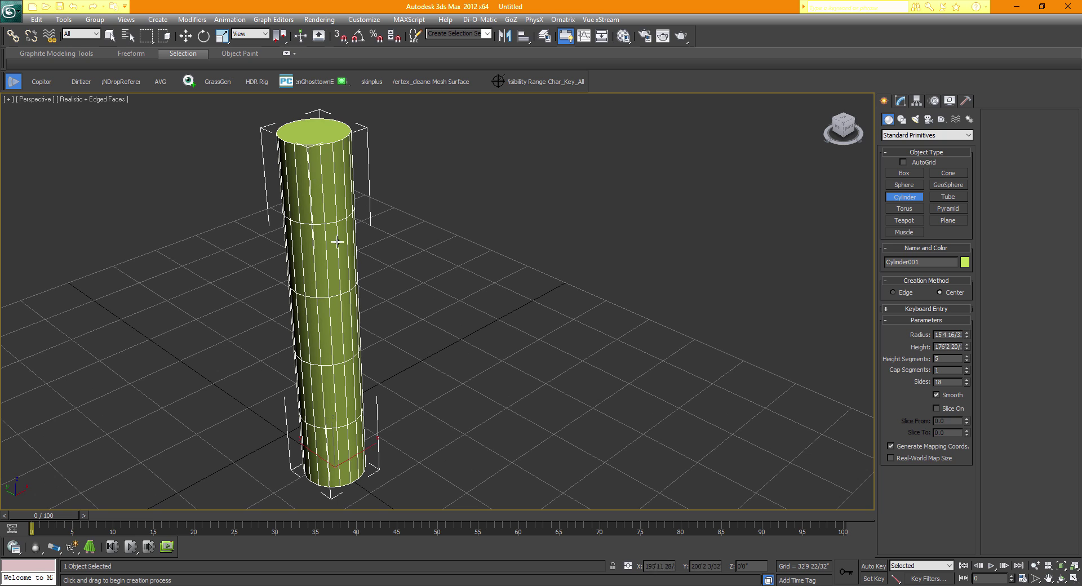
- Set the cylinder's height segments to 1 and restore the four-viewport layout
drag(849, 128, 822, 117)
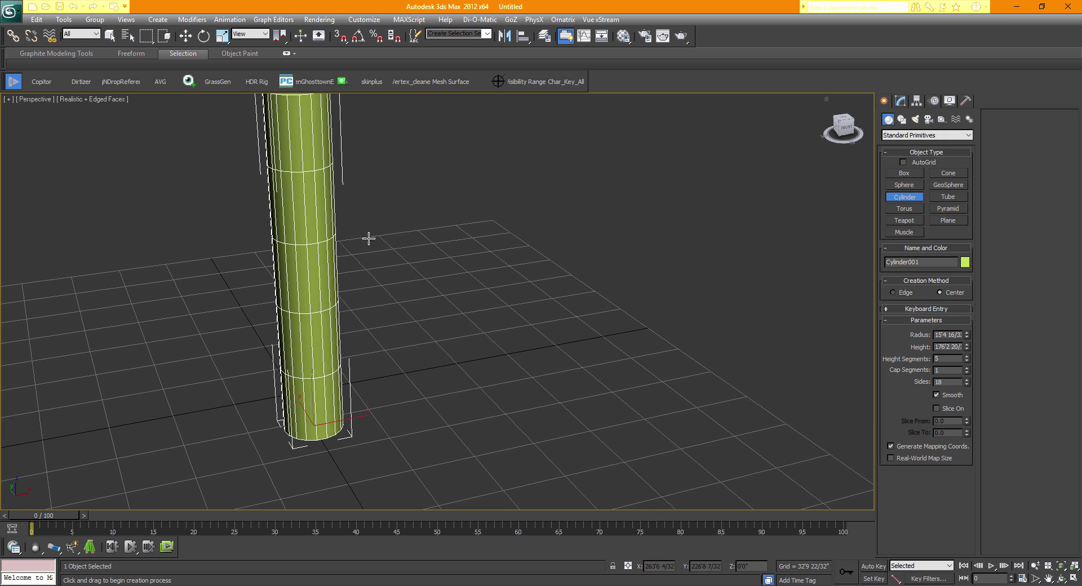
middle_drag(364, 239, 420, 293)
middle_drag(366, 420, 357, 416)
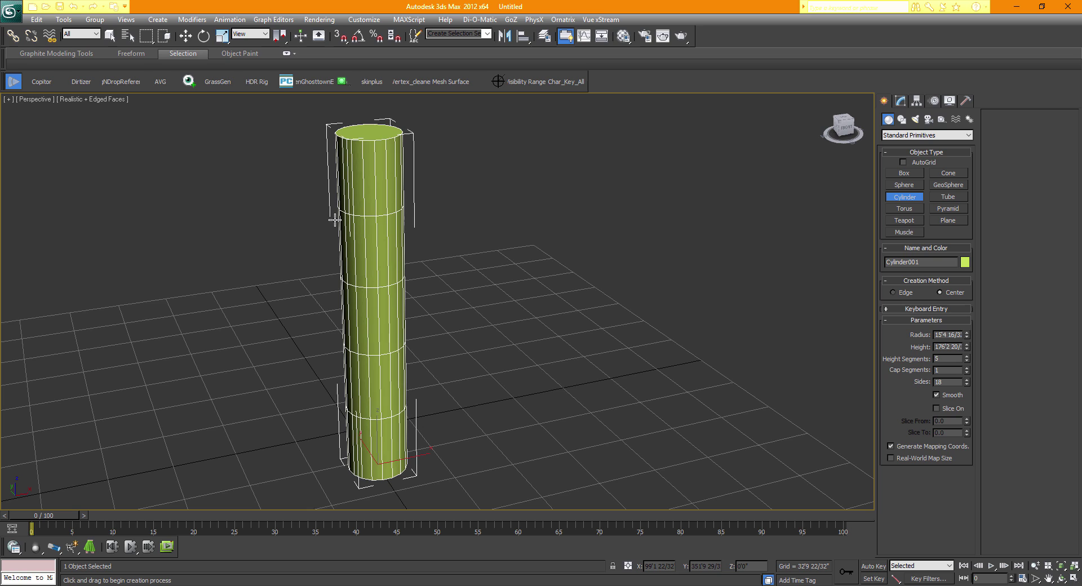
middle_drag(335, 216, 384, 221)
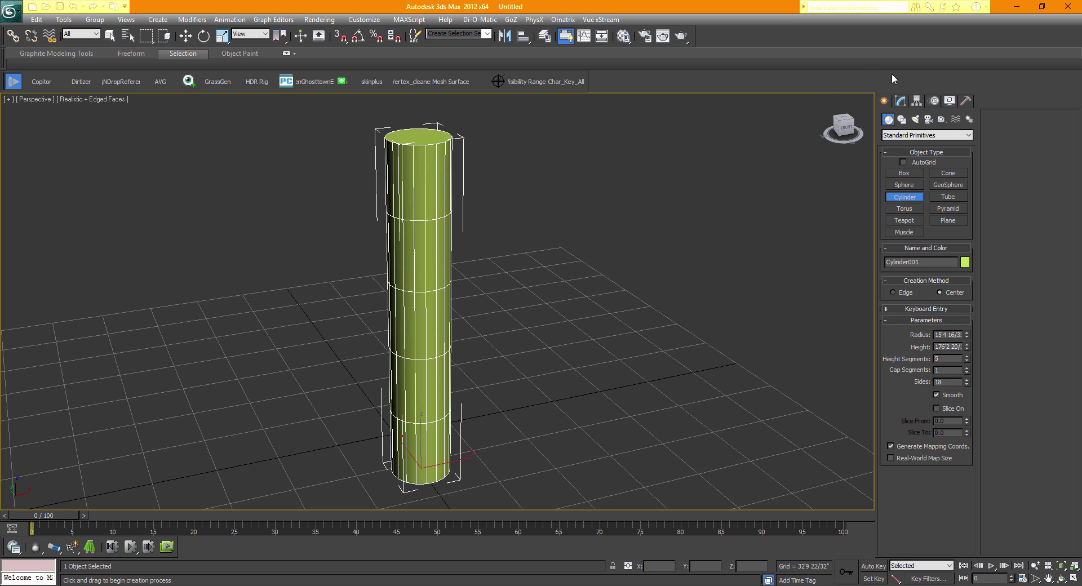
drag(844, 120, 834, 125)
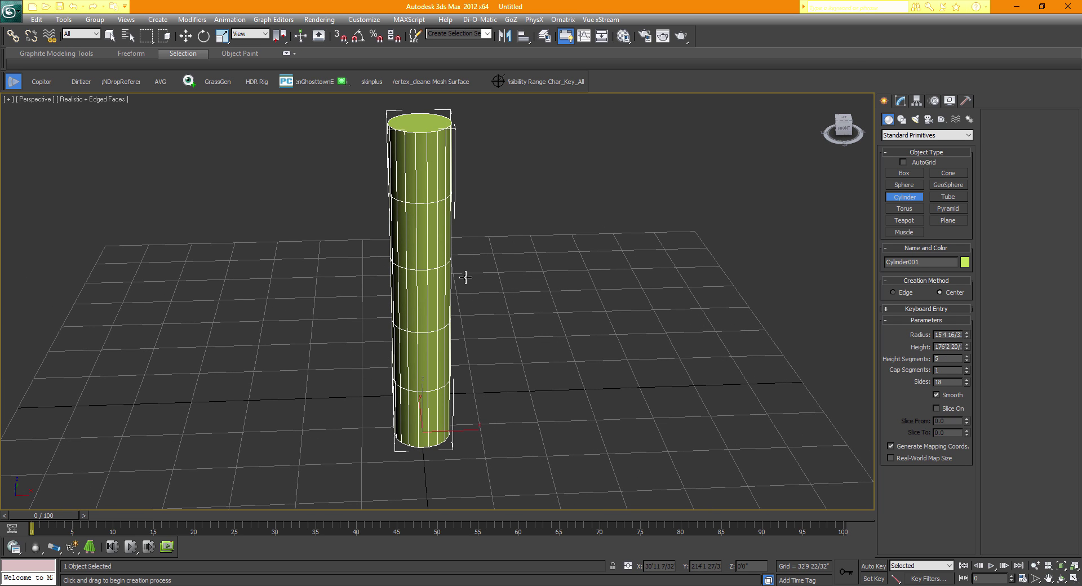
middle_drag(425, 212, 430, 225)
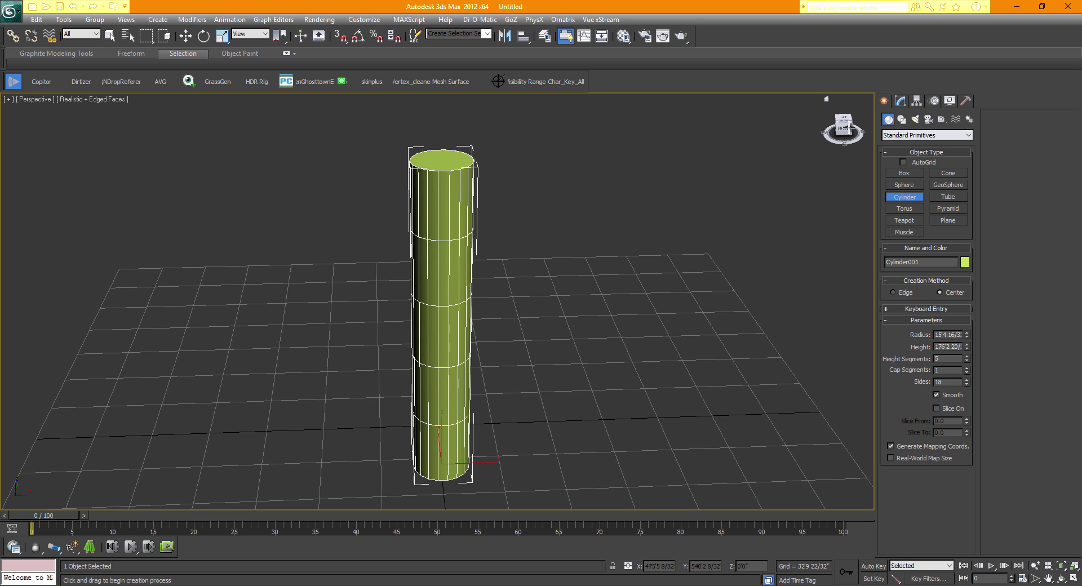
mouse_move(844, 125)
mouse_down()
mouse_move(830, 126)
mouse_move(845, 119)
mouse_up()
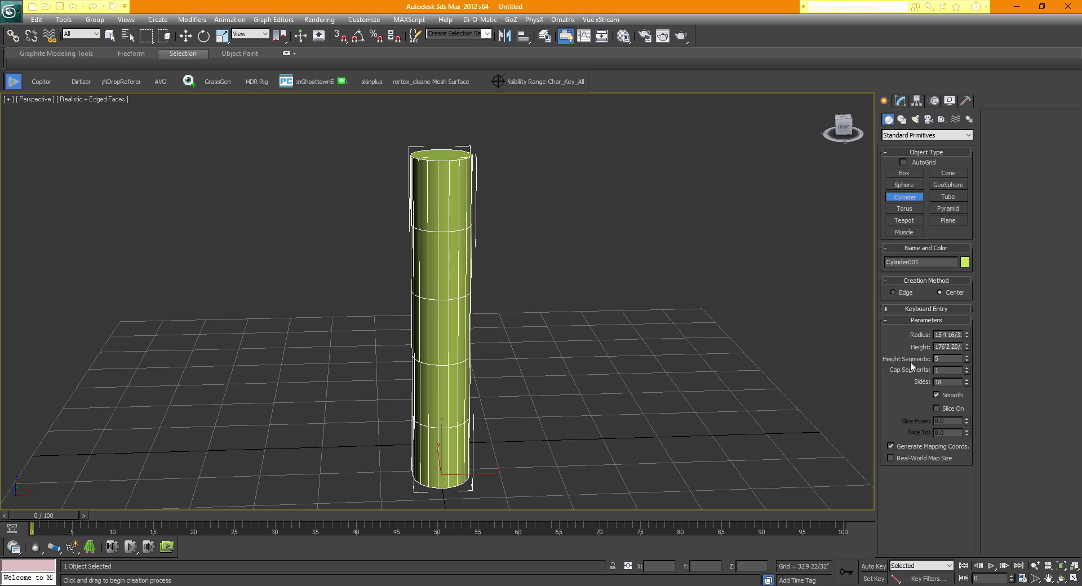
click(967, 361)
click(967, 361)
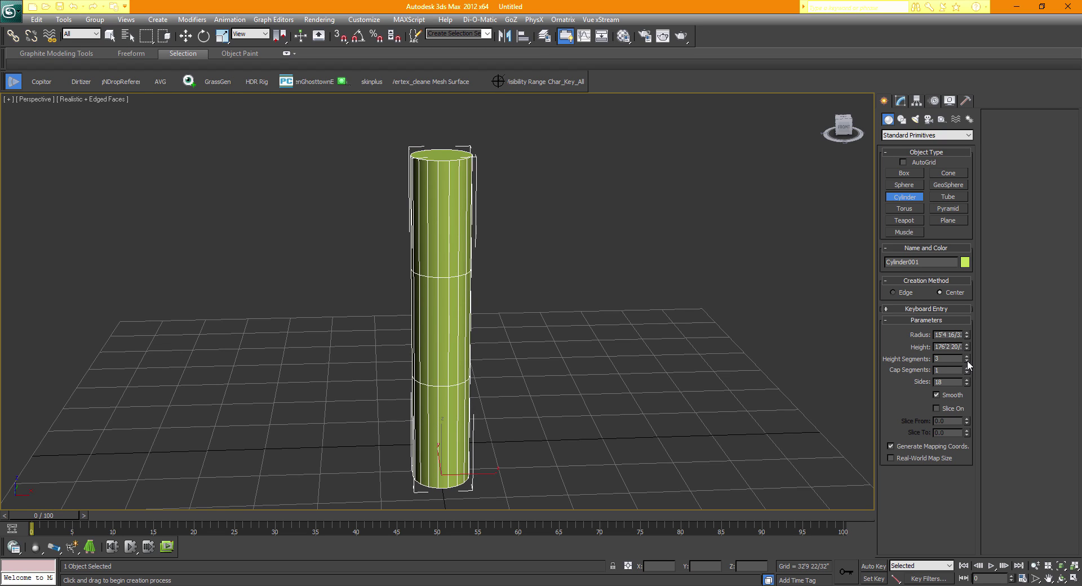
click(967, 361)
click(967, 360)
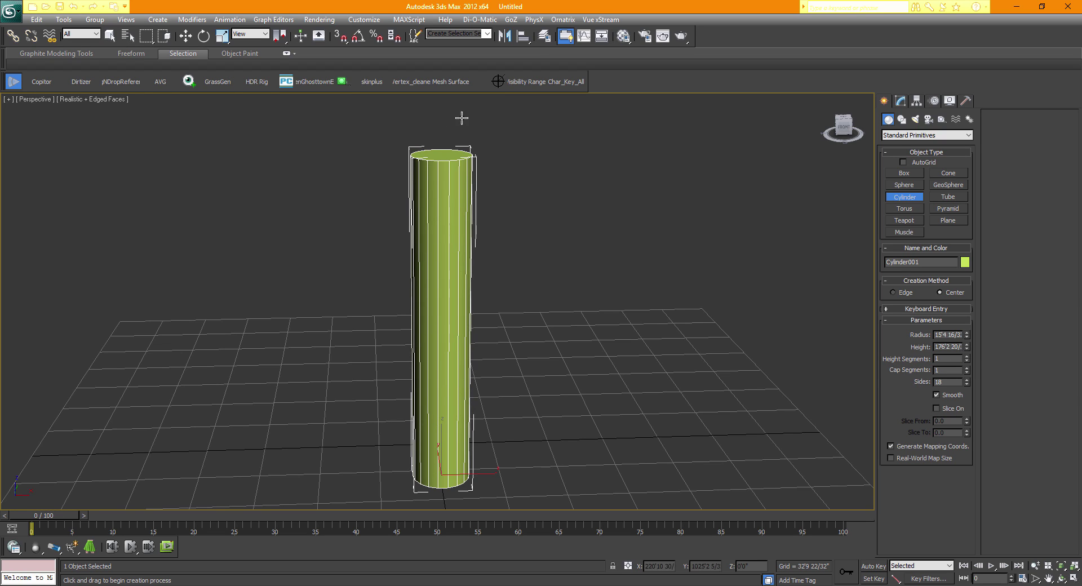
middle_drag(495, 315, 500, 333)
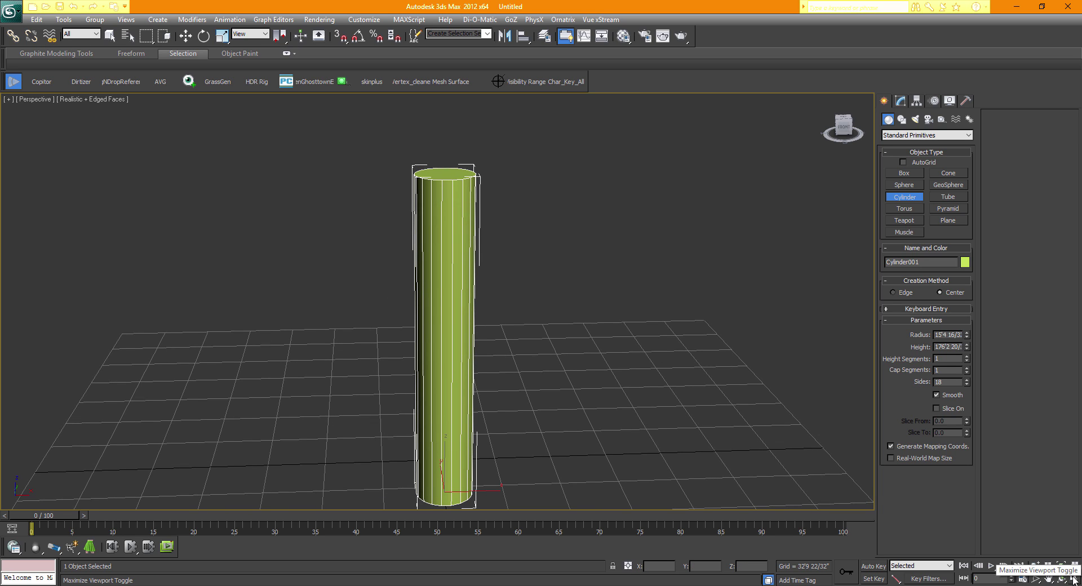
click(1073, 579)
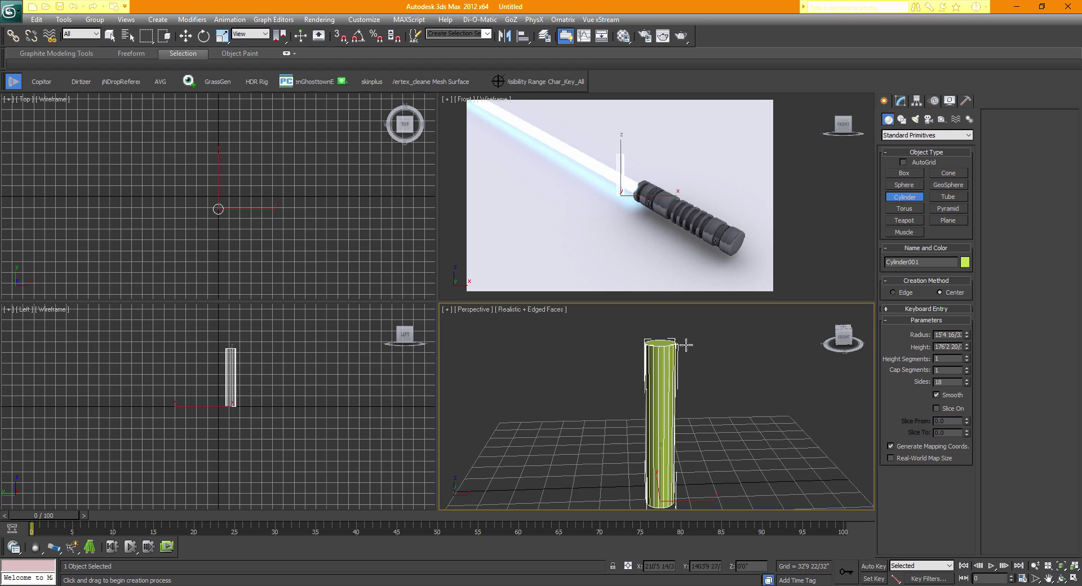
- Examine the grooves, rings and end cap of the lightsaber handle in the Front viewport's reference image
middle_drag(663, 197, 620, 186)
scroll(623, 186, up, 2)
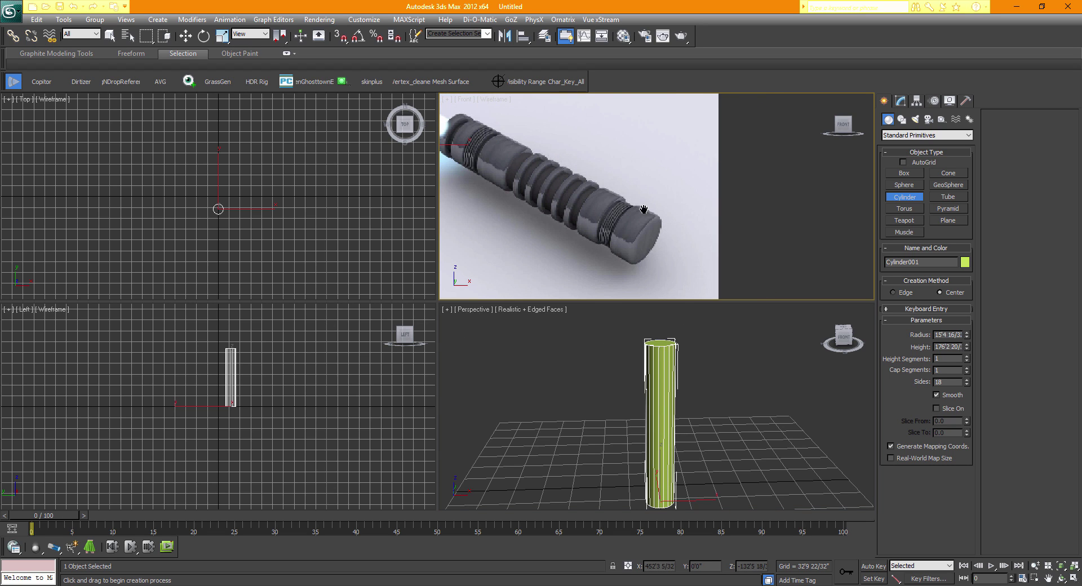
scroll(660, 210, up, 2)
scroll(661, 210, up, 2)
scroll(654, 217, up, 2)
middle_drag(691, 226, 718, 222)
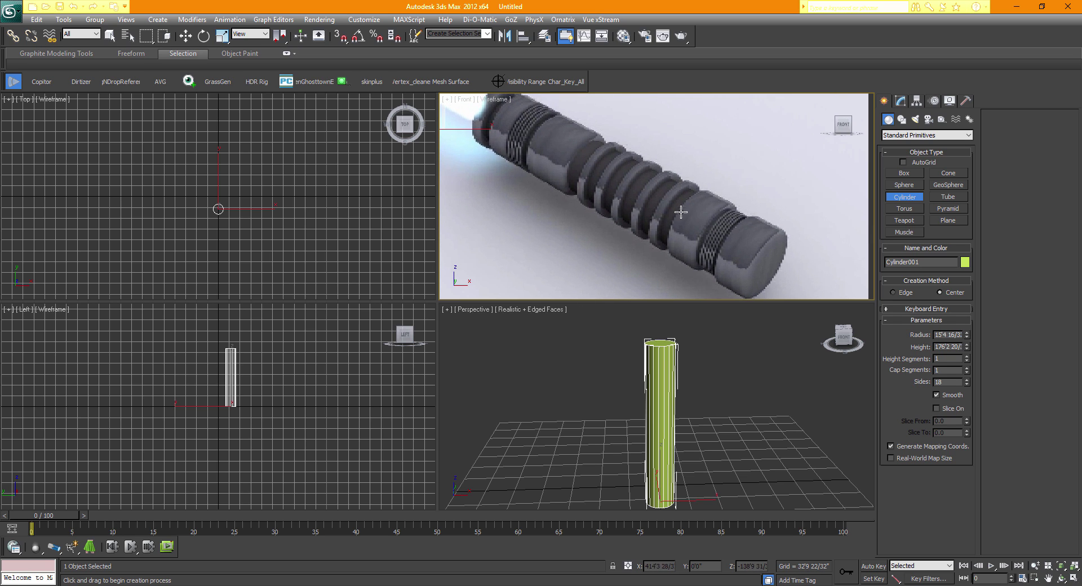
middle_drag(646, 415, 630, 394)
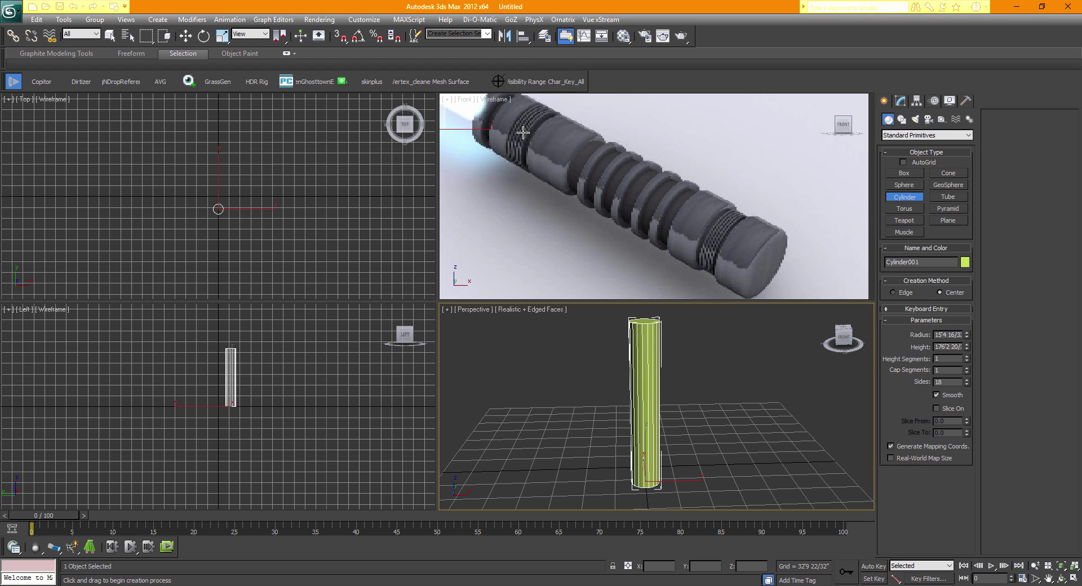
middle_drag(523, 140, 547, 153)
middle_drag(667, 183, 644, 172)
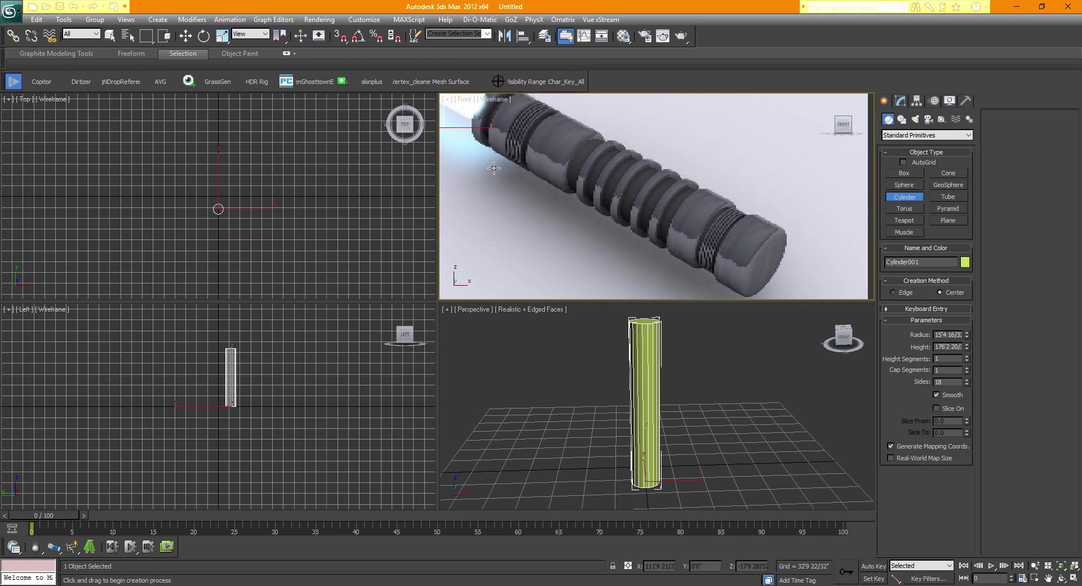
middle_drag(527, 189, 551, 199)
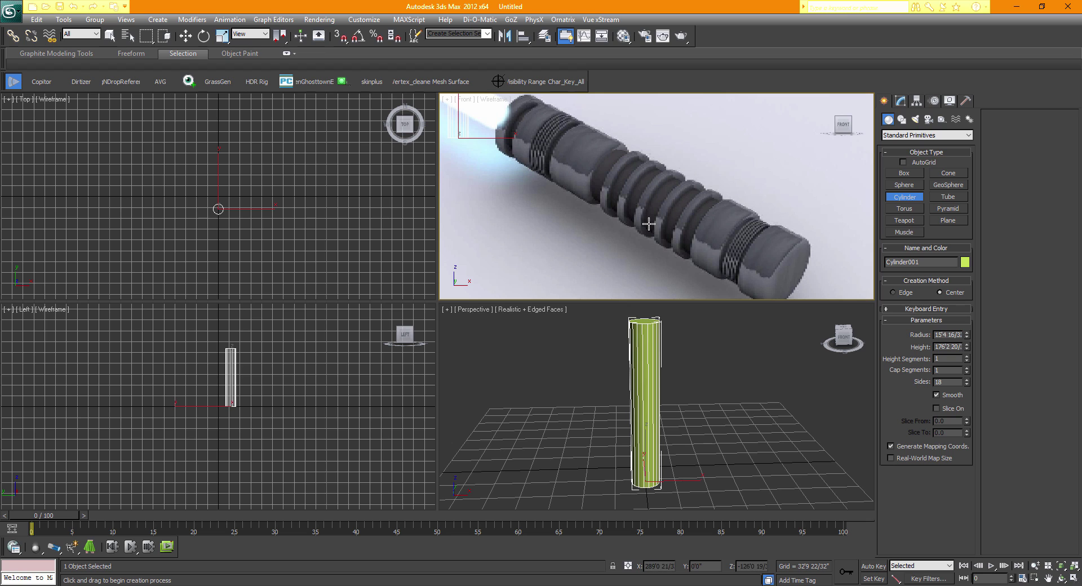
scroll(643, 222, up, 2)
middle_drag(677, 446, 665, 440)
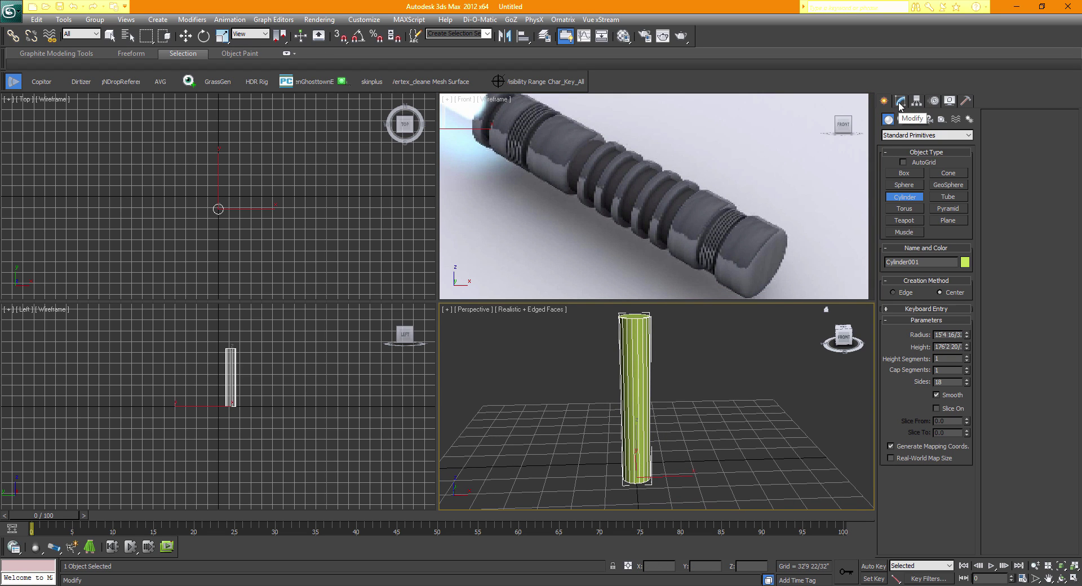
- Convert the cylinder to an Editable Poly
click(901, 103)
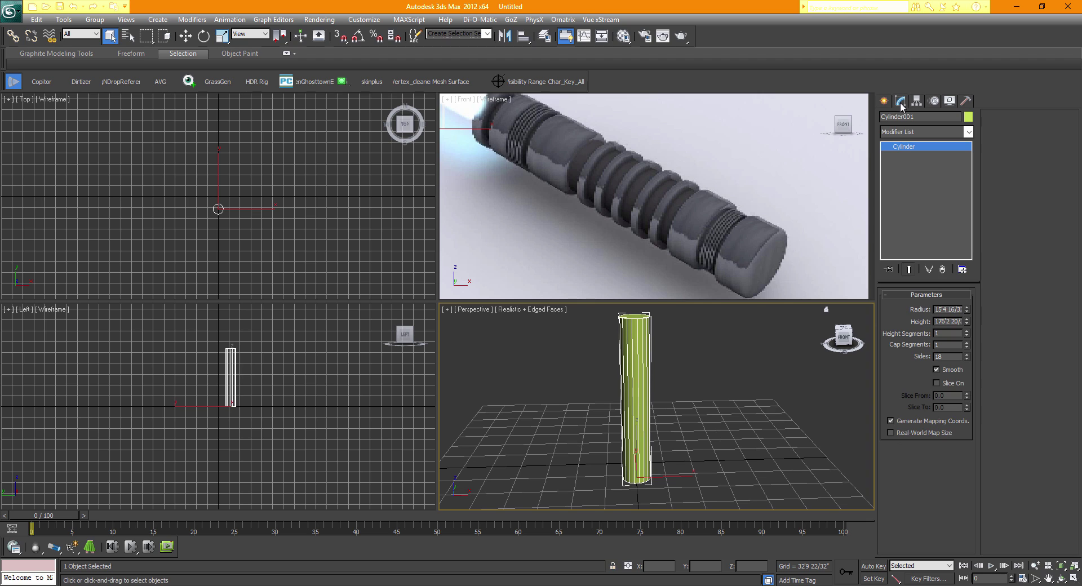
right_click(903, 147)
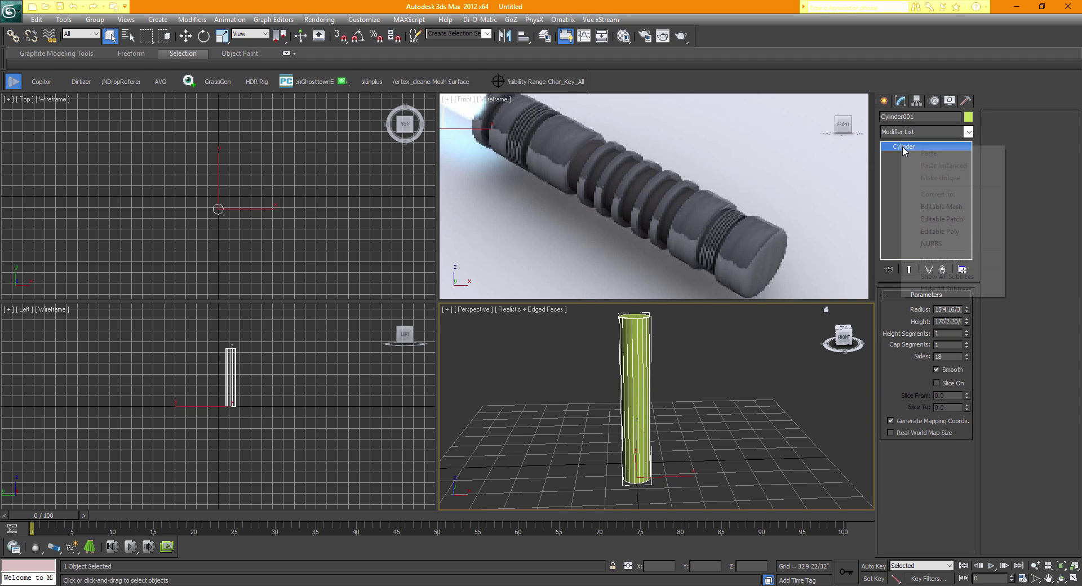
click(953, 232)
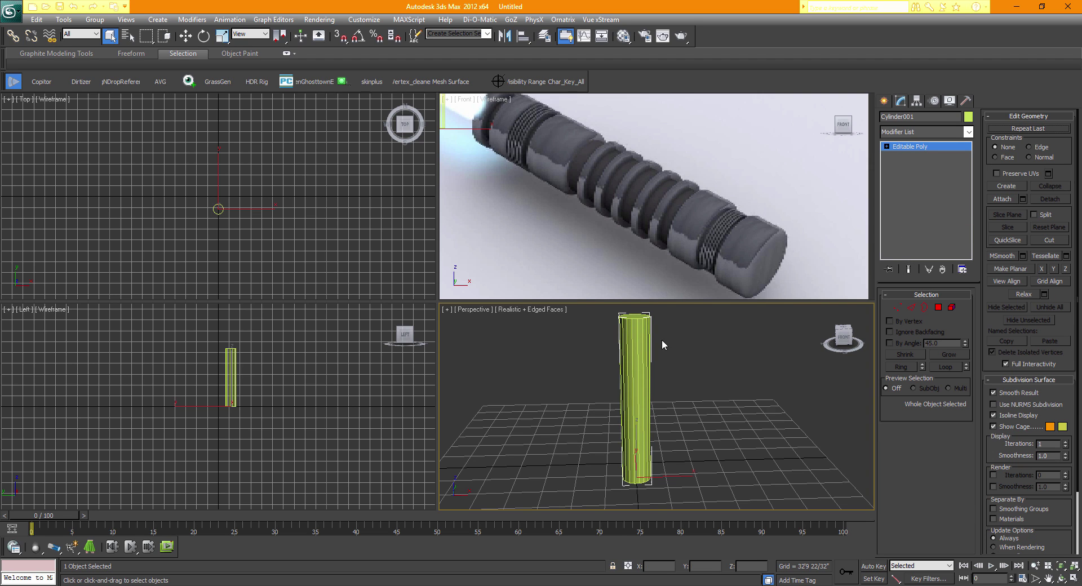
- Select all the vertical side edges of the cylinder at Edge level in the Left viewport
middle_drag(646, 392, 649, 399)
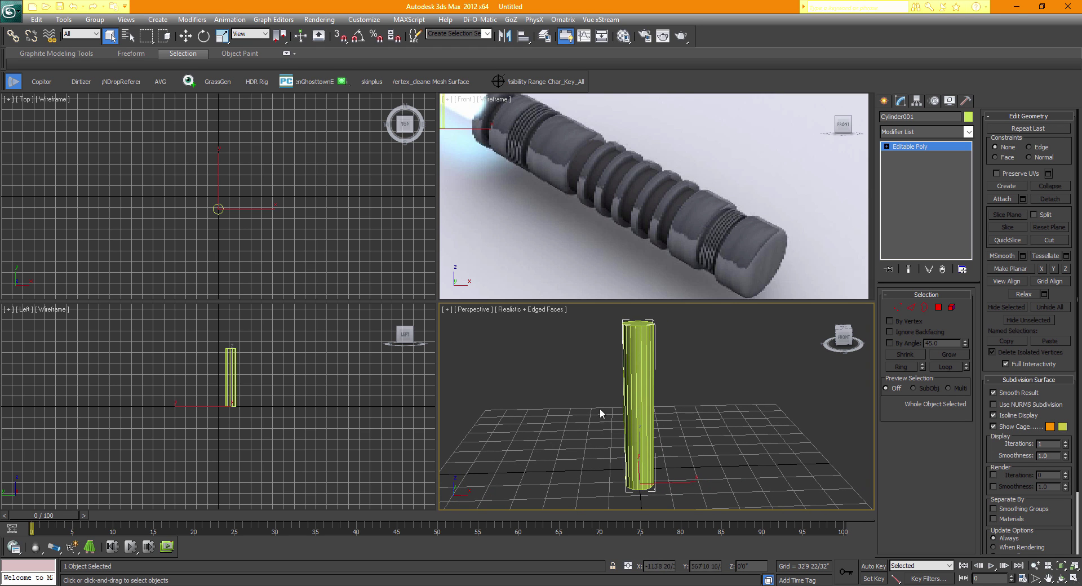
drag(844, 338, 826, 309)
middle_drag(749, 410, 743, 411)
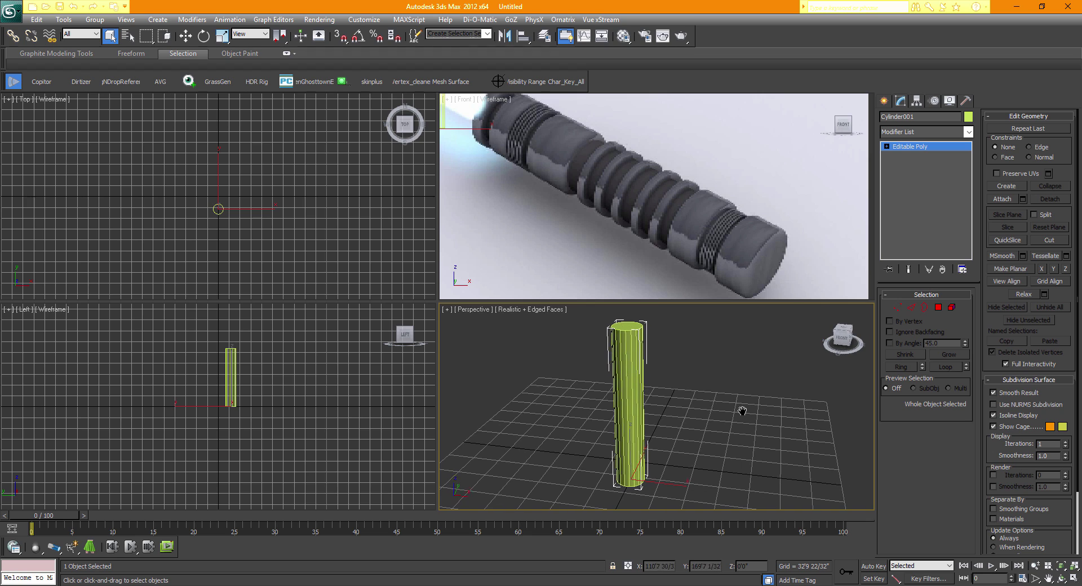
click(910, 308)
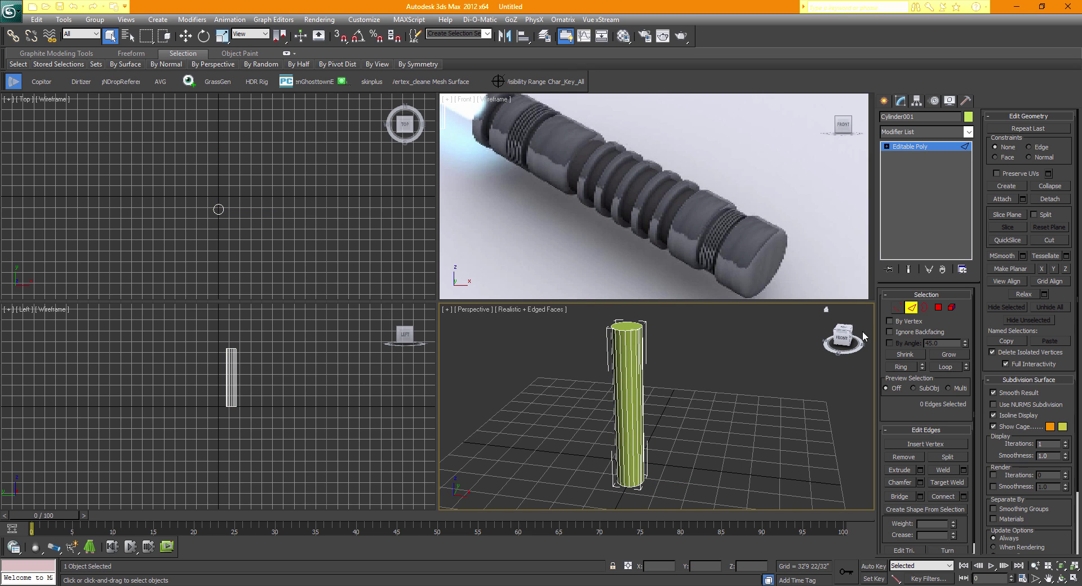
middle_drag(276, 381, 276, 392)
middle_drag(203, 414, 246, 440)
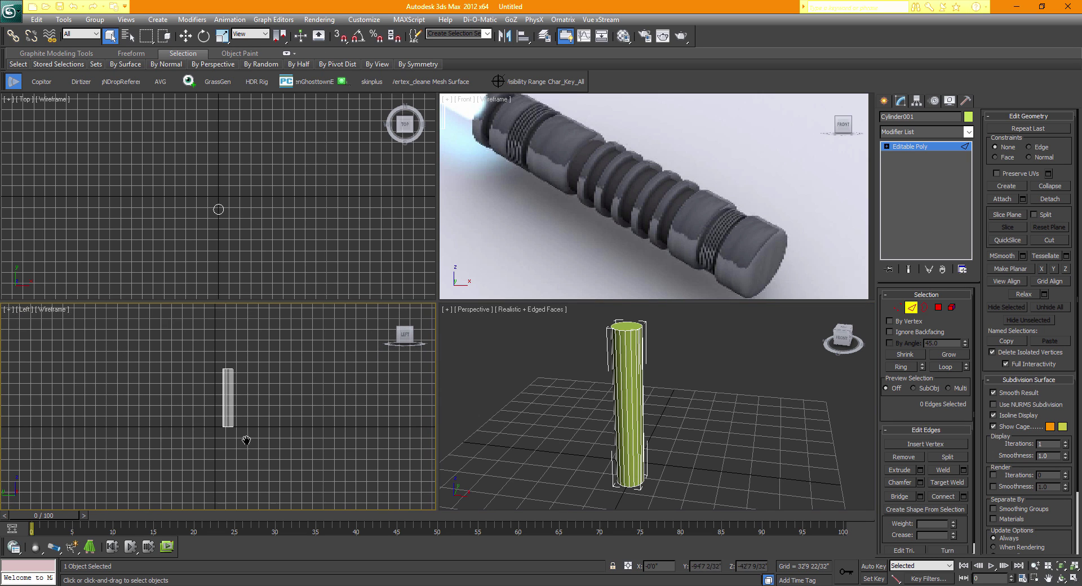
scroll(252, 407, up, 5)
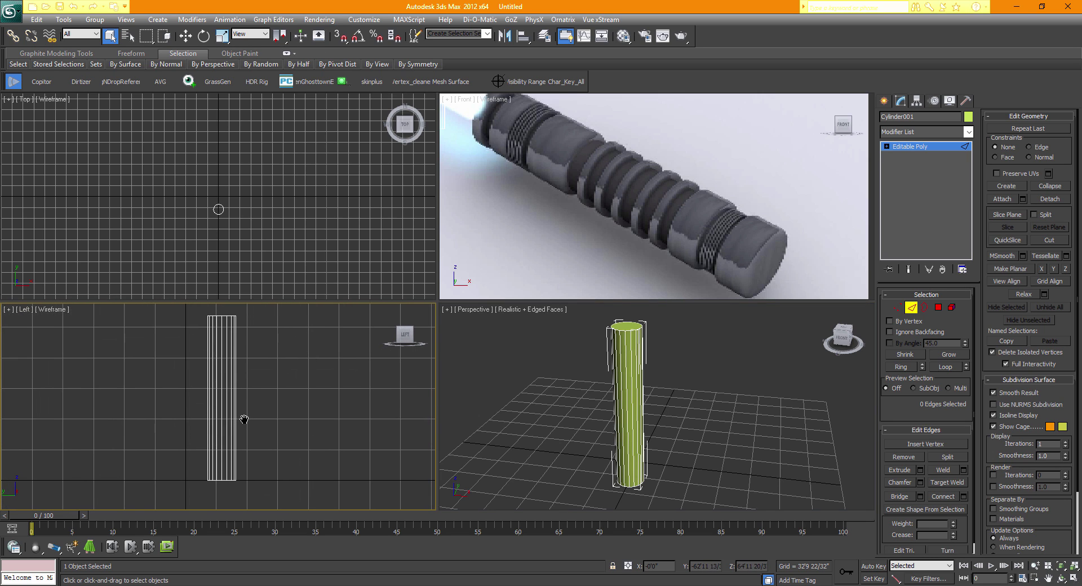
middle_drag(258, 408, 265, 449)
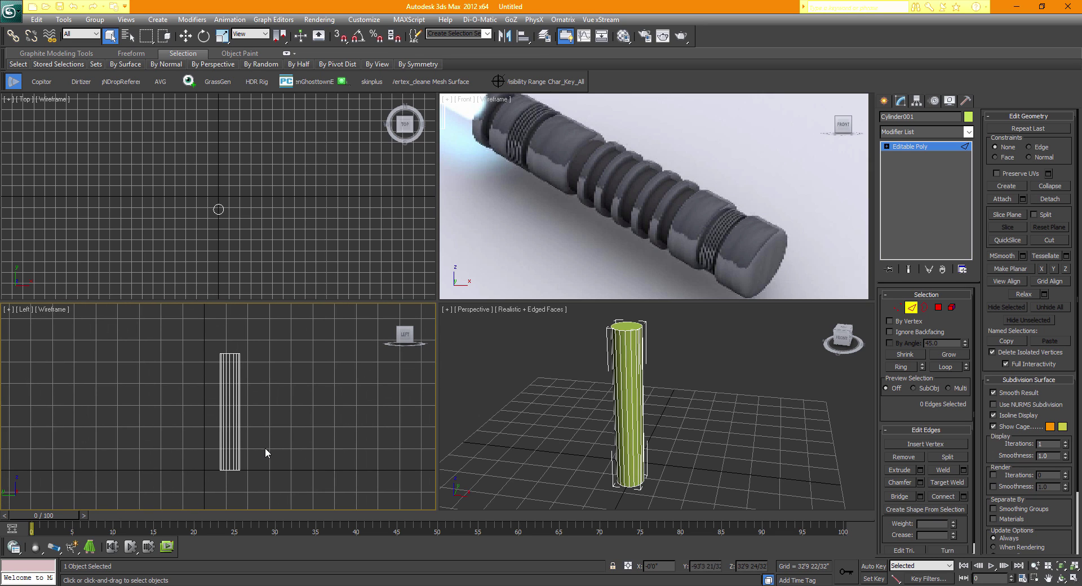
drag(289, 399, 107, 424)
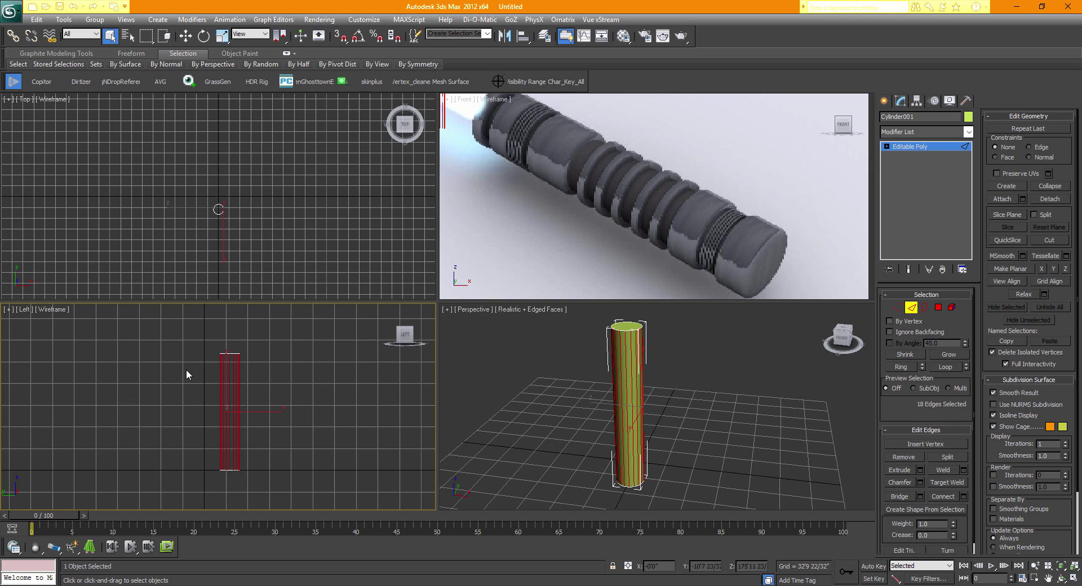
- Start a Connect on the selected edges with 1 segment and slide -26, and hide the Left viewport's grid
middle_drag(219, 403, 229, 386)
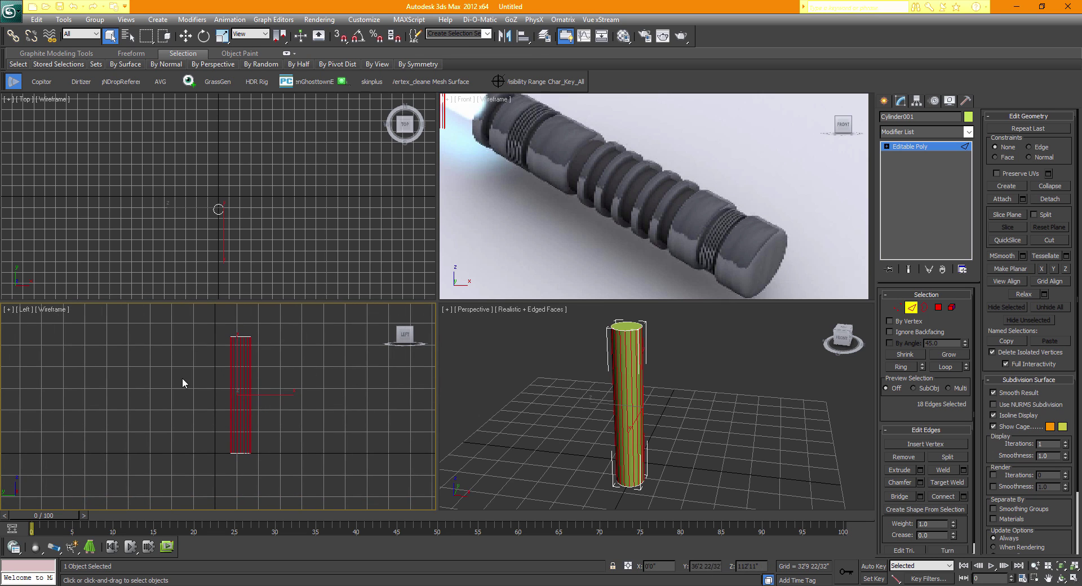
middle_drag(335, 418, 320, 424)
scroll(333, 415, up, 2)
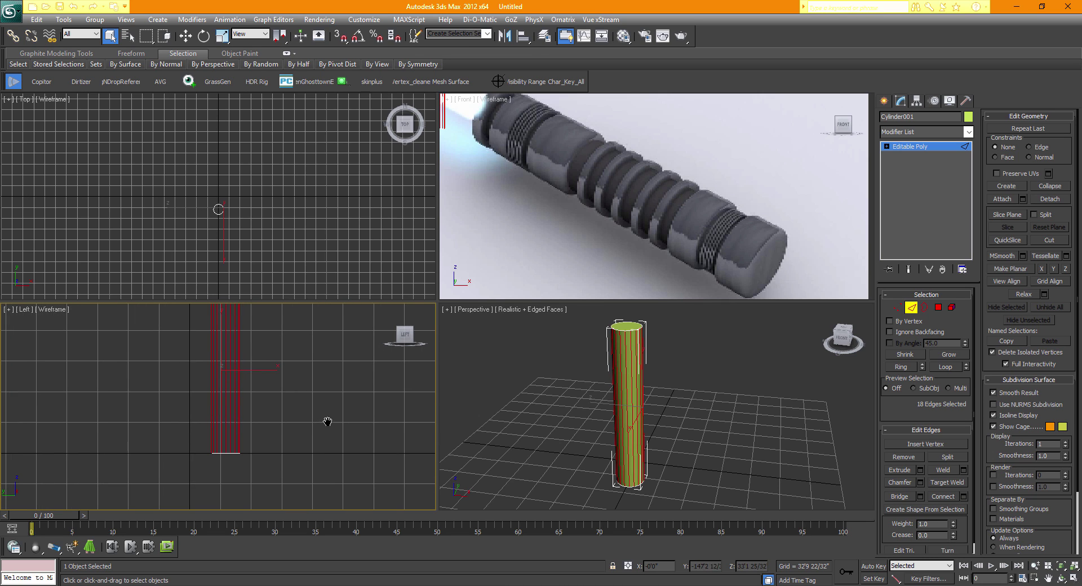
click(964, 497)
middle_drag(357, 391, 367, 401)
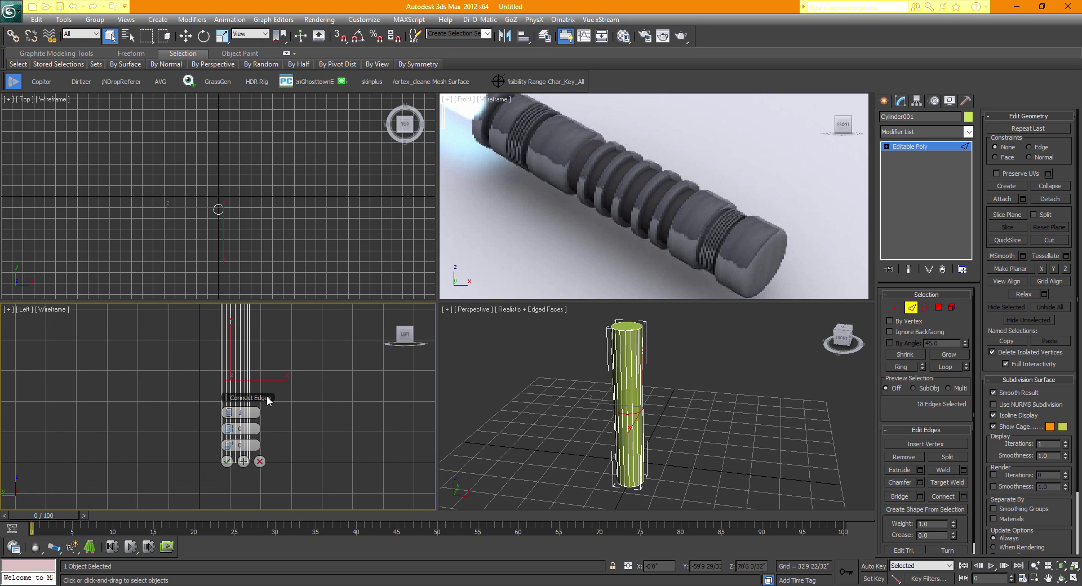
drag(267, 400, 353, 353)
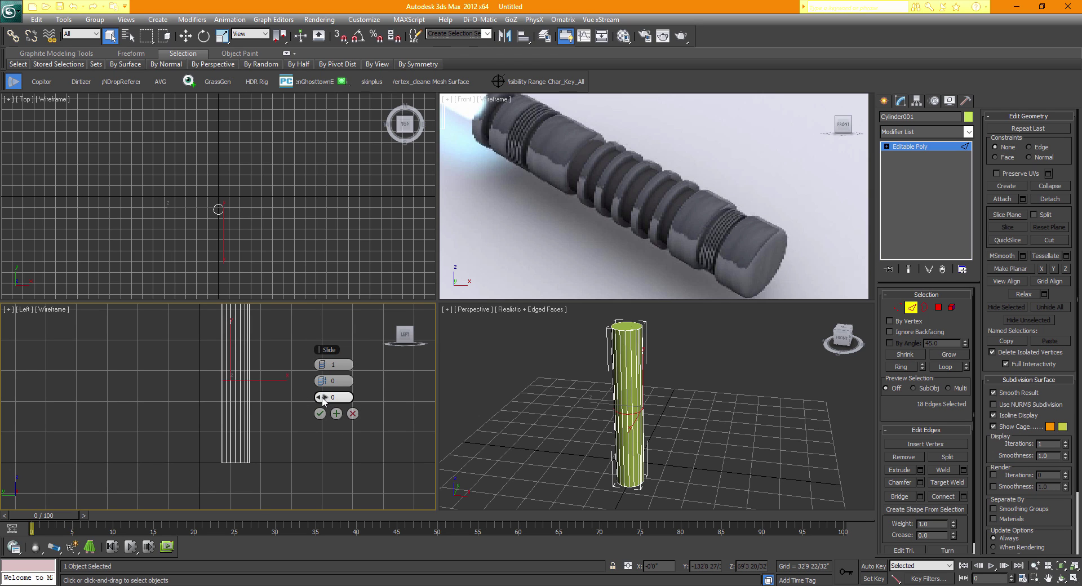
drag(323, 398, 260, 382)
scroll(260, 383, up, 2)
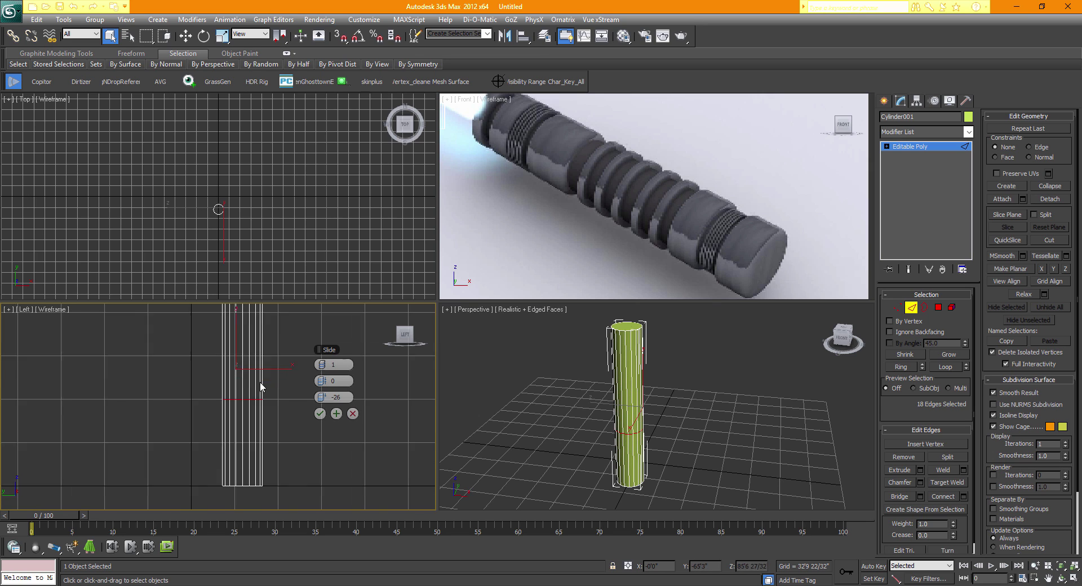
middle_drag(261, 388, 214, 410)
scroll(214, 399, down, 2)
key(g)
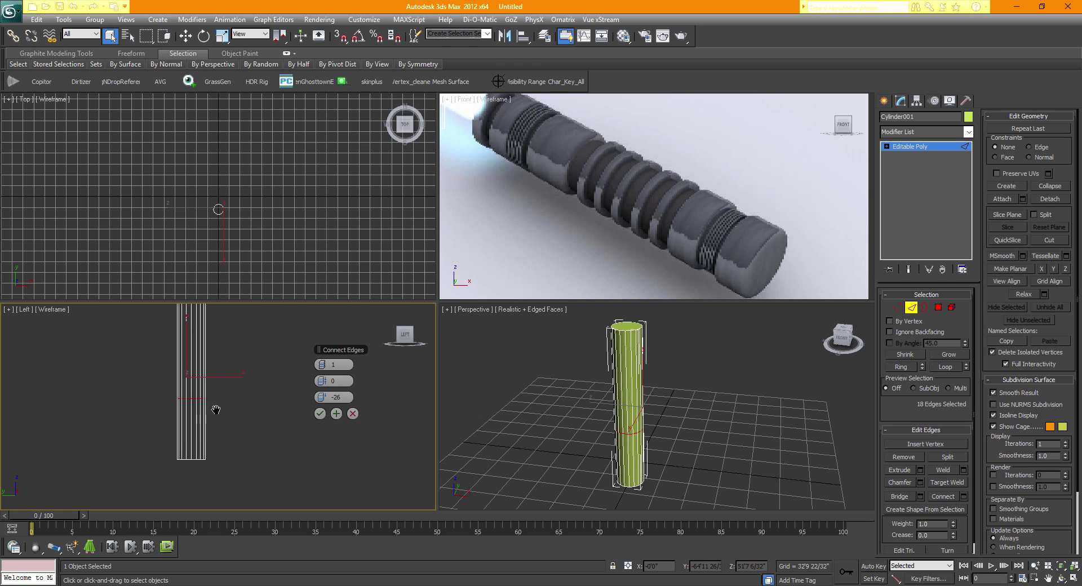
- Set the Connect slide to -70 and apply the single edge loop near the cylinder's base
drag(319, 399, 214, 377)
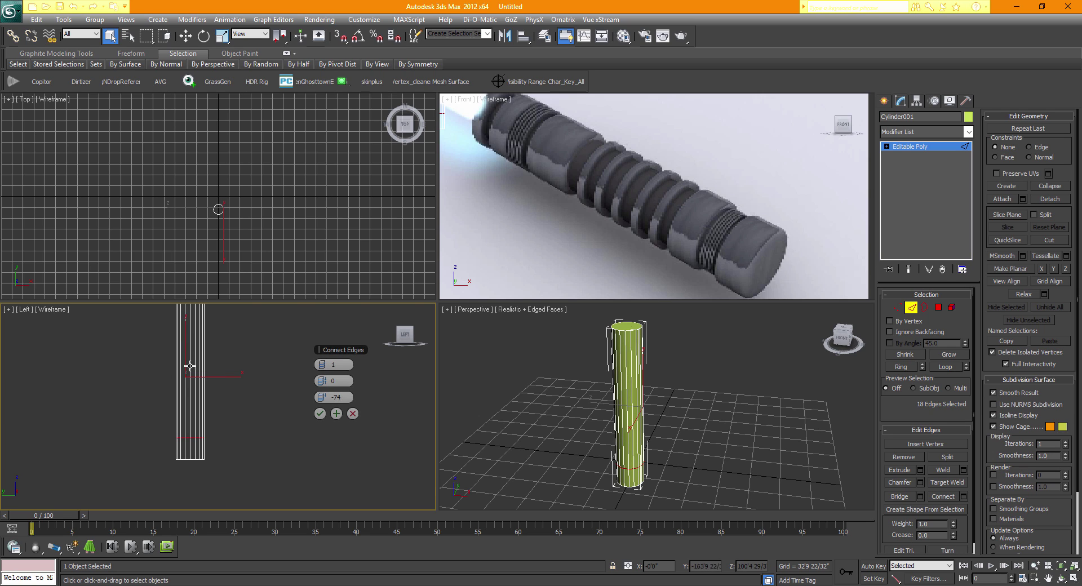
middle_drag(250, 437, 265, 435)
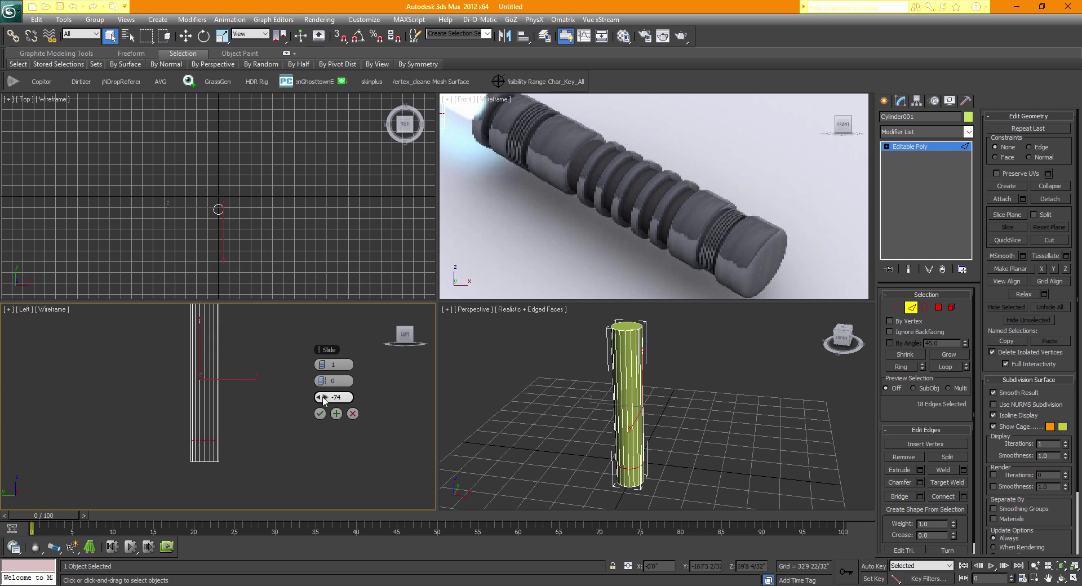
drag(328, 397, 331, 396)
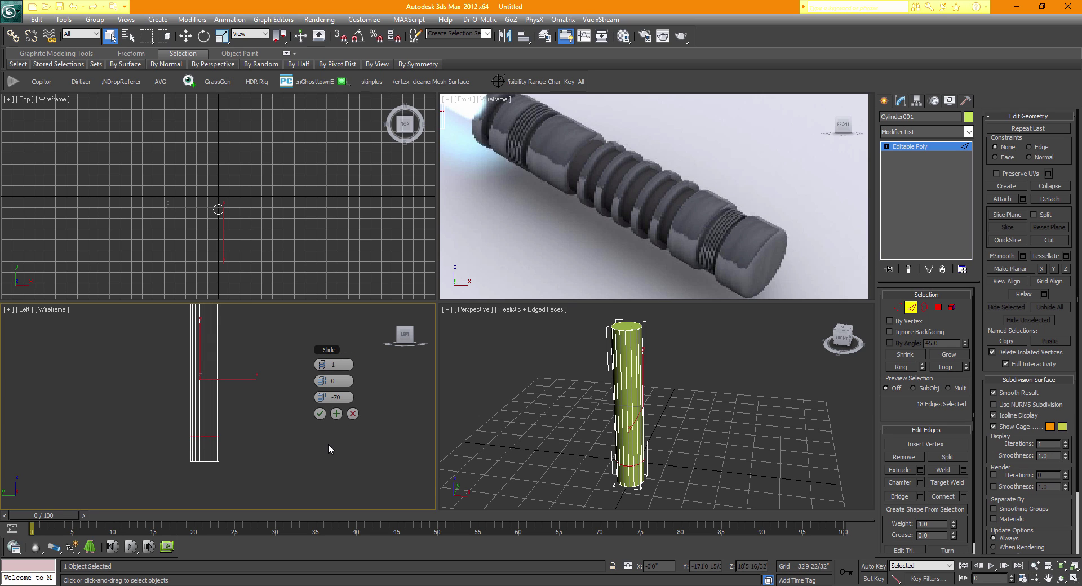
click(320, 414)
- Select the long vertical edges above the new edge loop in the Left viewport
middle_drag(262, 426, 270, 432)
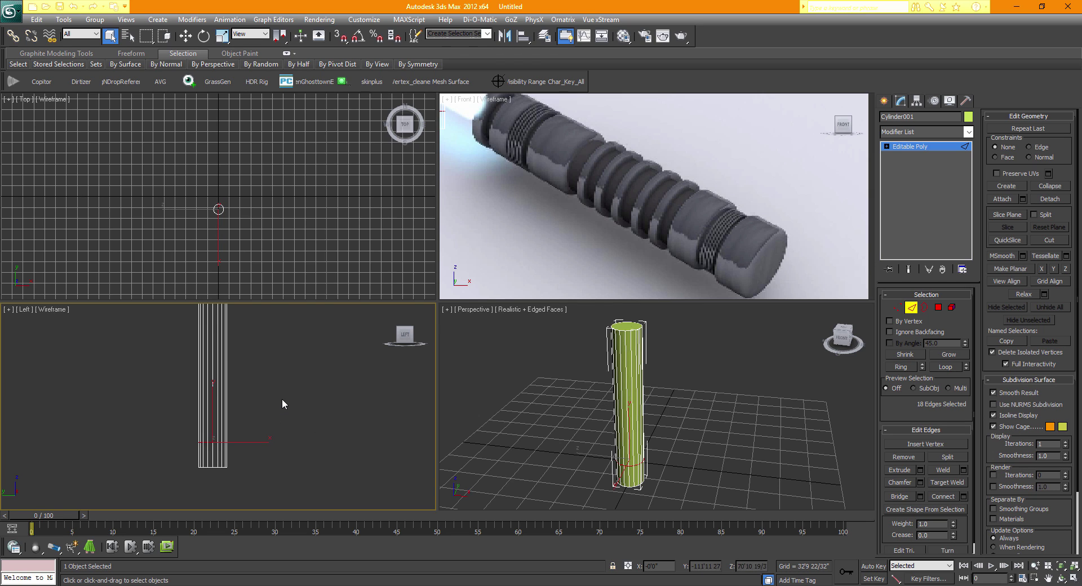
drag(202, 403, 183, 416)
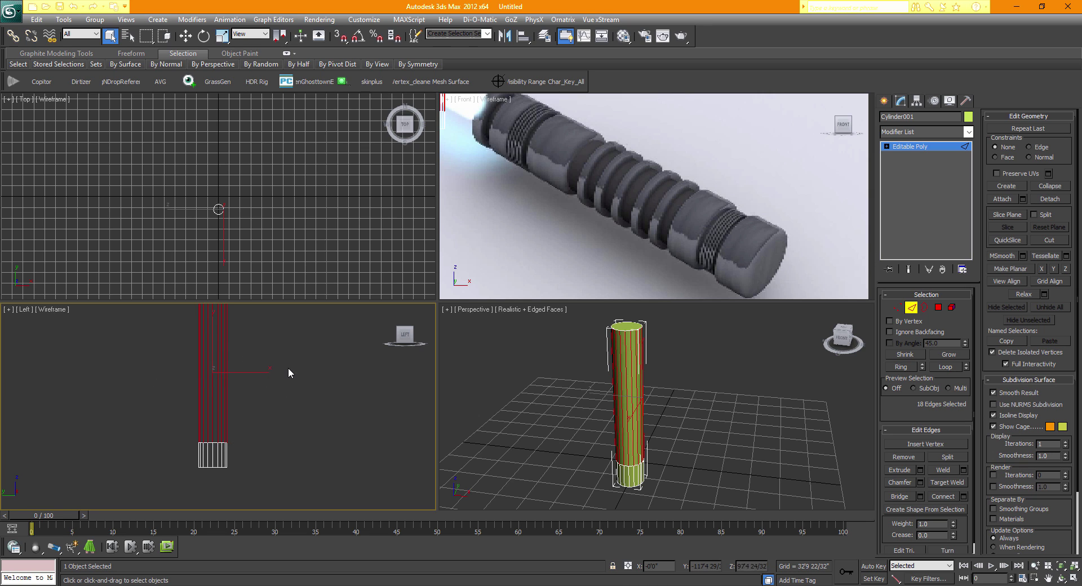
drag(194, 381, 141, 385)
- Connect the selected edges with 2 segments, pinch -33 and slide 152, and clear the edge selection
click(963, 497)
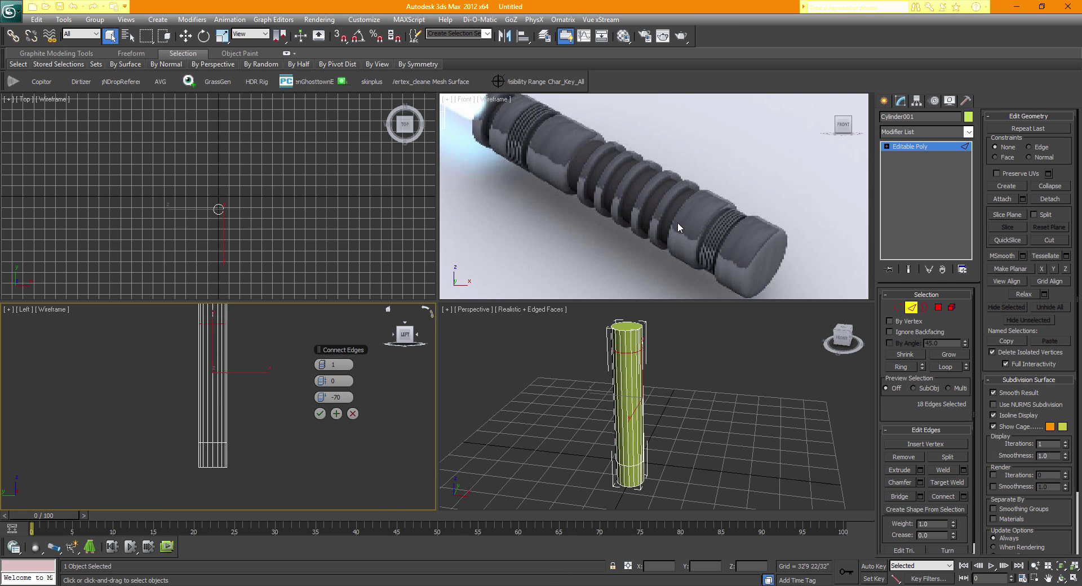
middle_drag(216, 402, 203, 405)
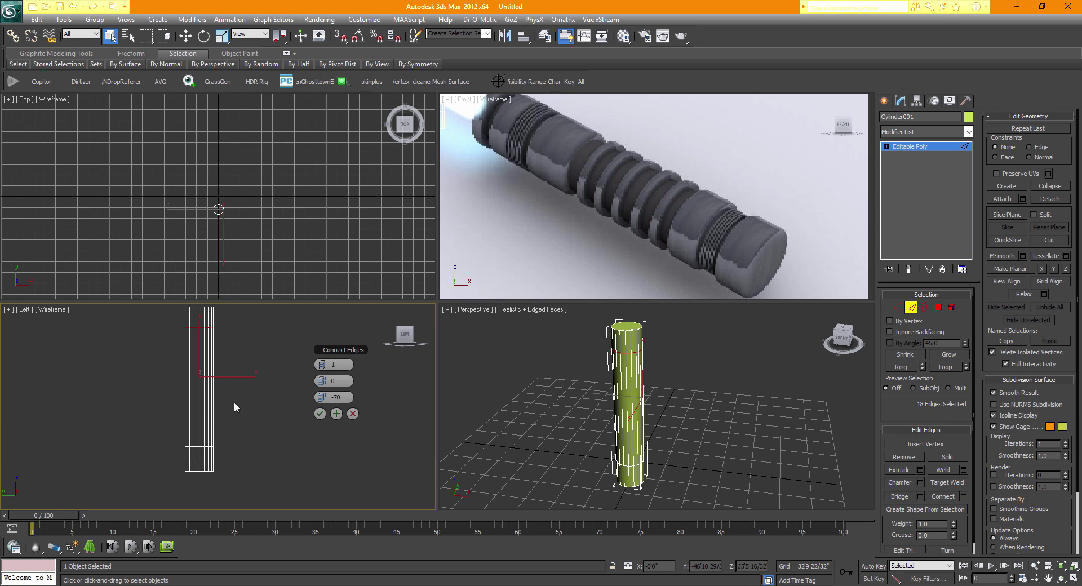
click(326, 364)
drag(324, 385, 247, 390)
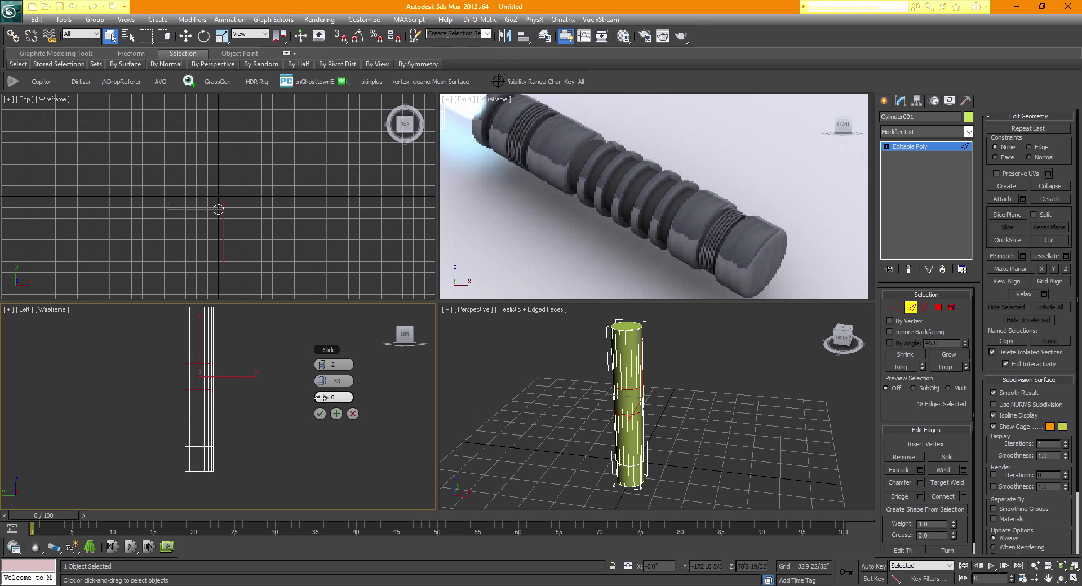
drag(321, 397, 667, 396)
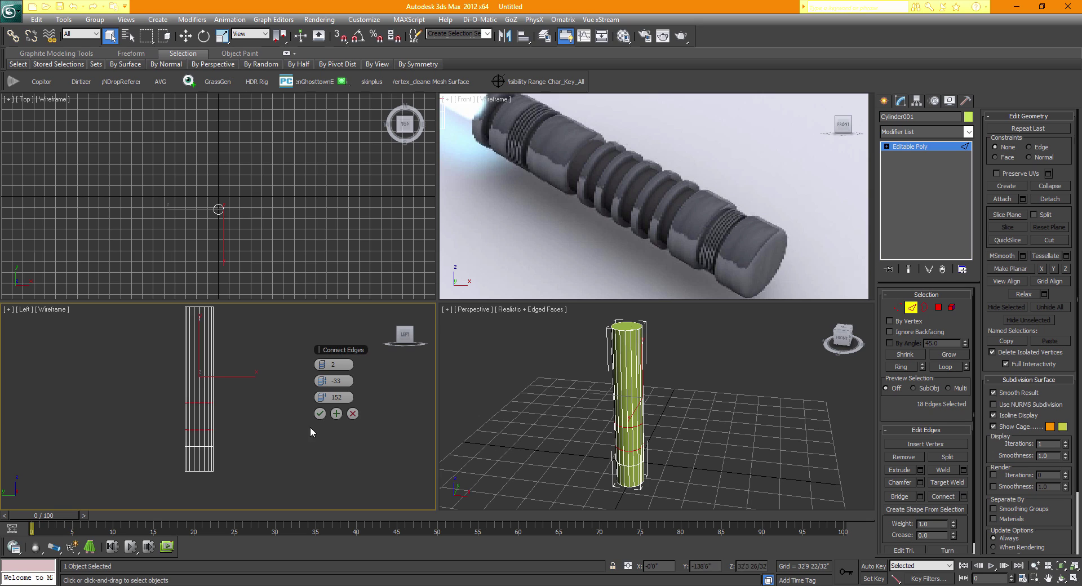
click(319, 413)
middle_drag(255, 398, 299, 425)
click(282, 408)
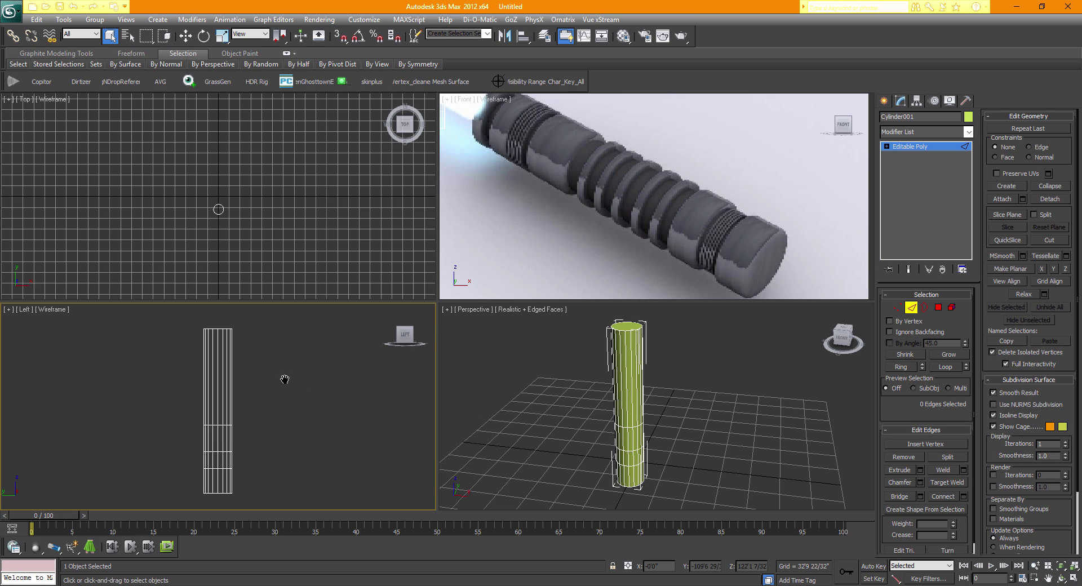
middle_drag(285, 379, 291, 361)
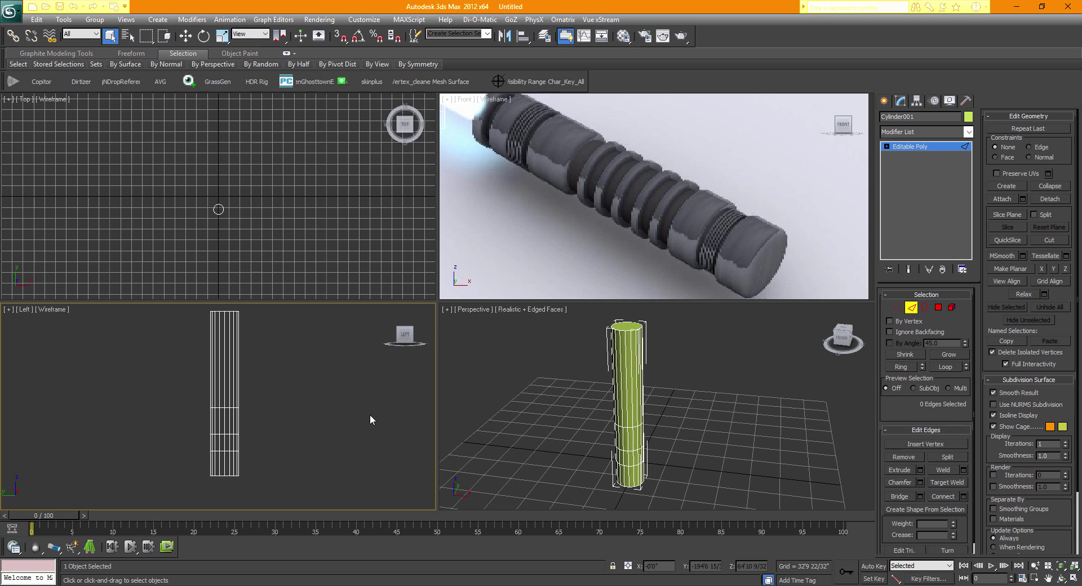
middle_drag(350, 410, 364, 406)
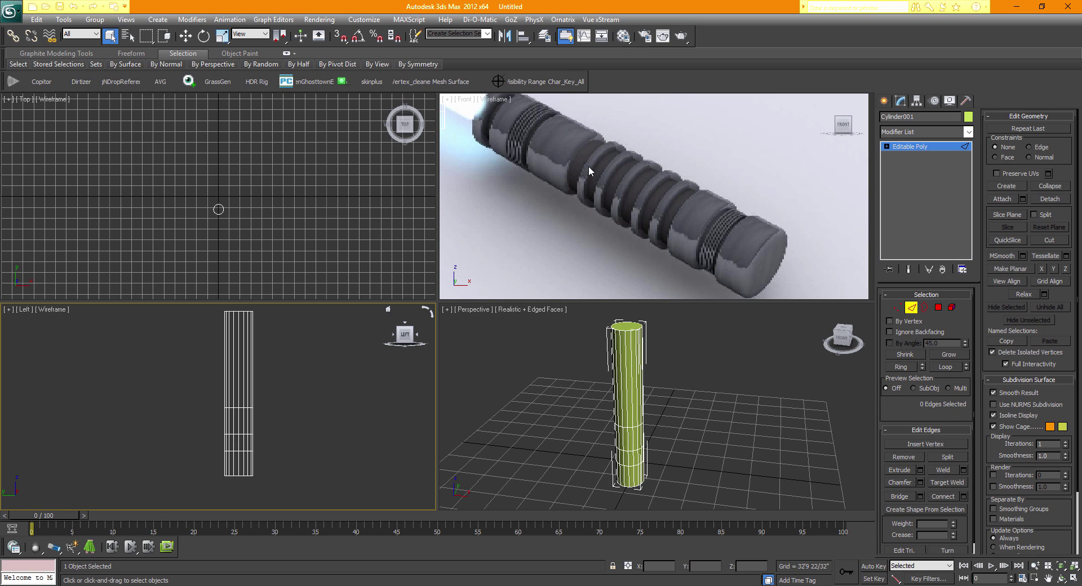
middle_drag(350, 415, 346, 432)
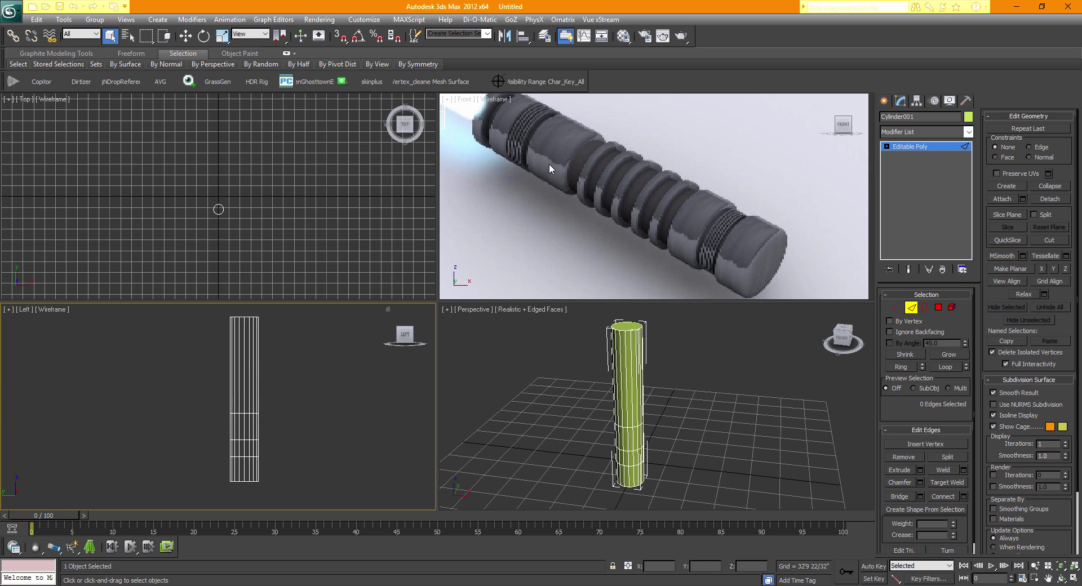
- Connect the long vertical edges above the uppermost edge loop with 1 segment, pinch 0 and slide -16
drag(314, 338, 27, 395)
click(962, 496)
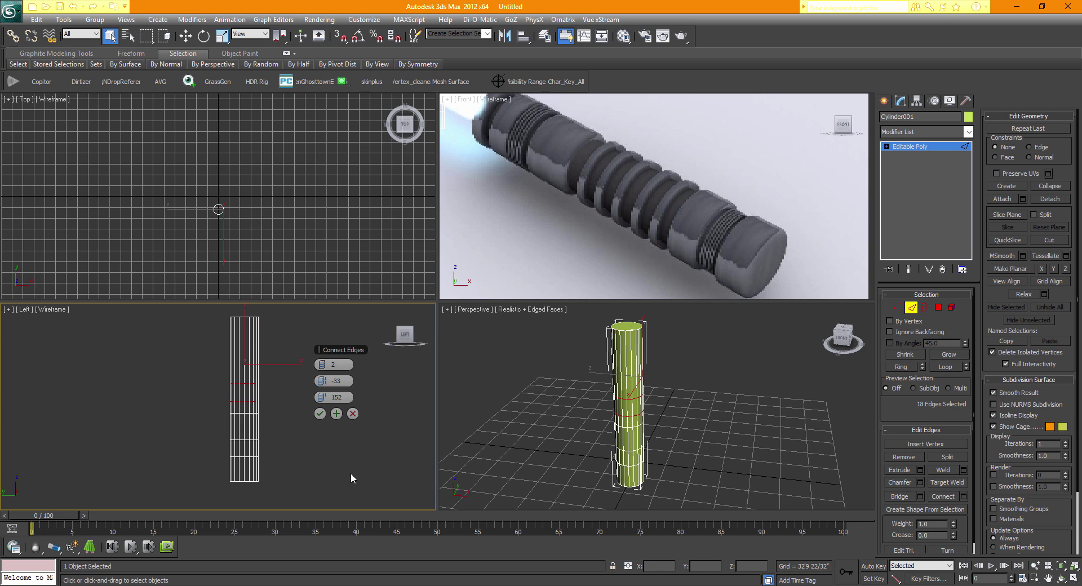
click(319, 365)
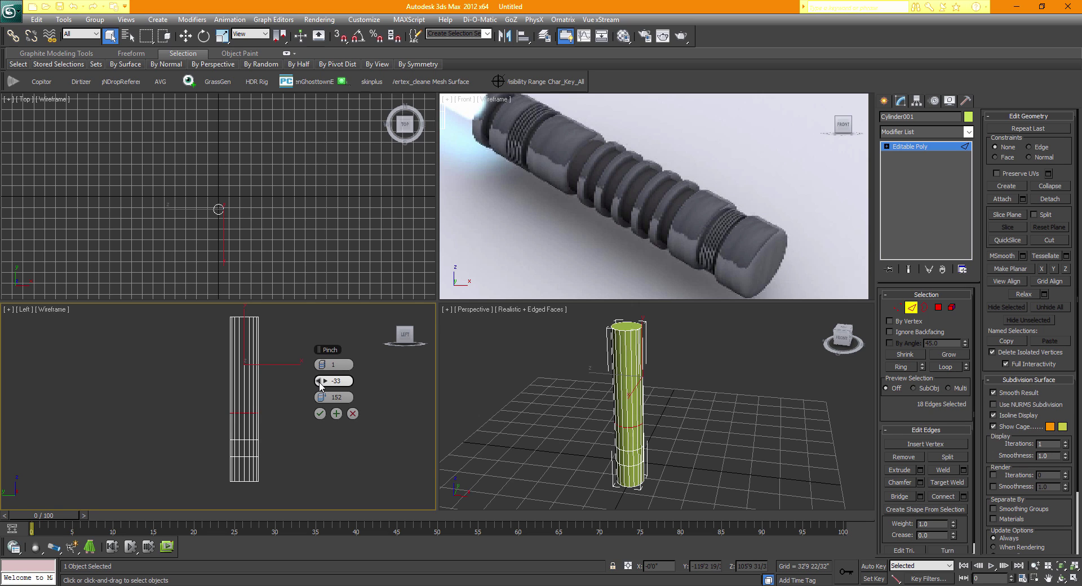
drag(320, 397, 283, 398)
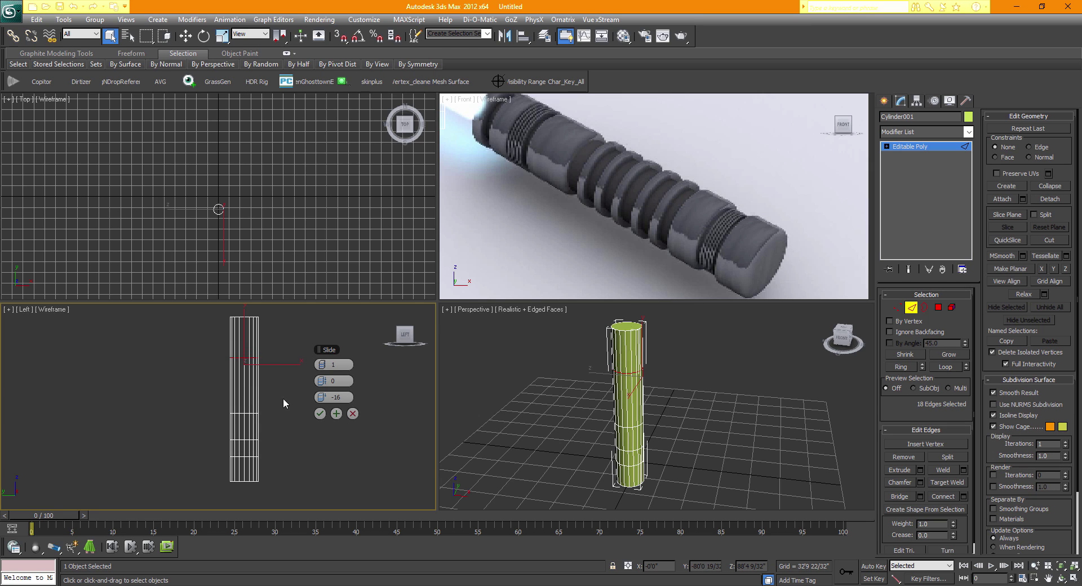
click(319, 413)
- Connect the vertical edges of the cylinder's top section with 2 segments, pinch -57 and slide -303, and clear the edge selection
mouse_move(309, 421)
middle_down()
mouse_move(327, 427)
mouse_move(305, 425)
middle_up()
scroll(285, 449, up, 2)
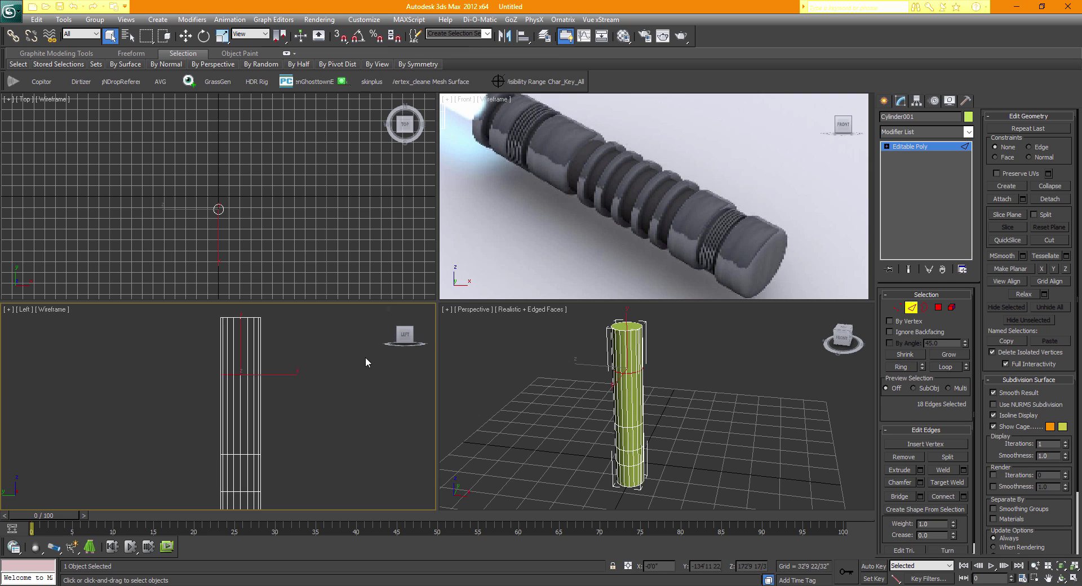
middle_drag(288, 441, 304, 466)
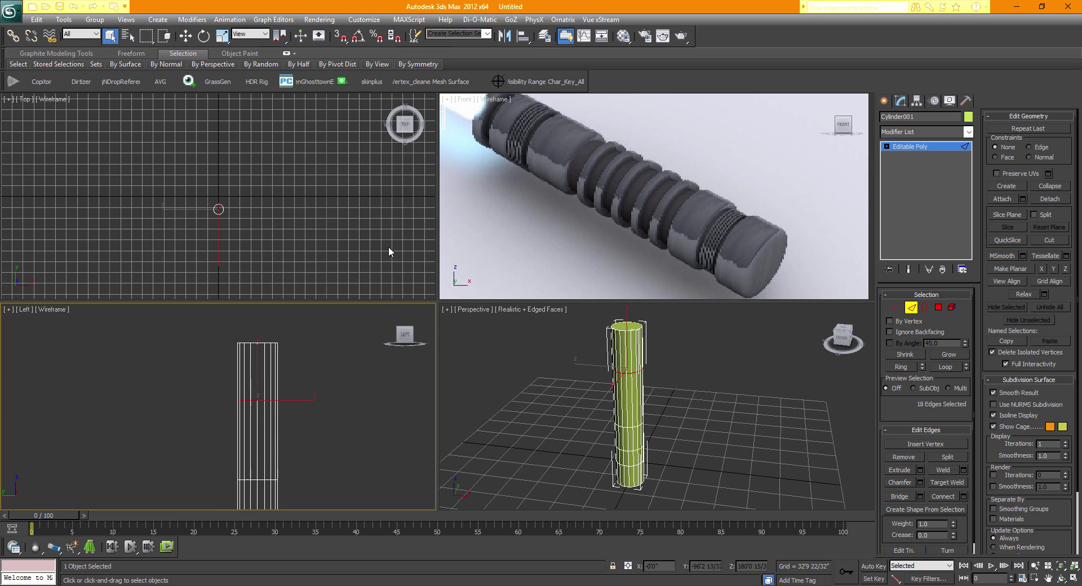
middle_drag(528, 135, 548, 146)
scroll(288, 354, up, 2)
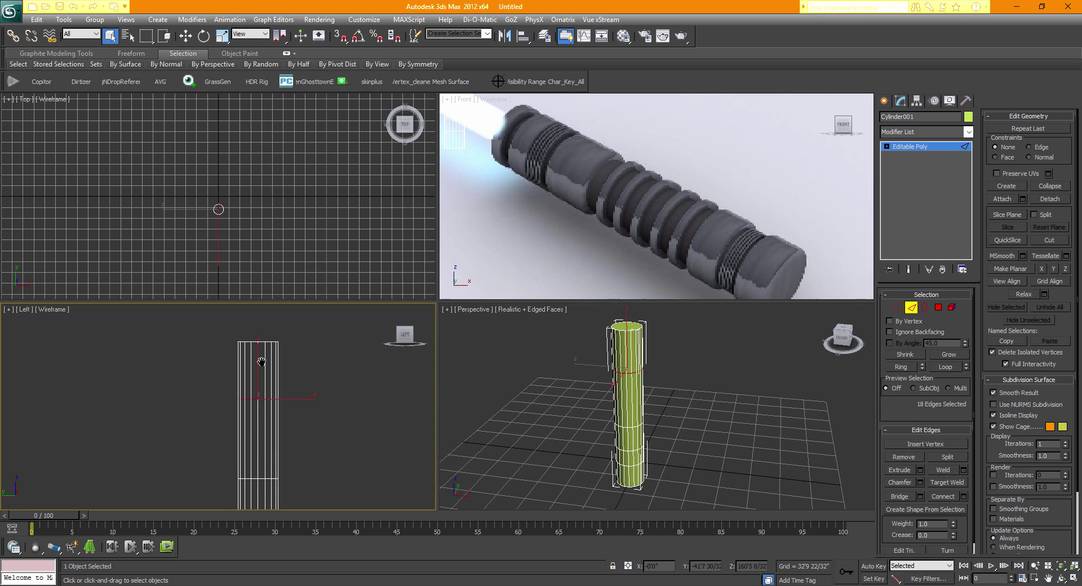
drag(319, 346, 170, 353)
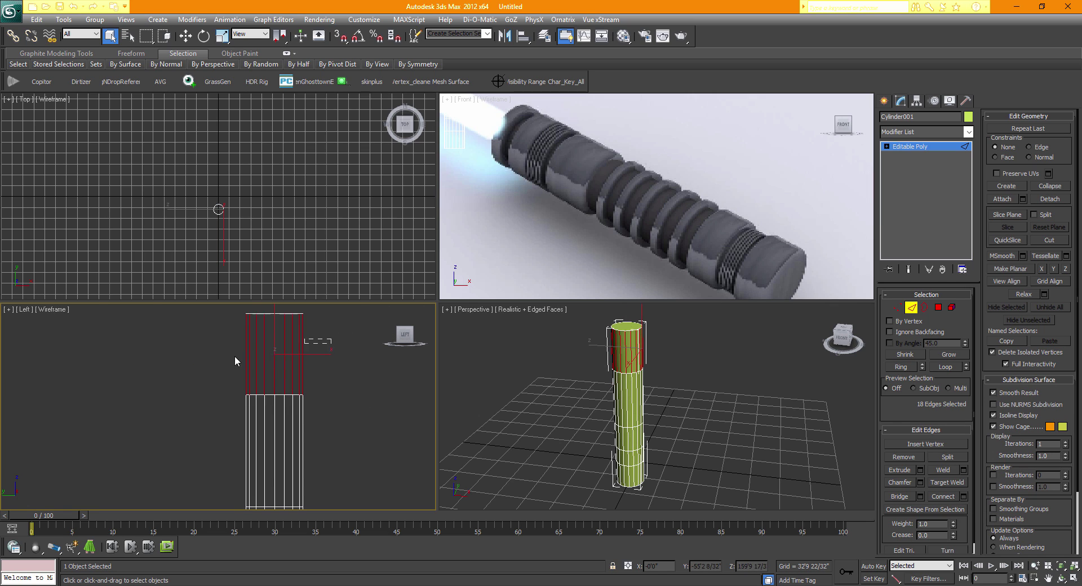
click(964, 496)
middle_drag(263, 344, 243, 346)
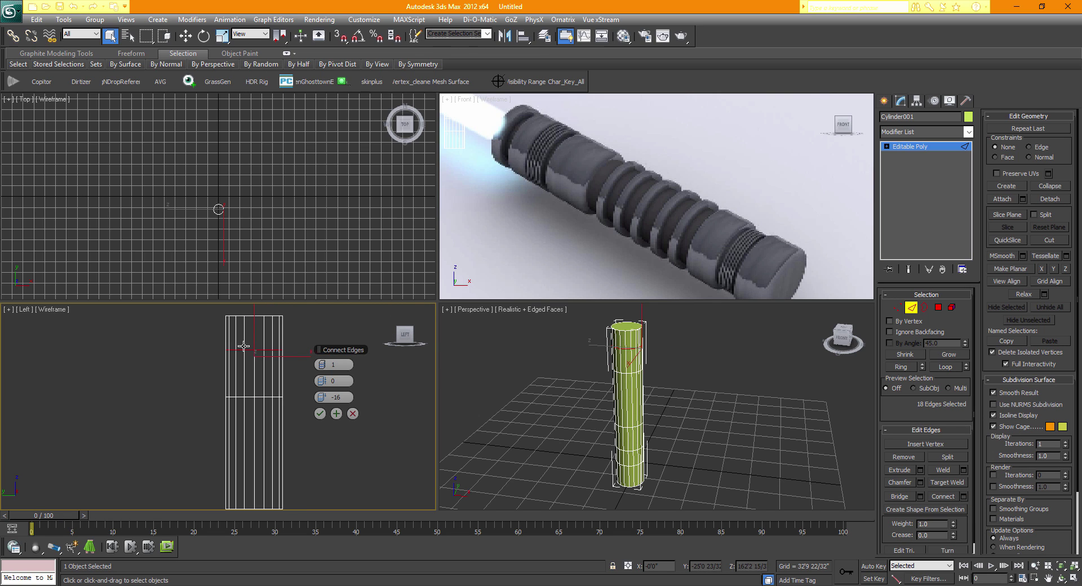
click(326, 364)
drag(327, 398, 198, 385)
right_click(321, 397)
drag(324, 381, 721, 413)
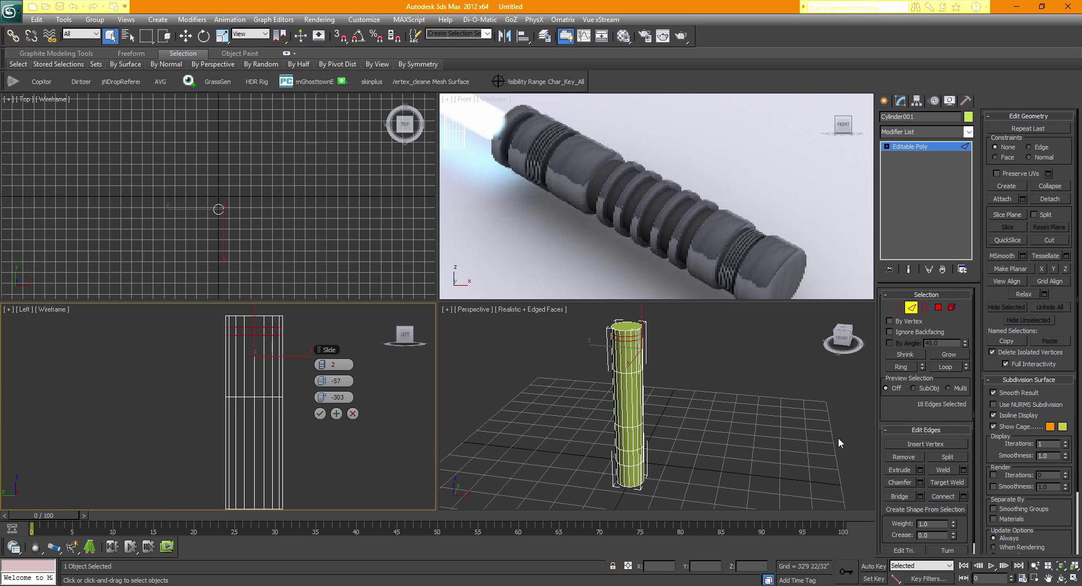
click(320, 414)
middle_drag(322, 448, 302, 414)
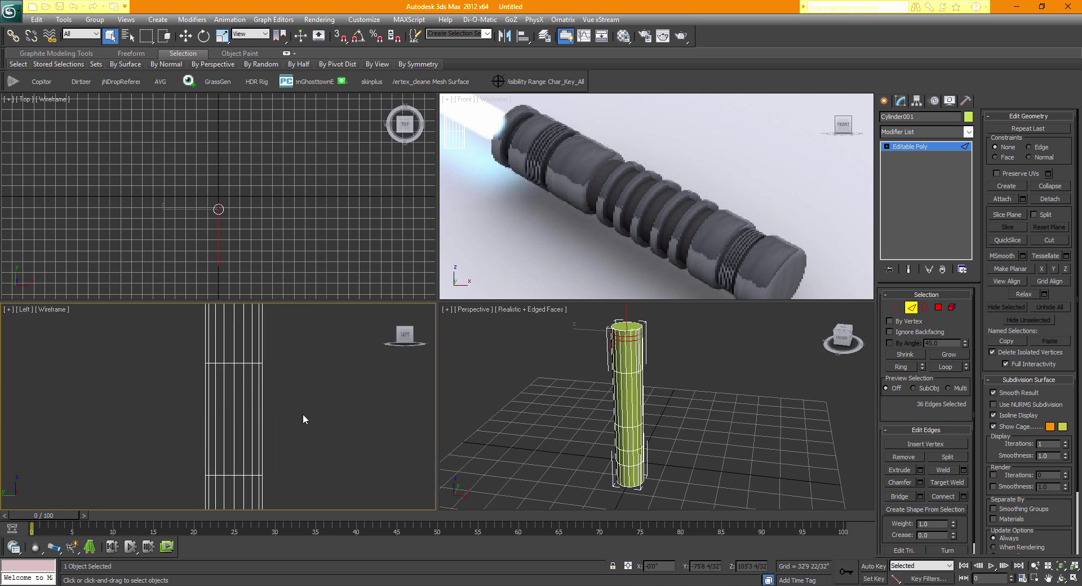
click(303, 413)
- Select the vertical edges of the cylinder's middle section and start a Connect with pinch and slide reset to 0
scroll(302, 414, down, 2)
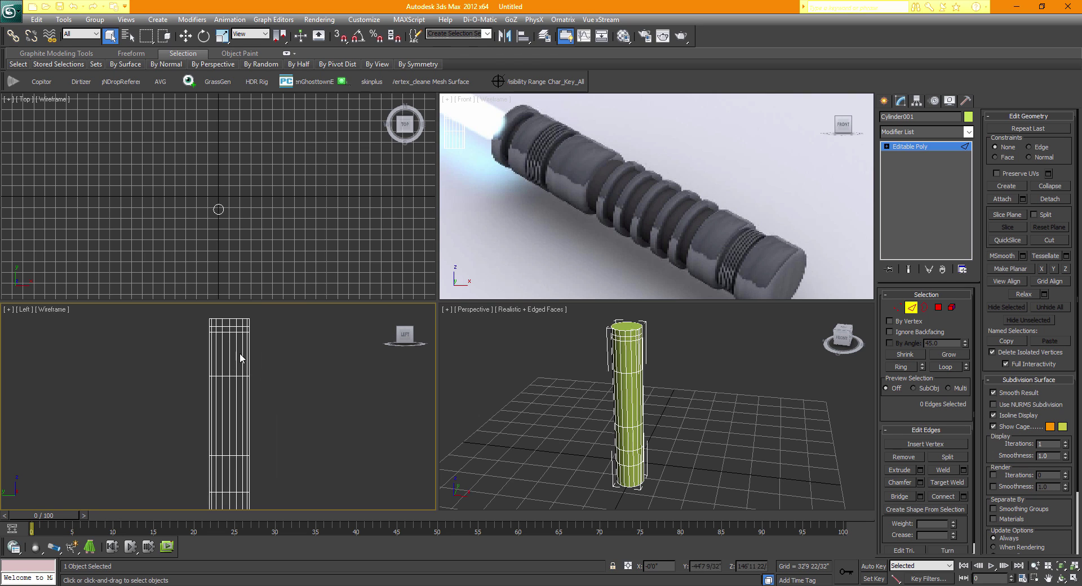
drag(293, 337, 171, 358)
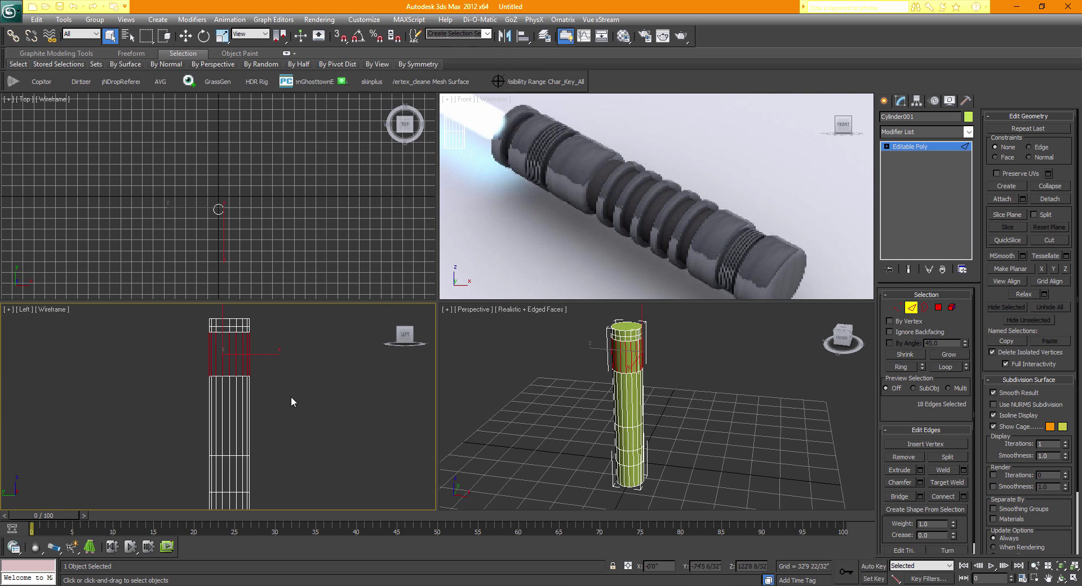
drag(291, 397, 154, 416)
middle_drag(264, 434, 267, 417)
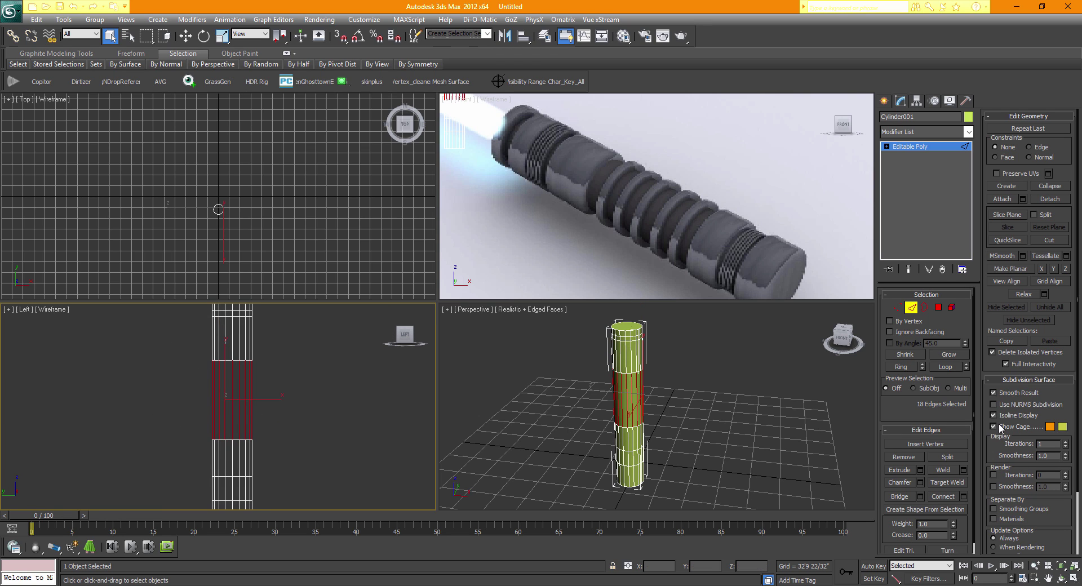
click(963, 496)
middle_drag(330, 473, 266, 418)
drag(111, 400, 111, 401)
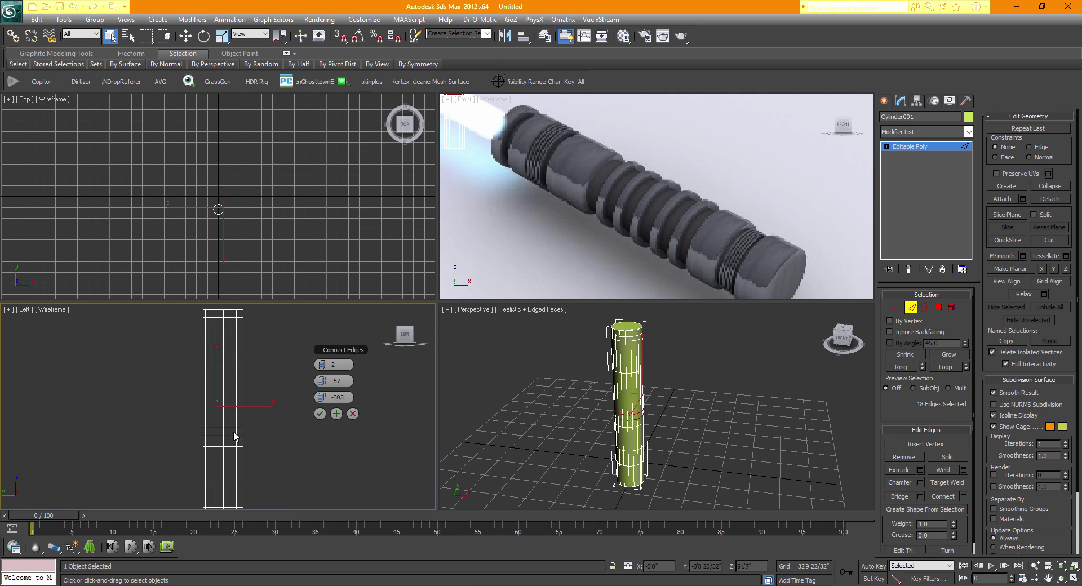
right_click(323, 397)
right_click(327, 387)
middle_drag(253, 446, 250, 440)
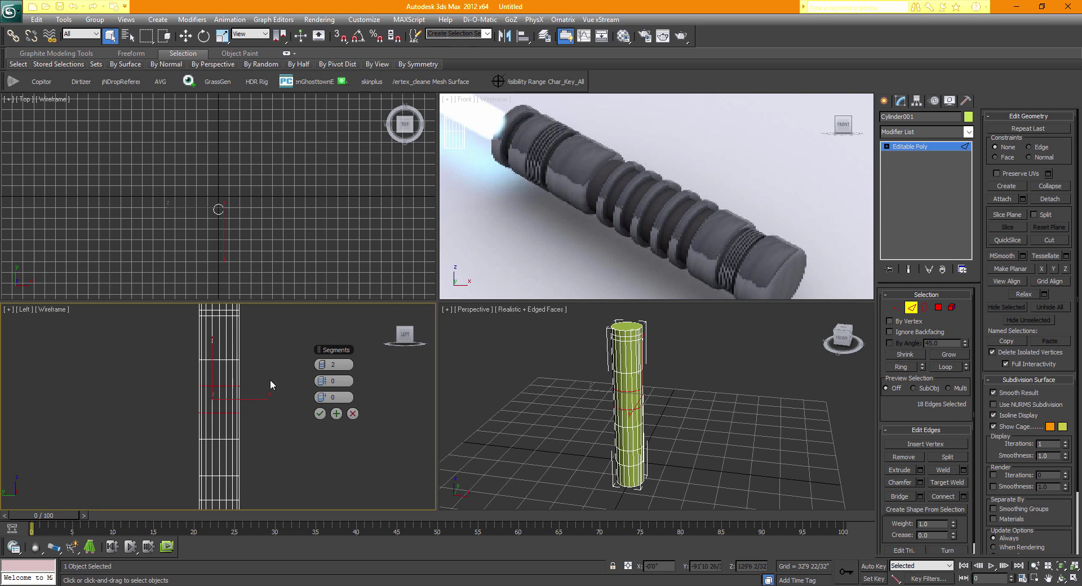
- Try 8 segments for the Connect on the middle section
middle_drag(270, 392, 282, 391)
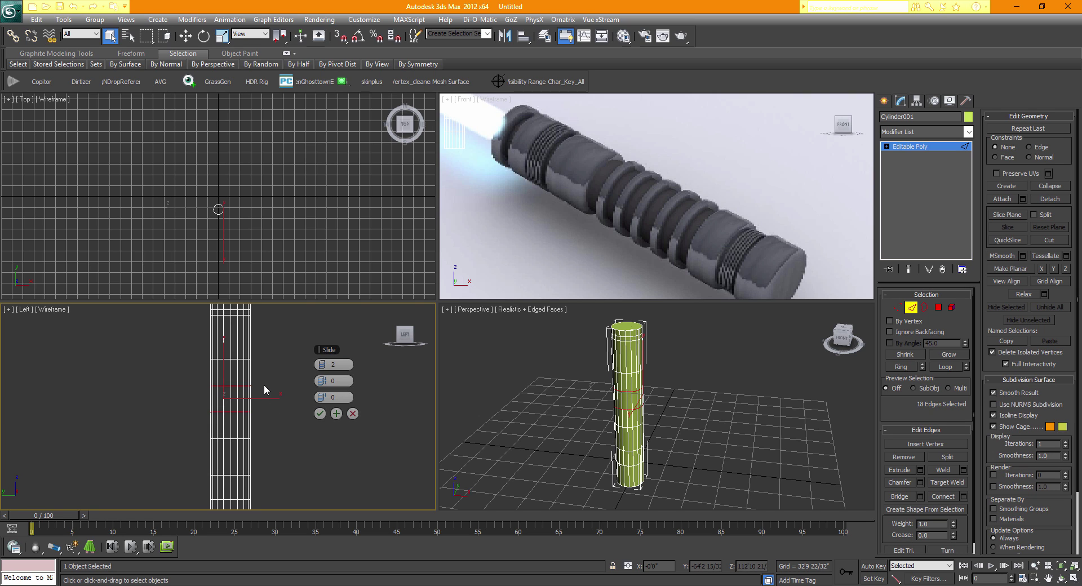
click(325, 366)
click(325, 365)
click(325, 365)
click(325, 365)
click(325, 365)
click(324, 365)
scroll(245, 418, up, 2)
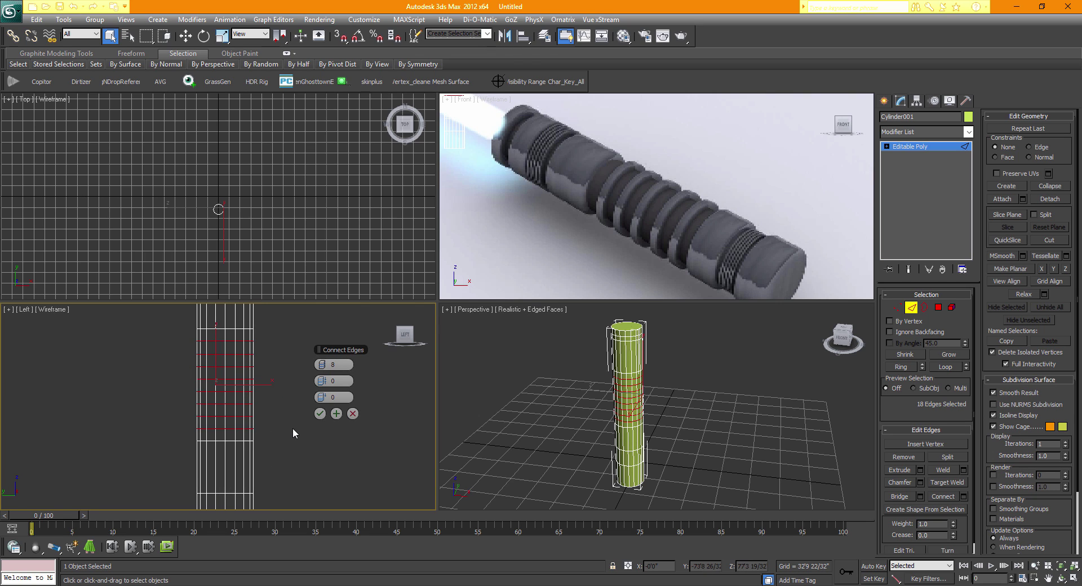
- Set the Connect to 2 segments, pinch -75 and slide -589, and apply the loop pair while keeping Connect active
right_click(319, 365)
click(325, 364)
drag(325, 383, 153, 387)
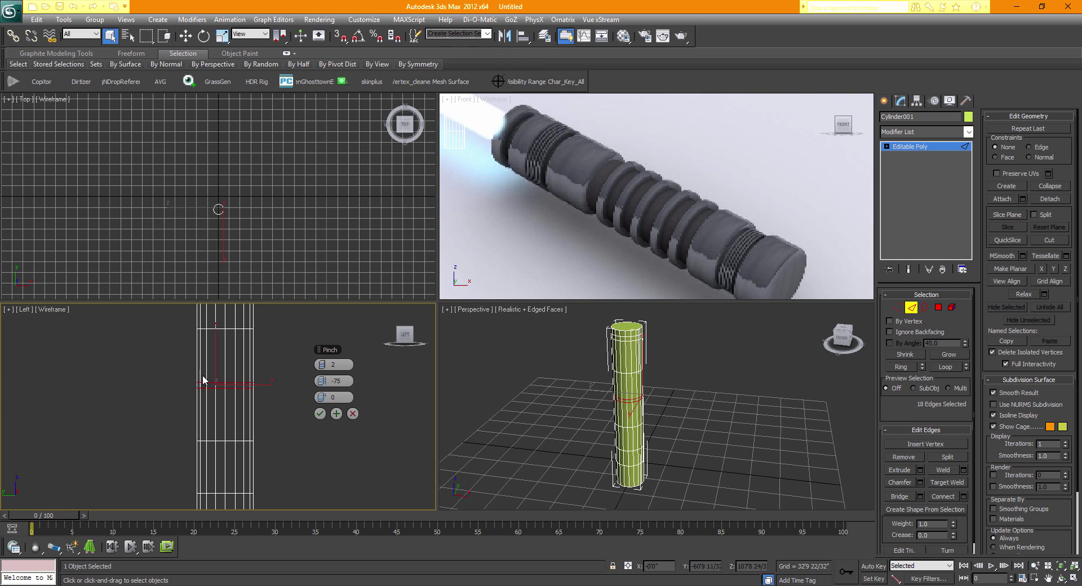
drag(320, 397, 87, 342)
click(336, 414)
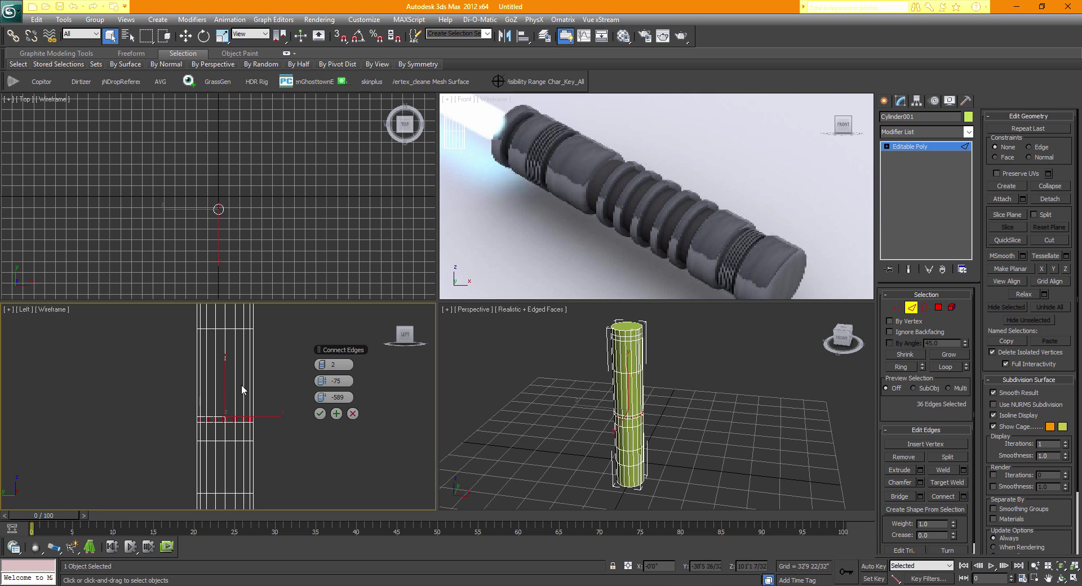
- Connect the edges above the new pair with slide 567 and repeat the same settings on the remaining upper edges of the middle section
drag(274, 361, 130, 389)
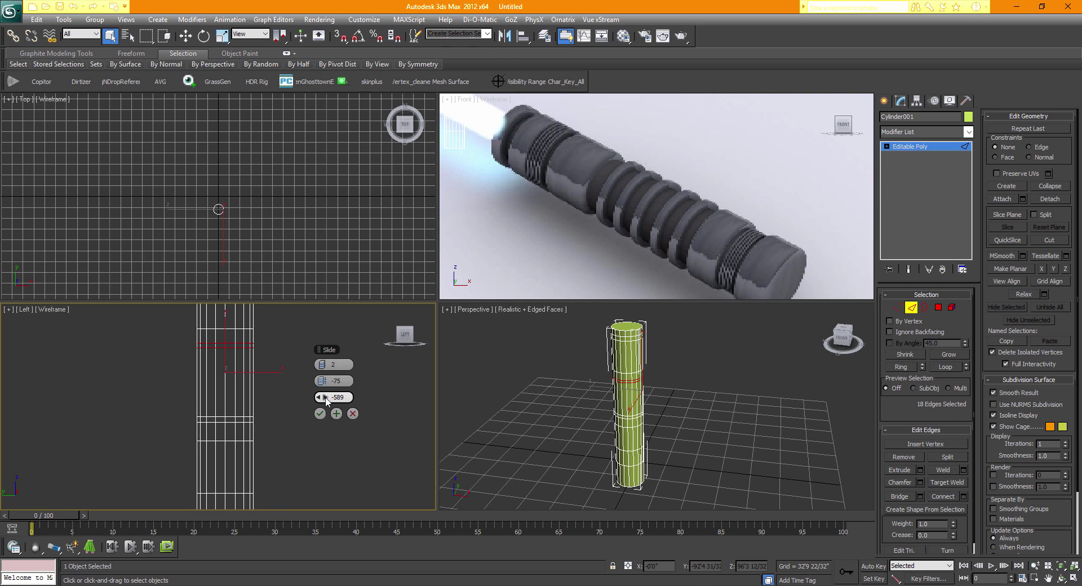
drag(326, 399, 755, 402)
drag(333, 397, 344, 398)
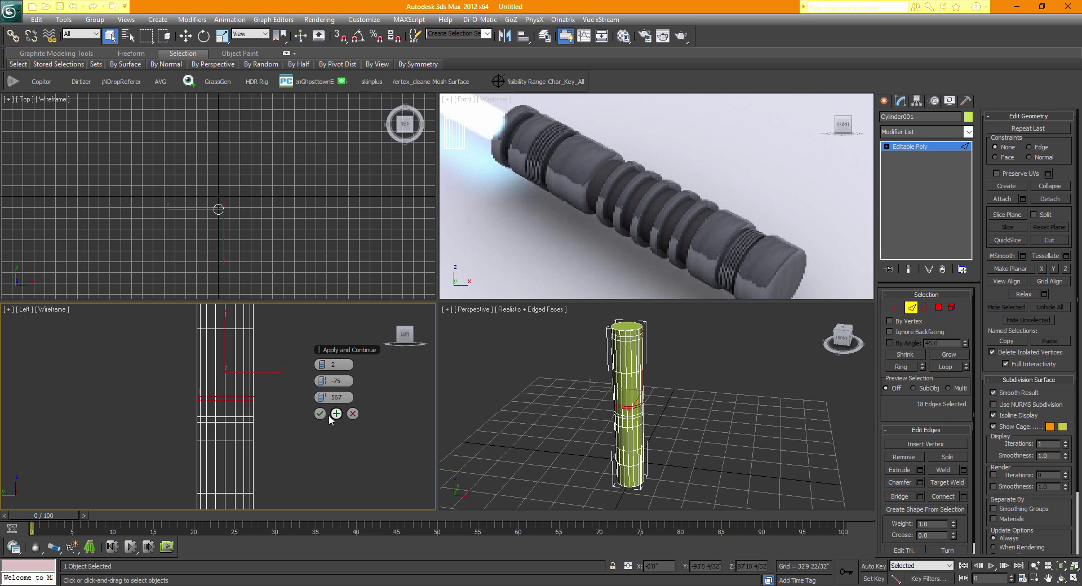
click(337, 414)
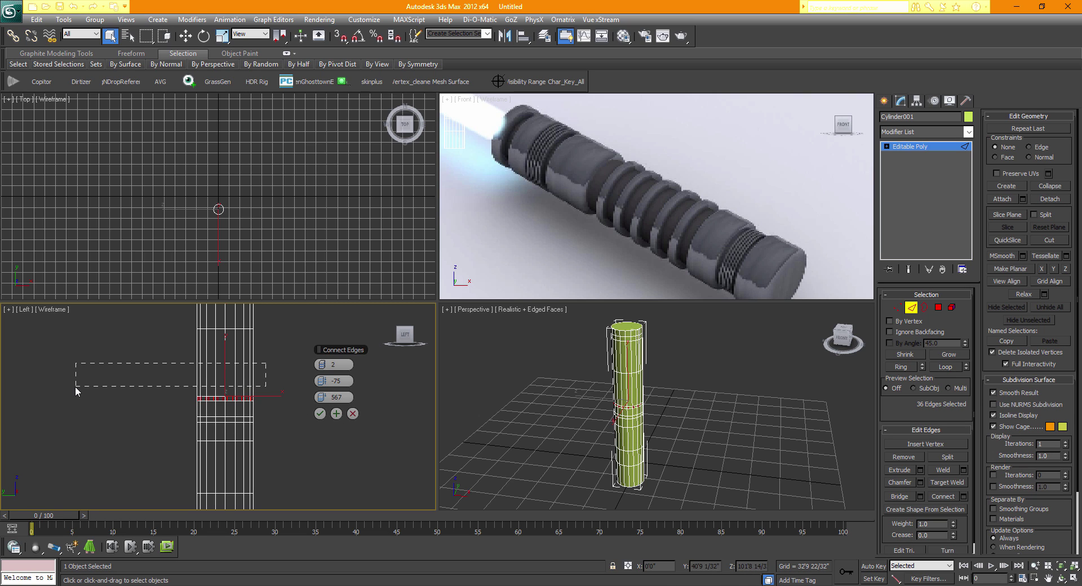
click(336, 413)
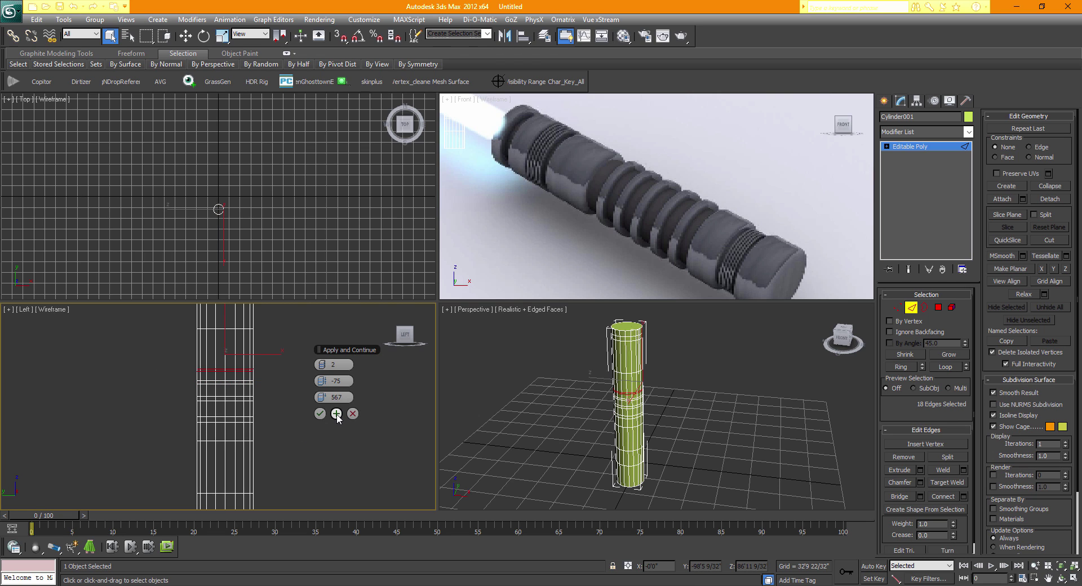
- Add a last loop pair near the top of the middle section with adjusted pinch and slide, and finish the Connect
drag(273, 342, 124, 351)
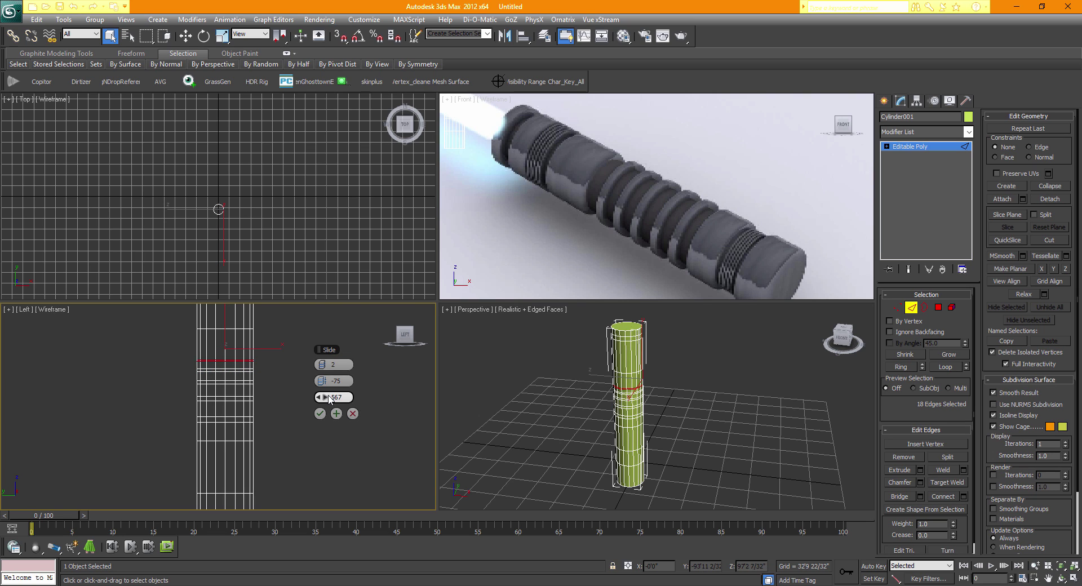
drag(323, 381, 250, 393)
drag(333, 381, 619, 486)
click(319, 414)
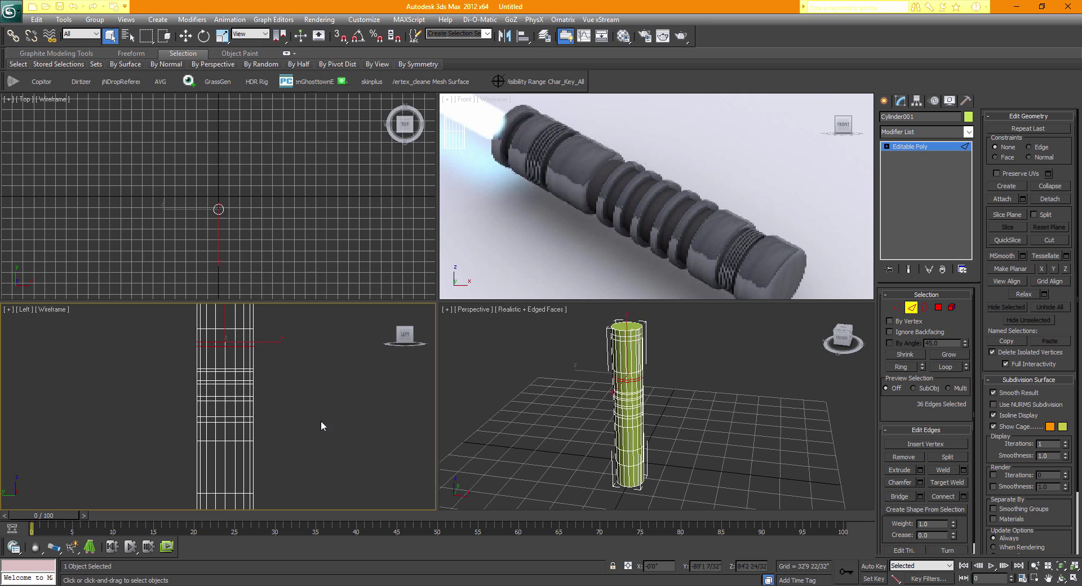
- In a maximized Left viewport at Vertex level, move the middle section's second-highest loop pair up slightly
middle_drag(258, 376, 277, 378)
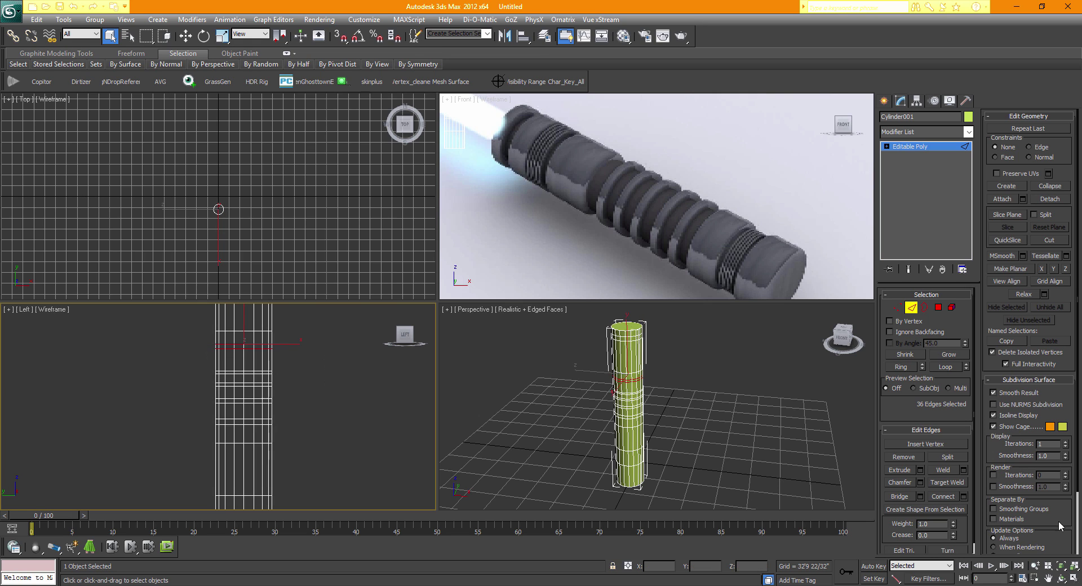
click(1073, 578)
middle_drag(752, 335, 712, 335)
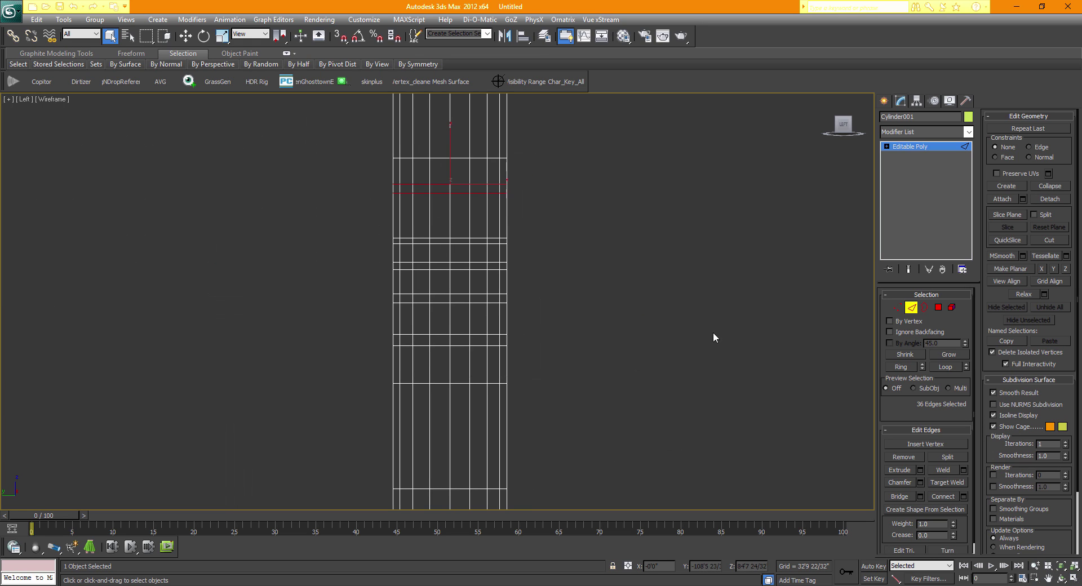
middle_drag(515, 226, 430, 248)
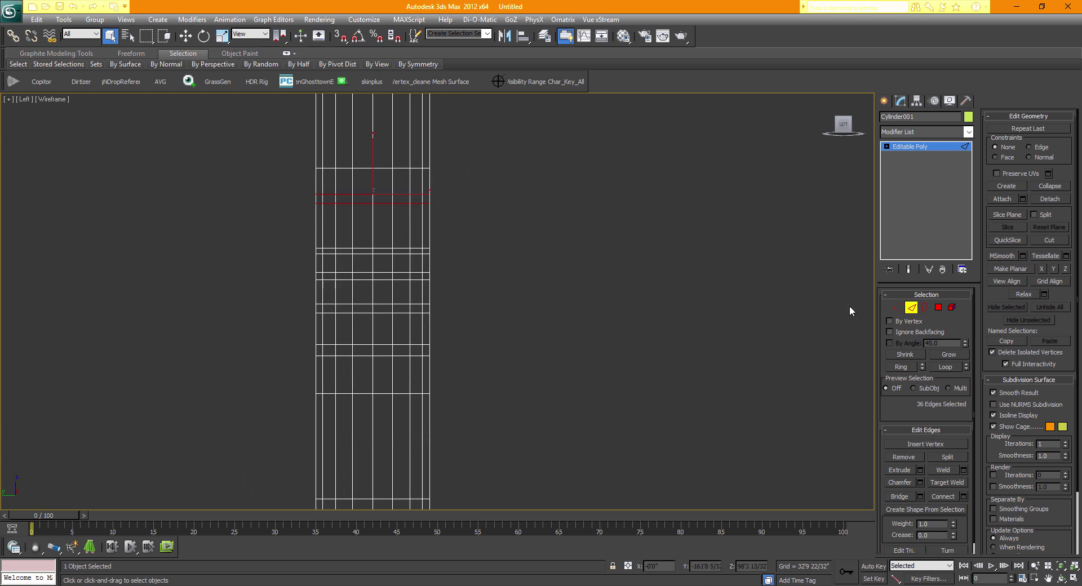
click(897, 307)
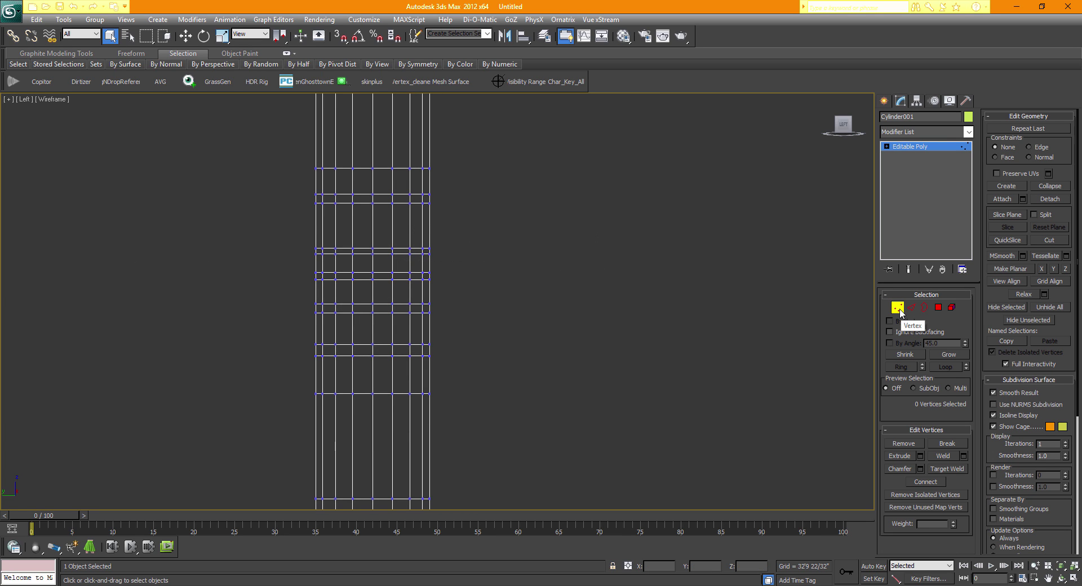
drag(467, 229, 259, 262)
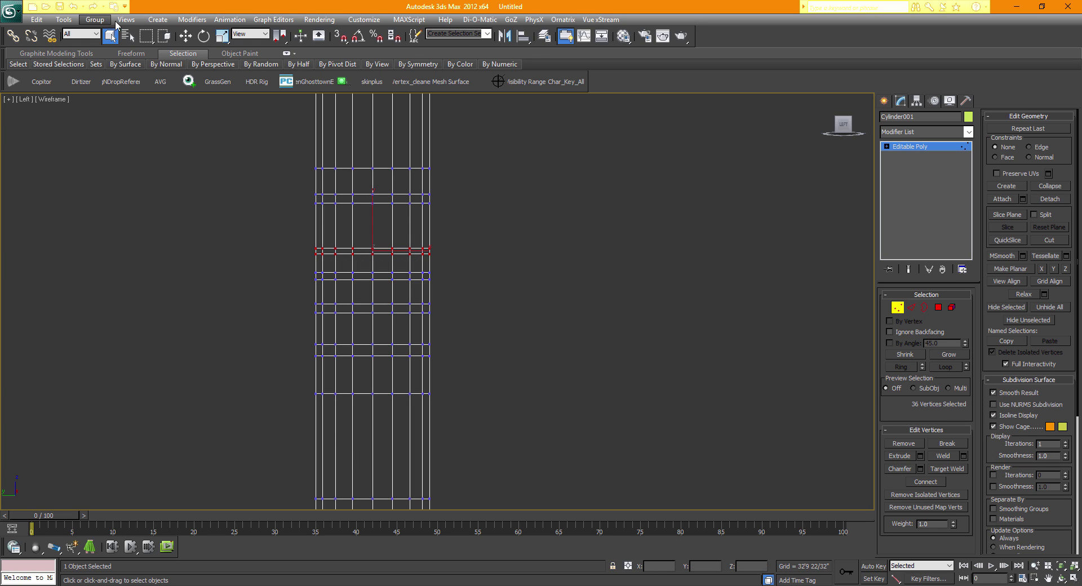
click(185, 36)
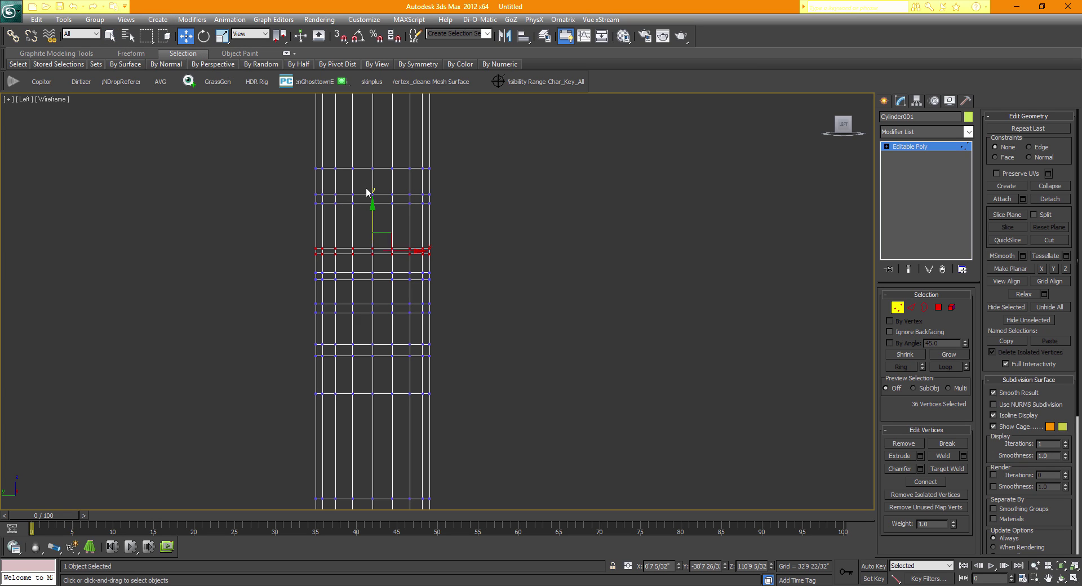
drag(378, 214, 378, 198)
click(471, 240)
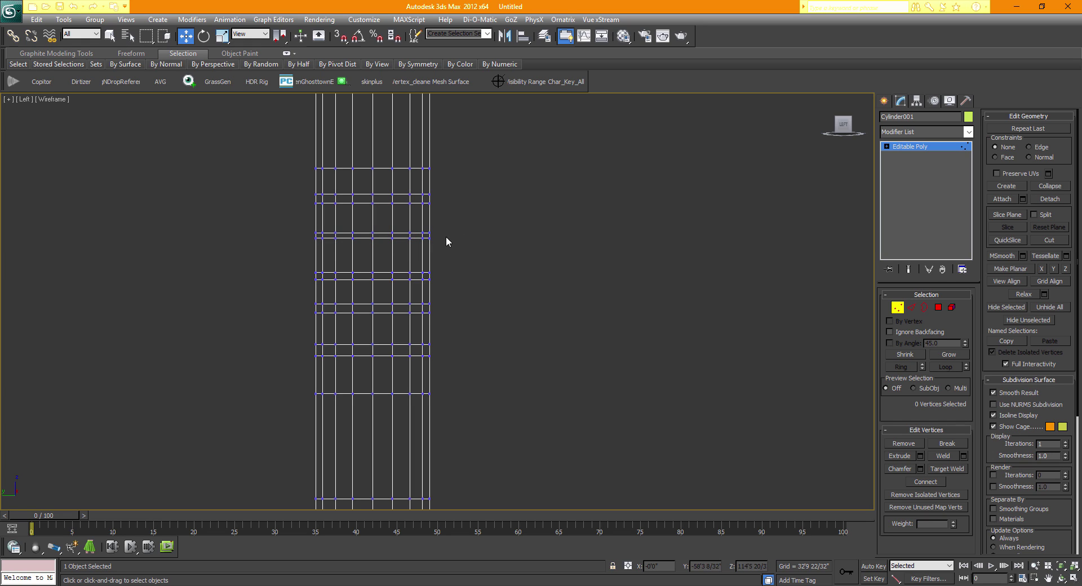
- Widen the second, third and fourth loop pairs by moving each pair's lower vertex row down slightly, and clear the selection
drag(292, 250, 293, 250)
drag(372, 204, 372, 213)
click(485, 228)
drag(435, 276, 262, 300)
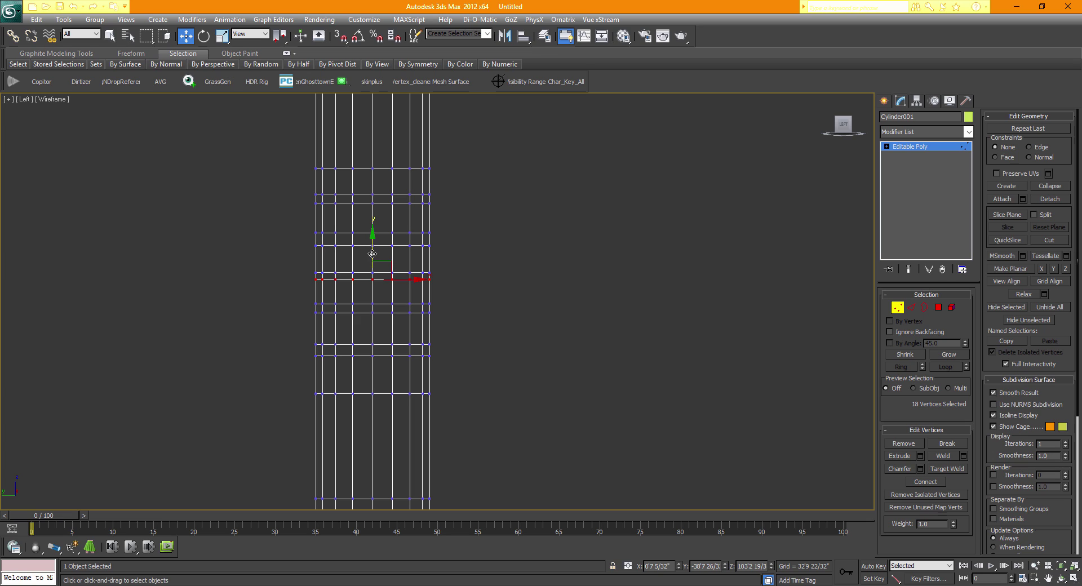
drag(372, 256, 372, 261)
drag(440, 309, 262, 338)
drag(373, 279, 373, 282)
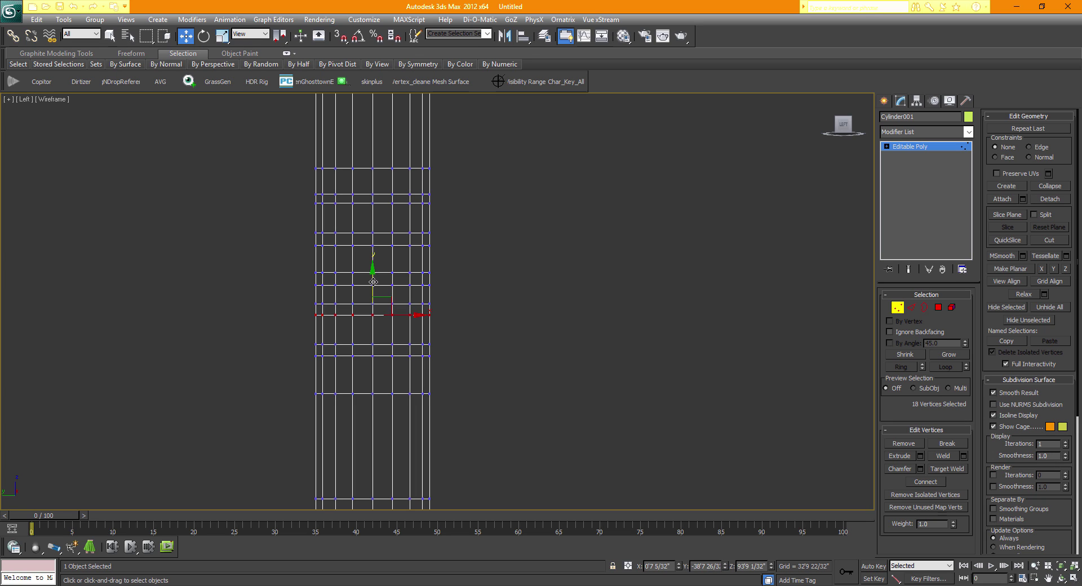
click(457, 196)
drag(367, 284, 258, 384)
click(595, 239)
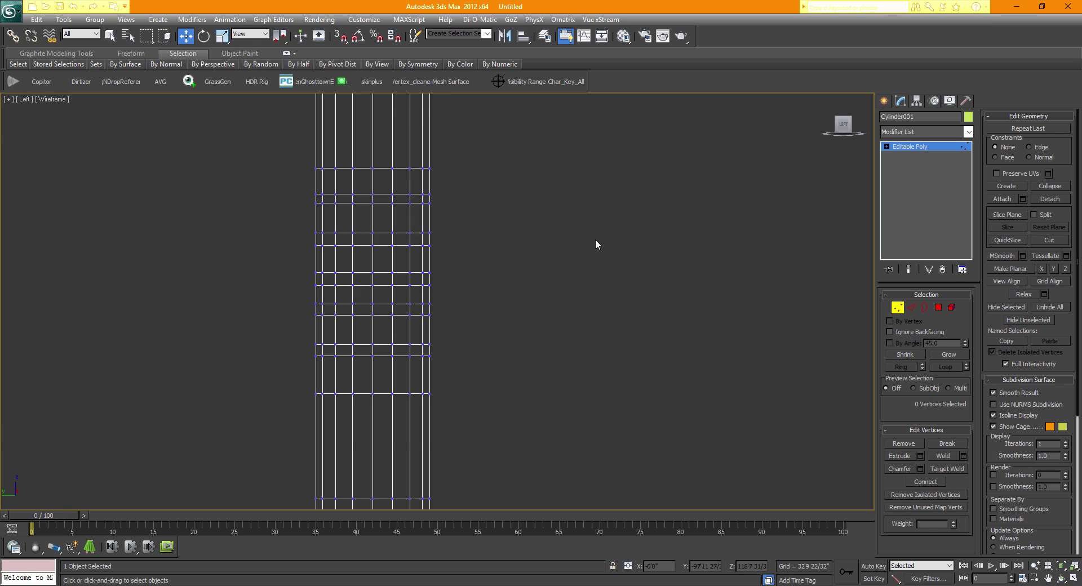
- Leave Vertex level on the cylinder and return to the four-viewport layout
scroll(597, 243, down, 5)
middle_drag(550, 292, 516, 298)
click(898, 308)
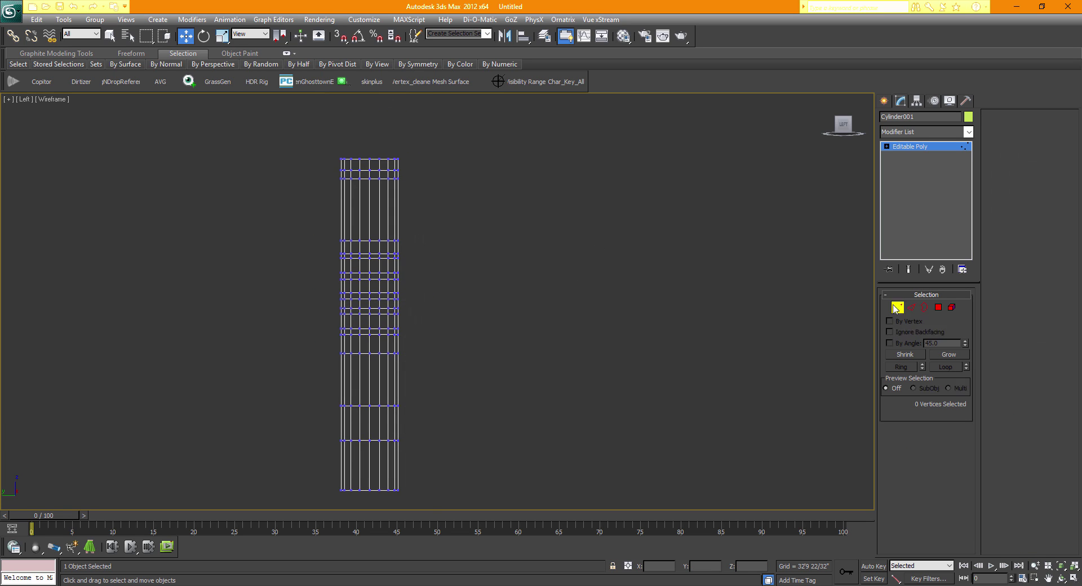
middle_drag(629, 315, 616, 314)
click(1075, 577)
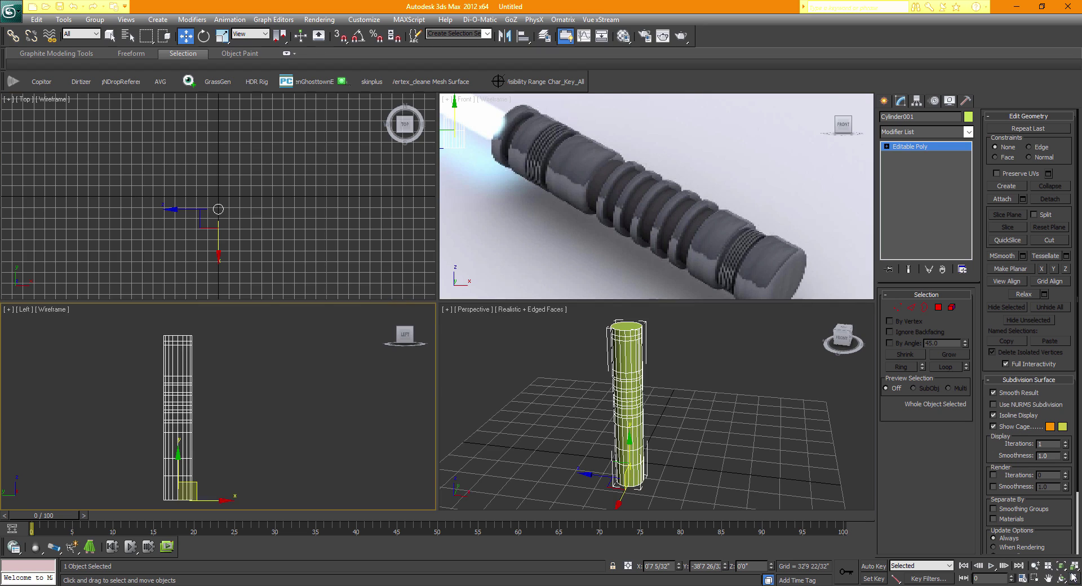
- Examine the cylinder's edge loops from several angles in Perspective and compare their spacing with the reference image
right_click(725, 437)
click(1074, 577)
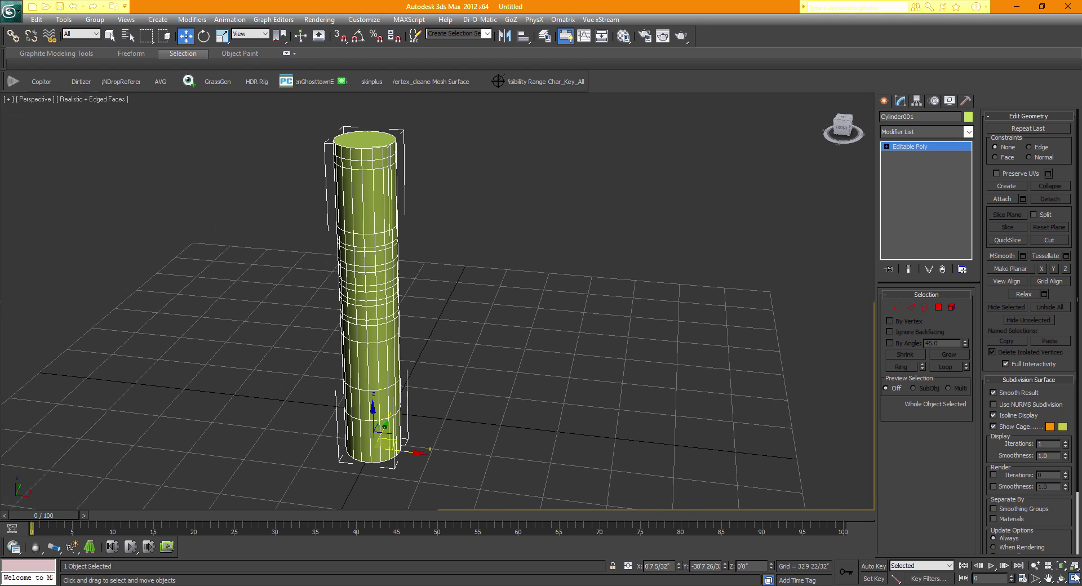
key(z)
drag(846, 129, 783, 135)
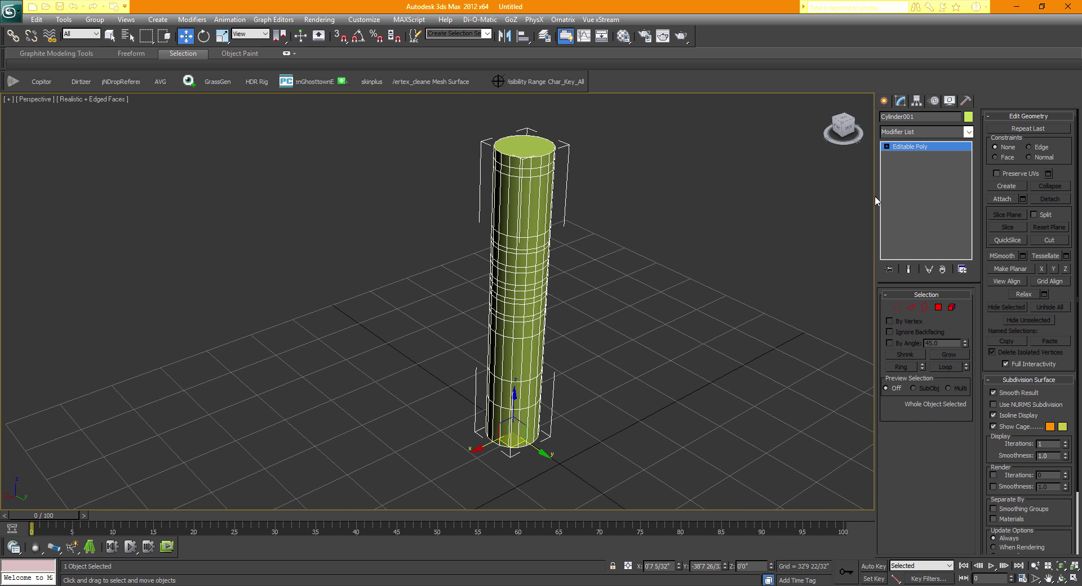
click(1074, 577)
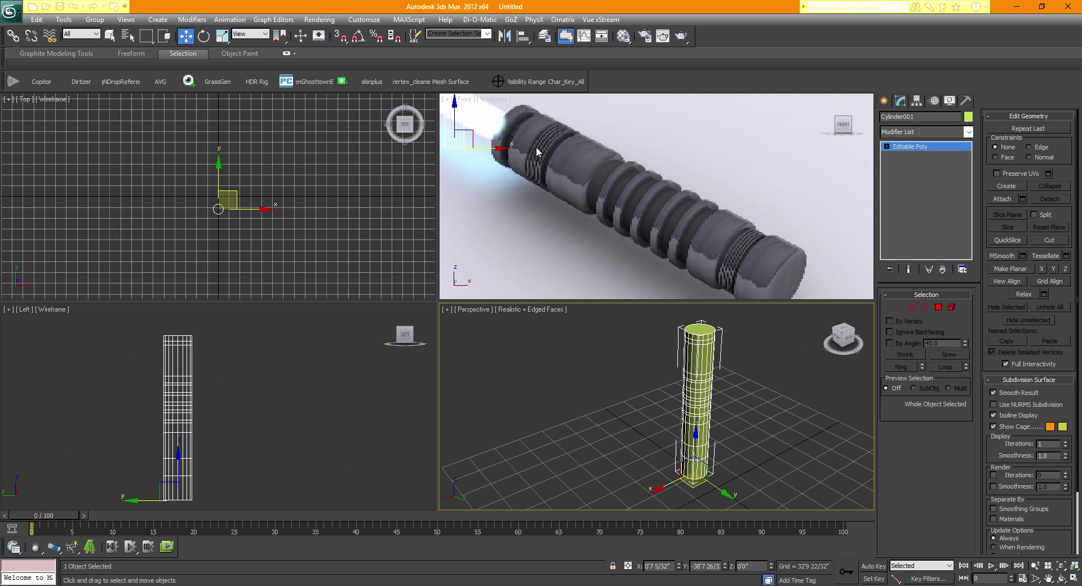
middle_drag(258, 378, 306, 376)
middle_drag(716, 422, 665, 412)
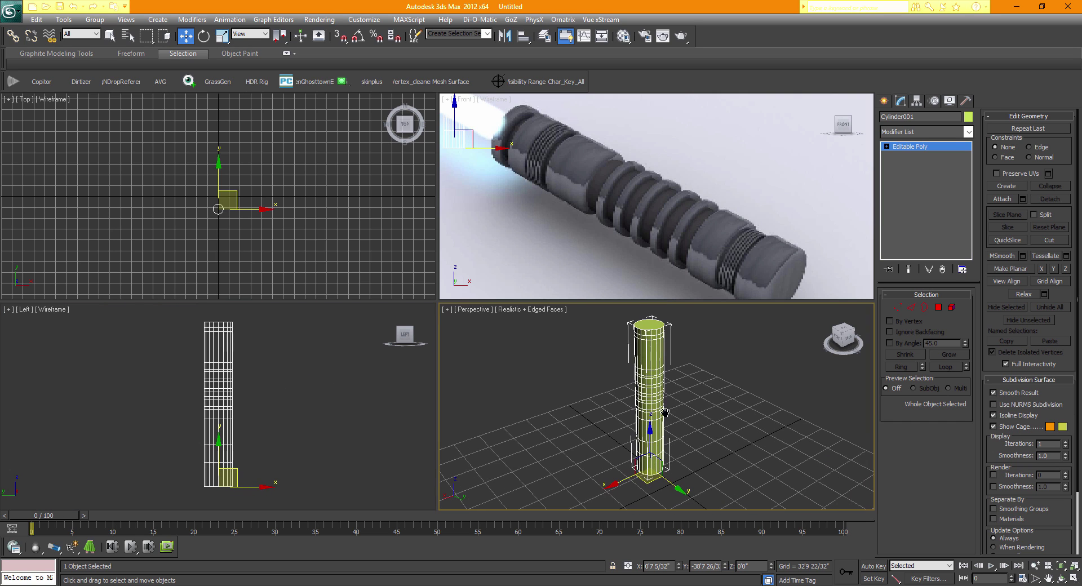
scroll(687, 409, up, 5)
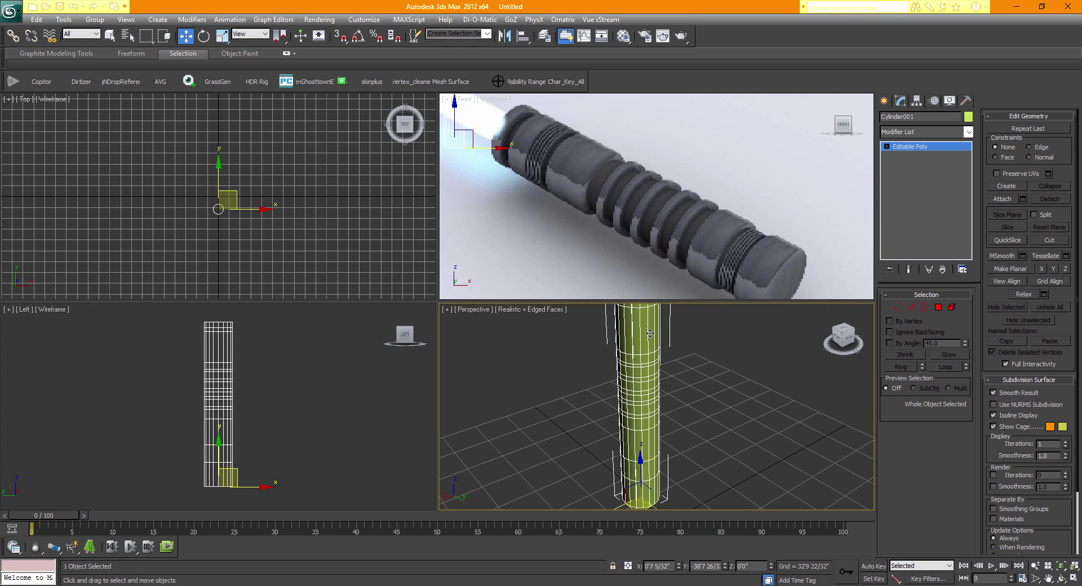
middle_drag(689, 410, 675, 408)
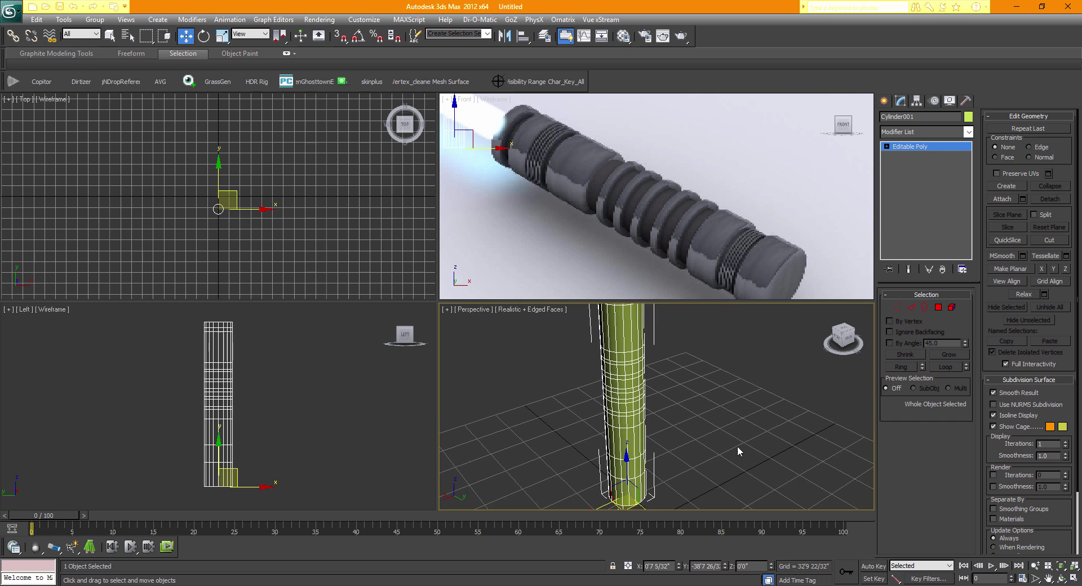
- In a maximized Perspective viewport at Polygon level, select the full ring of polygons around the cylinder's top end
click(1075, 580)
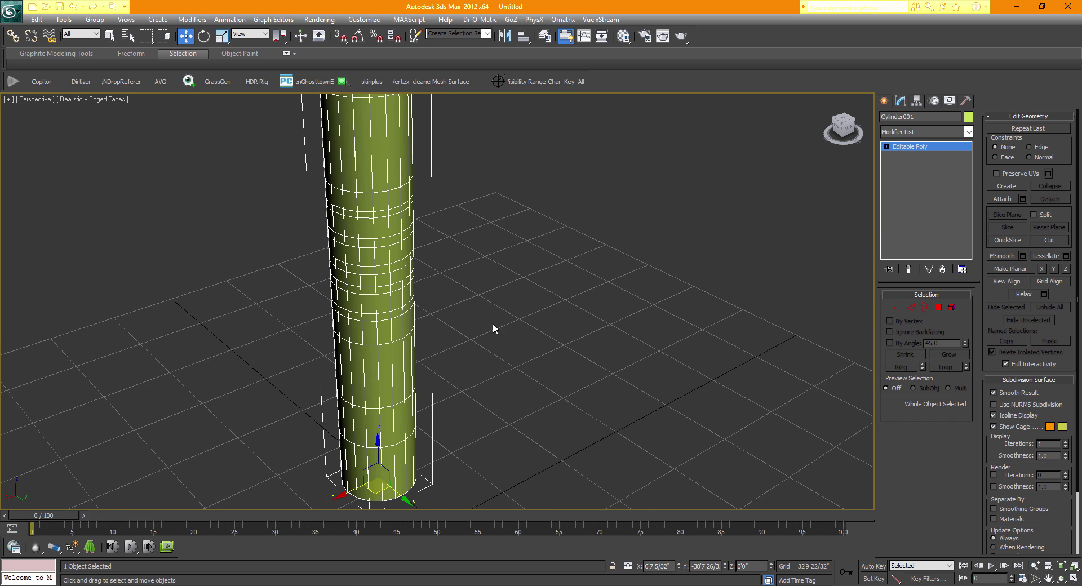
scroll(517, 325, down, 5)
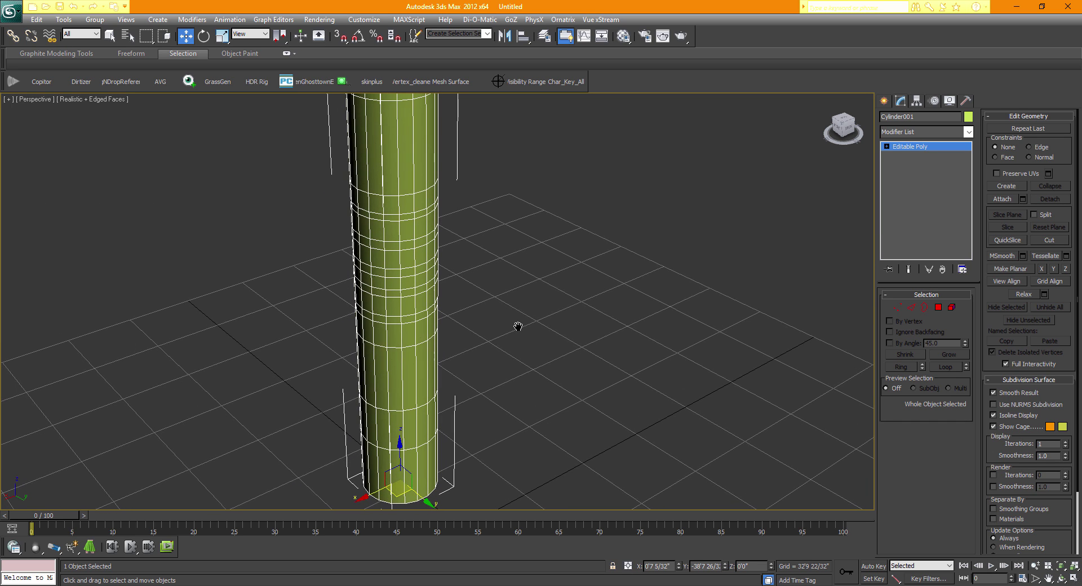
click(939, 307)
scroll(446, 199, up, 4)
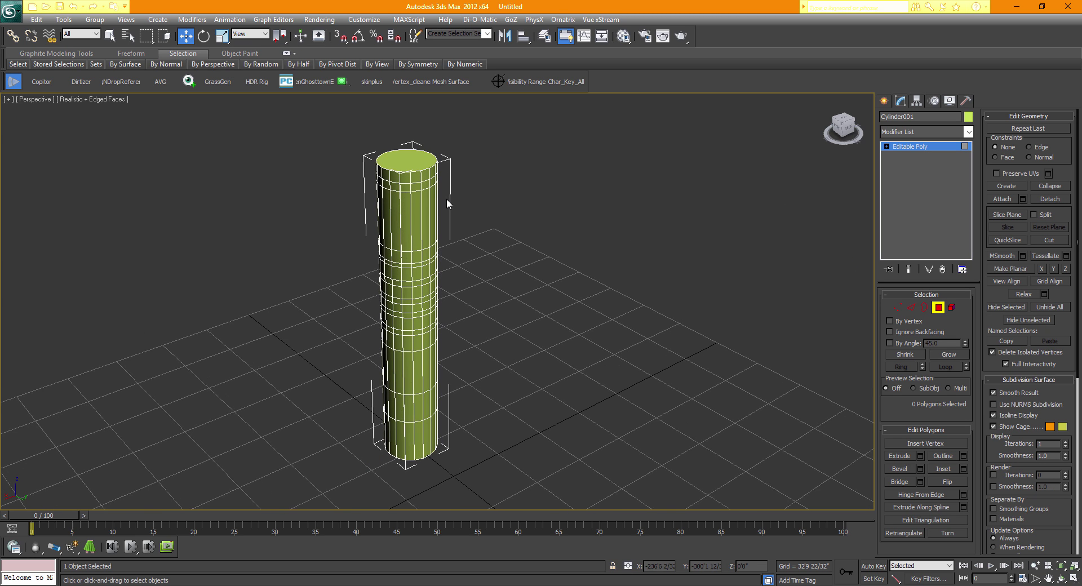
middle_drag(440, 207, 454, 229)
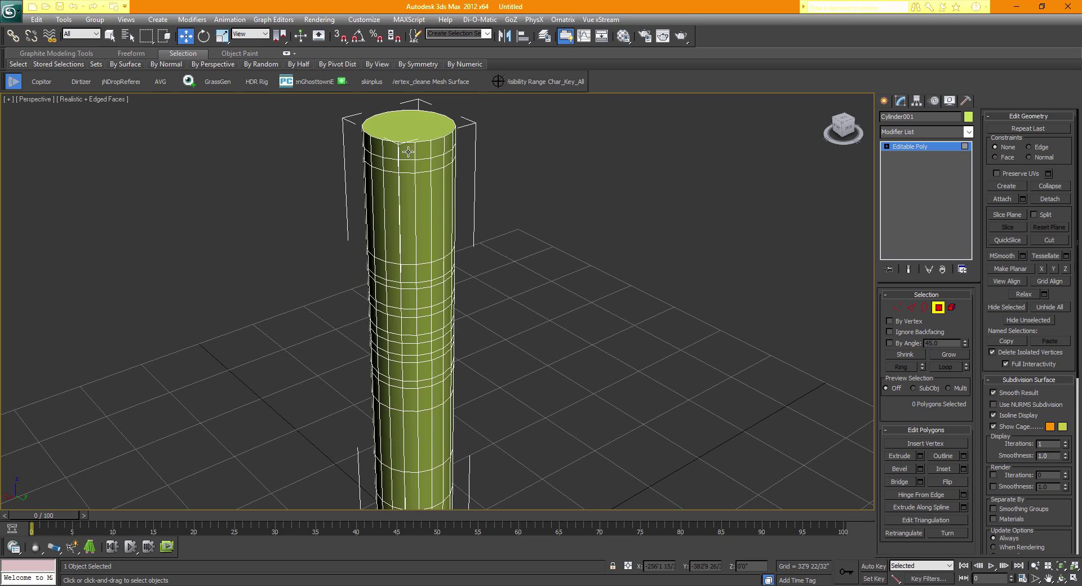
click(408, 152)
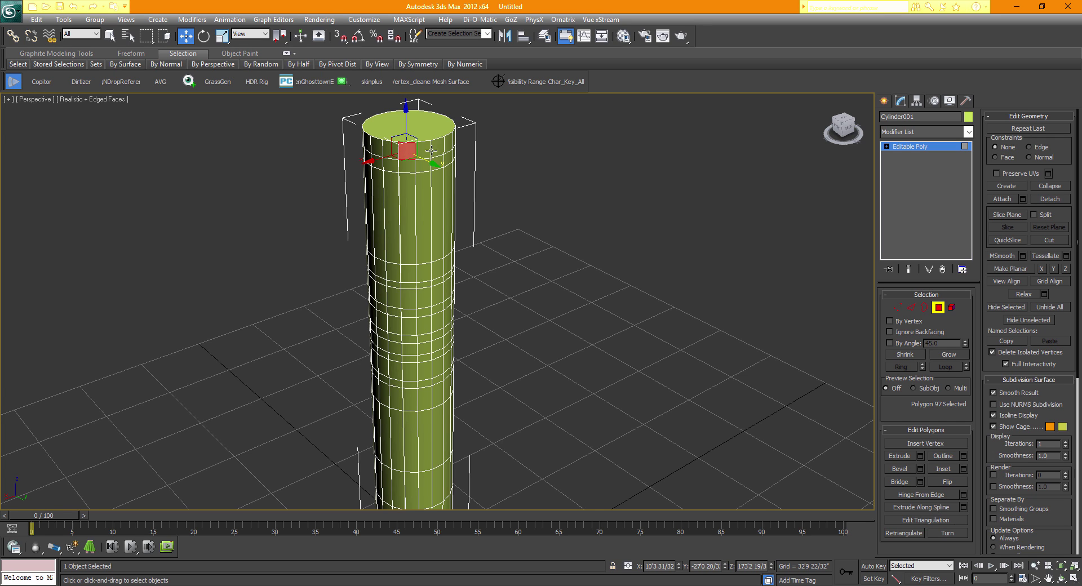
shift+click(420, 147)
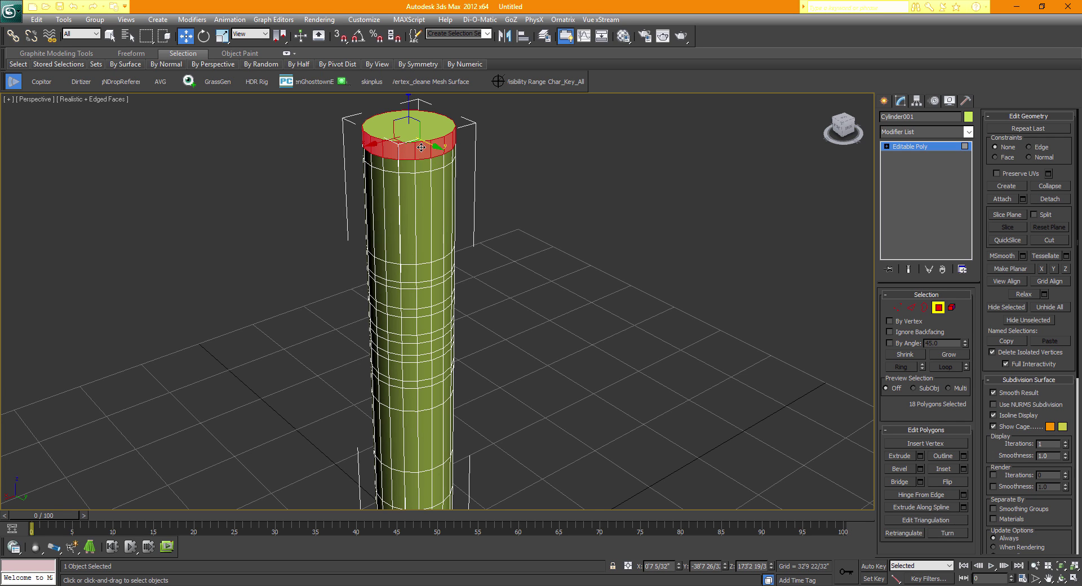
- Check the reference image and add the tall polygon band below the narrow second ring to the selection
middle_drag(543, 277, 591, 271)
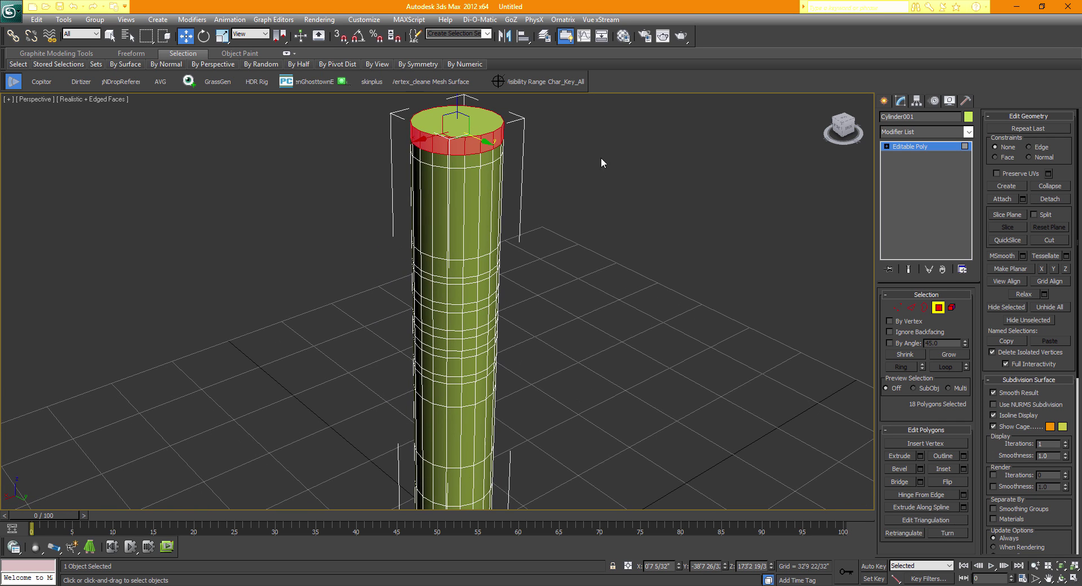
mouse_move(842, 125)
mouse_down()
mouse_move(820, 126)
mouse_move(844, 123)
mouse_up()
middle_drag(553, 271, 603, 232)
click(1074, 580)
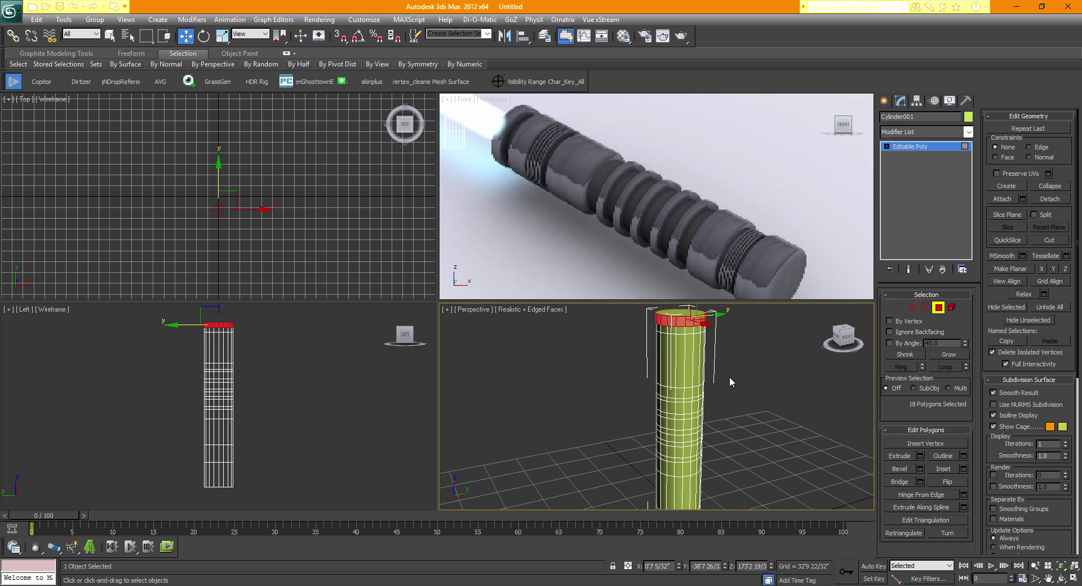
middle_drag(730, 382, 653, 351)
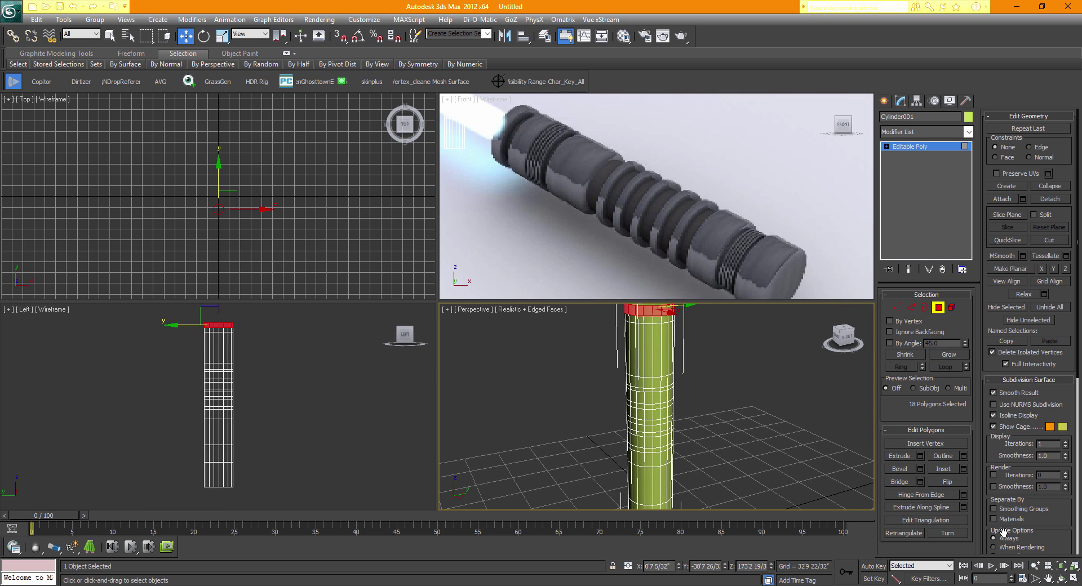
click(1074, 580)
scroll(490, 313, down, 2)
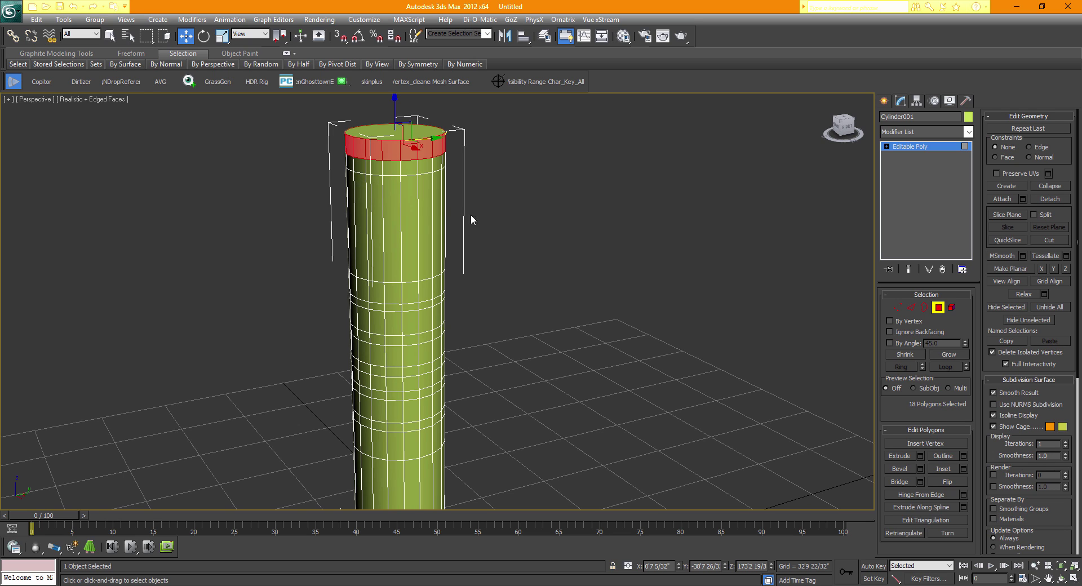
ctrl+click(390, 222)
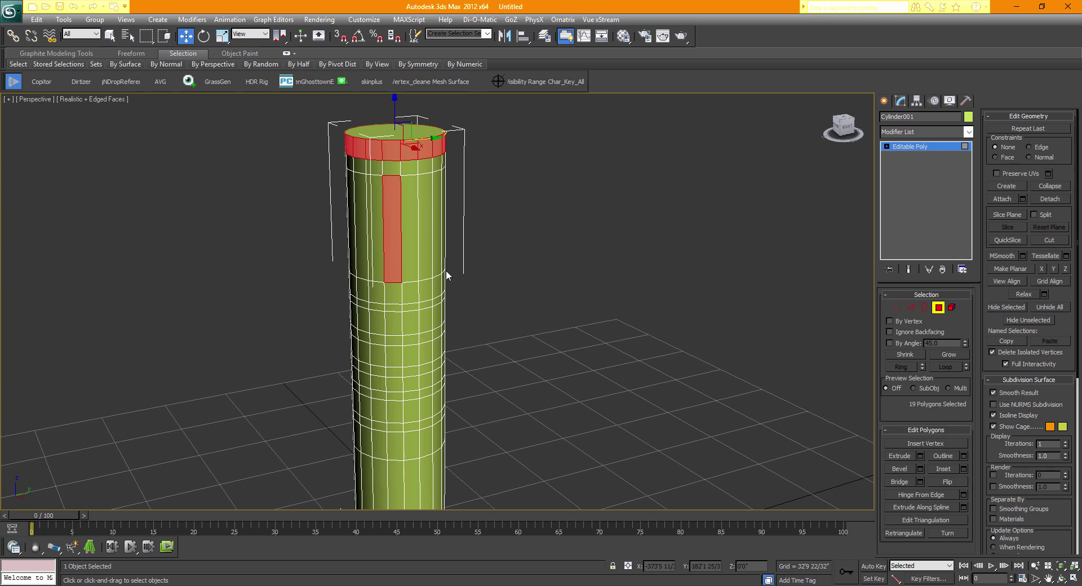
shift+click(405, 228)
middle_drag(543, 246, 566, 250)
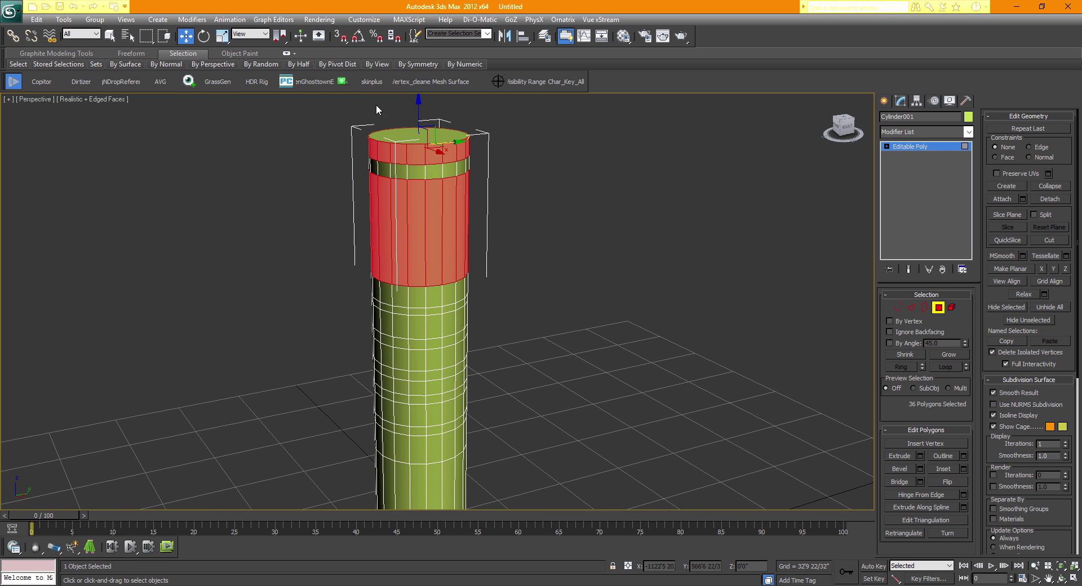
- Compare the middle section with the reference and add its uppermost narrow polygon ring to the selection
middle_drag(546, 337, 568, 269)
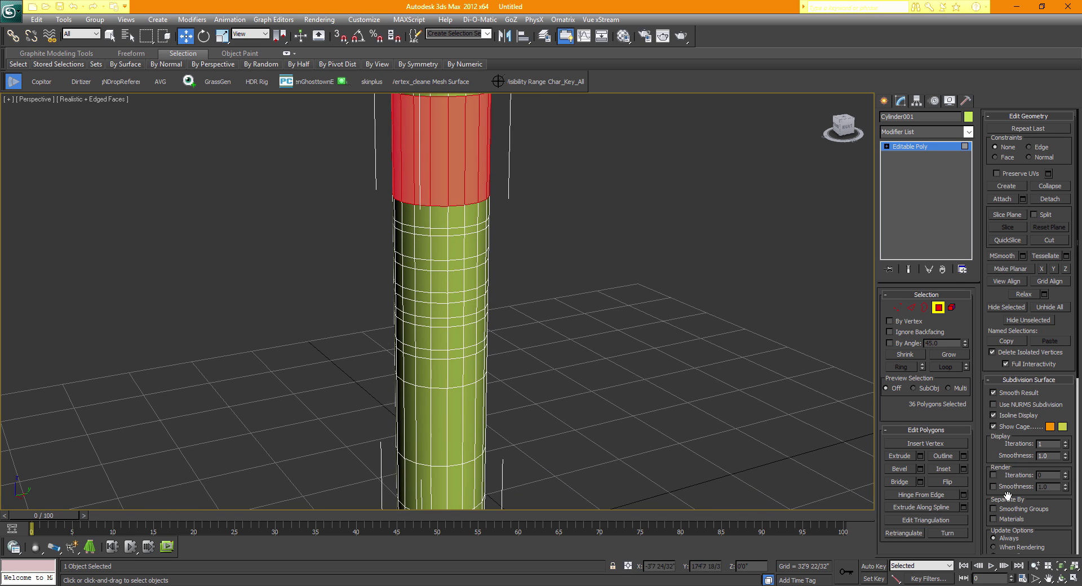
click(1073, 579)
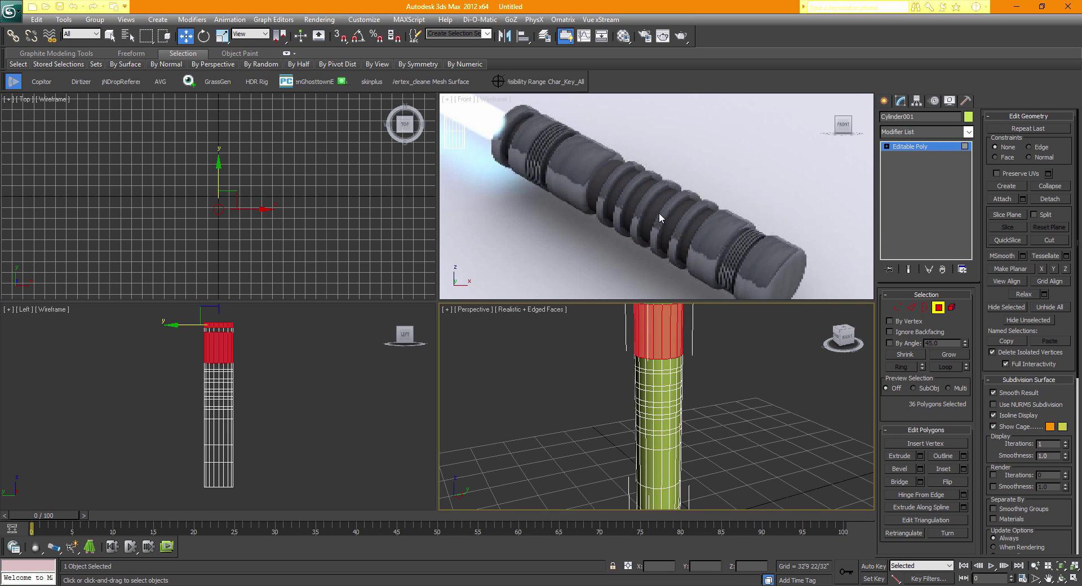
middle_drag(703, 386, 676, 387)
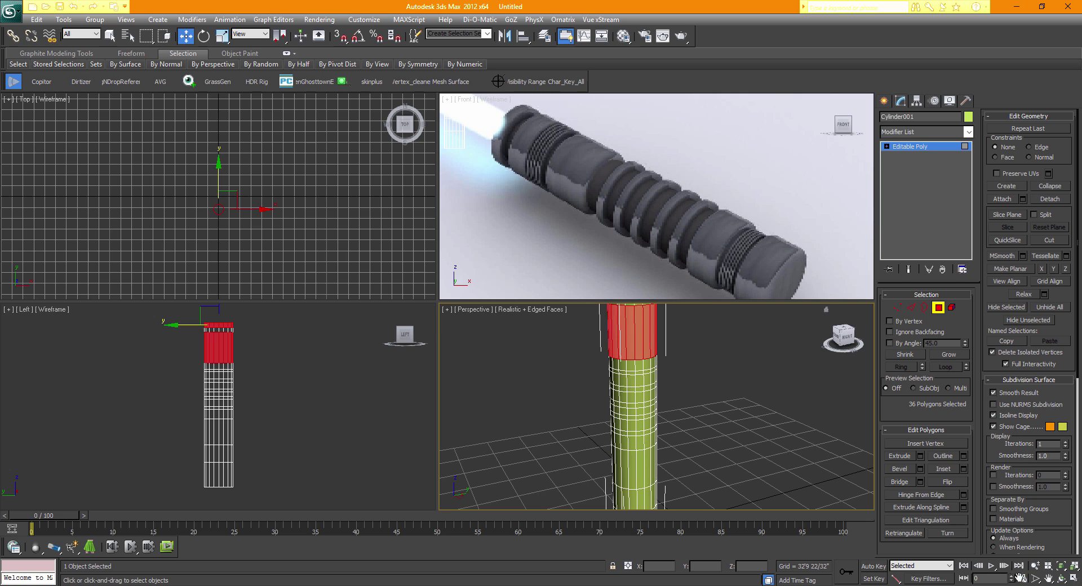
click(1073, 579)
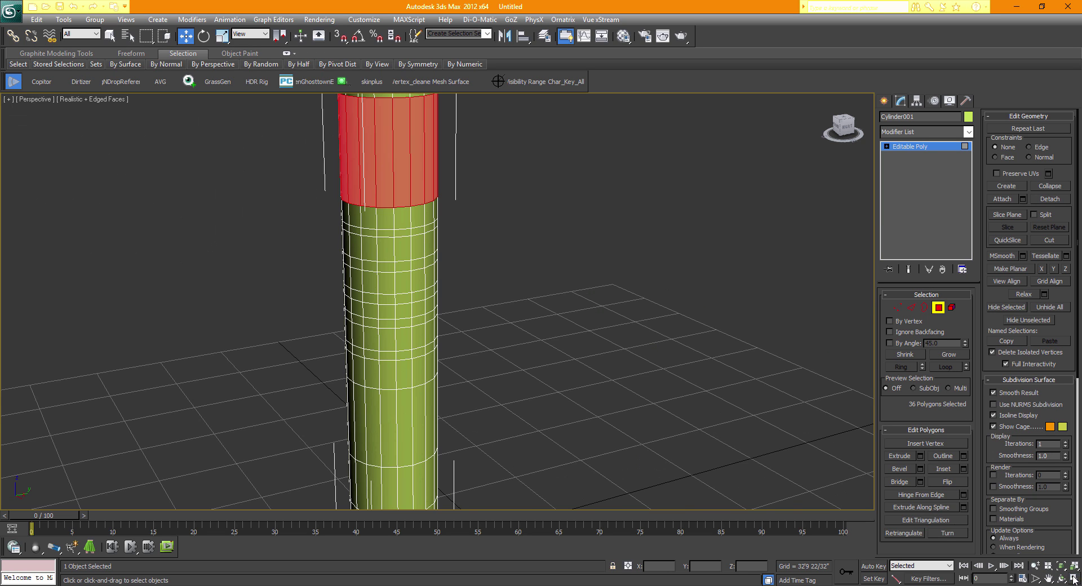
middle_drag(406, 234, 421, 244)
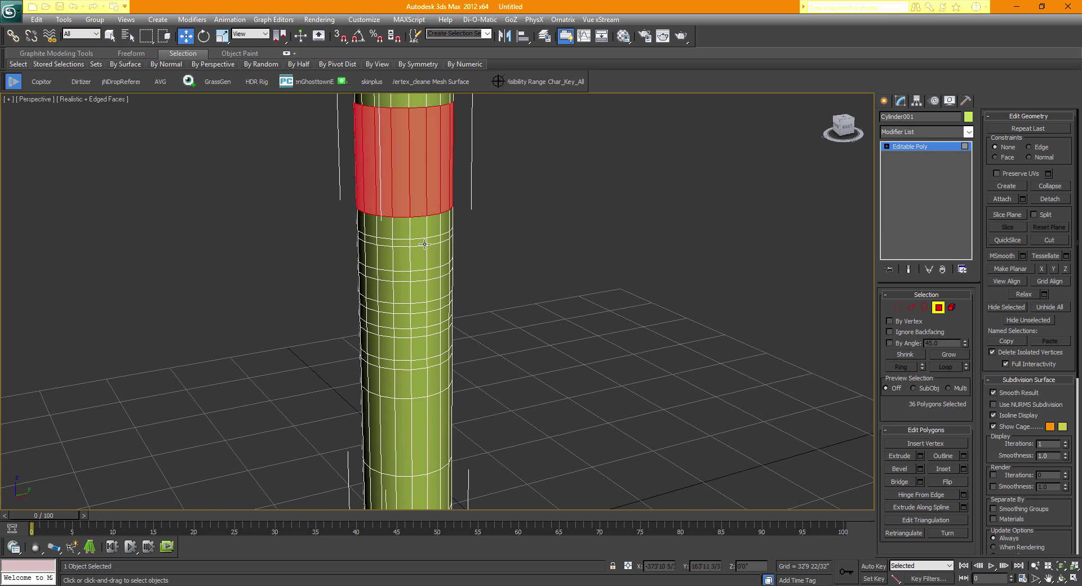
ctrl+click(381, 242)
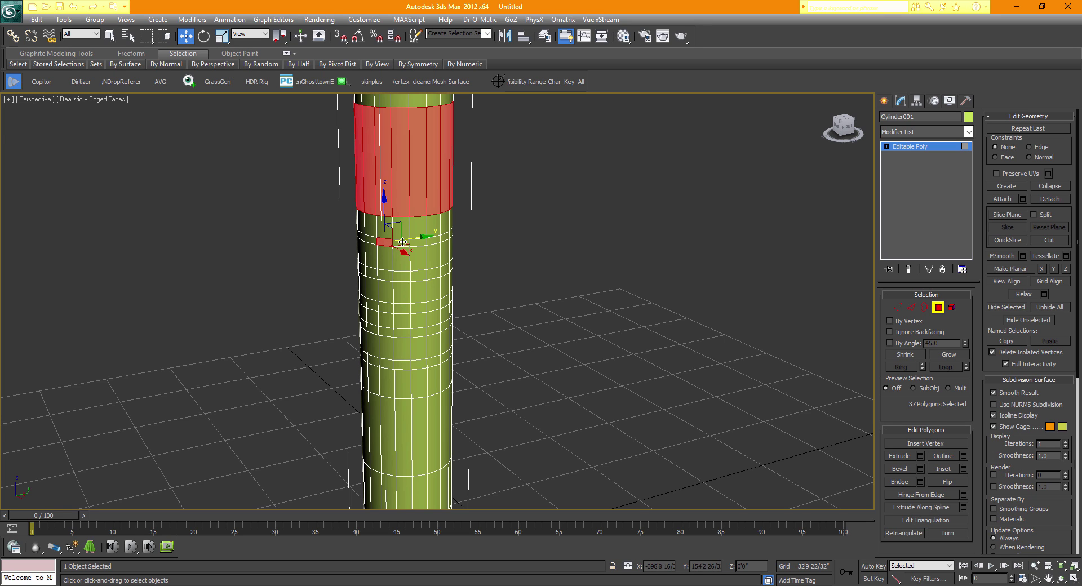
shift+click(403, 242)
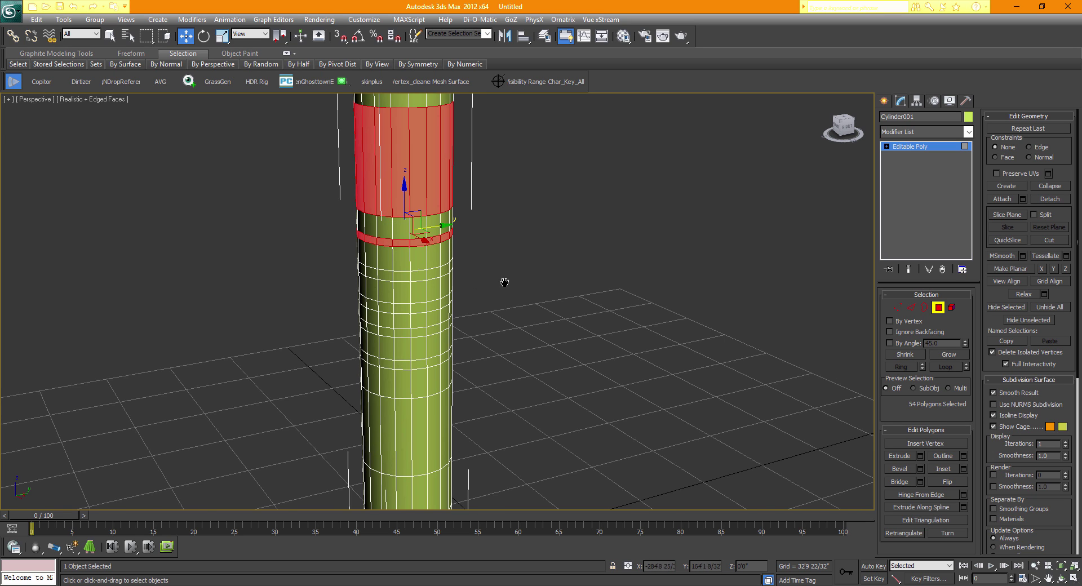
- Add the four remaining narrow polygon rings of the middle section to the selection, skipping the wider bands between them
middle_drag(504, 283, 534, 279)
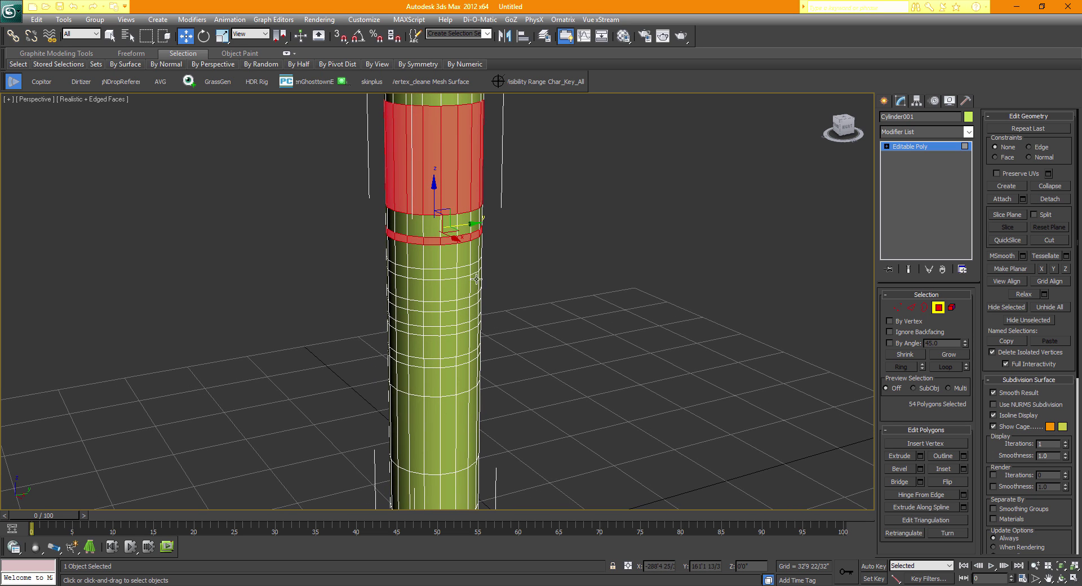
ctrl+click(429, 274)
shift+click(455, 273)
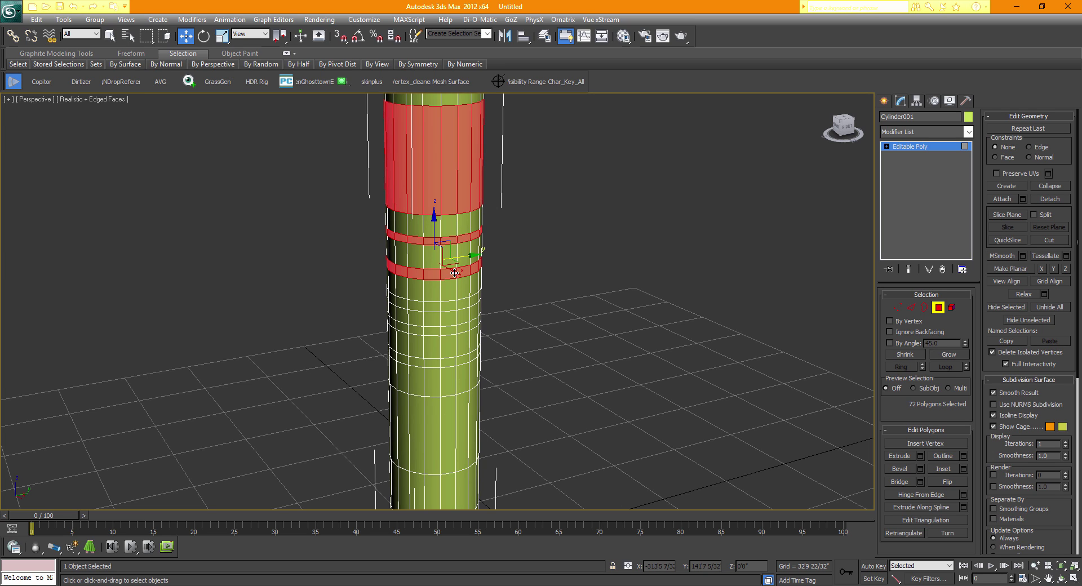
ctrl+click(447, 304)
shift+click(432, 305)
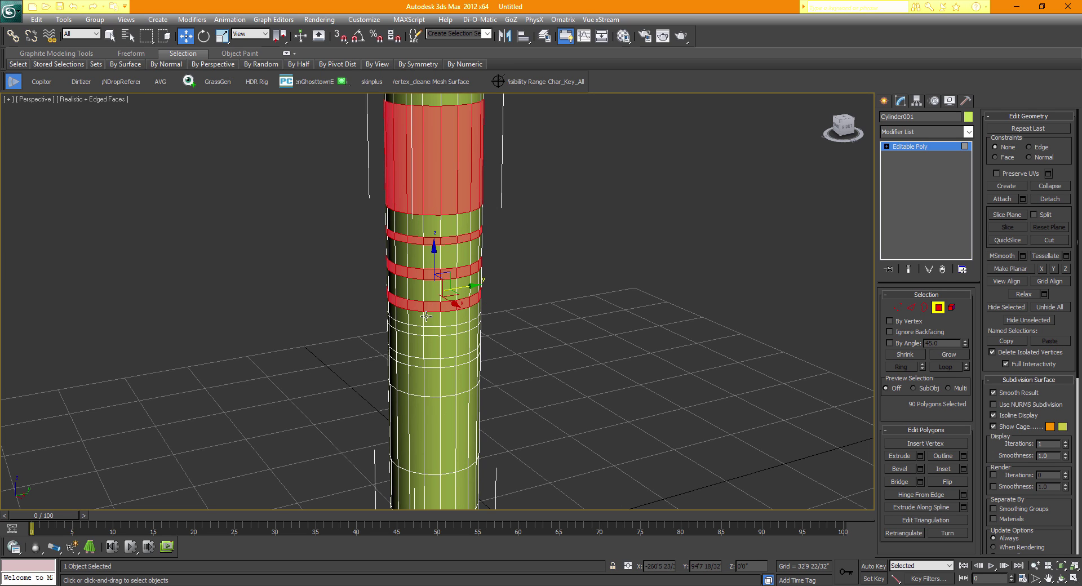
ctrl+click(427, 329)
shift+click(415, 330)
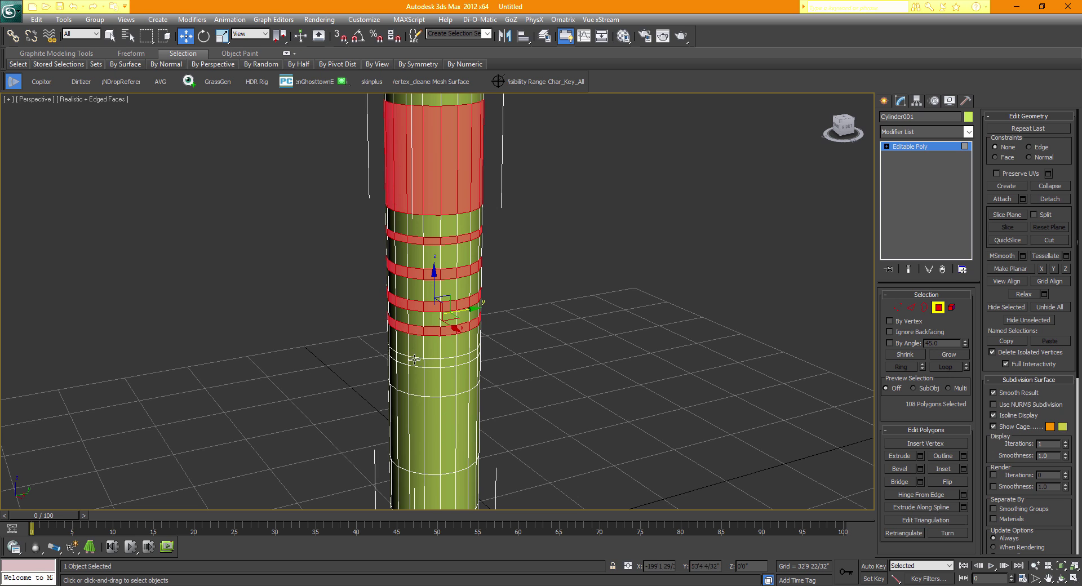
ctrl+click(415, 359)
shift+click(397, 356)
- Compare the lower section with the reference image and add the tall band below the narrow rings and the bottom end band to the selection
middle_drag(521, 369, 566, 207)
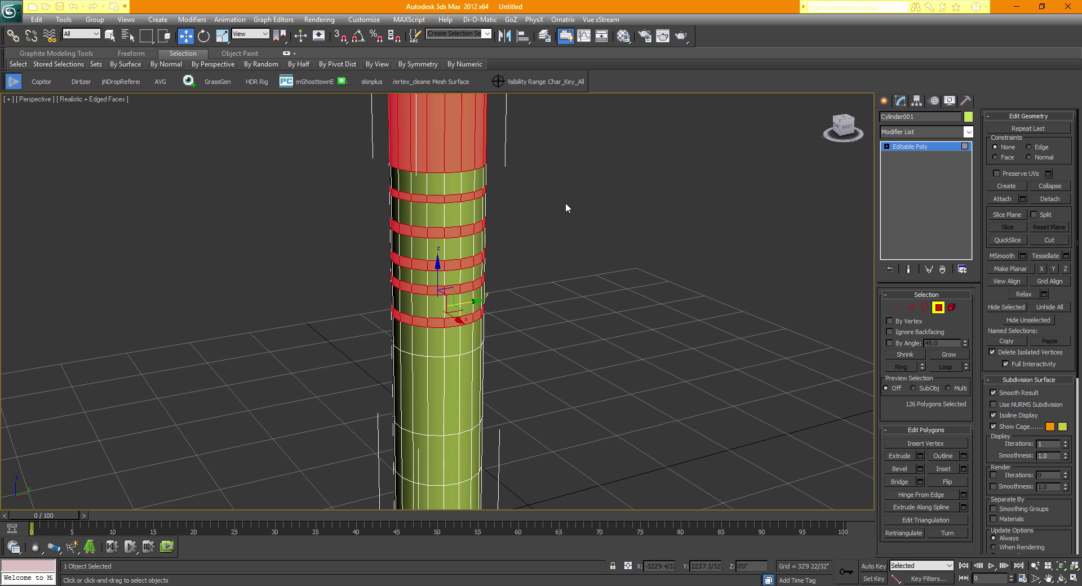
middle_drag(555, 387, 529, 331)
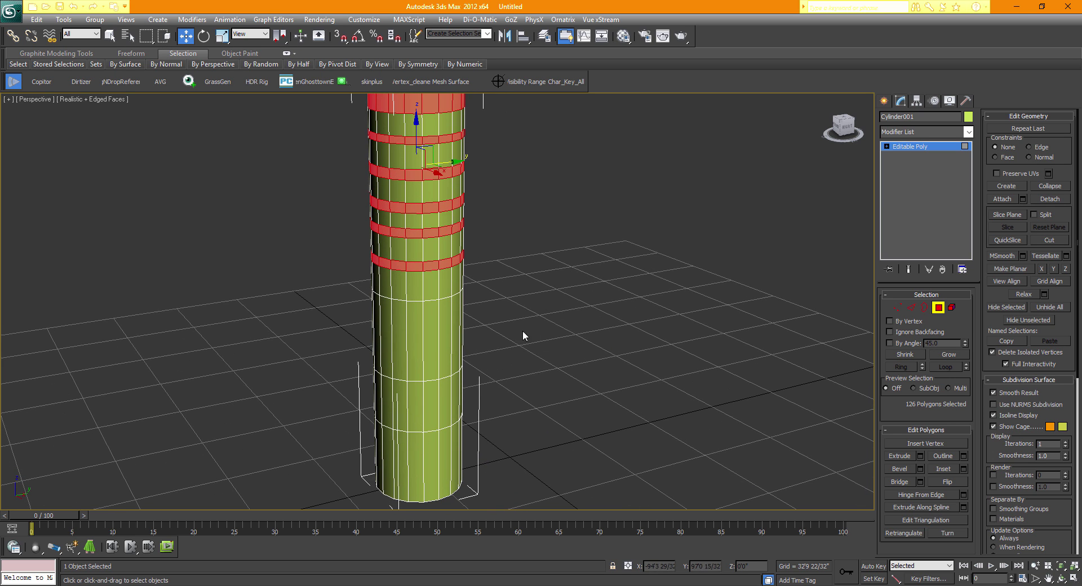
key(alt+w)
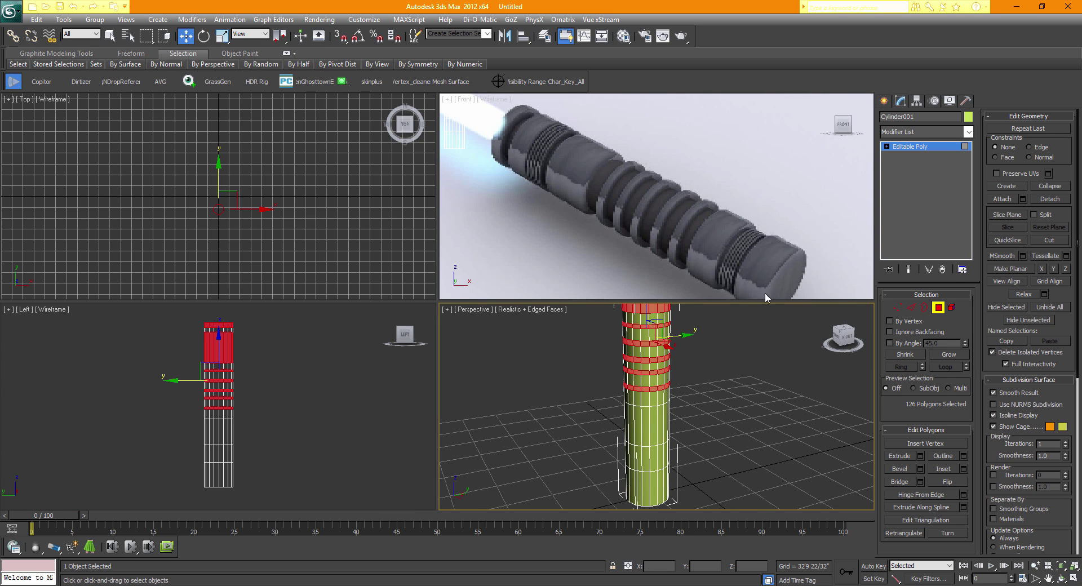
alt+middle_drag(744, 384, 655, 416)
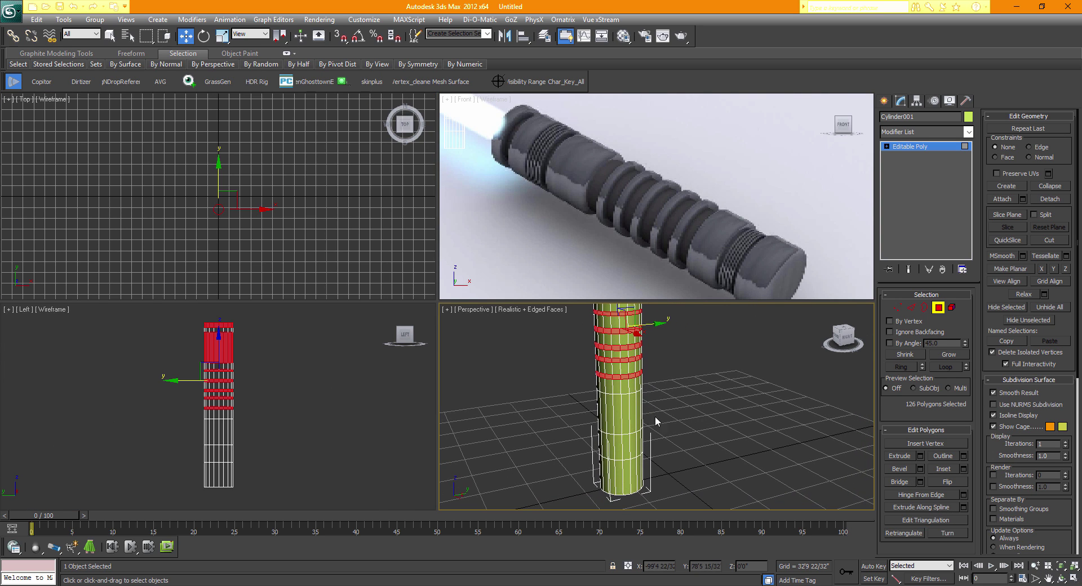
ctrl+click(620, 413)
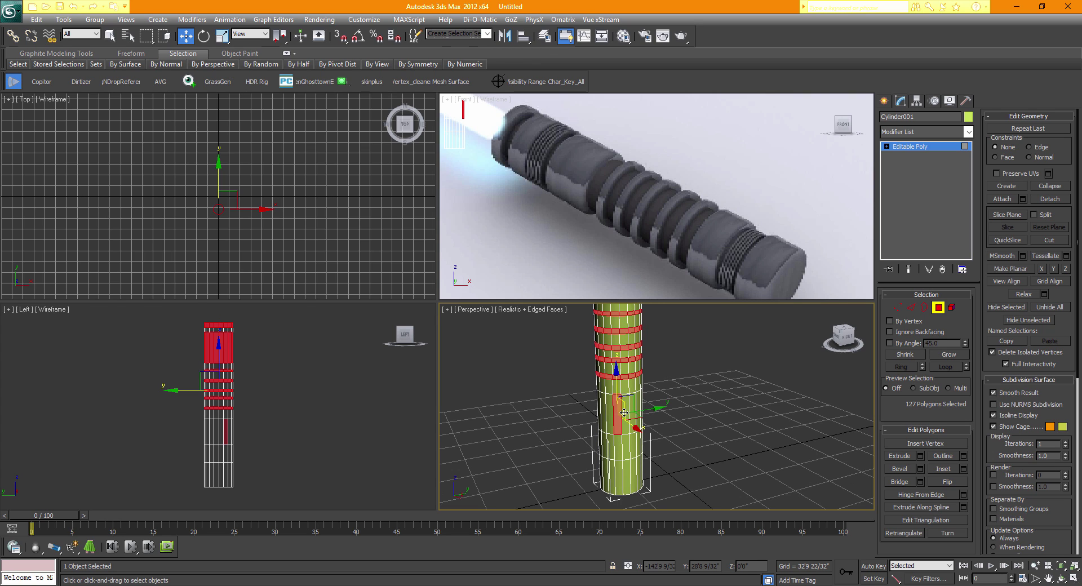
shift+click(625, 413)
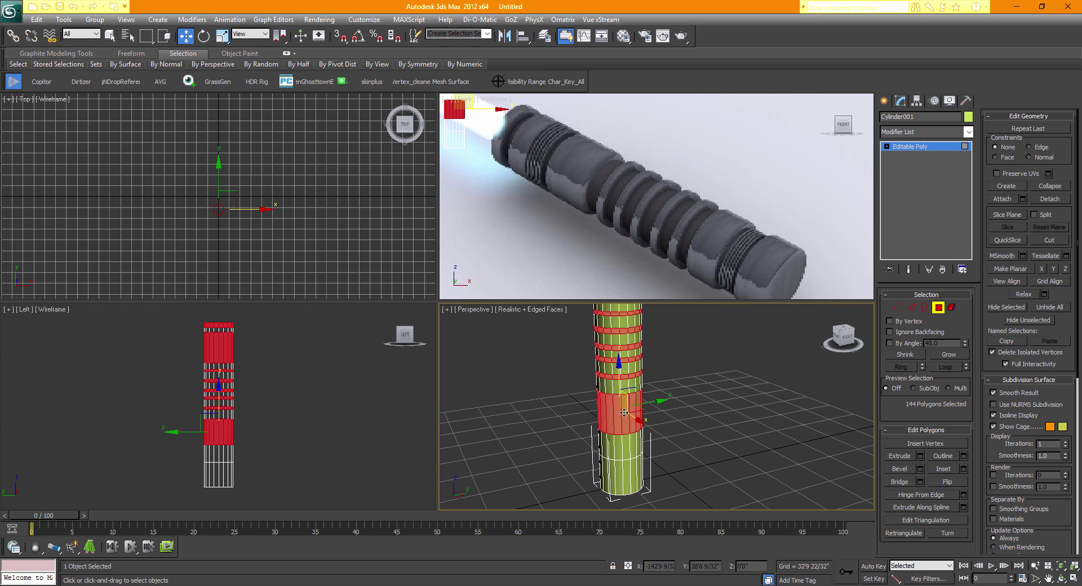
ctrl+click(622, 477)
shift+click(625, 477)
scroll(674, 435, up, 2)
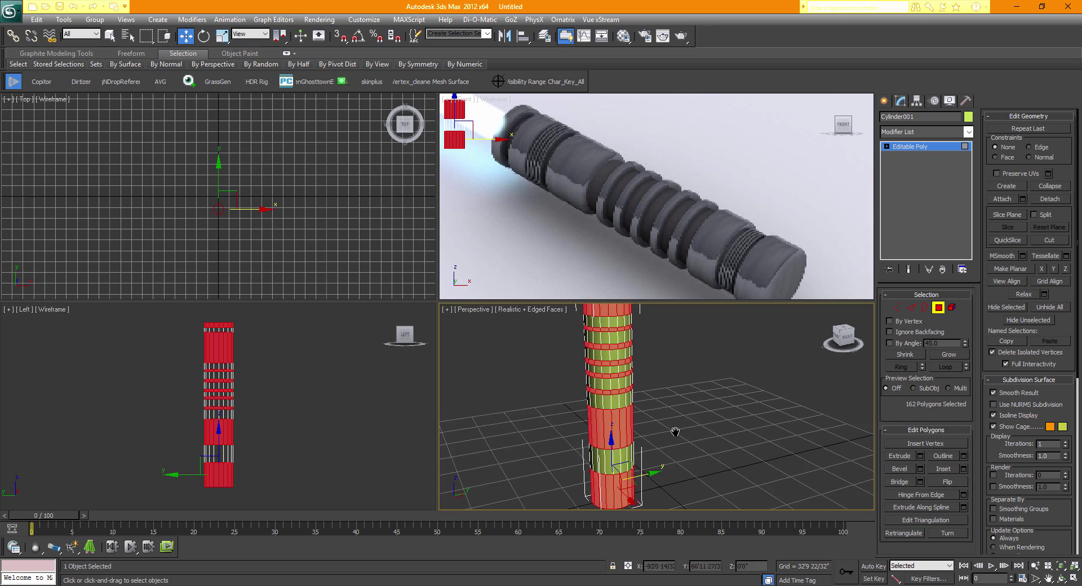
- Extrude all selected polygon bands outward by Local Normal with a height of 1'6 20/32"
click(1074, 578)
scroll(572, 304, down, 2)
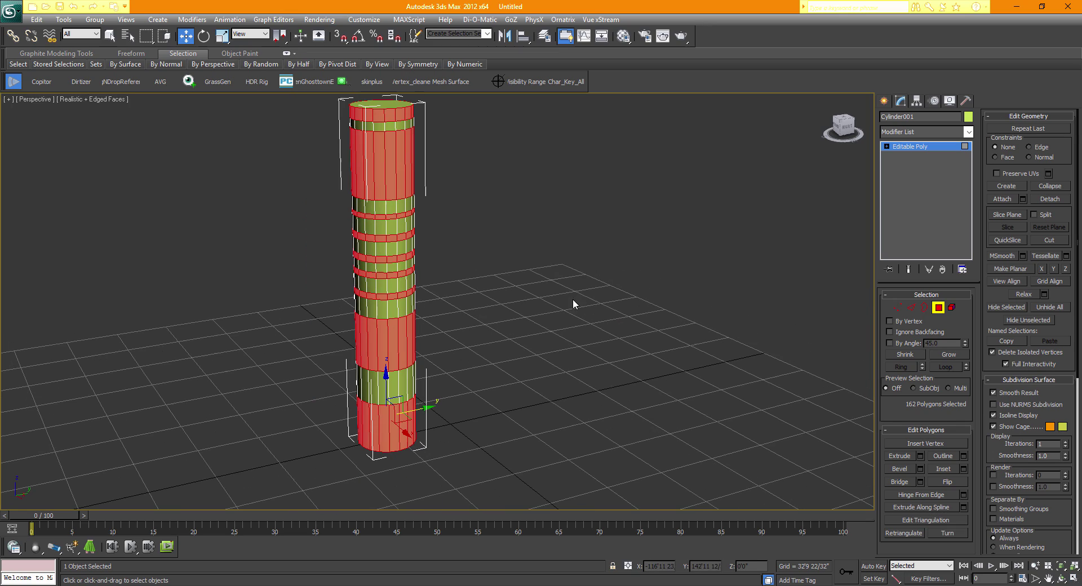
drag(844, 127, 685, 137)
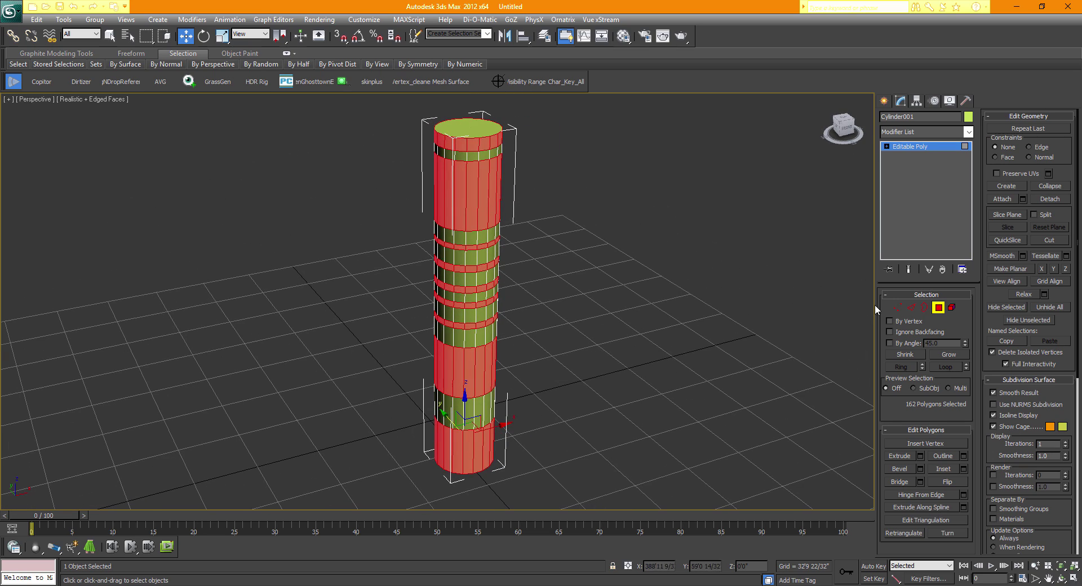
click(920, 457)
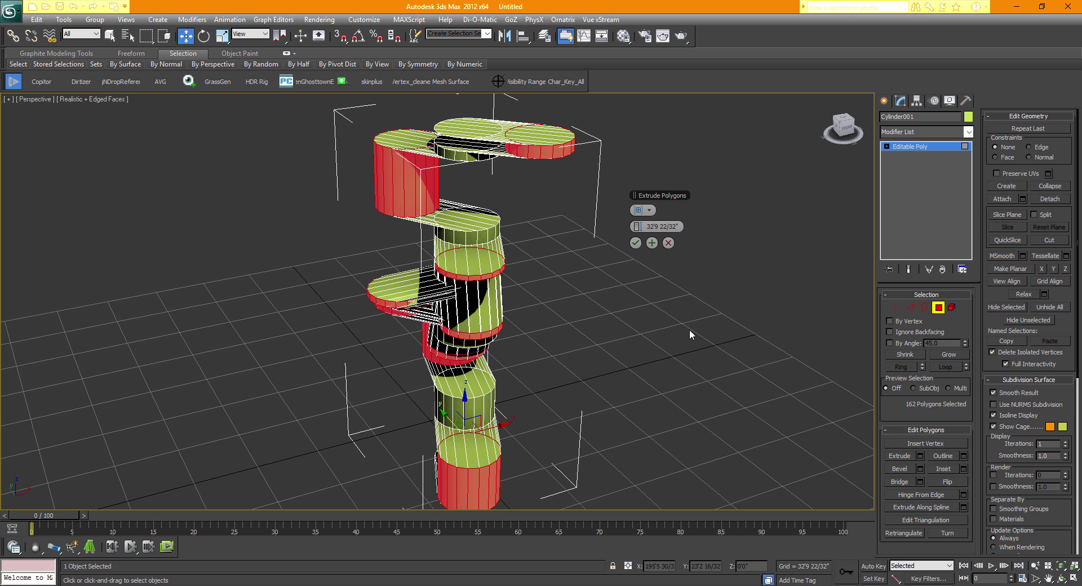
middle_drag(689, 330, 694, 341)
middle_drag(583, 293, 563, 260)
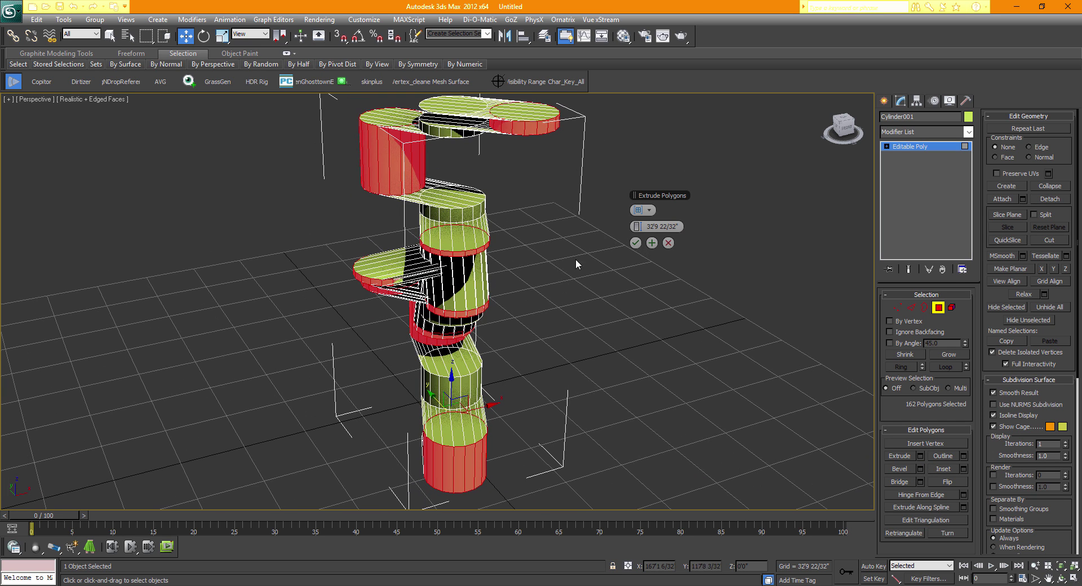
click(651, 210)
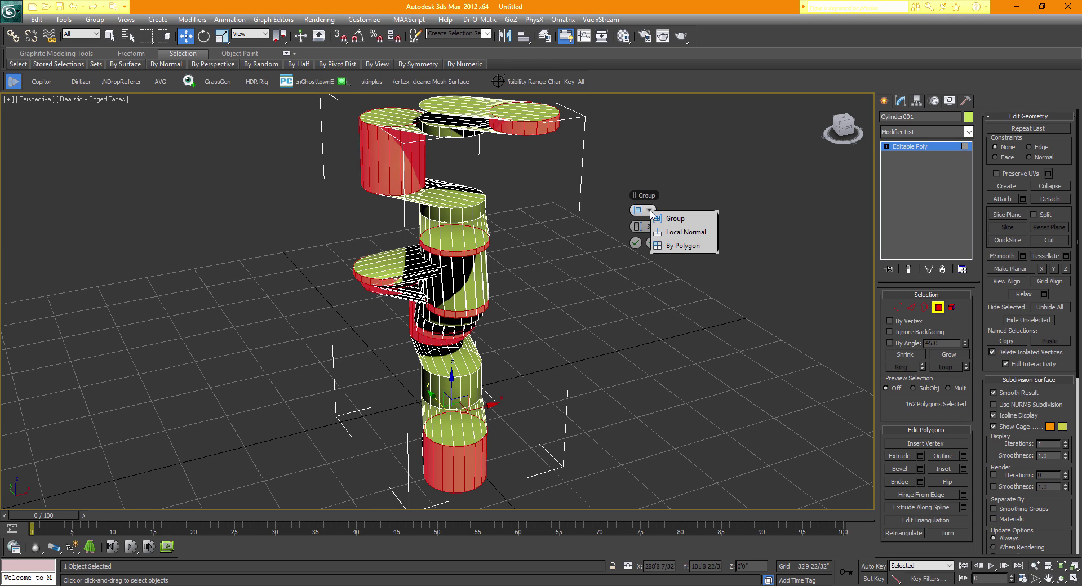
click(685, 238)
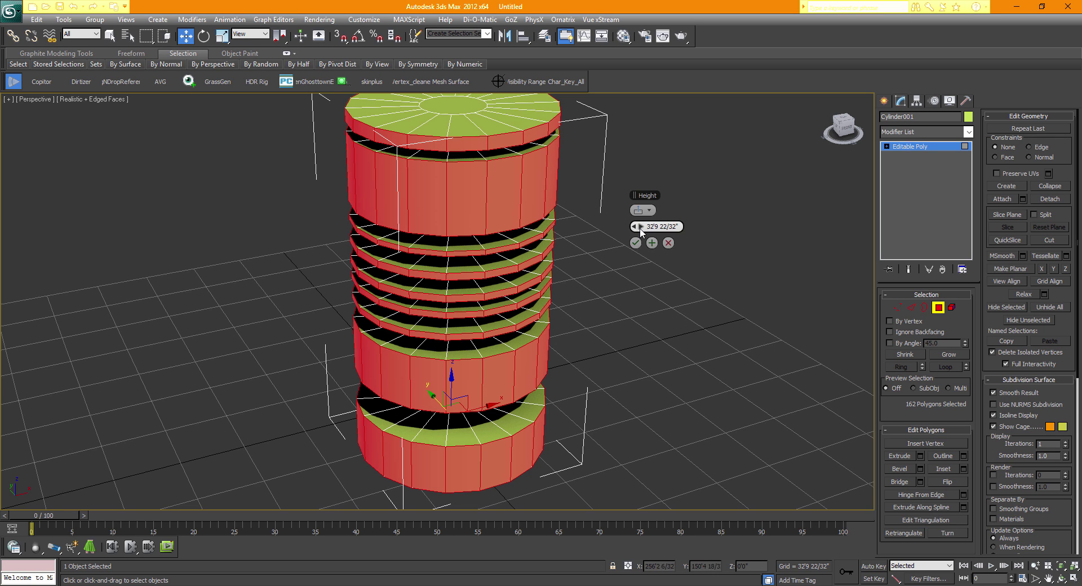
drag(641, 229, 589, 225)
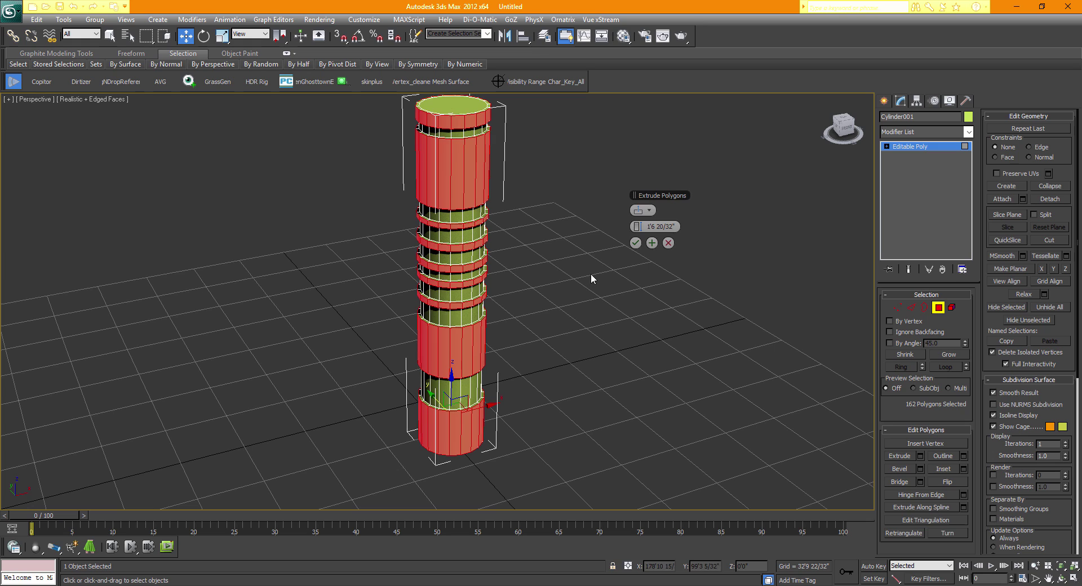
click(635, 243)
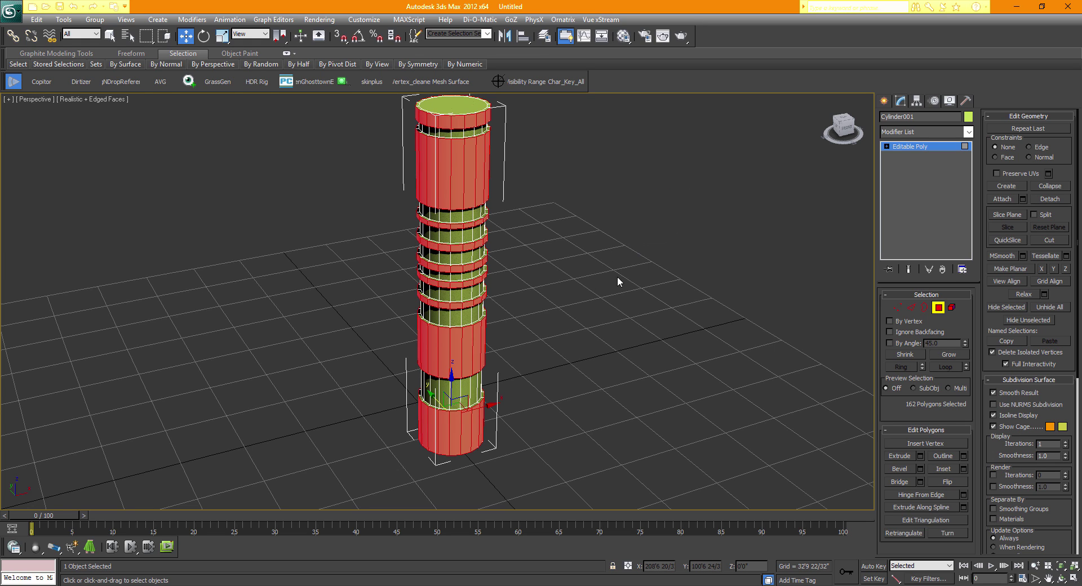
- Exit Polygon level, deselect the handle and inspect its raised bands from several angles
click(939, 309)
click(770, 290)
mouse_move(839, 134)
mouse_down()
mouse_move(809, 134)
mouse_move(812, 145)
mouse_move(865, 133)
mouse_move(834, 124)
mouse_up()
middle_drag(504, 235, 543, 305)
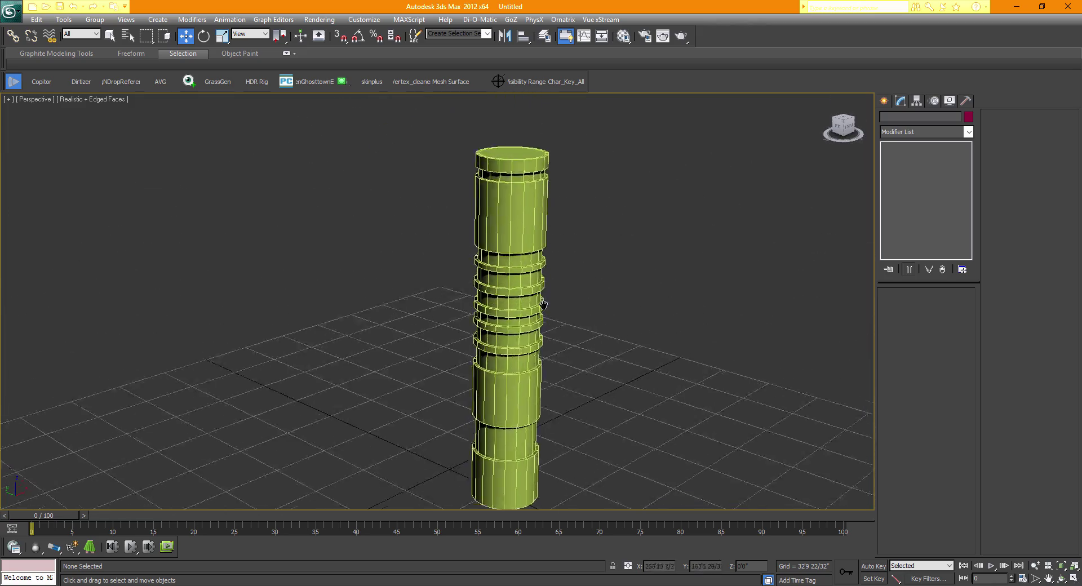
scroll(572, 228, down, 5)
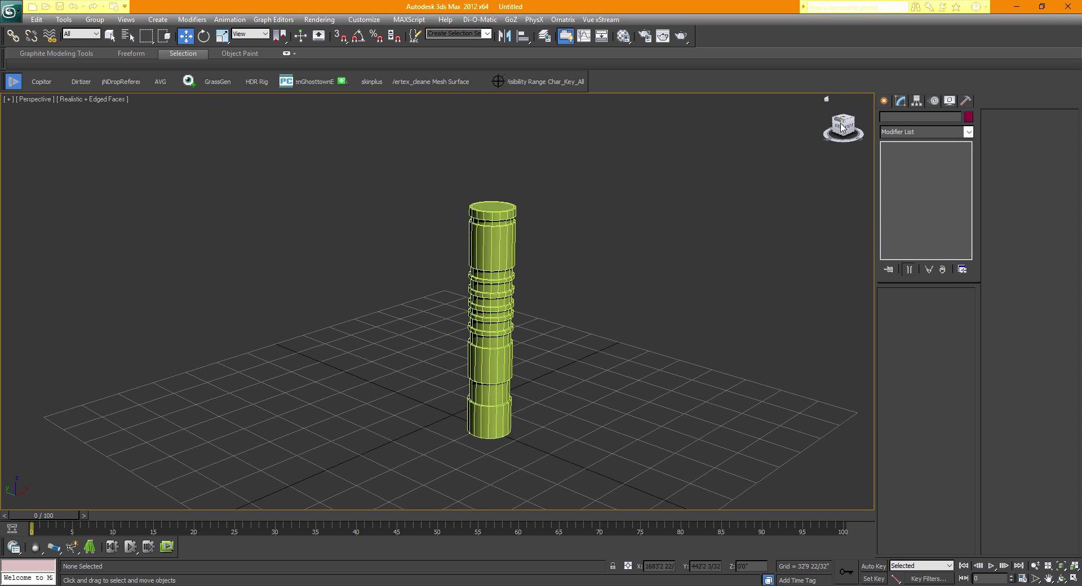
drag(841, 127, 839, 138)
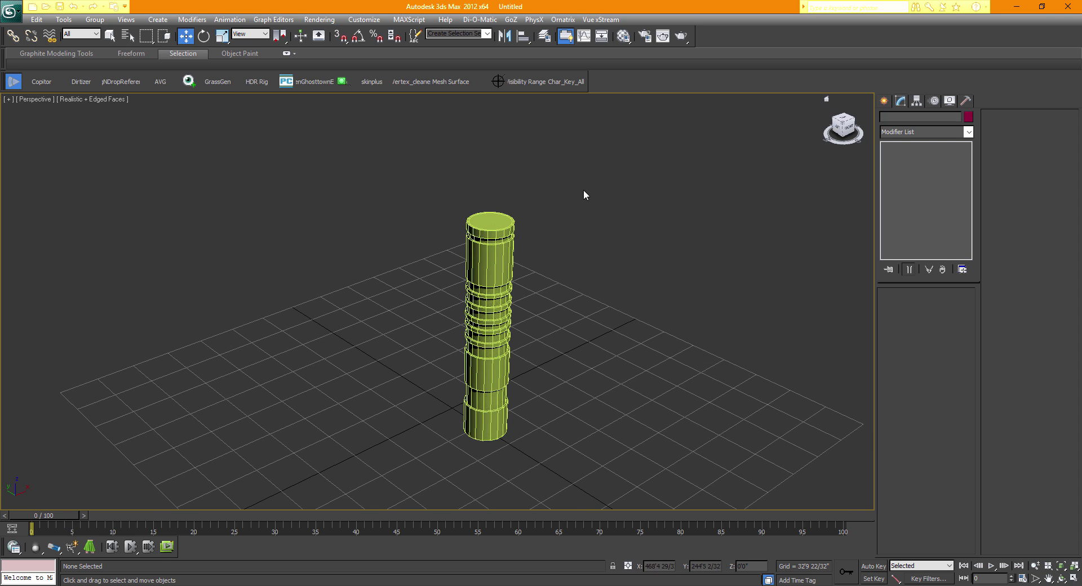
- Select the handle's top cap at Polygon level and inset it by 3'3 11/32"
click(488, 222)
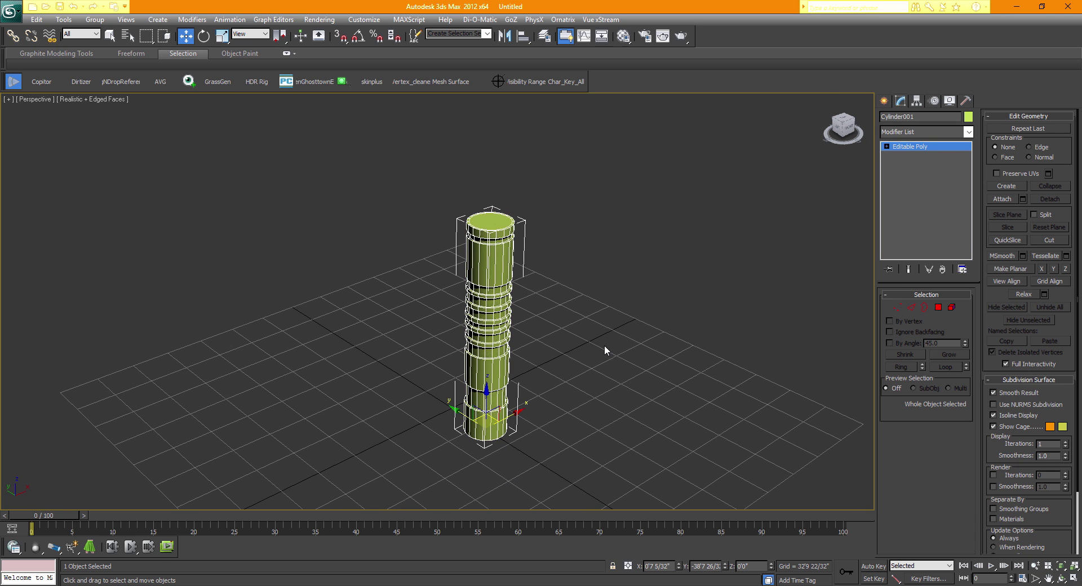
click(939, 308)
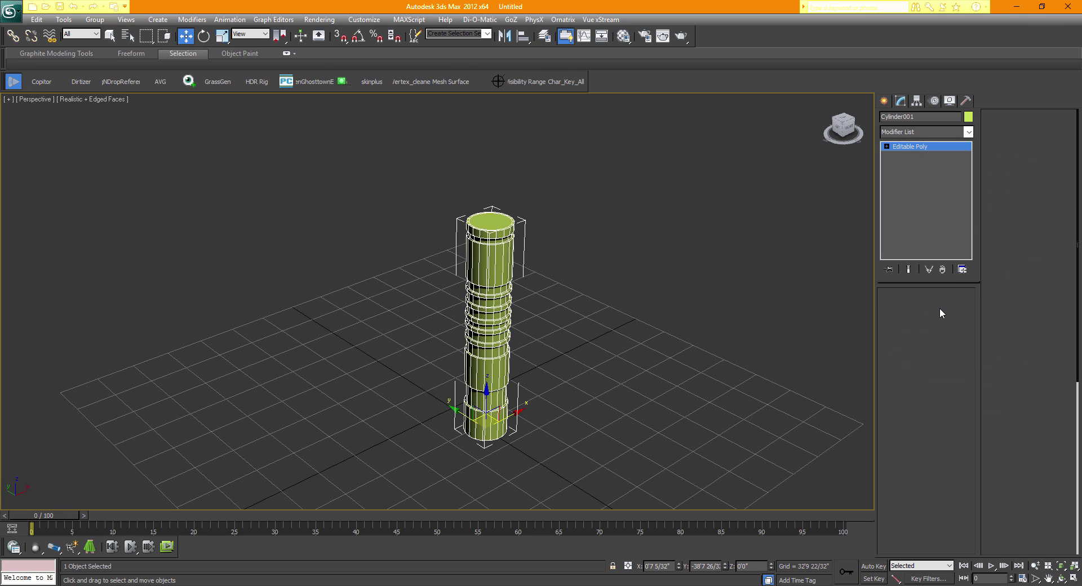
click(489, 222)
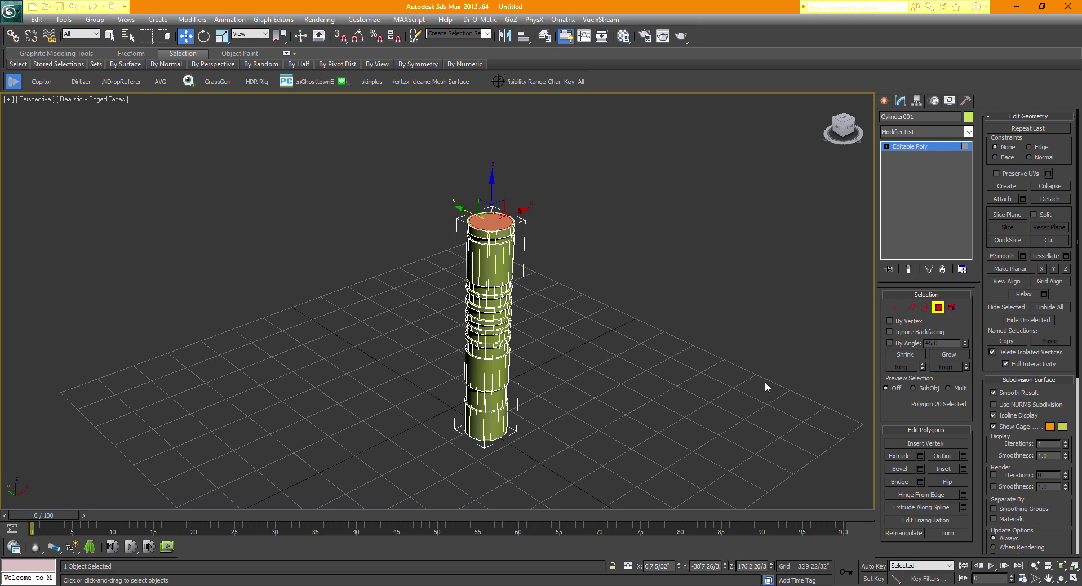
click(965, 469)
scroll(678, 386, up, 6)
middle_drag(604, 338, 539, 411)
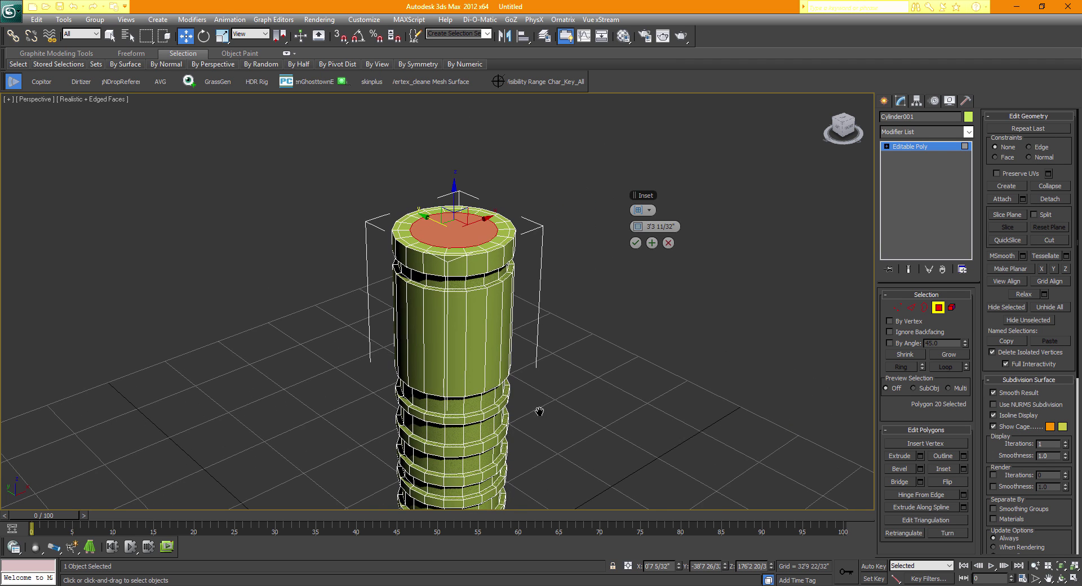
scroll(519, 356, up, 5)
middle_drag(491, 300, 483, 366)
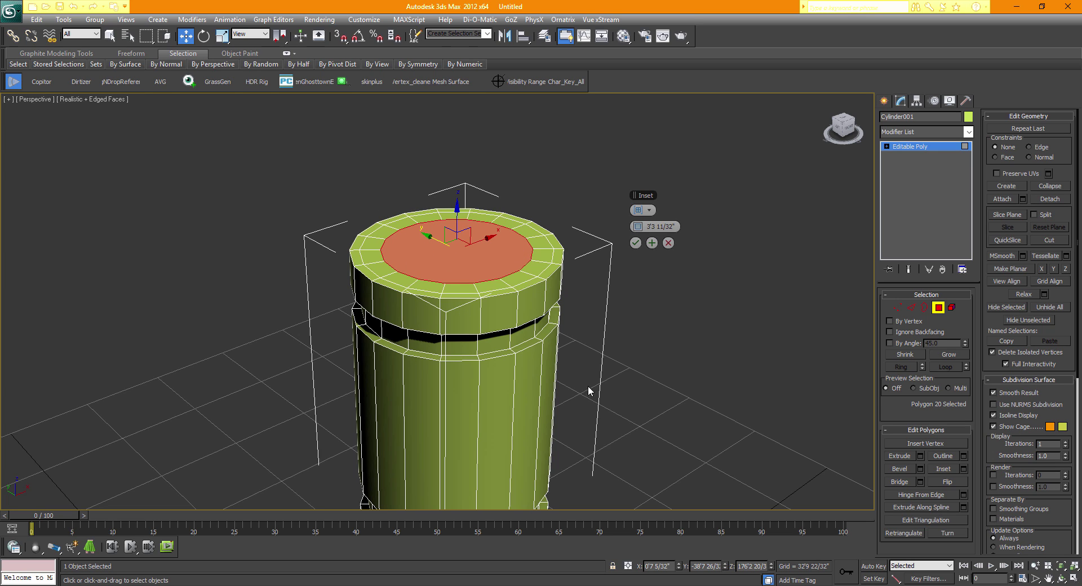
click(635, 243)
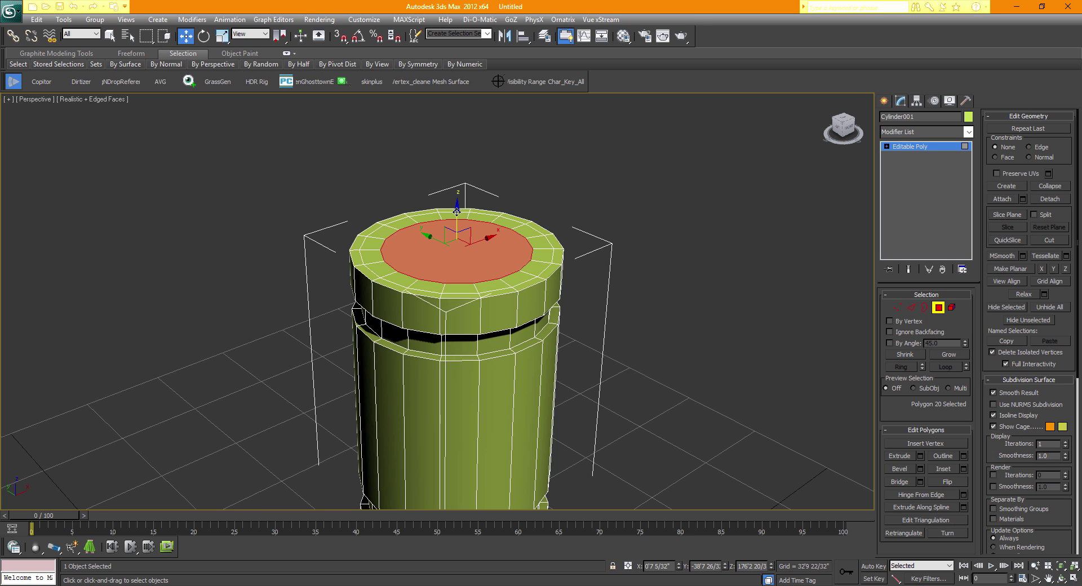
- Extrude the inset top polygon upward into a long blade whose tip reaches a Z height of about 521'6"
mouse_move(457, 210)
mouse_down()
mouse_move(455, 192)
mouse_move(457, 224)
mouse_up()
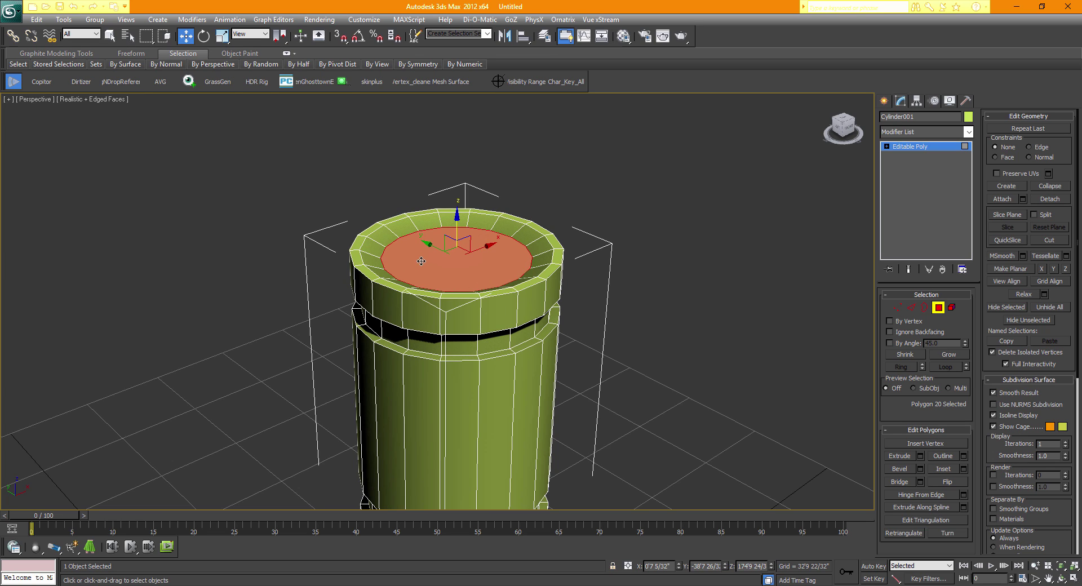
drag(422, 261, 422, 254)
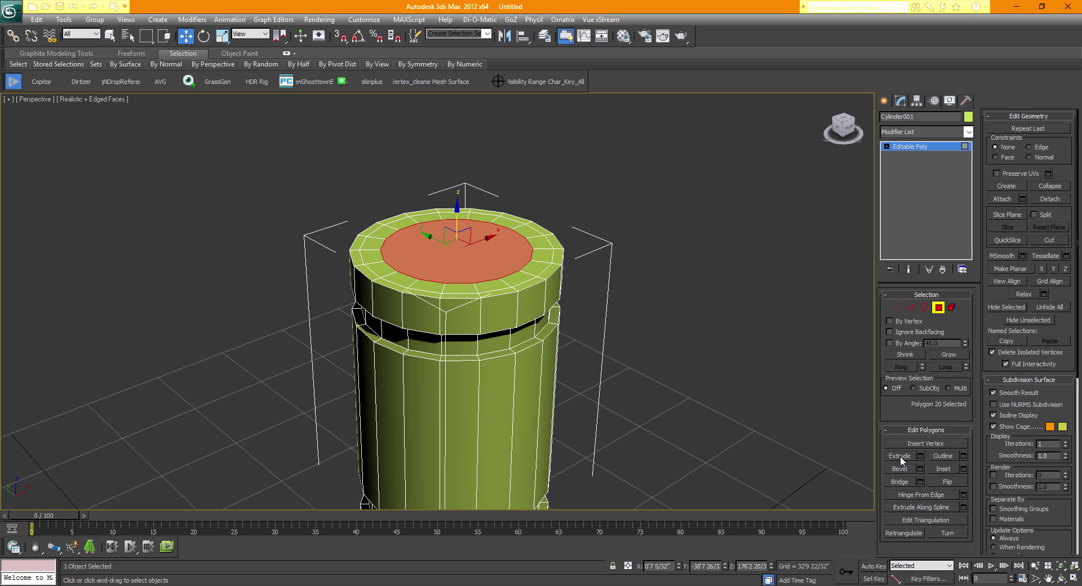
click(921, 456)
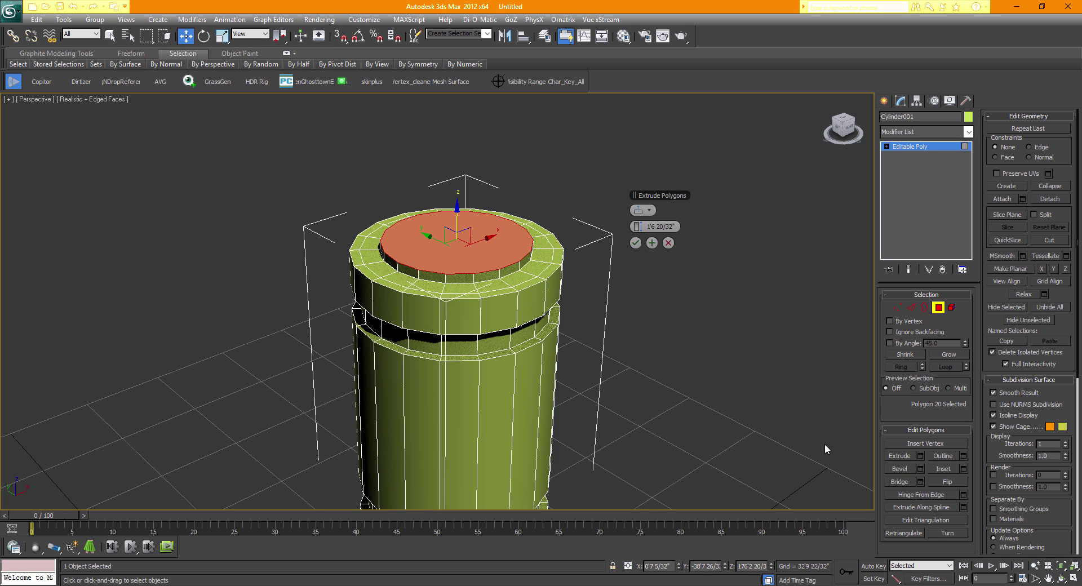
scroll(631, 403, down, 10)
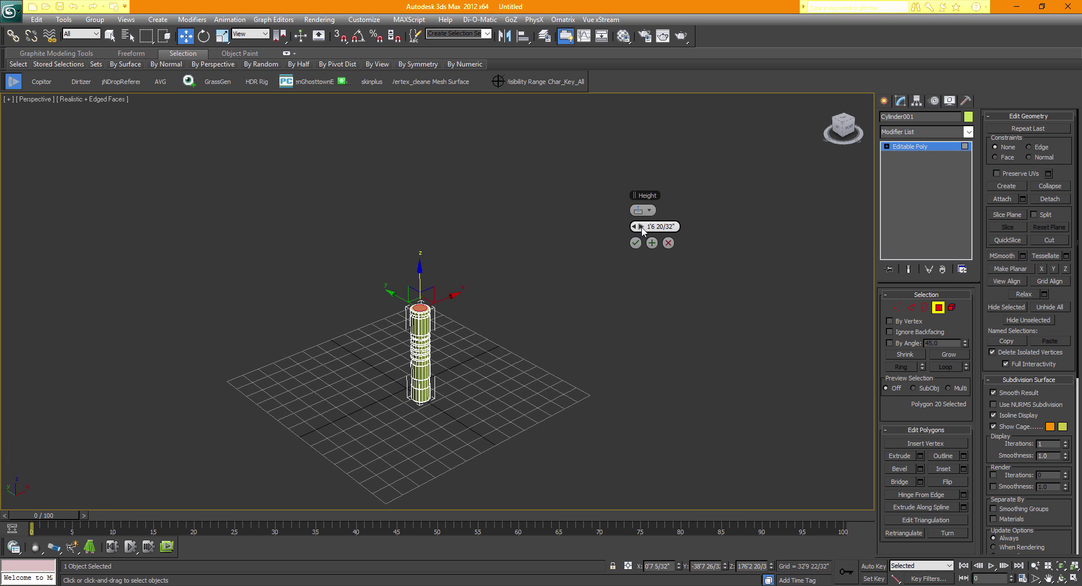
drag(642, 226, 114, 261)
click(635, 243)
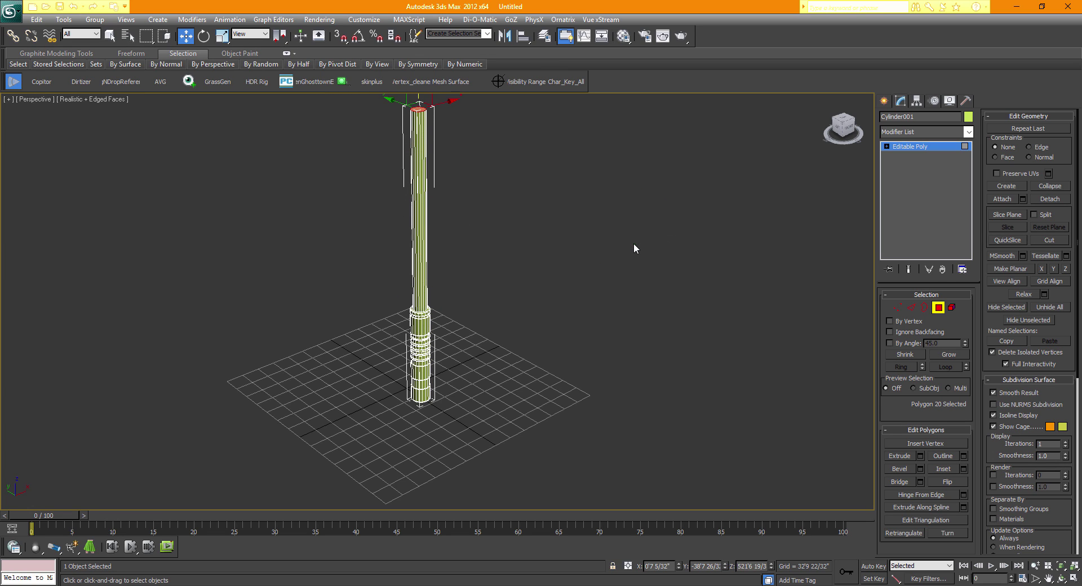
- Deselect the tip polygon and examine the blade and its top cap from the front and from above
click(580, 286)
mouse_move(835, 131)
mouse_down()
mouse_move(815, 119)
mouse_move(824, 133)
mouse_up()
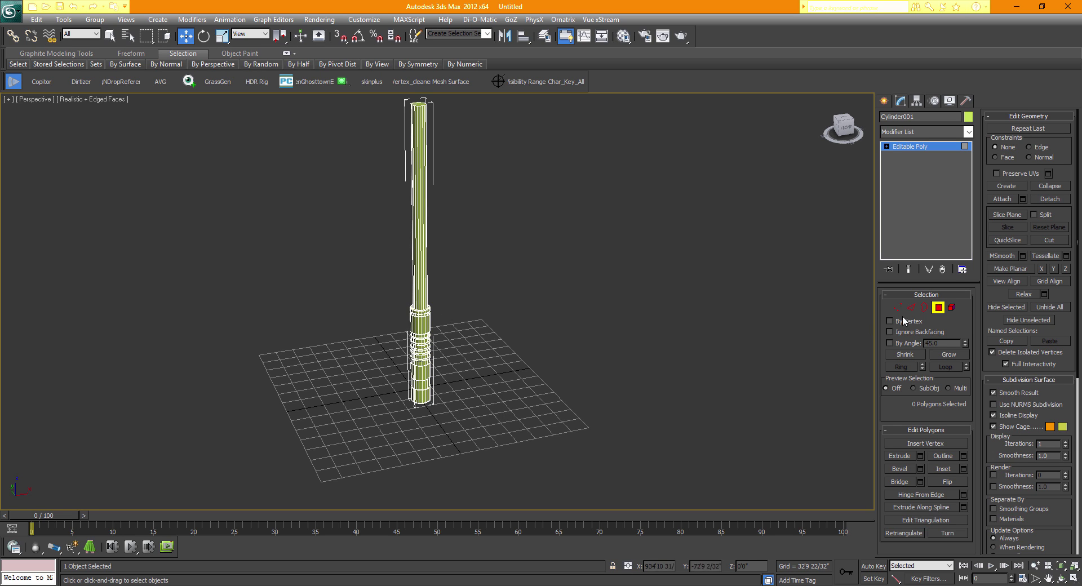
middle_drag(393, 259, 381, 309)
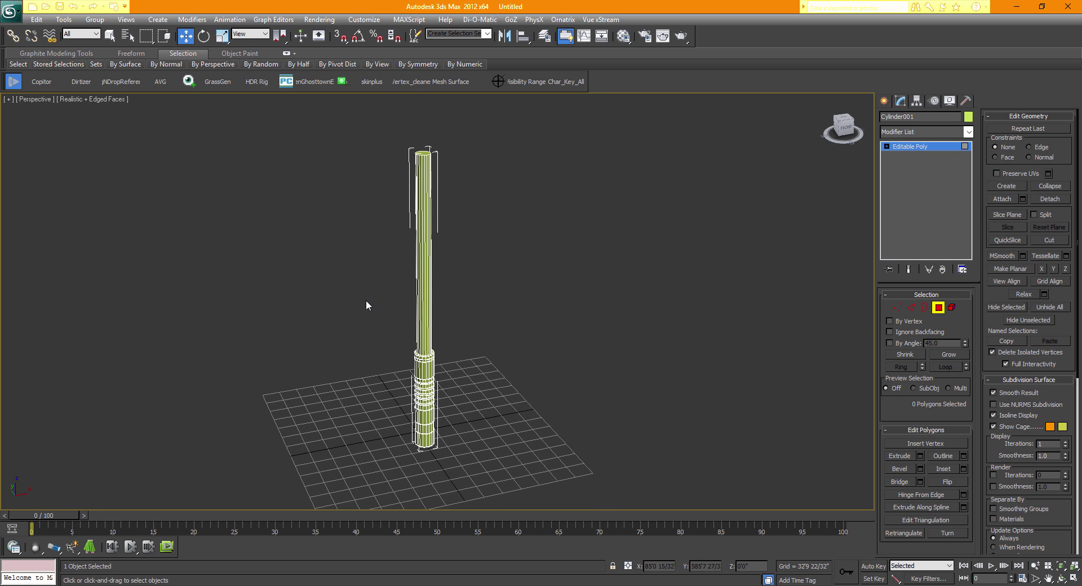
scroll(448, 302, up, 4)
middle_drag(456, 305, 452, 385)
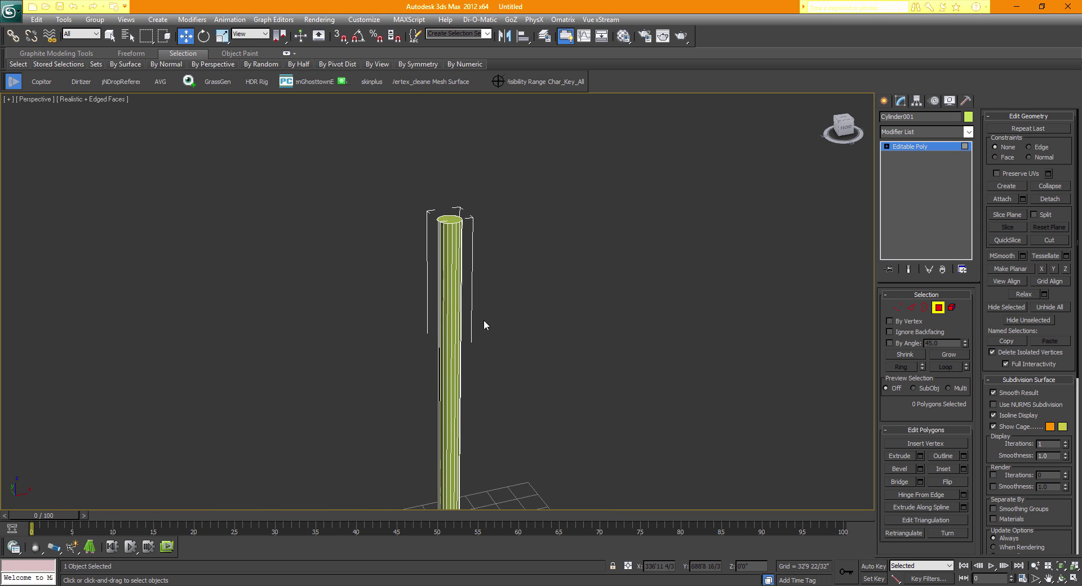
scroll(492, 320, up, 1)
scroll(484, 304, down, 1)
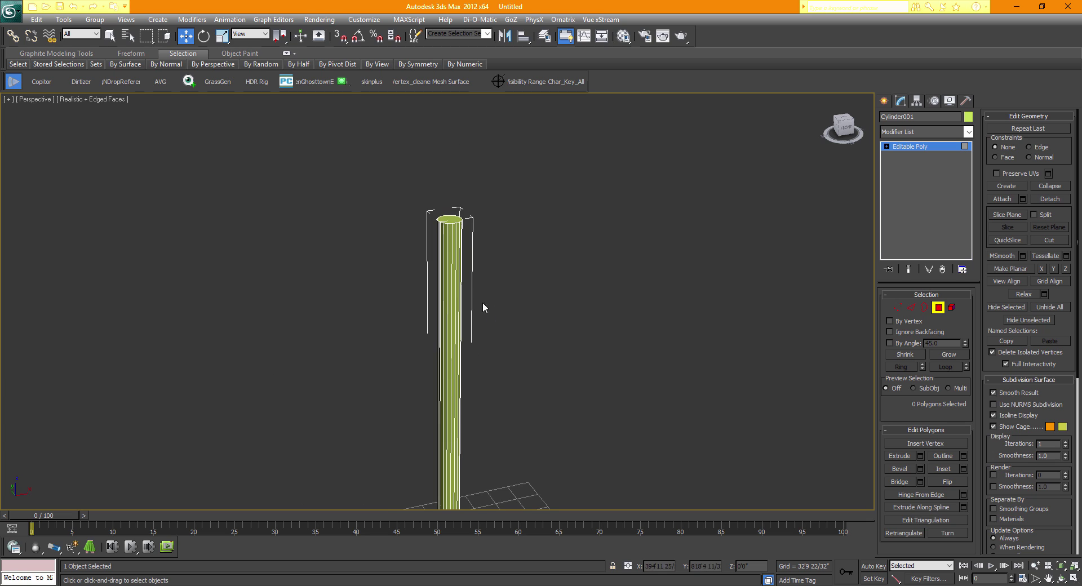
click(848, 136)
scroll(486, 350, up, 3)
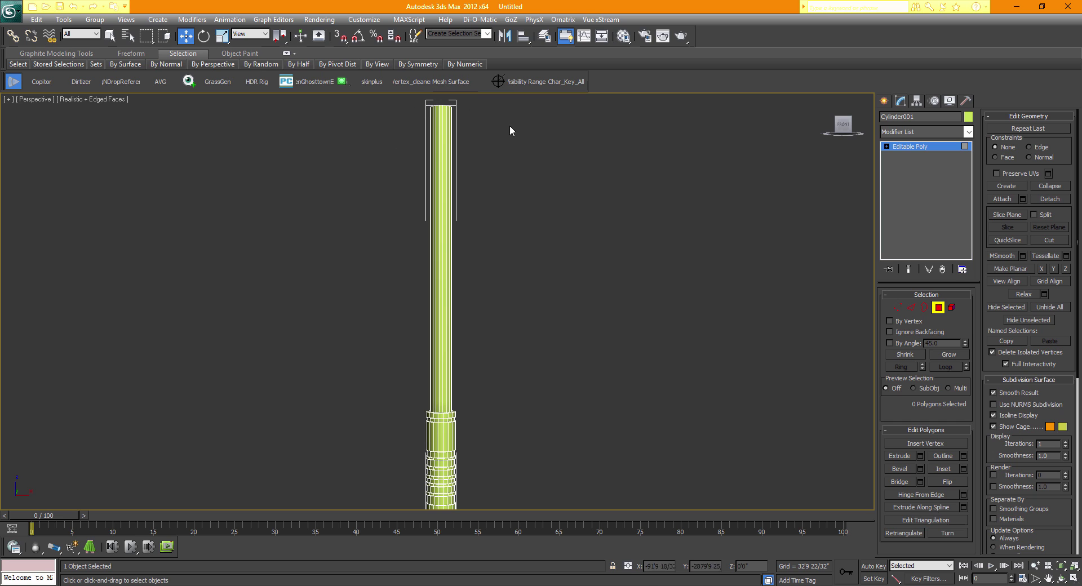
scroll(474, 240, up, 5)
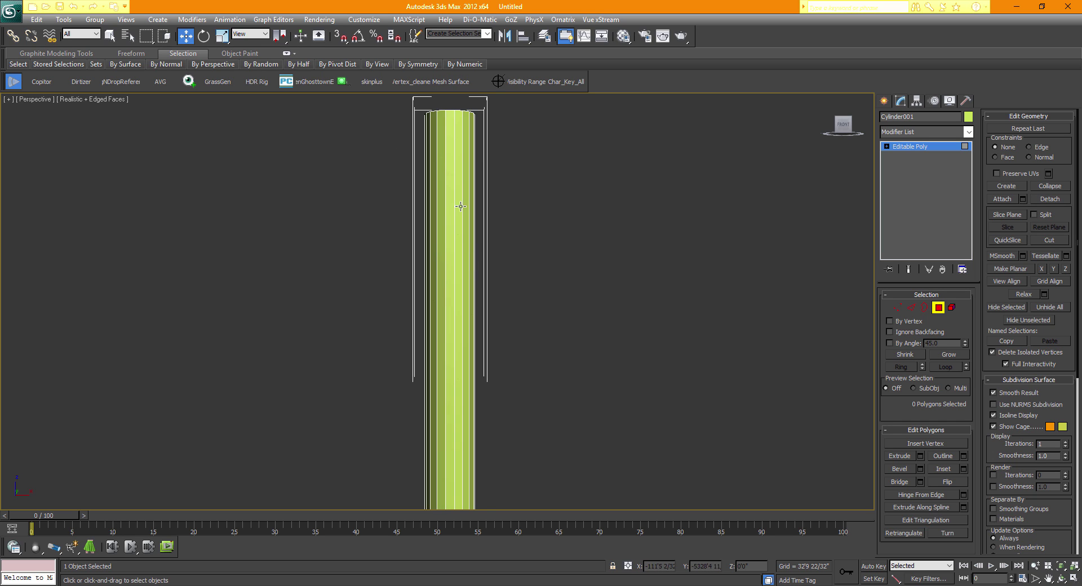
drag(837, 133, 854, 162)
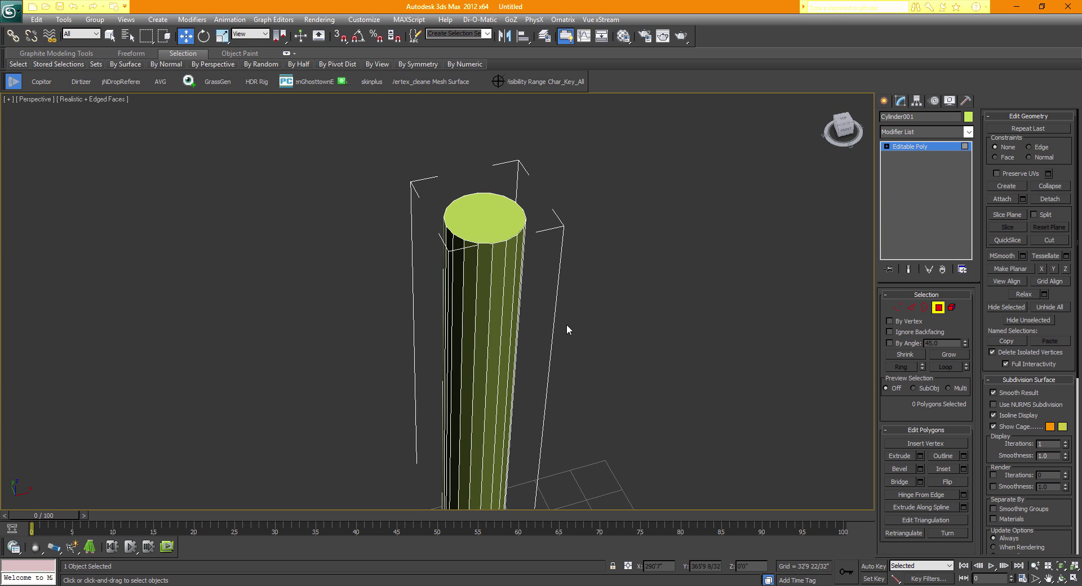
scroll(563, 258, down, 3)
middle_drag(563, 301, 558, 244)
- Connect the blade's vertical edges with 1 segment, pinch 0 and slide 96, placing an edge loop near the tip
click(845, 130)
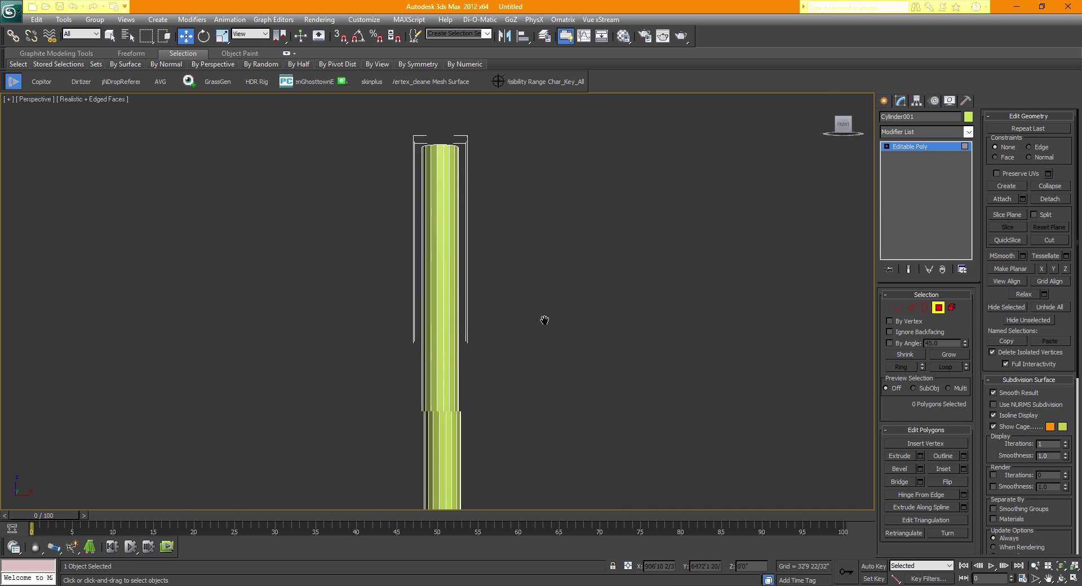
middle_drag(539, 306, 553, 350)
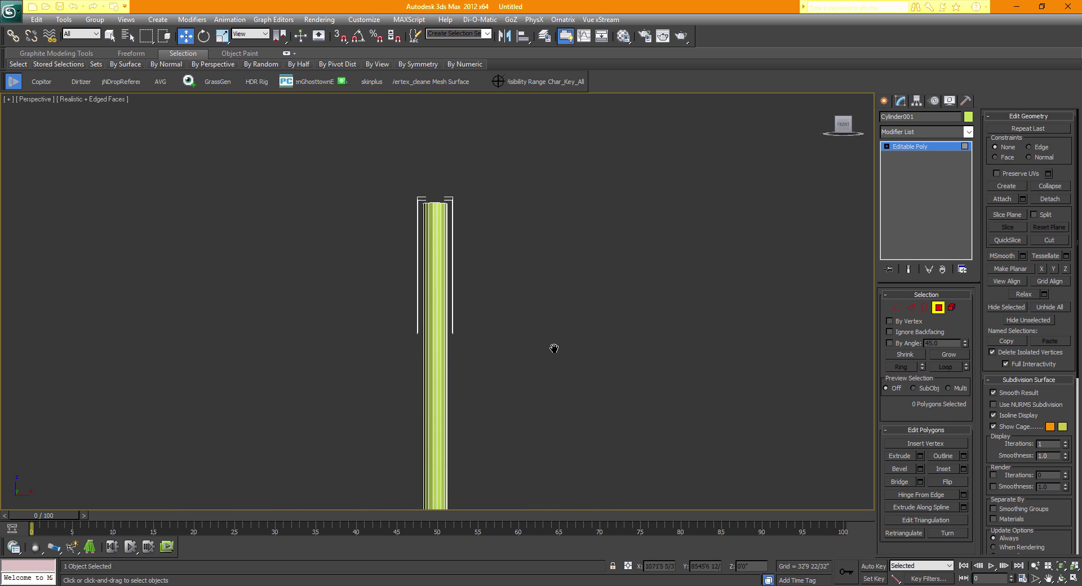
click(911, 308)
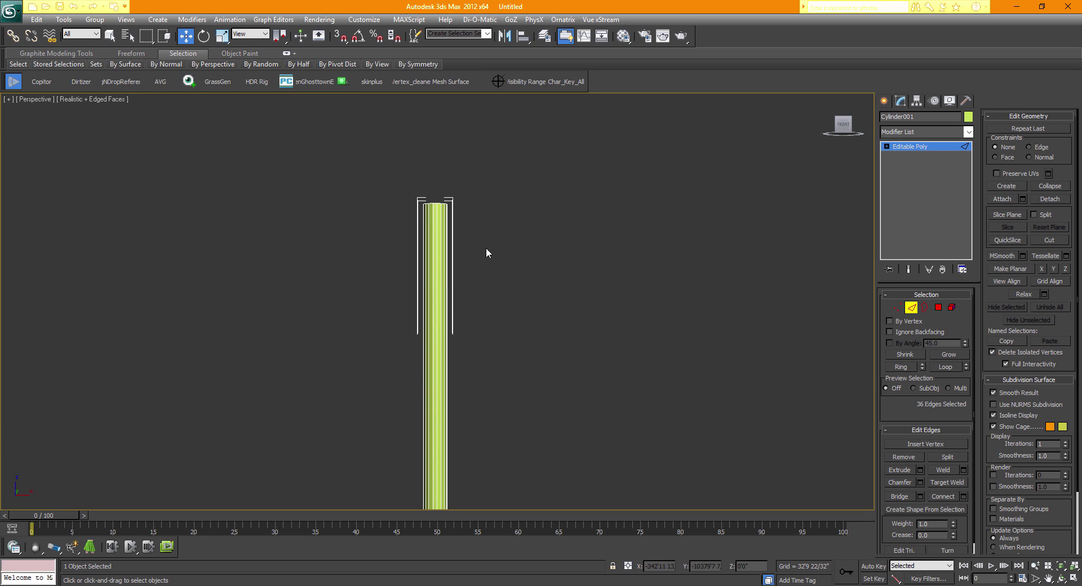
drag(487, 278, 172, 307)
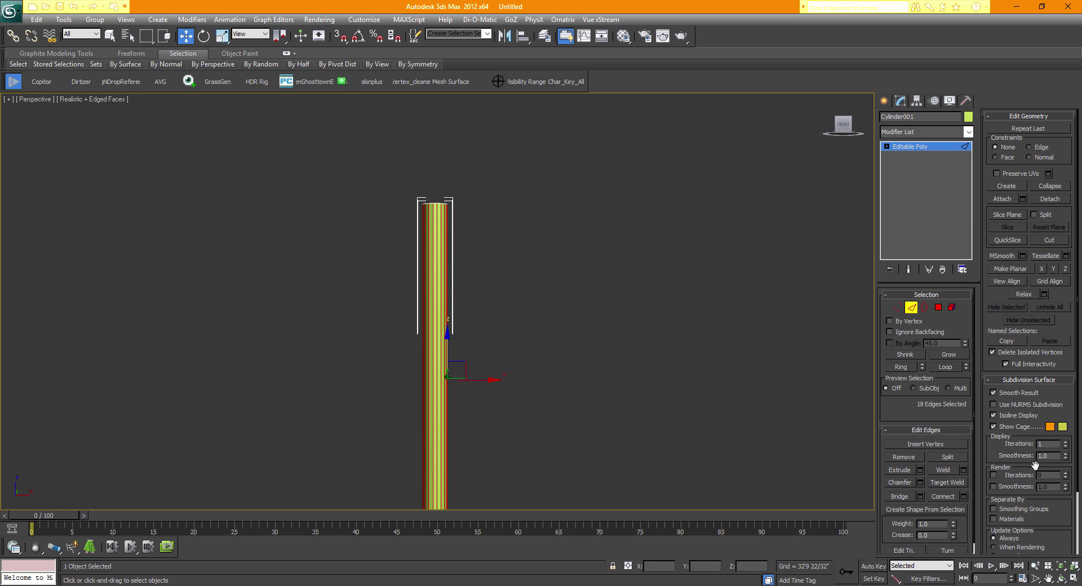
click(964, 497)
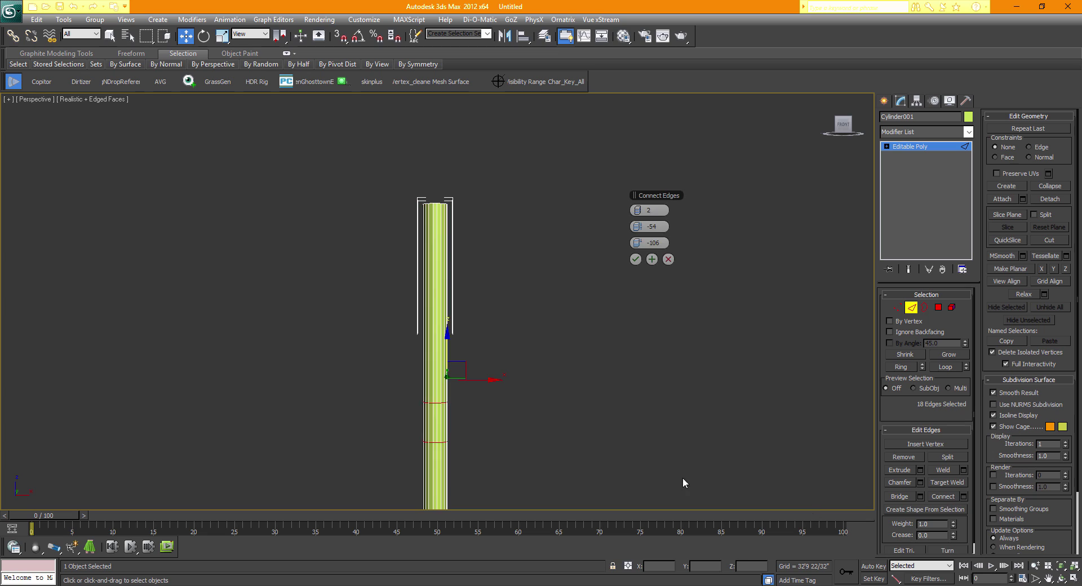
right_click(636, 228)
right_click(634, 212)
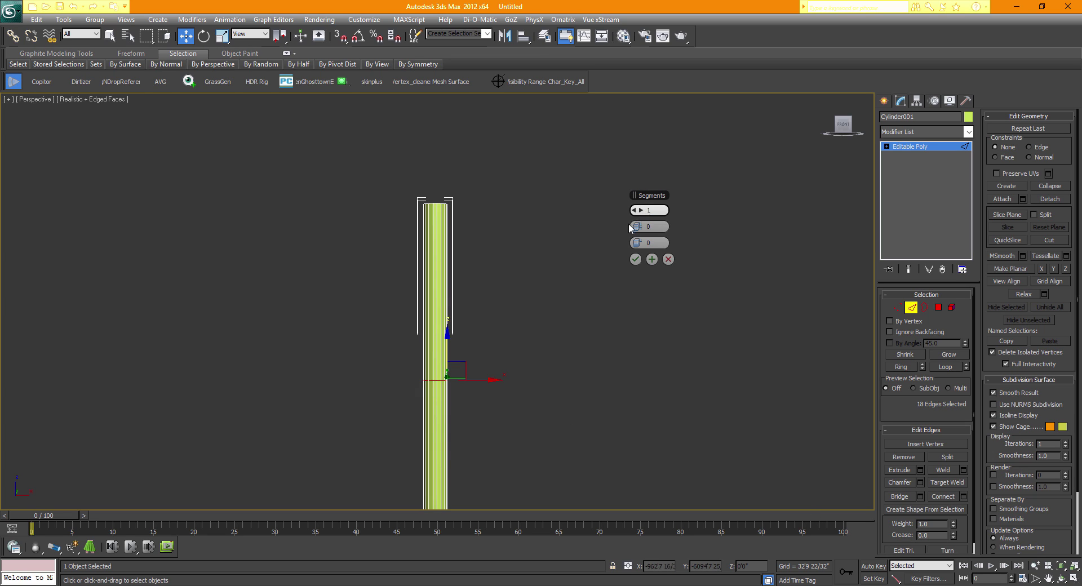
drag(640, 242, 853, 254)
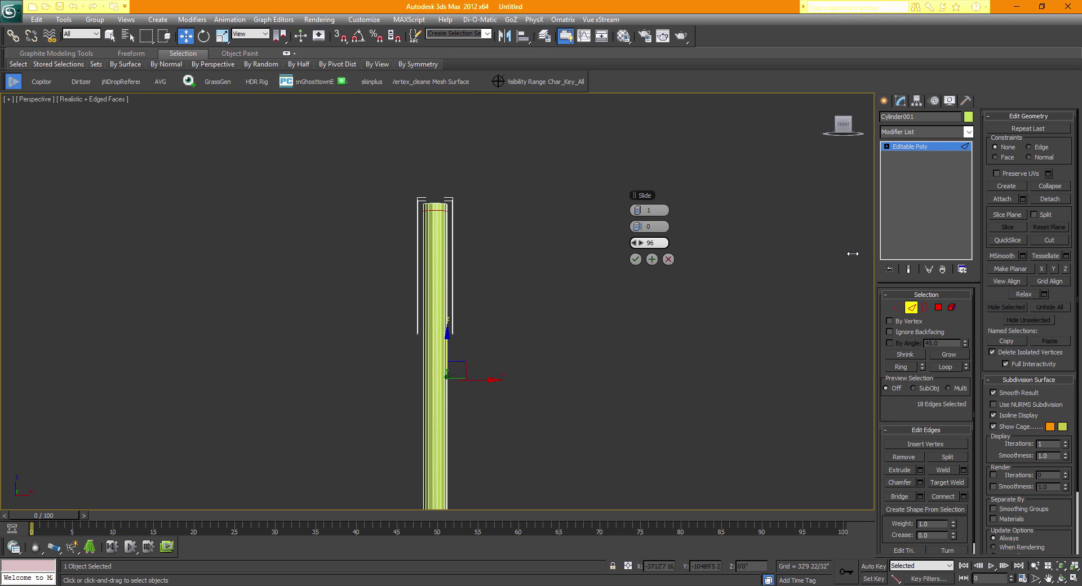
scroll(570, 335, up, 5)
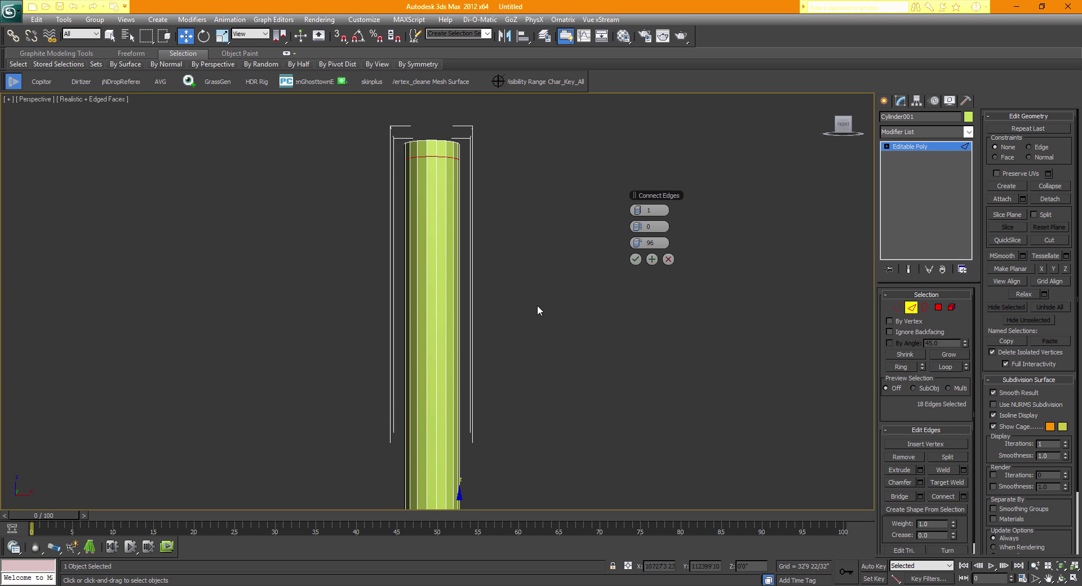
middle_drag(537, 306, 538, 348)
scroll(487, 251, up, 3)
middle_drag(497, 290, 498, 349)
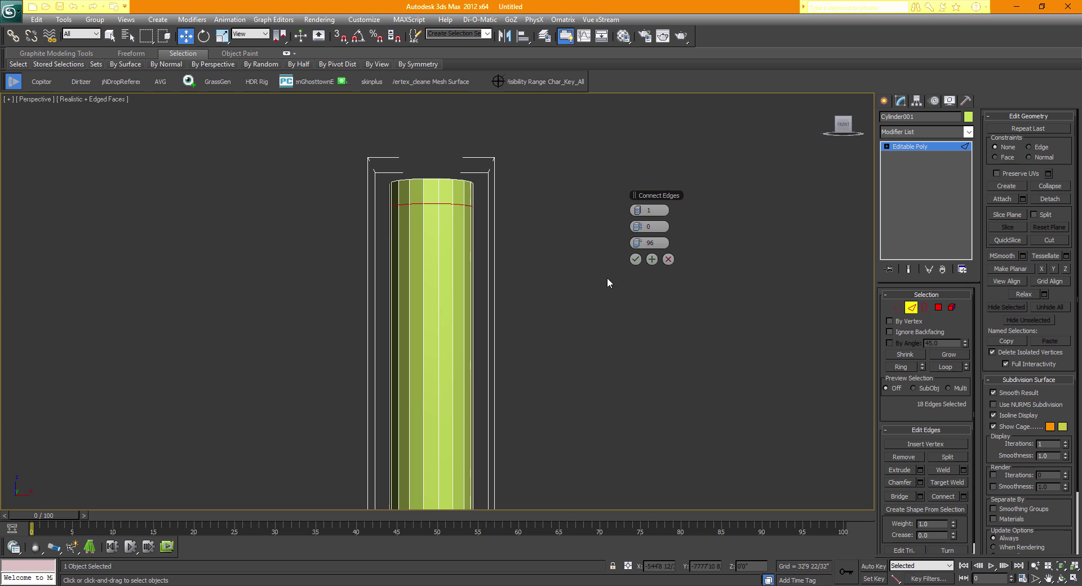
click(635, 259)
- Leave Edge level and preview the blade tip with NURMS Subdivision, switching the smoothing off again after inspecting it
click(911, 309)
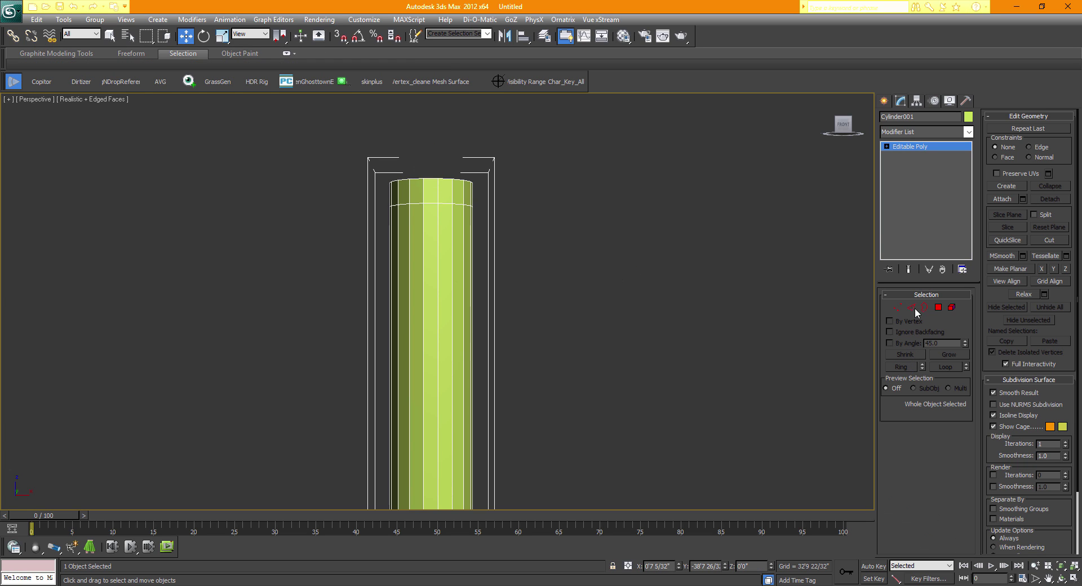
click(993, 405)
middle_drag(536, 309, 556, 350)
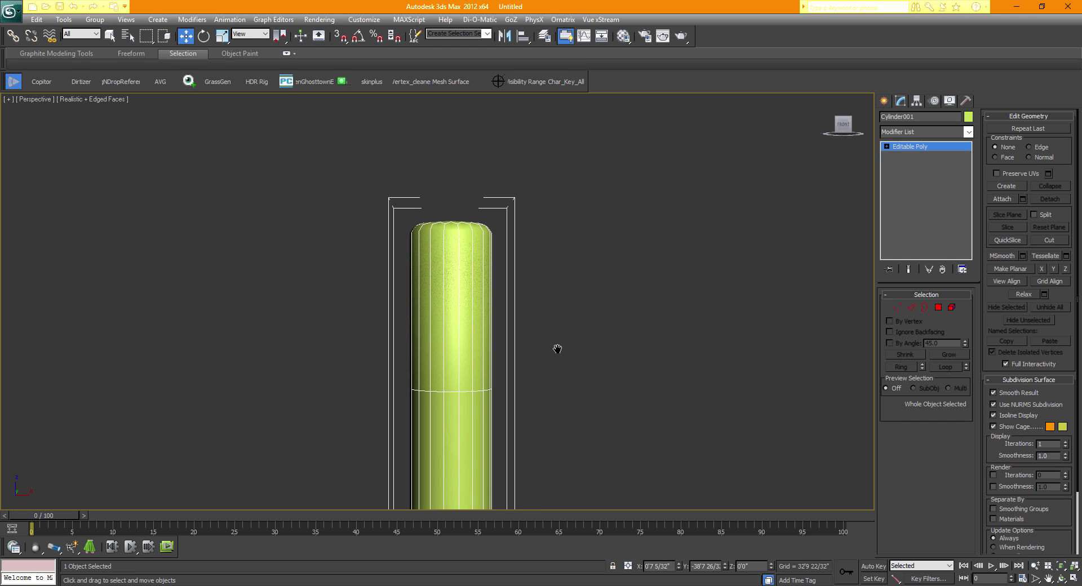
mouse_move(842, 127)
mouse_down()
mouse_move(862, 144)
mouse_move(873, 133)
mouse_move(772, 118)
mouse_move(840, 127)
mouse_up()
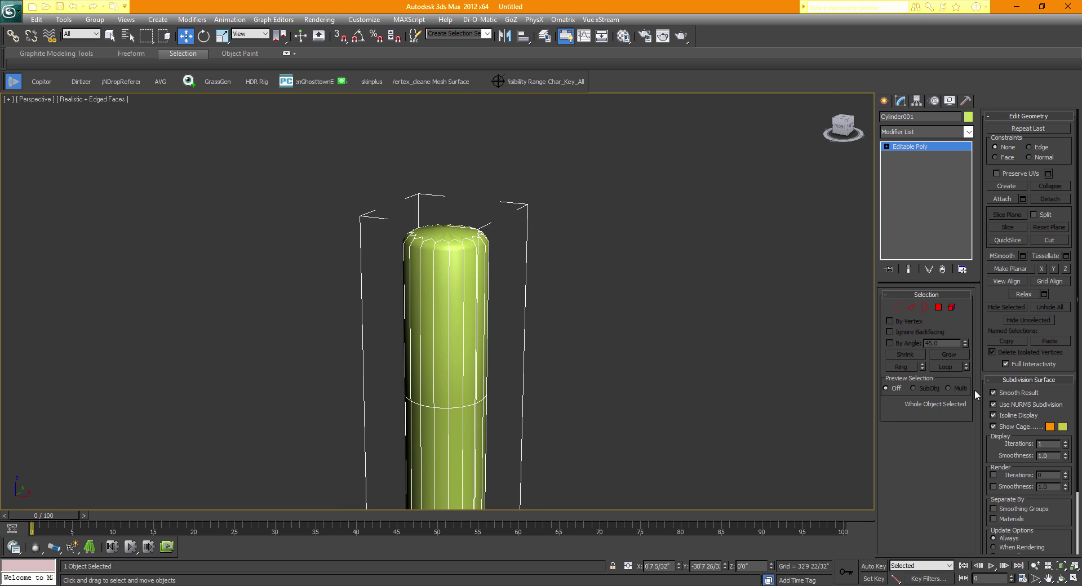
click(993, 405)
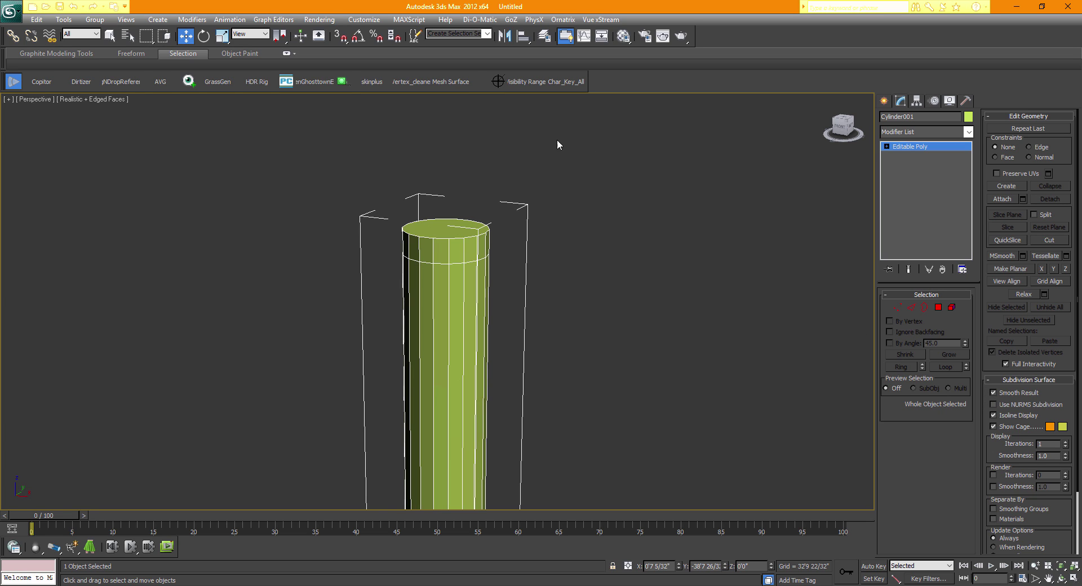
- Inset the blade's top cap polygon twice by 3'3 11/32" each and clear the selection
middle_drag(772, 166, 783, 205)
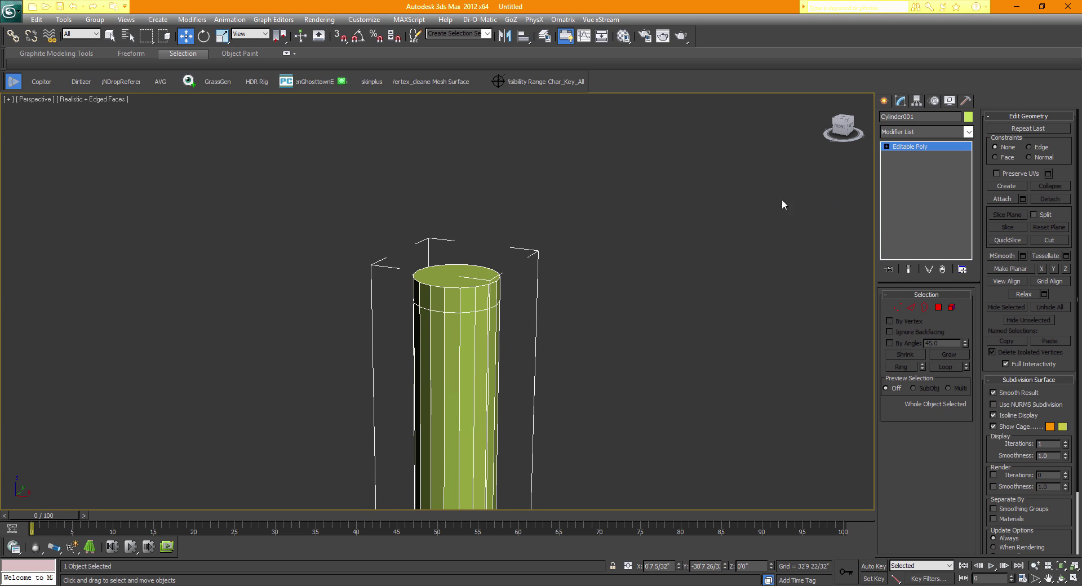
click(937, 308)
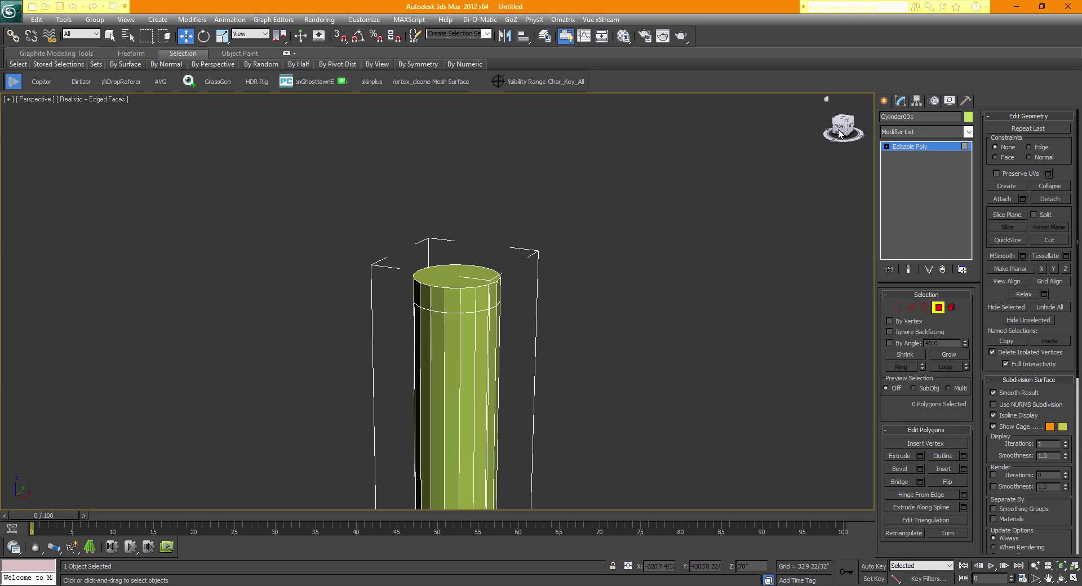
drag(840, 129, 842, 145)
click(450, 280)
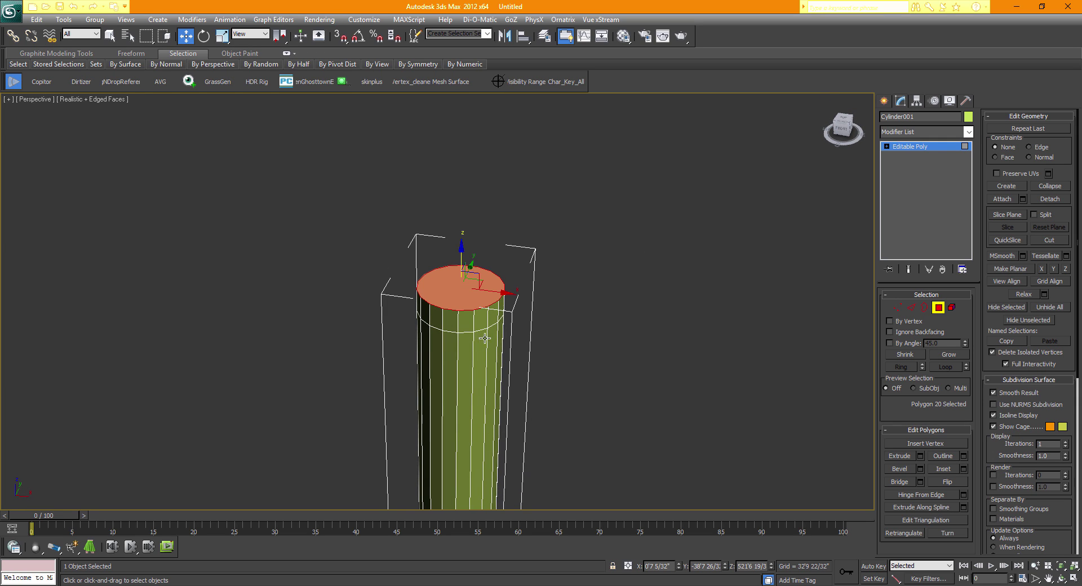
click(964, 468)
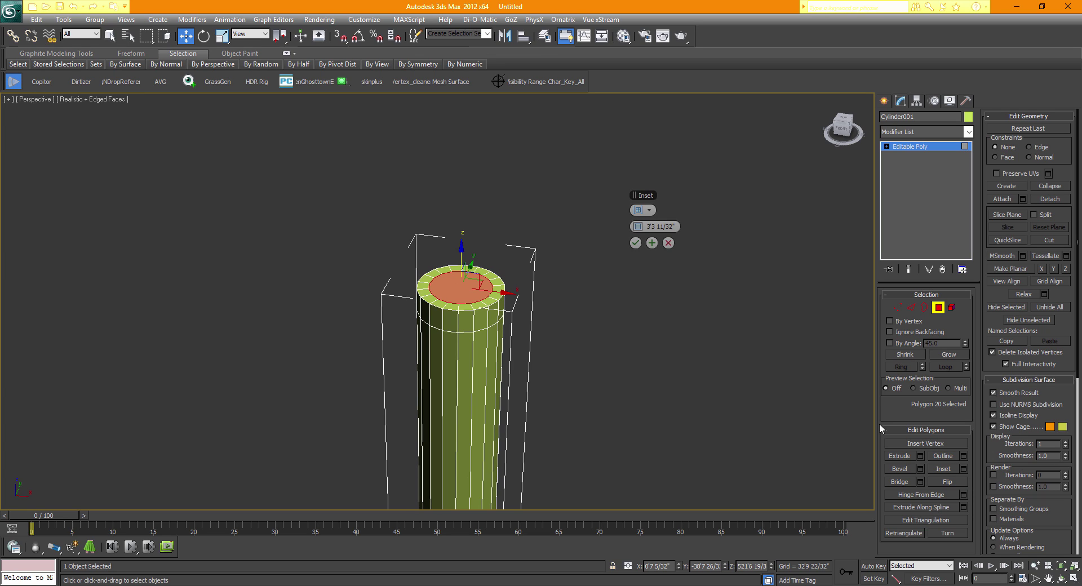
click(651, 243)
click(636, 243)
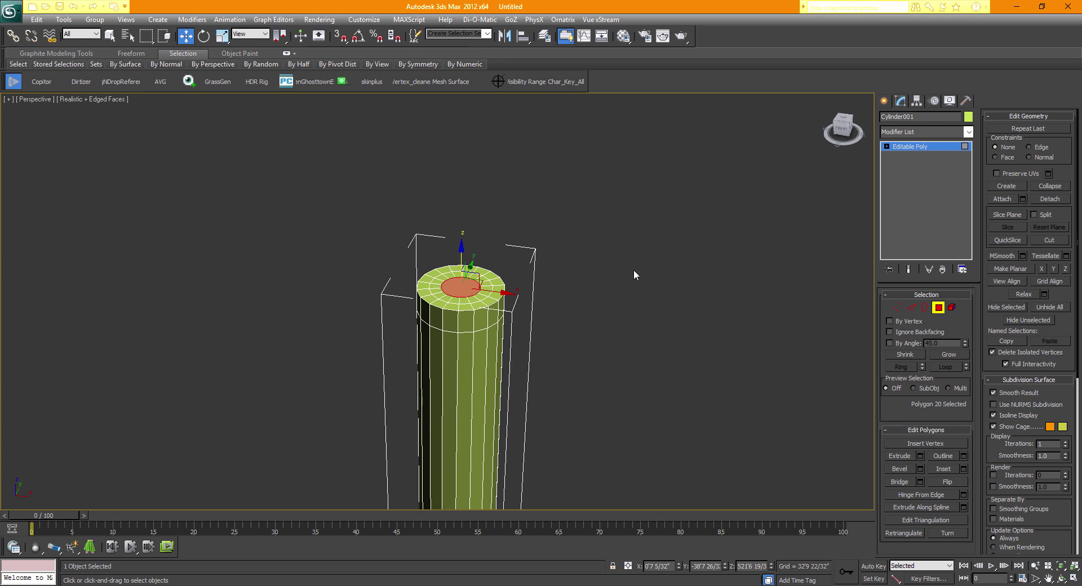
click(552, 316)
- Select the top cap's centre polygon with its surrounding inner ring and raise them to a Z height of about 523'
scroll(476, 285, up, 2)
scroll(476, 285, up, 2)
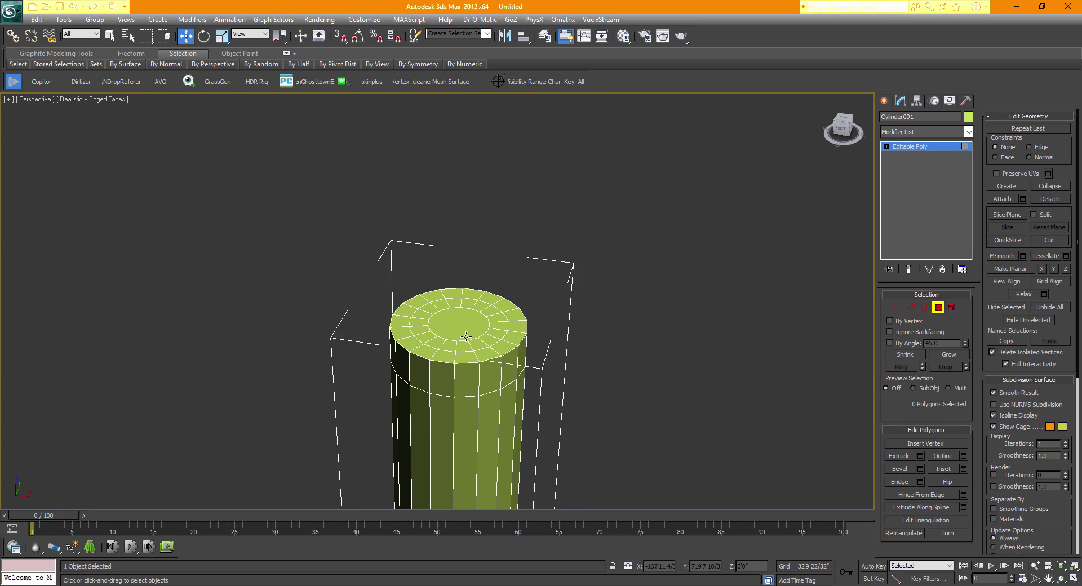
click(466, 328)
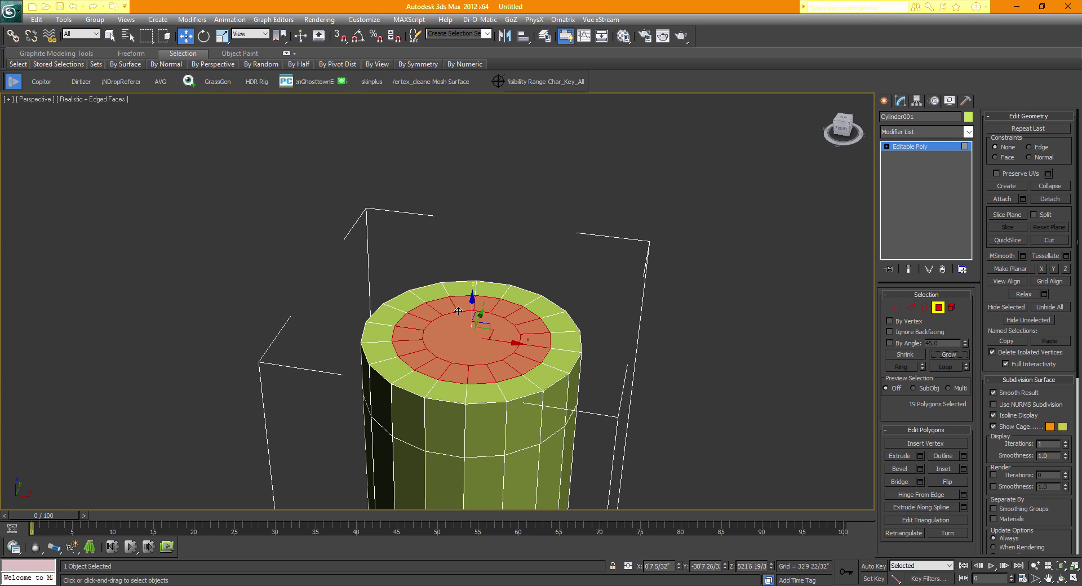
drag(472, 303, 469, 292)
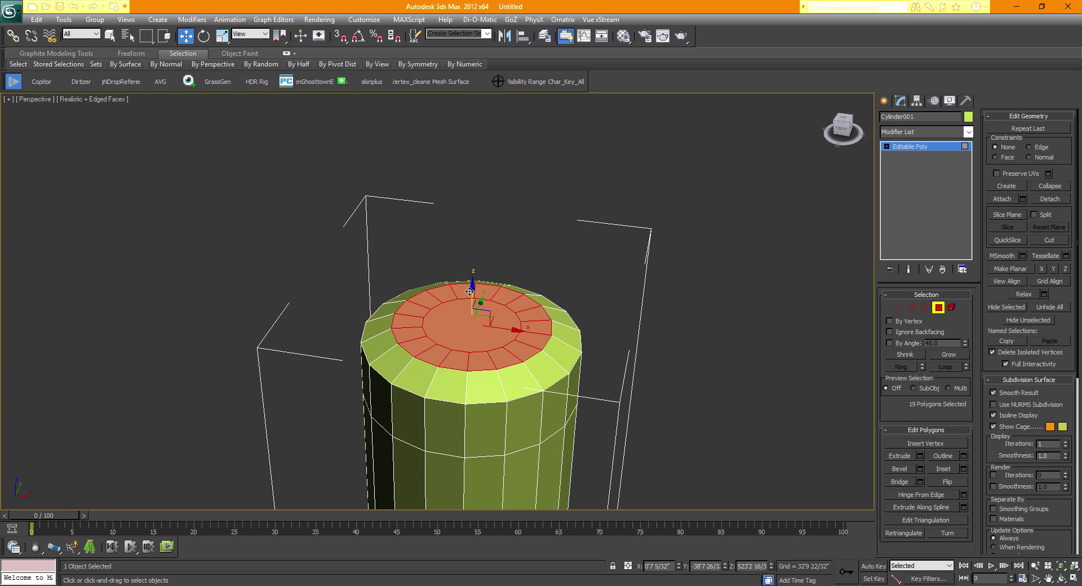
- Select only the centre polygon of the blade tip and raise it to a Z height of about 525'6"
click(450, 324)
alt+middle_drag(471, 296, 514, 335)
drag(535, 366, 535, 349)
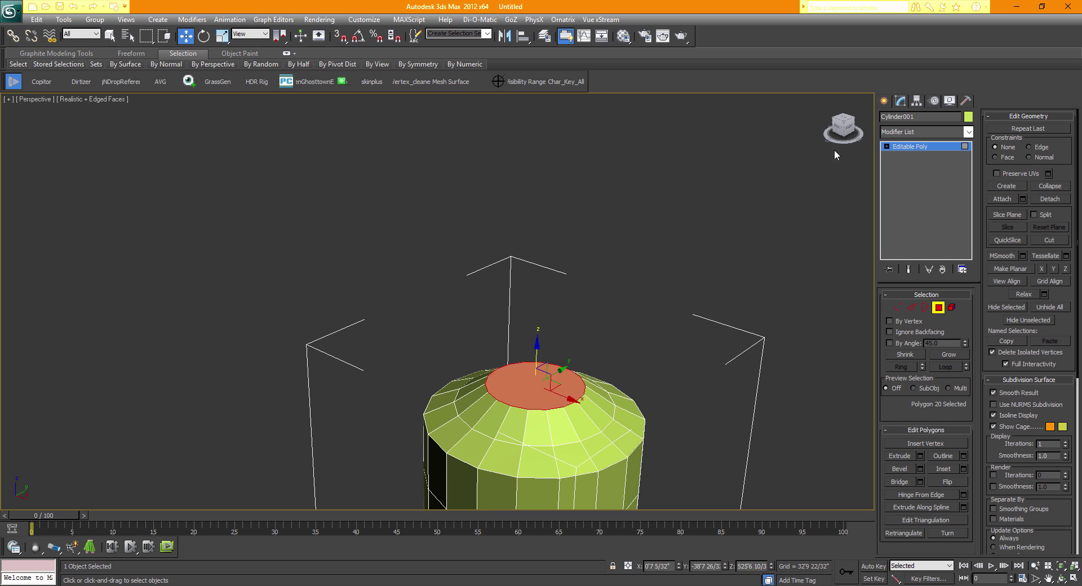
- Select the edge loop around the blade tip's outer shoulder and lower it to a Z height of about 519'9"
click(843, 130)
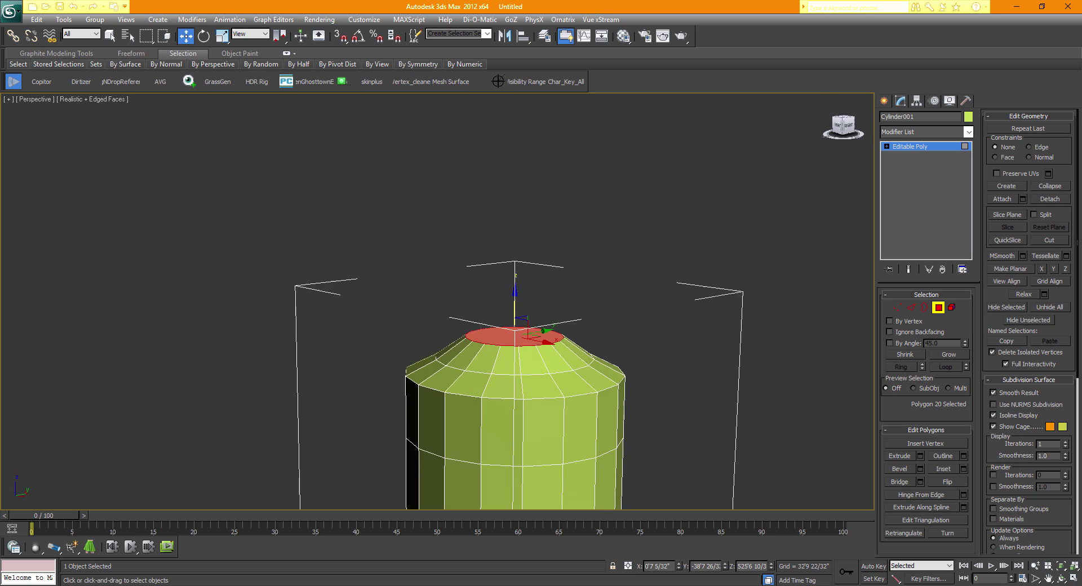
click(913, 308)
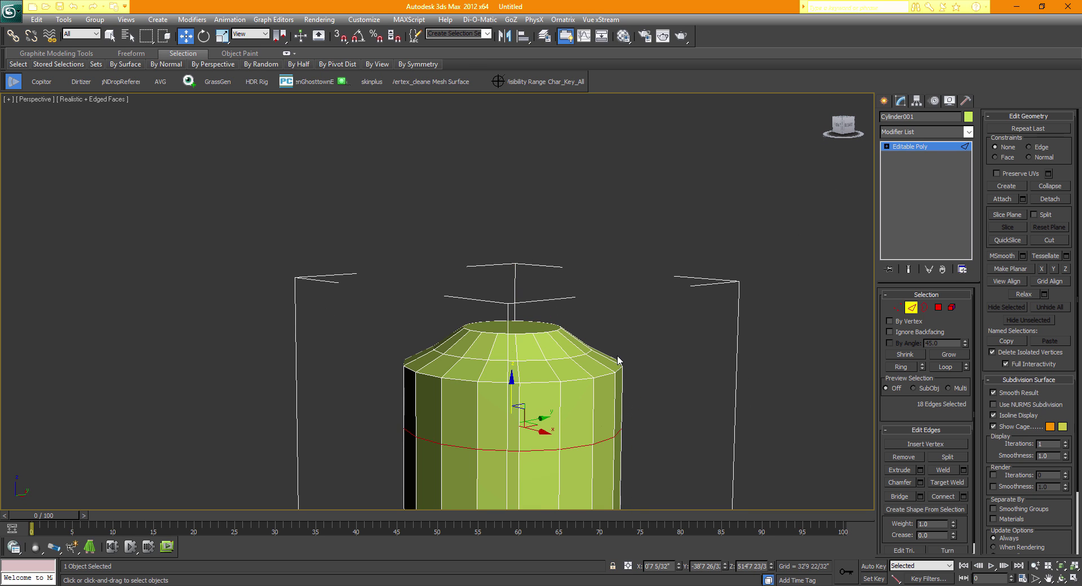
click(532, 384)
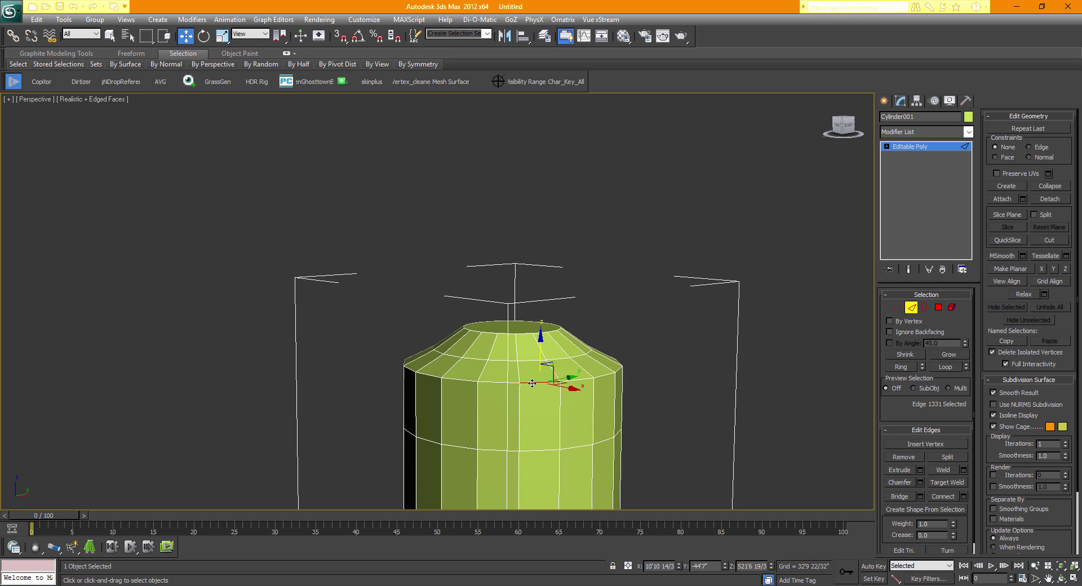
double_click(494, 382)
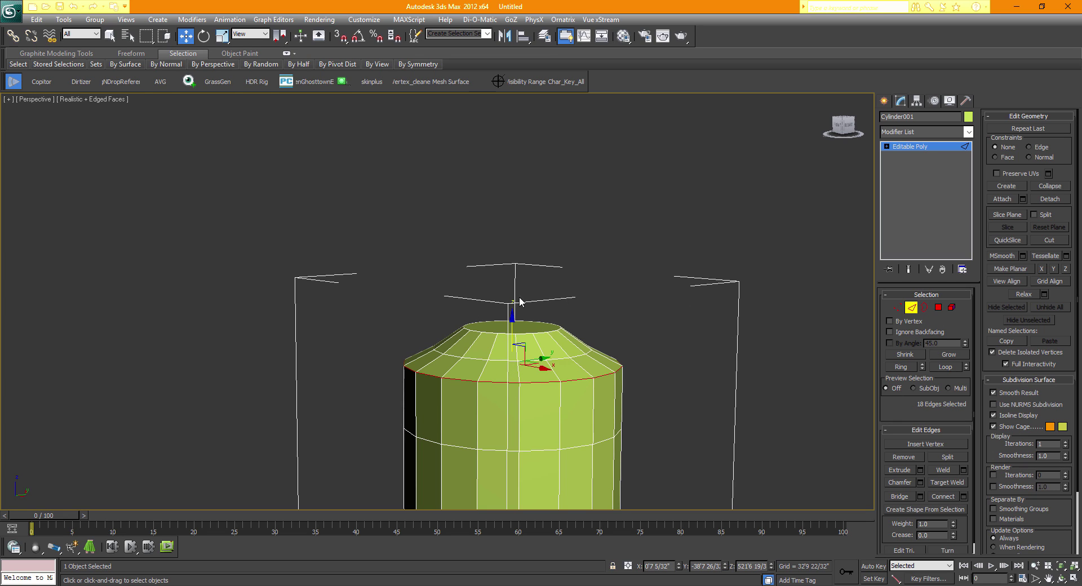
middle_drag(550, 445, 478, 416)
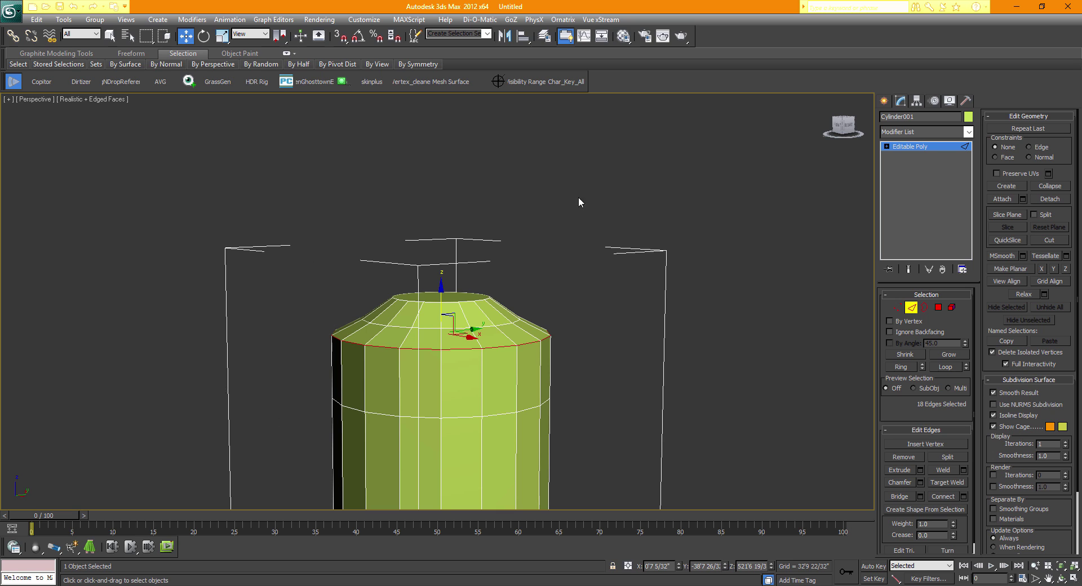
mouse_move(527, 389)
middle_down()
mouse_move(555, 409)
mouse_move(530, 396)
mouse_move(551, 419)
mouse_move(544, 376)
middle_up()
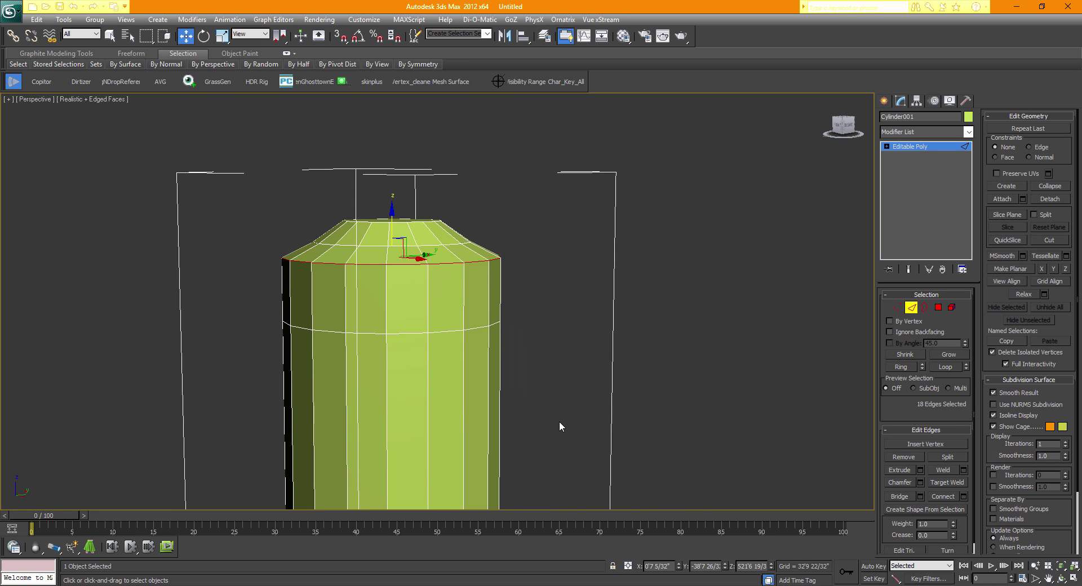
middle_drag(563, 312, 564, 317)
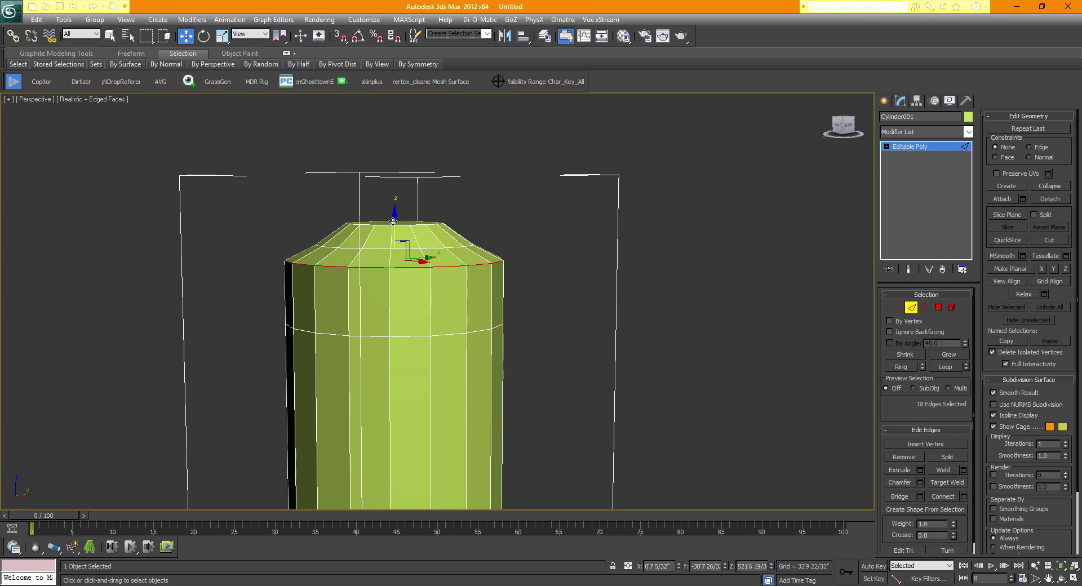
drag(395, 222, 395, 252)
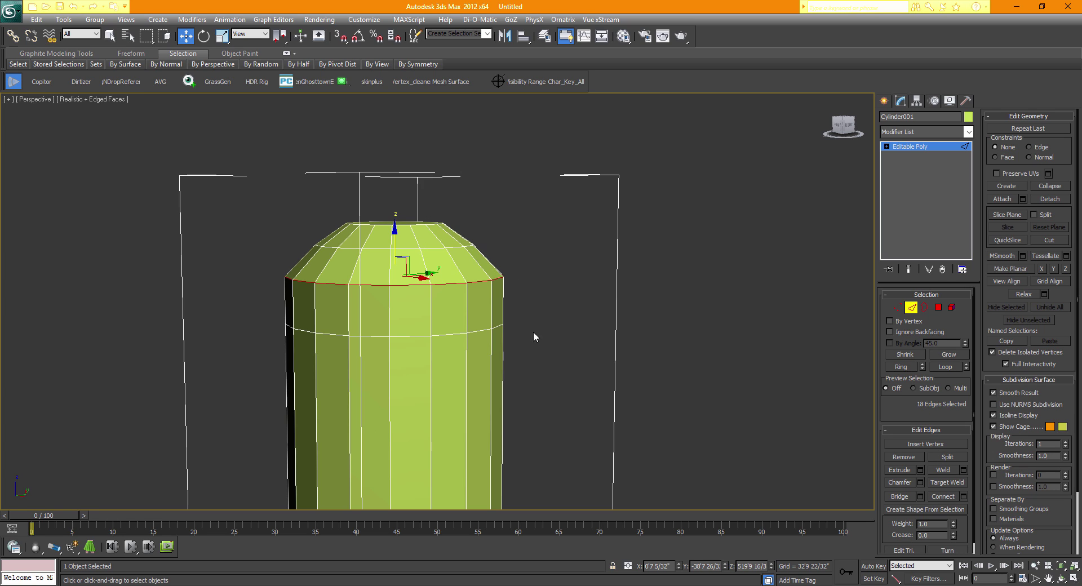
- Chamfer the selected shoulder edge loop by 1'2 13/32" with one segment
click(920, 483)
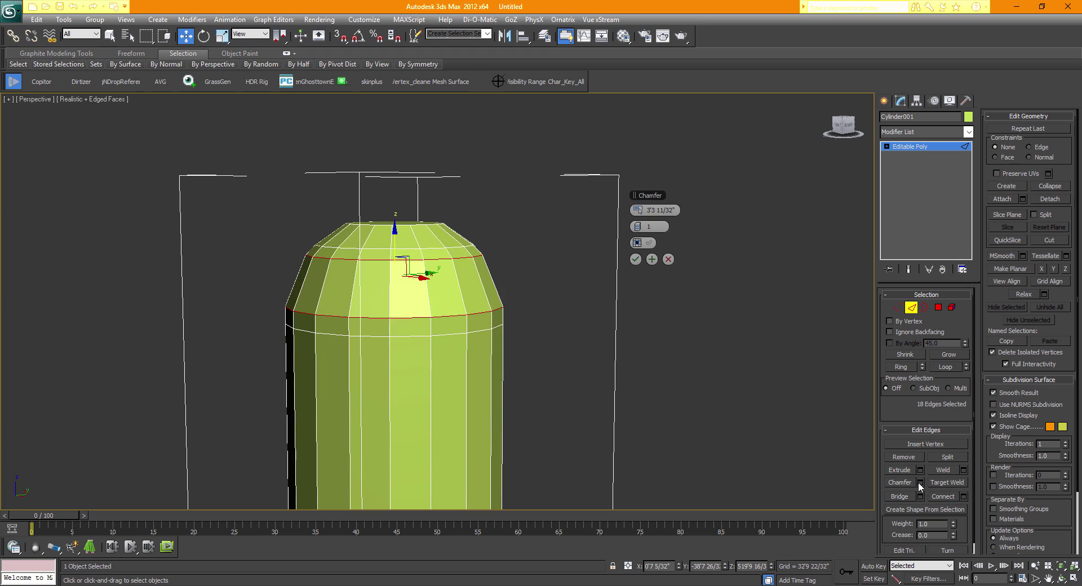
drag(638, 210, 639, 210)
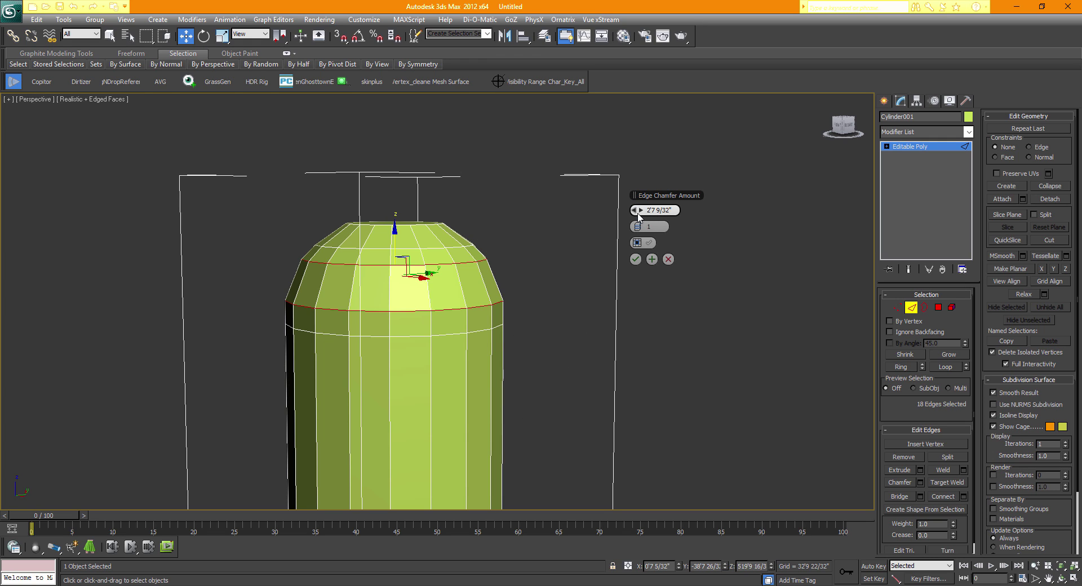
drag(639, 211, 638, 211)
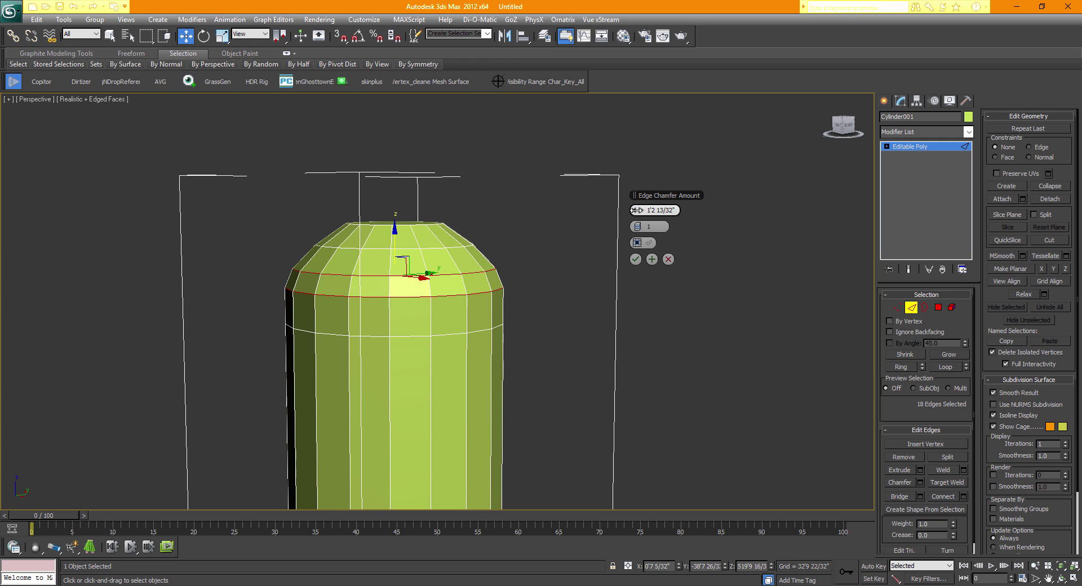
click(635, 259)
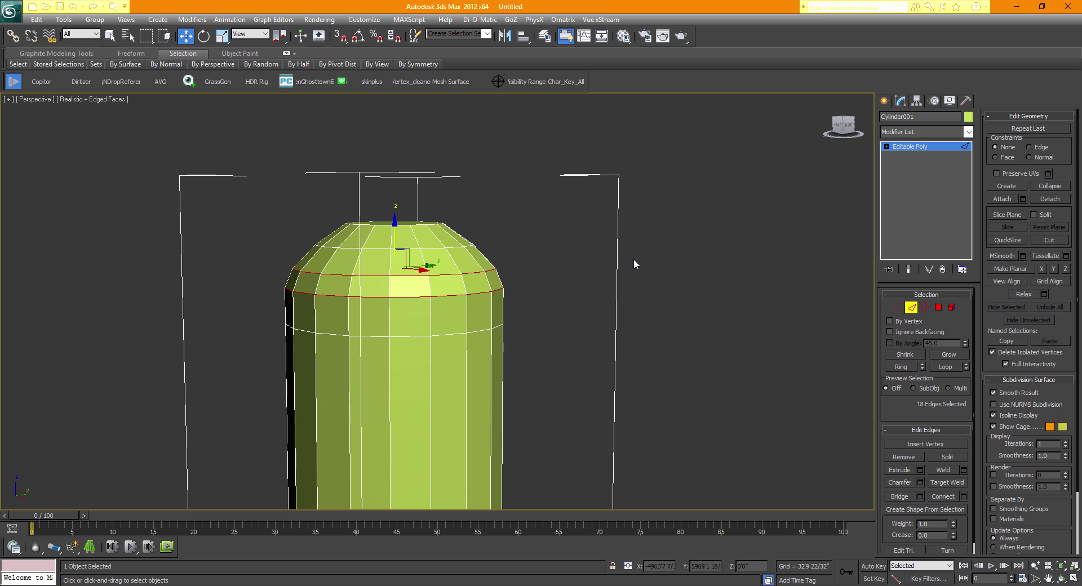
- Return to the blade tip's centre polygon and raise it to a Z height of about 526'4"
drag(834, 131, 833, 179)
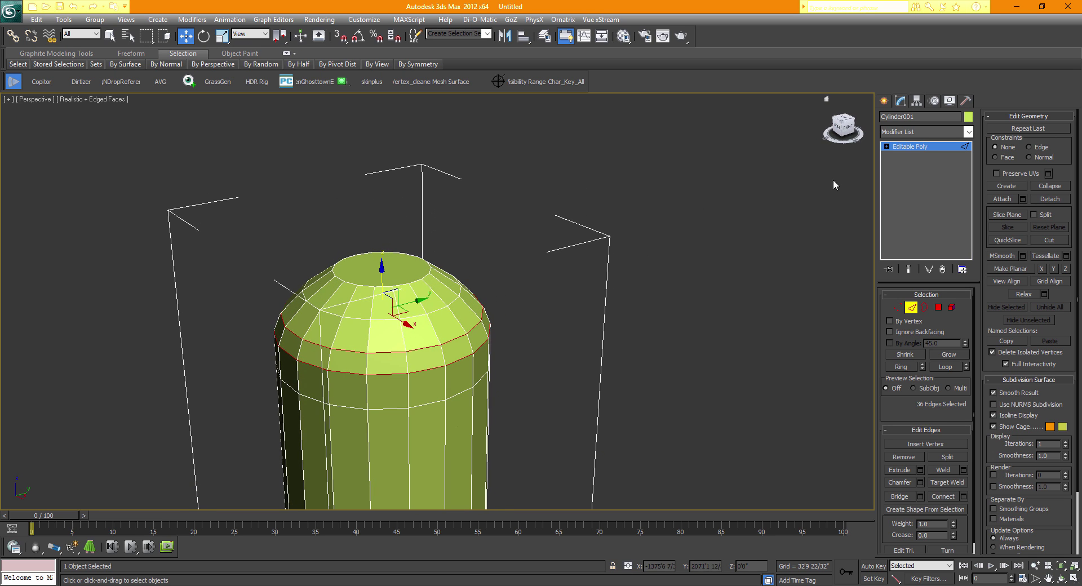
click(938, 309)
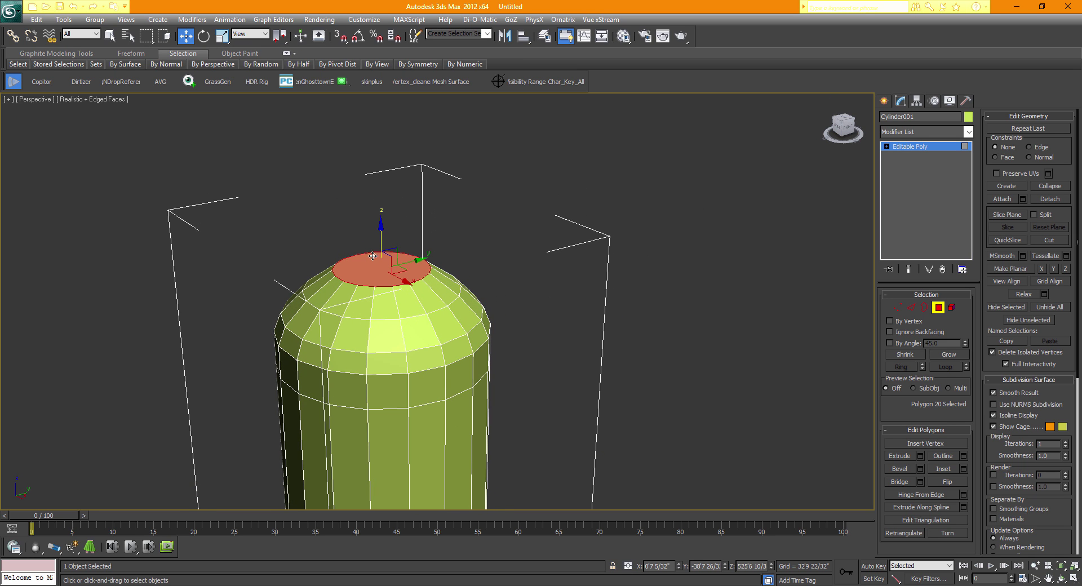
drag(381, 233, 381, 224)
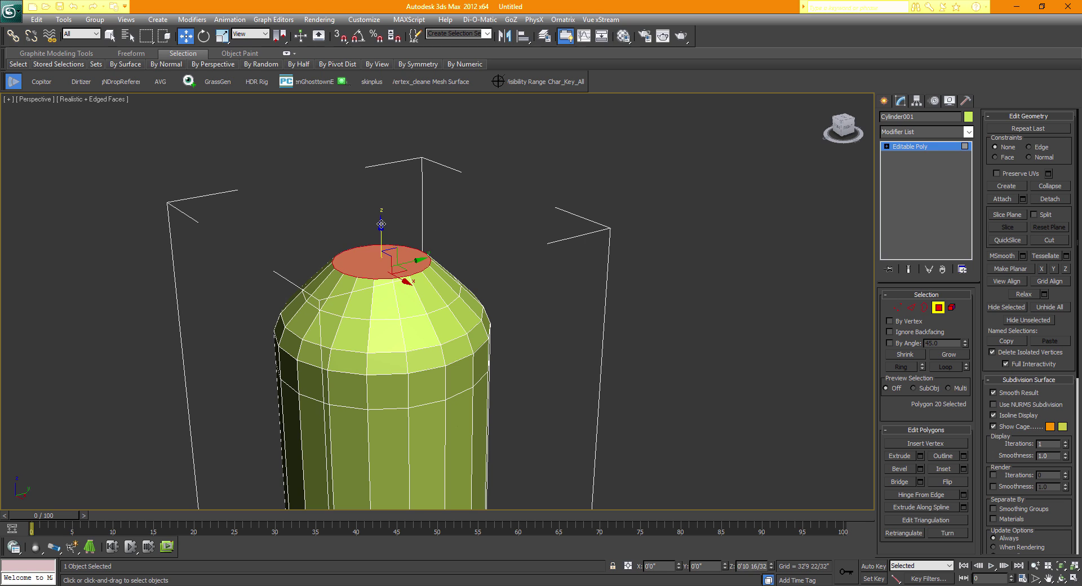
- Leave Polygon level, preview the rounded blade tip with NURMS Subdivision, and switch the smoothing off again
click(939, 307)
click(993, 405)
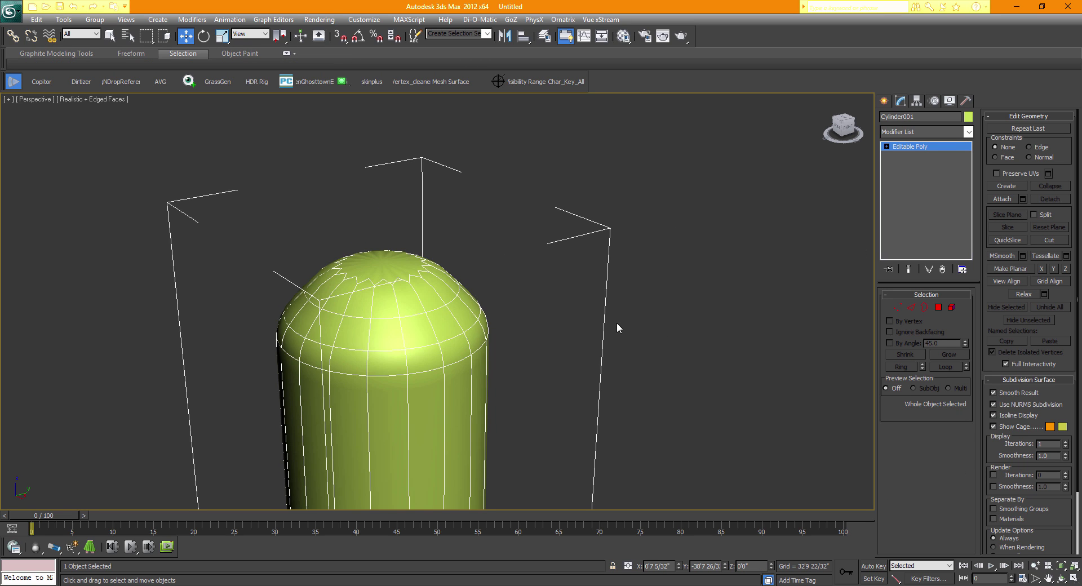
scroll(613, 288, down, 8)
scroll(610, 272, up, 4)
middle_drag(527, 294, 542, 264)
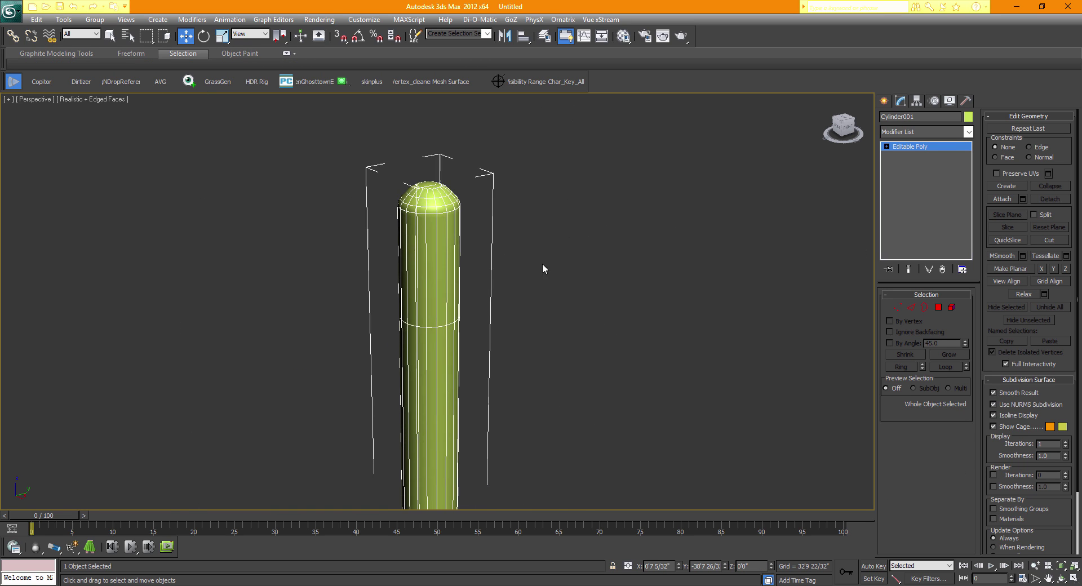
drag(834, 133, 879, 135)
click(992, 403)
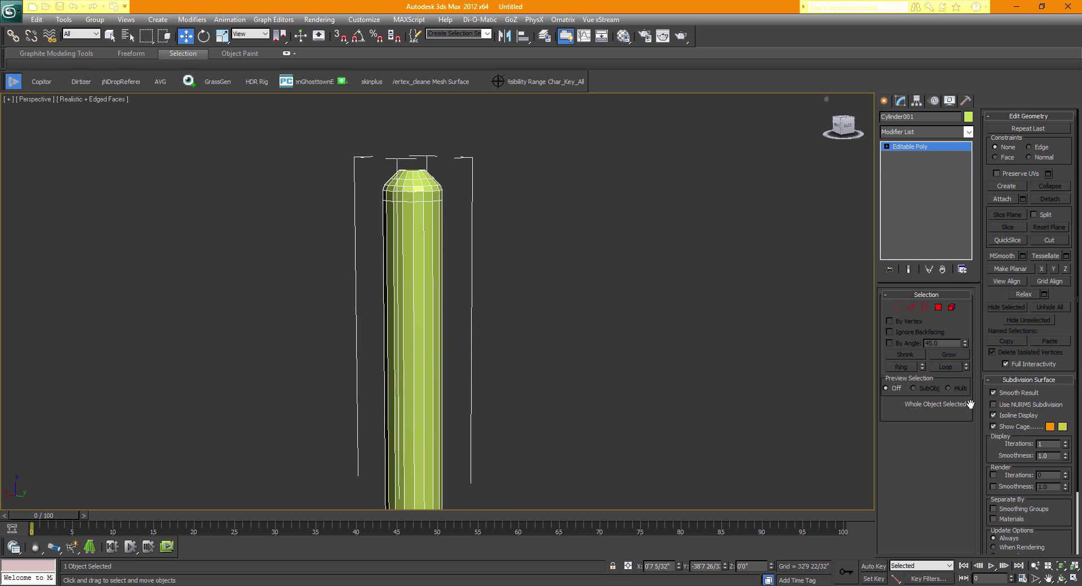
- Examine the handle bands and the proportions of the whole lightsaber with the object deselected
middle_drag(524, 425, 472, 297)
scroll(449, 351, down, 3)
middle_drag(447, 390, 515, 287)
alt+middle_drag(553, 354, 553, 331)
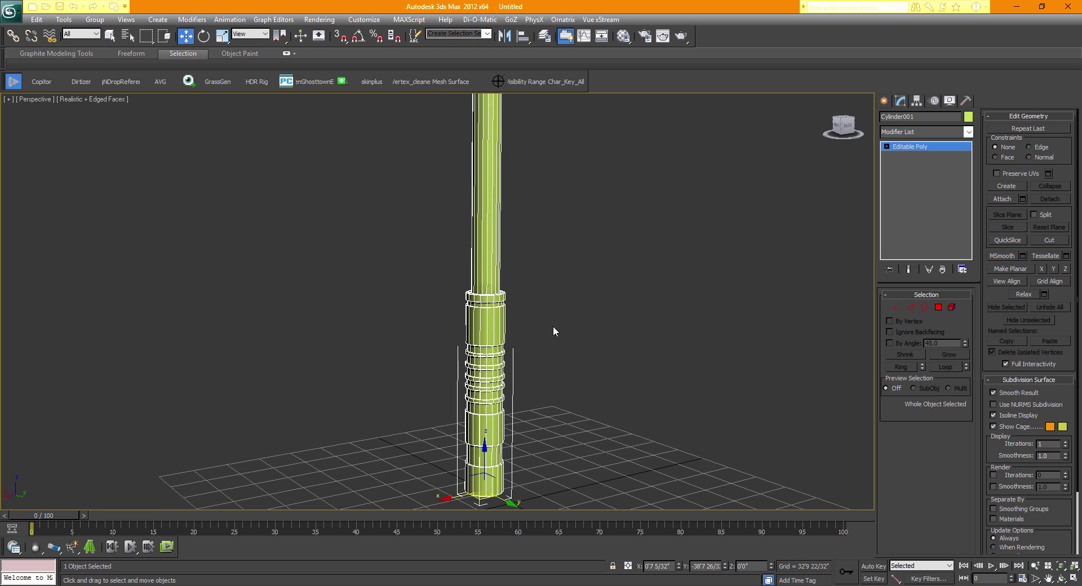
alt+middle_drag(575, 379, 593, 357)
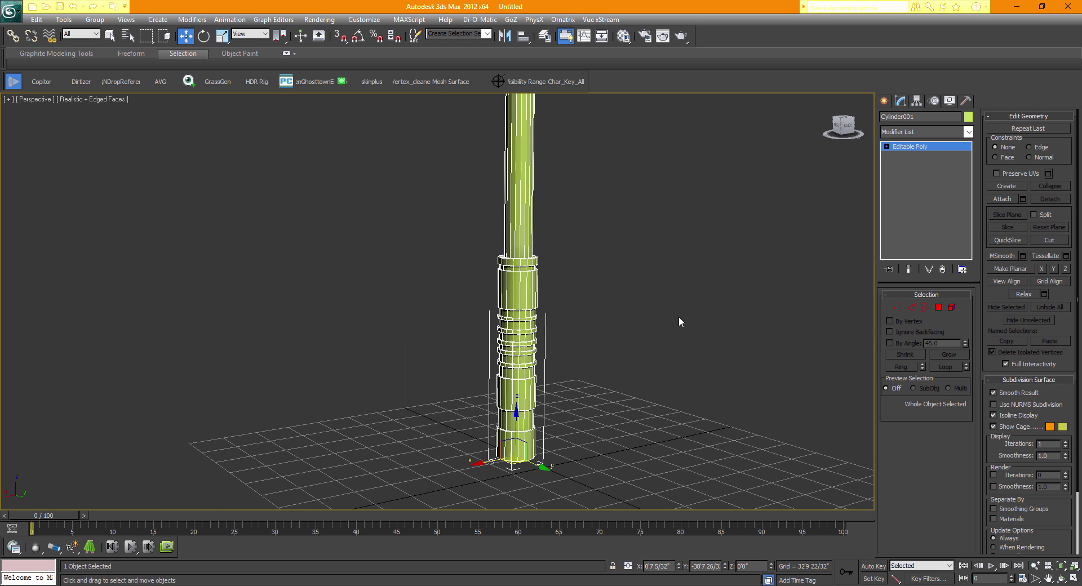
middle_drag(679, 317, 604, 350)
click(536, 370)
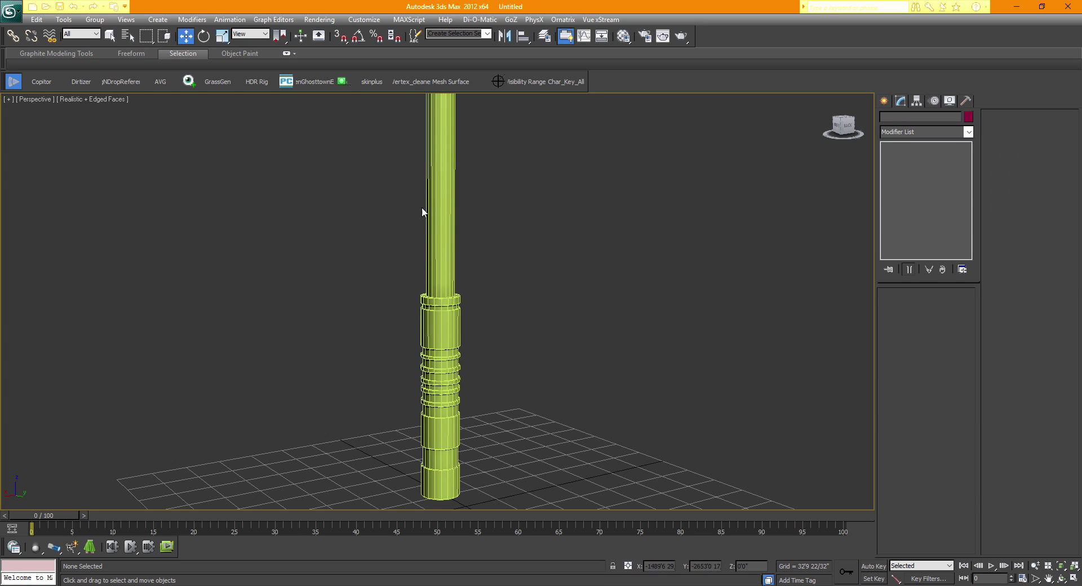
scroll(423, 212, down, 4)
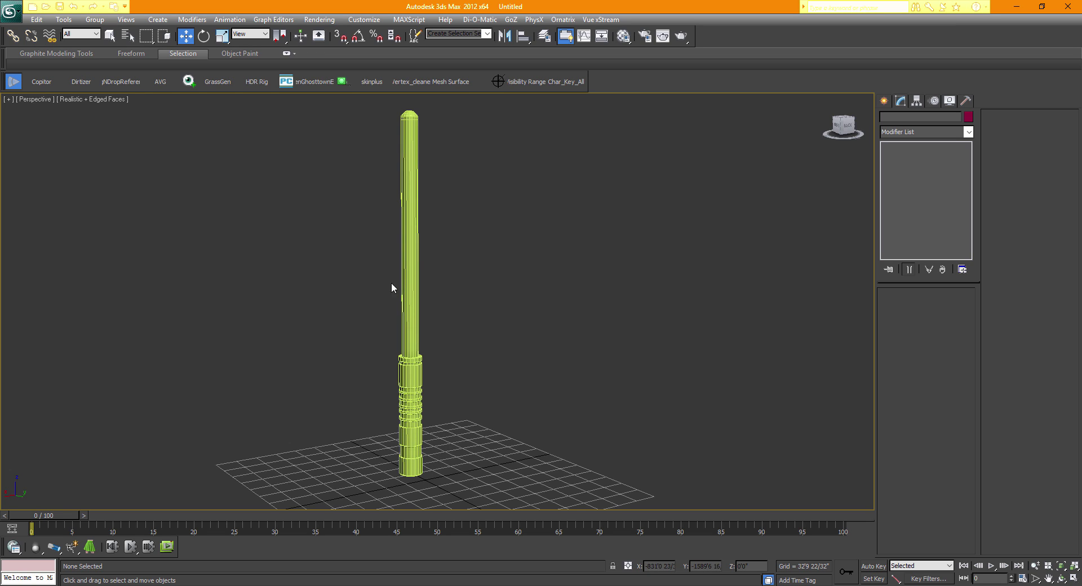
- Select all blade polygons of the lightsaber above the handle at Polygon level
click(412, 127)
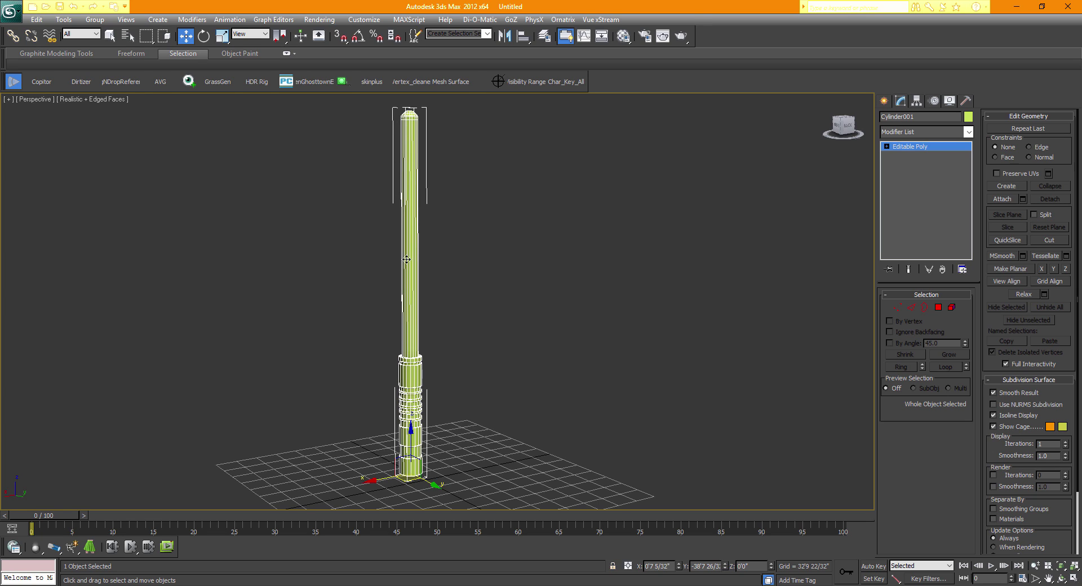
click(939, 308)
click(410, 112)
middle_drag(510, 161, 489, 201)
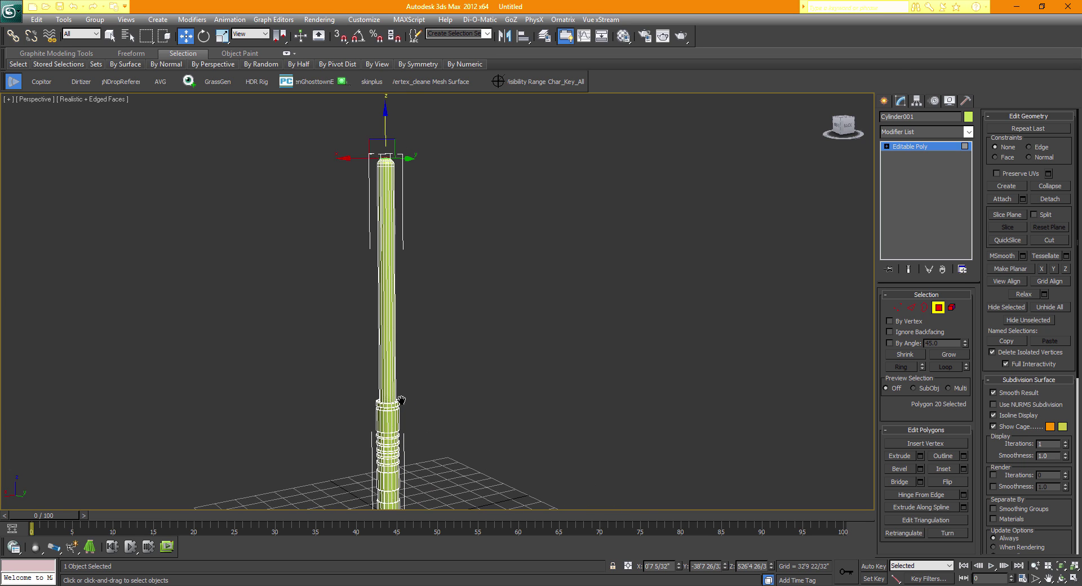
drag(579, 128, 229, 364)
- Check where the blade polygon selection meets the handle collar, then view the whole lightsaber straight on
middle_drag(410, 405, 417, 345)
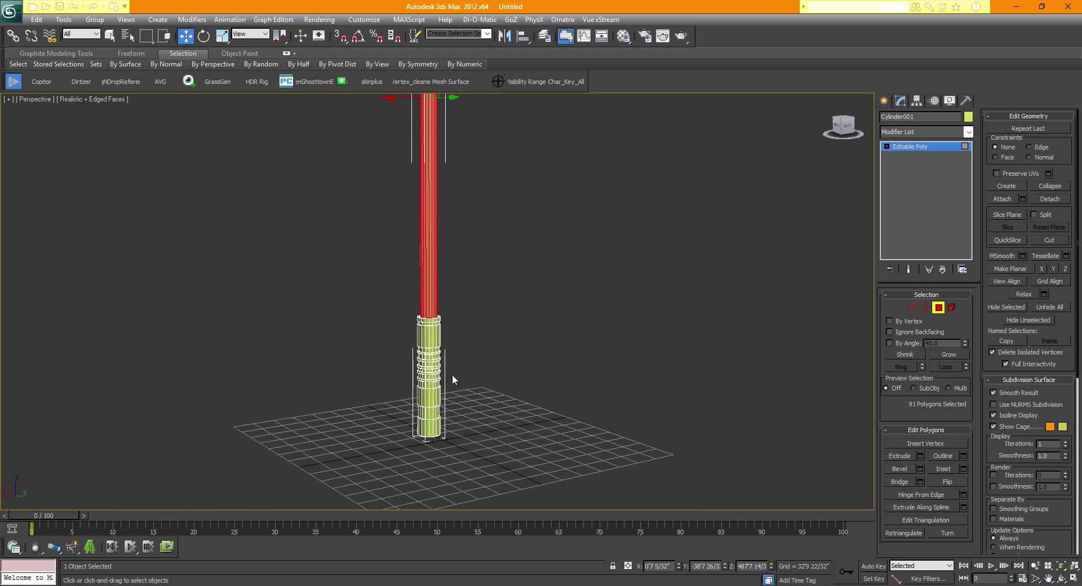
scroll(471, 390, up, 8)
middle_drag(466, 420, 484, 387)
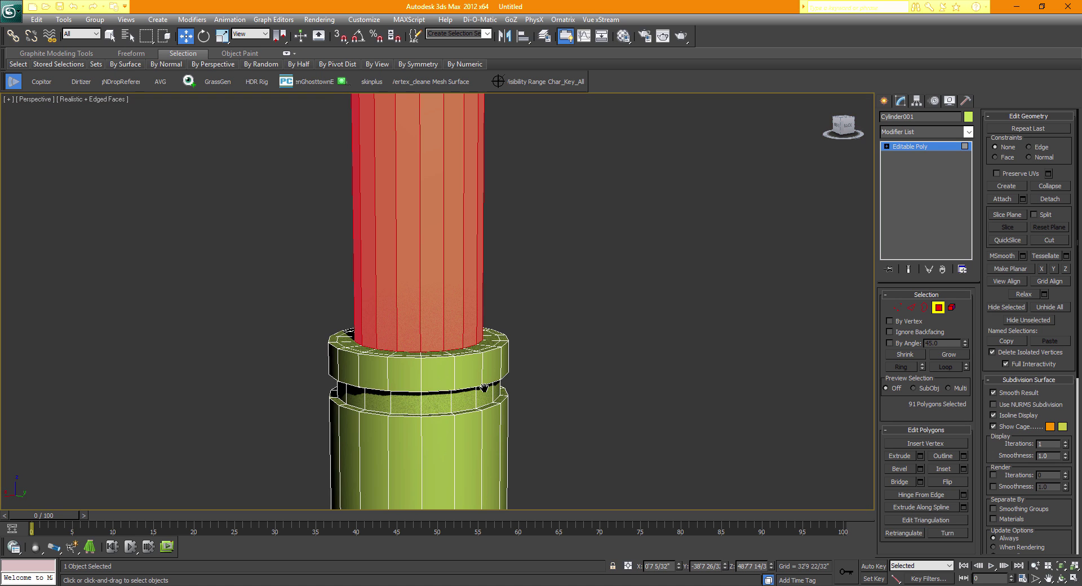
drag(841, 127, 833, 140)
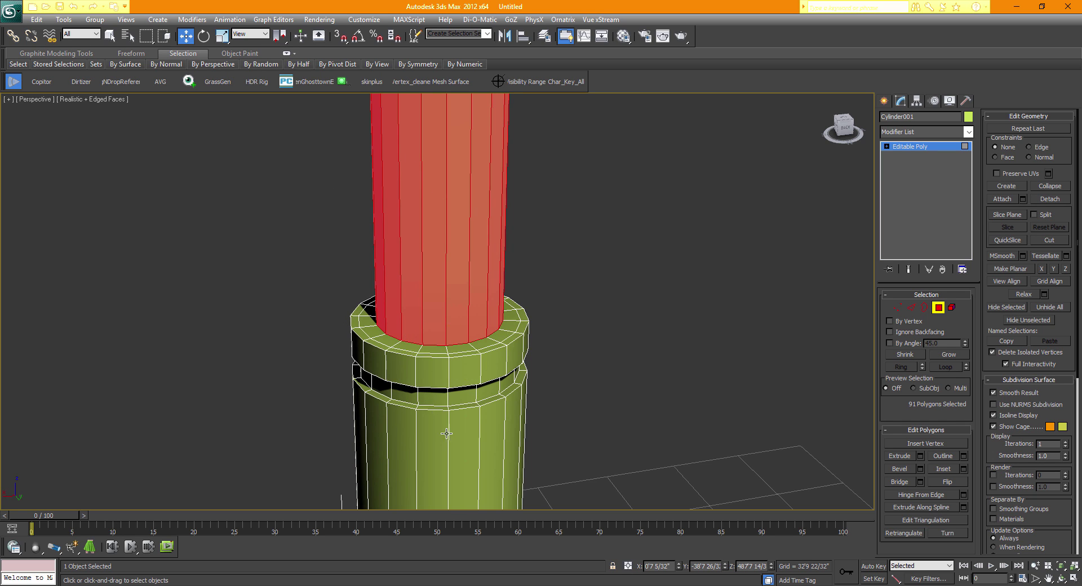
scroll(446, 433, down, 5)
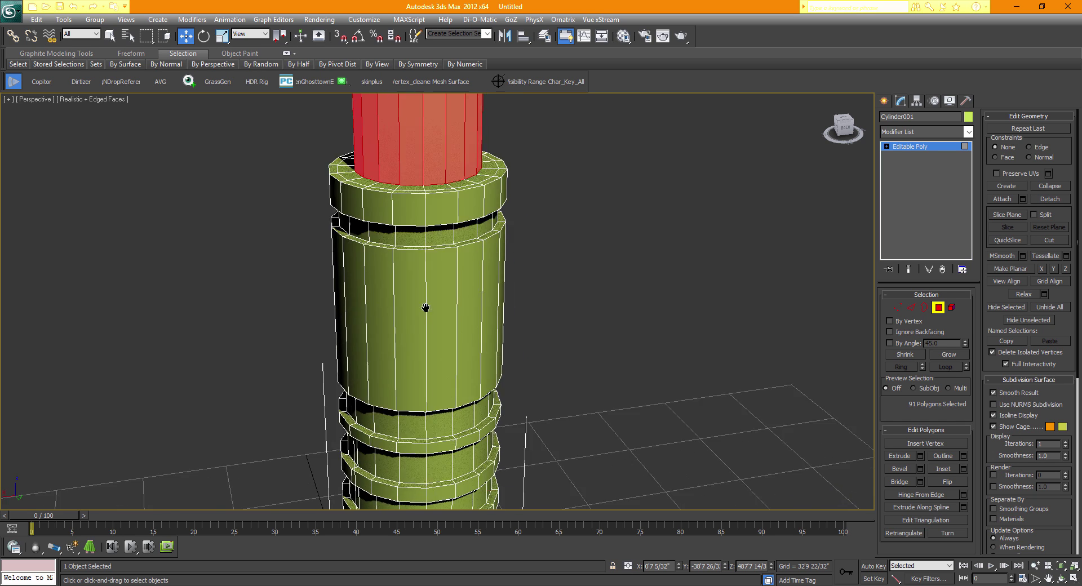
click(843, 129)
scroll(609, 213, down, 4)
middle_drag(539, 224, 547, 252)
scroll(546, 248, down, 2)
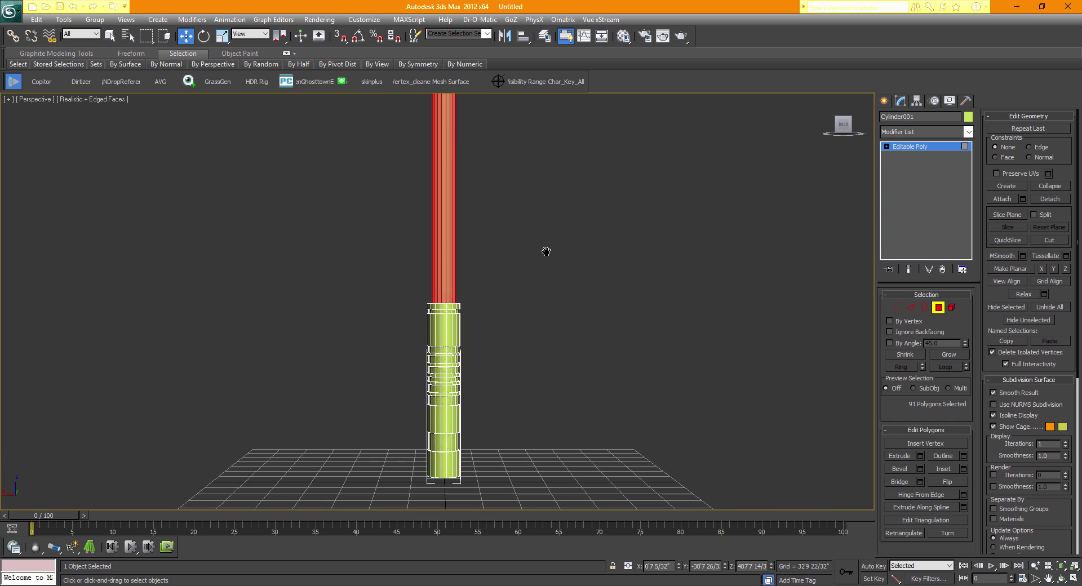
scroll(517, 271, down, 2)
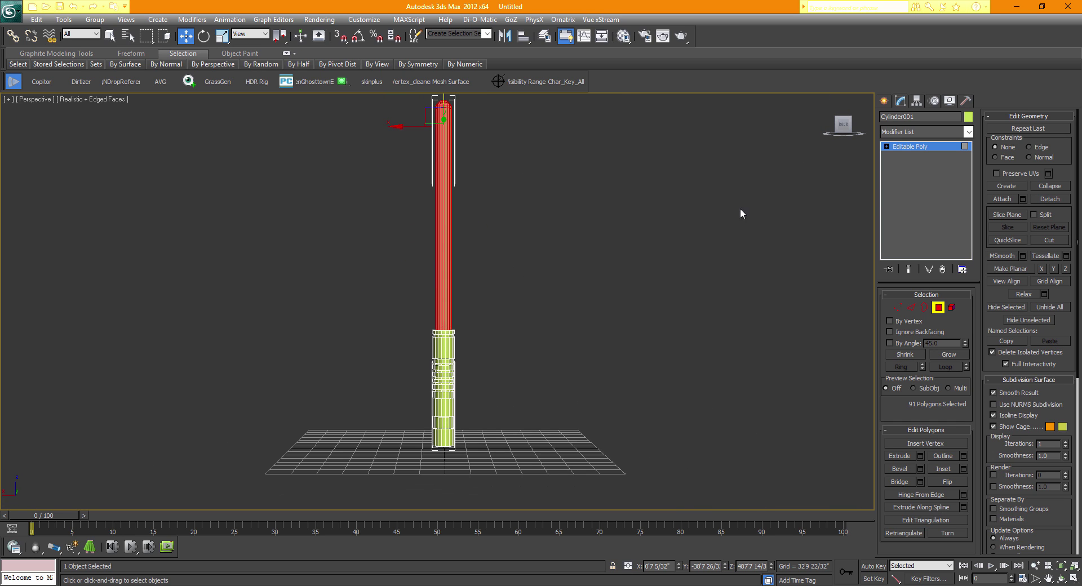
- Detach the selected blade polygons as a separate object named Sword_Top
drag(421, 181, 316, 69)
click(1043, 198)
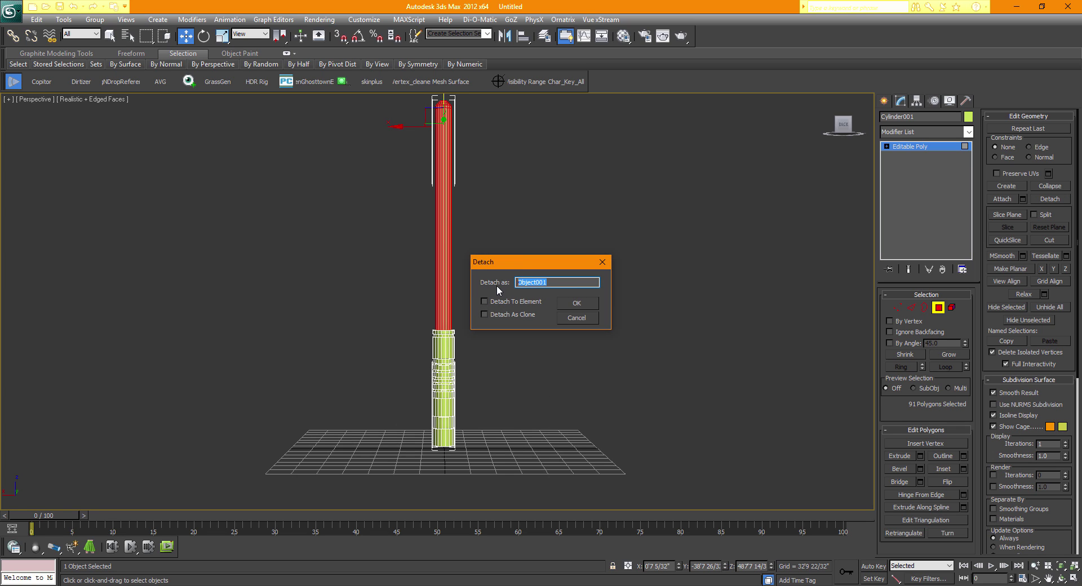
text(Sword_Top)
key(Return)
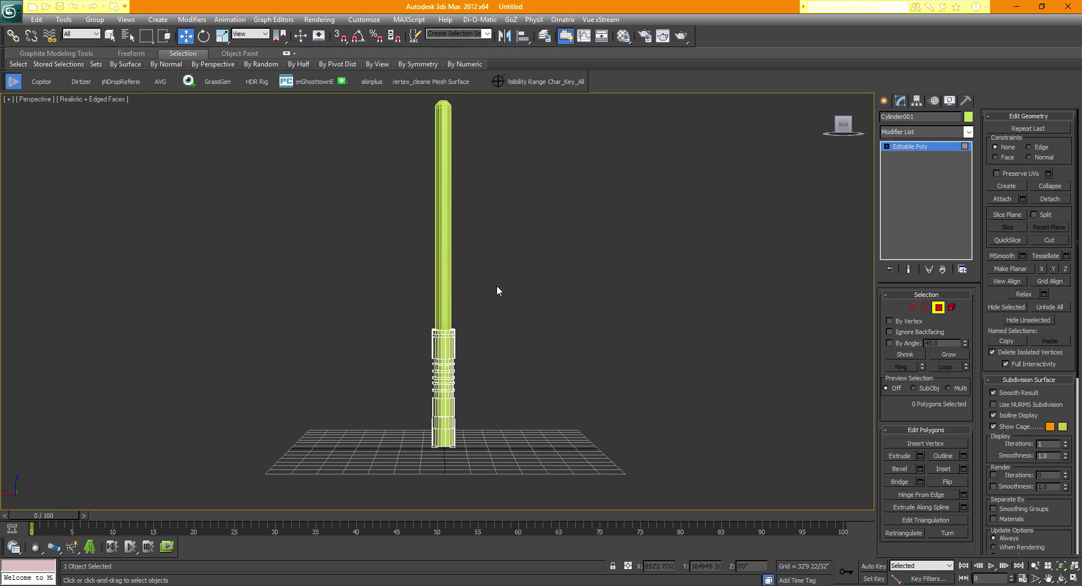
- Leave Polygon level, rename the remaining handle object Sword_Lower_part, and clear the selection
click(938, 310)
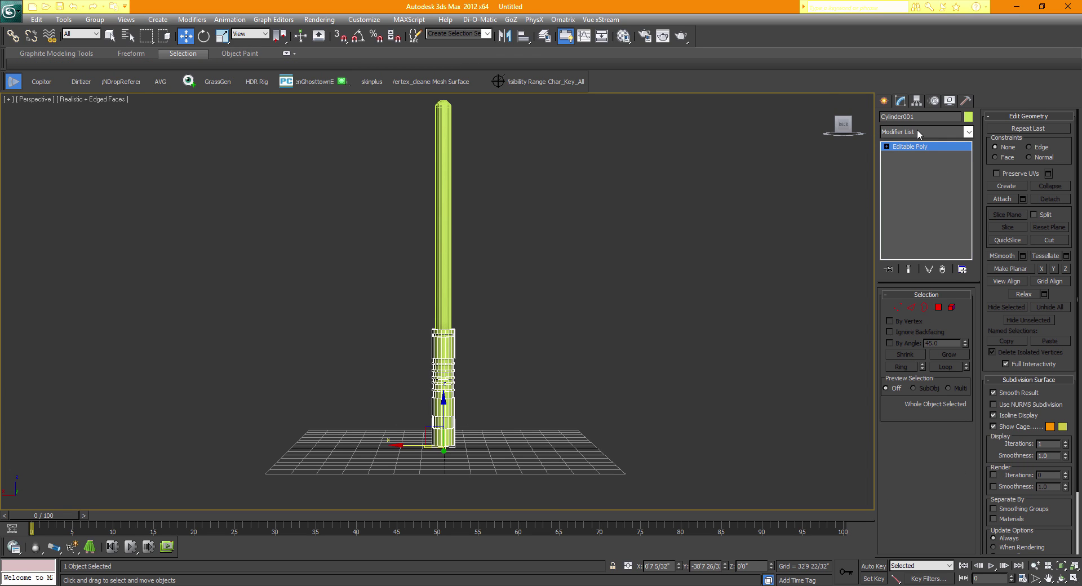
drag(914, 117, 872, 119)
text(Sword_Lower_part)
click(598, 410)
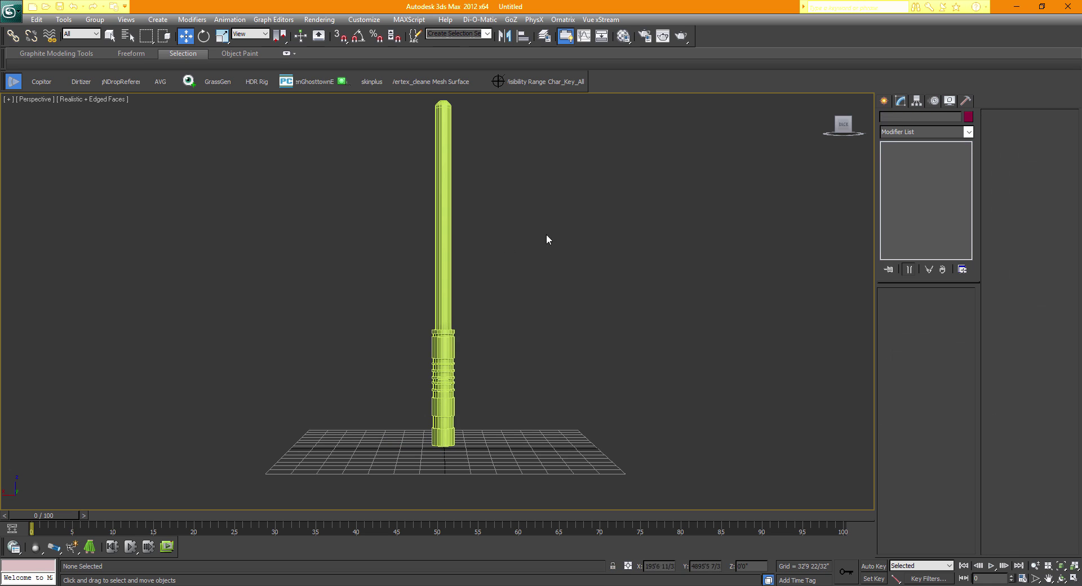
- Select the blade and the handle in turn to check that they are separate objects
drag(550, 233, 319, 267)
drag(608, 376, 336, 418)
middle_drag(550, 372, 560, 403)
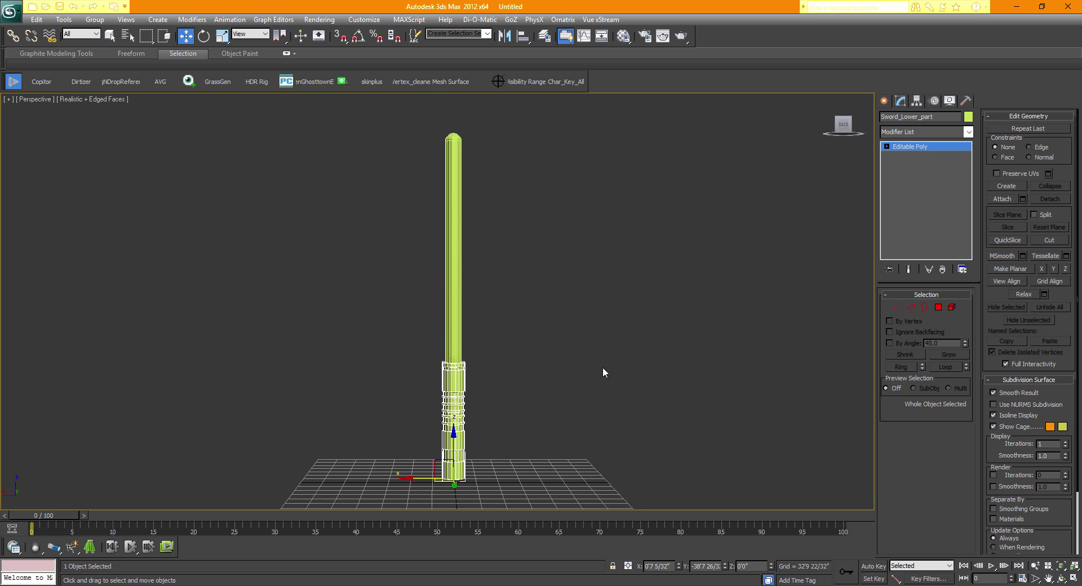
- Clear the selection, view the lightsaber from another side, and select the blade and handle in turn to confirm their separation
click(603, 367)
drag(844, 125, 822, 136)
middle_drag(503, 306, 520, 296)
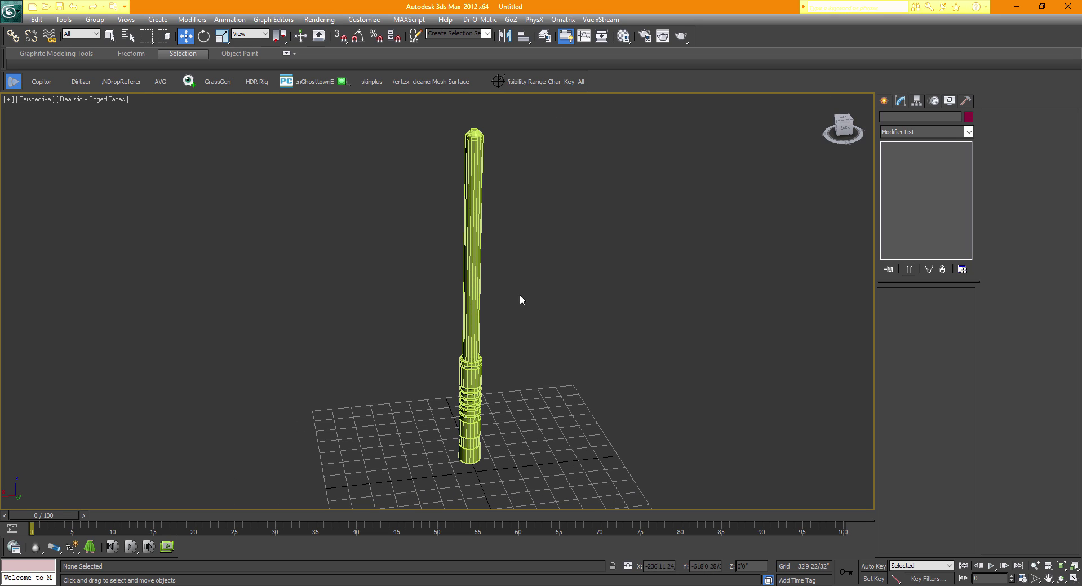
drag(845, 127, 761, 128)
alt+middle_drag(391, 187, 466, 189)
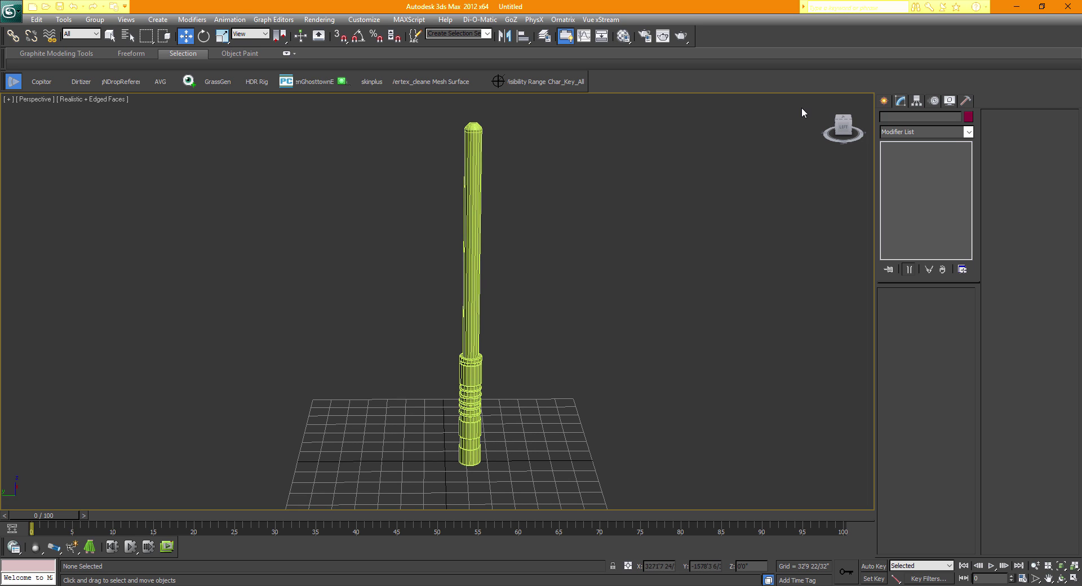
drag(558, 208, 394, 272)
click(479, 280)
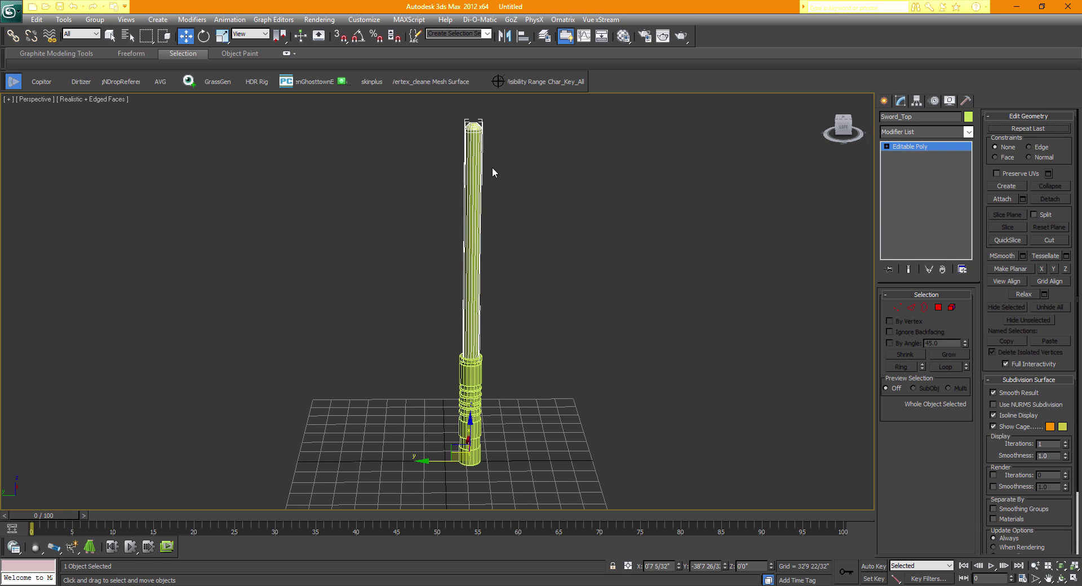
click(472, 388)
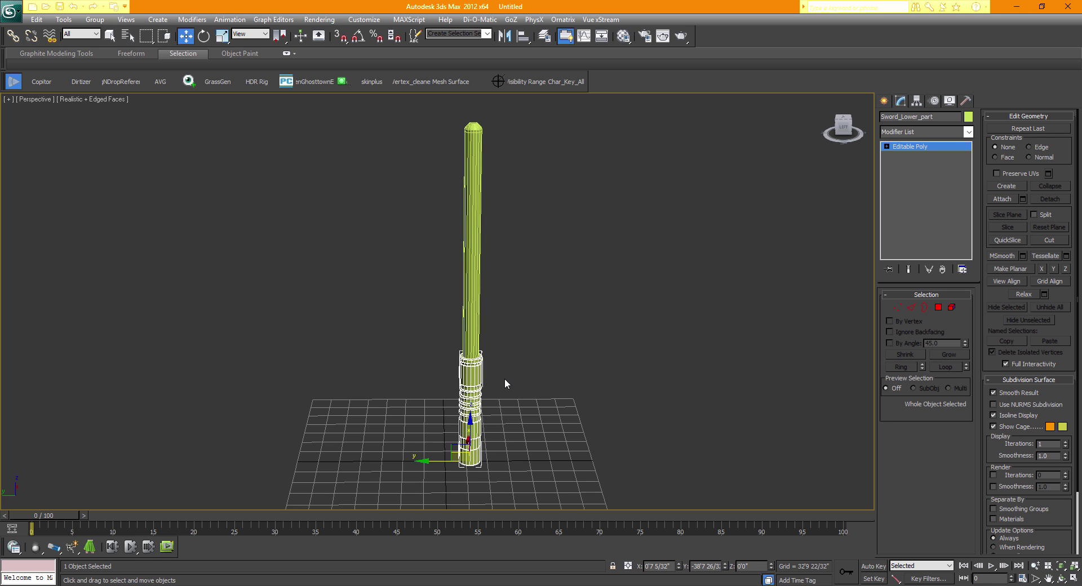
- Deselect the handle and examine the complete lightsaber from several sides
middle_drag(540, 393, 531, 390)
drag(845, 130, 813, 168)
middle_drag(495, 303, 468, 324)
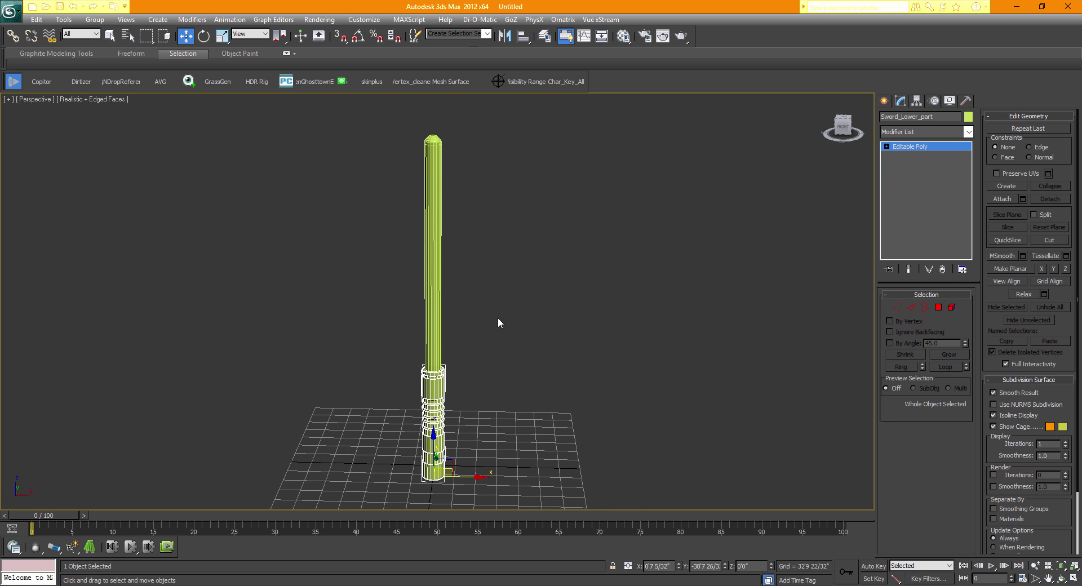
click(530, 374)
middle_drag(541, 379, 572, 377)
drag(838, 138, 708, 211)
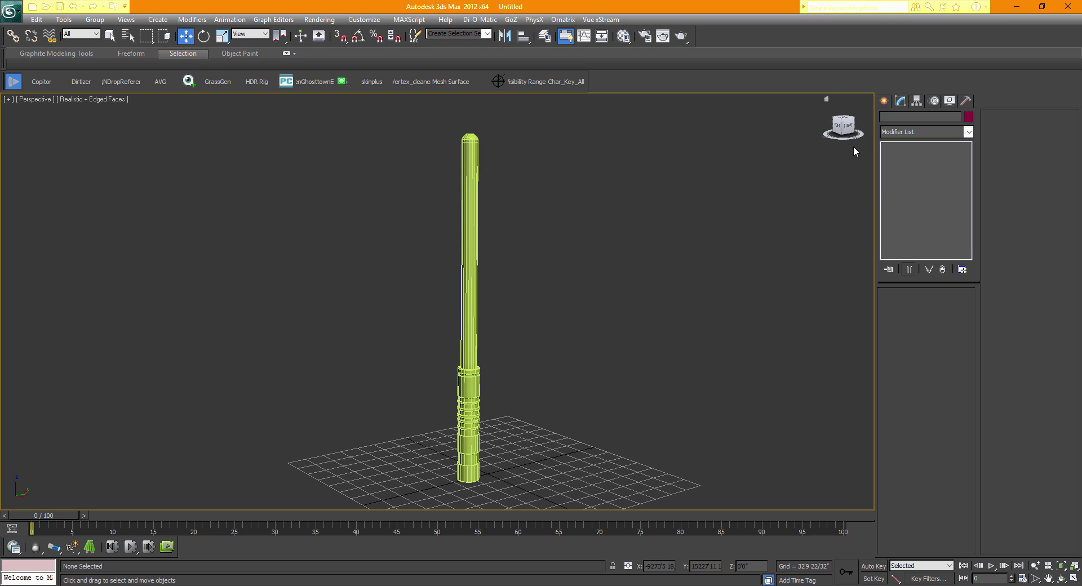
mouse_move(849, 127)
mouse_down()
mouse_move(829, 135)
mouse_move(851, 141)
mouse_up()
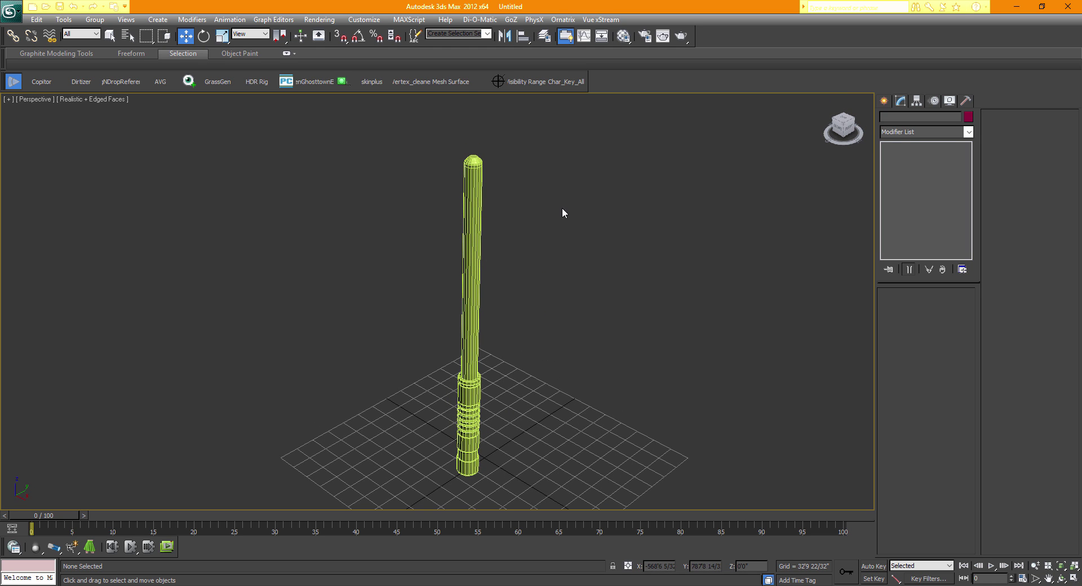
drag(841, 133, 824, 121)
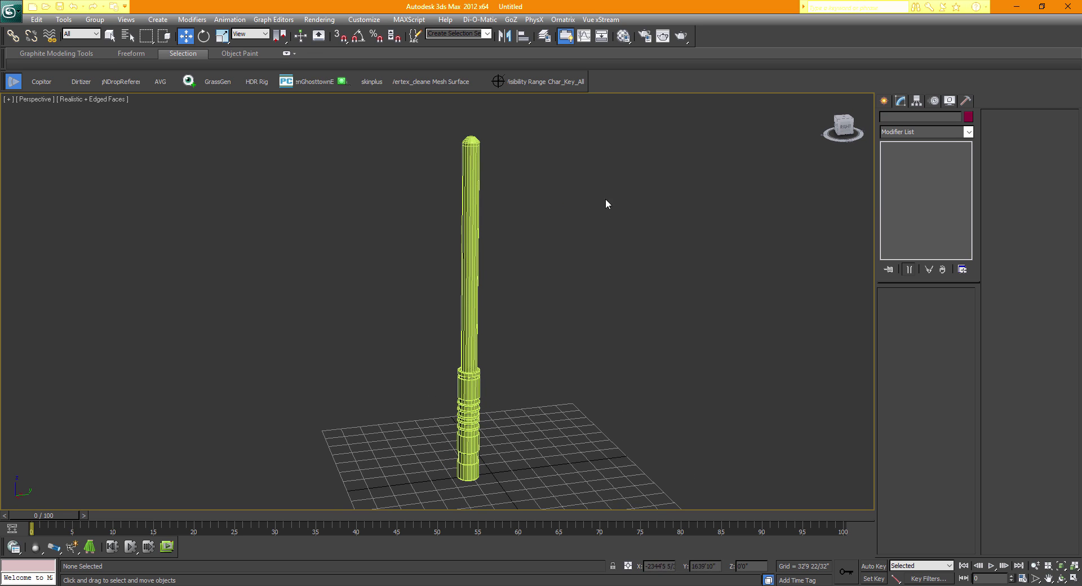
middle_drag(587, 310, 576, 311)
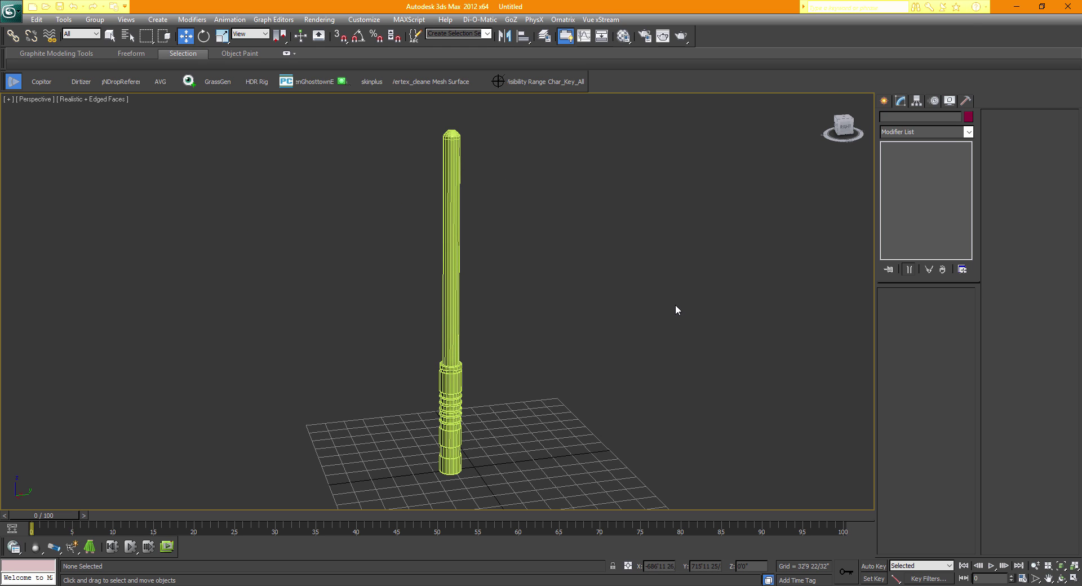
drag(844, 127, 810, 127)
middle_drag(222, 357, 235, 343)
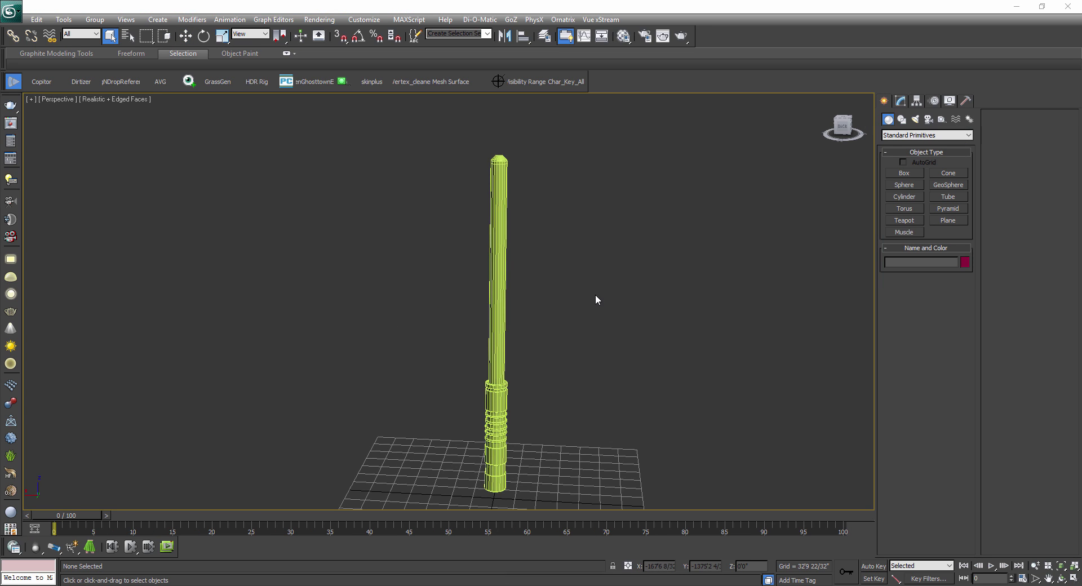
middle_drag(595, 294, 492, 301)
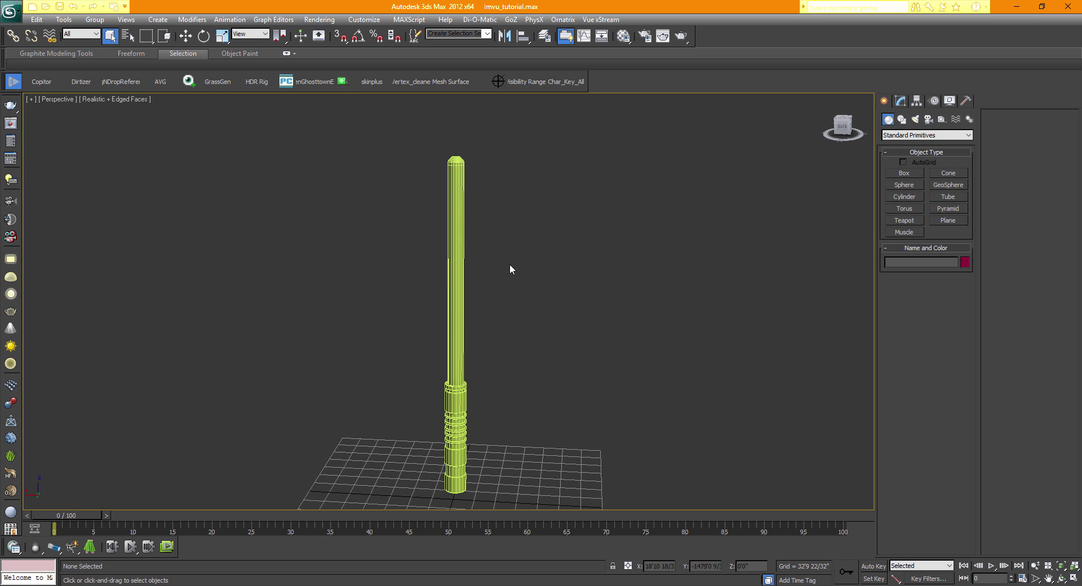
middle_drag(510, 336, 480, 360)
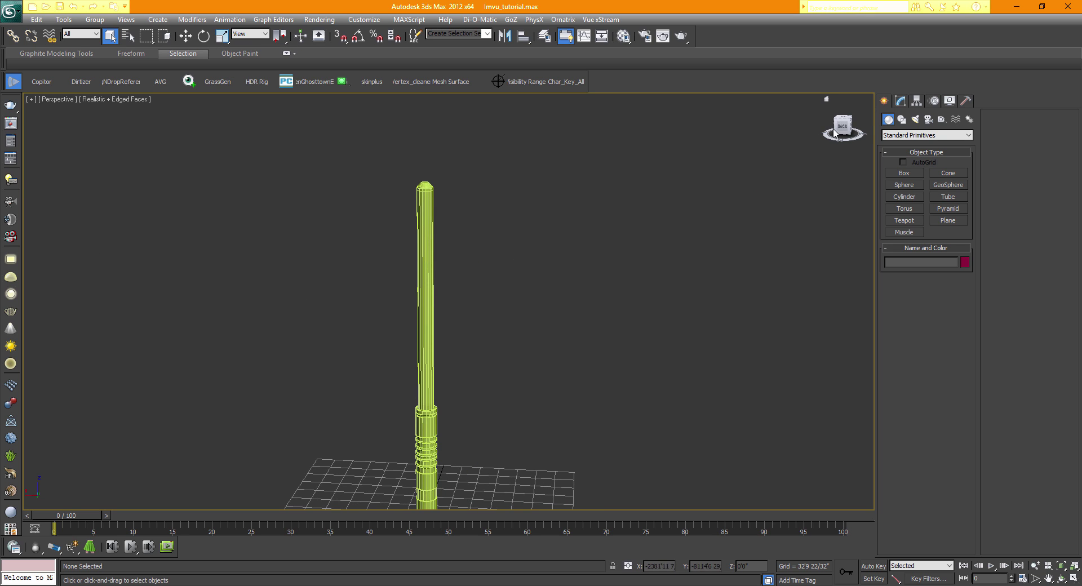
mouse_move(837, 129)
mouse_down()
mouse_move(841, 137)
mouse_move(842, 127)
mouse_up()
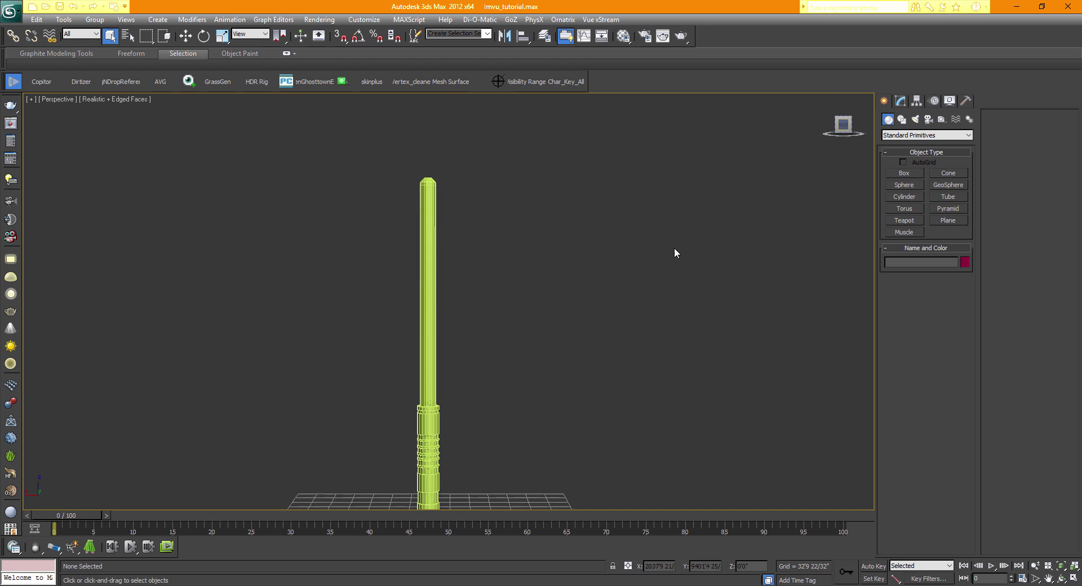
- Select the Sword_Top blade and add an Unwrap UVW modifier to it
click(429, 303)
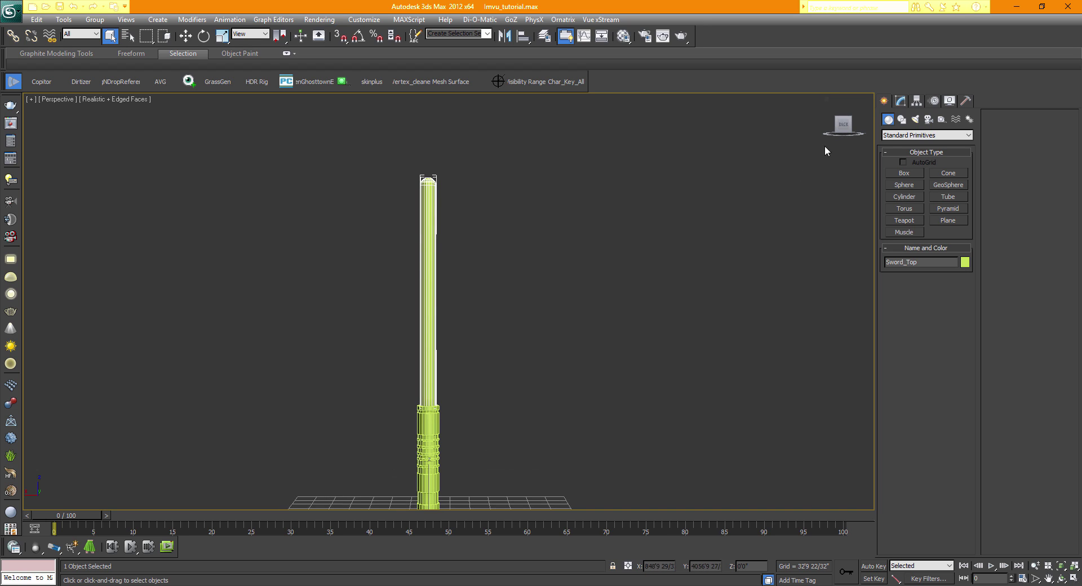
middle_drag(464, 362, 482, 370)
middle_drag(583, 220, 583, 262)
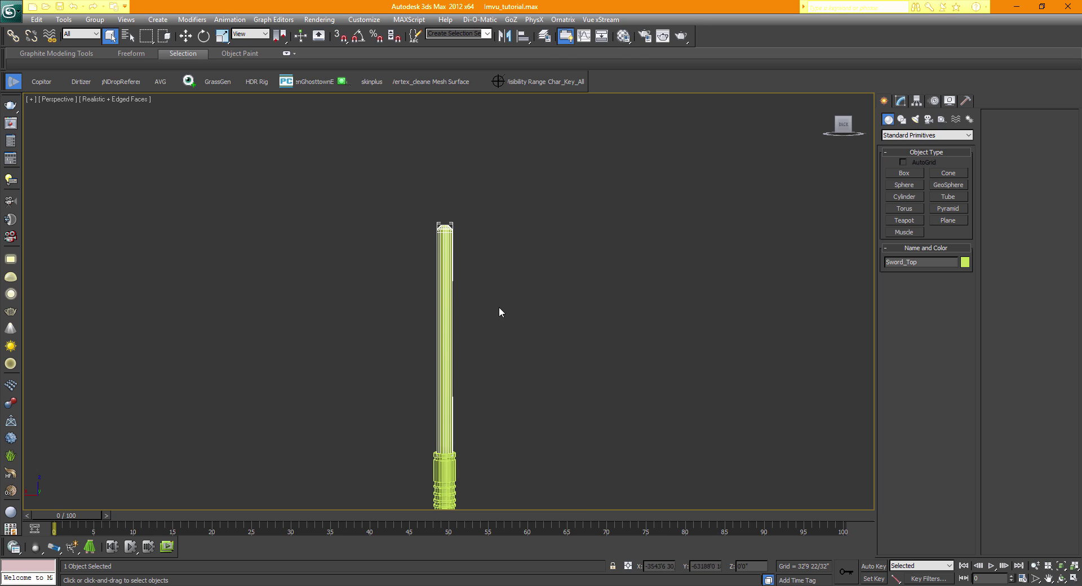
drag(521, 281, 339, 355)
click(902, 103)
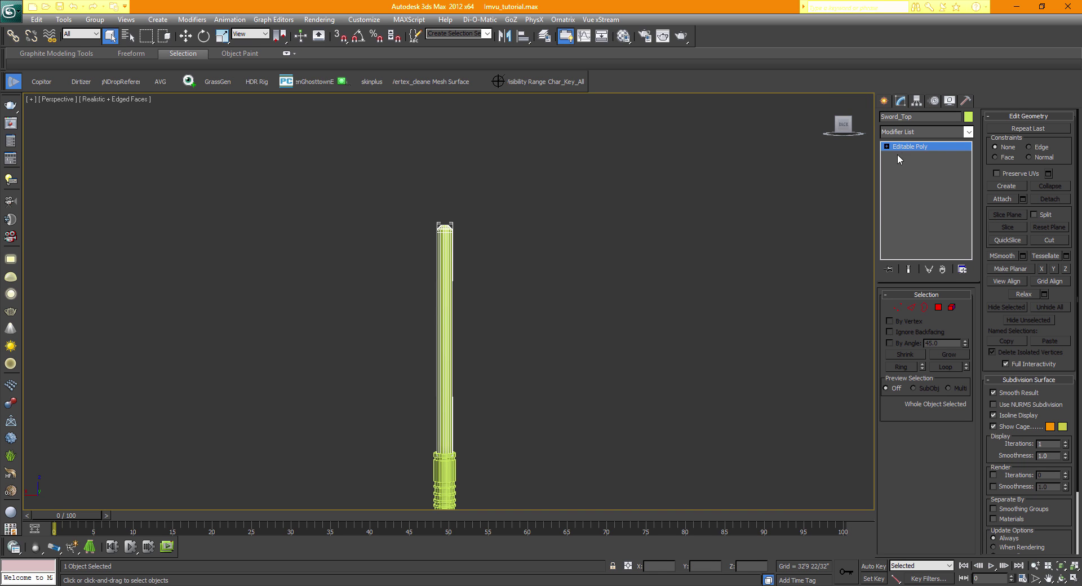
click(897, 133)
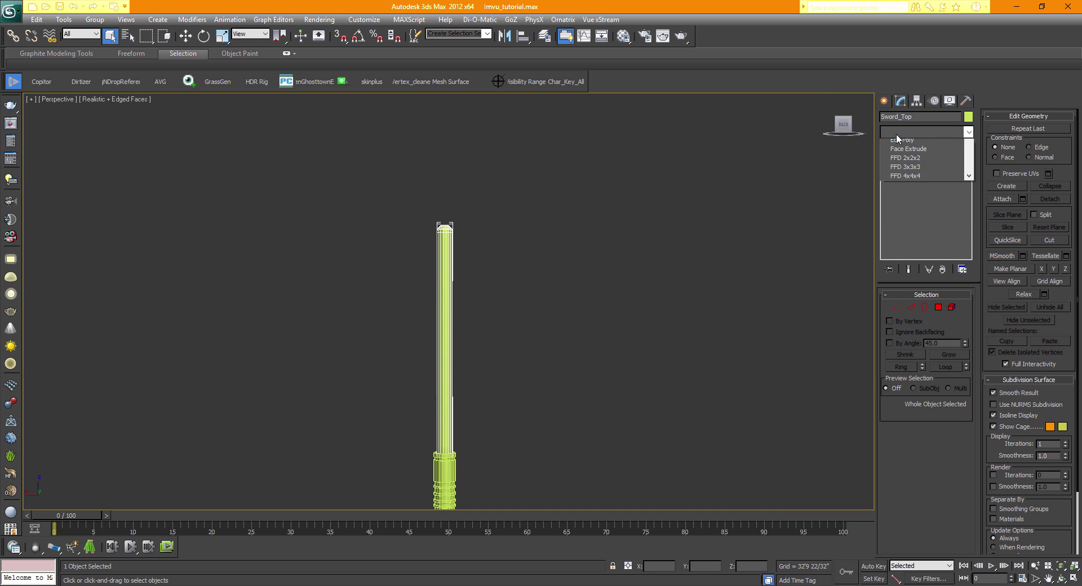
key(u)
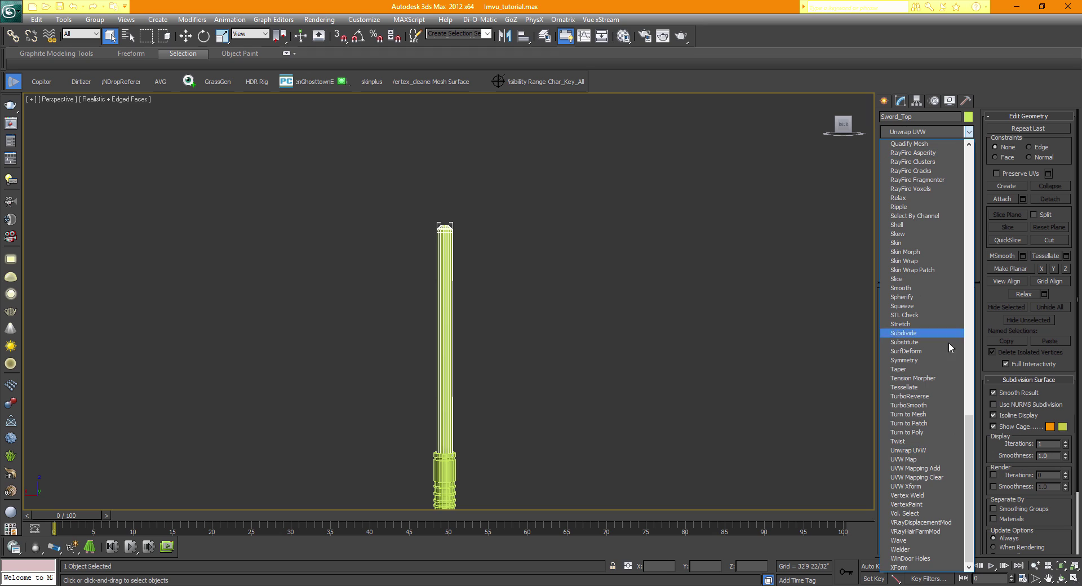
click(921, 450)
- Switch the Unwrap UVW modifier to Polygon level and clear the face selection on the blade
middle_drag(633, 332, 649, 335)
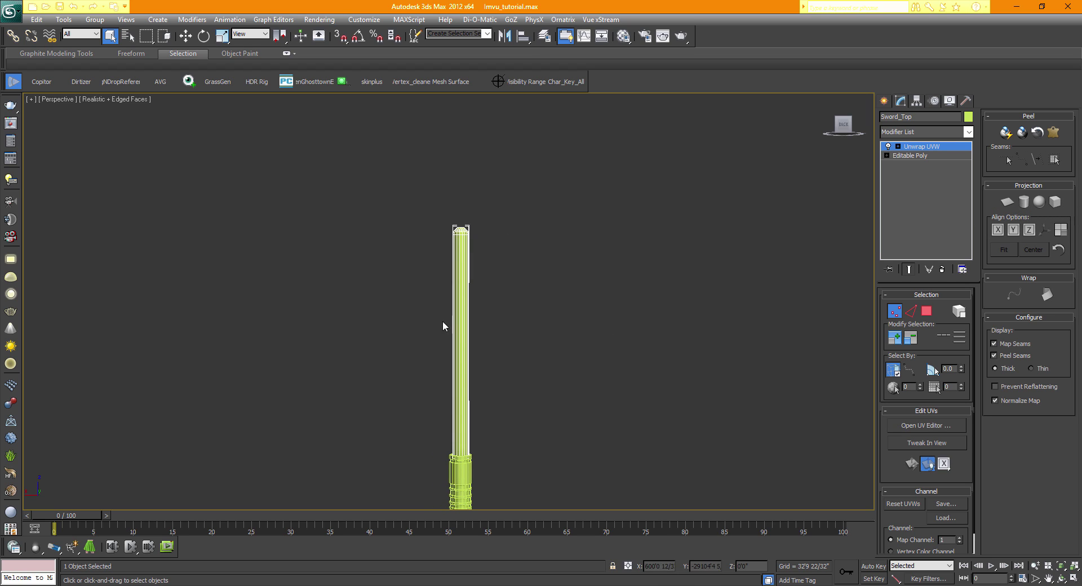
middle_drag(565, 337, 591, 338)
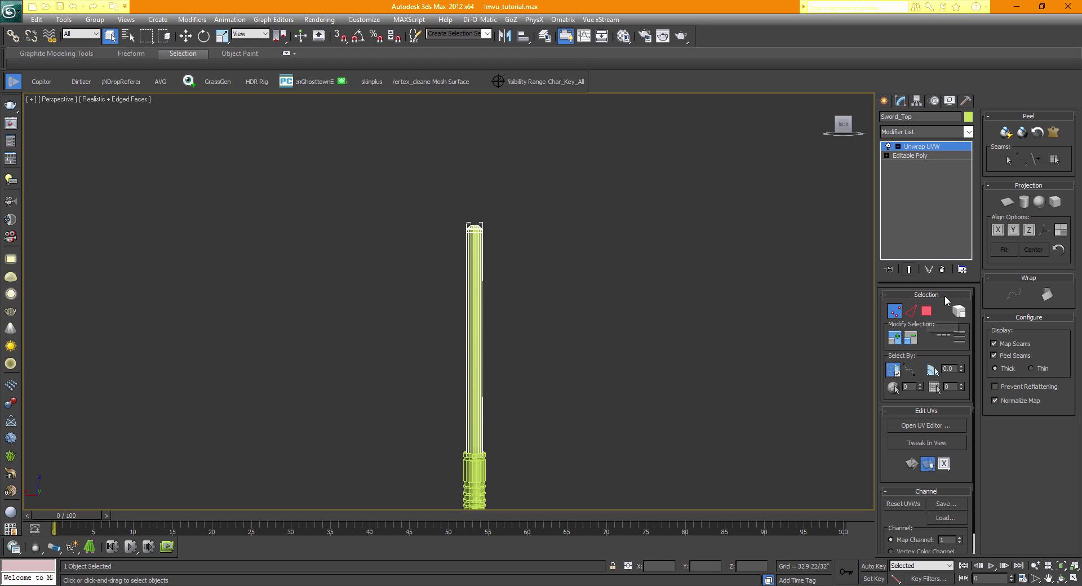
click(927, 312)
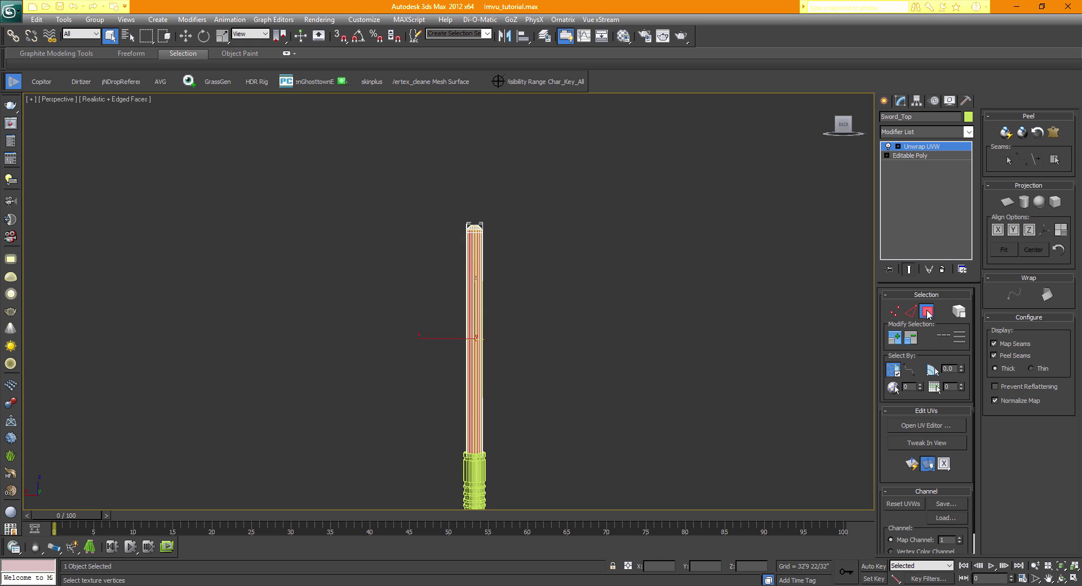
middle_drag(520, 368, 543, 374)
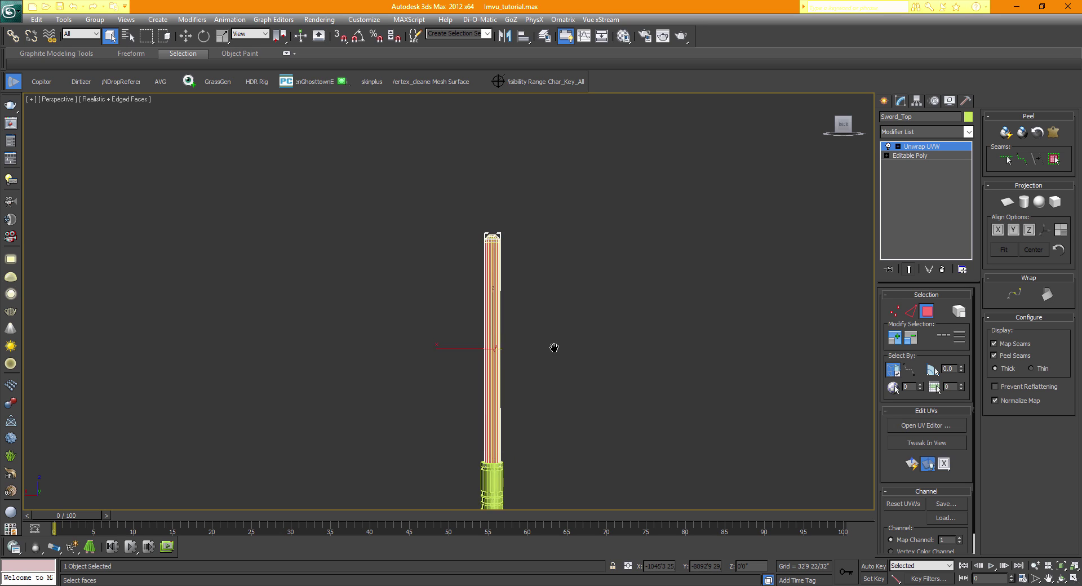
scroll(553, 347, up, 5)
scroll(582, 434, up, 2)
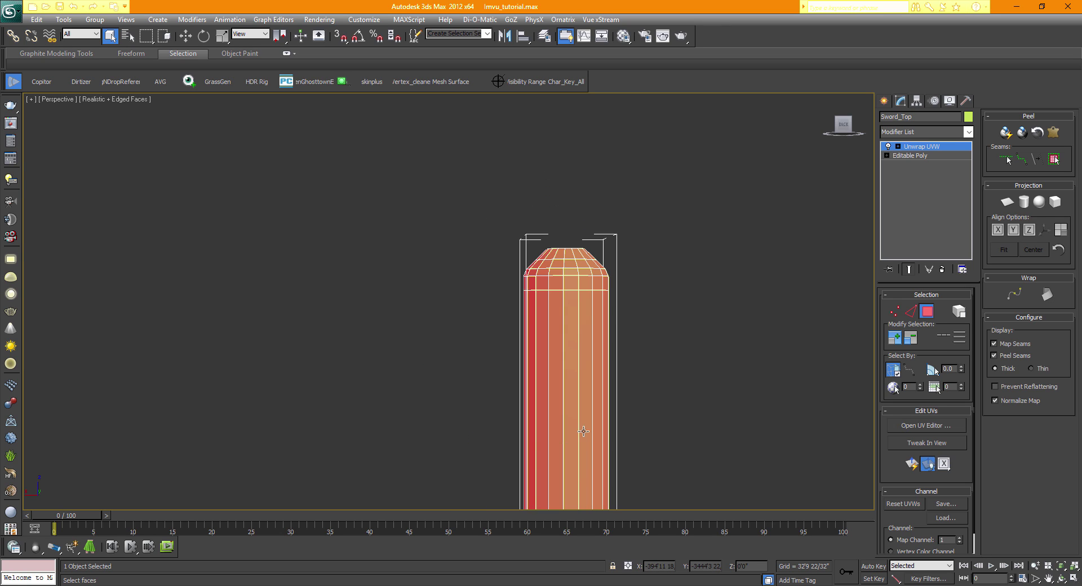
middle_drag(613, 416, 599, 407)
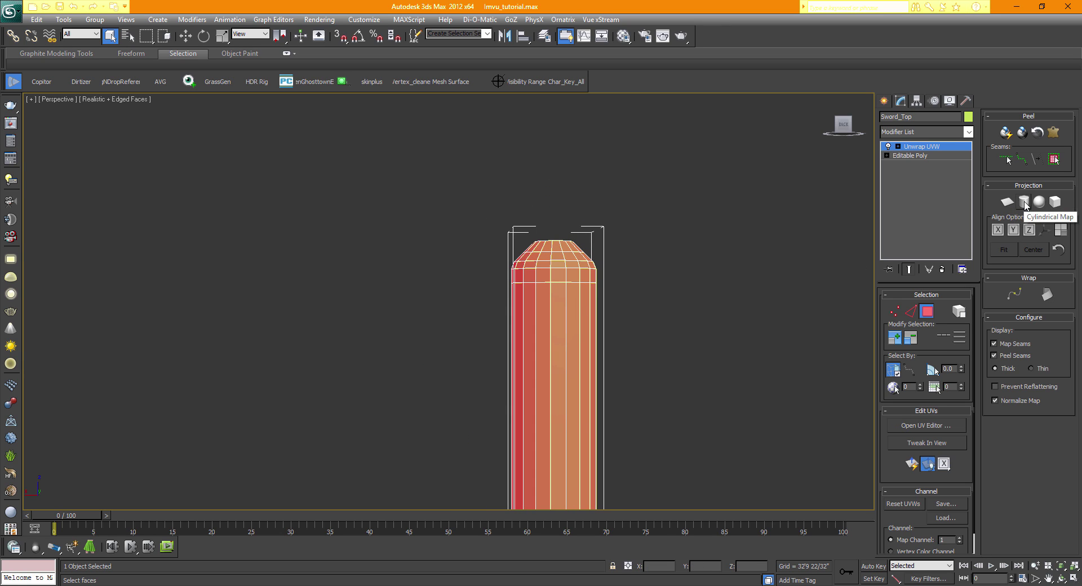
click(677, 318)
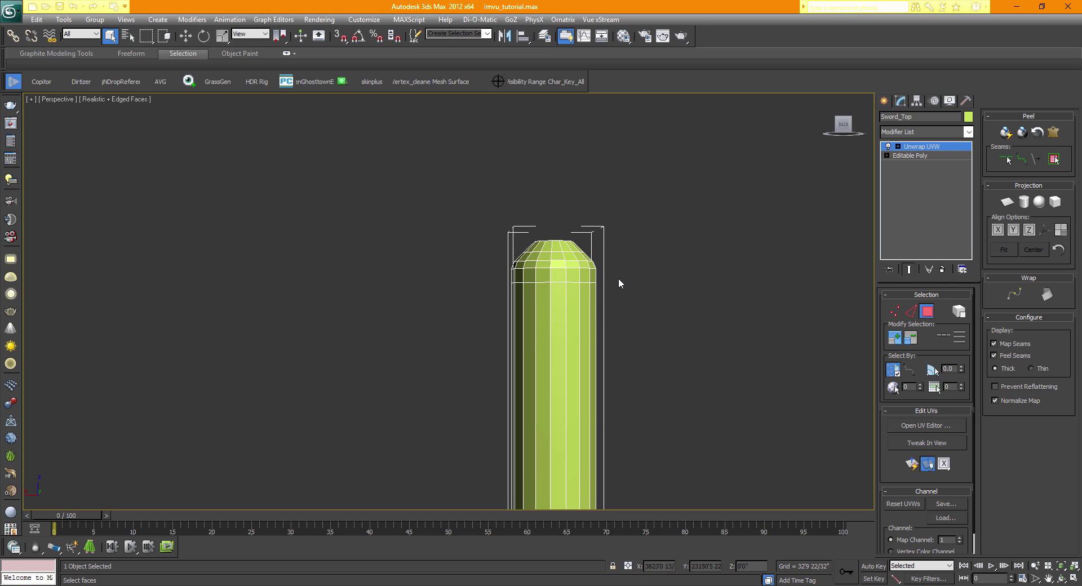
- Try selecting the blade's side faces below the rounded tip, check them along the blade, and clear the selection
drag(618, 278, 447, 278)
drag(451, 476, 450, 477)
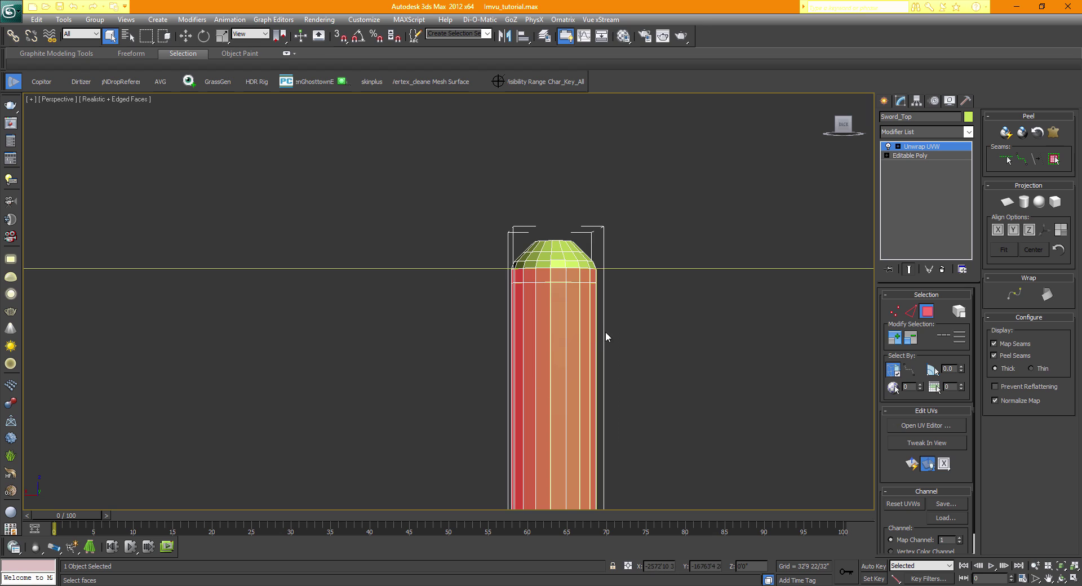
scroll(658, 386, up, 3)
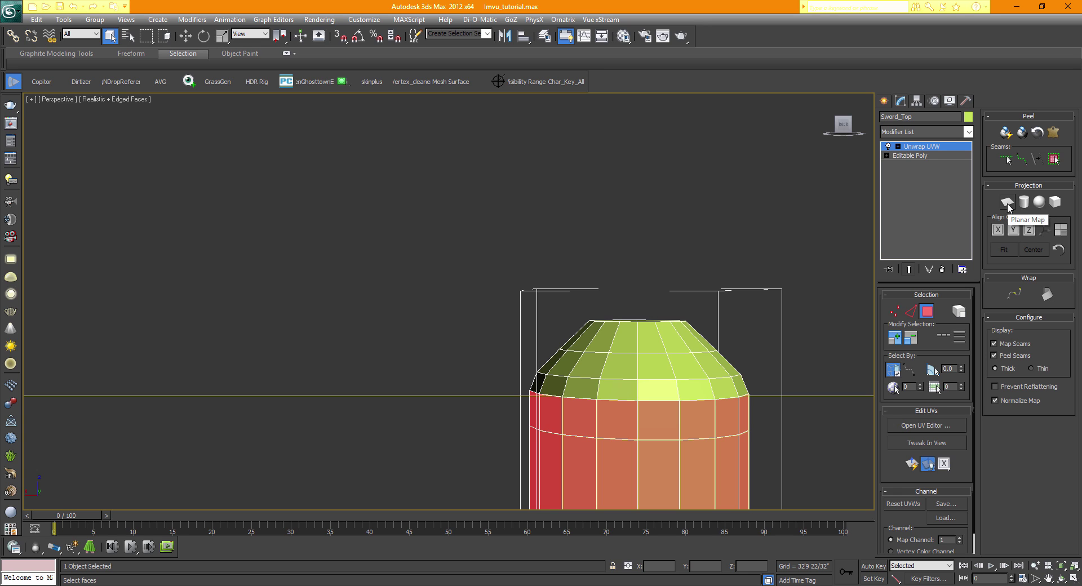
scroll(652, 473, down, 5)
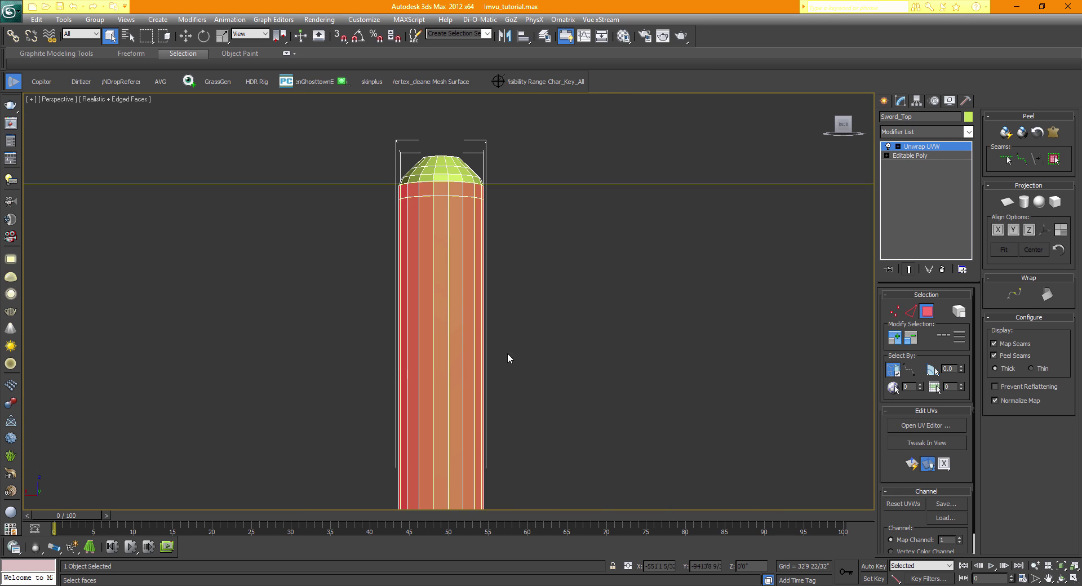
scroll(507, 358, down, 4)
scroll(531, 299, down, 3)
middle_drag(512, 330, 566, 249)
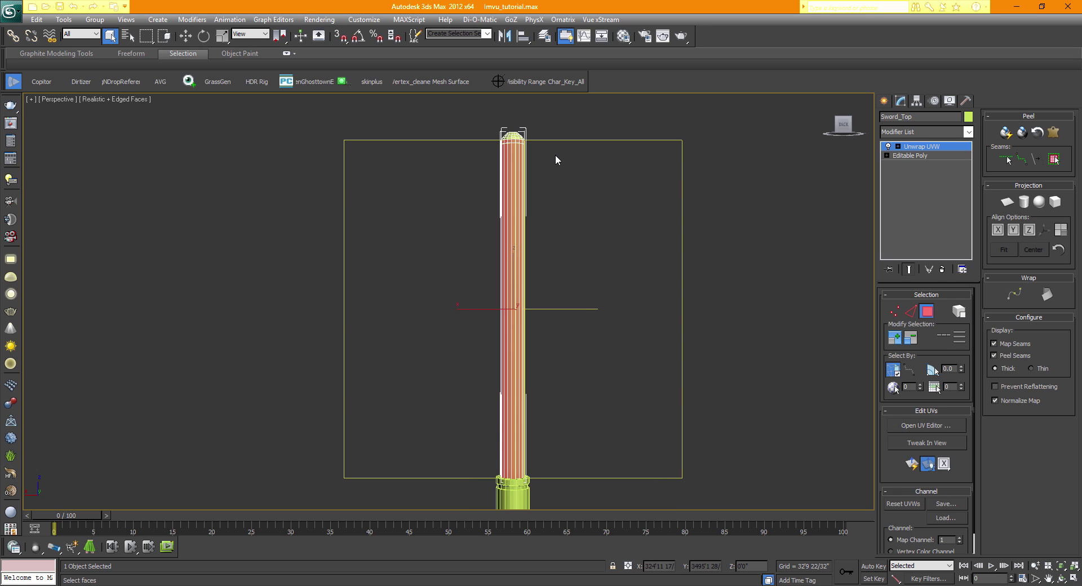
middle_drag(556, 161, 553, 176)
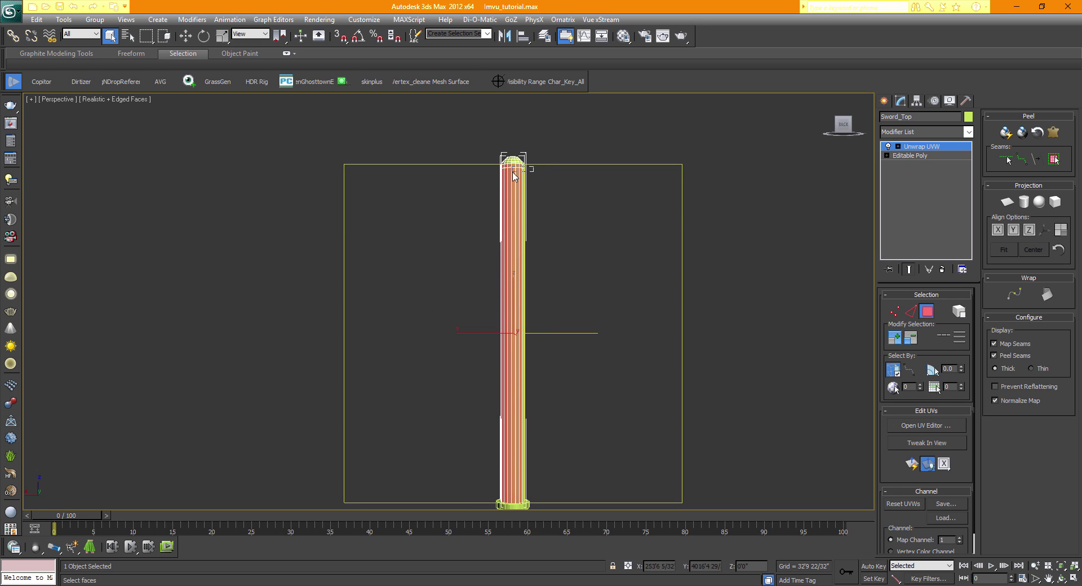
drag(514, 175, 432, 300)
drag(409, 474, 412, 489)
click(536, 303)
- Open the UV Editor for the blade and frame its rounded tip closely in the viewport
middle_drag(588, 274, 583, 314)
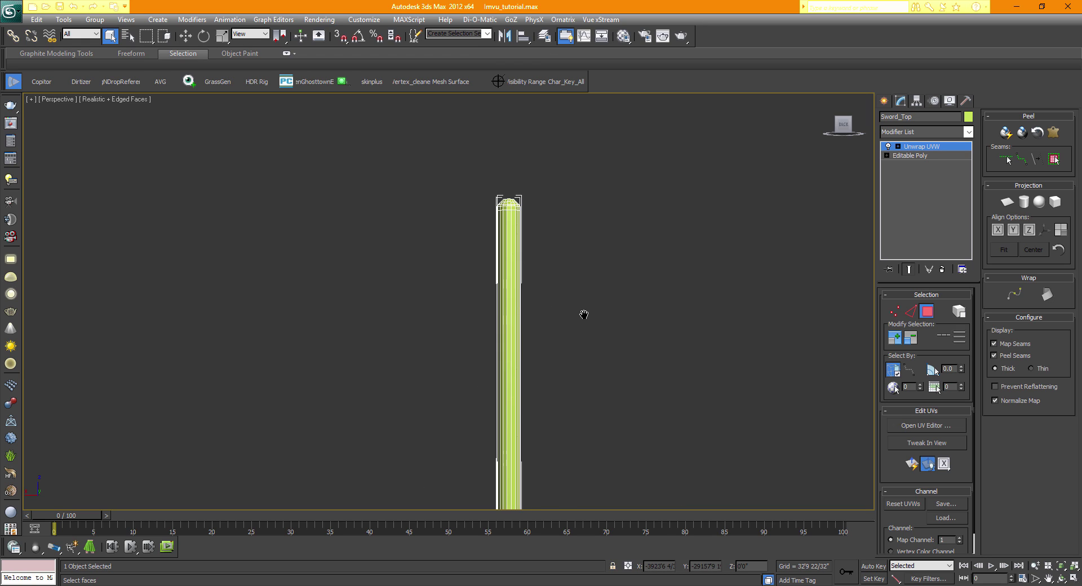
scroll(584, 314, up, 3)
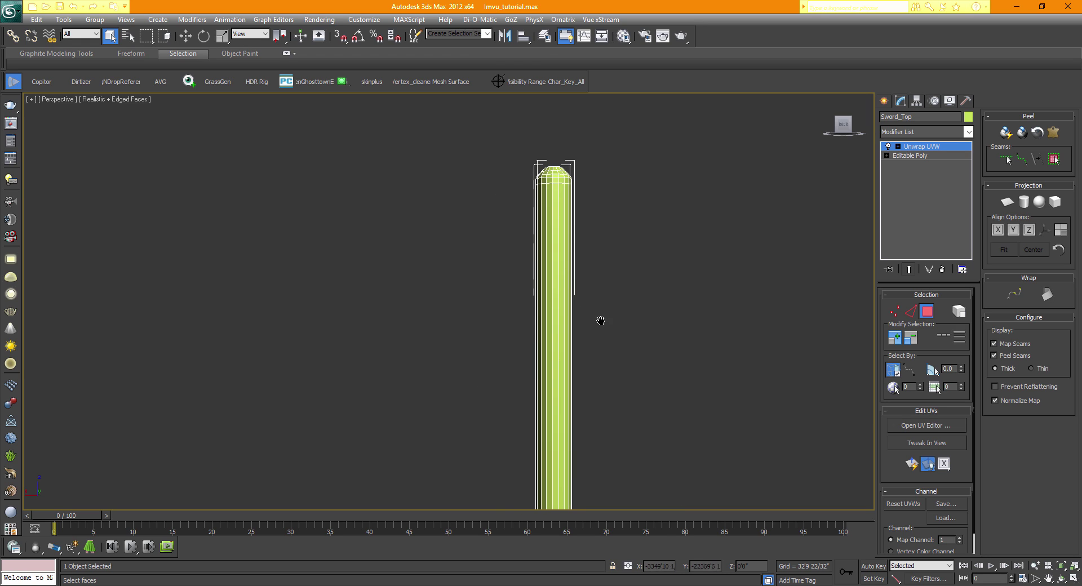
click(905, 424)
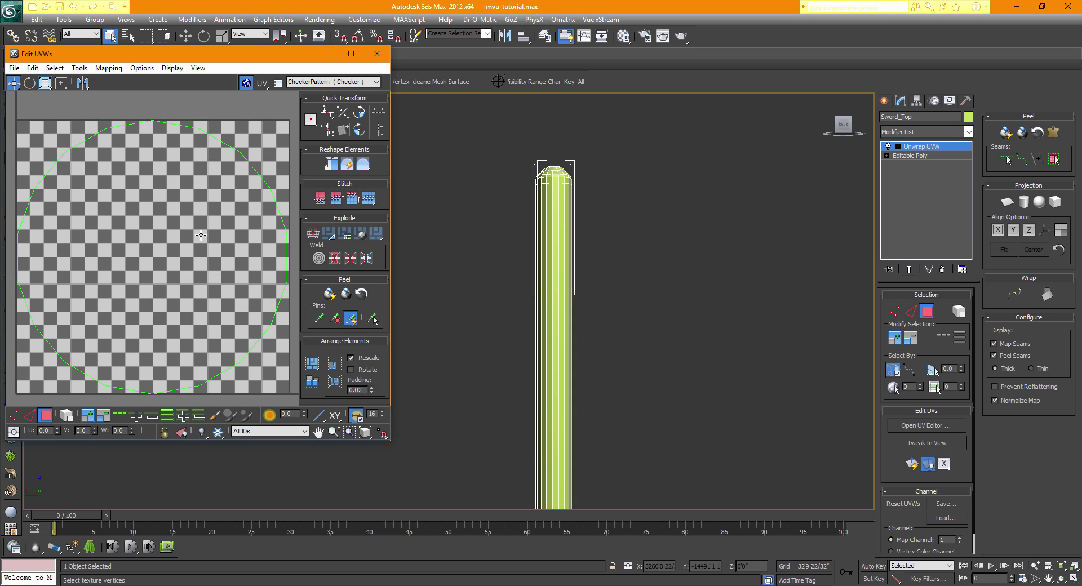
scroll(135, 214, down, 2)
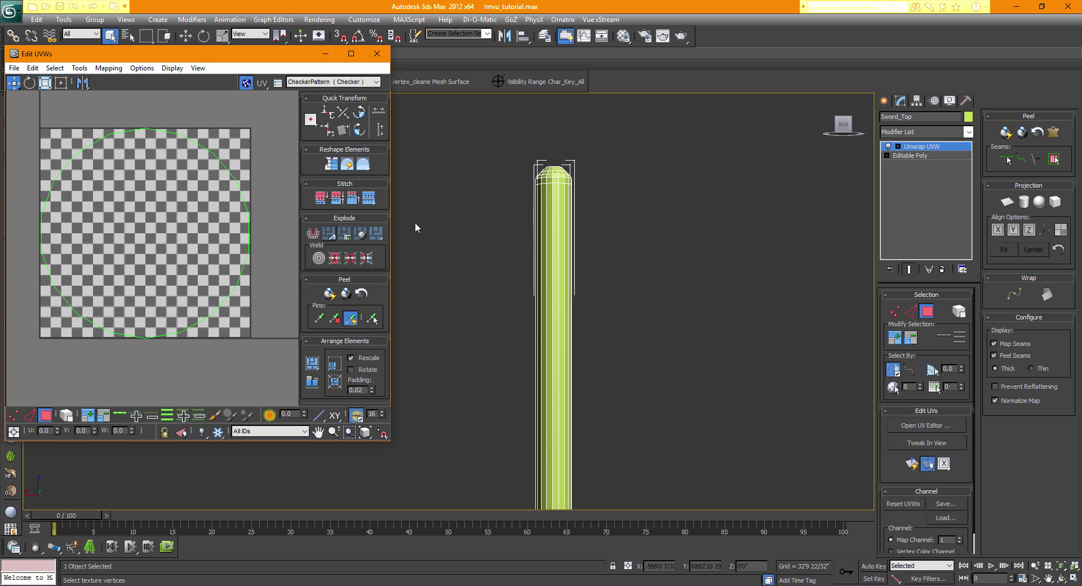
middle_drag(522, 234, 508, 343)
scroll(558, 290, up, 4)
middle_drag(669, 297, 609, 317)
scroll(576, 289, up, 3)
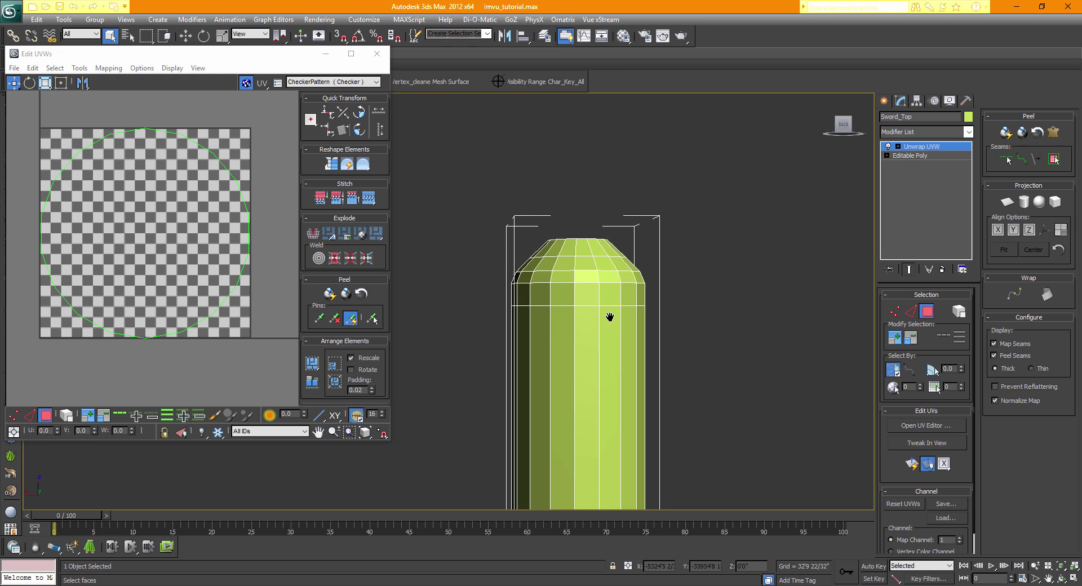
- Select two adjacent faces just below the blade's rounded tip and expand them into a full ring with Loop UV
click(585, 294)
ctrl+click(563, 294)
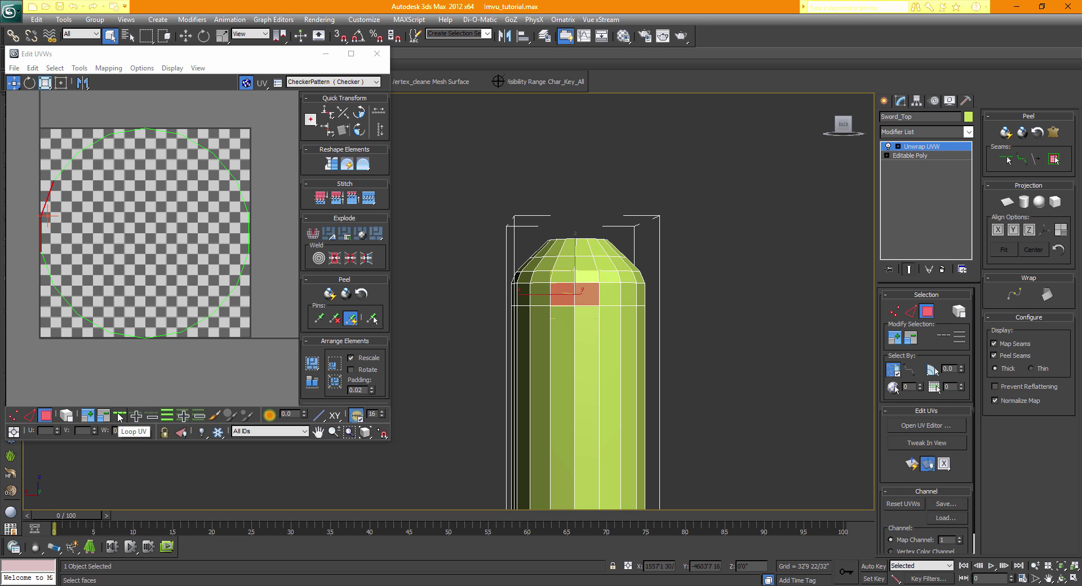
click(119, 416)
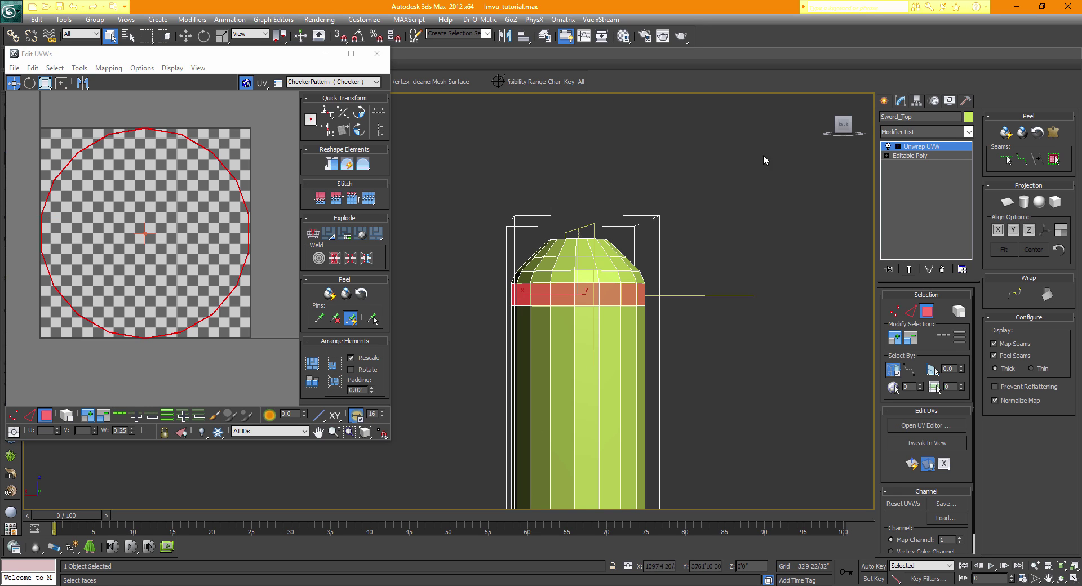
click(843, 124)
drag(844, 125, 891, 146)
middle_drag(538, 298, 594, 307)
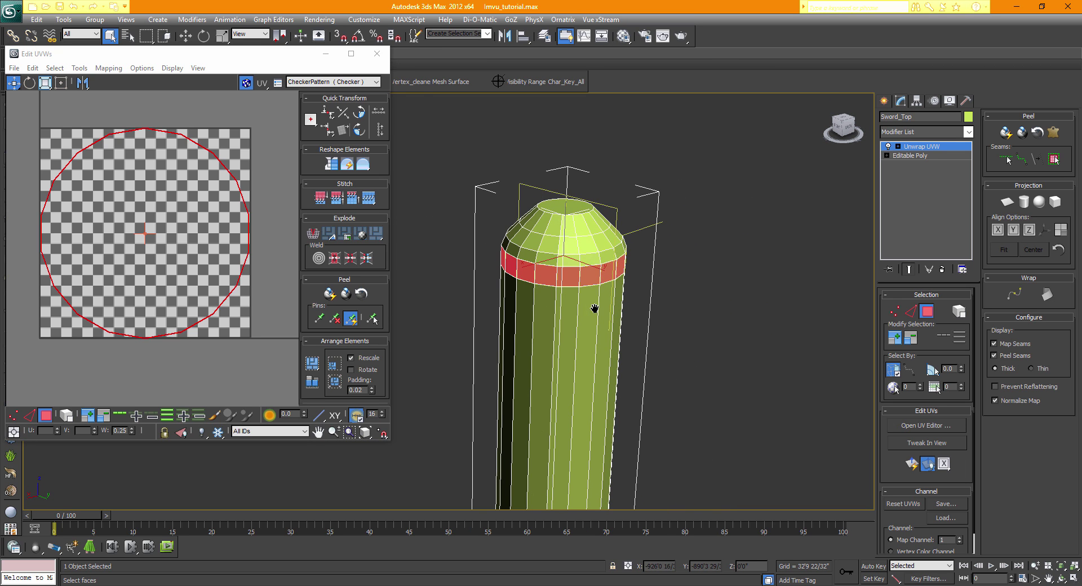
- Try to loop-select the blade's long side faces from two adjacent ones, and clear the selection
ctrl+click(565, 312)
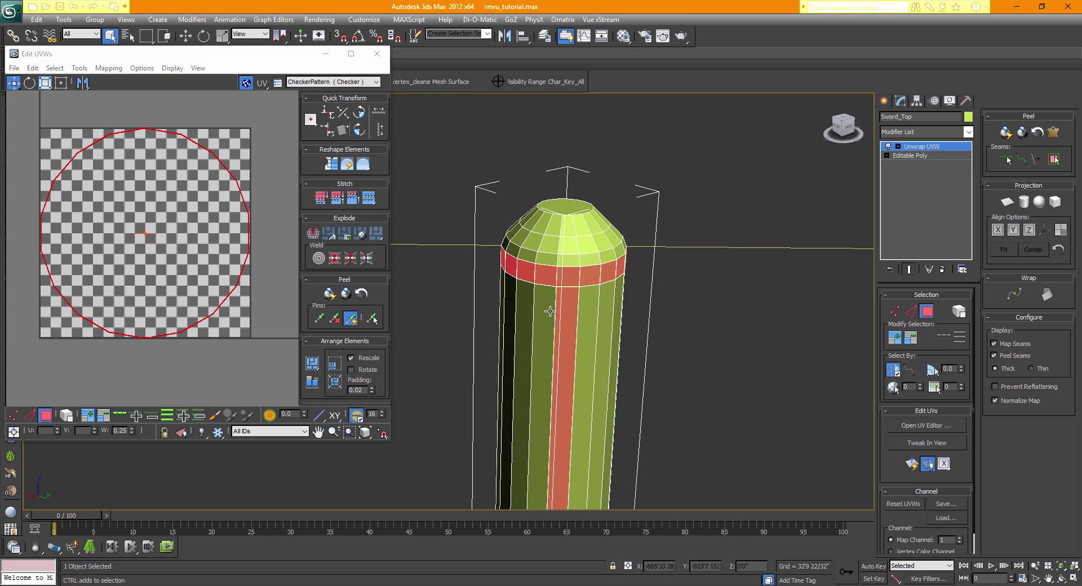
ctrl+click(550, 311)
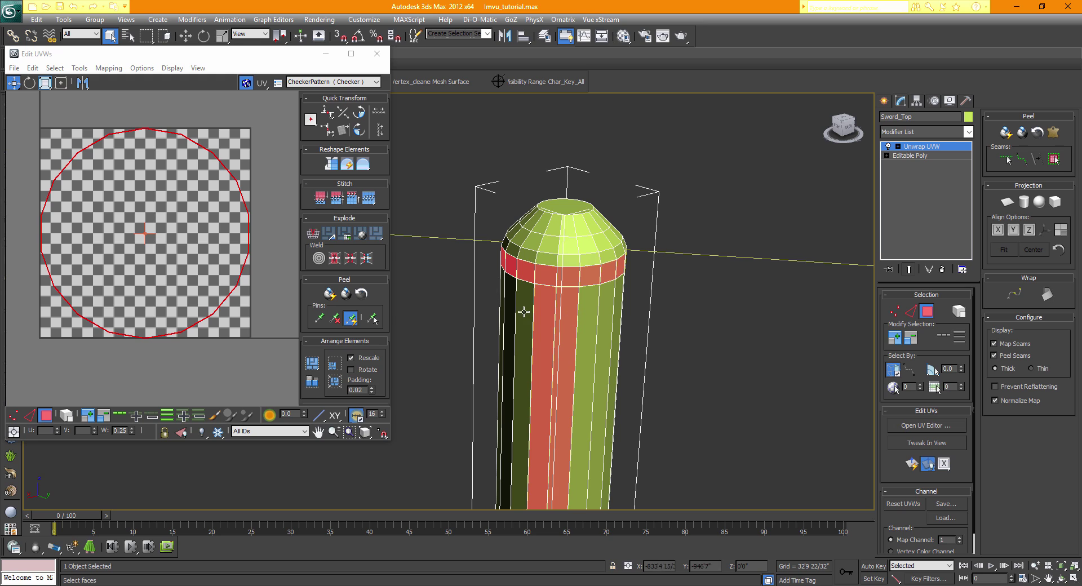
click(116, 420)
click(544, 396)
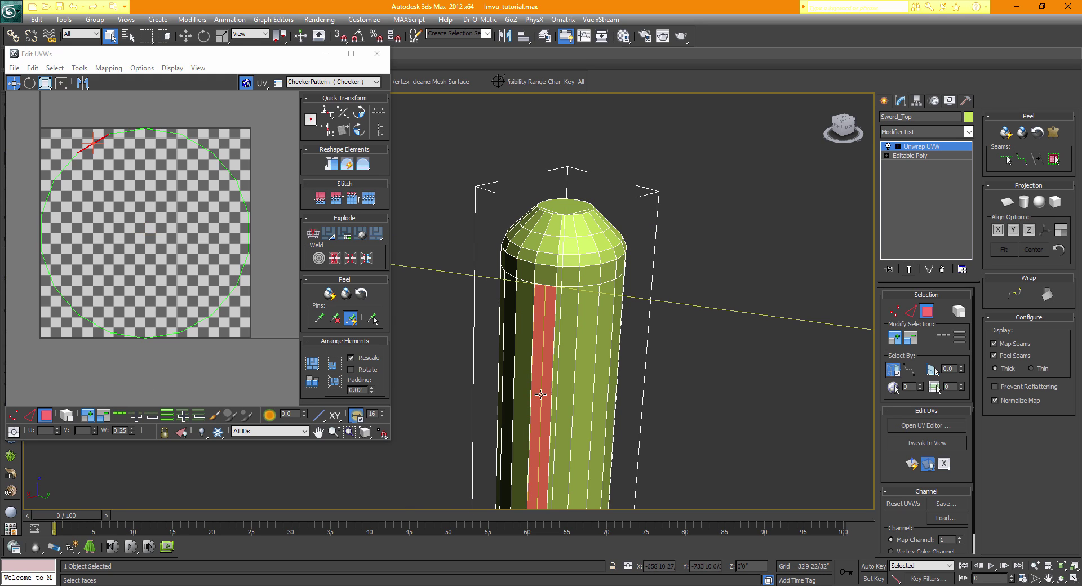
ctrl+click(562, 392)
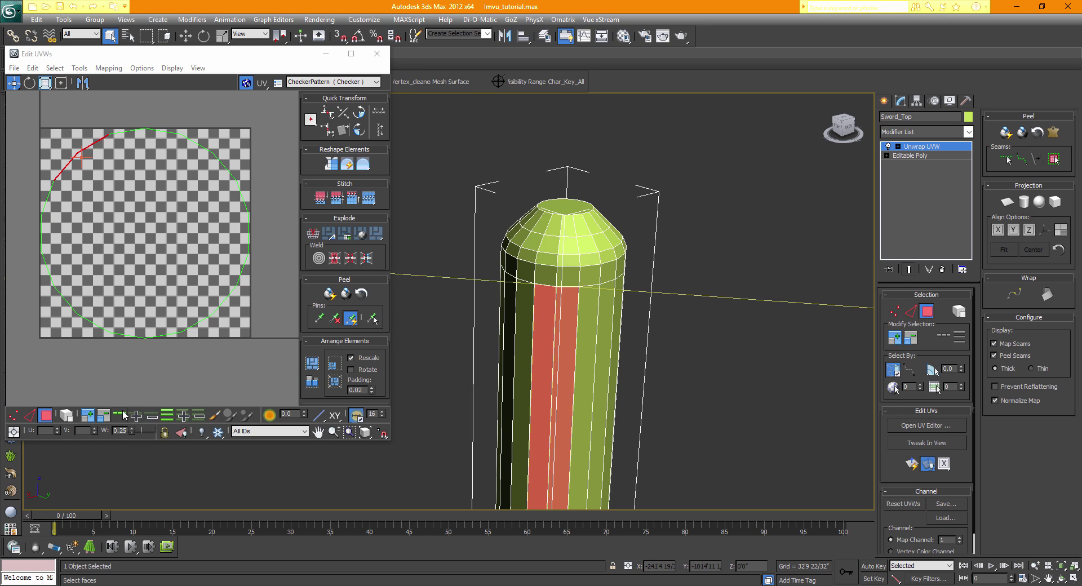
click(488, 426)
- Reselect the narrow ring of faces under the rounded tip by looping from two neighbouring faces
click(546, 276)
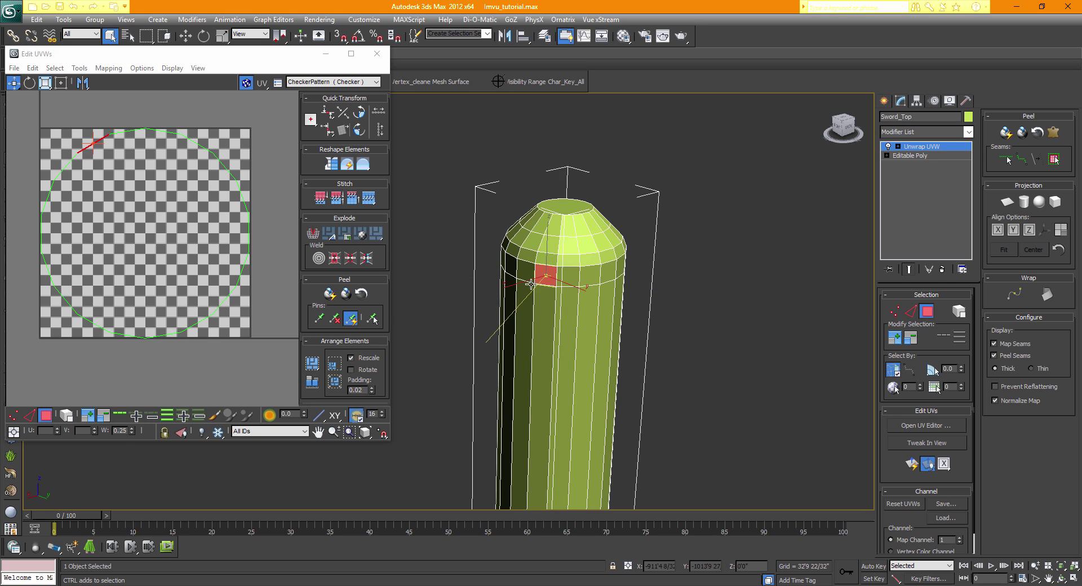
ctrl+click(528, 277)
click(123, 416)
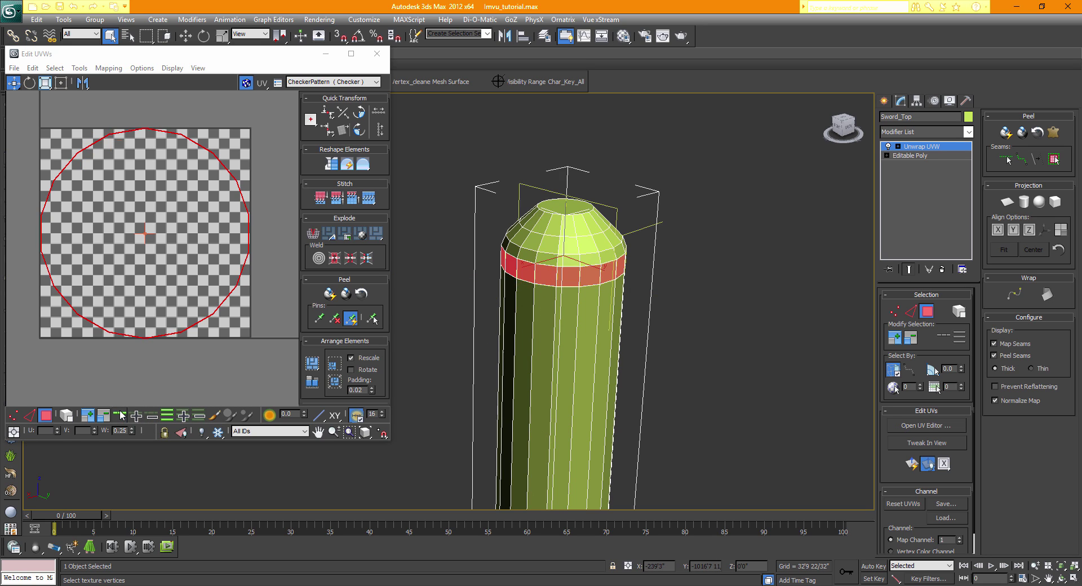
- Try adding three long side faces below the ring and extending them around the blade with Loop UV
ctrl+click(532, 384)
ctrl+click(523, 386)
ctrl+click(508, 379)
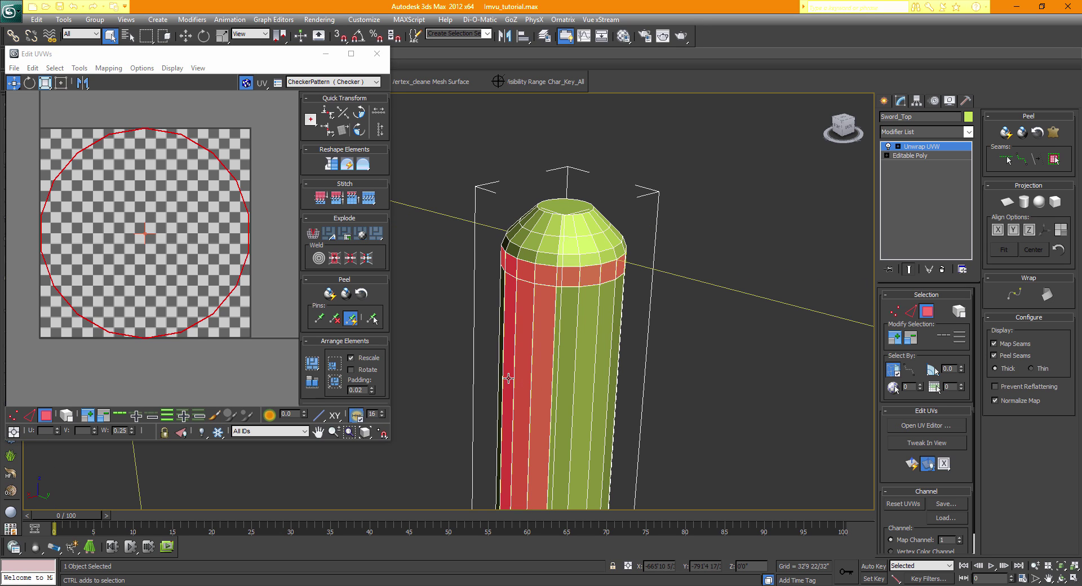
click(120, 416)
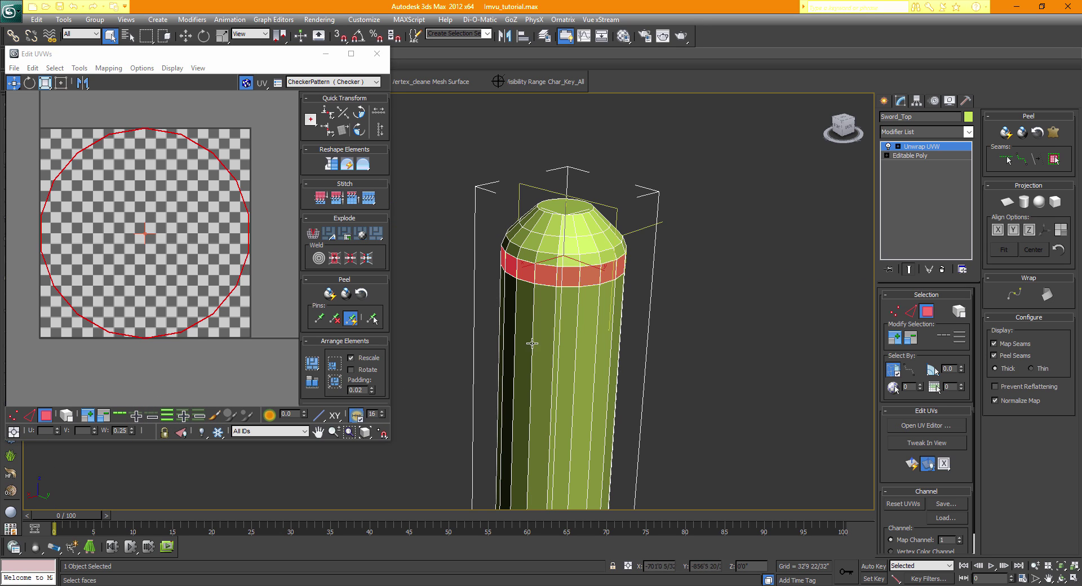
- Add the long side faces to the selection by region-selecting across the blade from two different side views
click(845, 135)
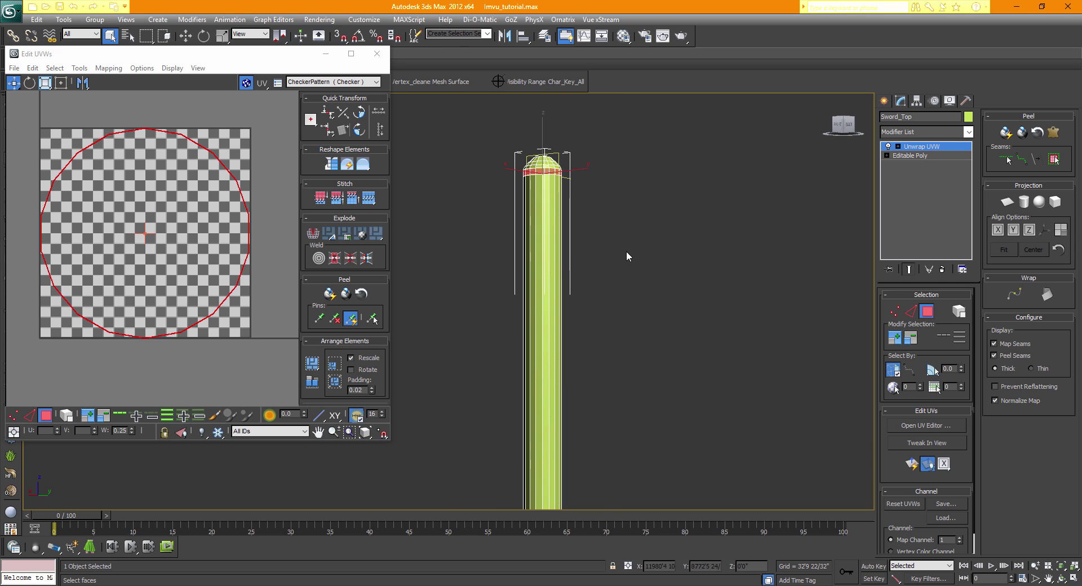
drag(648, 228, 449, 332)
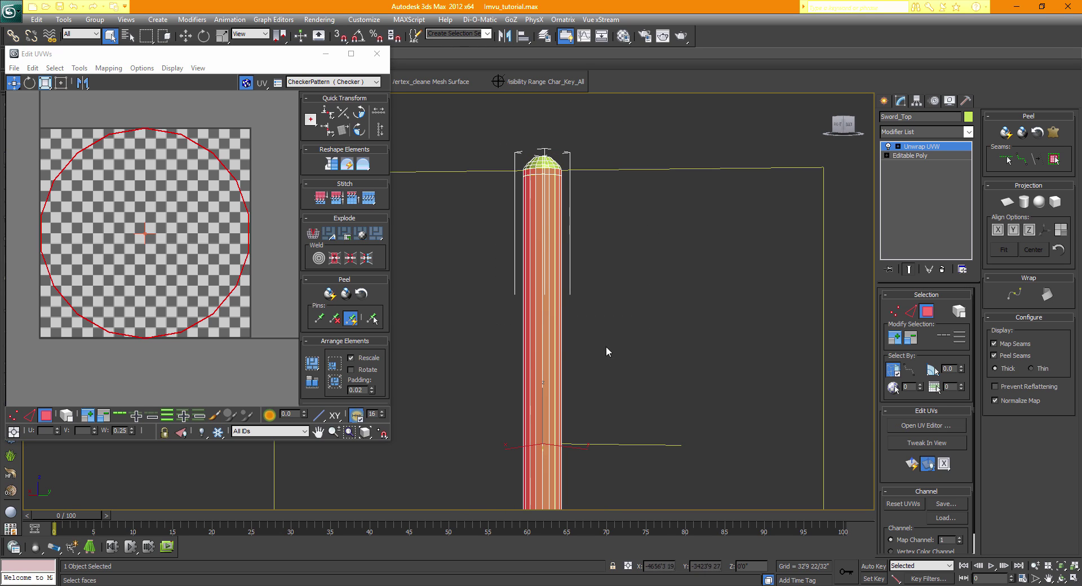
drag(844, 129, 840, 136)
click(841, 130)
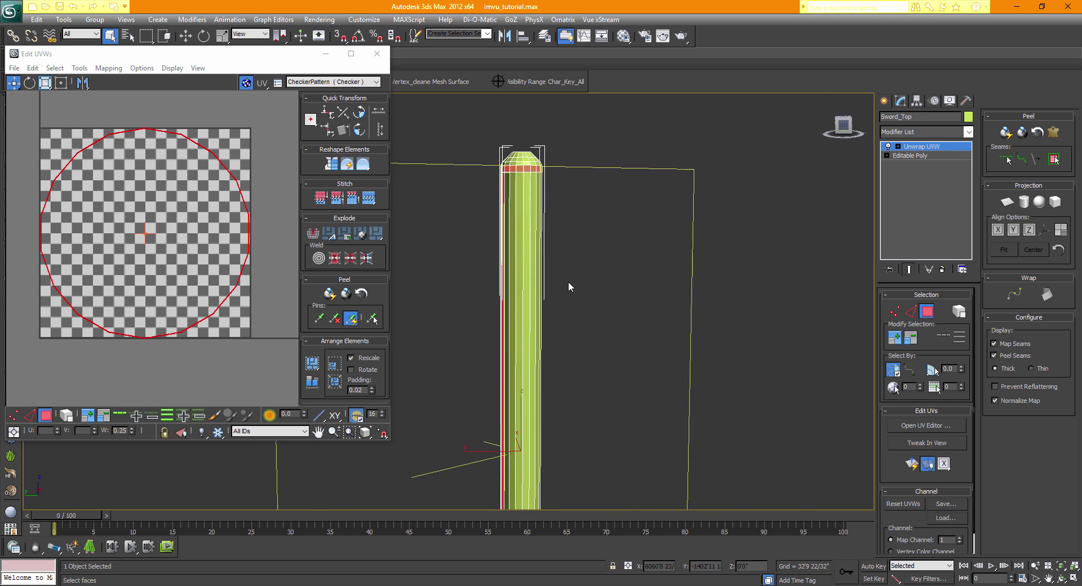
middle_drag(572, 251, 587, 220)
ctrl+drag(619, 229, 444, 333)
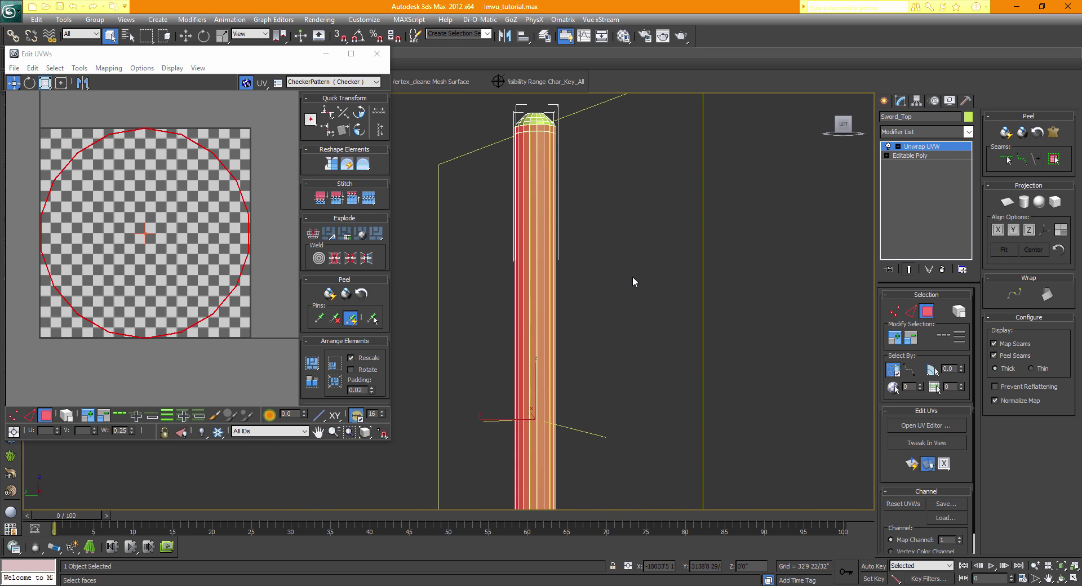
- Add the remaining long side faces by region-selecting across the blade in the front view
scroll(632, 275, down, 2)
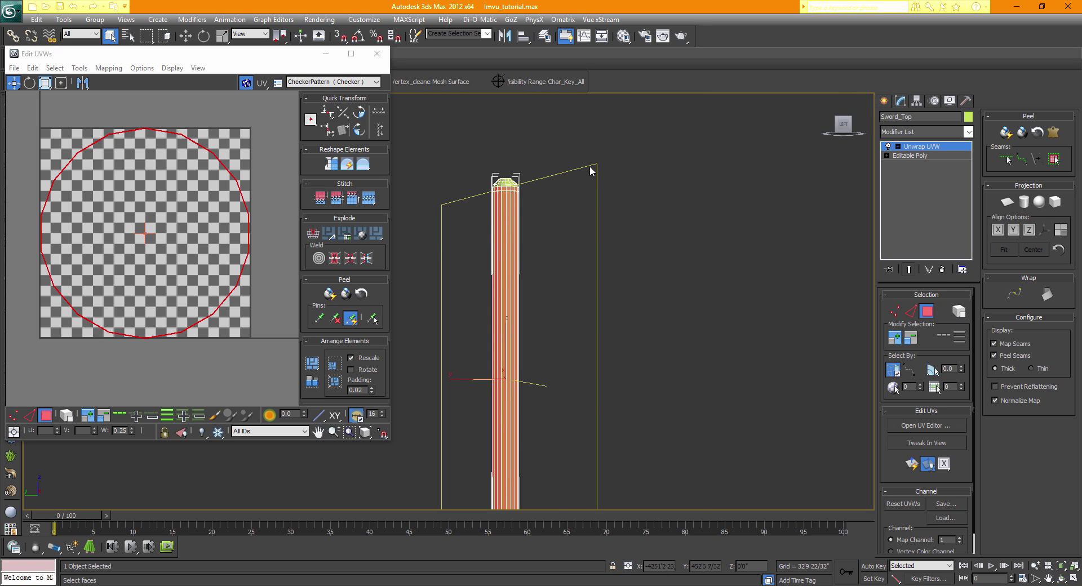
scroll(442, 309, down, 2)
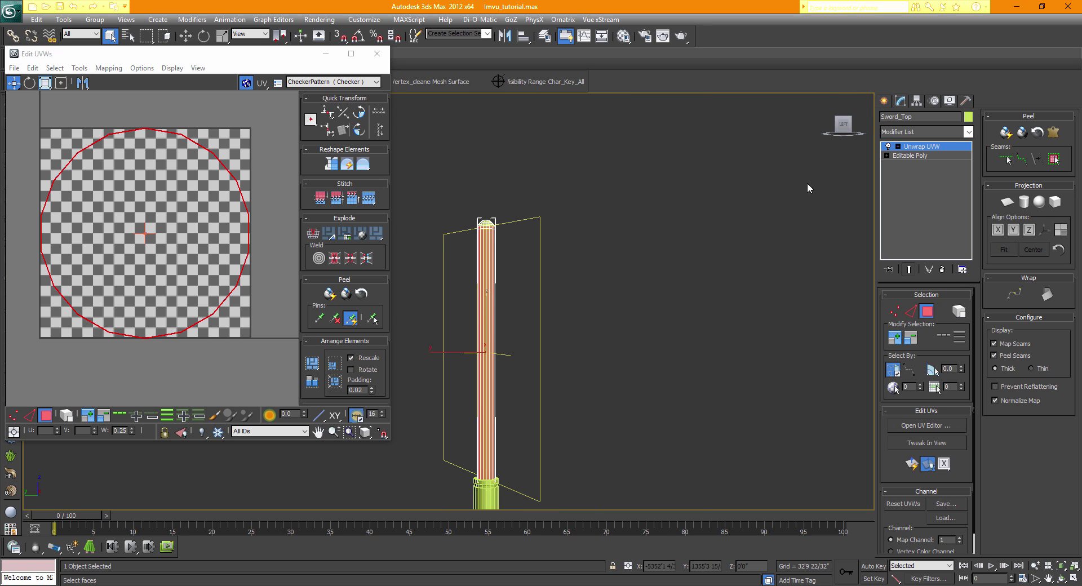
drag(843, 122, 818, 126)
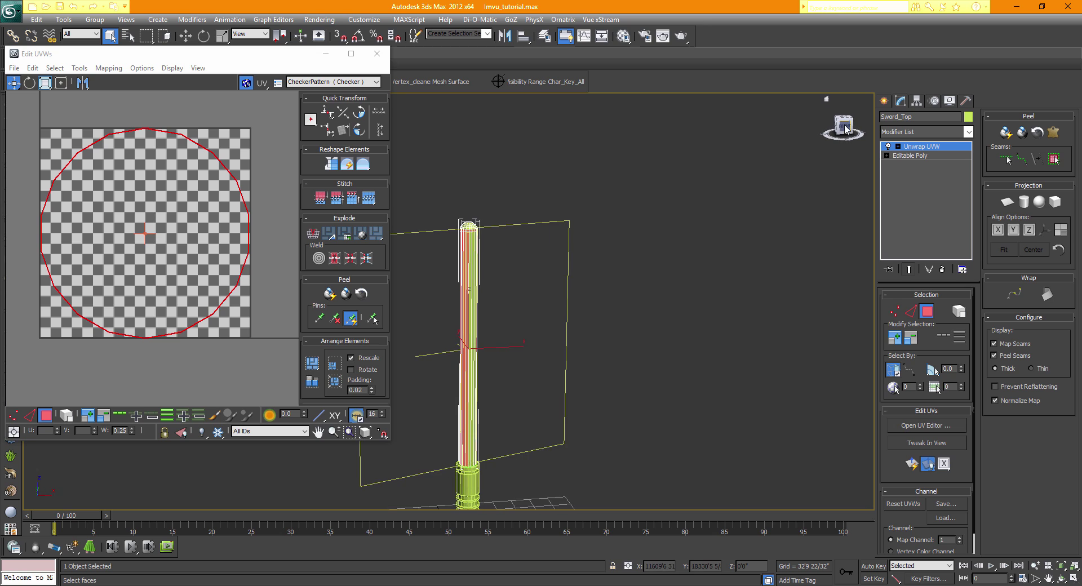
click(844, 126)
middle_drag(607, 316, 681, 291)
ctrl+drag(624, 267, 520, 343)
scroll(678, 287, up, 2)
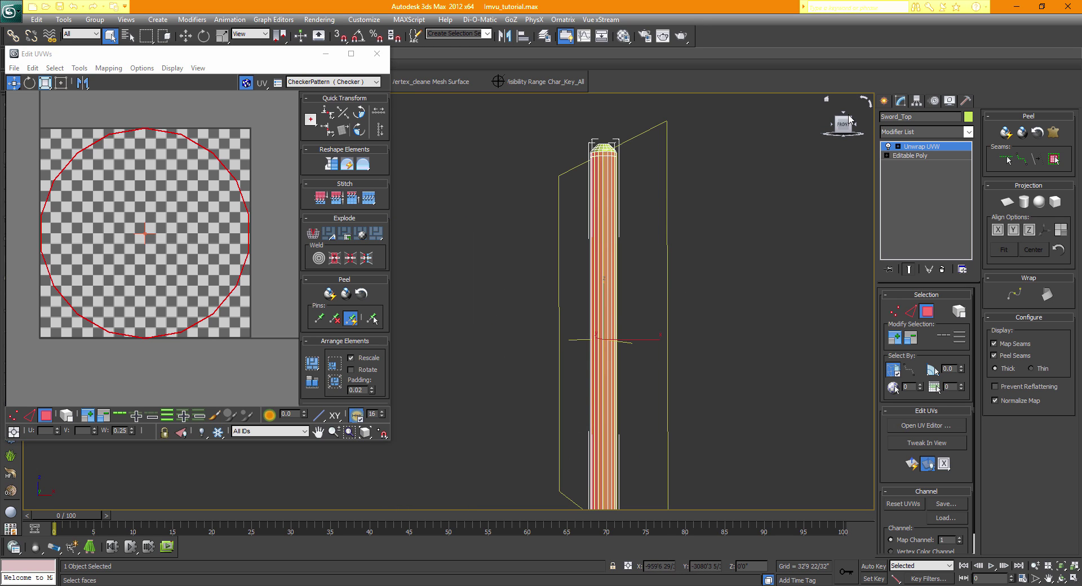
- Examine the blade from several angles to check that every side face below the rounded tip is selected
drag(843, 124, 820, 129)
scroll(687, 231, up, 3)
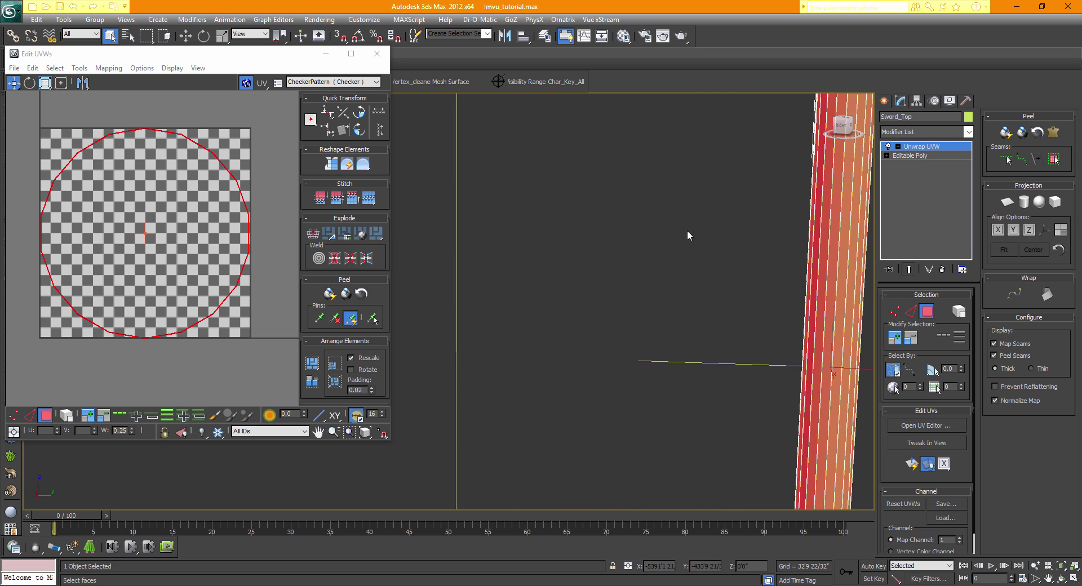
middle_drag(657, 261, 542, 441)
middle_drag(647, 224, 603, 211)
scroll(638, 319, down, 2)
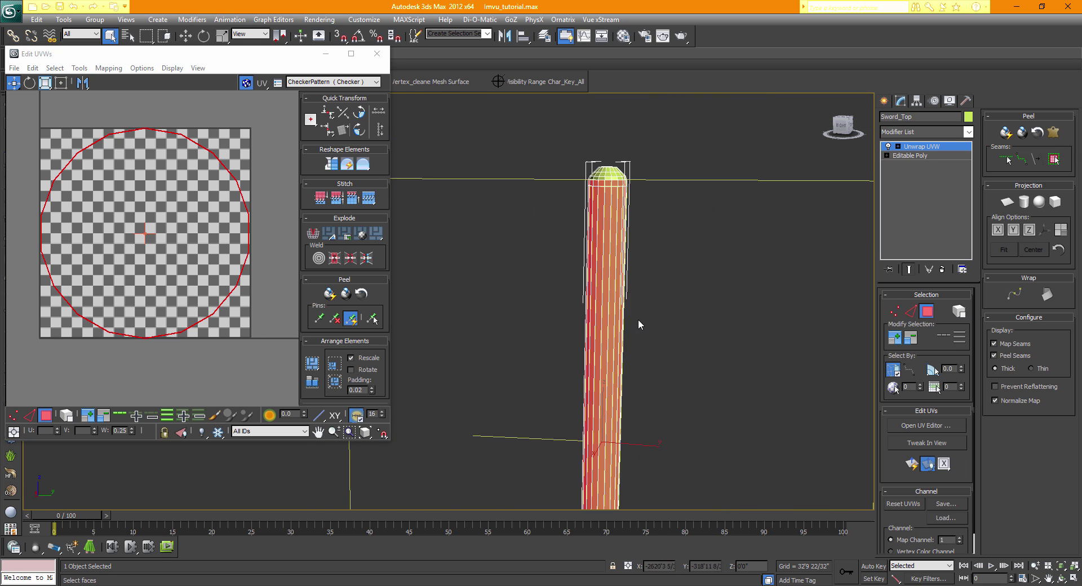
middle_drag(639, 319, 655, 243)
scroll(673, 260, down, 2)
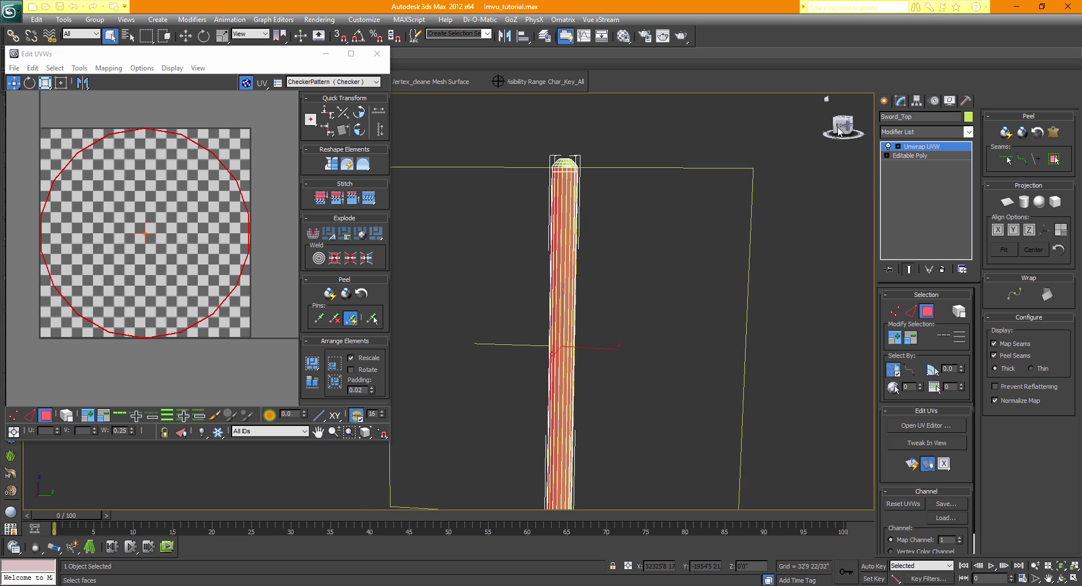
click(842, 125)
middle_drag(672, 298, 710, 245)
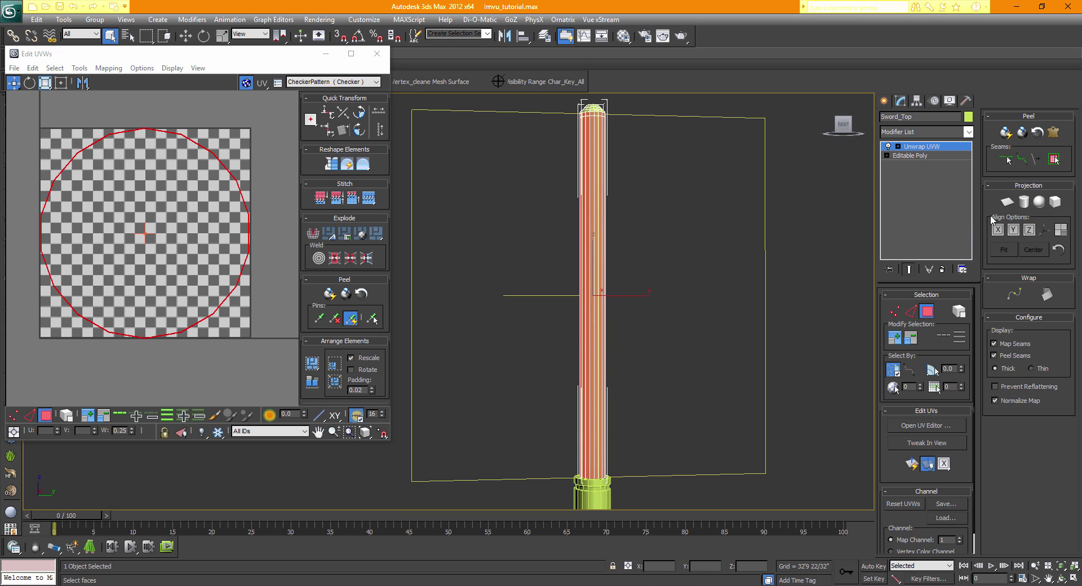
- Apply a cylindrical projection to the selected side faces of the blade and leave the projection mode
click(1025, 203)
click(123, 288)
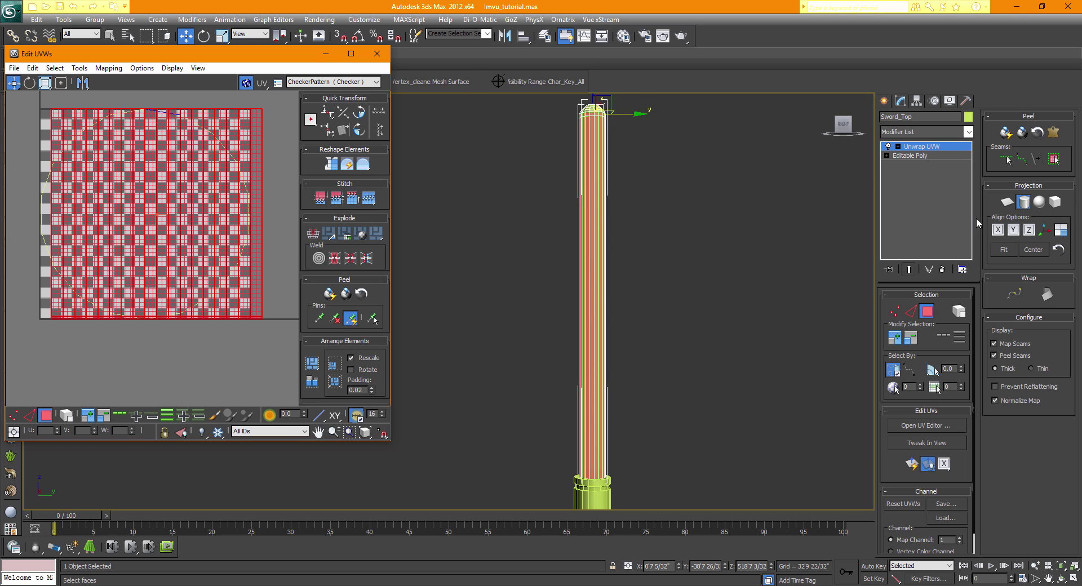
click(1024, 202)
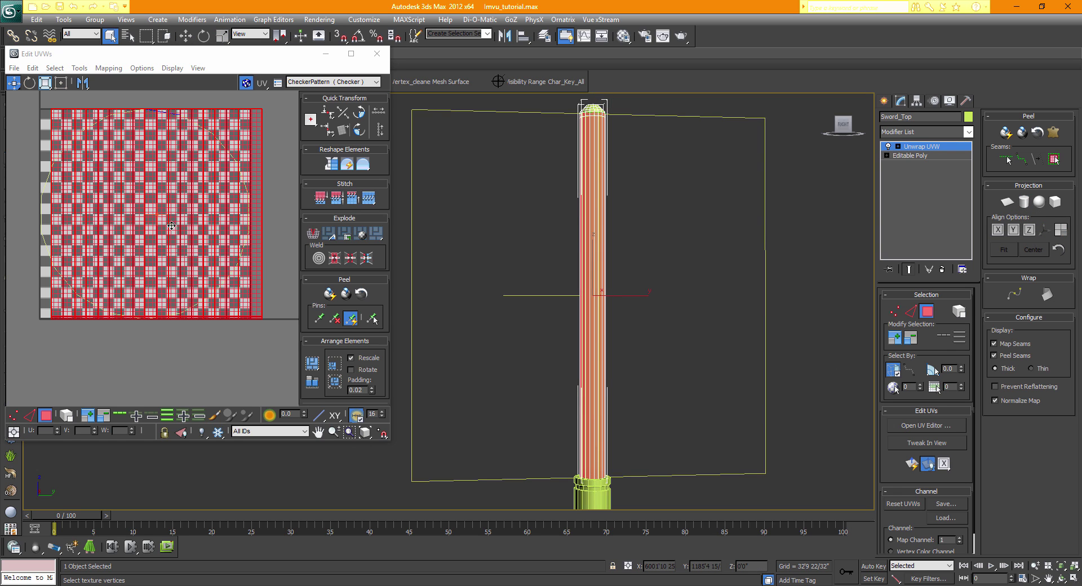
- Move the unwrapped side shell straight down below the checker tile in the UV editor and deselect it
drag(154, 176, 141, 306)
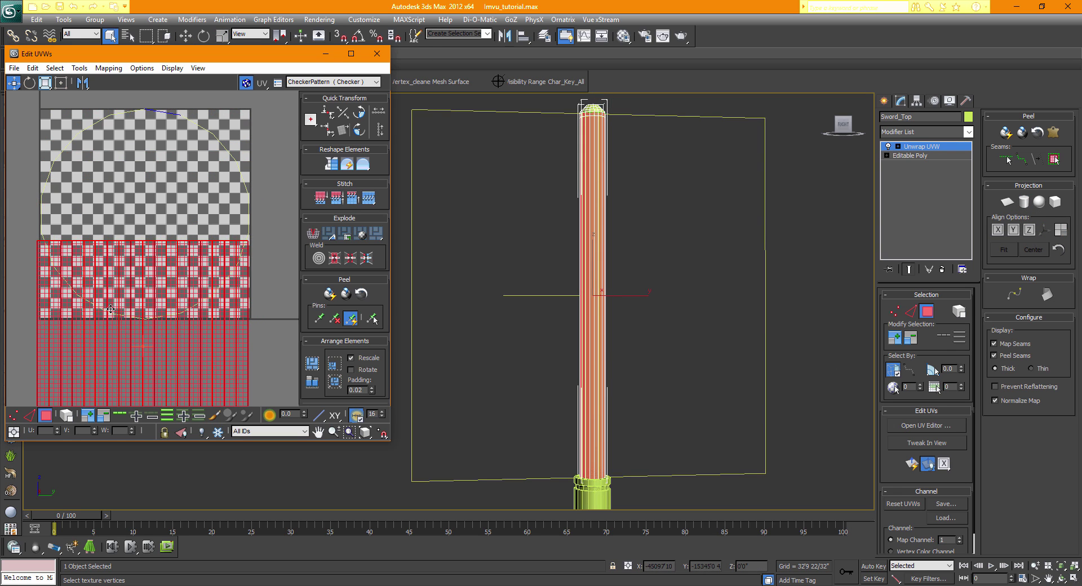
middle_drag(140, 307, 157, 182)
drag(126, 214, 129, 305)
click(648, 197)
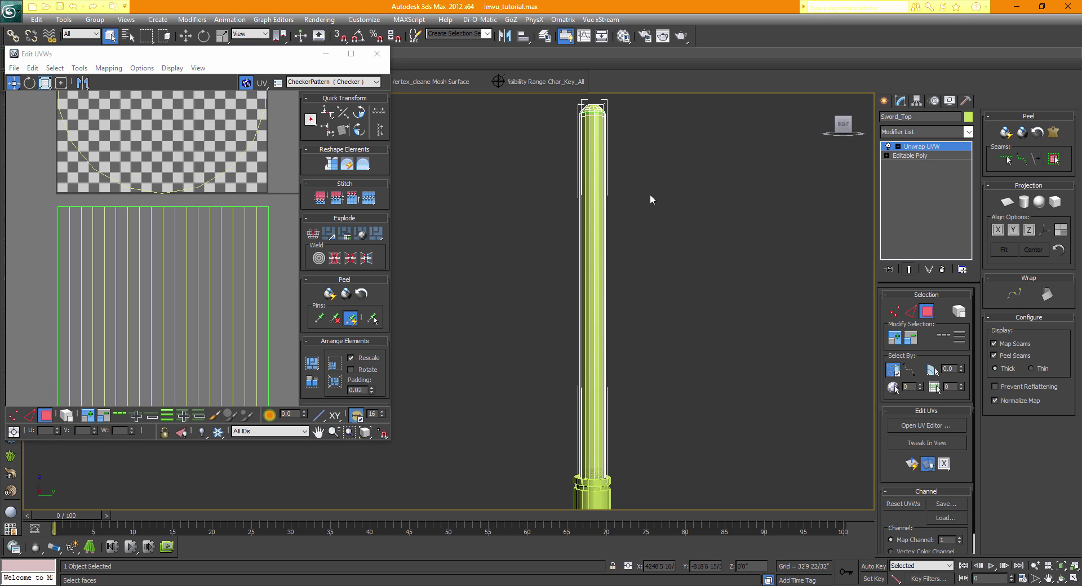
- Check how the side shell's strips correspond to the blade's faces, selecting the outermost strips to examine the seam edges
drag(647, 194, 499, 258)
click(280, 289)
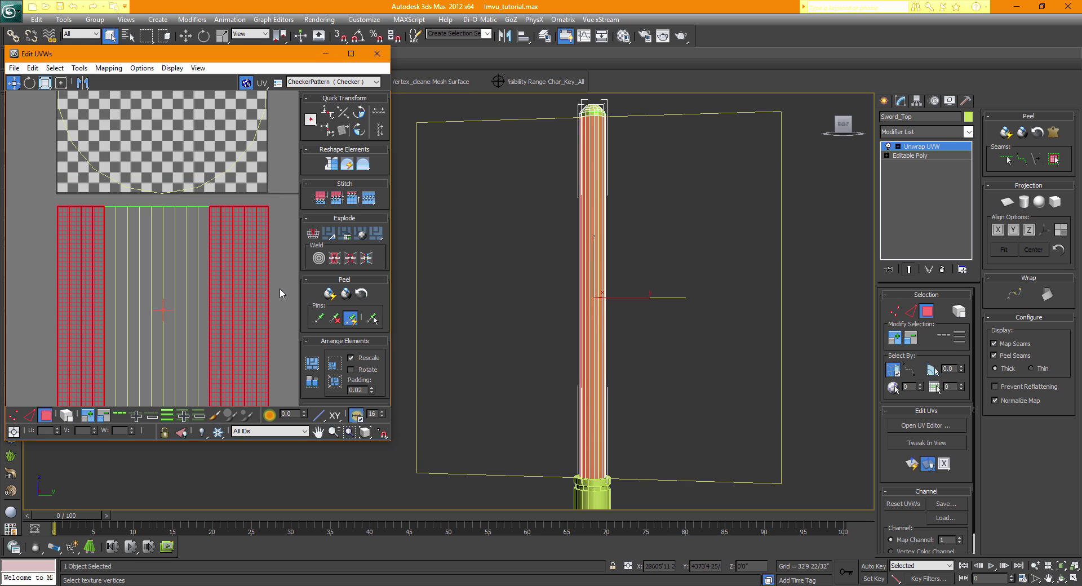
click(261, 290)
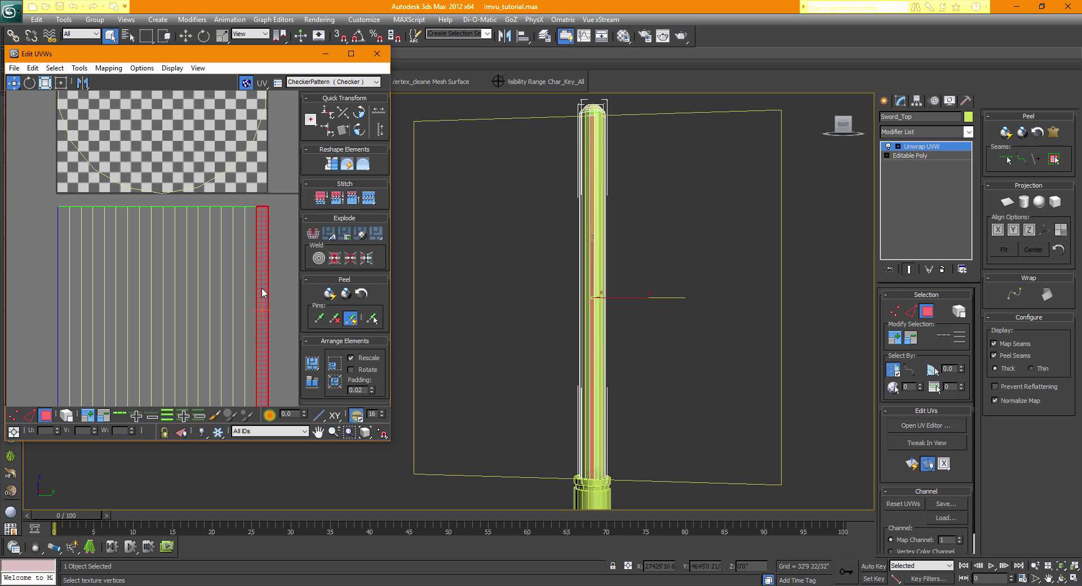
click(61, 284)
click(32, 252)
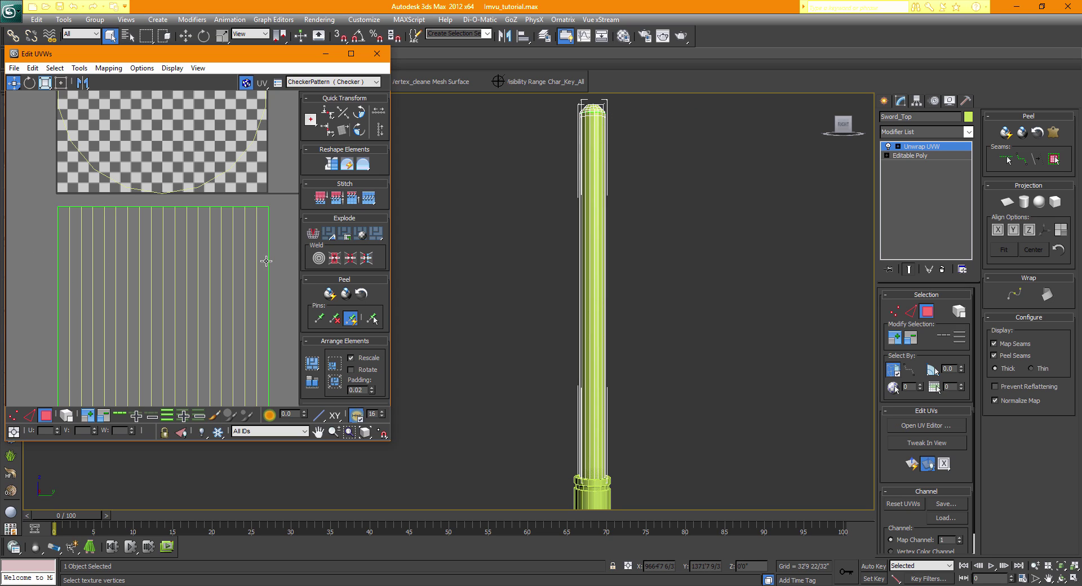
click(262, 260)
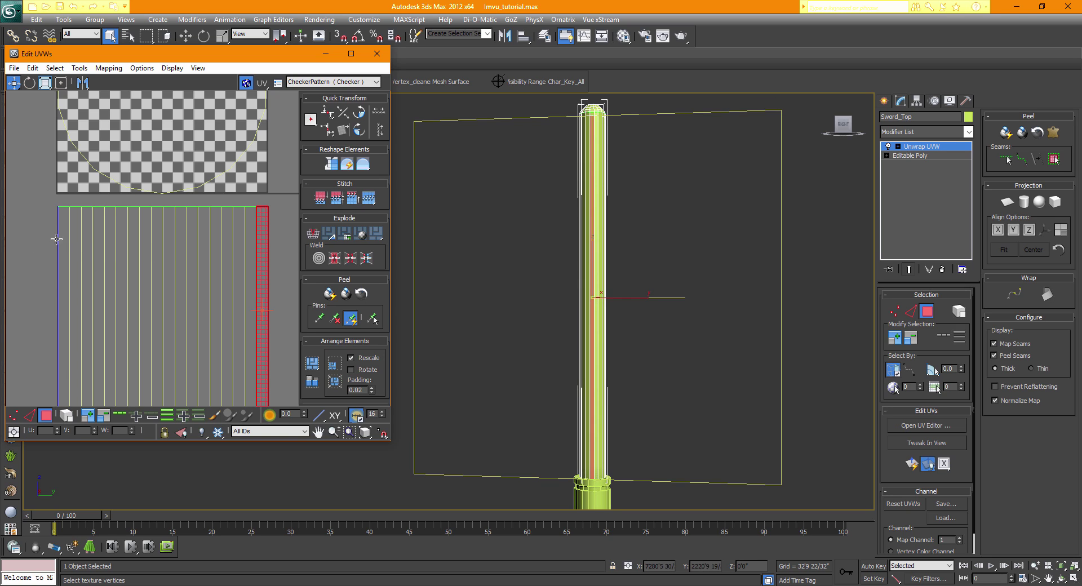
middle_drag(8, 296, 27, 260)
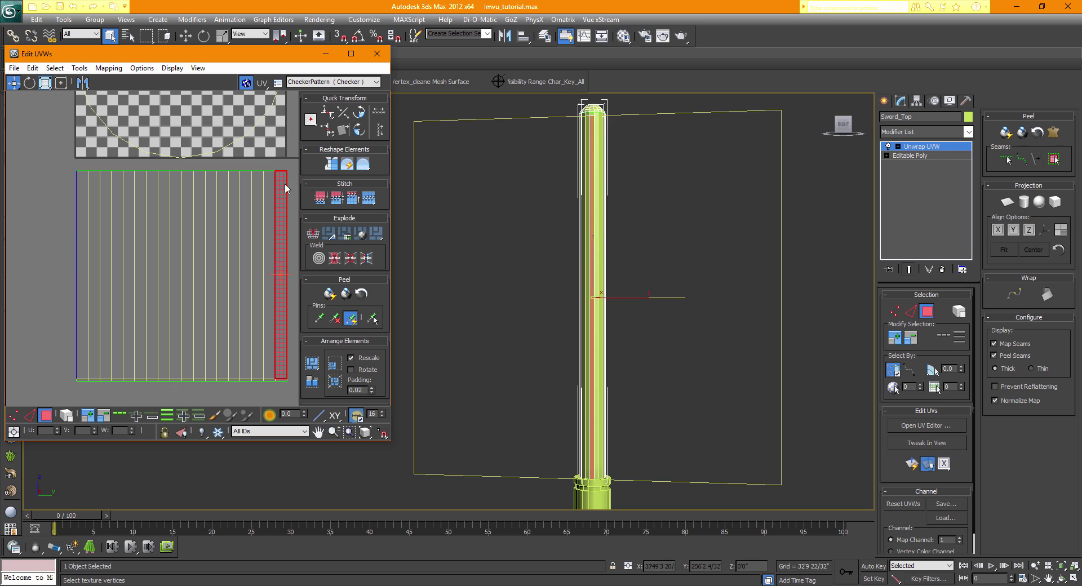
click(26, 242)
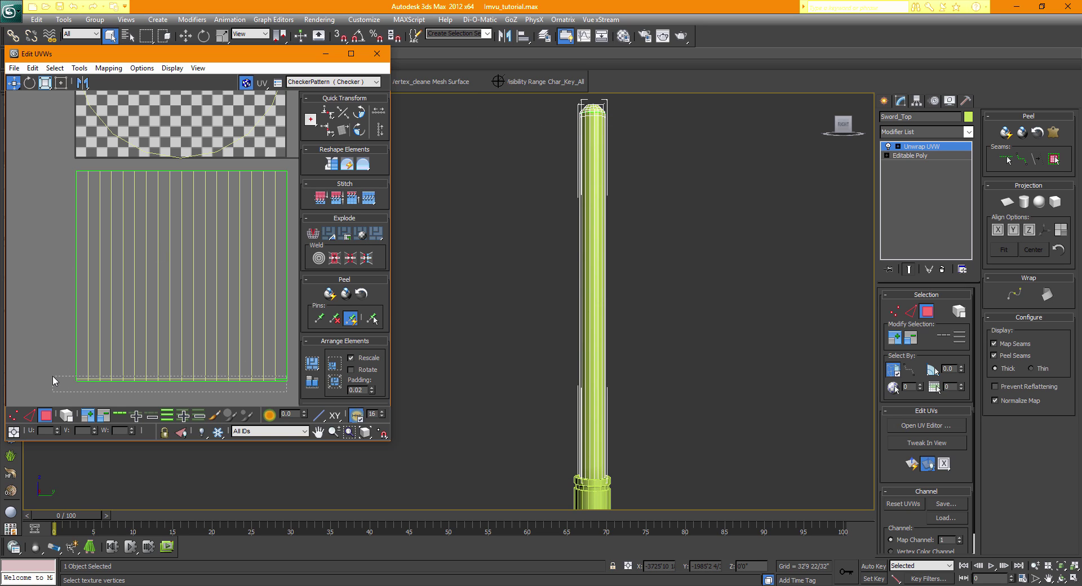
- Select the whole side shell in the UV editor and examine the selected faces where they meet the rounded tip
drag(52, 377, 51, 377)
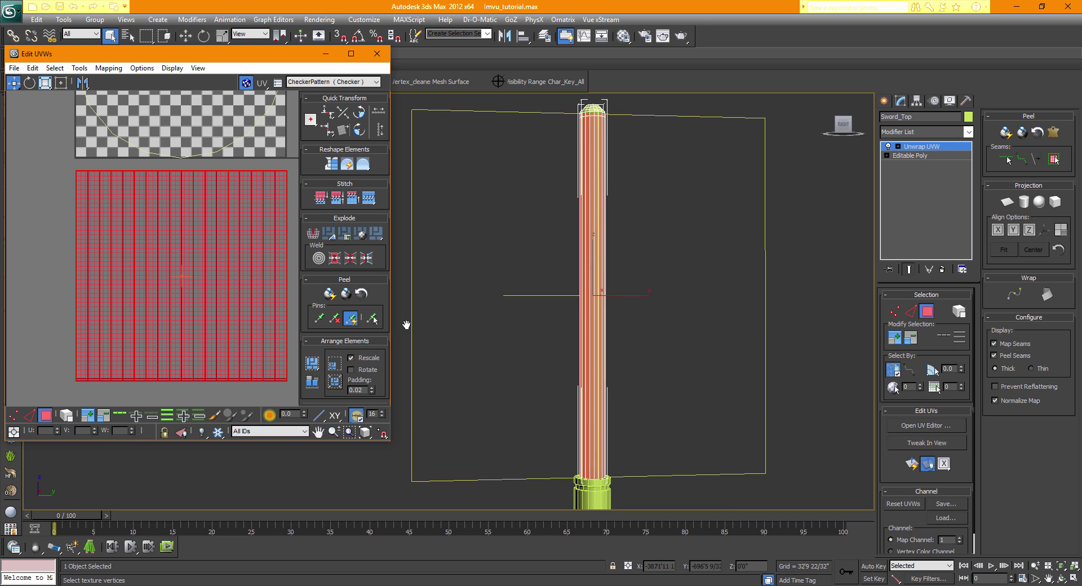
middle_drag(591, 150, 575, 328)
scroll(587, 330, up, 2)
middle_drag(731, 272, 595, 272)
scroll(594, 273, up, 1)
middle_drag(658, 287, 526, 328)
scroll(563, 318, up, 2)
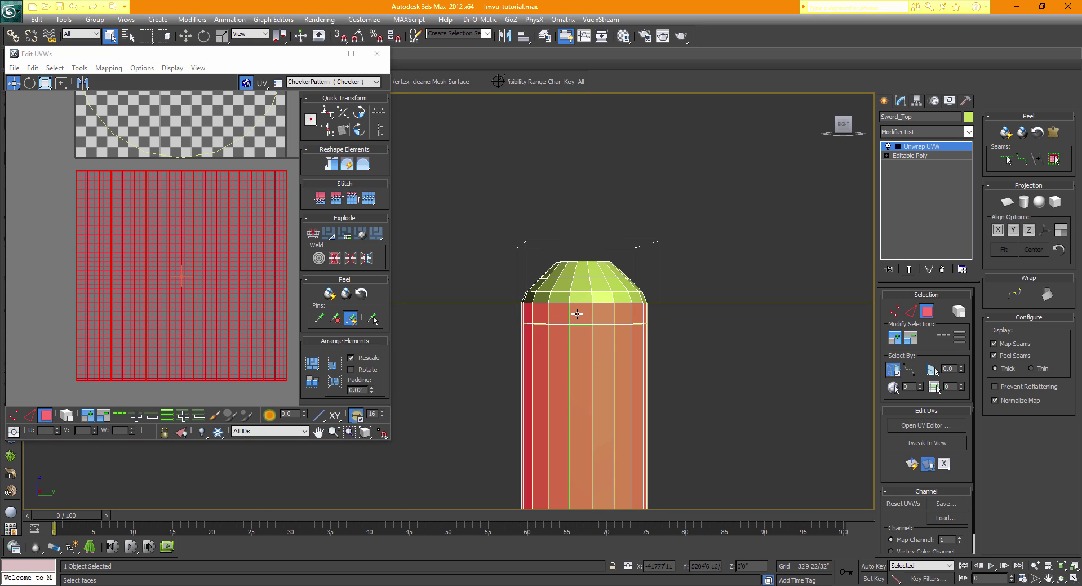
- Locate the tip-side face within the side shell, rotate the whole shell by two successive 90-degree turns, and deselect it
click(569, 316)
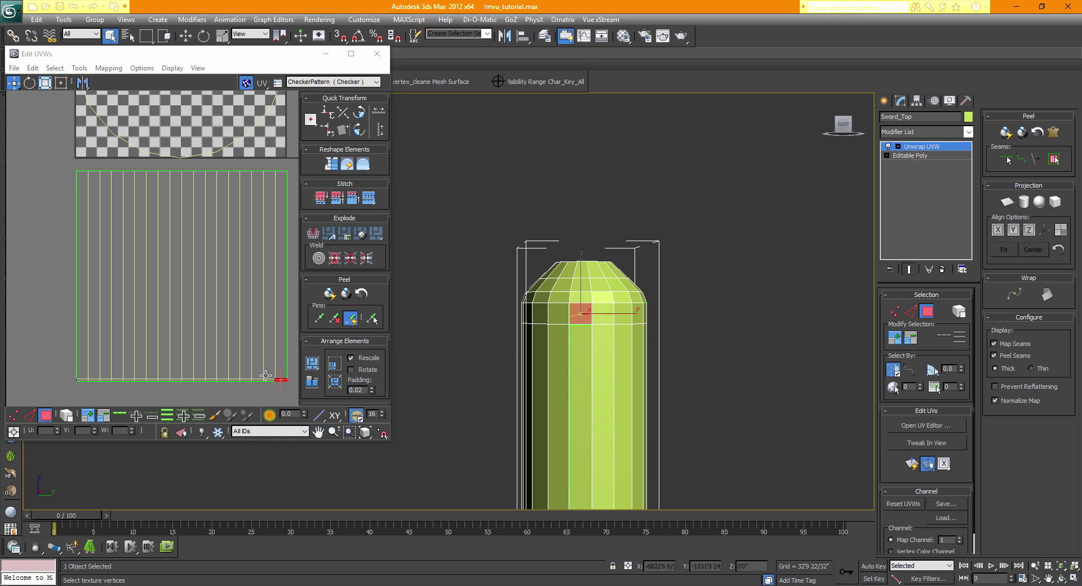
middle_drag(265, 375, 231, 370)
drag(260, 158, 14, 400)
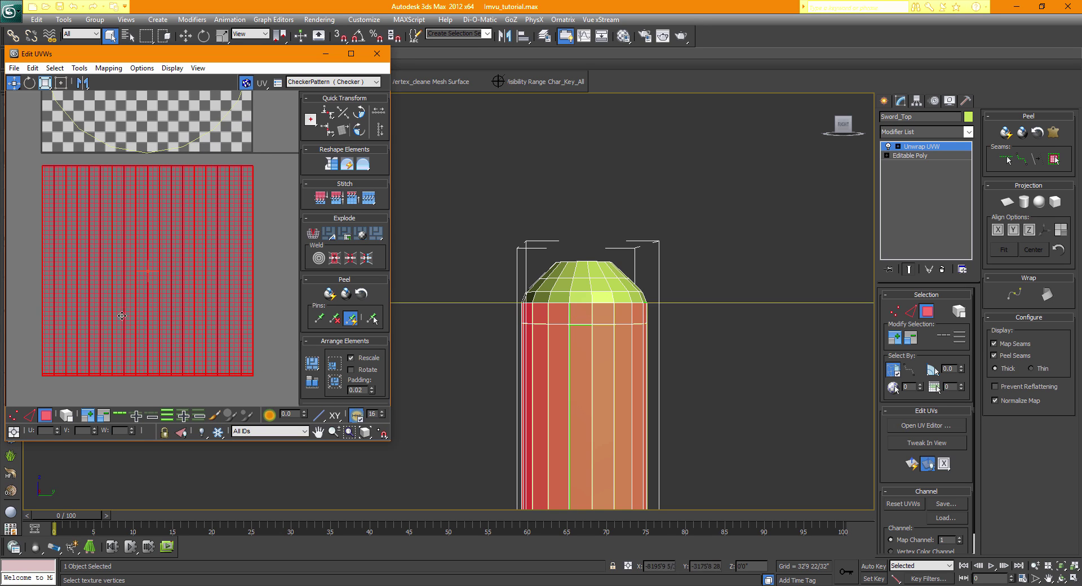
click(360, 114)
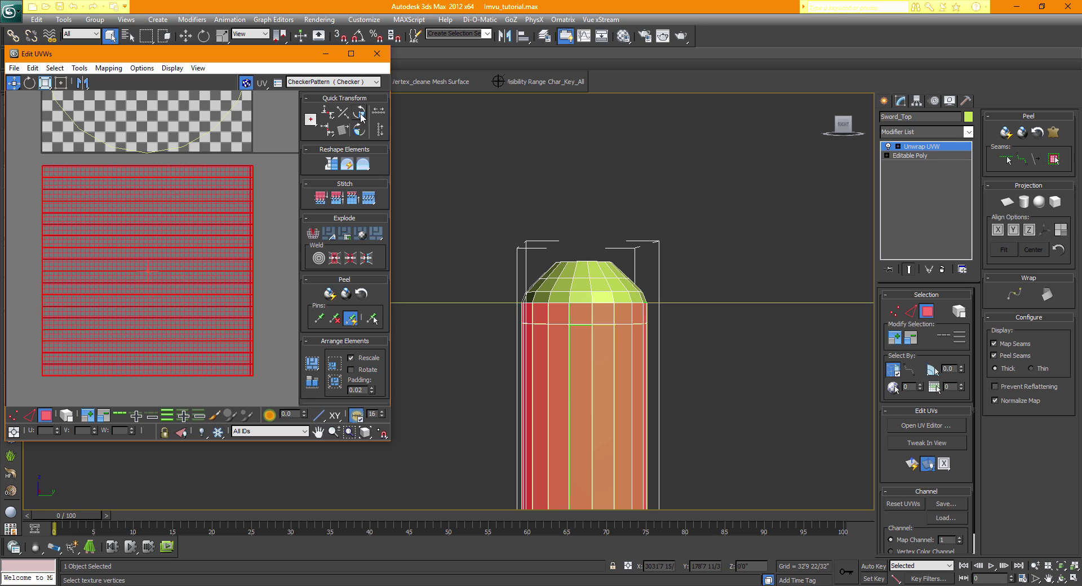
click(360, 114)
click(268, 217)
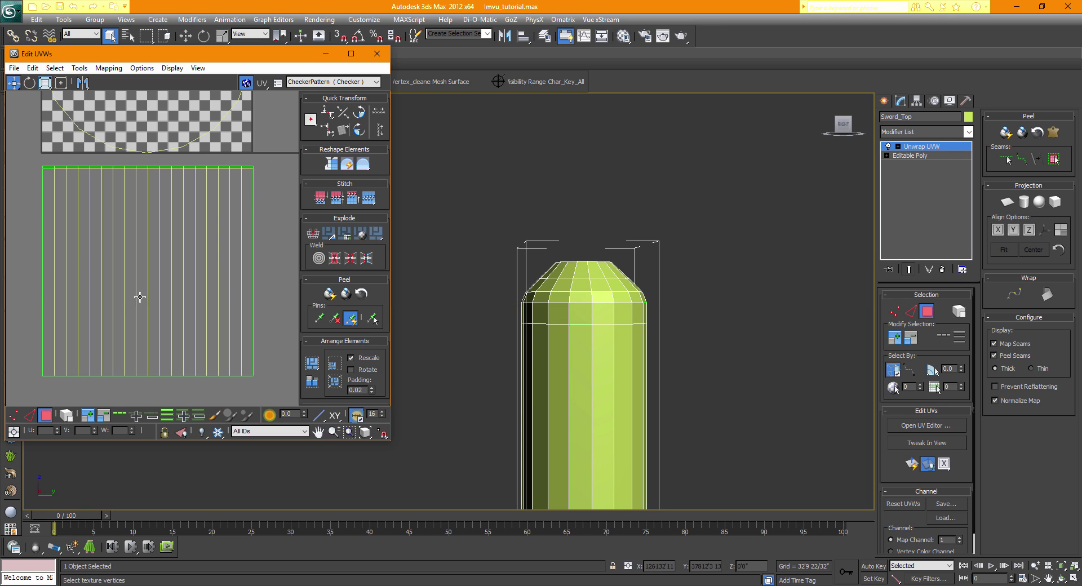
- Undo the last 90-degree rotation of the side shell and flip the whole shell vertically
key(ctrl+z)
key(ctrl+z)
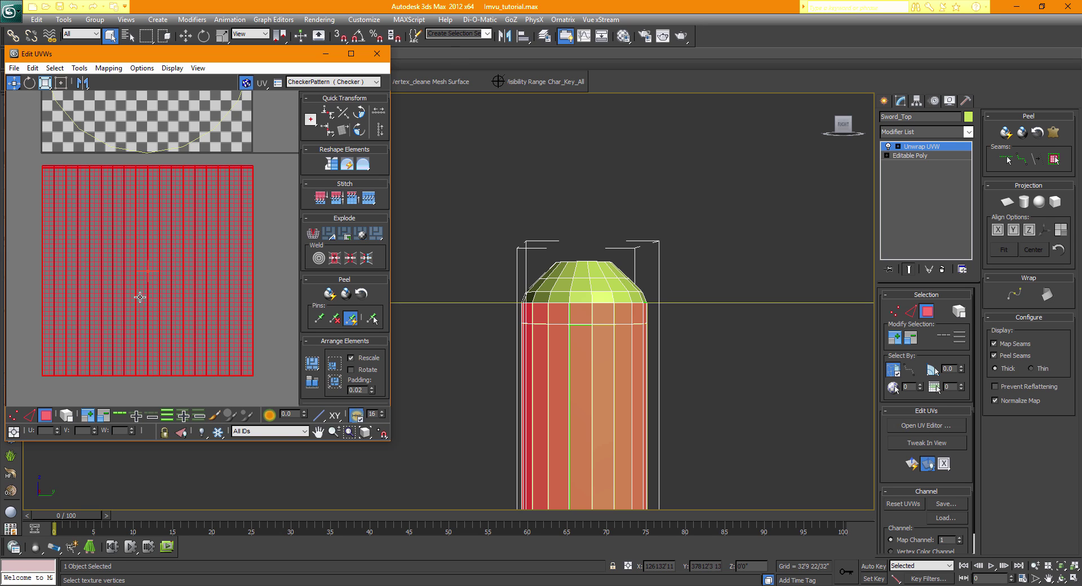
click(270, 341)
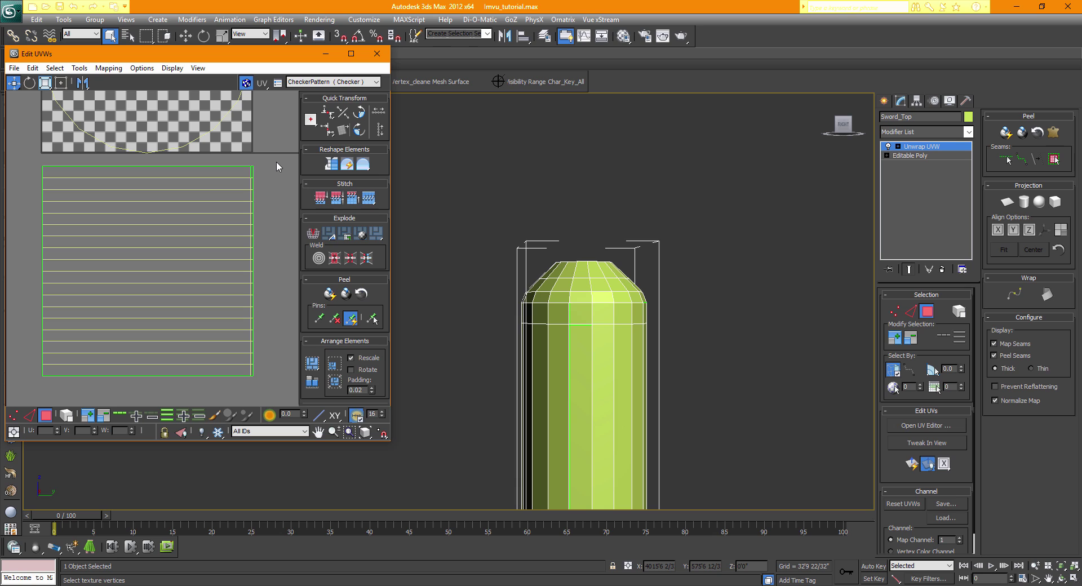
drag(272, 162, 2, 407)
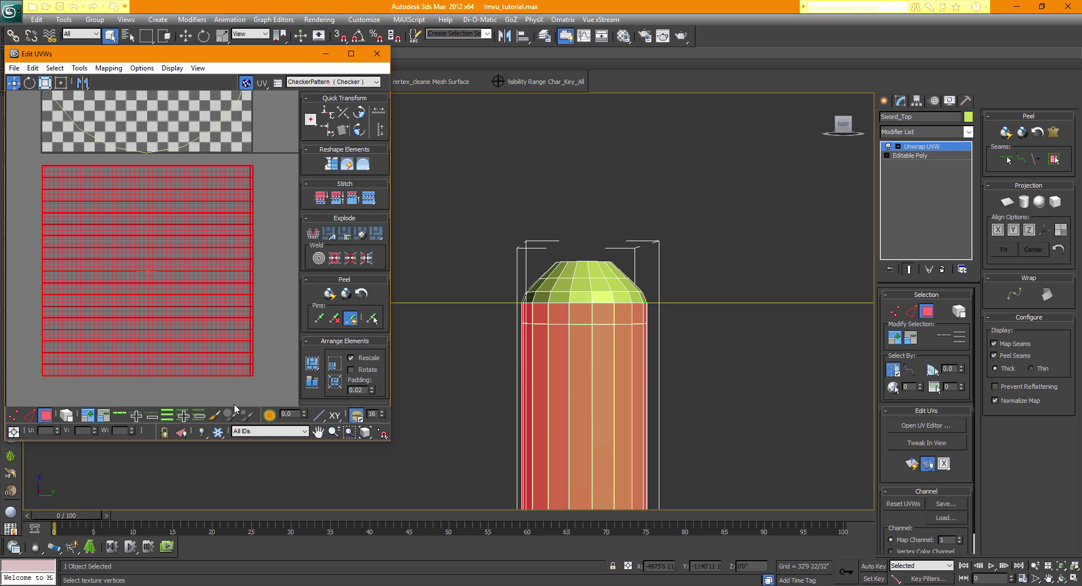
click(109, 68)
mouse_move(143, 72)
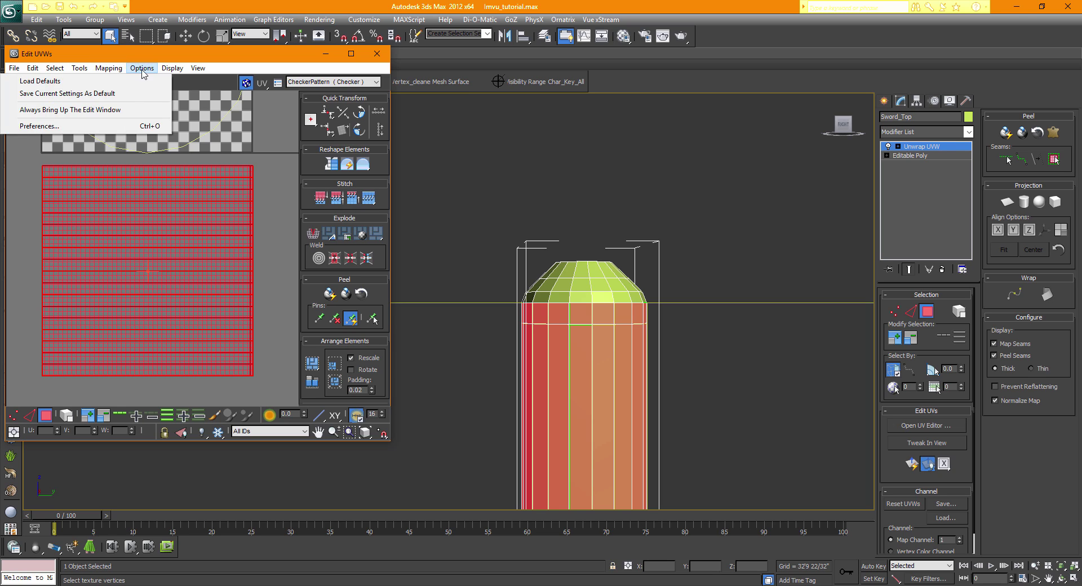
mouse_move(80, 69)
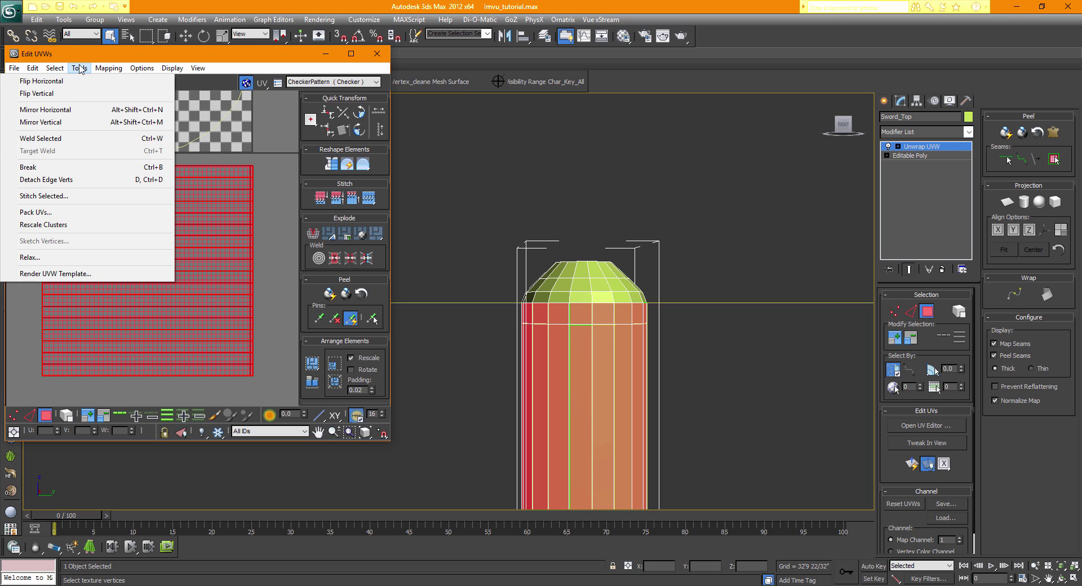
click(56, 94)
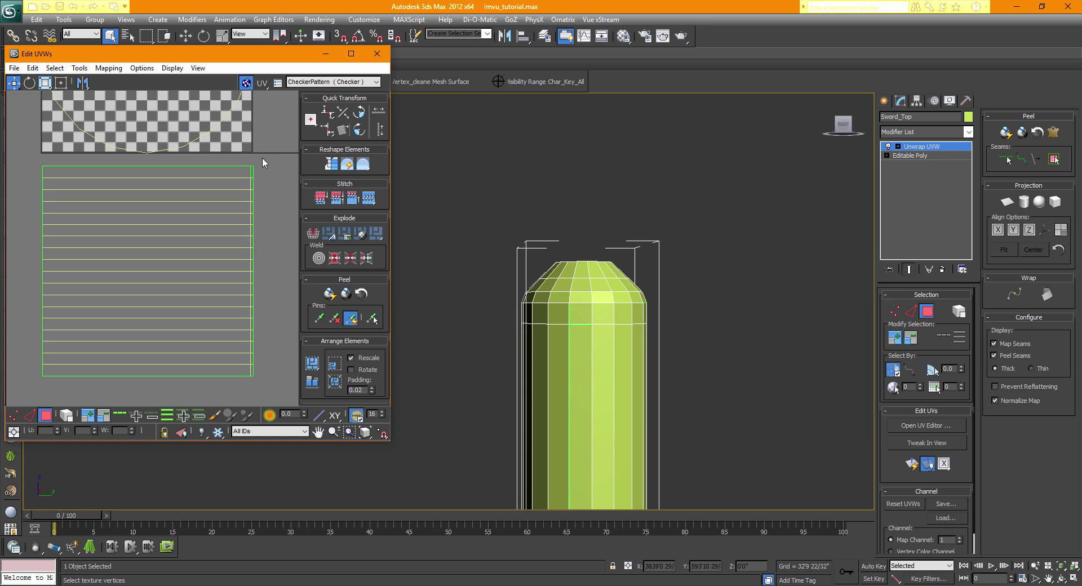
- Rotate the flipped side shell 90 degrees counterclockwise so its tip end faces the round shell, and deselect it
drag(8, 392, 251, 154)
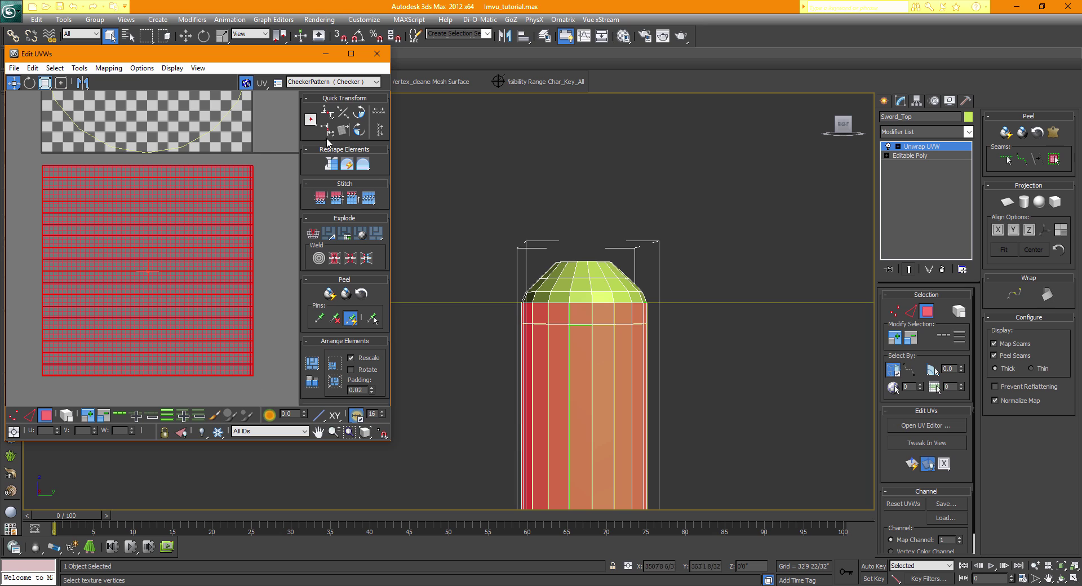
click(359, 112)
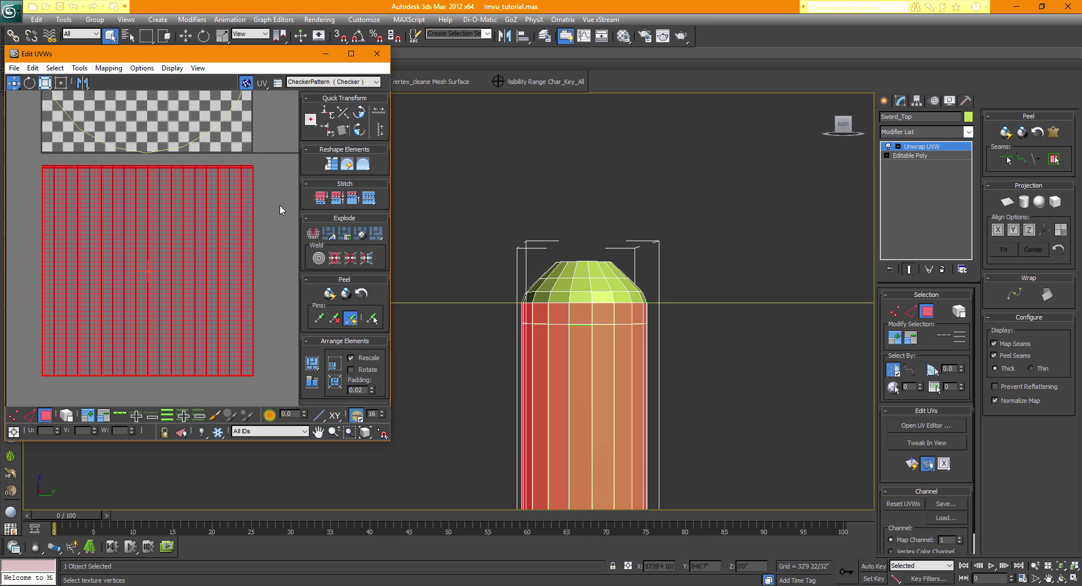
click(279, 180)
- Select all faces of the rounded tip's circular shell, apply a planar projection to them, and leave the projection mode
middle_drag(250, 168, 243, 269)
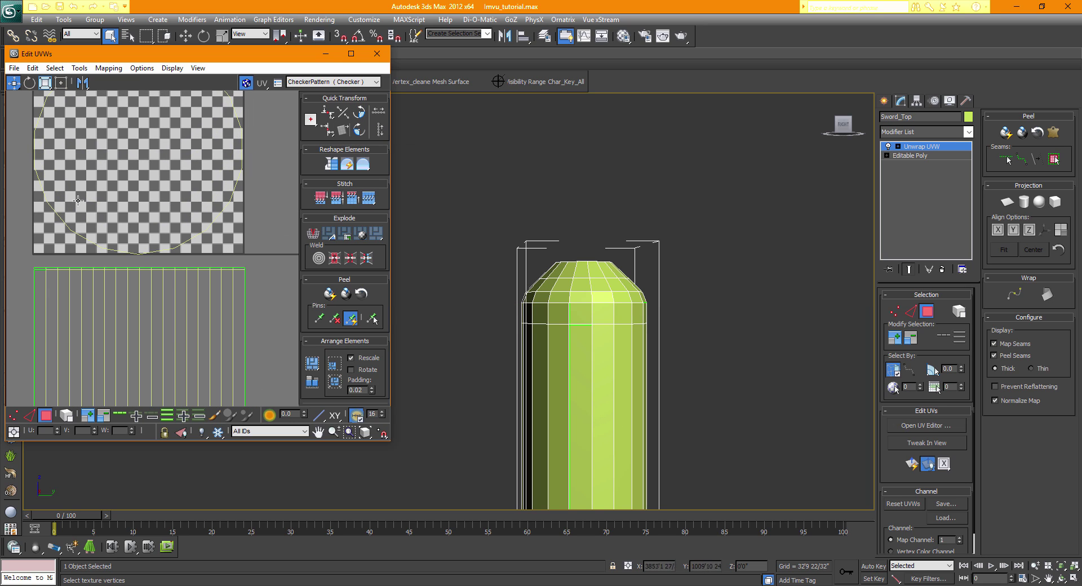
scroll(137, 178, up, 1)
middle_drag(138, 178, 153, 205)
scroll(156, 205, down, 2)
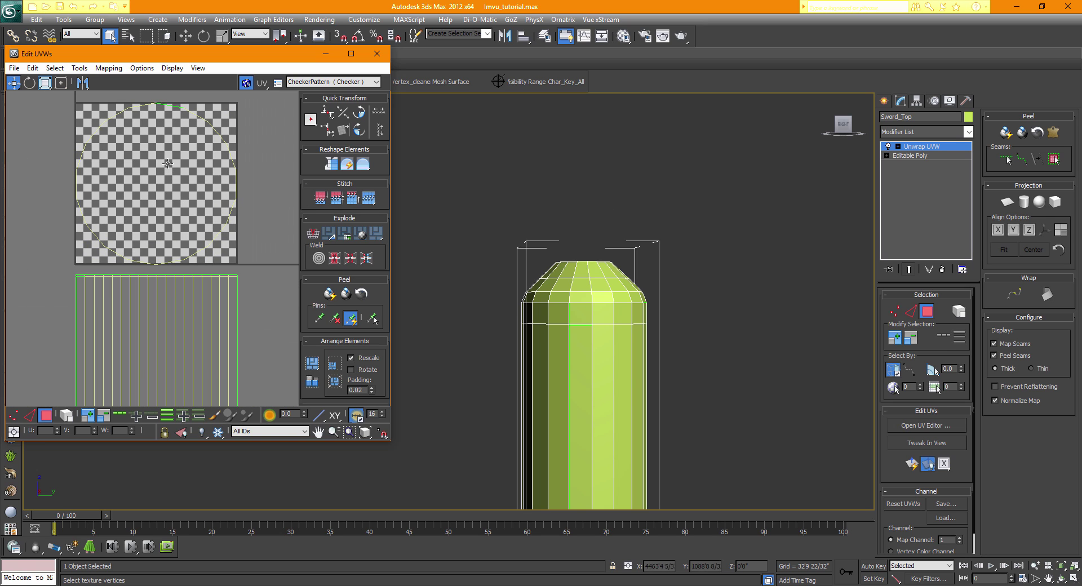
drag(145, 197, 131, 183)
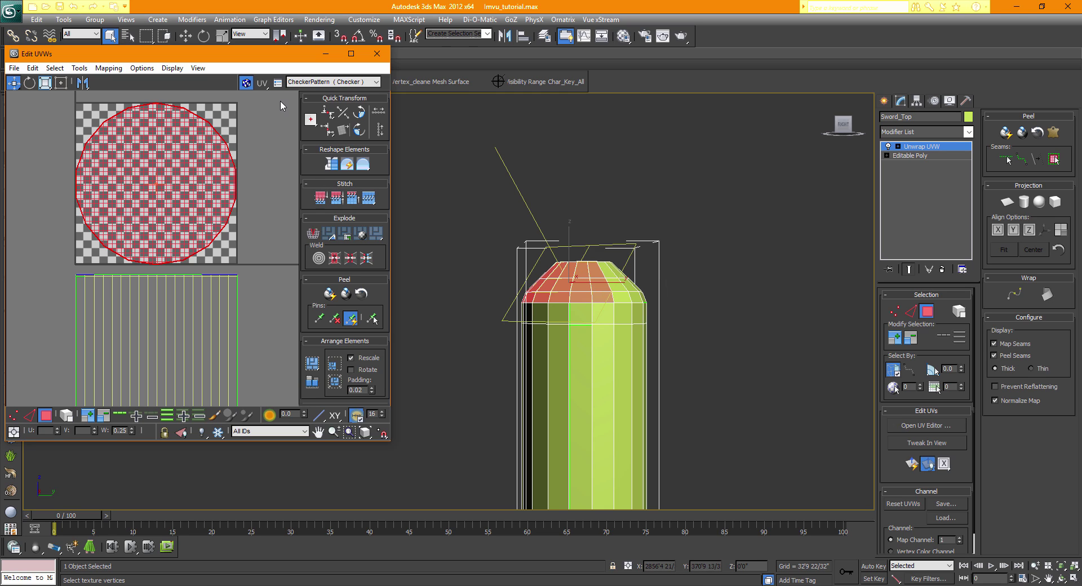
drag(282, 100, 25, 274)
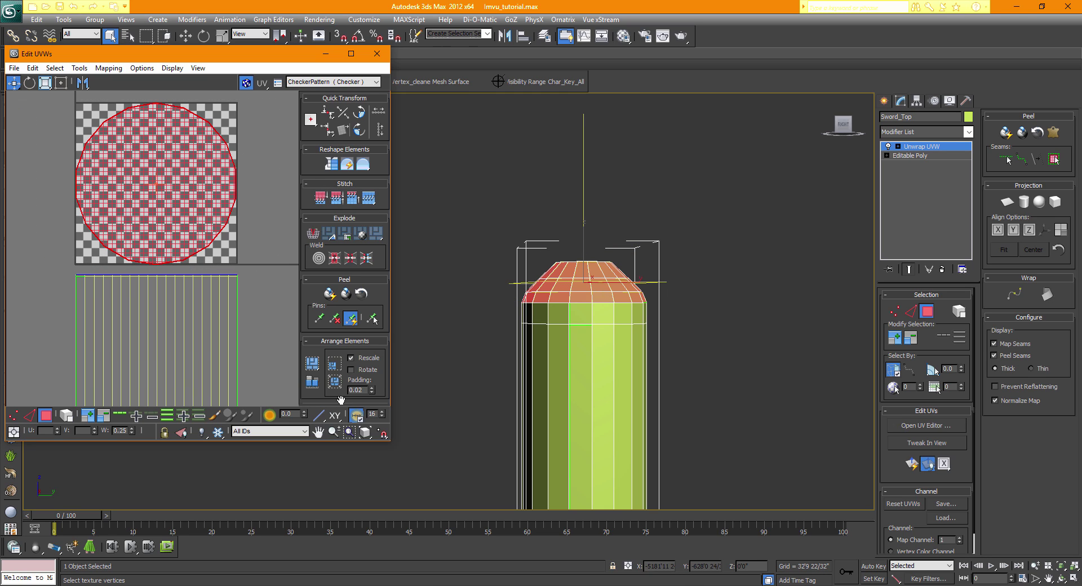
click(1008, 204)
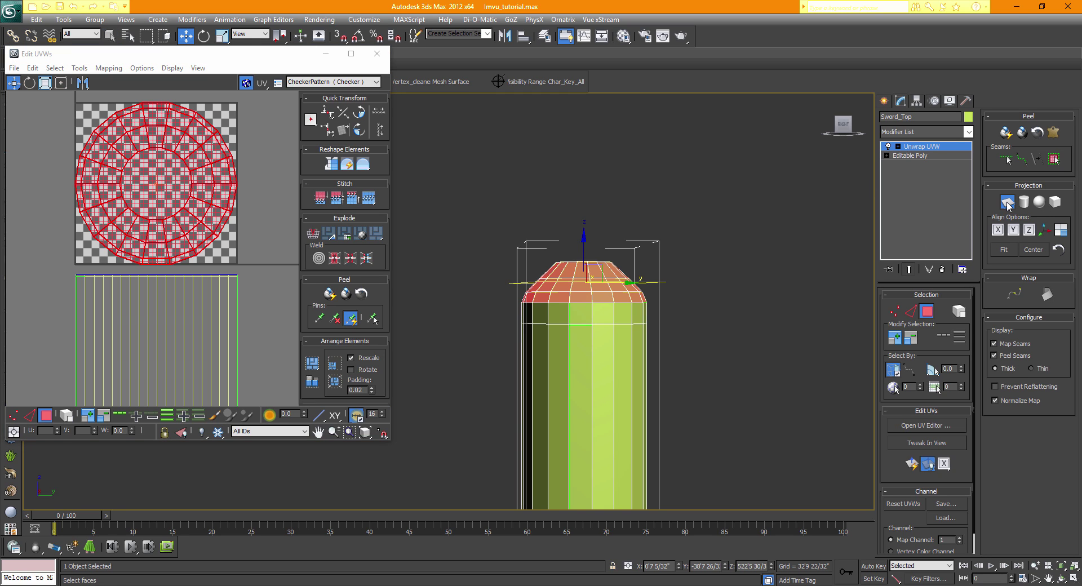
click(1007, 204)
middle_drag(186, 201, 184, 211)
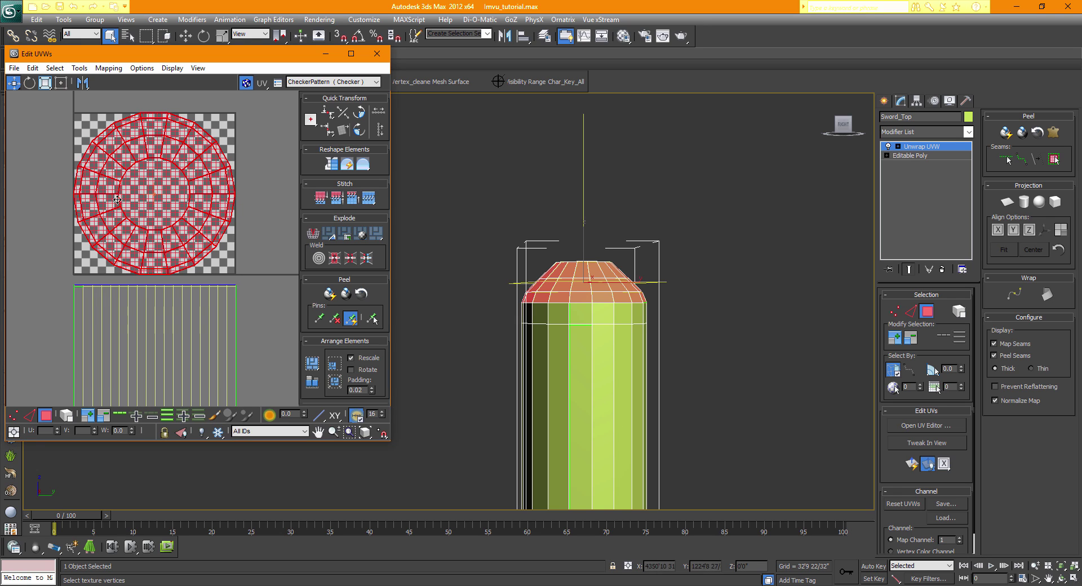
click(262, 214)
- Select the circular tip shell and the side shell together to review their layout, and clear the selection
scroll(66, 133, down, 3)
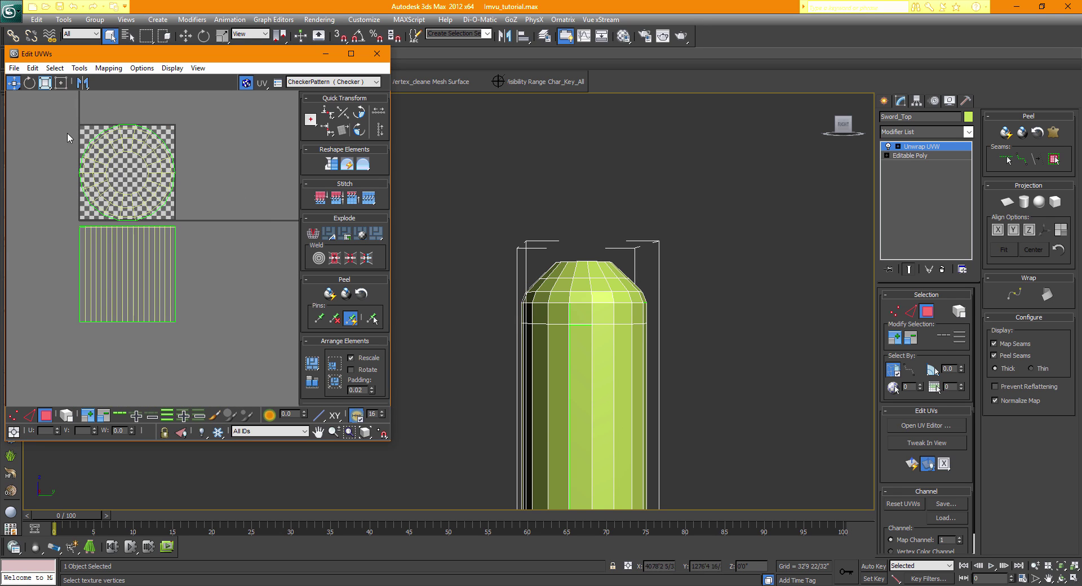
drag(52, 119, 243, 330)
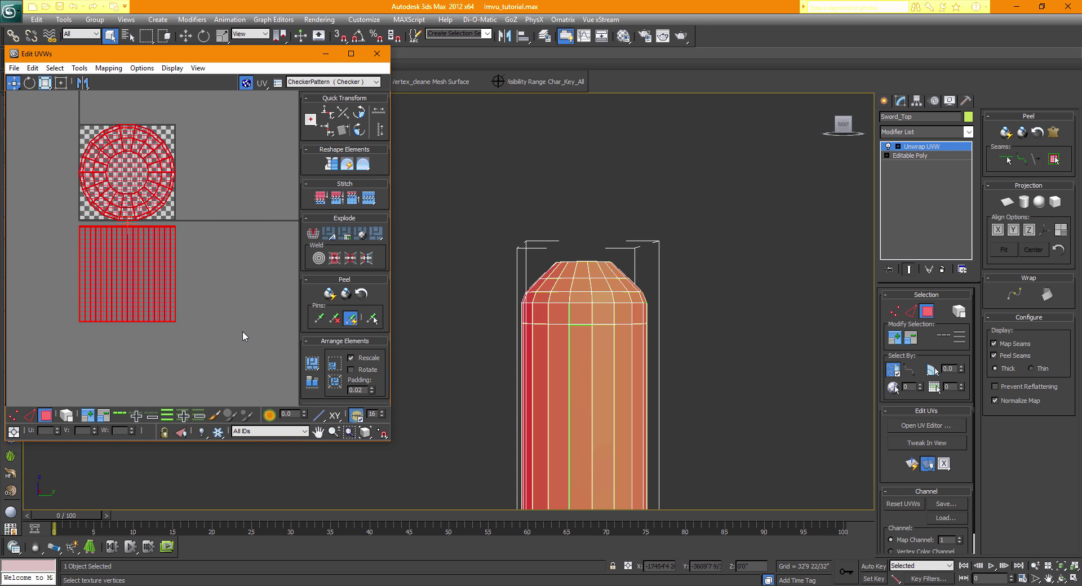
click(242, 330)
middle_drag(203, 250, 210, 253)
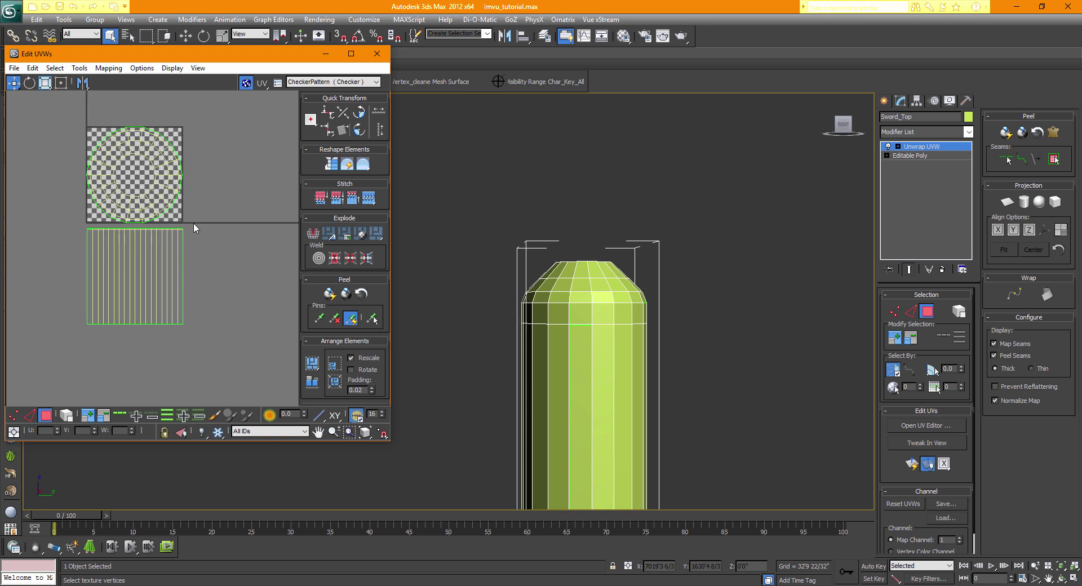
- Select the side shell and stretch it downward in Freeform mode to reflect the blade's long shape, and deselect it
drag(50, 366, 52, 366)
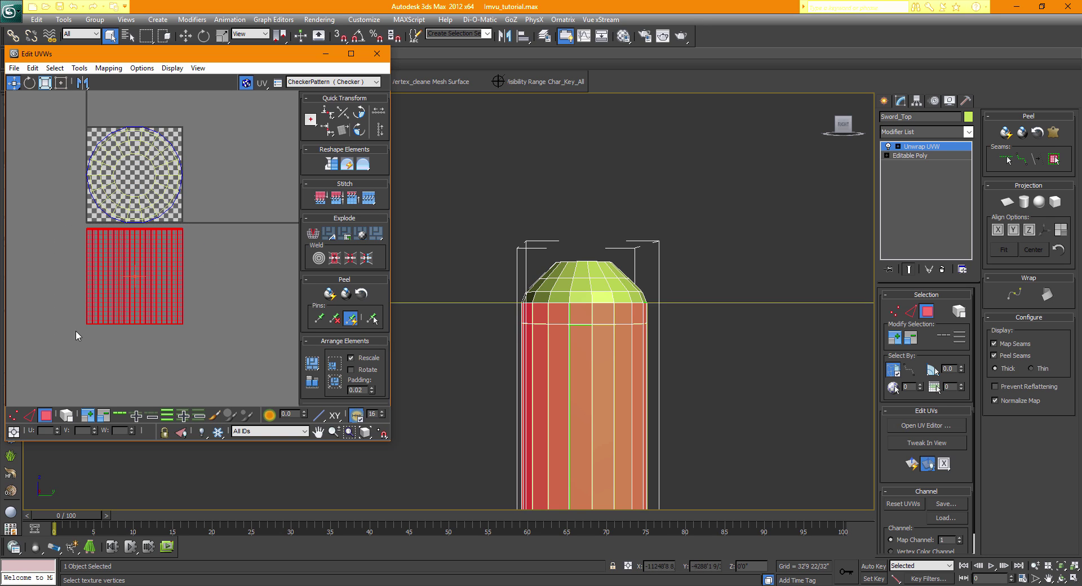
scroll(112, 299, down, 1)
middle_drag(111, 299, 163, 290)
middle_drag(604, 423, 588, 283)
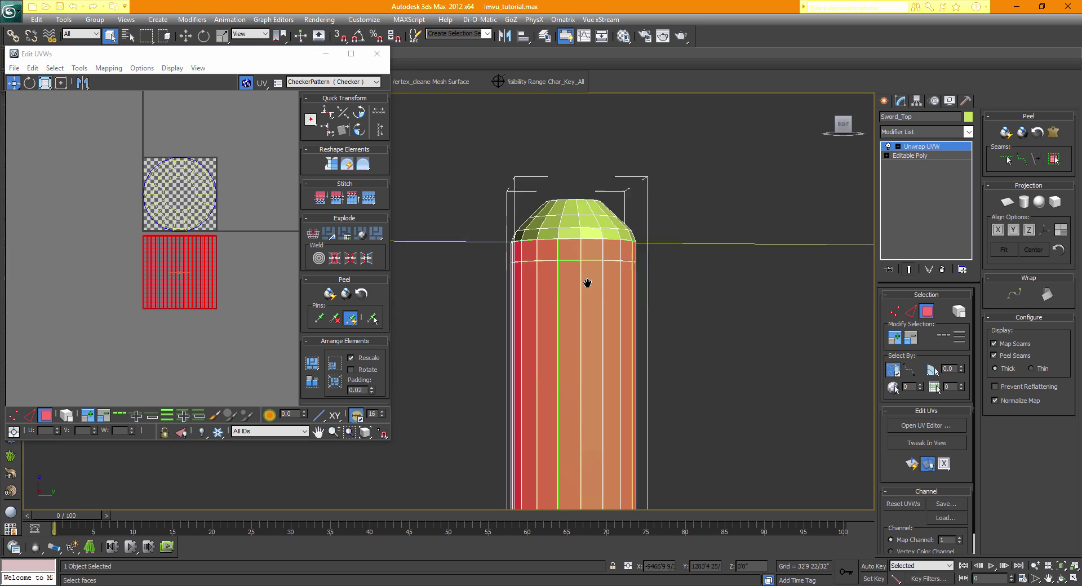
scroll(593, 268, down, 5)
middle_drag(545, 361, 640, 201)
middle_drag(575, 361, 610, 380)
middle_drag(219, 284, 225, 299)
scroll(225, 300, up, 1)
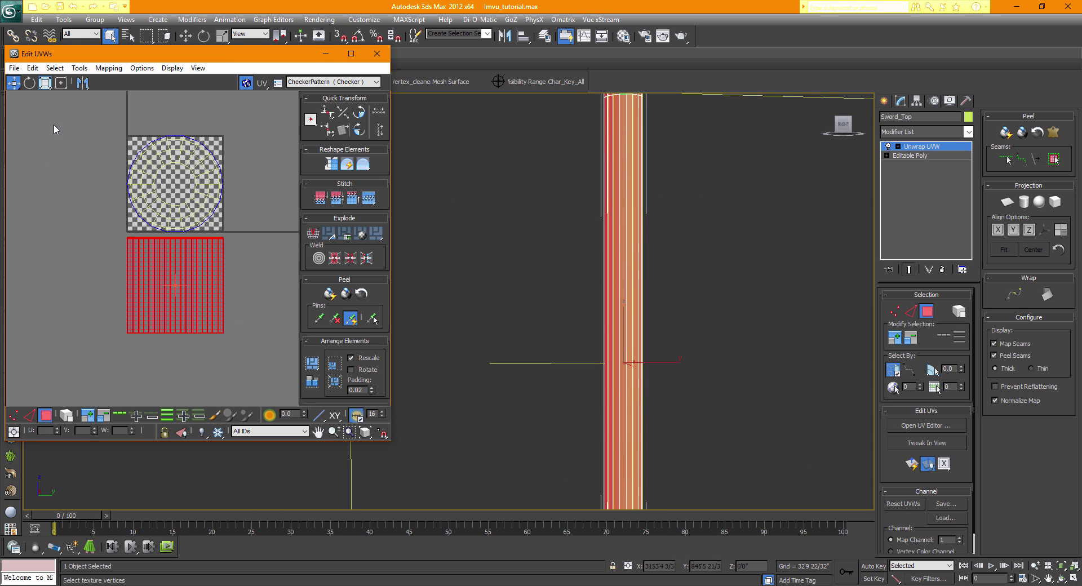
click(61, 83)
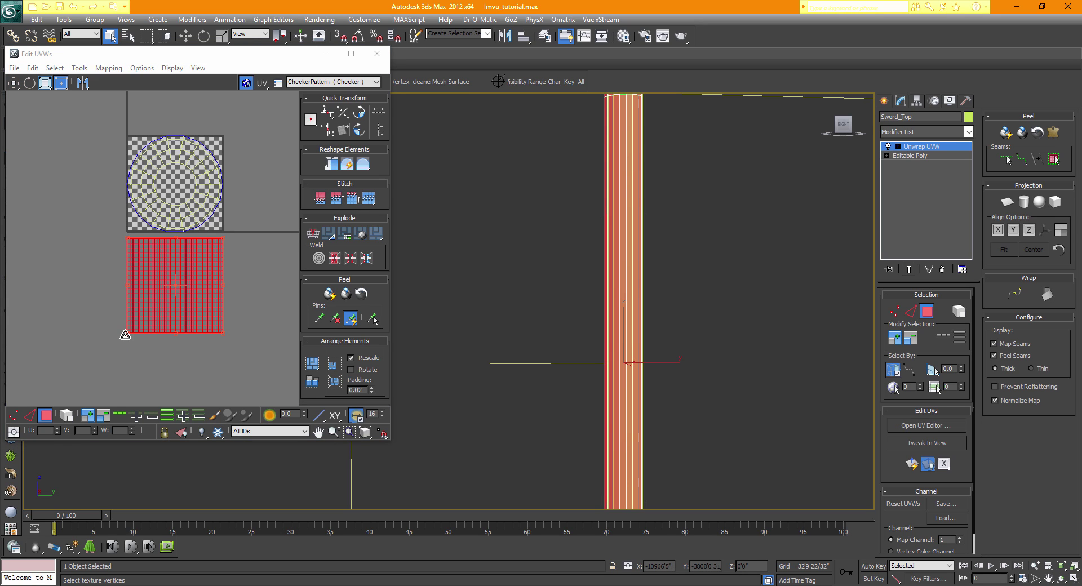
scroll(163, 344, up, 2)
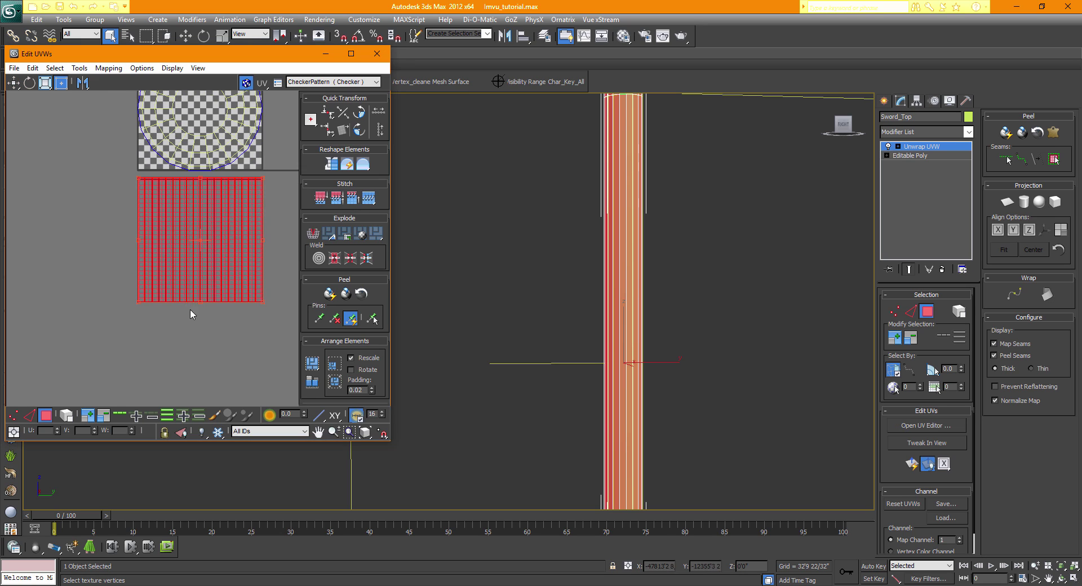
drag(137, 302, 136, 500)
click(99, 333)
- Select both the circular tip shell and the stretched side shell and scale them down together to fit inside the checker tile
scroll(99, 333, down, 3)
scroll(109, 235, down, 1)
middle_drag(110, 235, 136, 198)
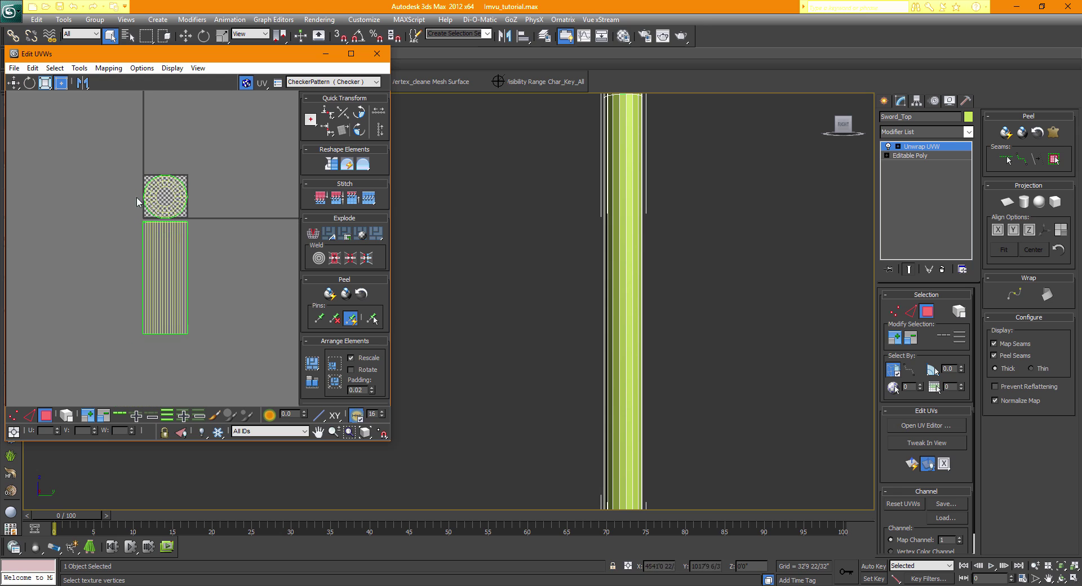
scroll(182, 183, up, 2)
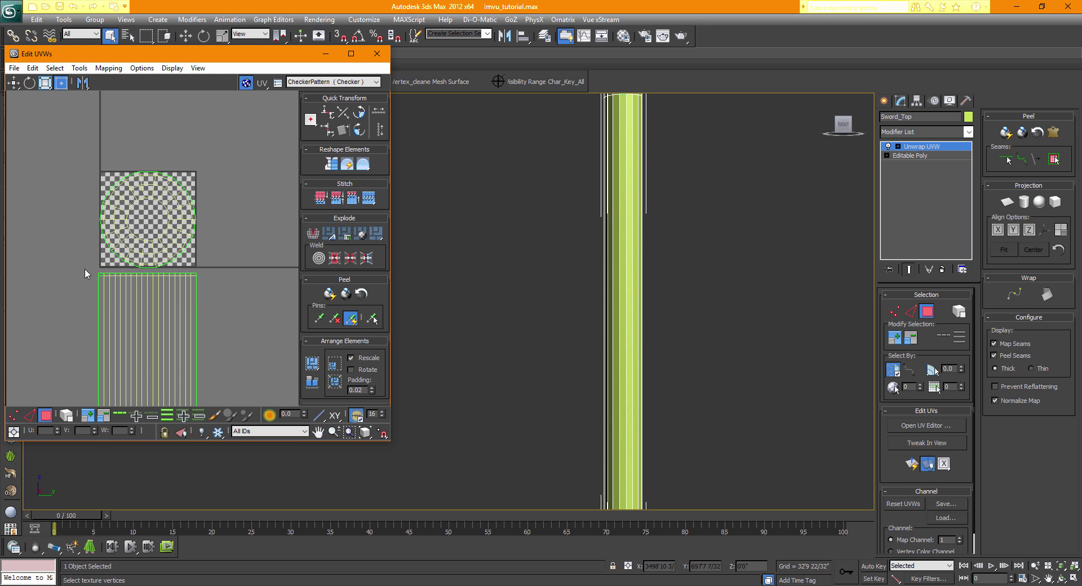
scroll(159, 295, up, 1)
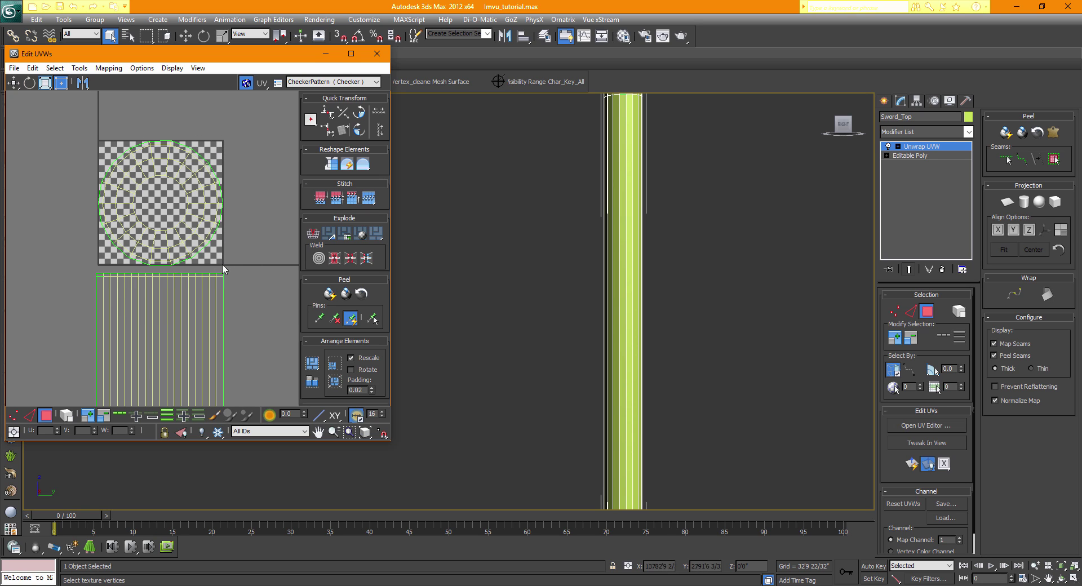
scroll(255, 370, down, 2)
middle_drag(195, 309, 180, 194)
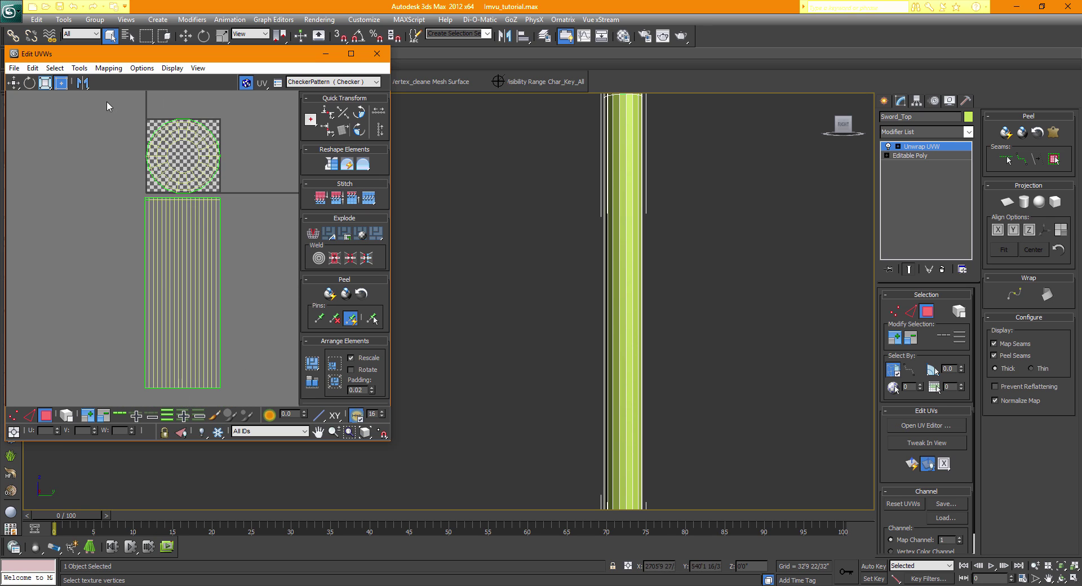
drag(106, 100, 259, 394)
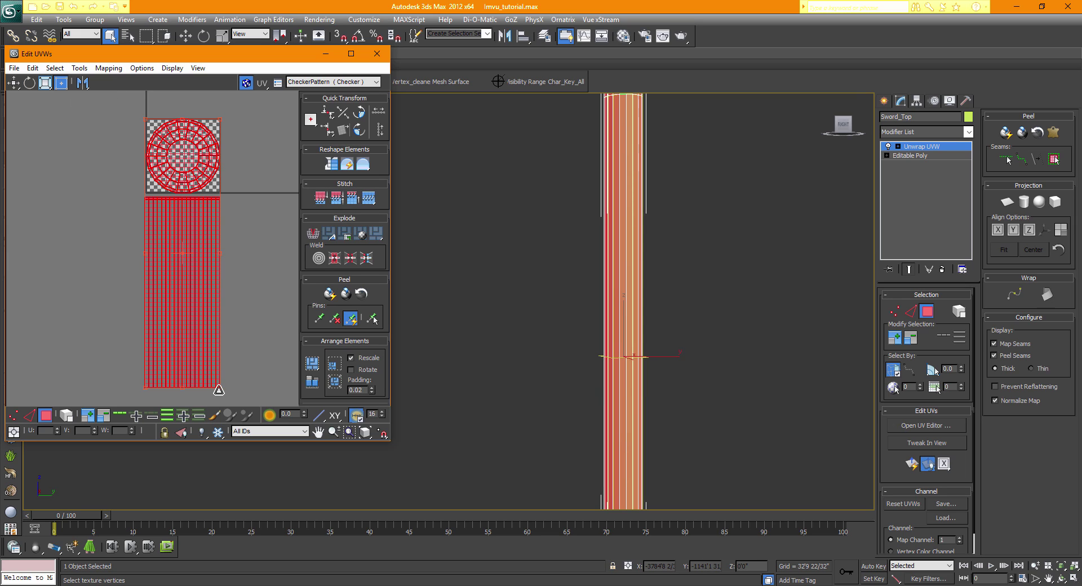
drag(219, 389, 176, 188)
middle_drag(183, 190, 192, 250)
scroll(191, 250, up, 3)
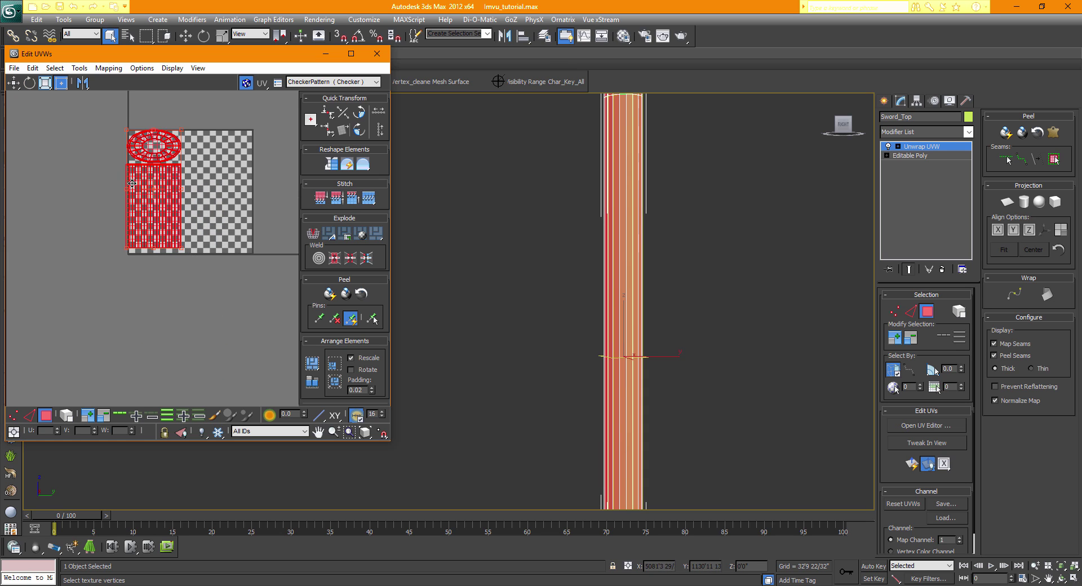
- Centre both shells horizontally in the checker tile and extend them slightly upward to the tile's upper edge
middle_drag(132, 183, 152, 205)
drag(164, 212, 200, 212)
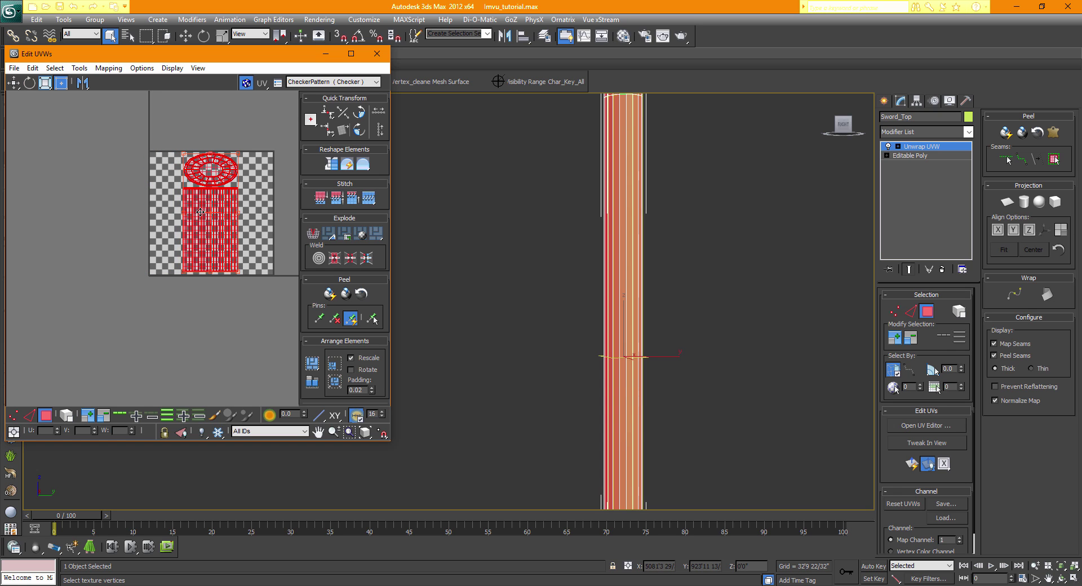
scroll(232, 297, up, 3)
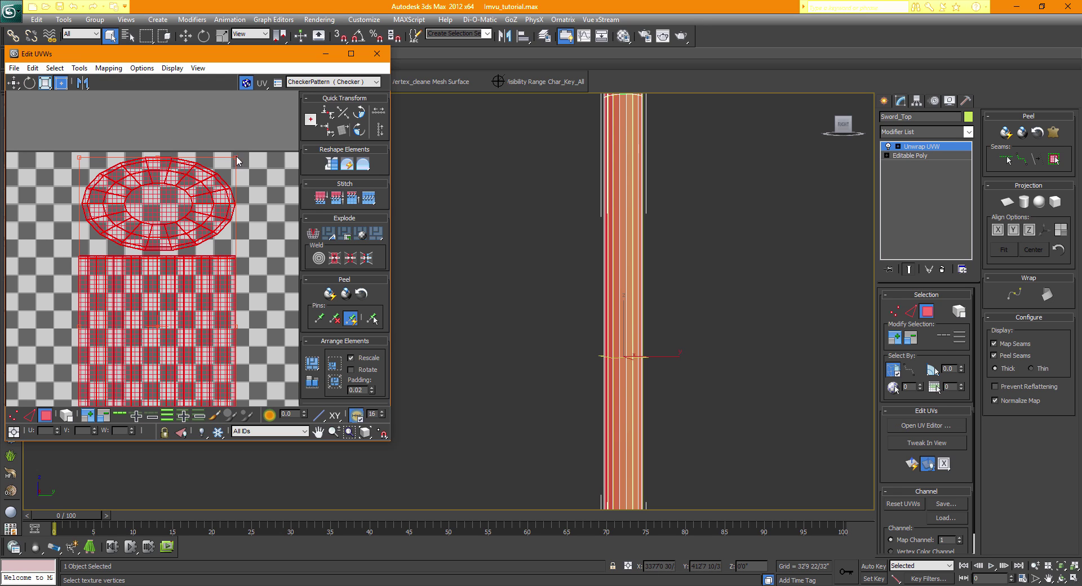
drag(235, 157, 233, 152)
scroll(237, 166, down, 2)
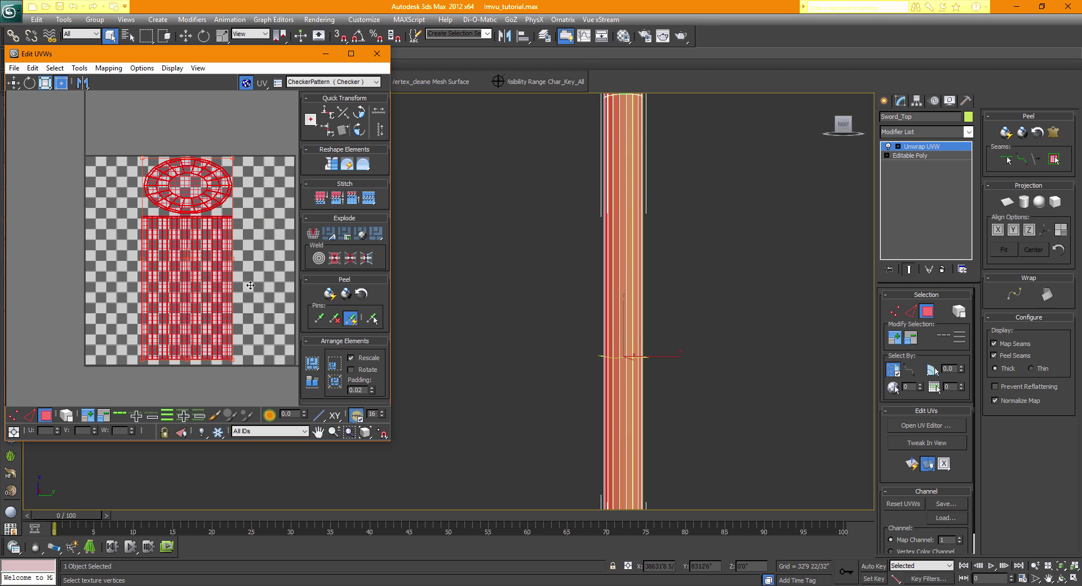
- Clear the selection, select only the circular tip shell and narrow it horizontally in Freeform mode into an even circle
scroll(198, 213, up, 2)
click(189, 217)
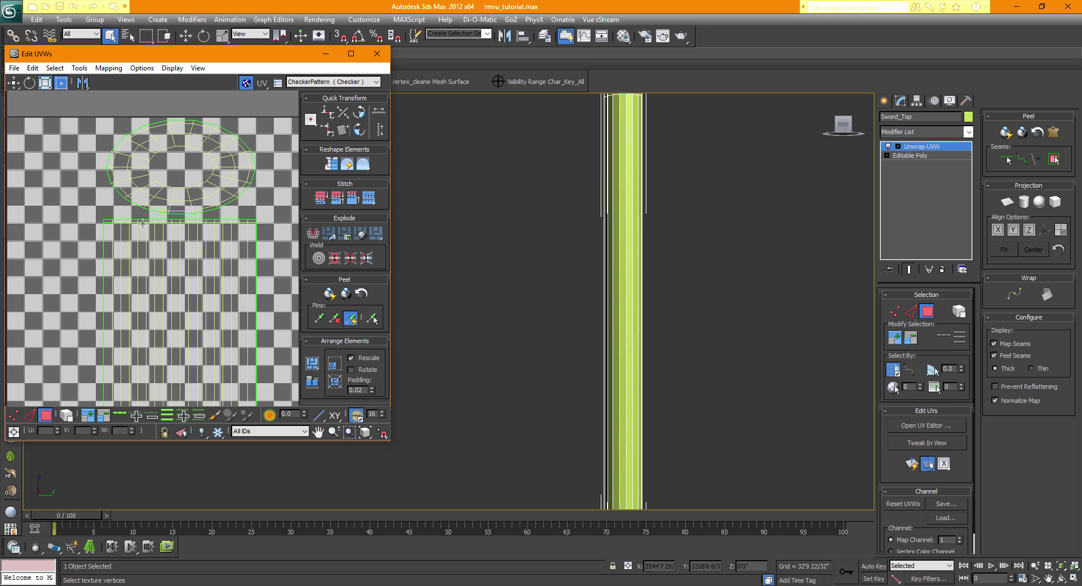
scroll(148, 208, down, 1)
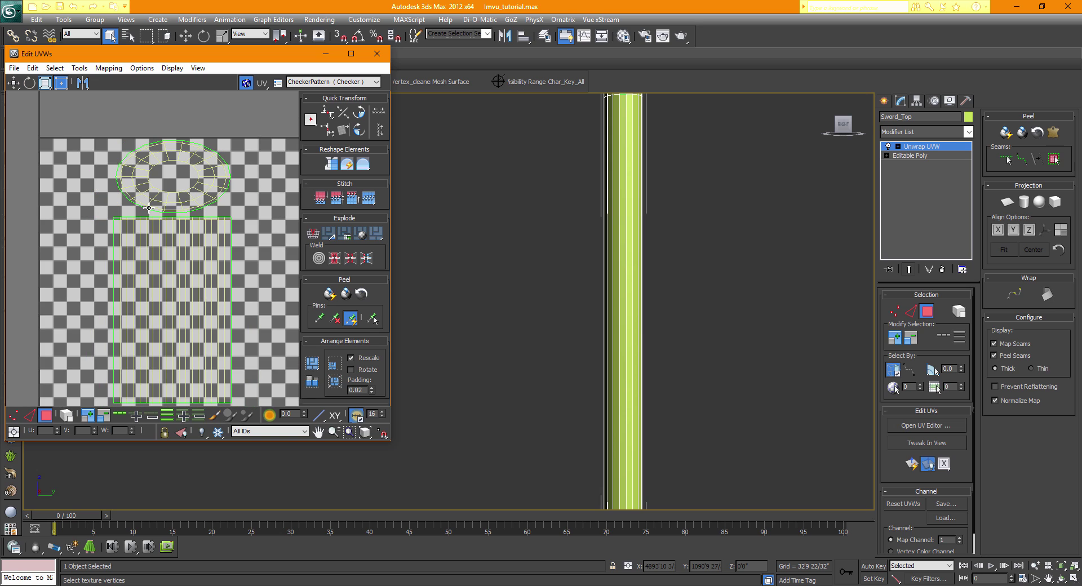
scroll(166, 198, down, 2)
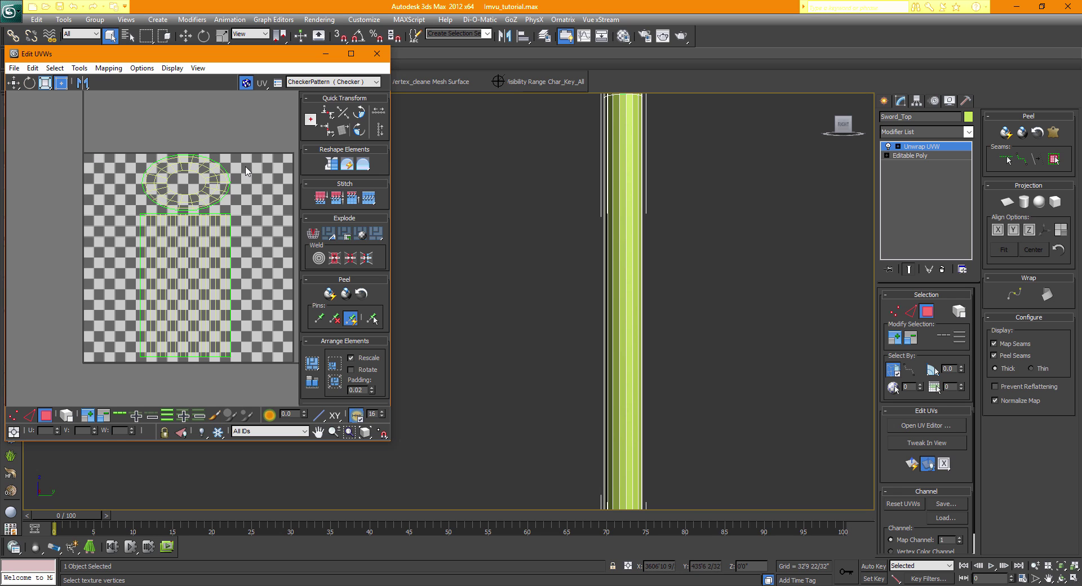
drag(241, 134, 110, 212)
scroll(87, 175, up, 3)
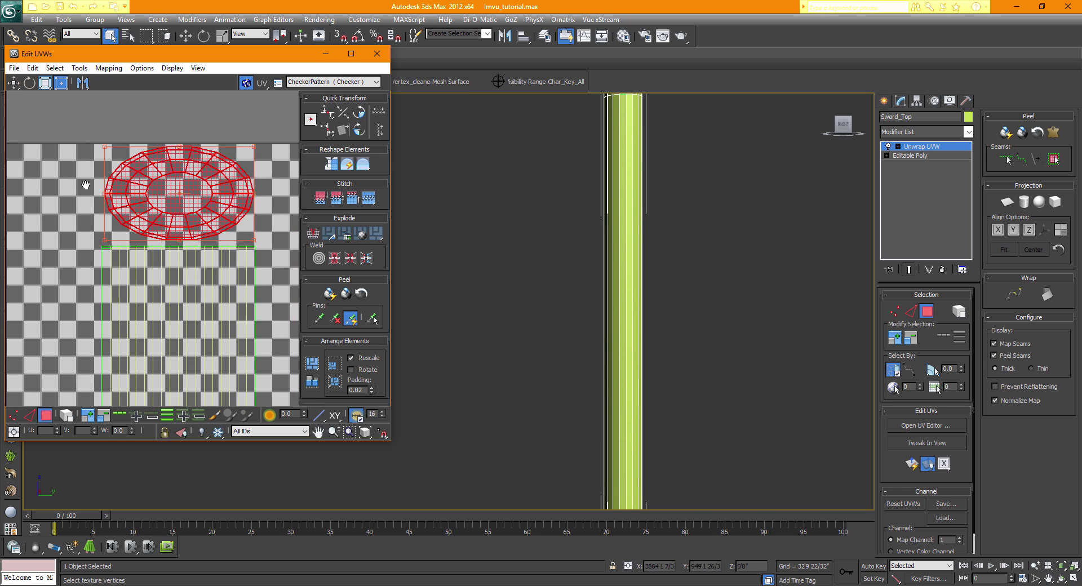
drag(92, 158, 137, 159)
- Move the circular tip shell sideways so it is centred above the side shell, and deselect it
click(13, 83)
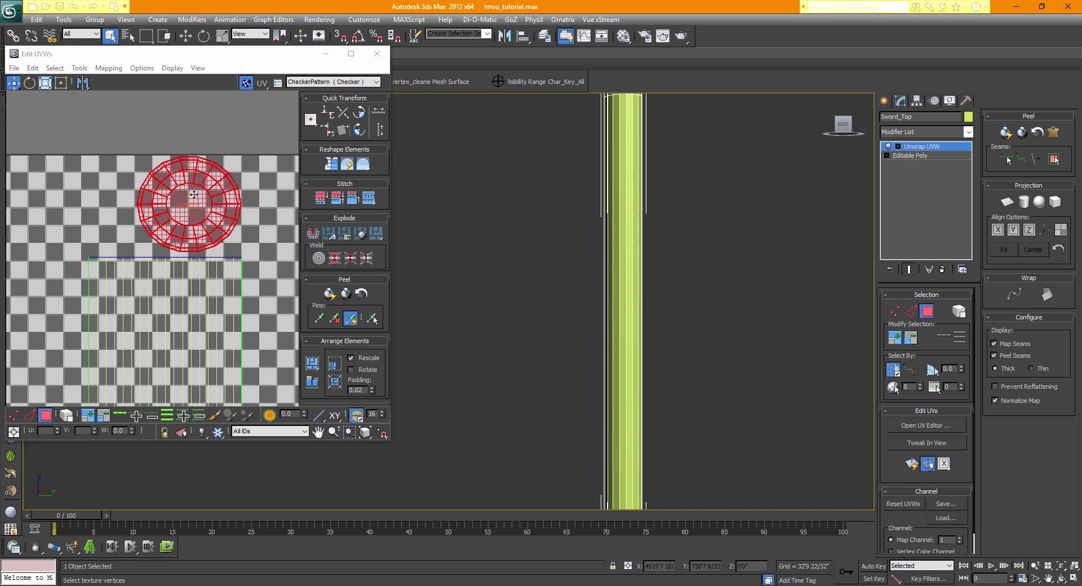
drag(194, 195, 159, 193)
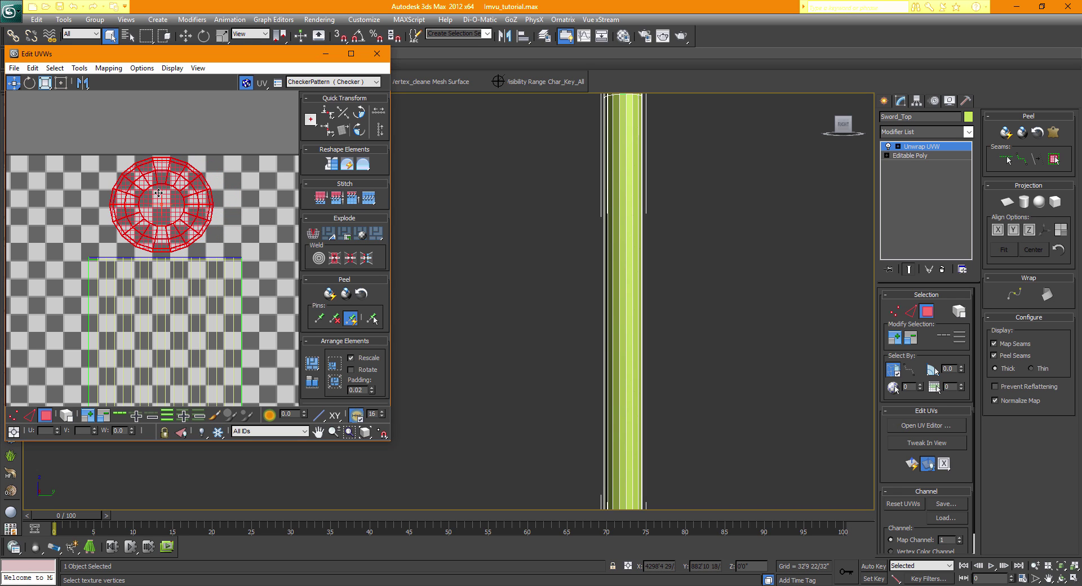
click(230, 221)
scroll(230, 225, down, 4)
middle_drag(206, 282, 164, 254)
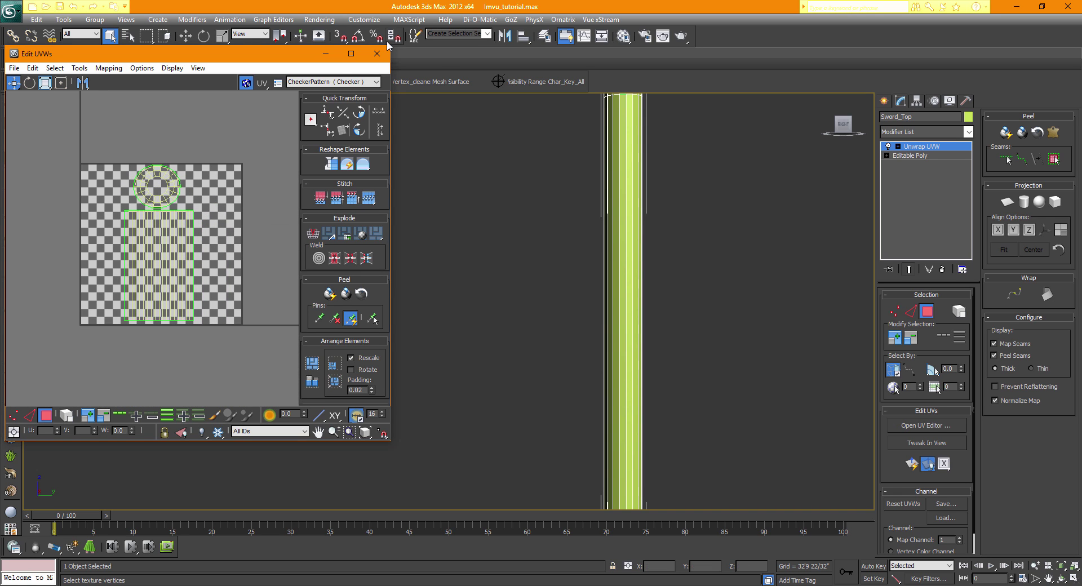
- Close the UV editor and collapse the blade's Unwrap UVW modifier into the Editable Poly
click(378, 55)
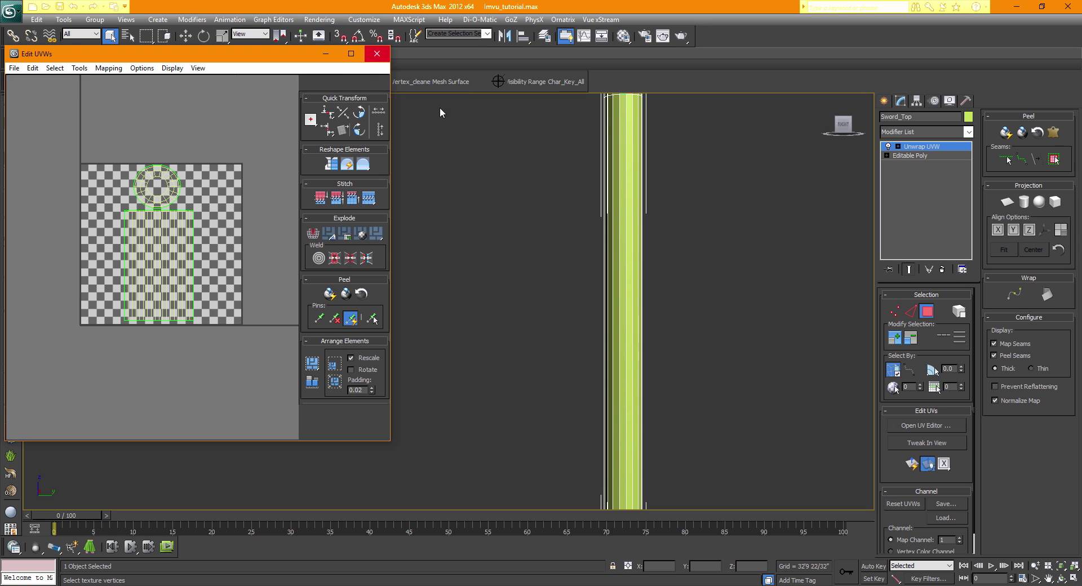
middle_drag(765, 219, 443, 259)
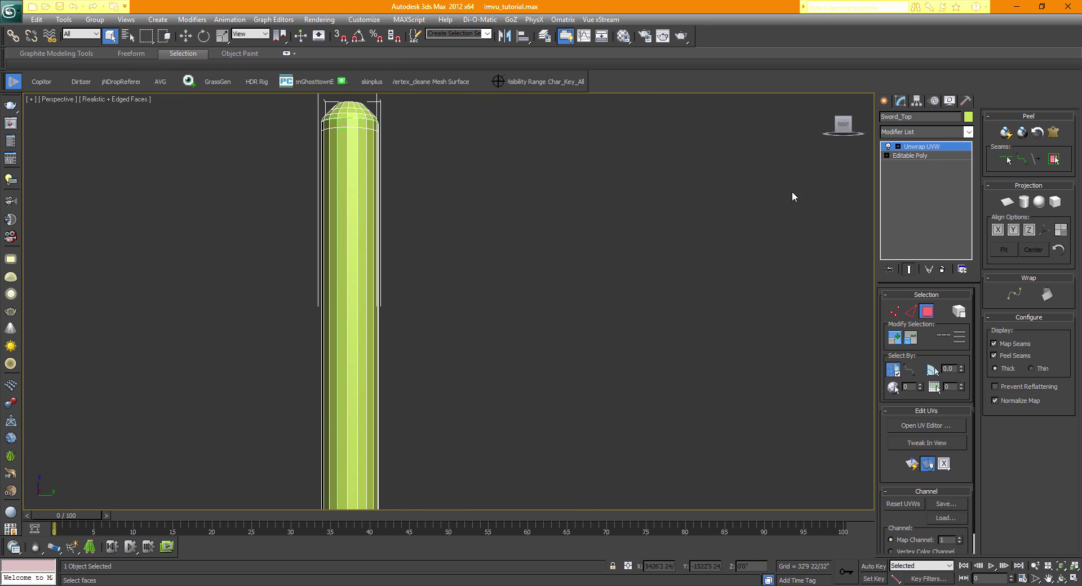
right_click(922, 148)
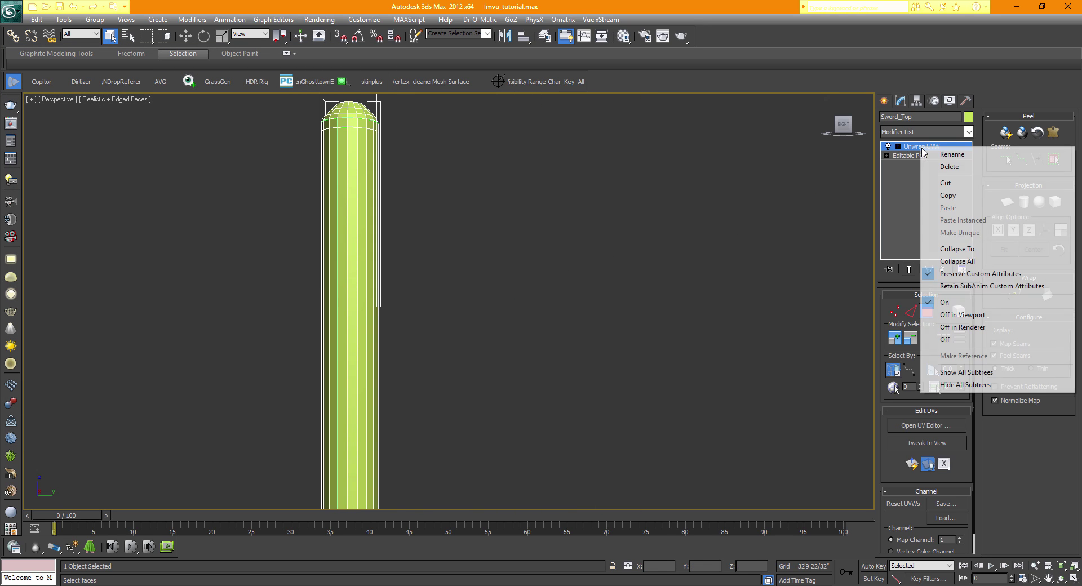
click(987, 253)
scroll(573, 365, down, 4)
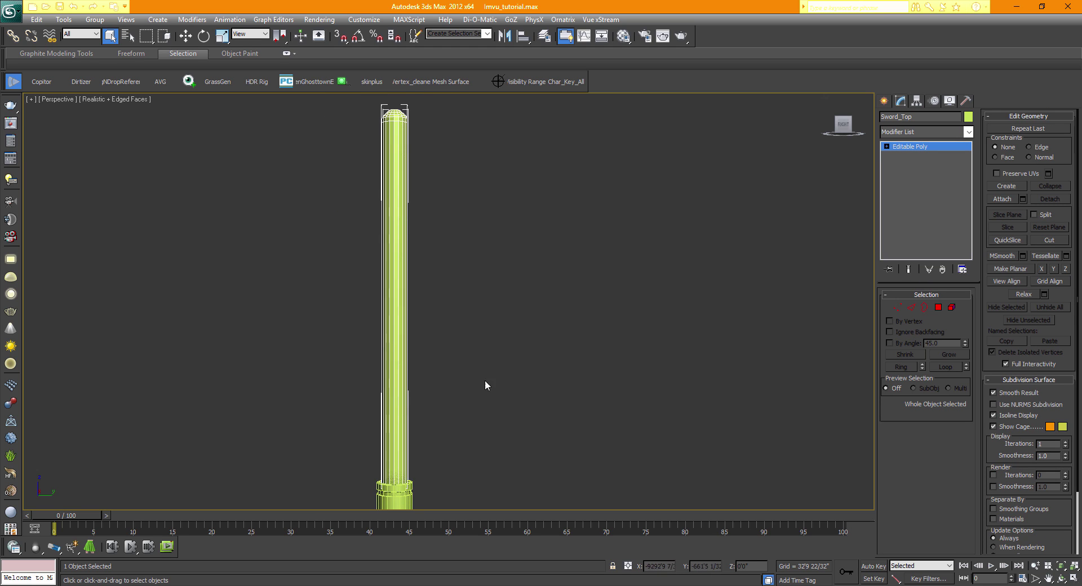
- Select the lightsaber's handle object, Sword_Lower_part, below the blade
middle_drag(494, 386, 491, 244)
scroll(509, 352, up, 3)
middle_drag(471, 408, 546, 293)
drag(843, 125, 818, 142)
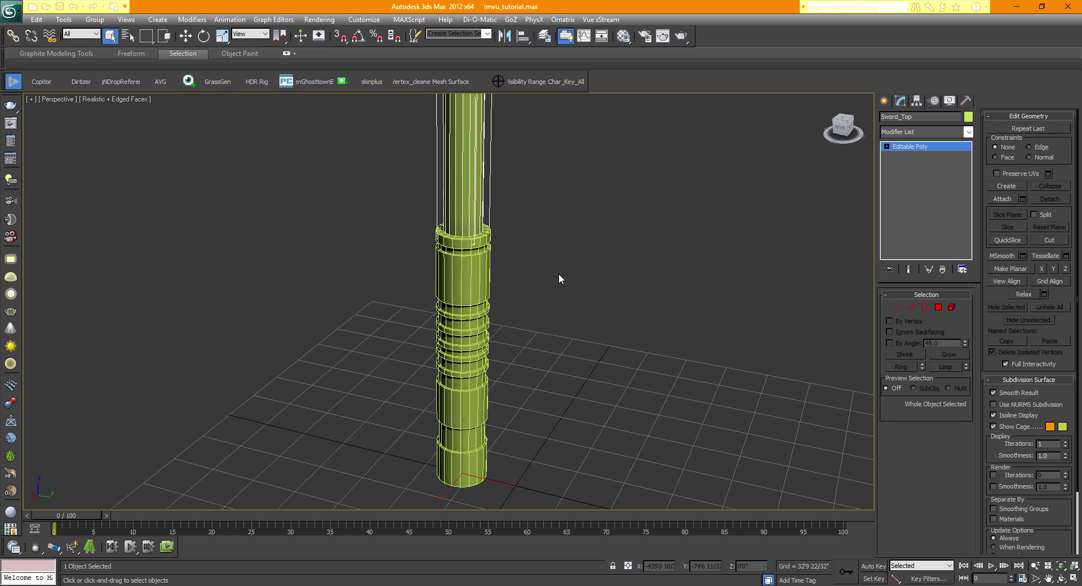
middle_drag(507, 337, 533, 338)
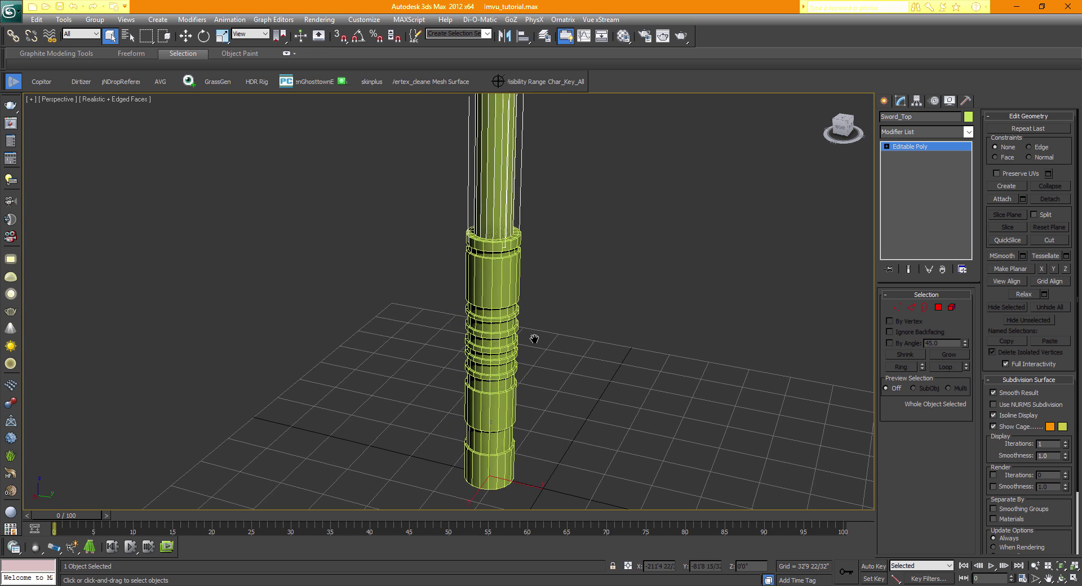
scroll(534, 339, up, 2)
scroll(606, 339, down, 1)
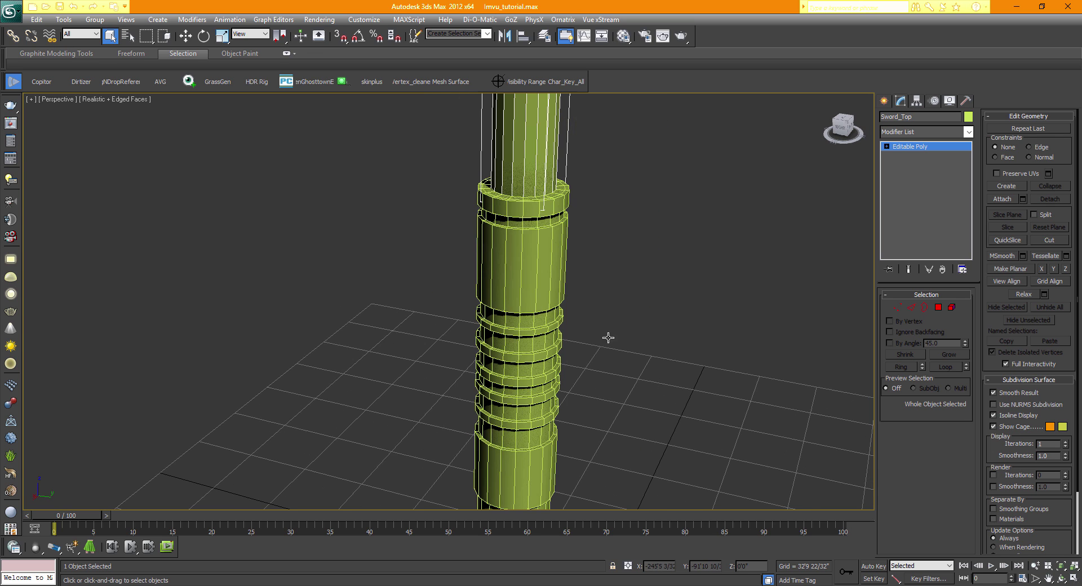
click(840, 130)
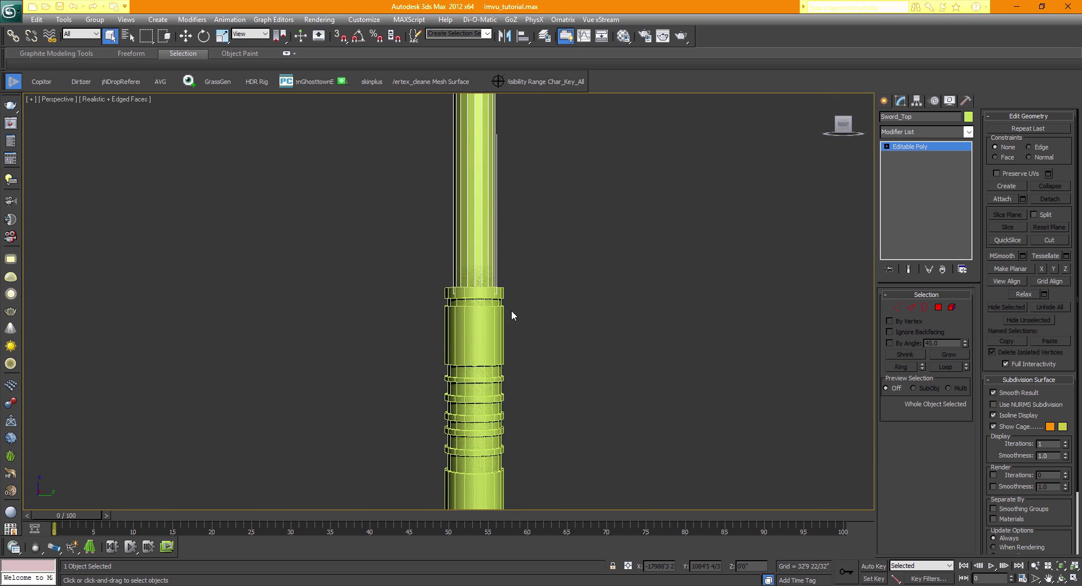
click(515, 312)
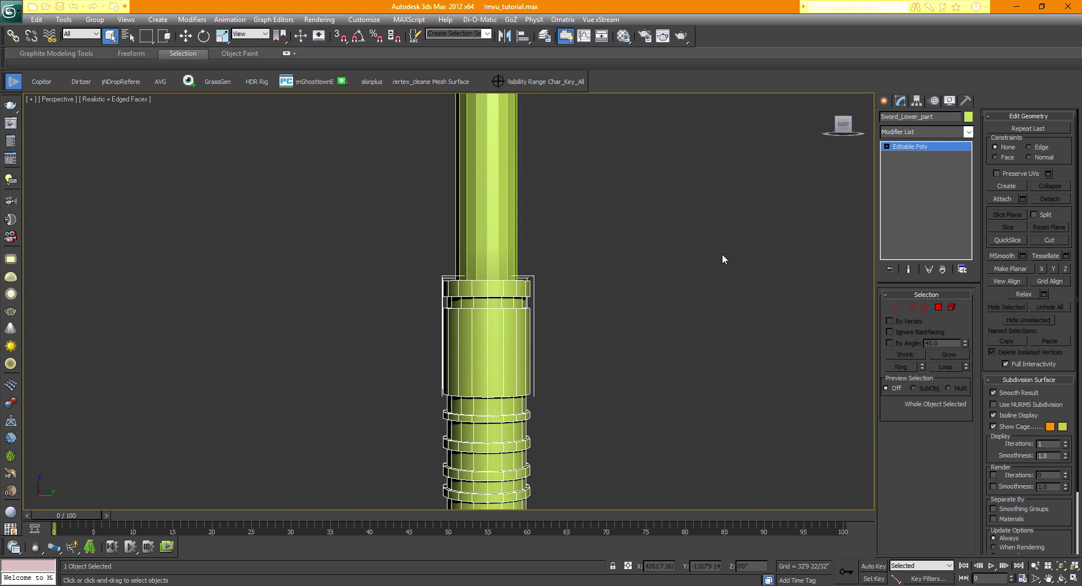
alt+middle_drag(722, 254, 643, 285)
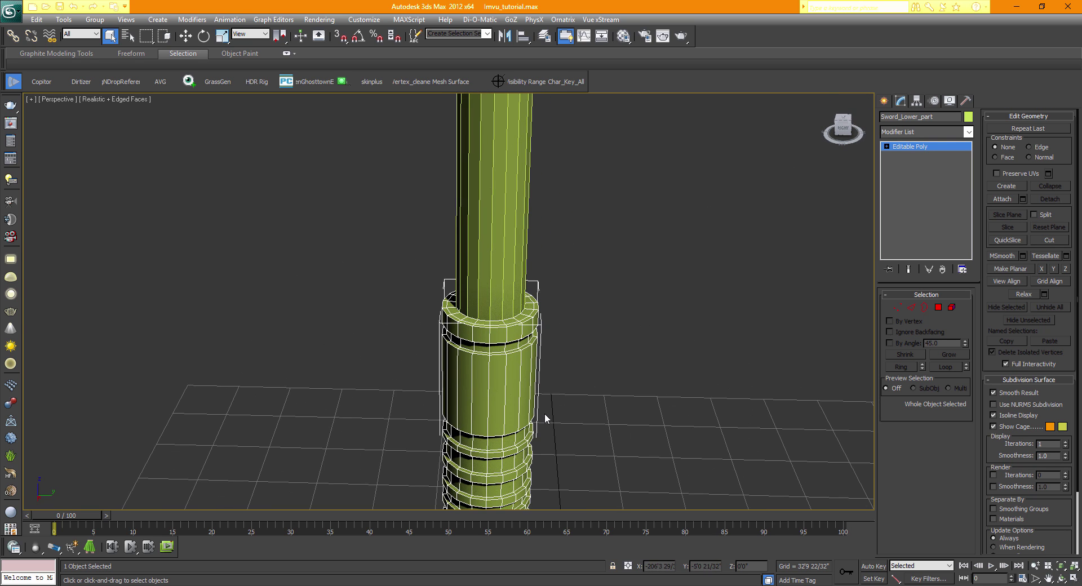
middle_drag(526, 264, 526, 201)
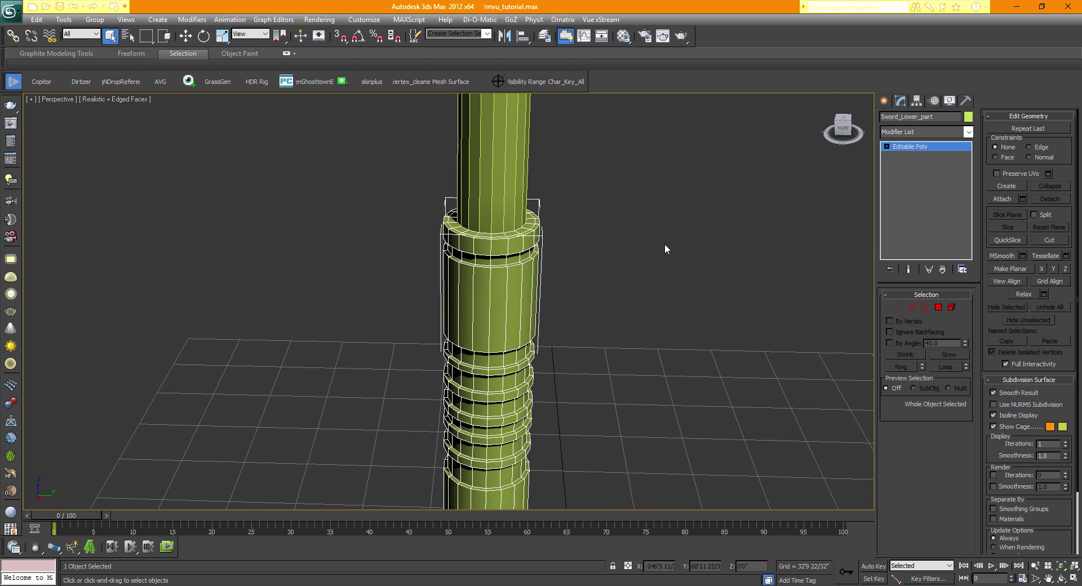
- Add an Unwrap UVW modifier to the handle in face selection mode, and check its initial layout in the UV editor
click(477, 276)
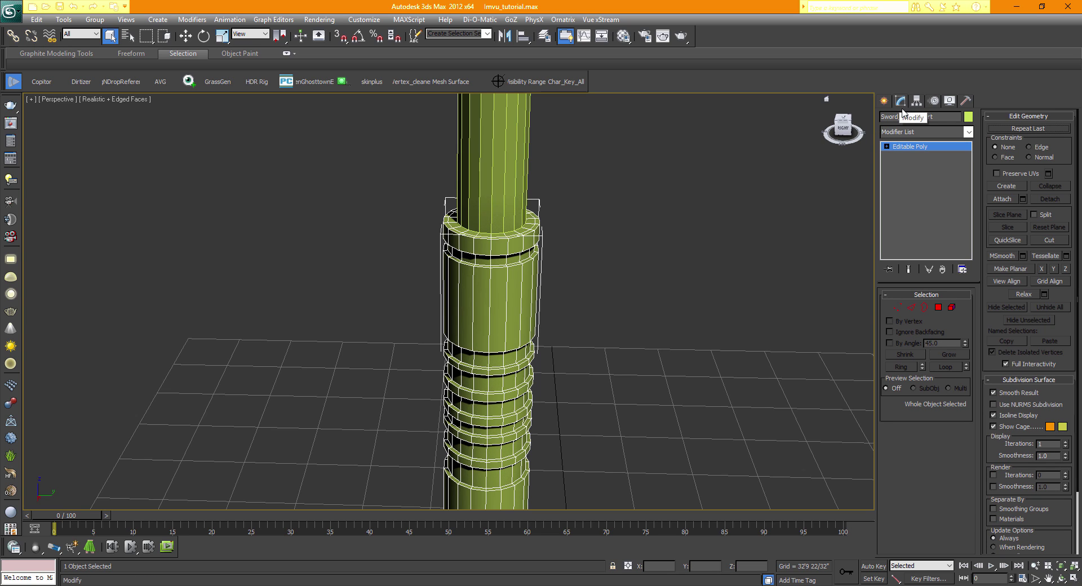
click(895, 133)
key(u)
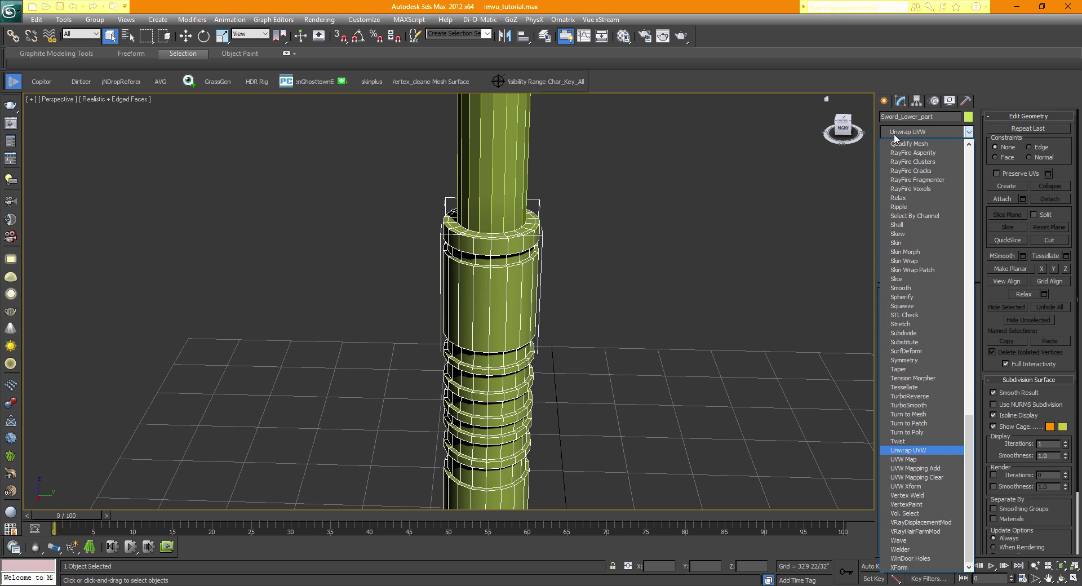
click(915, 454)
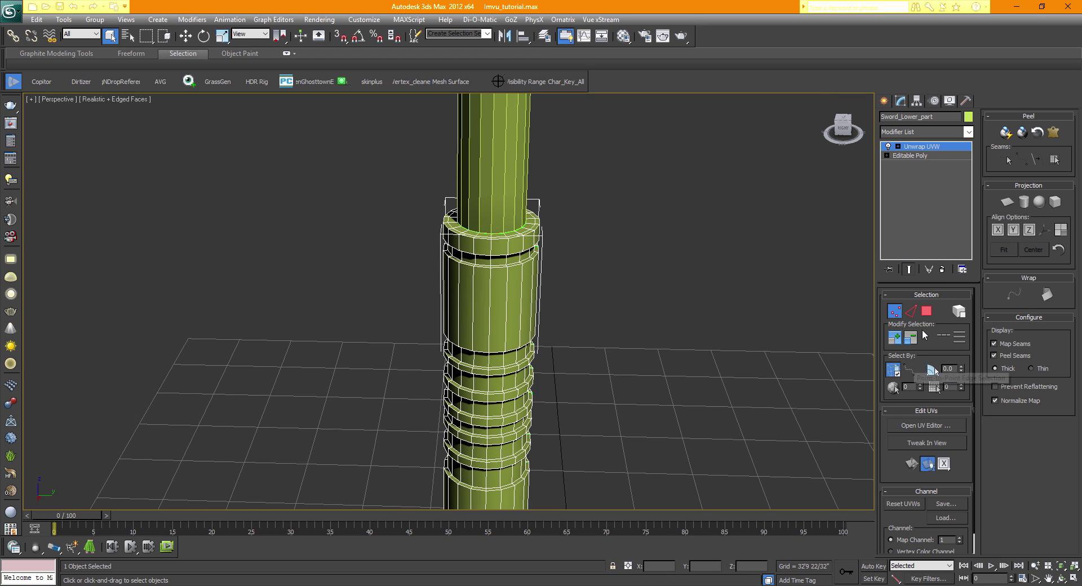
click(927, 311)
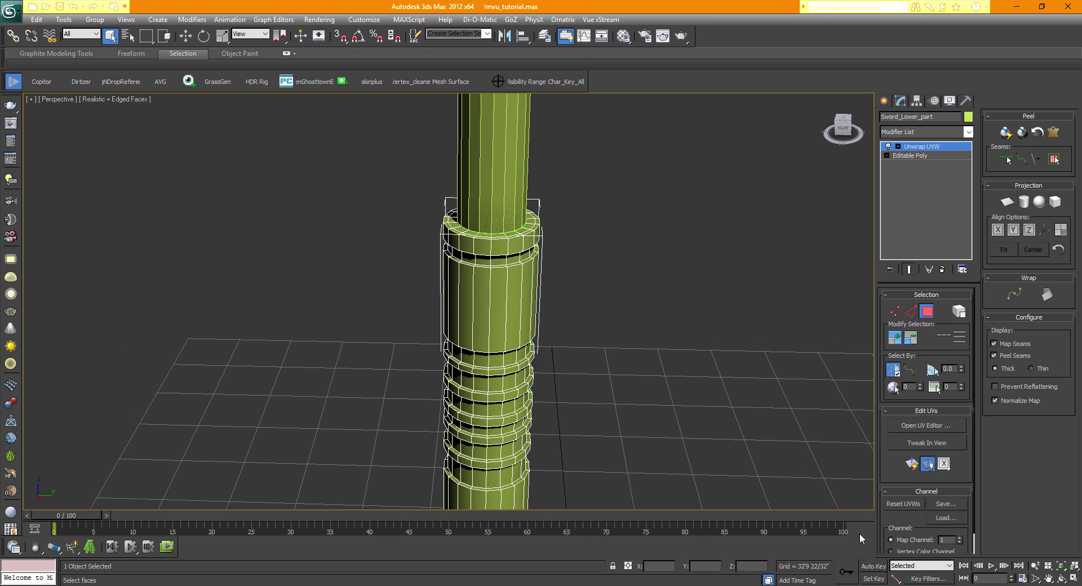
click(900, 423)
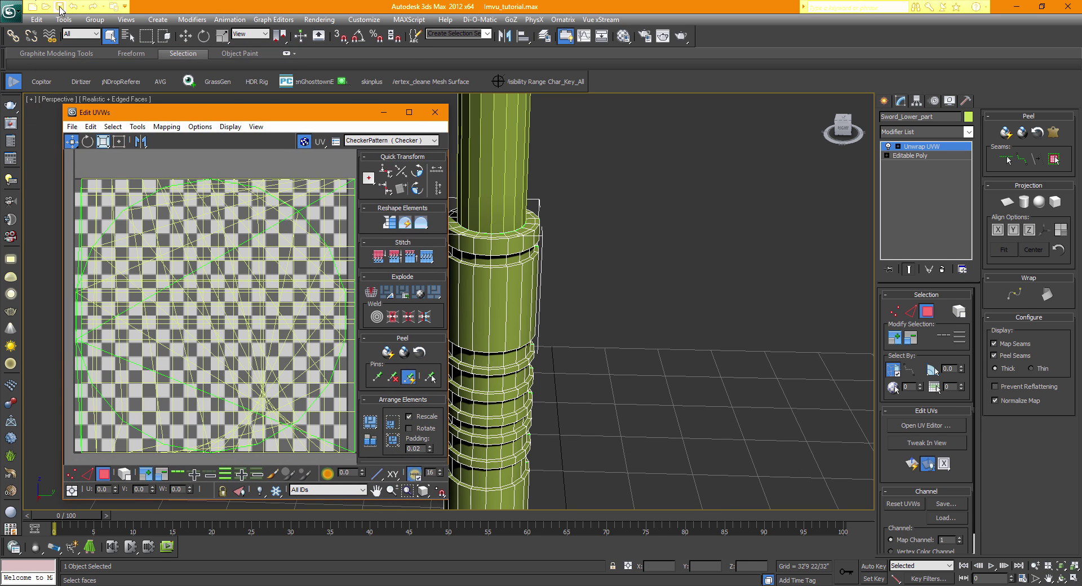
click(435, 113)
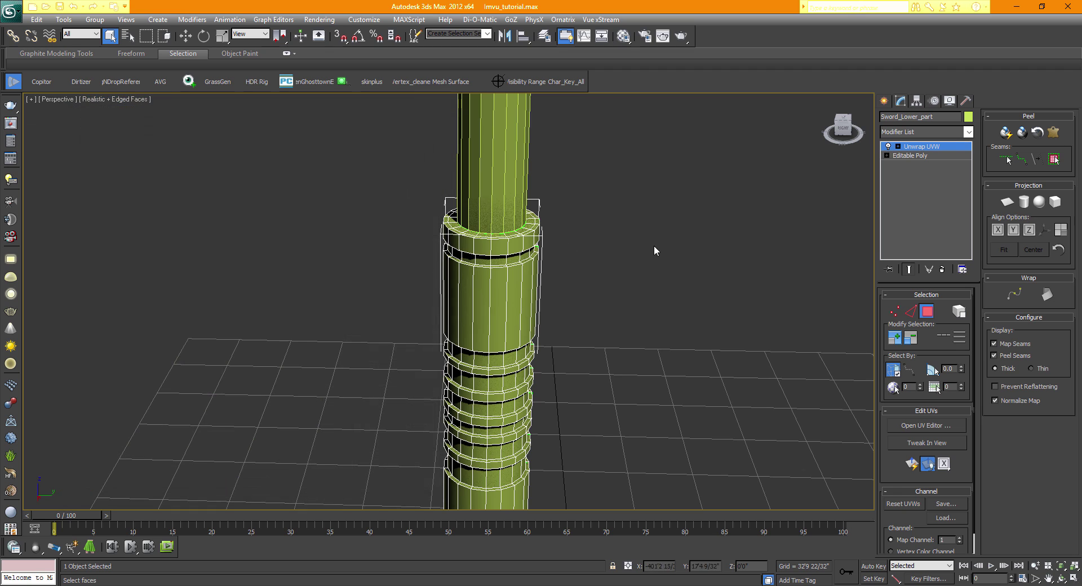
- Inspect the whole handle from the side and at an angle, and save the scene
click(844, 125)
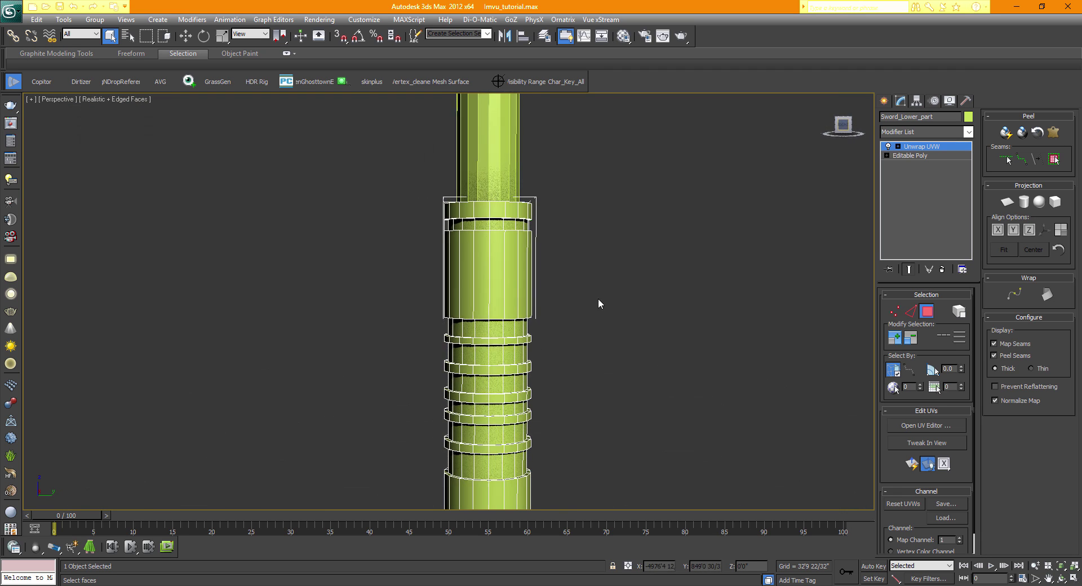
drag(843, 125, 841, 131)
middle_drag(557, 395, 536, 338)
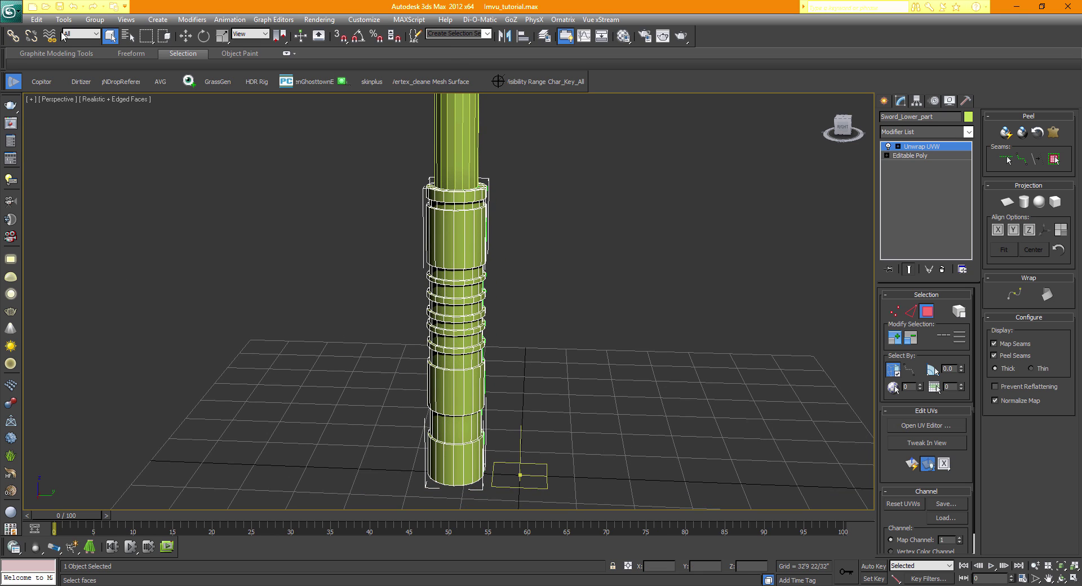
middle_drag(437, 213, 400, 265)
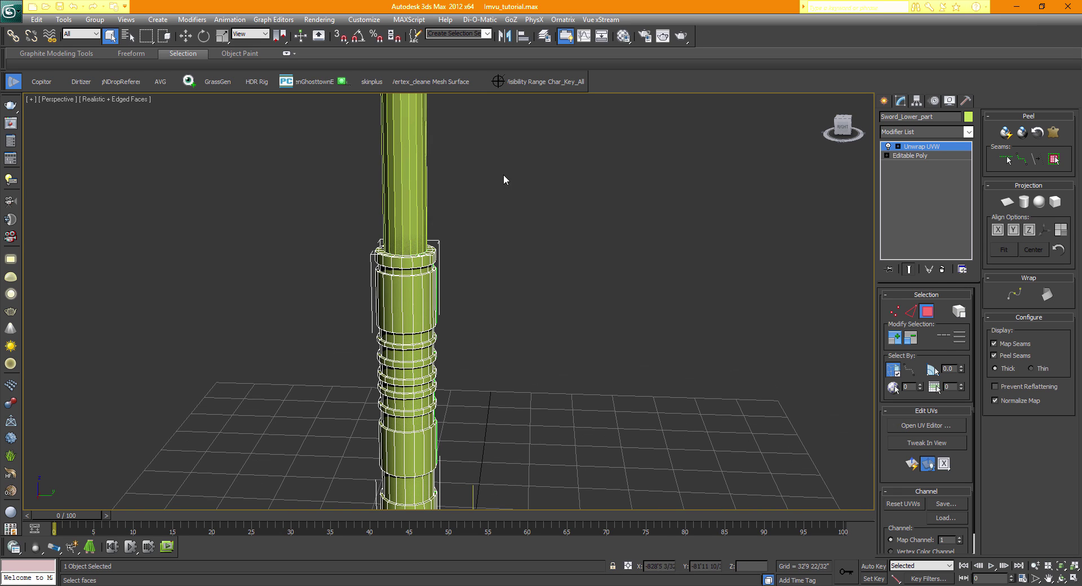
click(60, 8)
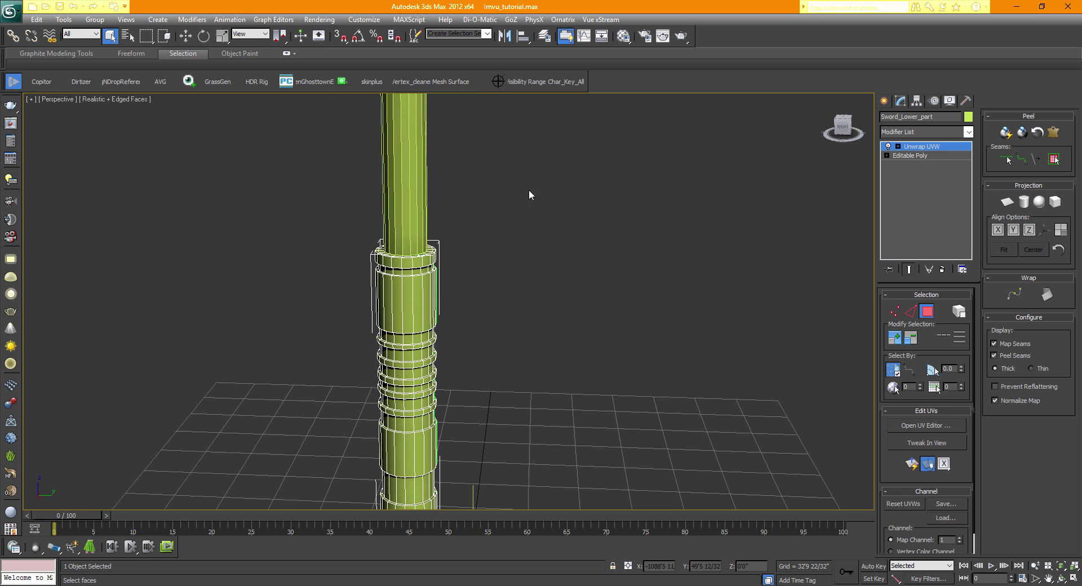
- Examine the handle's vertical faces by selecting single side faces on the wide section, the top ring and the ribbed section in turn
scroll(608, 346, down, 4)
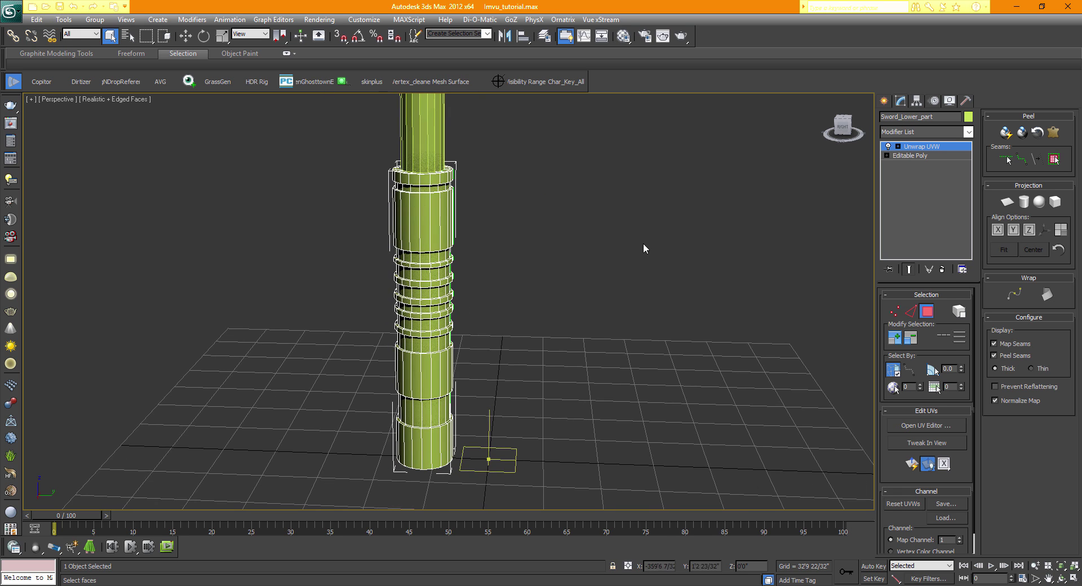
drag(843, 127, 623, 242)
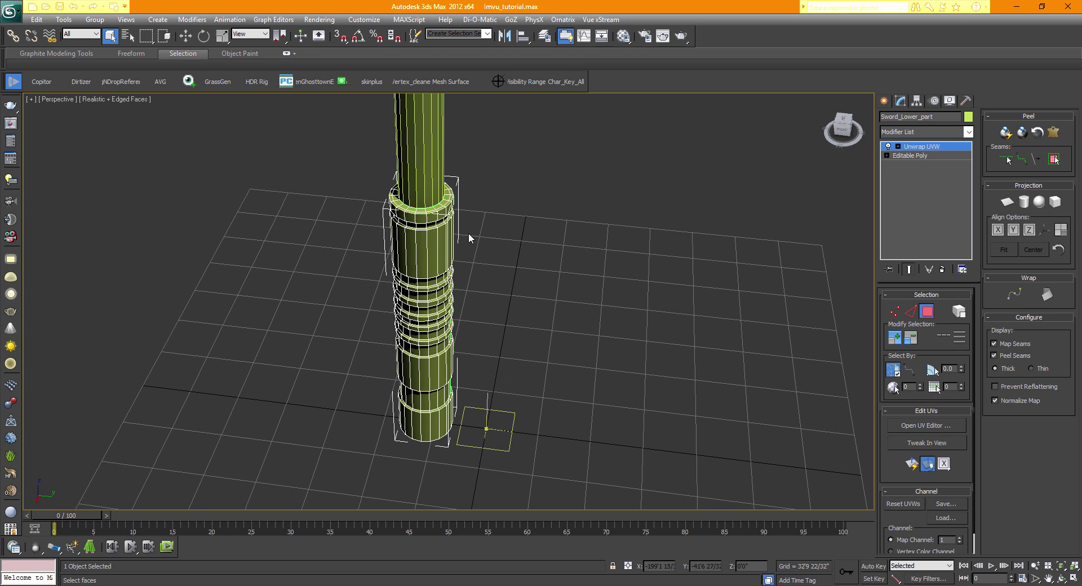
scroll(468, 232, up, 3)
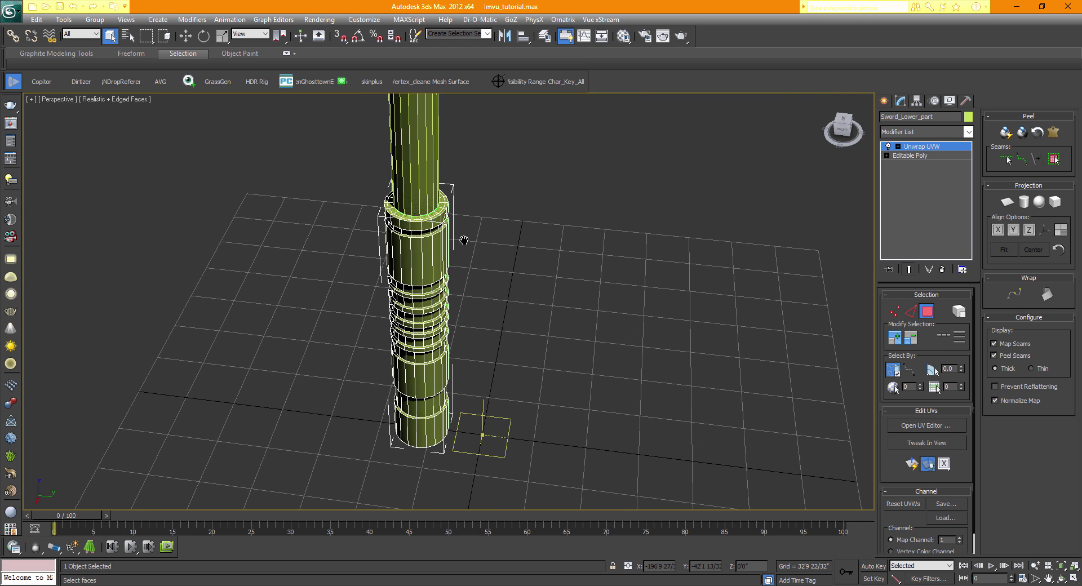
click(836, 134)
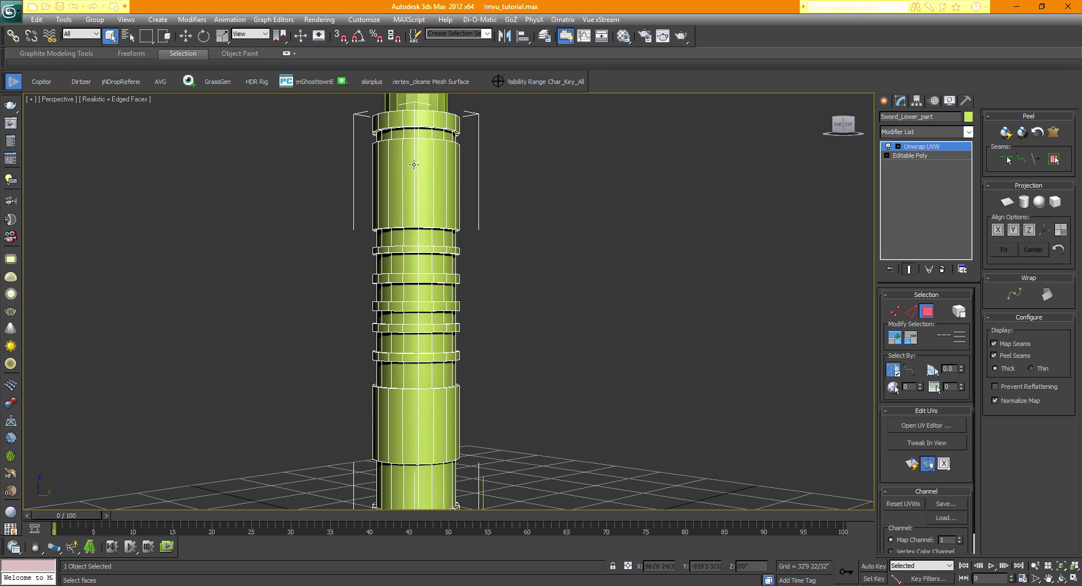
middle_drag(438, 182, 438, 240)
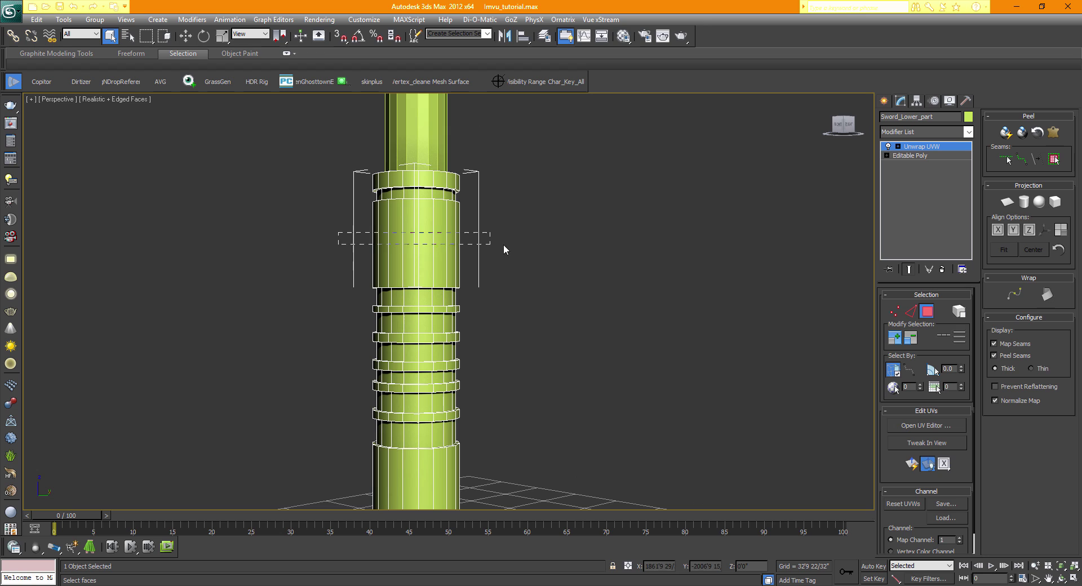
drag(504, 248, 499, 247)
click(405, 239)
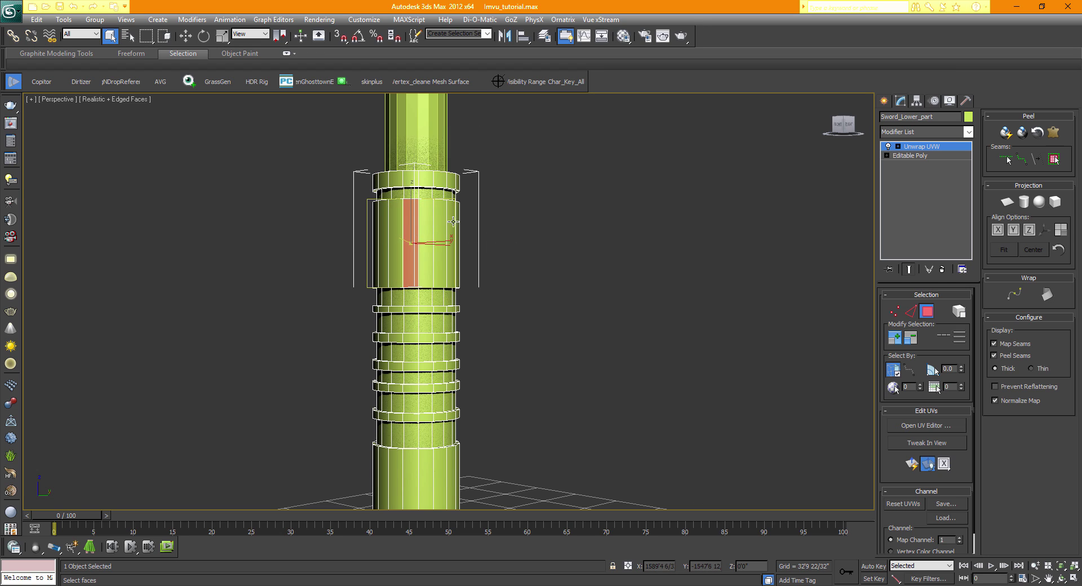
click(407, 178)
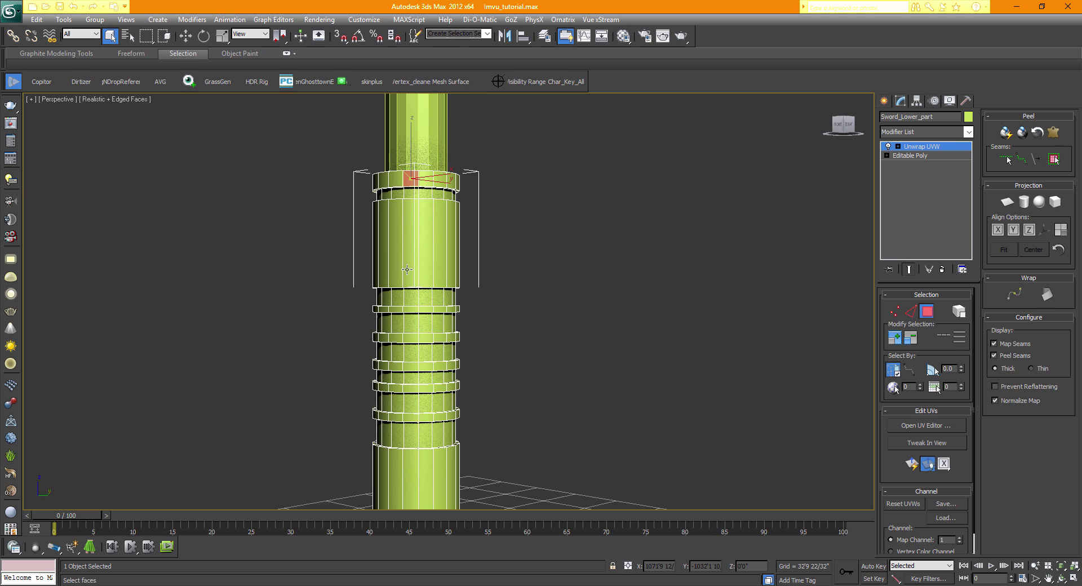
click(405, 310)
click(410, 319)
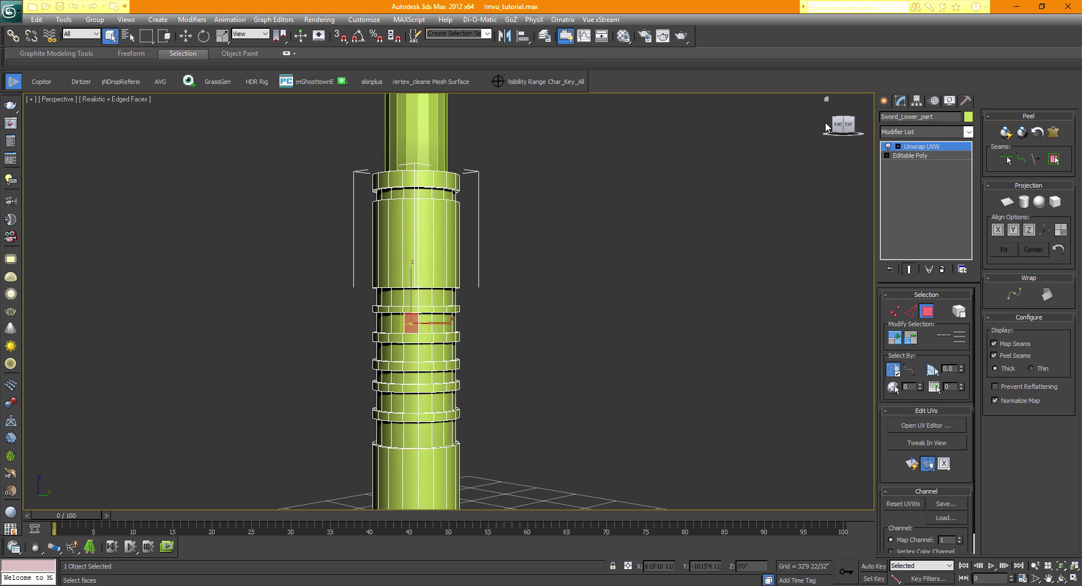
- Examine the handle's horizontal ledge faces by selecting one on top of the upper rim and one on the underside of the wide section
drag(838, 123, 839, 145)
scroll(448, 305, up, 3)
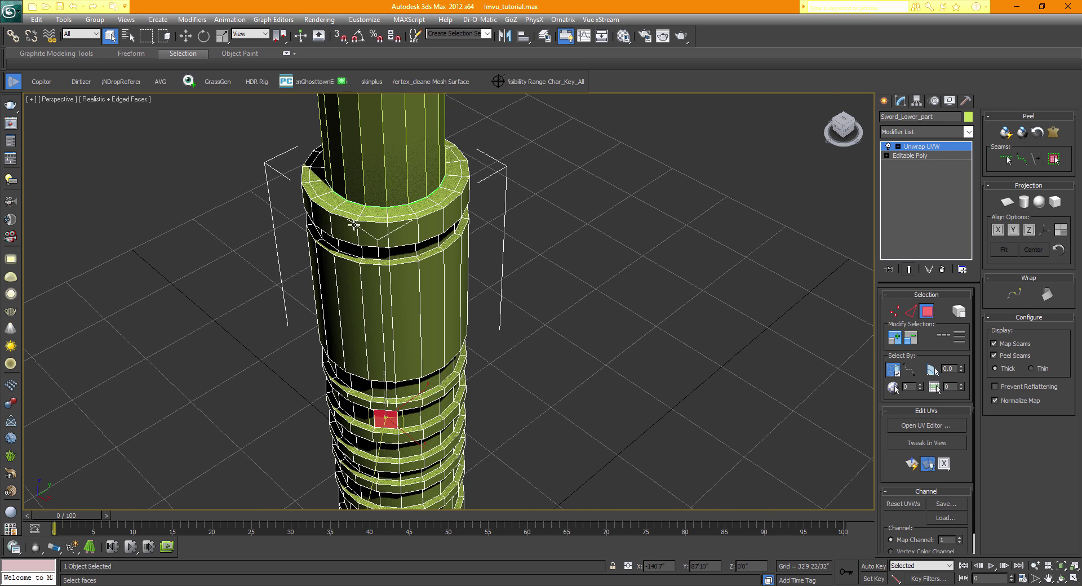
click(353, 209)
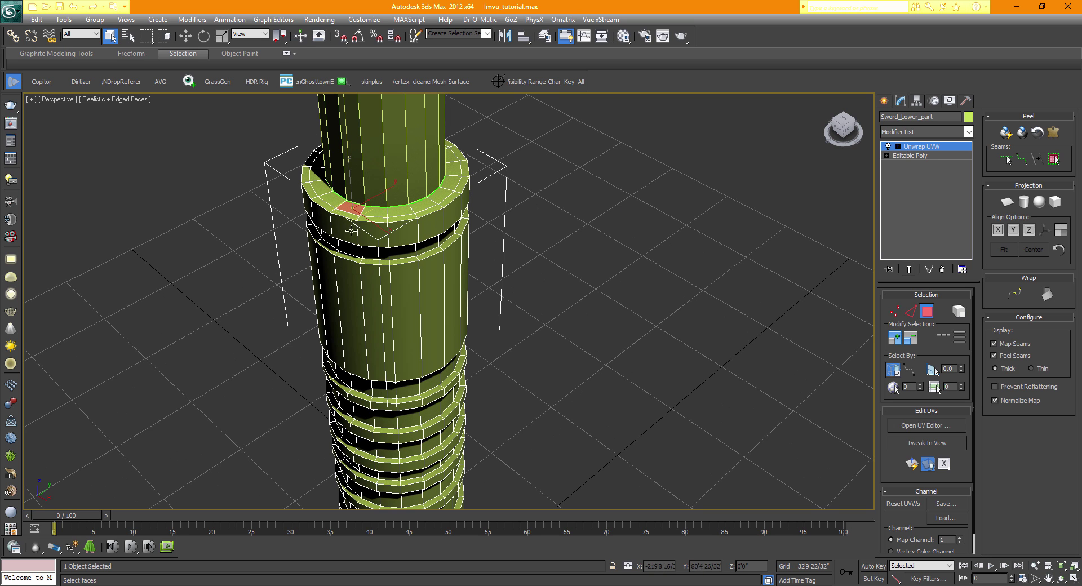
scroll(438, 289, up, 3)
click(834, 137)
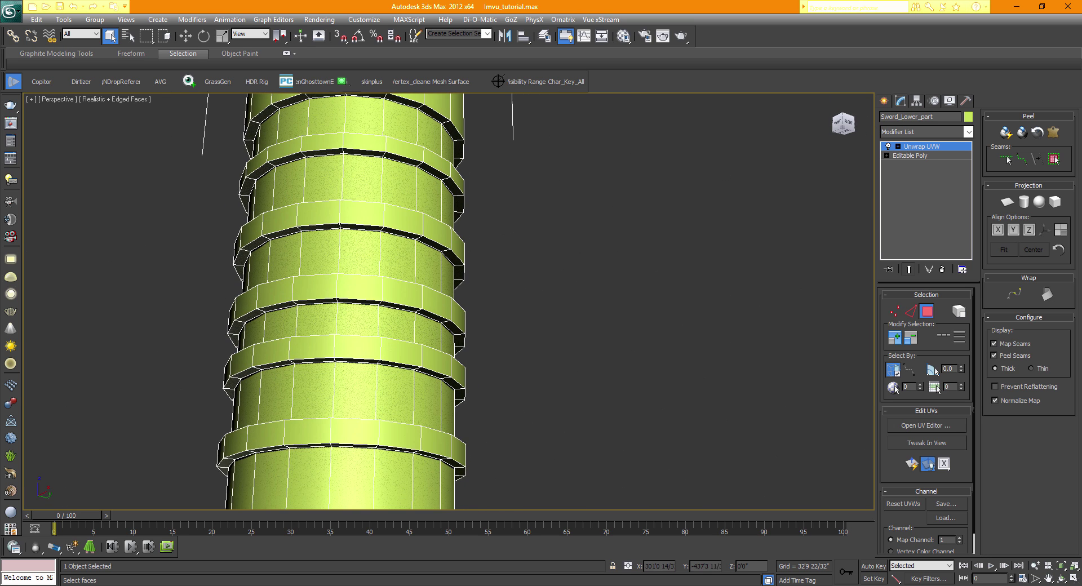
scroll(428, 172, up, 2)
click(435, 159)
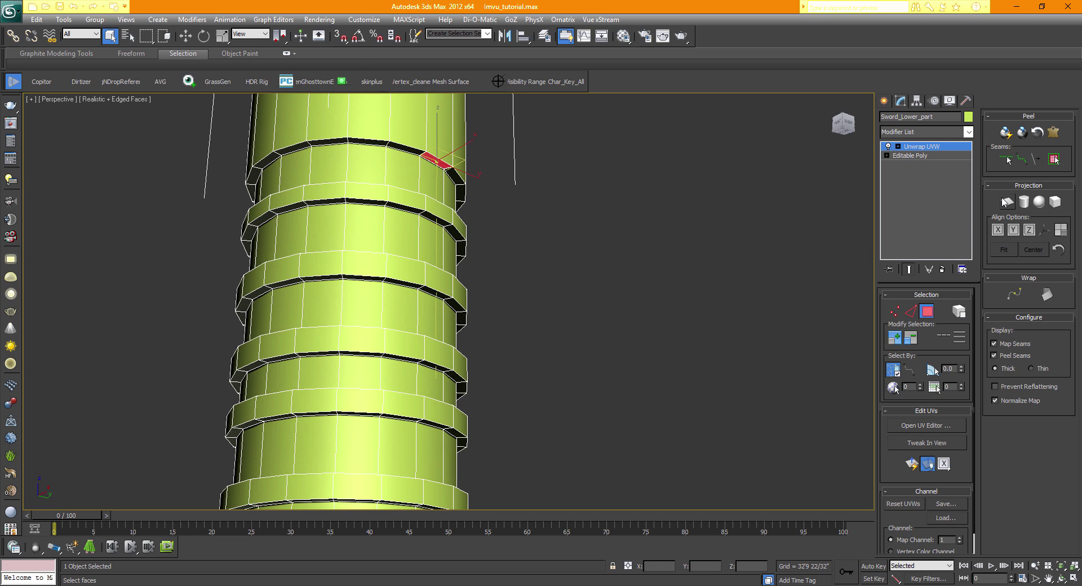
scroll(626, 232, down, 2)
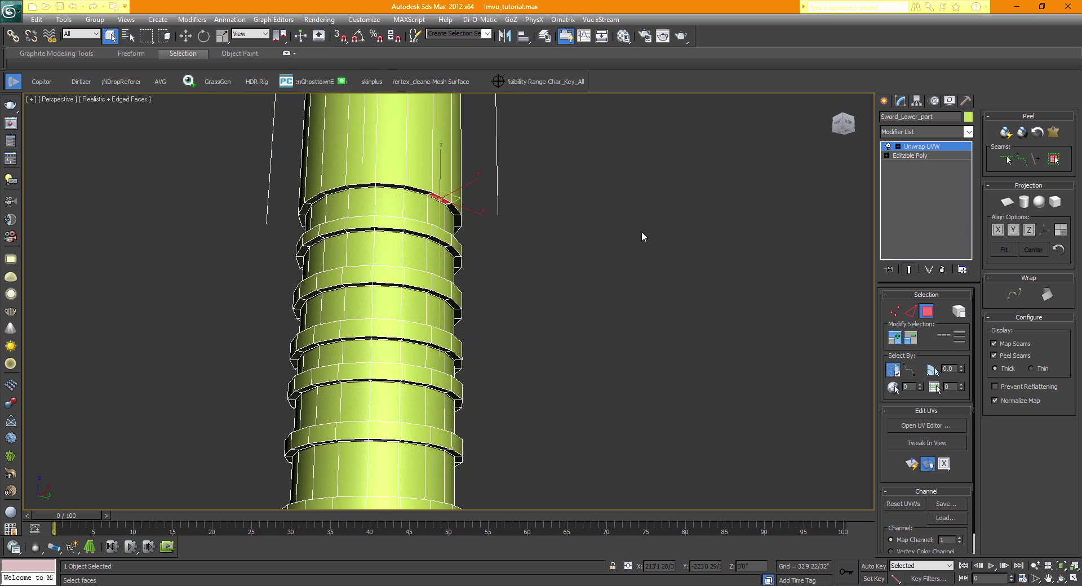
- Select two adjacent outer faces on the upper collar of Sword_Lower_part and open the UV editor
alt+middle_drag(642, 231, 683, 259)
drag(843, 127, 844, 144)
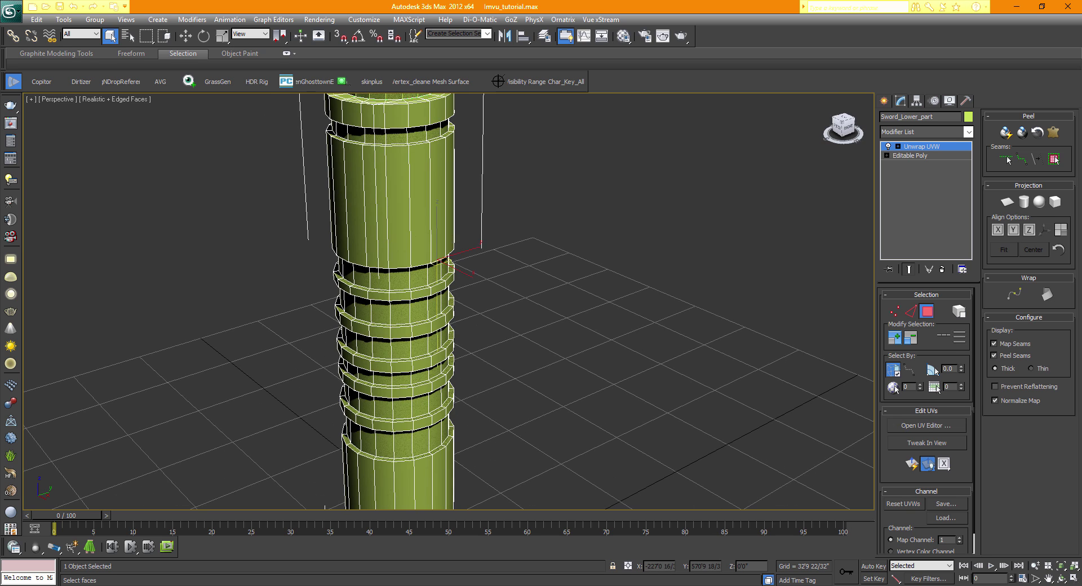
middle_drag(676, 241, 690, 292)
scroll(690, 291, up, 3)
middle_drag(579, 266, 613, 321)
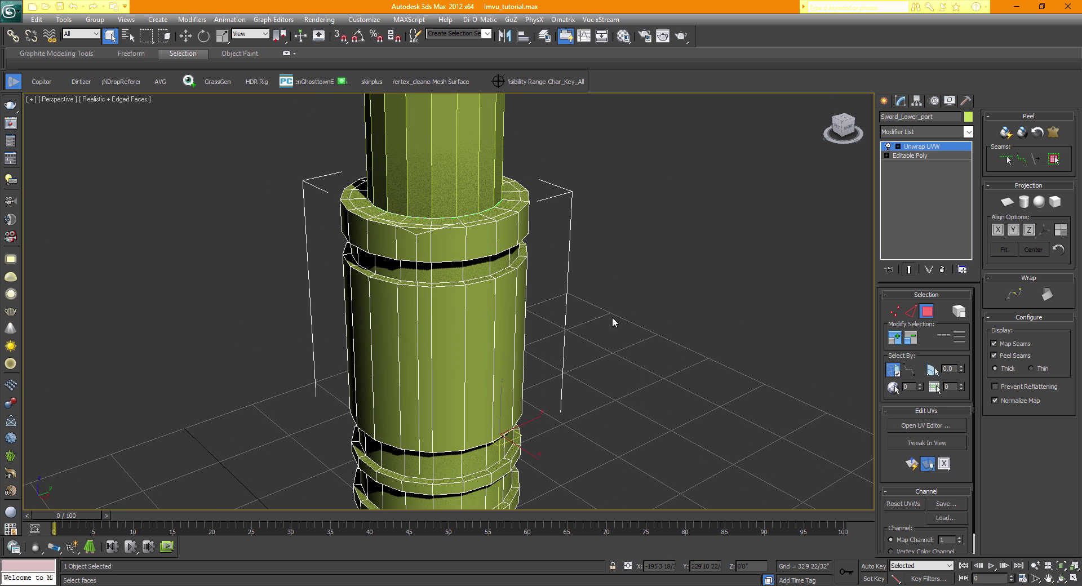
click(453, 243)
ctrl+click(419, 243)
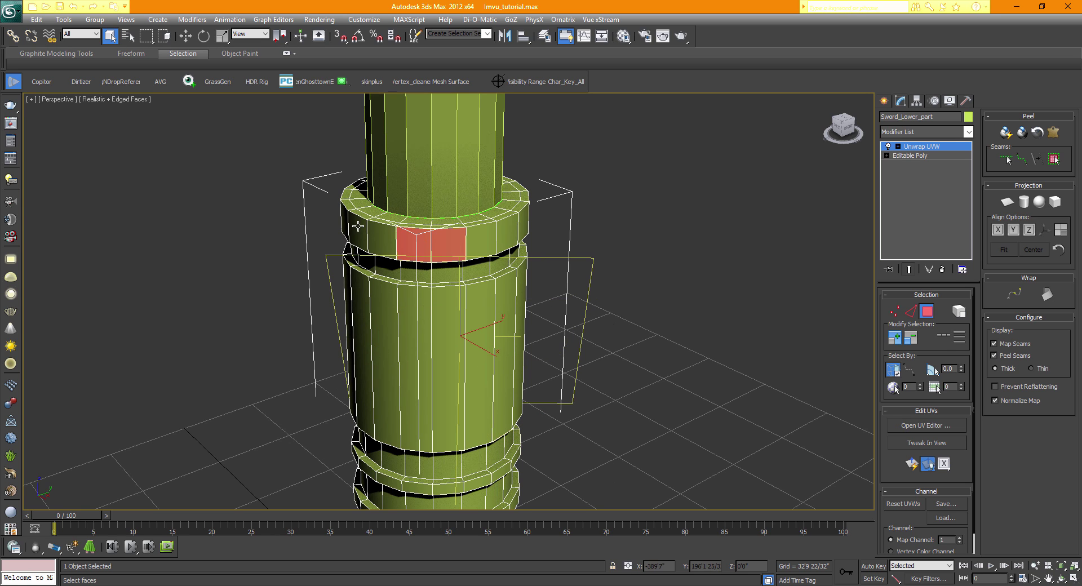
click(909, 425)
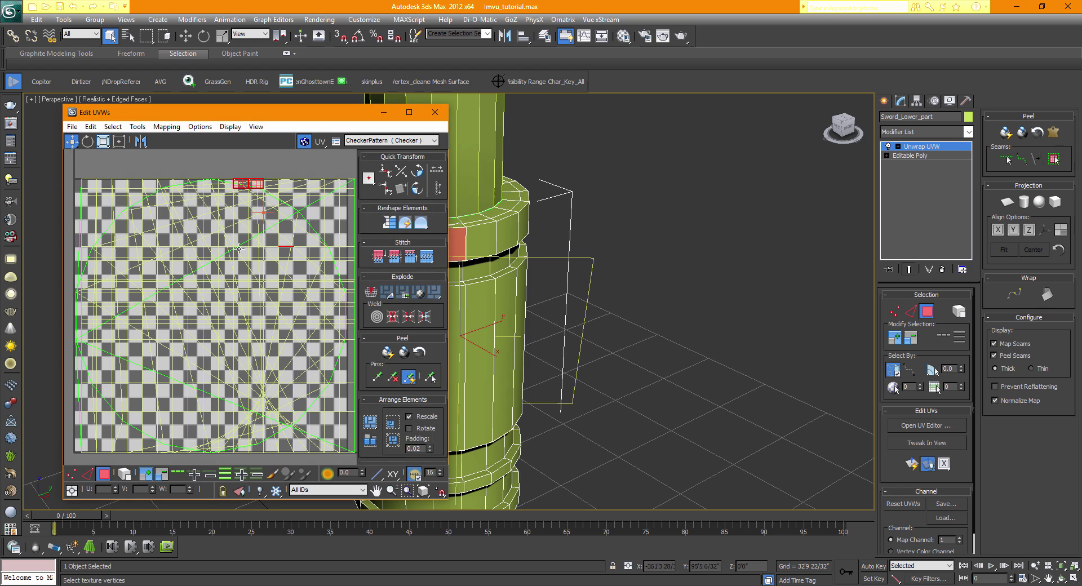
- Select all UV faces, move the UV editor clear of the model, and clear the face selection
scroll(275, 317, down, 2)
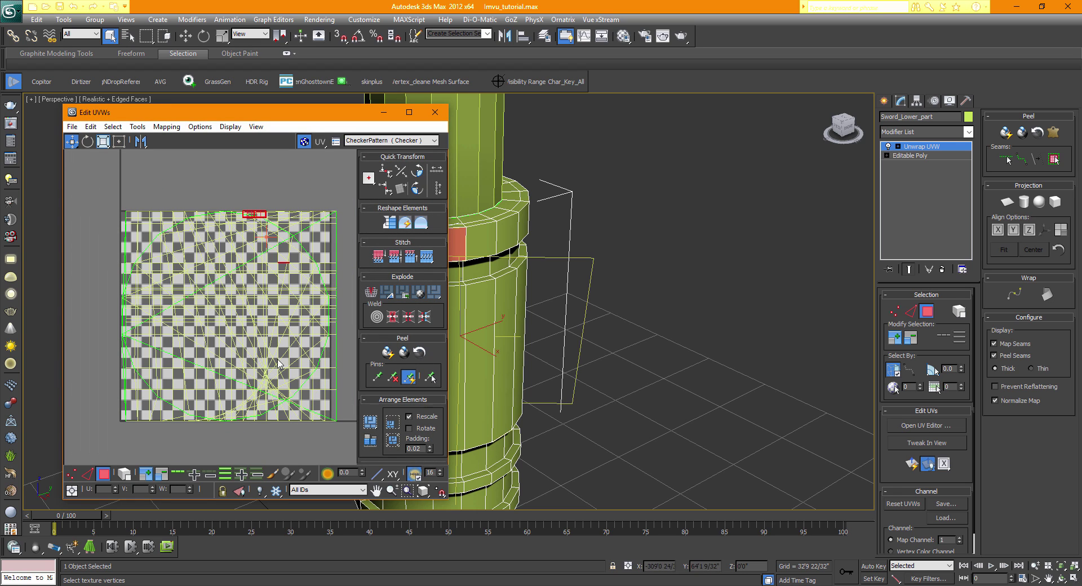
key(ctrl+a)
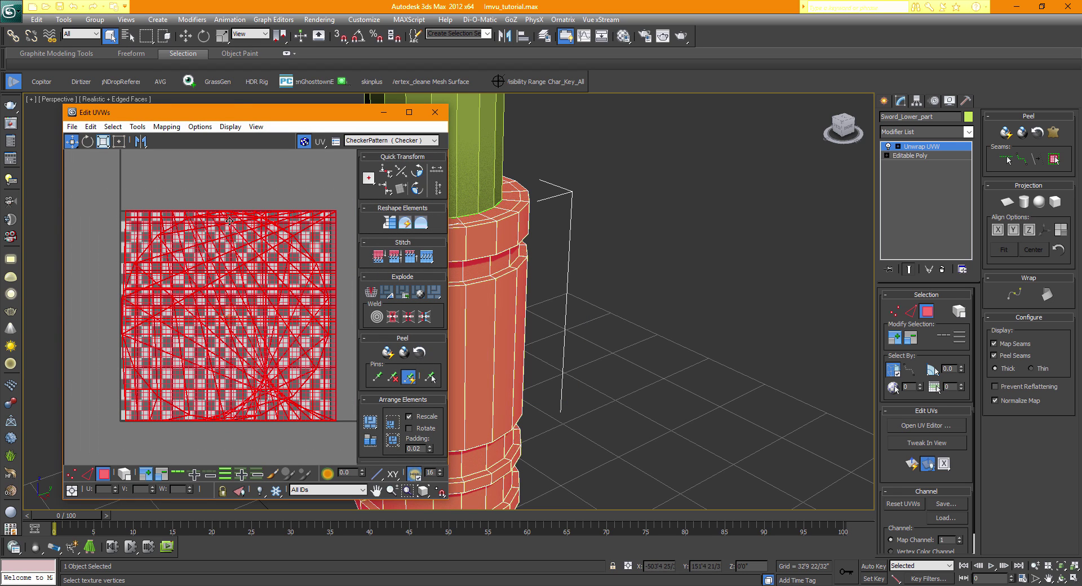
drag(234, 112, 822, 170)
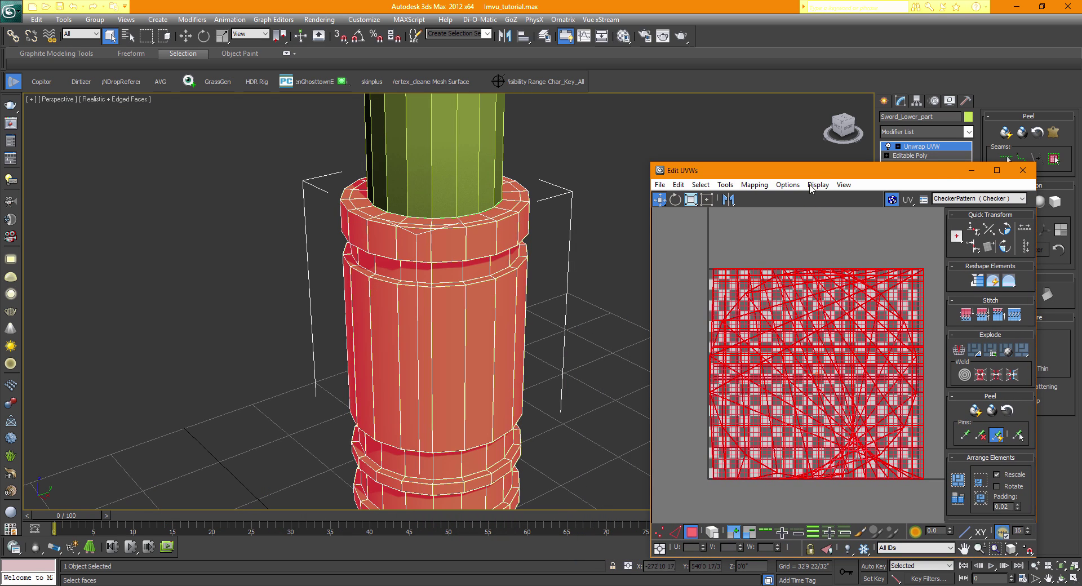
click(534, 253)
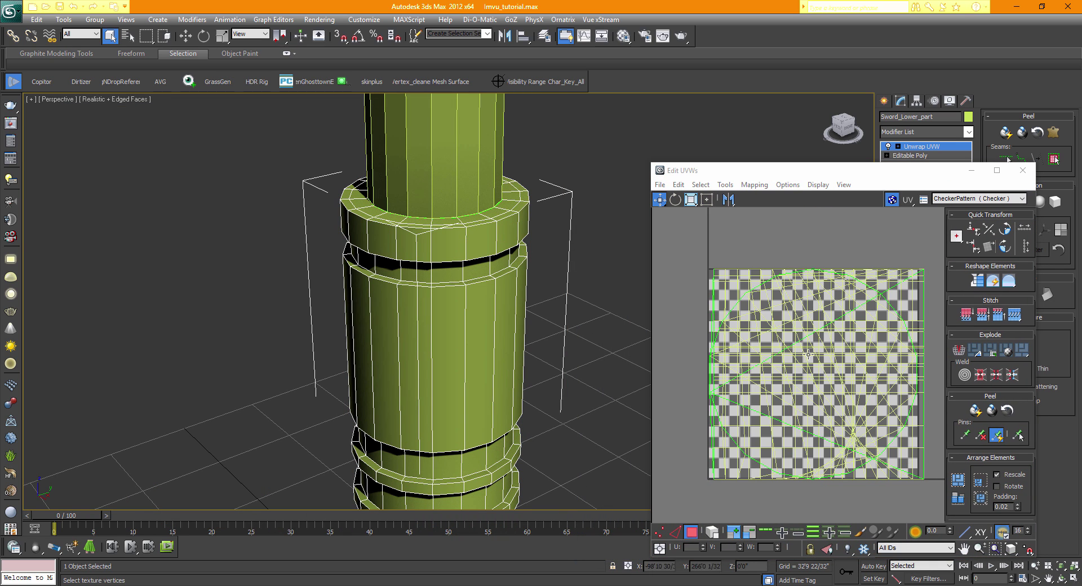
- Select two adjacent outer faces on the upper collar and extend them into a full loop
click(446, 245)
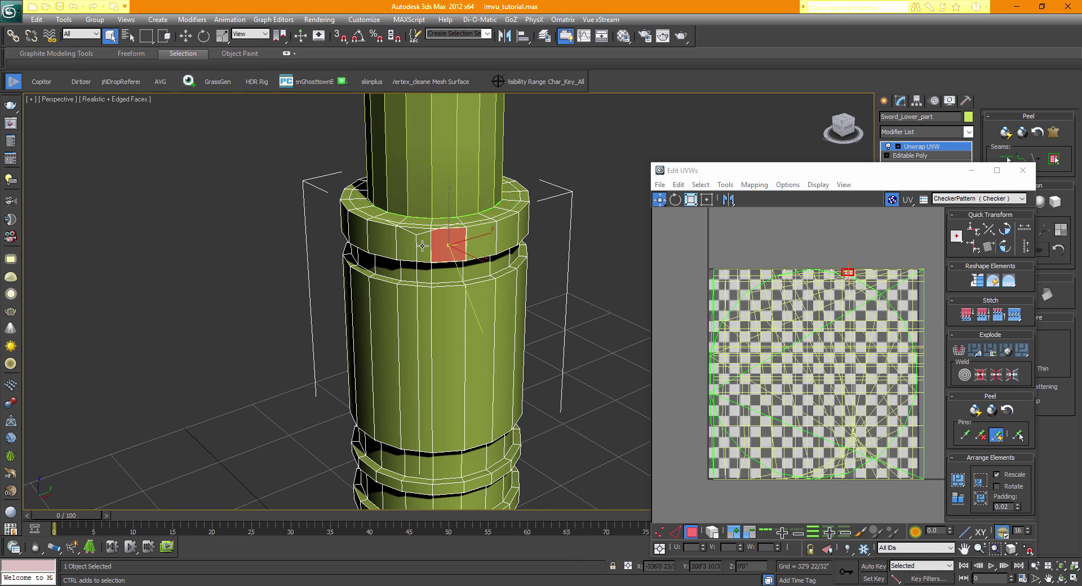
ctrl+click(414, 244)
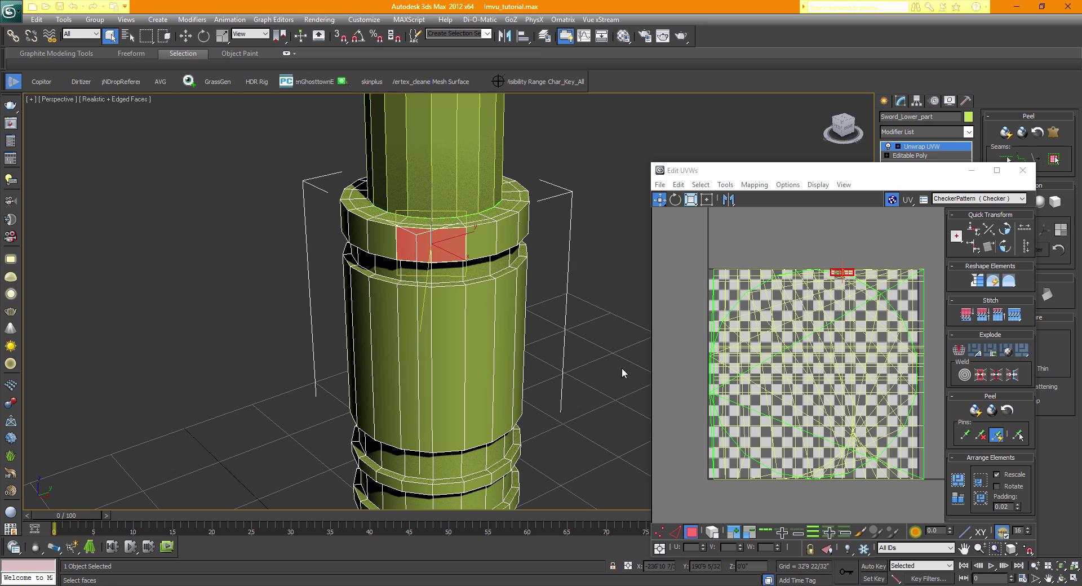
click(765, 532)
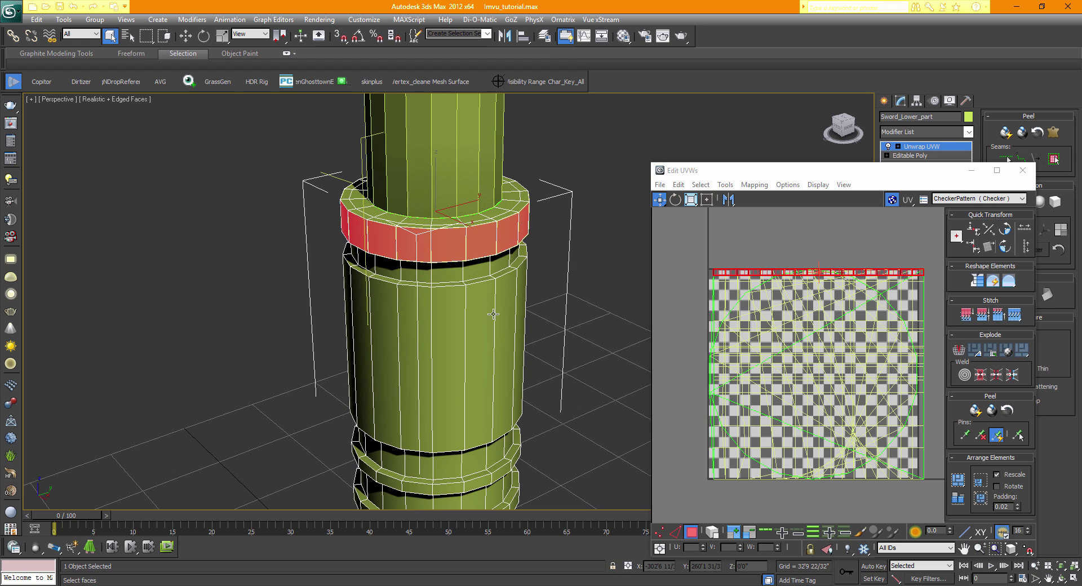
- Add the ring of faces in the narrow groove just below the upper collar to the selection
ctrl+click(442, 275)
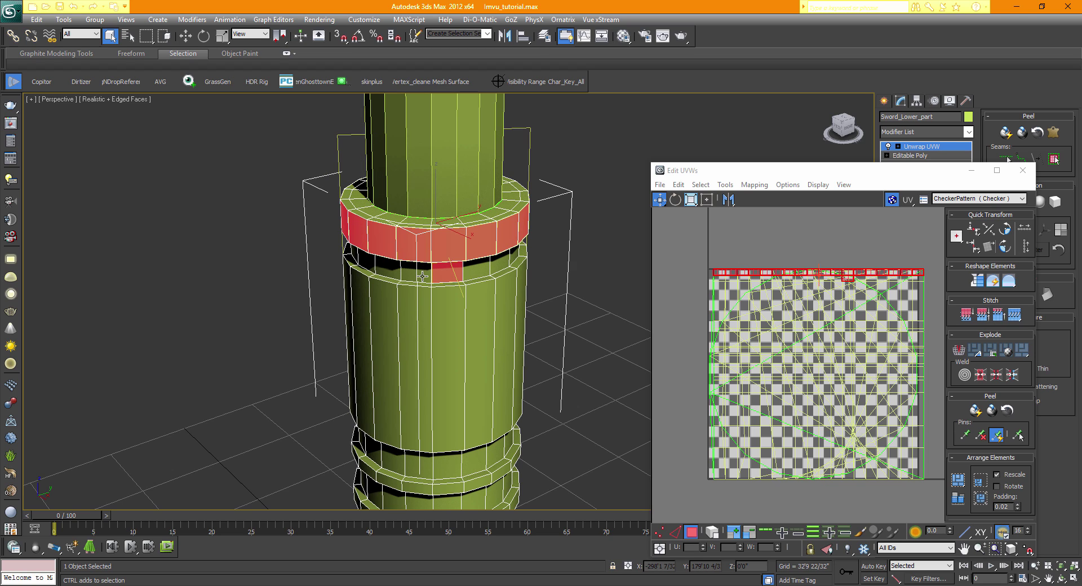
ctrl+click(422, 276)
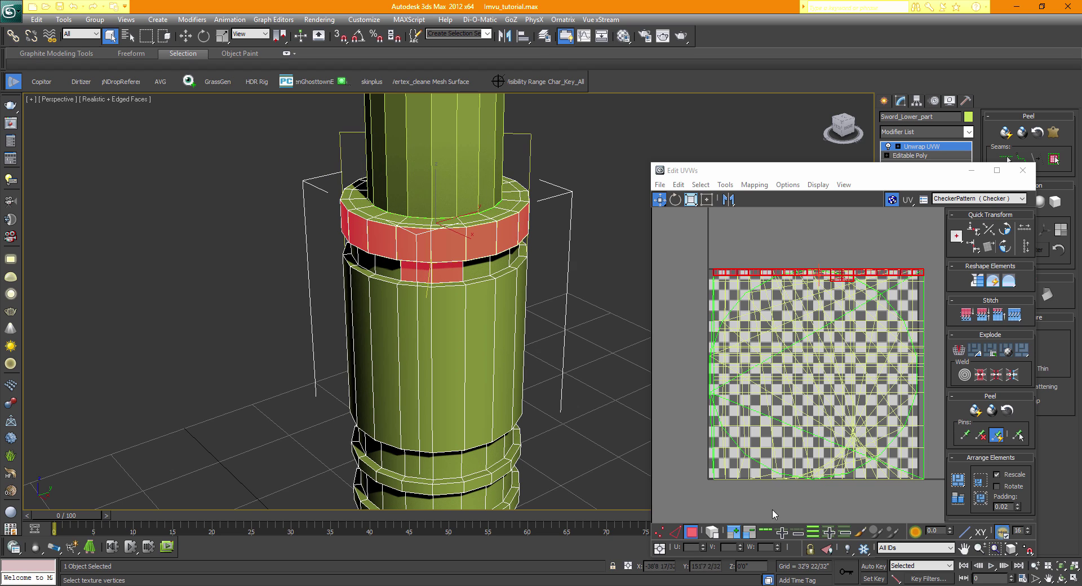
click(765, 531)
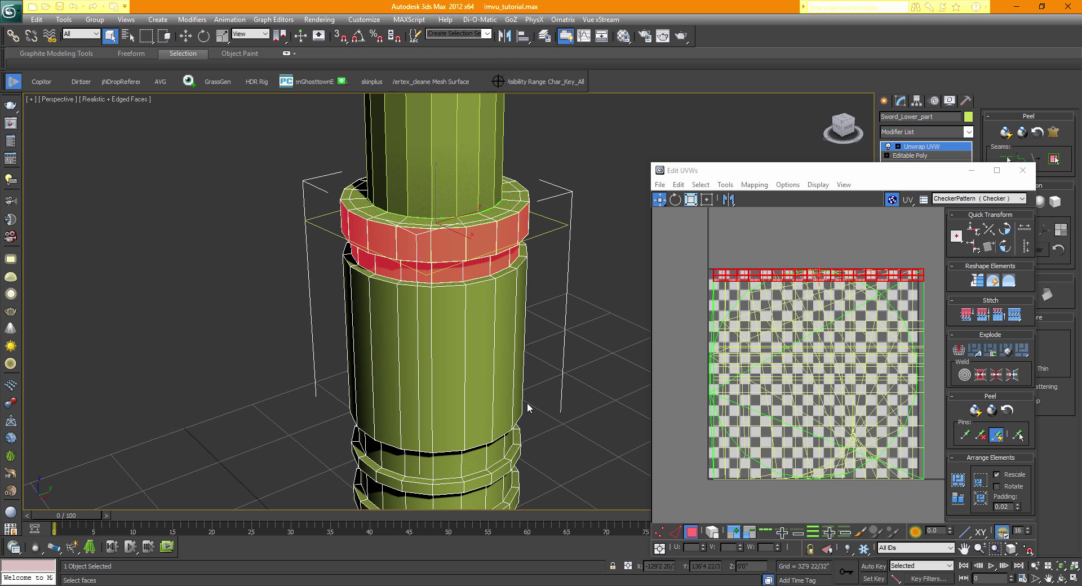
- Try to add the face loop of the tall section below the groove, and undo the loop selection
ctrl+click(447, 379)
ctrl+click(425, 374)
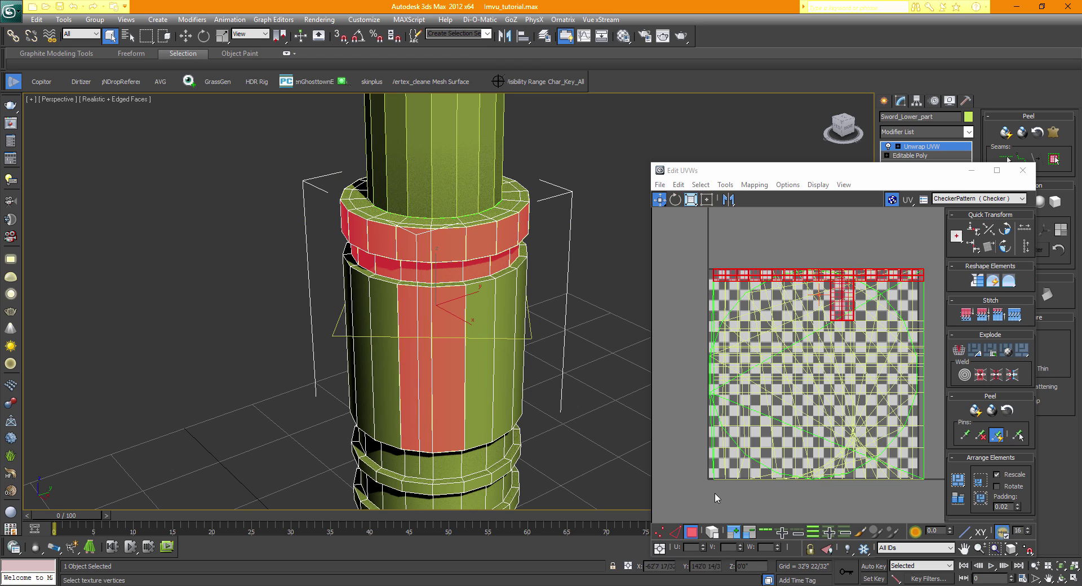
click(767, 531)
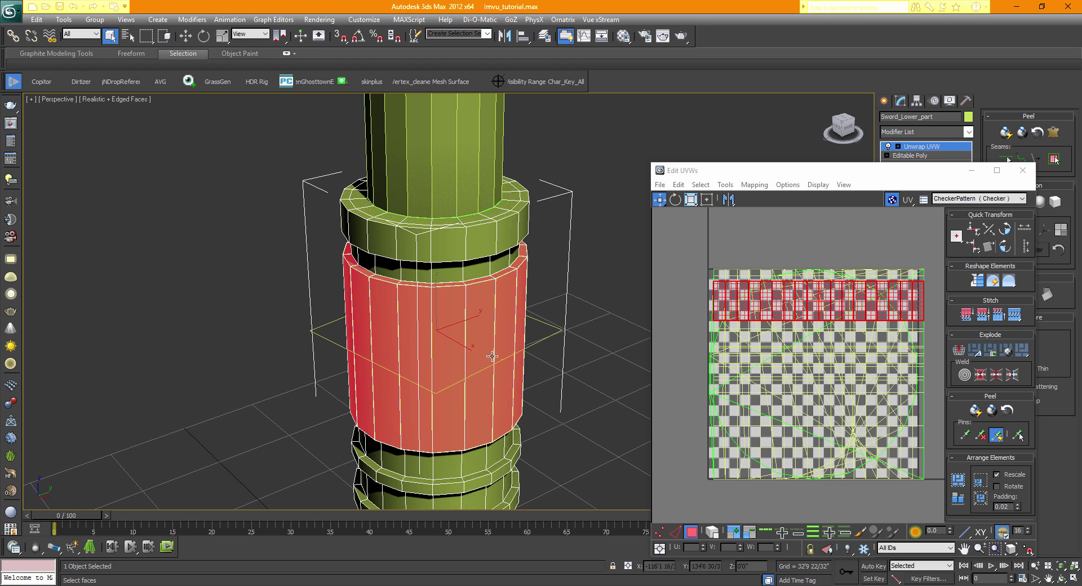
key(ctrl+z)
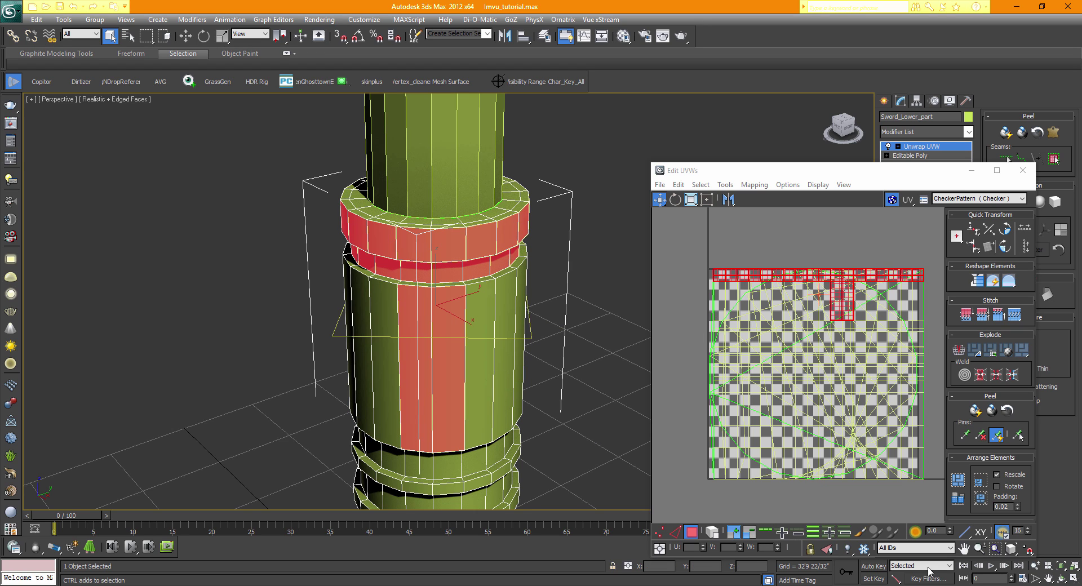
click(766, 532)
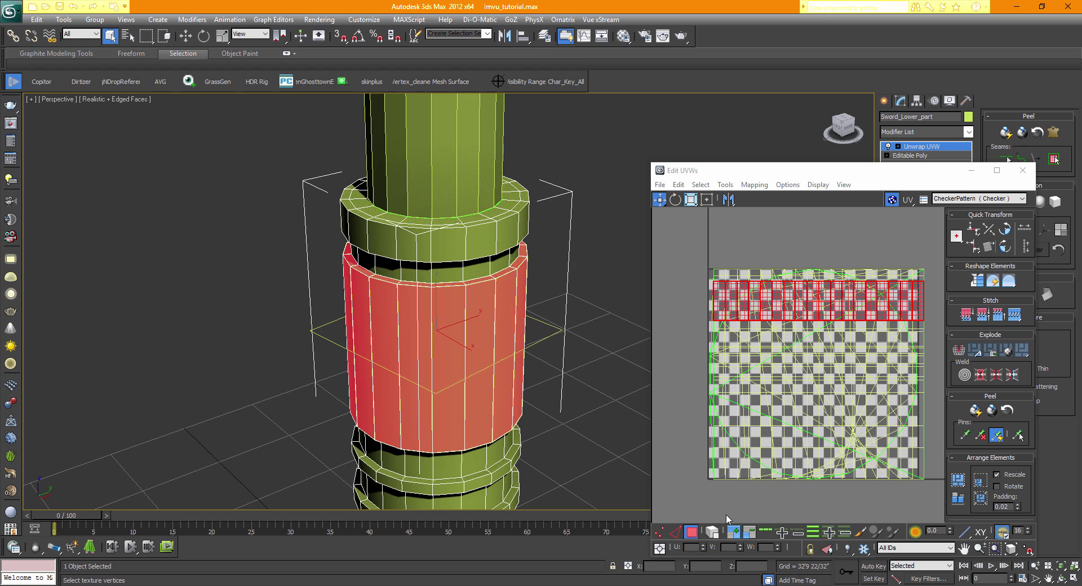
key(ctrl+z)
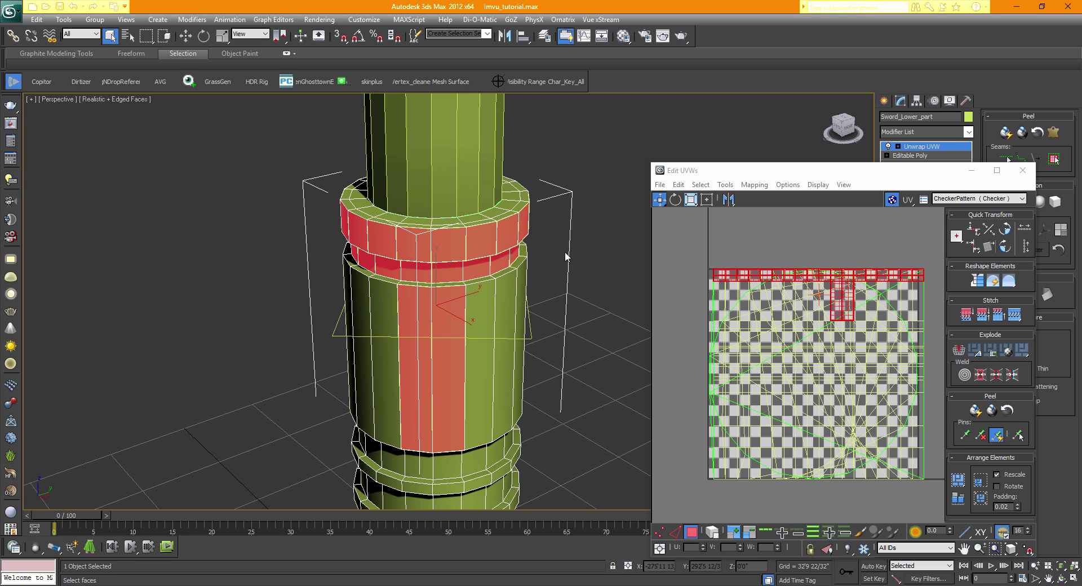
- Move the UV editor aside and select the complete face loop around the tall section below the upper collar
drag(740, 175, 667, 122)
click(466, 319)
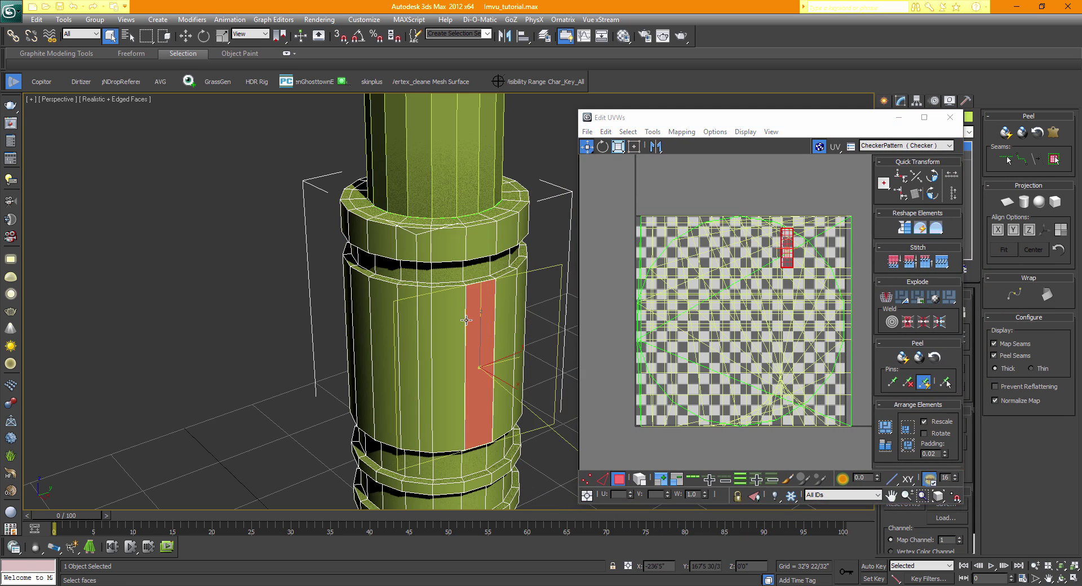
ctrl+click(448, 330)
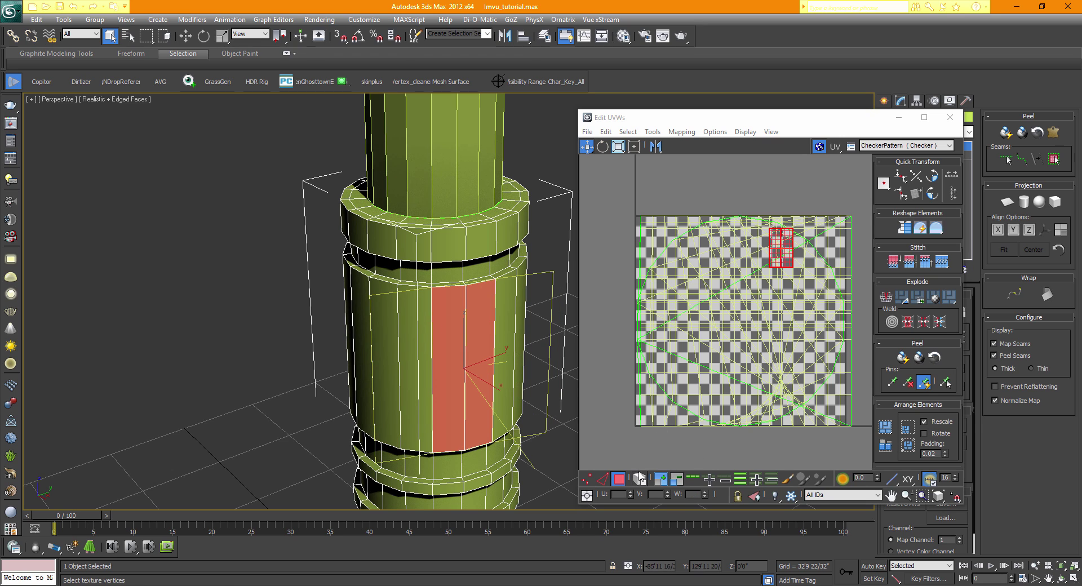
click(693, 478)
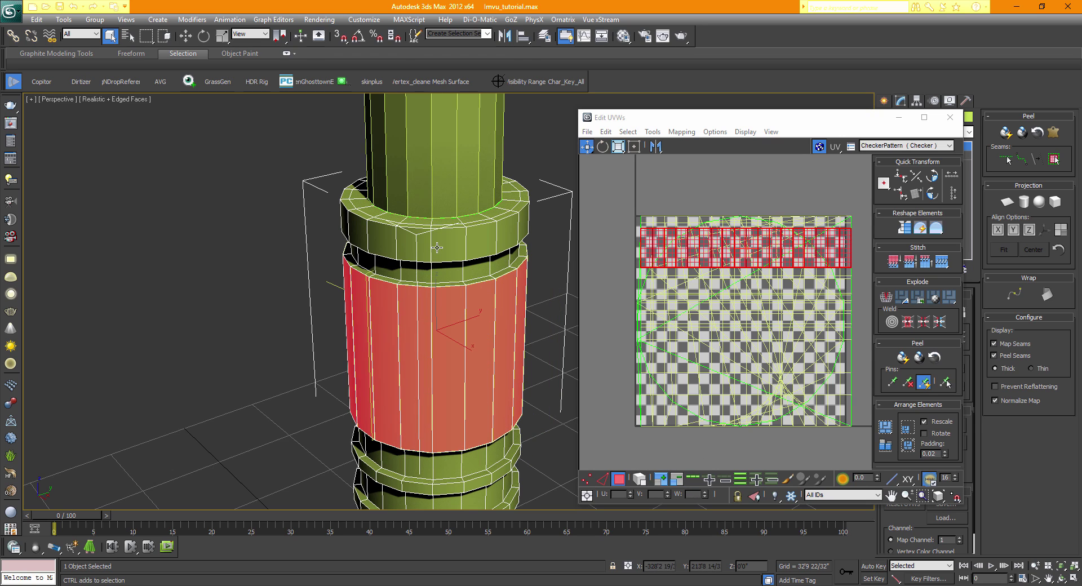
- Add the full outer face loop of the upper collar to the selection
ctrl+click(437, 248)
ctrl+click(407, 243)
click(692, 479)
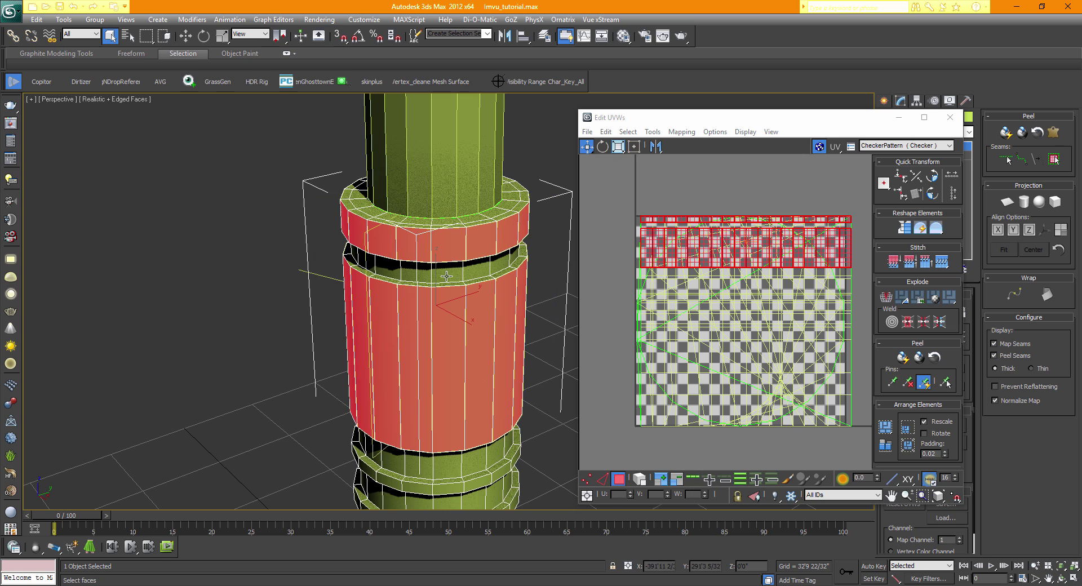
- Add the full face loop of the wide section beneath the ridged grip to the selection
middle_drag(465, 303, 402, 230)
middle_drag(371, 330, 373, 246)
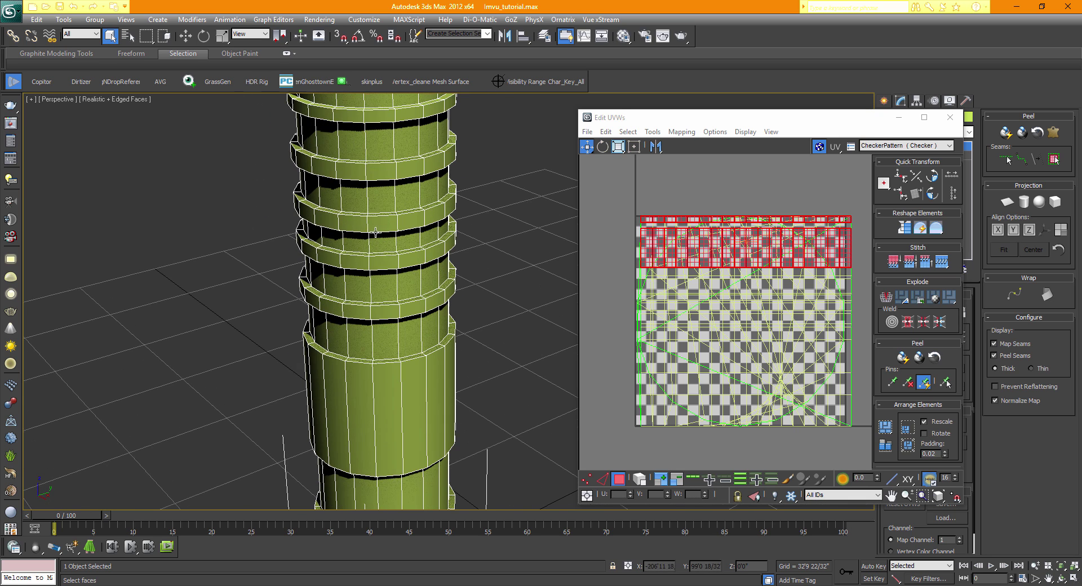
ctrl+click(384, 406)
ctrl+click(358, 417)
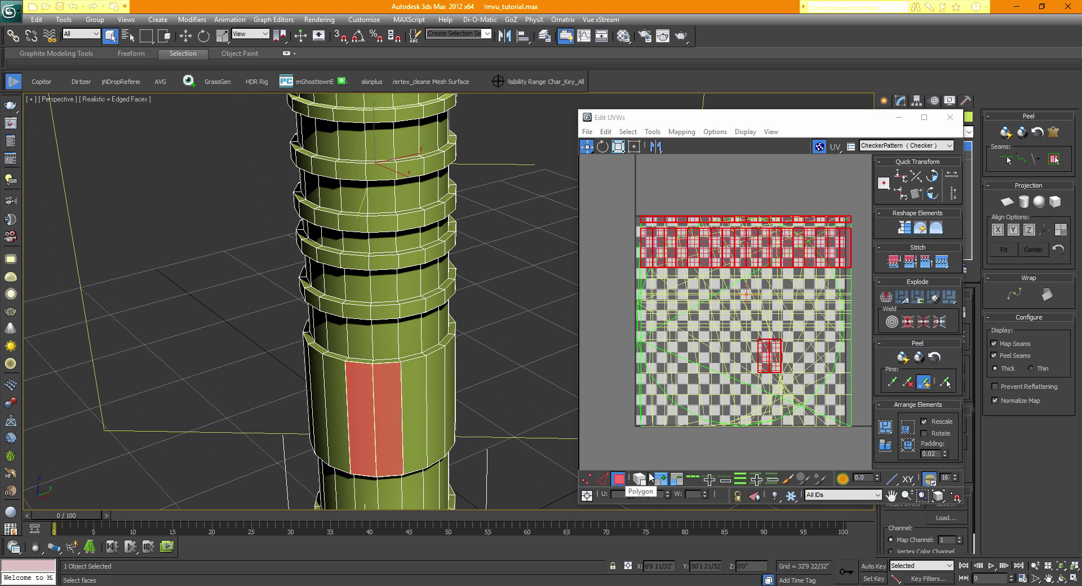
click(693, 479)
- Add the full face loop of the wide section at the very bottom of the handle to the selection
middle_drag(346, 182, 360, 48)
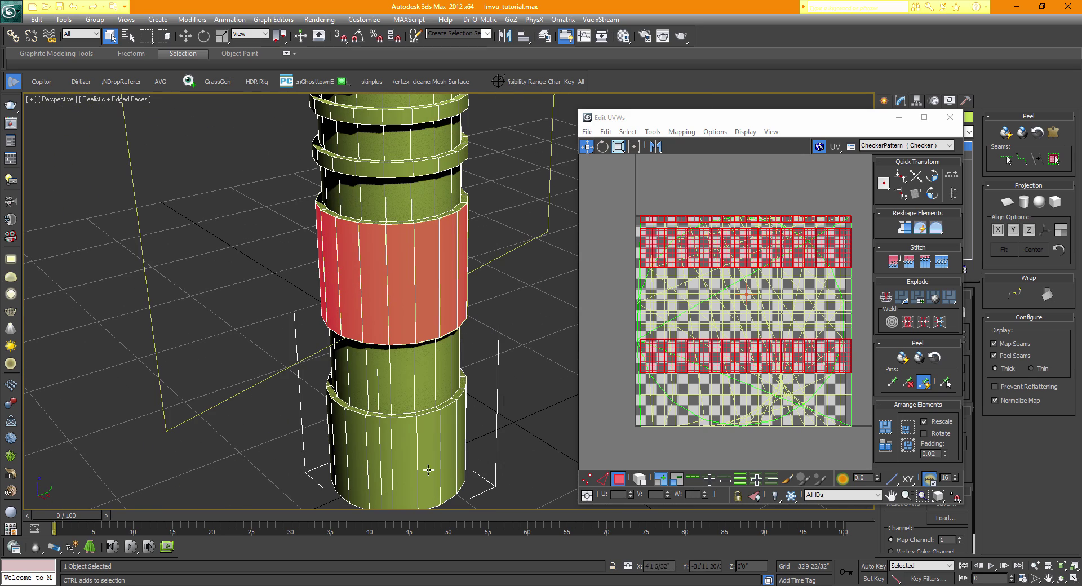
ctrl+click(423, 470)
ctrl+click(408, 470)
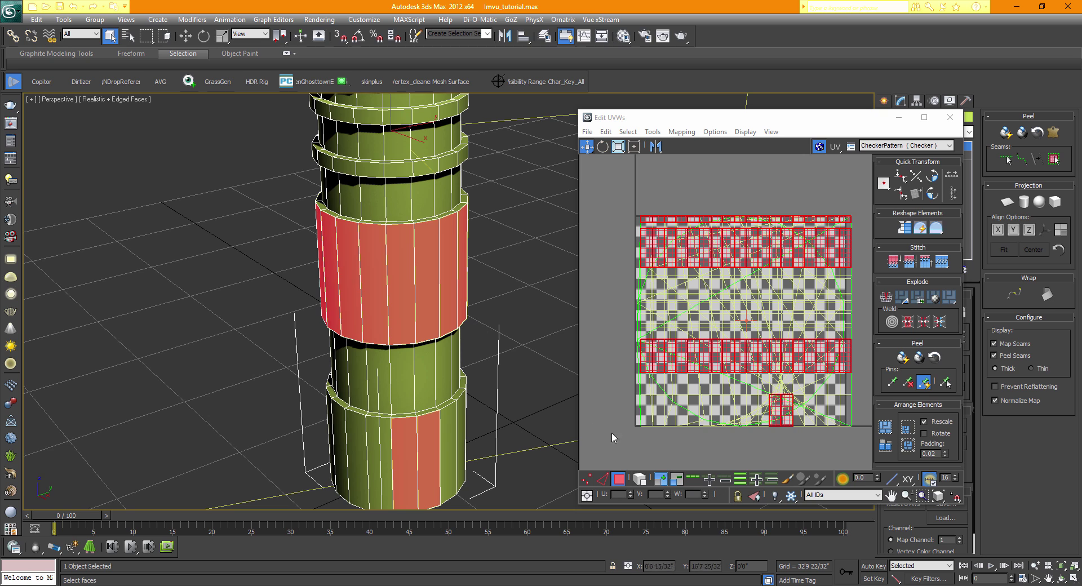
click(694, 479)
- Move the UV editor lower and add the full face loop of the narrow section between the two wide lower sections to the selection
middle_drag(431, 276, 396, 461)
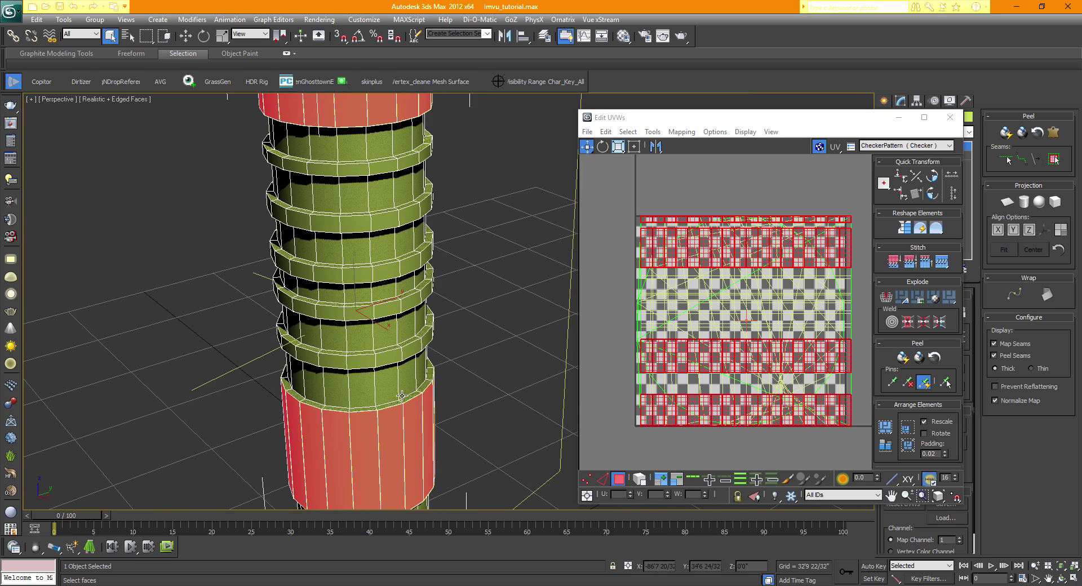
scroll(407, 390, down, 4)
middle_drag(416, 195, 399, 234)
scroll(399, 234, up, 3)
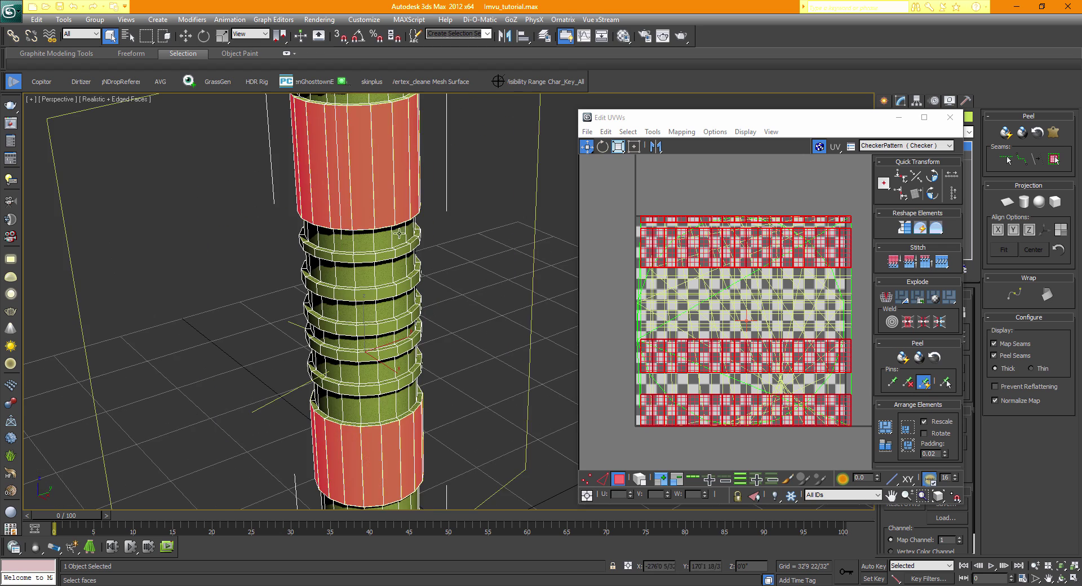
middle_drag(365, 309, 398, 158)
drag(798, 120, 705, 251)
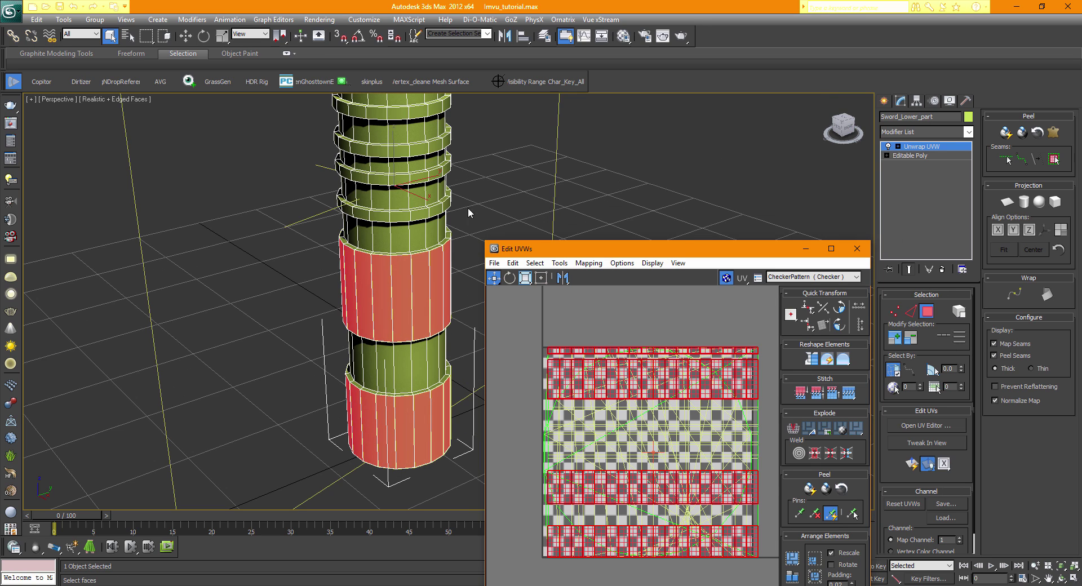
drag(634, 254, 633, 182)
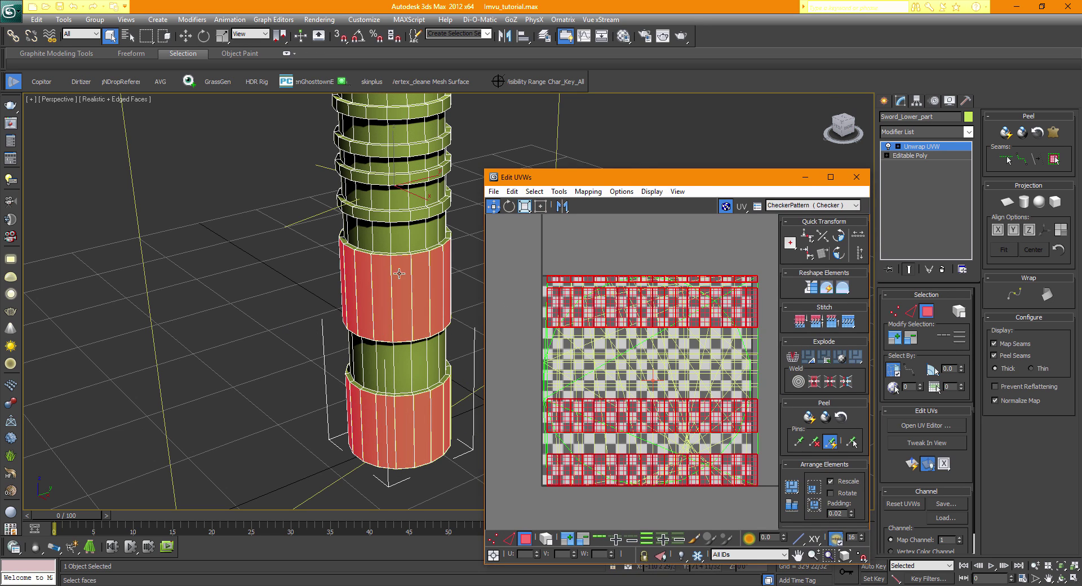
middle_drag(284, 323, 241, 319)
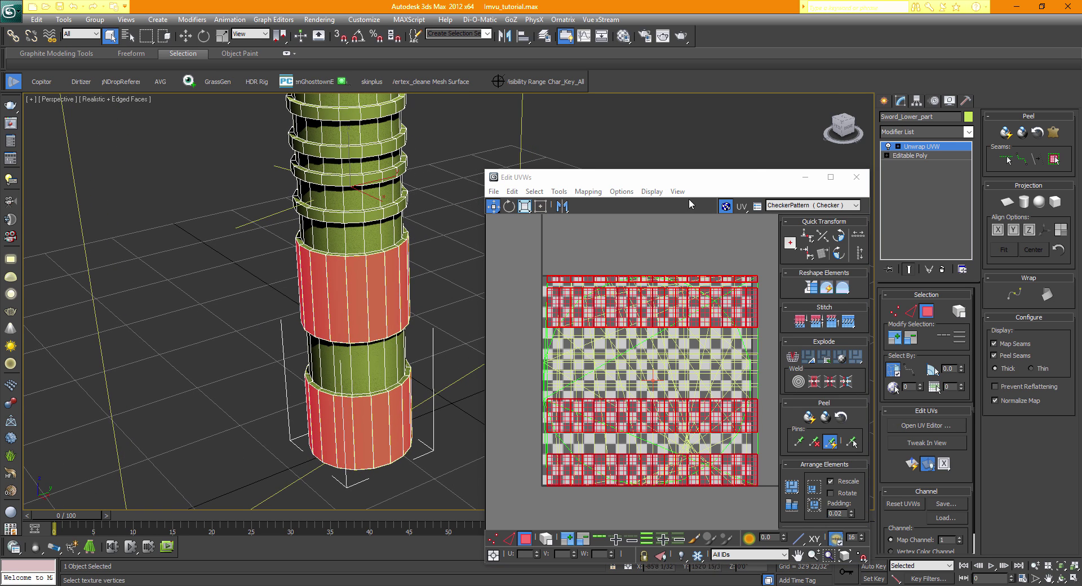
click(837, 129)
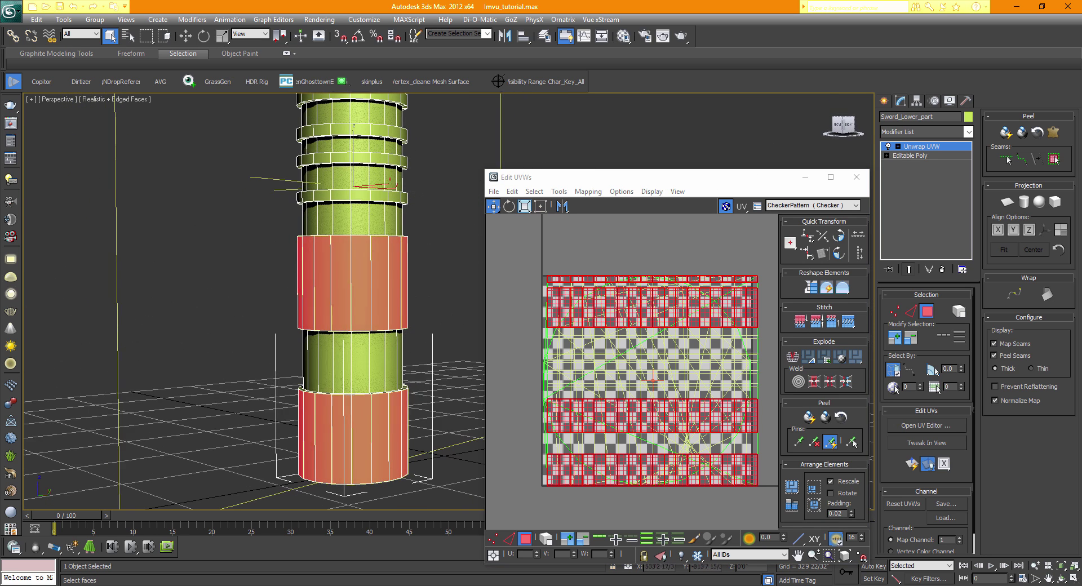
click(360, 359)
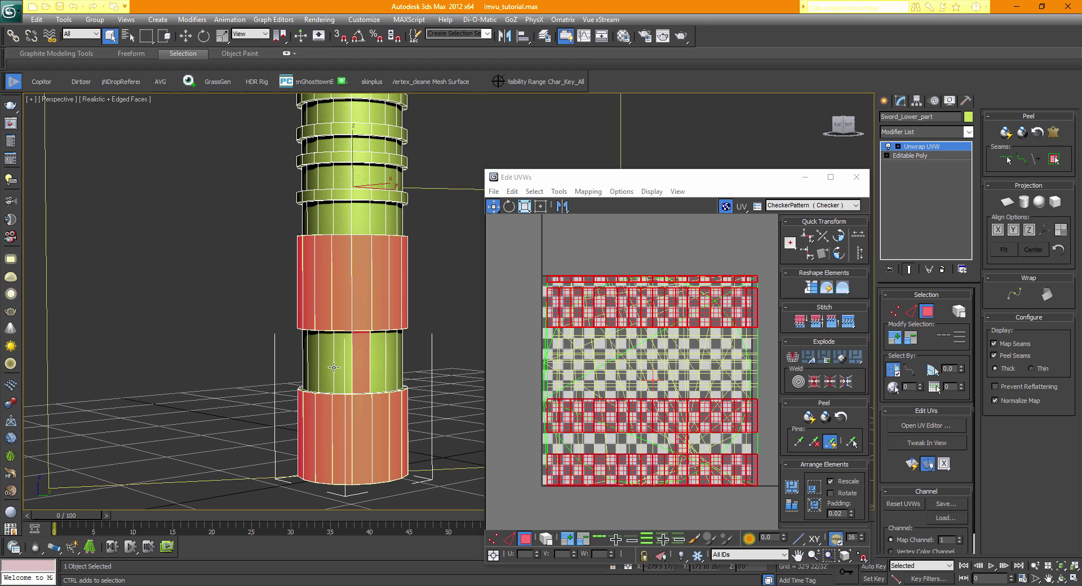
ctrl+click(334, 368)
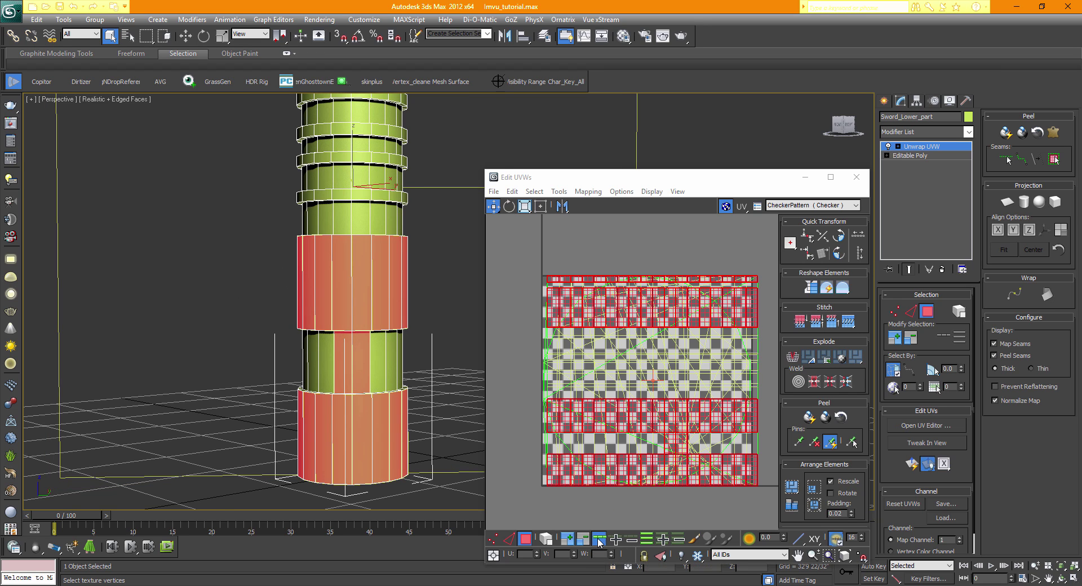
click(598, 539)
middle_drag(411, 173, 380, 374)
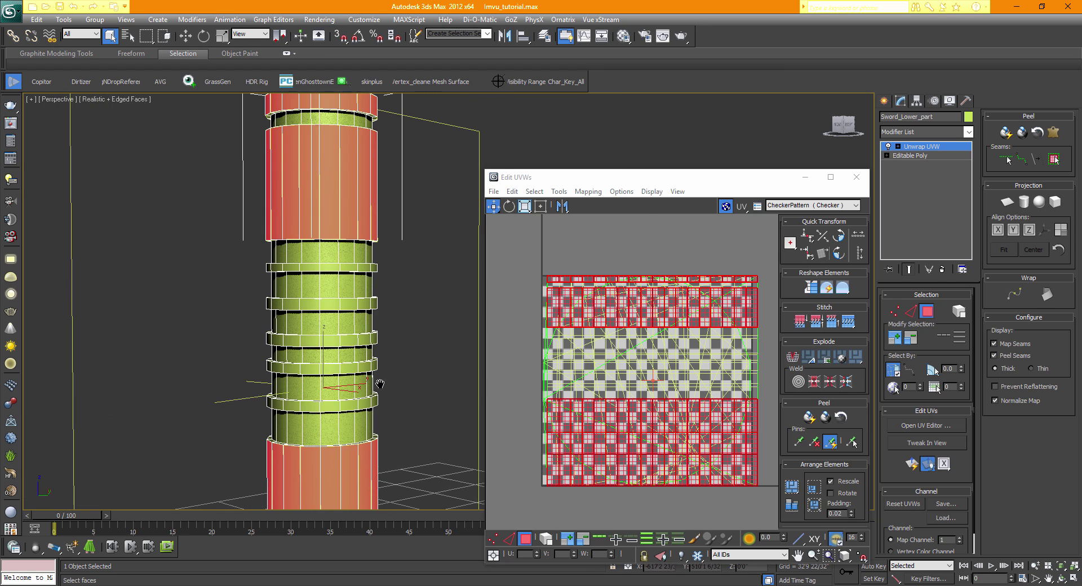
ctrl+click(319, 253)
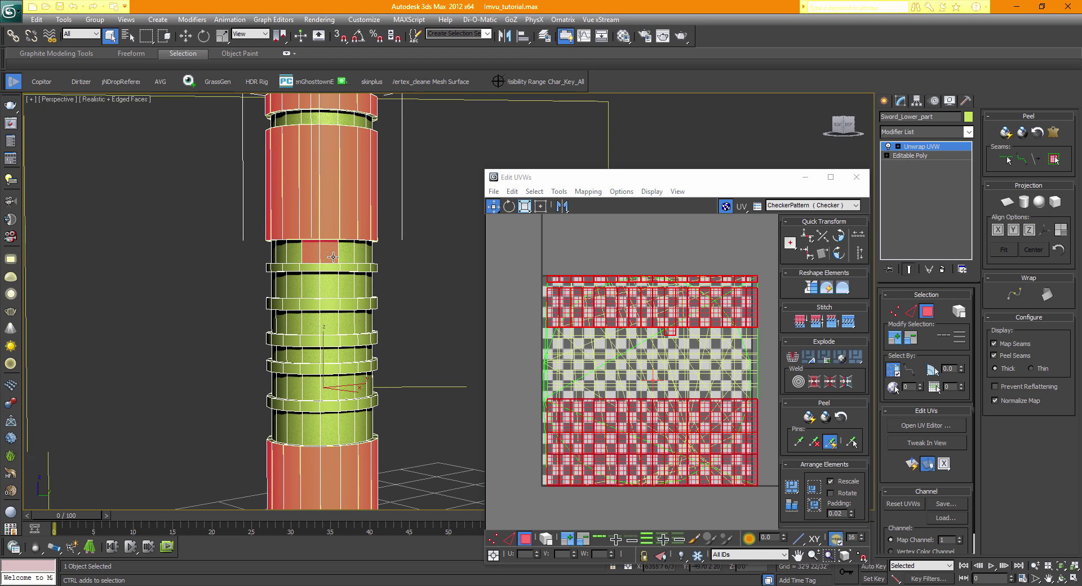
click(599, 539)
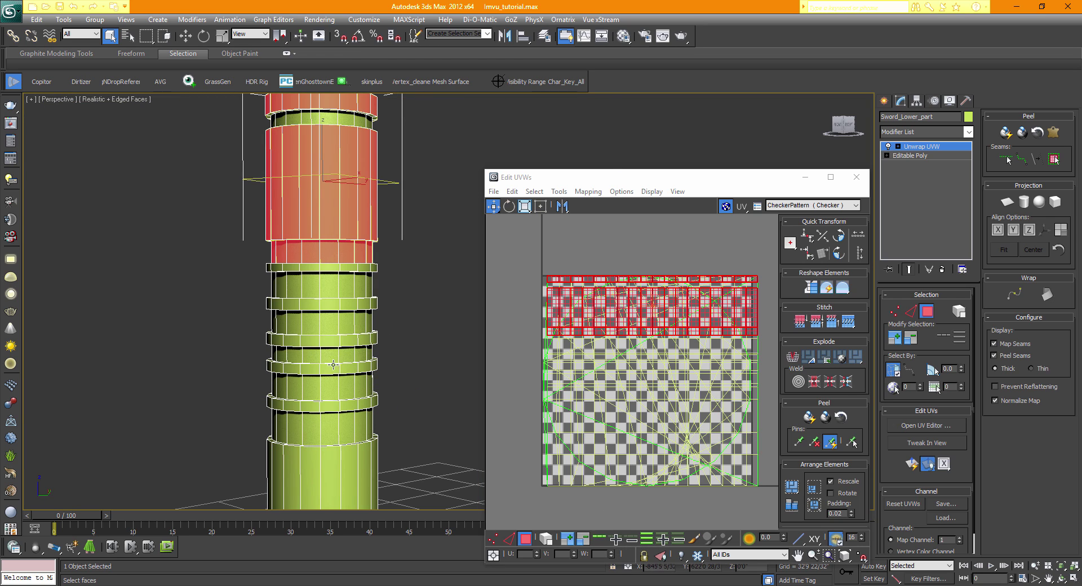
key(ctrl+z)
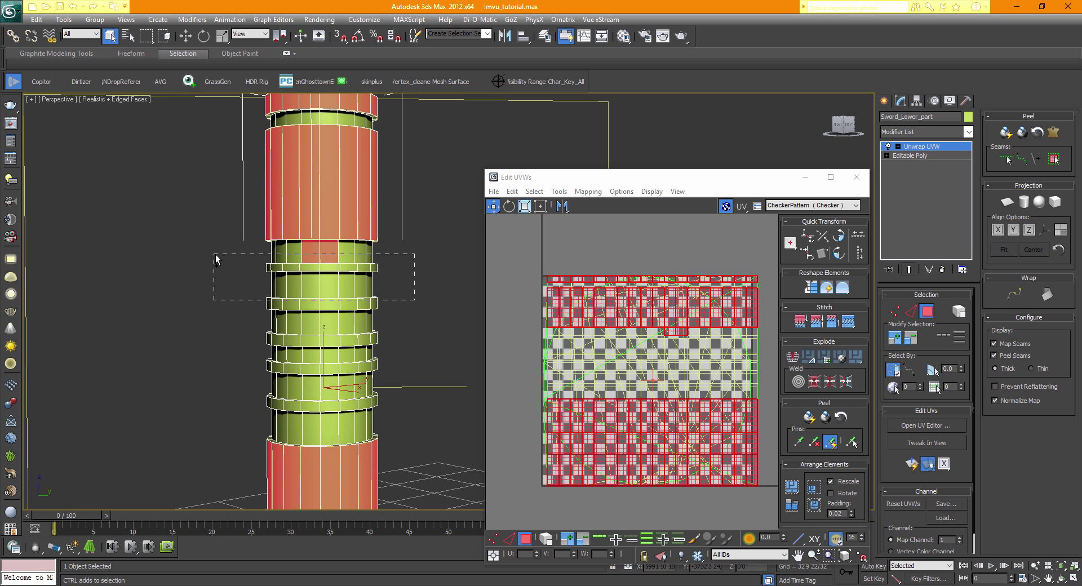
mouse_move(333, 298)
middle_down()
mouse_move(315, 395)
mouse_move(329, 282)
middle_up()
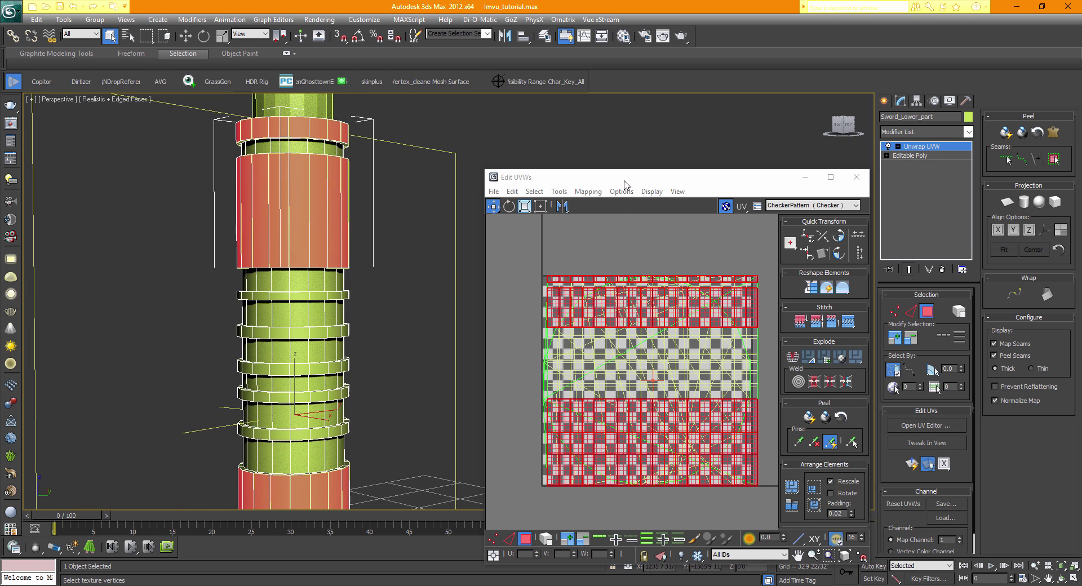
- Uncover the projection tools and apply a cylindrical projection to the selected face loops
drag(627, 178, 553, 95)
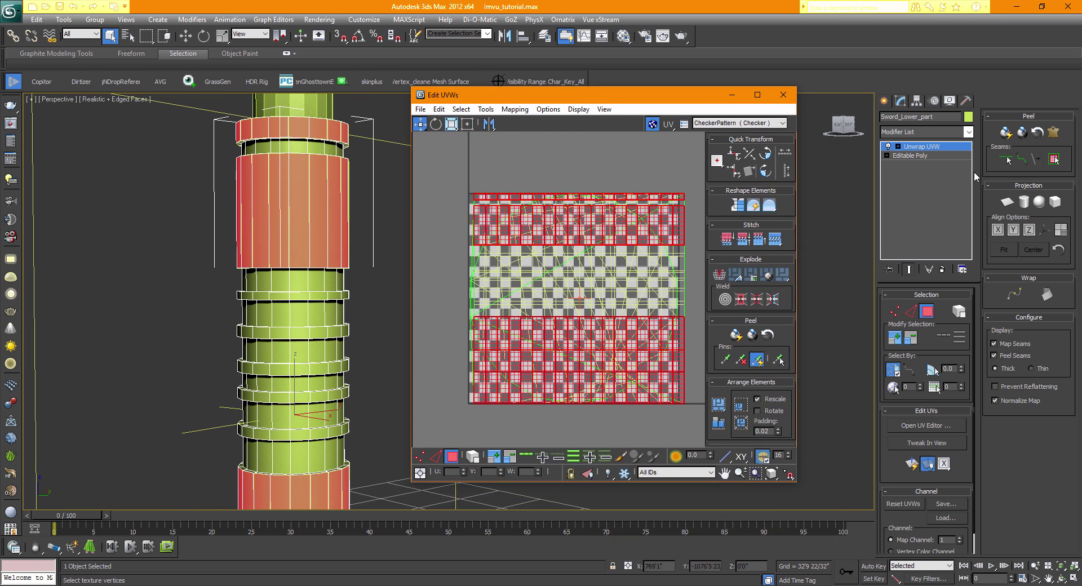
click(1024, 208)
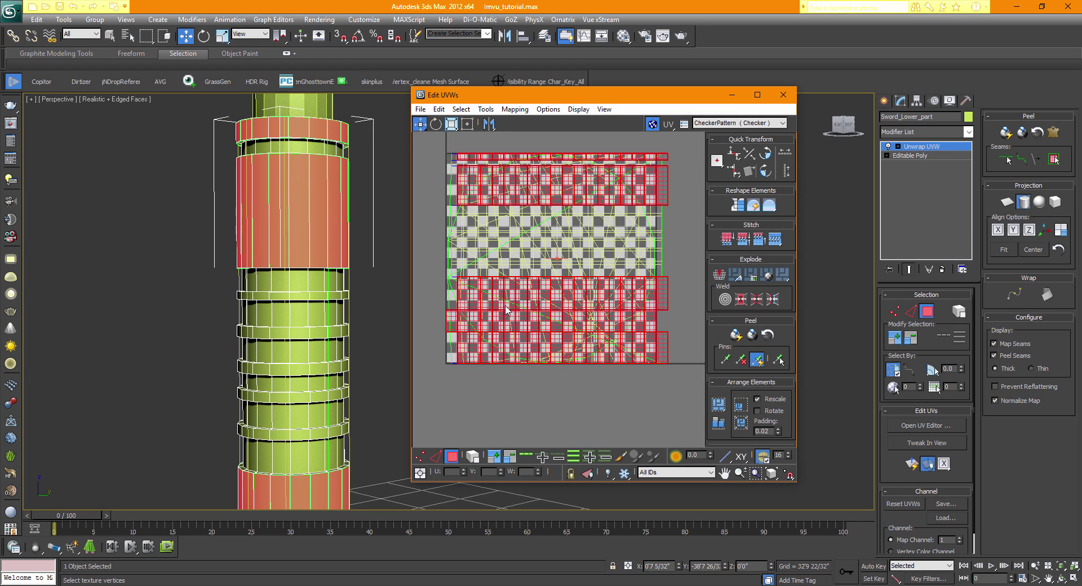
click(1025, 202)
- Move the projected face strips out of the checker square into the empty space beneath it with the Freeform tool, and deselect them
middle_drag(497, 374, 495, 341)
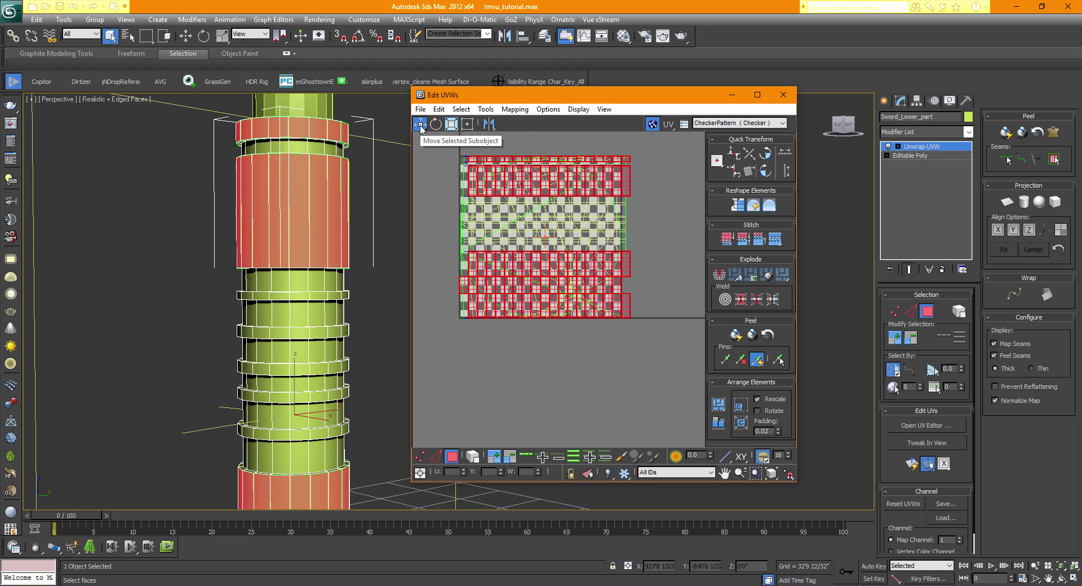
click(467, 124)
drag(536, 175, 531, 361)
middle_drag(688, 369, 649, 309)
click(644, 373)
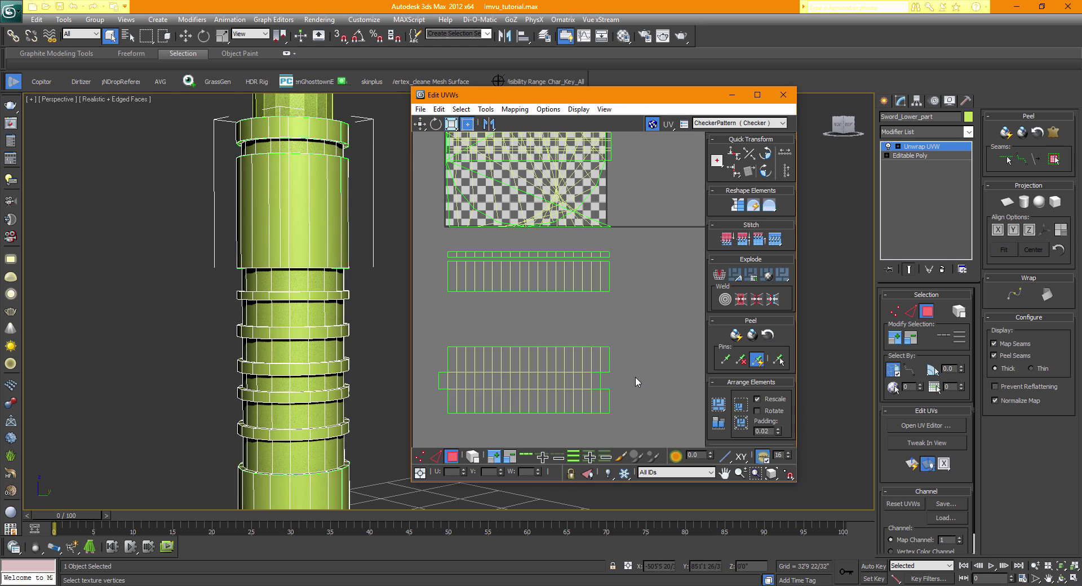
- Enlarge the UV editor and move the protruding face of the middle strip to the notch at the strip's opposite end
middle_drag(582, 377, 608, 346)
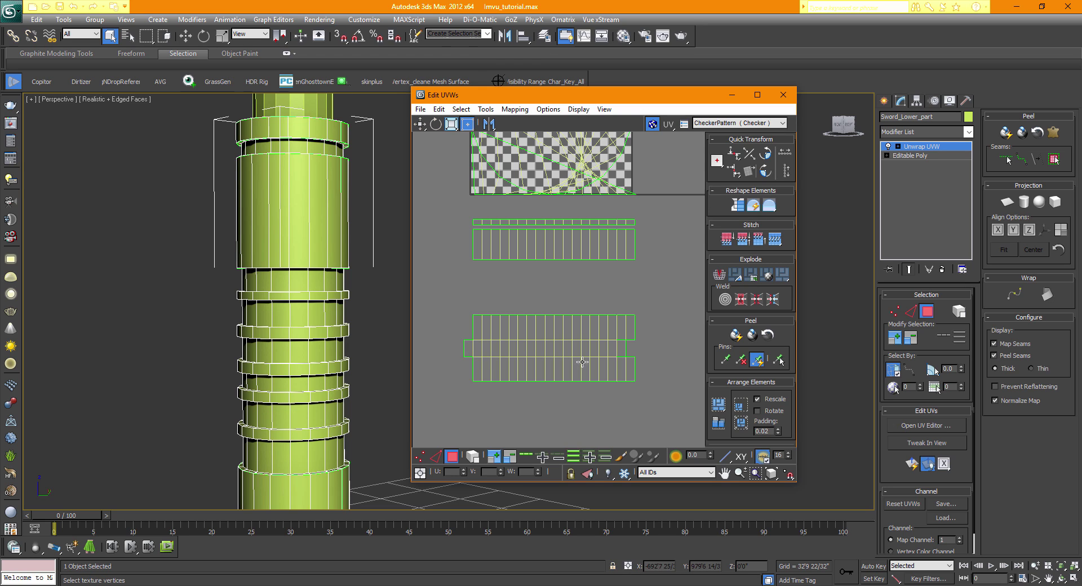
middle_drag(581, 361, 589, 327)
scroll(589, 328, up, 2)
scroll(587, 328, up, 2)
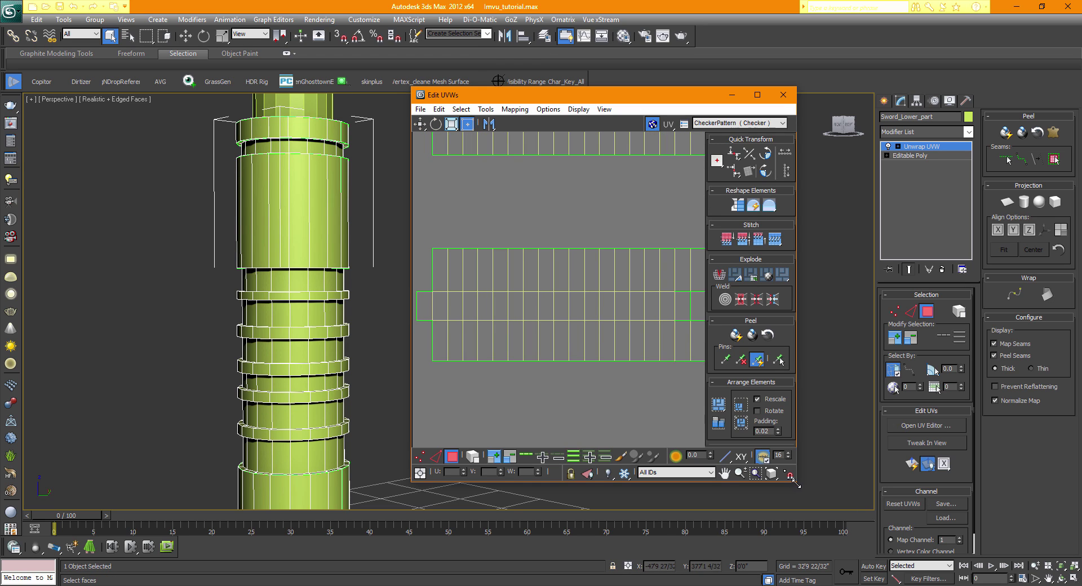
drag(795, 480, 917, 509)
click(469, 350)
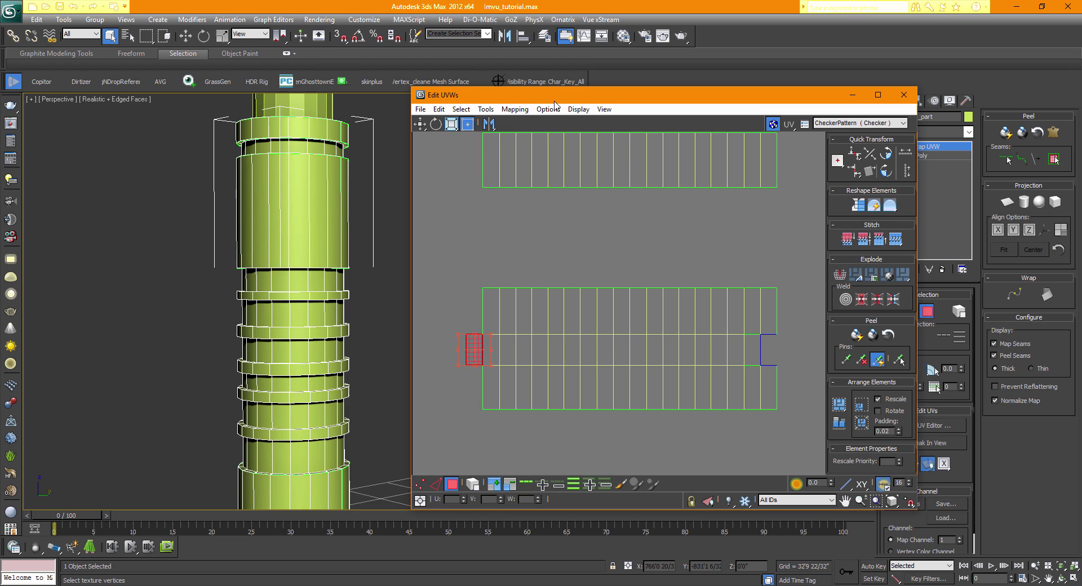
drag(555, 100, 416, 79)
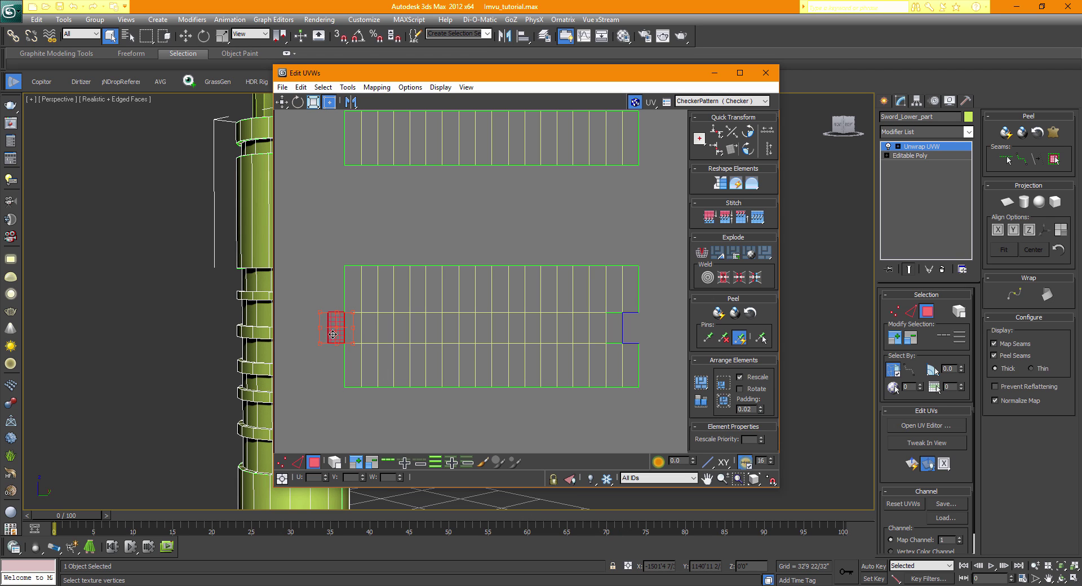
drag(333, 335, 630, 336)
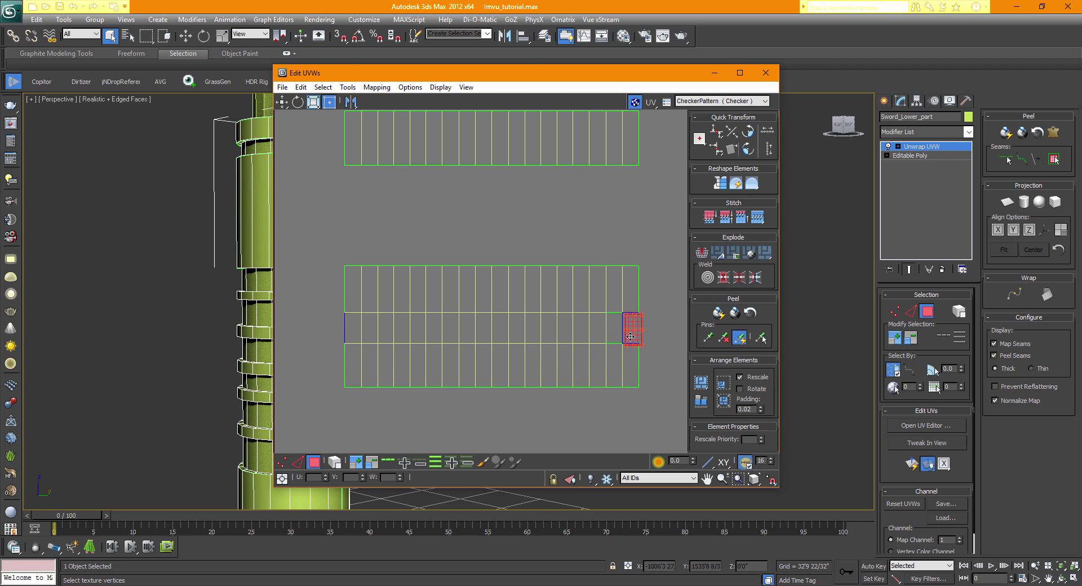
- Align the relocated face closely with the edges of the notch and deselect it
middle_drag(593, 343, 588, 425)
scroll(543, 338, up, 3)
scroll(521, 328, up, 1)
scroll(563, 393, up, 3)
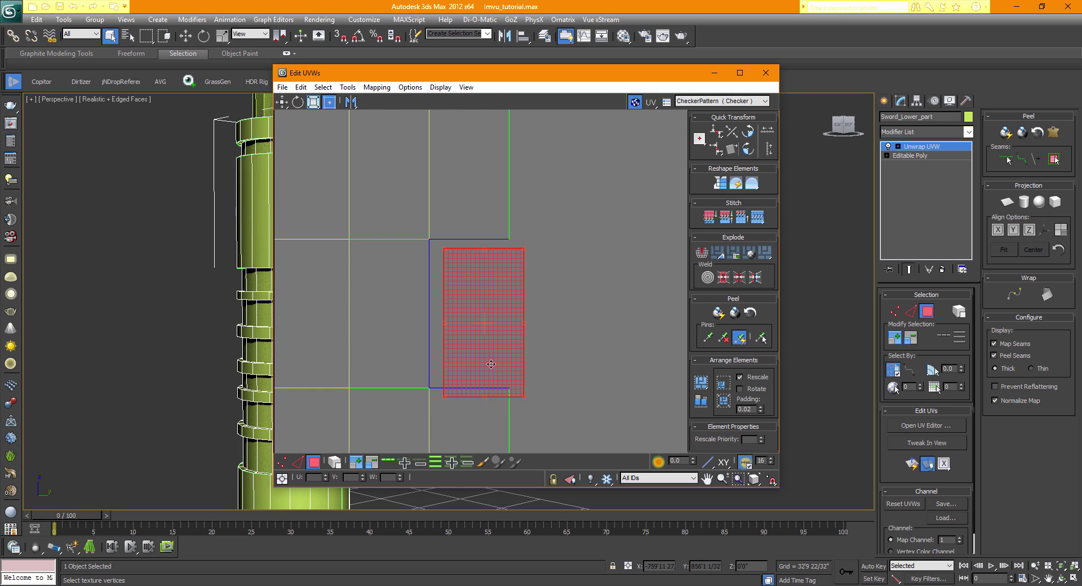
drag(490, 365, 478, 353)
click(541, 336)
- Switch to edge selection and stitch the relocated face's inner vertical edge to the neighbouring face of the middle strip
middle_drag(369, 276, 408, 297)
scroll(408, 297, up, 1)
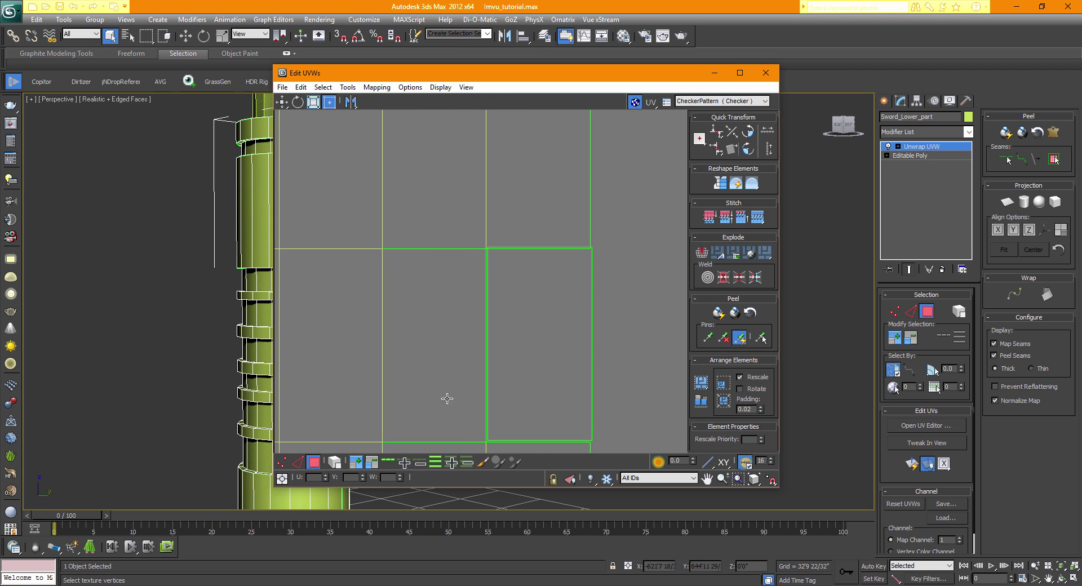
click(297, 462)
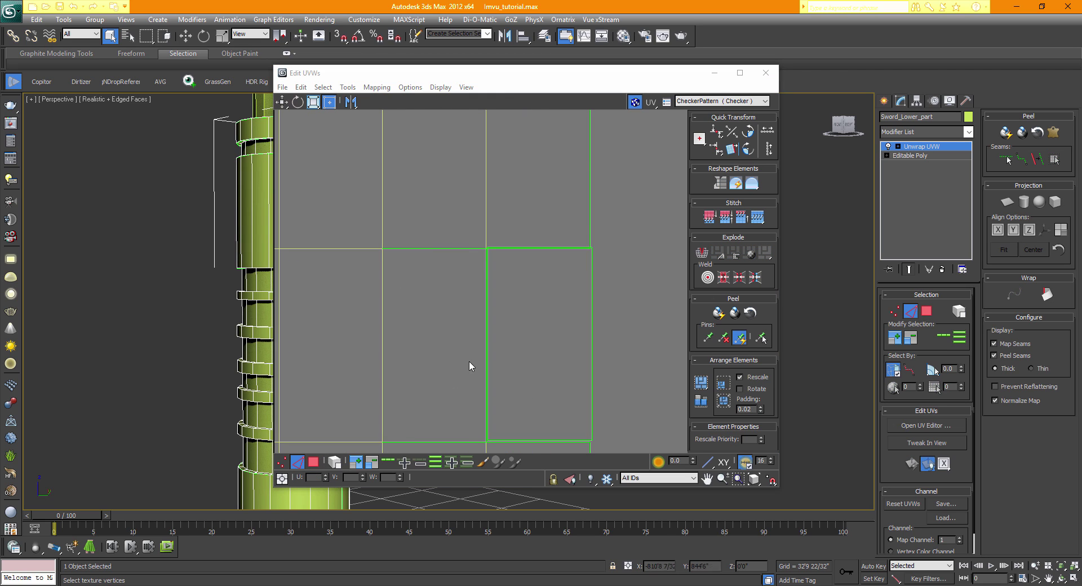
click(488, 362)
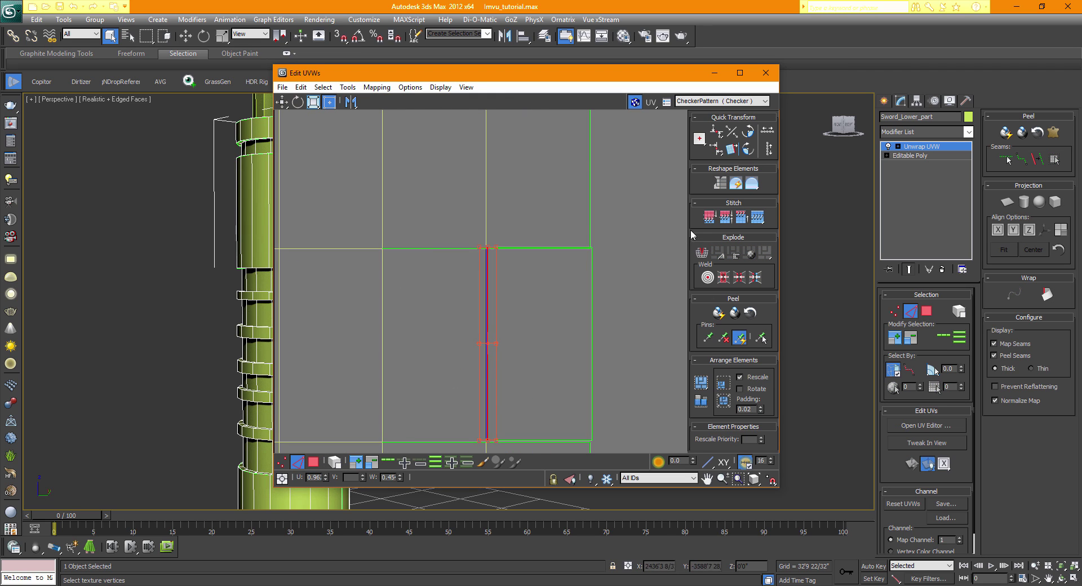
click(643, 296)
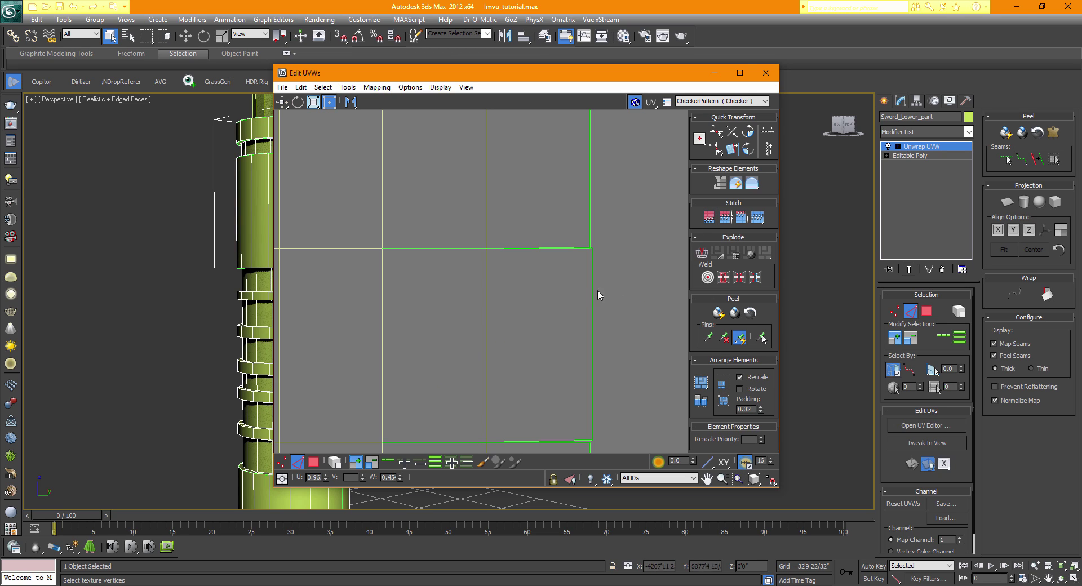
- Join the relocated face's upper and lower edges to the adjoining strips with Stitch To Target
middle_drag(582, 296, 516, 347)
scroll(517, 345, up, 2)
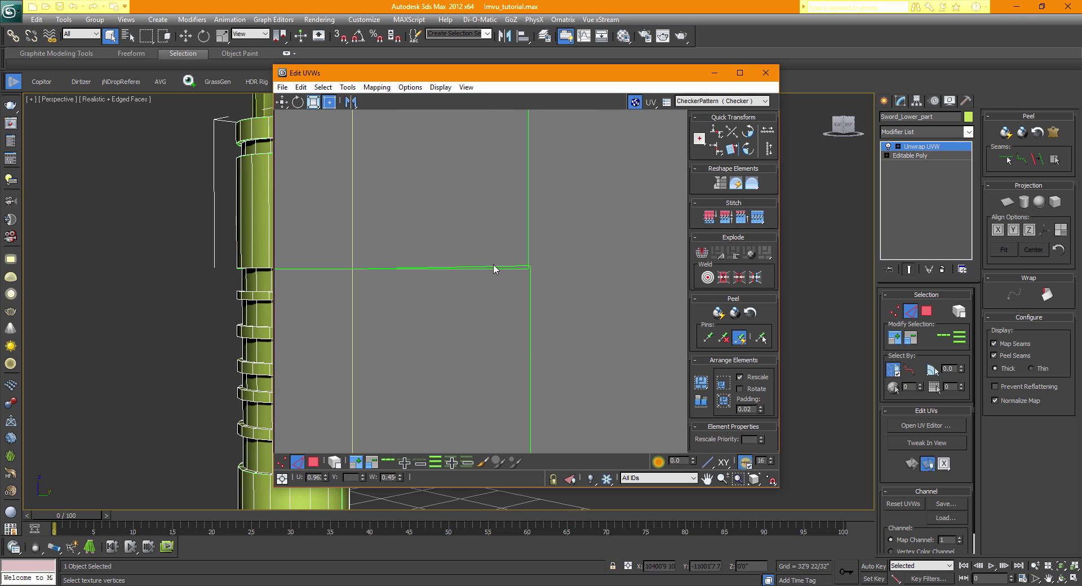
click(497, 269)
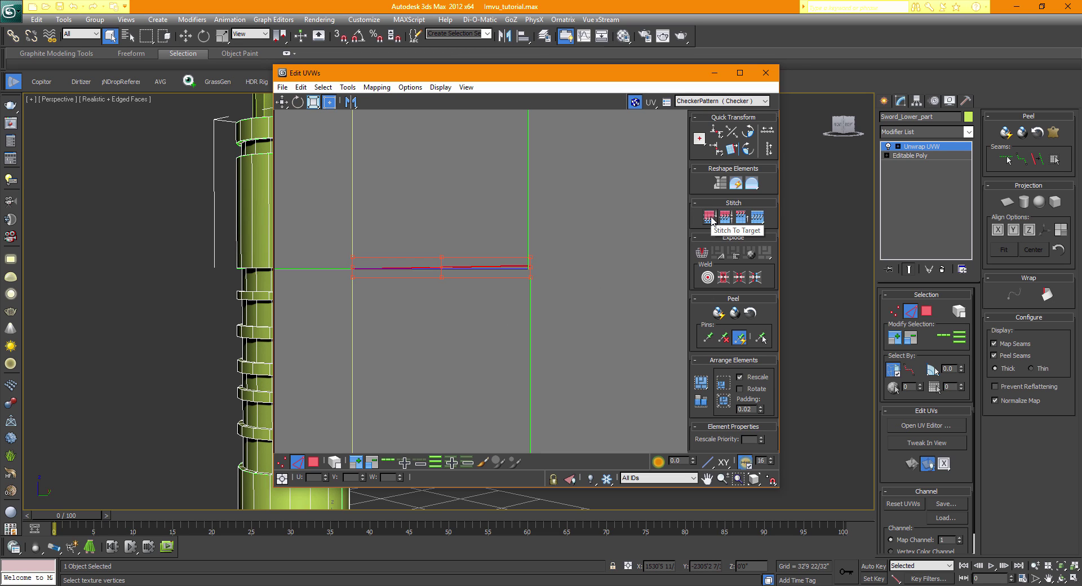
click(711, 220)
middle_drag(465, 242, 444, 340)
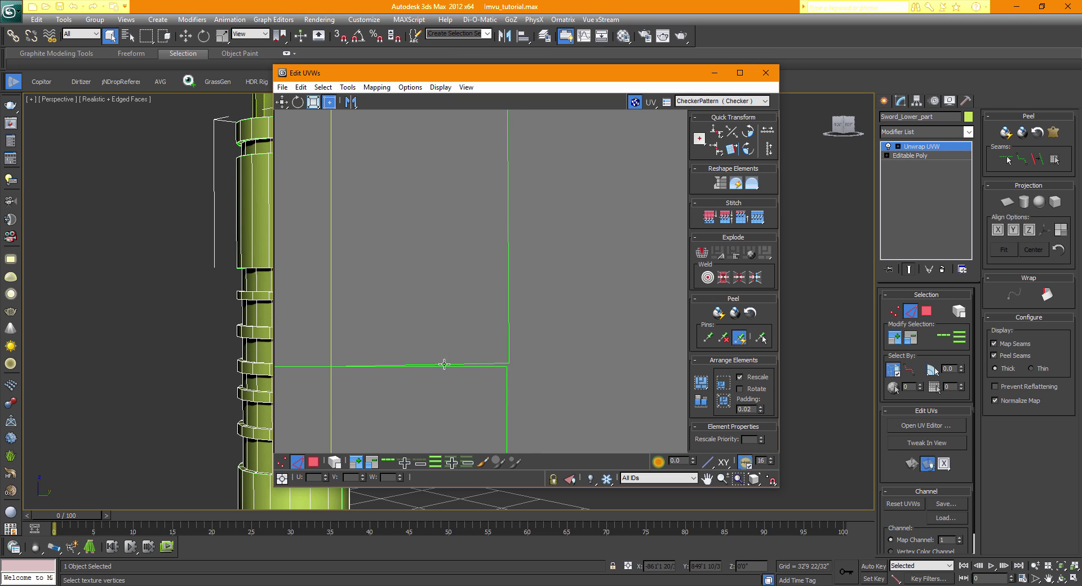
click(498, 365)
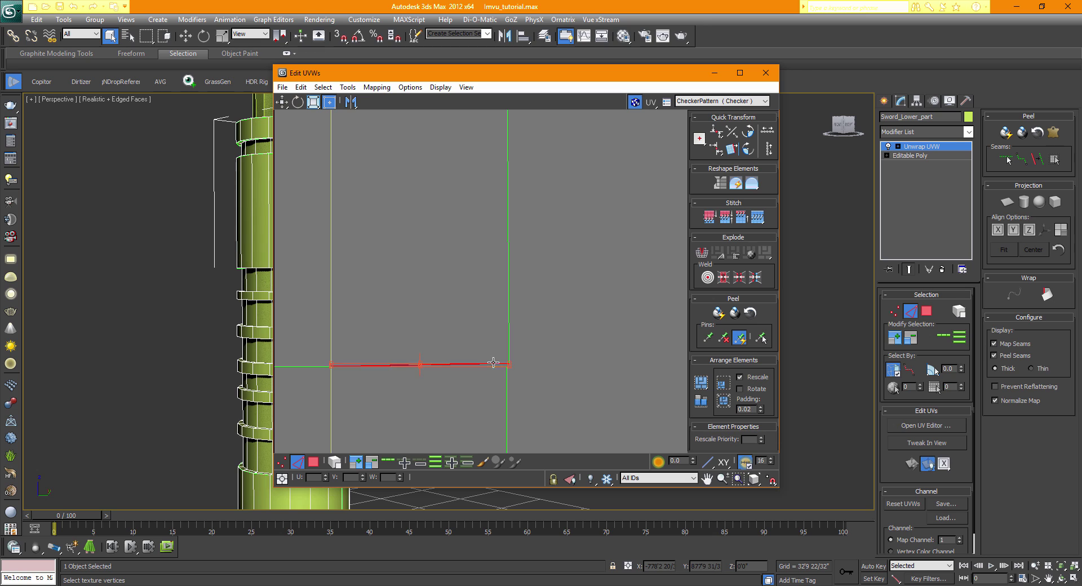
click(711, 220)
scroll(552, 303, down, 5)
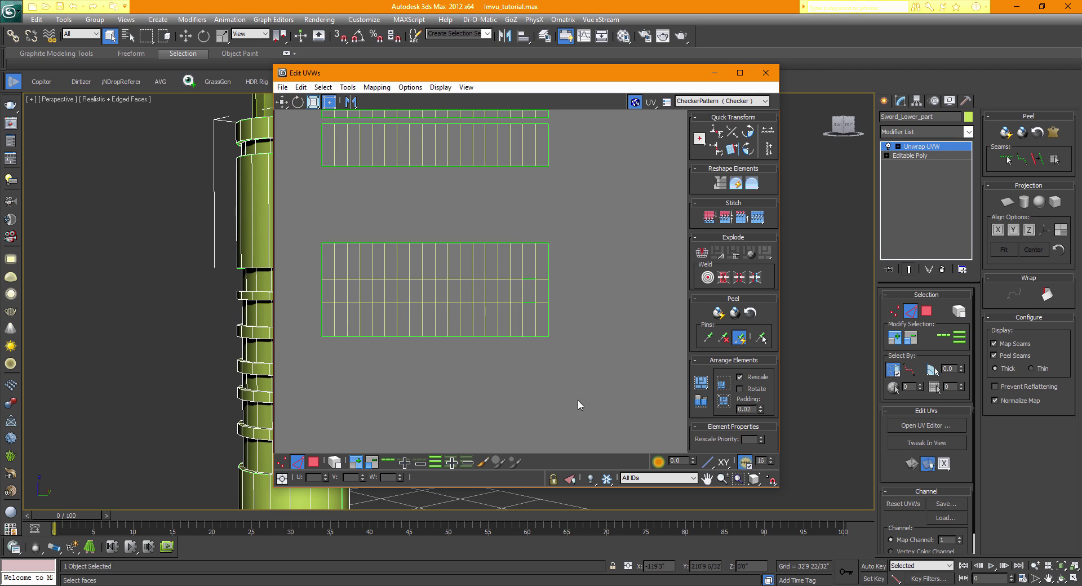
- Move the UV editor aside to uncover the handle in the viewport
middle_drag(479, 176, 498, 321)
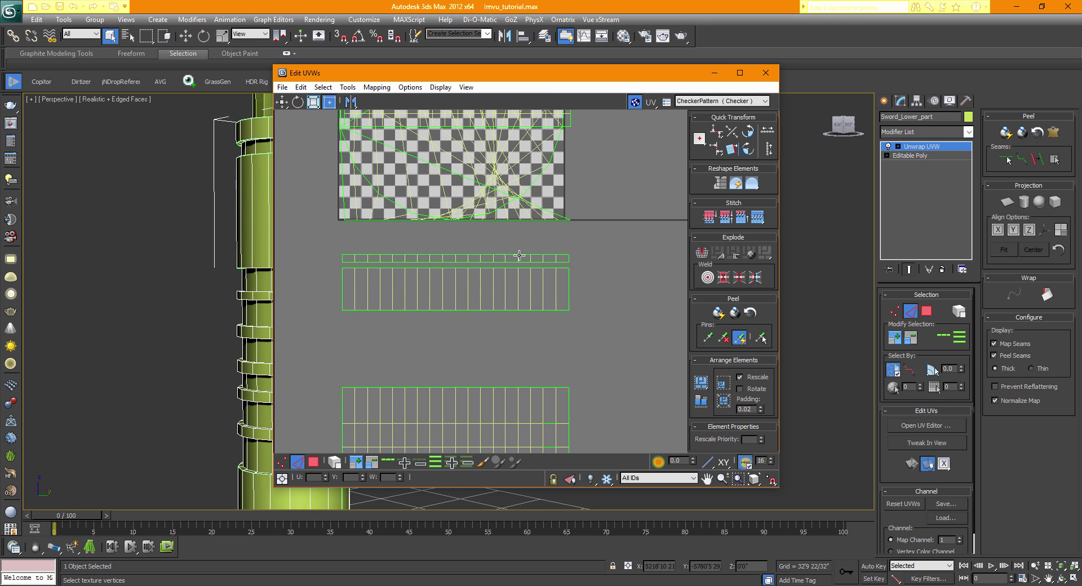
middle_drag(519, 256, 549, 333)
drag(546, 71, 653, 138)
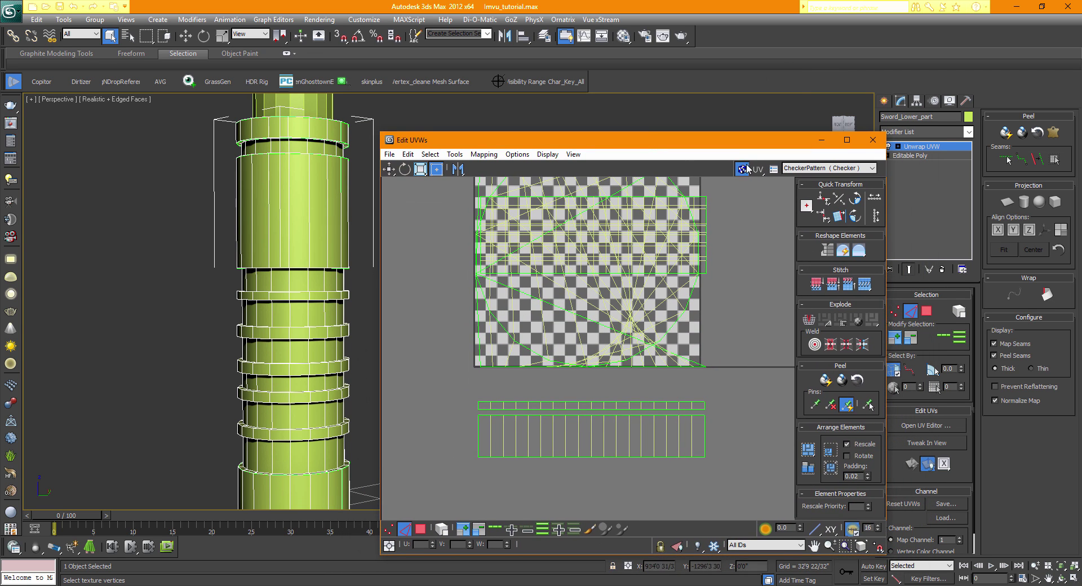
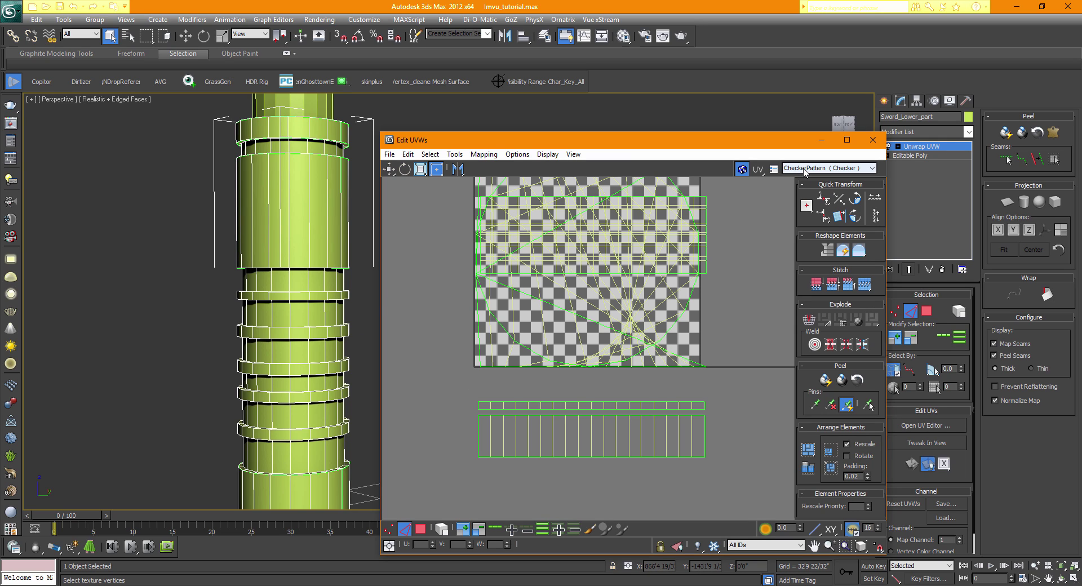
- Display the CheckerPattern map on the handle and examine the checker squares on the large collar, narrow rings and recessed bands
click(800, 169)
click(806, 177)
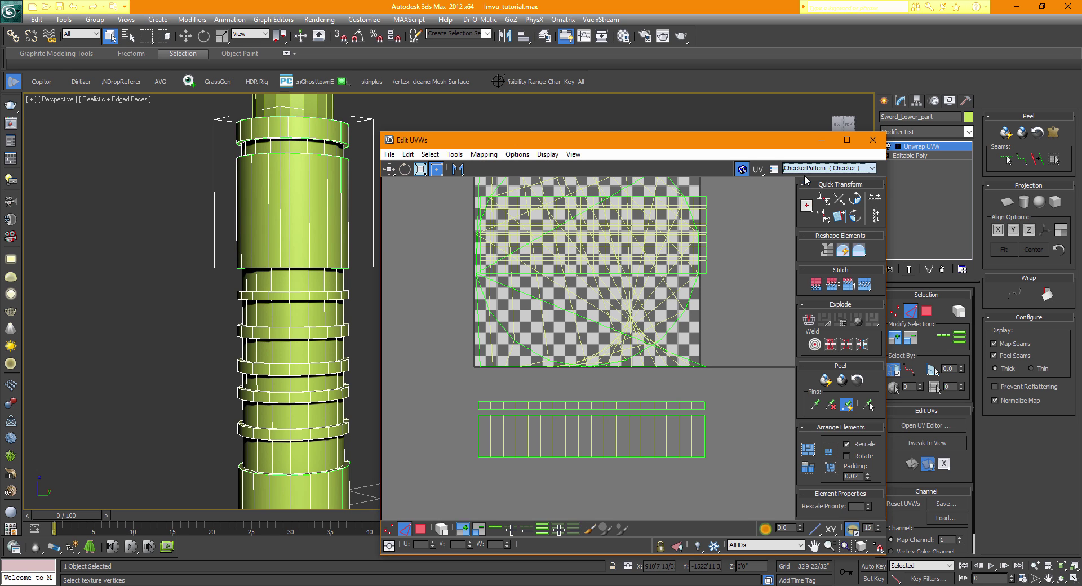
middle_drag(216, 387, 190, 375)
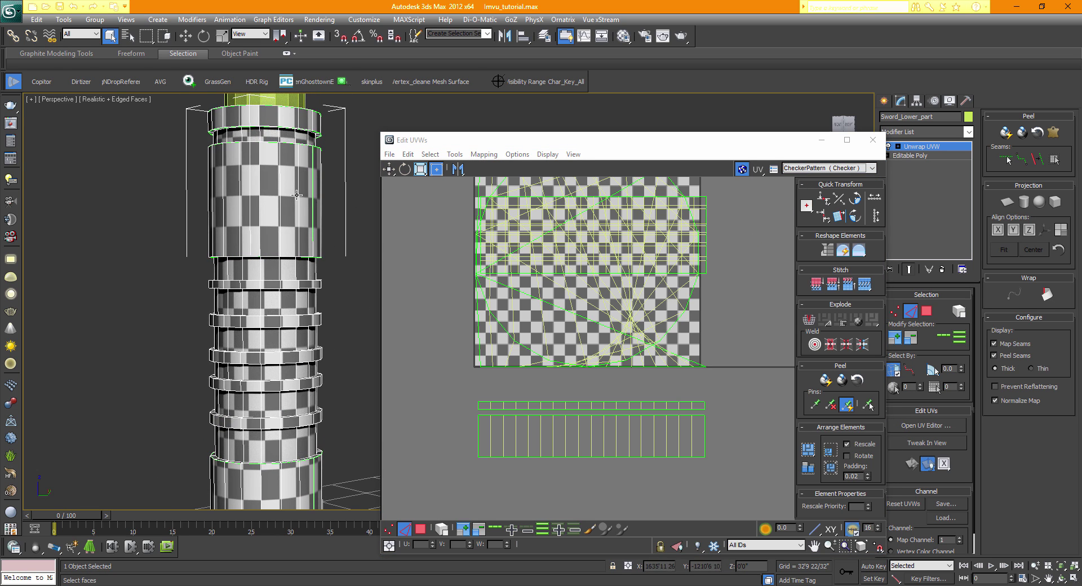
middle_drag(297, 195, 289, 290)
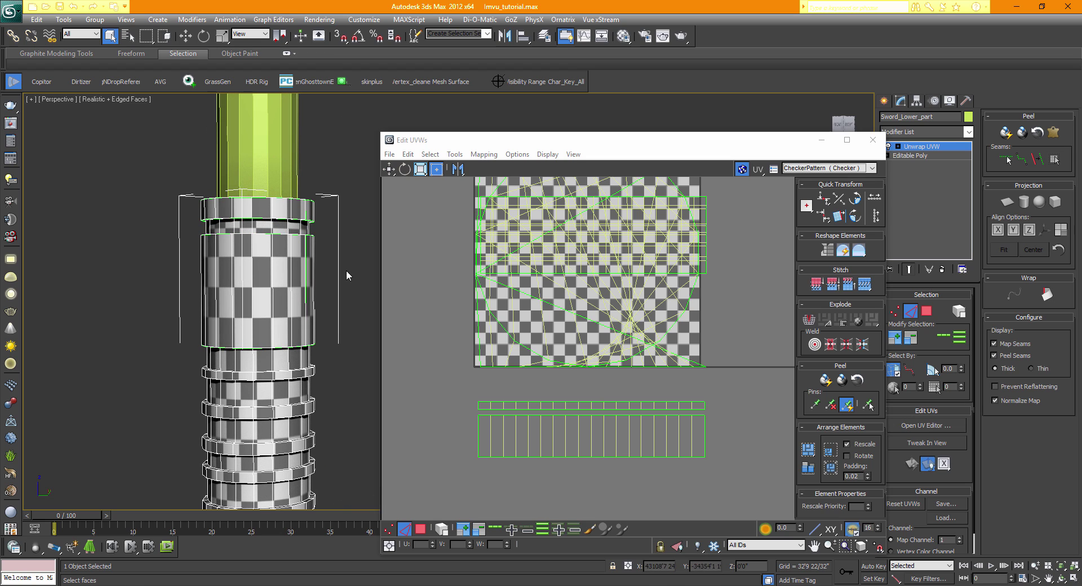
middle_drag(290, 273, 298, 292)
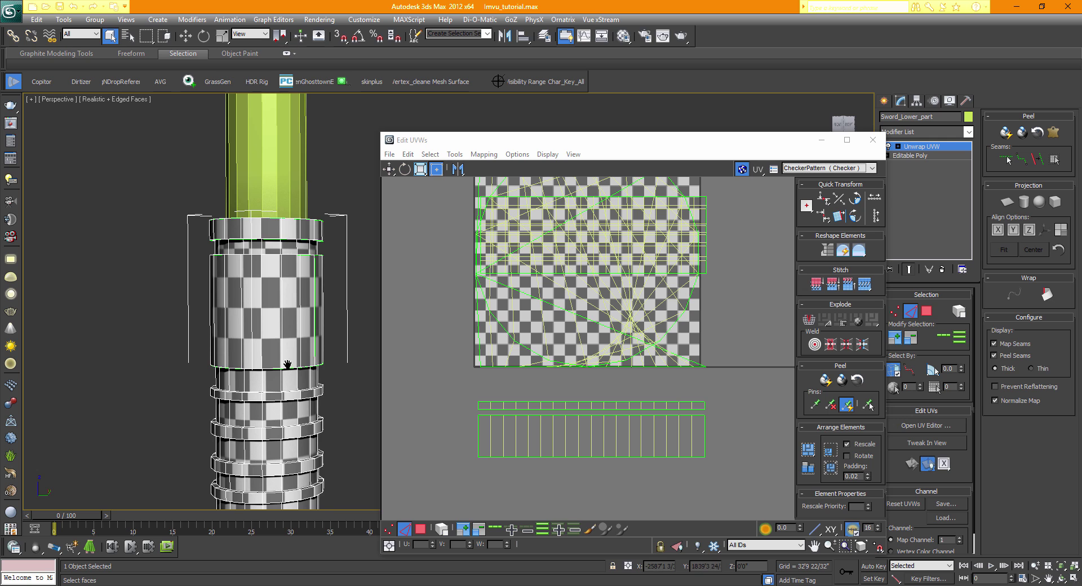
scroll(290, 361, up, 5)
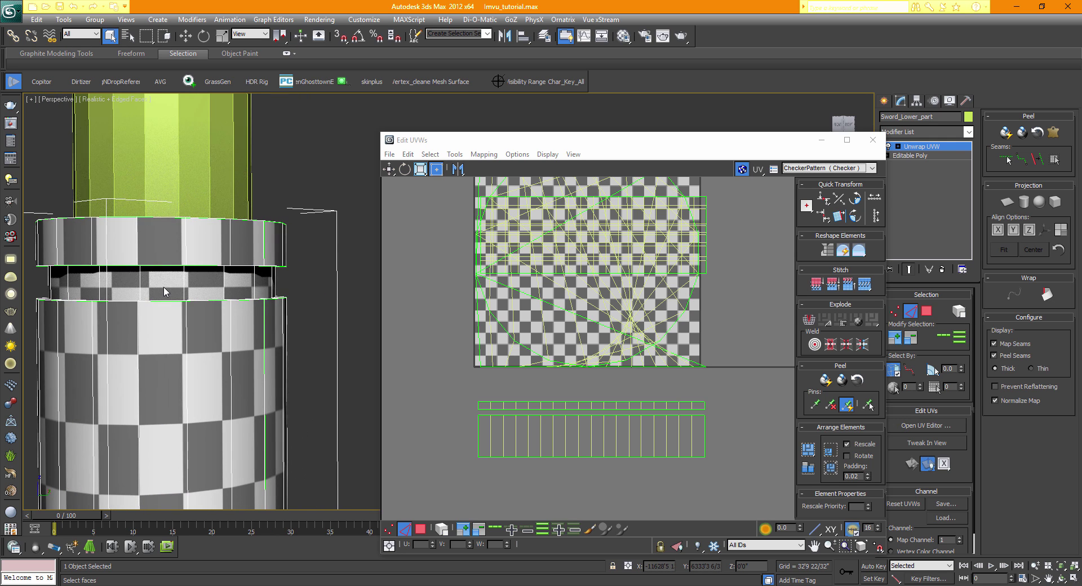
scroll(165, 294, down, 3)
middle_drag(164, 393, 165, 258)
middle_drag(250, 342, 260, 247)
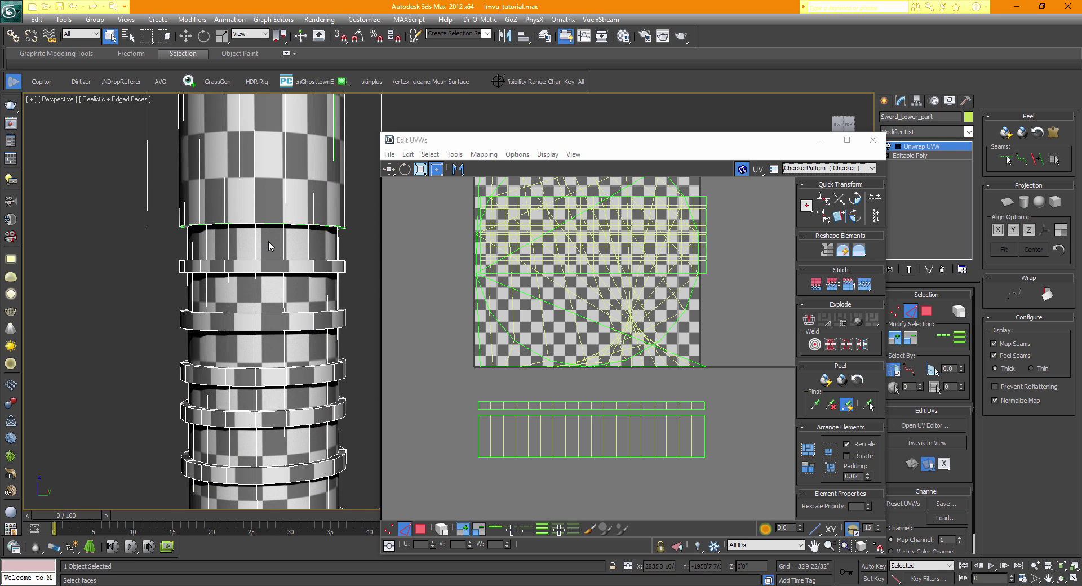
- Switch to polygon selection with the UV editor moved clear of the handle, and locate sample band and collar faces in the UV layout
click(926, 311)
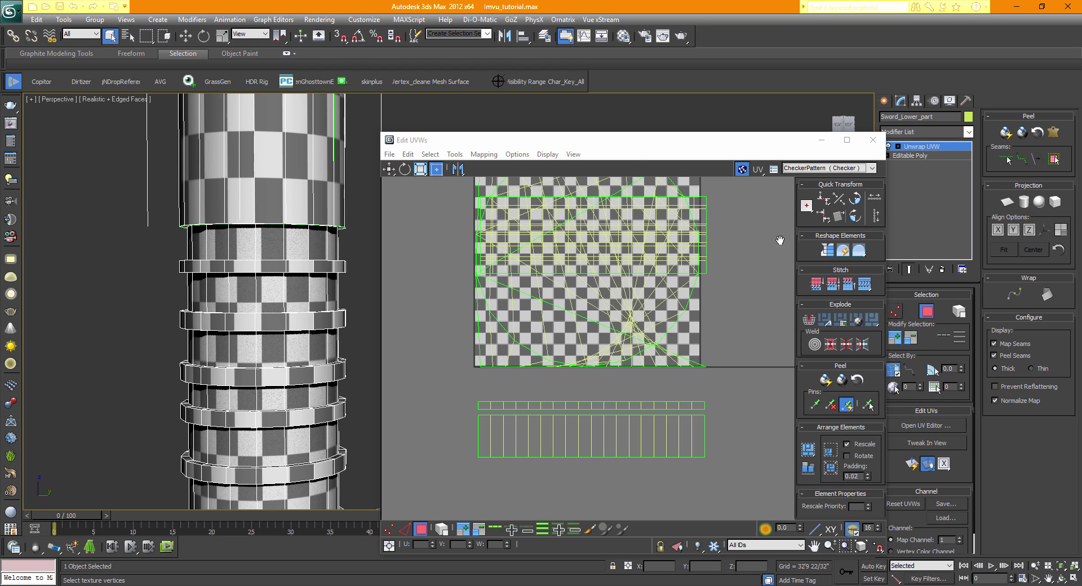
drag(611, 139, 657, 96)
middle_drag(280, 210, 277, 268)
click(270, 298)
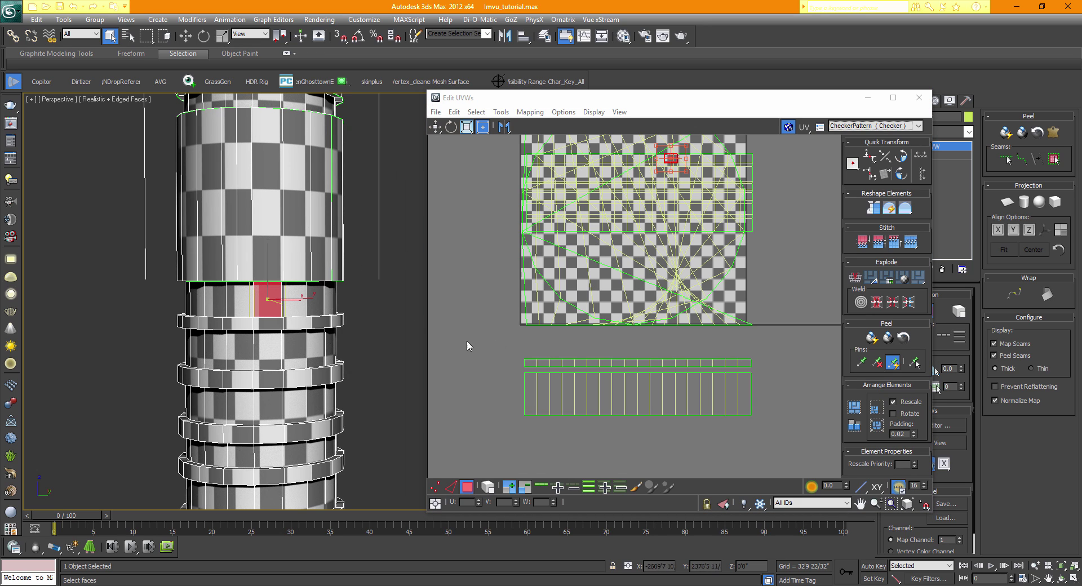
scroll(750, 381, down, 1)
middle_drag(750, 381, 701, 299)
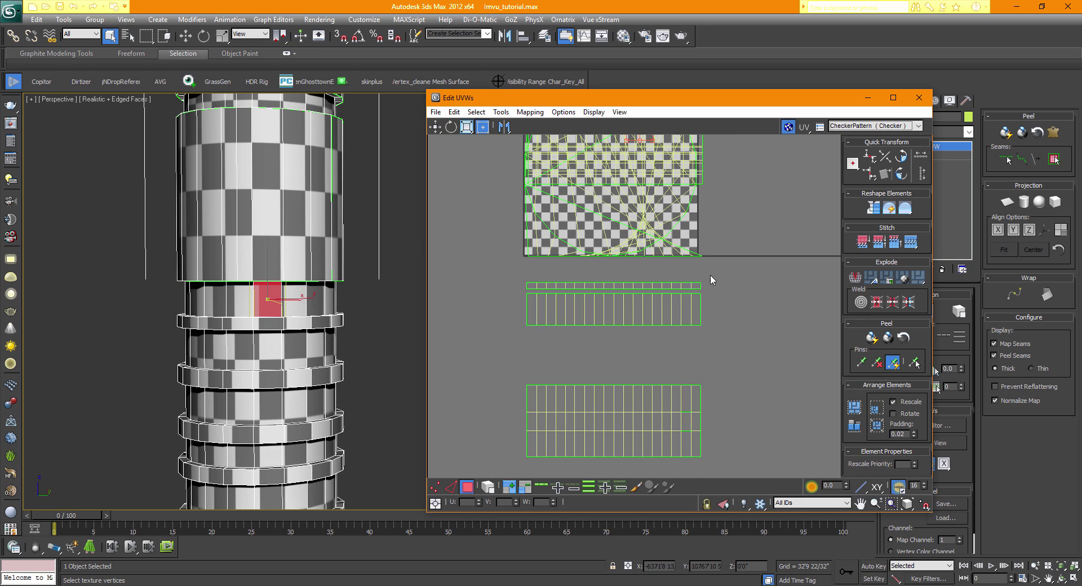
click(240, 262)
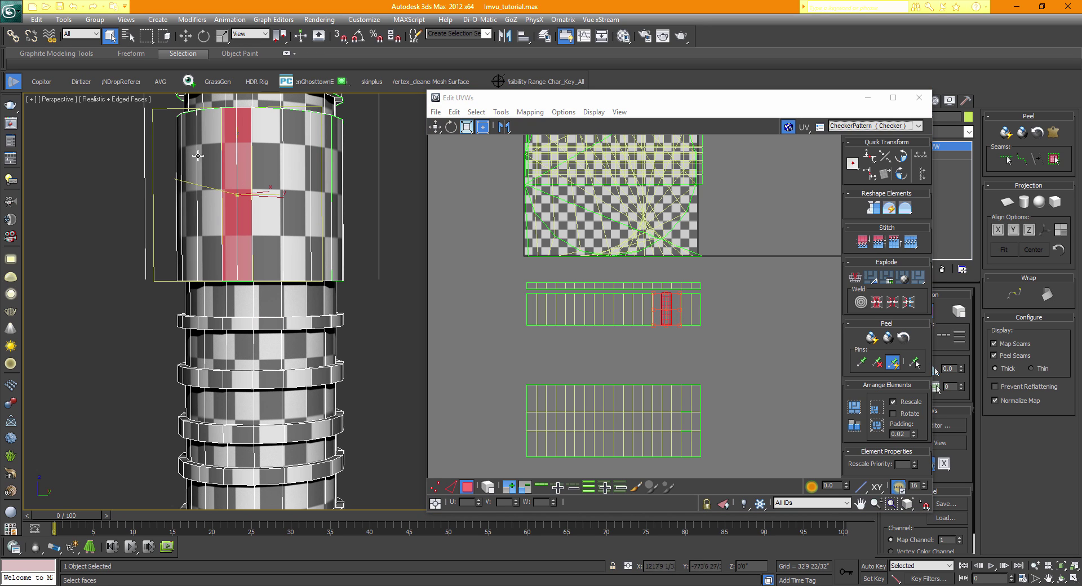
middle_drag(412, 194, 402, 212)
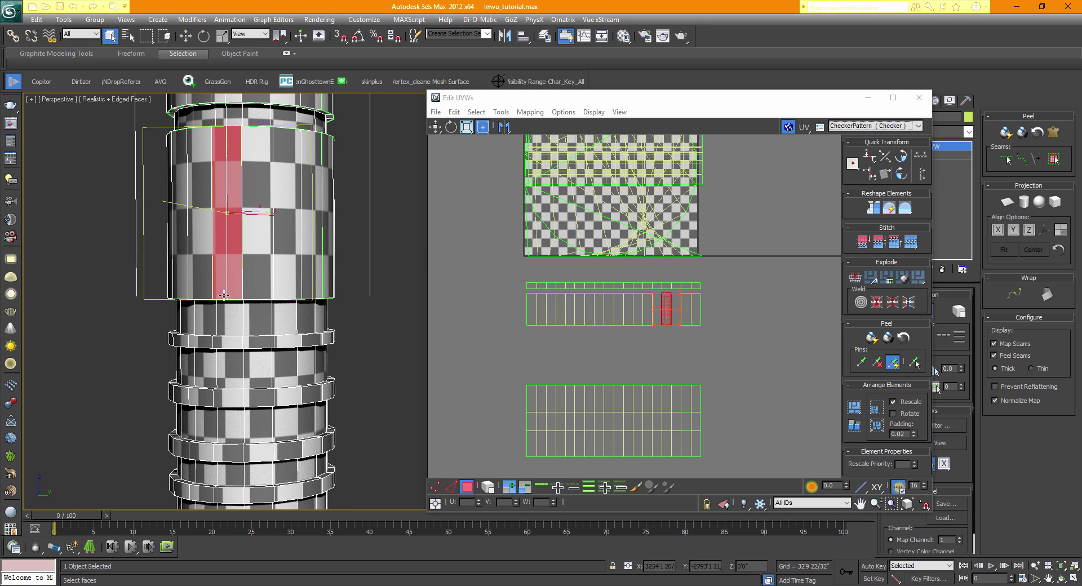
- Select the full face loop of the recessed band directly below the large upper collar
click(238, 315)
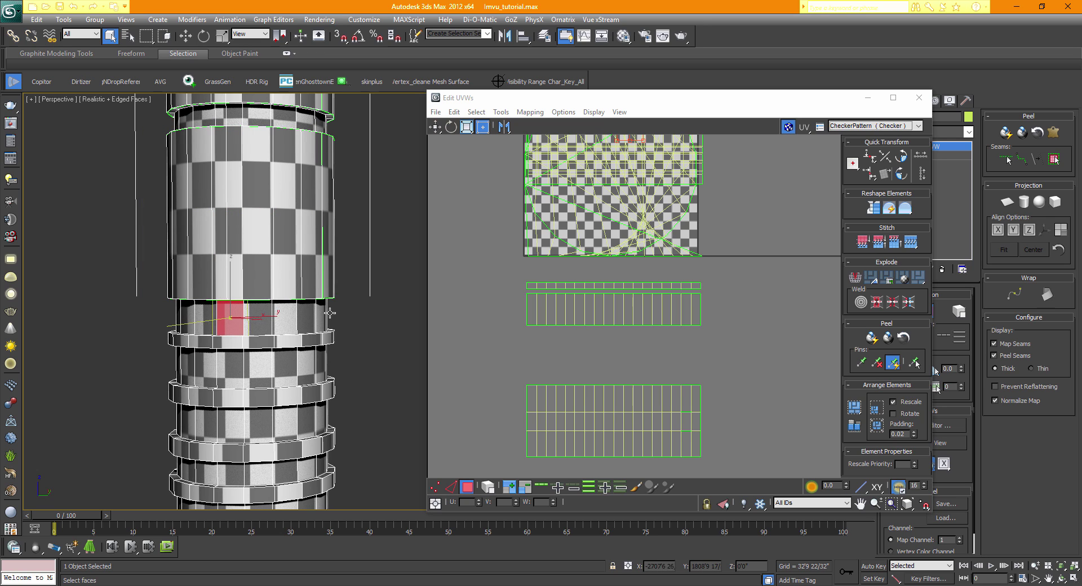
middle_drag(335, 309, 343, 334)
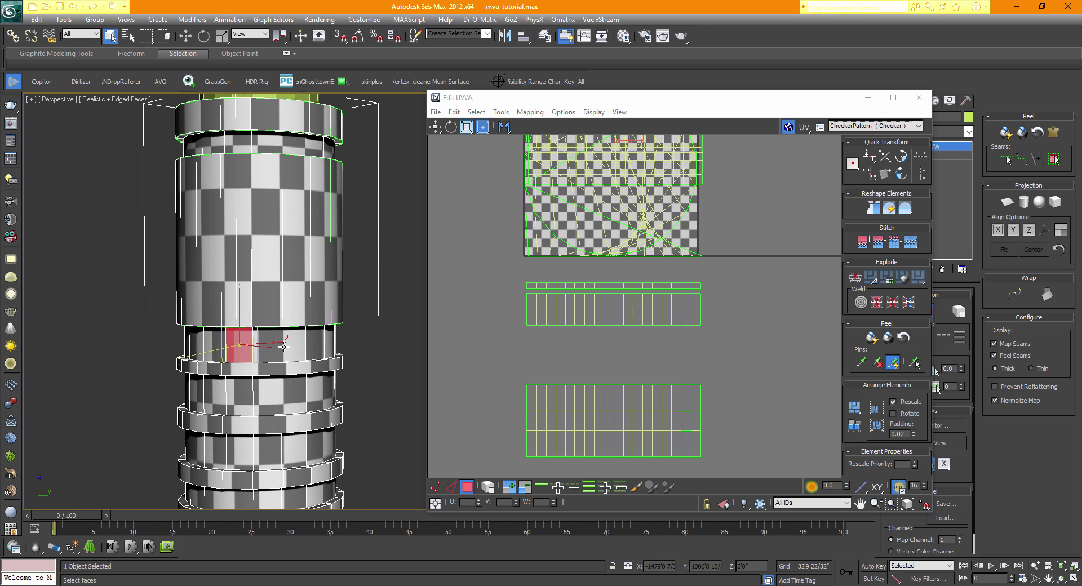
ctrl+click(272, 346)
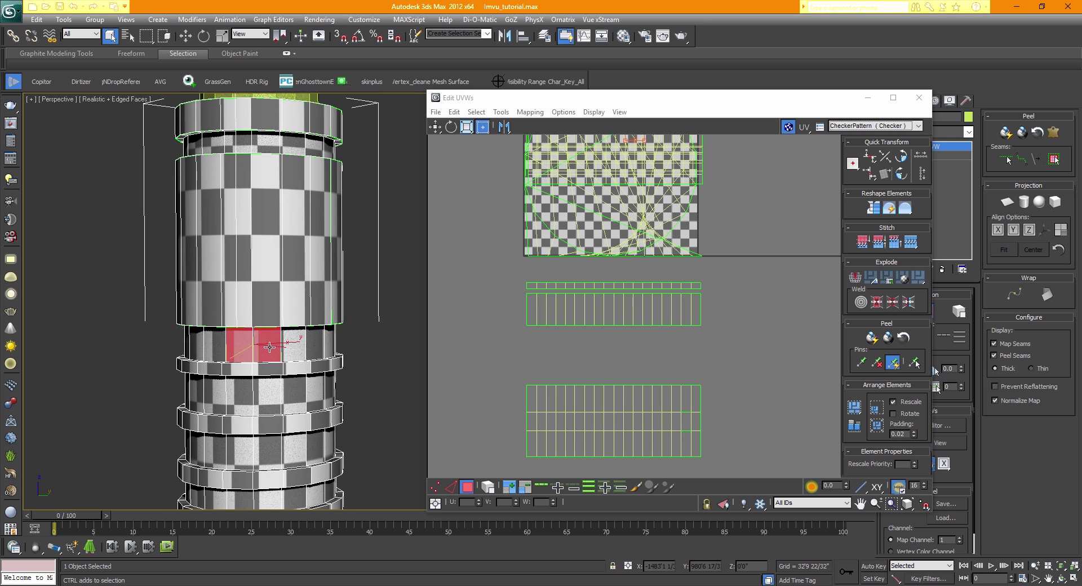
click(541, 488)
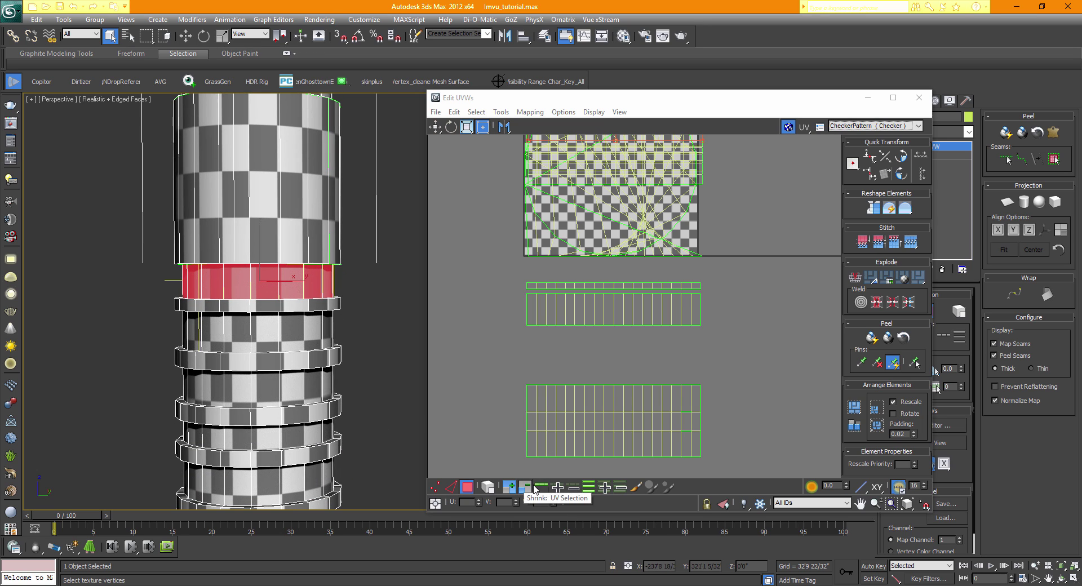
- Add the full face loops of the second and third recessed bands below the collar to the selection
middle_drag(367, 386, 382, 350)
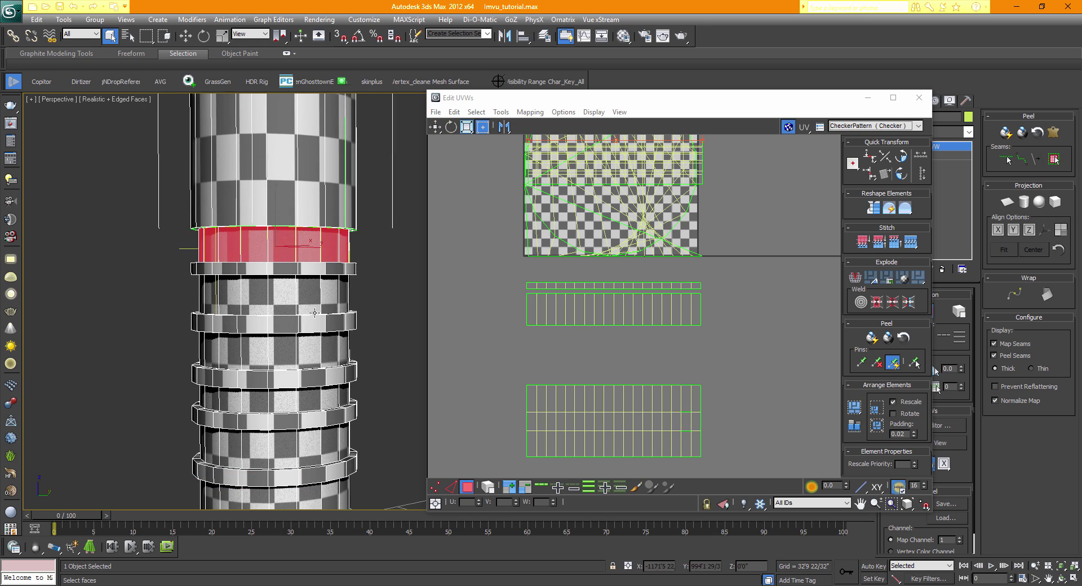
ctrl+click(281, 294)
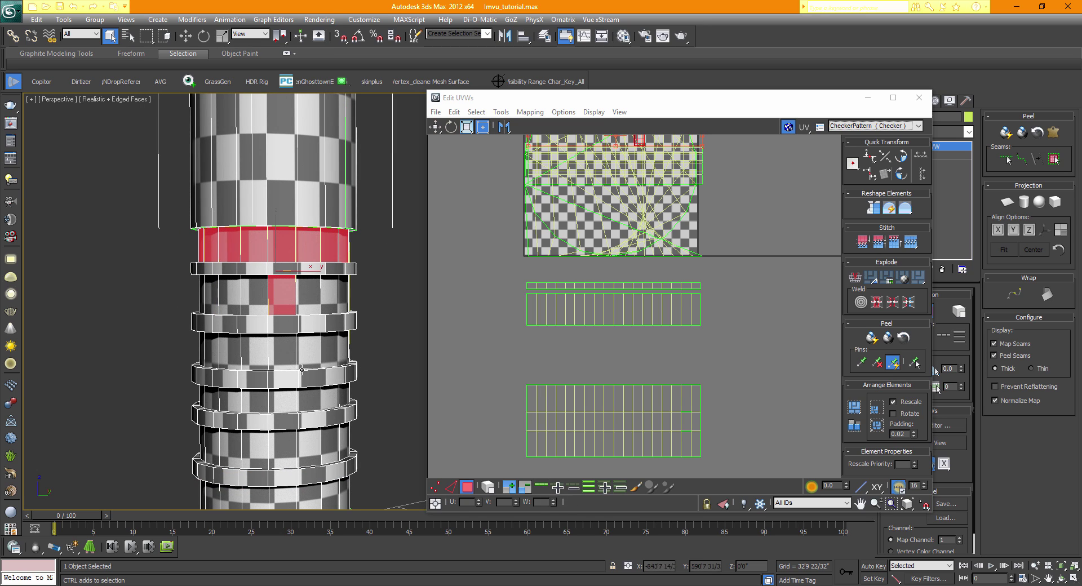
ctrl+click(250, 298)
click(541, 486)
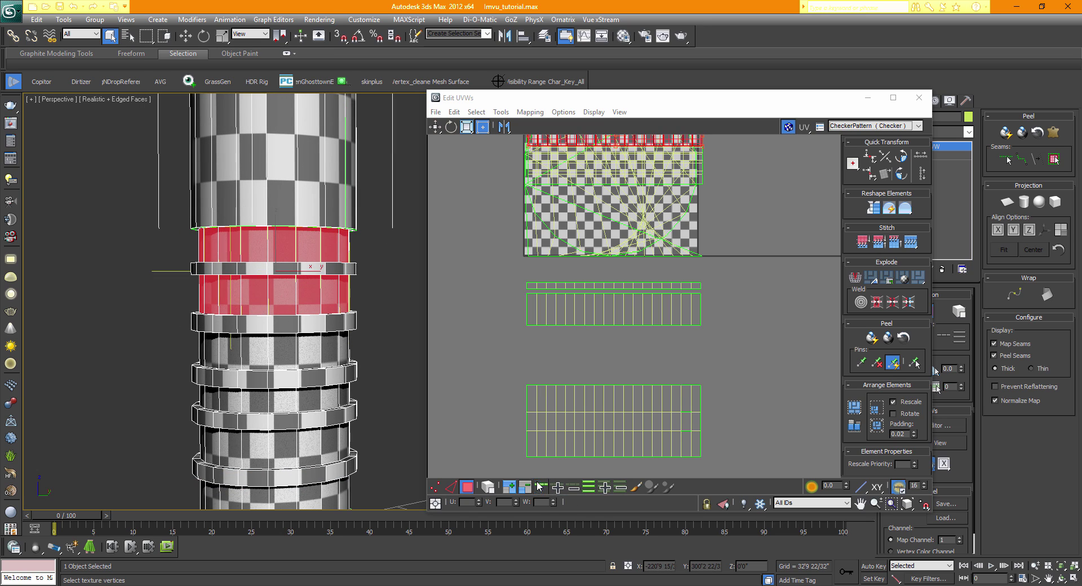
ctrl+click(284, 351)
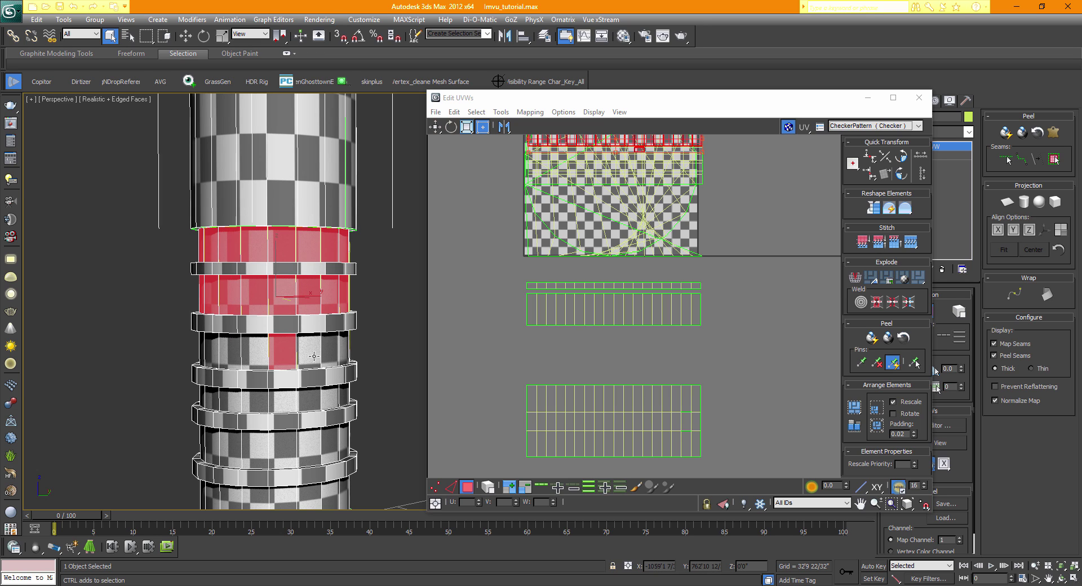
ctrl+click(308, 350)
click(543, 487)
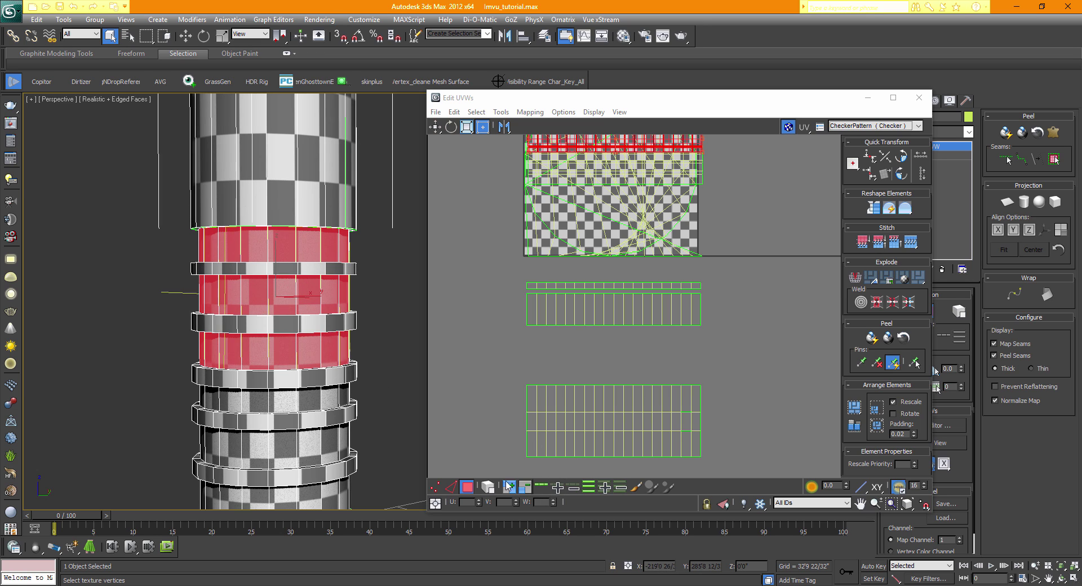
- Add the full face loops of the fourth and fifth recessed bands to the selection
middle_drag(278, 400, 267, 324)
ctrl+click(268, 324)
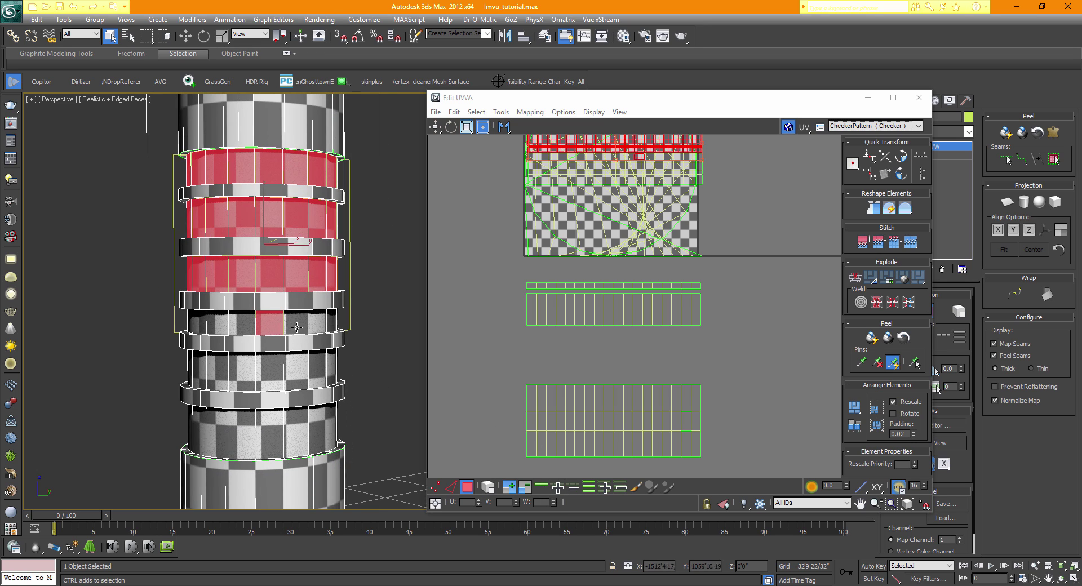
ctrl+click(295, 323)
click(543, 487)
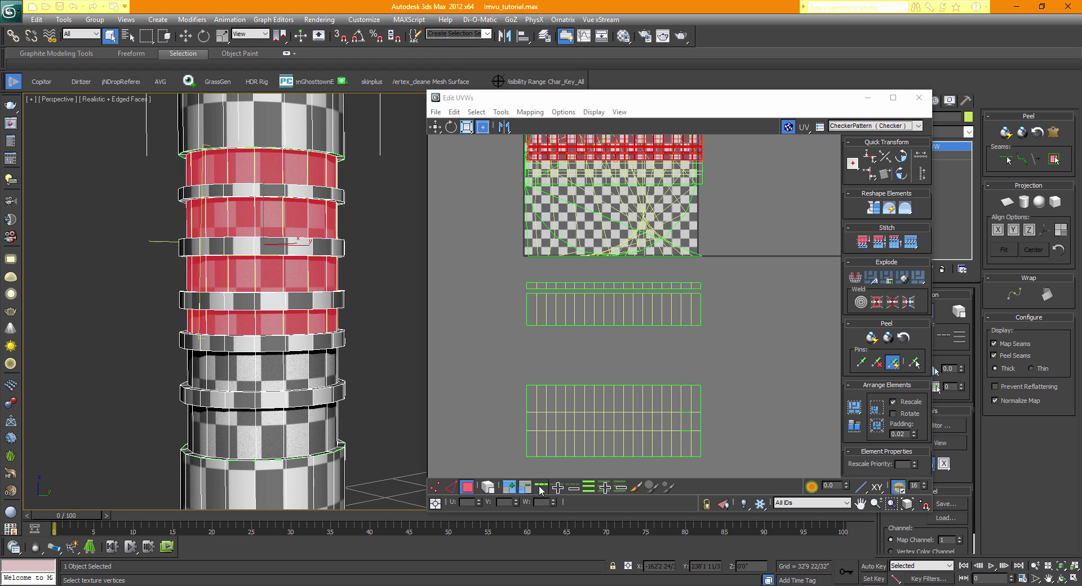
ctrl+click(266, 374)
ctrl+click(296, 372)
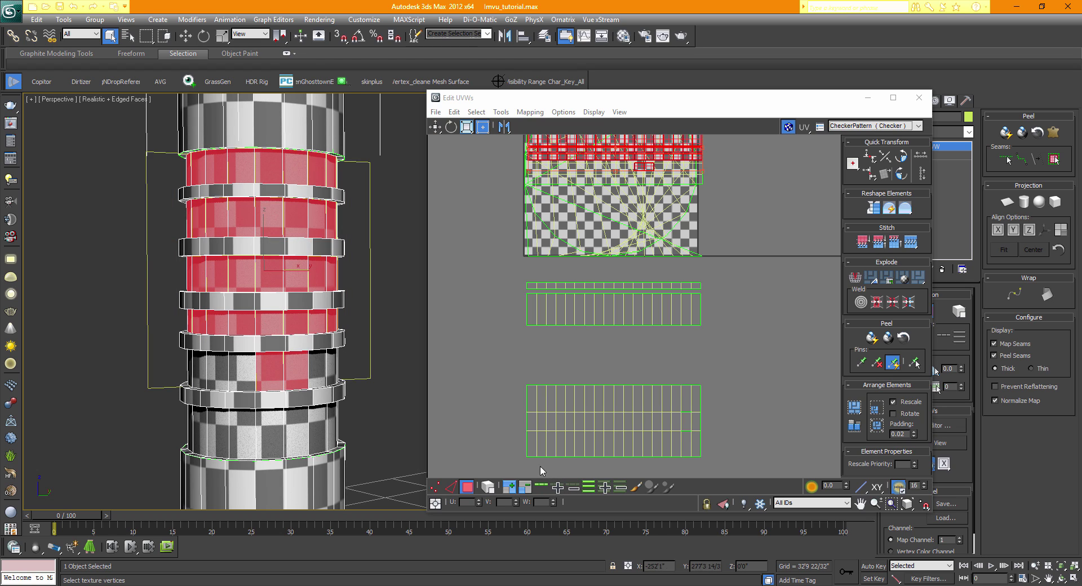
click(543, 488)
- Add the face loop of the lowest recessed band, just above the lower collar, to the selection
middle_drag(276, 434, 271, 377)
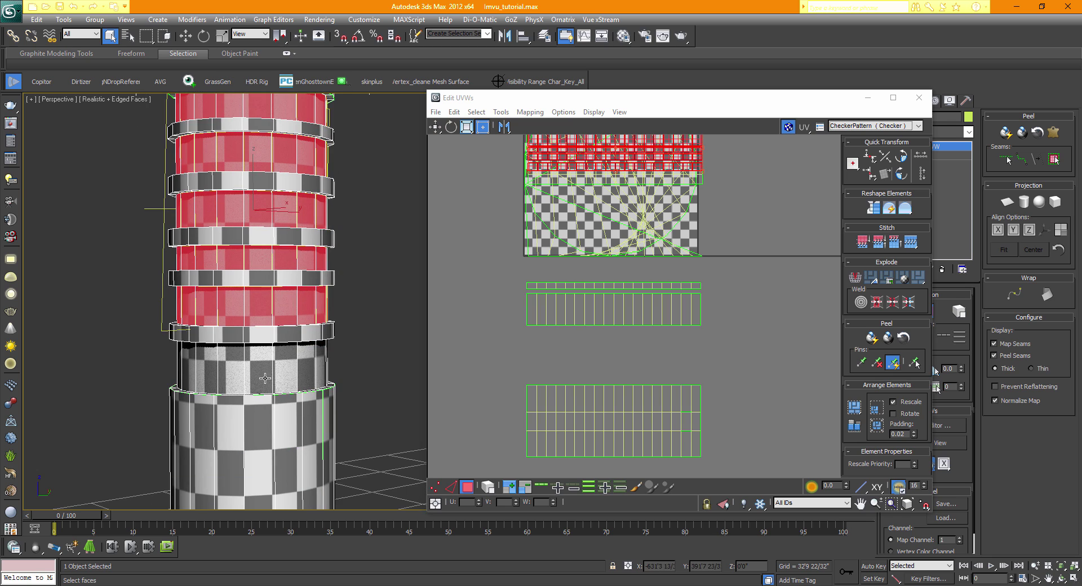
ctrl+click(279, 373)
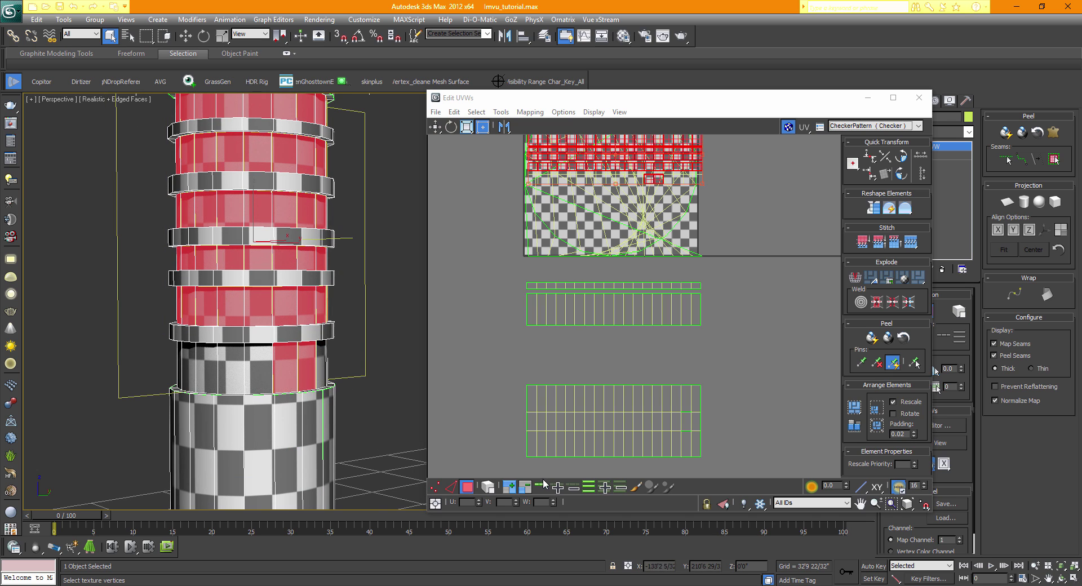
click(543, 487)
- Add the narrow recessed band beneath the handle's top ring to the selection and check all the selected loops
middle_drag(372, 437, 280, 476)
middle_drag(262, 357, 248, 575)
middle_drag(230, 292, 240, 459)
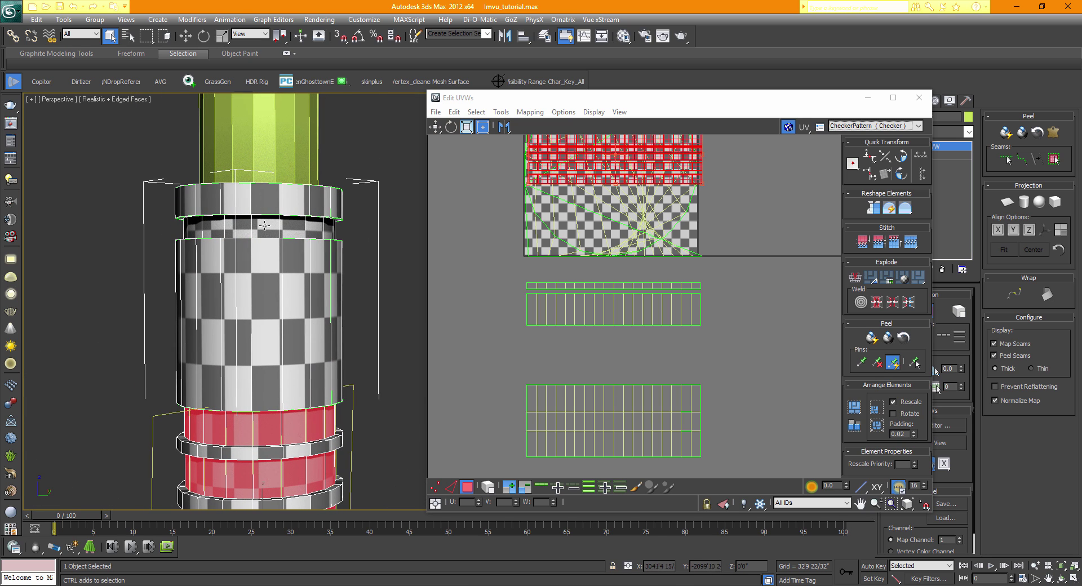
ctrl+click(266, 226)
ctrl+click(244, 227)
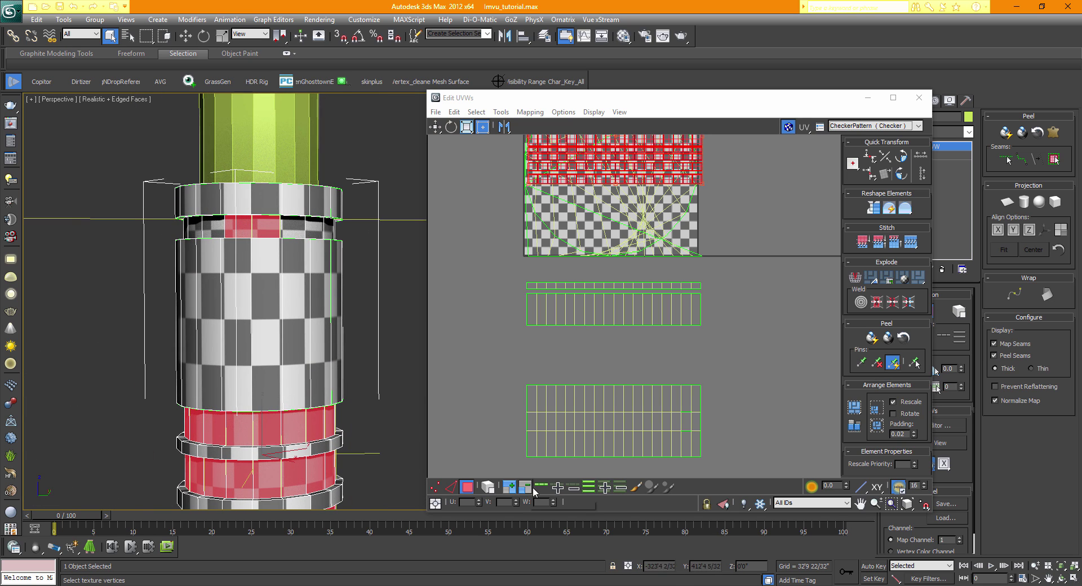
scroll(356, 348, down, 2)
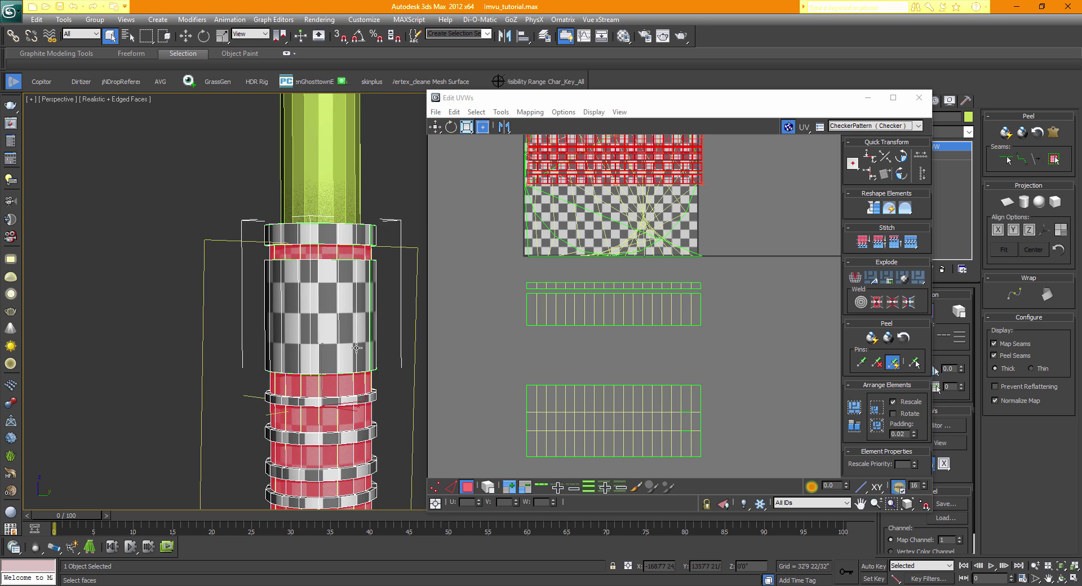
middle_drag(322, 357, 263, 283)
middle_drag(321, 442, 262, 330)
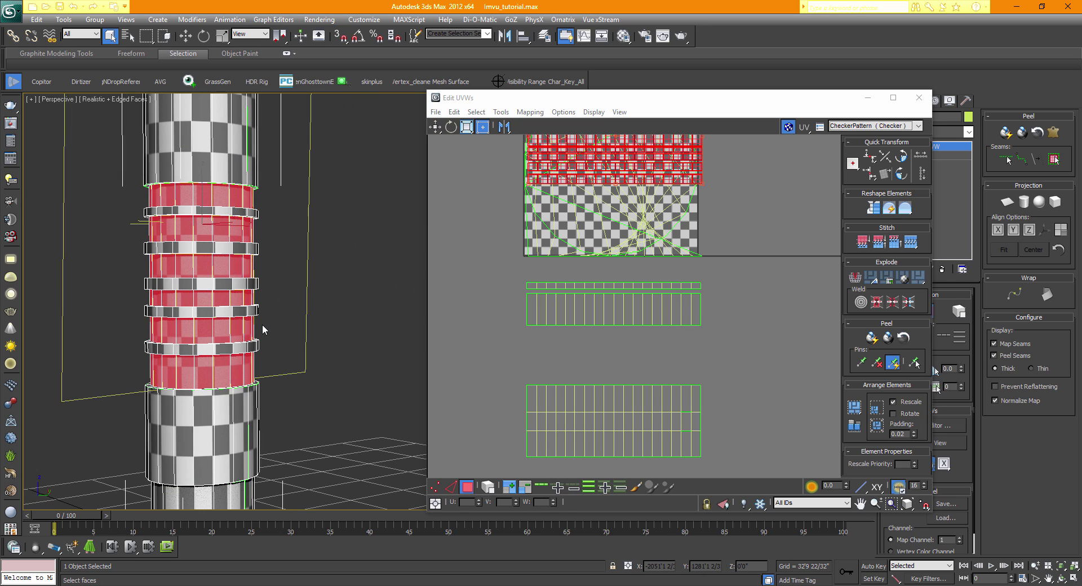
middle_drag(224, 288, 234, 439)
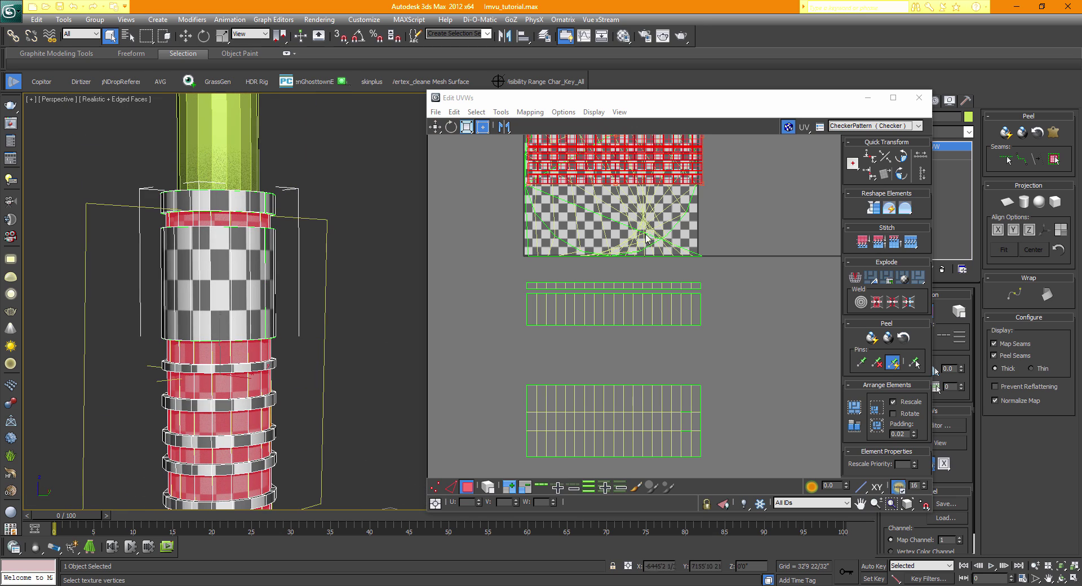
- Apply a cylindrical projection to the selected bands and move their UV strips outside the texture square, beside the earlier strips
click(1024, 202)
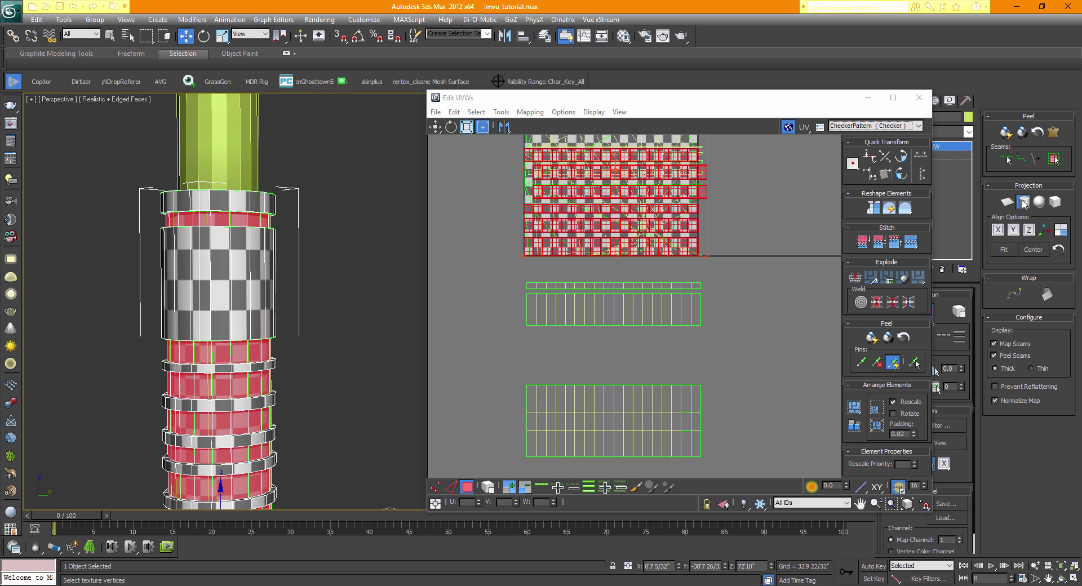
click(1023, 202)
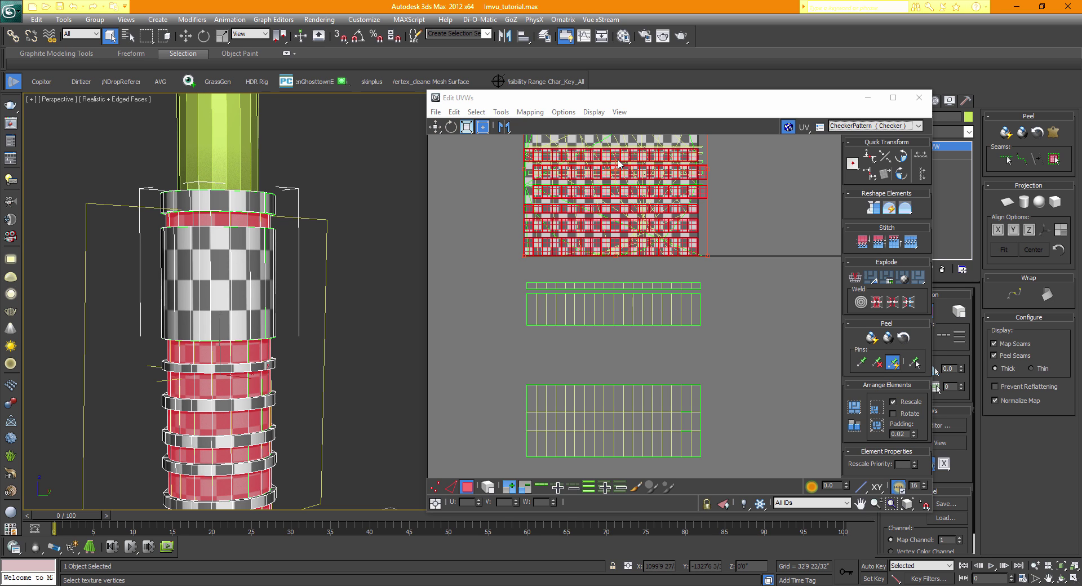
drag(618, 163, 824, 357)
middle_drag(727, 357, 679, 338)
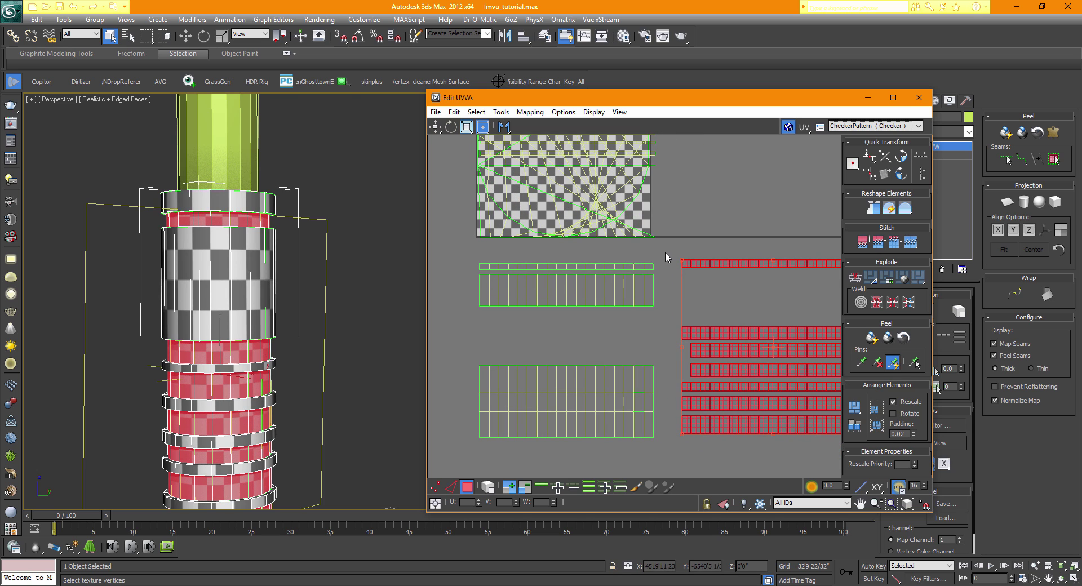
- Select the earlier group of UV strips to check which handle faces they cover, and clear the selection
drag(665, 253, 518, 424)
drag(468, 448, 467, 448)
scroll(506, 374, down, 2)
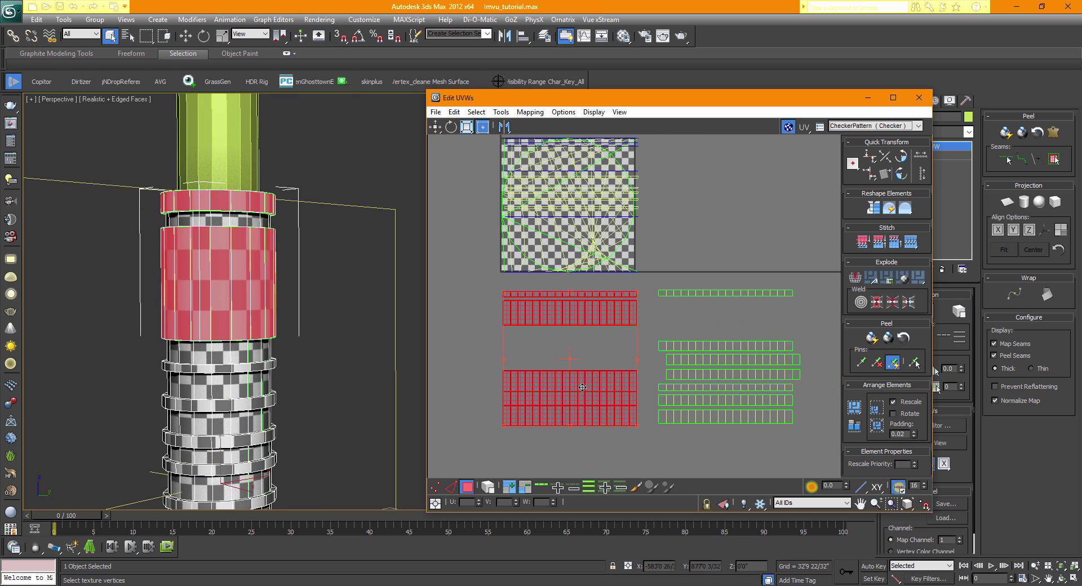
click(668, 327)
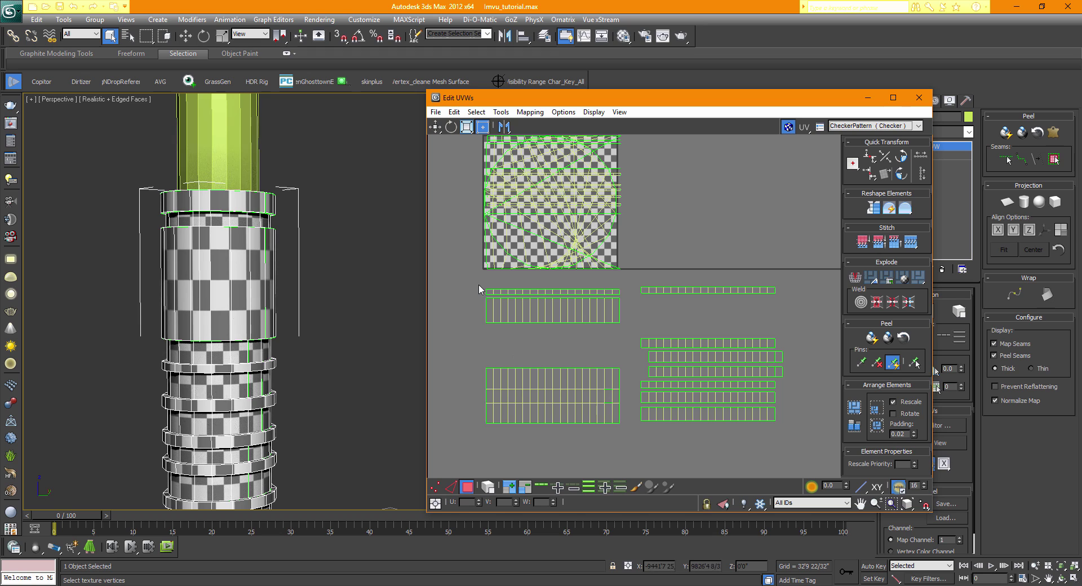
- Stack the UV strips of the top ring, the narrow band beneath it and the wide sleeve beside the texture square's lower corner
drag(479, 284, 639, 303)
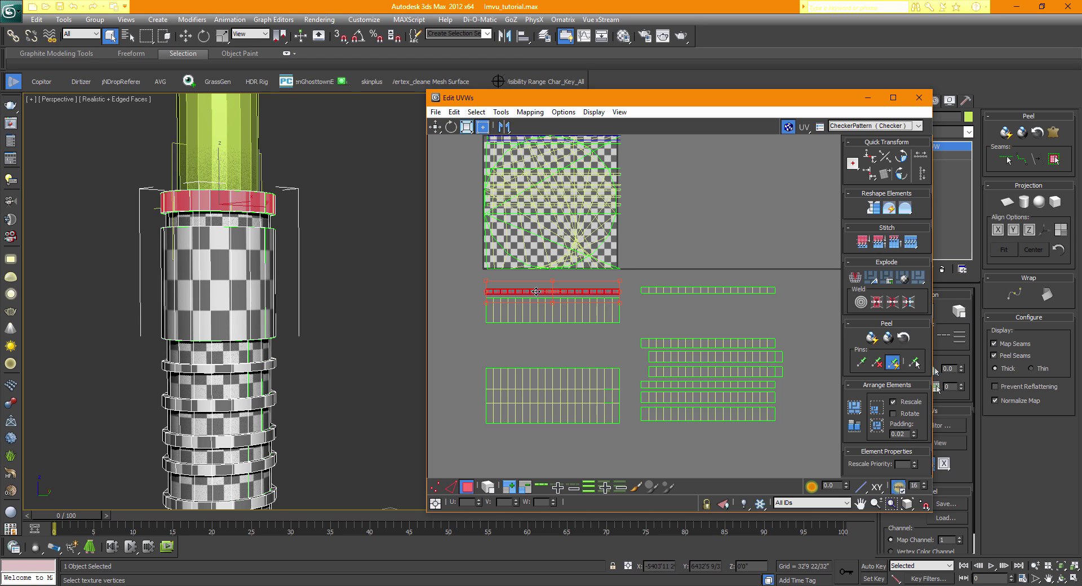
drag(529, 293, 683, 264)
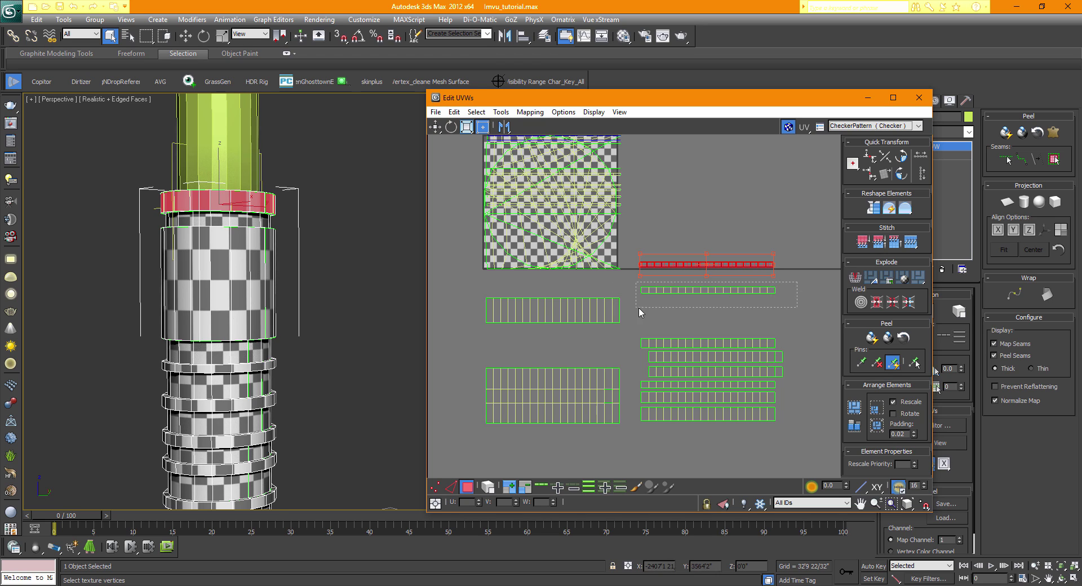
drag(638, 306, 654, 274)
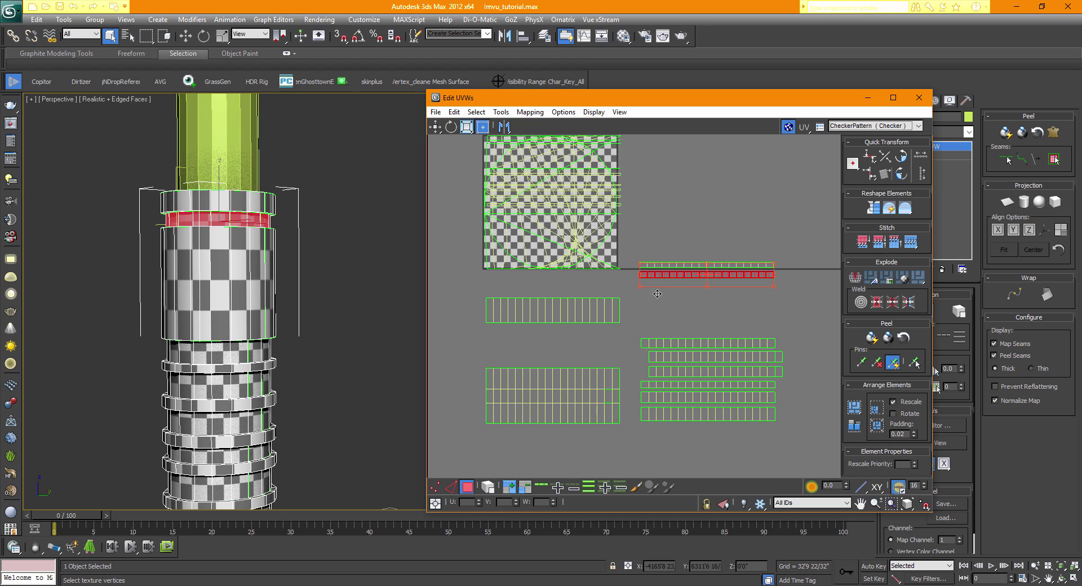
click(658, 294)
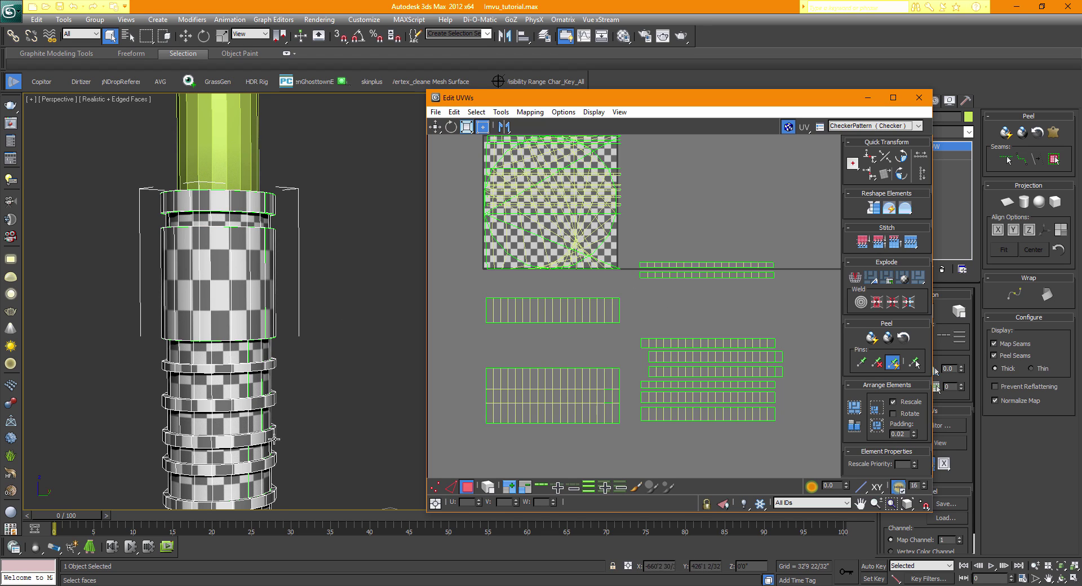
drag(479, 342, 479, 343)
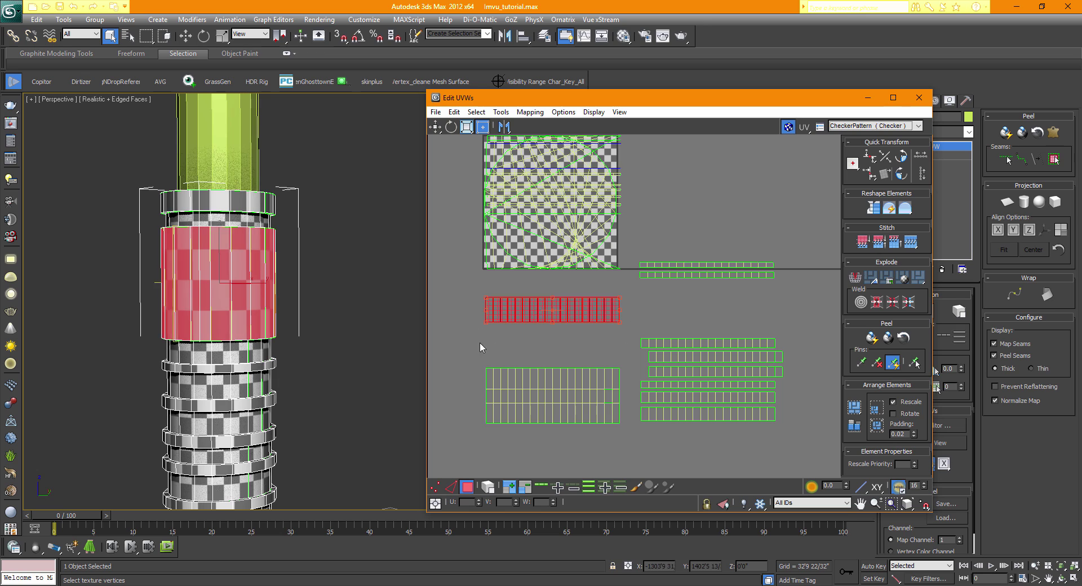
drag(517, 306, 672, 290)
- Identify the UV strip of the recessed band just below the wide sleeve and move it directly beneath the sleeve's strip
click(771, 343)
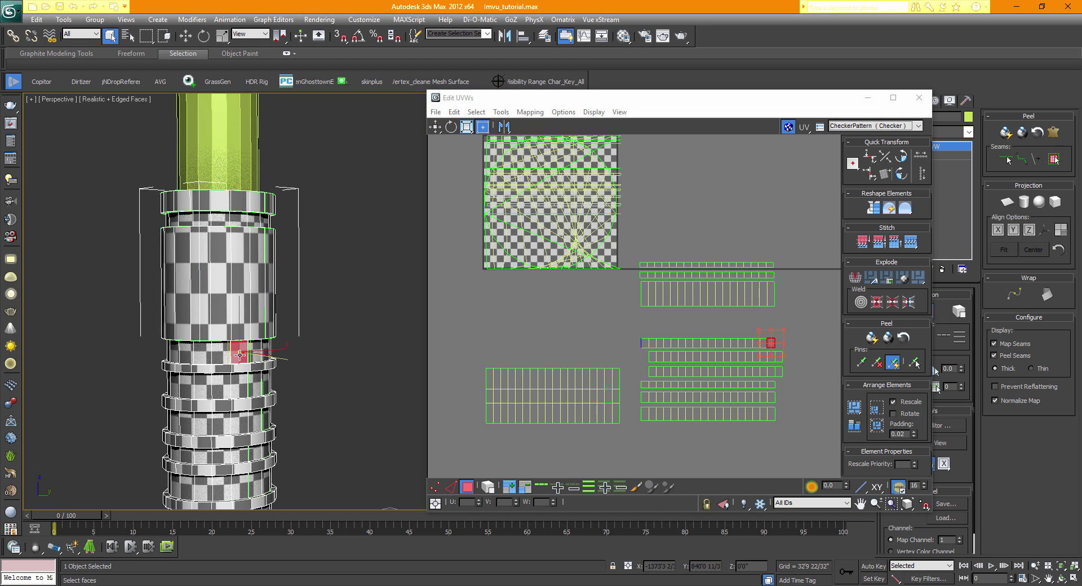
middle_drag(703, 320, 538, 291)
scroll(640, 288, up, 2)
middle_drag(640, 288, 793, 293)
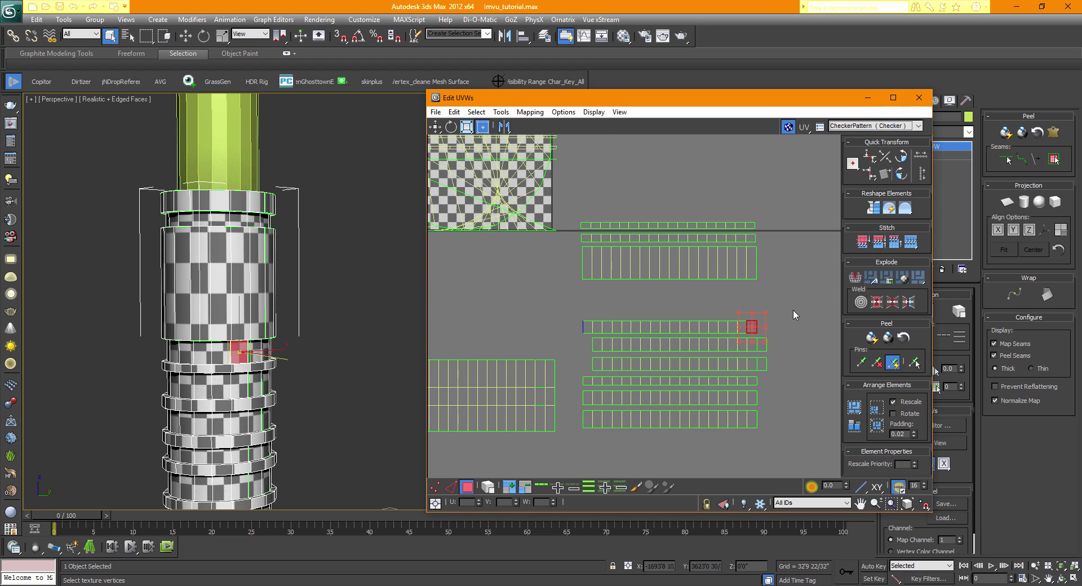
drag(793, 294, 611, 291)
click(691, 328)
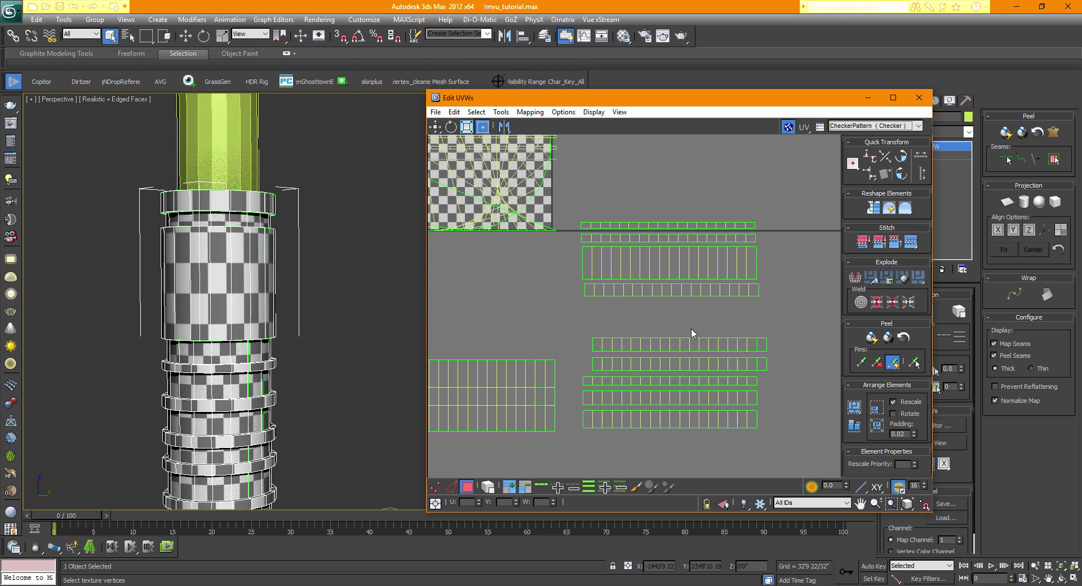
- Select the complete face loop of the first thin ring below the wide sleeve
click(190, 354)
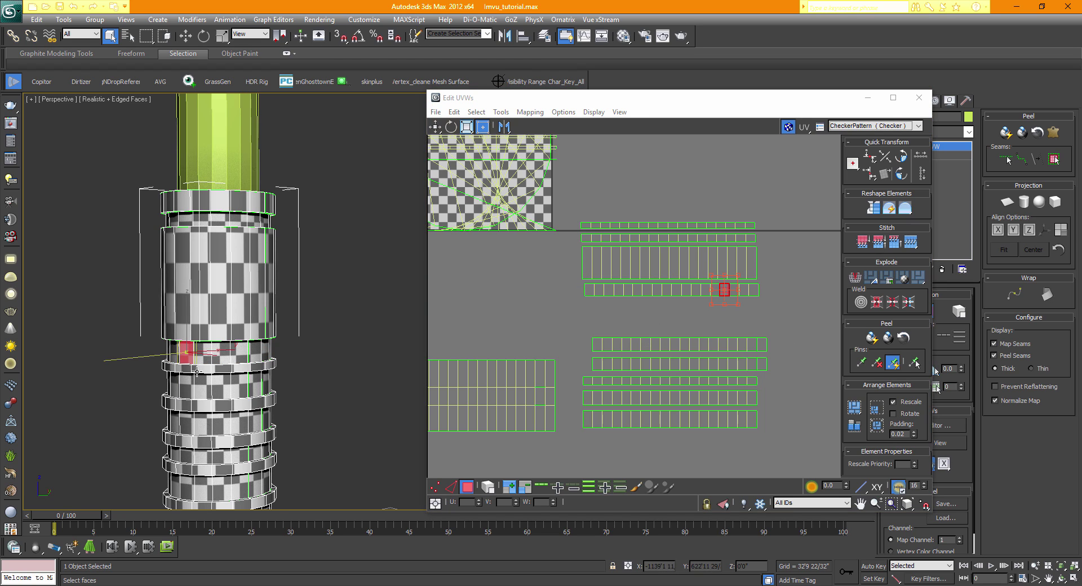
click(205, 371)
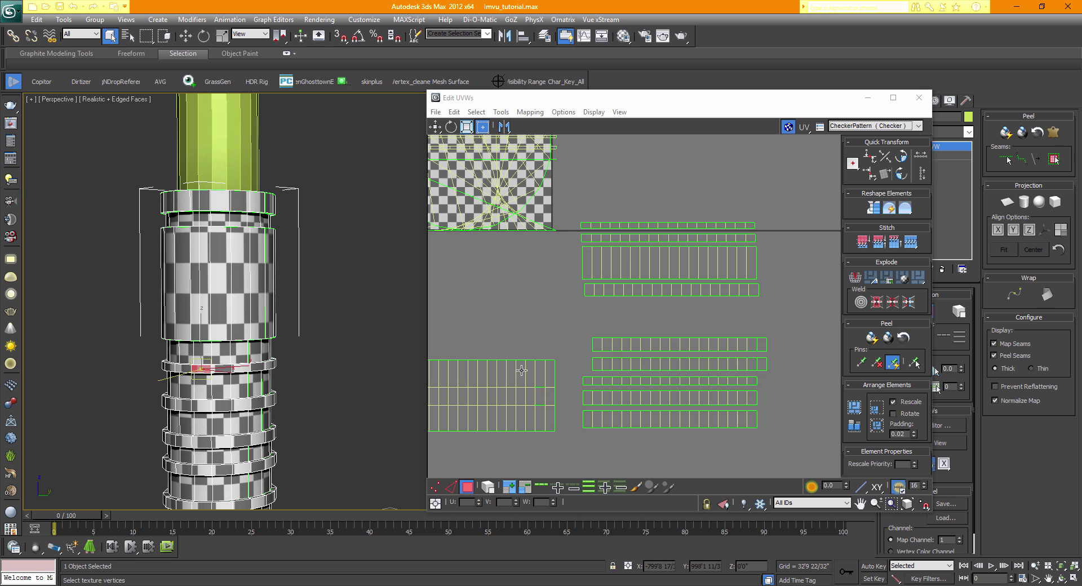
middle_drag(522, 369, 605, 362)
middle_drag(505, 278, 515, 363)
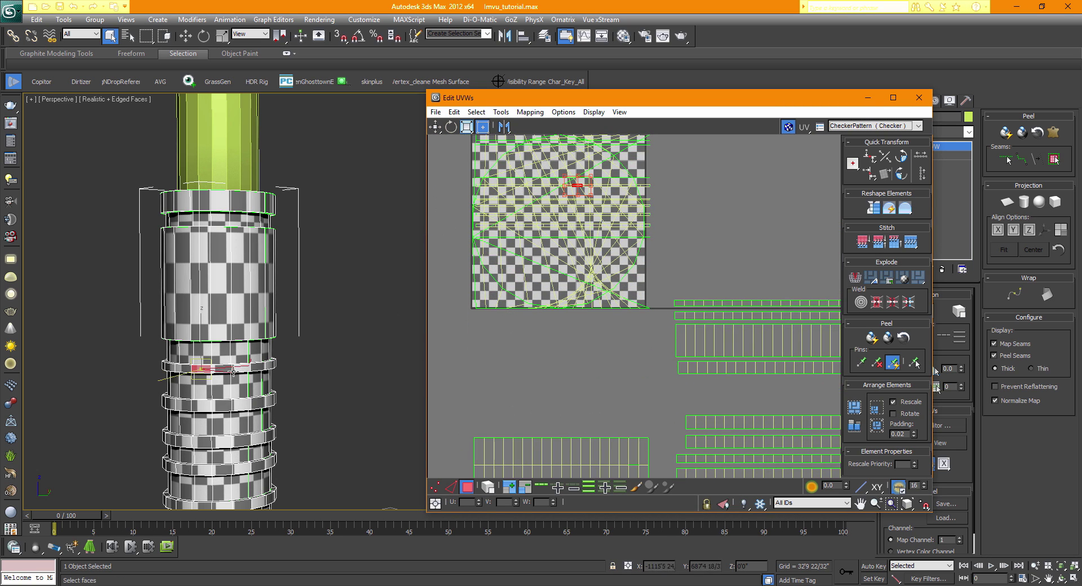
click(230, 370)
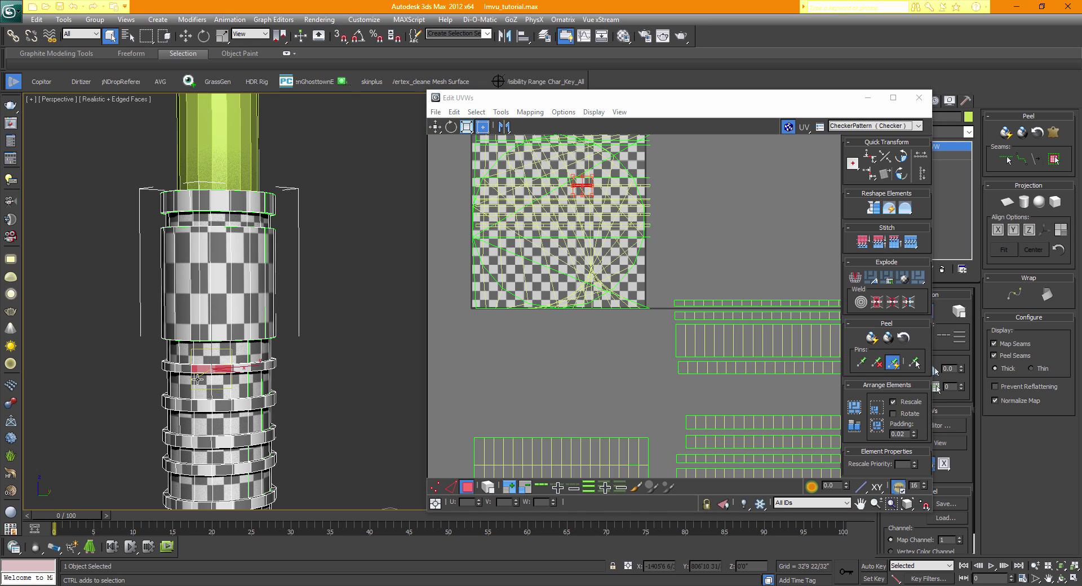
click(541, 487)
middle_drag(280, 364, 268, 357)
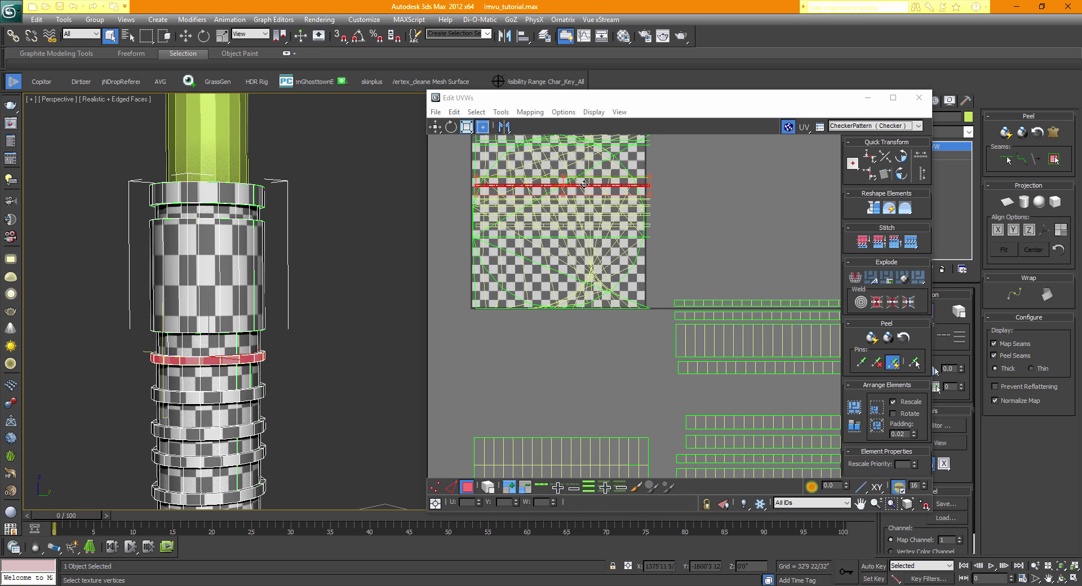
- Apply a cylindrical projection to the selected thin ring
drag(584, 185, 597, 367)
key(ctrl+z)
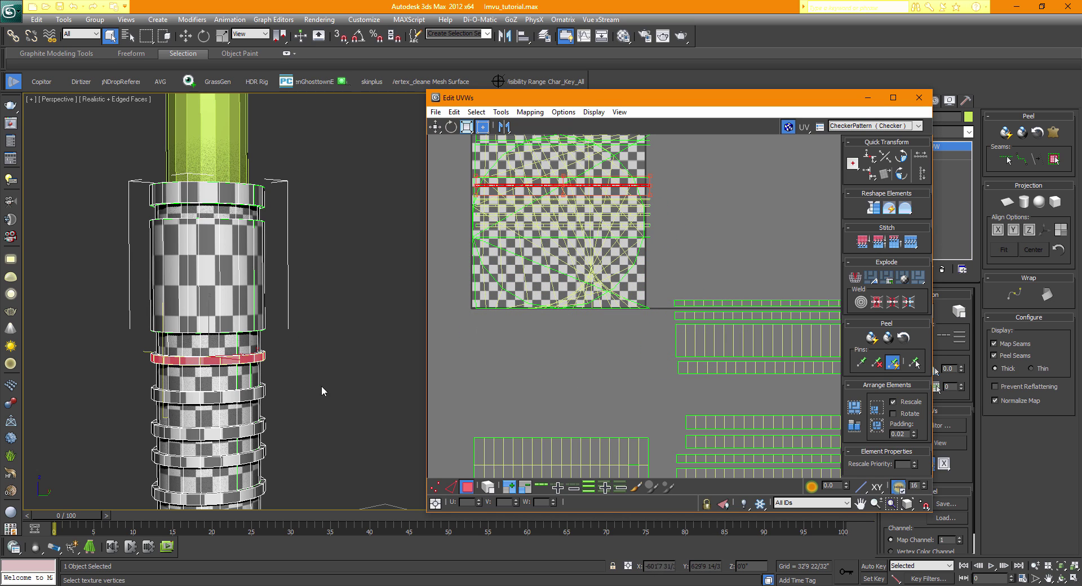
middle_drag(274, 364, 275, 375)
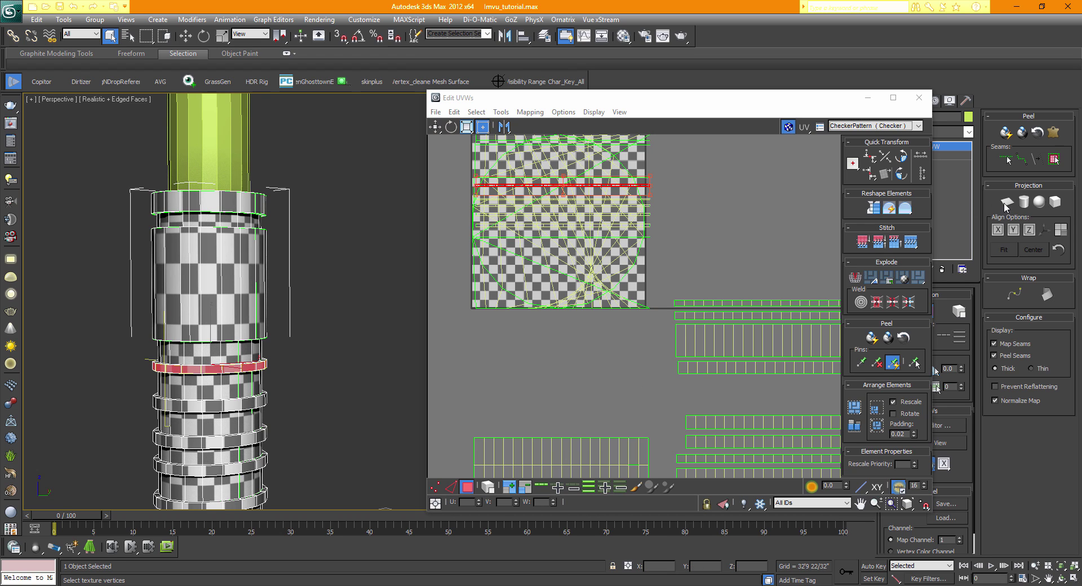
click(1024, 202)
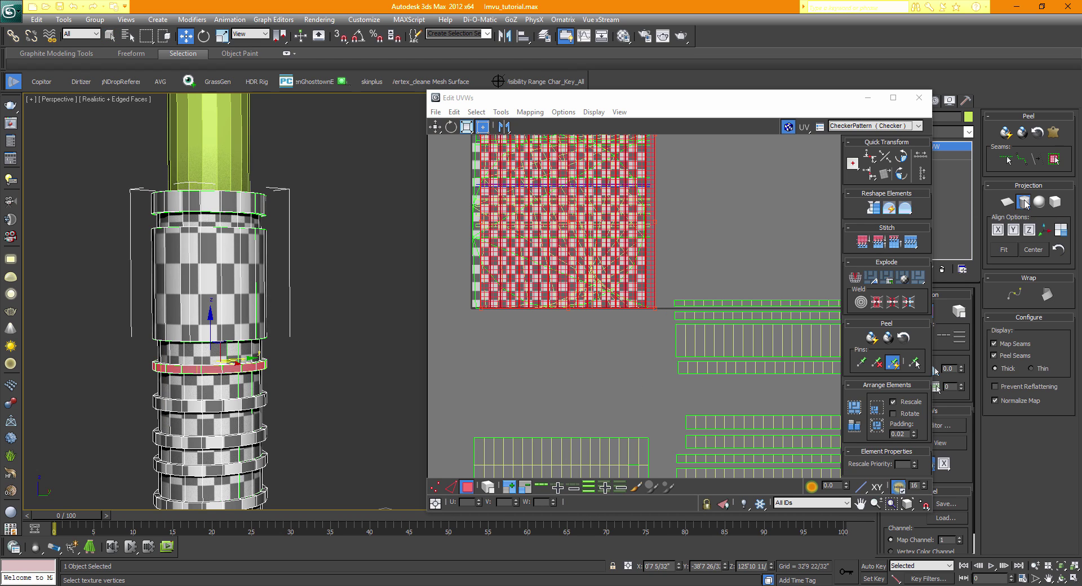
click(1024, 202)
- Flatten the ring's projected UVs into a low strip and move it beneath the stacked strips outside the texture square
drag(535, 190, 534, 271)
drag(476, 216, 476, 377)
middle_drag(518, 345, 430, 328)
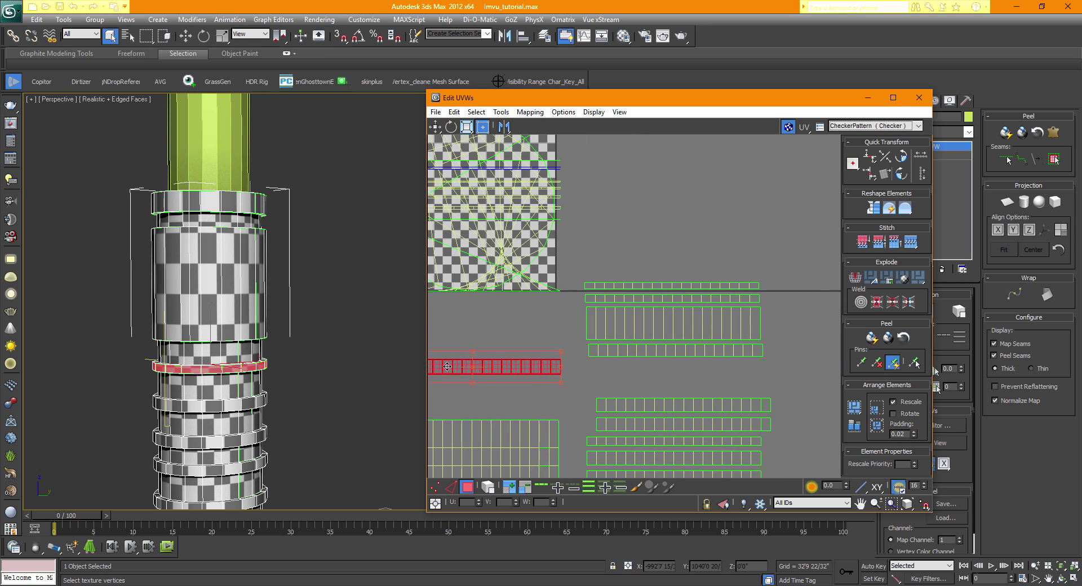
drag(447, 366, 654, 369)
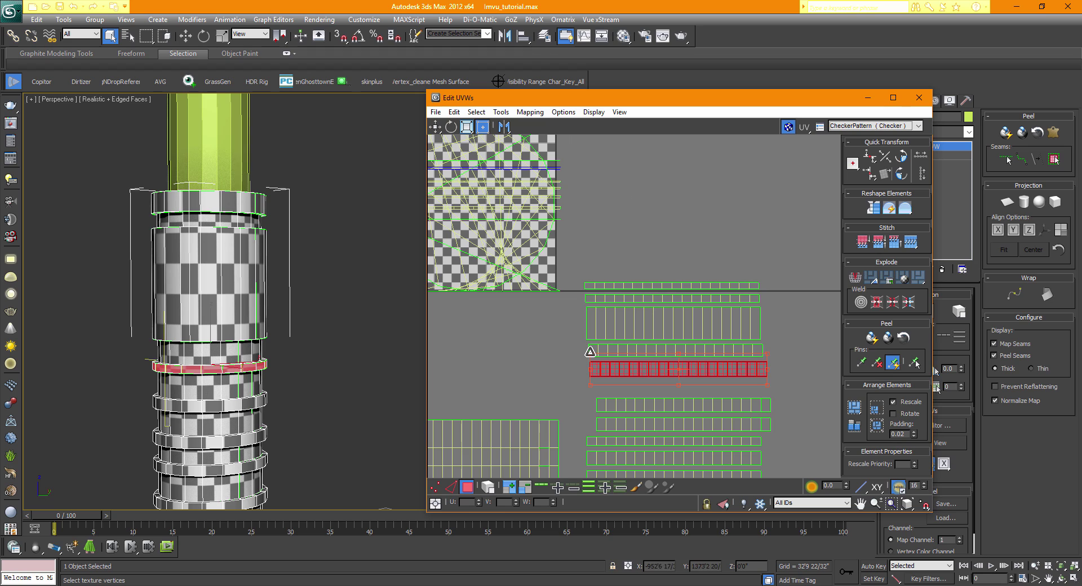
- Scale the thin ring's UV strip to match the width of the strip above and place it closely underneath
click(590, 357)
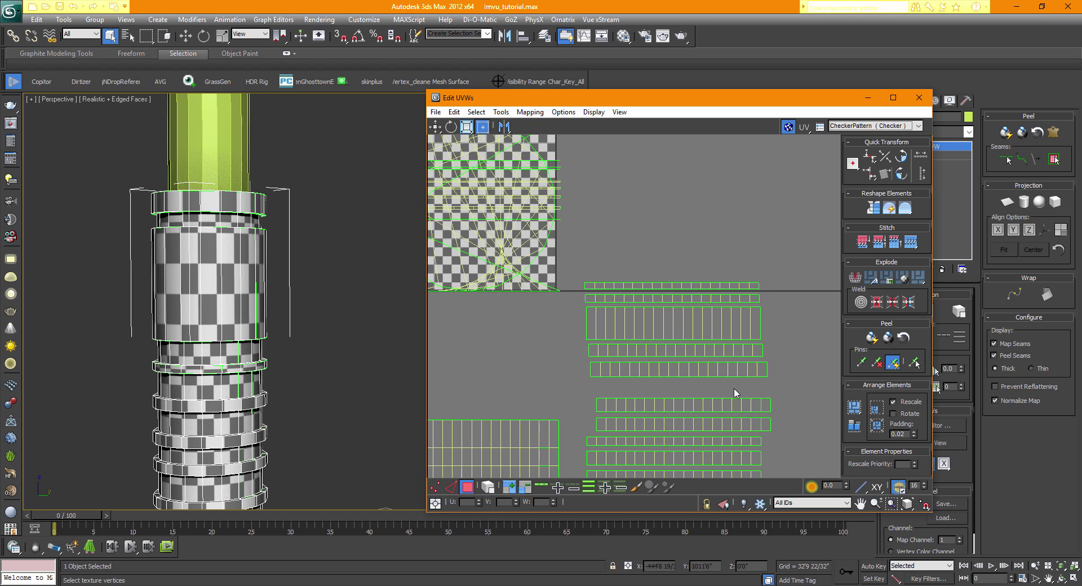
drag(581, 360, 622, 364)
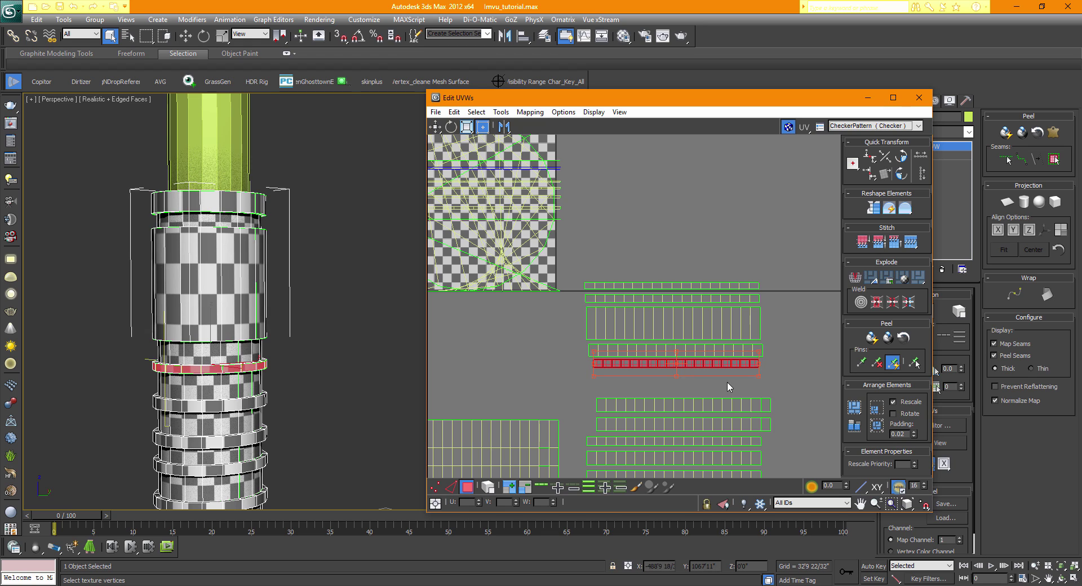
drag(758, 376, 764, 377)
drag(593, 380, 590, 374)
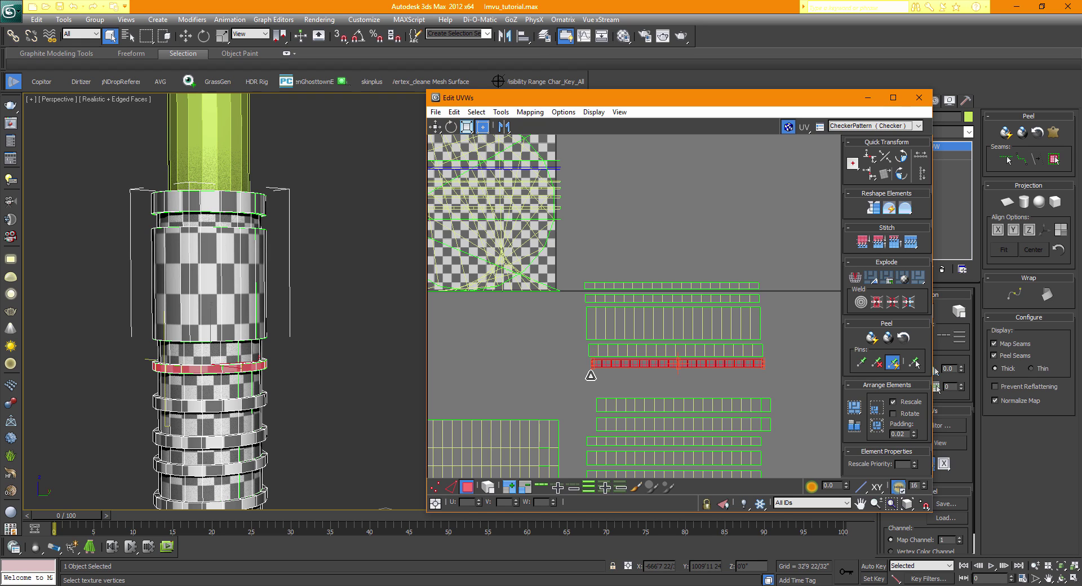
click(492, 347)
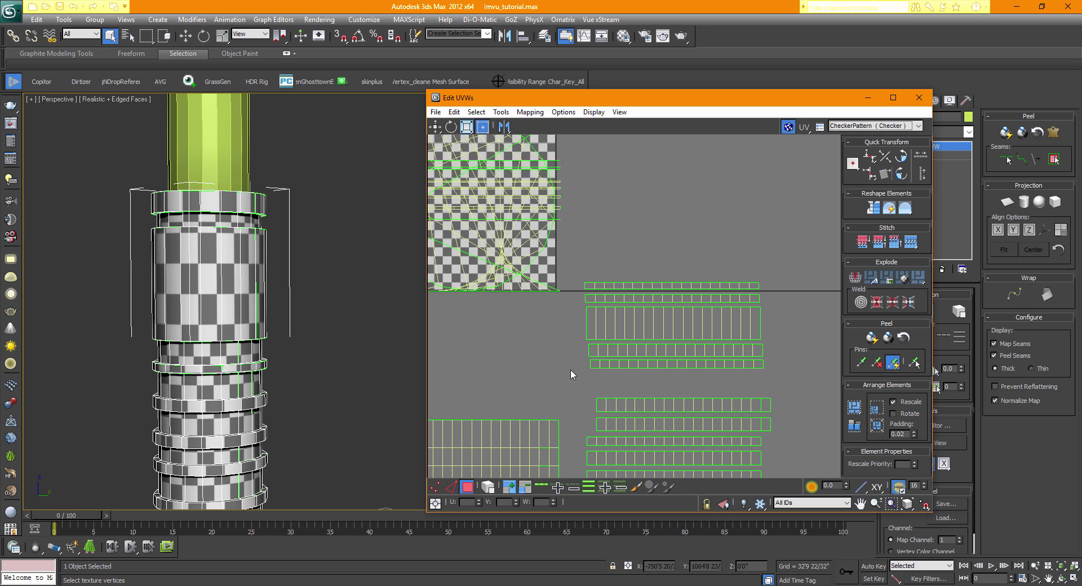
- Identify the UV strip of the recessed band below the first thin ring and move it under that ring's strip
middle_drag(571, 370, 638, 323)
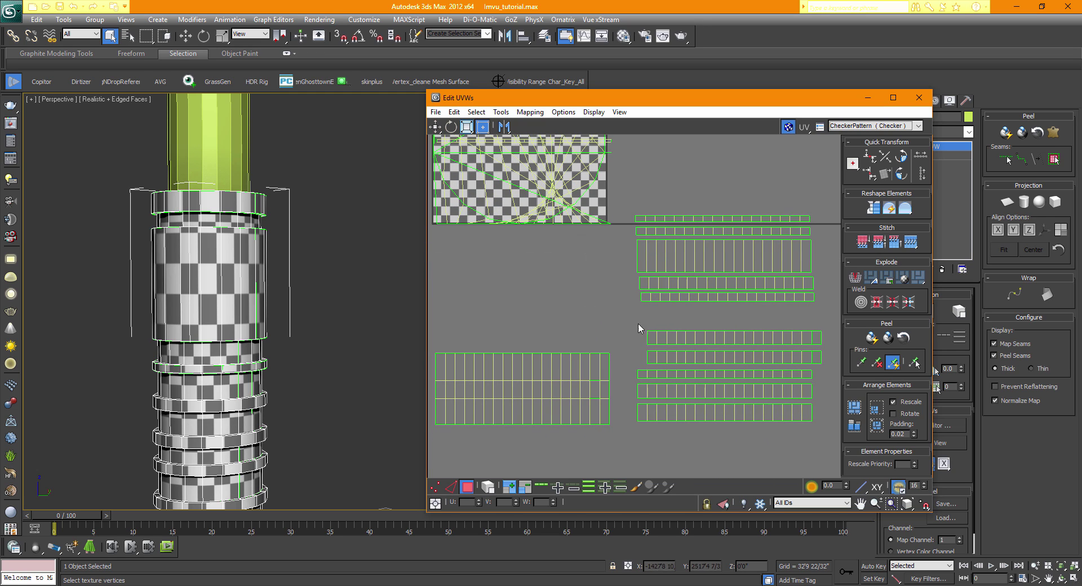
click(189, 357)
click(190, 370)
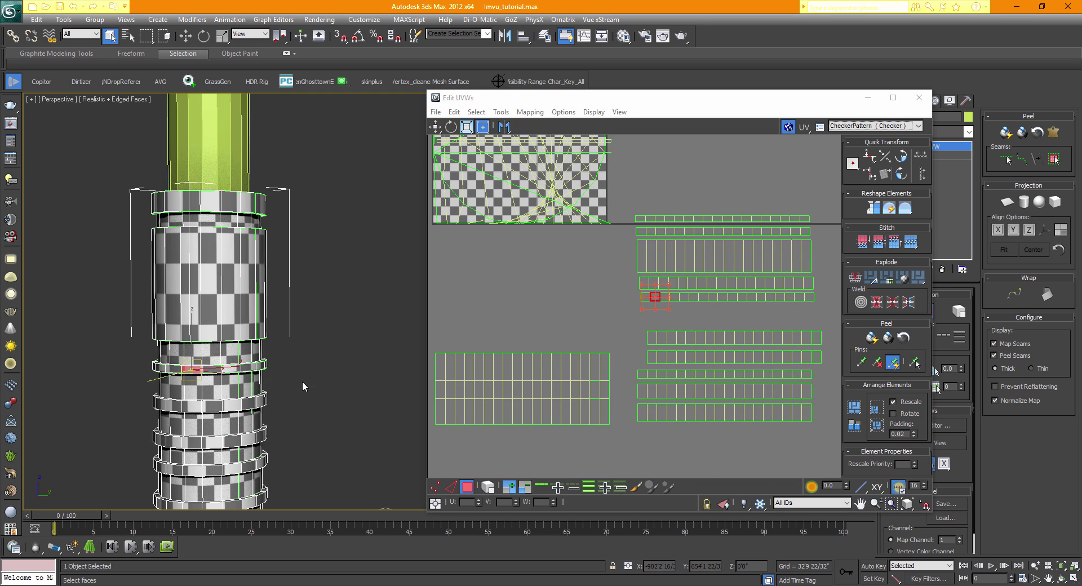
click(193, 386)
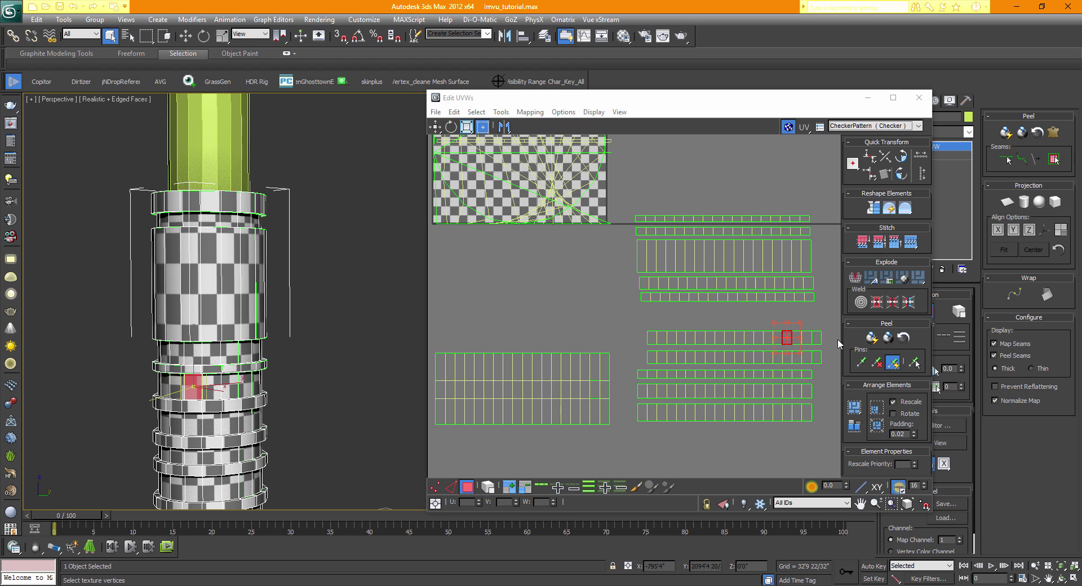
click(797, 348)
click(648, 338)
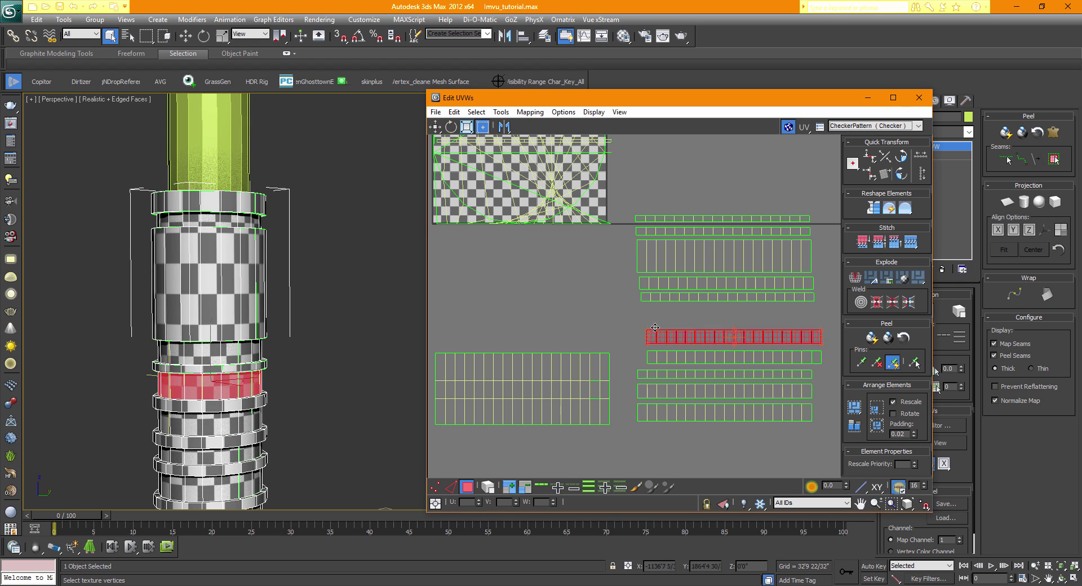
drag(651, 333, 651, 312)
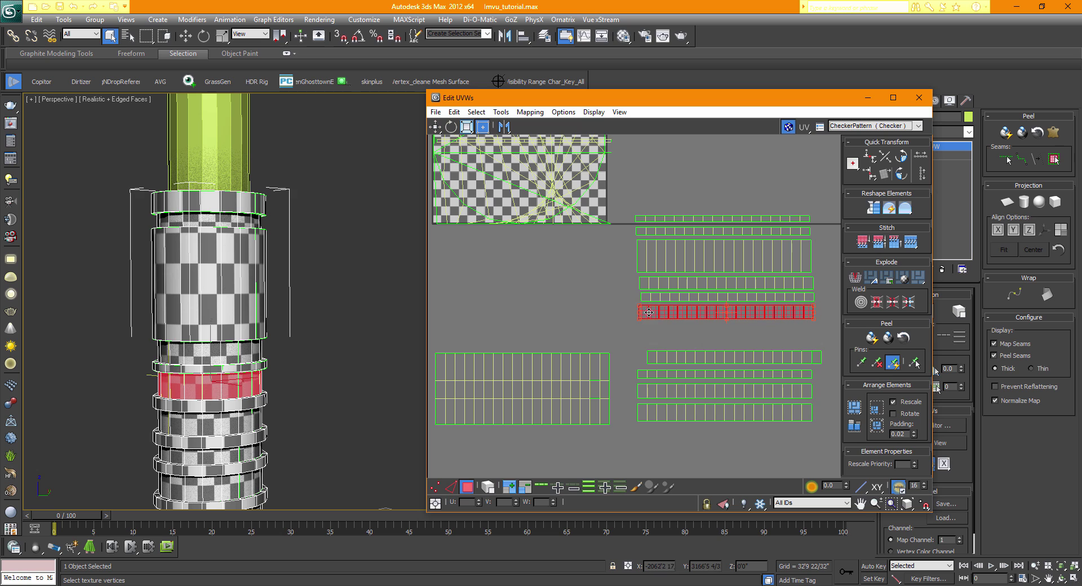
- Select the complete face loop of the second ring below the wide sleeve
click(209, 407)
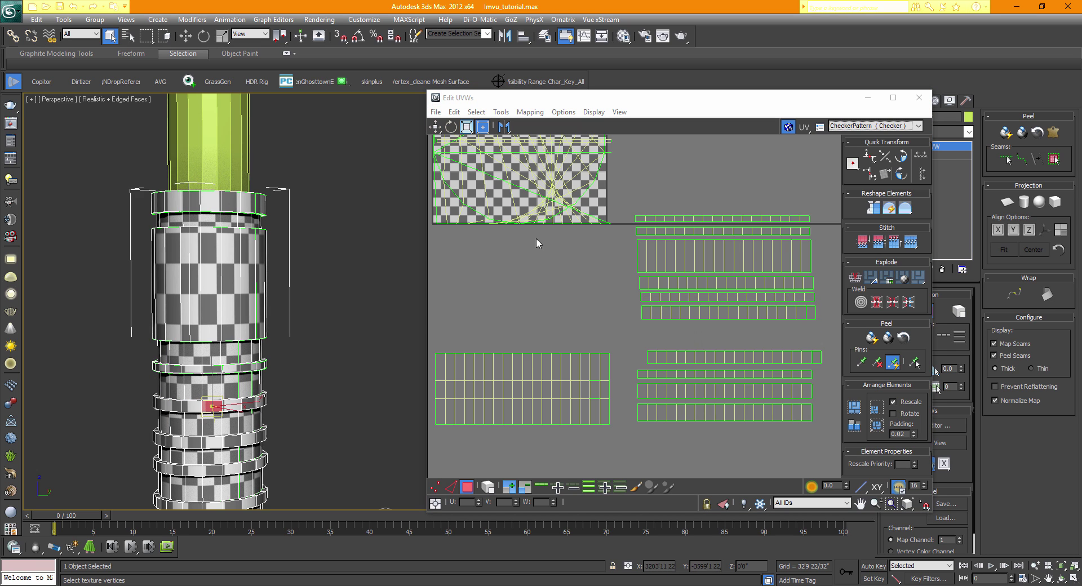
middle_drag(536, 238, 569, 316)
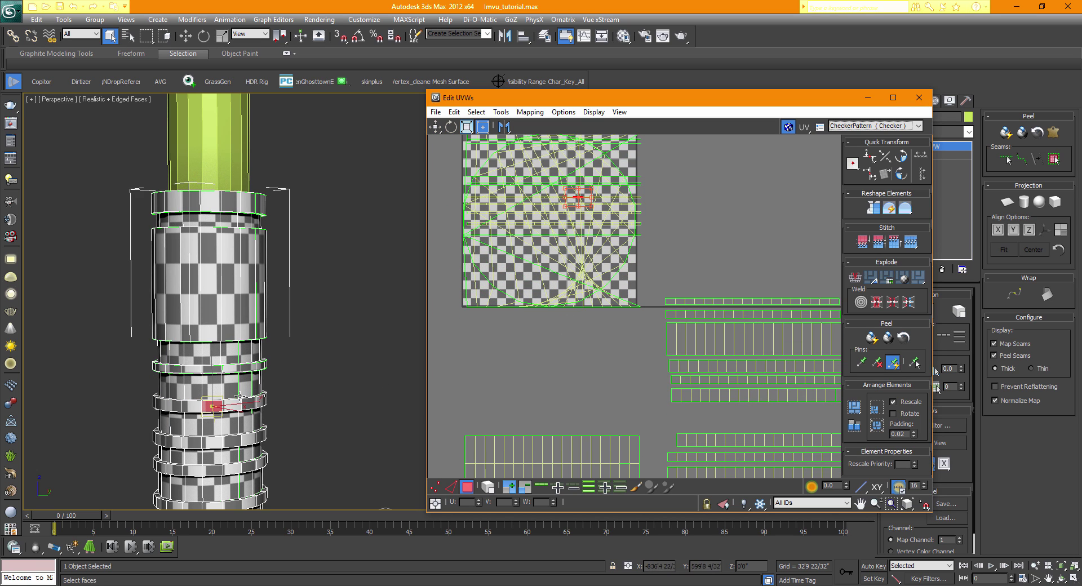
click(189, 408)
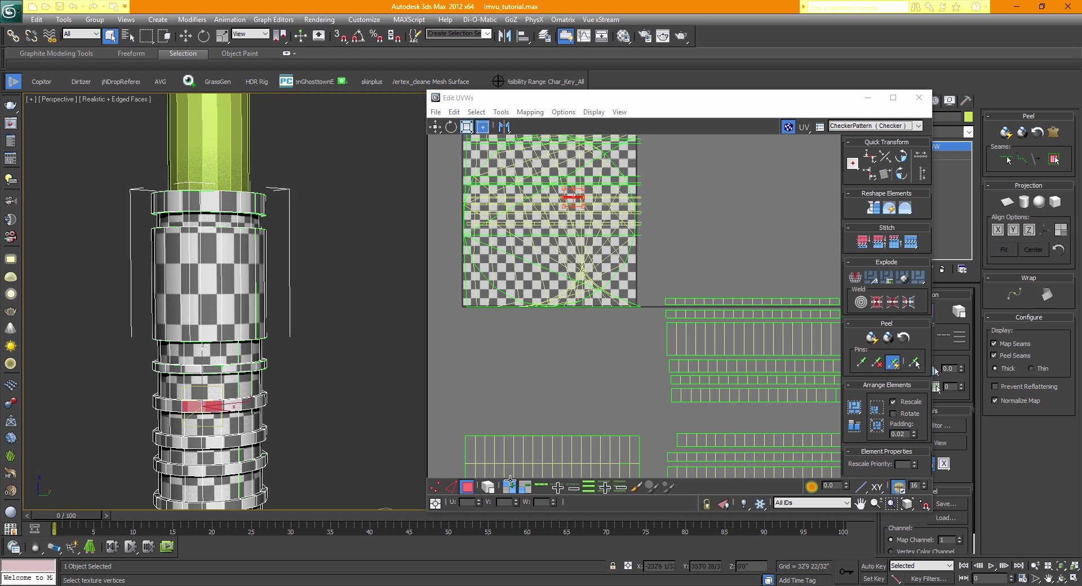
click(540, 485)
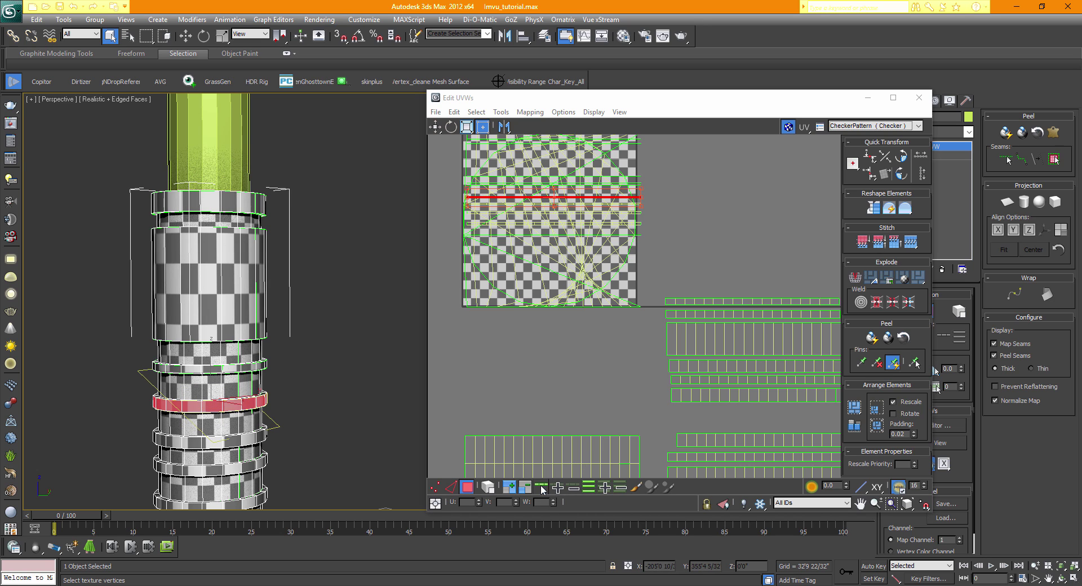
- Project the second ring cylindrically, flatten its UVs into a strip and move it to the end of the ordered stack
click(1023, 202)
drag(547, 193, 539, 311)
drag(458, 251, 738, 418)
drag(709, 415, 695, 415)
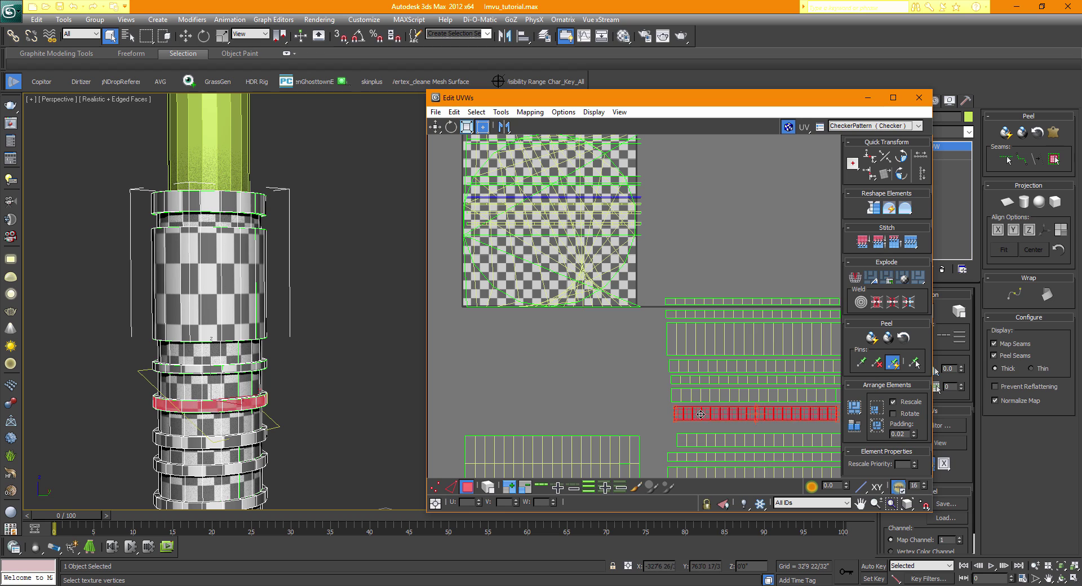
- Widen the second ring's UV strip to match the width of the strips stacked above it
middle_drag(529, 344, 471, 317)
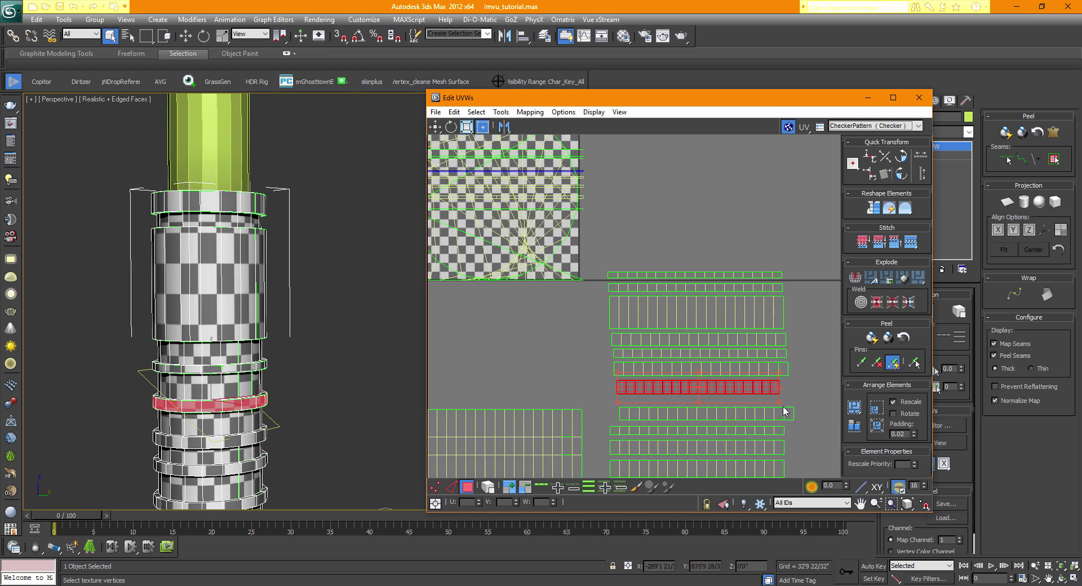
drag(779, 402, 742, 387)
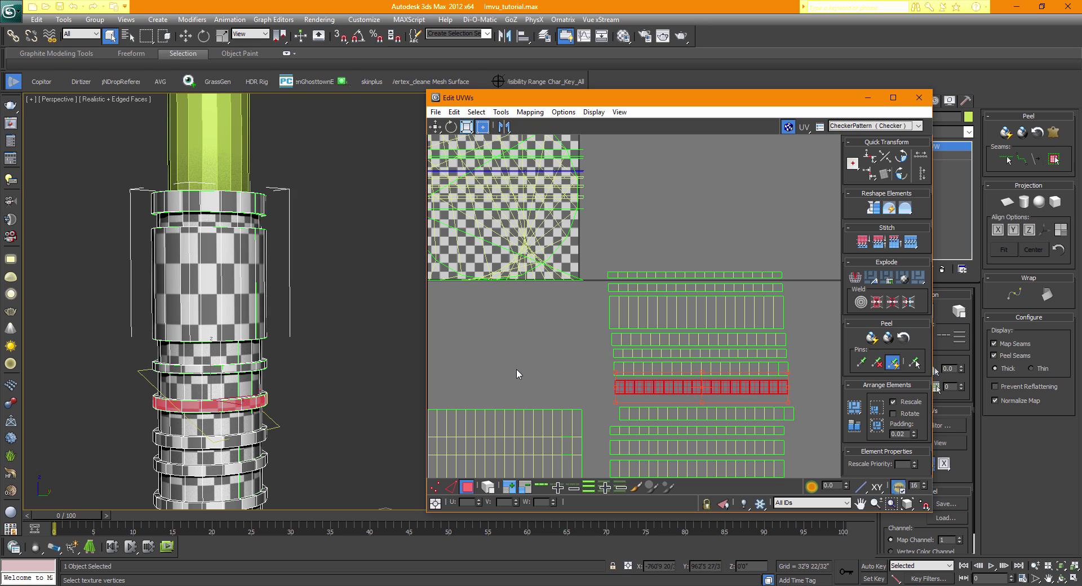
middle_drag(516, 369, 539, 320)
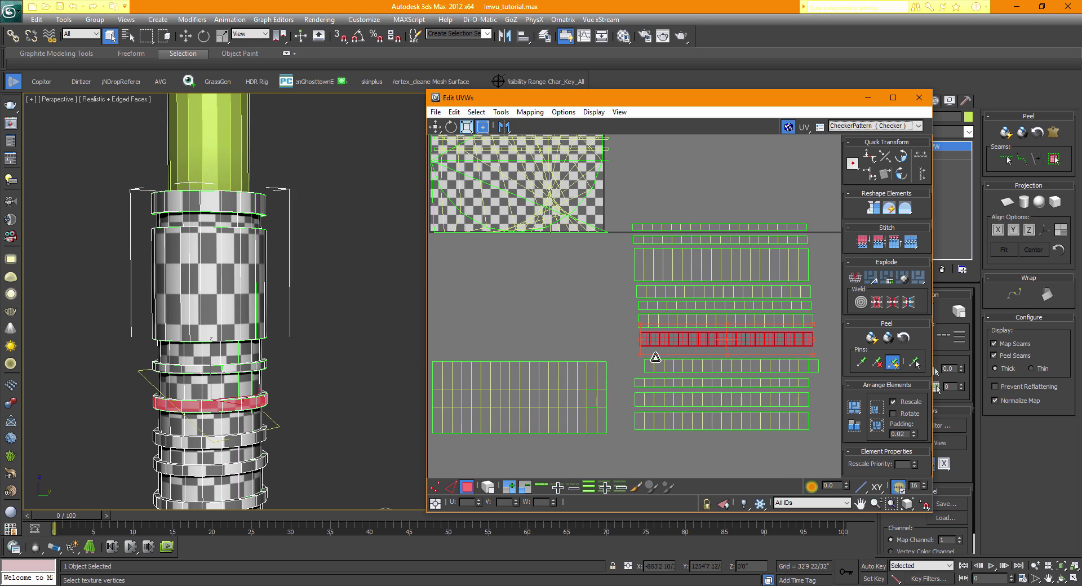
- Identify the UV strip of the recessed band below the second ring and move it under that ring's strip
click(192, 424)
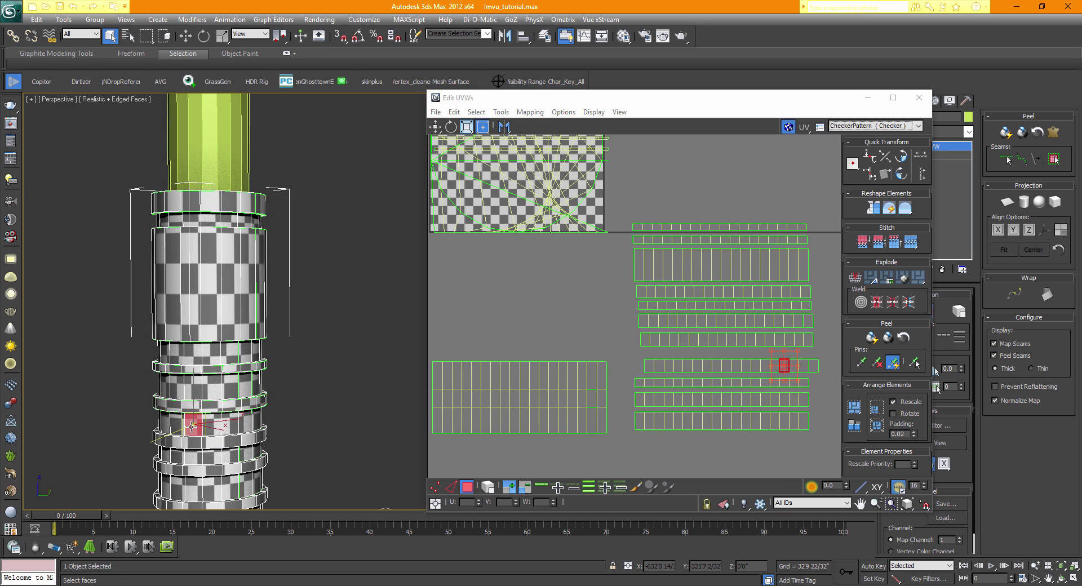
drag(827, 356, 660, 354)
click(639, 382)
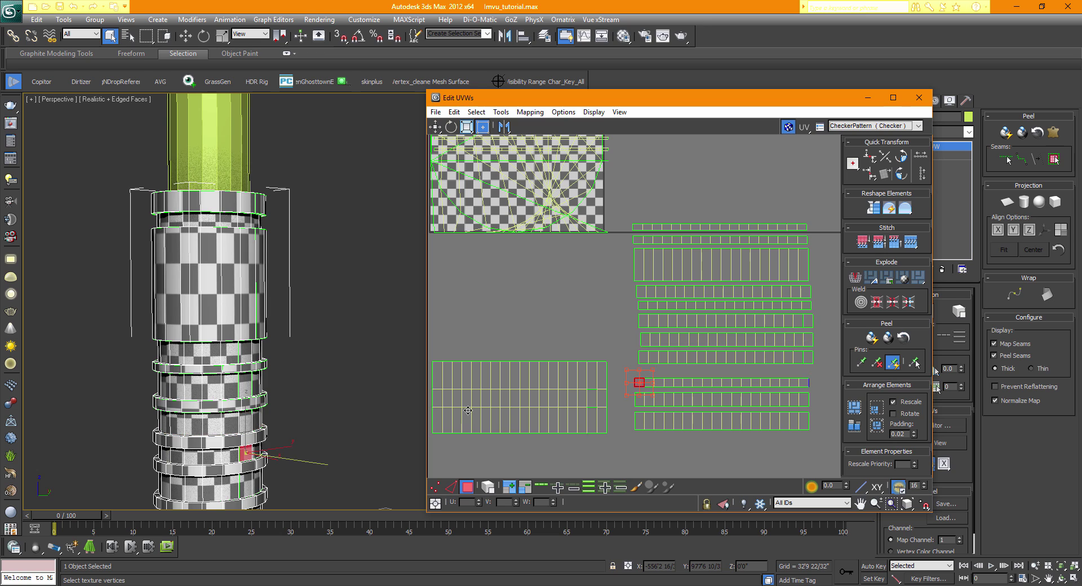
- Select the complete face loop of the third ring below the wide sleeve
click(235, 441)
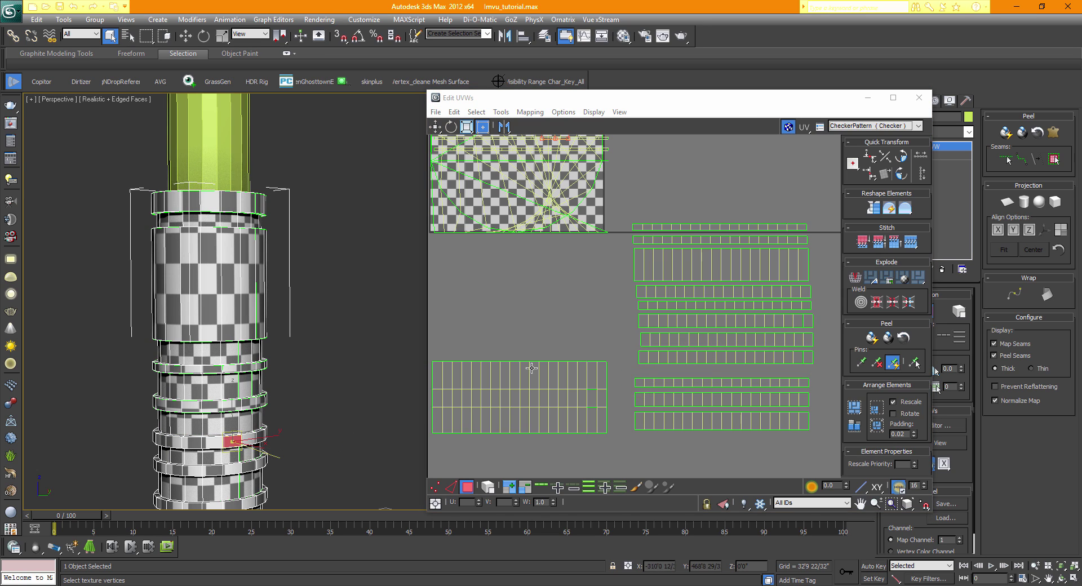
middle_drag(531, 303, 556, 313)
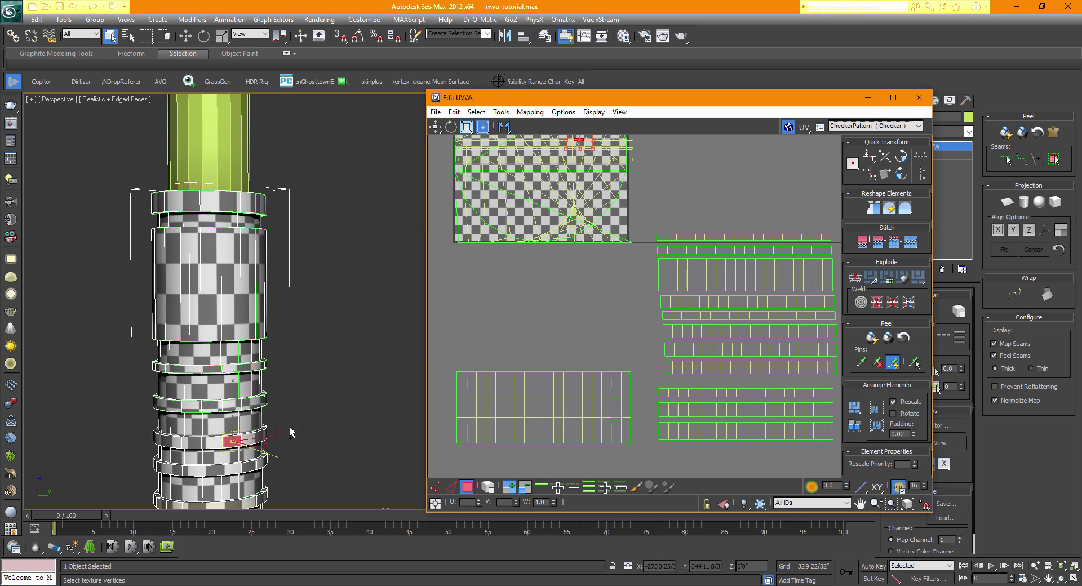
ctrl+click(212, 440)
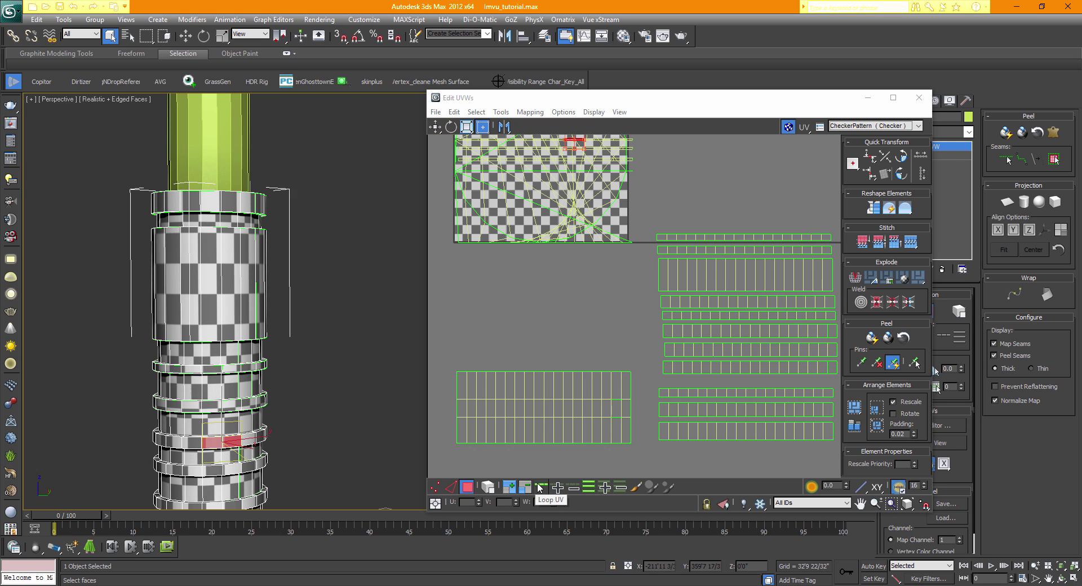
click(538, 486)
- Project the third ring cylindrically, flatten its UVs into a strip and move it below the texture square
middle_drag(572, 254, 567, 337)
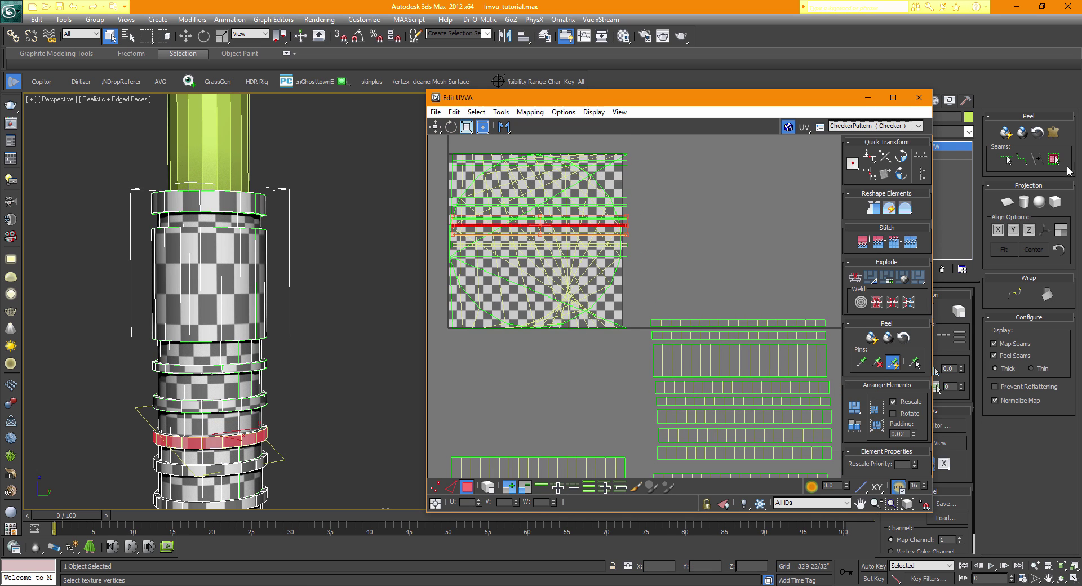
click(1023, 202)
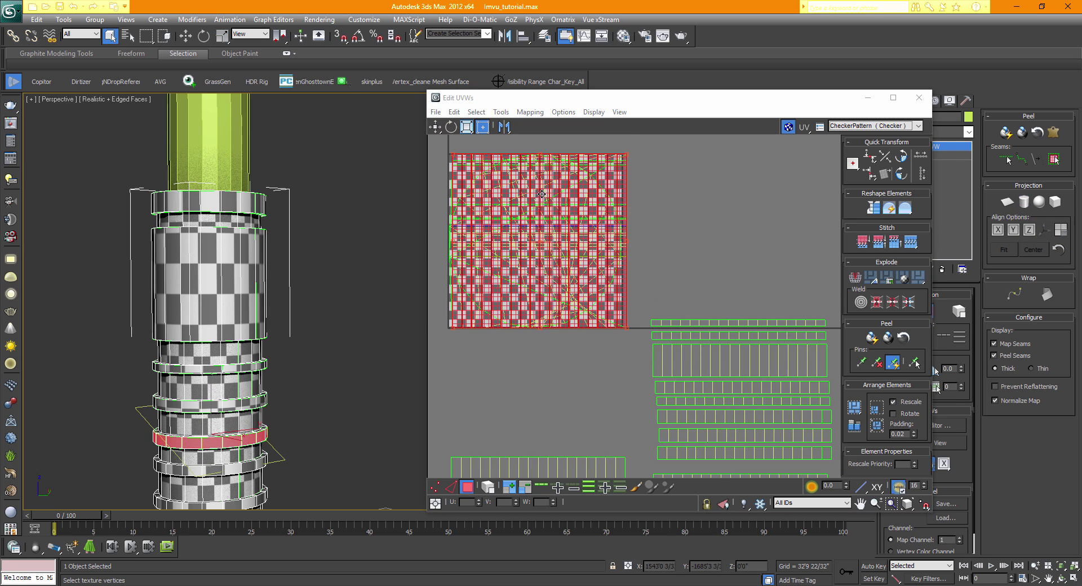
drag(542, 194, 535, 316)
drag(444, 279, 437, 442)
middle_drag(497, 379, 495, 310)
middle_drag(516, 360, 508, 326)
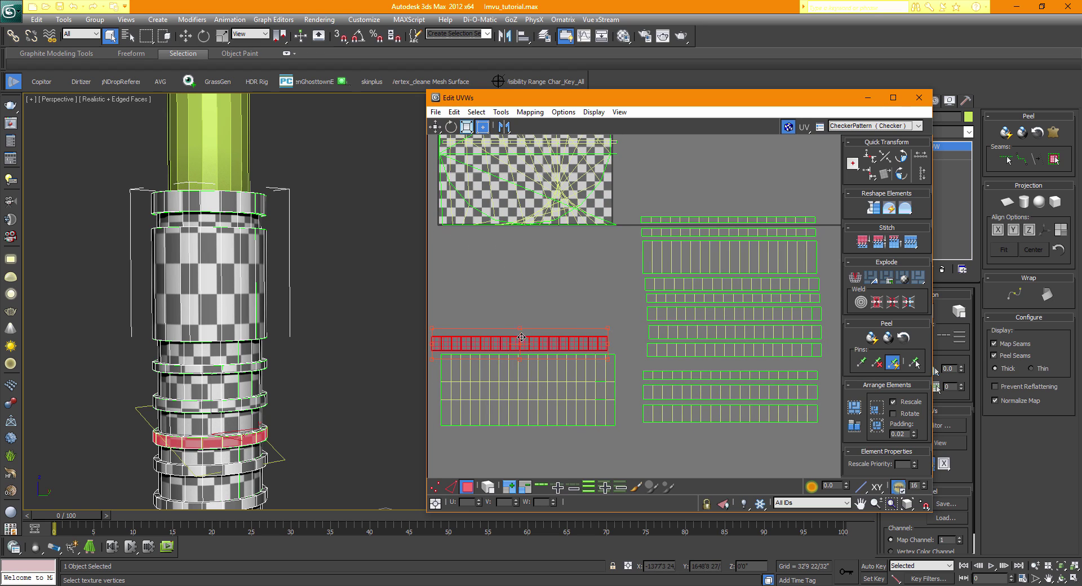
- Lay the third ring's strip over the wide UV block to compare widths, and undo the selection changes made there
drag(538, 348, 546, 368)
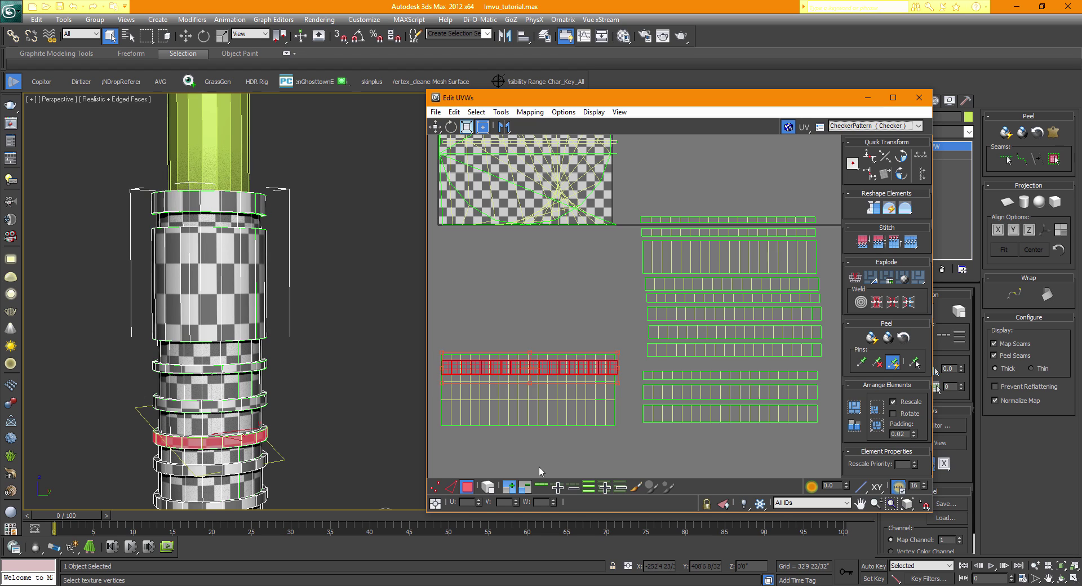
click(518, 450)
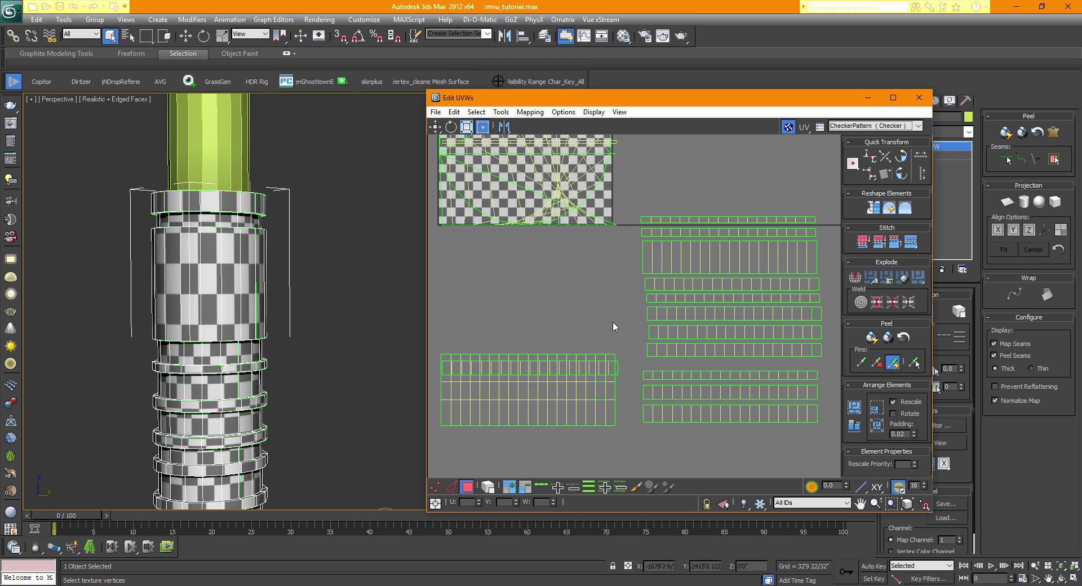
click(586, 368)
drag(572, 377, 472, 368)
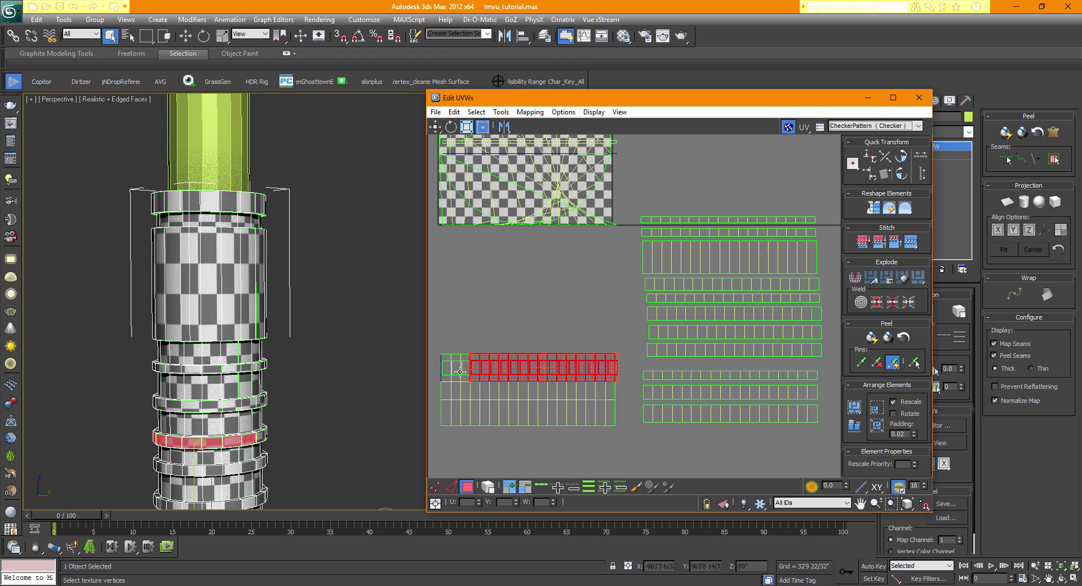
key(ctrl+z)
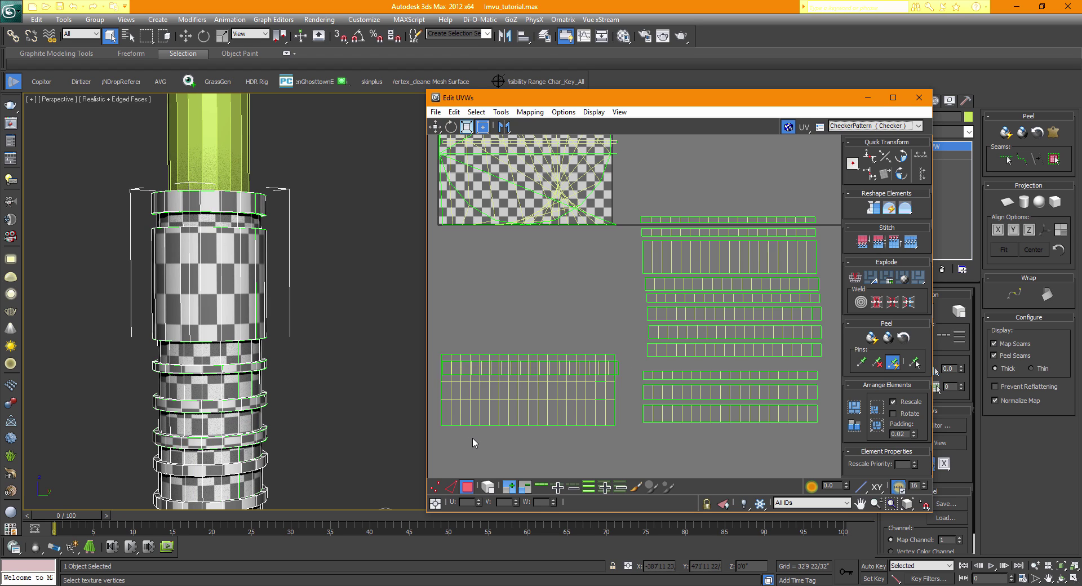
key(ctrl+y)
key(ctrl+z)
key(ctrl+y)
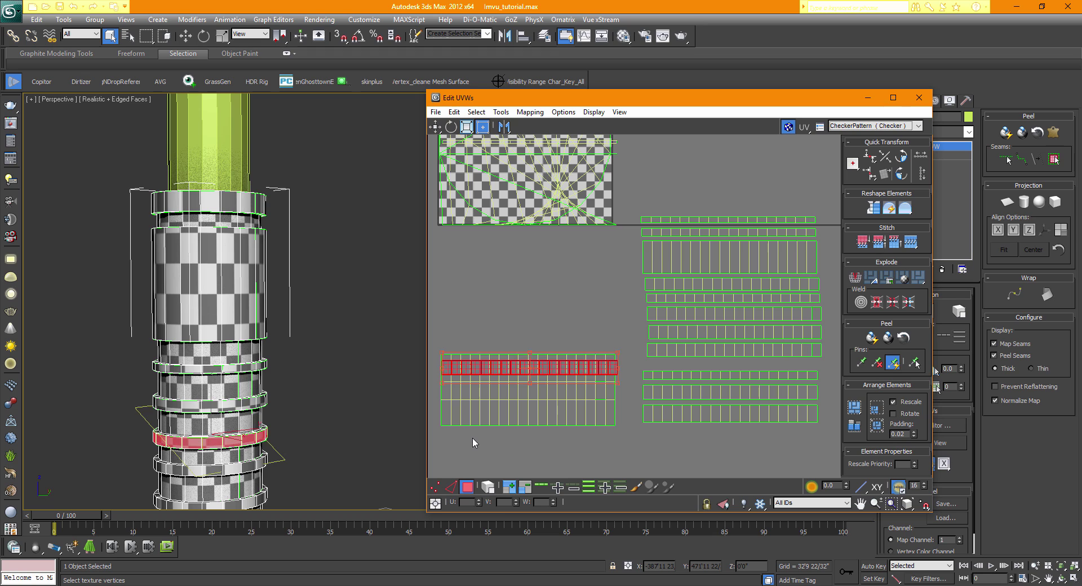
key(ctrl+y)
- Move the third ring's strip clear of the wide UV block and shift the three unsorted strips down to make room
drag(456, 346, 453, 280)
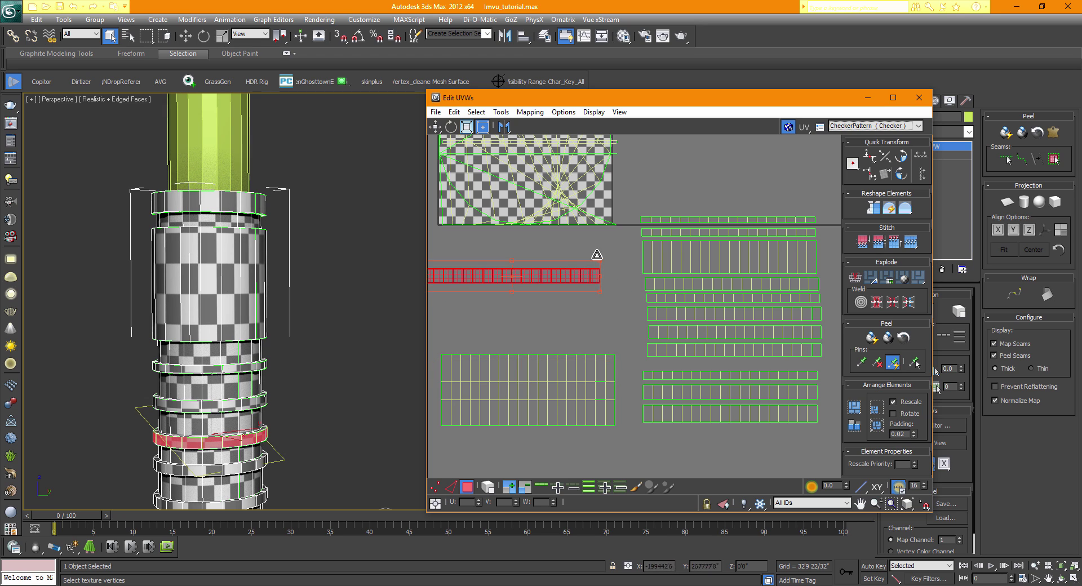
middle_drag(568, 293, 614, 290)
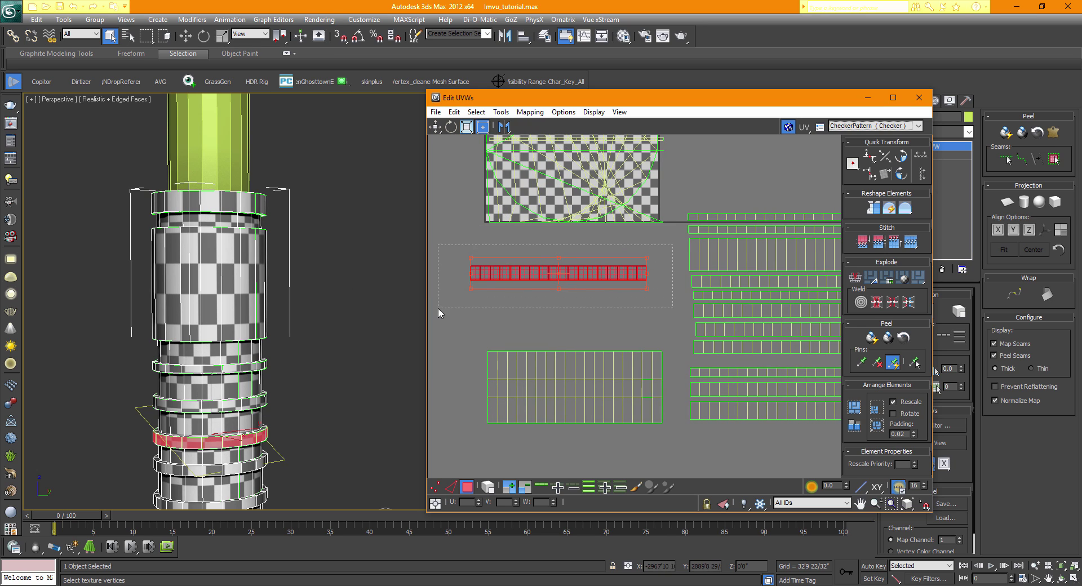
middle_drag(624, 392, 540, 344)
drag(614, 414, 607, 414)
drag(652, 328, 676, 427)
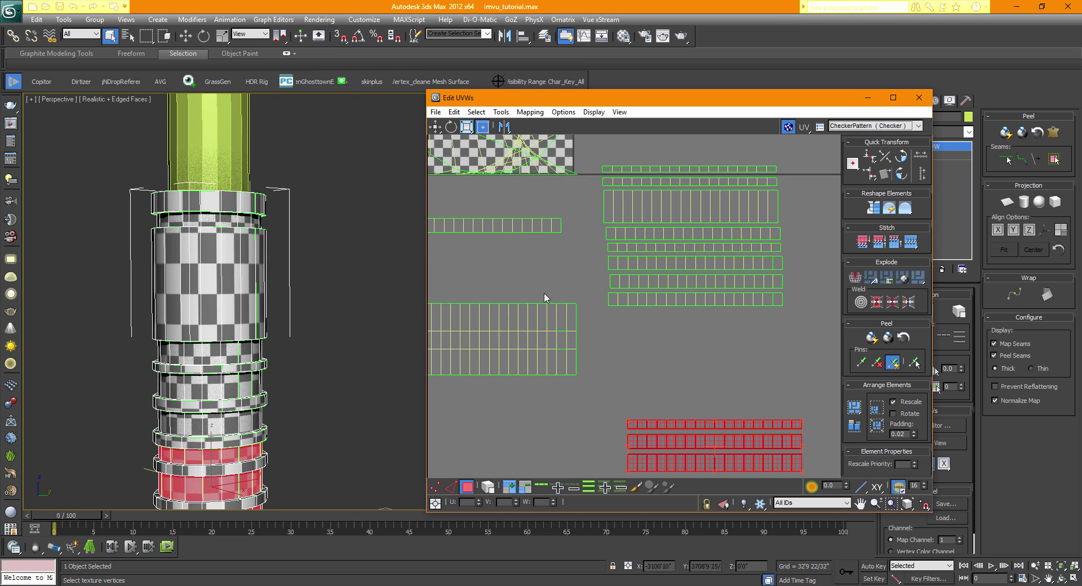
- Move the wide UV block down and to the left, away from the ring strips
drag(362, 423, 362, 422)
middle_drag(528, 395, 597, 392)
scroll(597, 391, down, 1)
drag(561, 376, 463, 437)
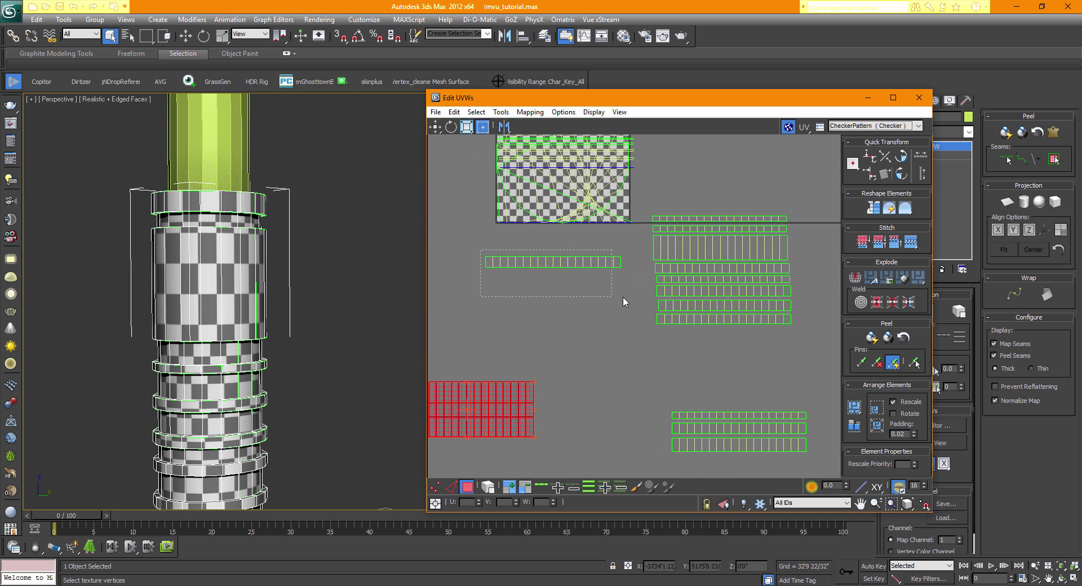
- Move the third ring's UV strip to the end of the ordered stack
drag(623, 297, 680, 332)
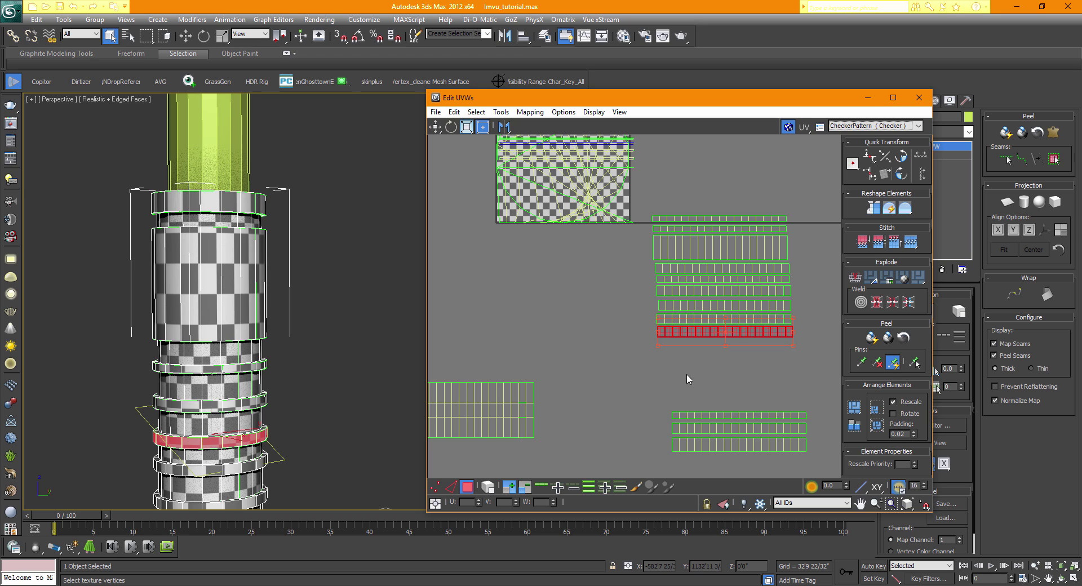
click(682, 317)
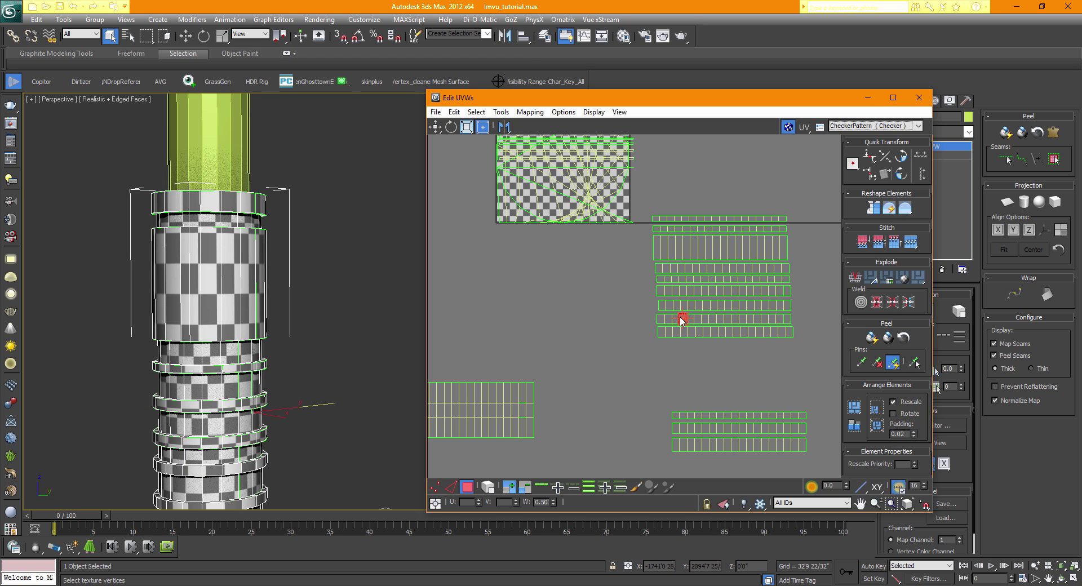
middle_drag(631, 358, 567, 341)
scroll(596, 343, up, 3)
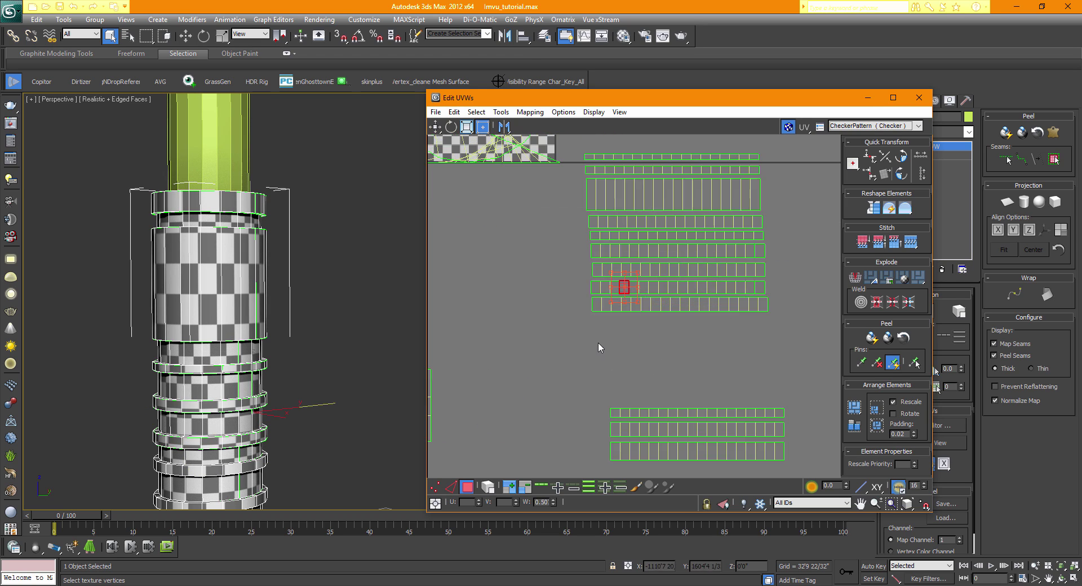
- Pick faces from the wide sleeve down to the third ring to check their strips' order and face positions in the stack
click(509, 377)
click(196, 394)
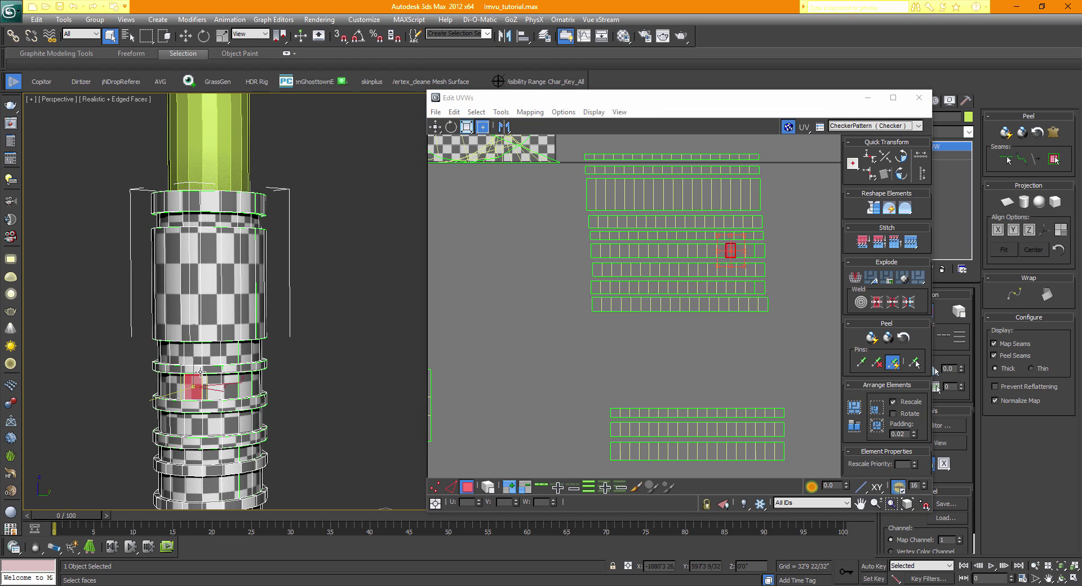
click(196, 357)
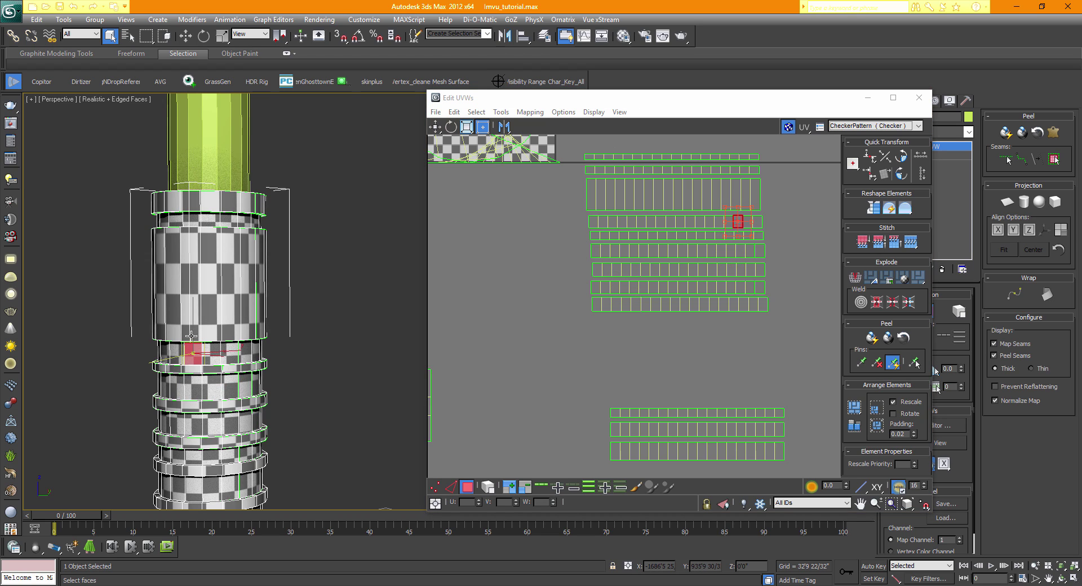
click(193, 325)
middle_drag(209, 382, 200, 286)
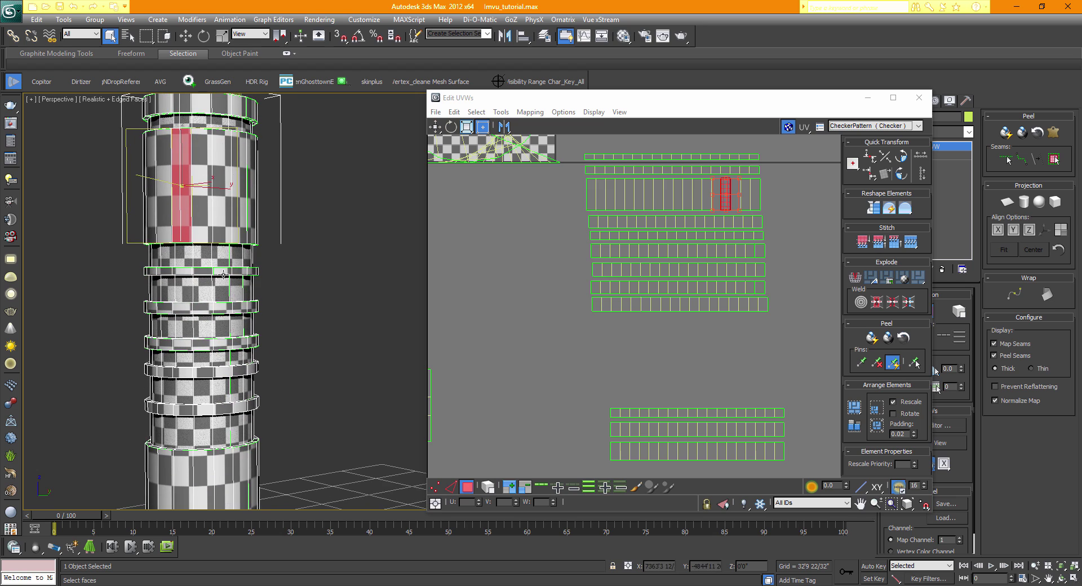
click(201, 286)
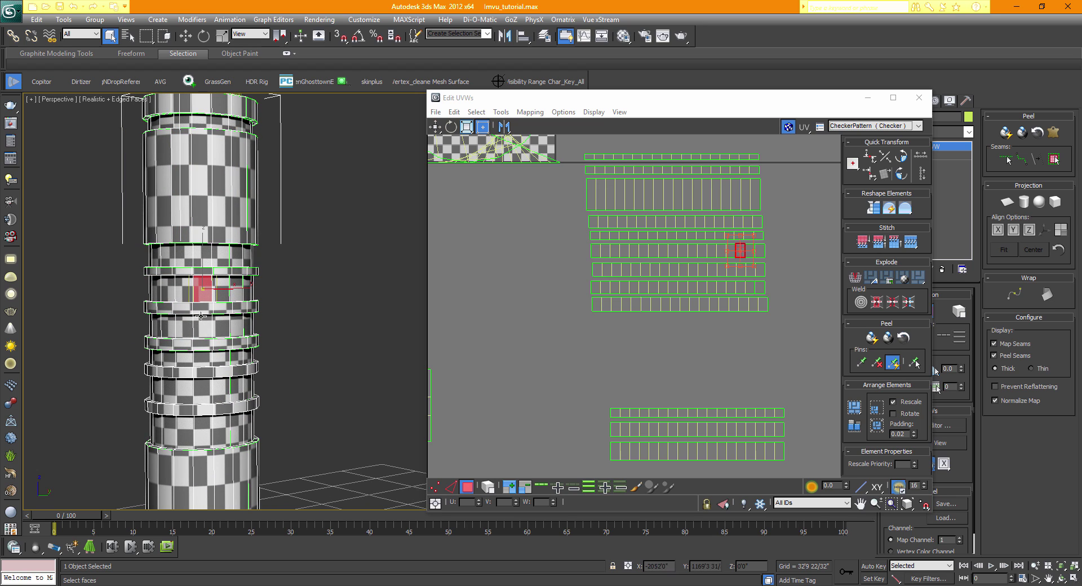
click(202, 307)
click(205, 330)
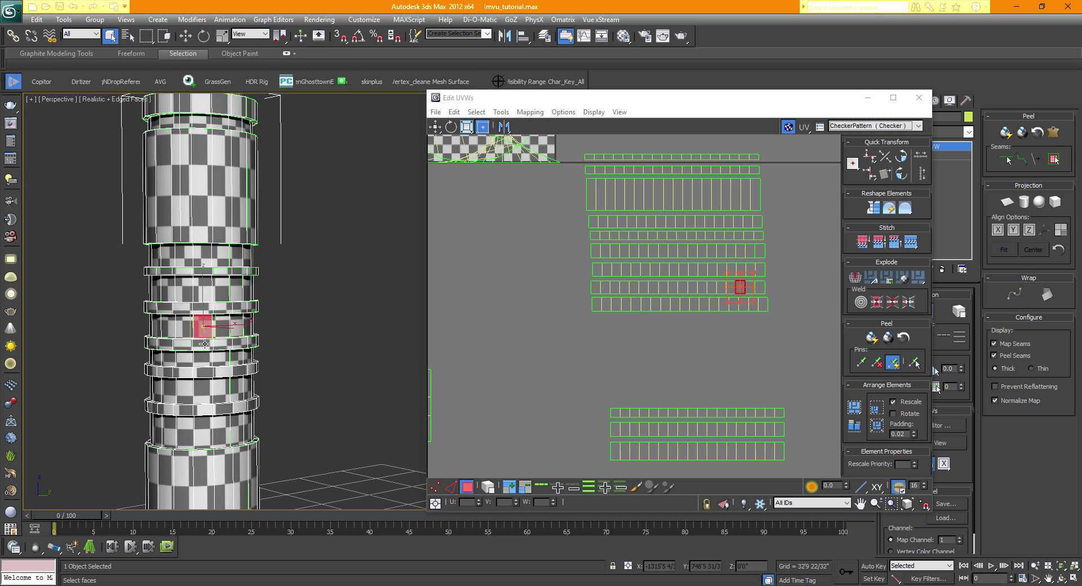
click(206, 343)
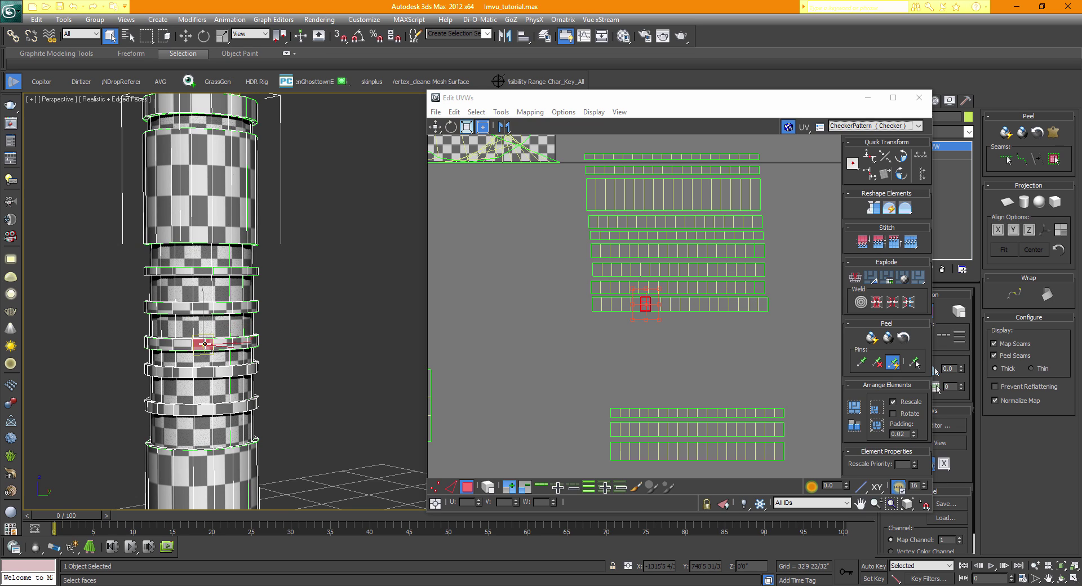
click(205, 328)
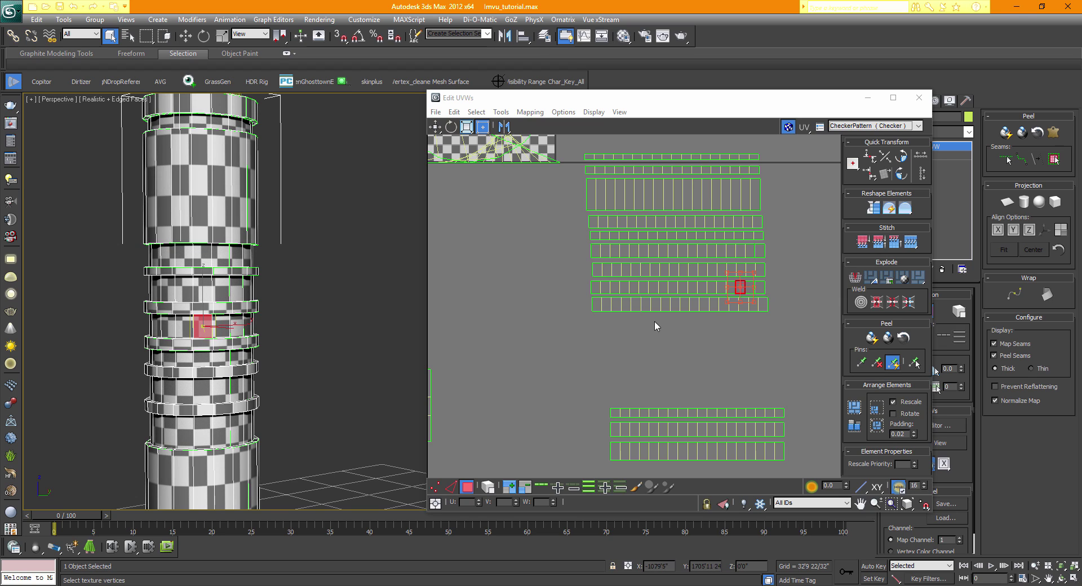
click(202, 343)
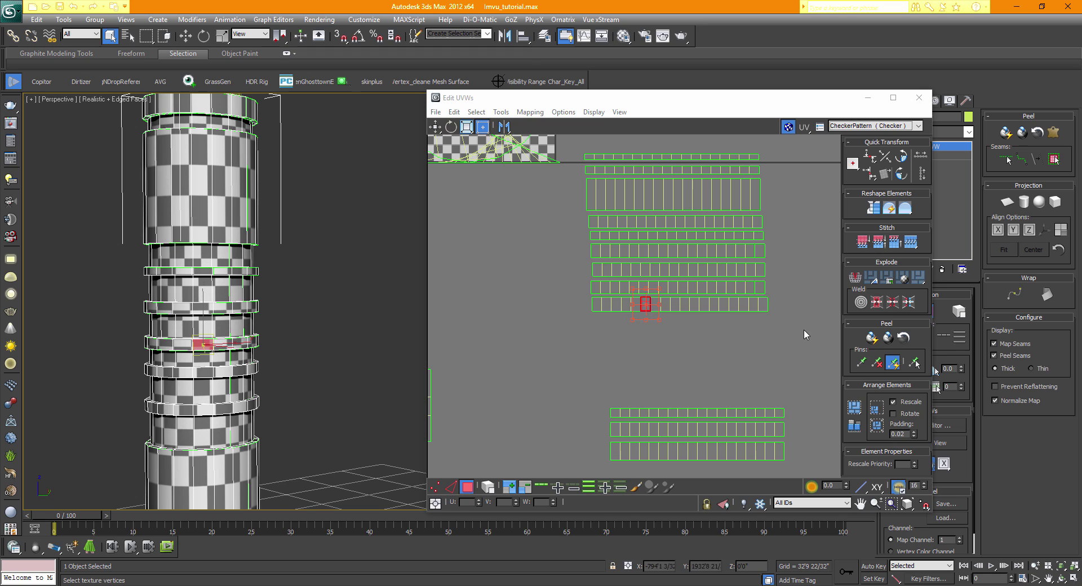
- Select the third ring's whole UV strip and rotate it 180 degrees
drag(804, 329, 557, 293)
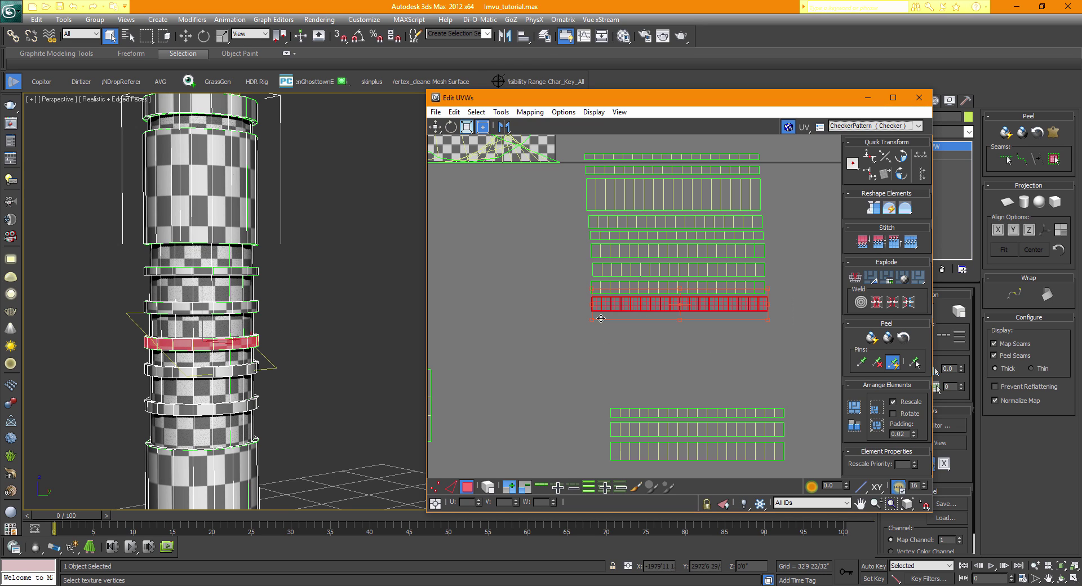
click(902, 174)
click(901, 175)
click(776, 363)
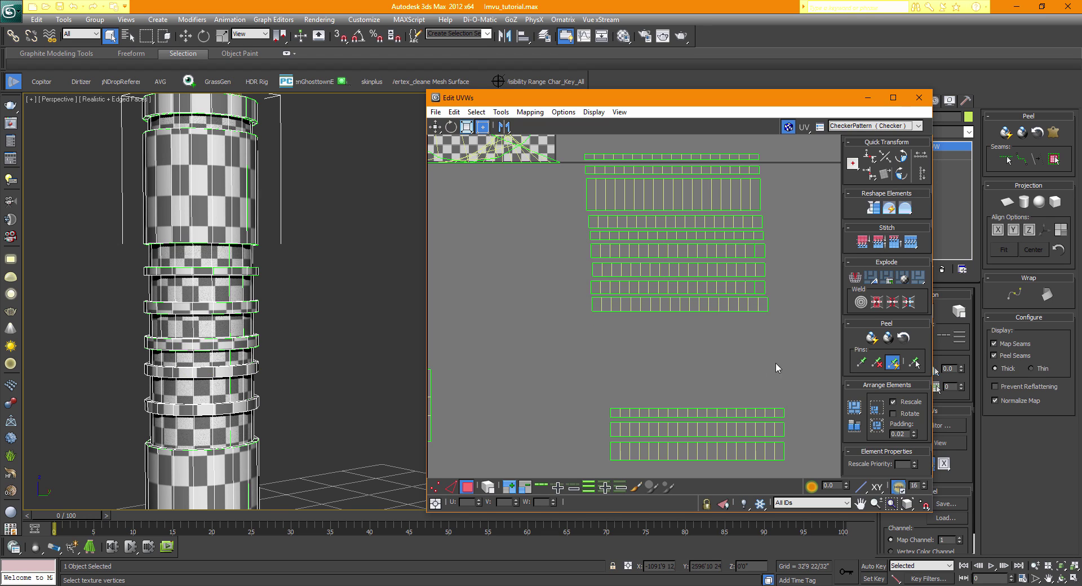
- Compare faces of the third ring with those of the adjacent bands to check how their UV positions line up
click(203, 359)
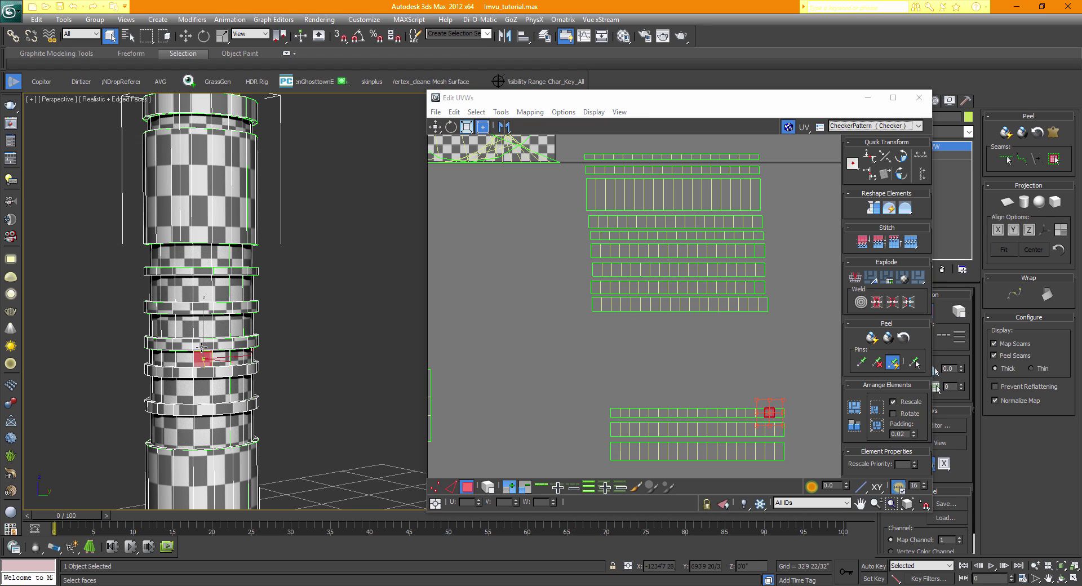
click(203, 344)
click(204, 332)
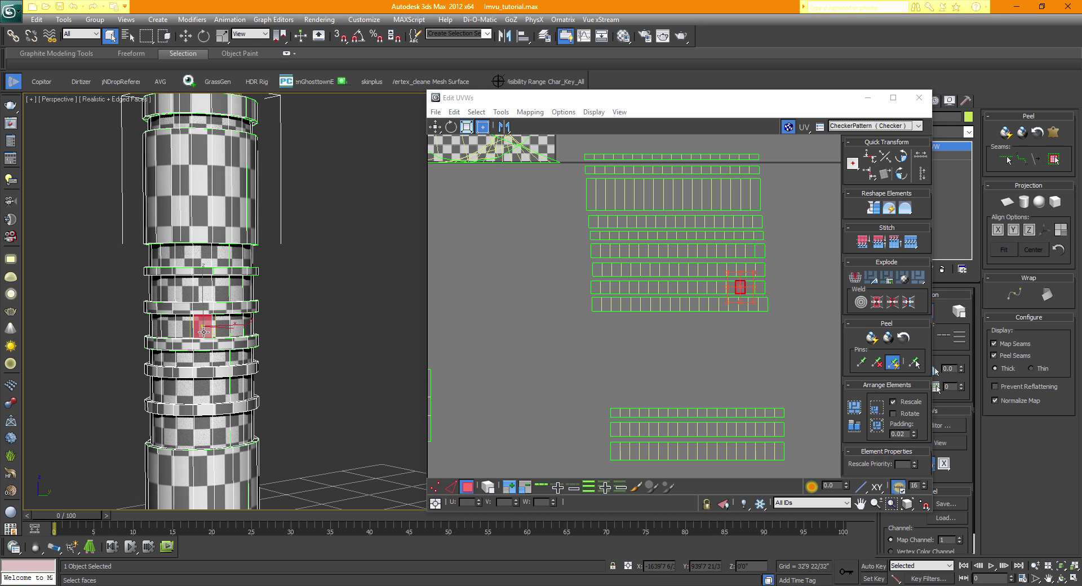
click(206, 347)
click(203, 334)
click(205, 349)
click(203, 332)
- Nudge the third ring's UV strip slightly to line it up with the strip above
drag(786, 298, 701, 314)
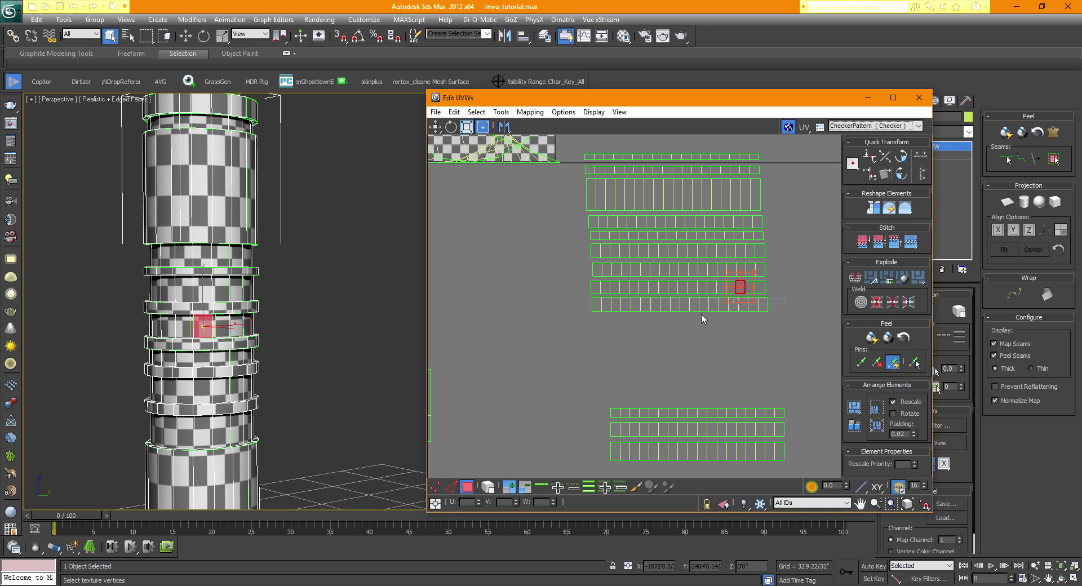
drag(480, 349, 480, 349)
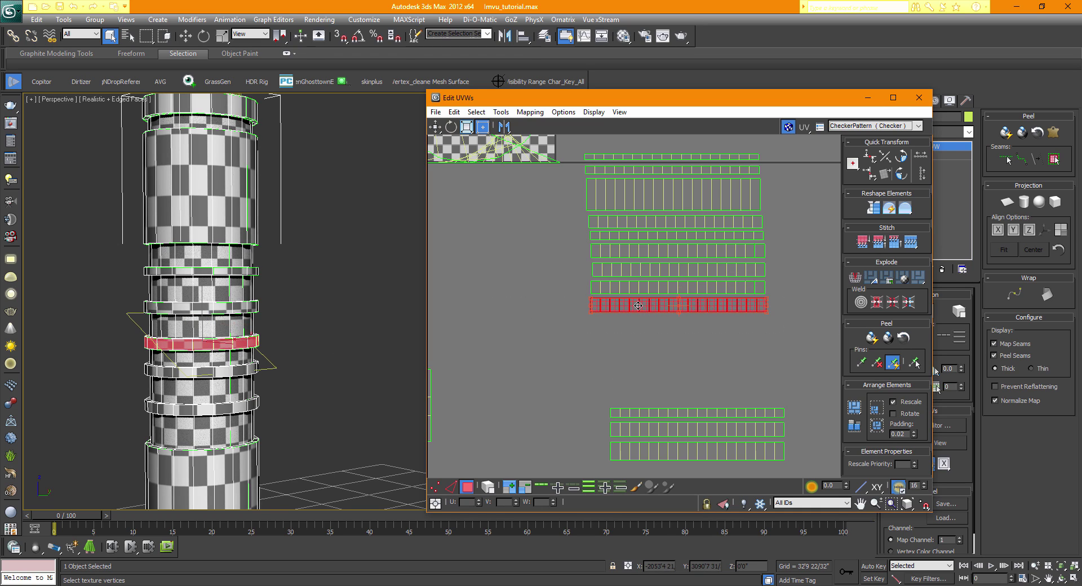
click(638, 305)
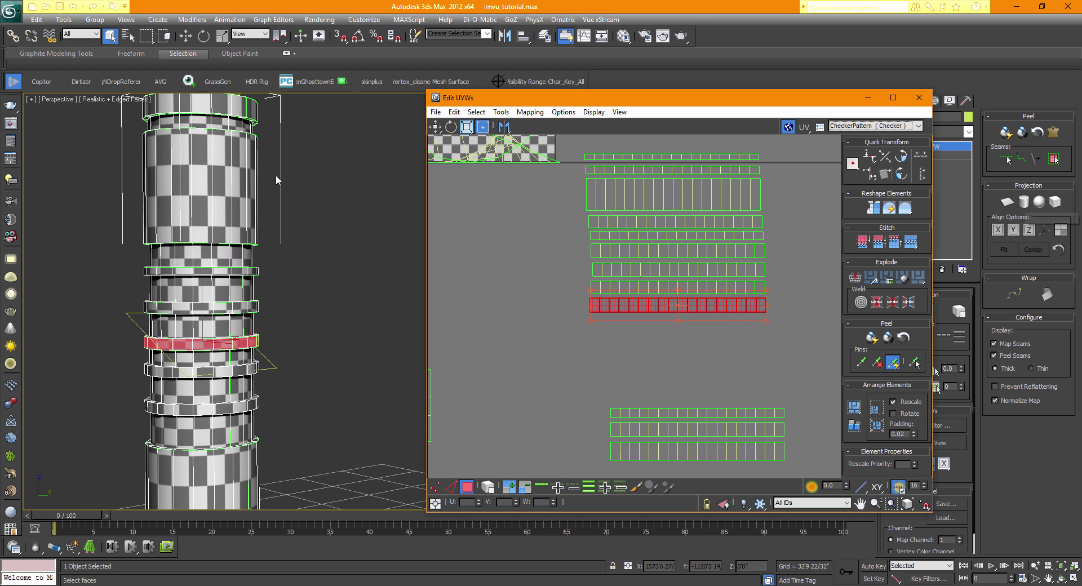
- Move the UV strip of the band just below the third ring underneath that ring's strip in the stack
click(311, 389)
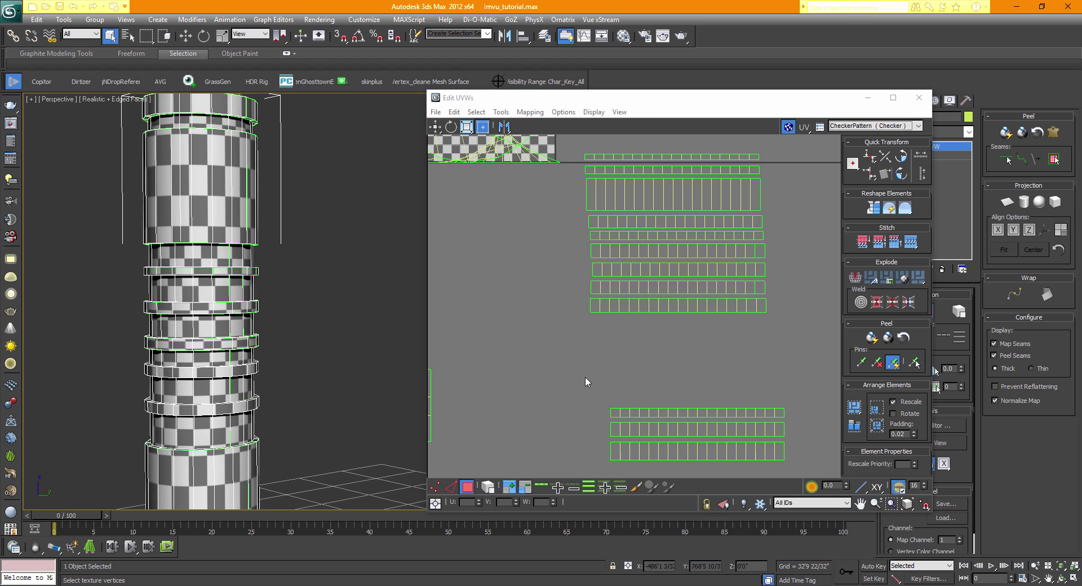
middle_drag(568, 354, 592, 335)
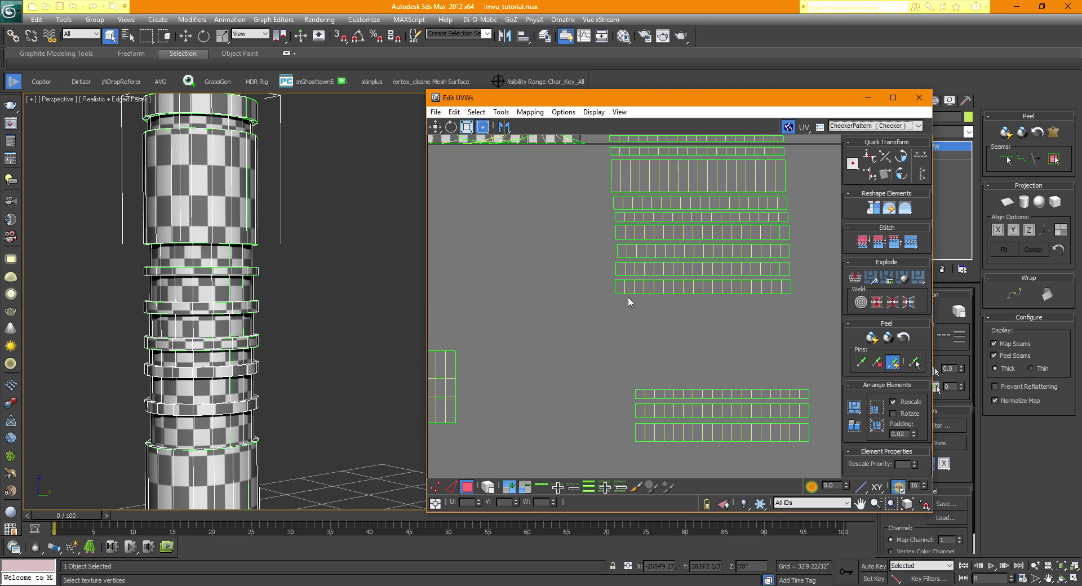
click(747, 289)
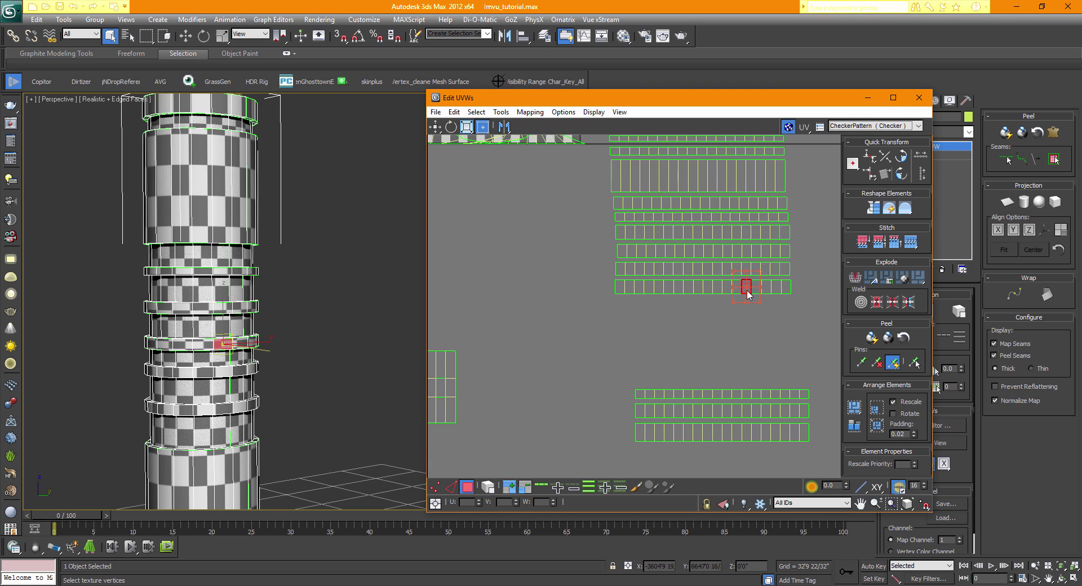
click(223, 322)
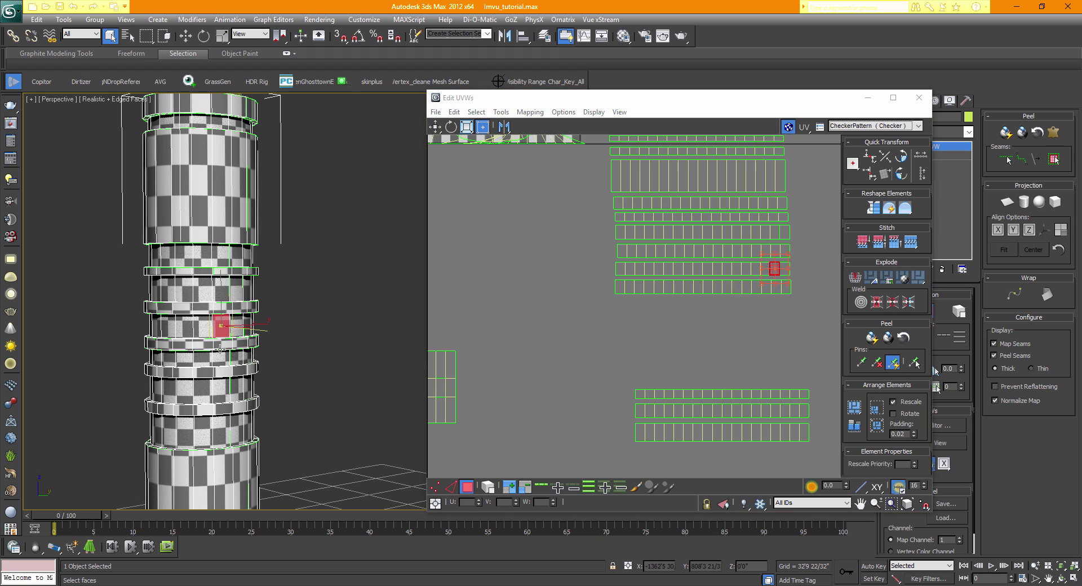
click(224, 356)
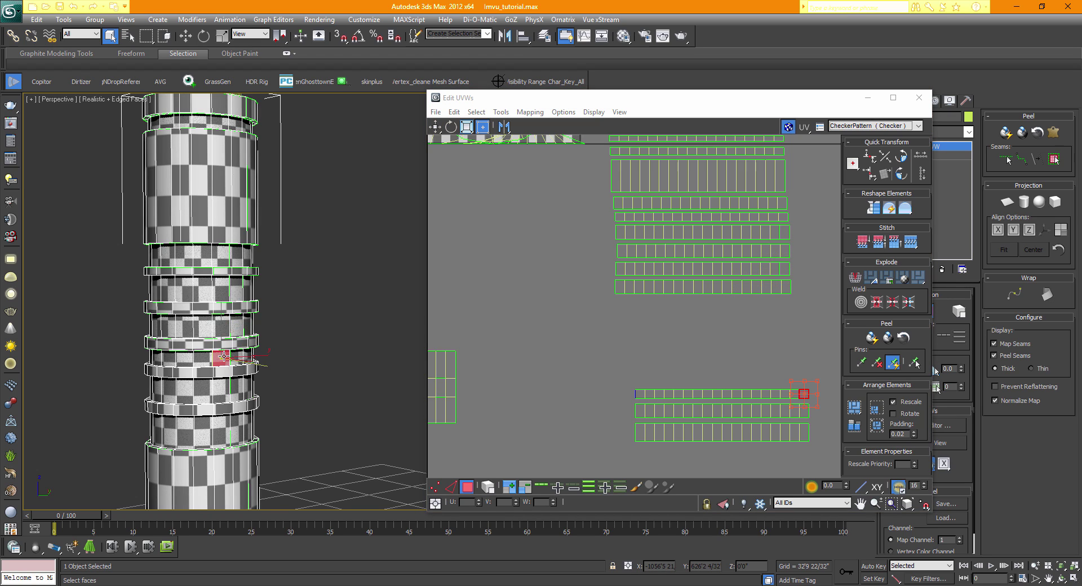
click(778, 376)
drag(633, 354, 739, 309)
- Select the fourth ring's complete face loop on the handle and apply a cylindrical projection to it
click(248, 359)
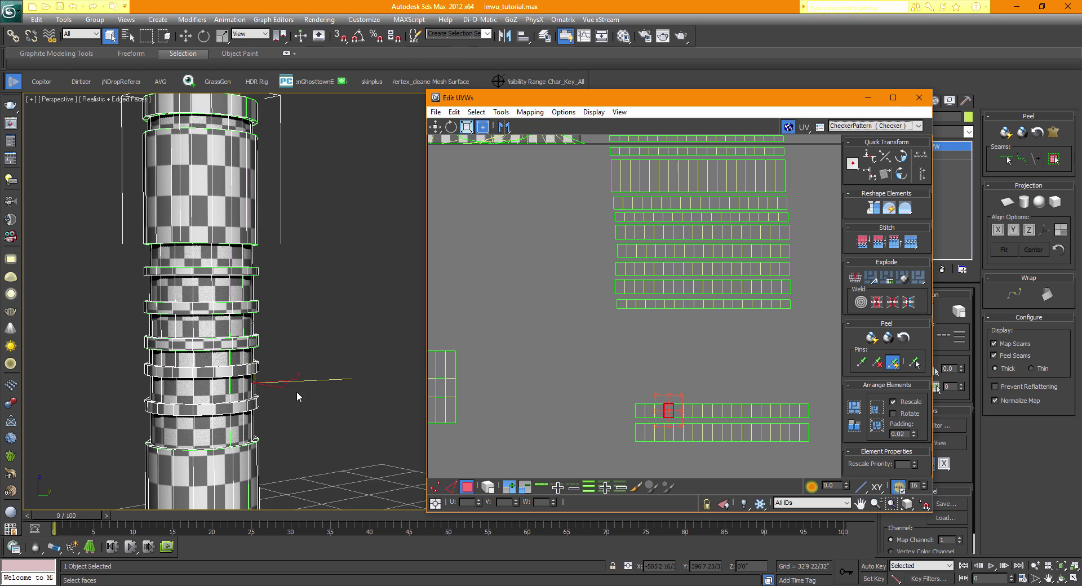
click(223, 372)
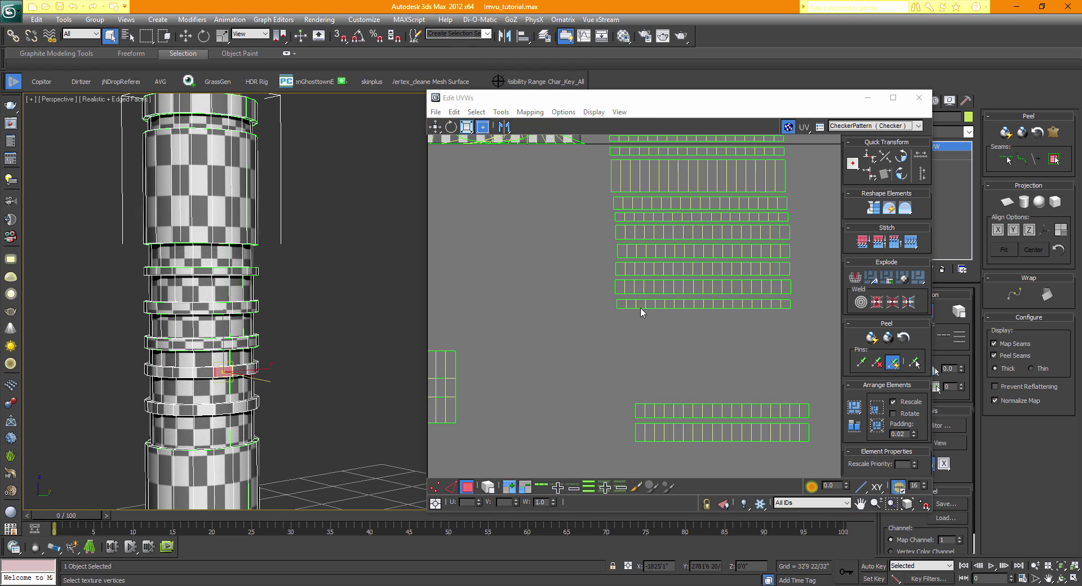
middle_drag(518, 261, 587, 278)
scroll(322, 389, up, 2)
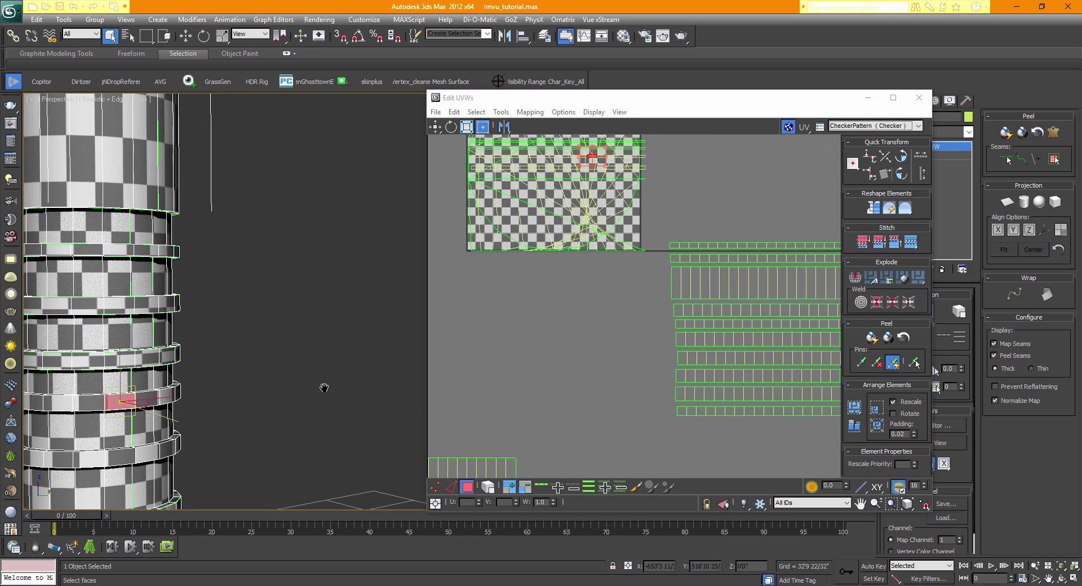
middle_drag(323, 387, 357, 353)
scroll(416, 342, down, 2)
middle_drag(636, 350, 577, 338)
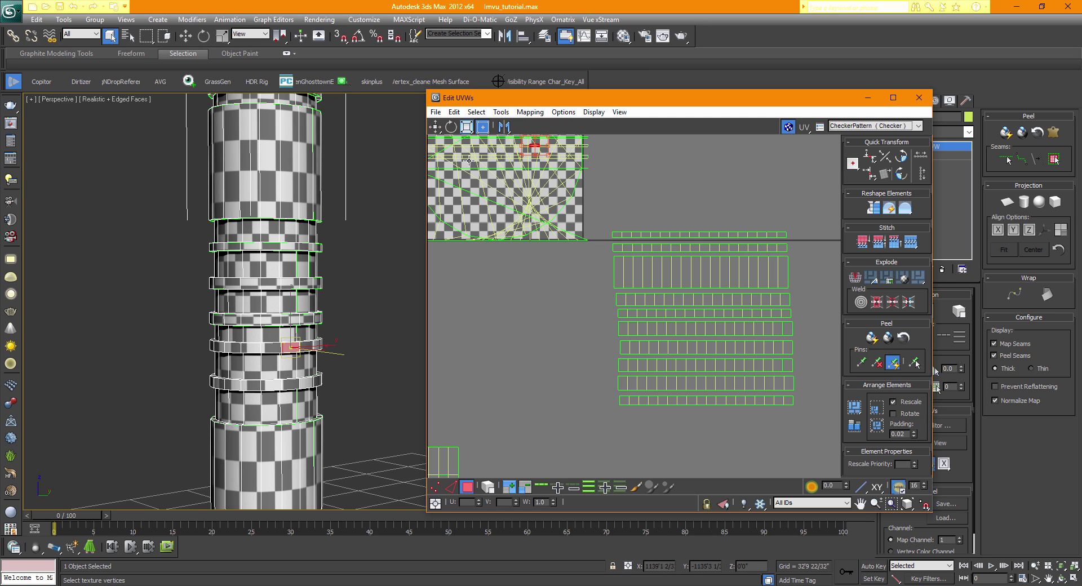
middle_drag(538, 293, 559, 343)
middle_drag(335, 365, 351, 375)
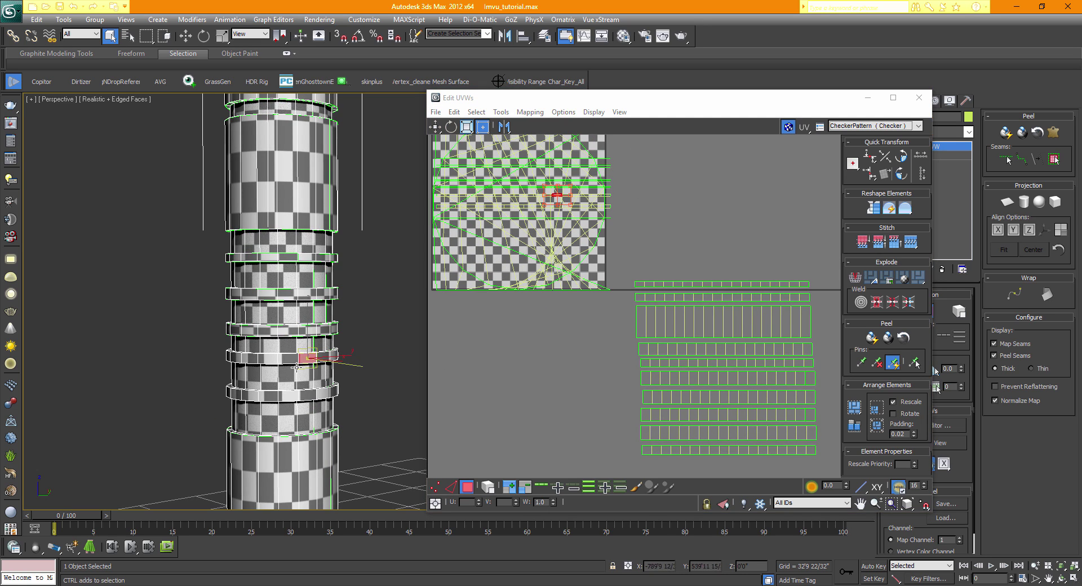
ctrl+click(289, 360)
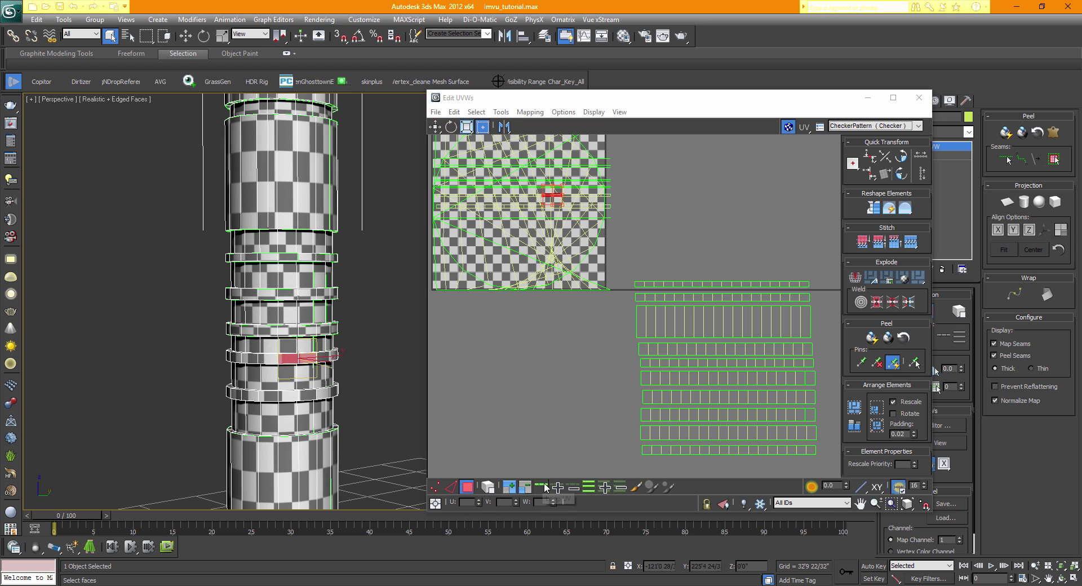
click(541, 487)
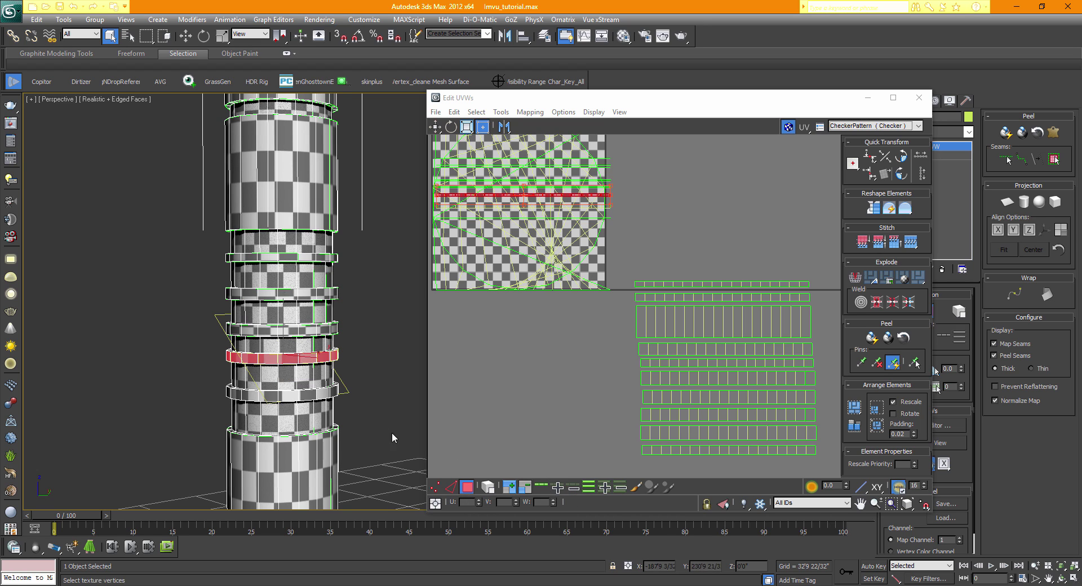
click(1025, 201)
click(1025, 201)
- Flatten the fourth ring's projected UVs into a thin strip and place it at the bottom of the strip stack
drag(521, 205, 546, 356)
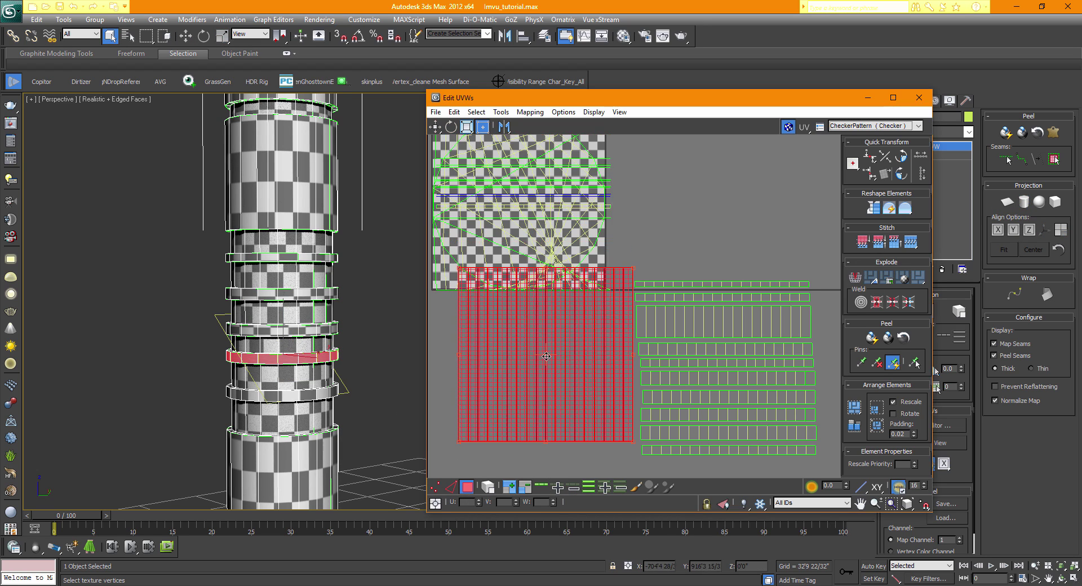
middle_drag(541, 344, 539, 311)
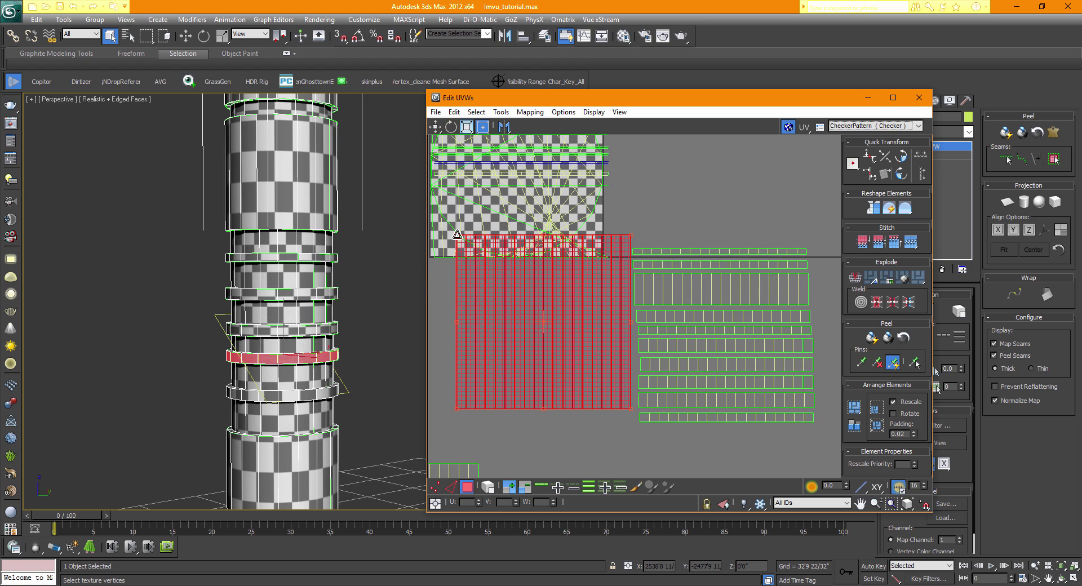
drag(457, 234, 469, 392)
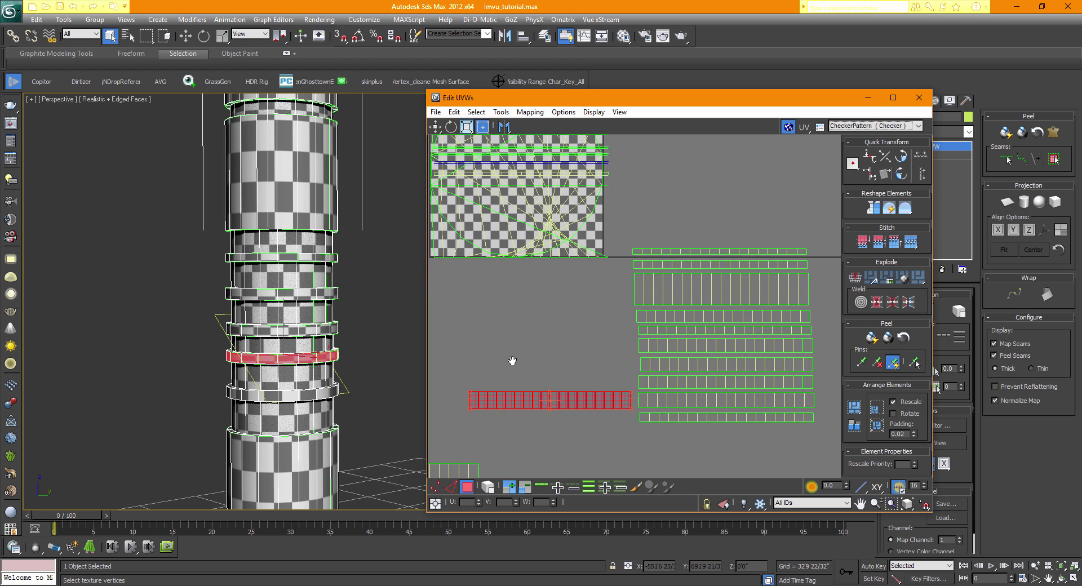
middle_drag(512, 361, 496, 292)
drag(490, 334, 652, 367)
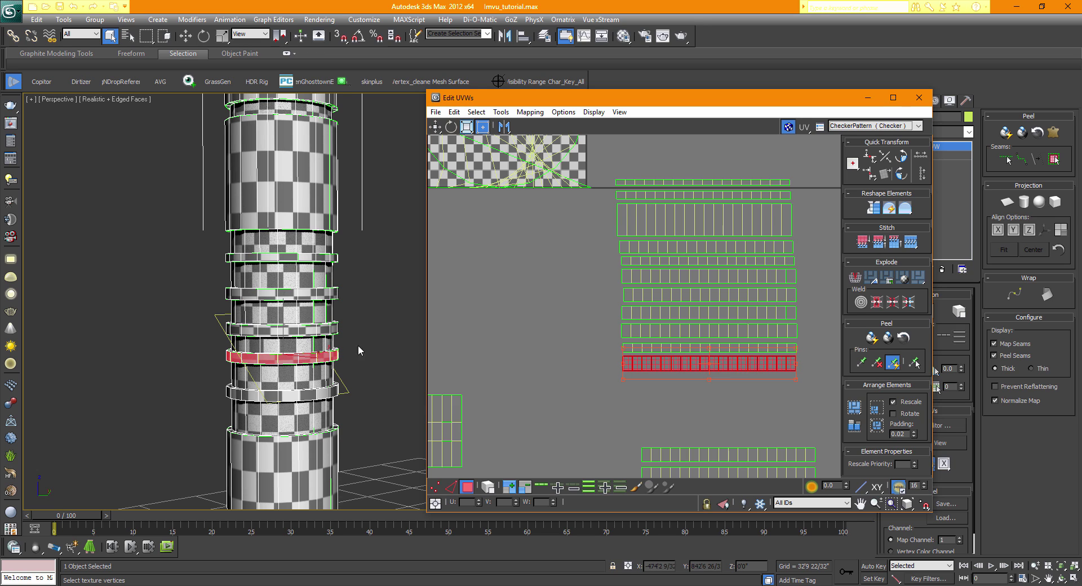
- Move the UV strip of the band between the fourth and fifth rings directly below the fourth ring's strip
click(289, 376)
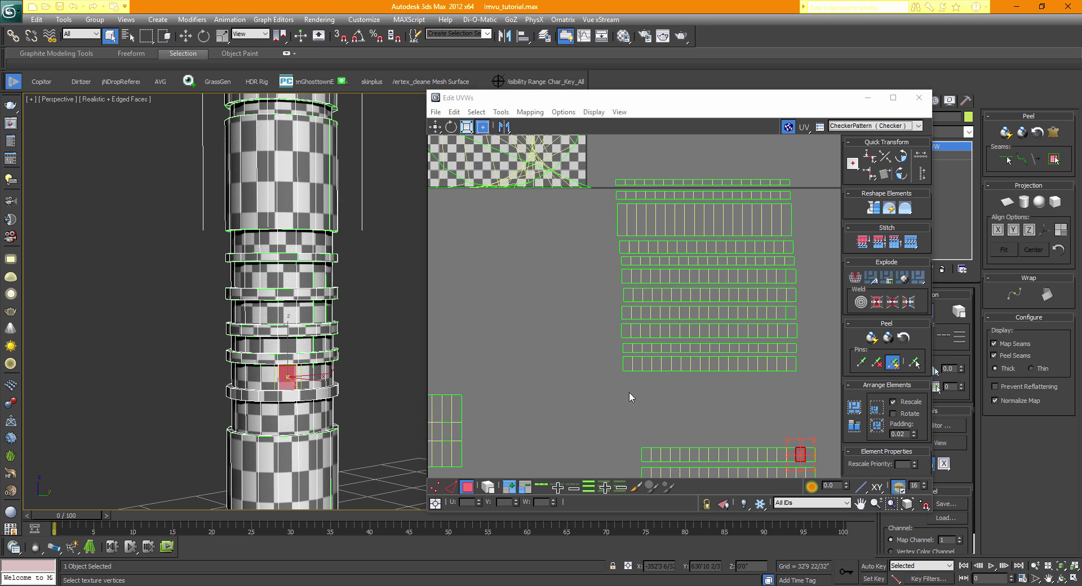
middle_drag(798, 419, 778, 352)
click(643, 387)
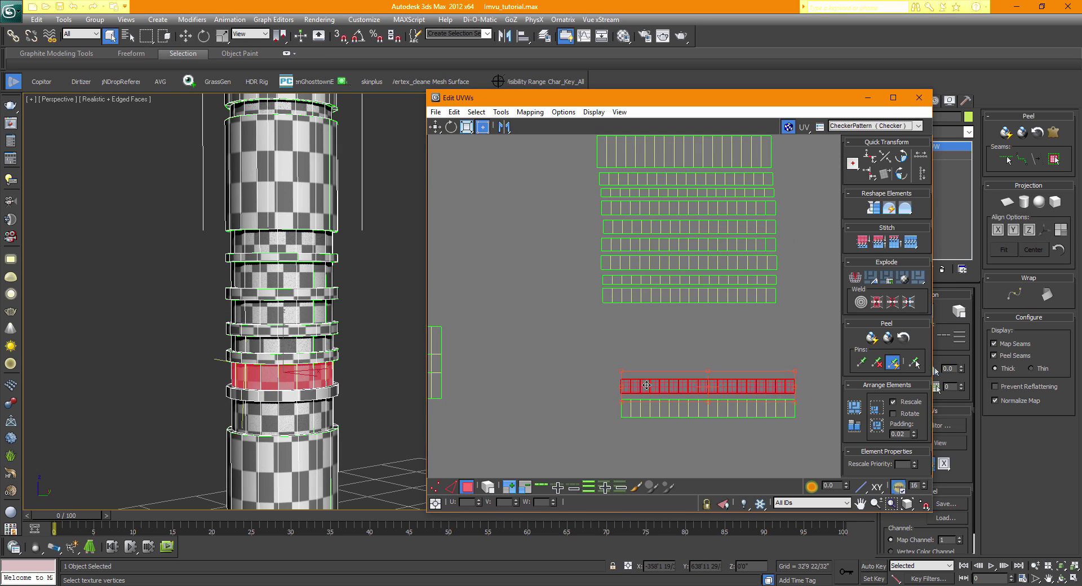
drag(643, 386, 630, 315)
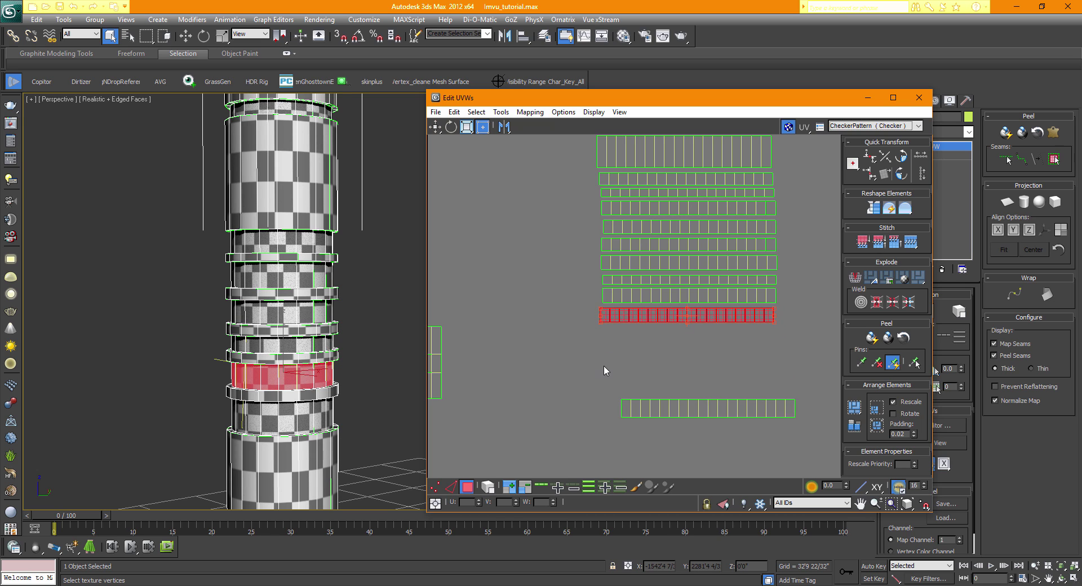
click(603, 366)
- Select the fifth ring's complete face loop and map it with a cylindrical projection
click(298, 396)
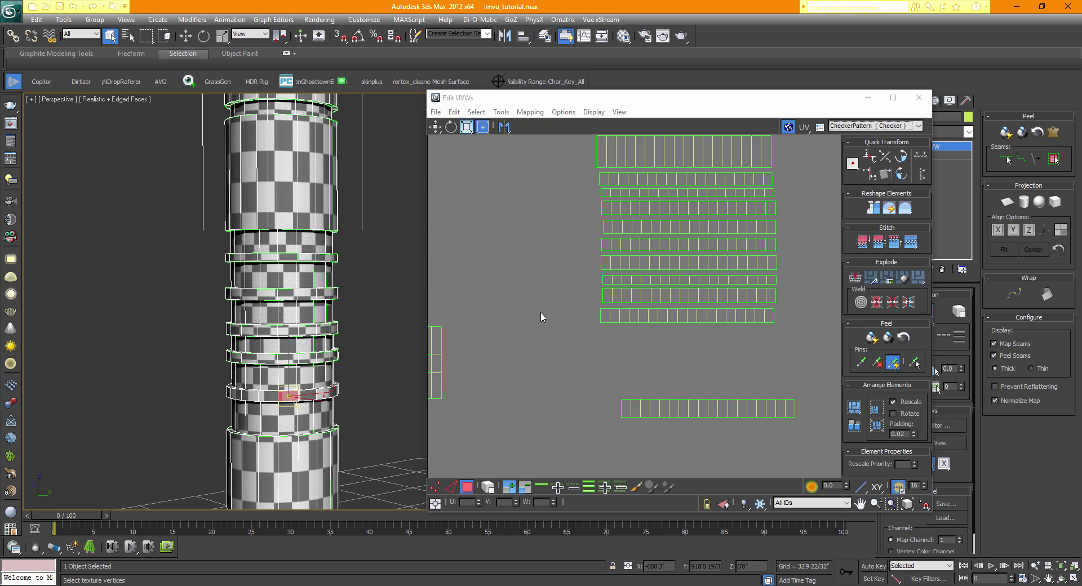
middle_drag(540, 313, 577, 392)
middle_drag(544, 197, 589, 291)
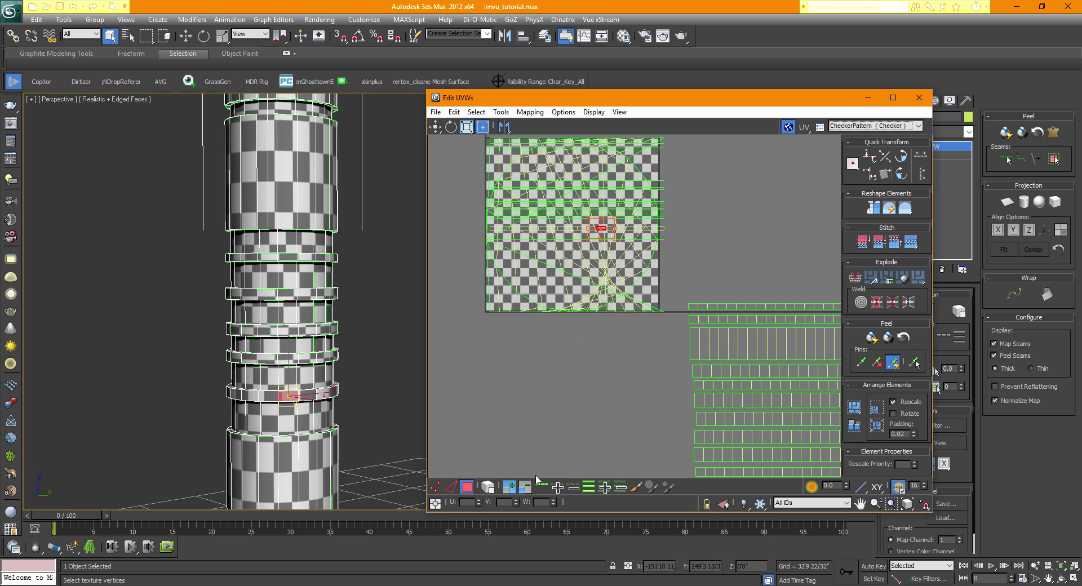
ctrl+click(265, 397)
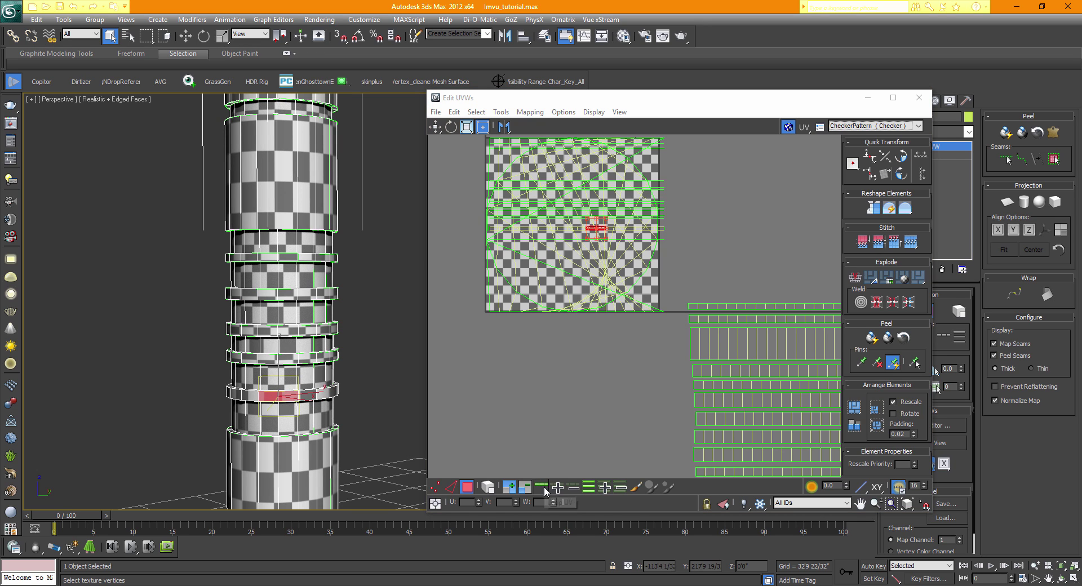
click(544, 488)
click(1024, 203)
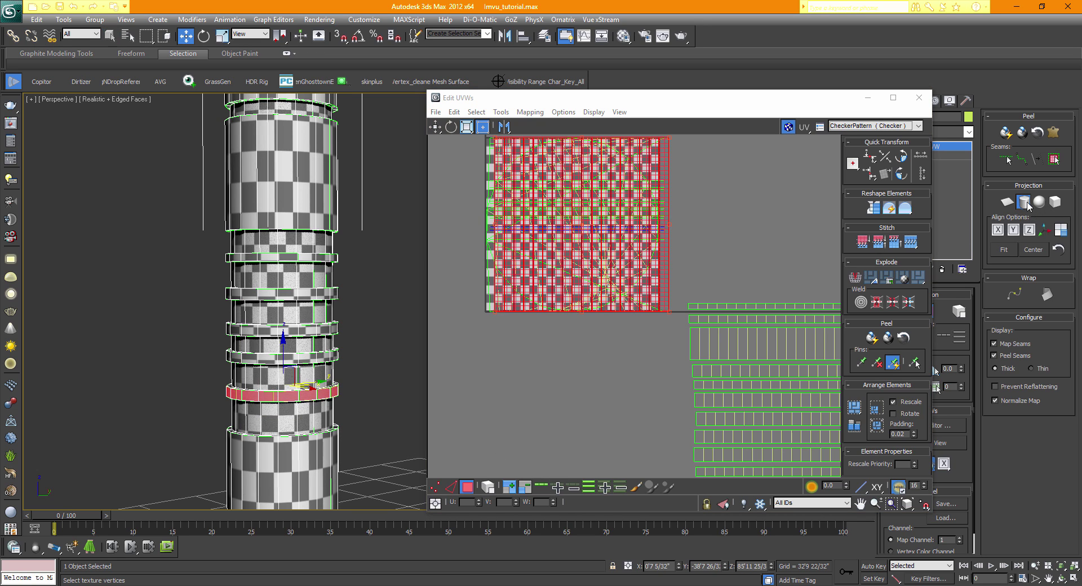
click(1027, 206)
- Move the fifth ring's projected UVs away from the texture square and squash them into a thin strip
middle_drag(661, 314, 615, 260)
drag(552, 195, 563, 342)
middle_drag(578, 344, 556, 301)
middle_drag(438, 227, 482, 262)
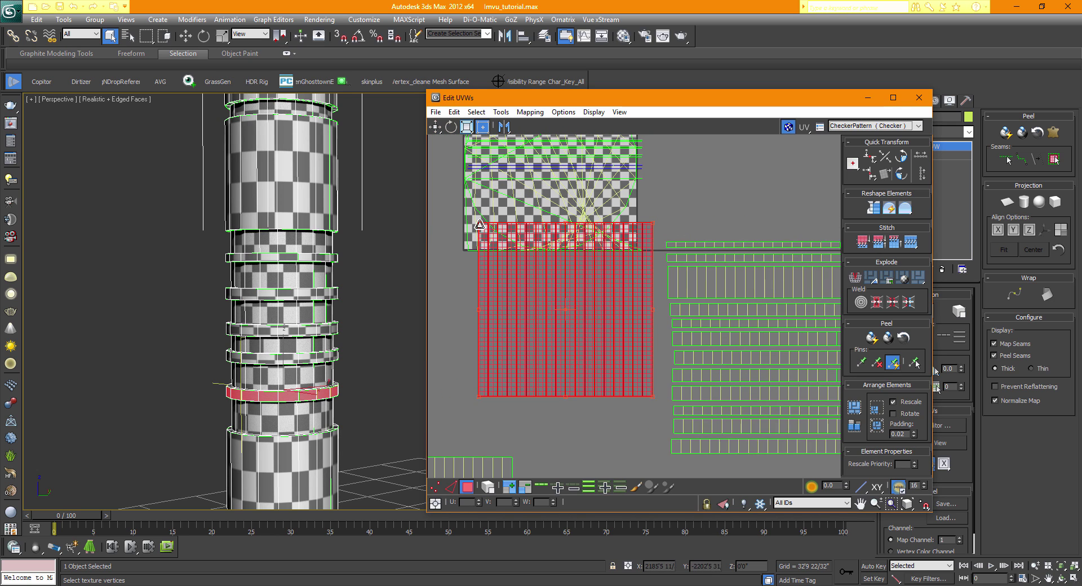
drag(480, 224, 500, 383)
- Place the fifth ring's strip at the bottom of the stack and widen it to match the strips above
middle_drag(638, 397, 571, 294)
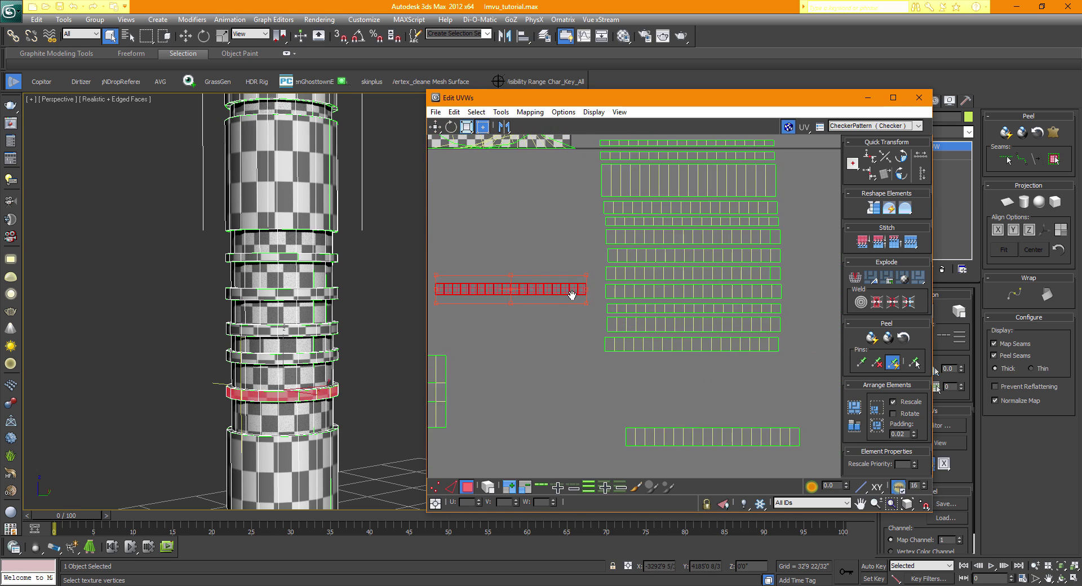
drag(570, 293, 754, 365)
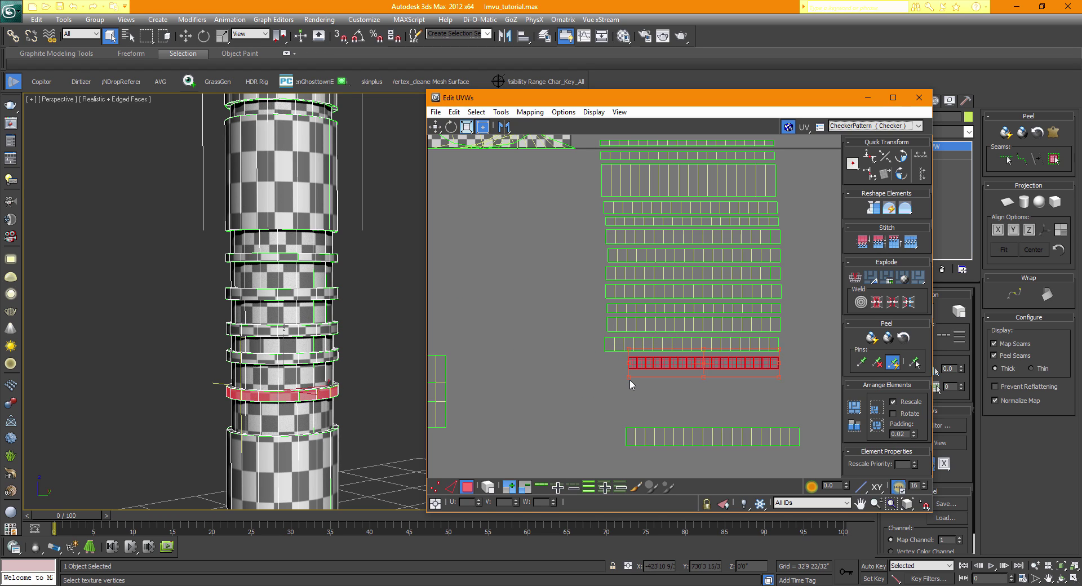
drag(630, 379, 610, 380)
click(546, 380)
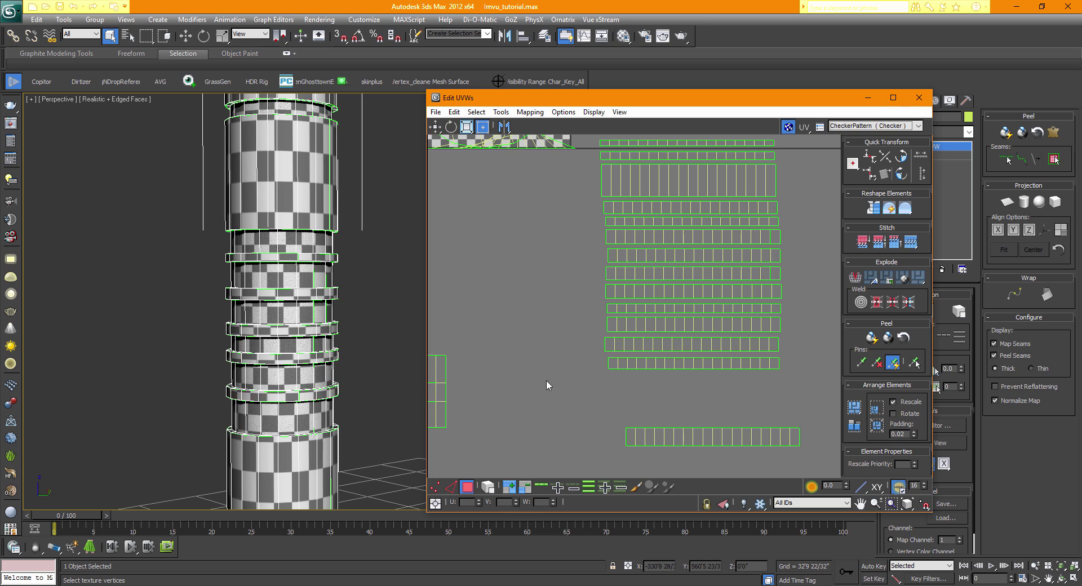
- Move the UV strip of the band below the fifth ring underneath the fifth ring's strip in the stack
click(272, 418)
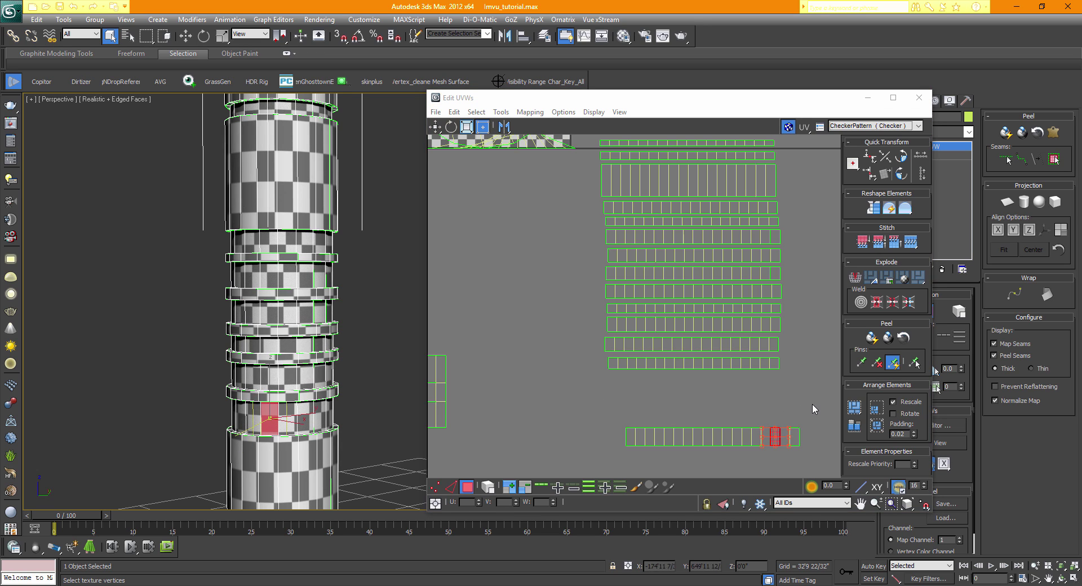
drag(813, 404, 560, 467)
drag(655, 439, 642, 387)
click(484, 366)
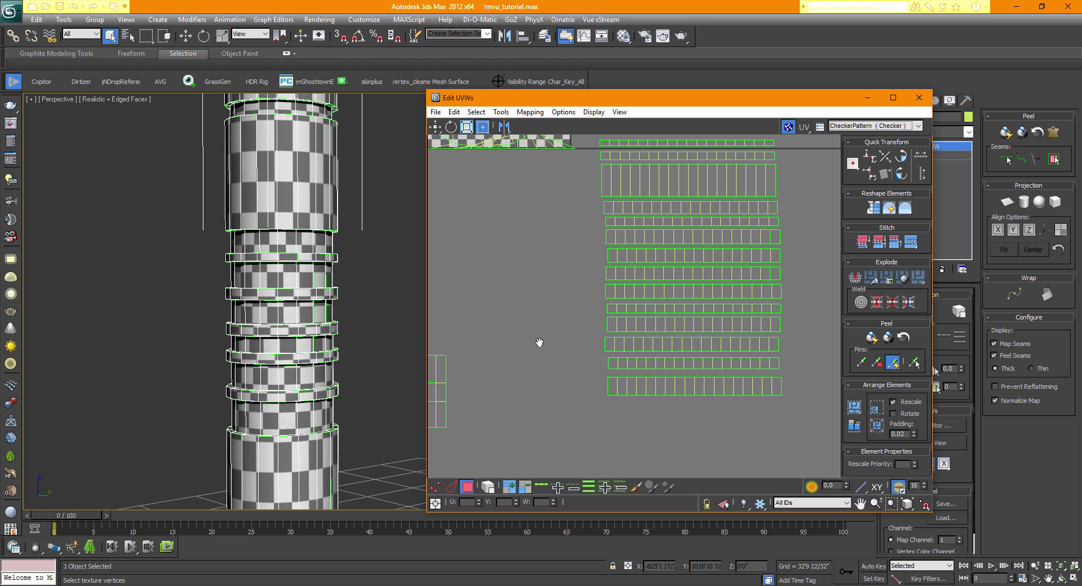
- Move the wide lower sleeve's UV grid to the bottom of the stack and align it with the strips above
middle_drag(539, 342, 603, 328)
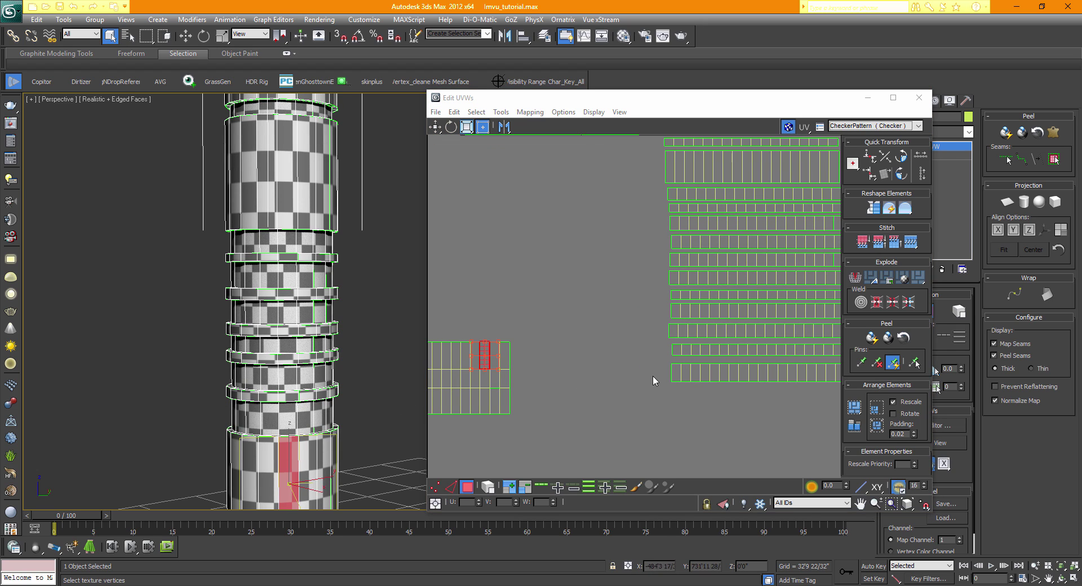
click(688, 374)
click(628, 411)
middle_drag(541, 331, 656, 291)
drag(650, 272, 445, 426)
drag(470, 319, 788, 385)
middle_drag(749, 383, 543, 401)
drag(625, 414, 622, 389)
drag(581, 439, 577, 465)
drag(624, 387, 630, 387)
click(558, 324)
scroll(558, 324, down, 3)
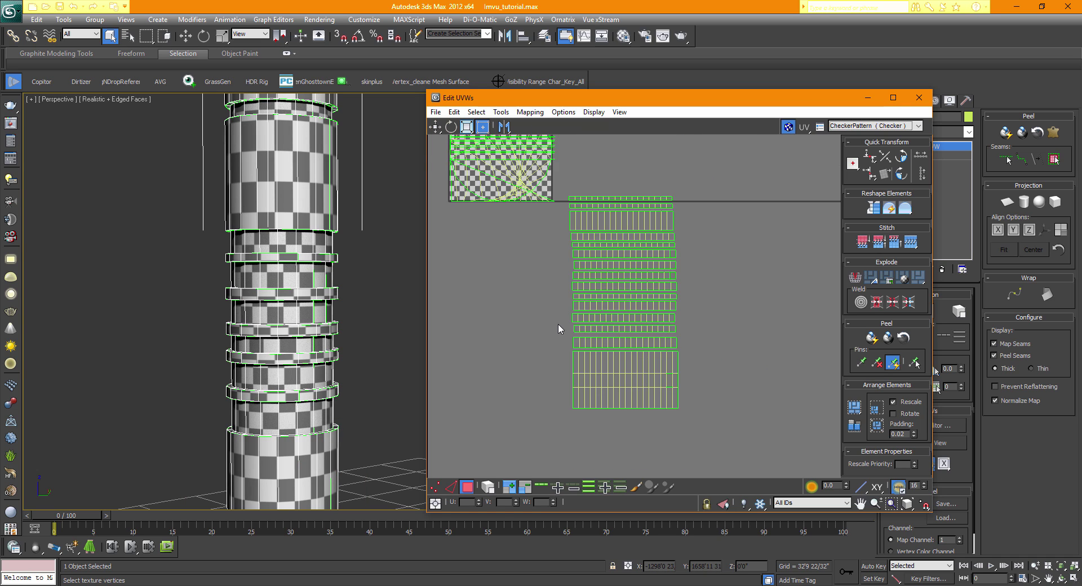
middle_drag(499, 286, 530, 310)
- Move the UV editor window clear of the model and select the flat cap face at the handle's lower end
scroll(350, 285, up, 5)
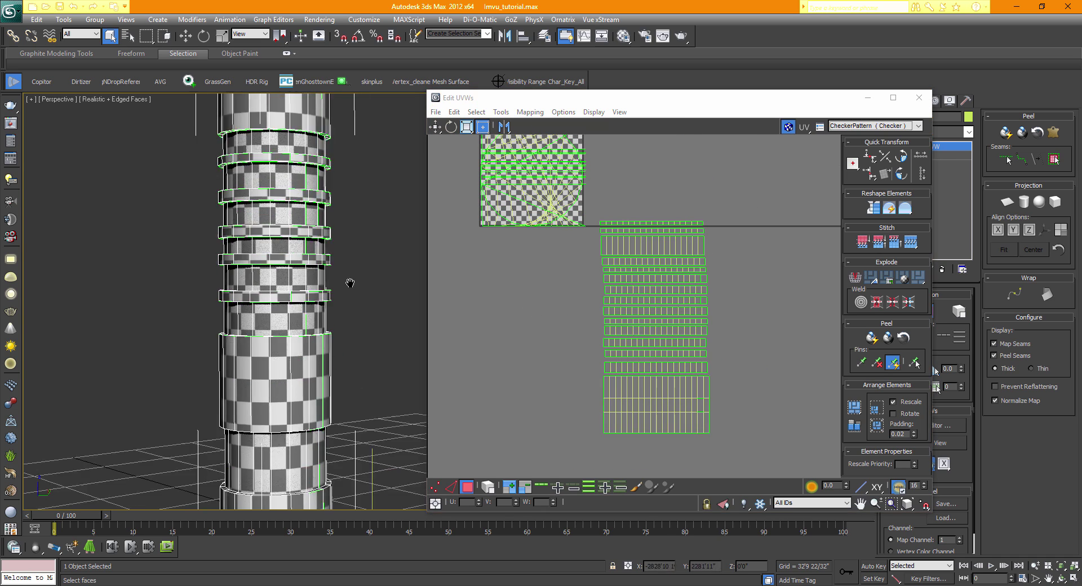
middle_drag(354, 274, 358, 139)
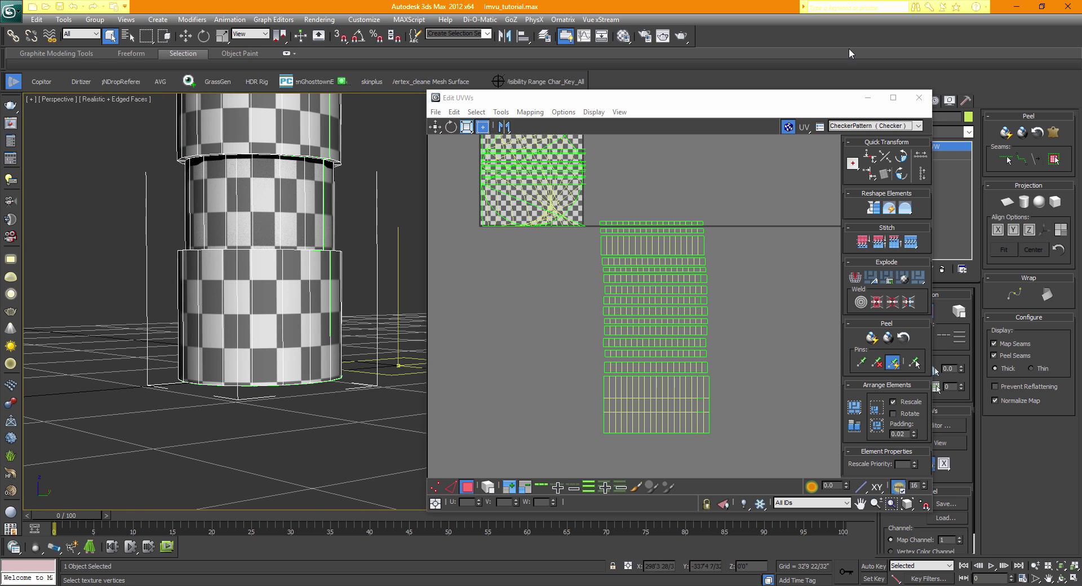
drag(804, 104, 762, 328)
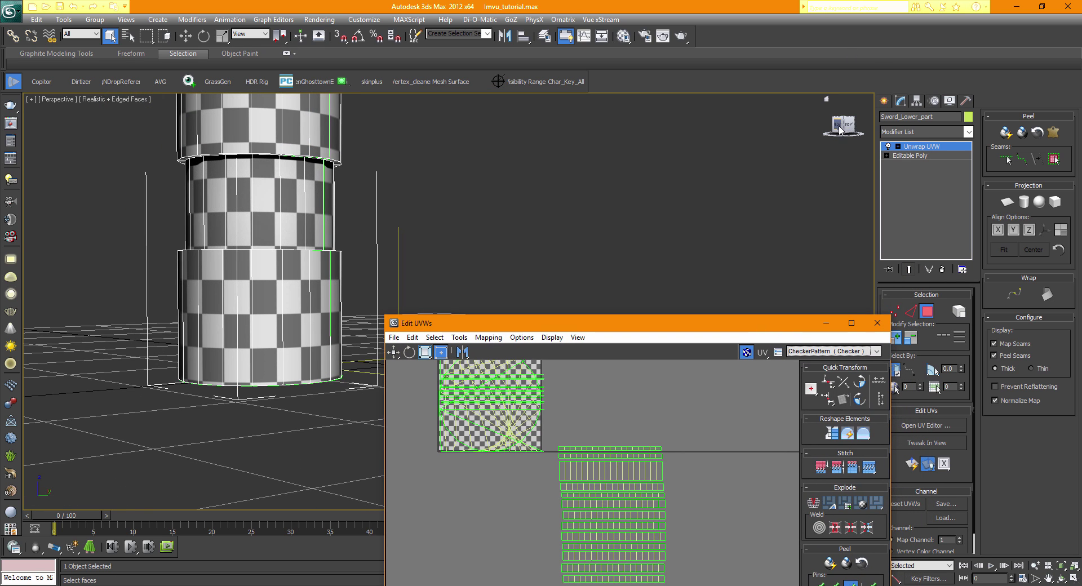
drag(844, 125, 838, 99)
click(200, 250)
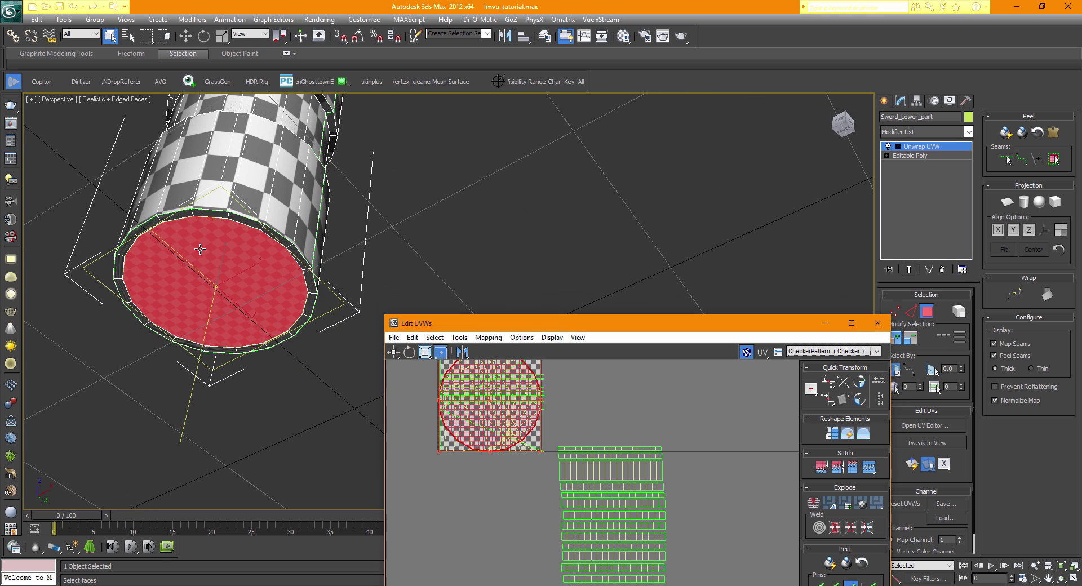
click(210, 214)
click(244, 220)
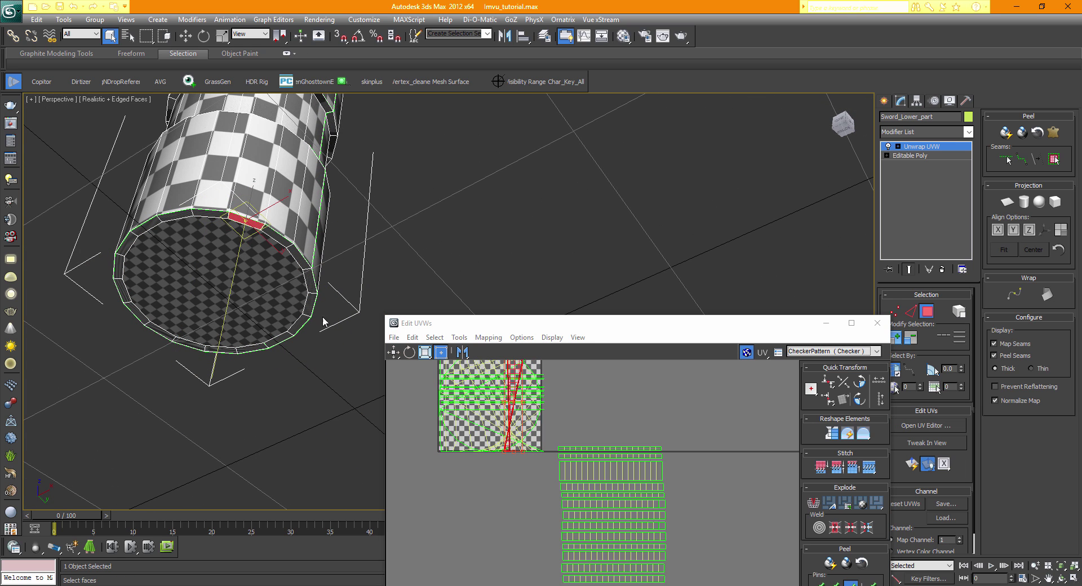
click(842, 130)
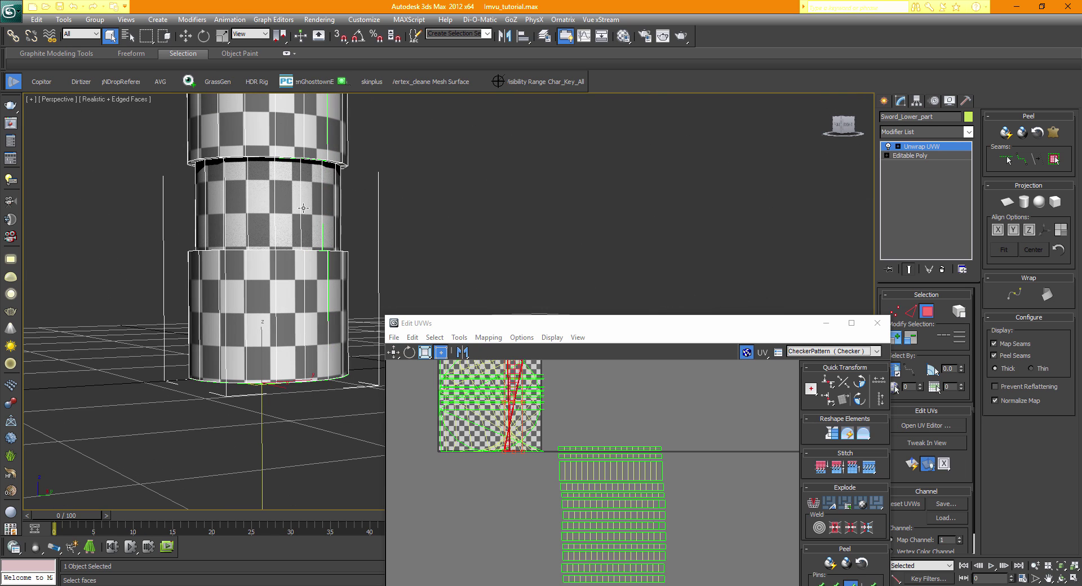
middle_drag(312, 226, 336, 305)
drag(851, 123, 839, 102)
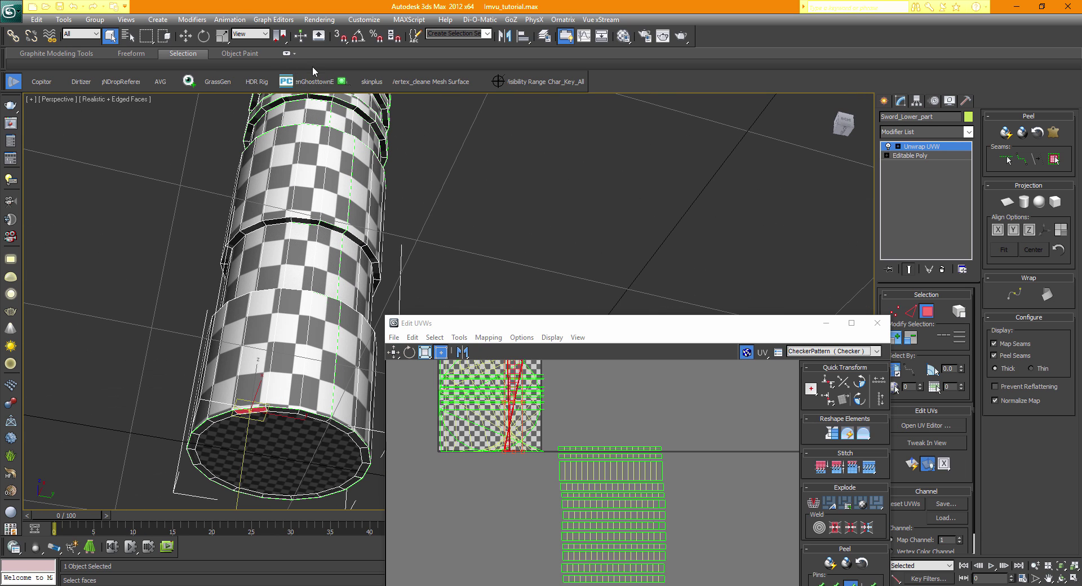
- Try to expand two adjacent faces on the top collar's flat upper ledge into a full ring with Loop UV
click(831, 127)
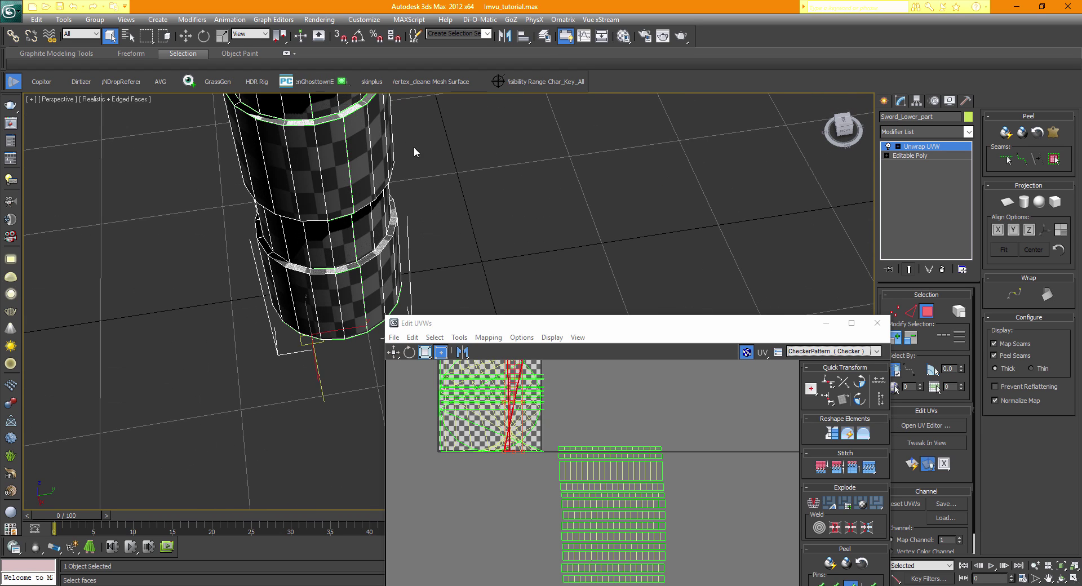
alt+middle_drag(413, 147, 395, 195)
scroll(400, 231, up, 6)
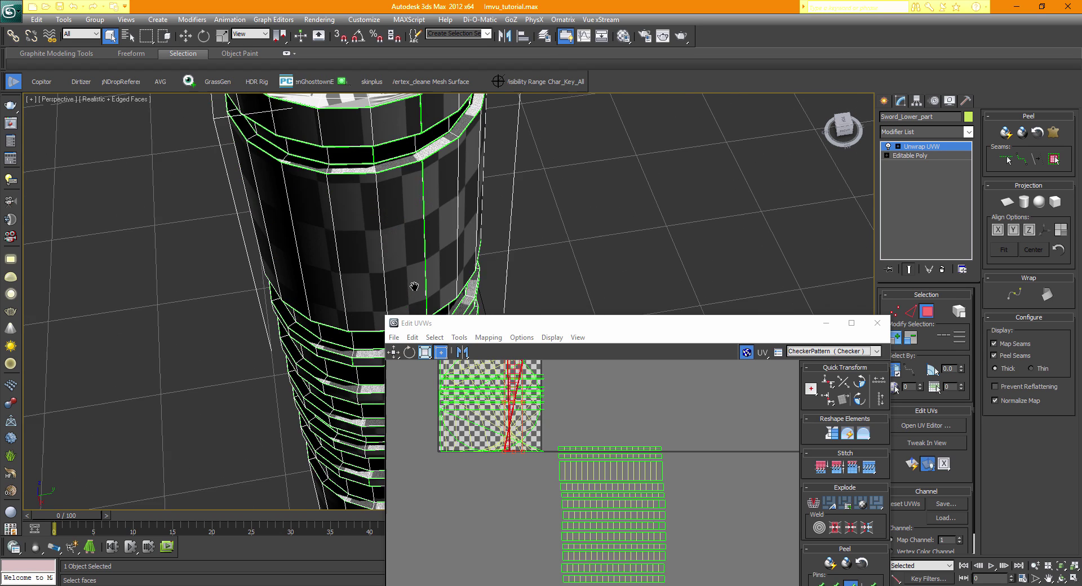
click(422, 225)
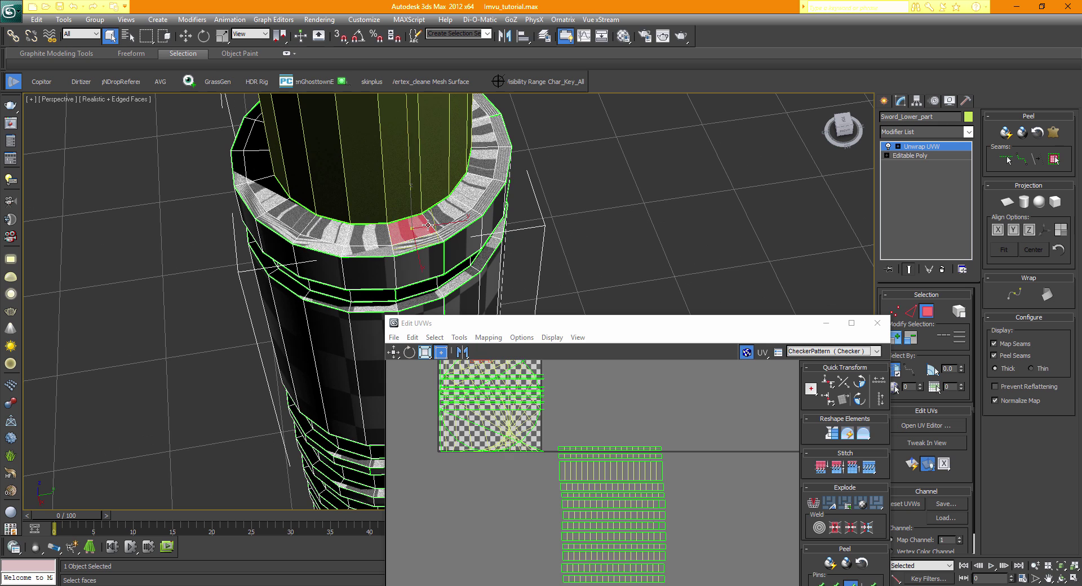
drag(586, 325, 651, 70)
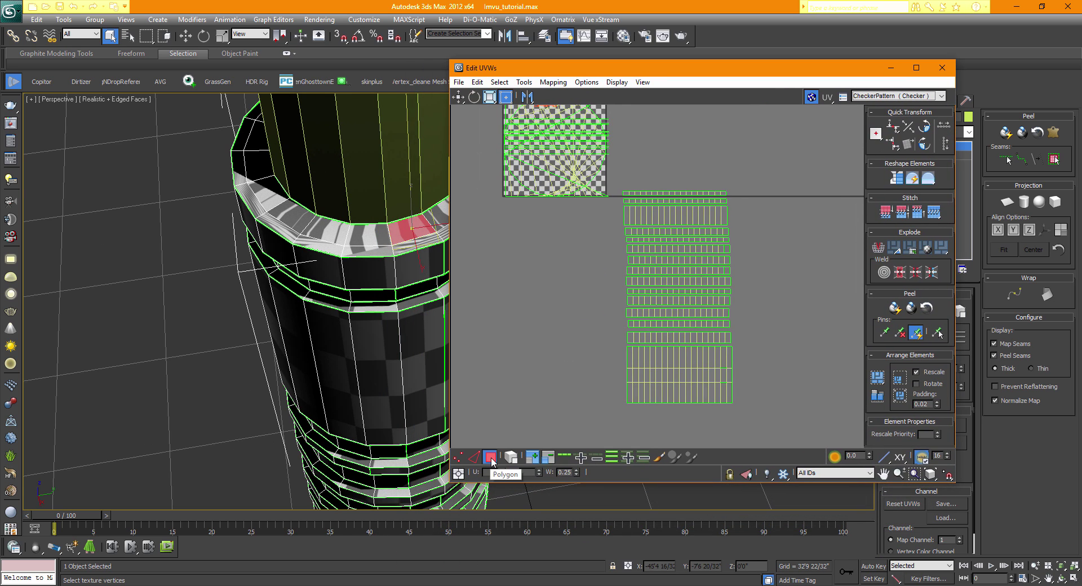
ctrl+click(365, 228)
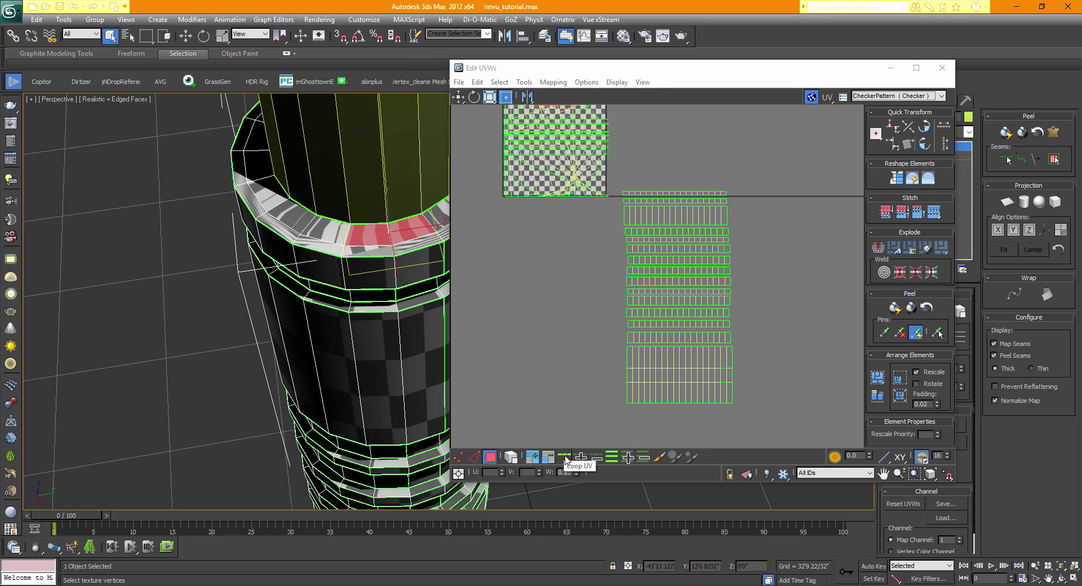
click(566, 459)
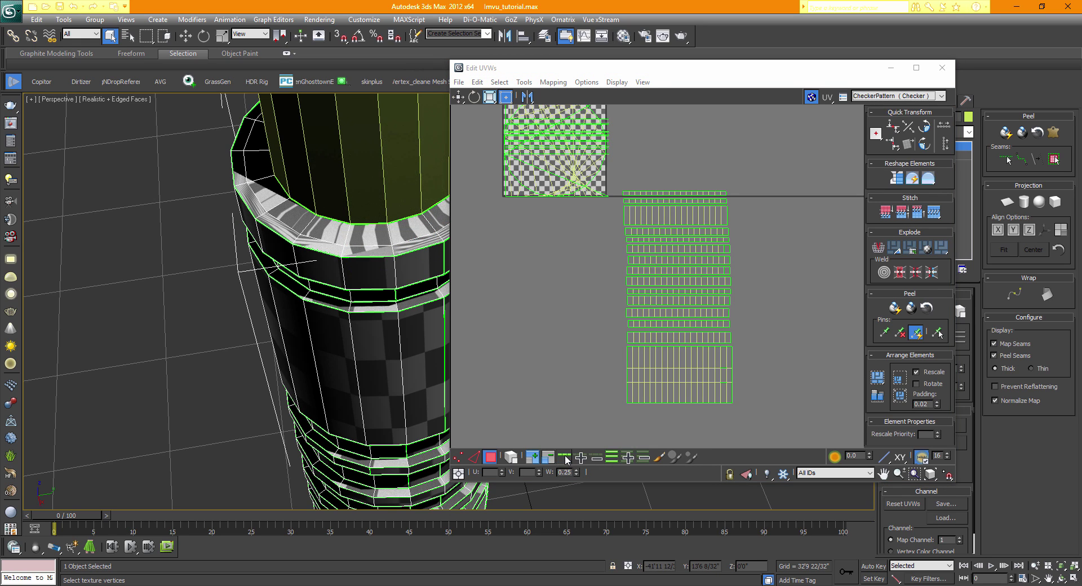
- Try other starting faces on the top collar's upper ledge, both separated and adjacent, with the loop selection tools
click(410, 232)
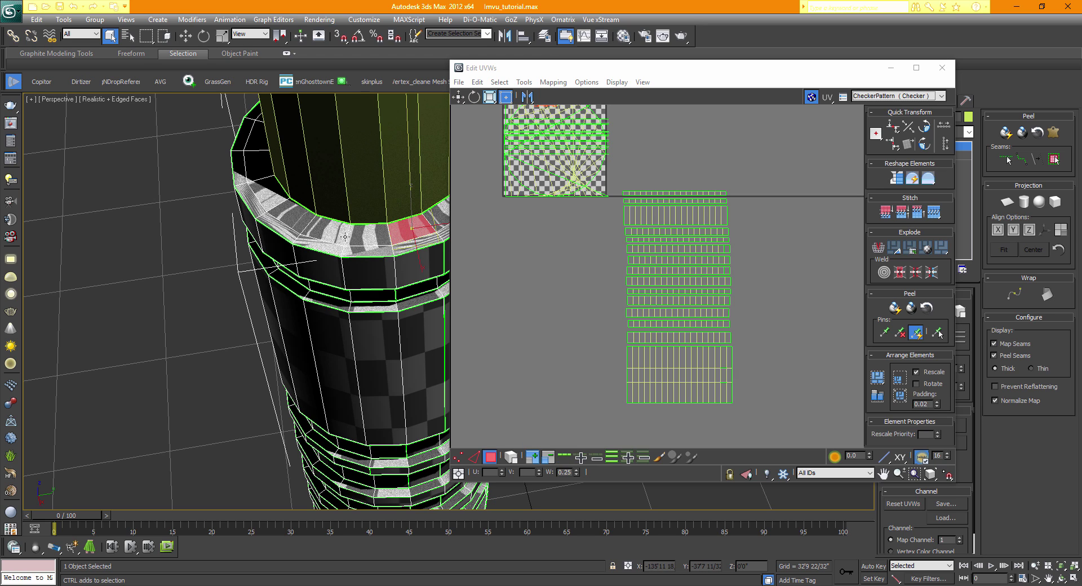
ctrl+click(324, 231)
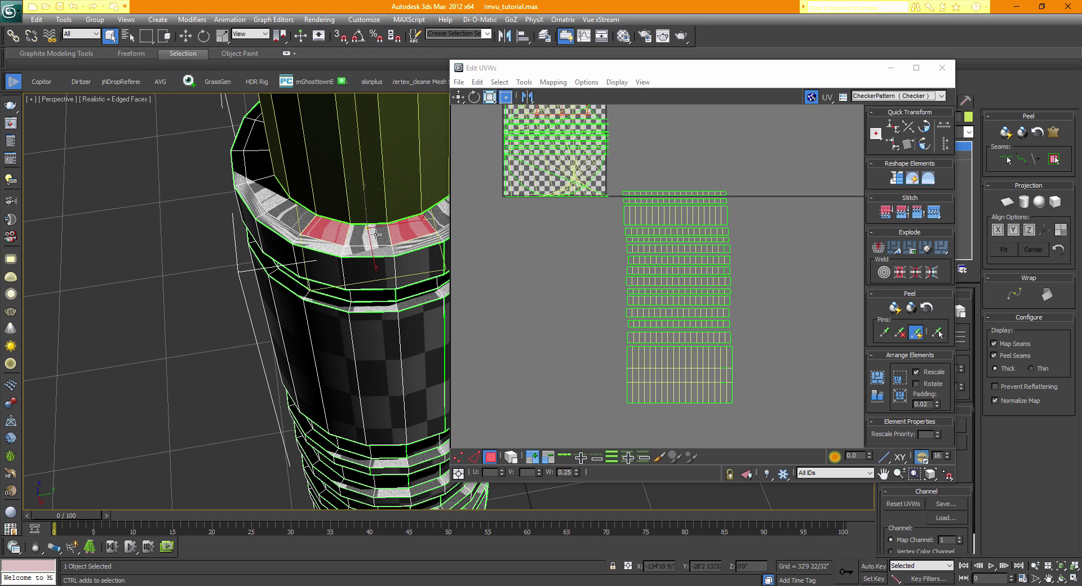
click(580, 457)
click(366, 233)
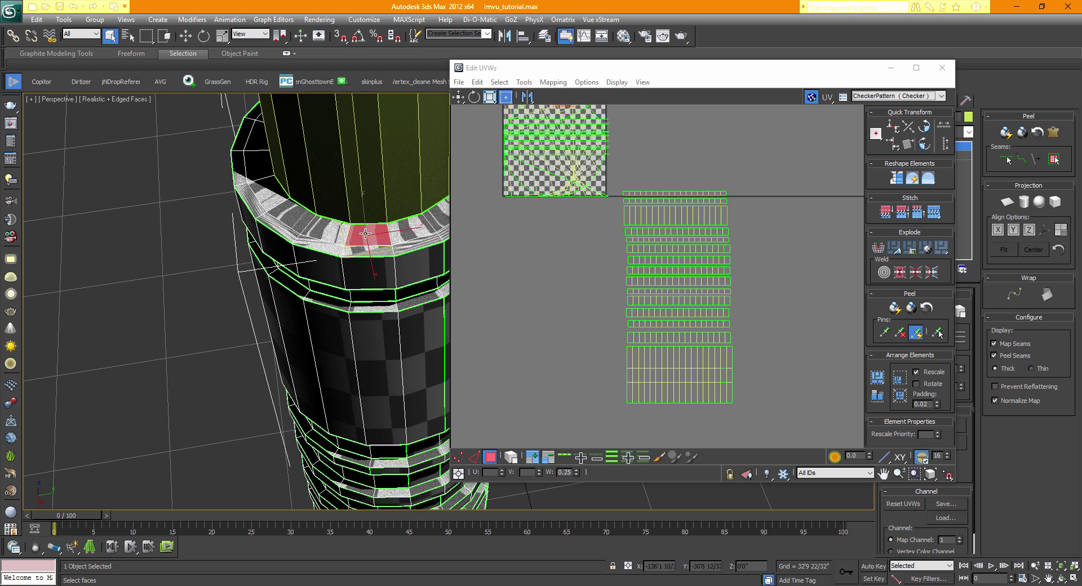
ctrl+click(319, 225)
ctrl+click(299, 218)
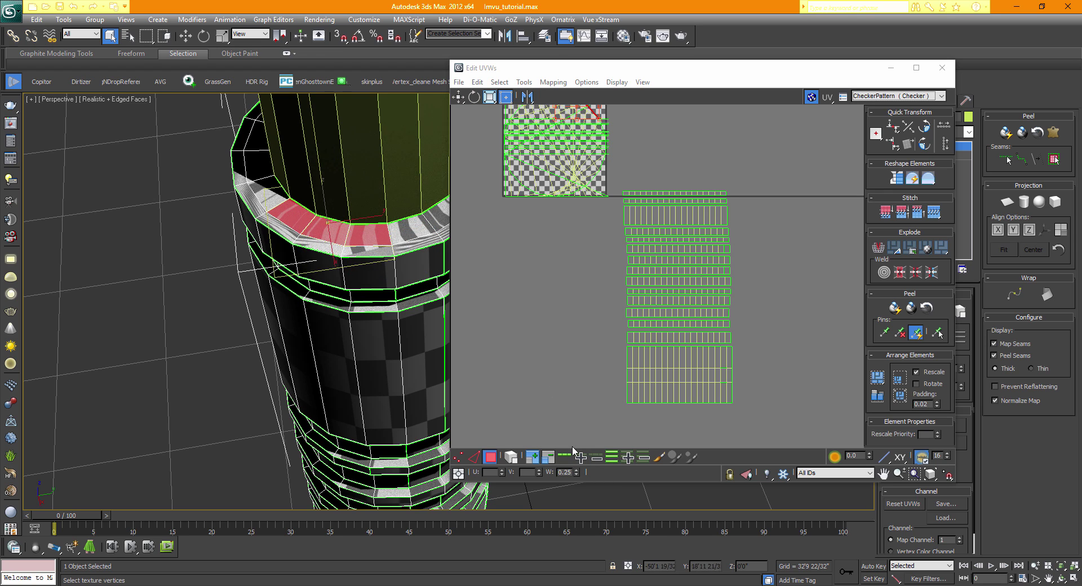
click(567, 457)
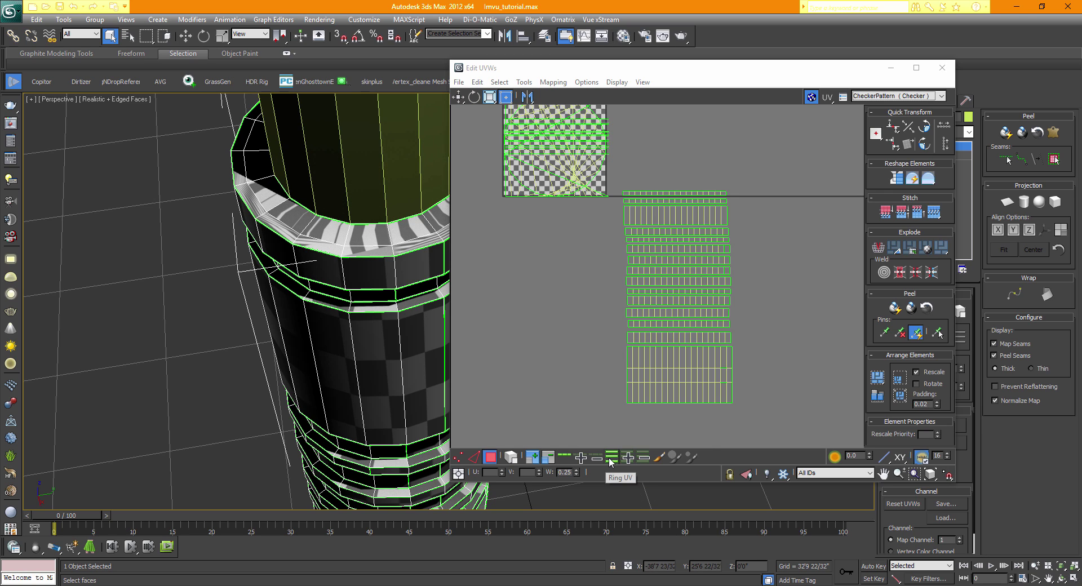
- Select two adjacent faces on the top collar's upper ledge and repeatedly grow the UV ring selection around it
click(361, 236)
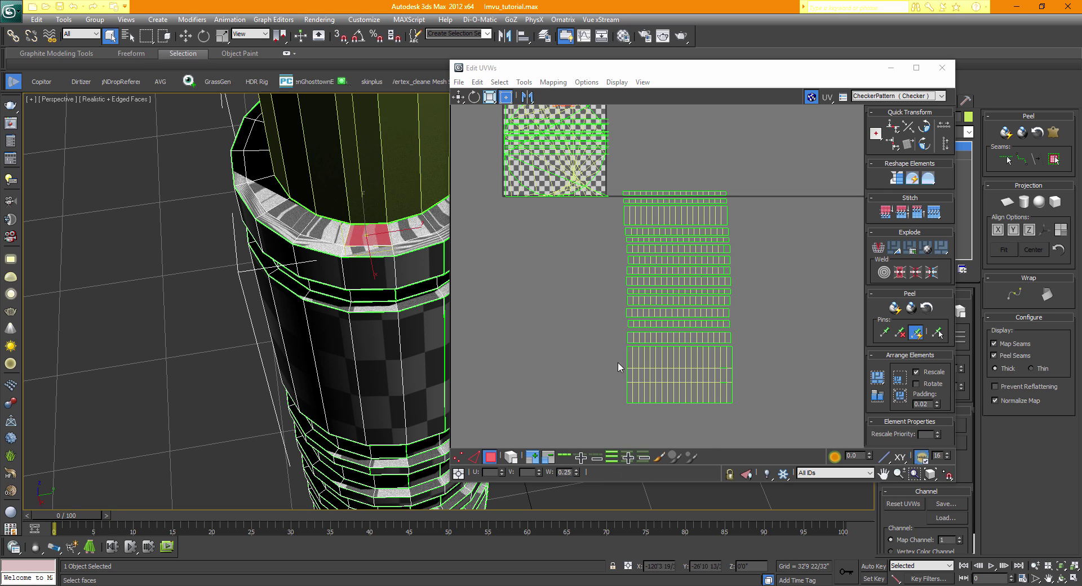
ctrl+click(399, 223)
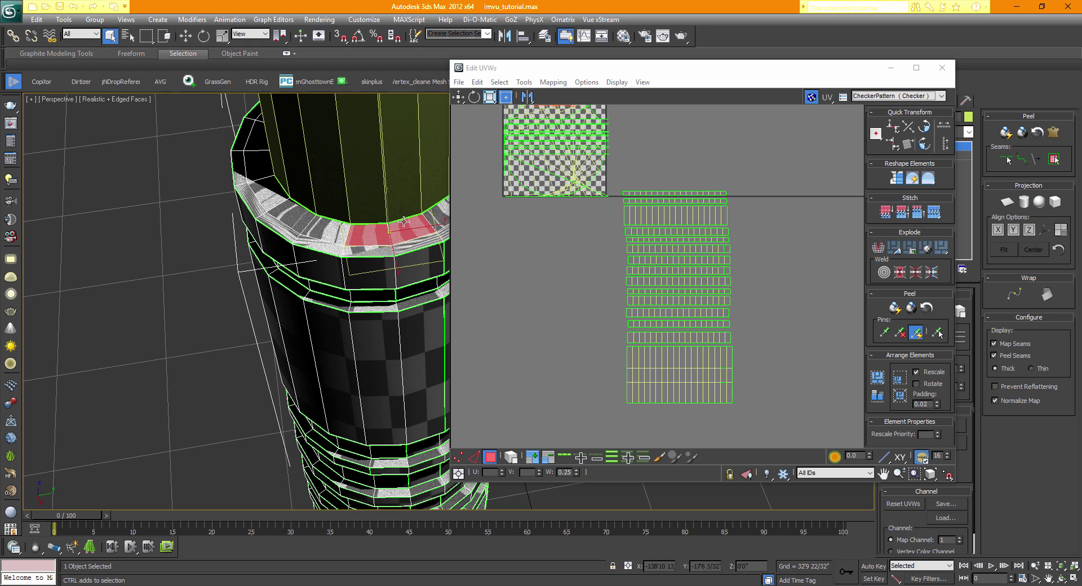
click(618, 458)
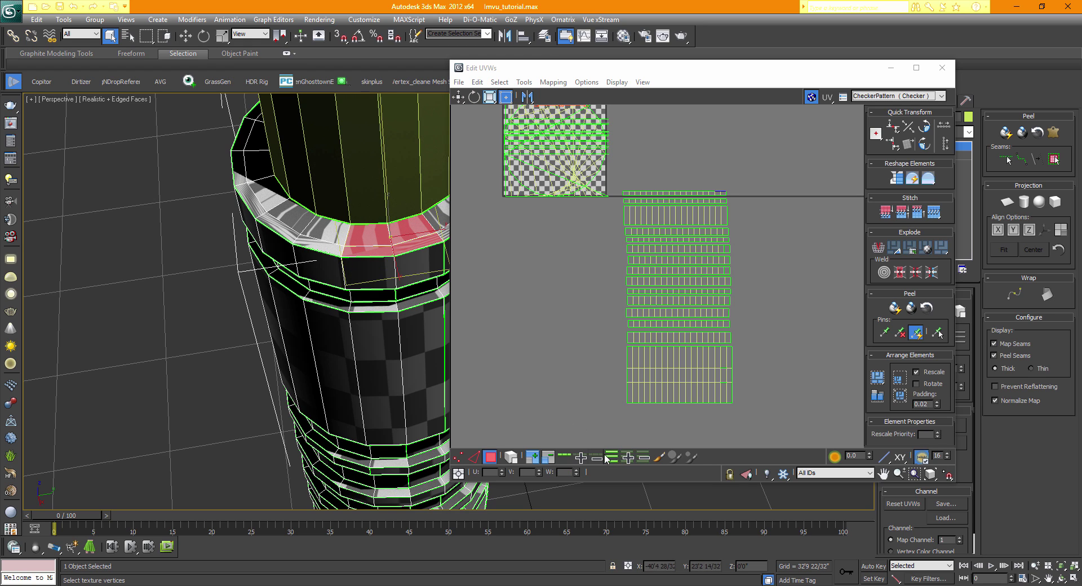
click(629, 457)
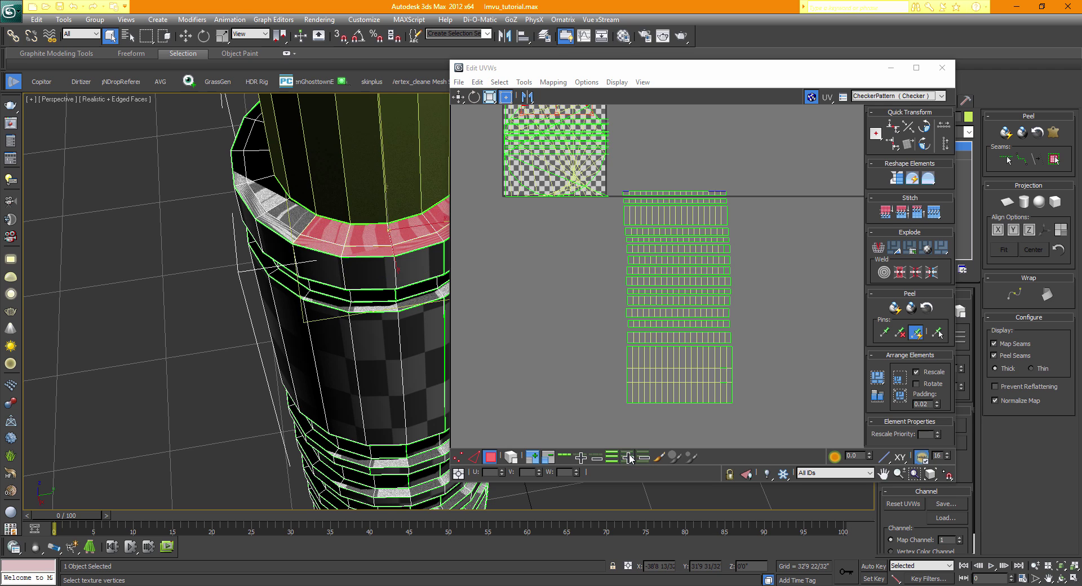
click(629, 458)
click(629, 458)
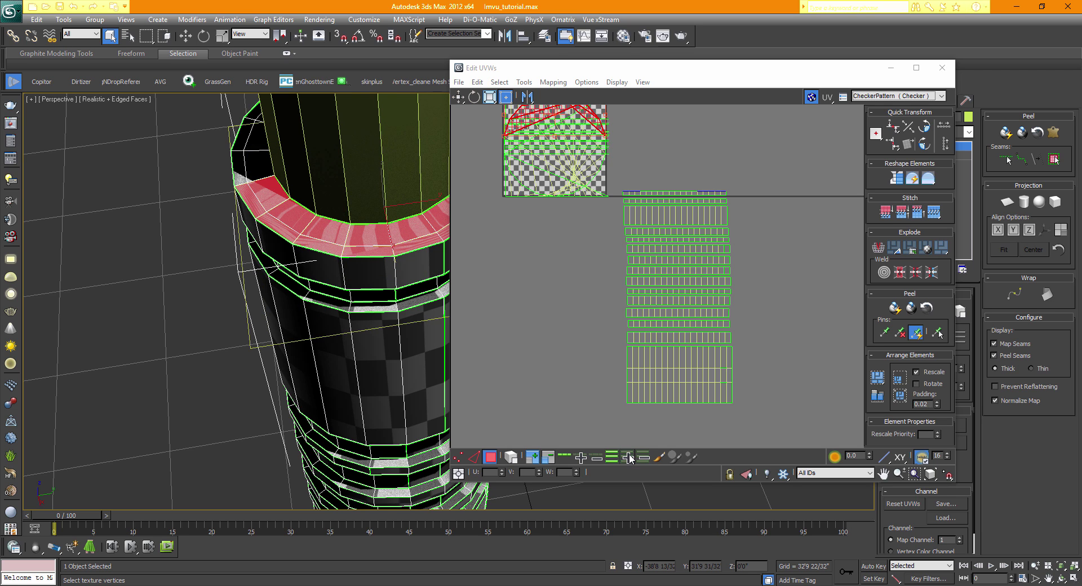
click(629, 457)
- Continue growing the ring selection until every face around the top collar's upper ledge is selected
scroll(252, 338, up, 4)
middle_drag(389, 210, 109, 495)
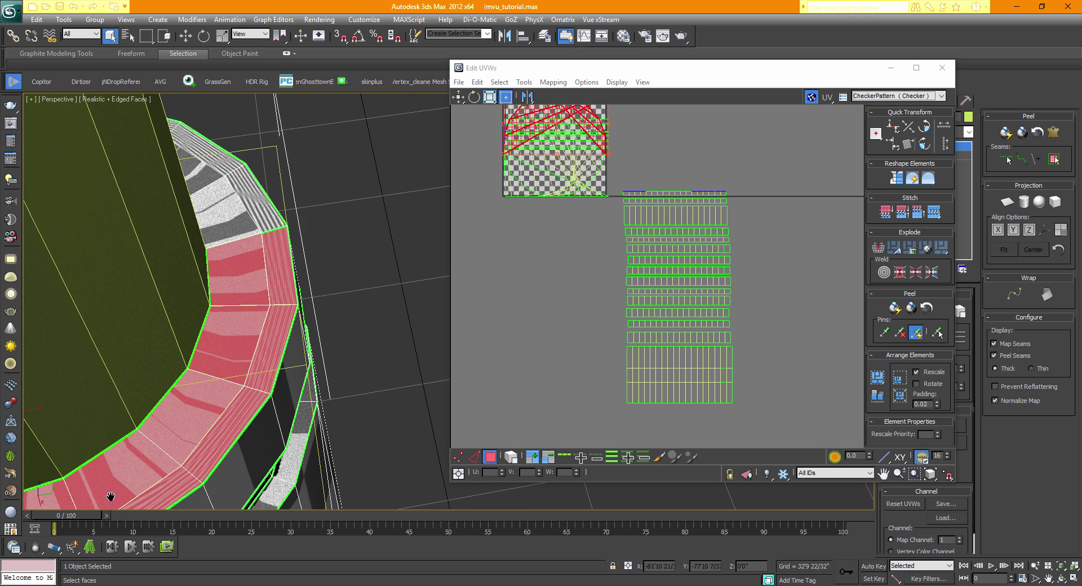
click(629, 458)
click(629, 458)
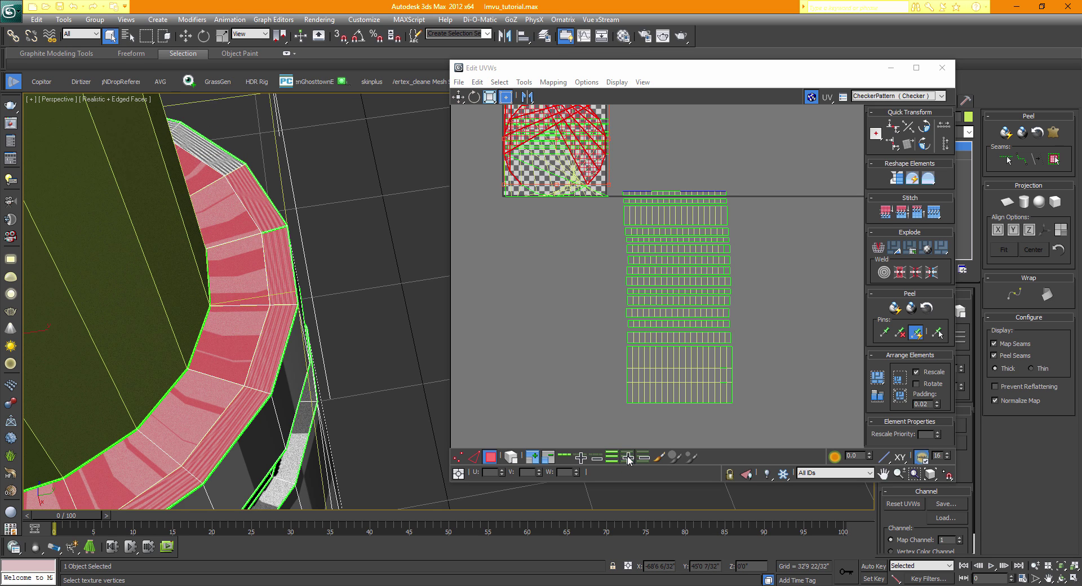
click(629, 458)
alt+middle_drag(255, 375, 582, 476)
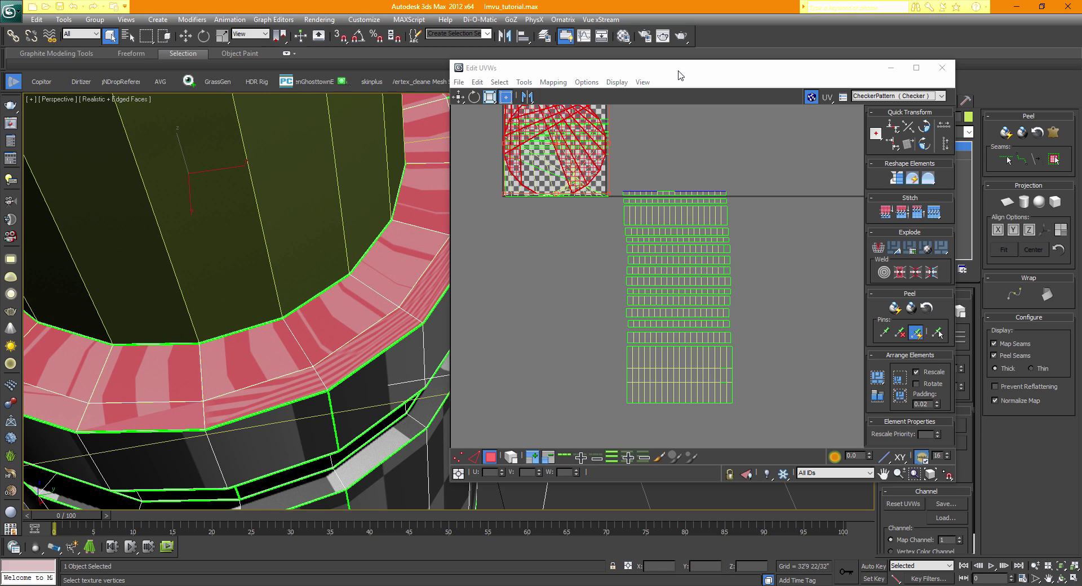
drag(677, 70, 576, 330)
drag(843, 139, 772, 140)
middle_drag(772, 186, 411, 445)
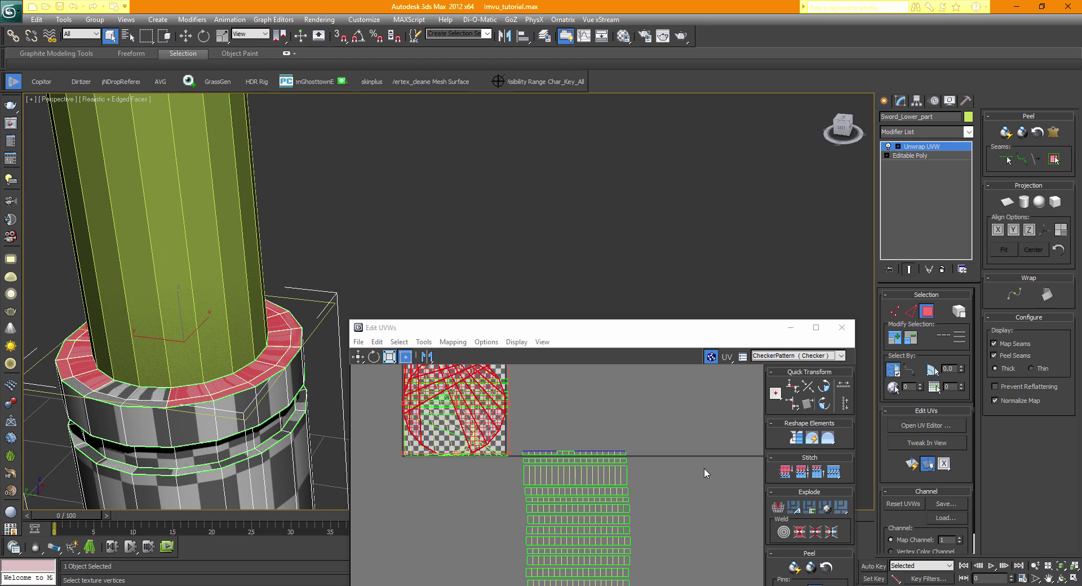
drag(615, 329, 602, 98)
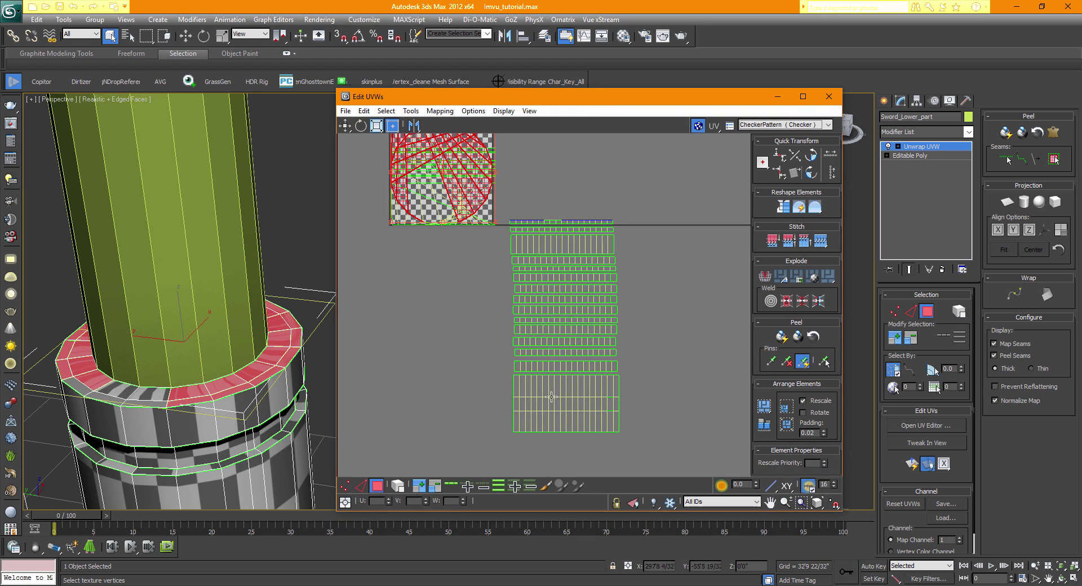
click(515, 488)
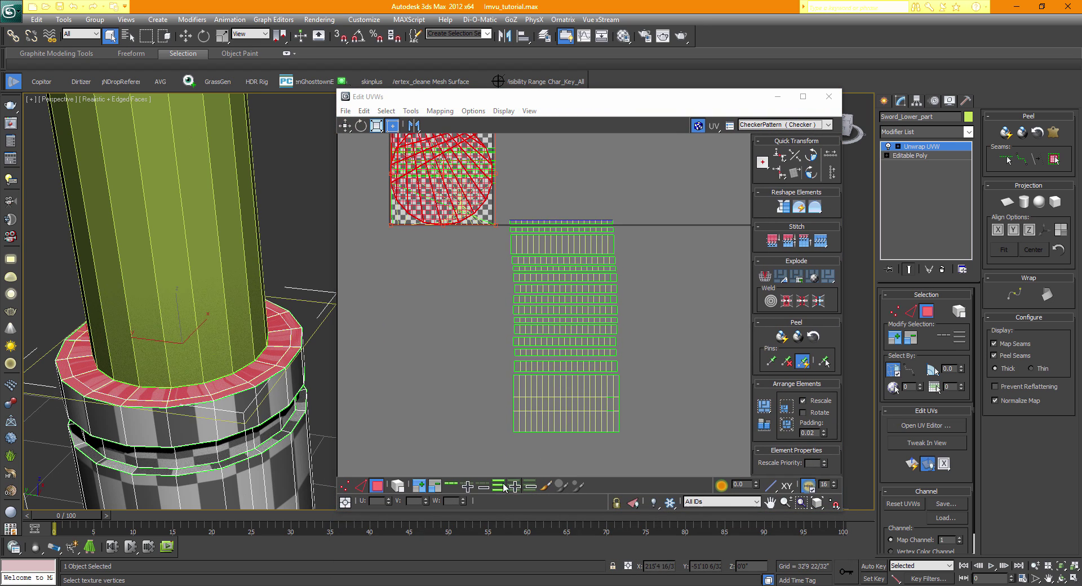
- Add two adjacent faces of the narrow ledge below the collar's groove to the selection and try expanding them with the loop tools
middle_drag(172, 457, 233, 385)
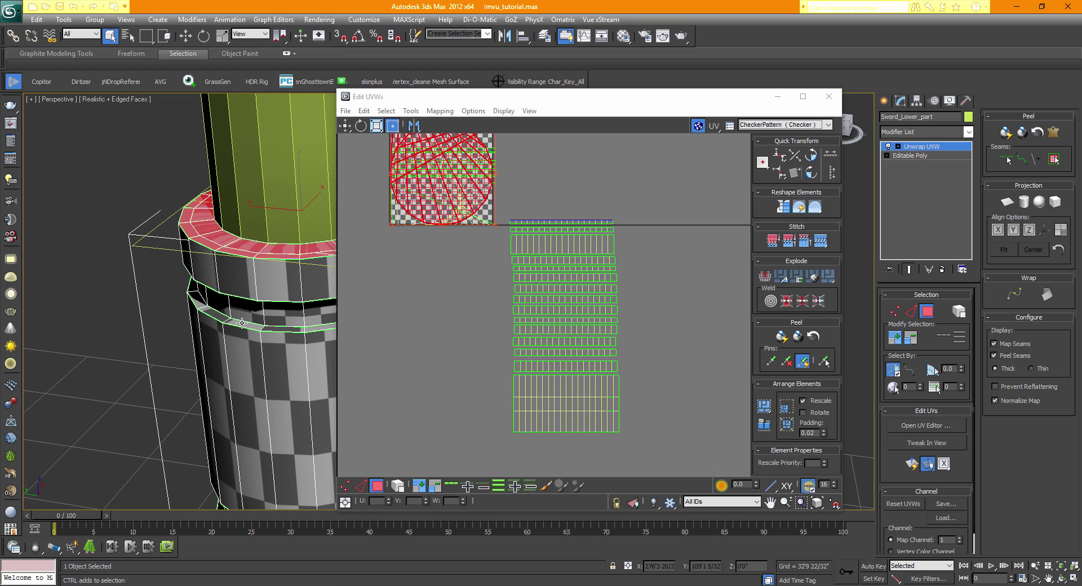
click(242, 322)
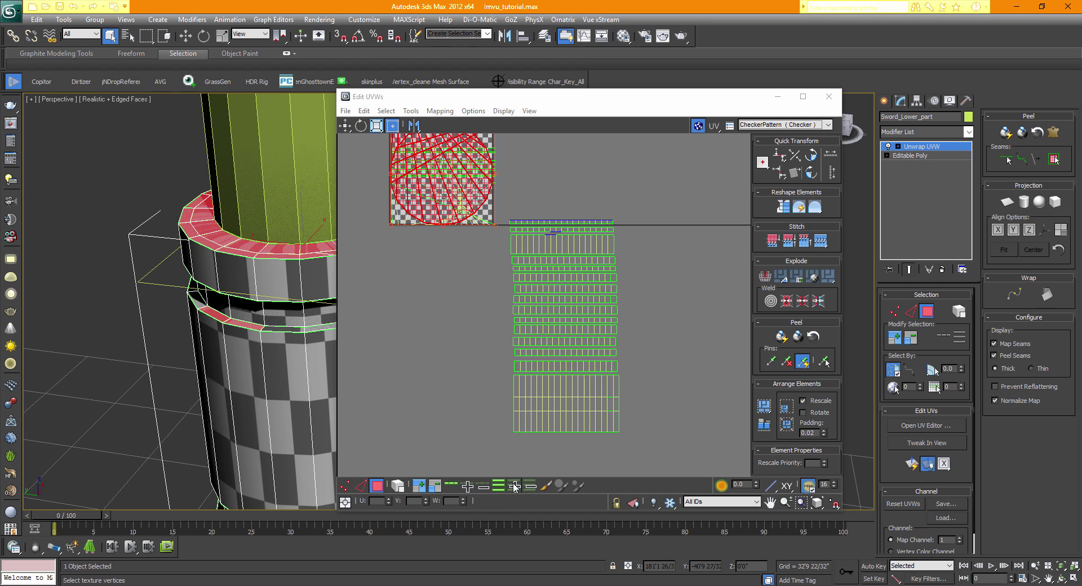
click(466, 487)
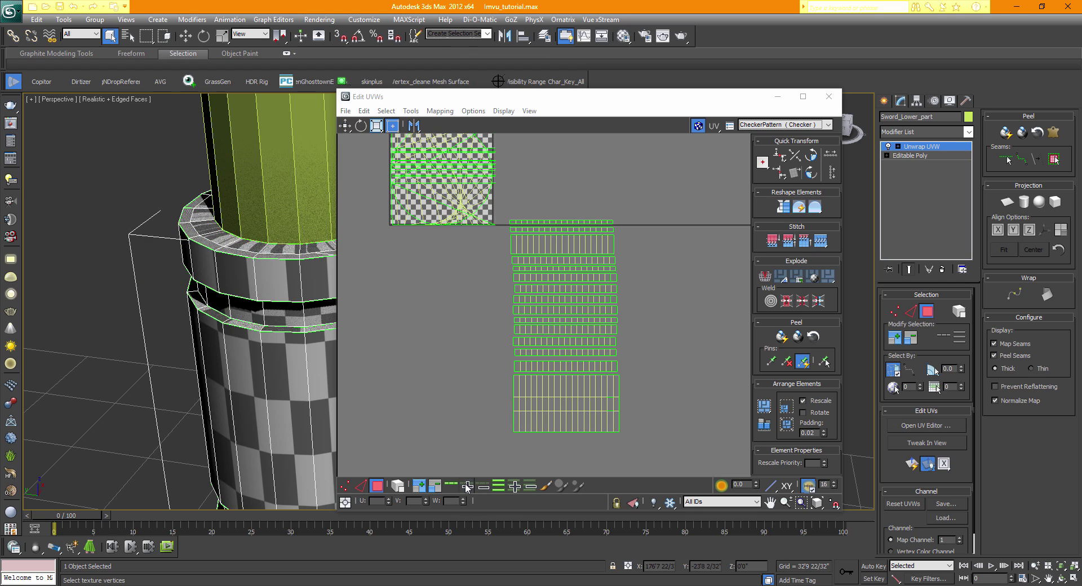
click(466, 487)
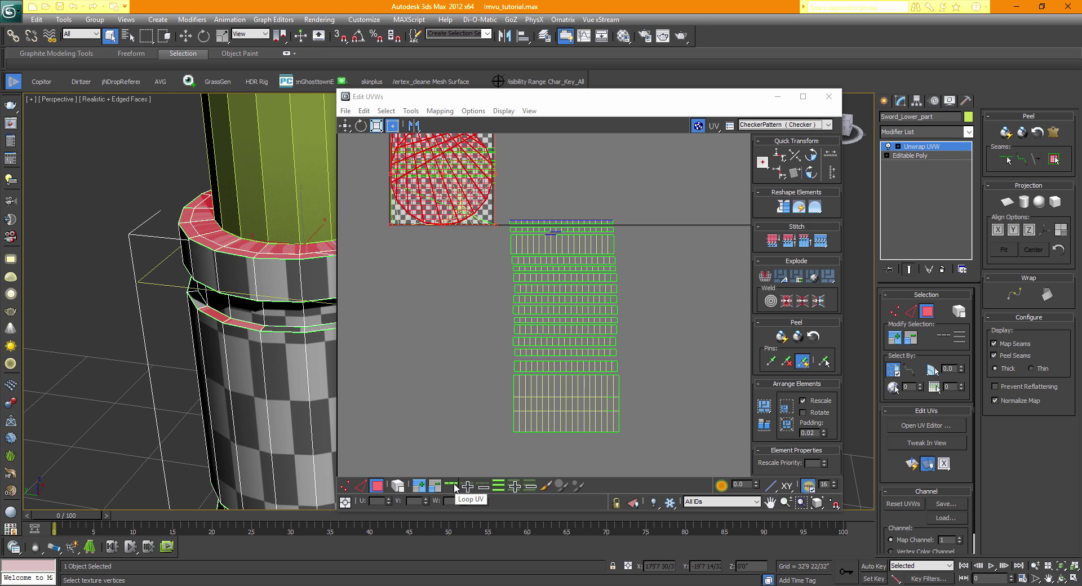
click(457, 487)
click(456, 487)
click(454, 487)
click(455, 487)
- Move the UV editor window clear of the model and add the remaining near-side faces of the narrow ledge to the selection
drag(624, 101, 562, 533)
scroll(452, 292, up, 10)
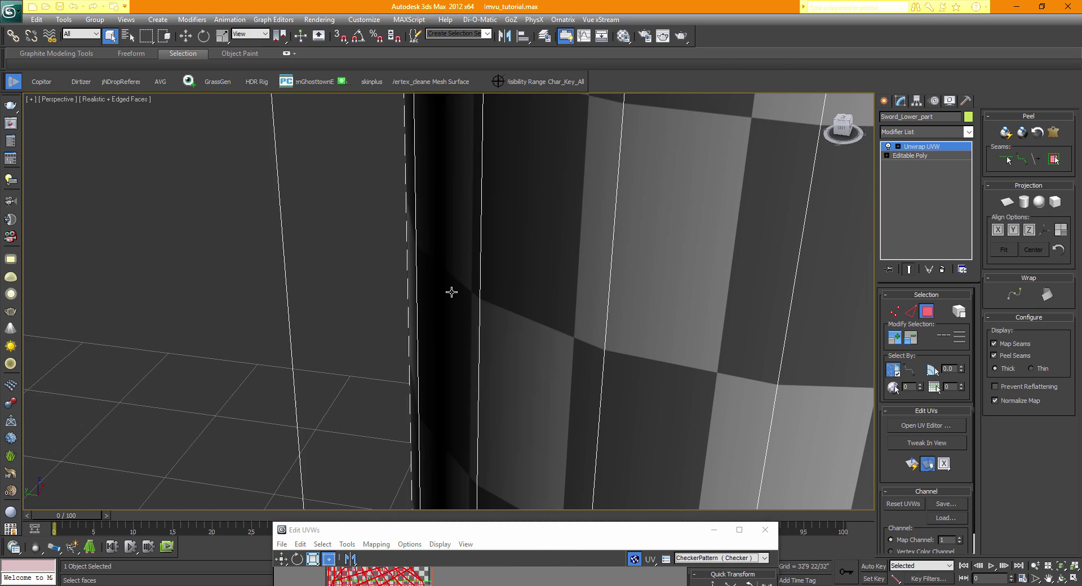
scroll(400, 359, down, 8)
scroll(399, 379, up, 4)
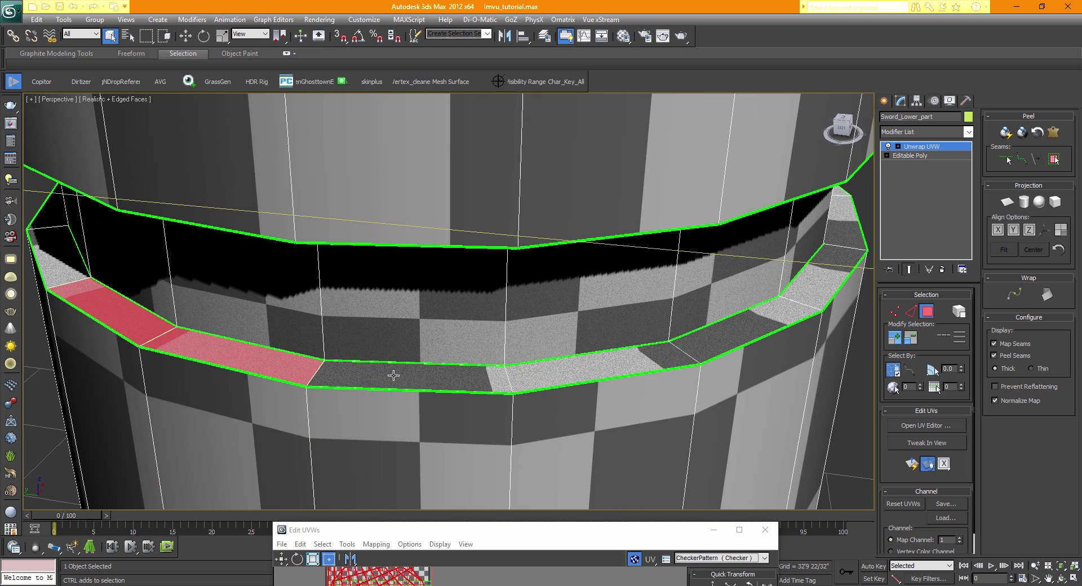
ctrl+click(394, 375)
ctrl+click(576, 369)
ctrl+click(755, 309)
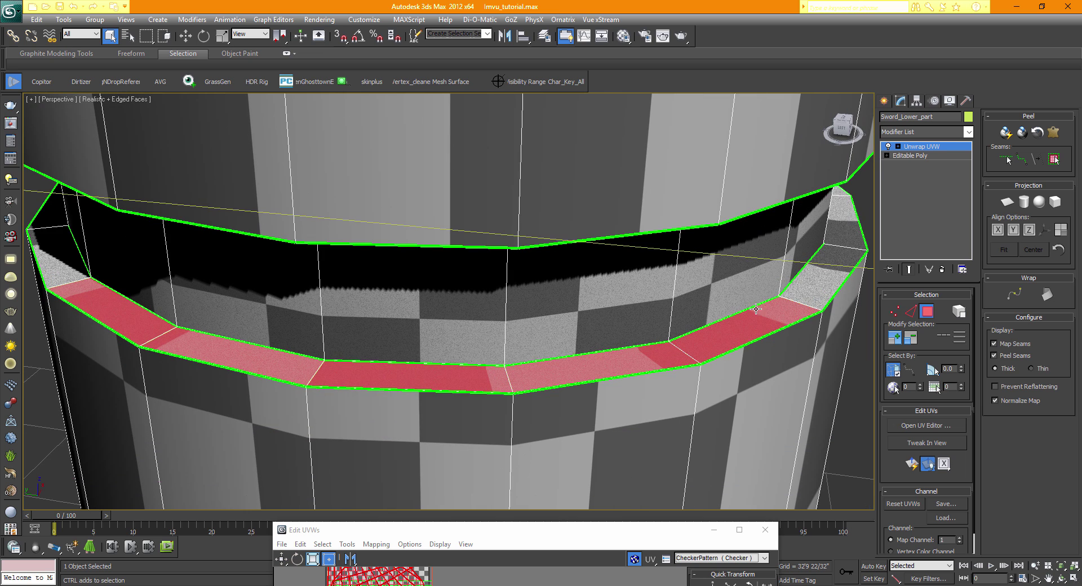
ctrl+click(806, 291)
ctrl+click(844, 222)
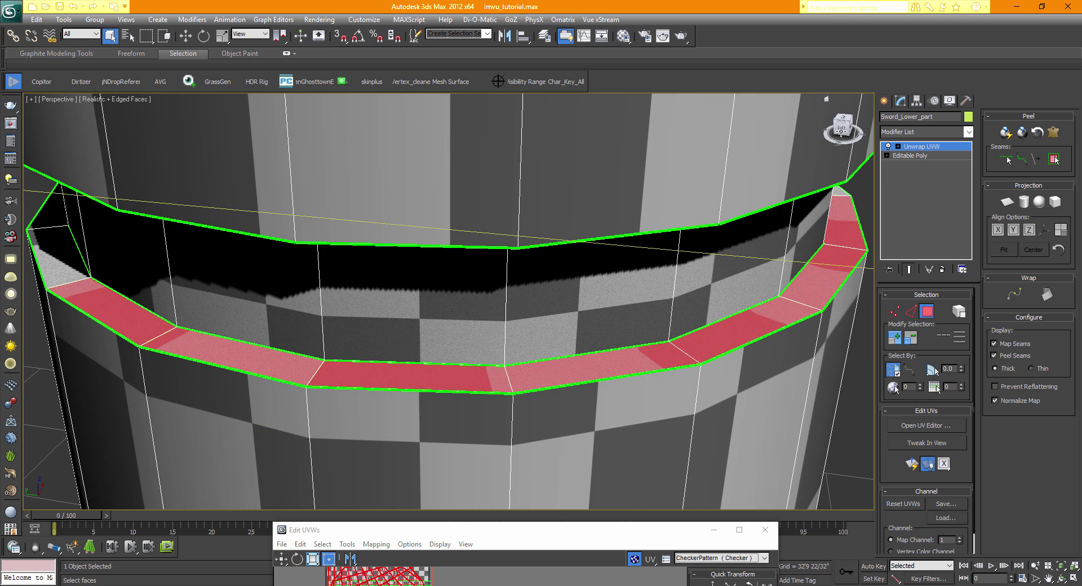
- Add the near-side faces of the underside ledge above the collar's groove to the selection
drag(840, 128, 842, 93)
middle_drag(630, 160, 593, 290)
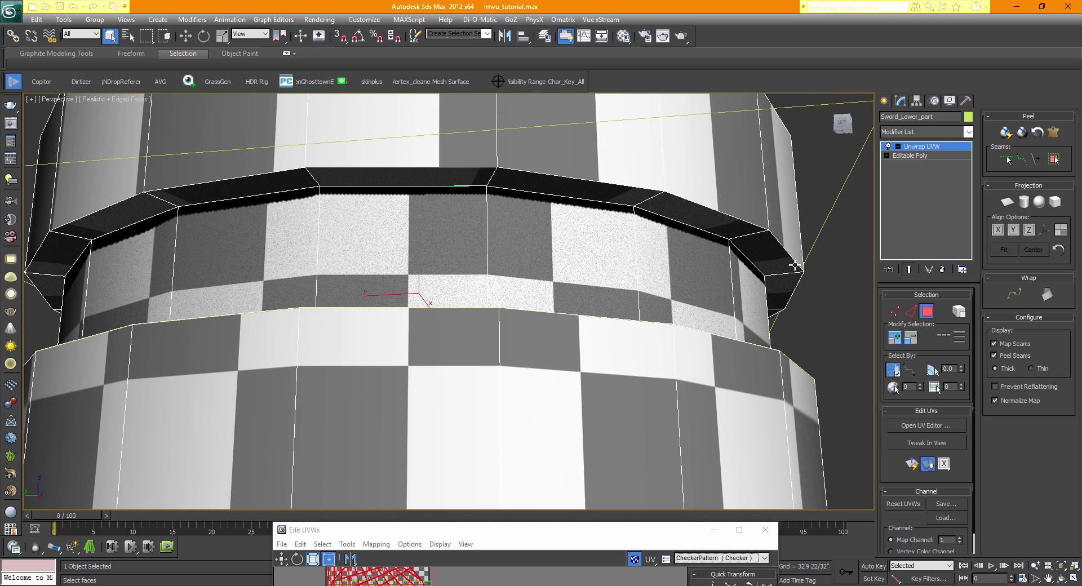
ctrl+click(778, 299)
ctrl+click(744, 244)
ctrl+click(708, 220)
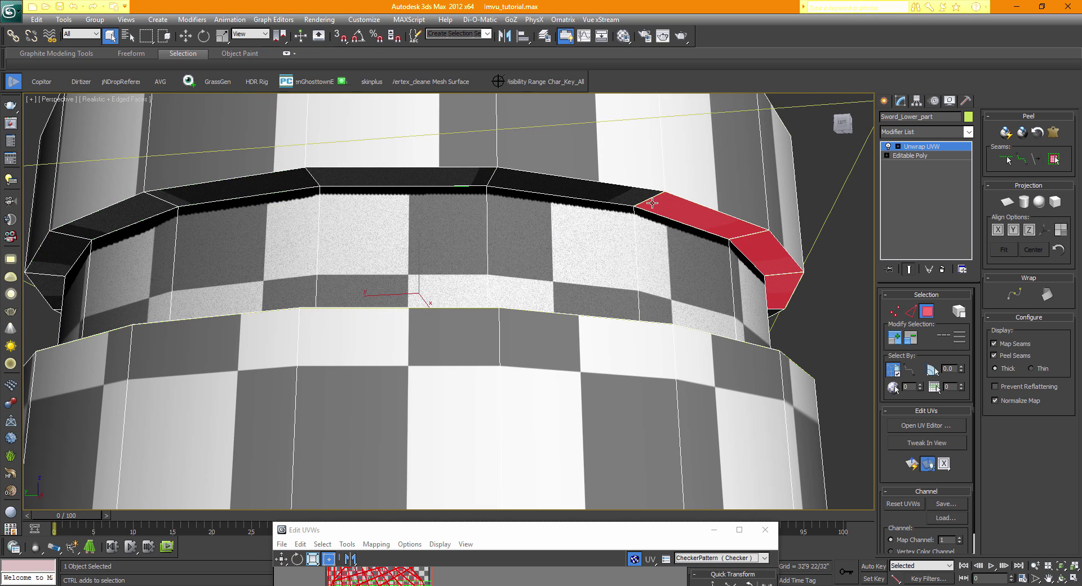
ctrl+click(620, 196)
ctrl+click(389, 180)
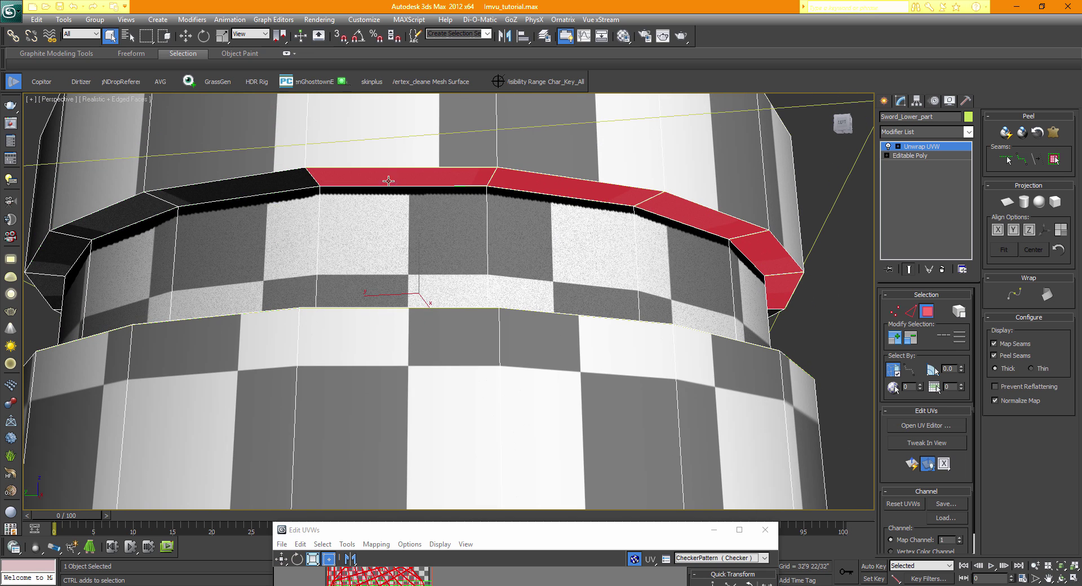
ctrl+click(254, 180)
ctrl+click(110, 221)
ctrl+click(41, 253)
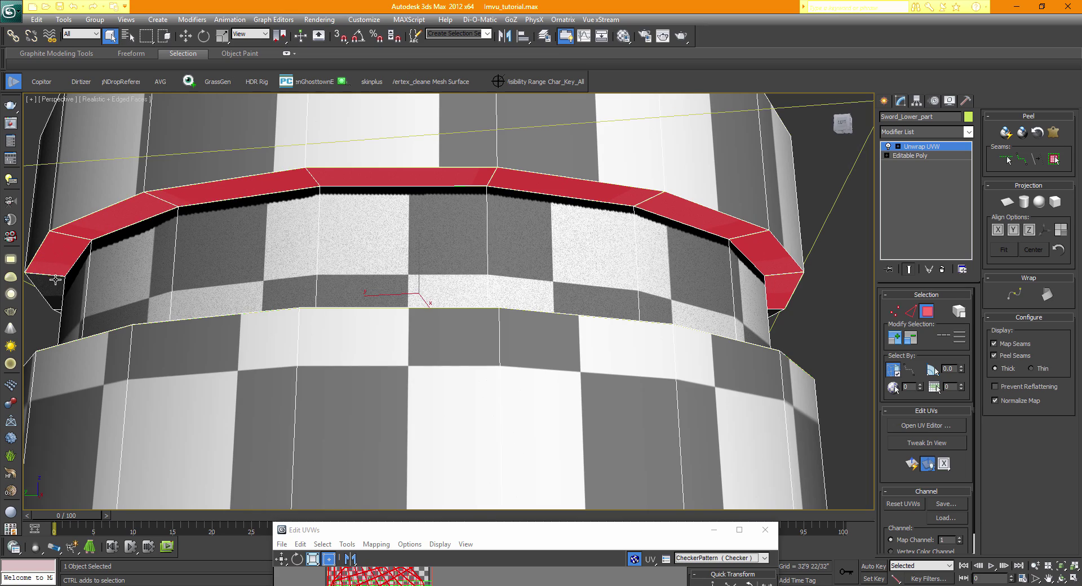
ctrl+click(50, 288)
- Extend the selection along the narrow ledge below the groove with the next run of adjoining faces on the front side
click(844, 127)
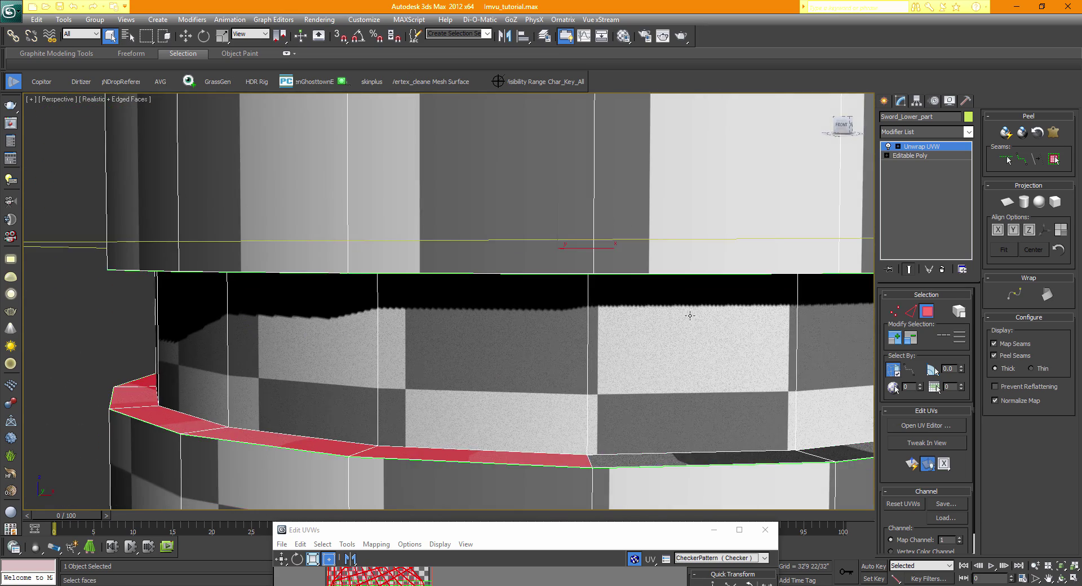
middle_drag(692, 316, 501, 279)
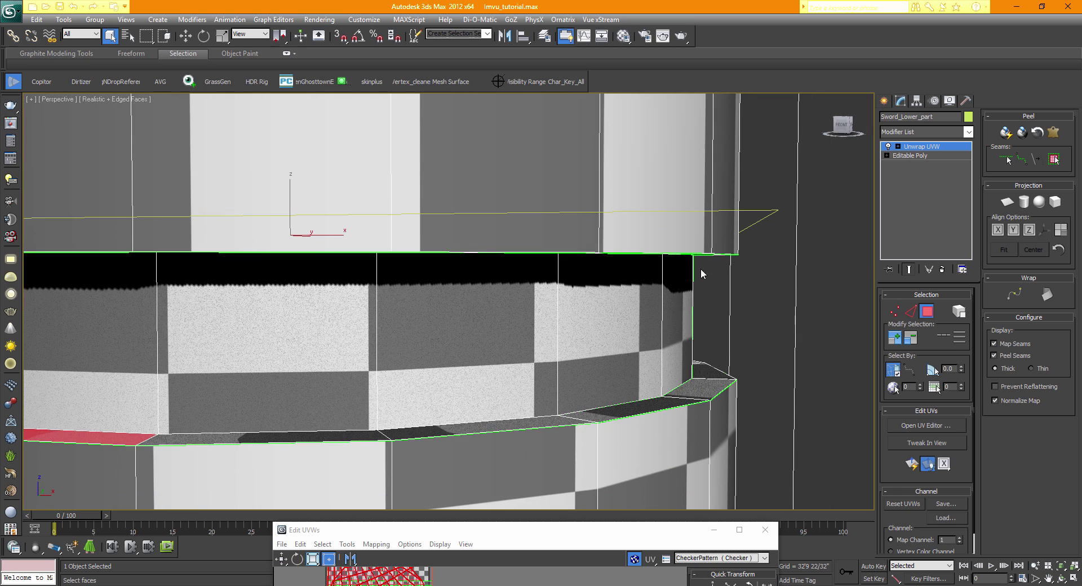
ctrl+click(249, 434)
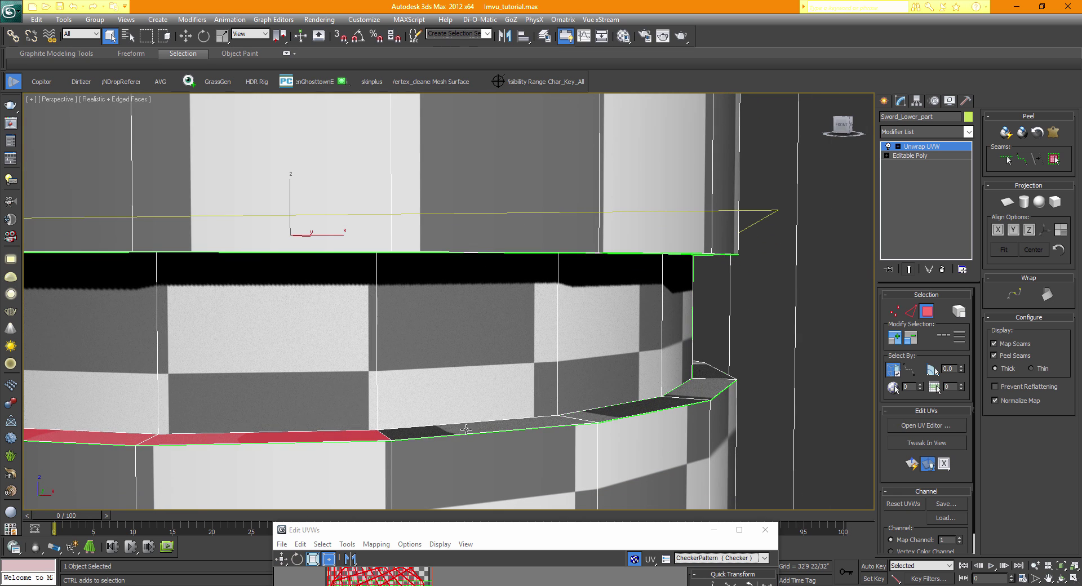
ctrl+click(467, 430)
ctrl+click(646, 412)
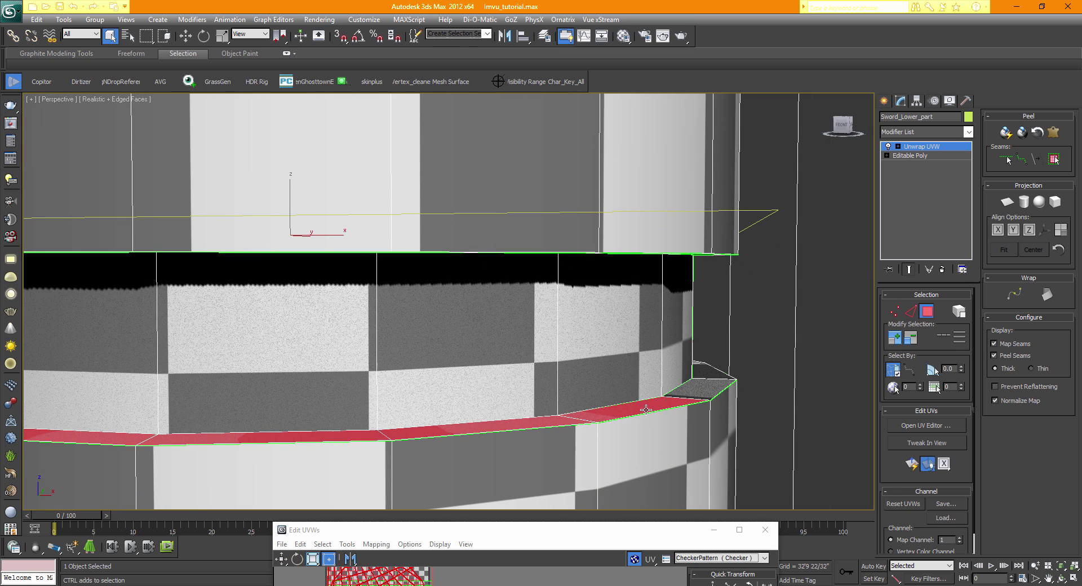
ctrl+click(692, 387)
ctrl+click(700, 370)
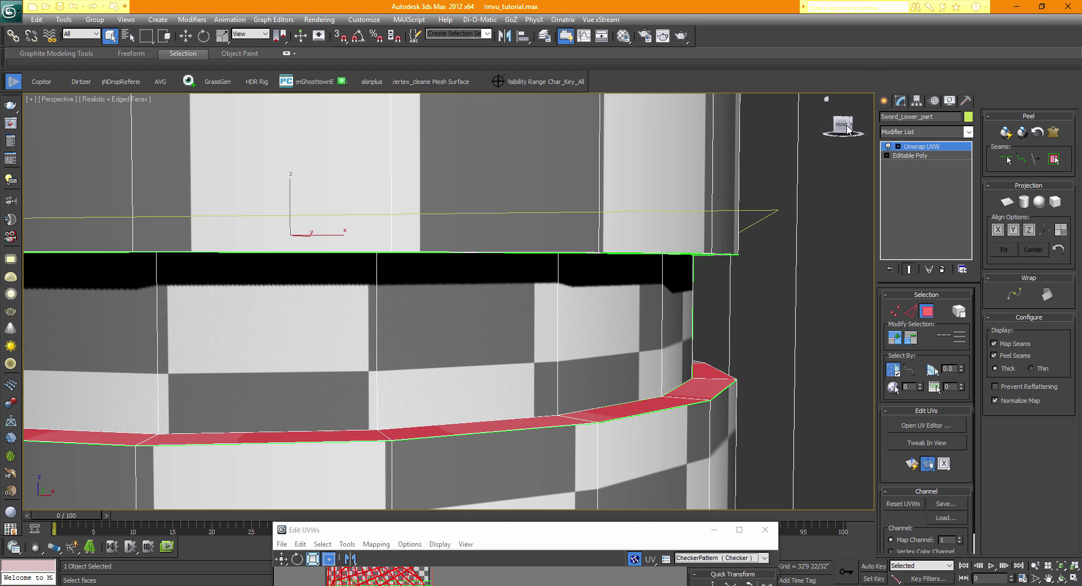
- Add the next five adjoining faces of the underside ledge above the groove to the selection
alt+middle_drag(676, 265, 599, 243)
scroll(609, 195, up, 3)
scroll(599, 243, down, 5)
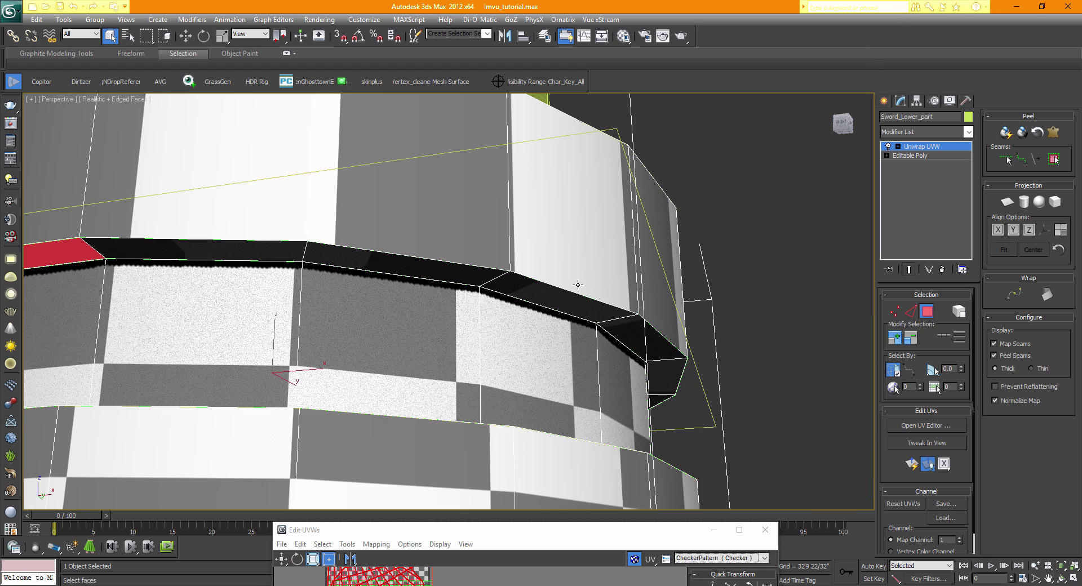
ctrl+click(245, 255)
ctrl+click(393, 265)
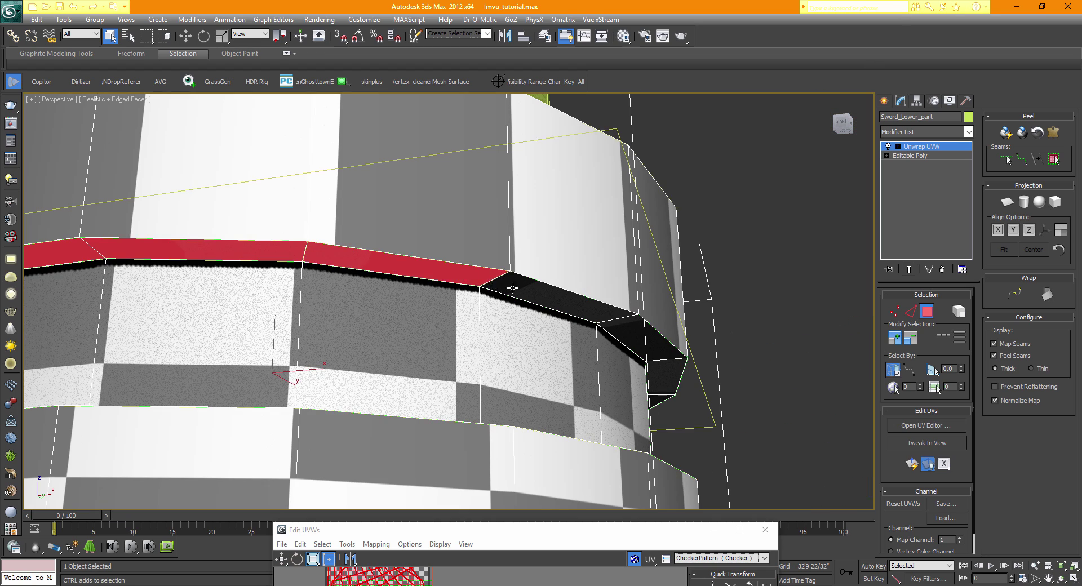
ctrl+click(515, 290)
ctrl+click(647, 341)
ctrl+click(669, 372)
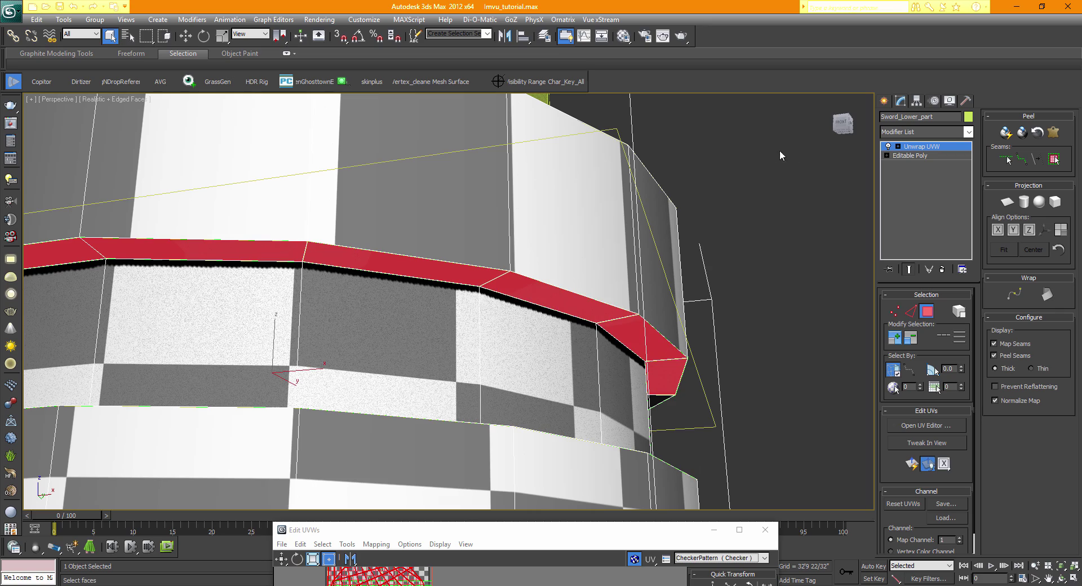
- Continue the selection along the ledge below the groove with the unselected faces on the adjacent side of the collar
click(843, 128)
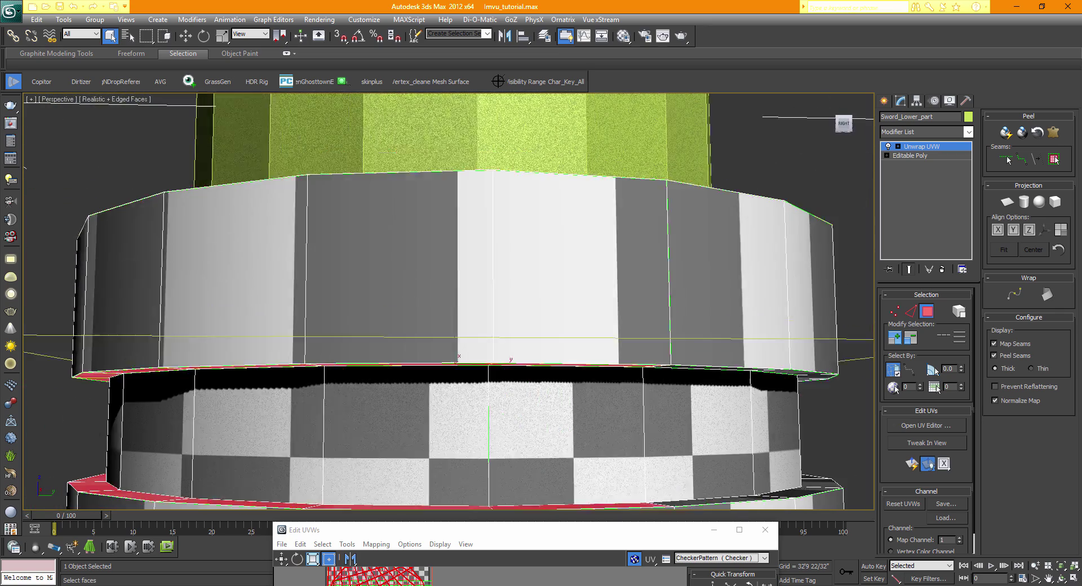
middle_drag(705, 244, 564, 301)
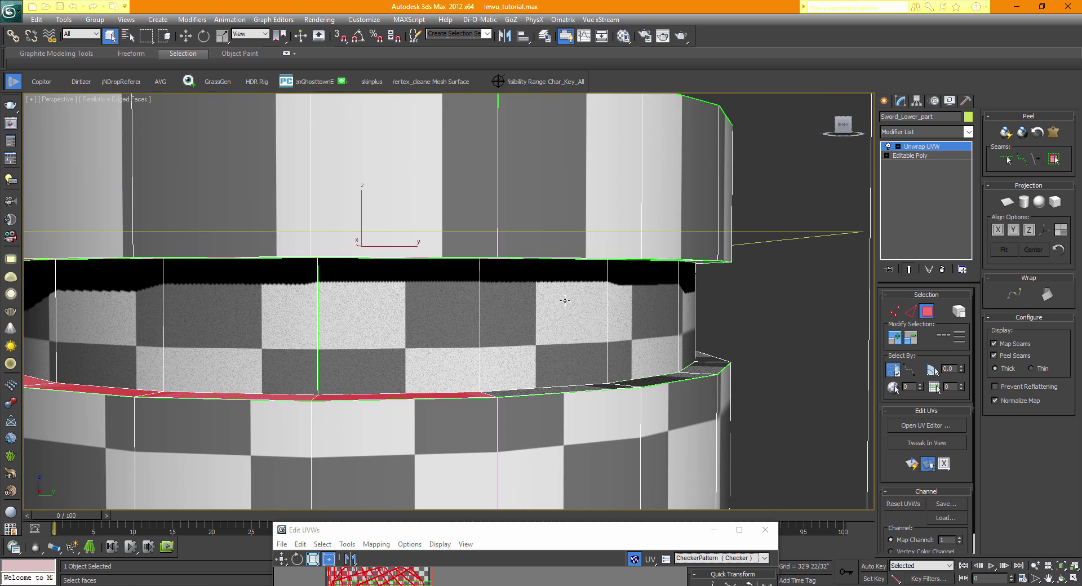
ctrl+click(561, 389)
ctrl+click(676, 381)
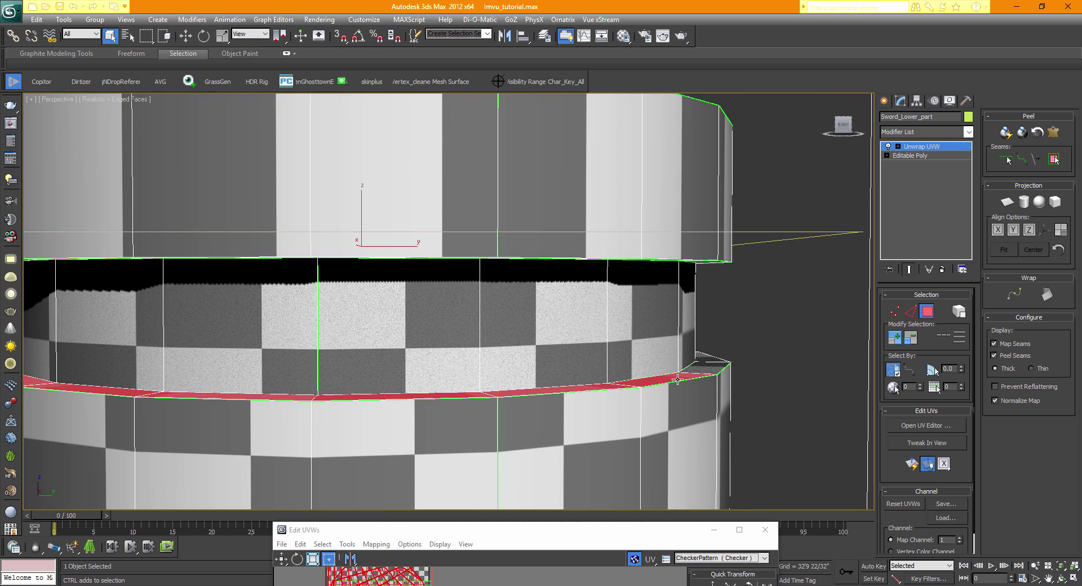
ctrl+click(707, 368)
ctrl+click(711, 359)
- Add the last unselected faces of the underside ledge above the groove to the selection
drag(843, 126, 807, 104)
middle_drag(565, 159, 524, 186)
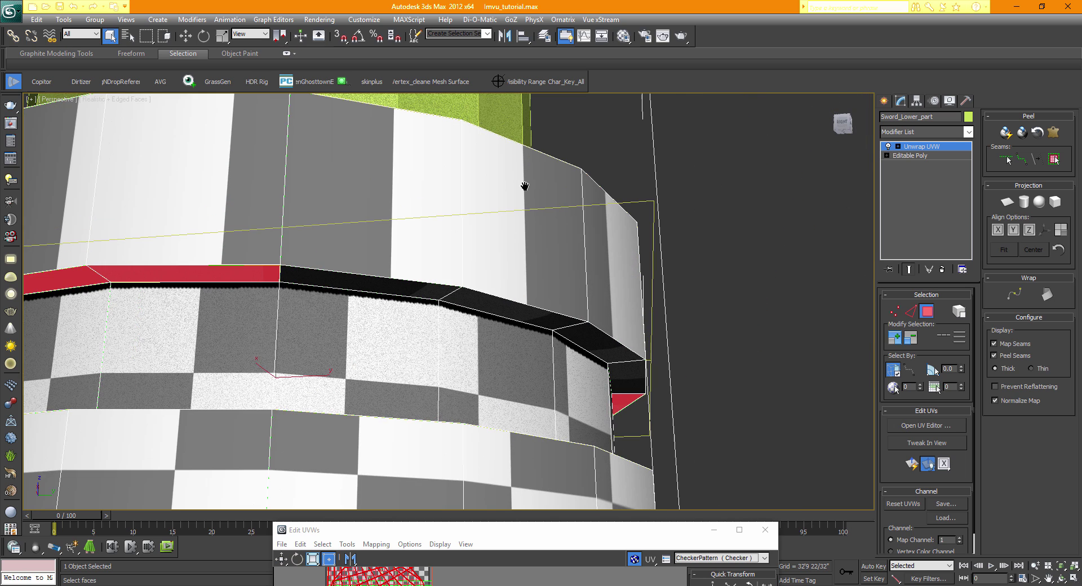
ctrl+click(435, 295)
ctrl+click(485, 302)
ctrl+click(581, 340)
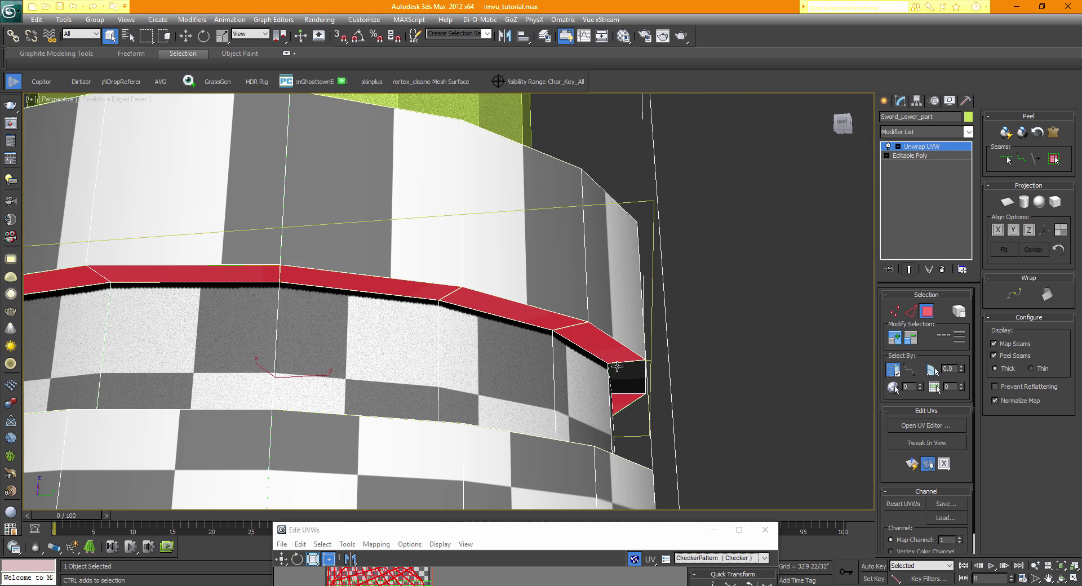
ctrl+click(617, 367)
- Close the face ring on the ledge below the groove by adding its two remaining faces
drag(844, 127, 828, 130)
middle_drag(719, 216, 674, 195)
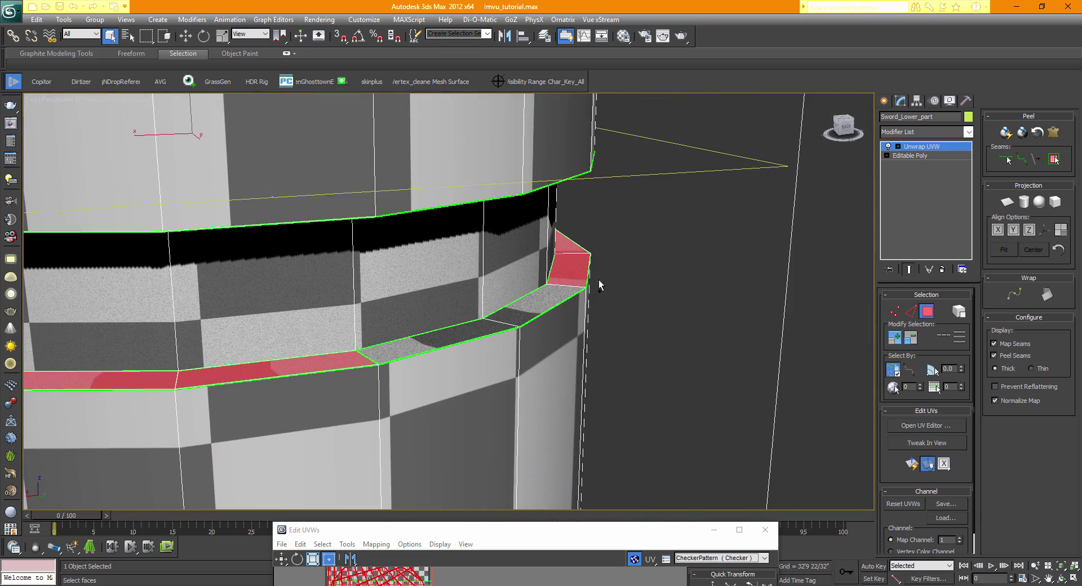
ctrl+click(535, 305)
ctrl+click(454, 333)
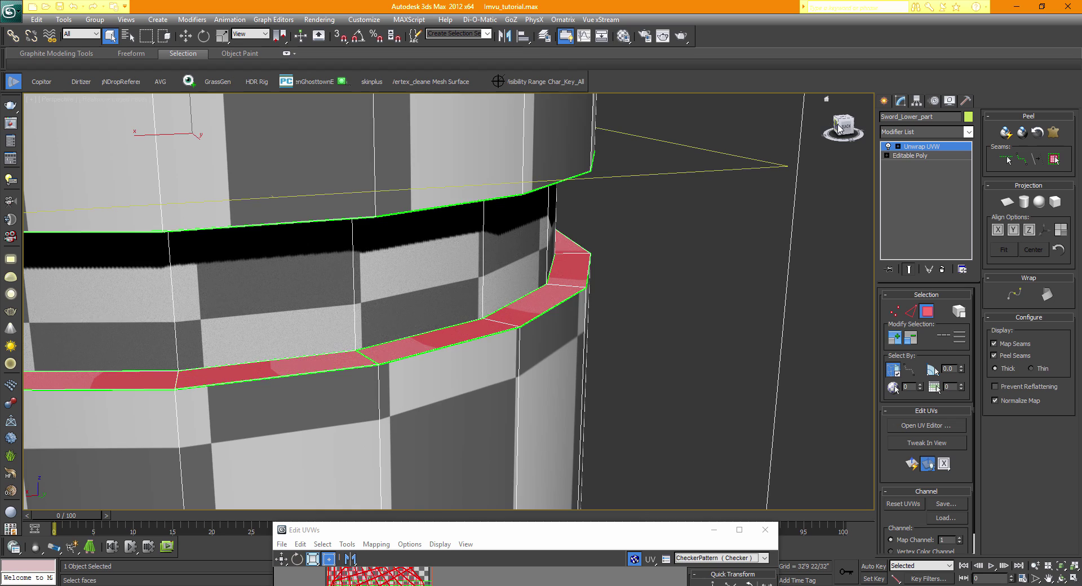
- Switch the perspective view from Realistic to Wireframe display with the collar and its selected ledges in view
drag(836, 120, 765, 530)
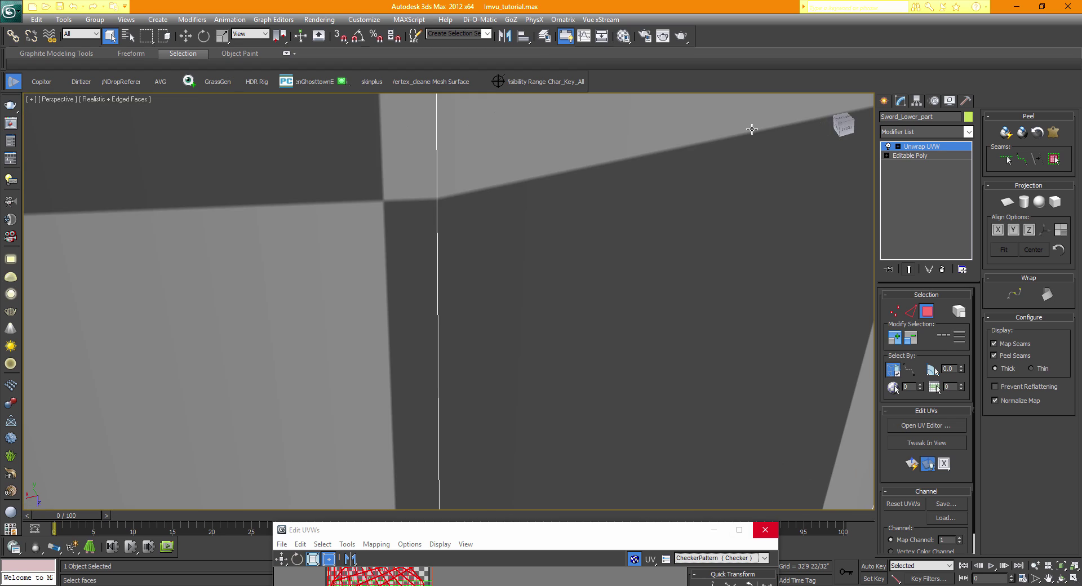
scroll(750, 127, down, 3)
click(843, 131)
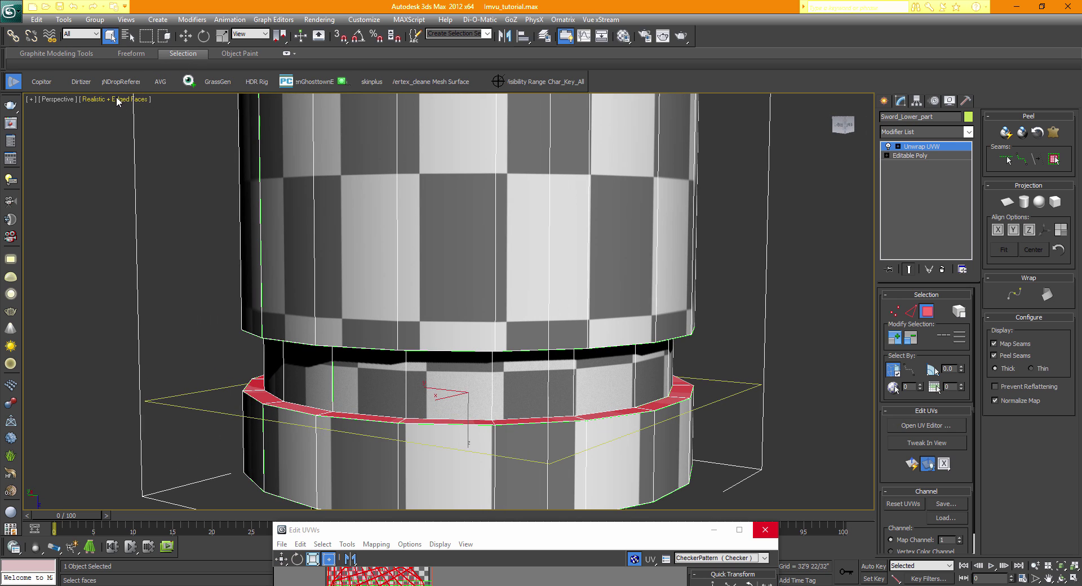
click(107, 99)
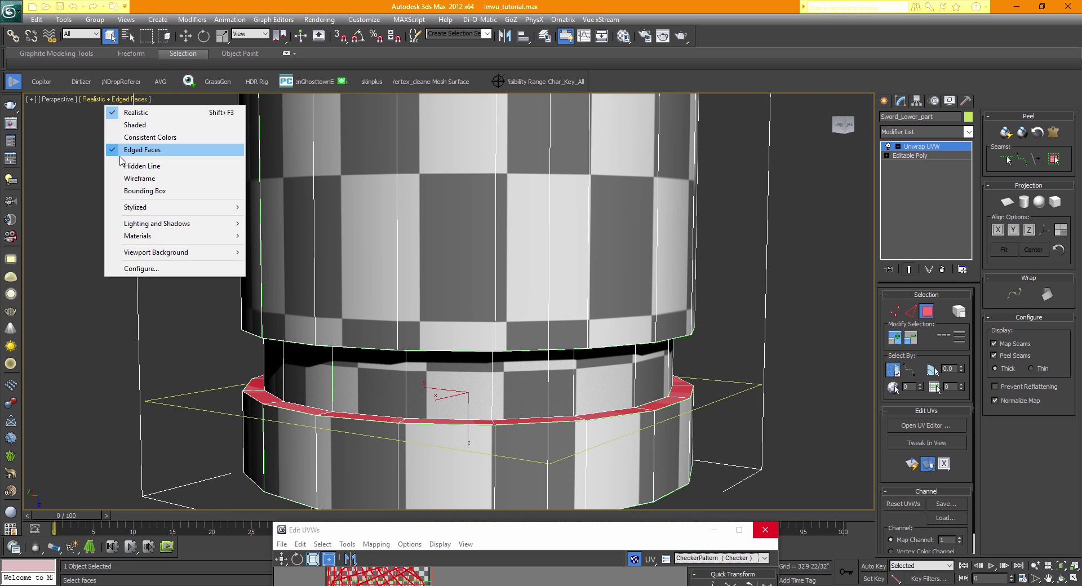
click(158, 178)
scroll(424, 261, down, 4)
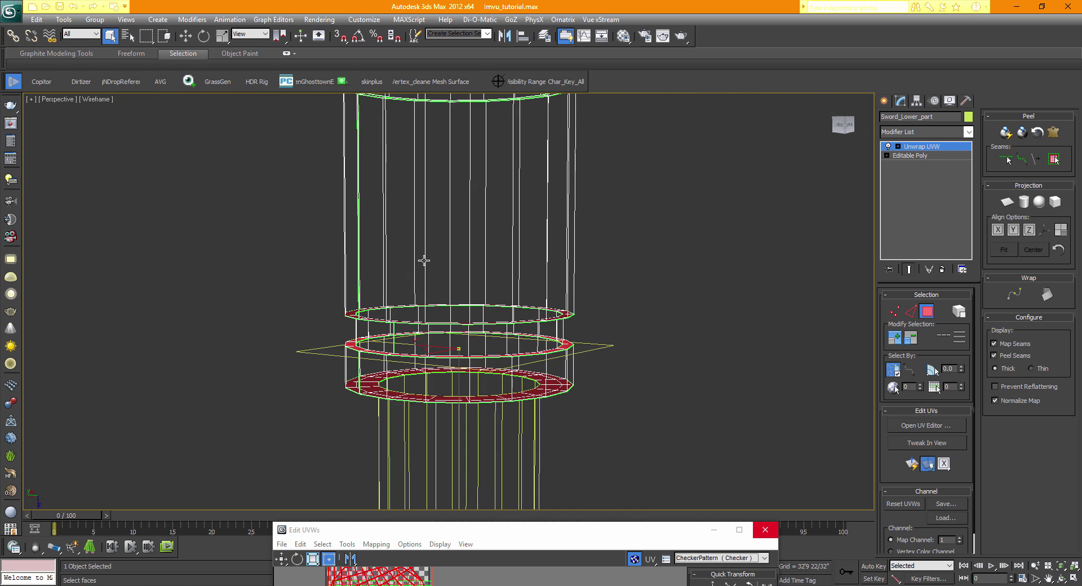
- Add four adjacent far-side faces of the uppermost unselected ledge ring farther down the handle to the selection
drag(851, 131, 848, 135)
alt+middle_drag(425, 361, 465, 121)
drag(845, 125, 821, 148)
middle_drag(557, 378, 554, 243)
scroll(600, 314, up, 3)
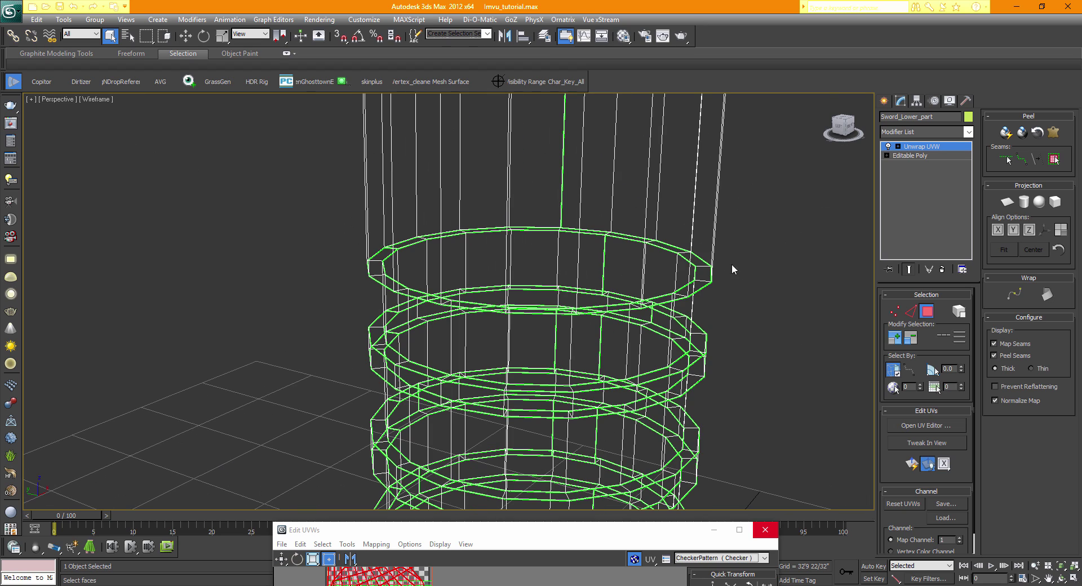
drag(844, 126, 823, 104)
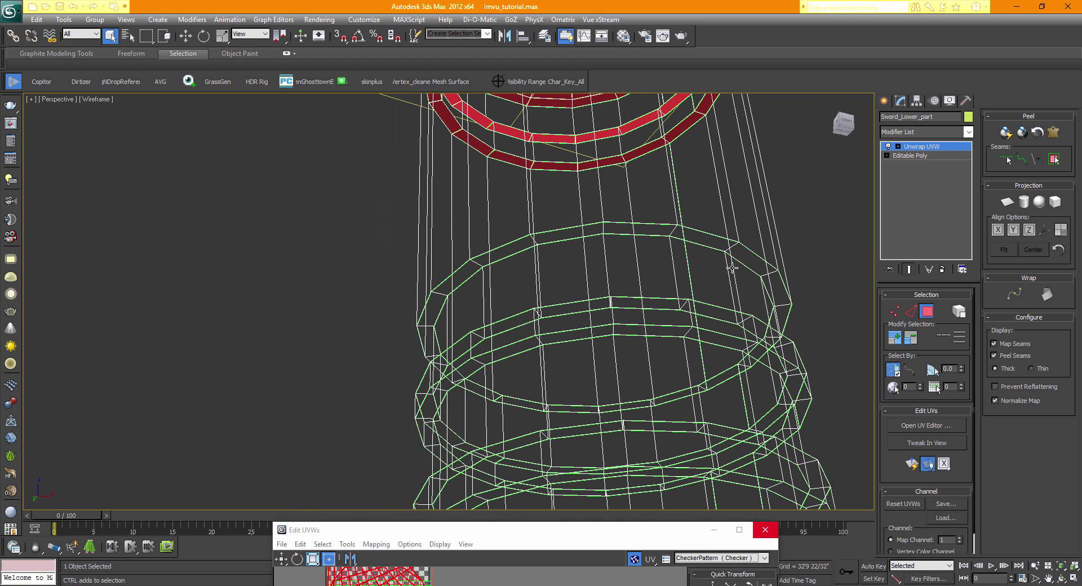
ctrl+click(745, 258)
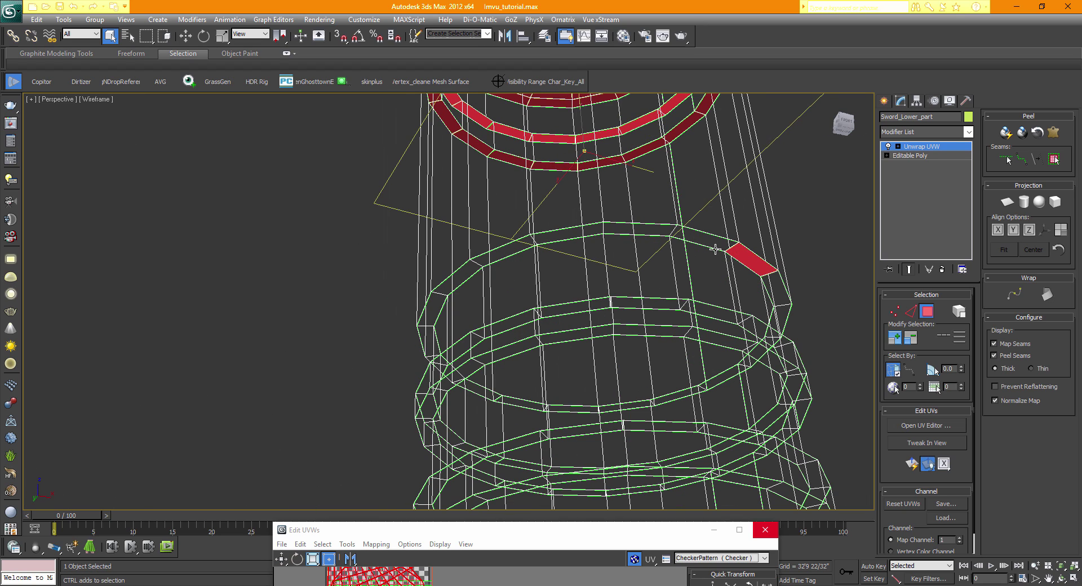
ctrl+click(655, 230)
ctrl+click(583, 231)
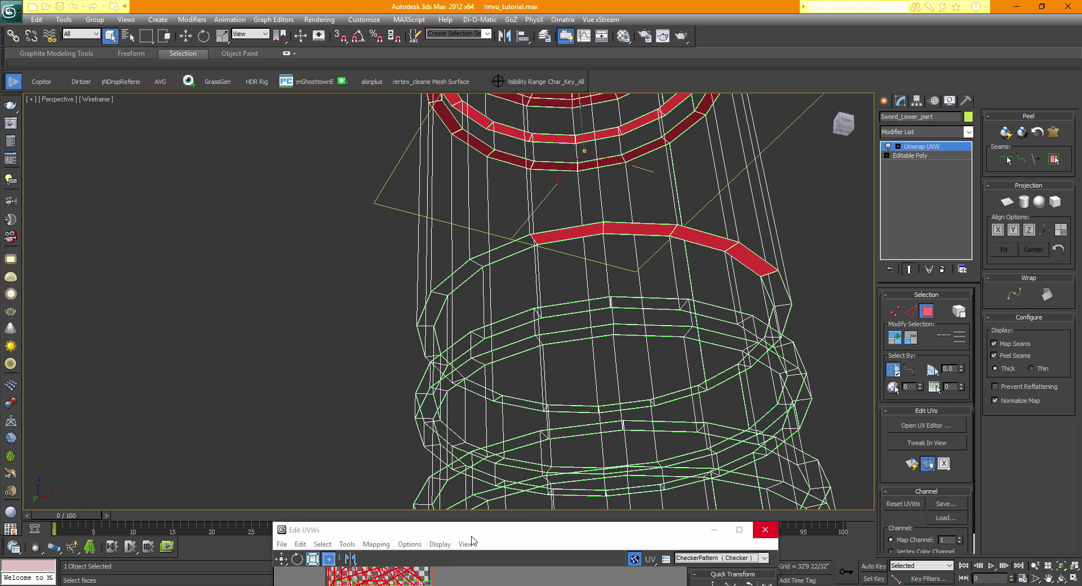
- Bring the UV editor back over the viewport and select all the overlapping UV faces inside the checkered square
drag(505, 534, 416, 120)
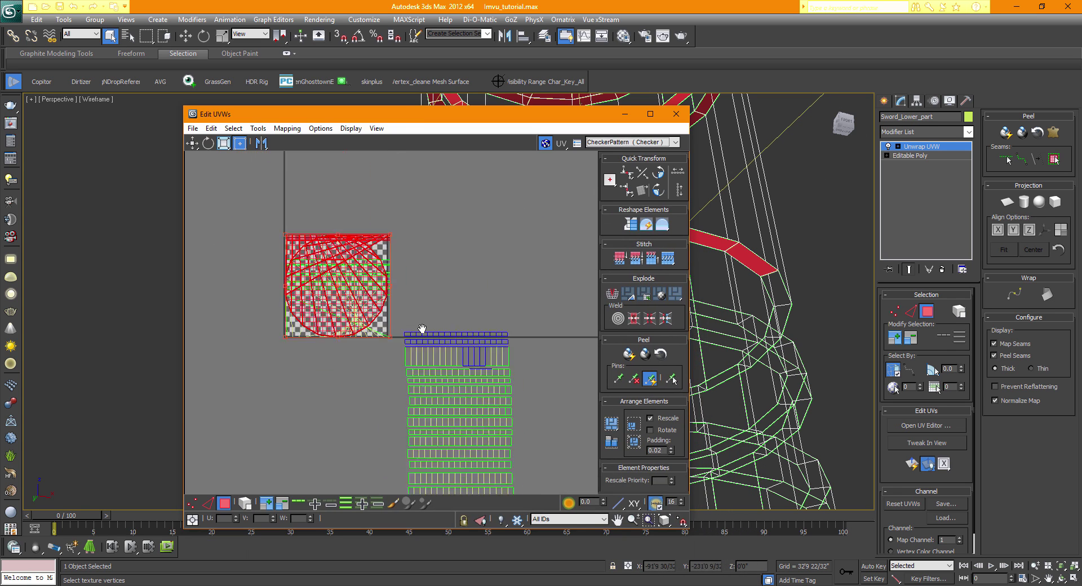
scroll(424, 330, up, 3)
middle_drag(398, 339, 429, 344)
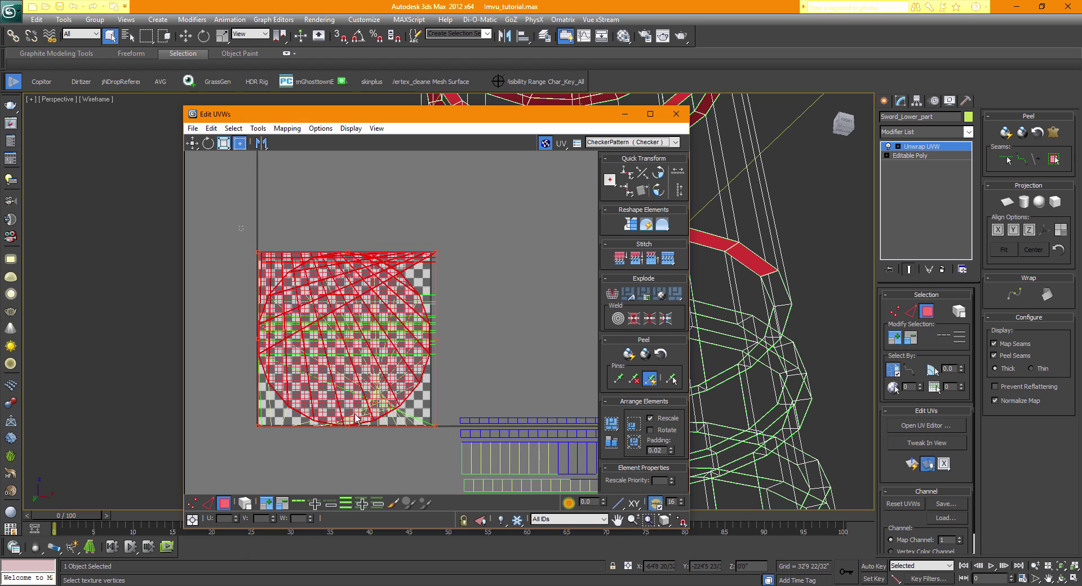
click(443, 475)
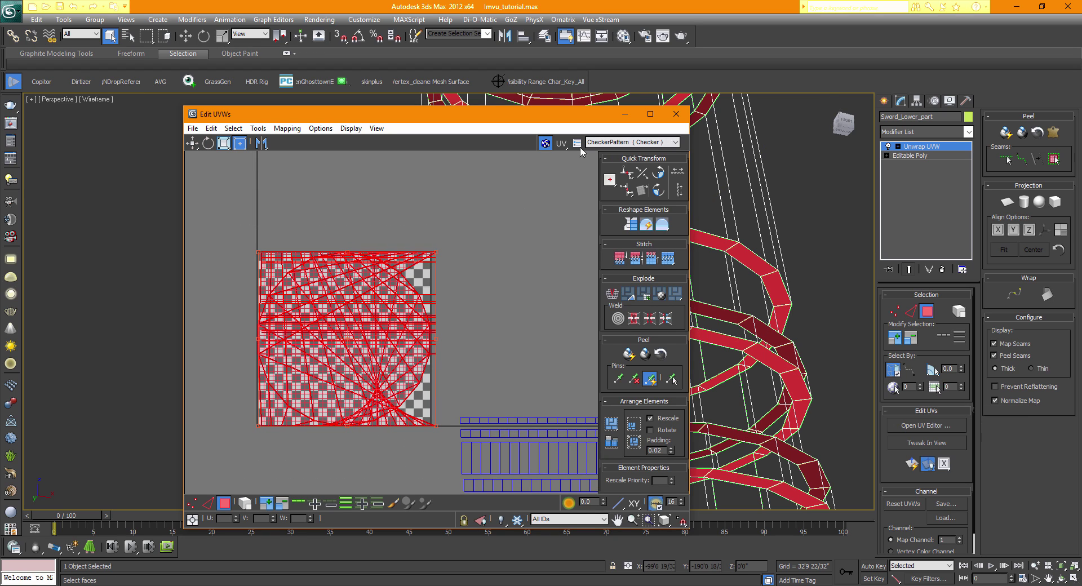
- Move the UV editor window aside and inspect which rings and caps along the handle are selected
drag(540, 123, 277, 153)
scroll(800, 209, down, 4)
middle_drag(611, 346, 705, 222)
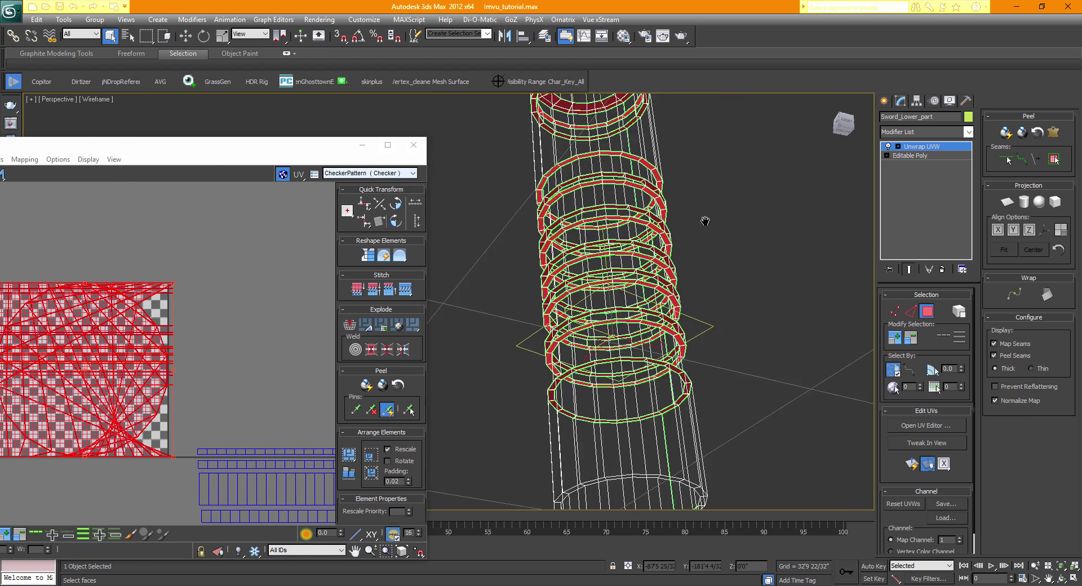
middle_drag(695, 408, 715, 197)
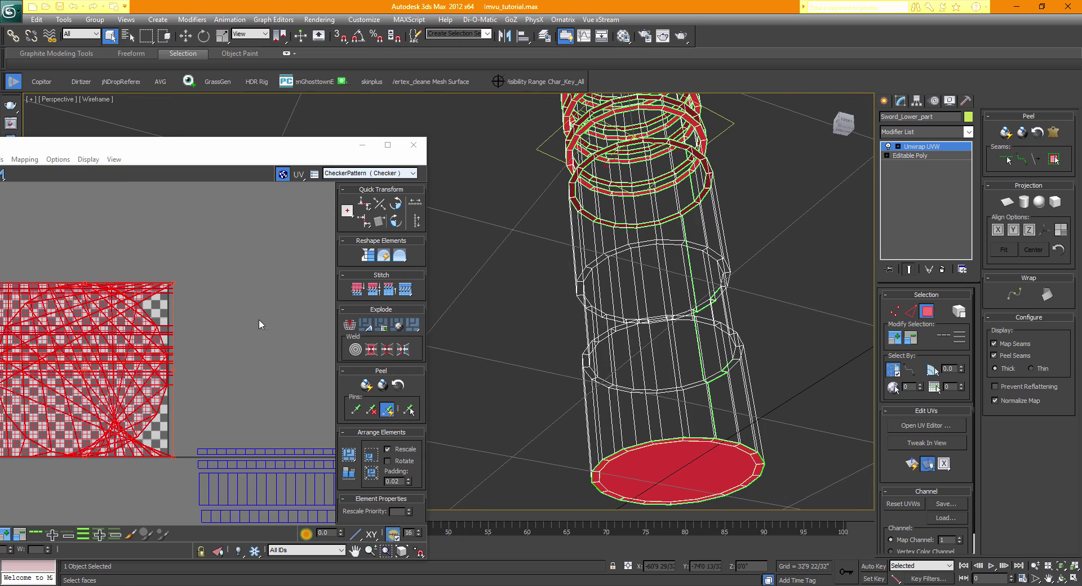
middle_drag(191, 310, 289, 280)
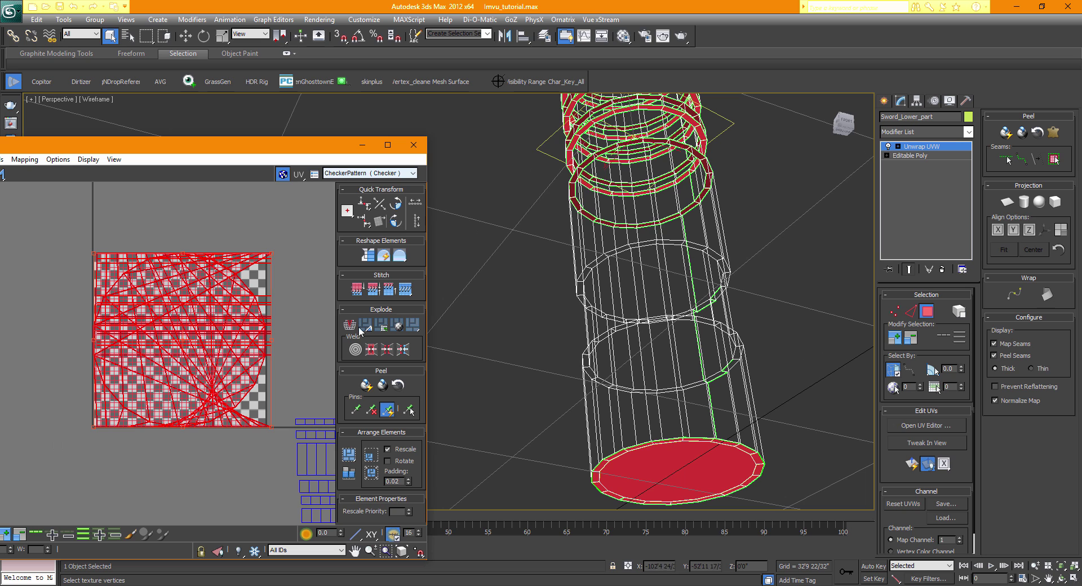
- Add five adjacent faces of the next unselected ledge ring down the handle to the face selection
middle_drag(614, 304, 562, 376)
scroll(561, 376, up, 3)
middle_drag(668, 410, 643, 394)
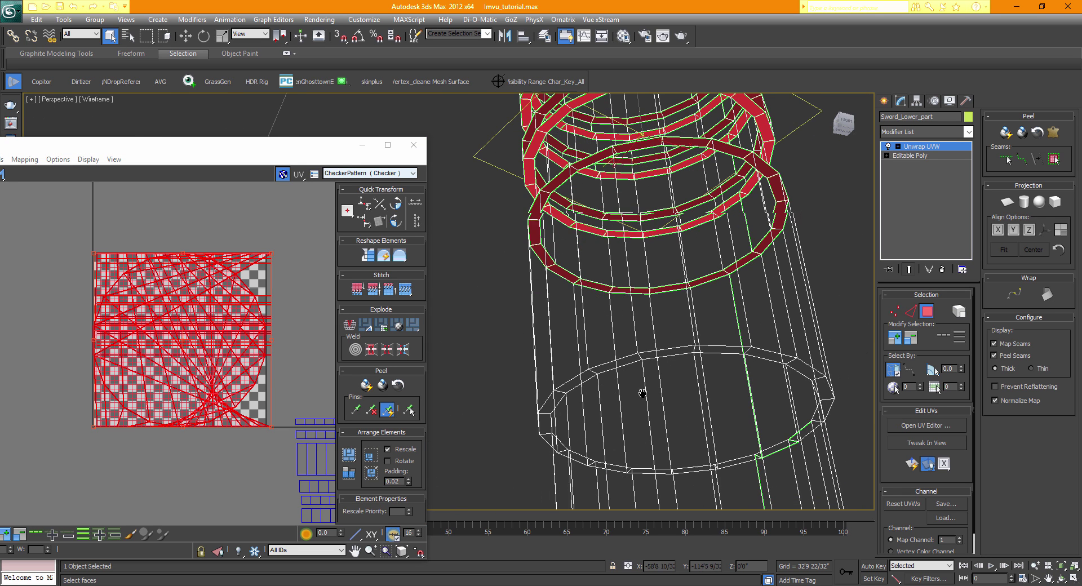
scroll(642, 394, up, 1)
click(616, 358)
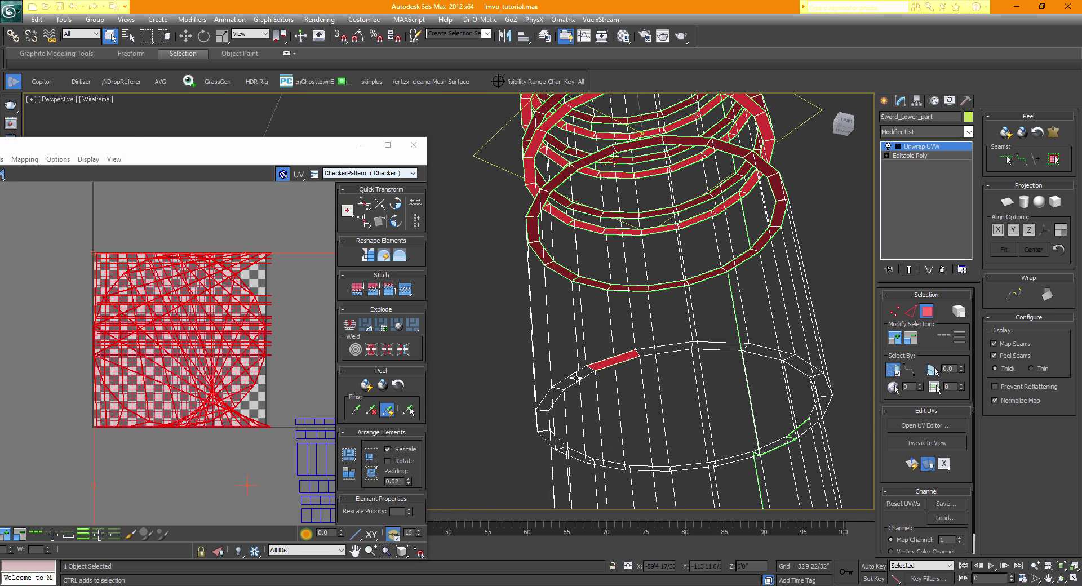
ctrl+click(571, 380)
ctrl+click(545, 407)
ctrl+click(543, 423)
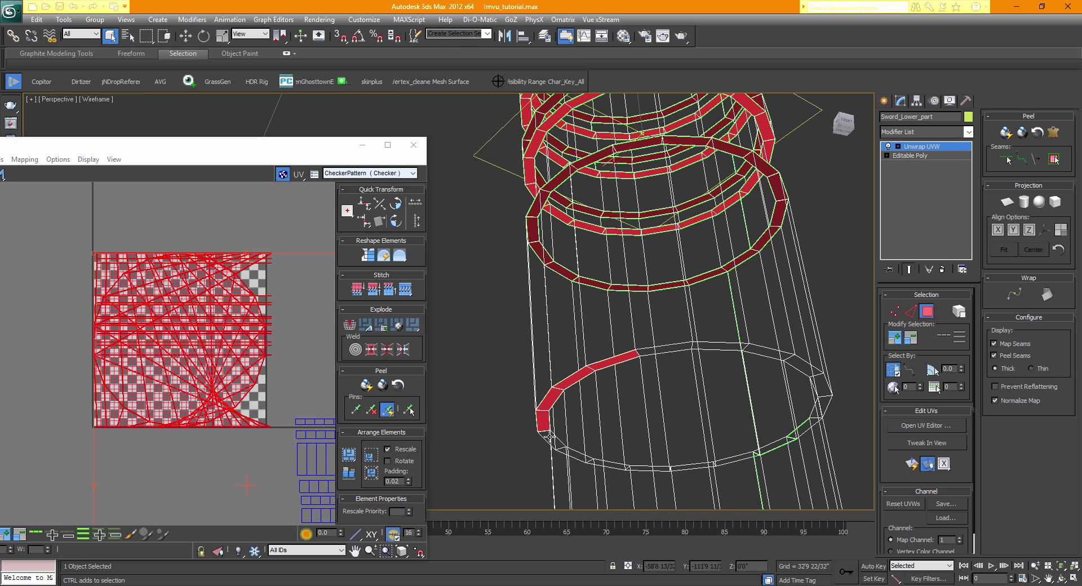
ctrl+click(551, 440)
- Extend the selection along the far side of the same ledge ring, undoing the stray pick of a long wall face
ctrl+click(665, 349)
ctrl+click(724, 346)
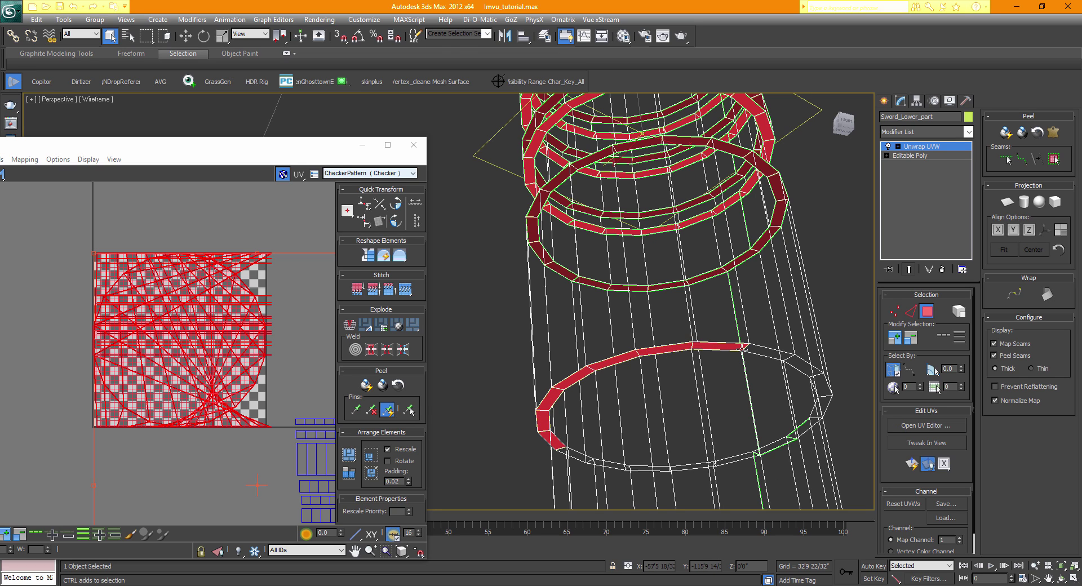
ctrl+click(768, 351)
ctrl+click(802, 364)
ctrl+click(824, 386)
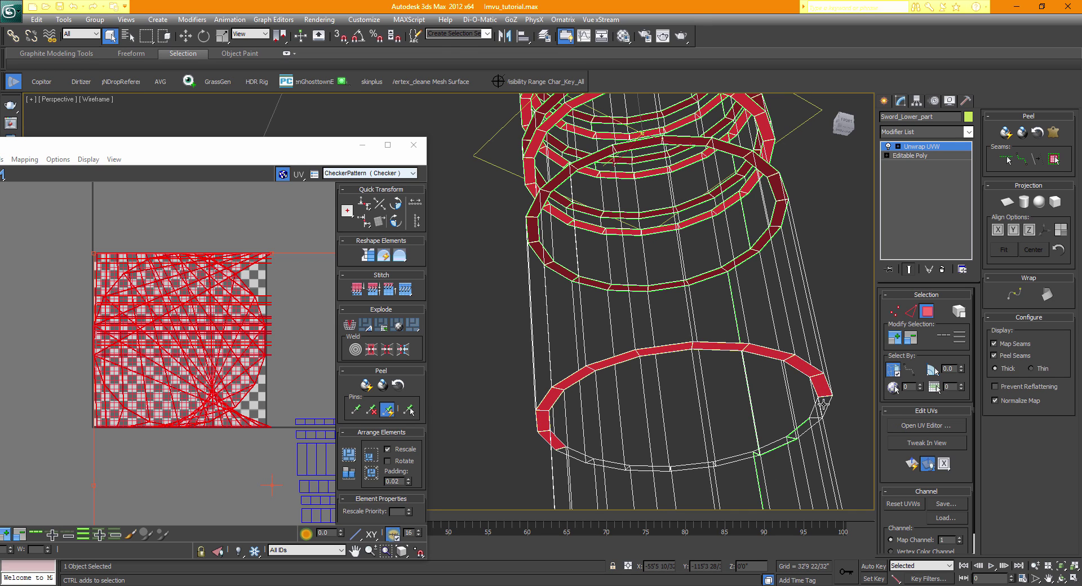
ctrl+click(817, 411)
ctrl+click(806, 427)
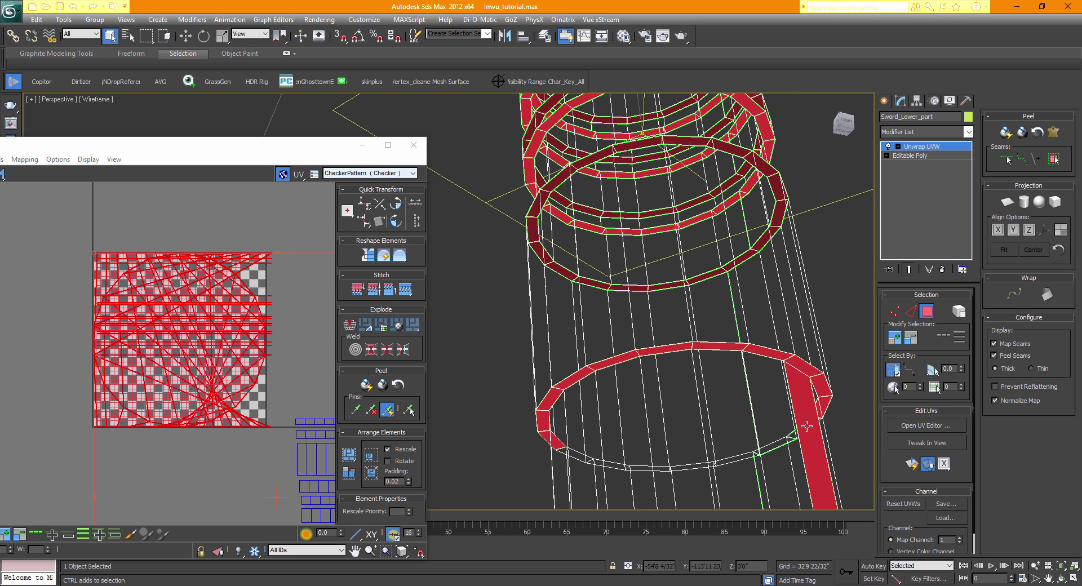
key(ctrl+z)
- Add the ring's next adjacent faces around the bend beside the green seam to the selection
middle_drag(807, 427, 648, 288)
drag(843, 120, 843, 129)
middle_drag(568, 300, 637, 315)
key(z)
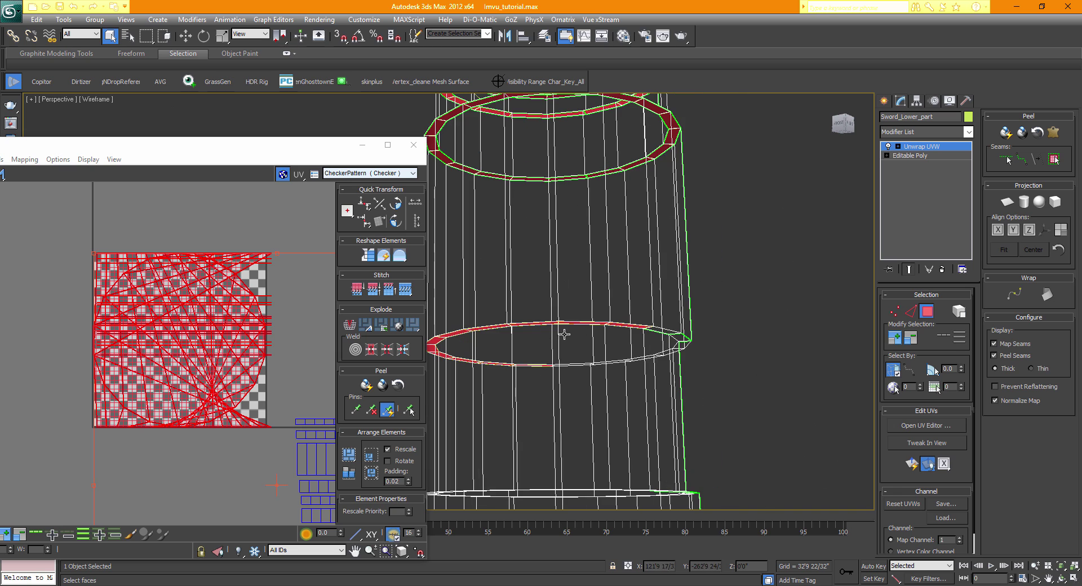
drag(841, 126, 835, 126)
ctrl+click(597, 283)
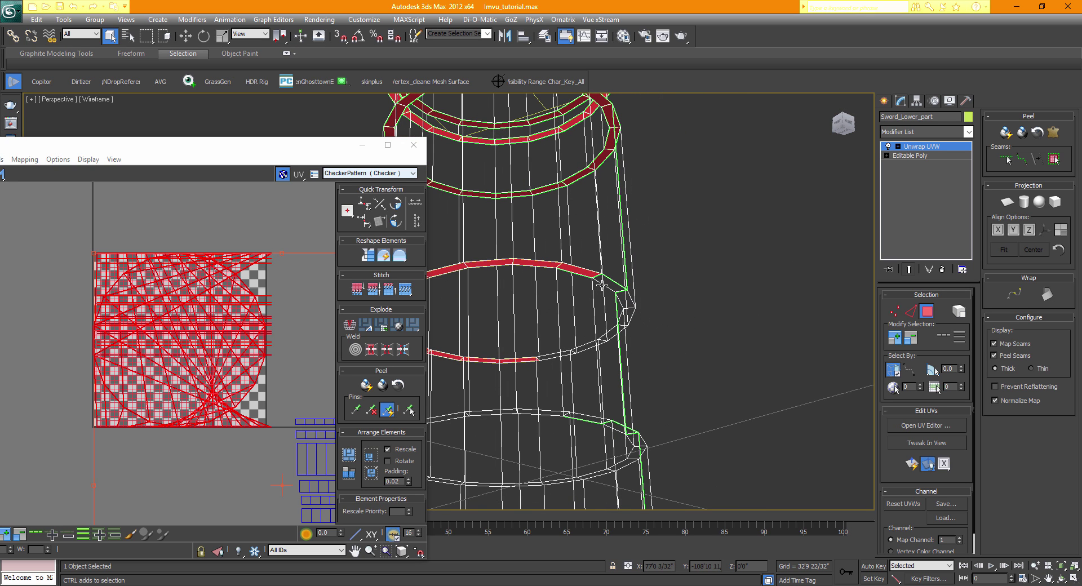
ctrl+click(608, 284)
ctrl+click(626, 301)
ctrl+click(624, 318)
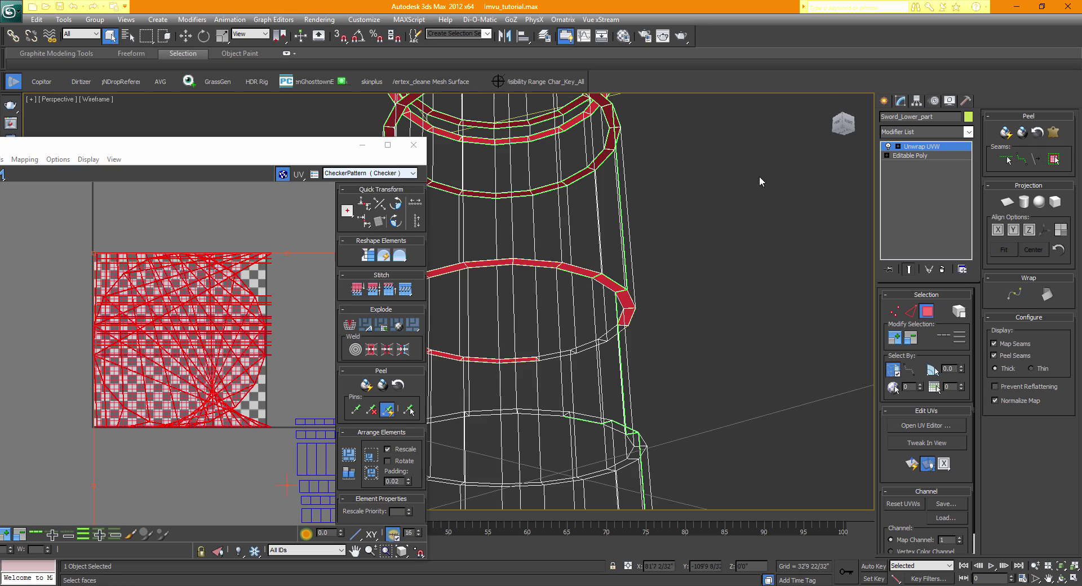
- Close the ledge ring's selection by adding its last three unselected faces
click(850, 132)
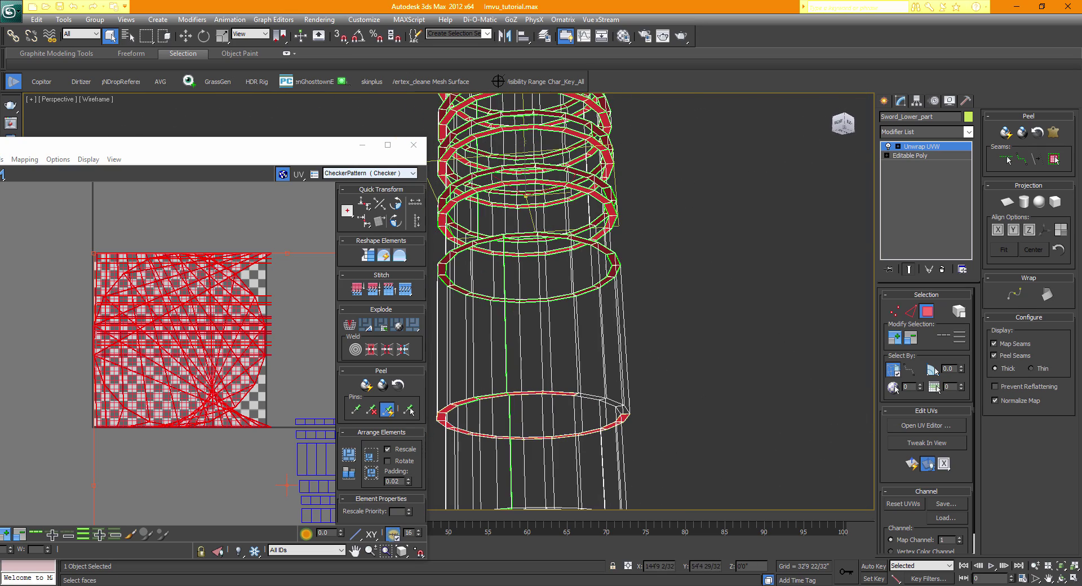
scroll(637, 472, up, 5)
middle_drag(638, 471, 548, 391)
ctrl+click(659, 320)
ctrl+click(709, 352)
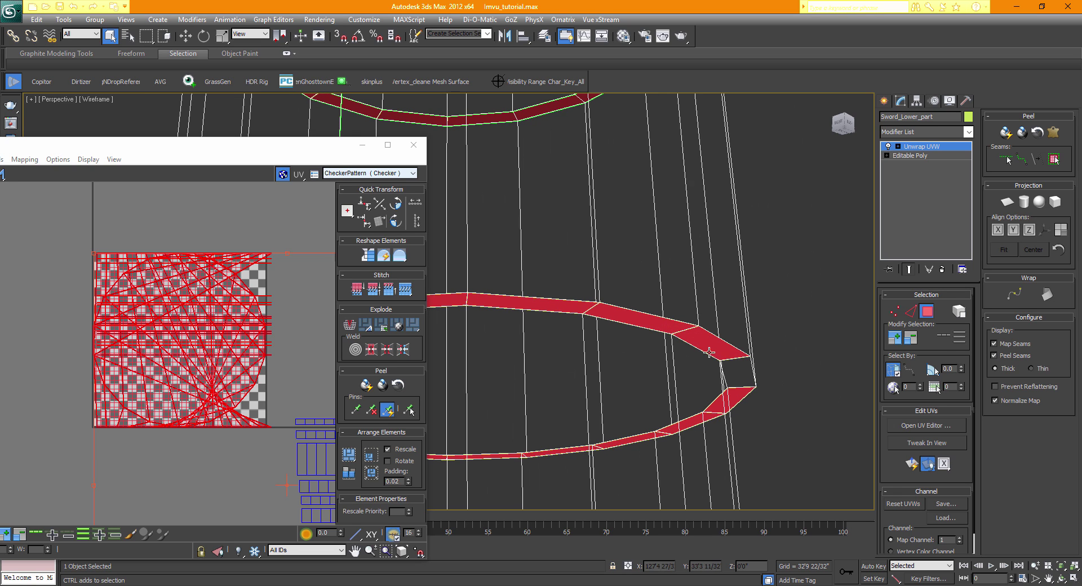
ctrl+click(738, 373)
middle_drag(716, 438, 716, 433)
scroll(716, 433, down, 5)
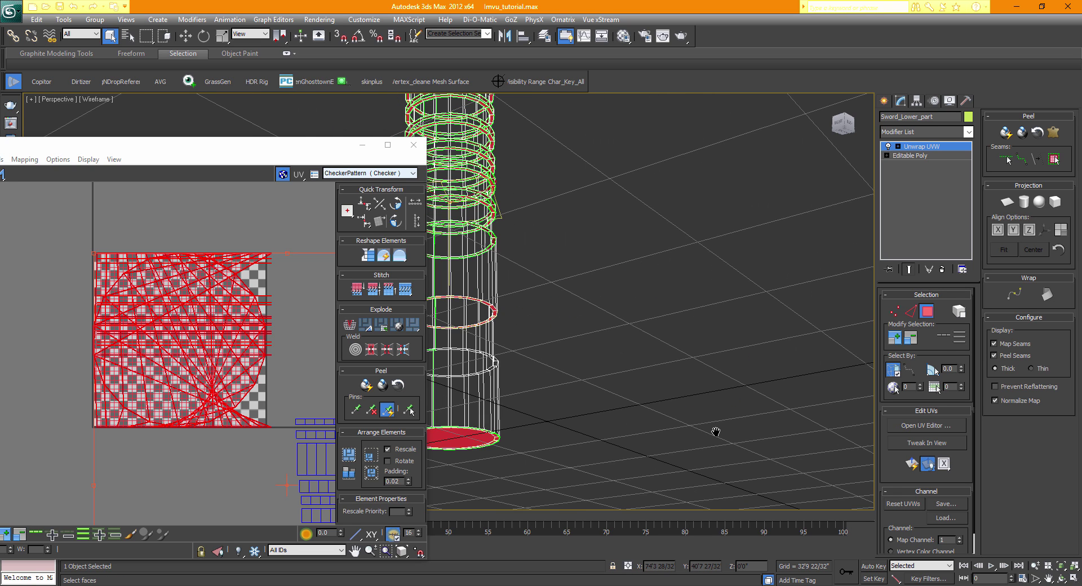
- Add four adjacent faces of the lowest unselected ledge ring, just above the end cap, to the selection
scroll(622, 402, up, 4)
middle_drag(622, 401, 772, 343)
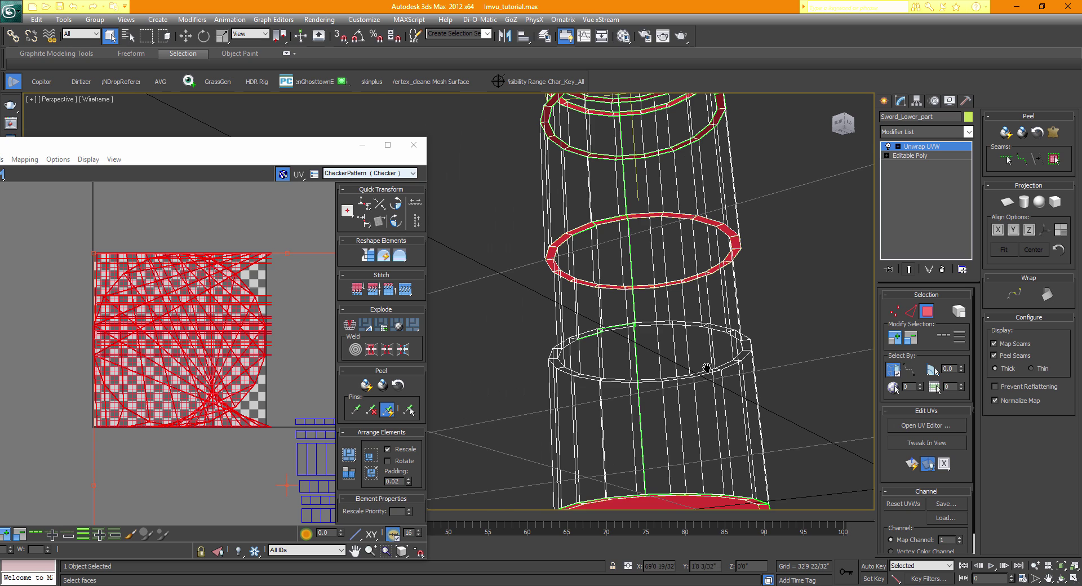
drag(844, 125, 852, 189)
ctrl+click(518, 297)
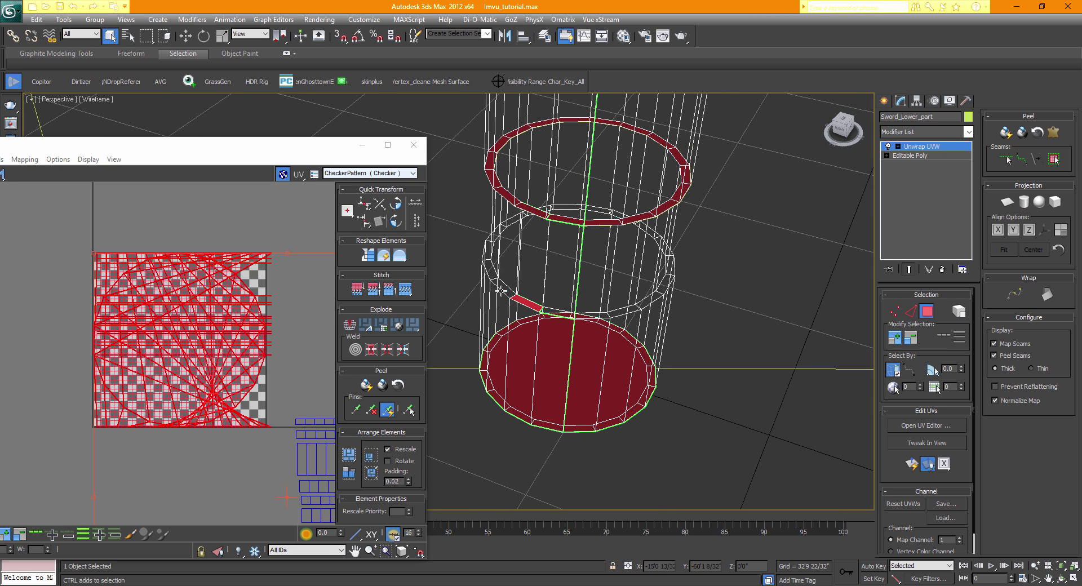
ctrl+click(501, 291)
ctrl+click(491, 266)
ctrl+click(490, 254)
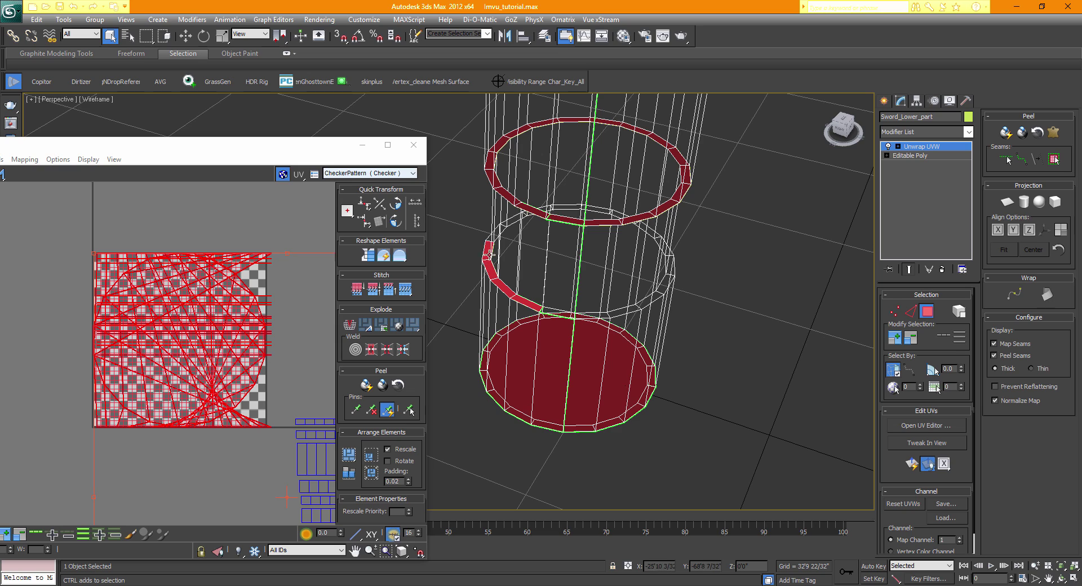
- Extend the lowest ledge ring's selection by five faces past the green seam
click(558, 312)
ctrl+click(594, 316)
ctrl+click(622, 311)
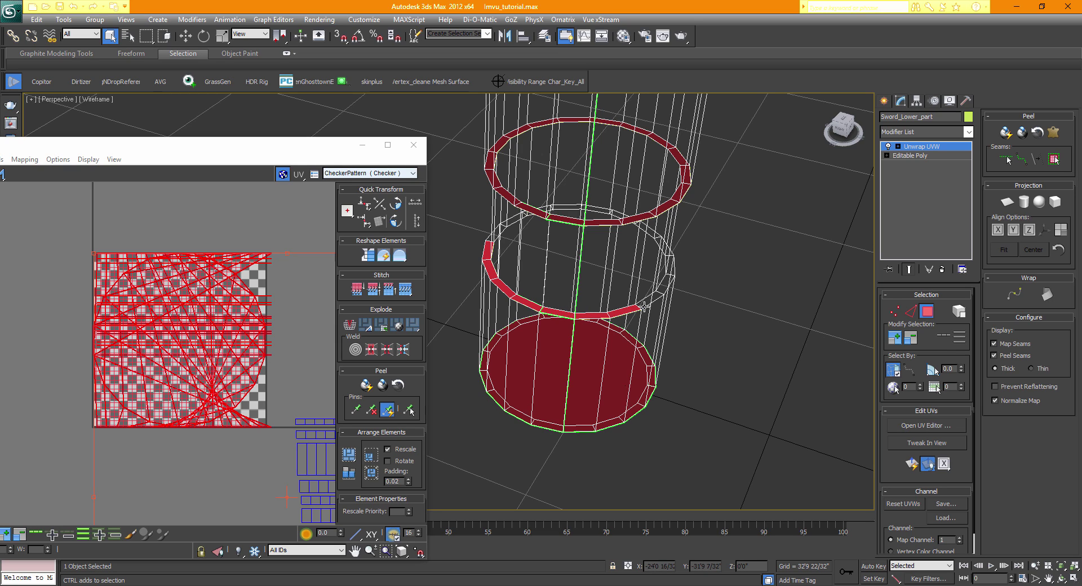
ctrl+click(648, 300)
ctrl+click(662, 287)
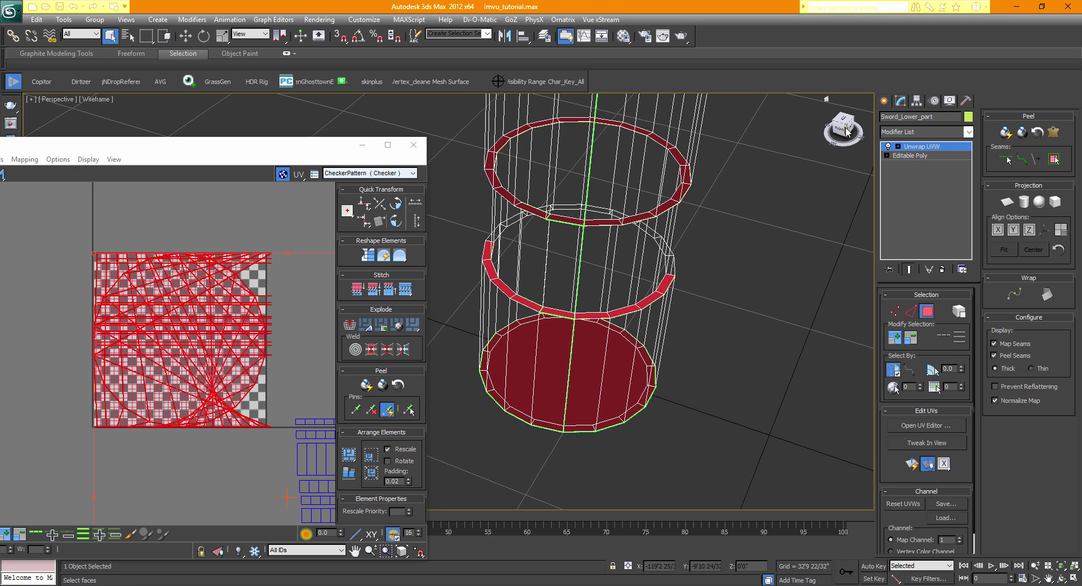
- Add four more adjacent faces to the lowest ledge ring's selection, undoing the stray change made at the end
drag(844, 128, 833, 186)
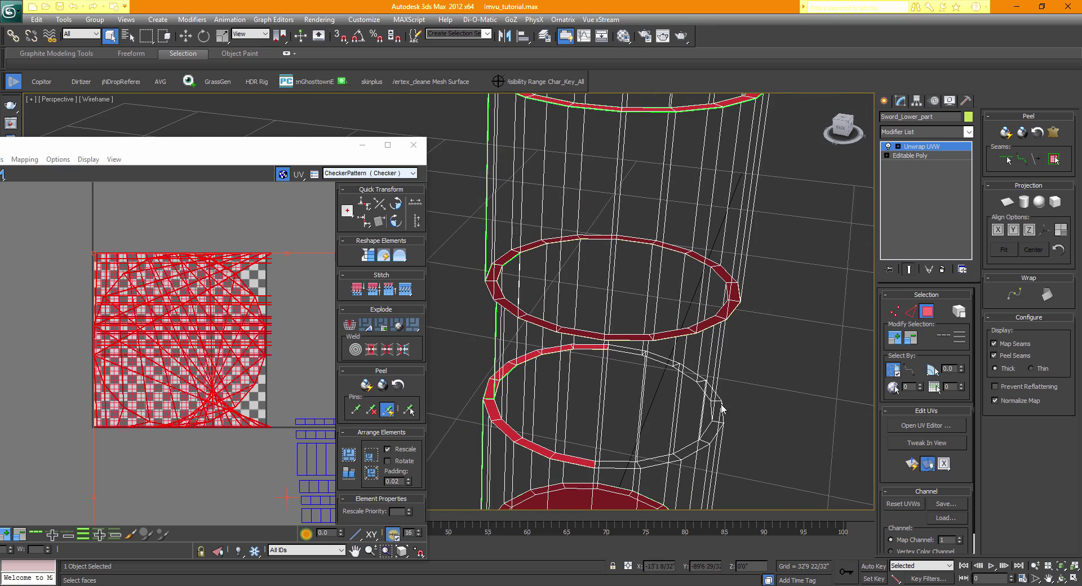
middle_drag(720, 410, 663, 398)
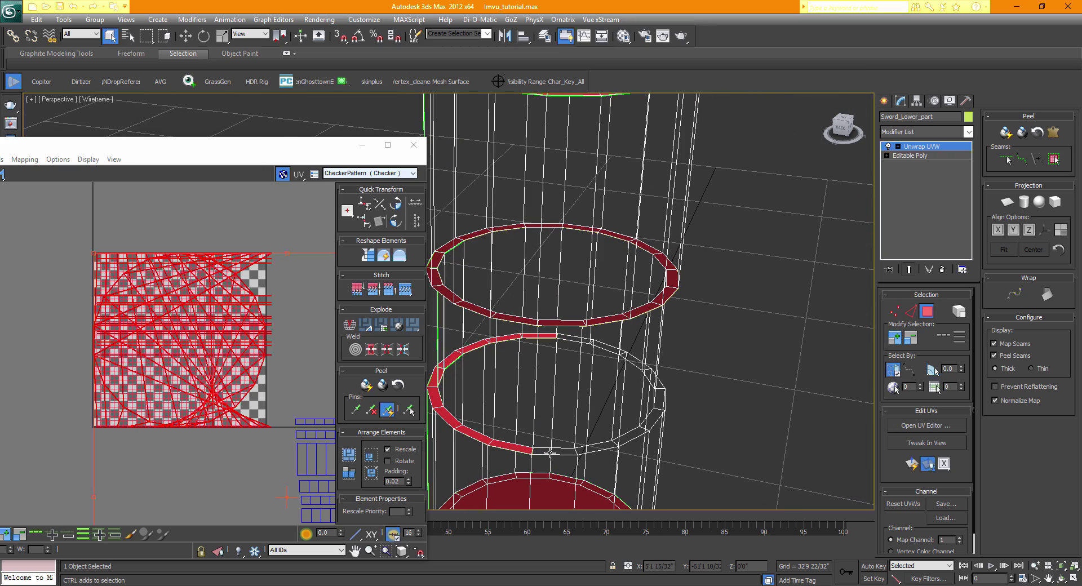
click(576, 450)
click(618, 443)
click(647, 427)
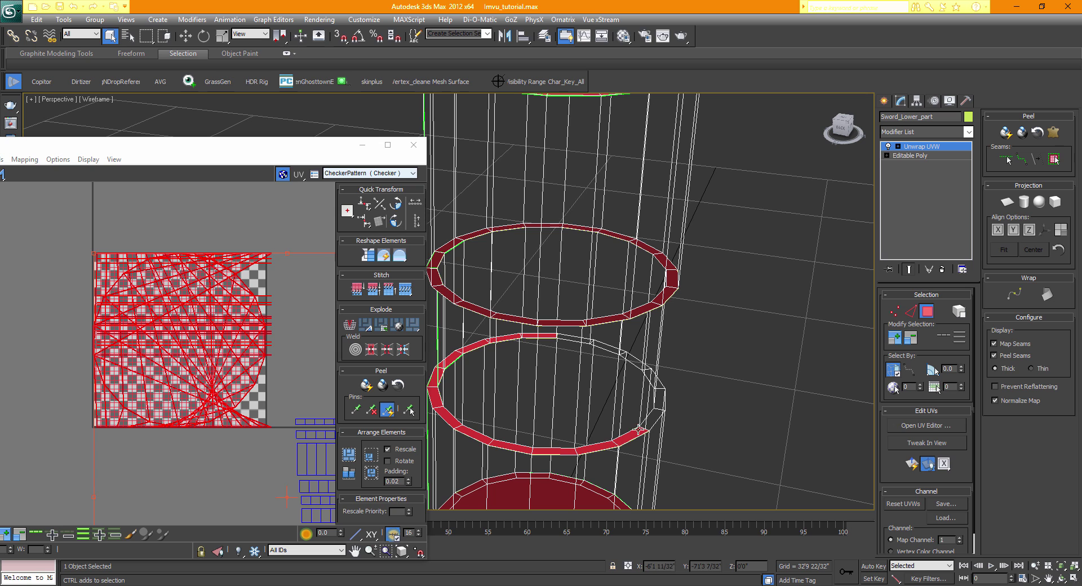
click(662, 411)
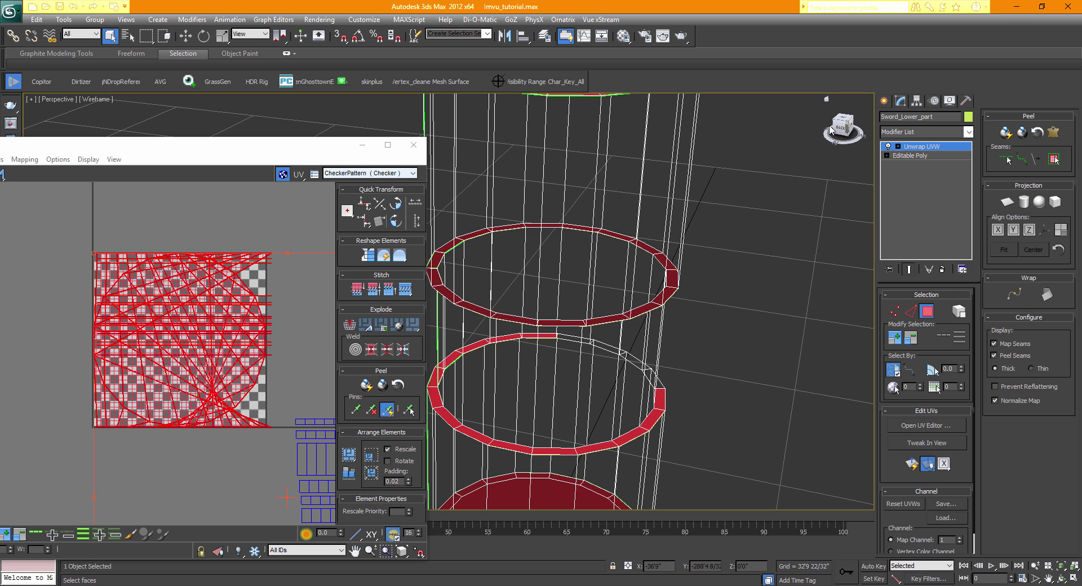
click(795, 126)
key(ctrl+z)
- Close the lowest ledge ring's selection by adding its remaining faces, checking the ring from several sides
alt+middle_drag(812, 133, 806, 206)
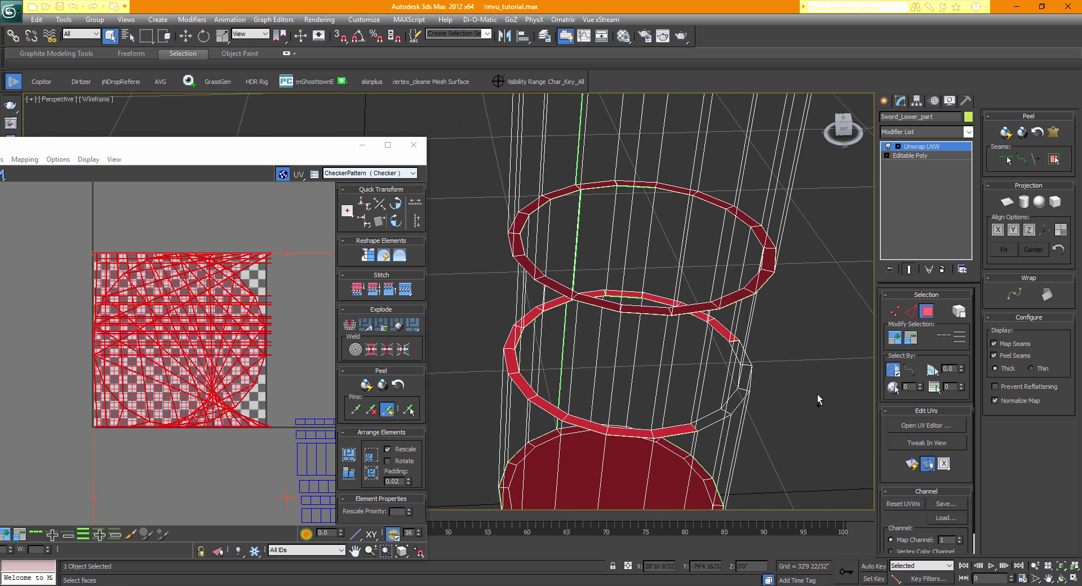
ctrl+click(710, 421)
ctrl+click(733, 397)
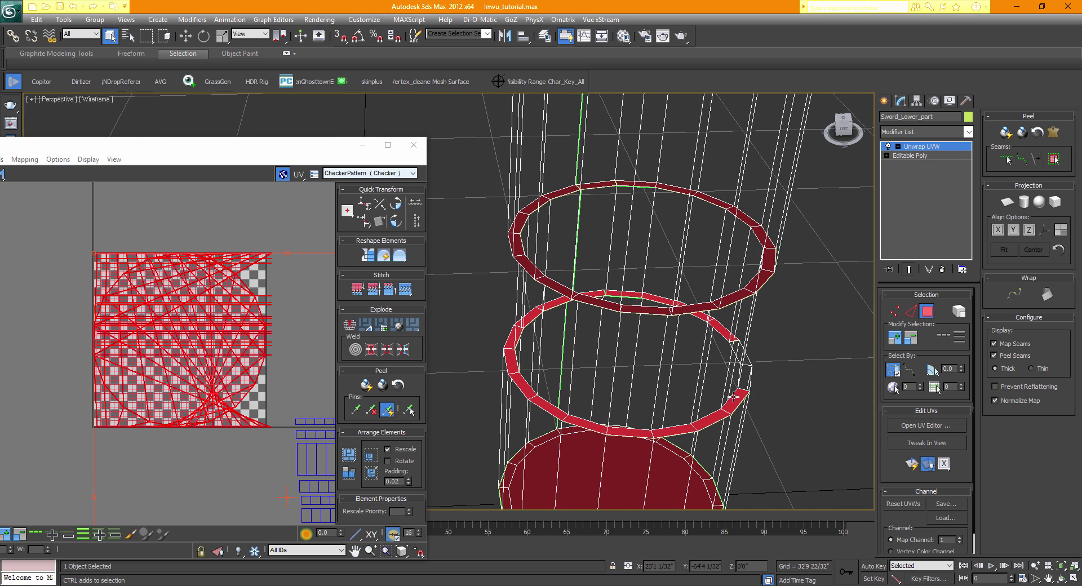
drag(844, 130, 772, 177)
ctrl+click(566, 320)
middle_drag(587, 361, 657, 364)
drag(840, 133, 839, 67)
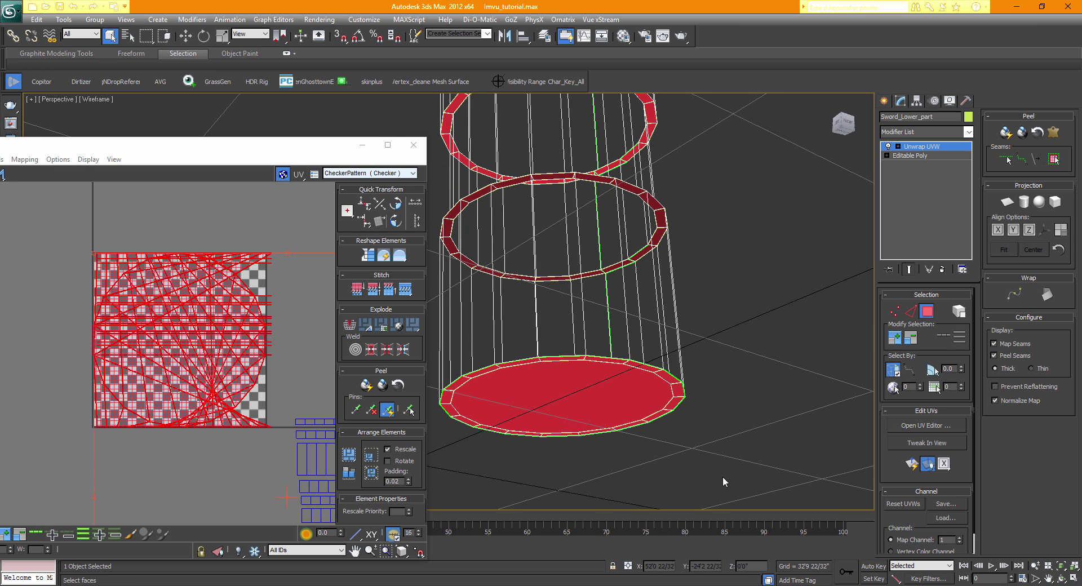
- Remove the handle's end cap faces from the selection and check the selected ledge rings up to the collar
drag(725, 477, 441, 378)
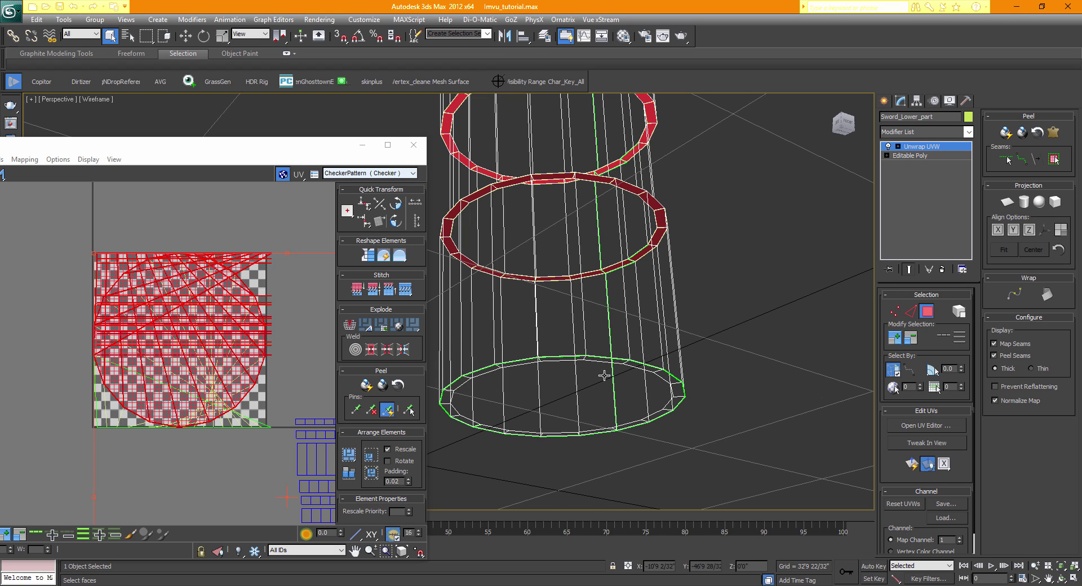
drag(844, 123, 849, 159)
scroll(772, 167, down, 3)
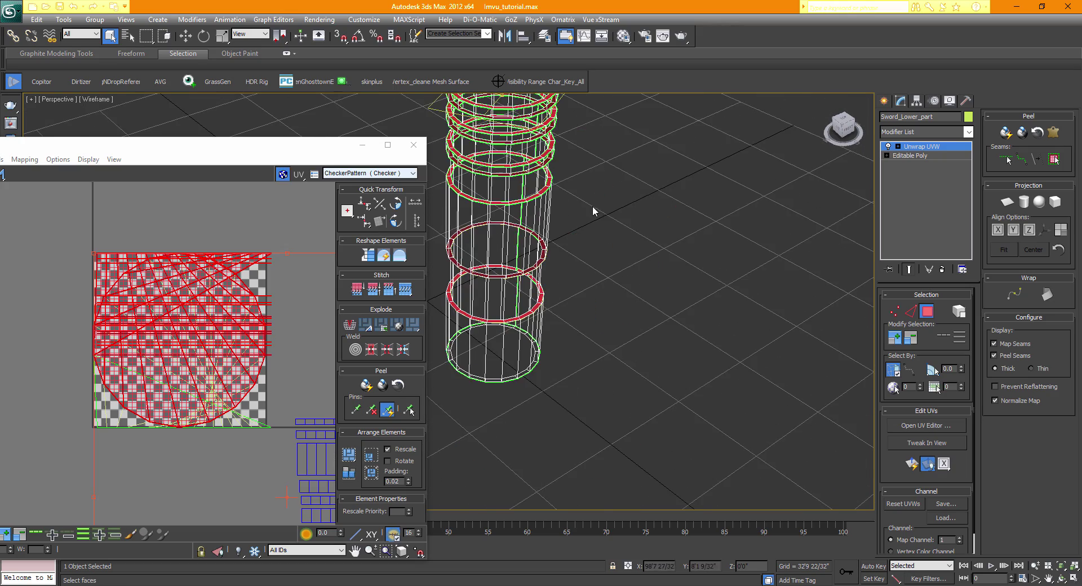
middle_drag(594, 212, 616, 387)
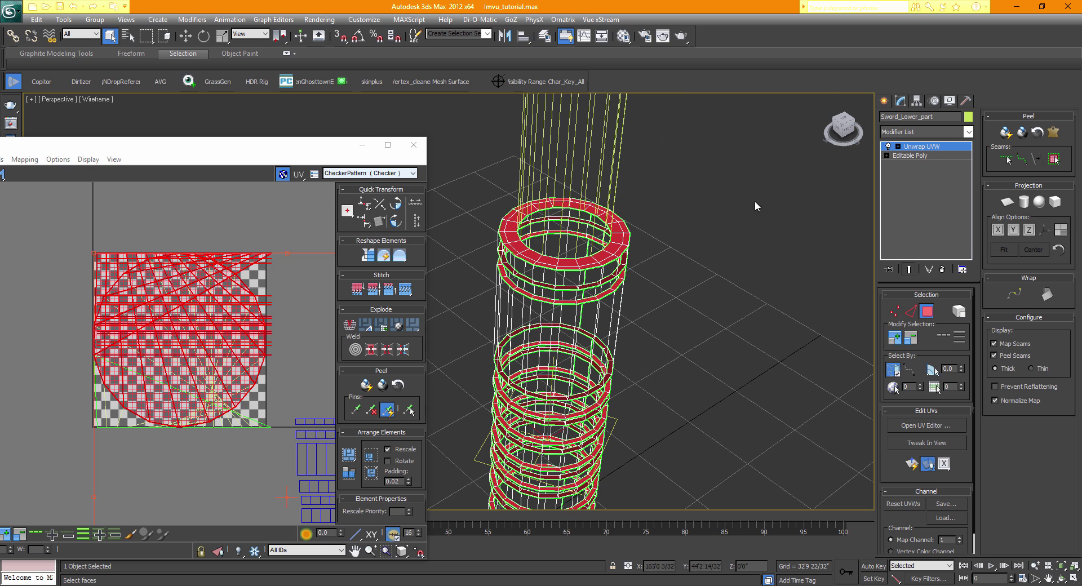
- Apply planar mapping aligned to the Z axis to all the selected ledge rings
click(848, 133)
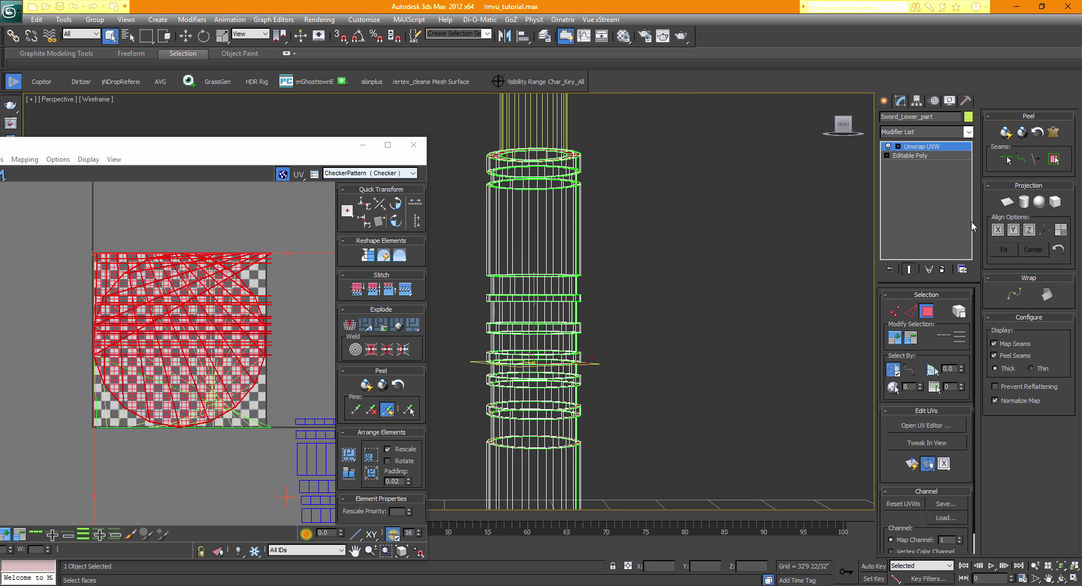
click(1007, 201)
click(1028, 230)
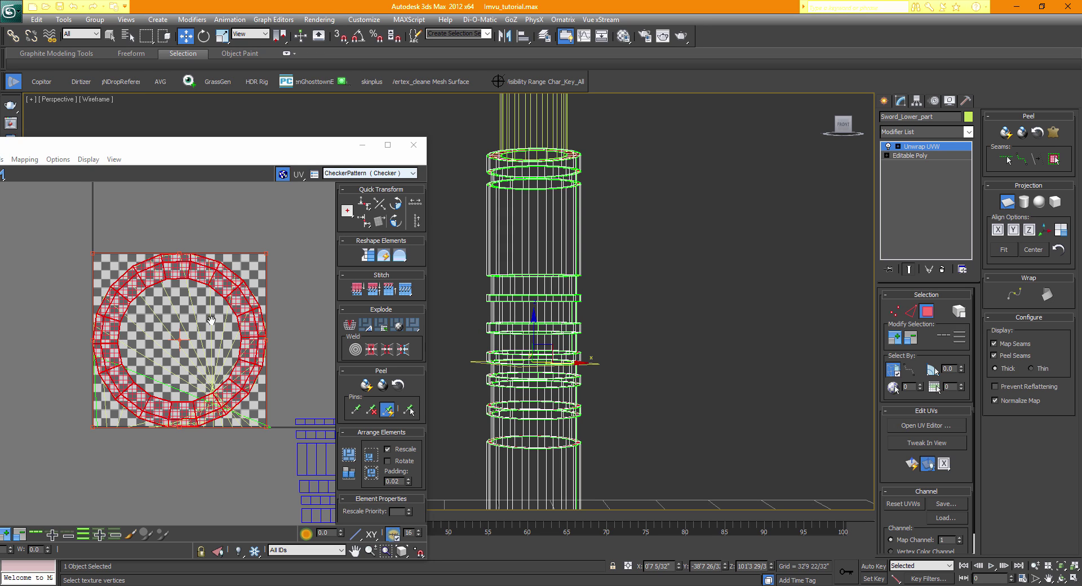
scroll(220, 305, down, 2)
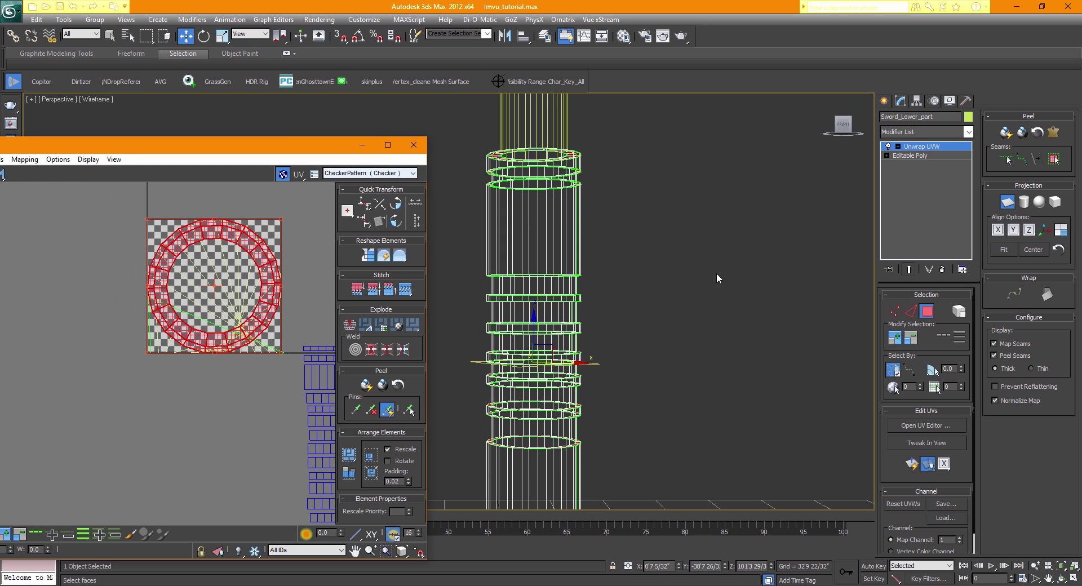
click(1007, 202)
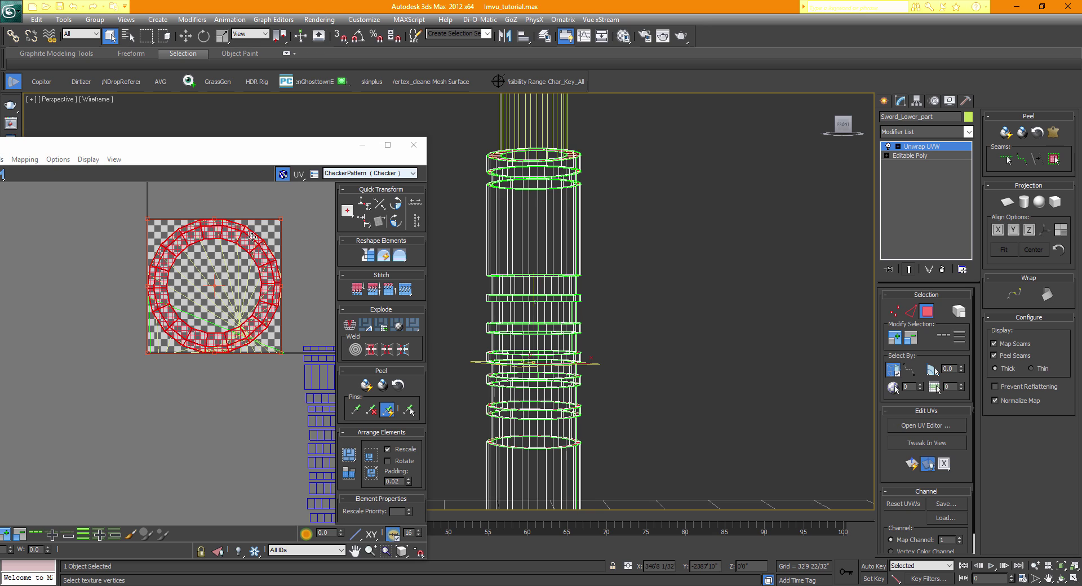
- Move the flattened ring UVs out of the checkered square into the empty space below it and inspect the handle's ledges
drag(252, 236, 155, 393)
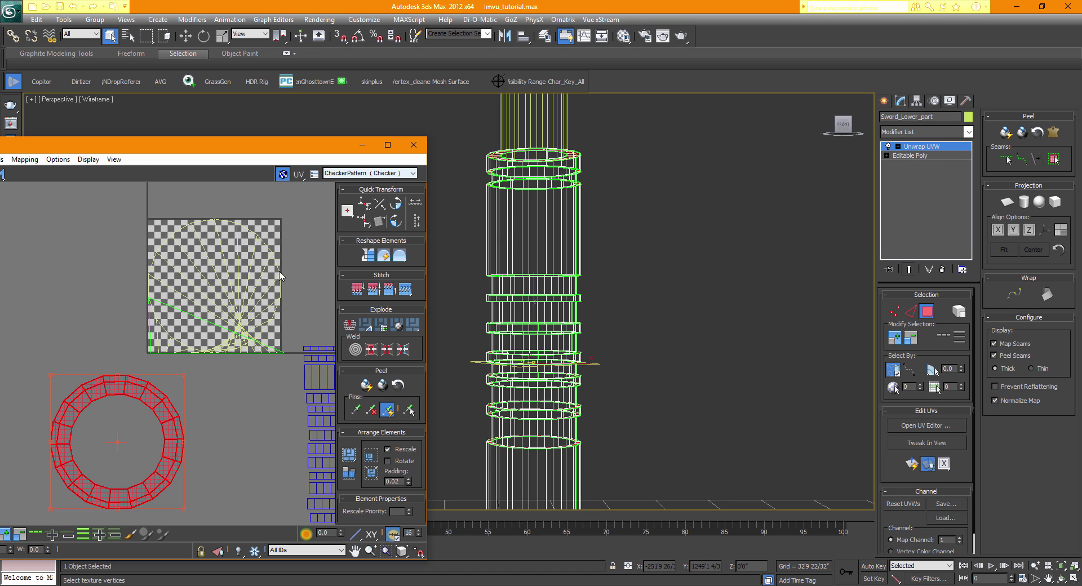
drag(845, 126, 840, 99)
alt+middle_drag(563, 315, 555, 383)
alt+middle_drag(580, 270, 593, 240)
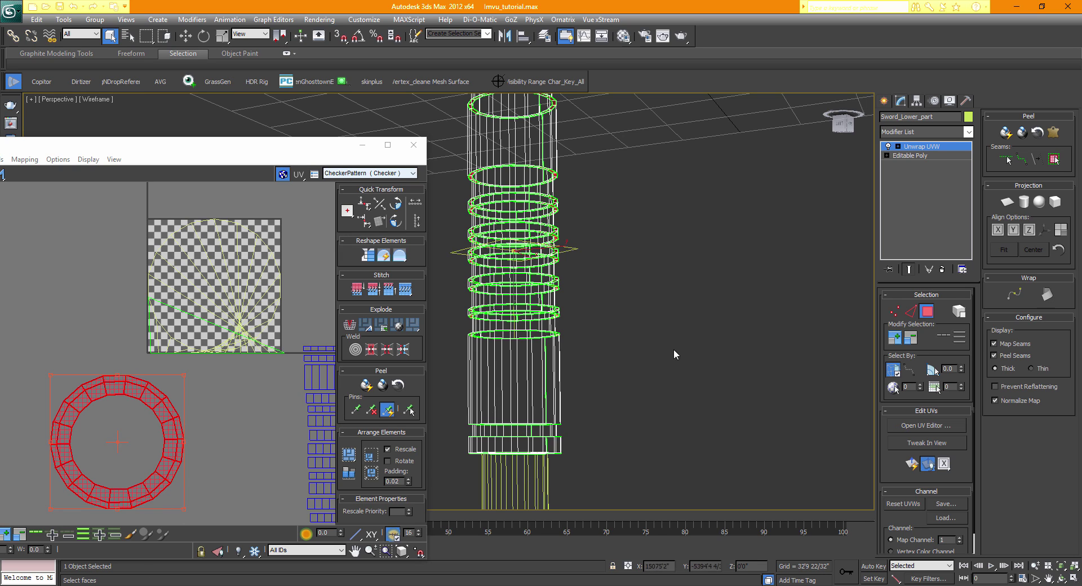
mouse_move(841, 123)
mouse_down()
mouse_move(840, 73)
mouse_move(843, 121)
mouse_up()
- Select all the UV faces remaining inside the checkered square and bring their part of the handle into view
middle_drag(162, 382, 172, 405)
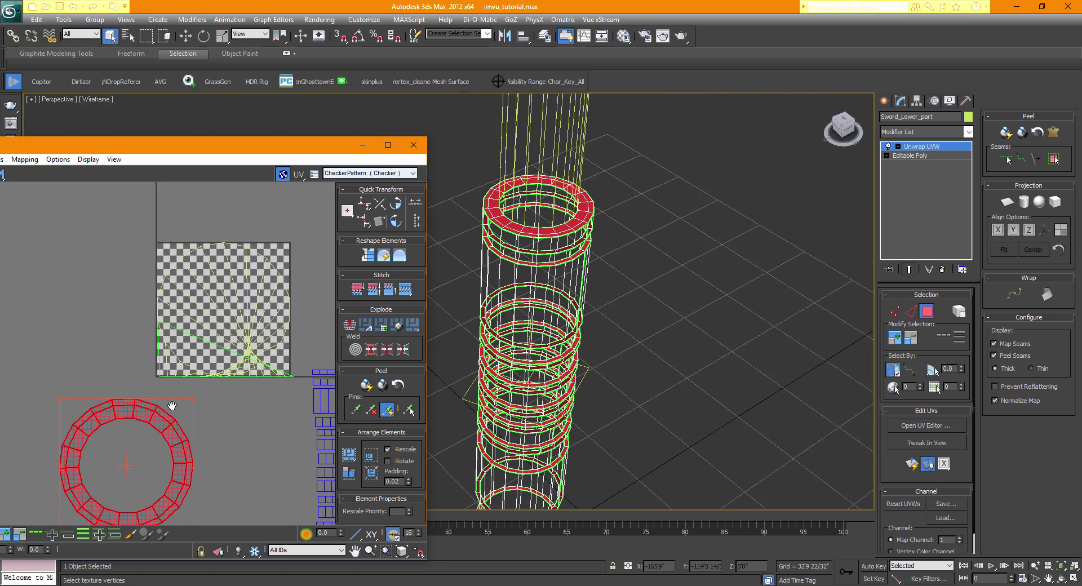
drag(146, 222, 297, 378)
mouse_move(843, 131)
mouse_down()
mouse_move(843, 116)
mouse_move(844, 128)
mouse_up()
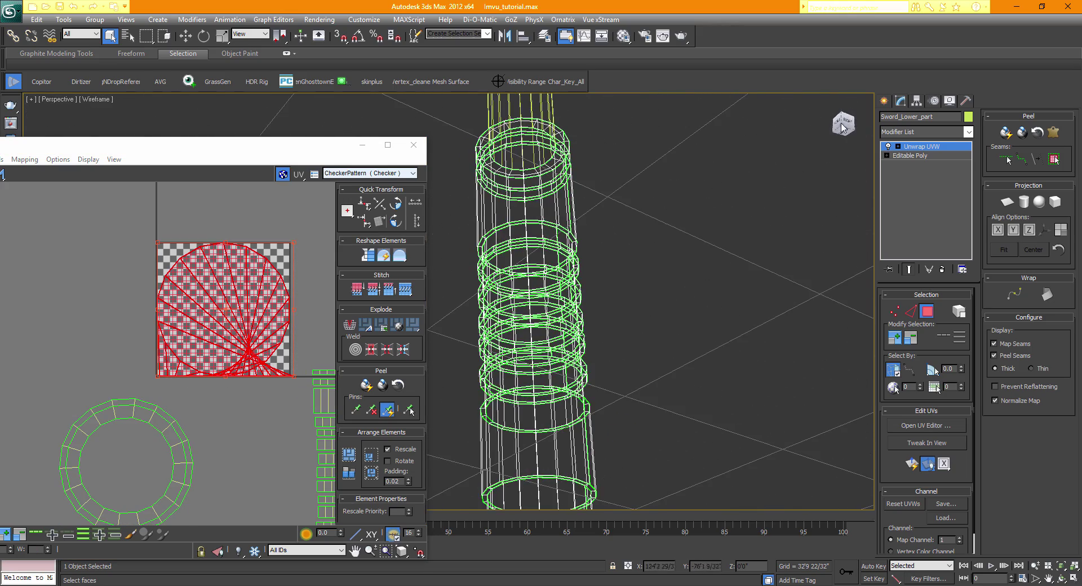
- Apply planar mapping to the remaining selected end cap faces of the handle
click(1006, 204)
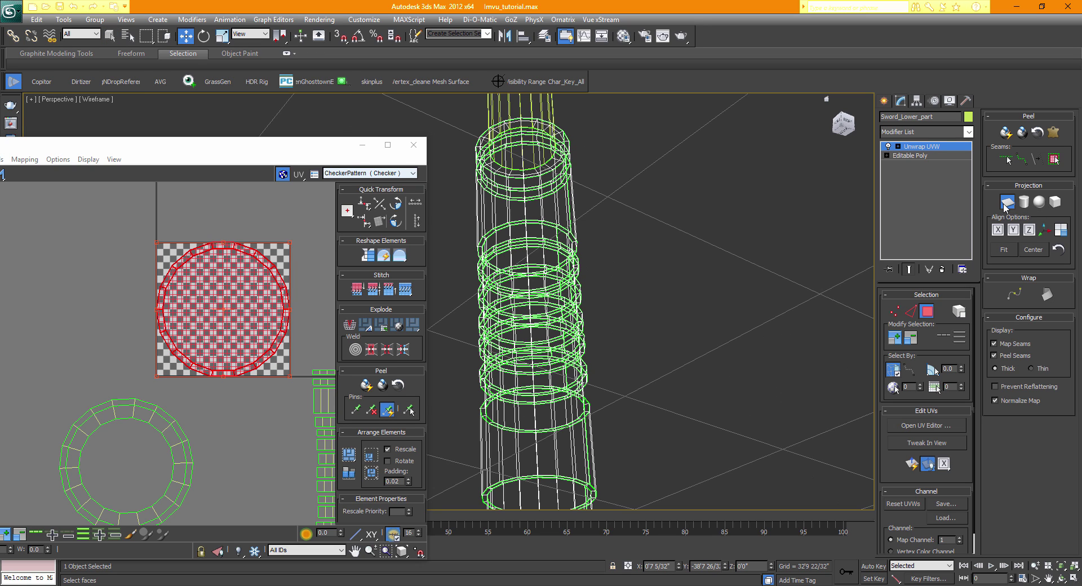
click(1006, 204)
- Arrange the ring UVs directly below the checkered square and the stacked band strips right beside both
middle_drag(156, 421, 144, 333)
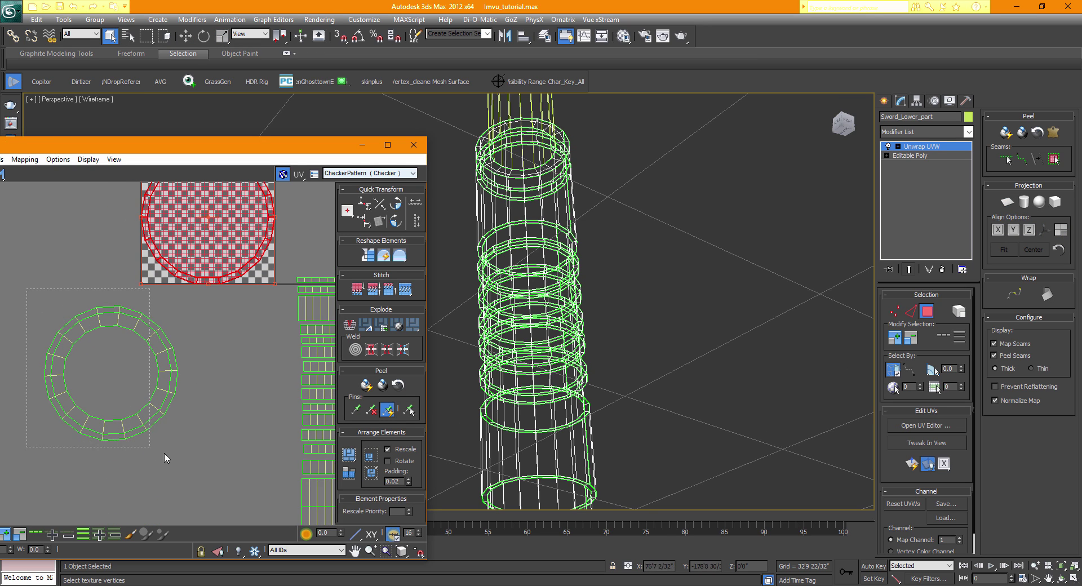
drag(164, 453, 205, 458)
drag(164, 336, 244, 324)
middle_drag(273, 401, 198, 394)
scroll(198, 394, down, 2)
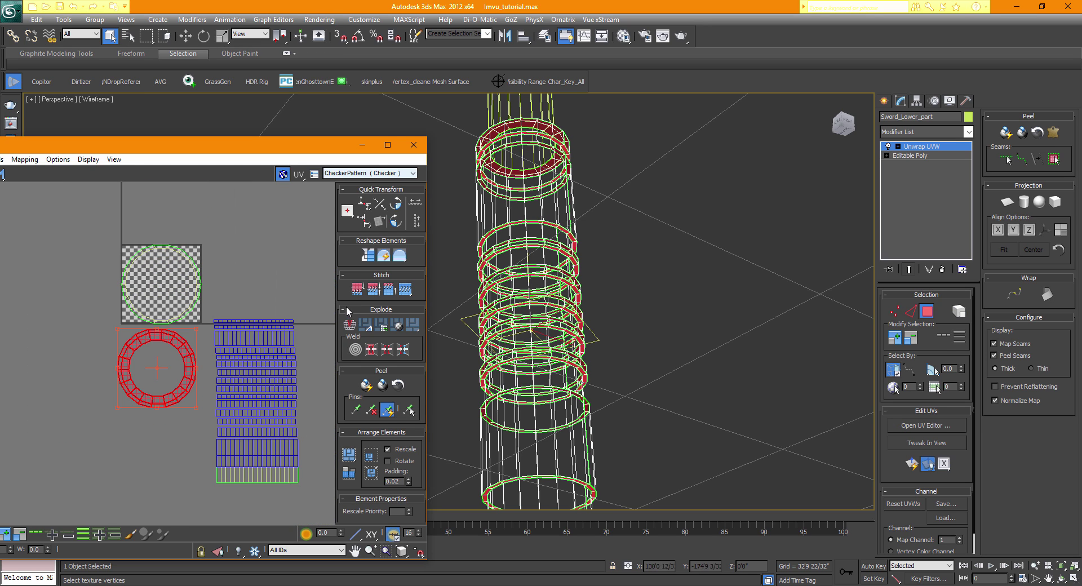
drag(317, 287, 213, 517)
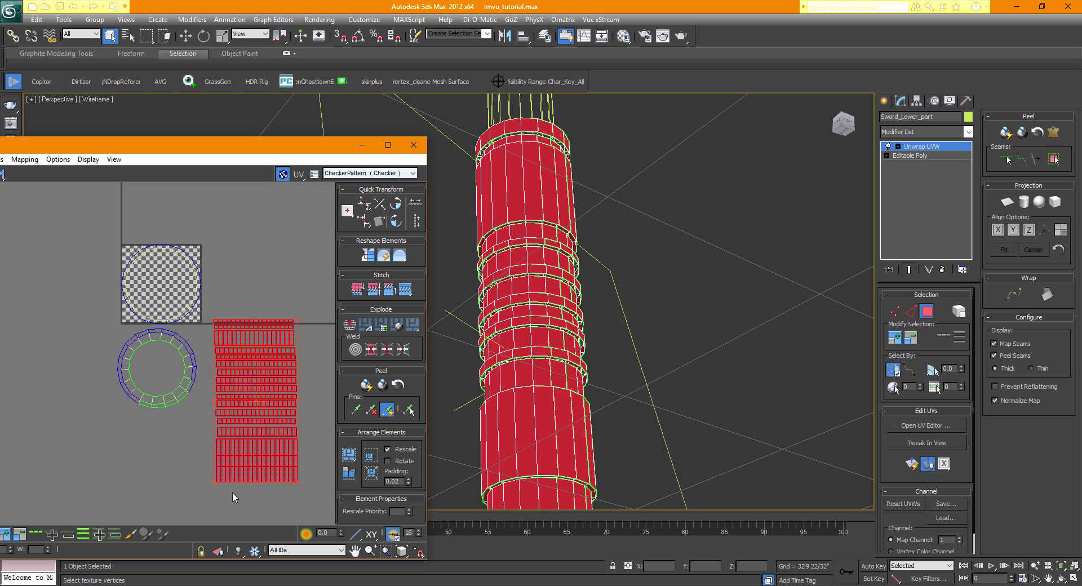
drag(239, 344, 232, 267)
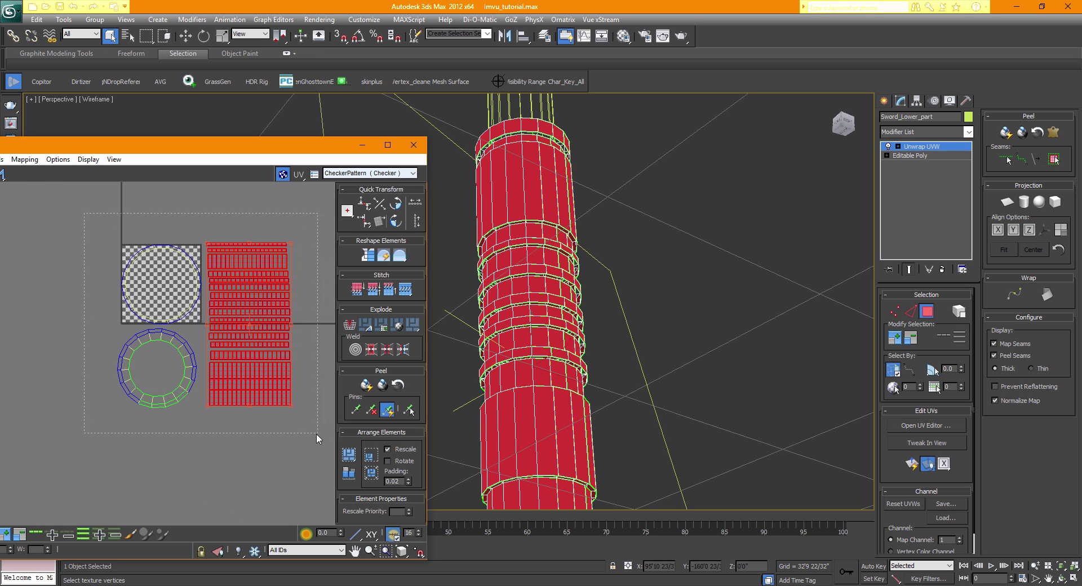
- Select all the UVs and scale and move them with the freeform gizmo until the layout fits inside the checkered square
key(ctrl+a)
middle_drag(183, 307, 221, 334)
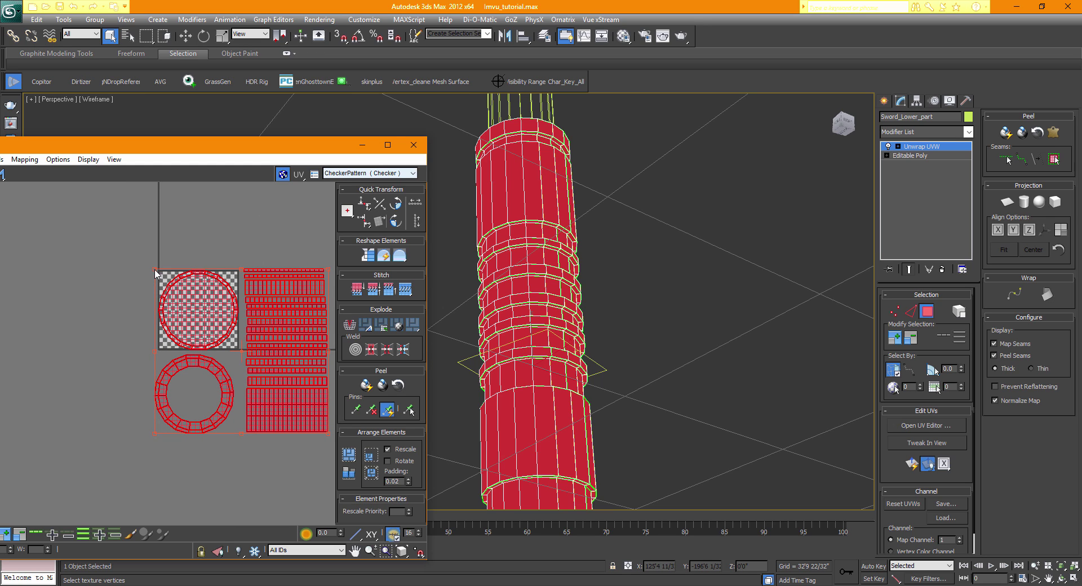
drag(117, 147, 280, 145)
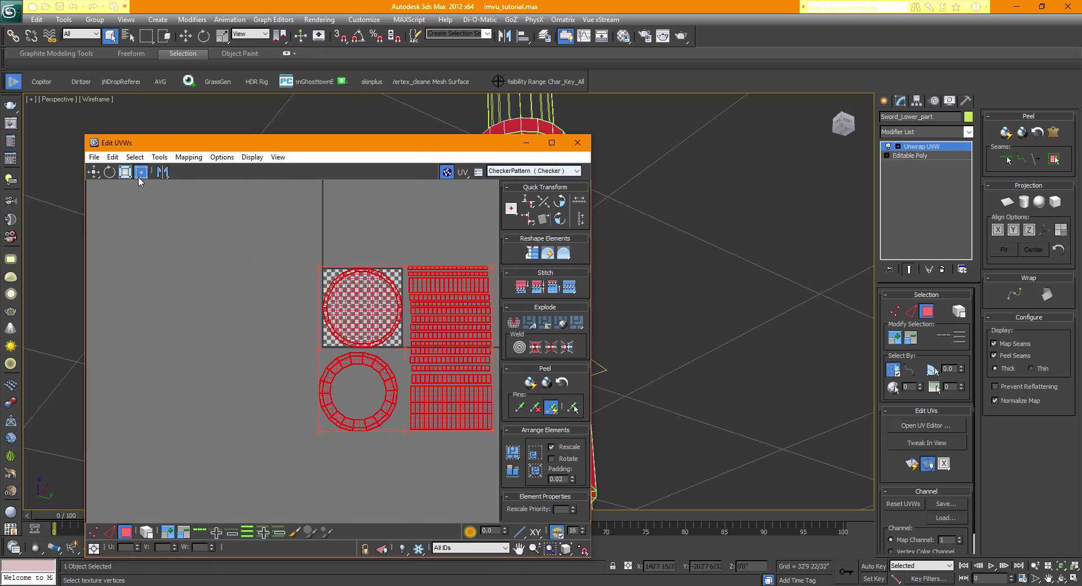
middle_drag(333, 241, 260, 255)
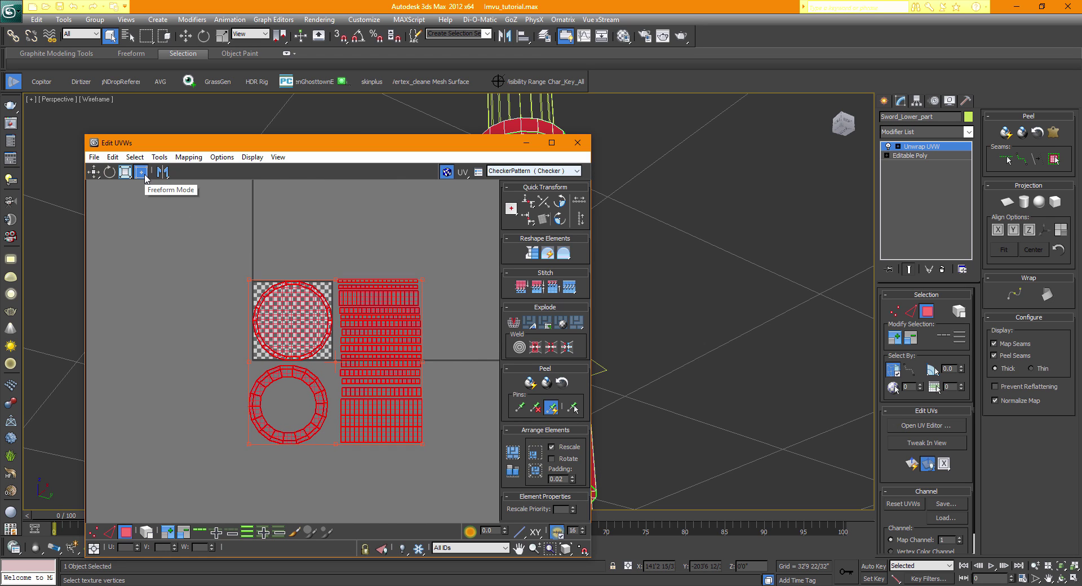
scroll(293, 299, up, 3)
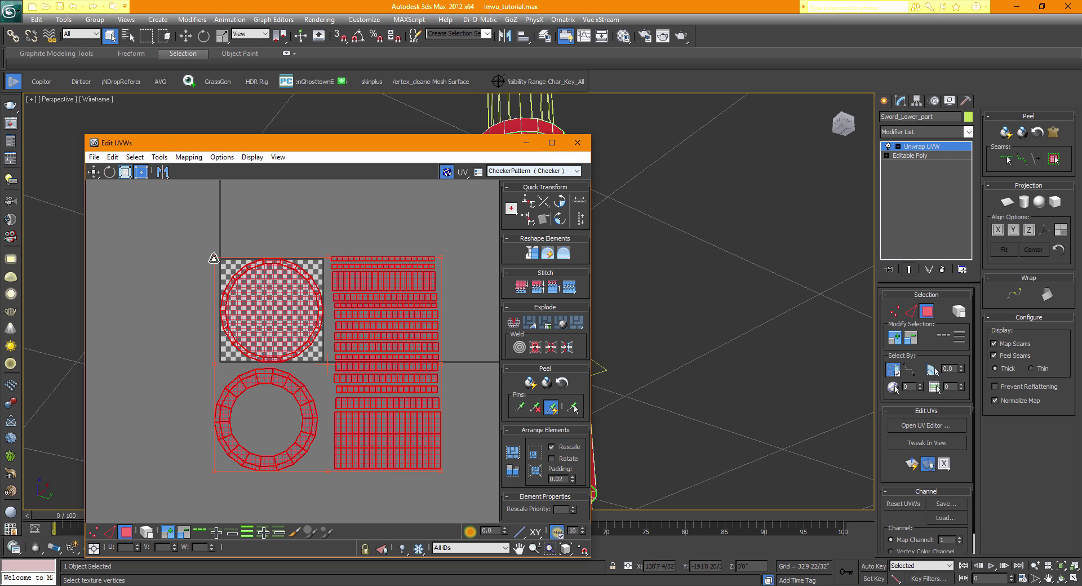
drag(214, 259, 327, 352)
drag(355, 386, 247, 290)
scroll(247, 292, up, 3)
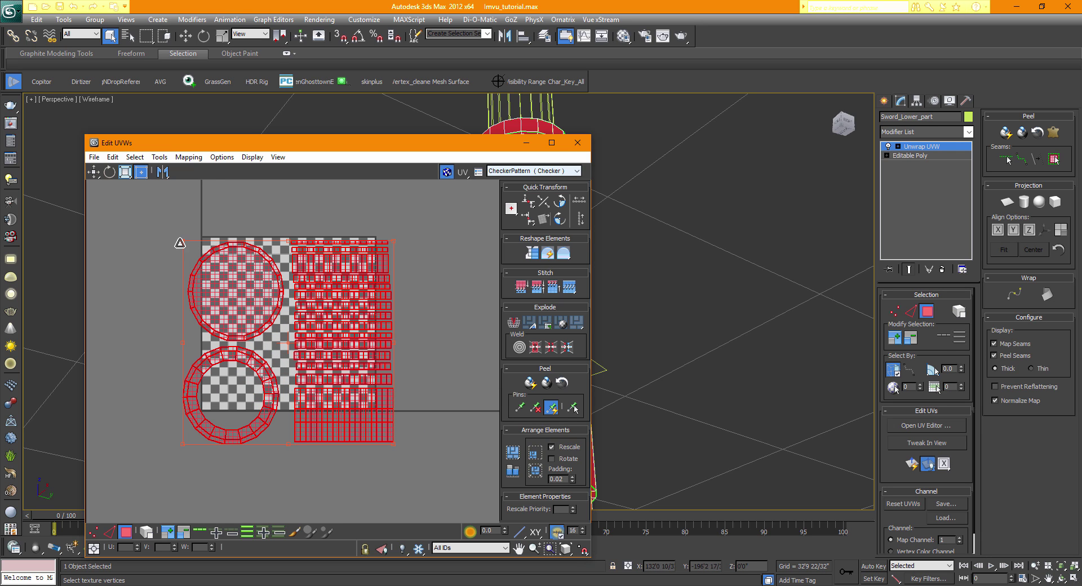
drag(179, 243, 257, 318)
drag(328, 401, 287, 338)
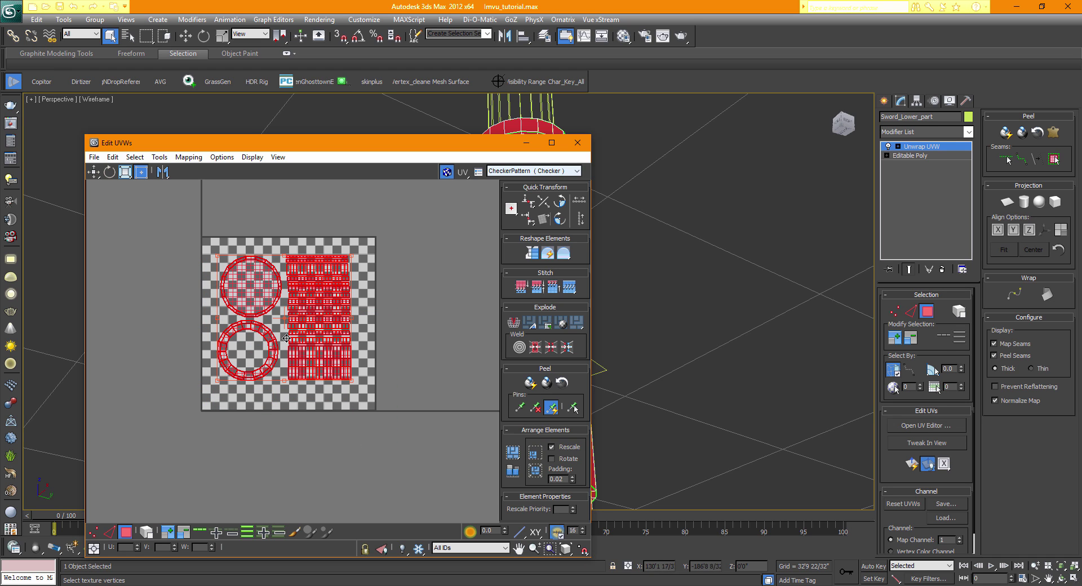
drag(352, 381, 370, 401)
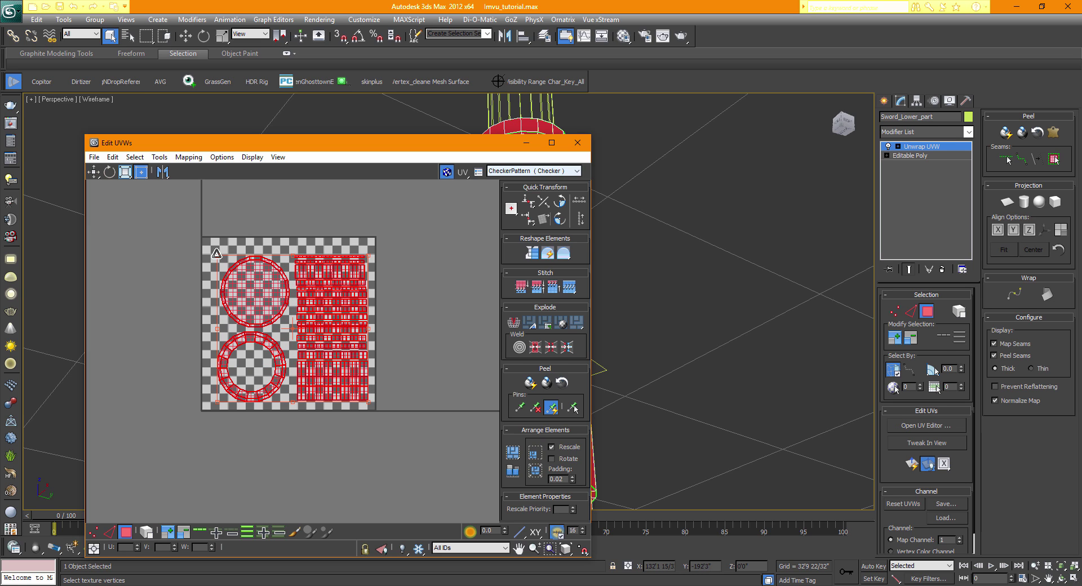
drag(217, 254, 208, 239)
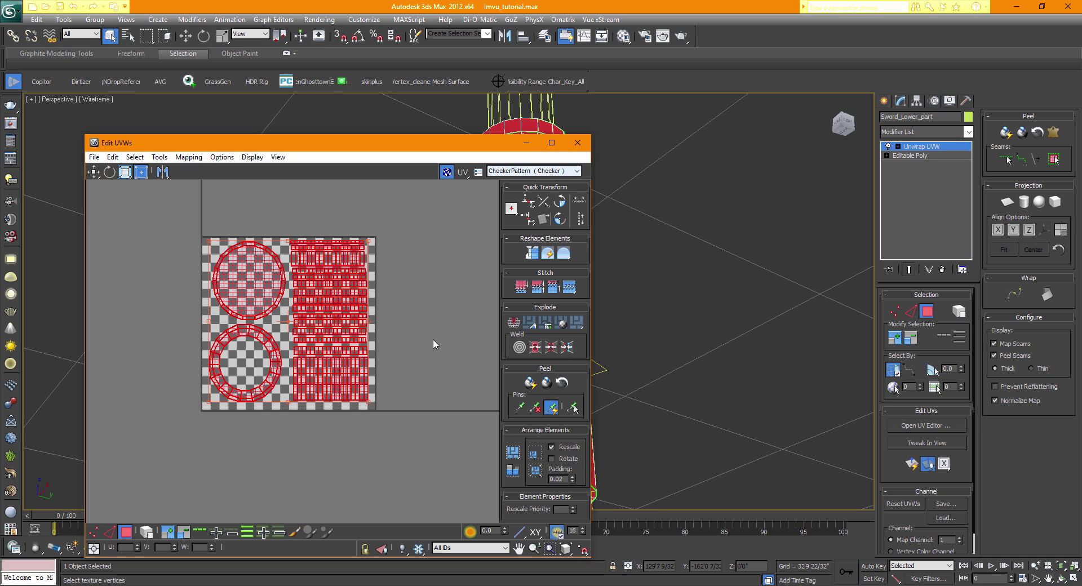
- Close the UV editor and collapse the Unwrap UVW modifier into the handle's Editable Poly
click(433, 339)
click(577, 143)
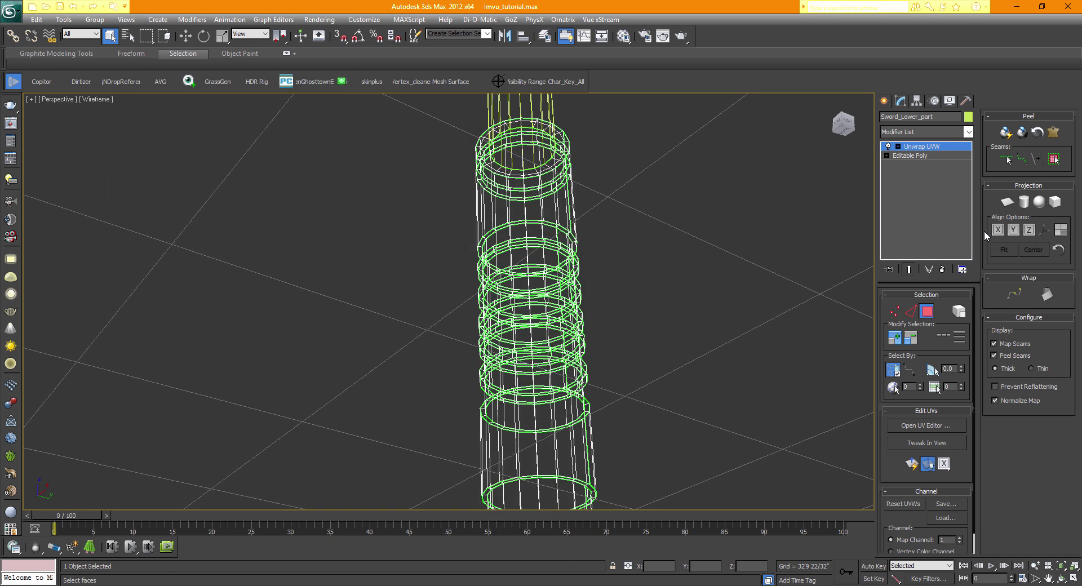
right_click(923, 148)
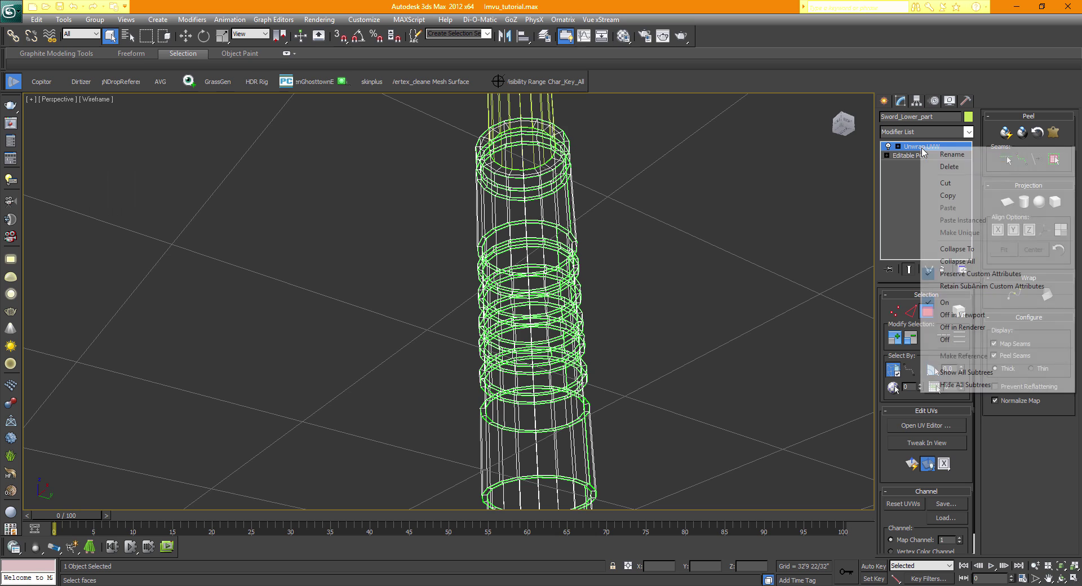
click(952, 243)
- Switch the viewport shading from wireframe to Realistic, deselect the handle and bring the whole sword into view
drag(836, 129, 845, 138)
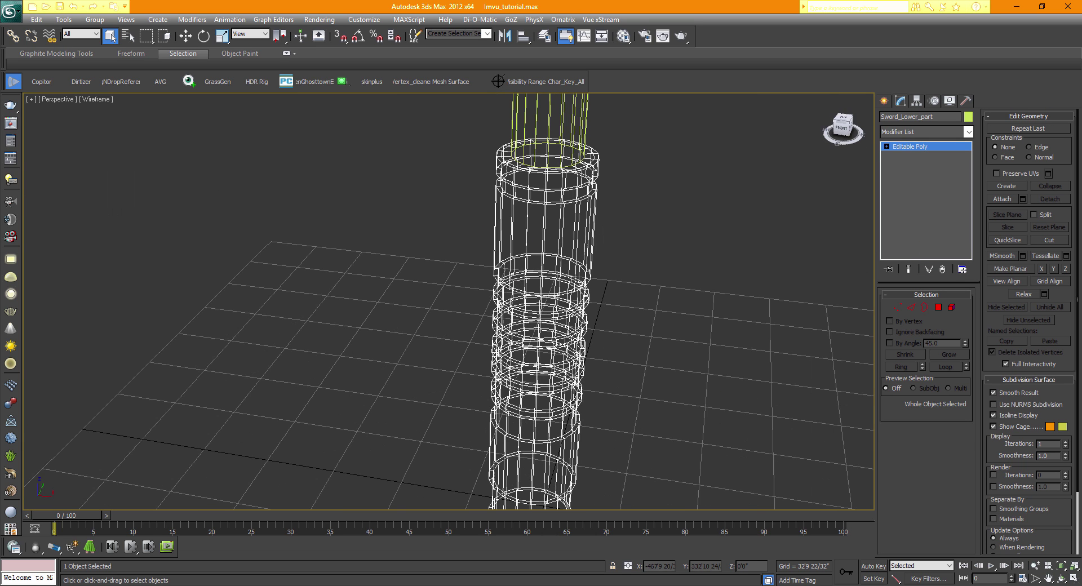
click(97, 99)
click(118, 113)
scroll(452, 184, down, 3)
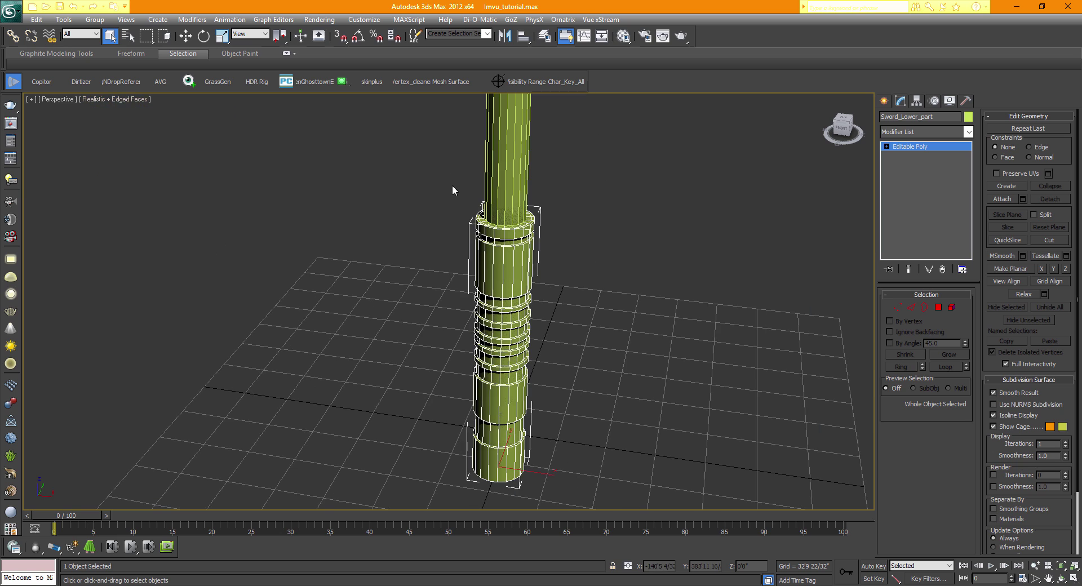
click(444, 275)
scroll(441, 276, down, 5)
middle_drag(571, 150, 519, 269)
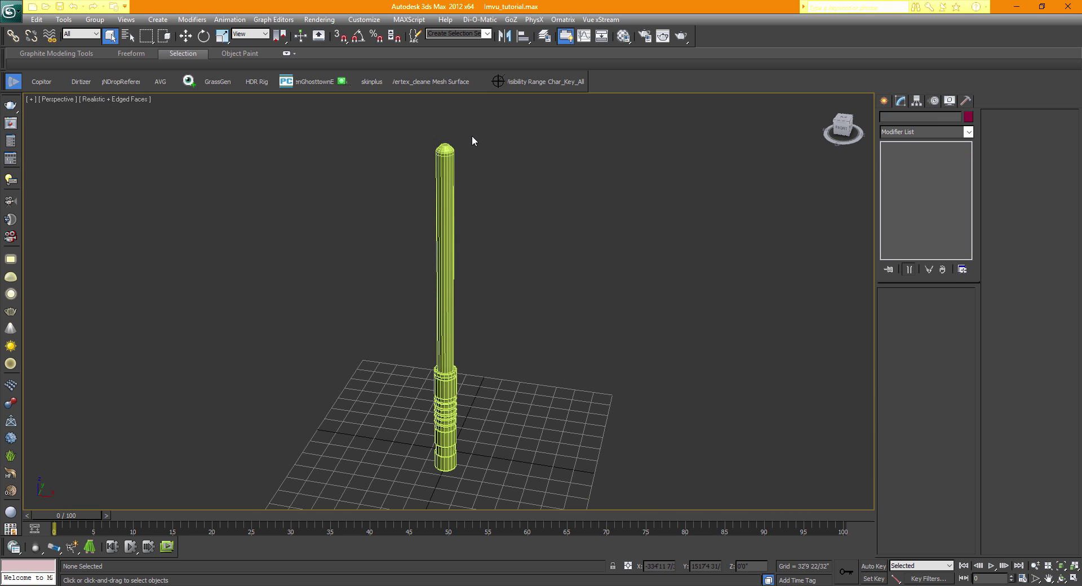
- Select the vertices of Sword_Top's rounded tip and scale them down uniformly to taper the blade, then leave vertex editing and deselect it
click(439, 169)
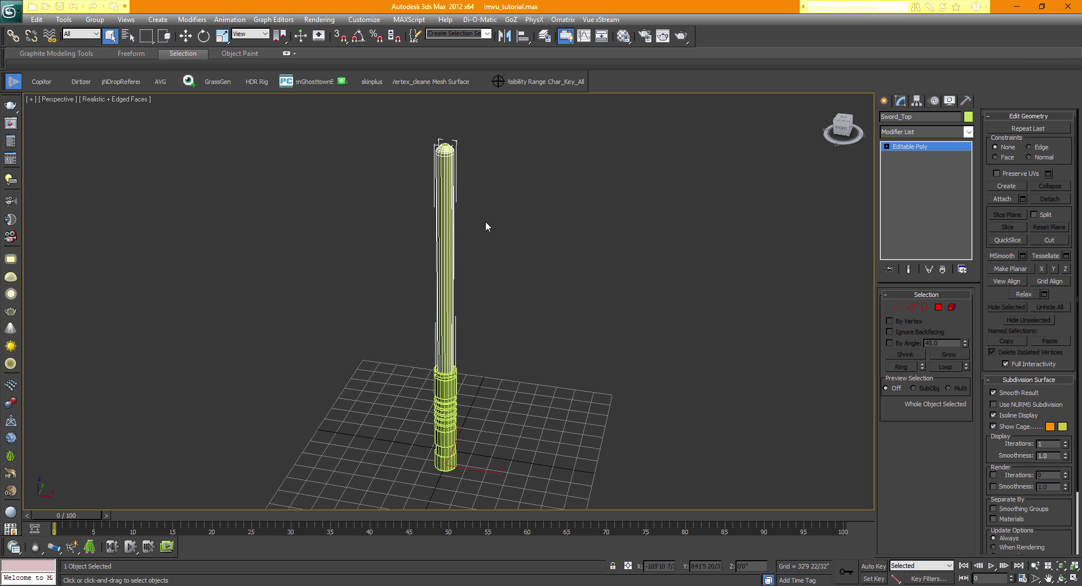
click(614, 351)
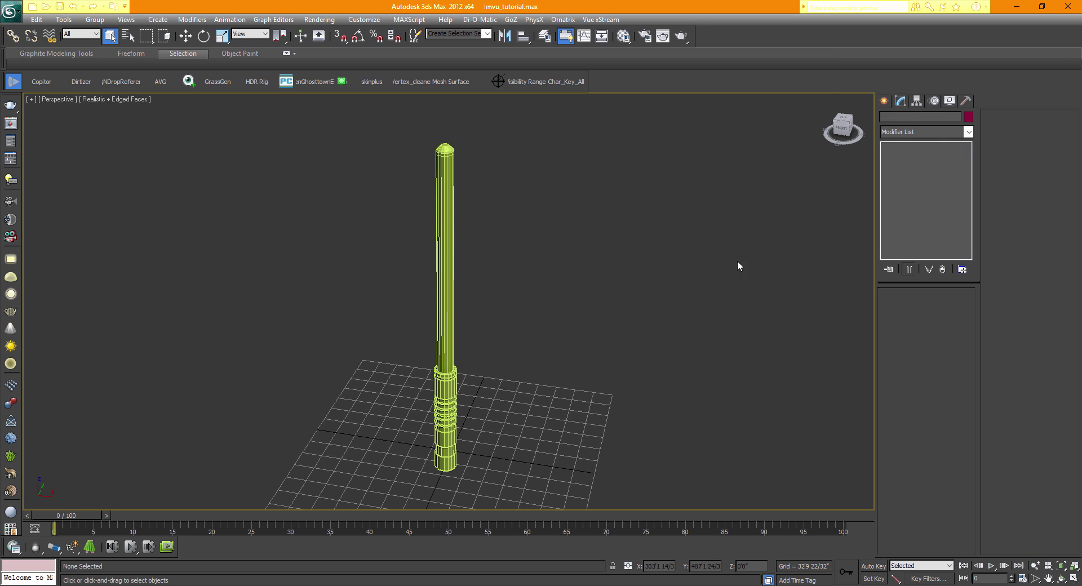
drag(844, 129, 840, 142)
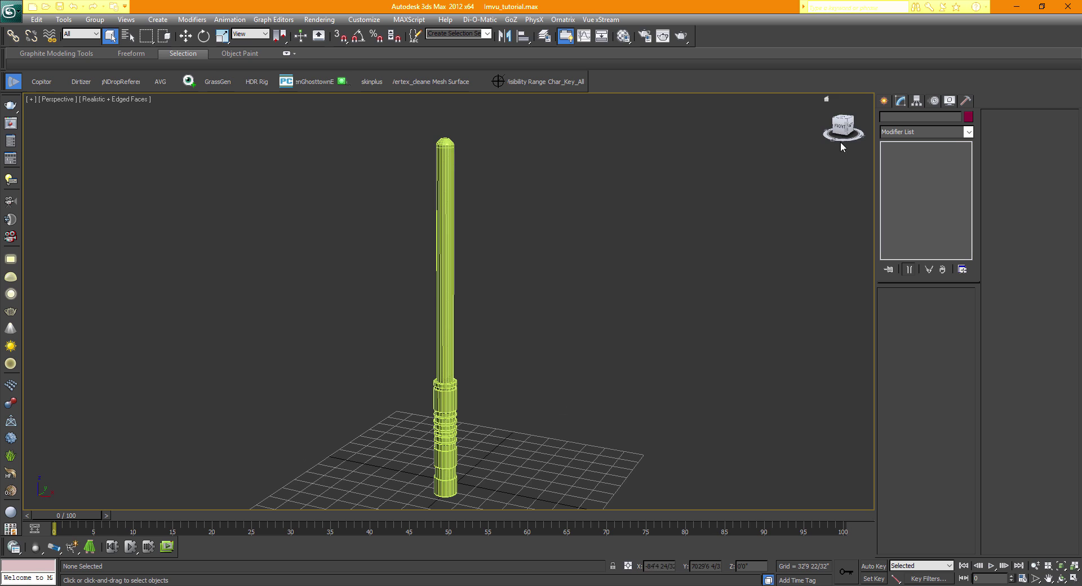
click(451, 162)
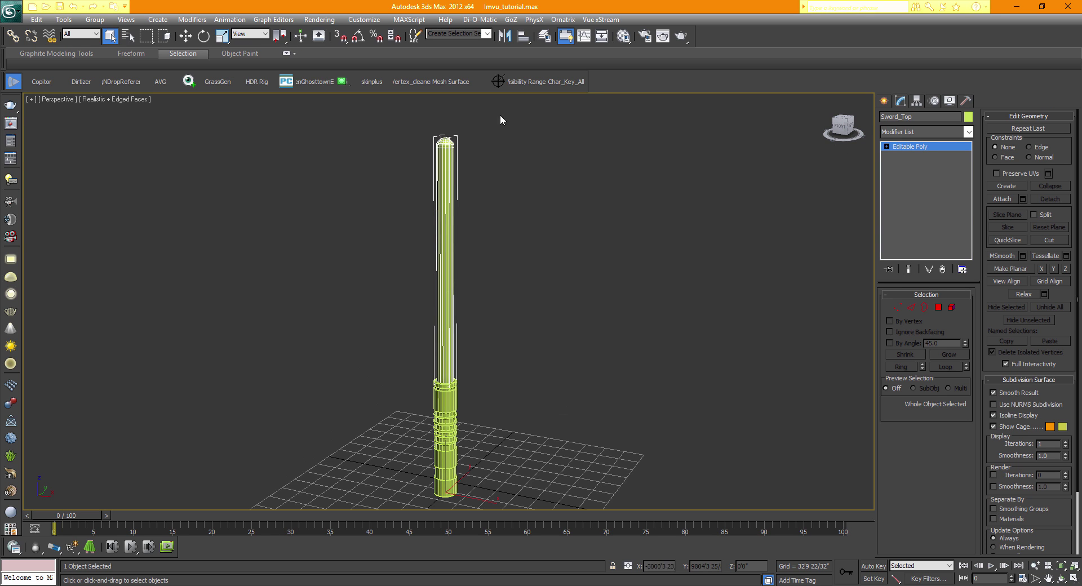
click(848, 124)
drag(843, 126, 861, 127)
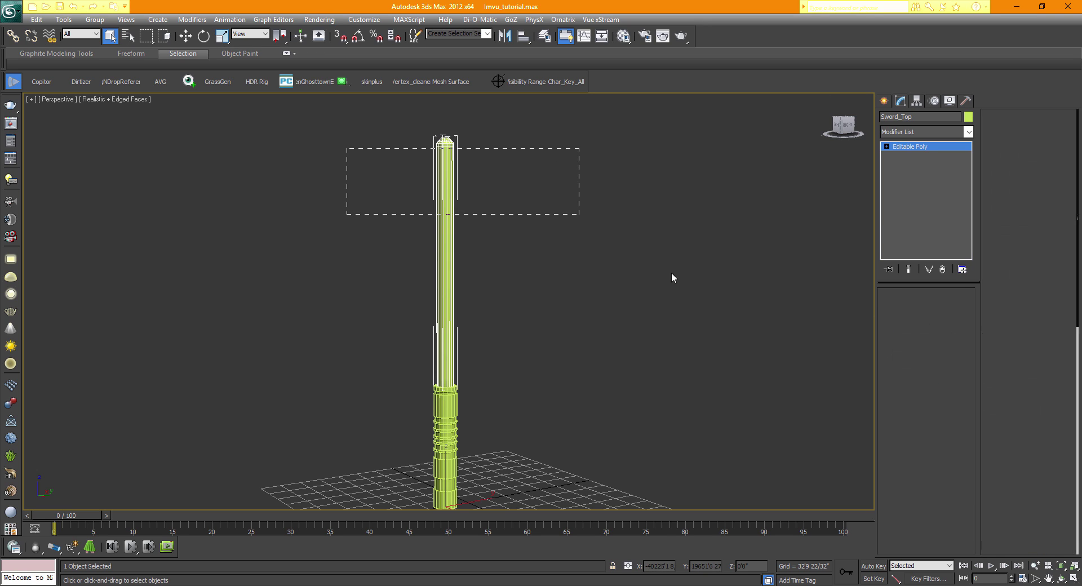
click(897, 307)
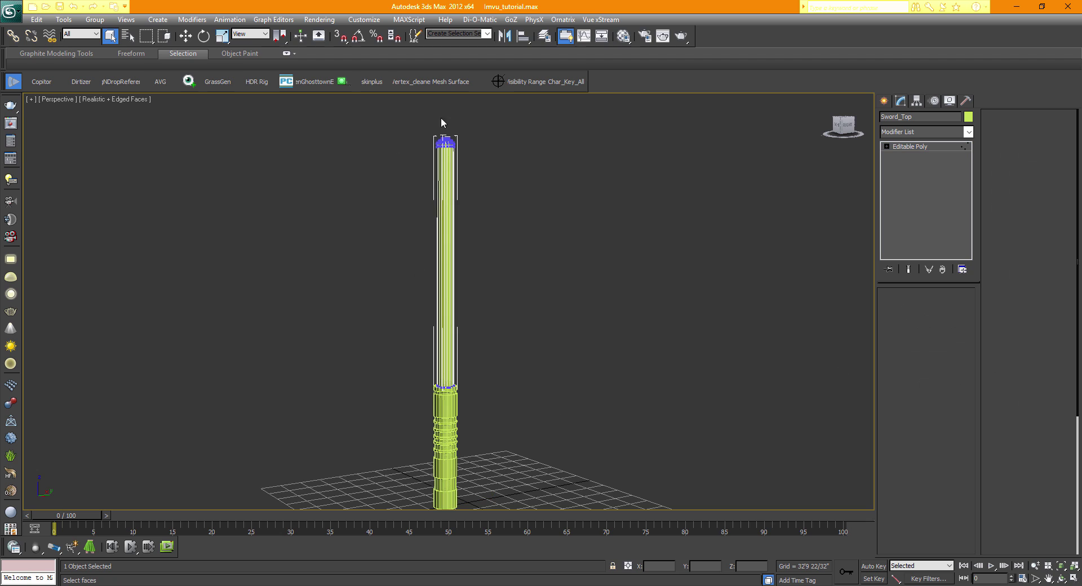
middle_drag(474, 141, 489, 175)
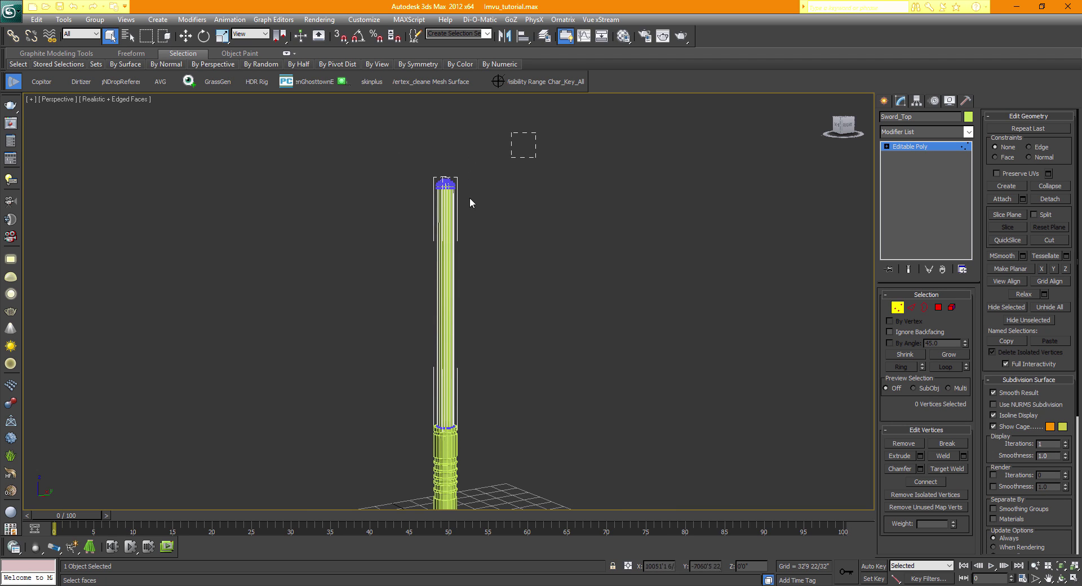
drag(377, 231, 341, 231)
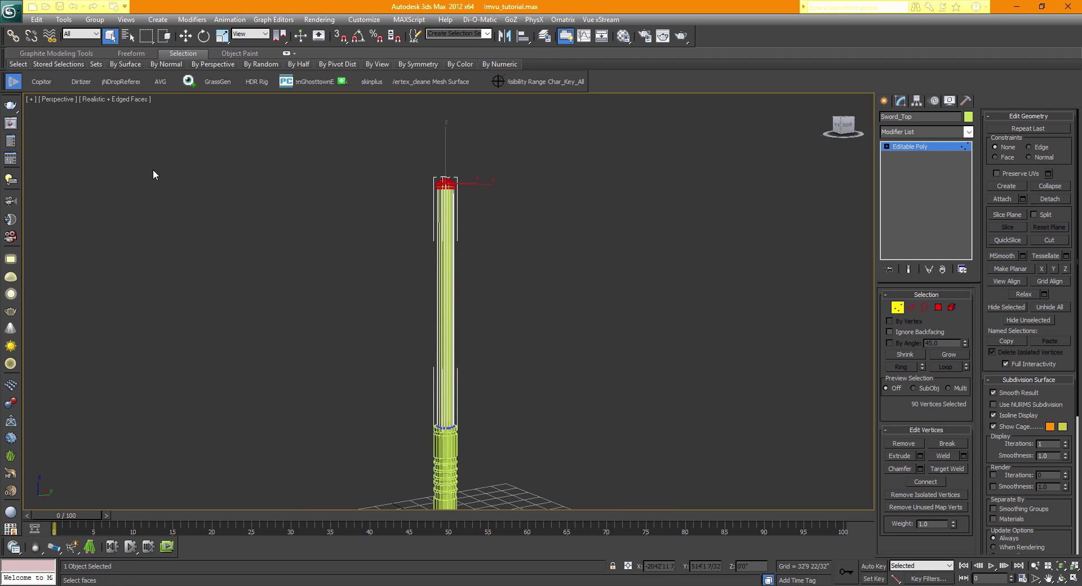
click(222, 40)
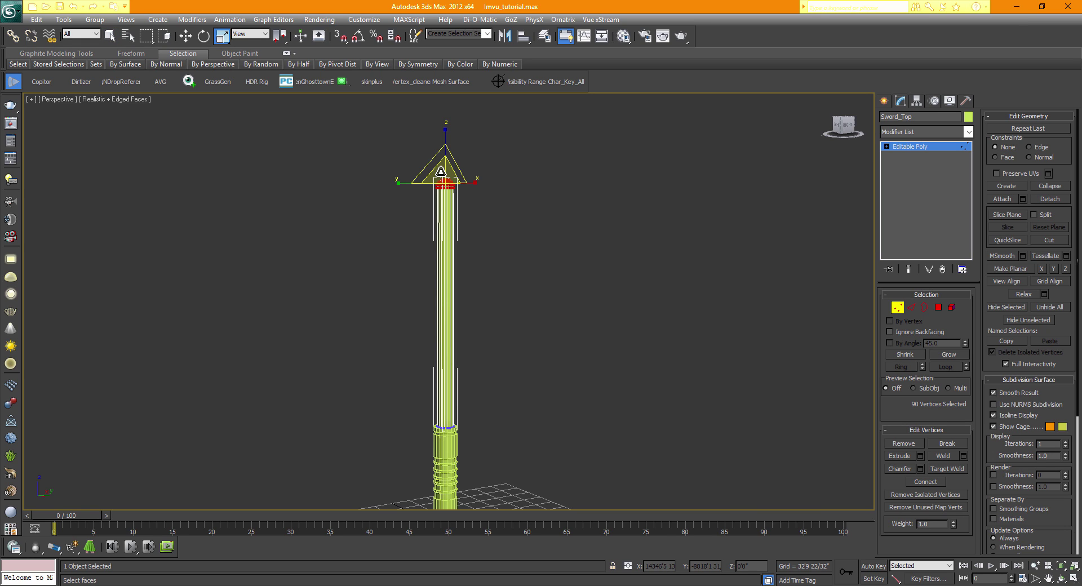
drag(441, 171, 440, 216)
click(584, 286)
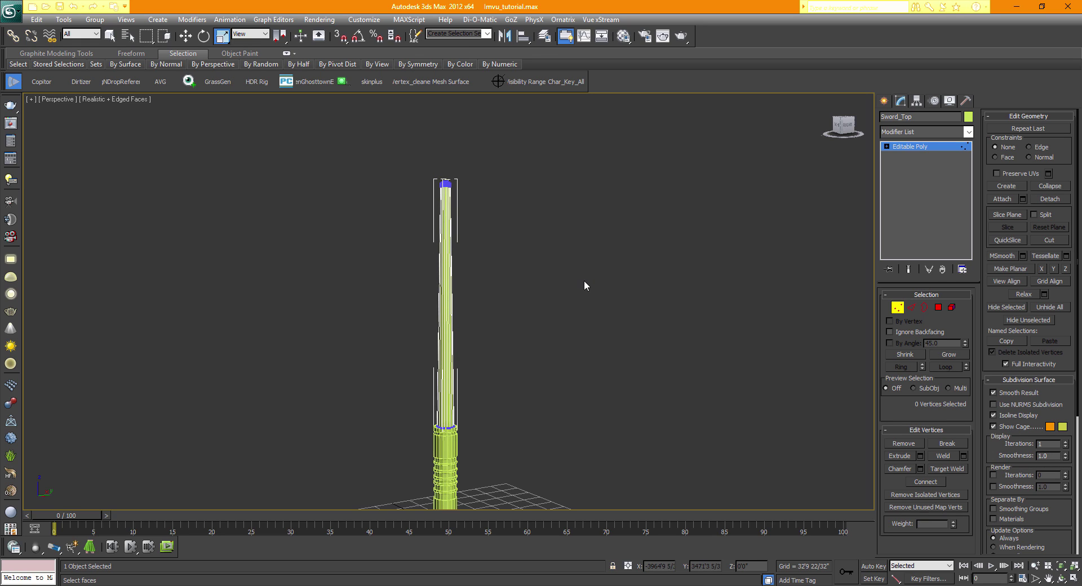
click(898, 310)
click(507, 310)
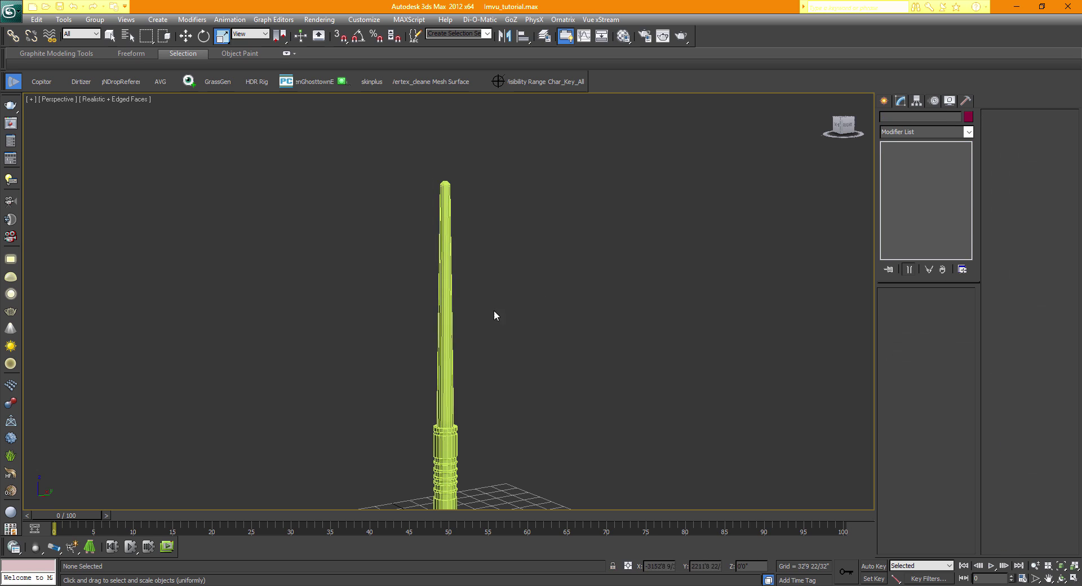
- Turn off Edged Faces in the viewport and inspect the tapered sword from several sides
middle_drag(473, 324, 451, 267)
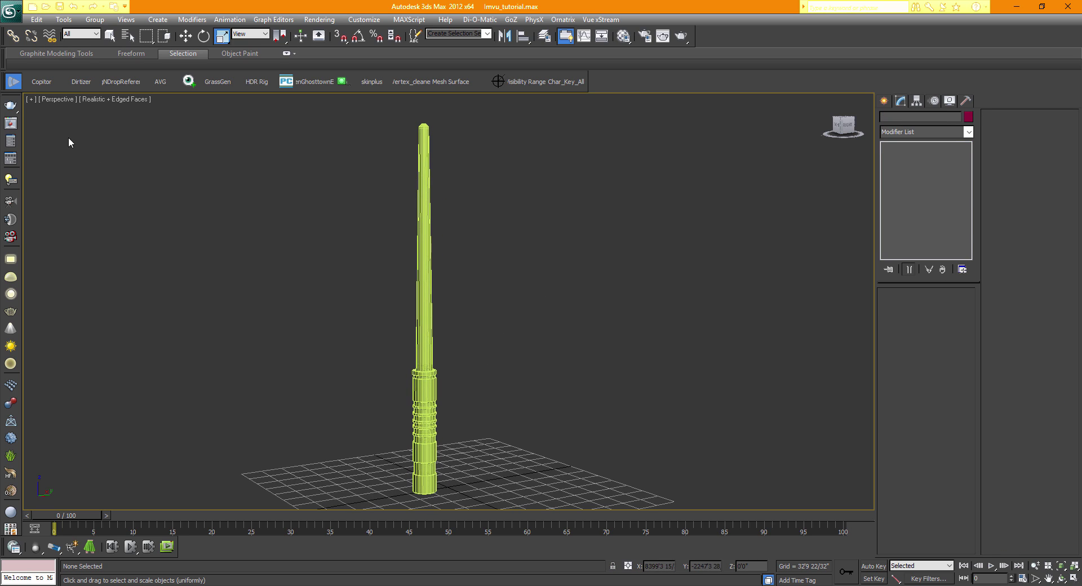
click(127, 100)
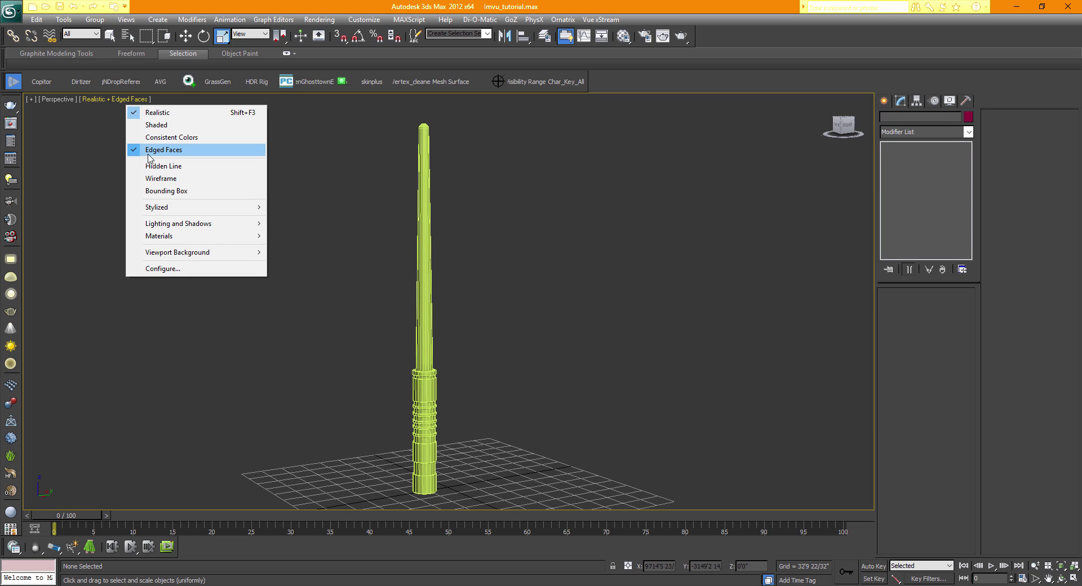
click(150, 152)
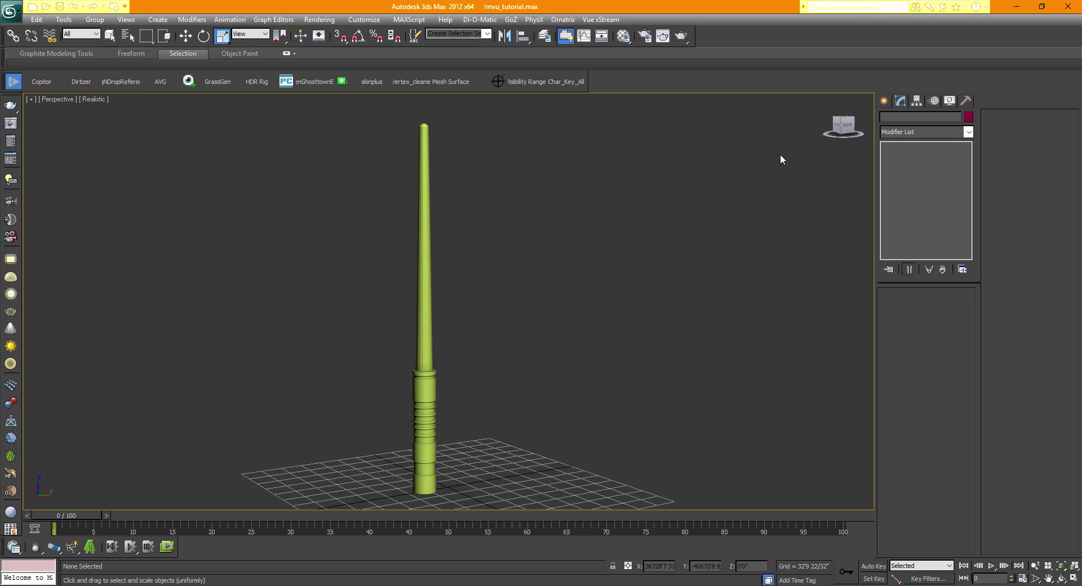
drag(844, 127, 754, 132)
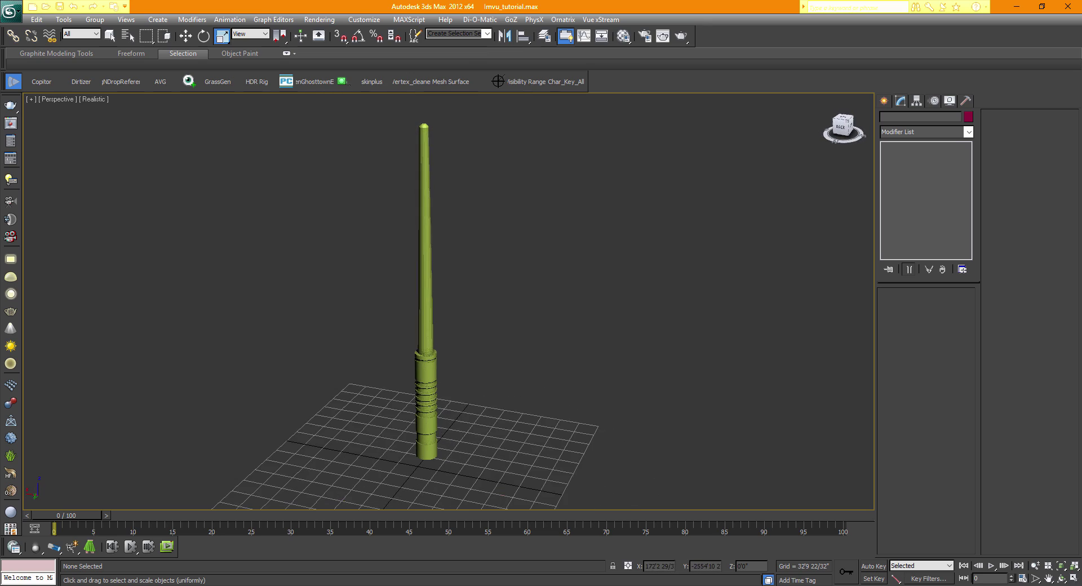
drag(631, 141, 443, 141)
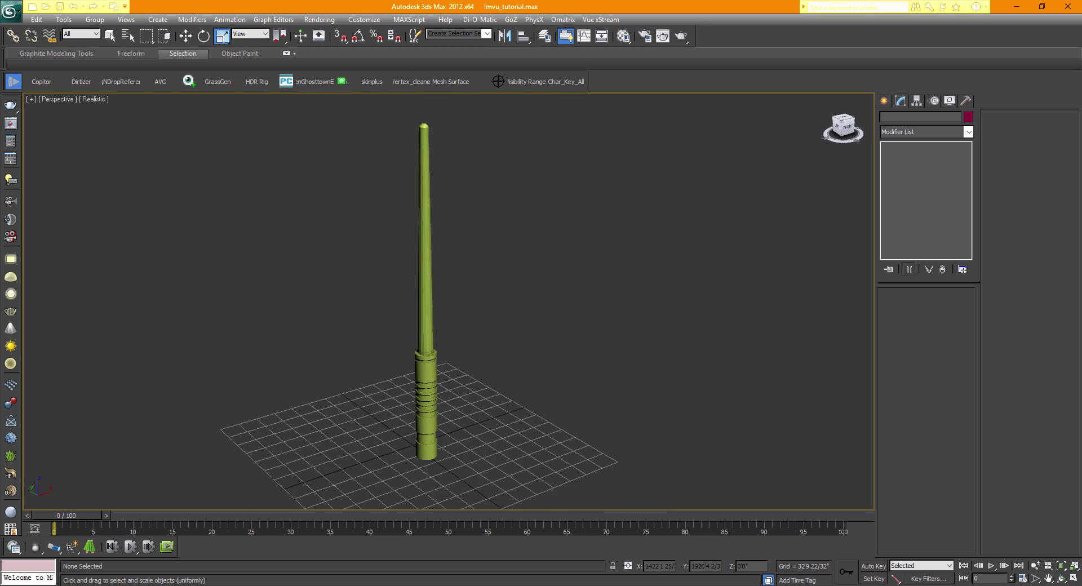
drag(722, 134, 716, 135)
key(z)
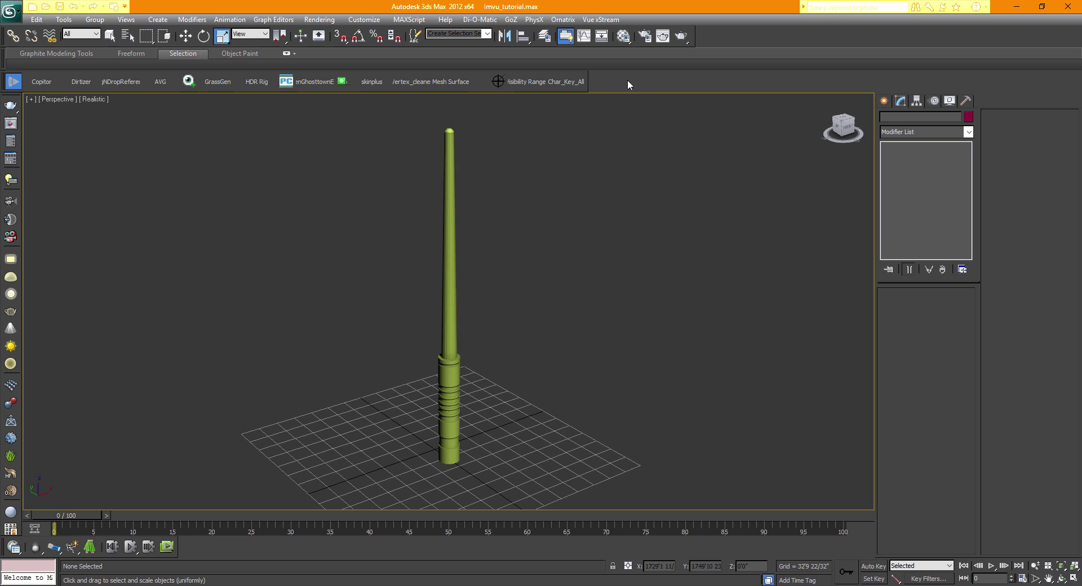
- Open the Material Editor and place it beside the sword so the whole model stays in view
click(619, 42)
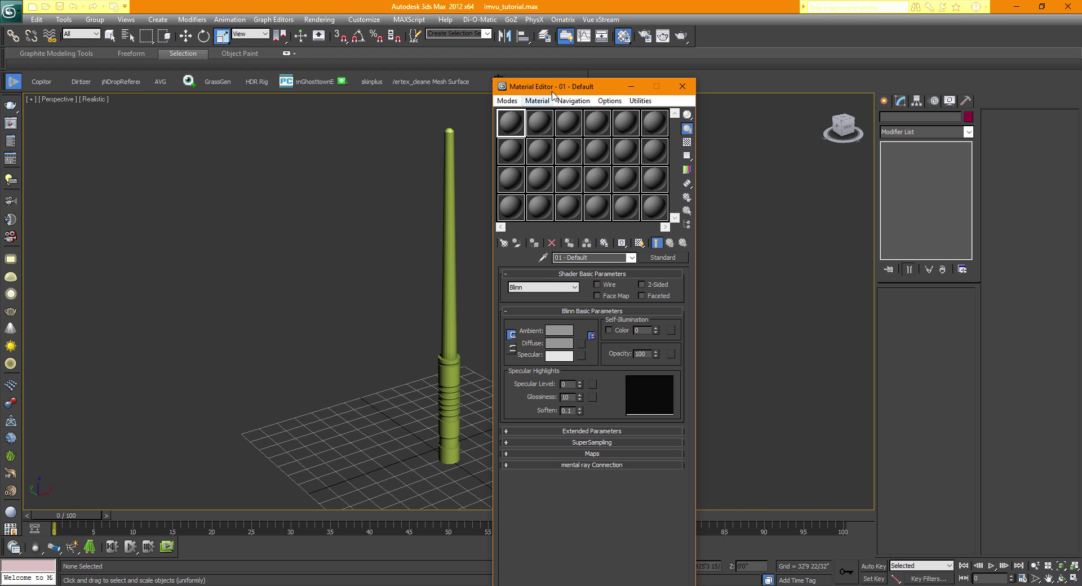
drag(554, 91, 673, 84)
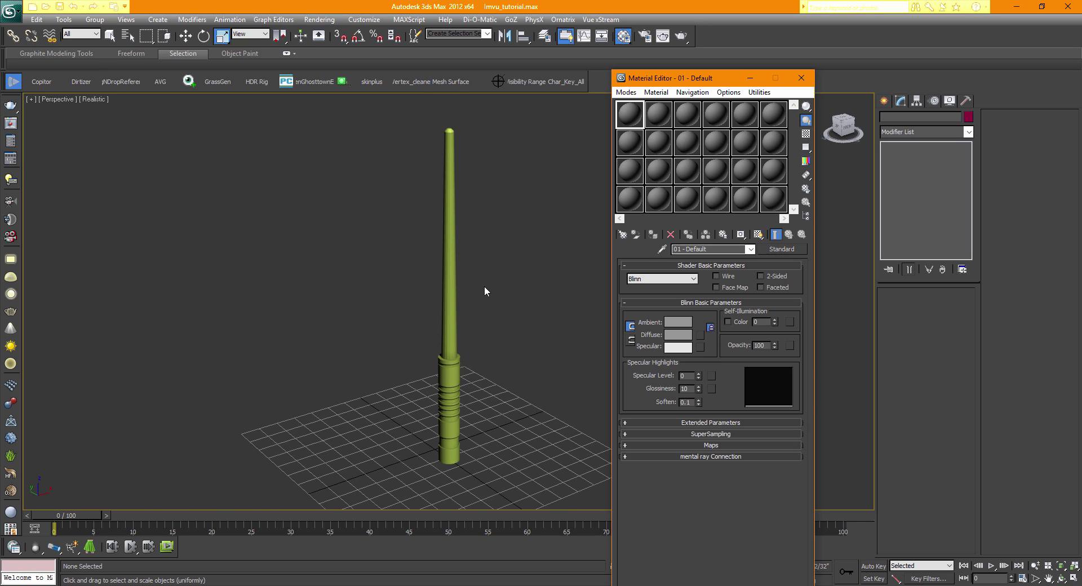
scroll(485, 290, up, 2)
scroll(465, 291, down, 2)
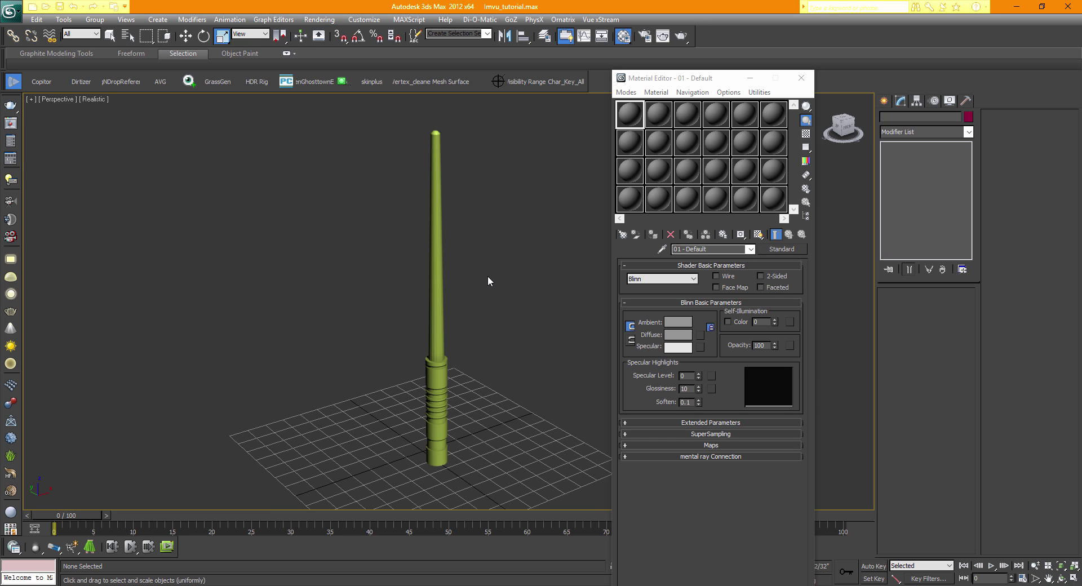
middle_drag(488, 279, 460, 275)
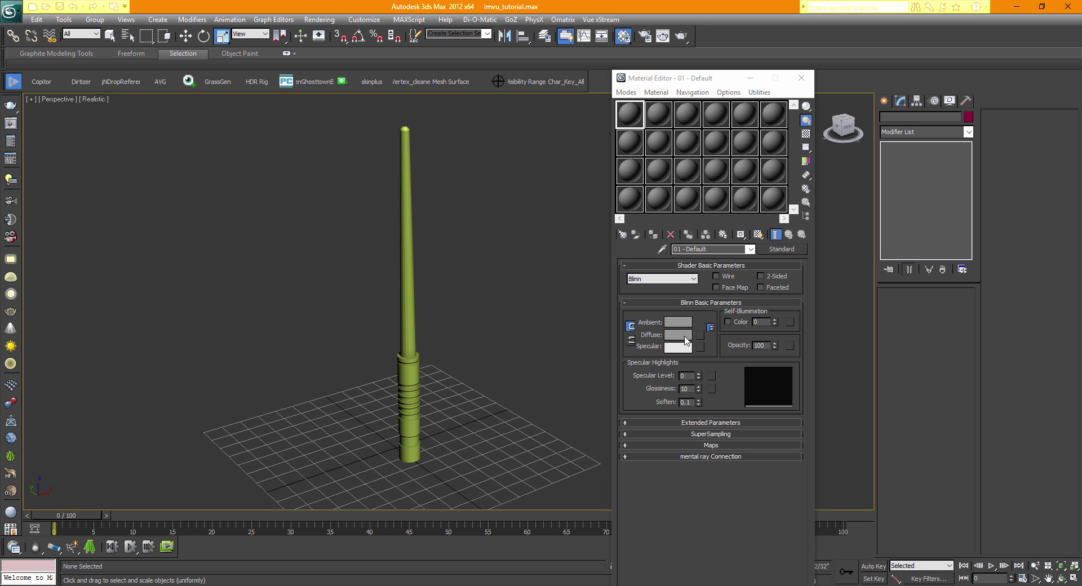
- Set the first sample material's diffuse colour to a bright cyan-blue and assign that material to the sword's blade
click(679, 335)
drag(286, 101, 274, 100)
drag(322, 126, 427, 117)
click(410, 168)
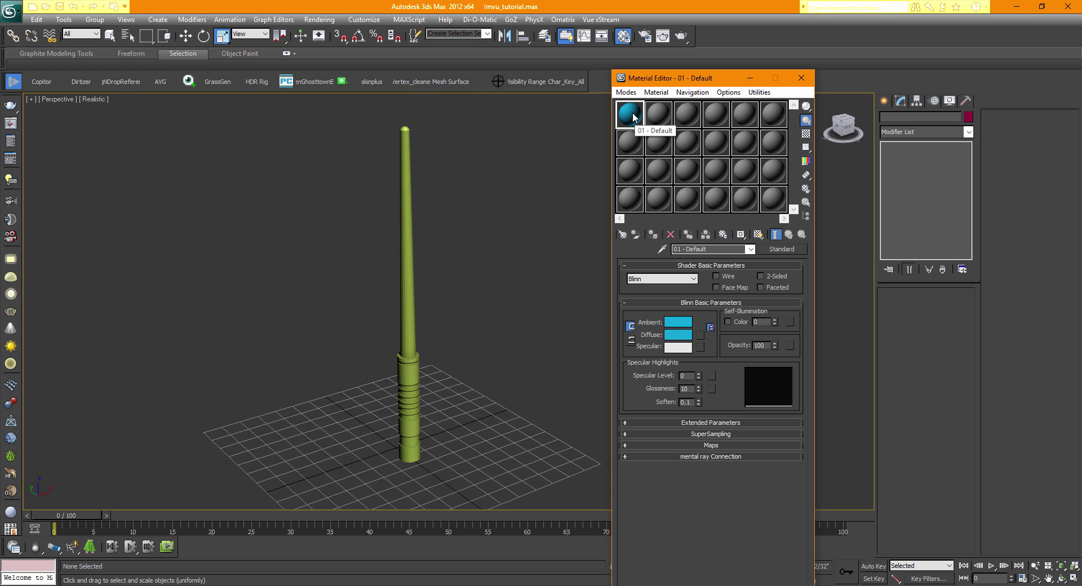
drag(634, 116, 406, 161)
drag(652, 80, 672, 79)
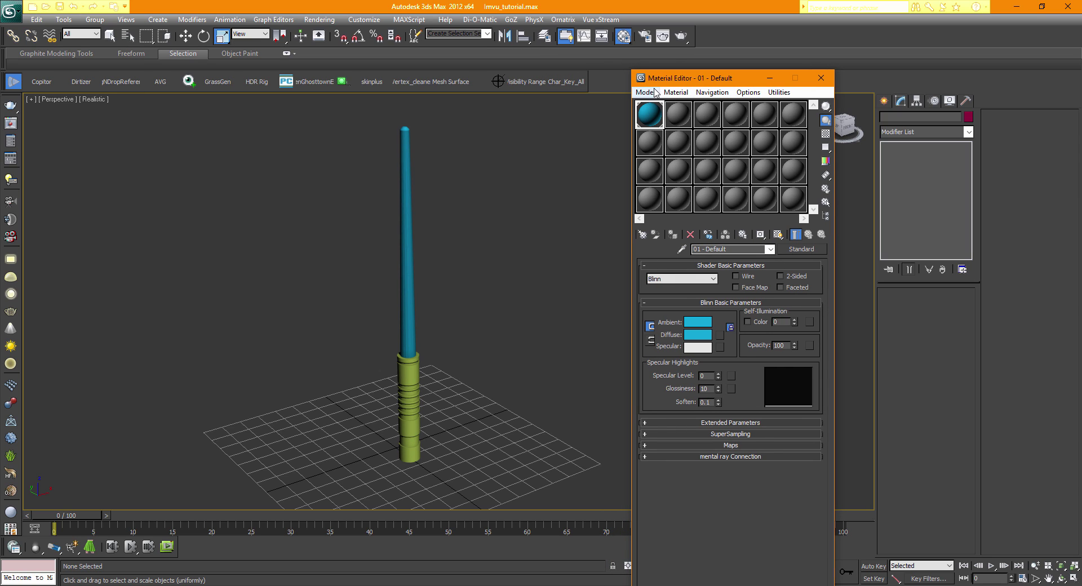
- Switch the Material Editor to Slate mode and return it to Compact mode
click(646, 92)
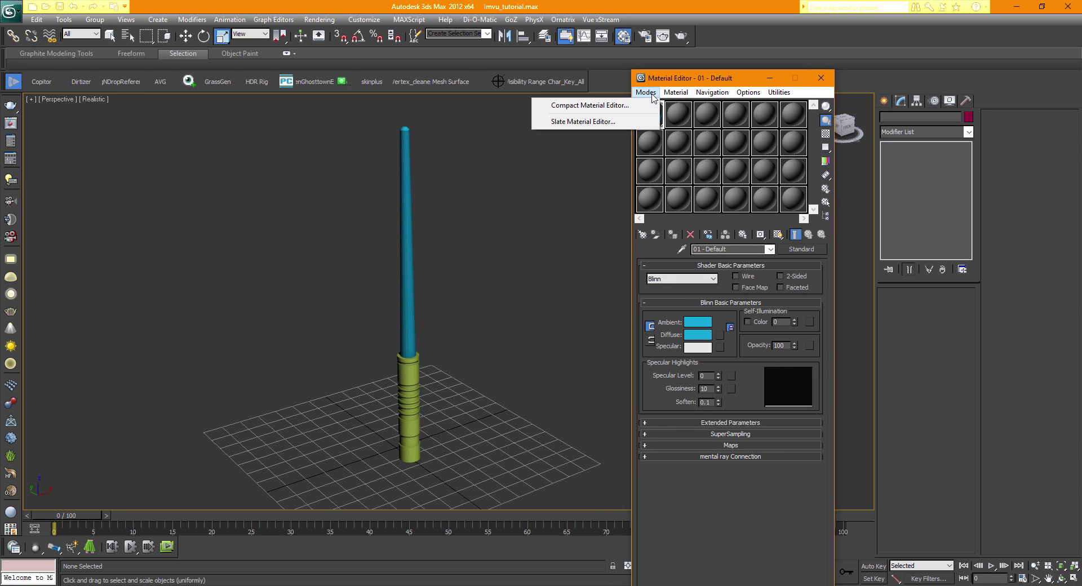
click(570, 108)
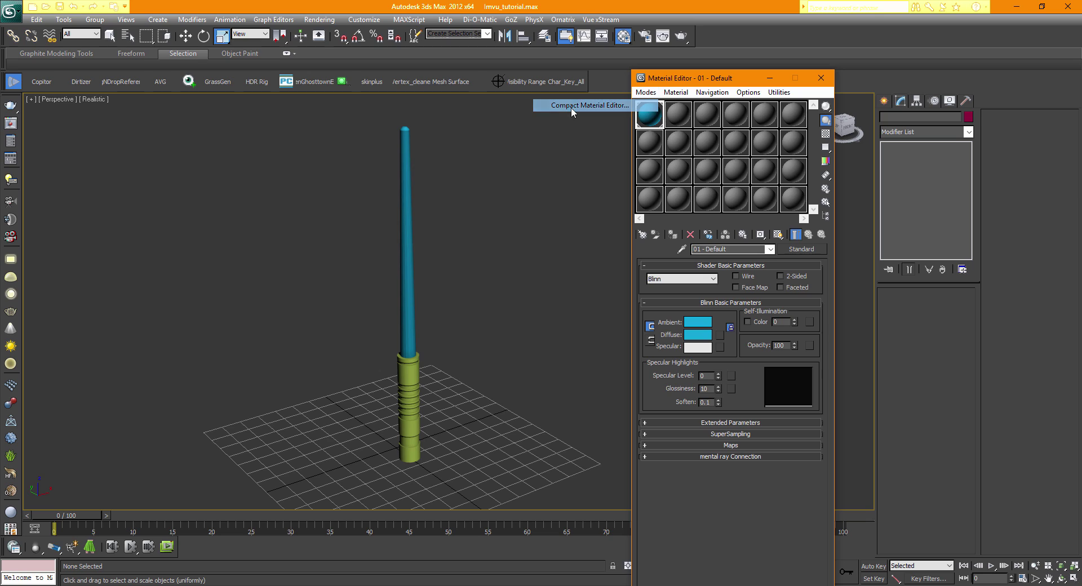
click(646, 92)
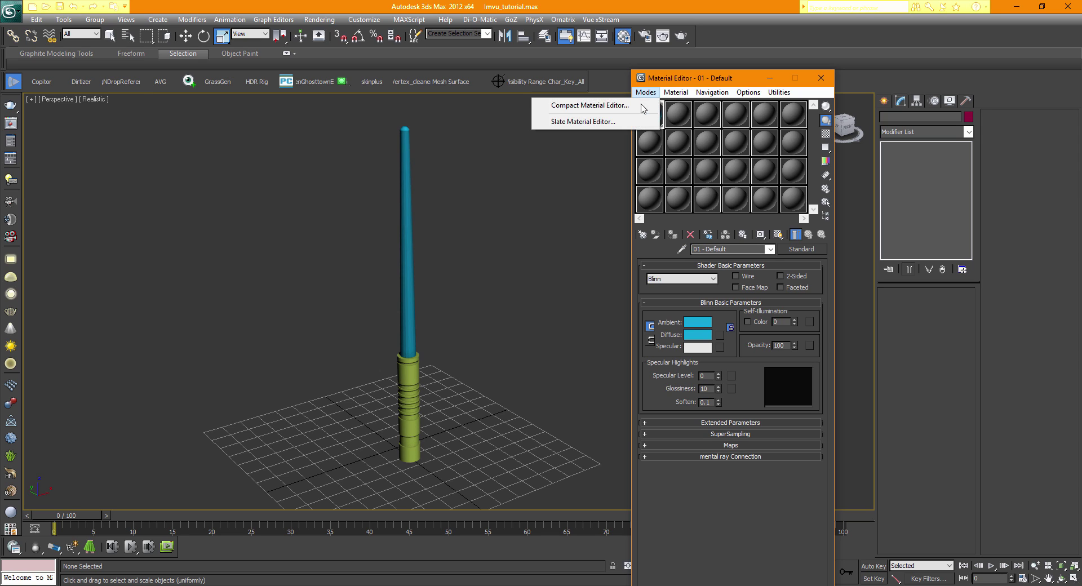
click(590, 121)
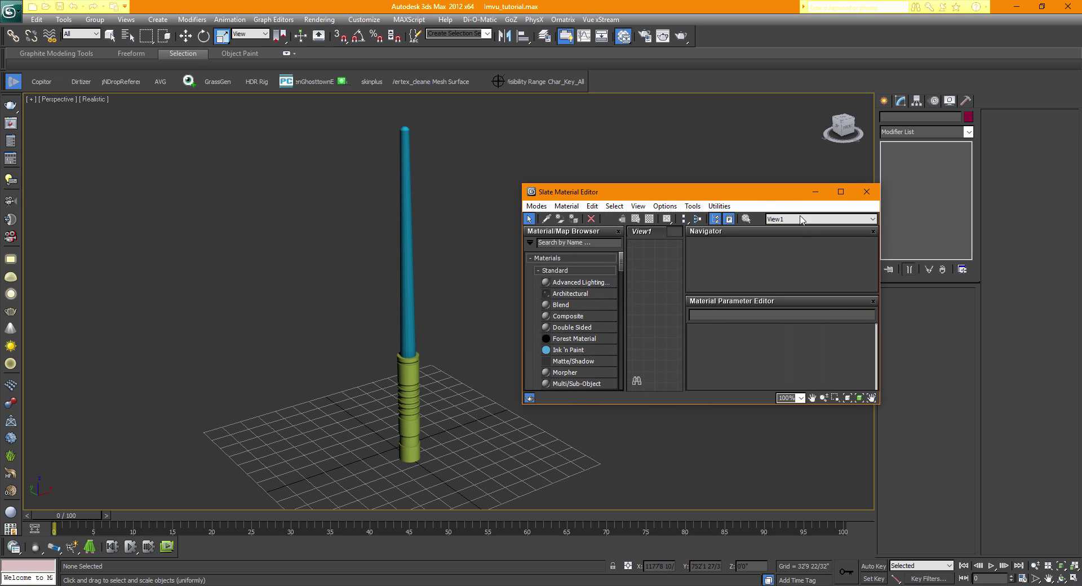
click(537, 207)
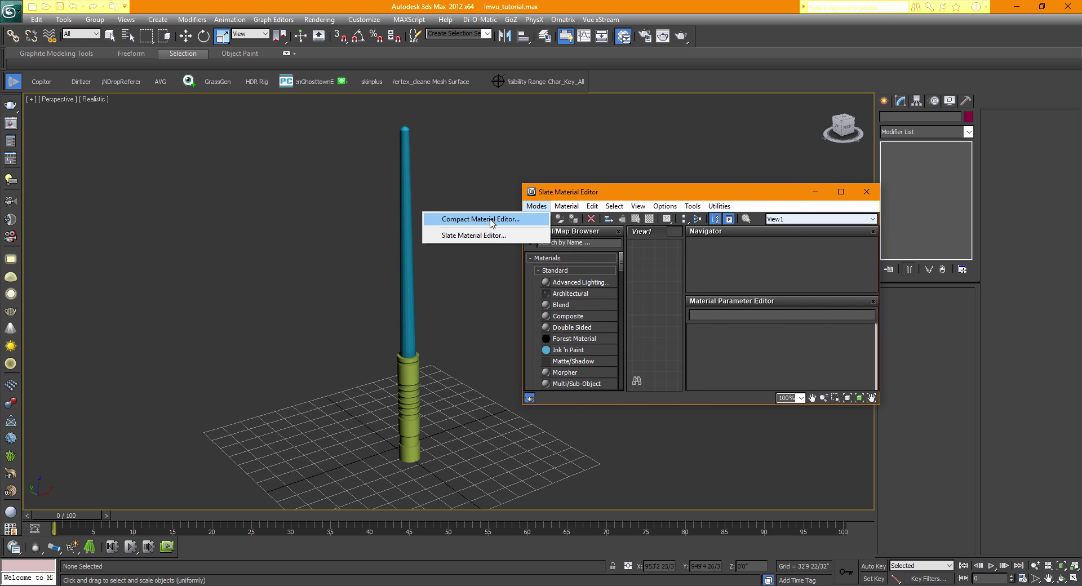
click(473, 221)
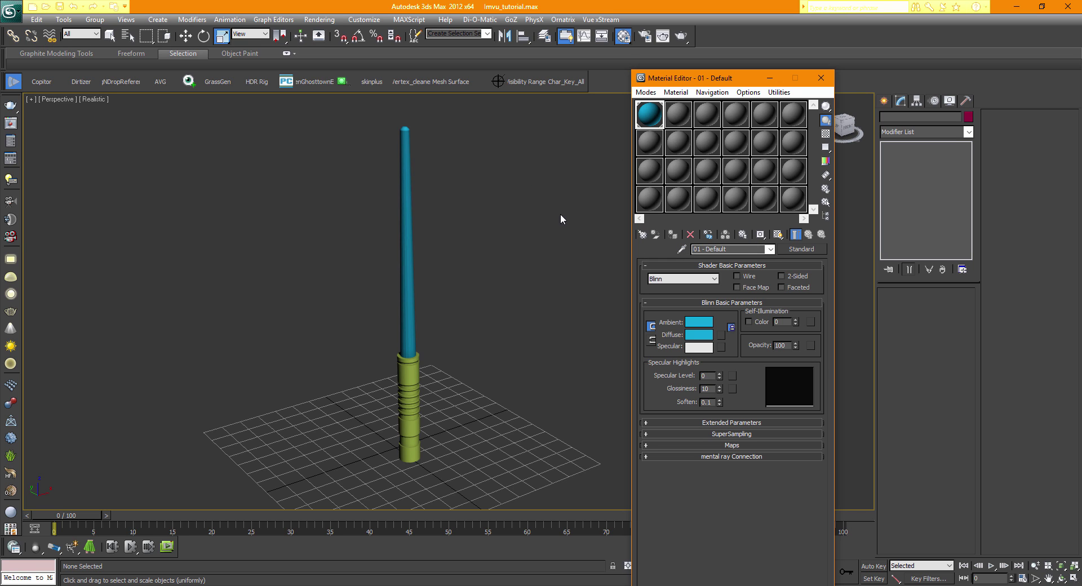
- Show all four viewports and move the Material Editor away from the Front viewport, with the sword in view there
middle_drag(507, 215, 497, 221)
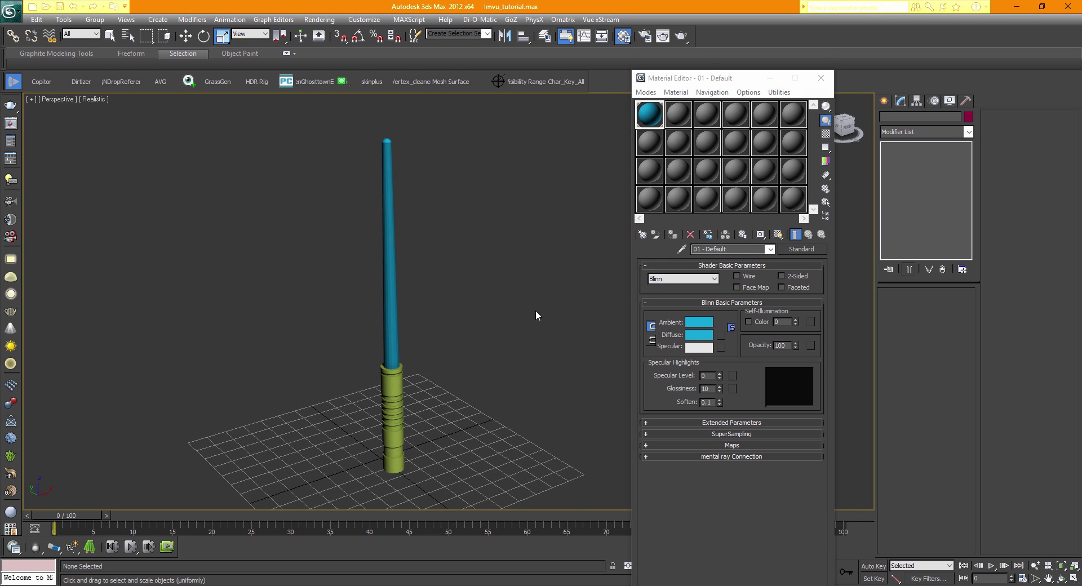
scroll(507, 319, up, 5)
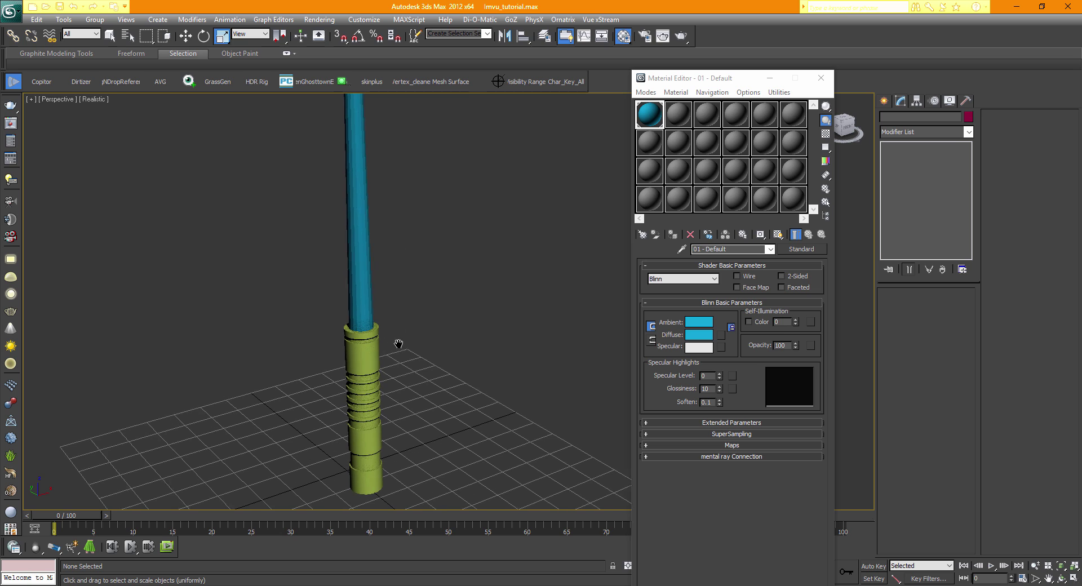
scroll(398, 344, up, 1)
key(alt+w)
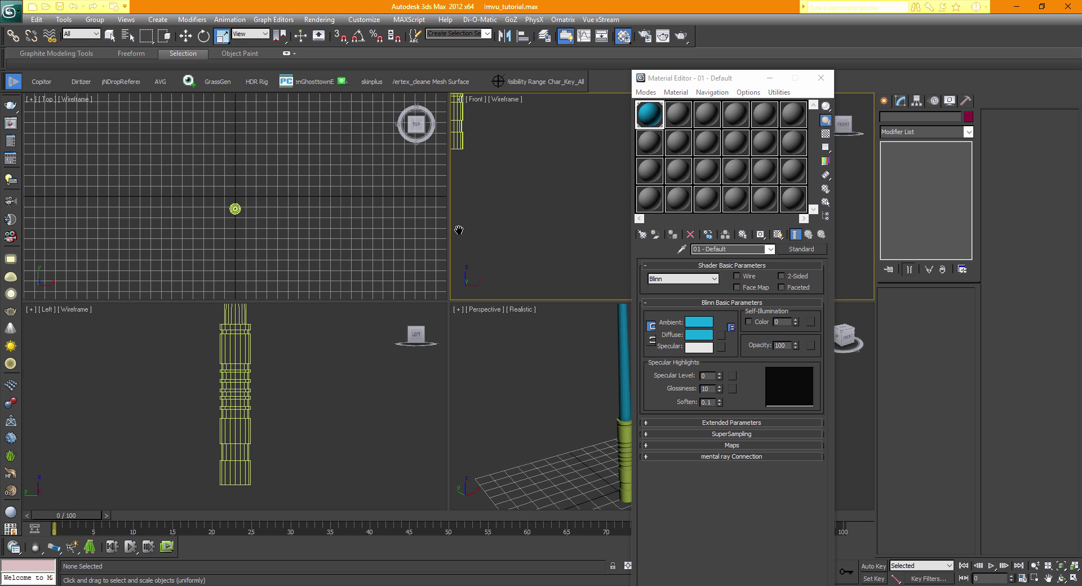
middle_drag(459, 230, 592, 223)
drag(719, 82, 140, 145)
middle_drag(575, 109, 667, 174)
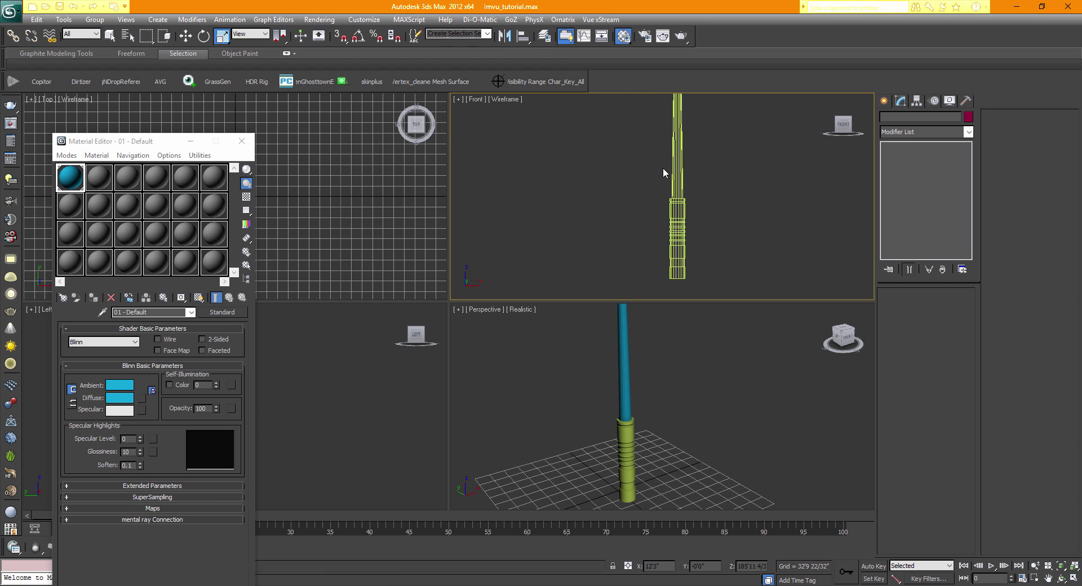
middle_drag(624, 140, 634, 158)
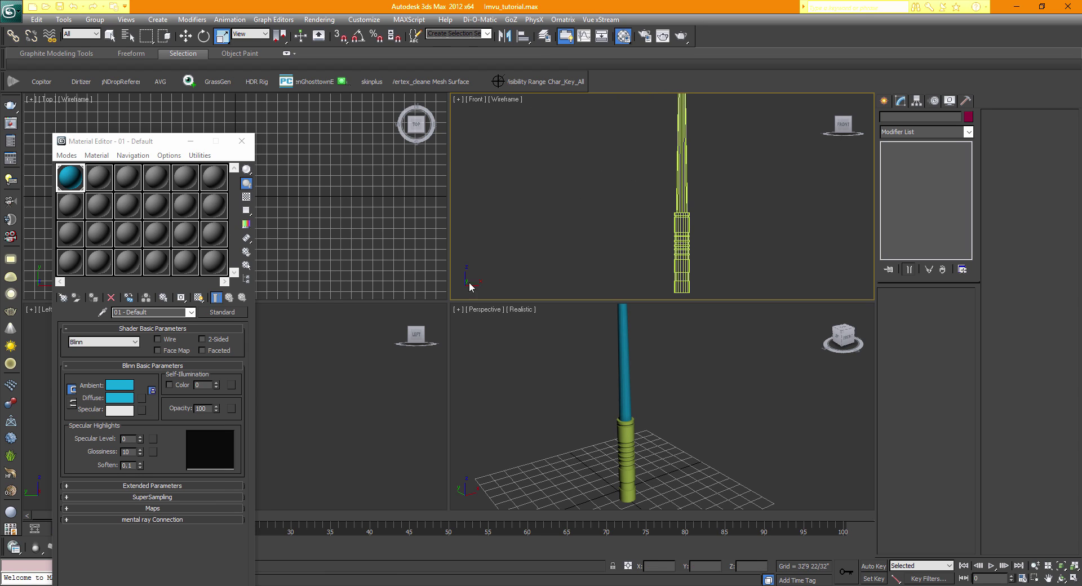
middle_drag(667, 198, 656, 204)
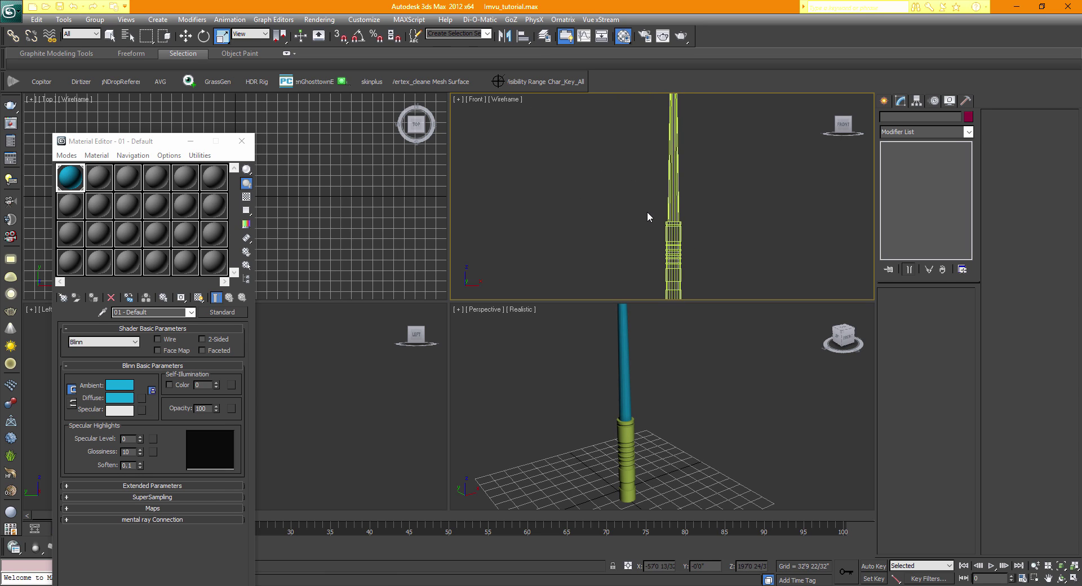
- Display the star-wars-sword reference picture as the Front viewport's background and examine its handle up close
key(alt+b)
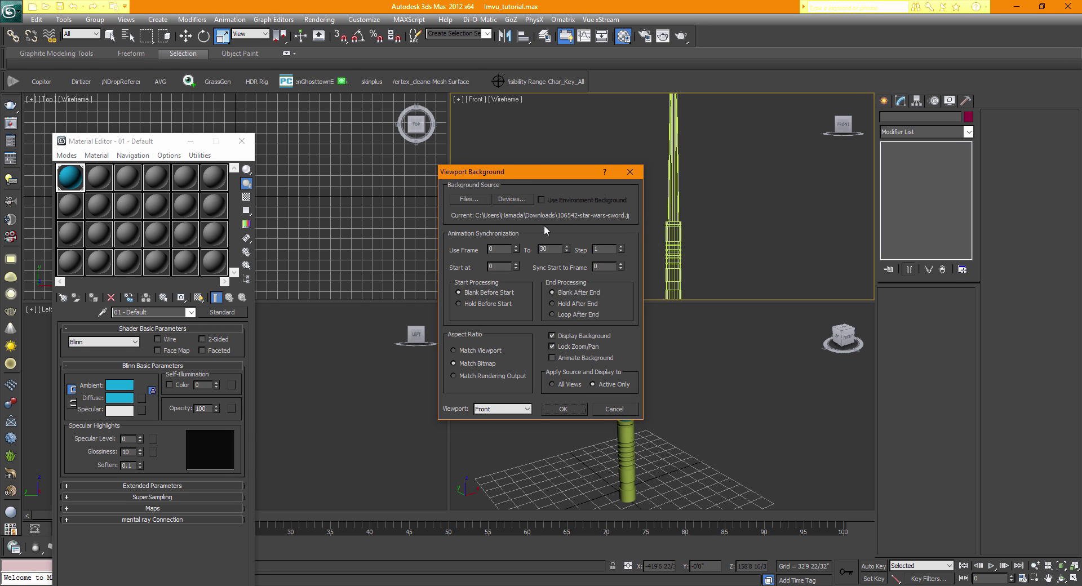
drag(483, 174, 756, 181)
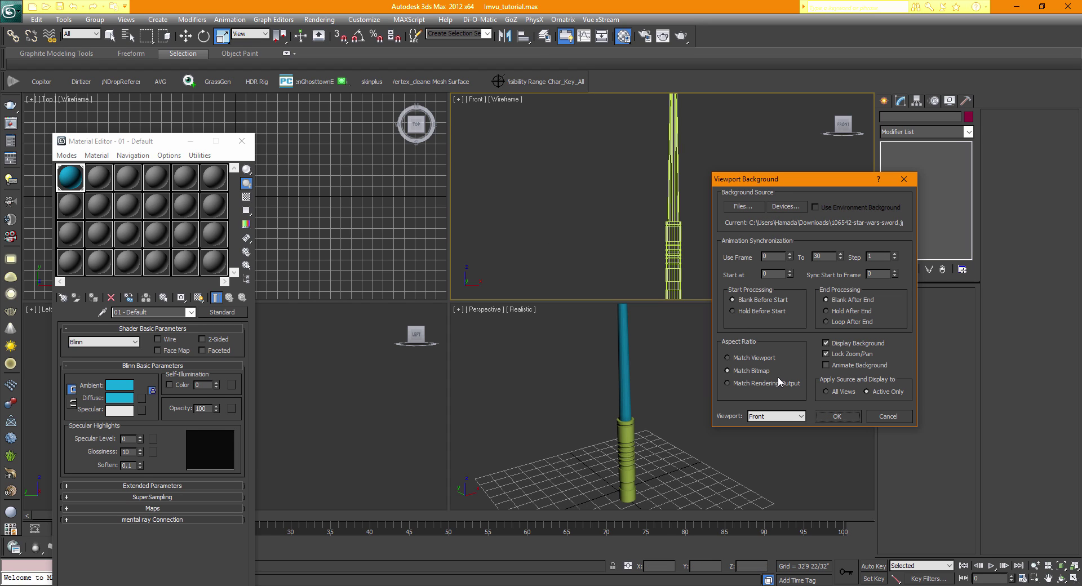
click(837, 417)
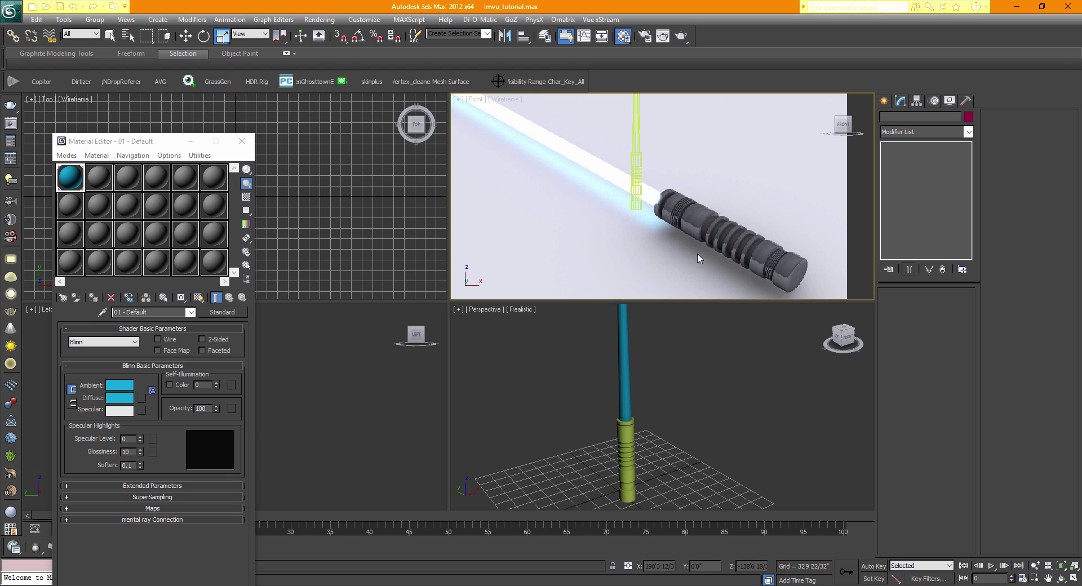
middle_drag(697, 254, 679, 249)
scroll(727, 252, up, 3)
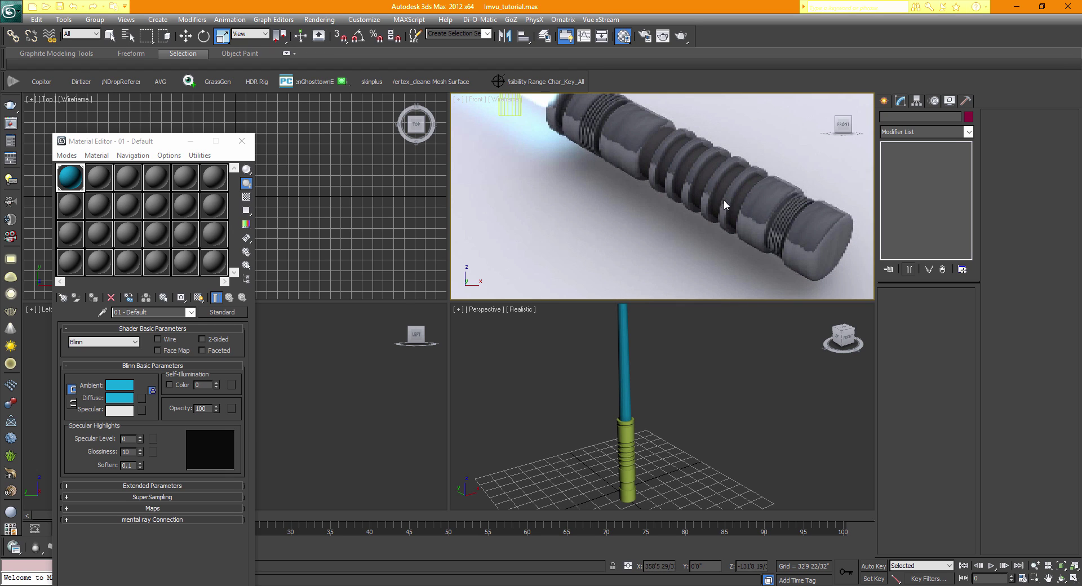
scroll(630, 163, up, 2)
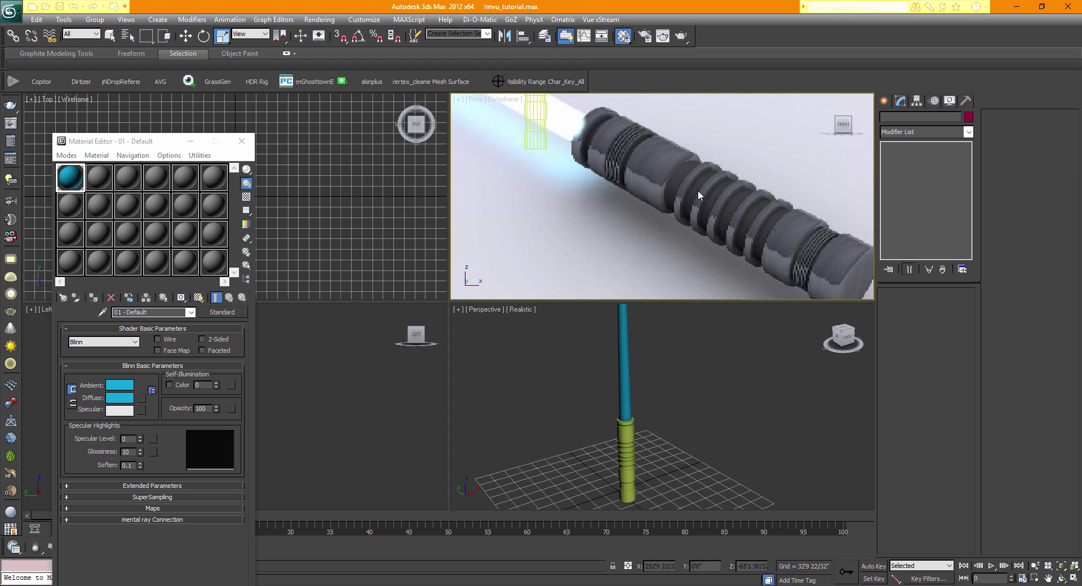
middle_drag(699, 195, 667, 182)
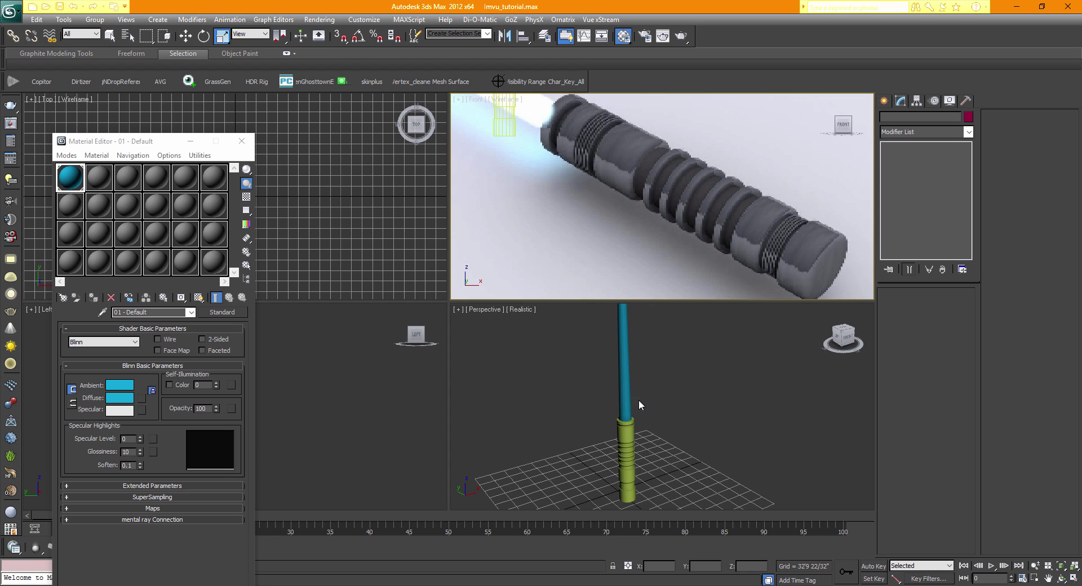
- Maximize the Perspective viewport with a close view of the sword's handle
middle_drag(739, 473, 725, 422)
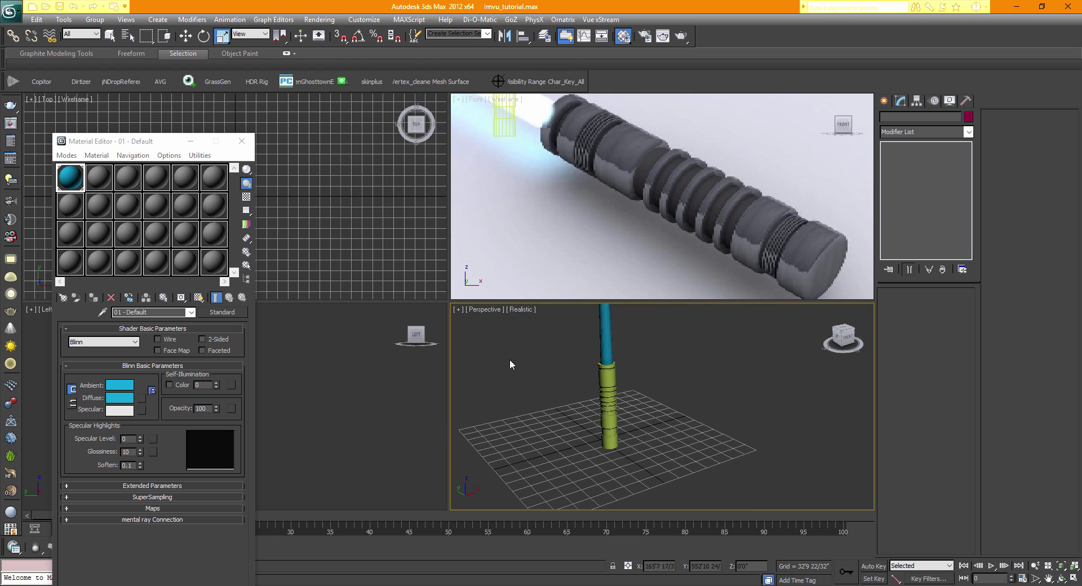
middle_drag(509, 361, 542, 386)
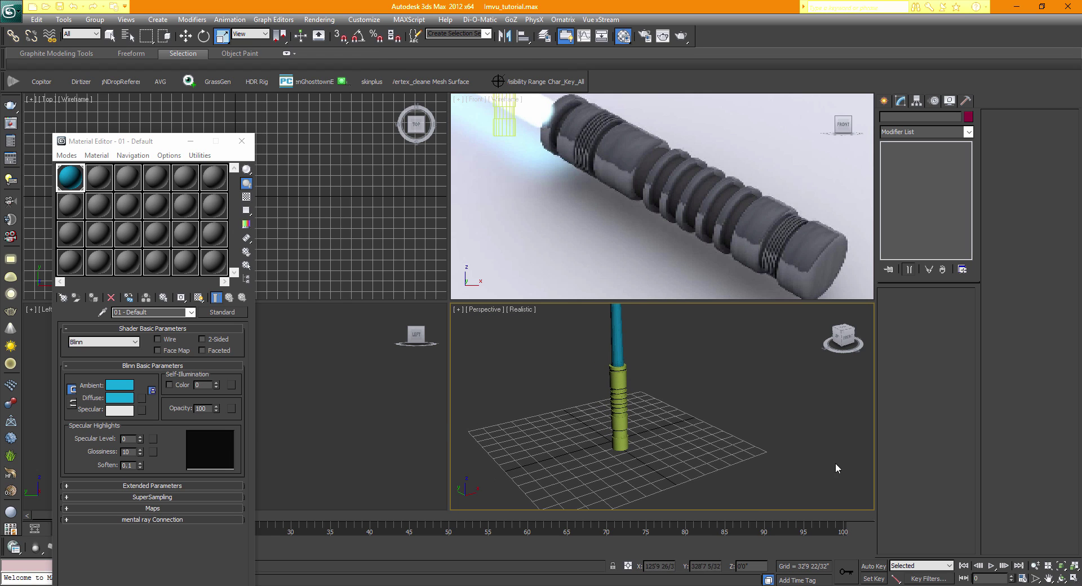
click(1073, 579)
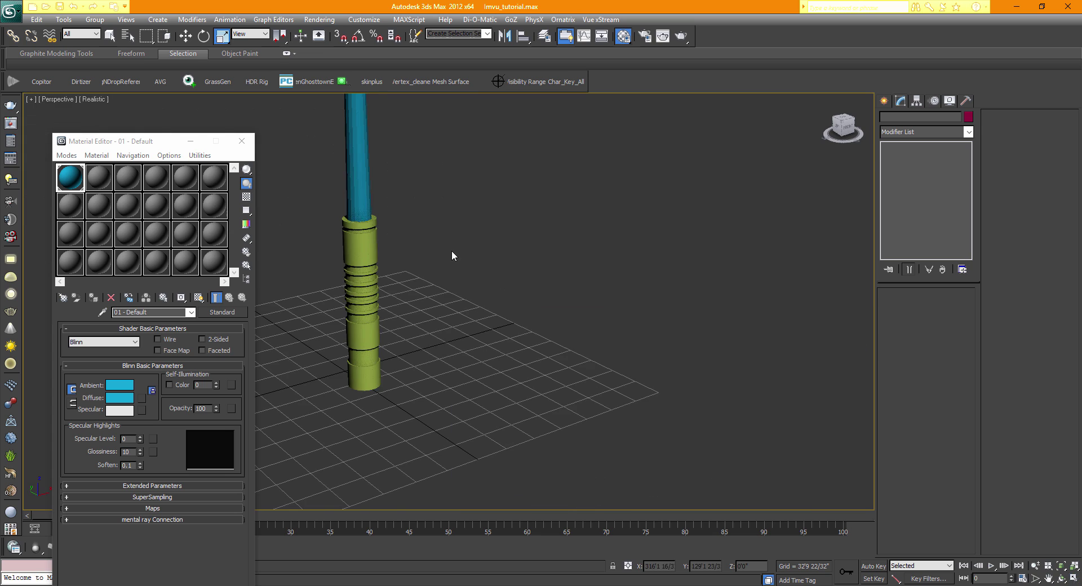
scroll(539, 282, up, 3)
scroll(534, 294, up, 3)
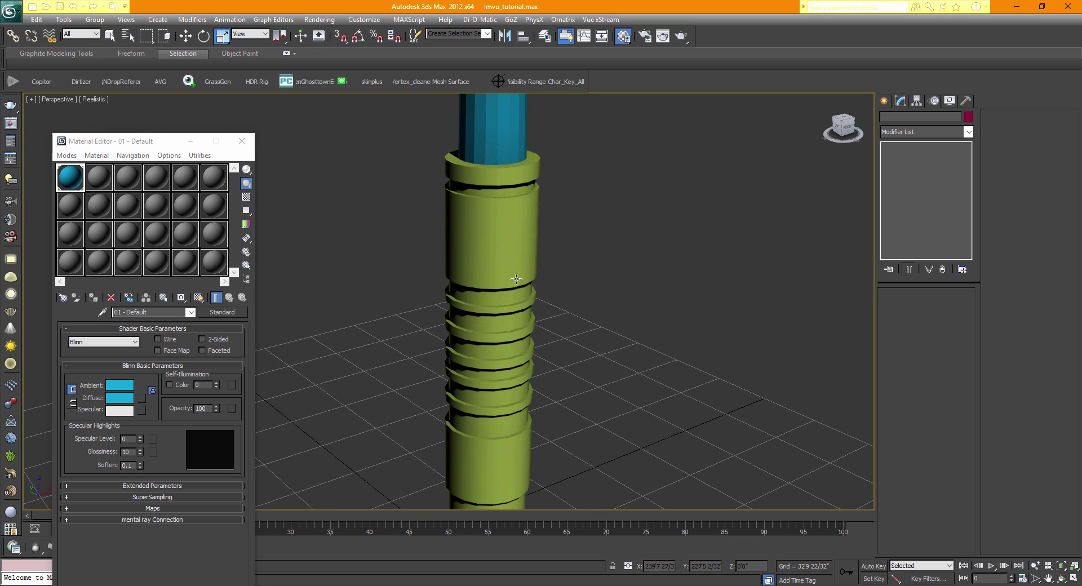
- Select Sword_Lower_part and turn on Edged Faces in the Perspective viewport
click(505, 242)
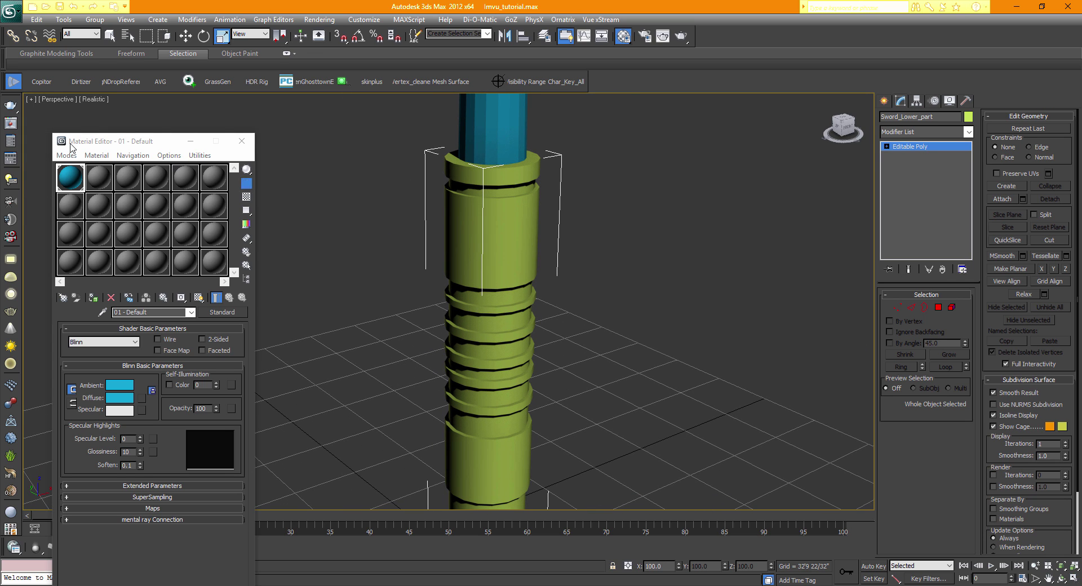
click(94, 99)
click(122, 150)
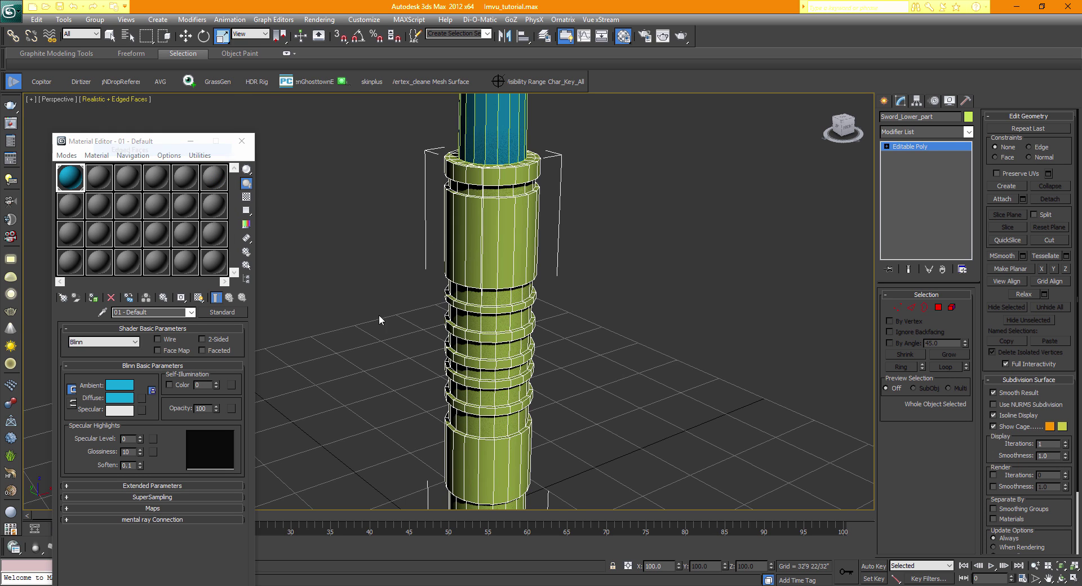
middle_drag(614, 361, 624, 338)
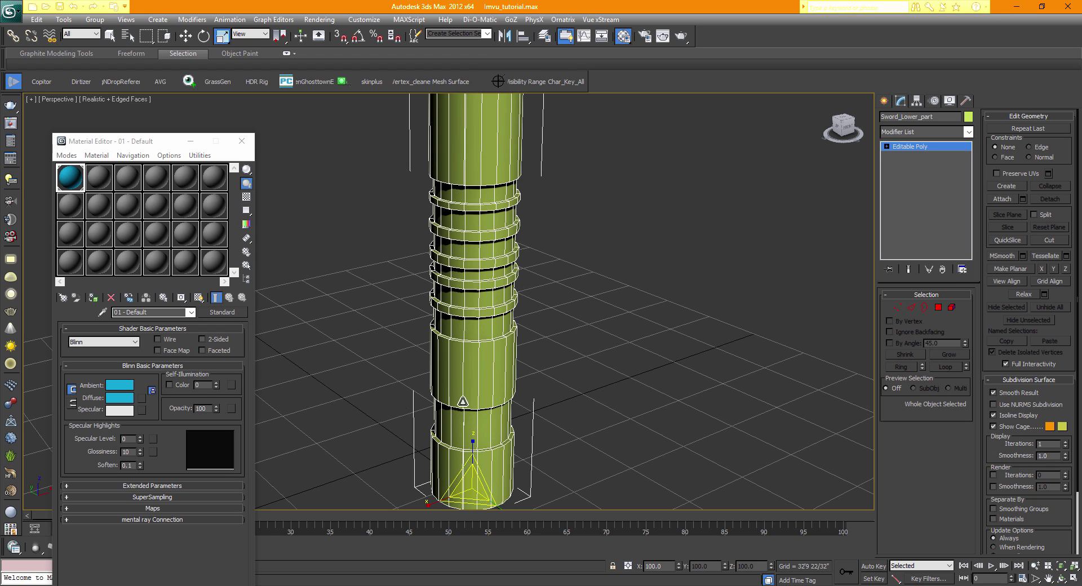
- In polygon editing, select the full polygon rings of the handle's lowest band and the next wide raised band above it
click(938, 307)
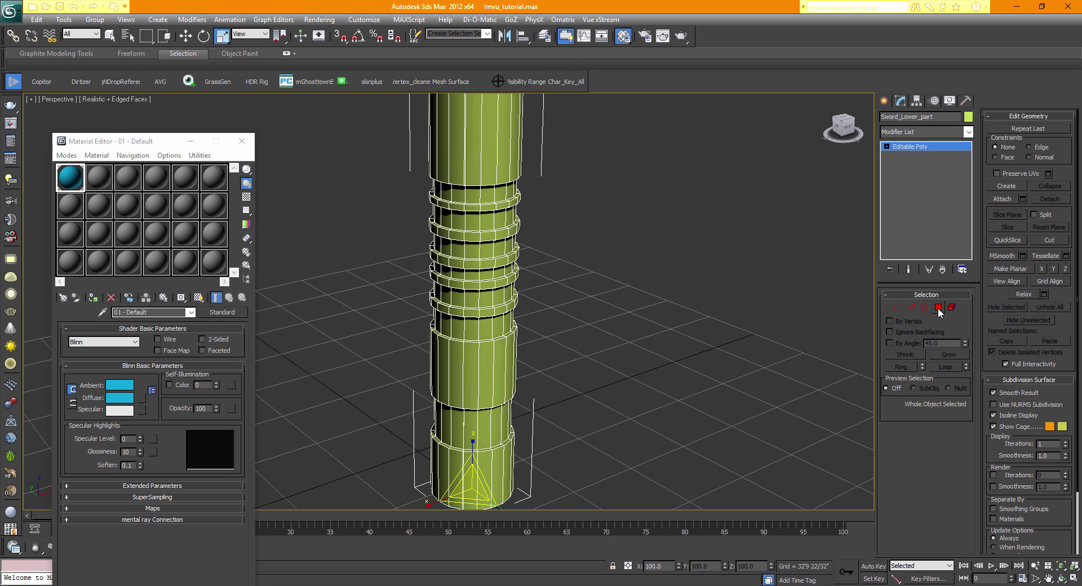
click(493, 423)
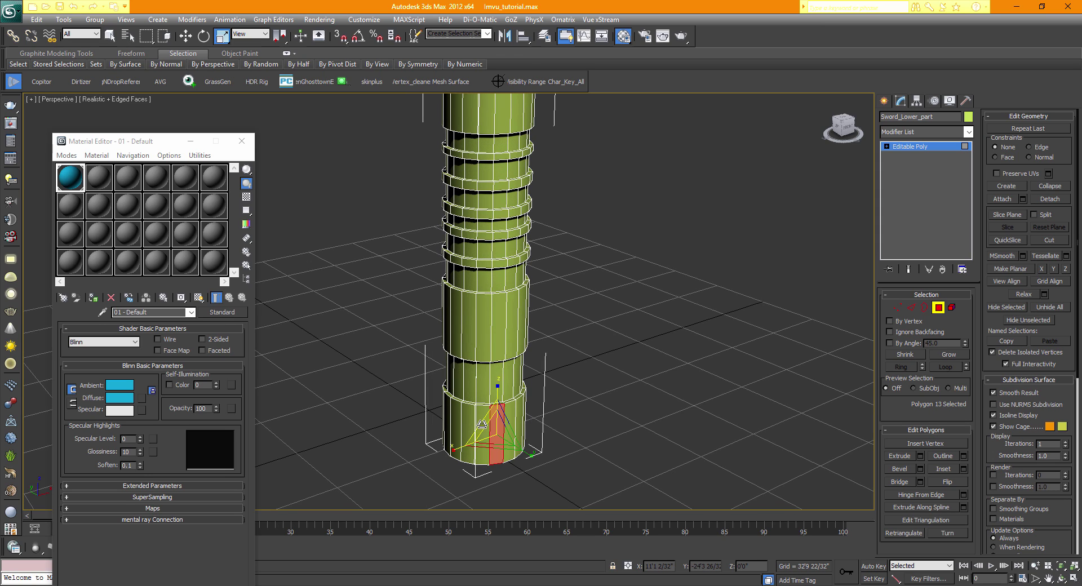
shift+click(482, 424)
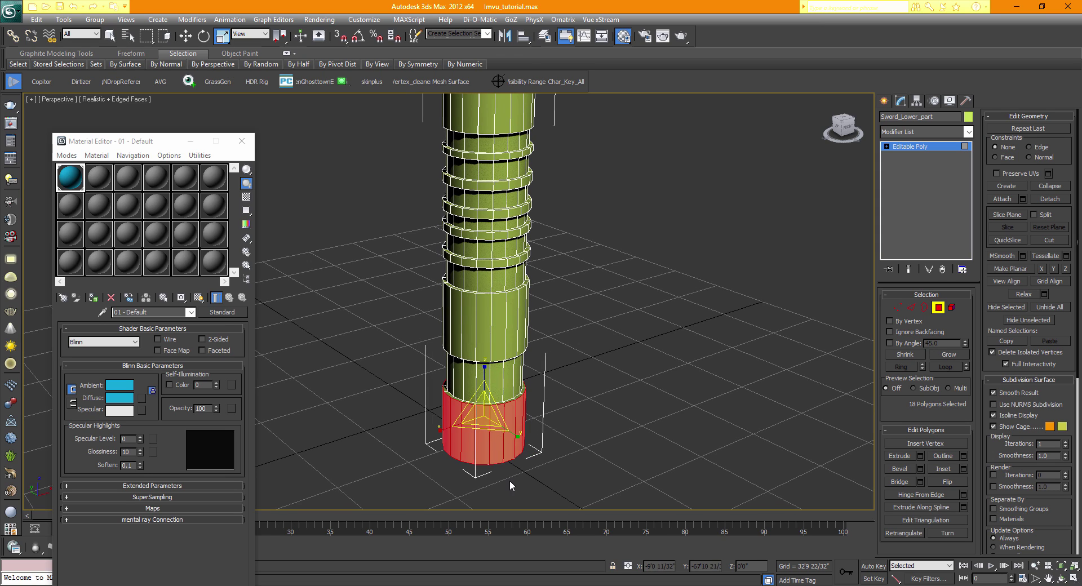
ctrl+click(481, 328)
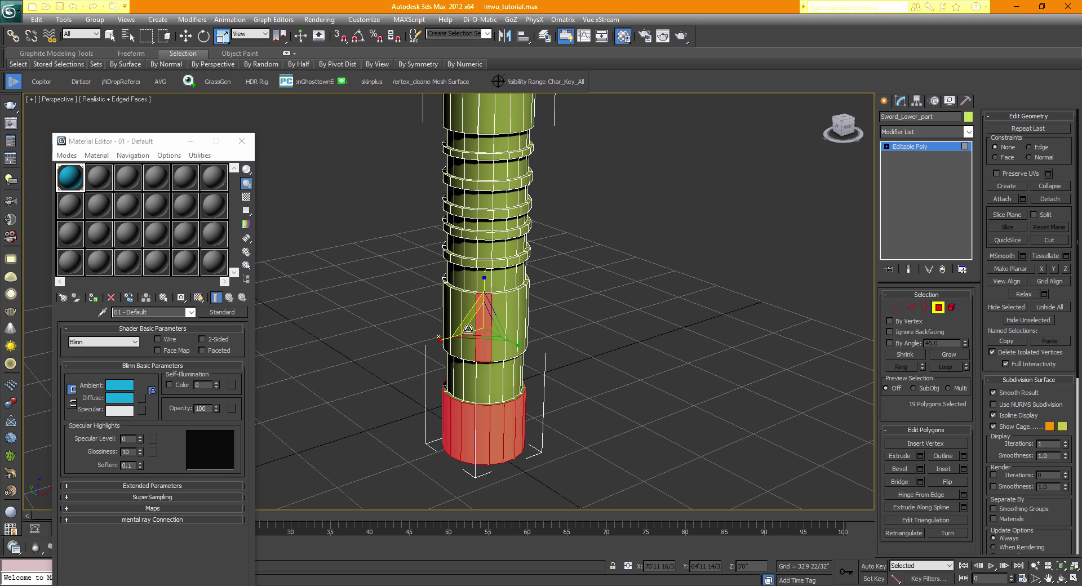
shift+click(470, 330)
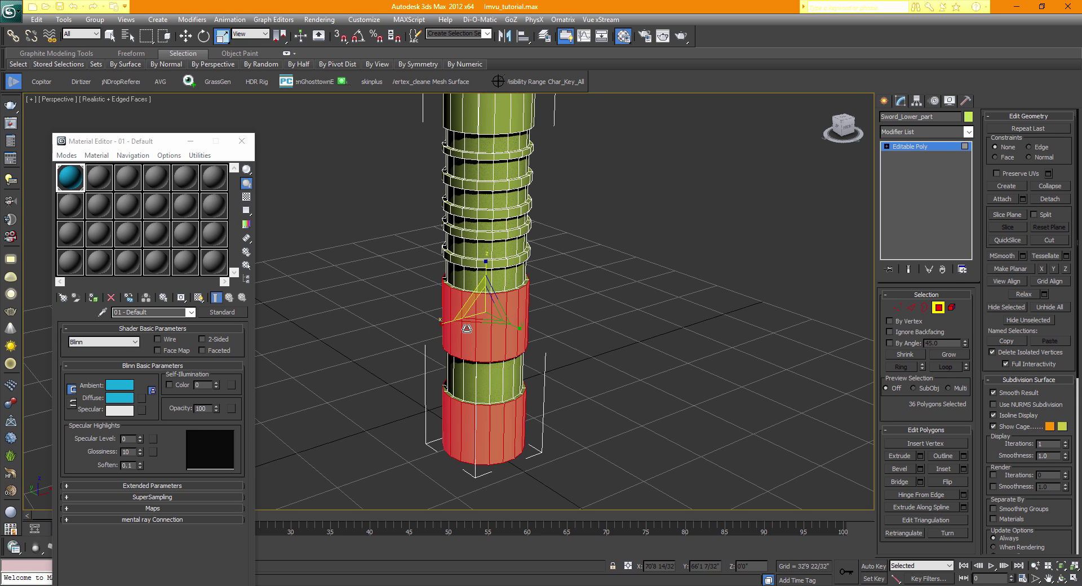
middle_drag(527, 314, 537, 344)
scroll(537, 344, up, 2)
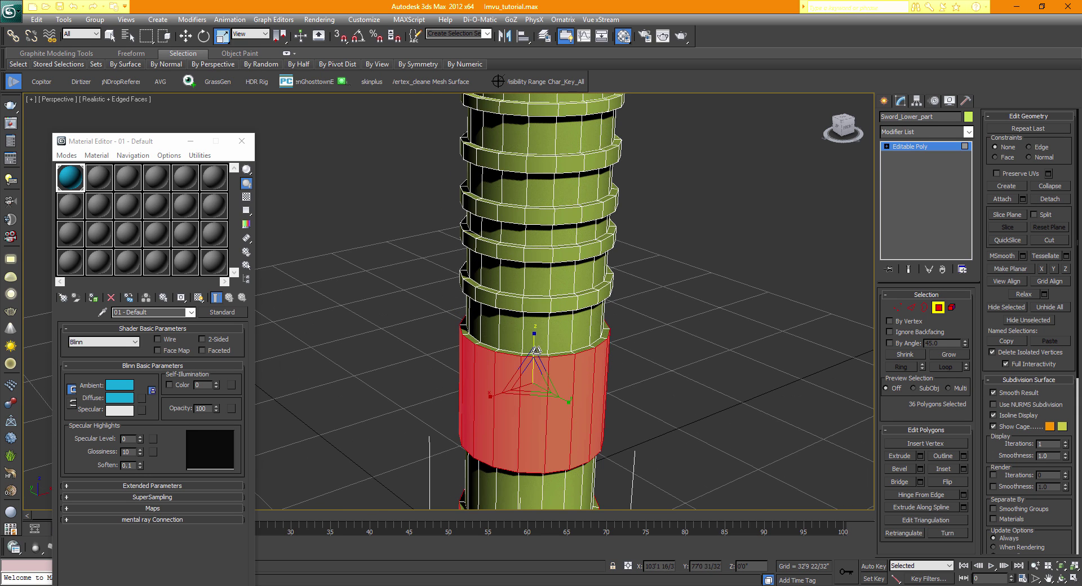
- Add the outer faces of the four lower raised rings above the wide red section to the polygon selection
scroll(511, 366, up, 2)
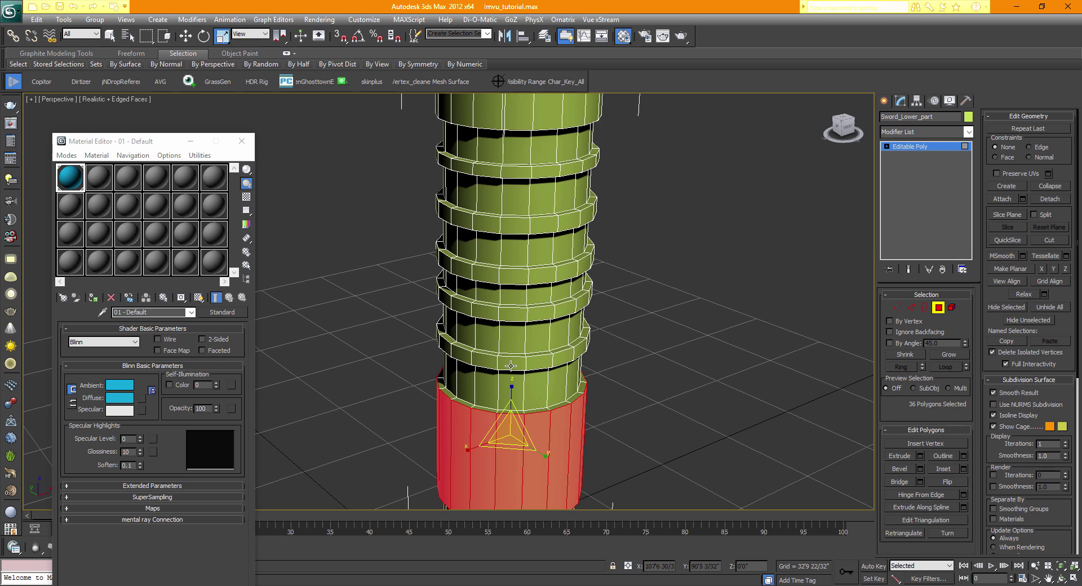
ctrl+click(509, 364)
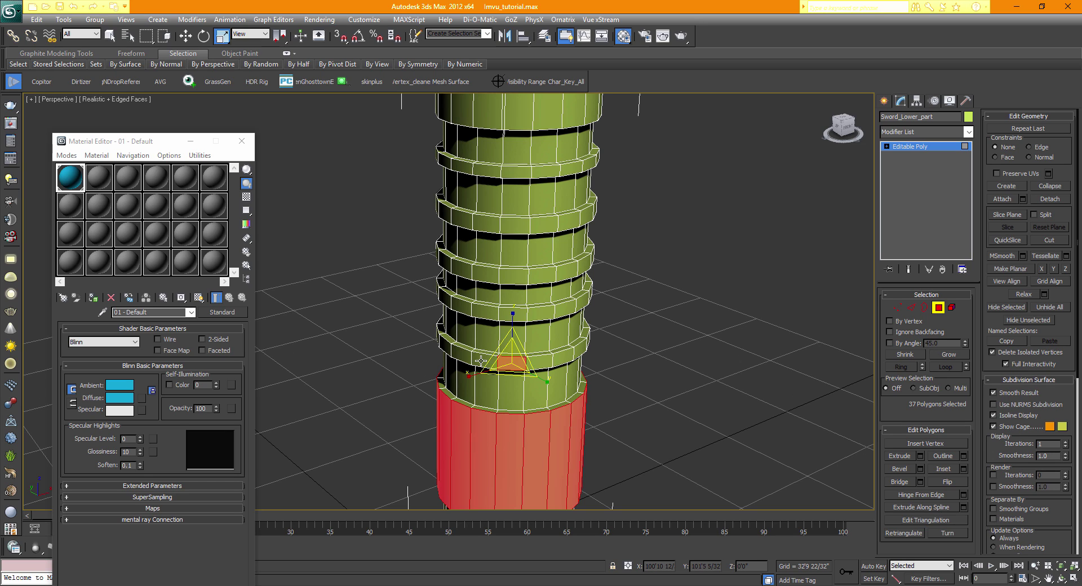
shift+click(481, 361)
middle_drag(516, 336, 517, 350)
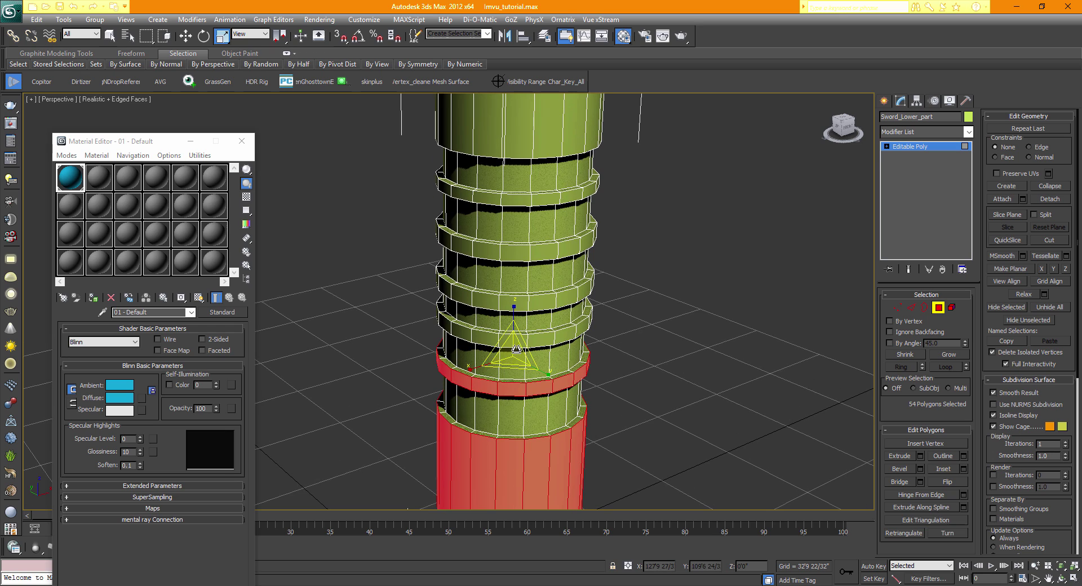
ctrl+click(479, 337)
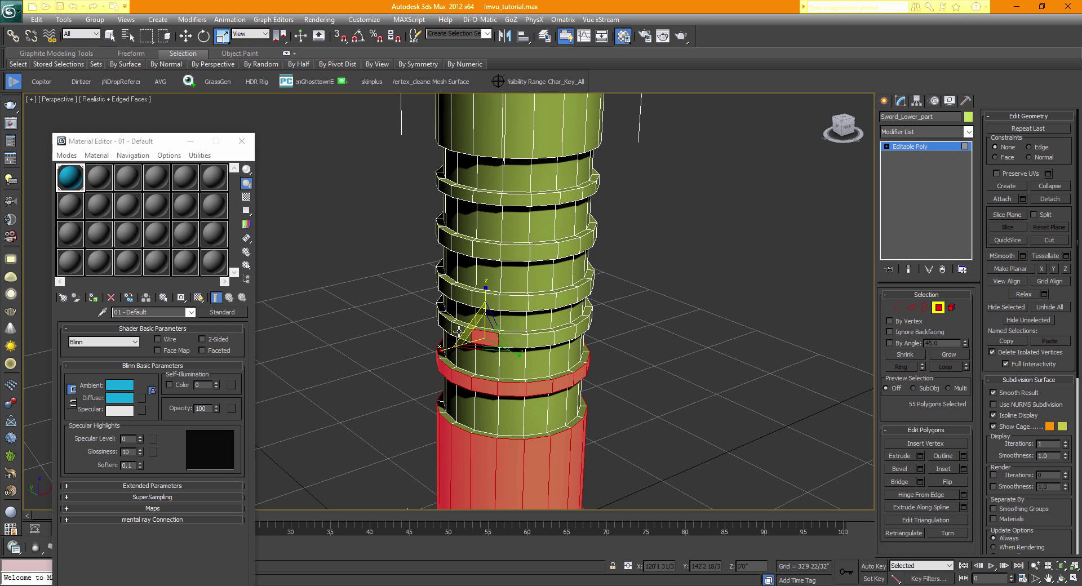
shift+click(458, 332)
ctrl+click(480, 302)
shift+click(466, 297)
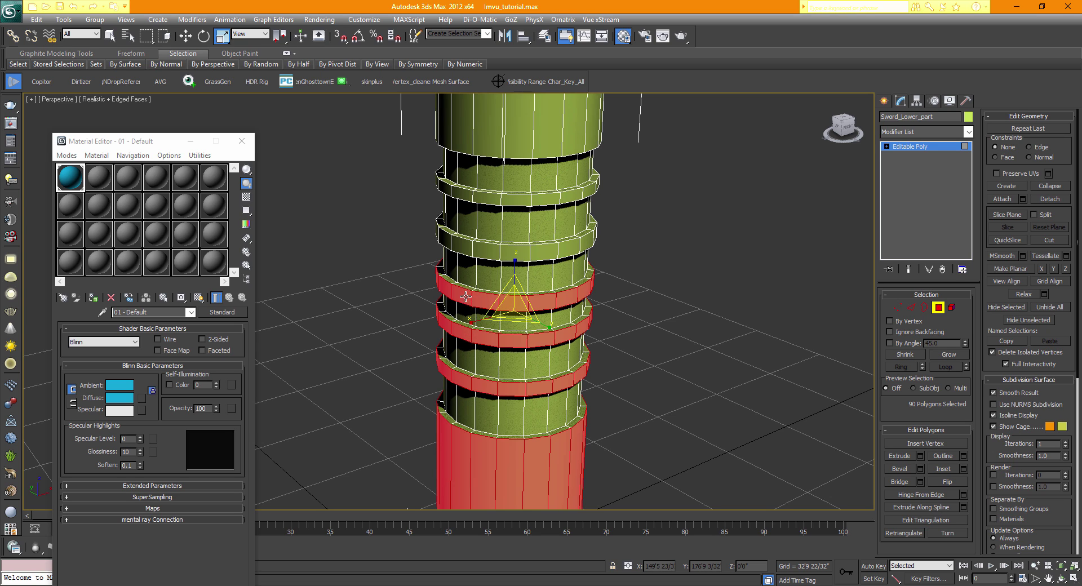
ctrl+click(489, 252)
shift+click(464, 250)
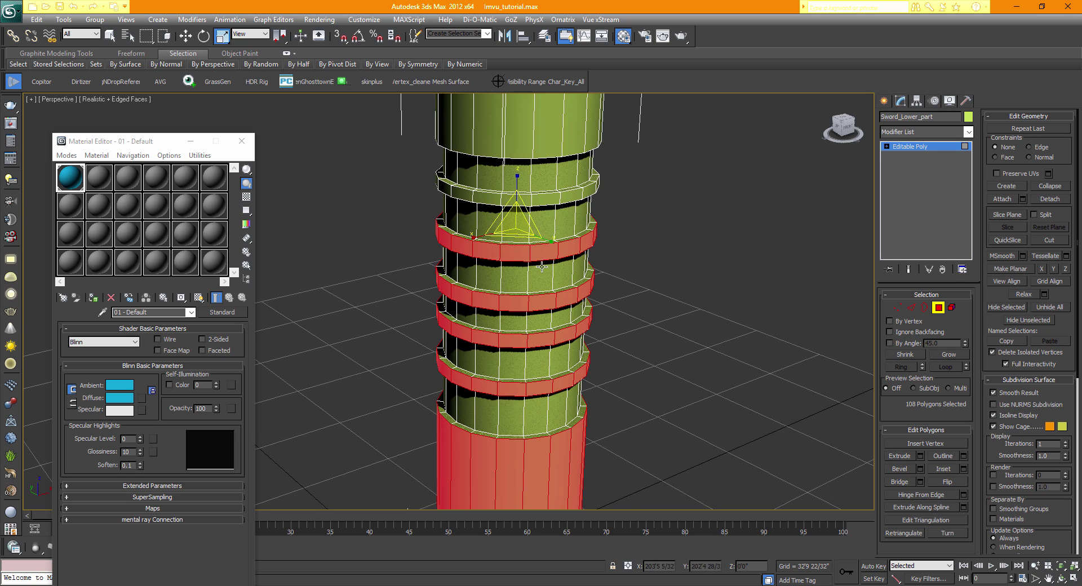
- Add the outer faces of the fifth raised ring and the wide upper section above it to the polygon selection
middle_drag(542, 267, 592, 368)
ctrl+click(519, 300)
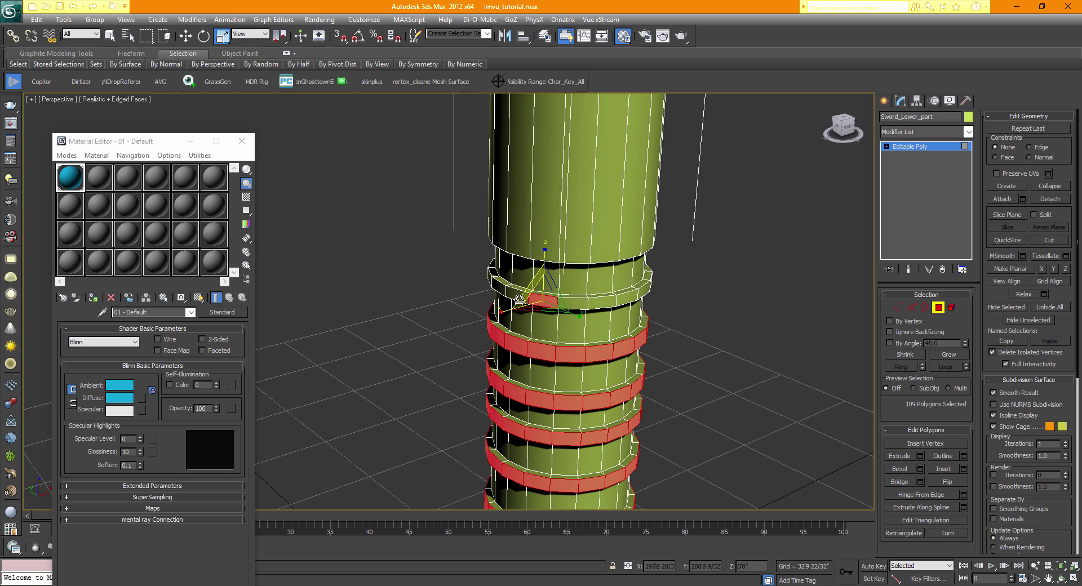
ctrl+click(525, 243)
shift+click(520, 239)
middle_drag(521, 240, 571, 371)
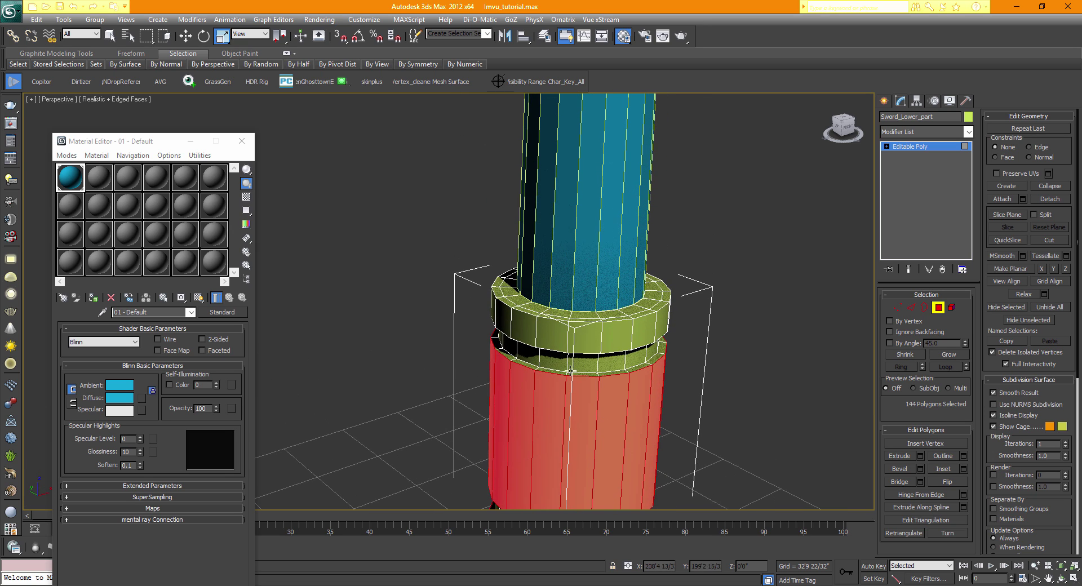
- Add the outer faces of the collar just below the blue blade to the polygon selection
ctrl+click(534, 337)
shift+click(568, 333)
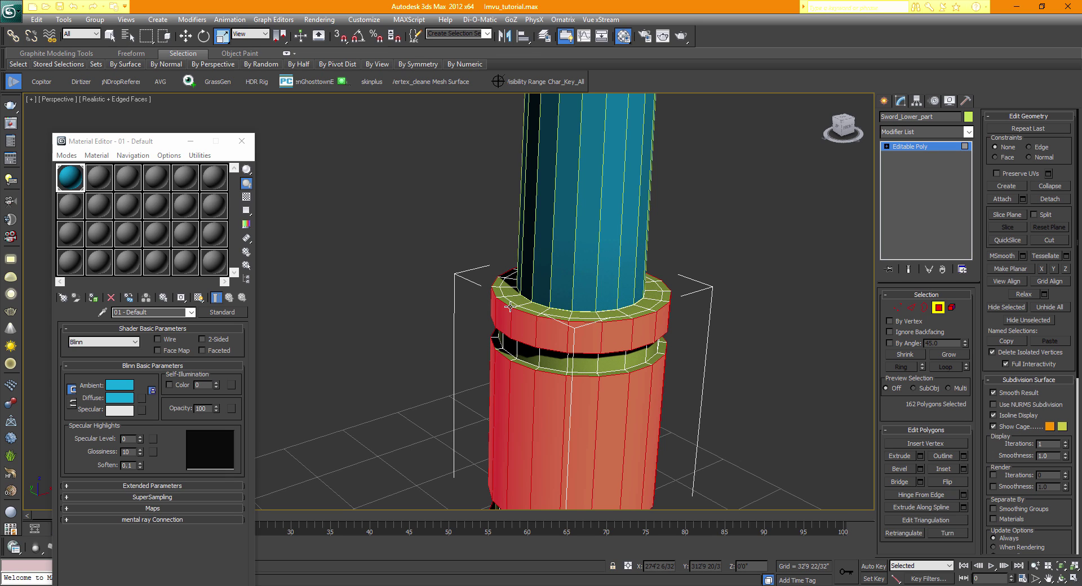
shift+click(500, 292)
alt+click(521, 307)
alt+middle_drag(528, 311, 599, 370)
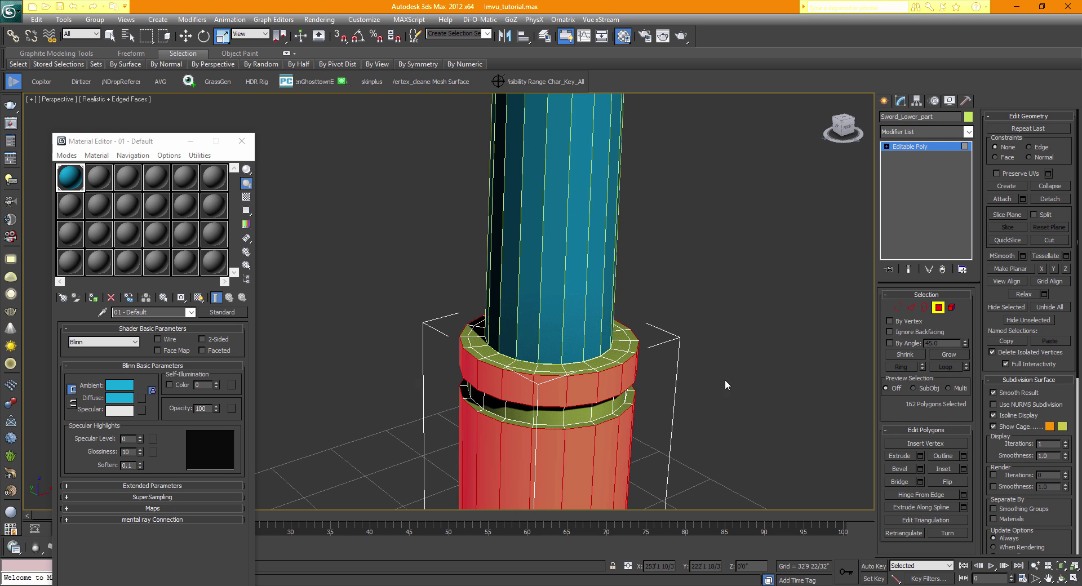
middle_drag(600, 474, 629, 221)
scroll(579, 344, down, 3)
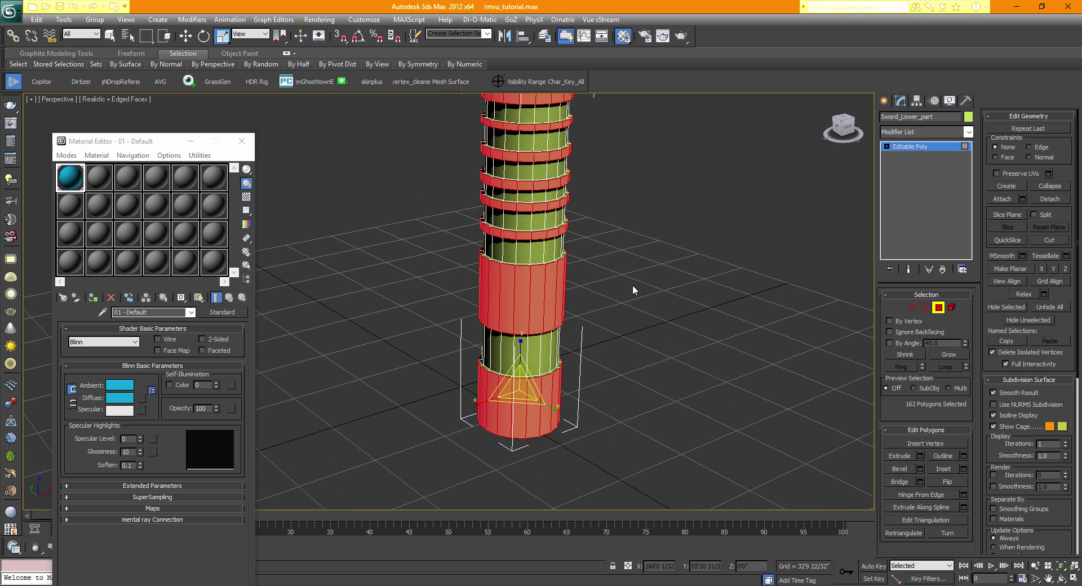
click(99, 188)
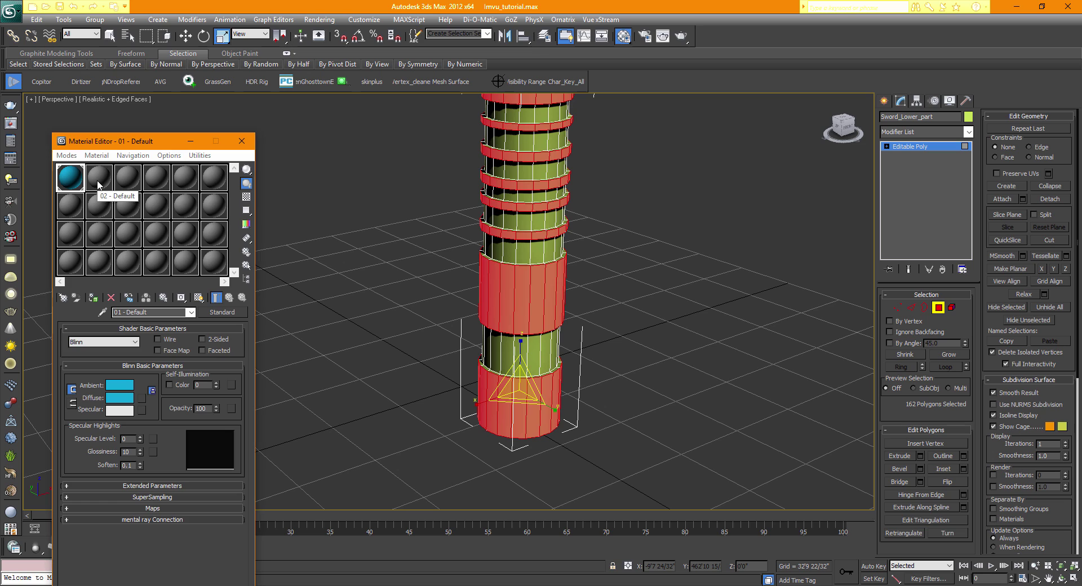
click(117, 398)
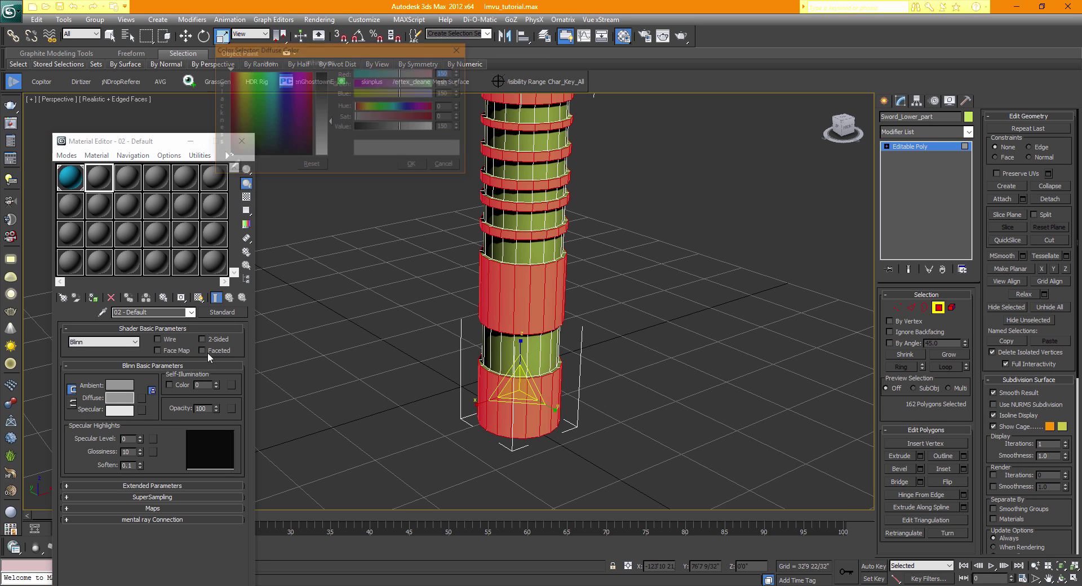
drag(329, 111, 330, 79)
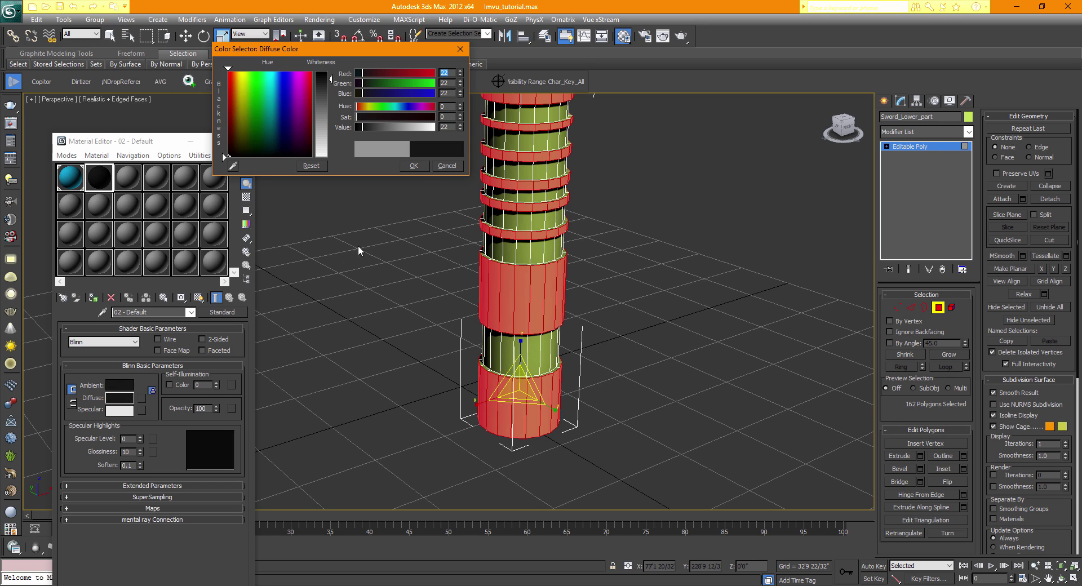
click(448, 166)
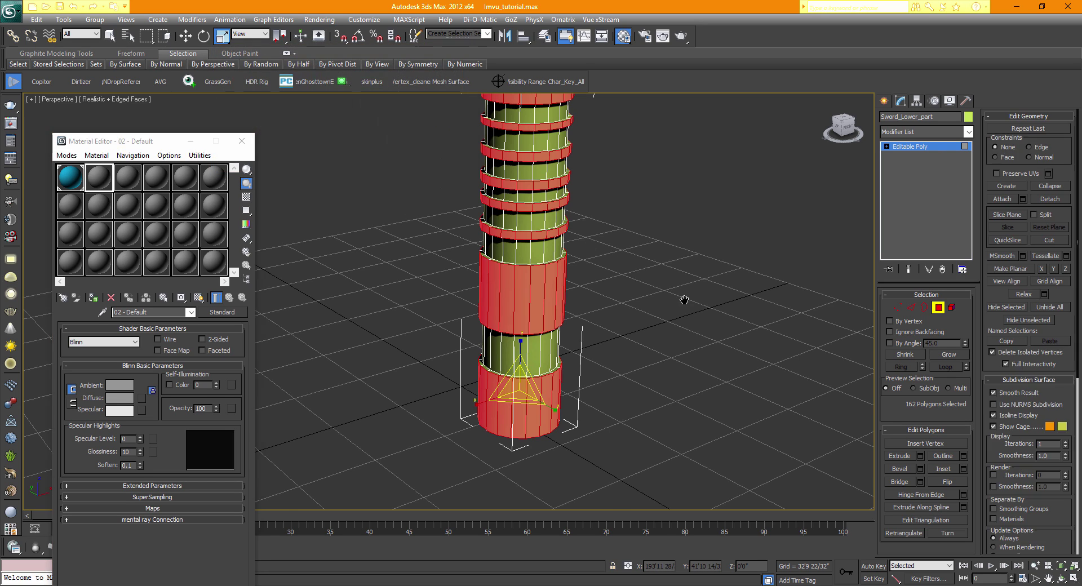
- Show all four viewports and sample the 02 - Default material's diffuse color from the hilt reference image
scroll(684, 301, up, 2)
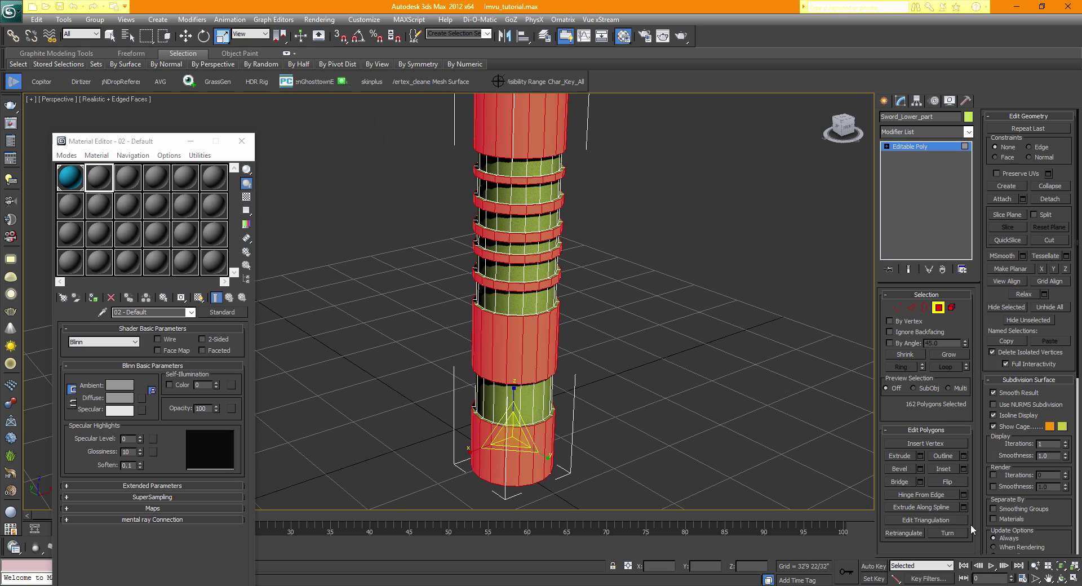
click(1073, 579)
middle_drag(540, 239, 537, 239)
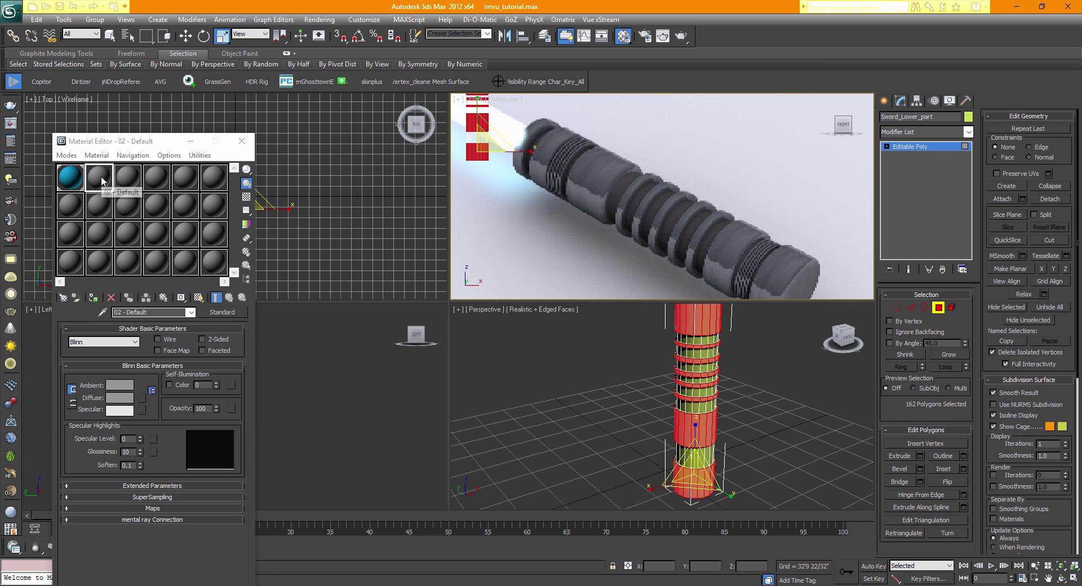
click(99, 178)
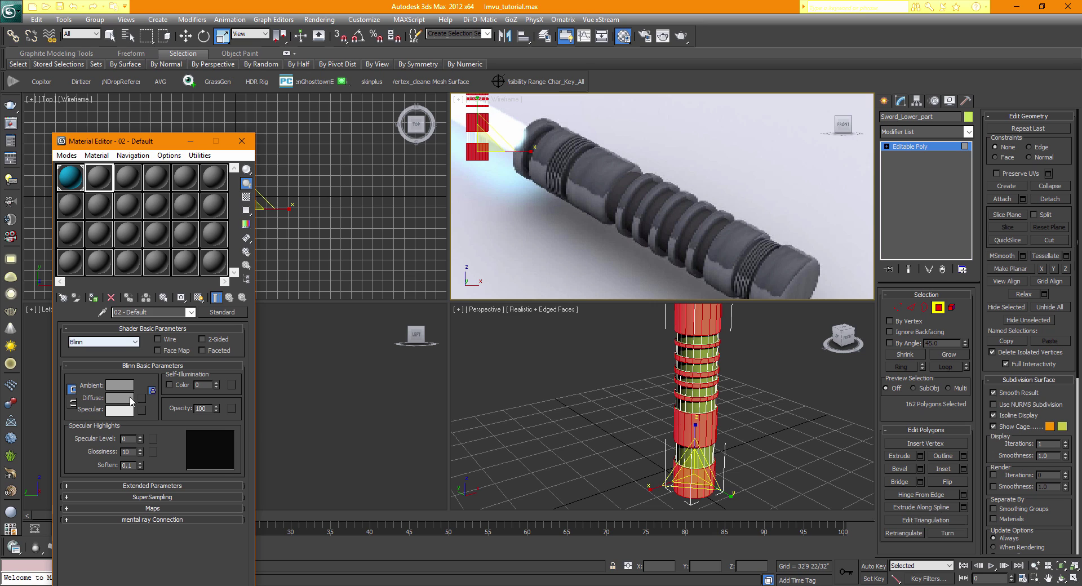
click(120, 398)
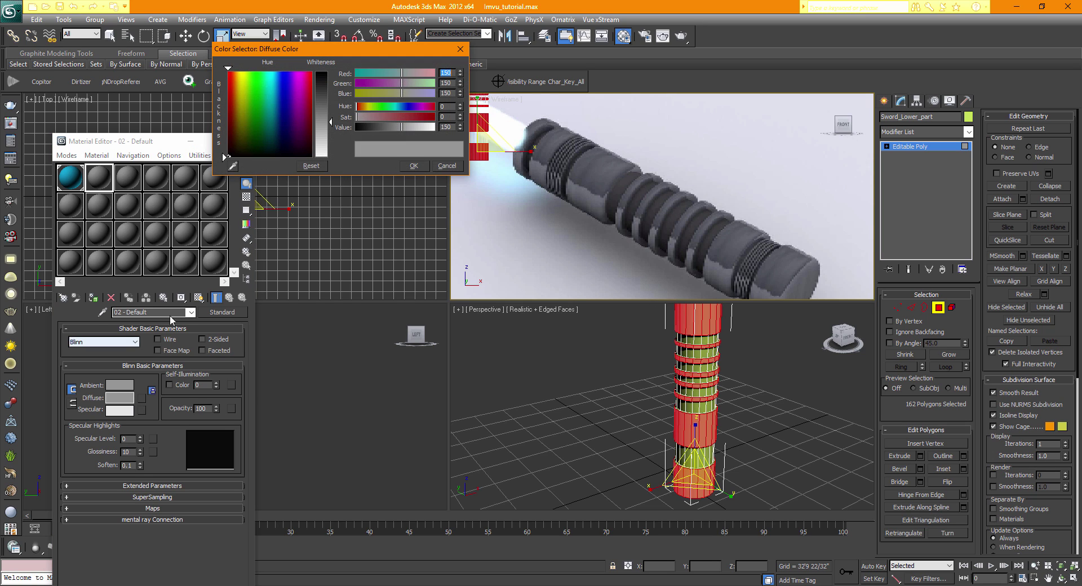
click(233, 166)
click(617, 177)
drag(616, 176, 512, 244)
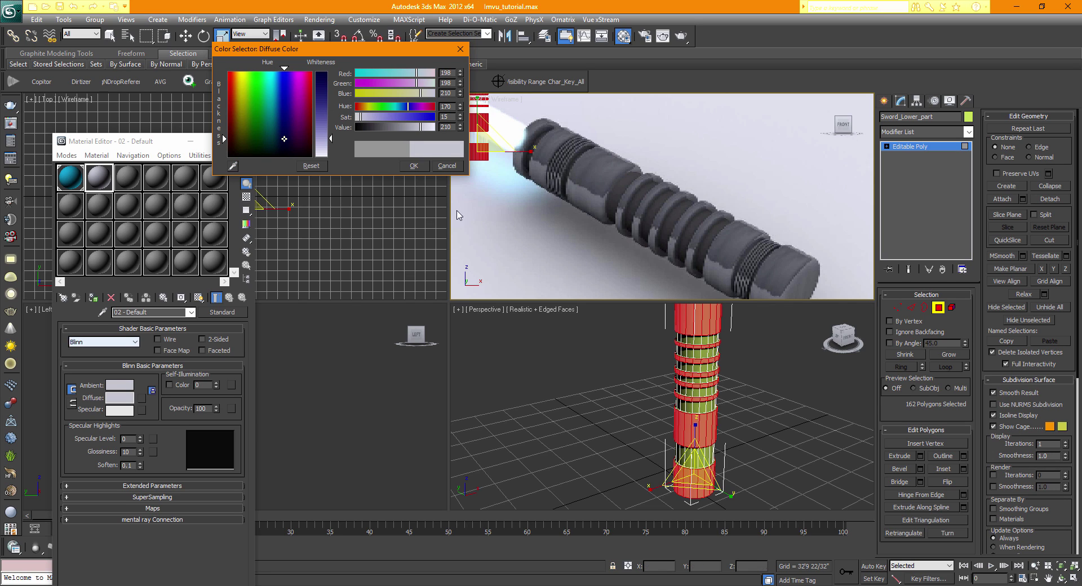
- Darken the 02 - Default material's diffuse color to a neutral gray with saturation 0 and value 31
drag(374, 116, 351, 118)
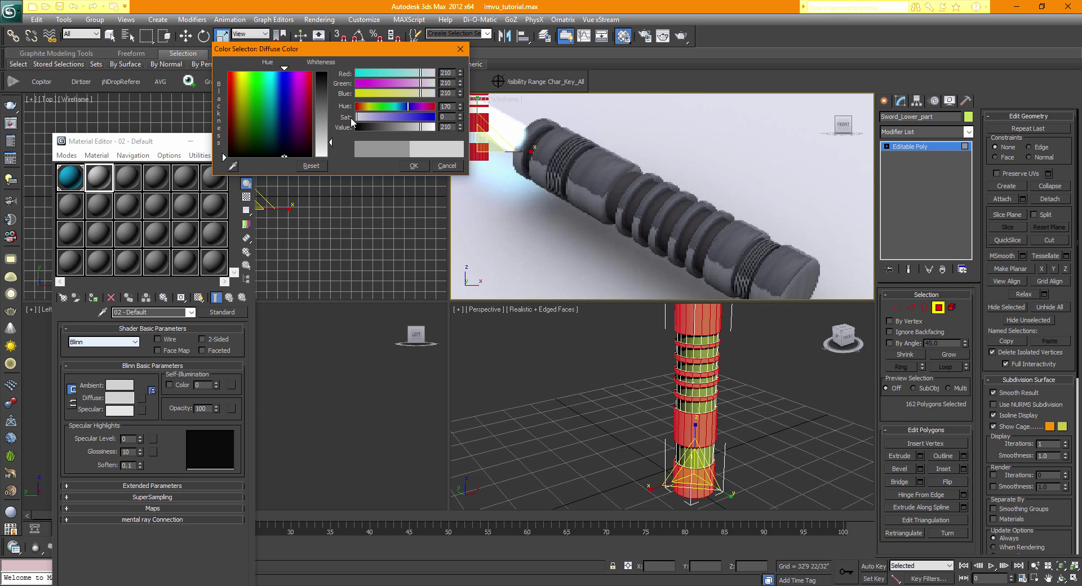
drag(419, 131, 364, 133)
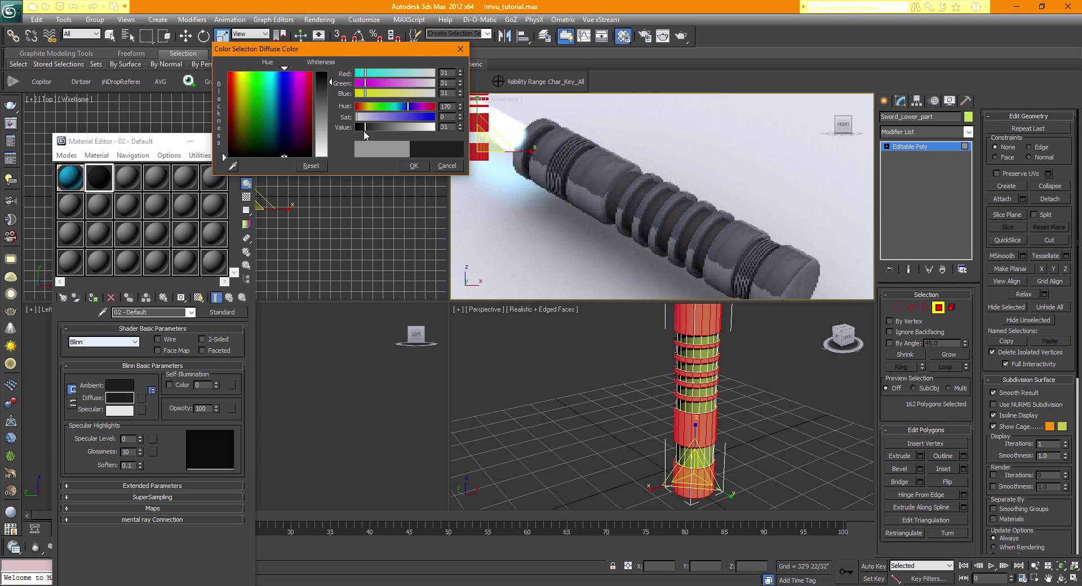
click(414, 165)
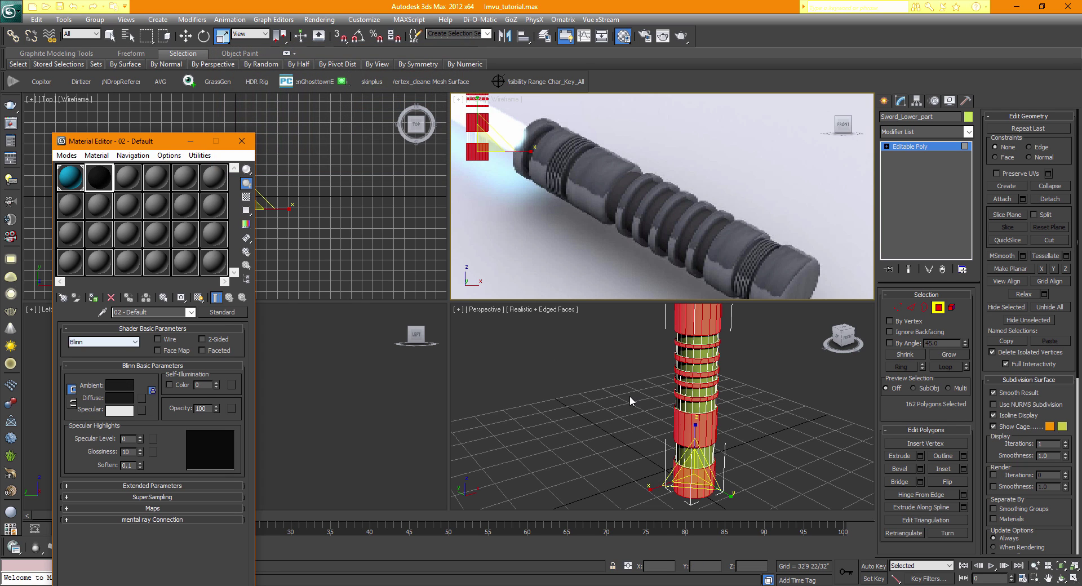
- Set the 03 - Default material's diffuse color value to 117 and apply the material to the selected hilt polygons
click(125, 179)
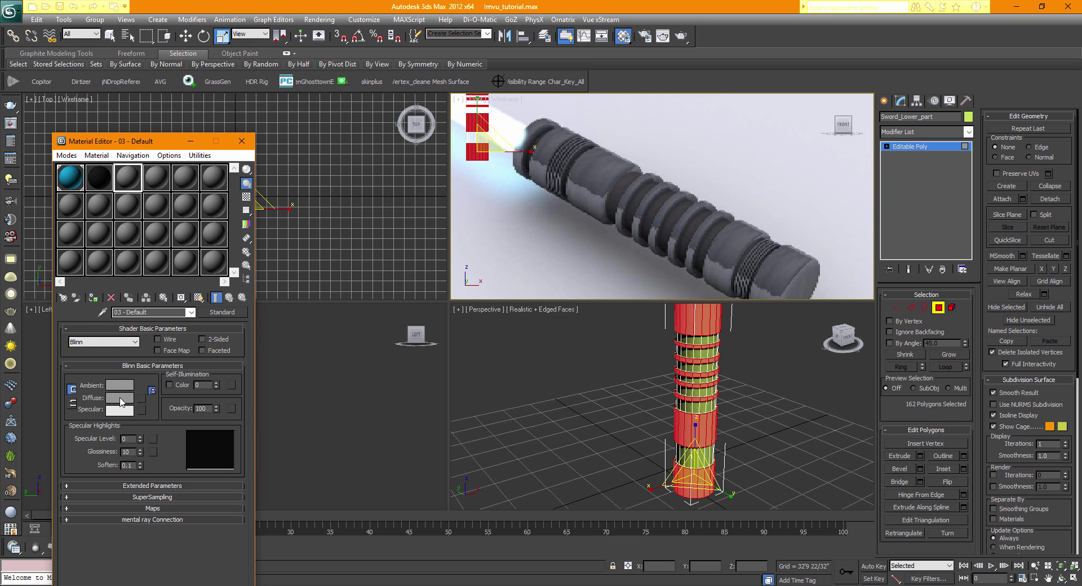
click(119, 398)
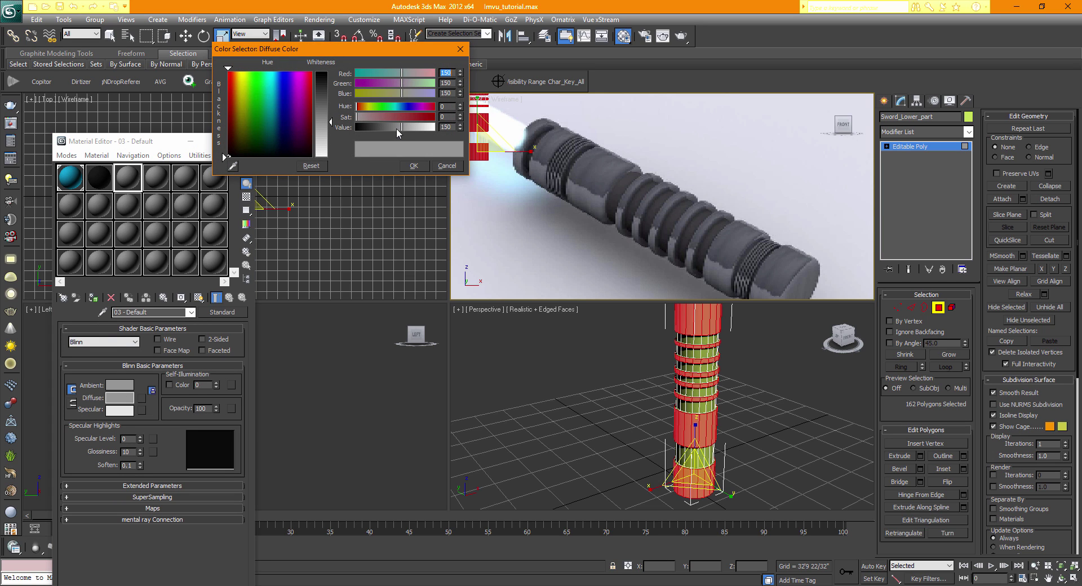
mouse_move(397, 128)
mouse_down()
mouse_move(381, 131)
mouse_move(392, 128)
mouse_up()
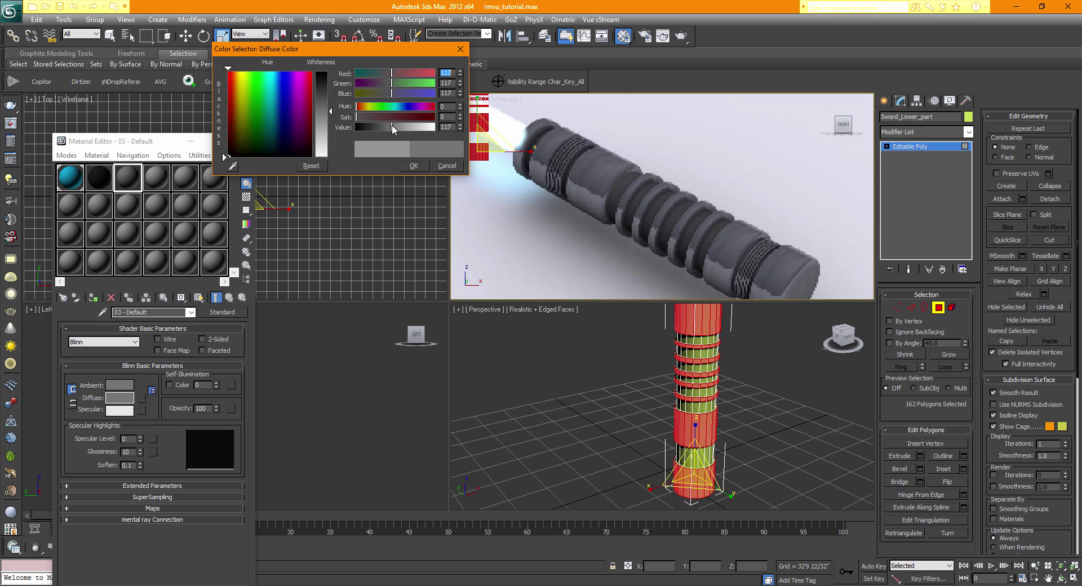
click(414, 166)
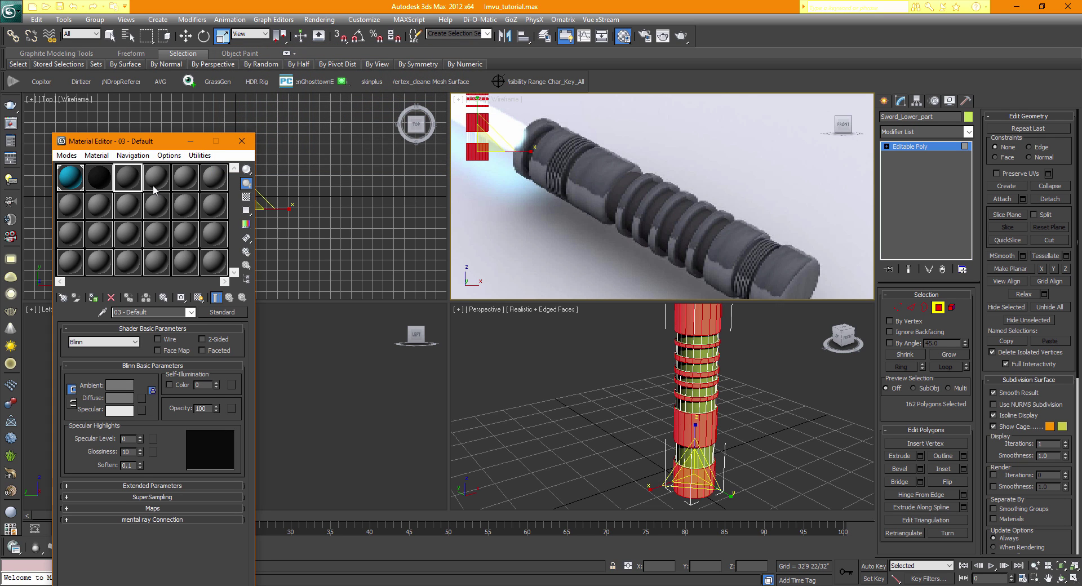
drag(131, 181, 686, 324)
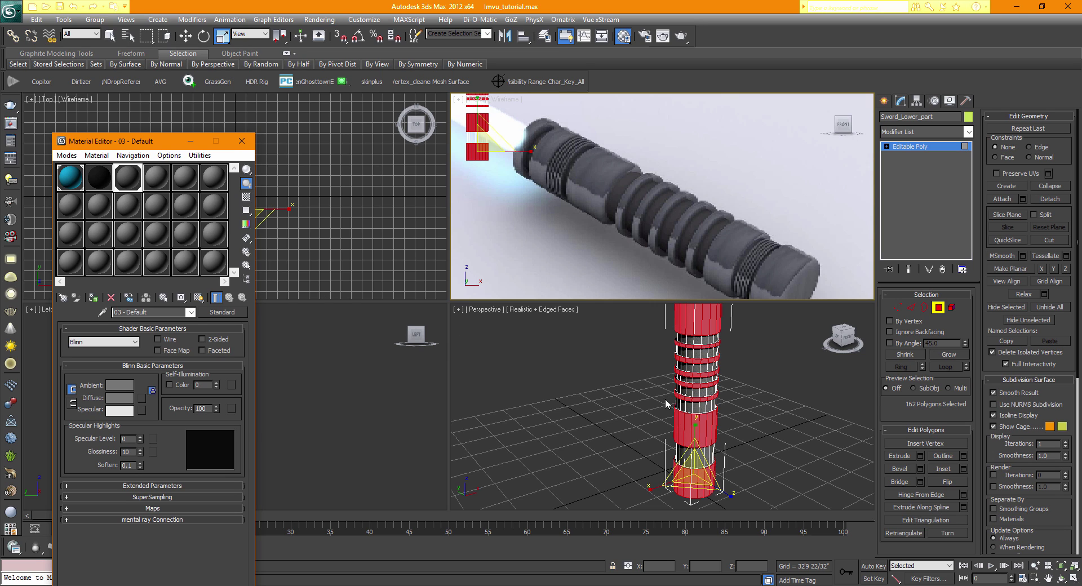
- Leave polygon editing, deselect the hilt and turn off Edged Faces in the perspective view
click(604, 424)
click(933, 309)
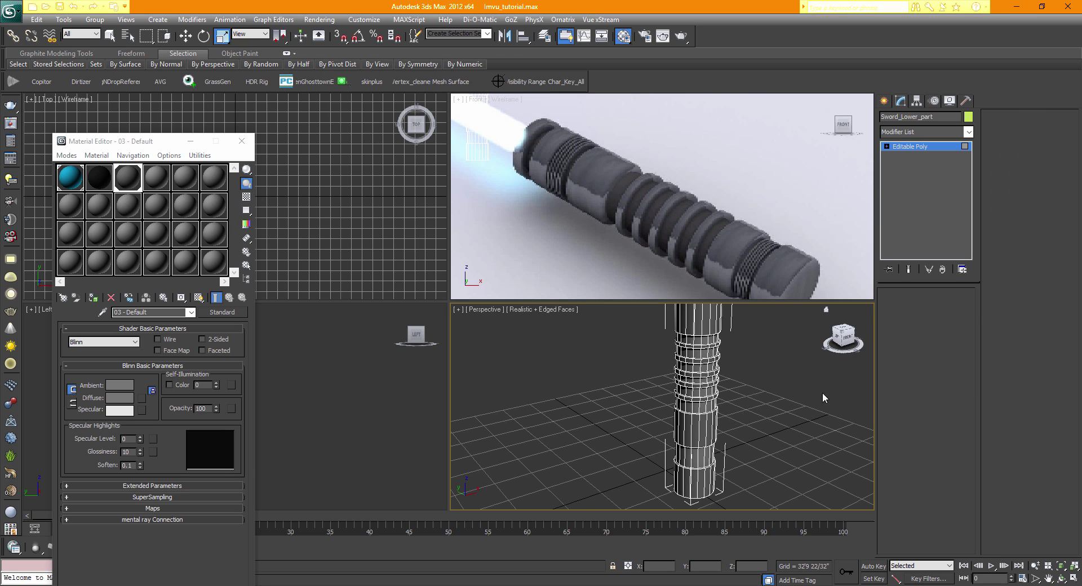
click(792, 374)
click(544, 314)
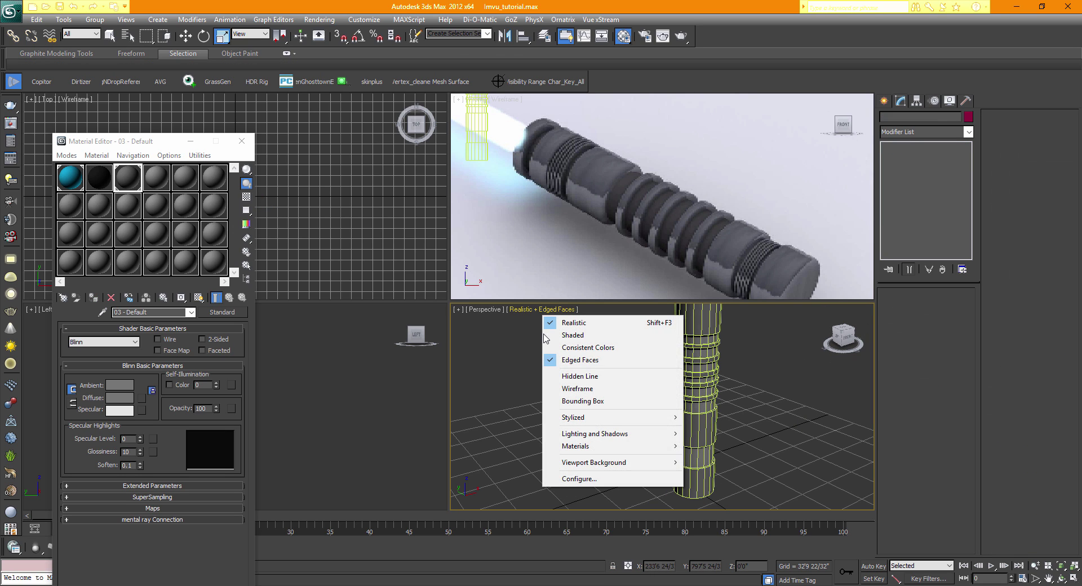
click(573, 361)
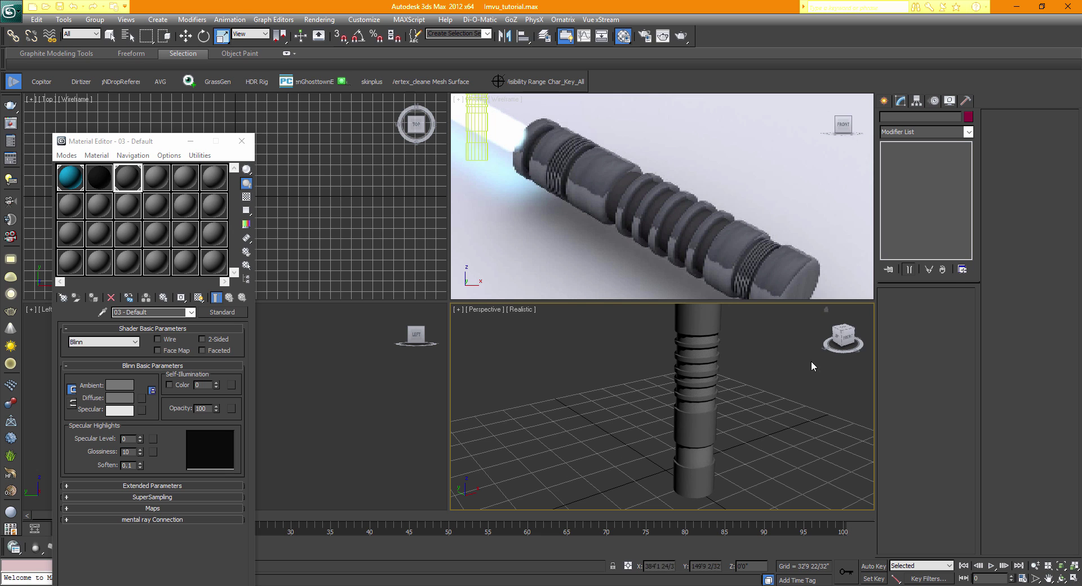
- Maximize the perspective view and examine the shaded gray hilt from several angles
drag(841, 340, 759, 342)
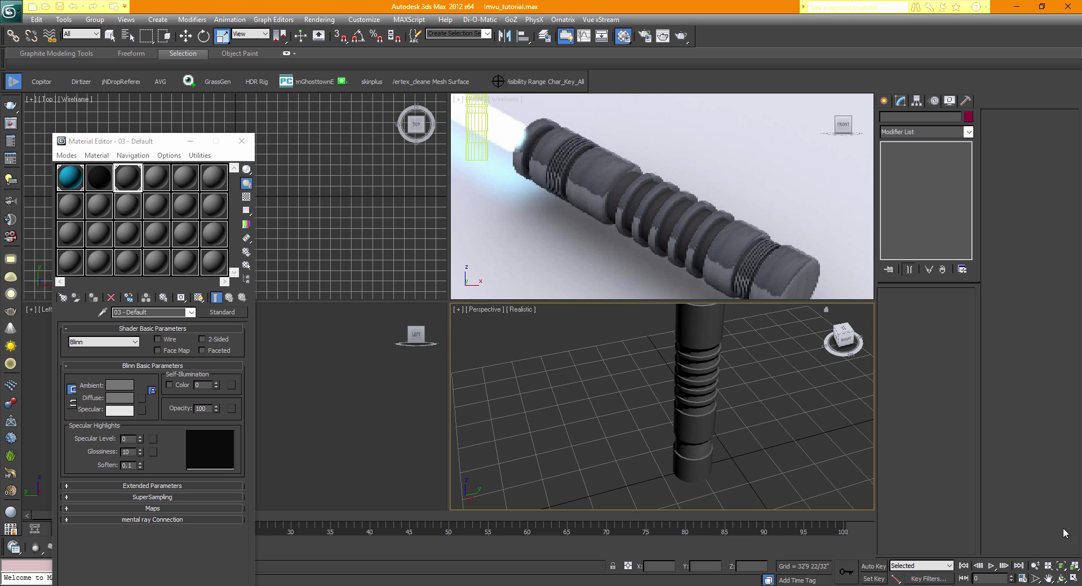
click(1075, 577)
middle_drag(576, 272, 563, 333)
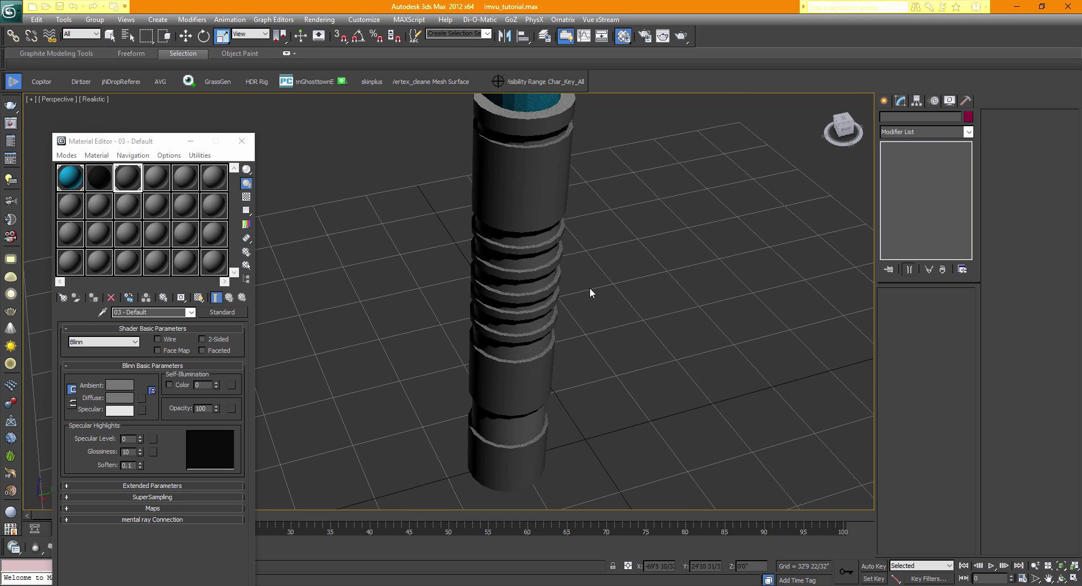
drag(843, 128, 764, 95)
middle_drag(549, 222, 599, 297)
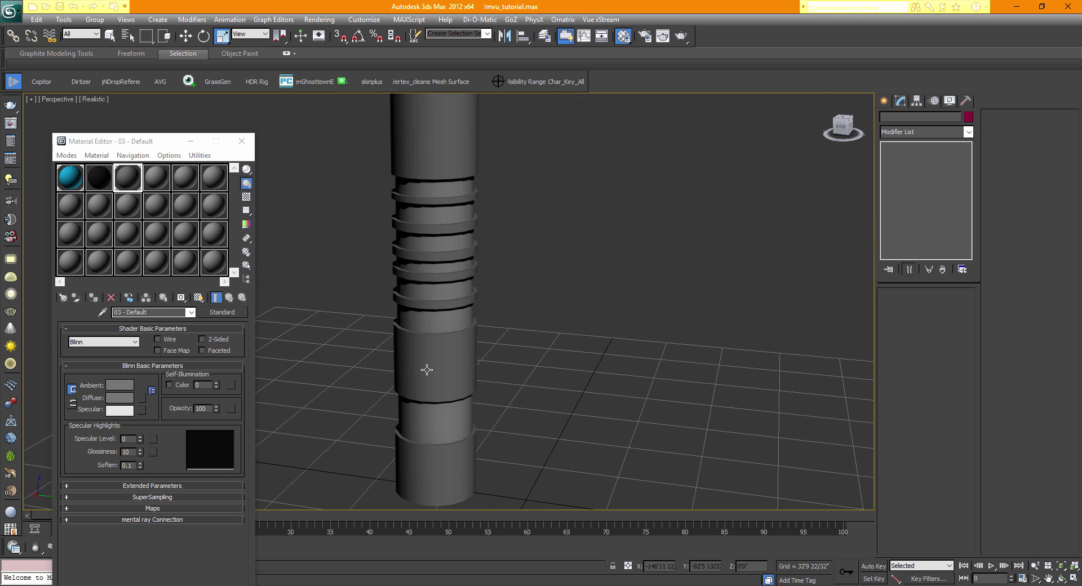
middle_drag(435, 271, 474, 281)
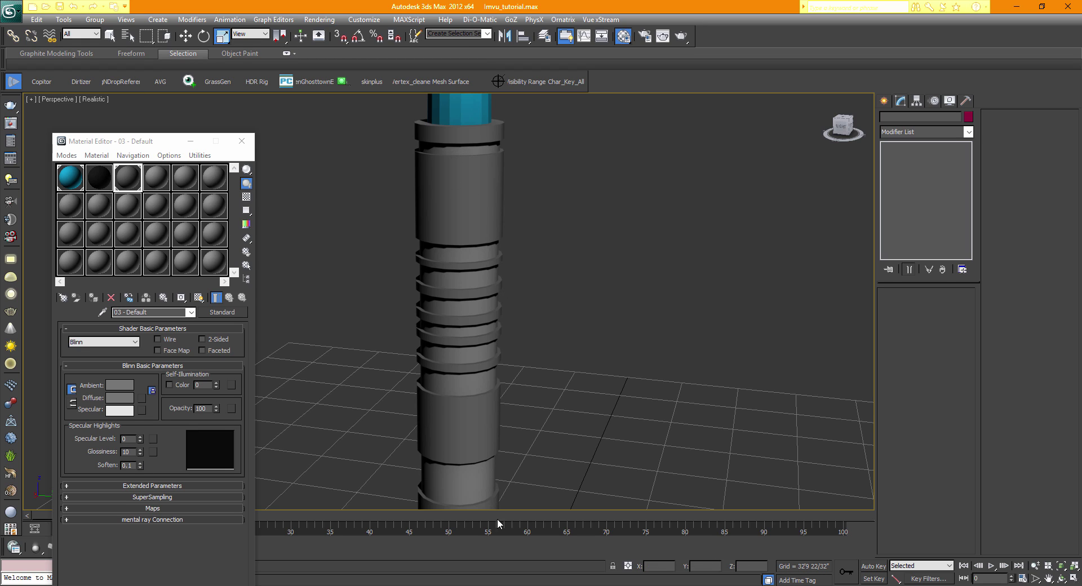
- Pick the hilt's Multi/Sub-Object material from the model into the fourth sample slot
click(151, 178)
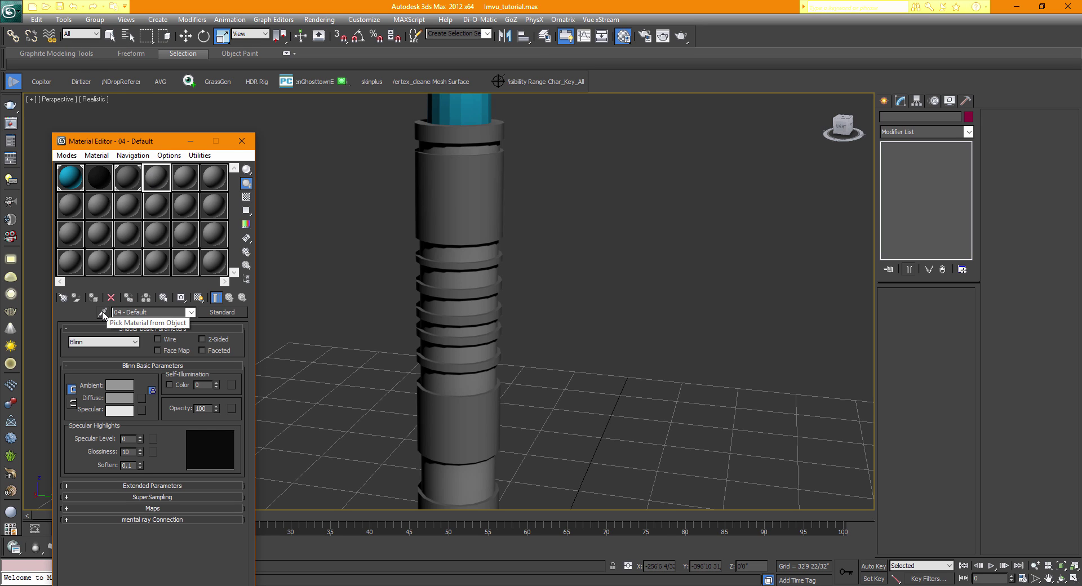
click(102, 313)
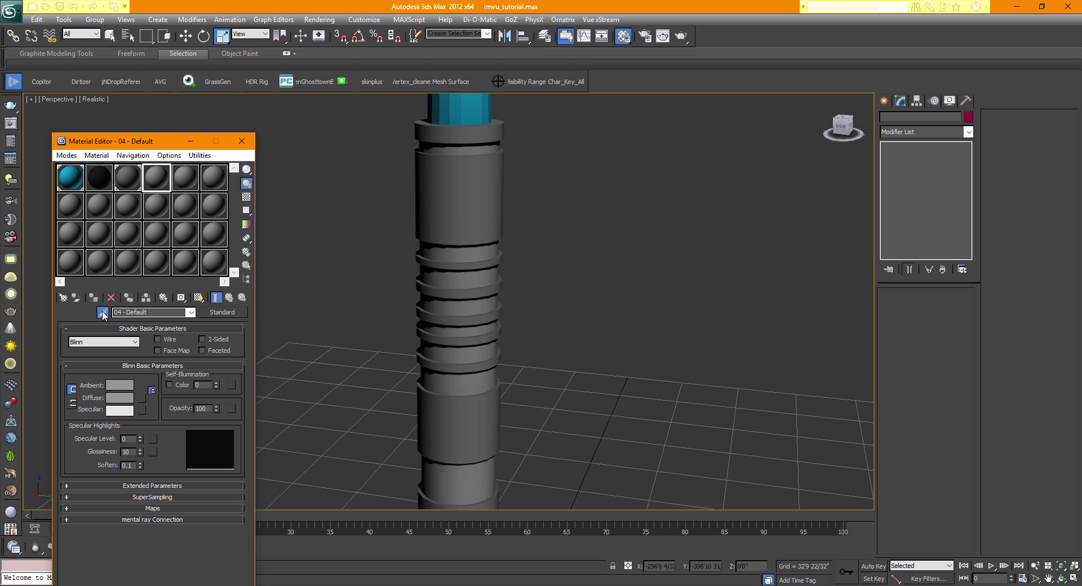
click(428, 186)
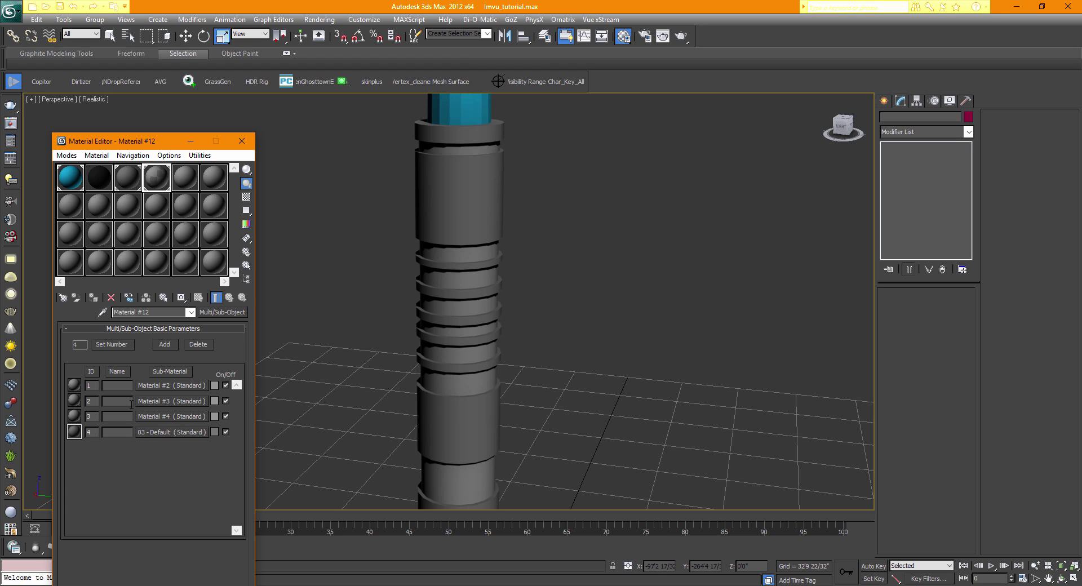
click(160, 383)
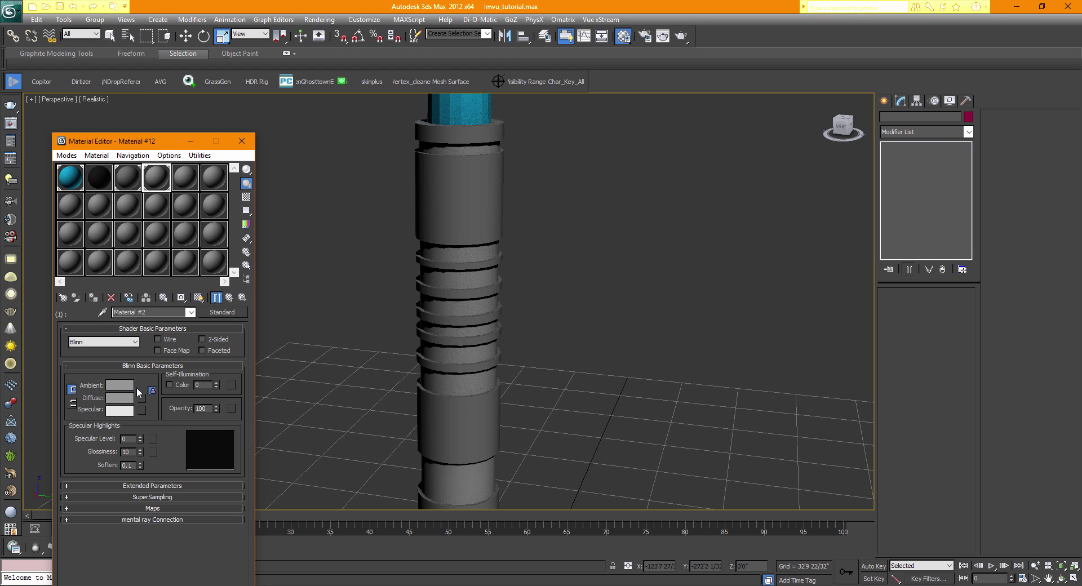
click(125, 398)
drag(293, 99, 266, 98)
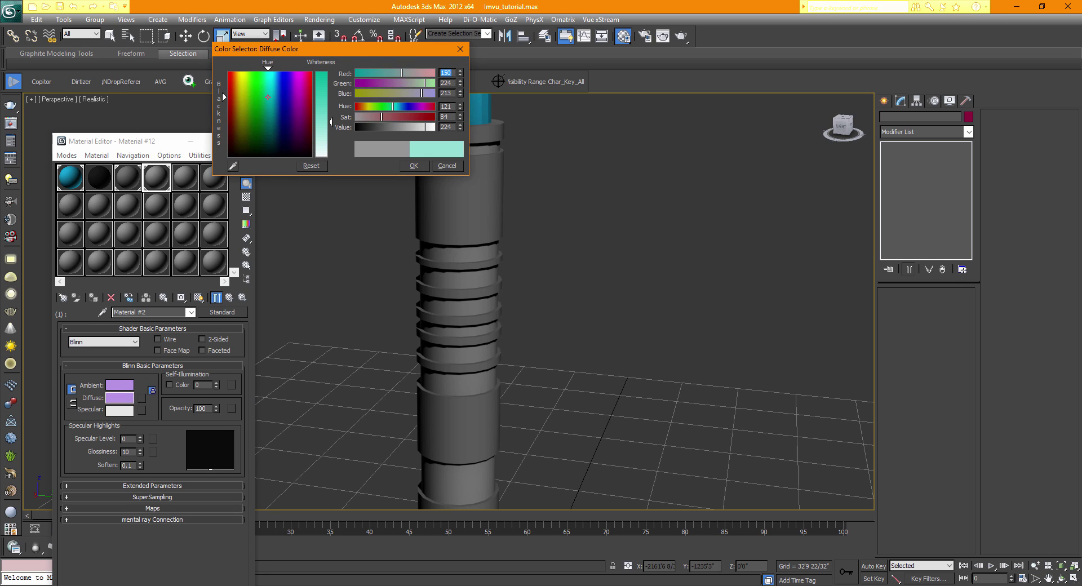
drag(333, 109, 332, 73)
scroll(635, 247, up, 5)
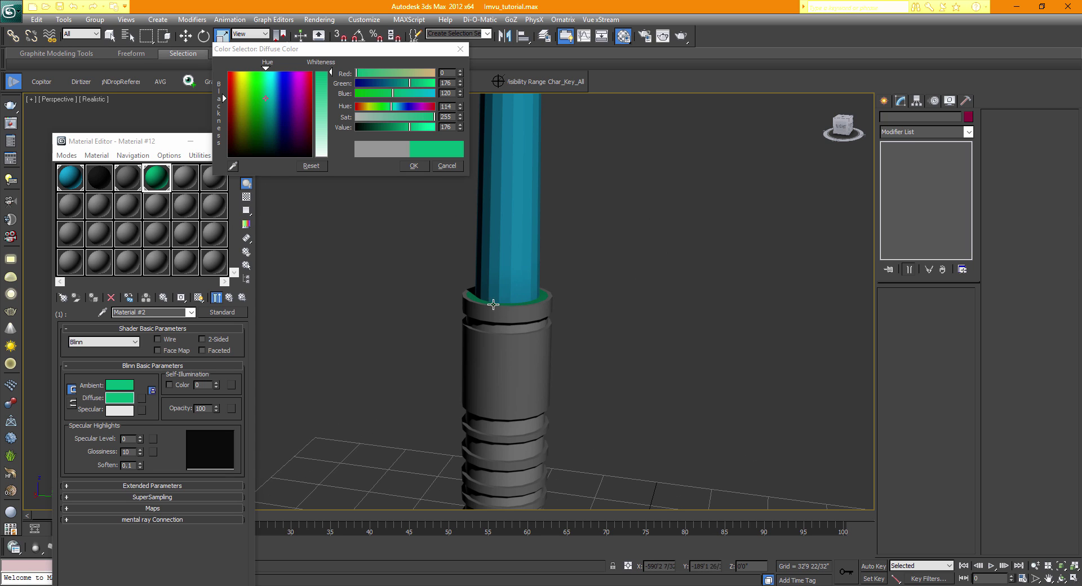
scroll(485, 297, up, 6)
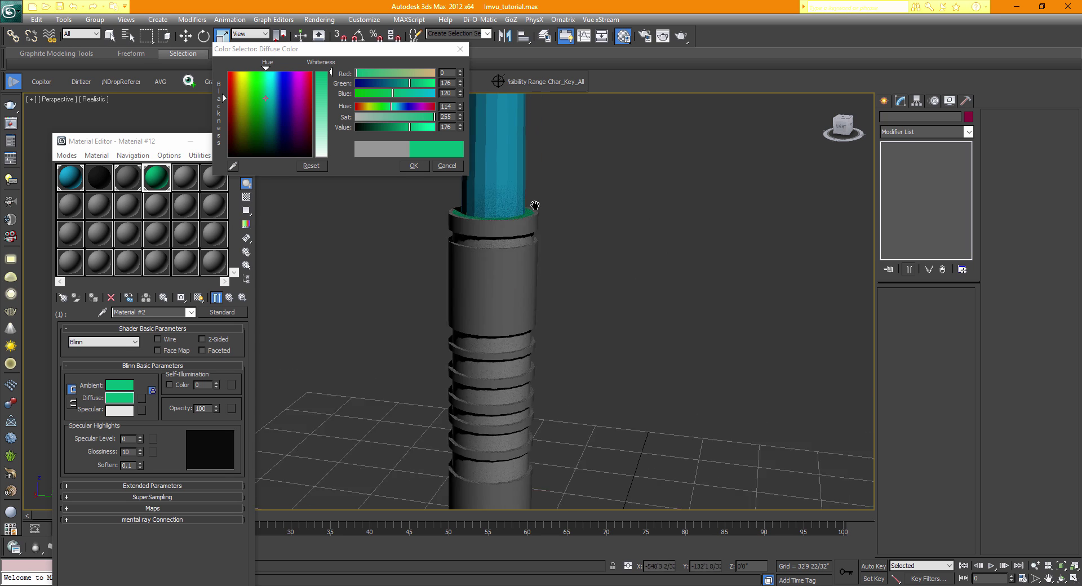
drag(841, 120, 773, 366)
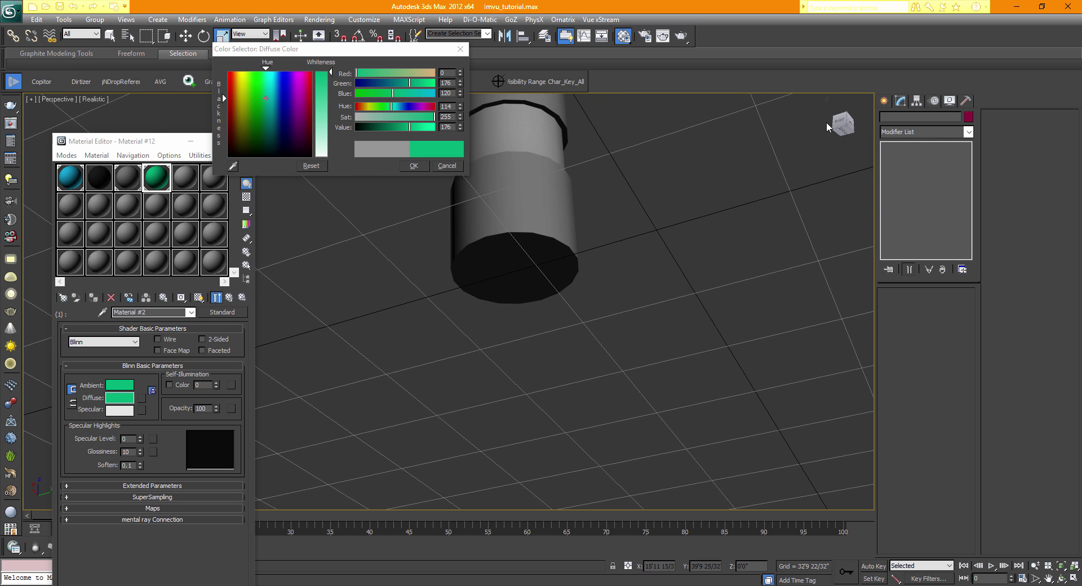
click(827, 125)
middle_drag(508, 286, 513, 322)
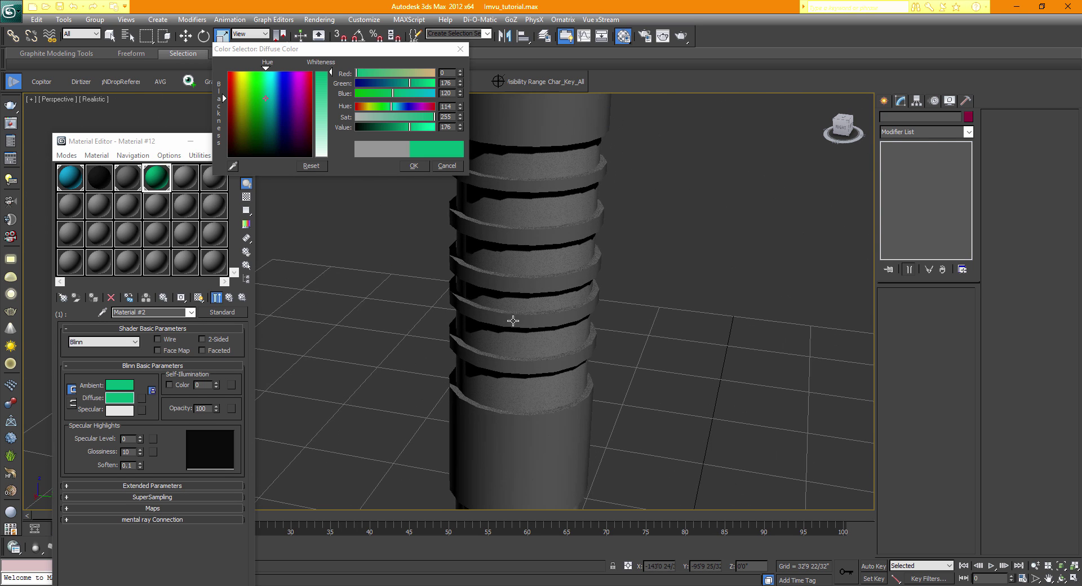
middle_drag(575, 296, 580, 371)
scroll(603, 254, down, 3)
middle_drag(585, 303, 628, 276)
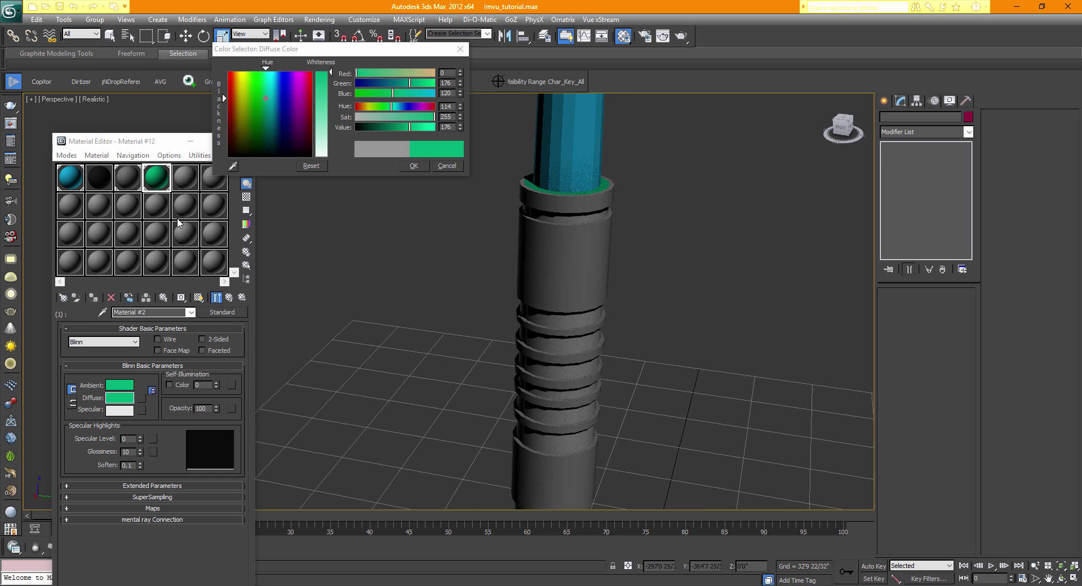
click(460, 166)
click(448, 166)
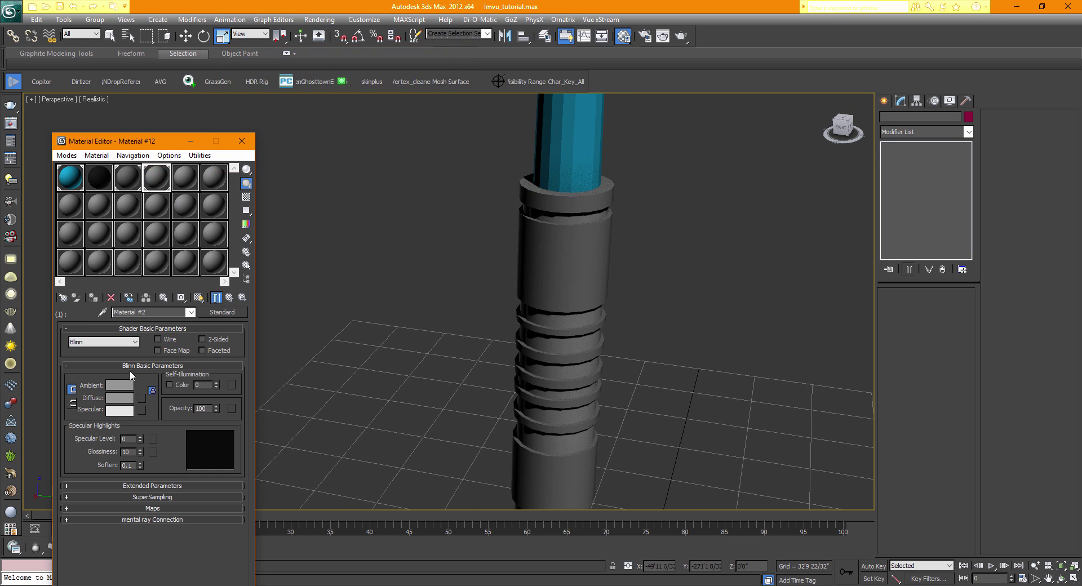
click(229, 299)
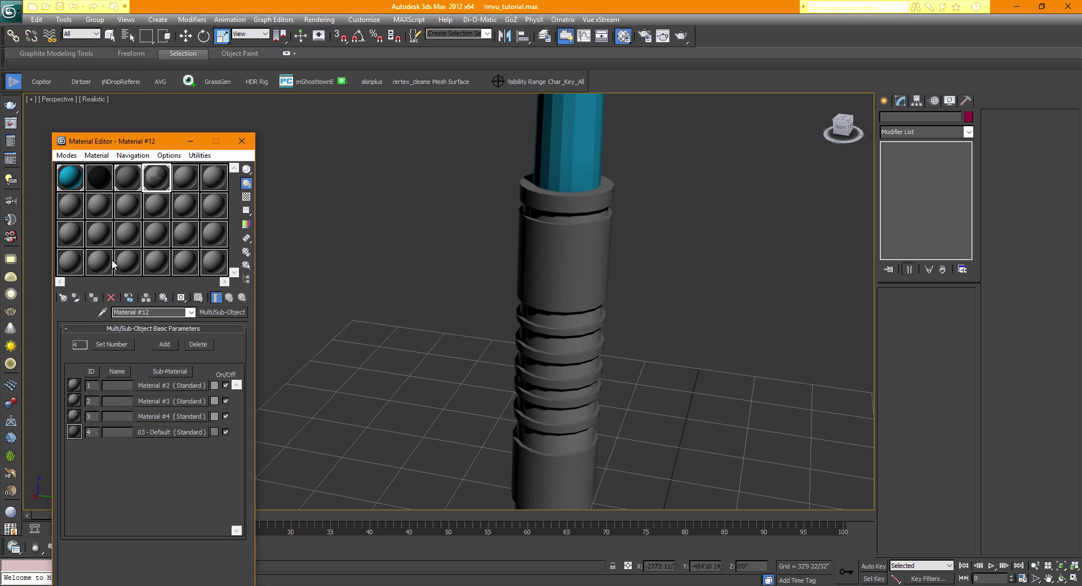
- Set the diffuse color value of the 03 - Default sub-material to 106 and show its shaded material in the viewport
click(150, 430)
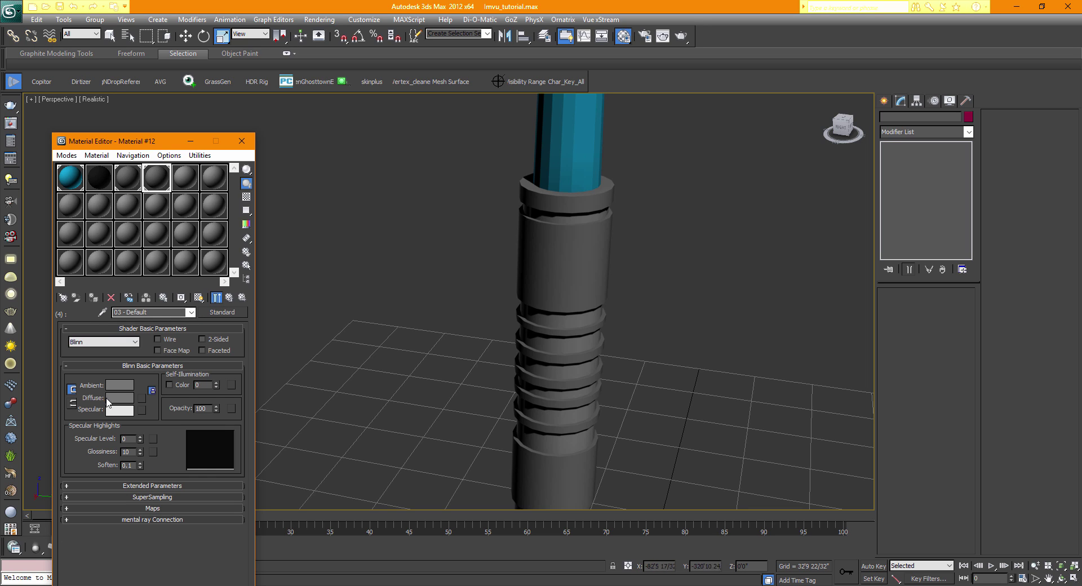
click(124, 397)
click(315, 85)
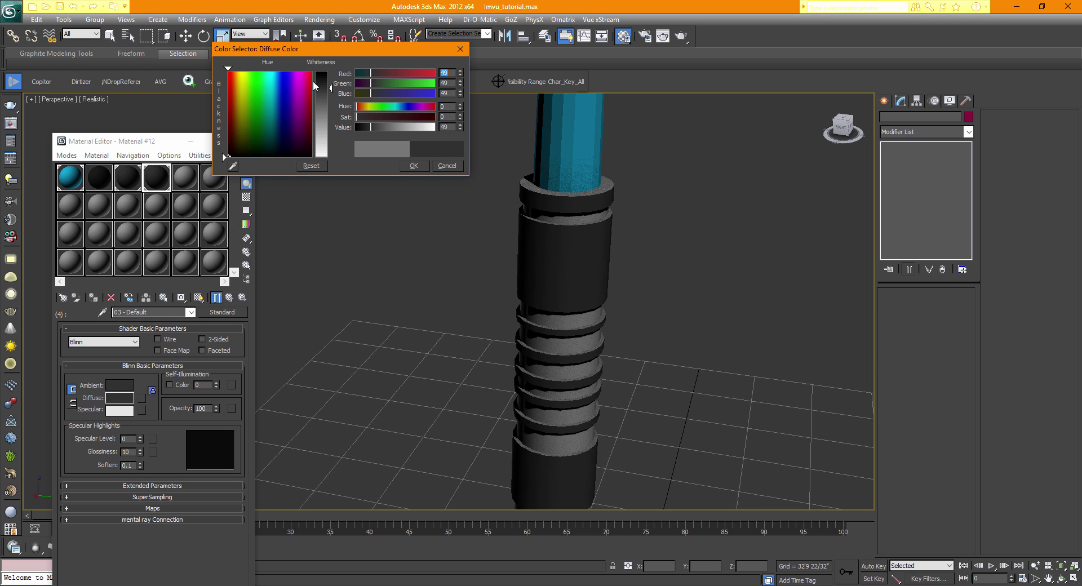
mouse_move(314, 84)
mouse_down()
mouse_move(331, 106)
mouse_move(331, 94)
mouse_up()
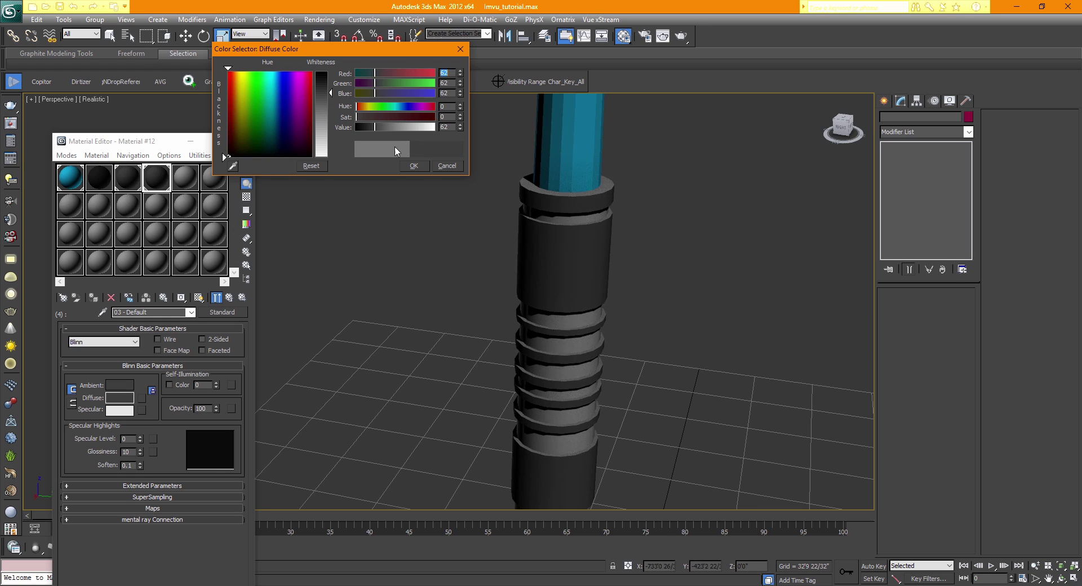
drag(374, 128, 389, 128)
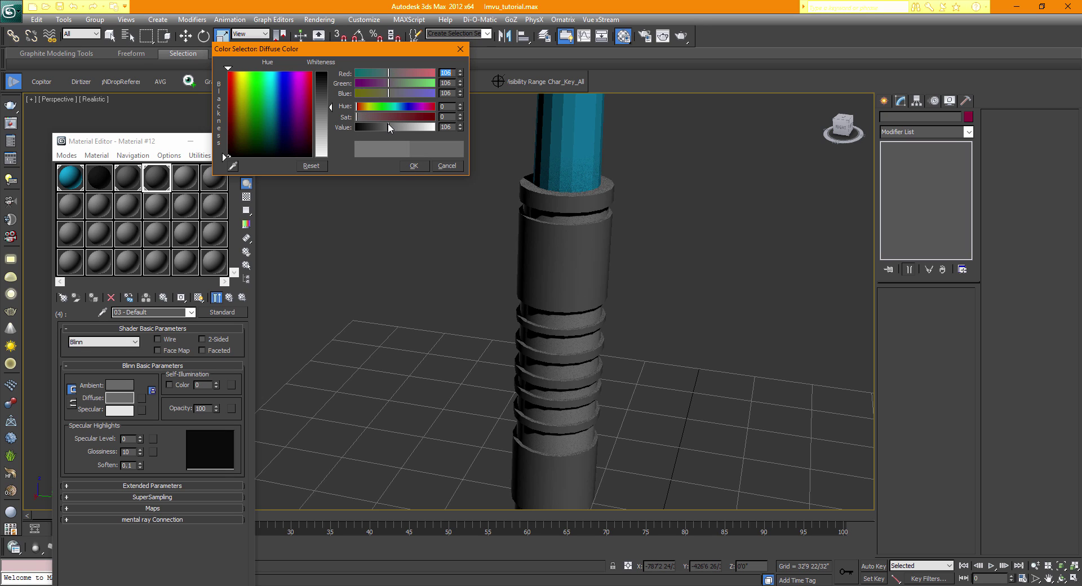
click(408, 164)
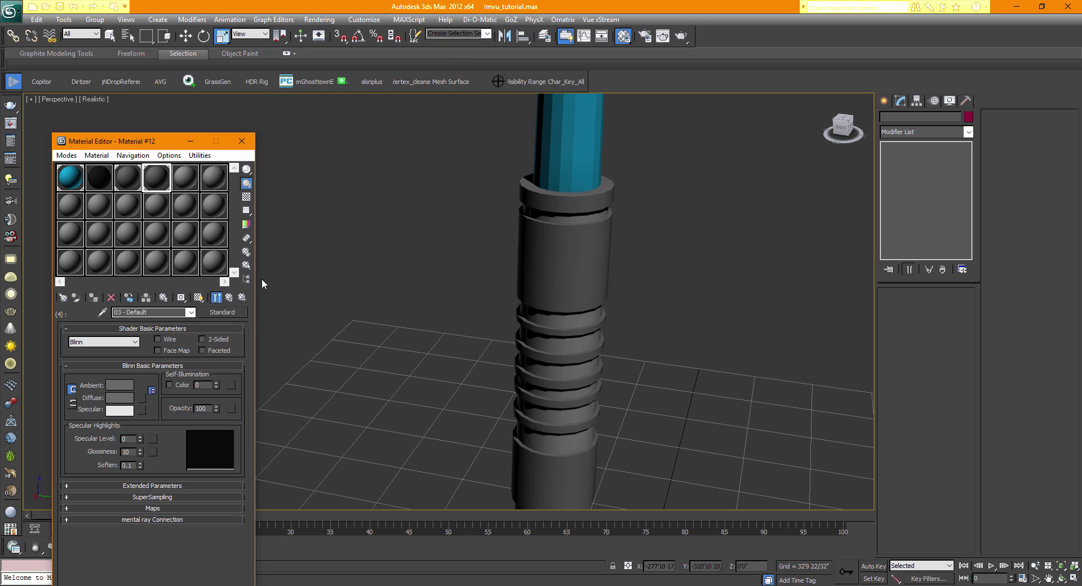
click(199, 298)
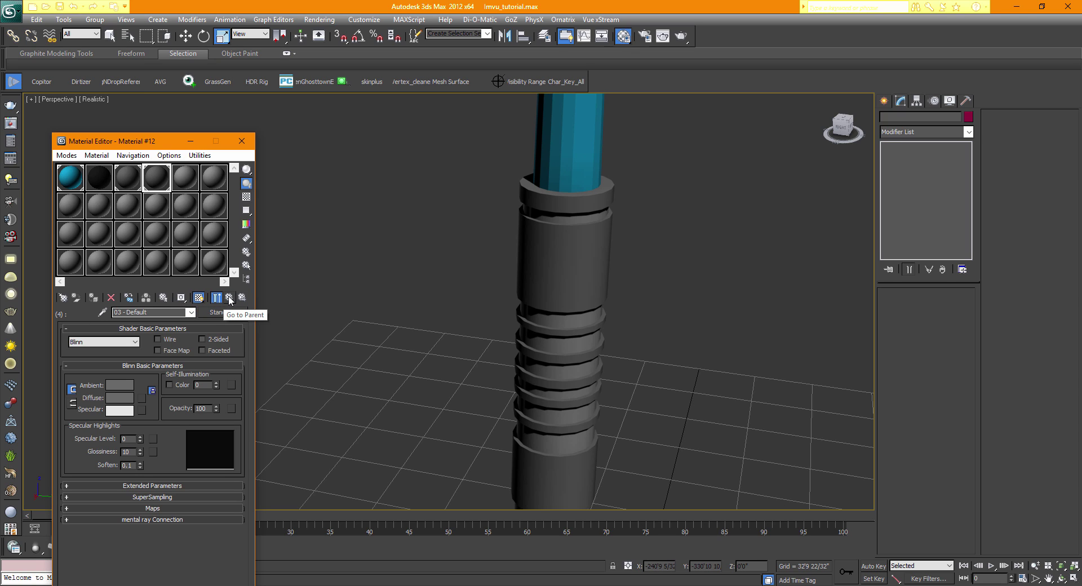
- Darken the Material #4 sub-material's diffuse color to value 64, show it in the viewport and return to the parent material
click(229, 298)
click(165, 416)
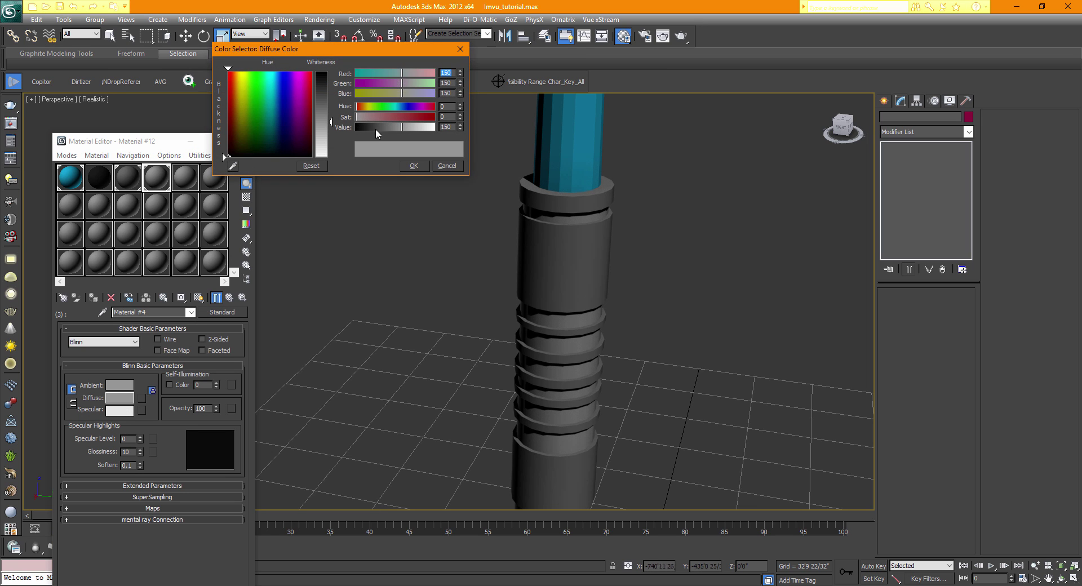
drag(376, 128, 376, 128)
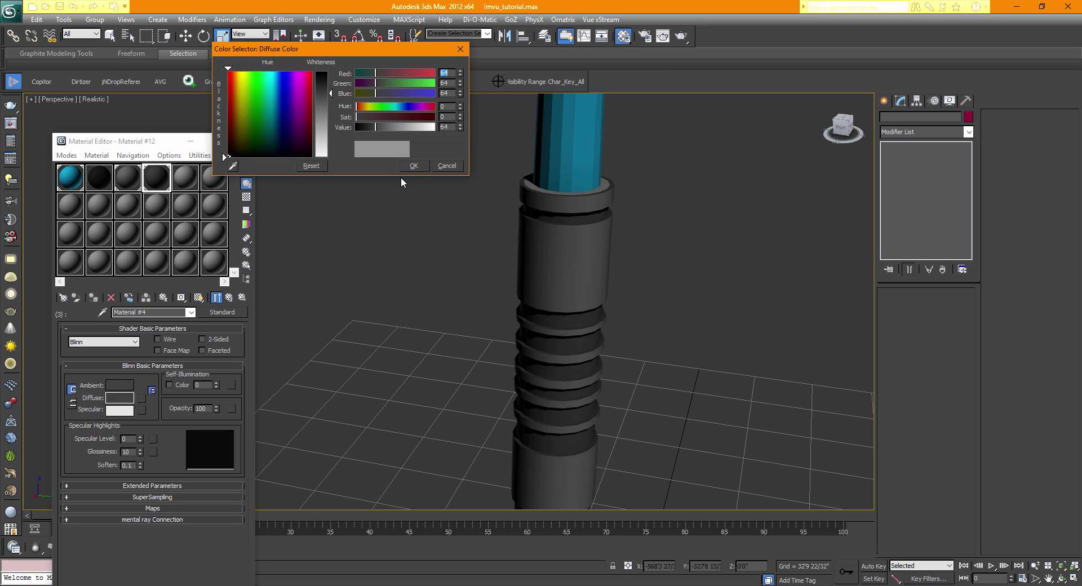
click(411, 166)
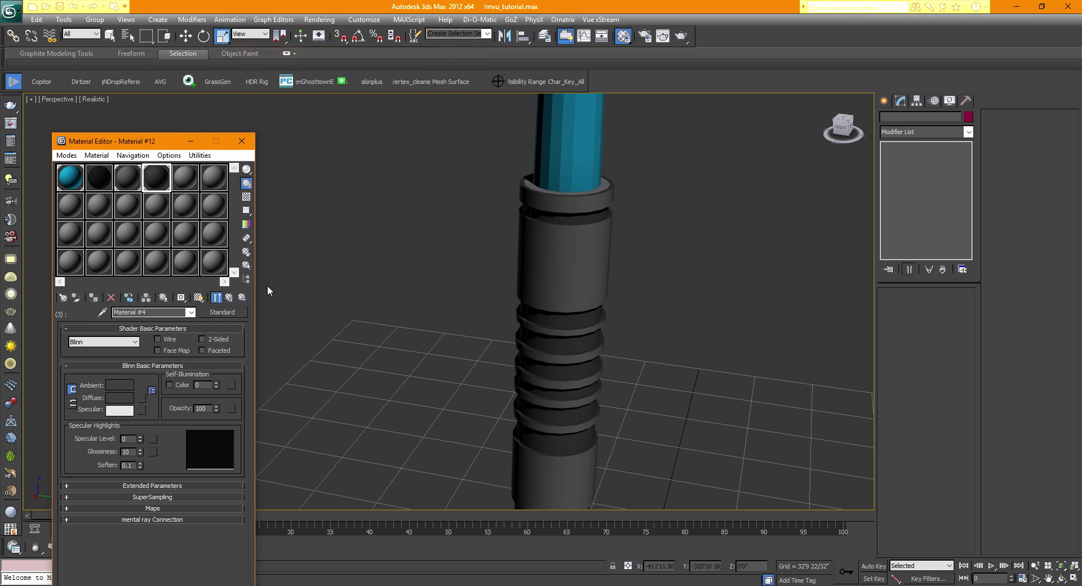
click(199, 298)
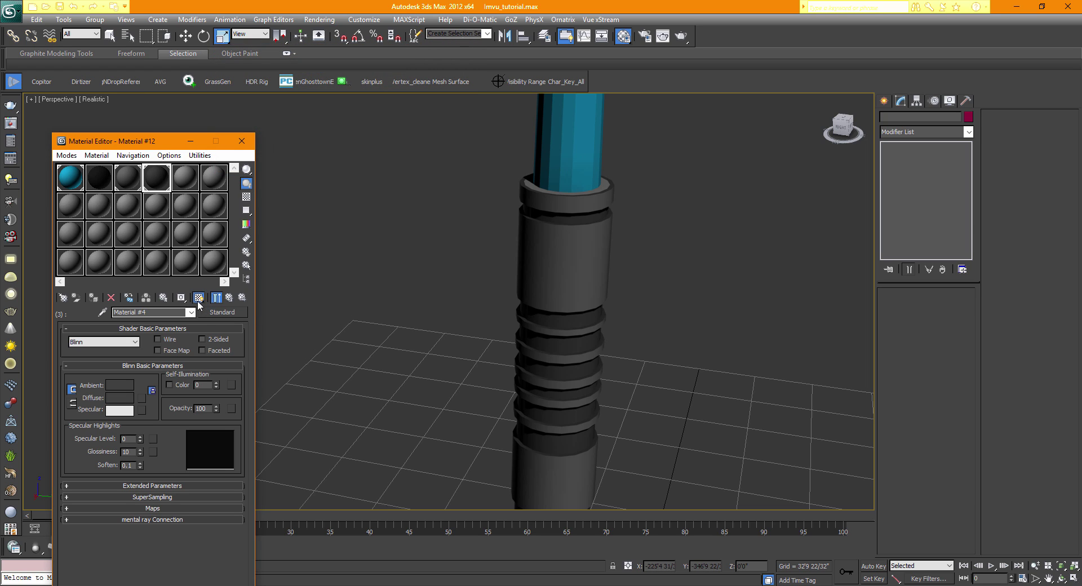
click(230, 299)
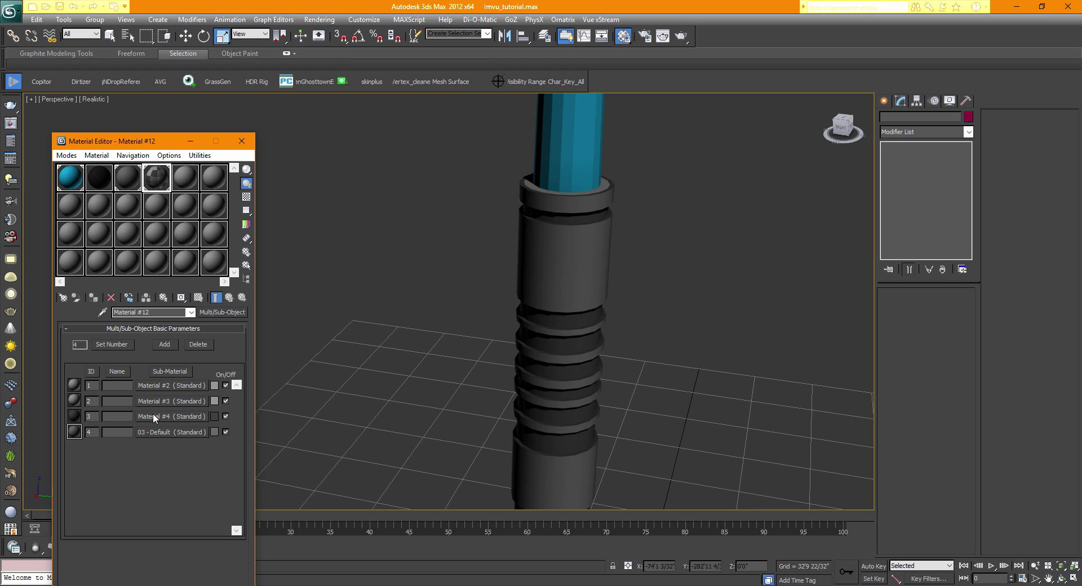
- Instance Material #4 into sub-material IDs 2 and 1 of the hilt's material and close the Material Editor
drag(147, 415, 355, 232)
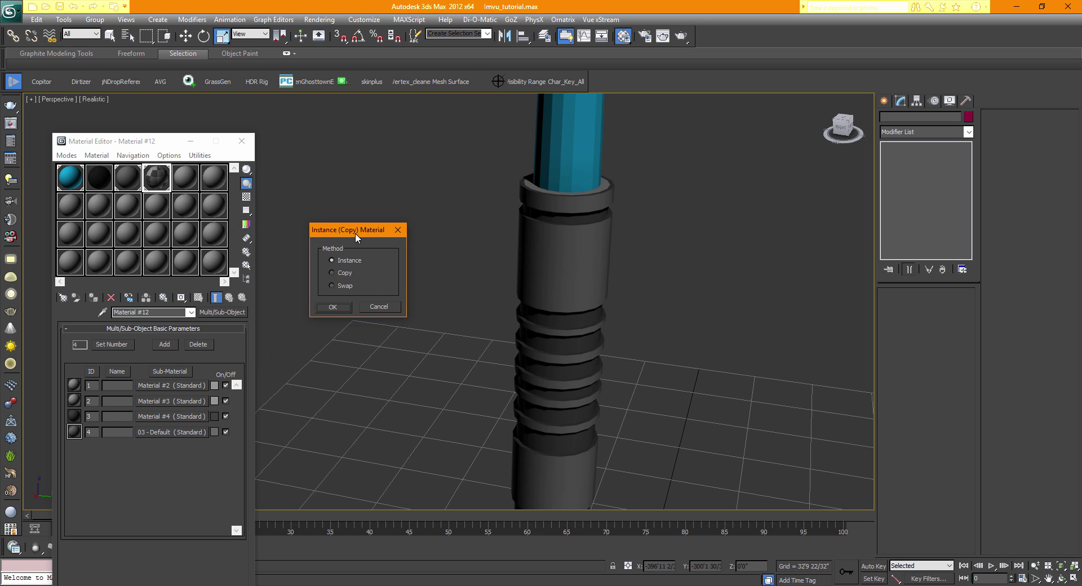
click(333, 307)
drag(164, 400, 166, 388)
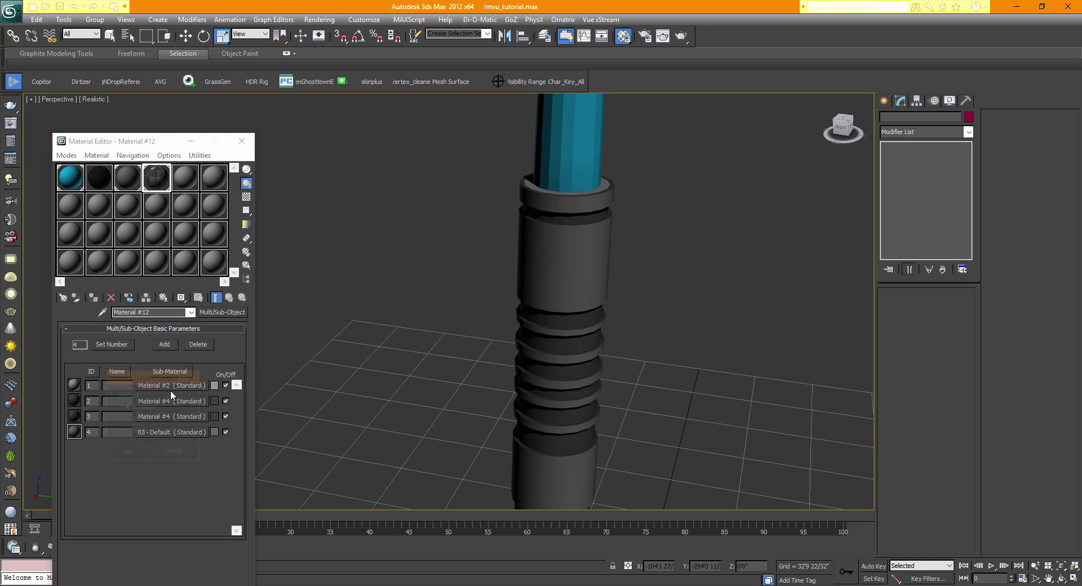
click(123, 453)
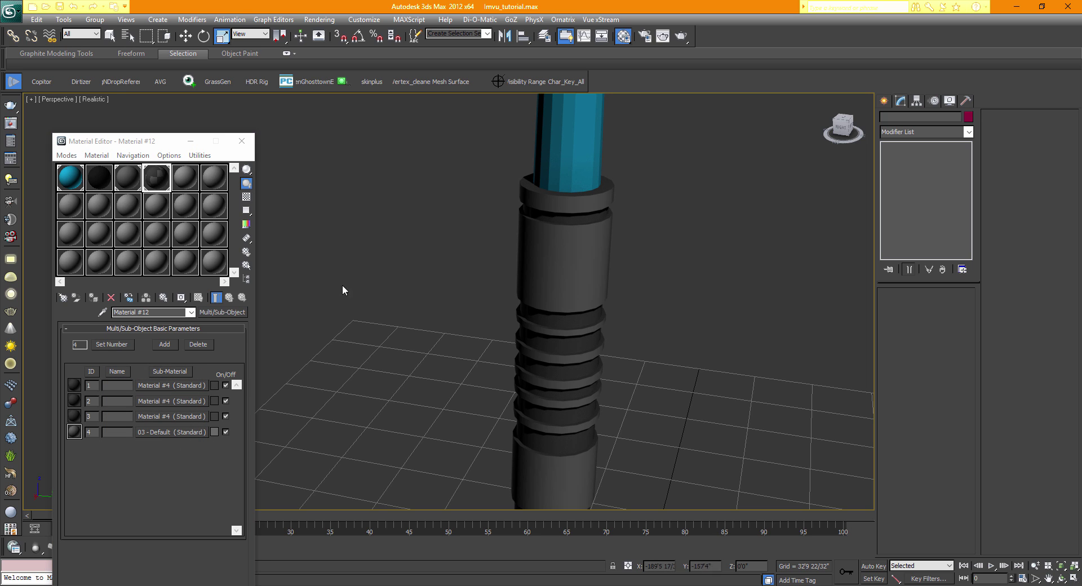
click(242, 141)
- Select the Sword_Lower_part hilt and open Render To Texture for it
middle_drag(474, 281, 401, 177)
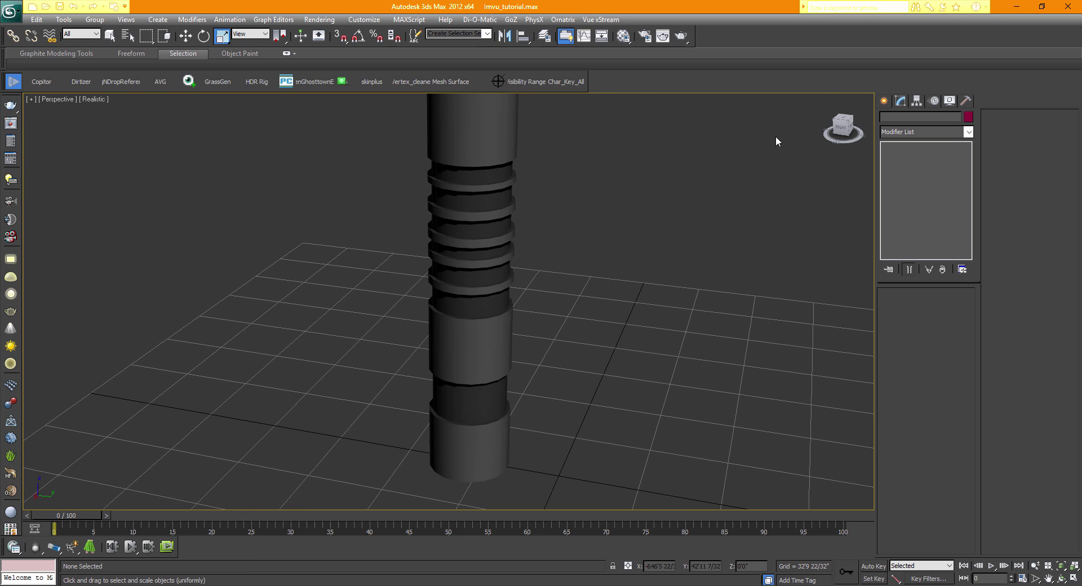
drag(819, 131, 799, 141)
middle_drag(531, 274, 531, 302)
scroll(529, 302, down, 6)
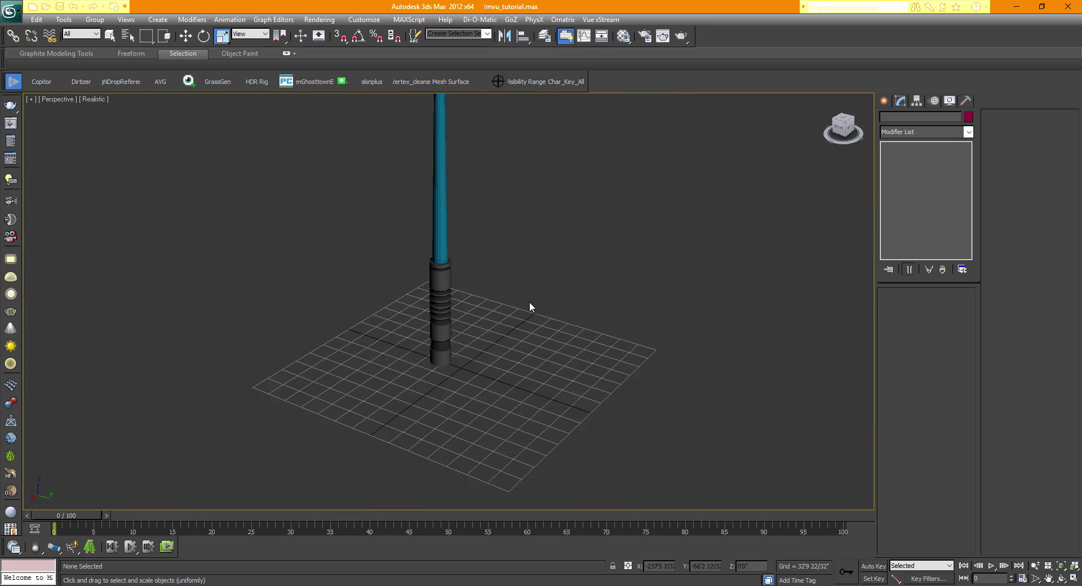
middle_drag(491, 273, 507, 322)
scroll(507, 351, up, 2)
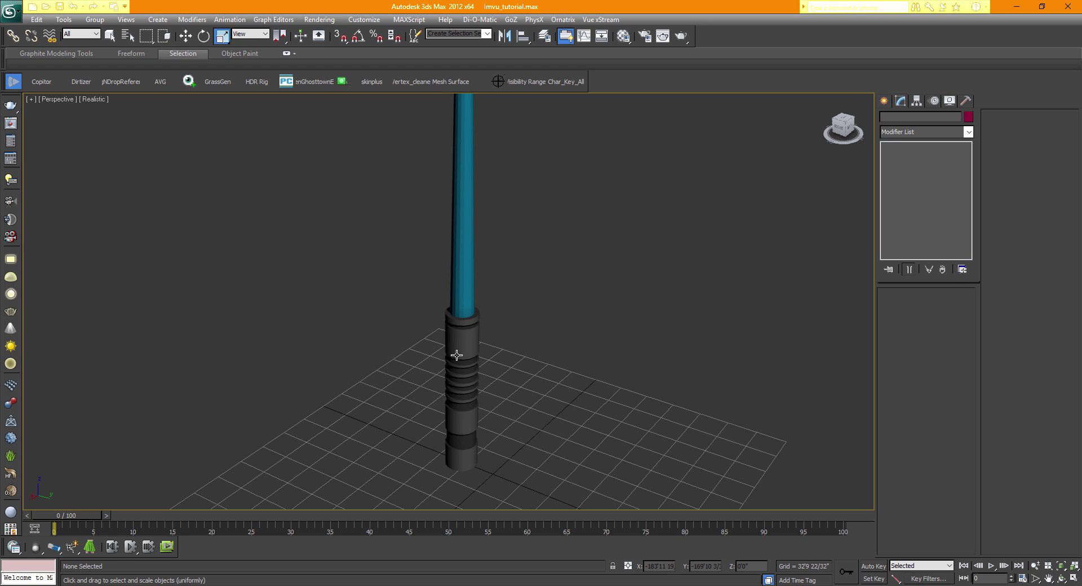
click(461, 334)
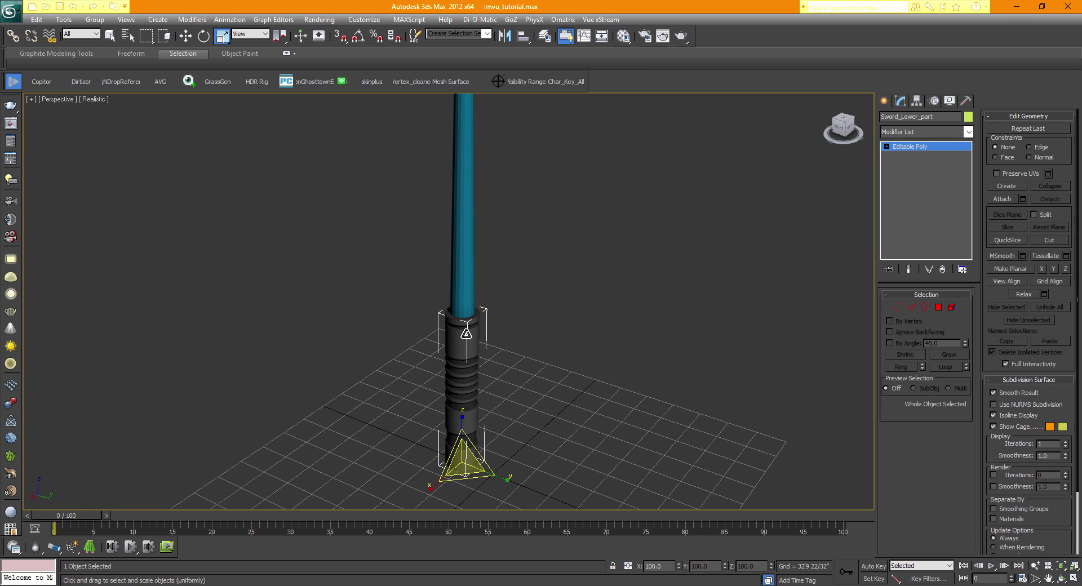
click(319, 20)
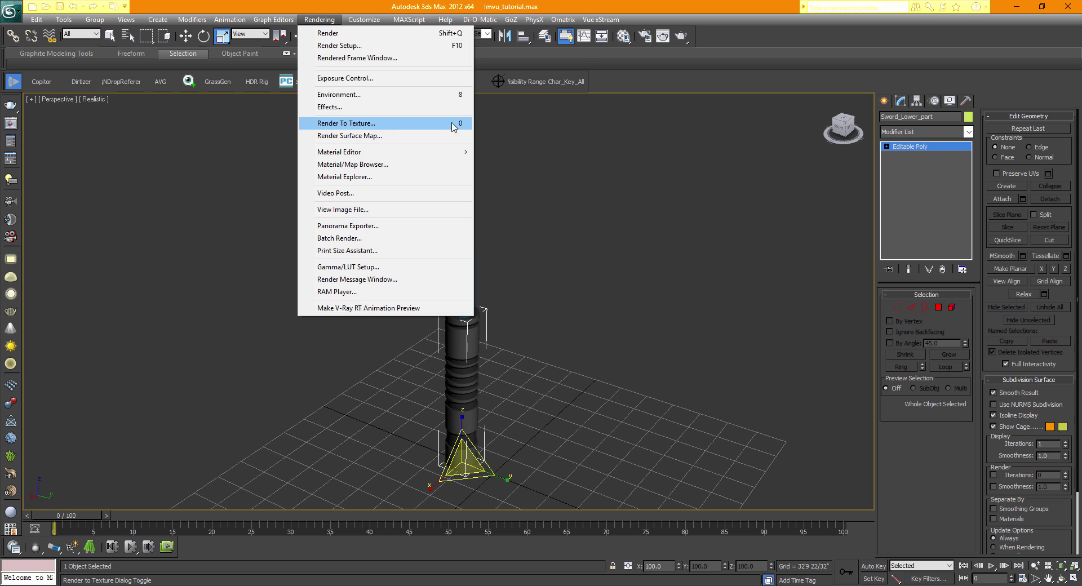
click(381, 129)
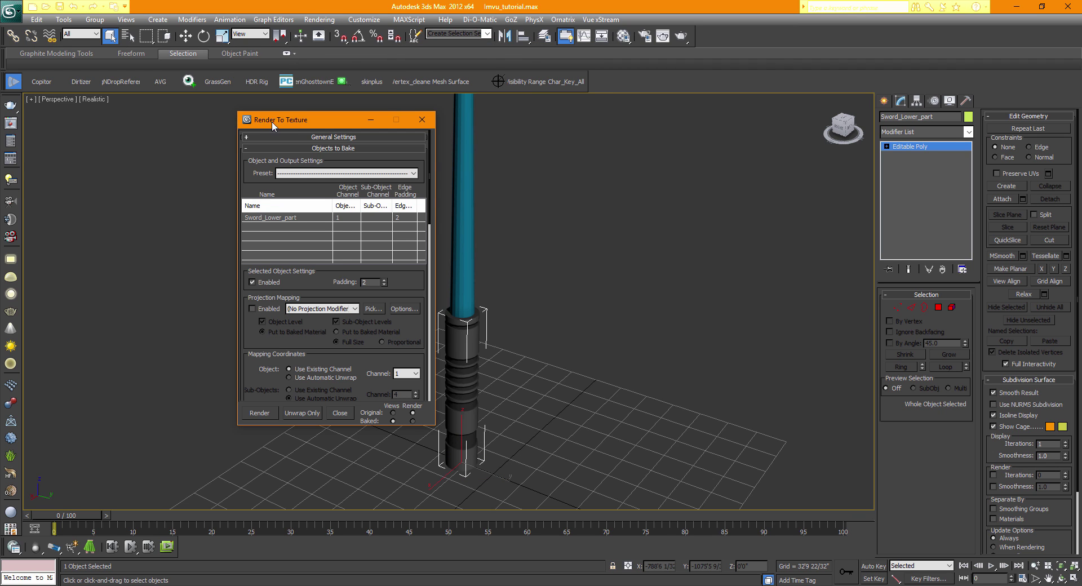
drag(272, 126, 606, 150)
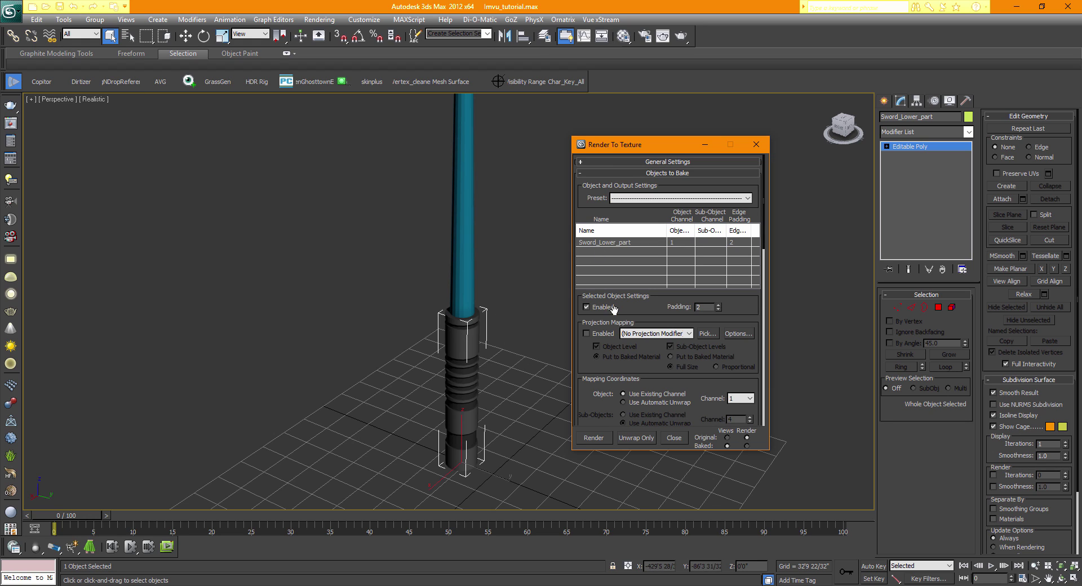
drag(591, 386, 583, 163)
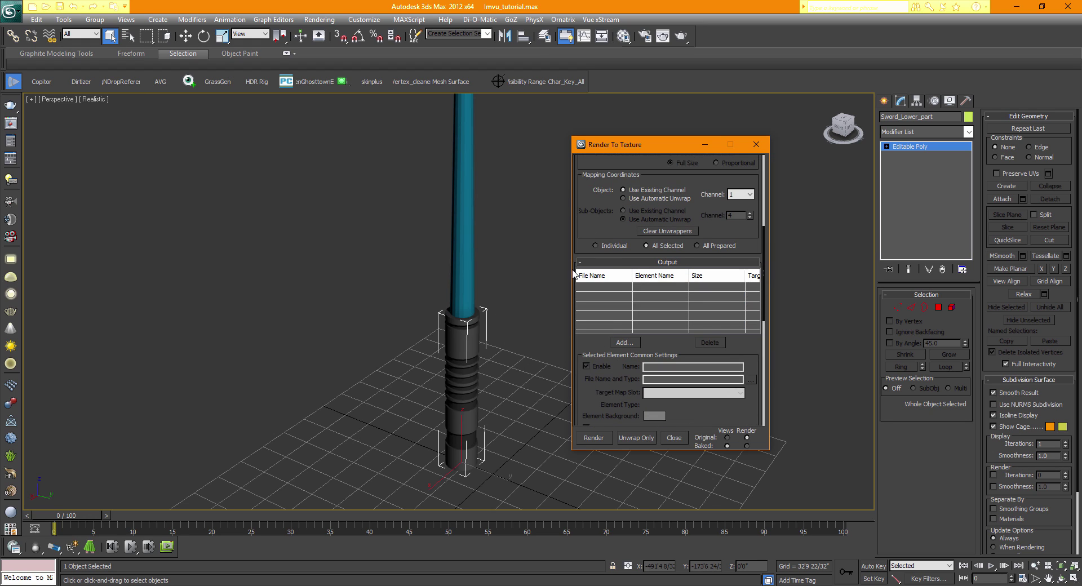
click(624, 342)
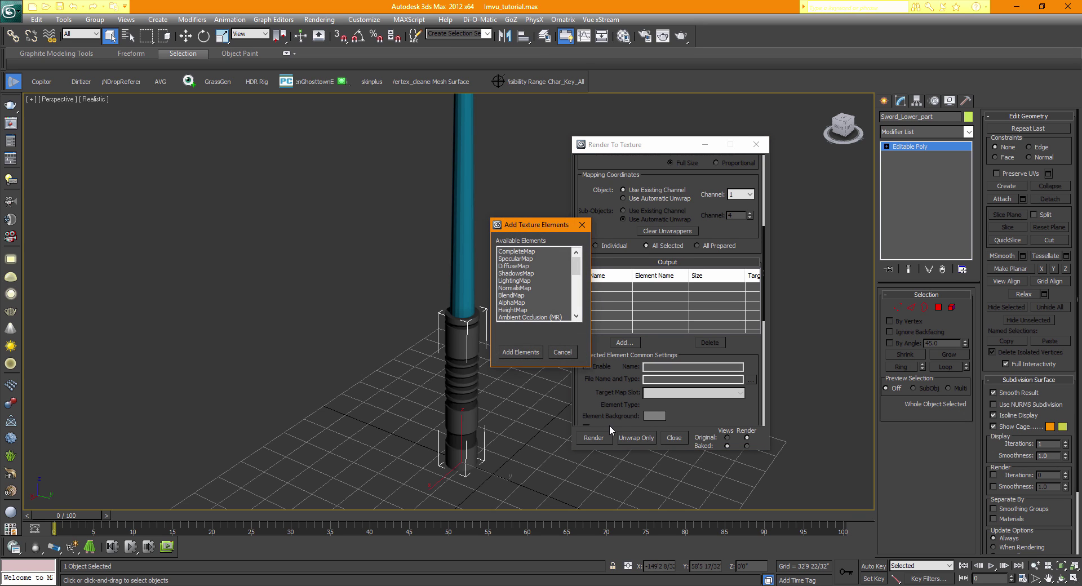
click(558, 352)
- Clear the selection and reselect the Sword_Lower_part hilt as the object to bake
drag(592, 209, 603, 385)
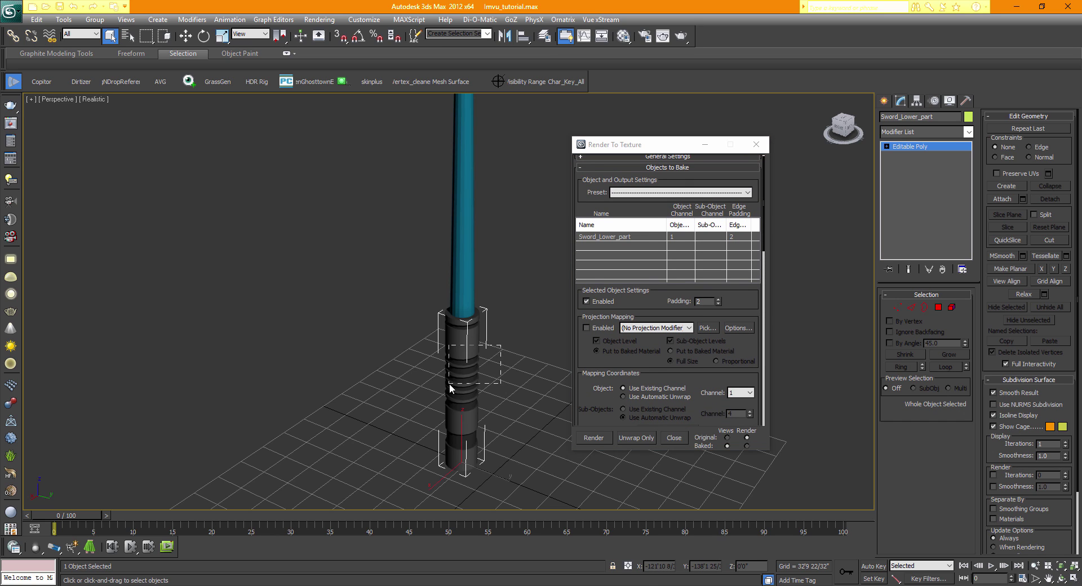
click(324, 344)
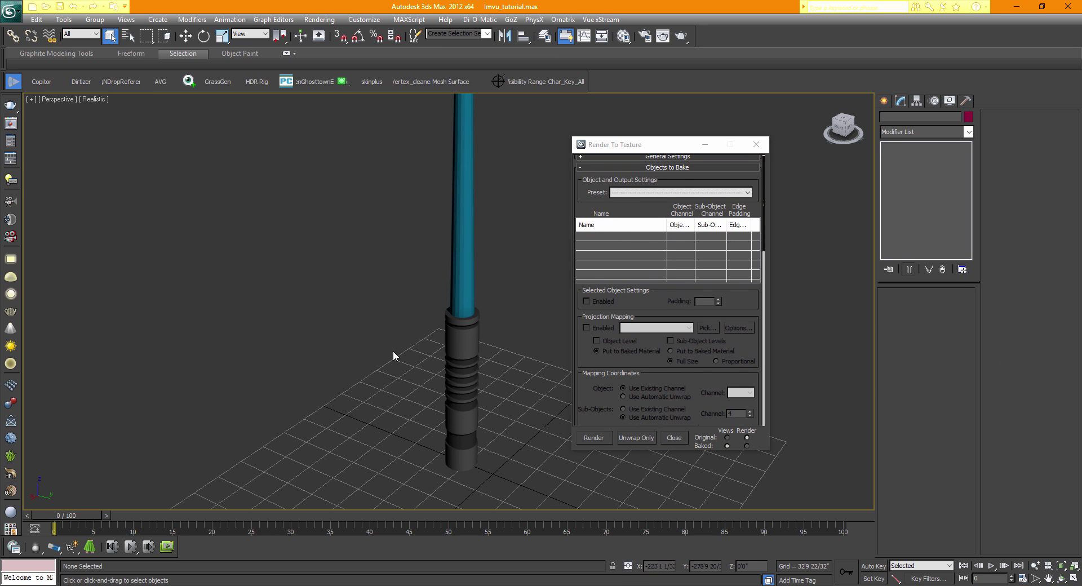
drag(510, 380, 310, 434)
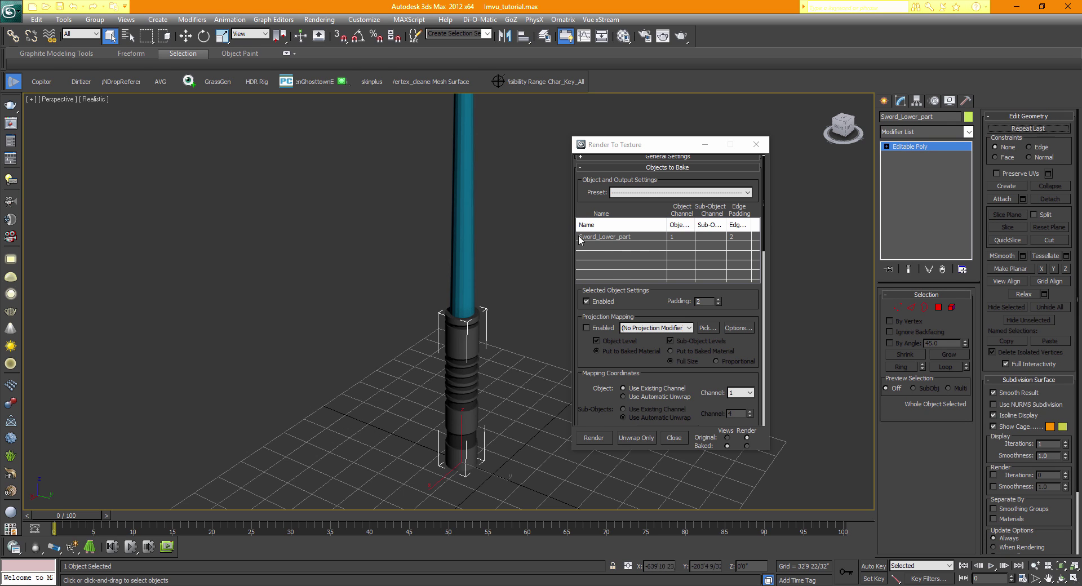
click(522, 358)
drag(539, 347, 362, 435)
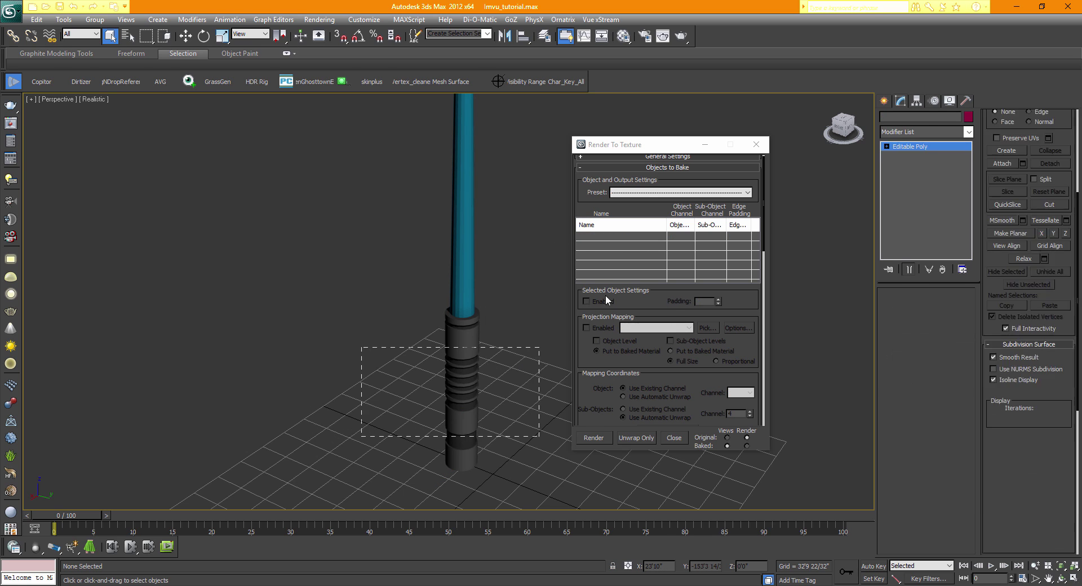
- Add a CompleteMap output element to the hilt's texture bake
drag(598, 377, 608, 193)
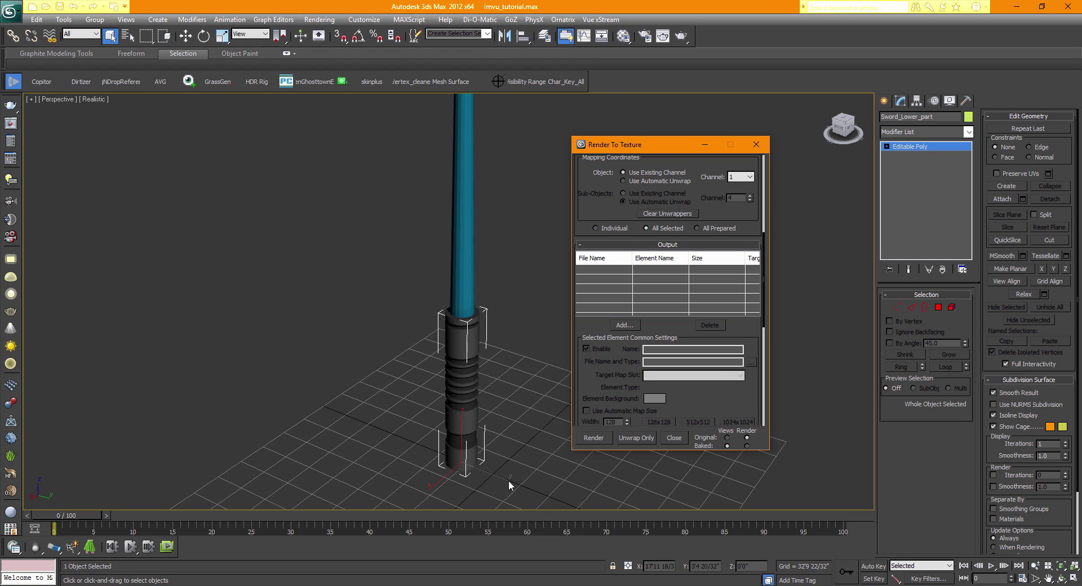
drag(588, 326, 584, 296)
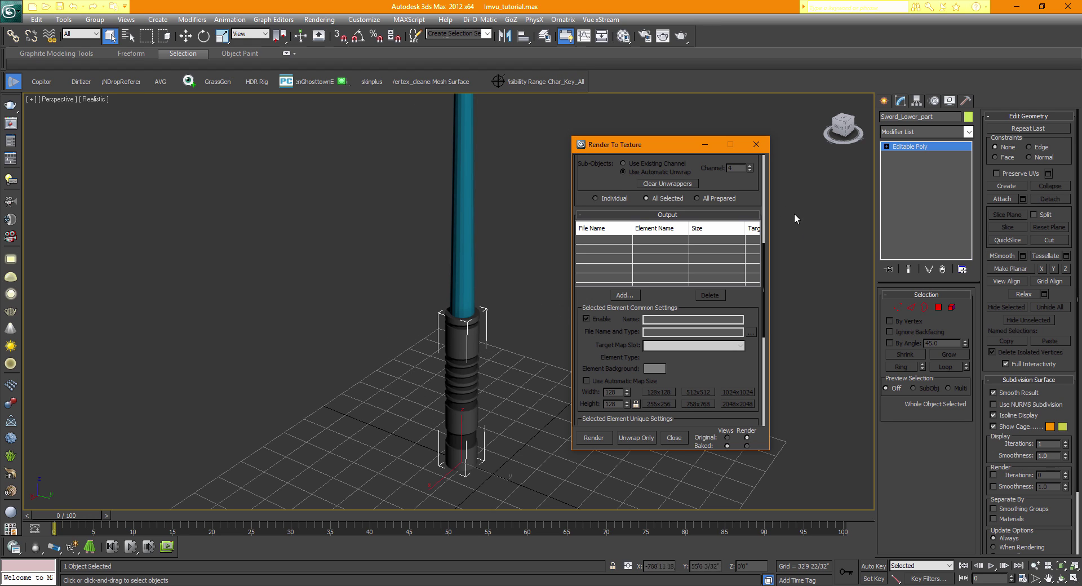
click(624, 294)
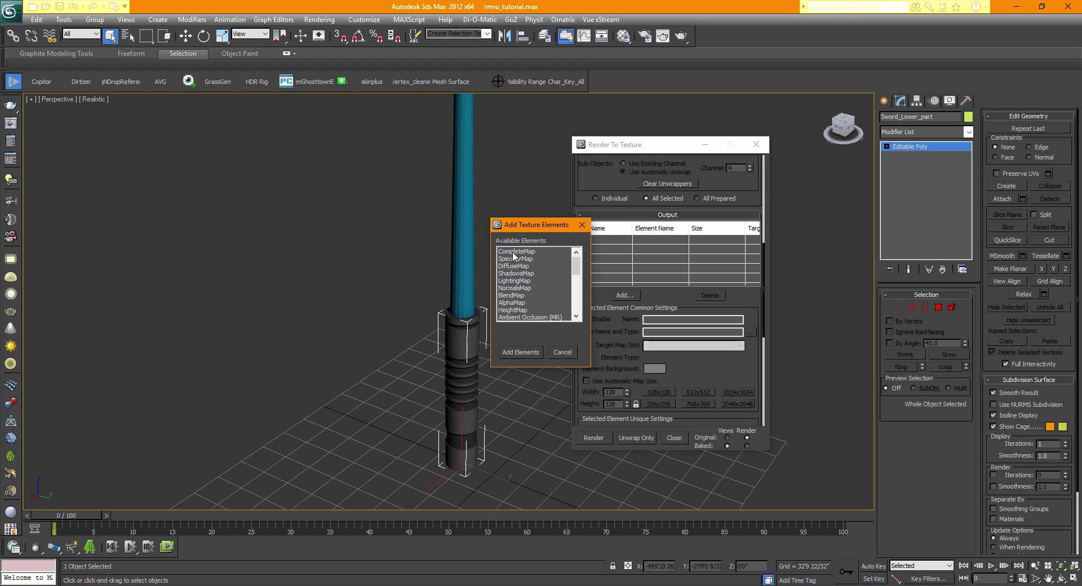
click(514, 253)
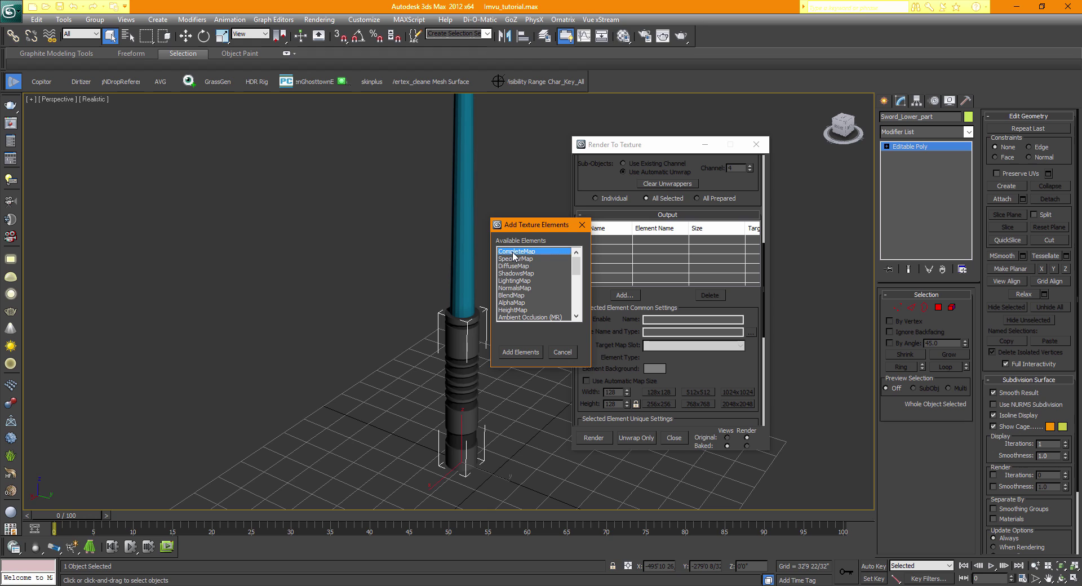
click(519, 353)
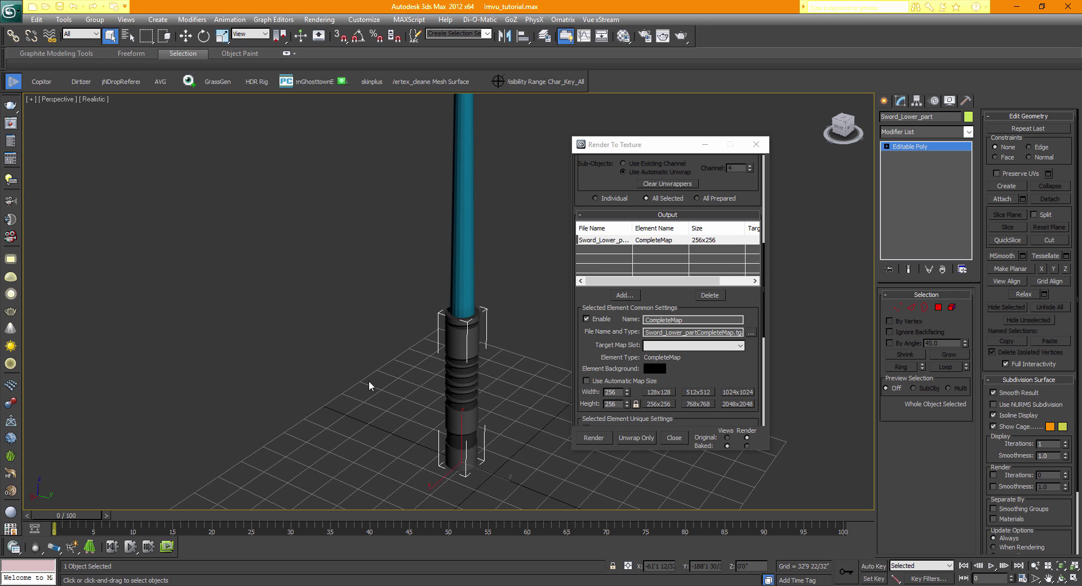
- Render the hilt's CompleteMap to texture, continuing without a target map slot
middle_drag(539, 416, 492, 399)
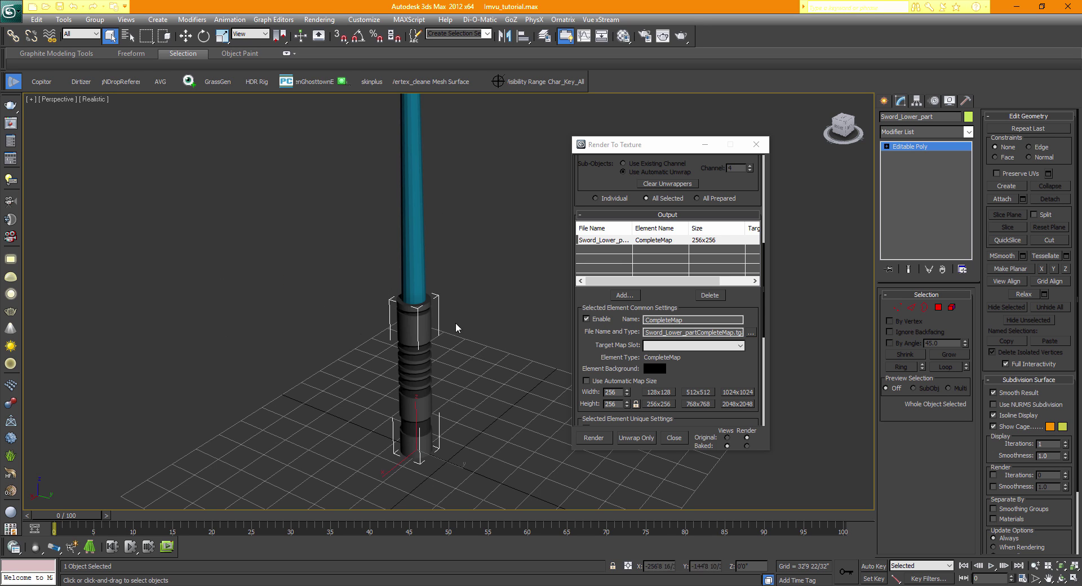
middle_drag(477, 417, 389, 360)
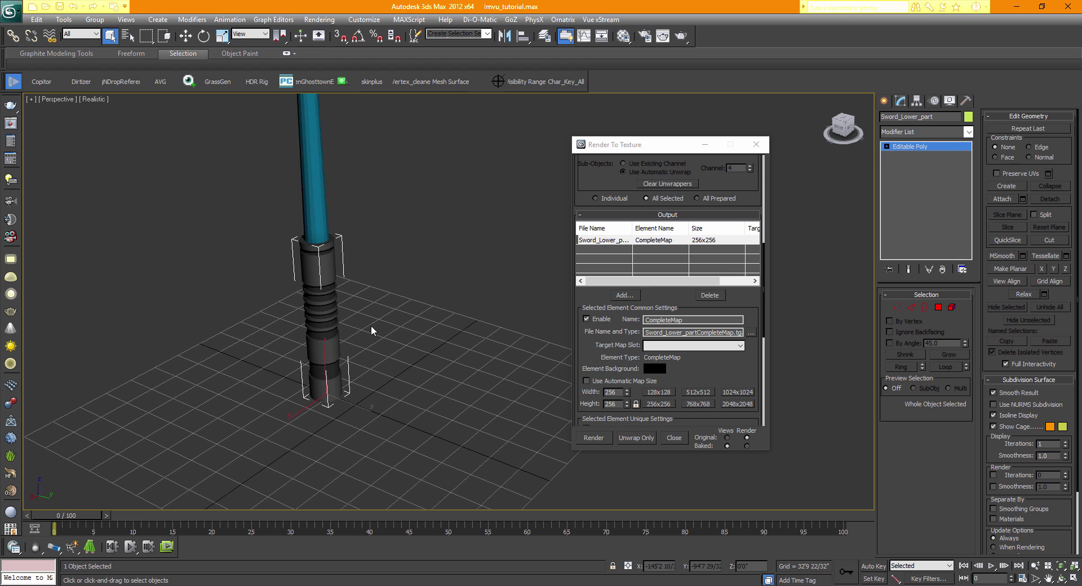
middle_drag(318, 233, 324, 249)
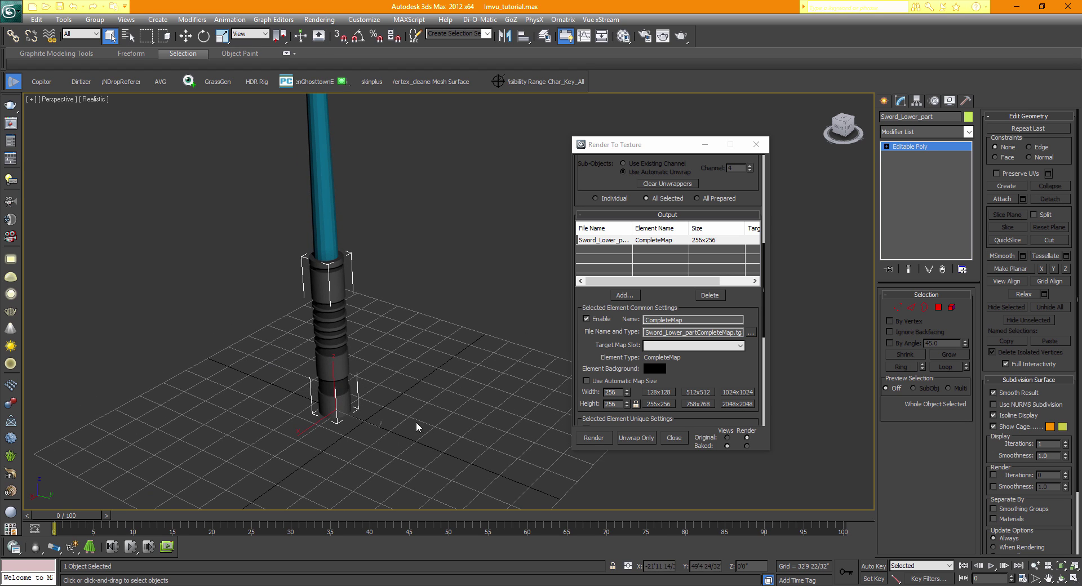
drag(592, 355, 586, 310)
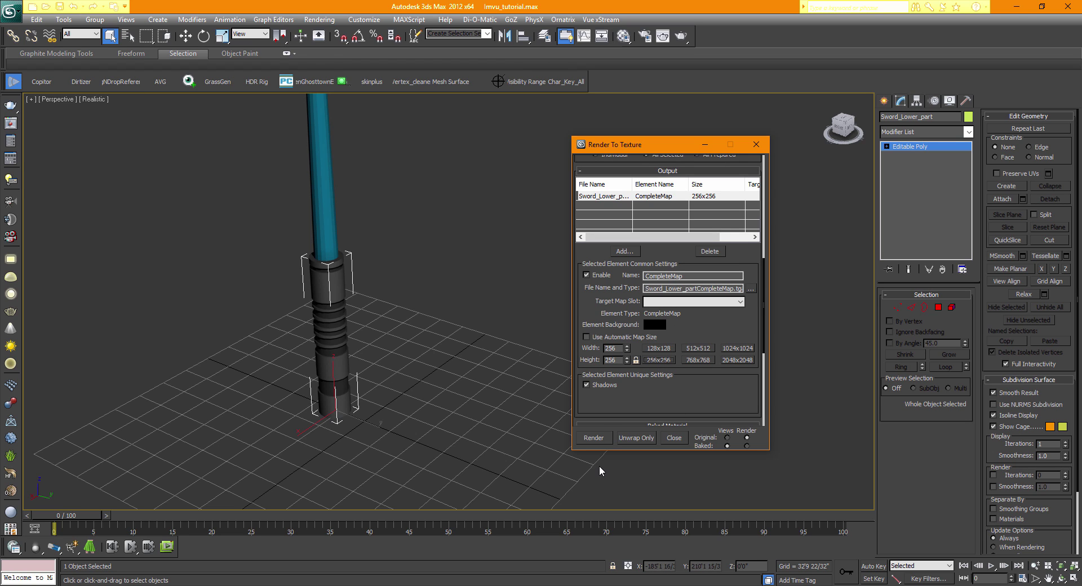
drag(643, 334, 613, 227)
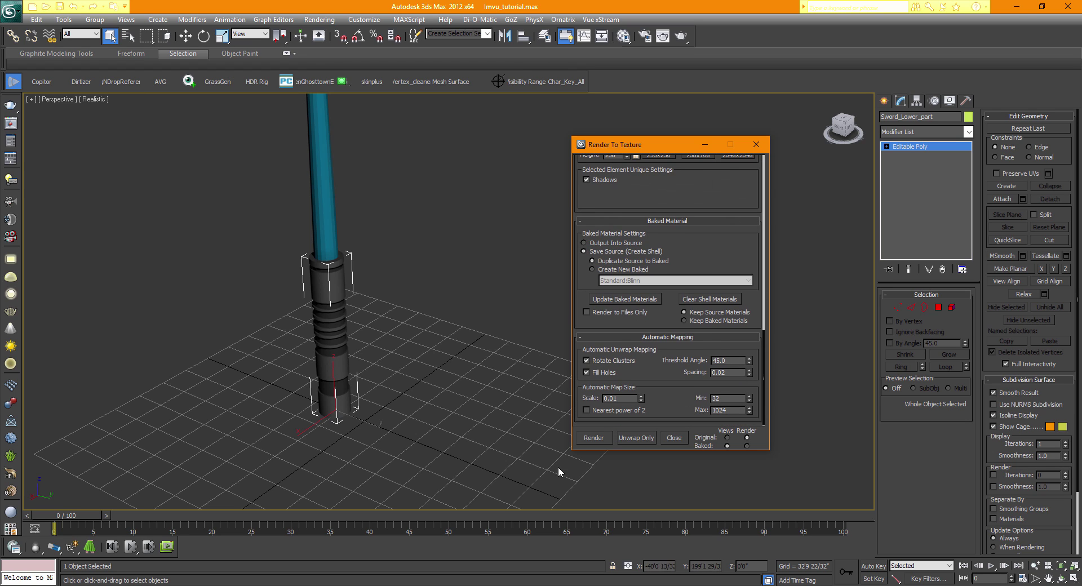
click(593, 438)
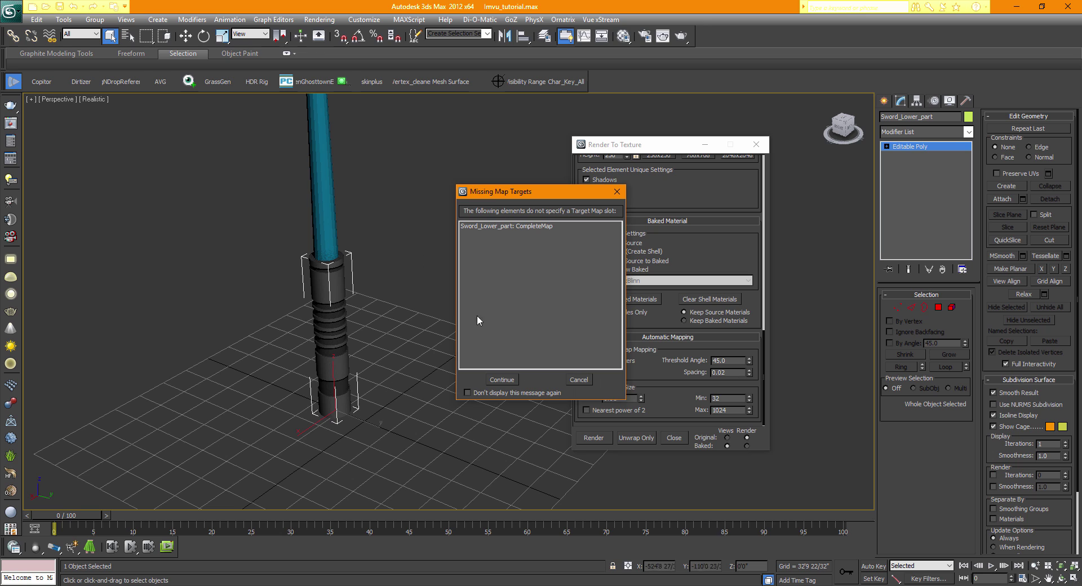
click(506, 382)
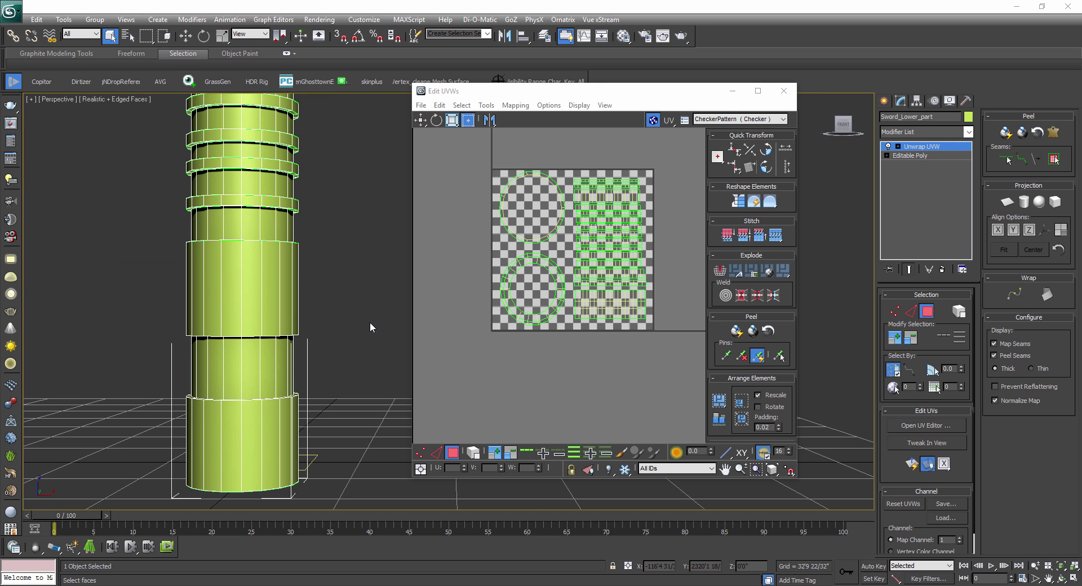
- Examine the Sword_Lower_part hilt and how its faces are laid out in the UV editor
scroll(342, 305, down, 4)
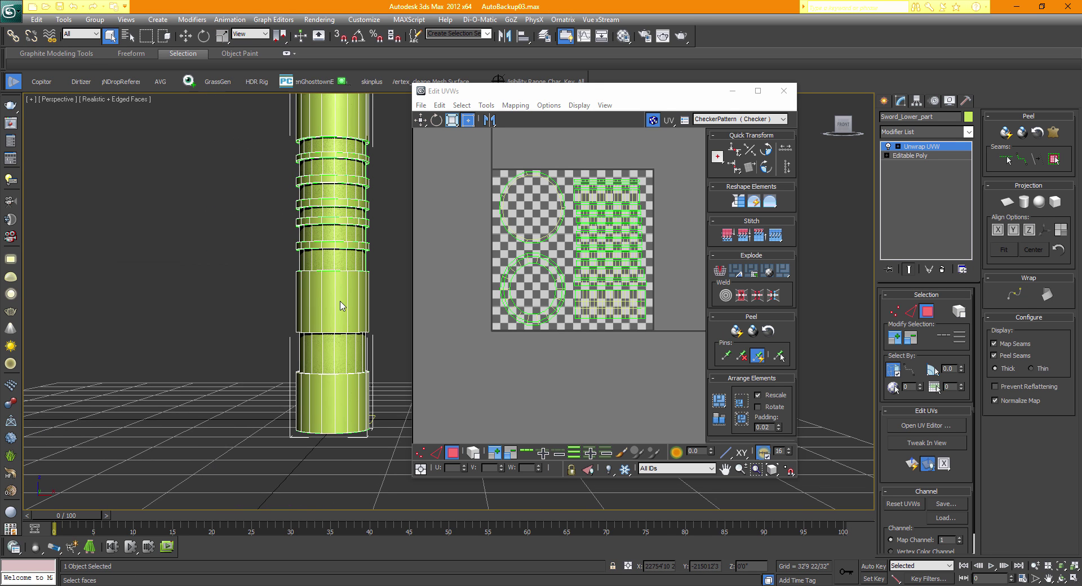
middle_drag(293, 317, 287, 320)
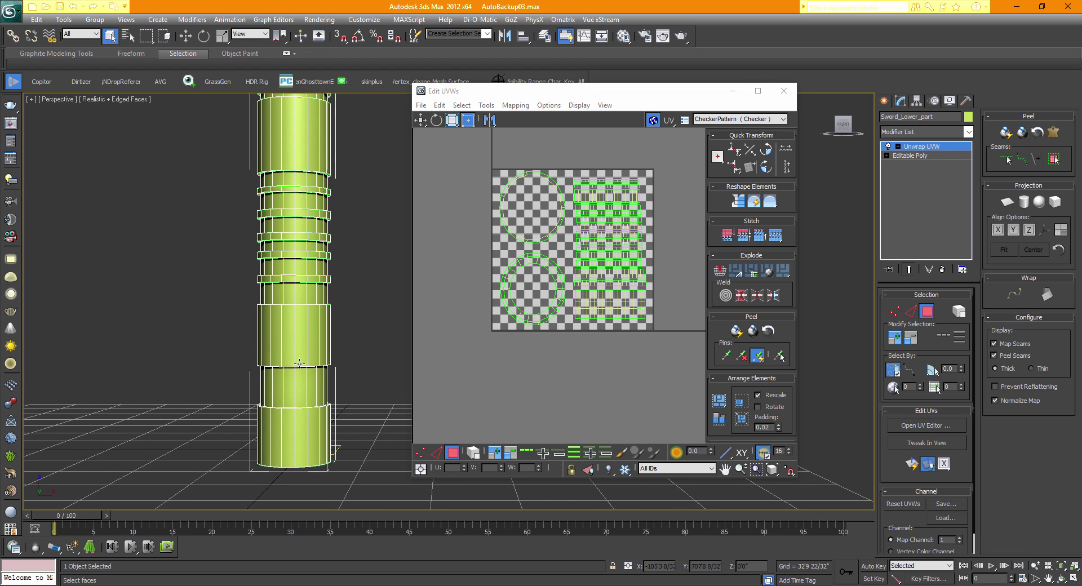
middle_drag(288, 351, 243, 369)
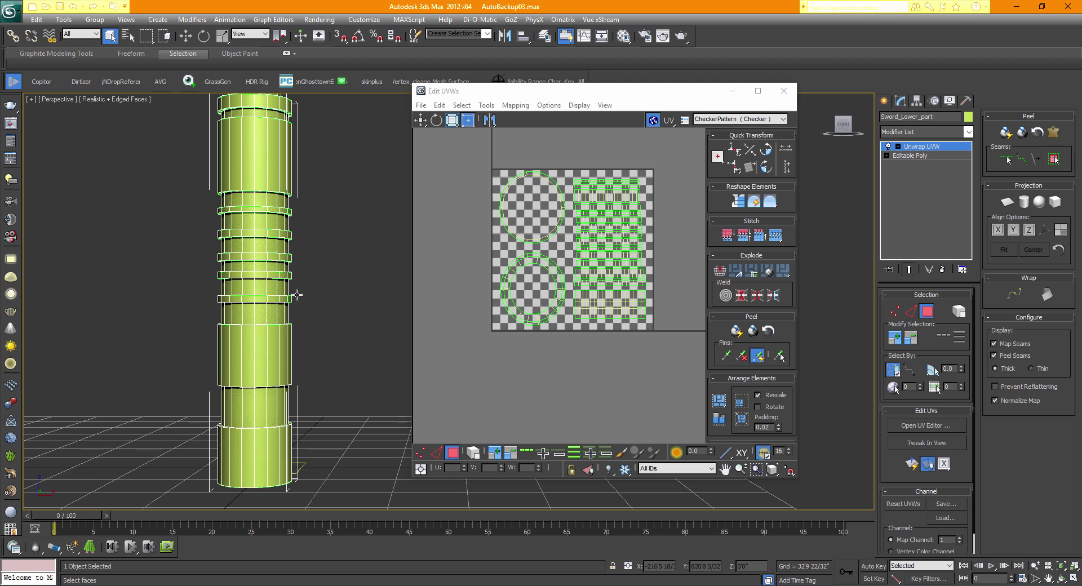
middle_drag(246, 195, 223, 274)
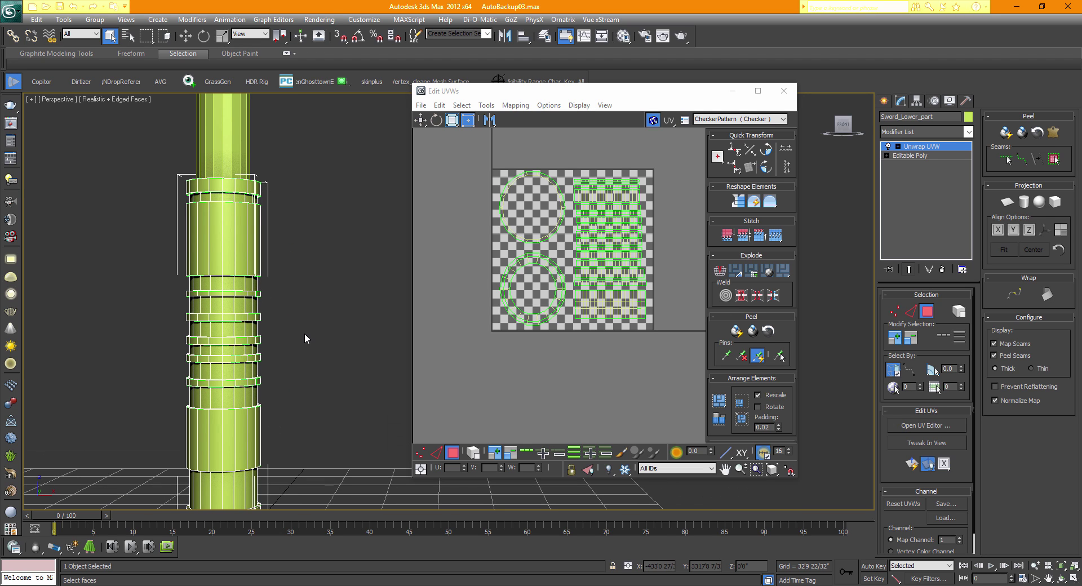
scroll(280, 320, down, 2)
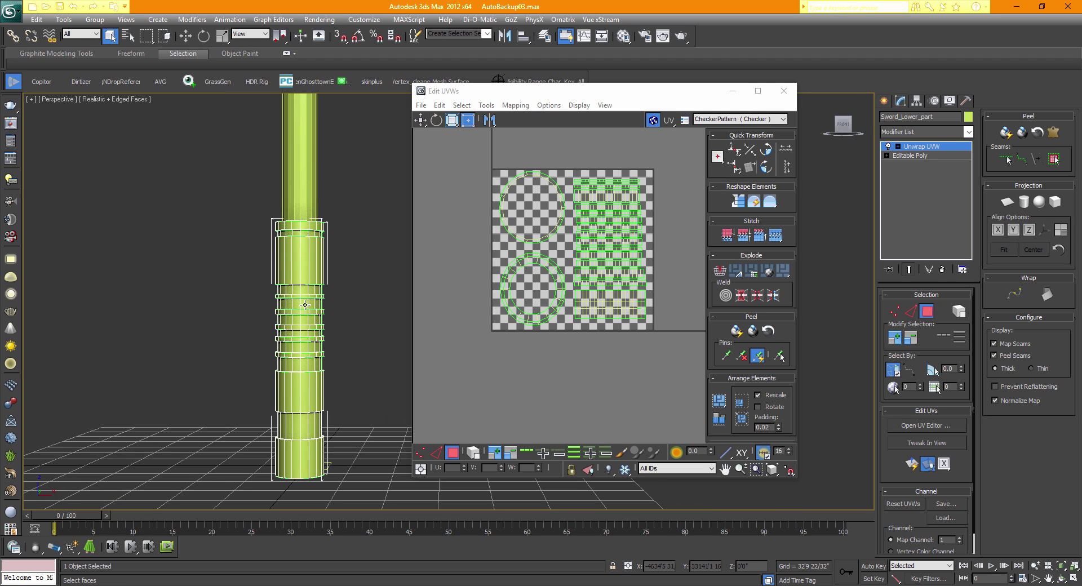
middle_drag(304, 304, 268, 329)
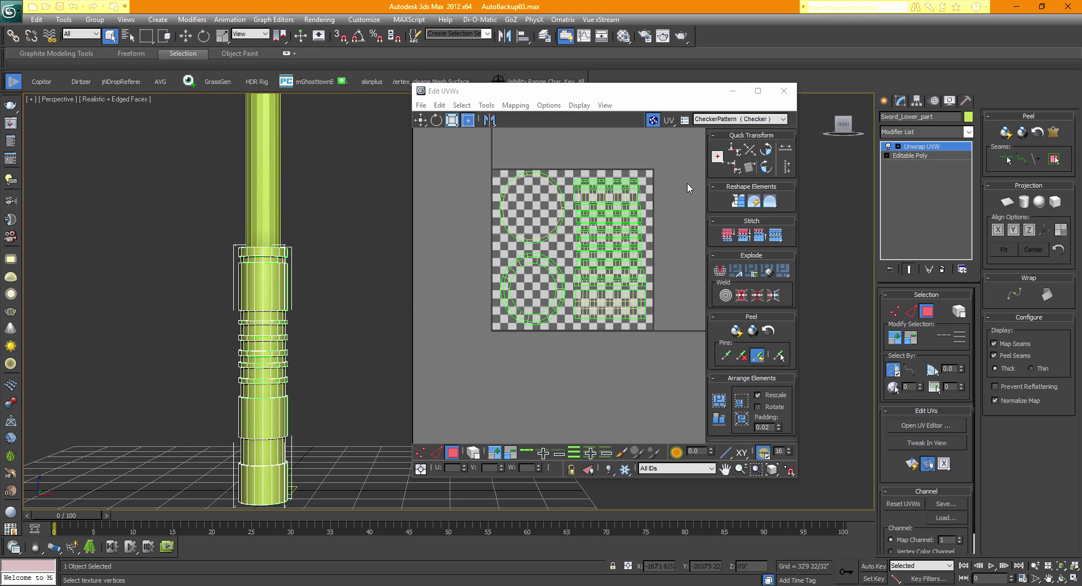
drag(681, 160, 454, 370)
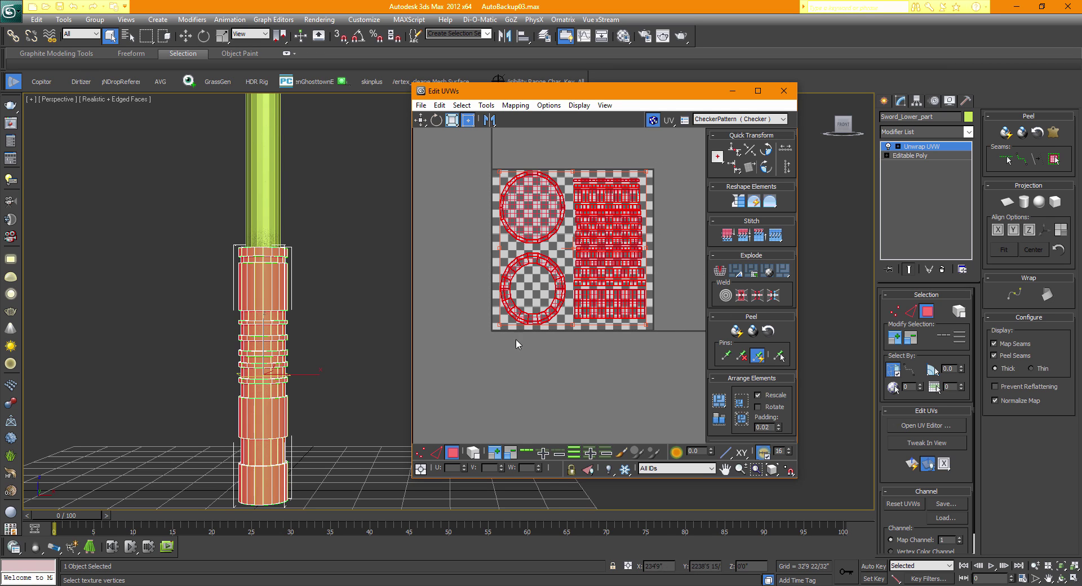
click(525, 370)
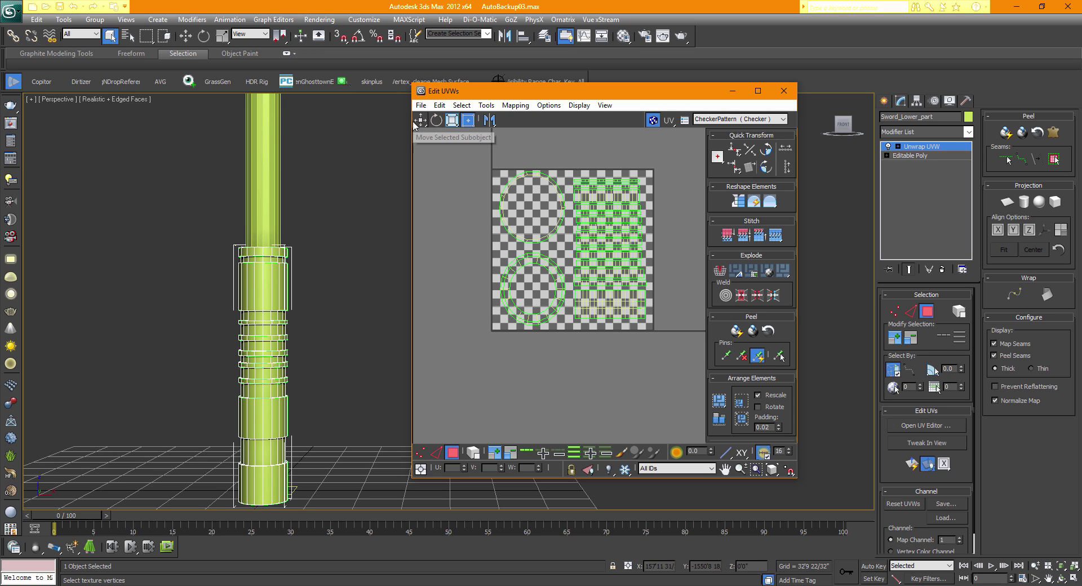
middle_drag(663, 191, 653, 209)
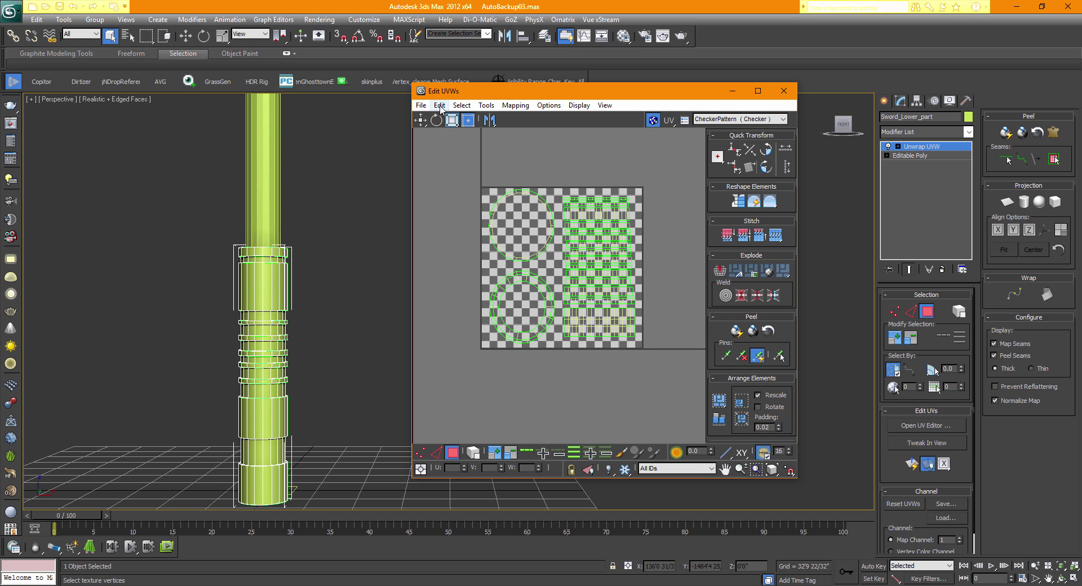
- Save the hilt's UVs as a Star_Wars_Sword UVW file in the Desktop's Imvu Files folder and close the UV editor
click(421, 106)
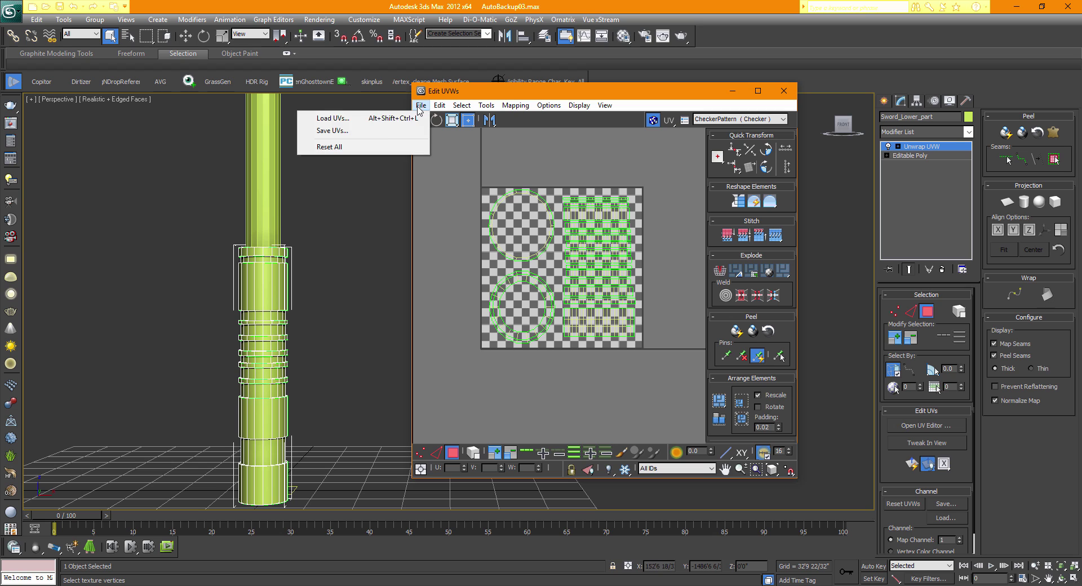
click(383, 133)
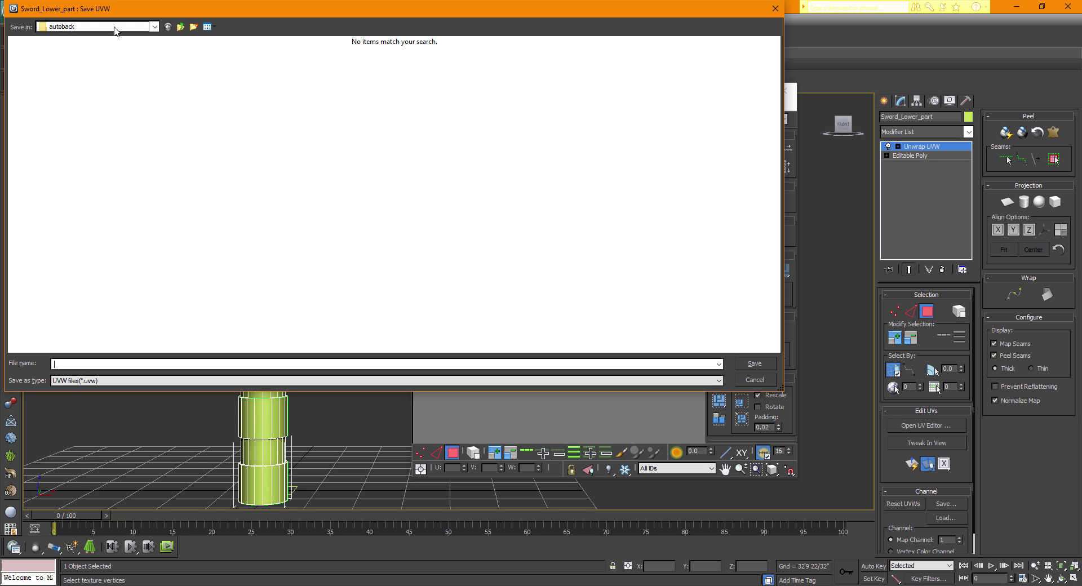
click(114, 27)
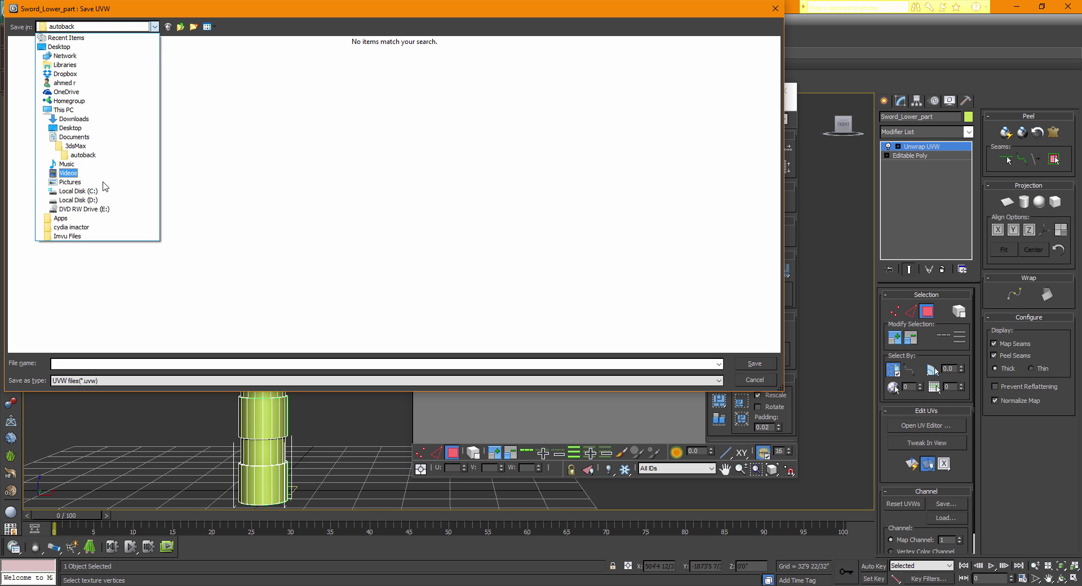
click(76, 132)
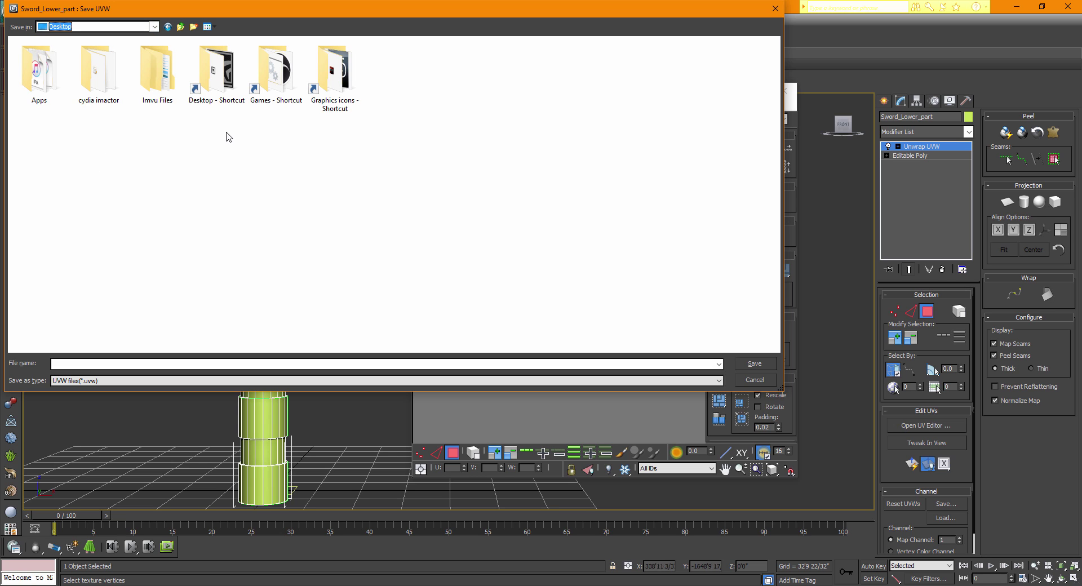
double_click(158, 79)
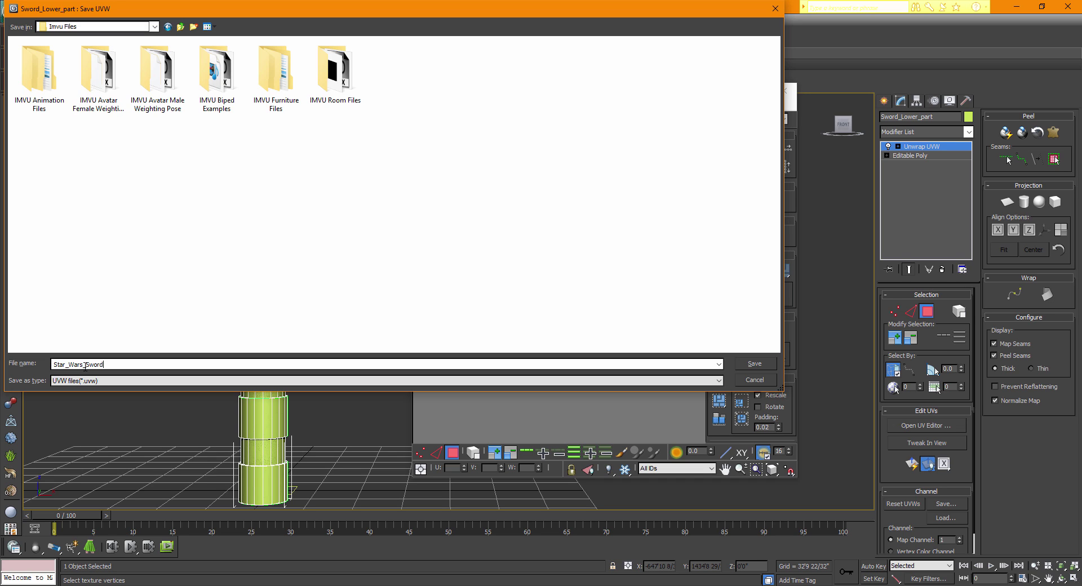
text(vm_Lower)
click(758, 367)
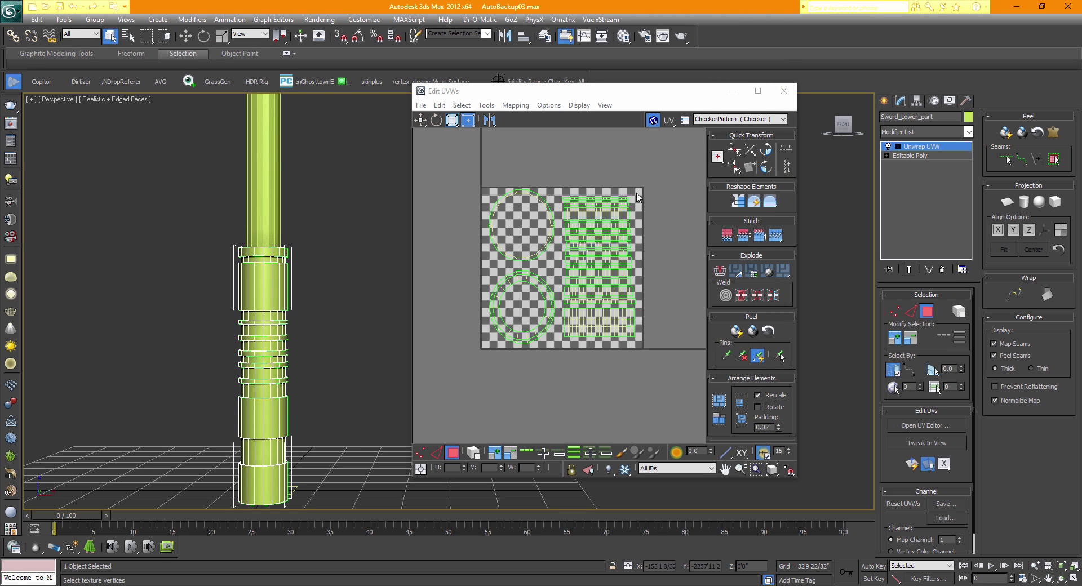
click(784, 93)
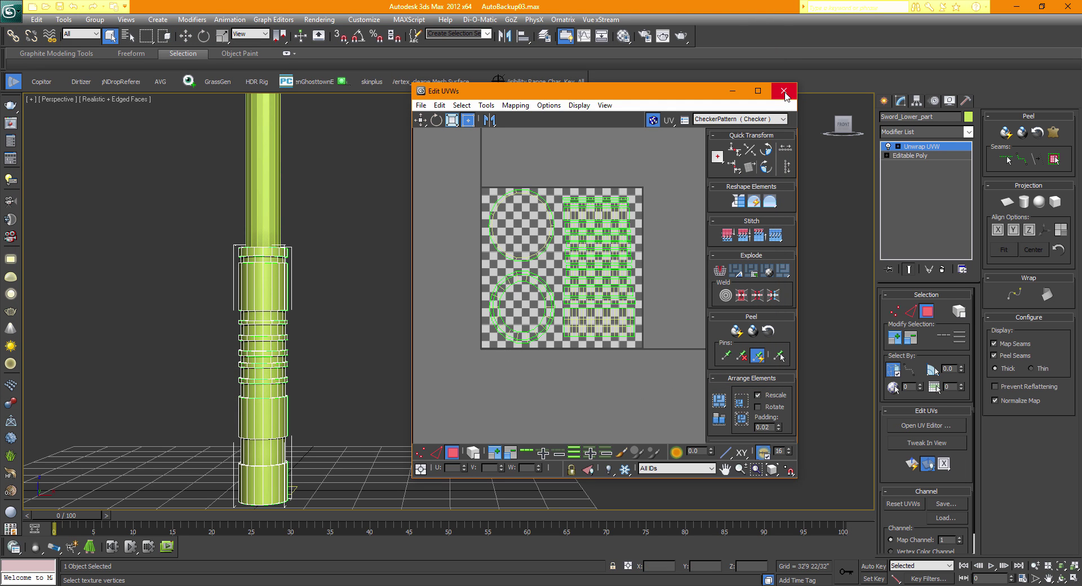
- Close the UV editor, collapse Sword_Lower_part's Unwrap UVW modifier into its Editable Poly and deselect the hilt
click(783, 91)
right_click(916, 149)
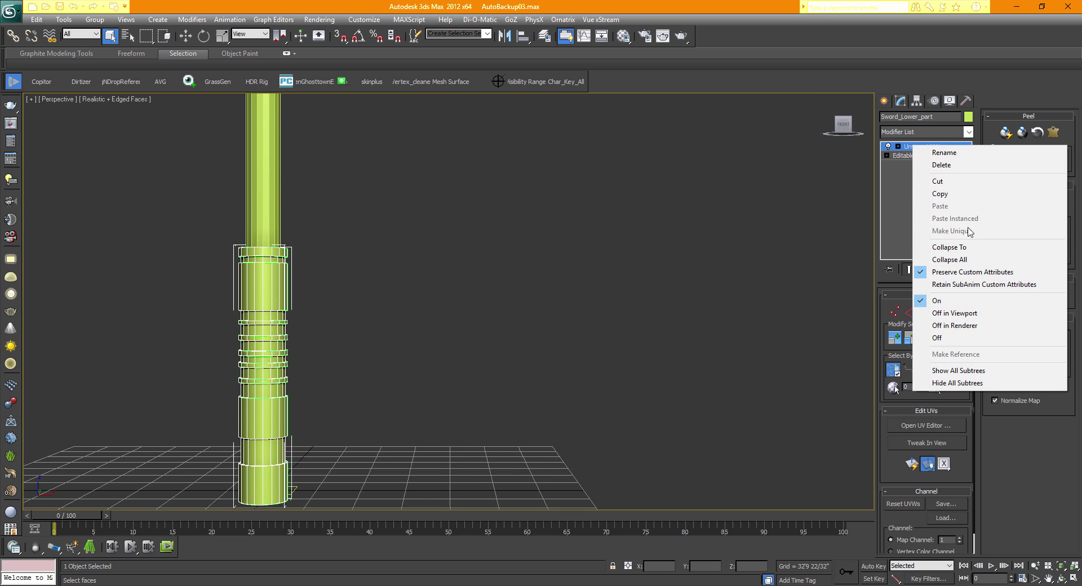
click(953, 244)
click(441, 222)
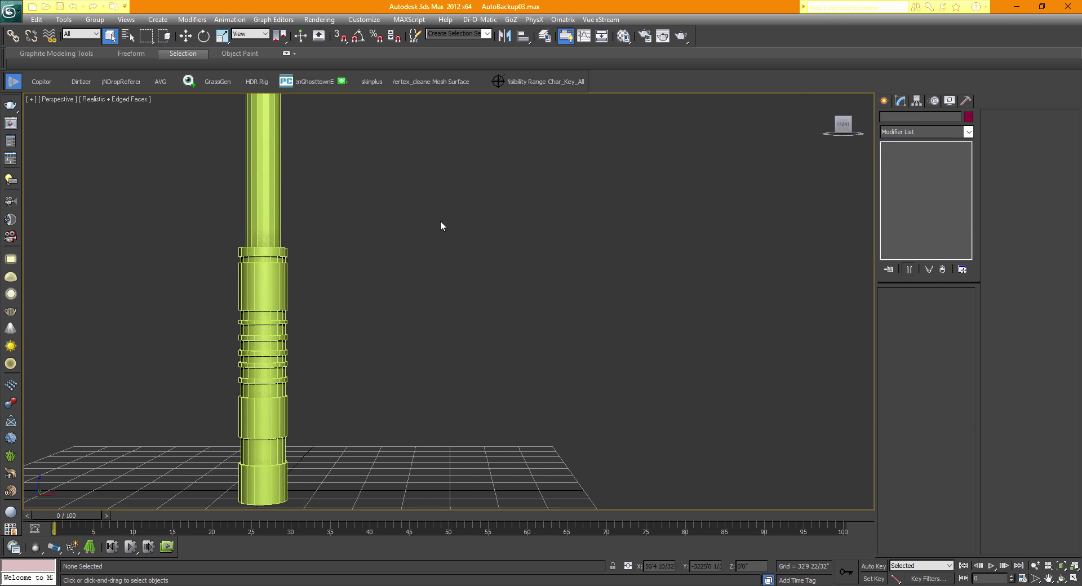
- Apply an Unwrap UVW modifier to the Sword_Top blade and open its UV layout for editing beside the model
click(260, 186)
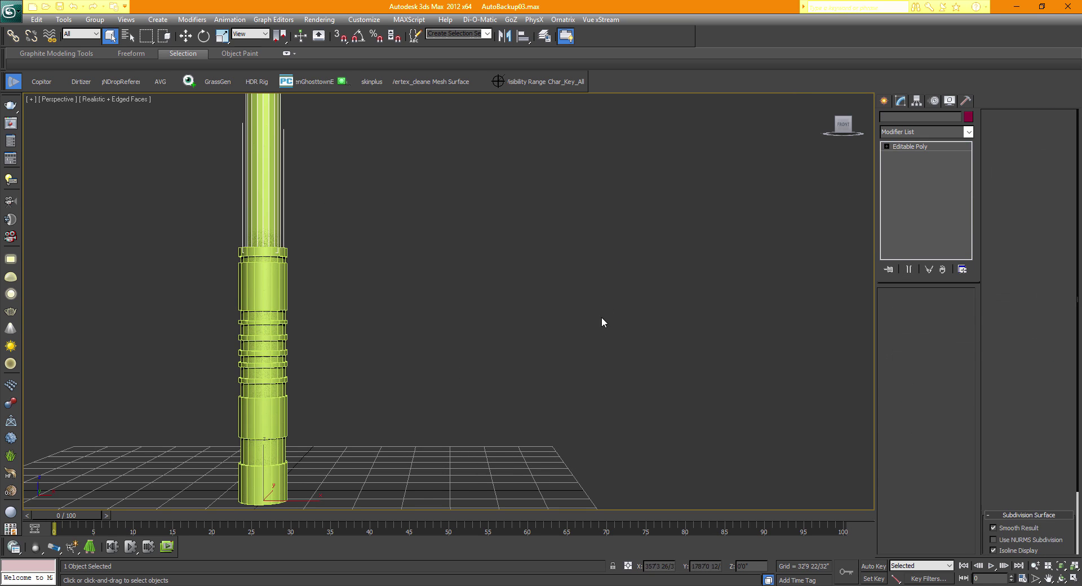
click(896, 132)
key(u)
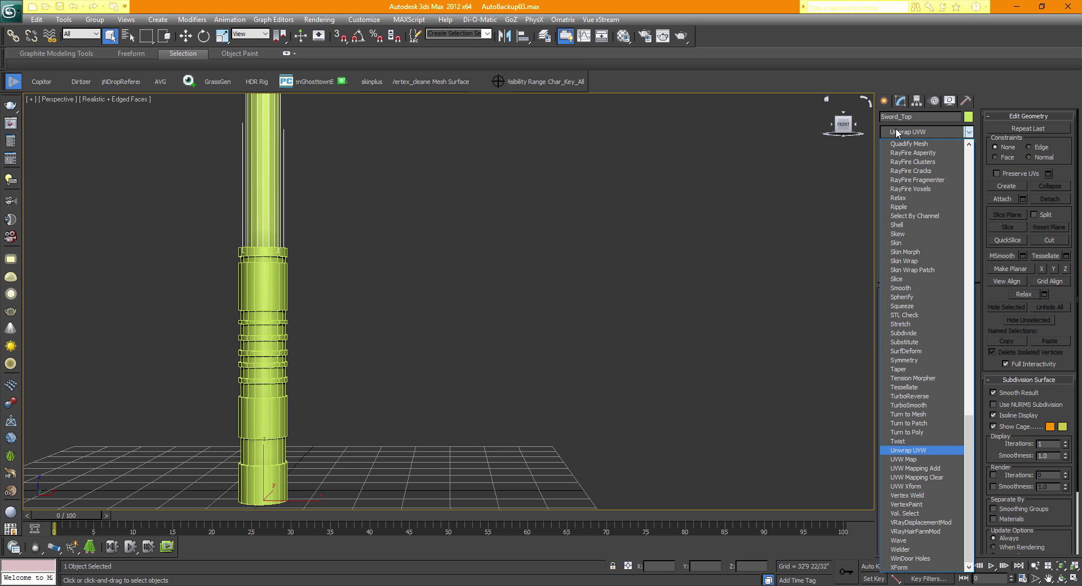
click(905, 450)
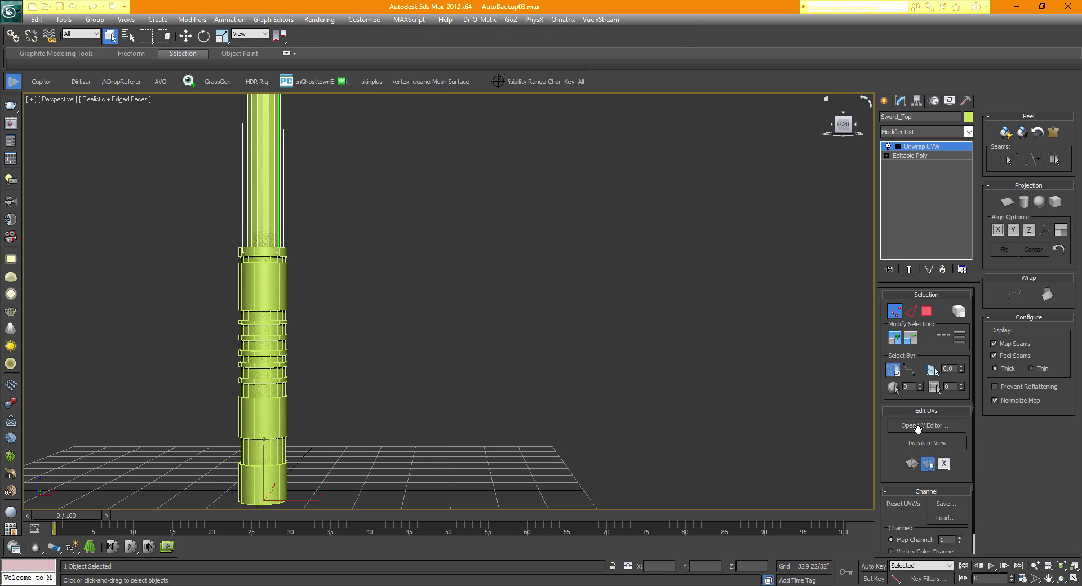
click(917, 427)
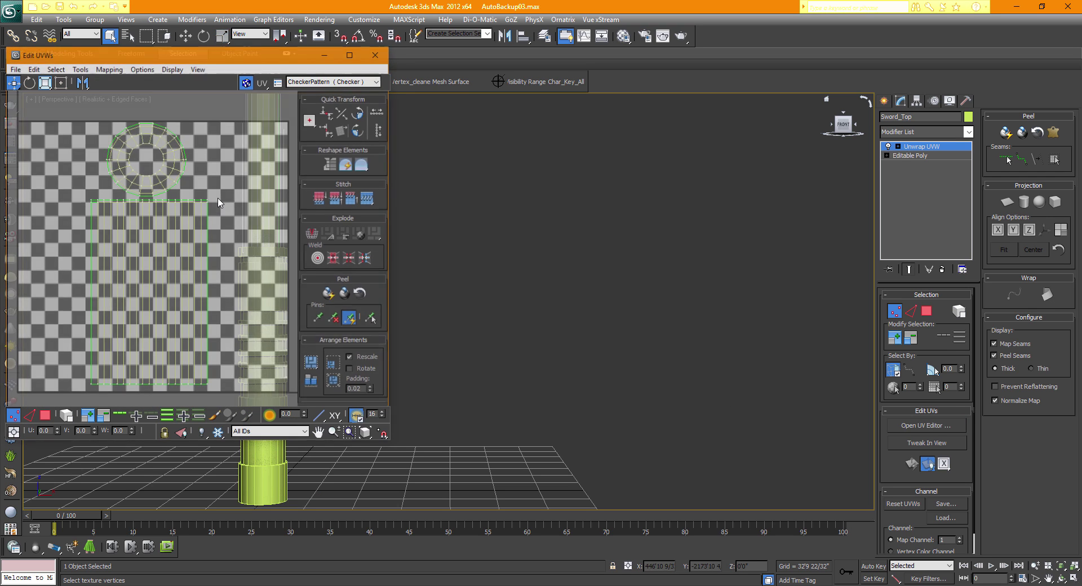
drag(152, 55, 507, 106)
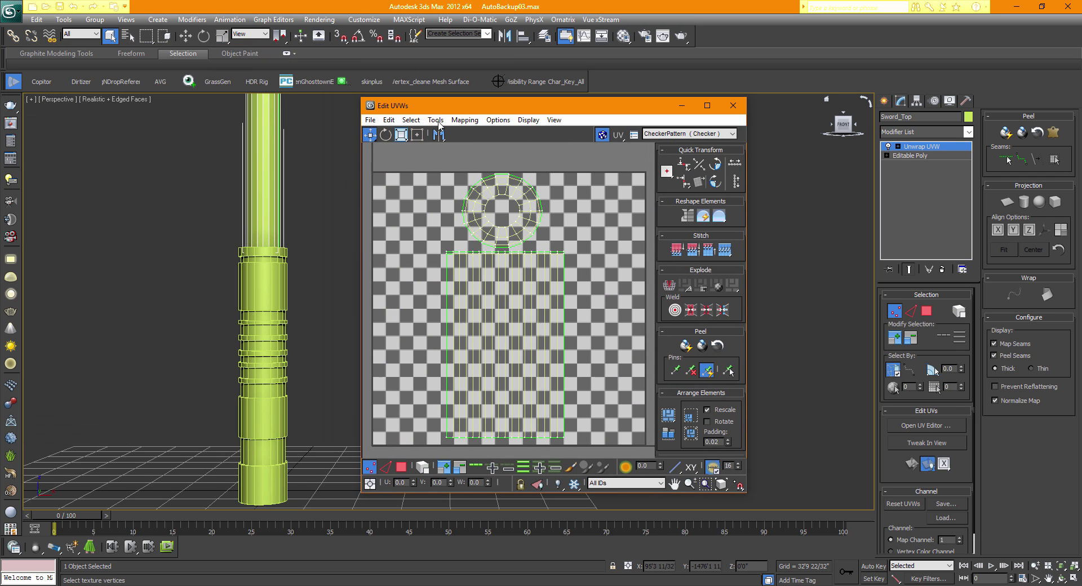
- Save the blade's UVs as Star_Wars_Sword_uvm_Top.uvw in the Imvu Files folder and close the UV editor
click(370, 120)
click(335, 148)
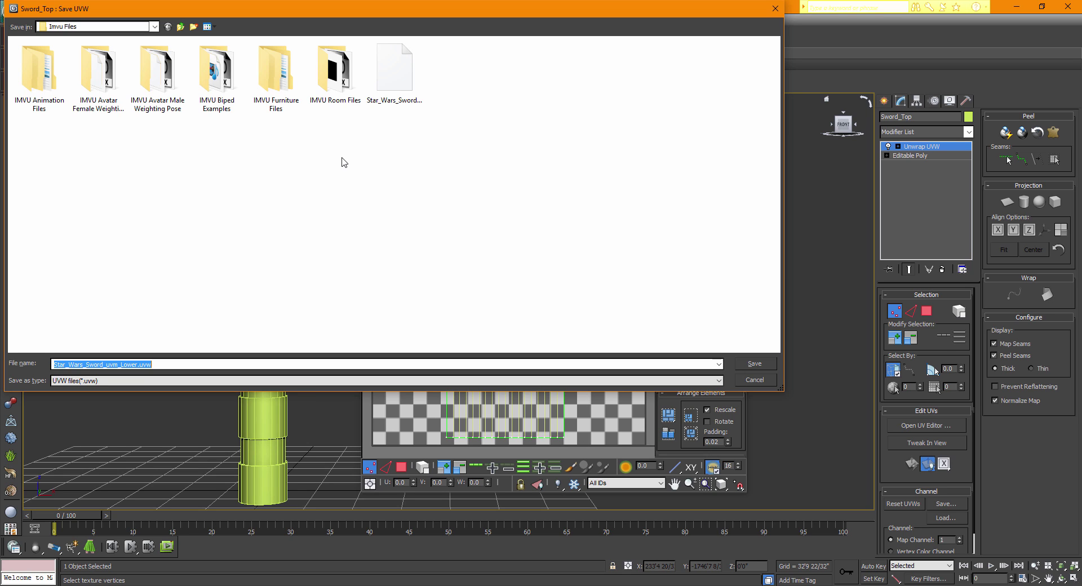
key(End)
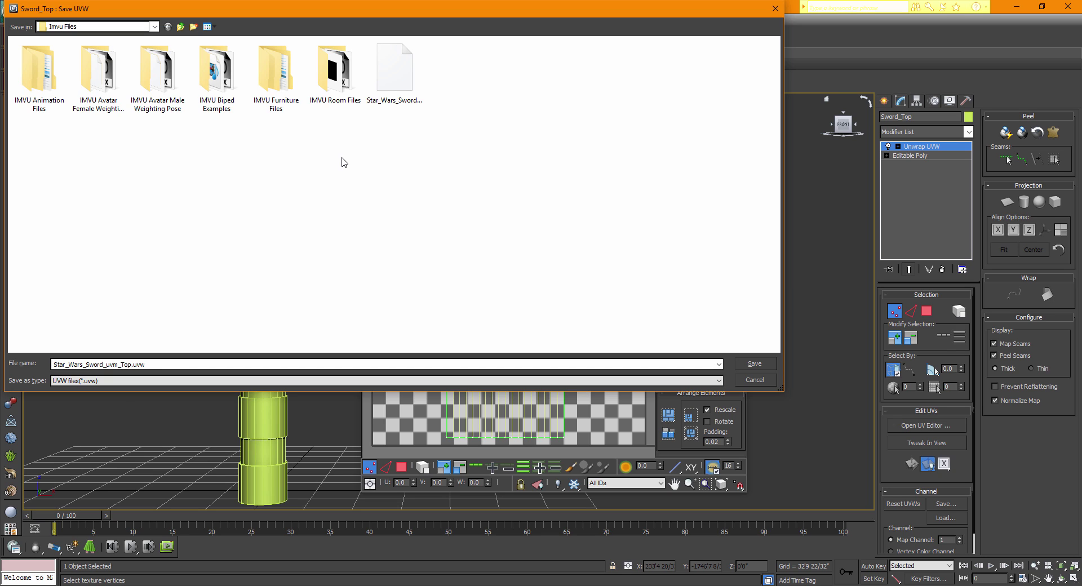
click(754, 363)
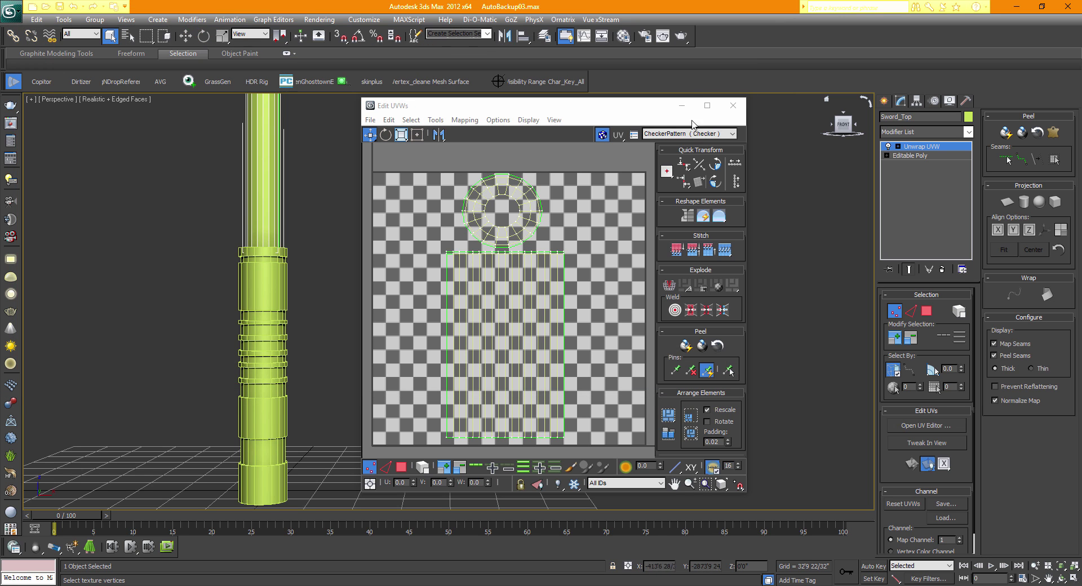
click(738, 106)
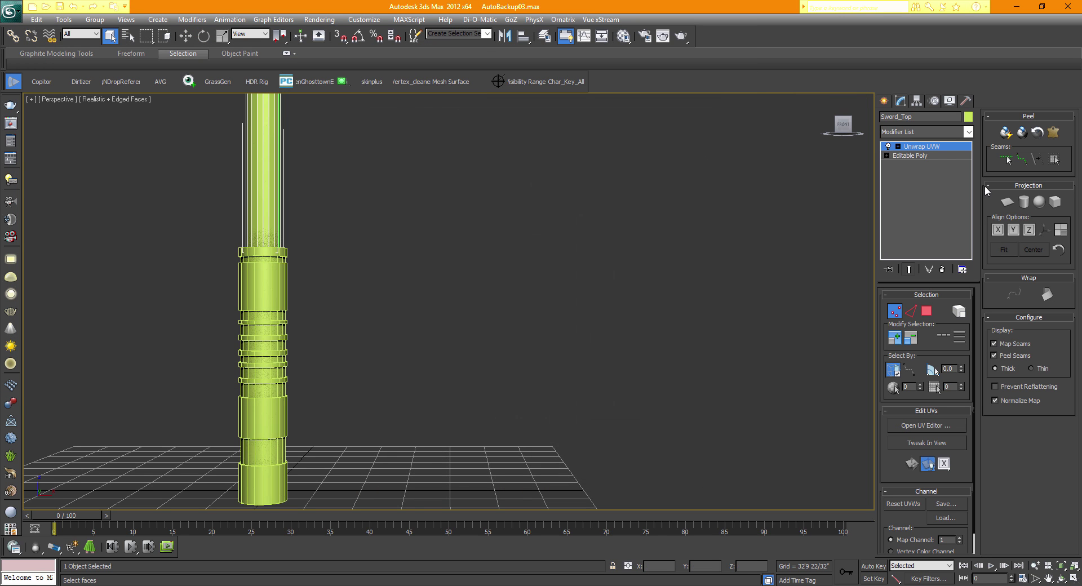
- Collapse Sword_Top's Unwrap UVW modifier into its Editable Poly and clear the selection
right_click(933, 153)
click(981, 255)
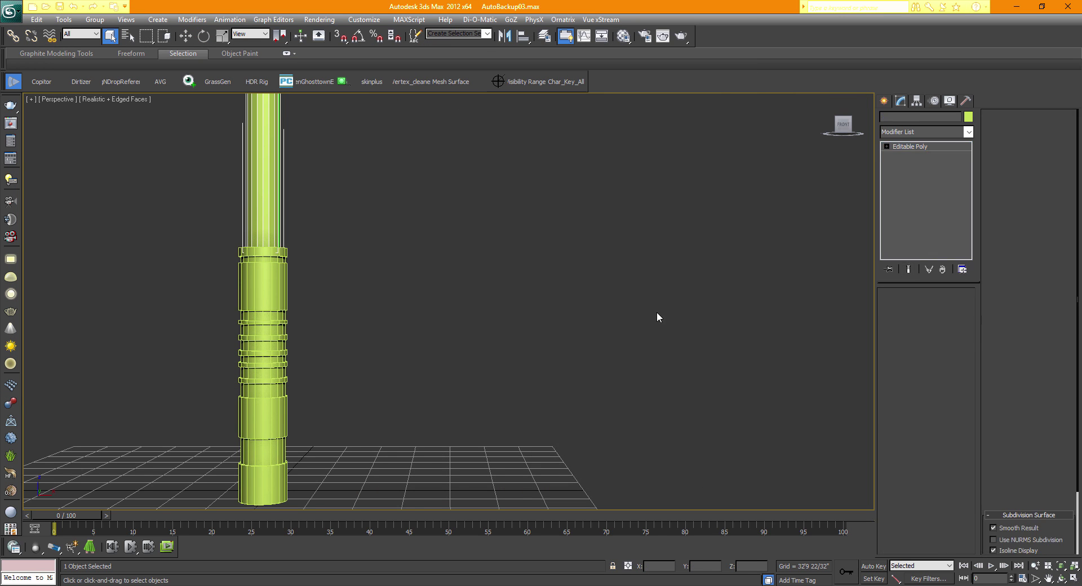
click(657, 312)
click(60, 6)
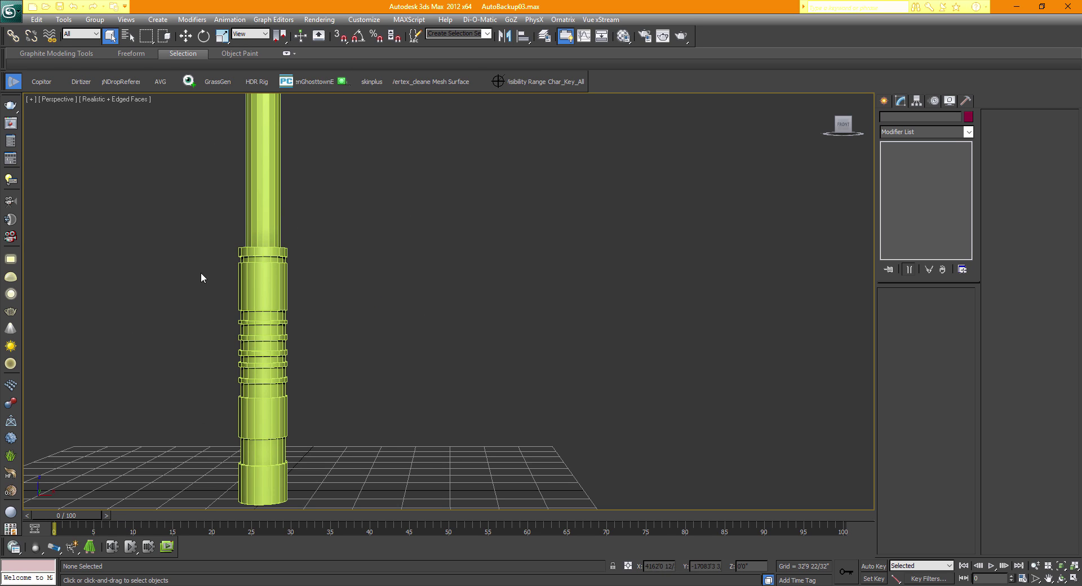
click(12, 11)
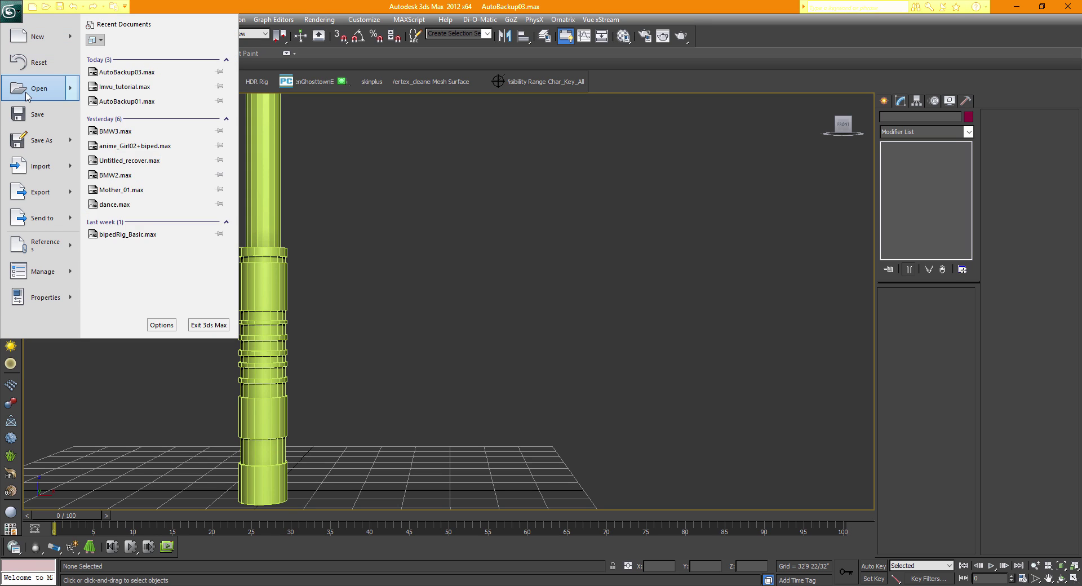
click(32, 91)
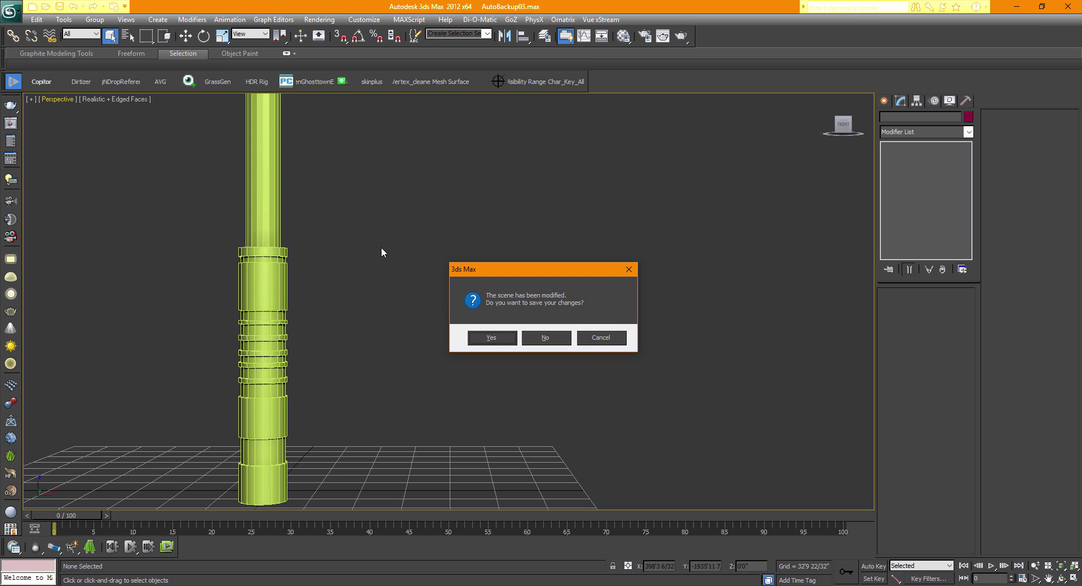
click(601, 337)
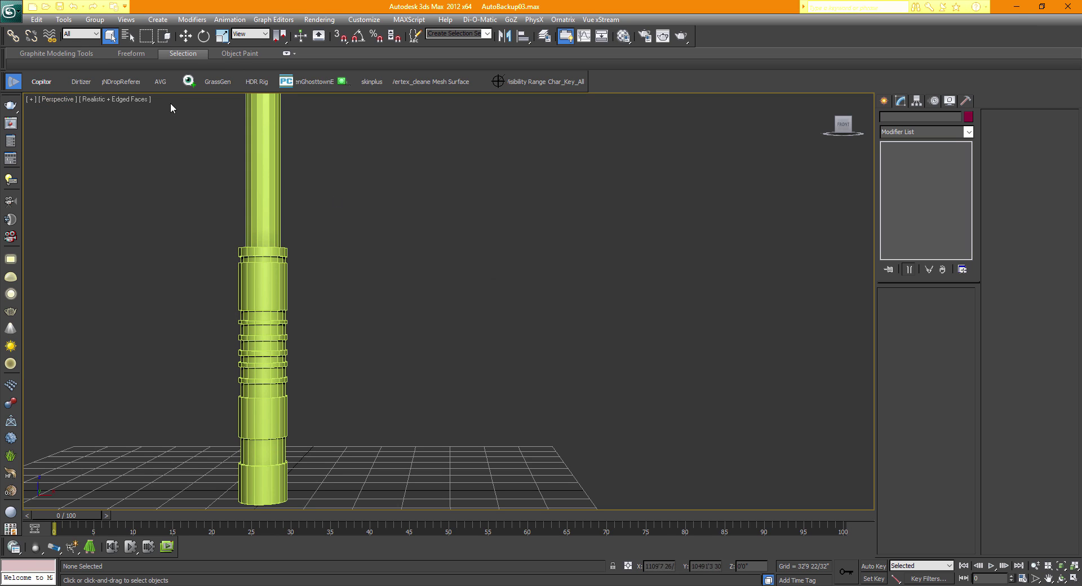
- Compare the previews of the AutoBackup scenes in the autoback folder and open AutoBackup02.max
click(8, 11)
click(33, 89)
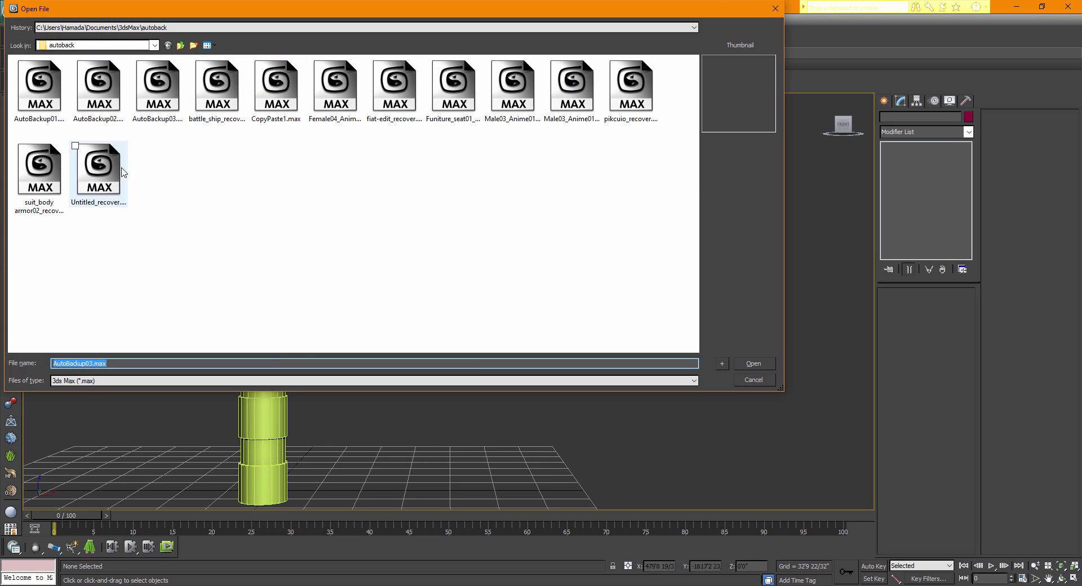
click(181, 45)
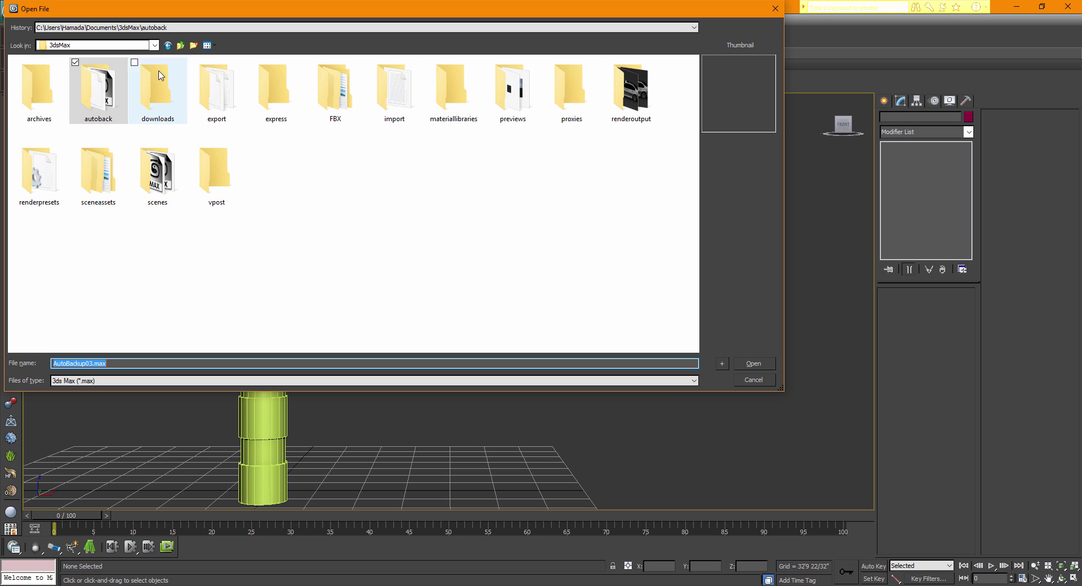
double_click(93, 90)
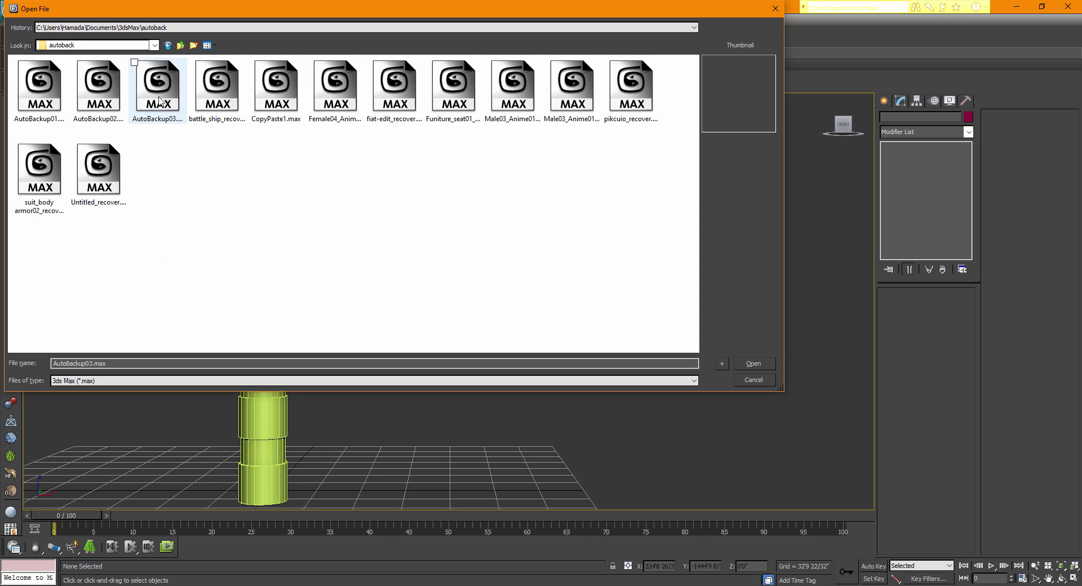
click(132, 98)
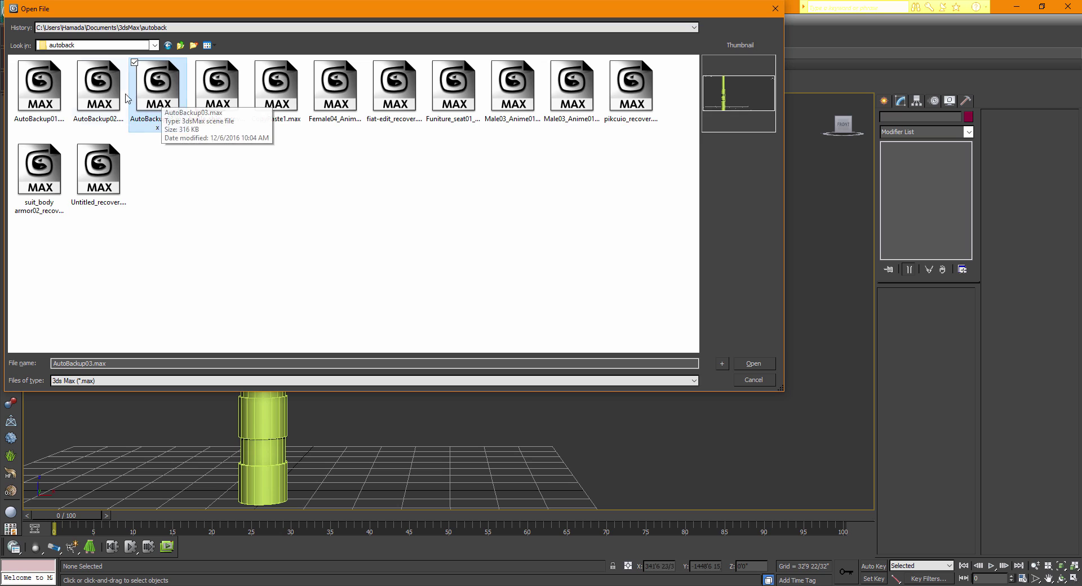
click(49, 96)
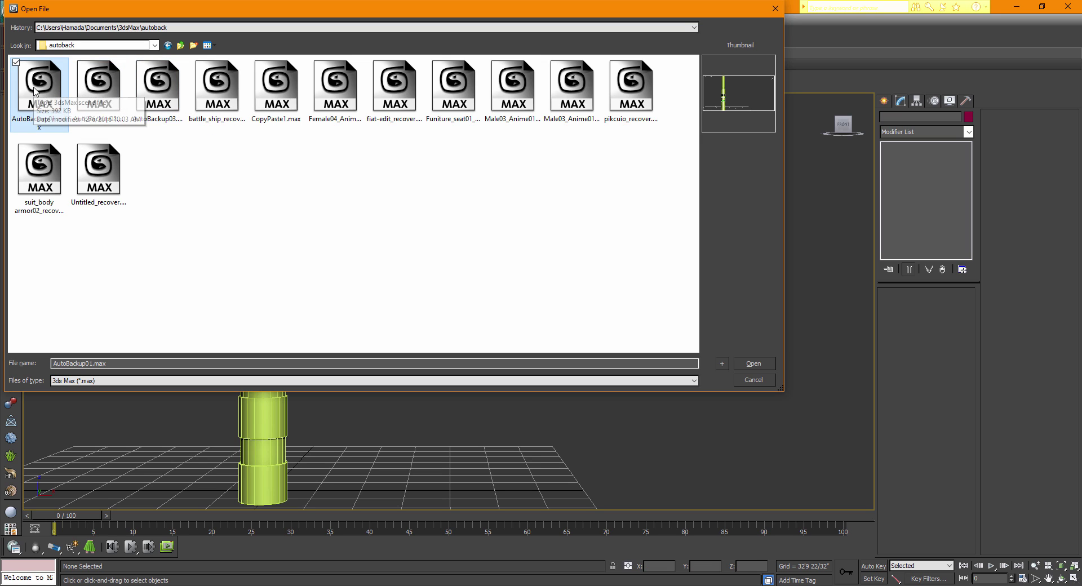
click(102, 86)
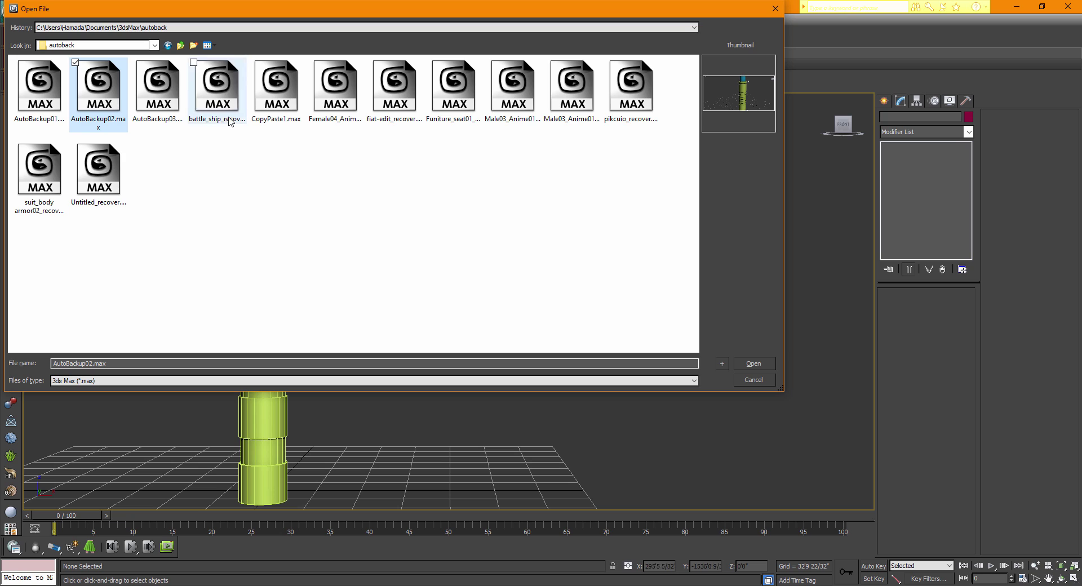
click(137, 75)
click(102, 79)
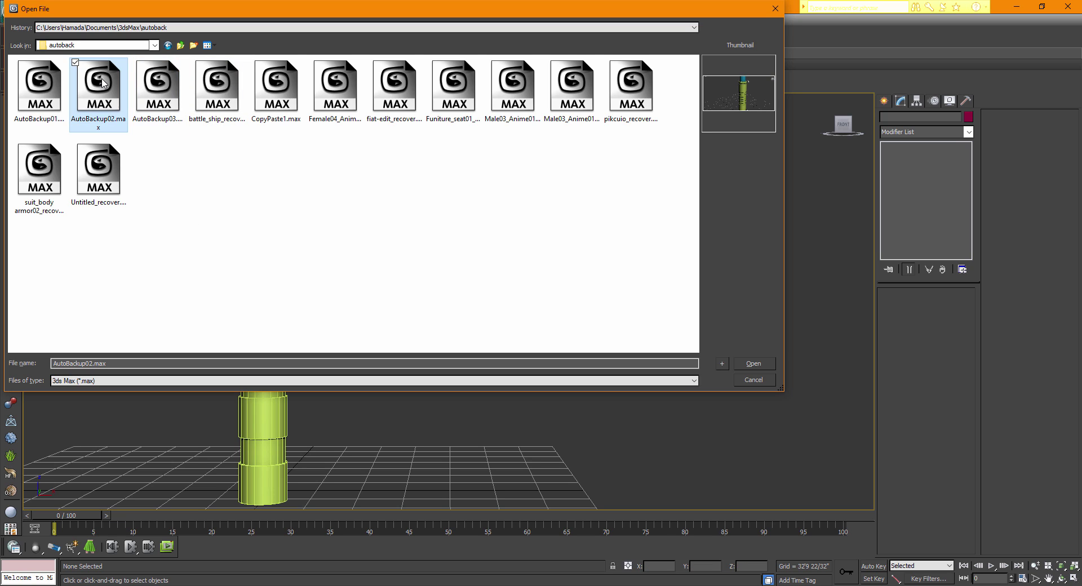
click(60, 86)
click(164, 97)
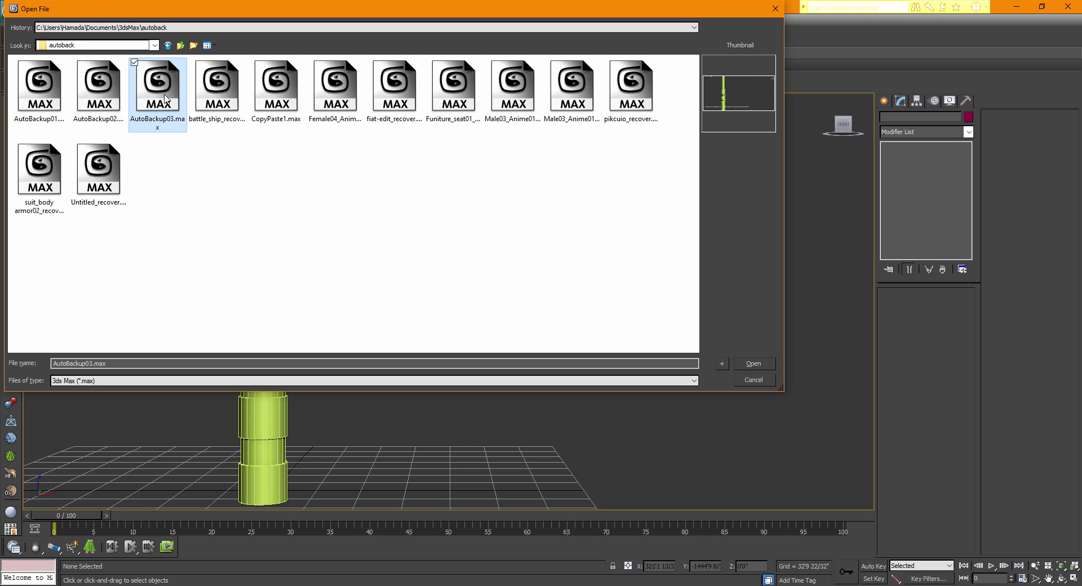
click(95, 101)
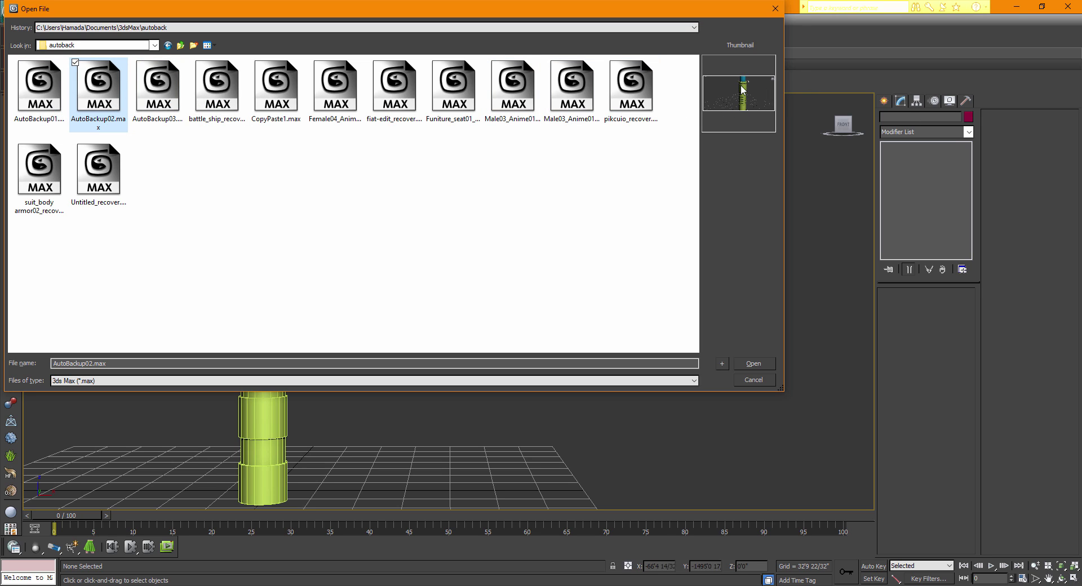
double_click(78, 93)
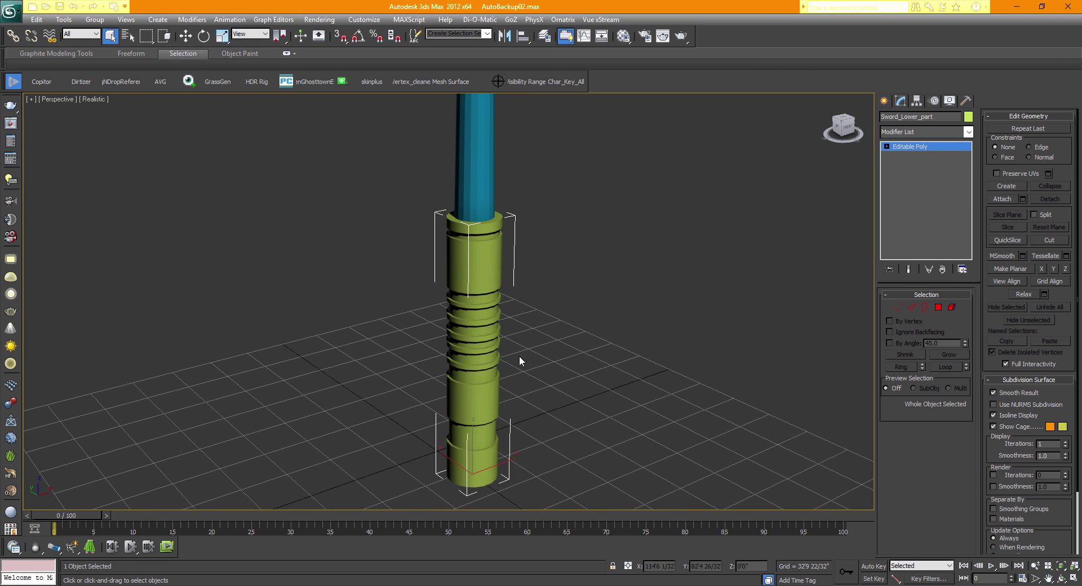
- Apply an Unwrap UVW modifier to the Sword_Lower_part hilt in the opened scene and open its UV editor
click(463, 164)
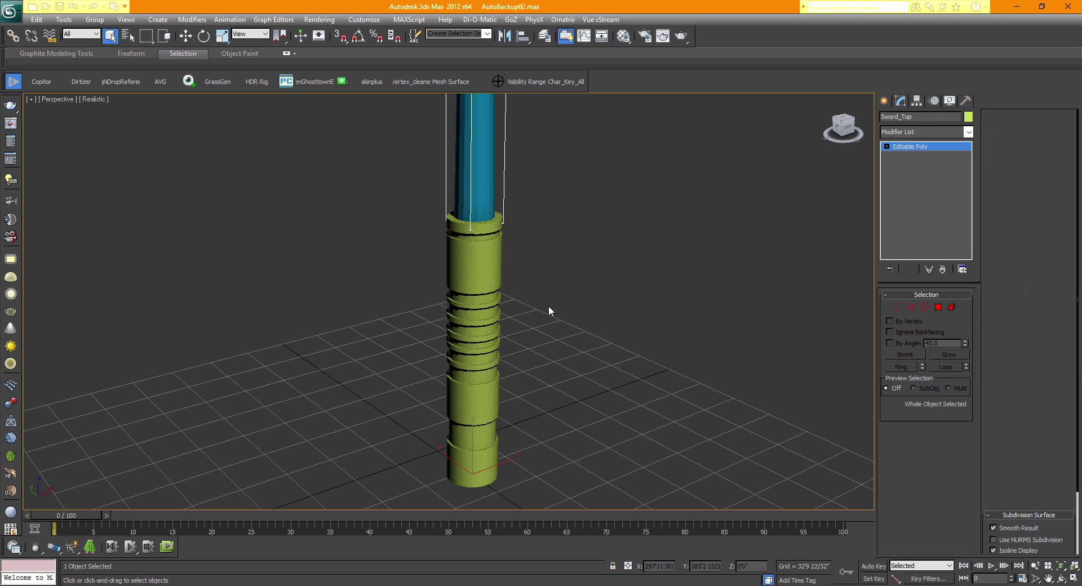
middle_drag(552, 285, 505, 276)
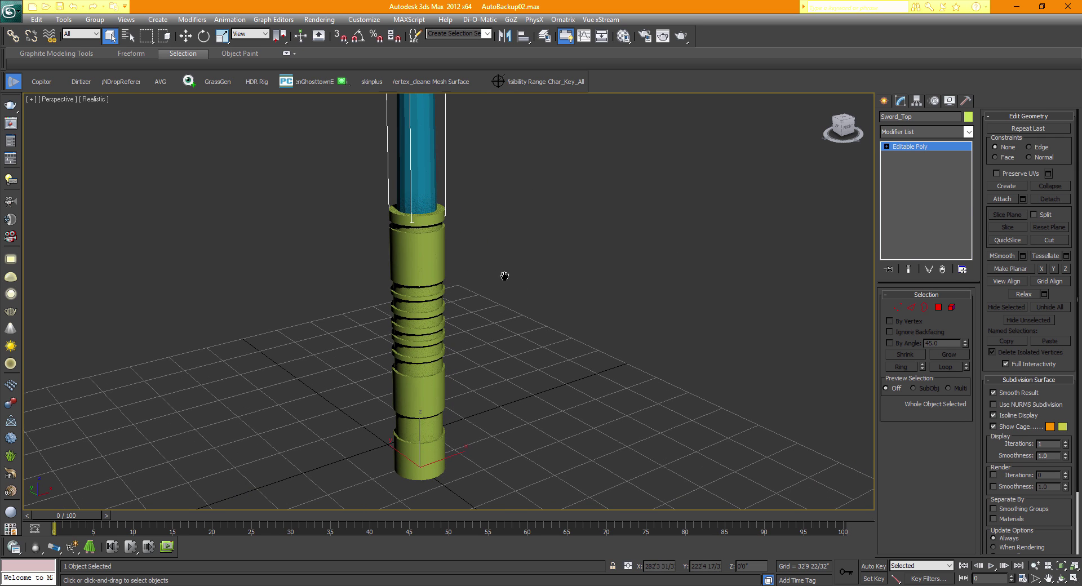
click(428, 299)
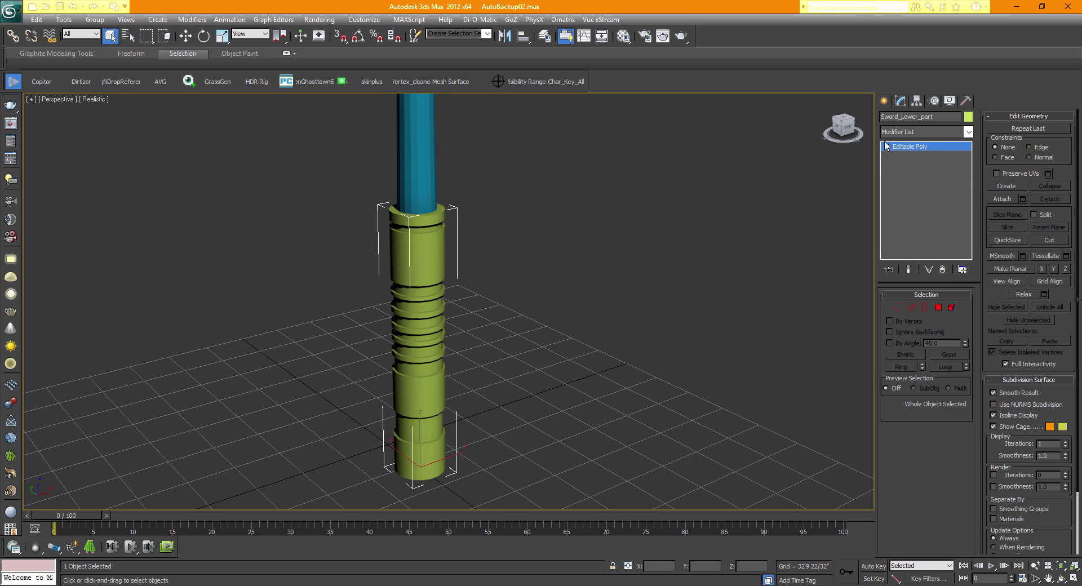
click(898, 135)
key(u)
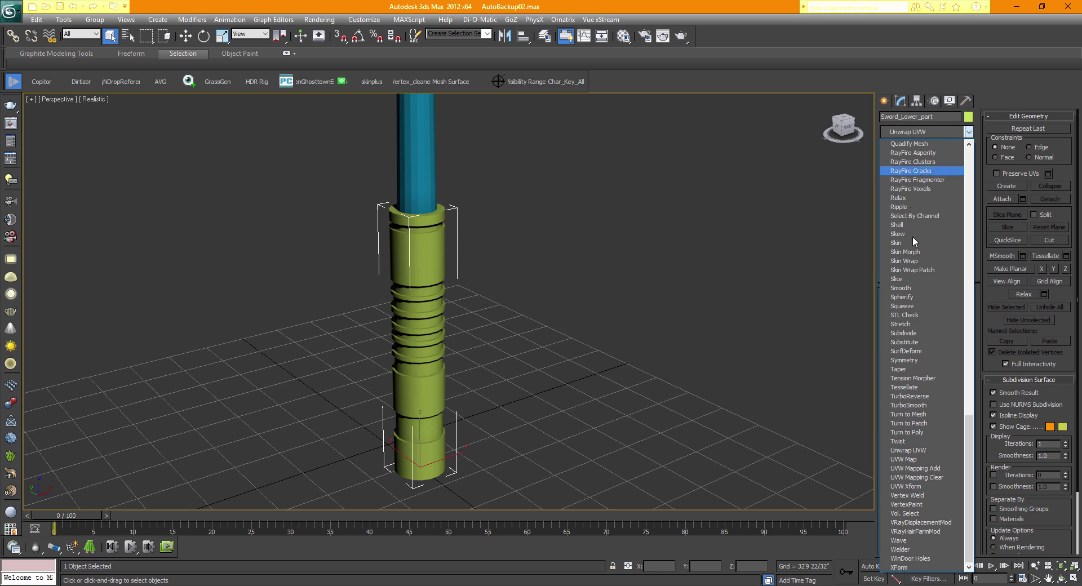
click(926, 449)
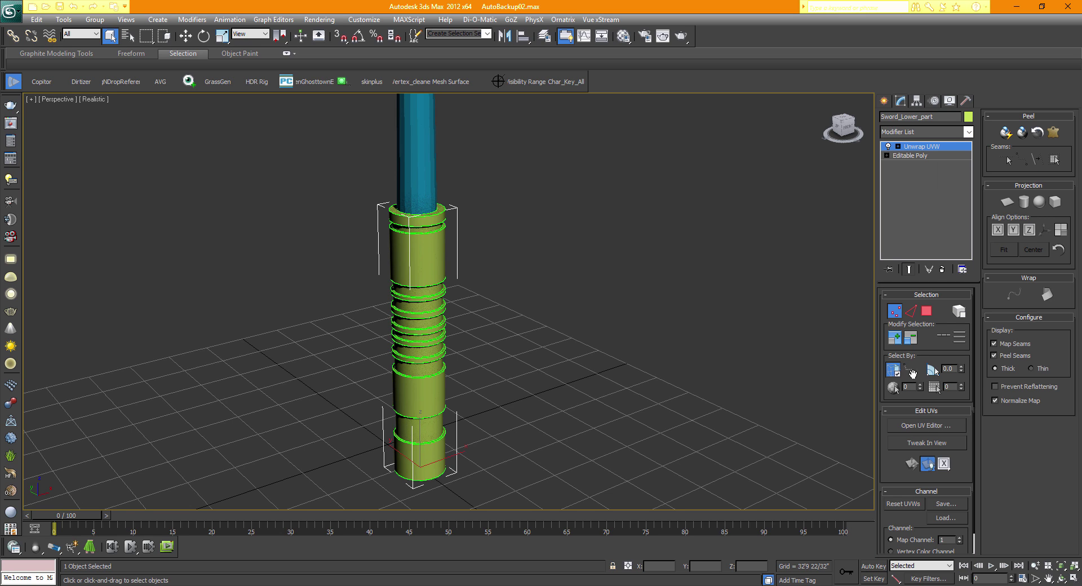
click(918, 426)
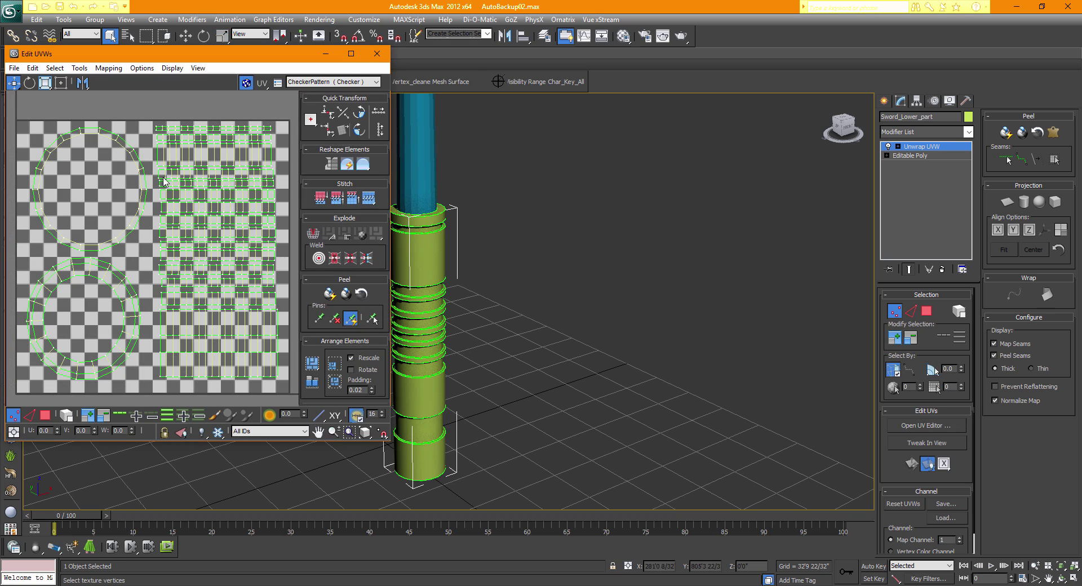
- Check the hilt's UV layout and the UV editor's file and edit commands, and close the editor
click(14, 68)
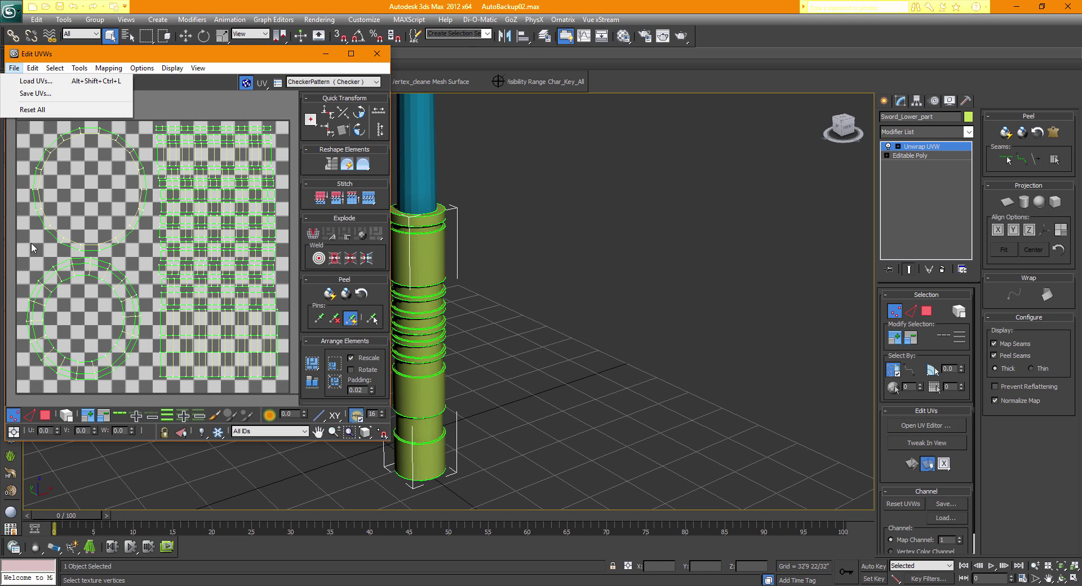
key(Right)
key(Right)
key(Left)
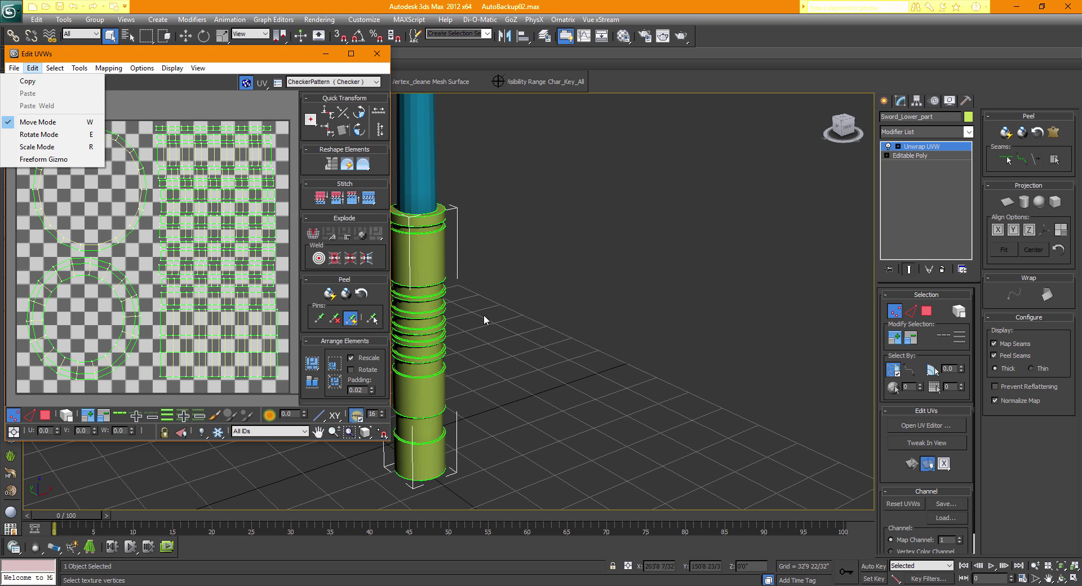
click(377, 53)
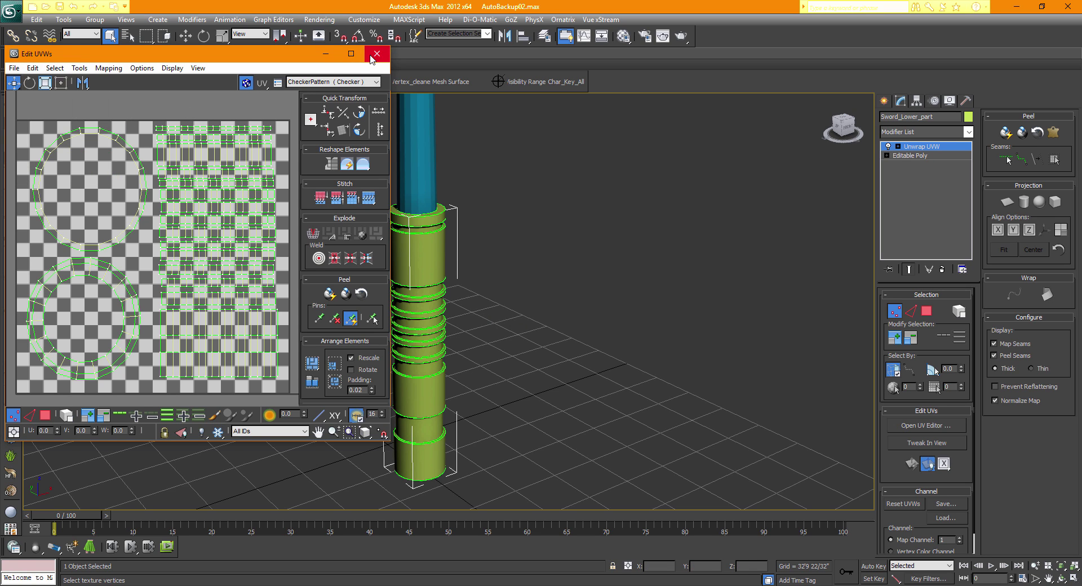
- Close the UV editor, collapse the hilt's Unwrap UVW modifier into its Editable Poly, and clear the selection
click(377, 53)
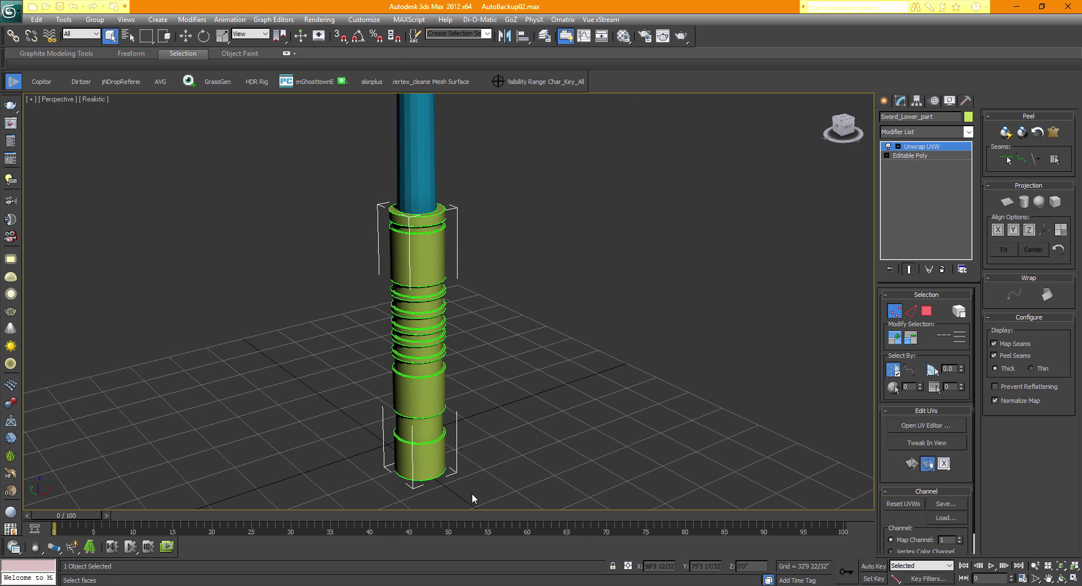
right_click(923, 148)
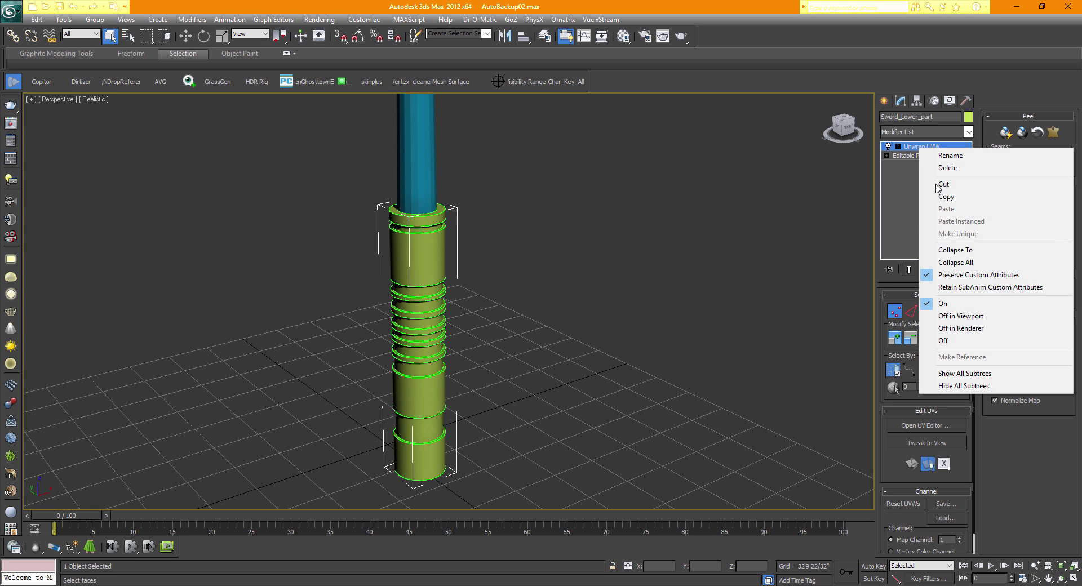
click(947, 247)
click(581, 359)
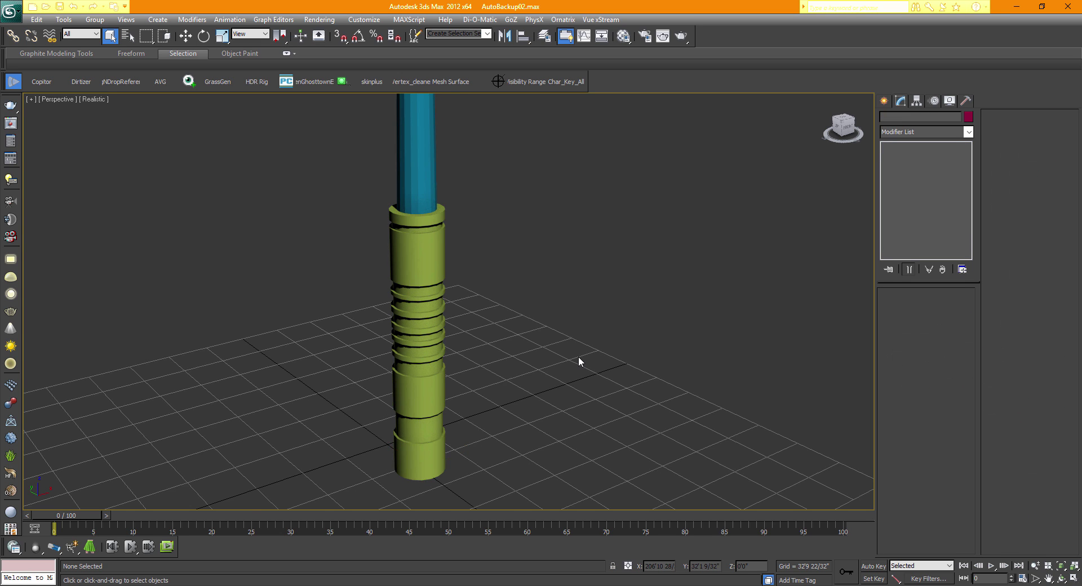
- Select the Sword_Lower_part hilt for polygon-level editing and turn on Edged Faces in the Perspective view
scroll(565, 372, down, 3)
scroll(565, 389, up, 5)
click(386, 350)
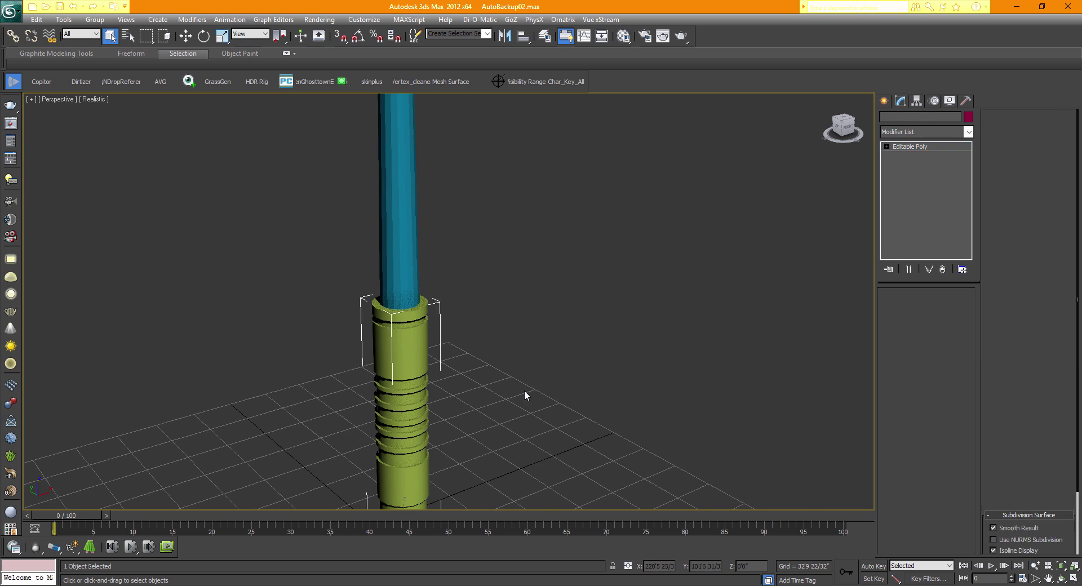
middle_drag(524, 394, 539, 336)
click(938, 308)
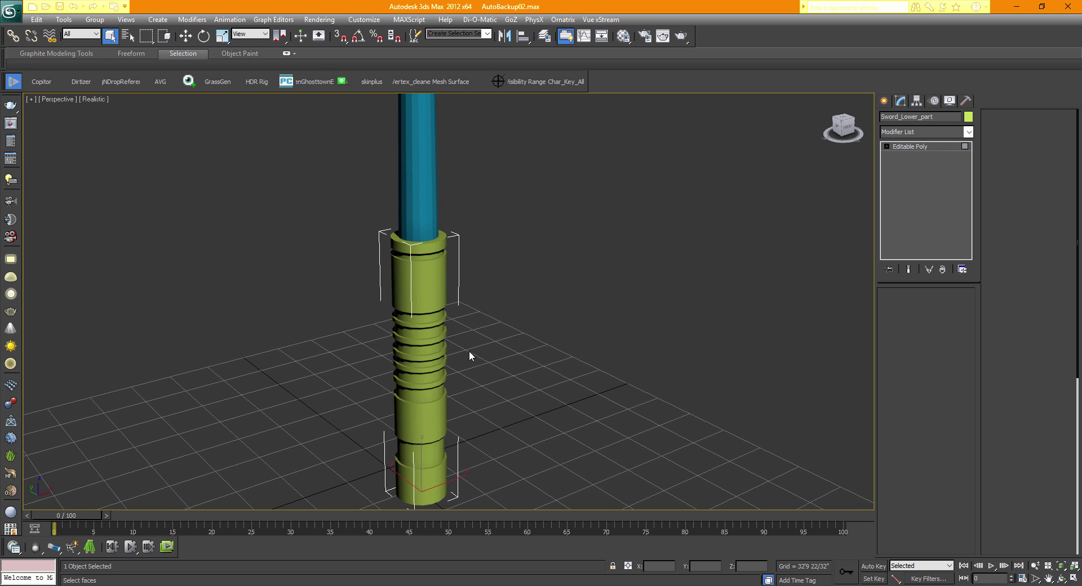
click(94, 102)
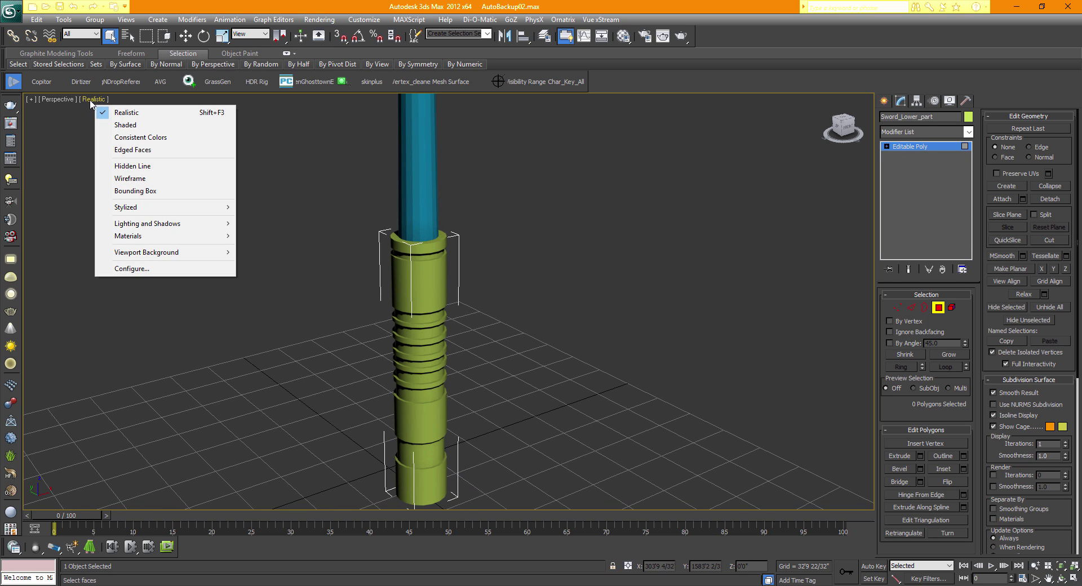
click(163, 149)
- Select the polygon loops around the hilt's wide upper section and the ring at its top
scroll(534, 325, up, 6)
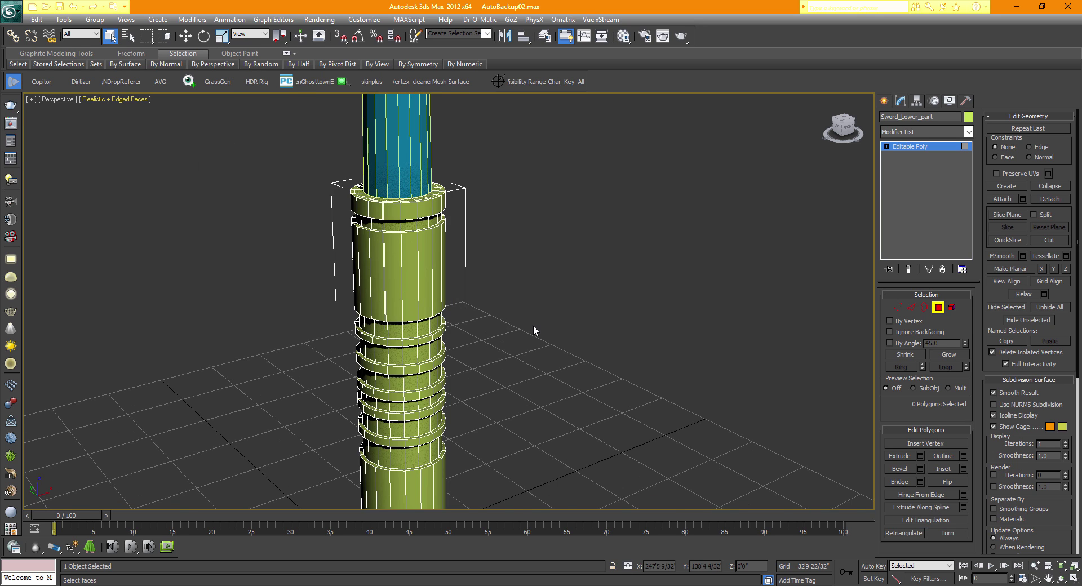
click(439, 318)
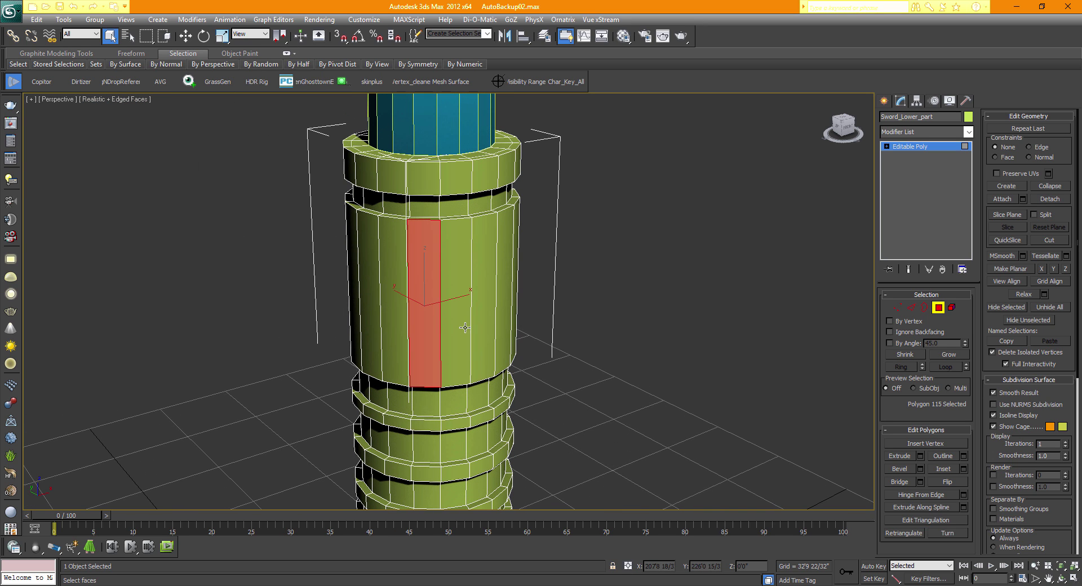
ctrl+click(458, 321)
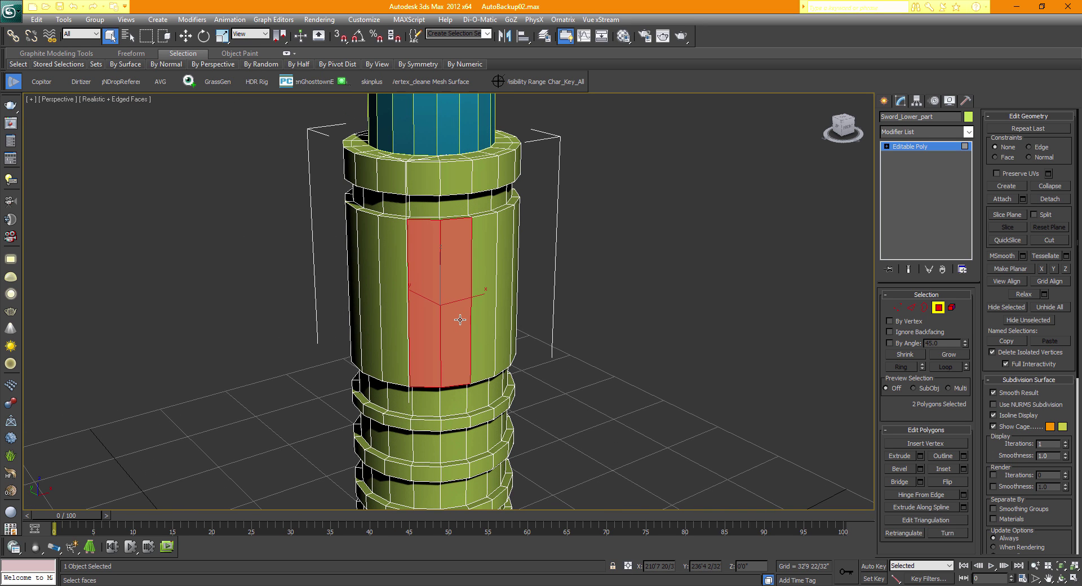
shift+click(479, 318)
ctrl+click(394, 181)
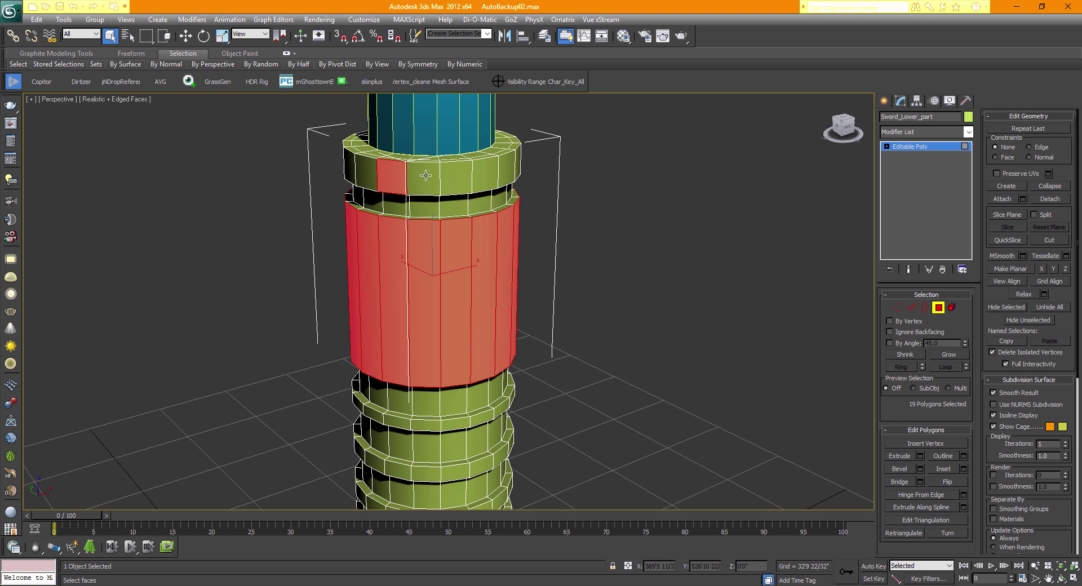
shift+click(426, 176)
- Add the two lowest narrow raised rings, the wide lower section and the hilt's bottom section to the polygon selection as full loops
middle_drag(452, 281, 446, 85)
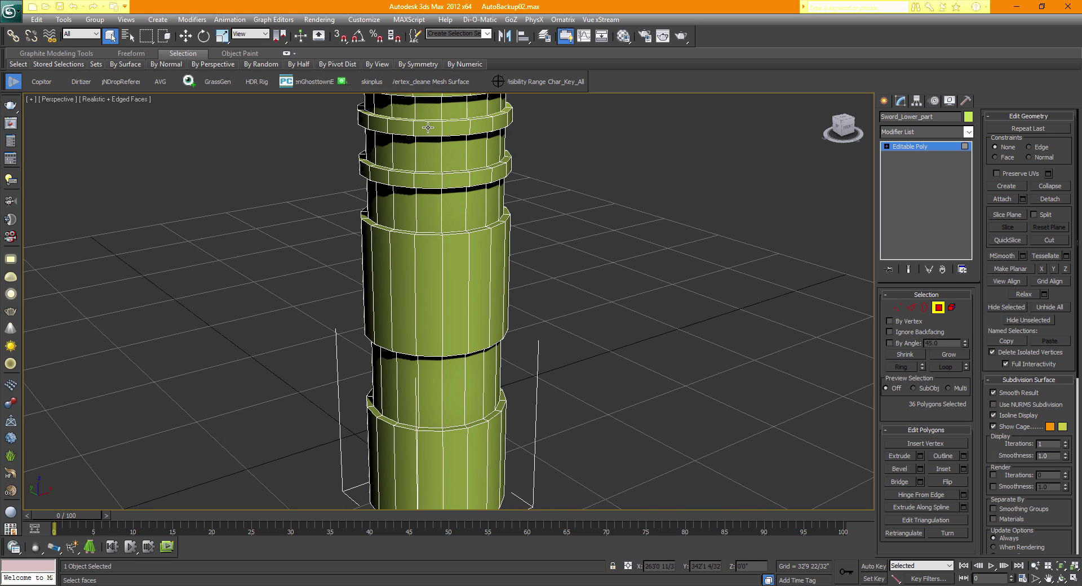
ctrl+click(428, 128)
shift+click(458, 126)
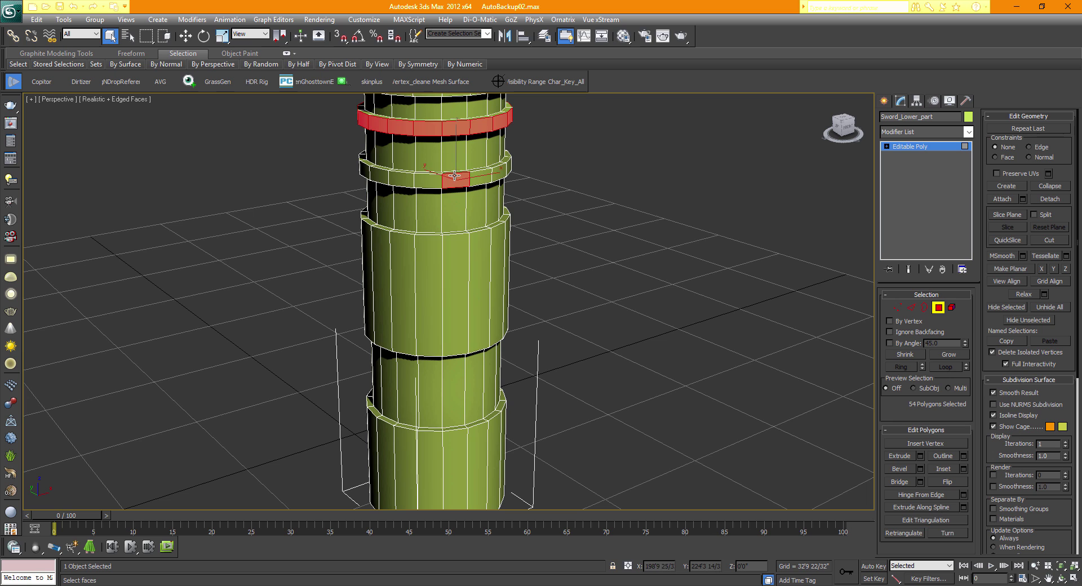
shift+click(426, 184)
ctrl+click(414, 297)
shift+click(420, 298)
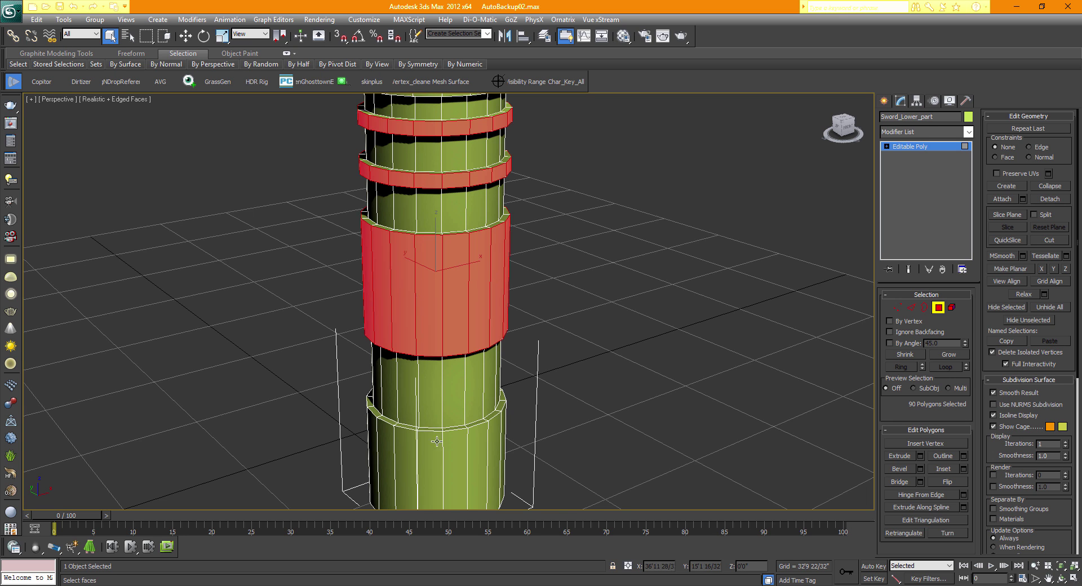
middle_drag(440, 455, 429, 376)
ctrl+click(429, 376)
shift+click(403, 375)
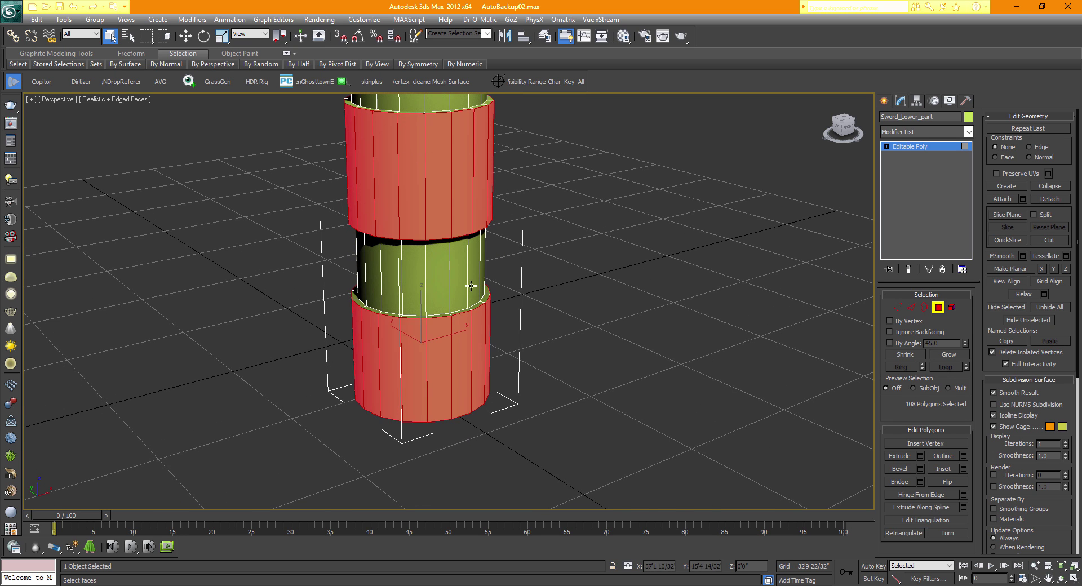
- Add the polygon loops of the three remaining narrow raised rings below the wide upper section to the selection
middle_drag(472, 286, 475, 479)
middle_drag(434, 214, 452, 334)
scroll(452, 334, up, 3)
scroll(453, 357, down, 3)
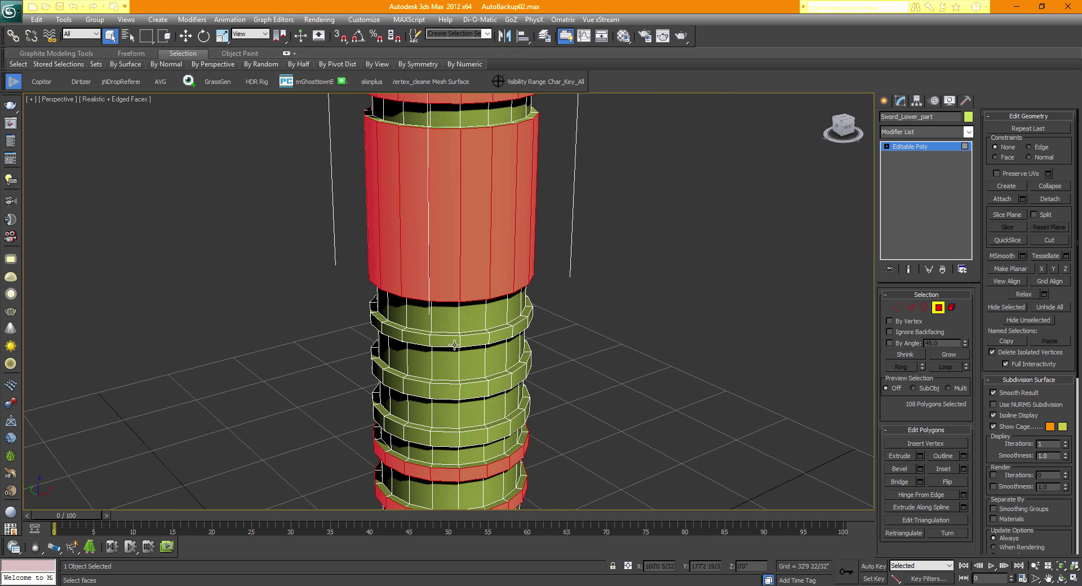
ctrl+click(454, 341)
shift+click(470, 344)
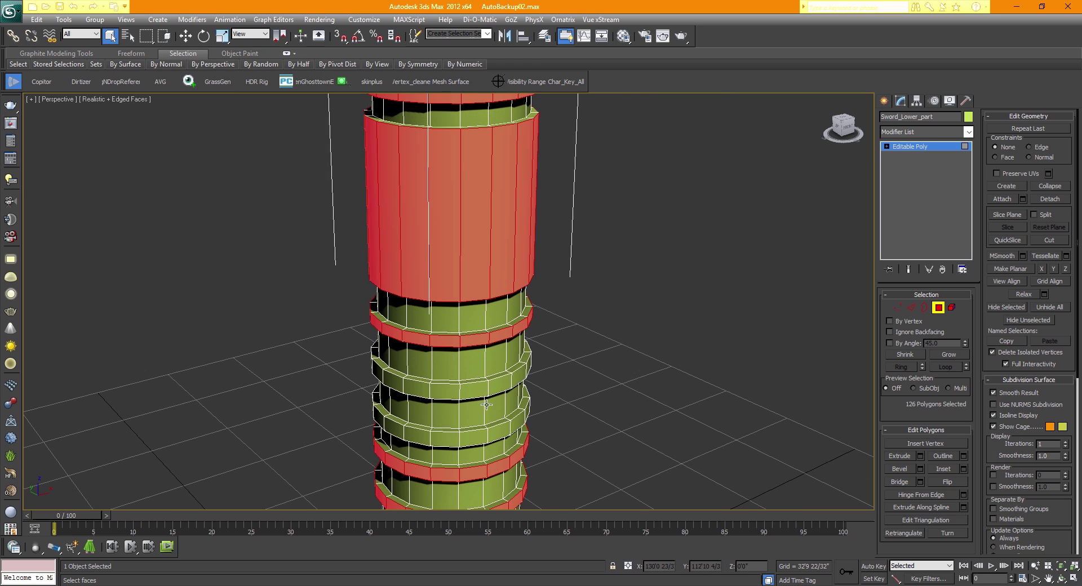
ctrl+click(454, 388)
shift+click(448, 393)
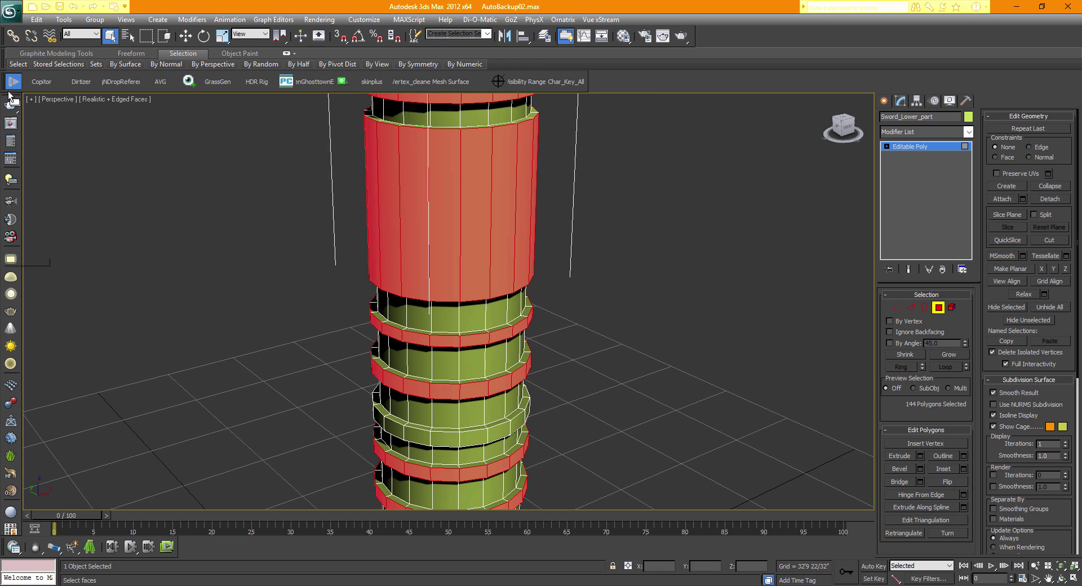
middle_drag(582, 370, 520, 303)
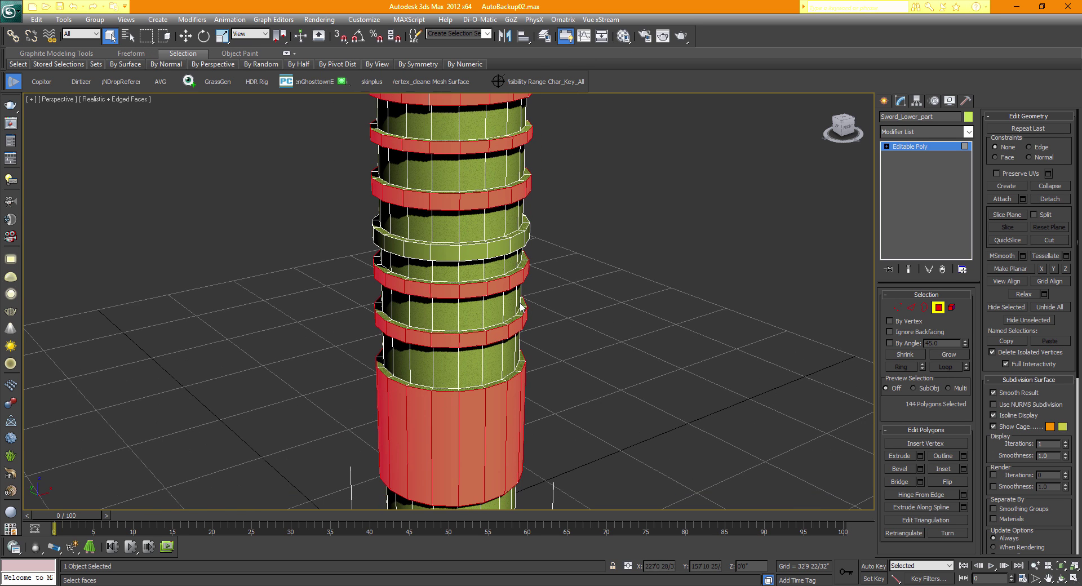
ctrl+click(470, 252)
shift+click(443, 252)
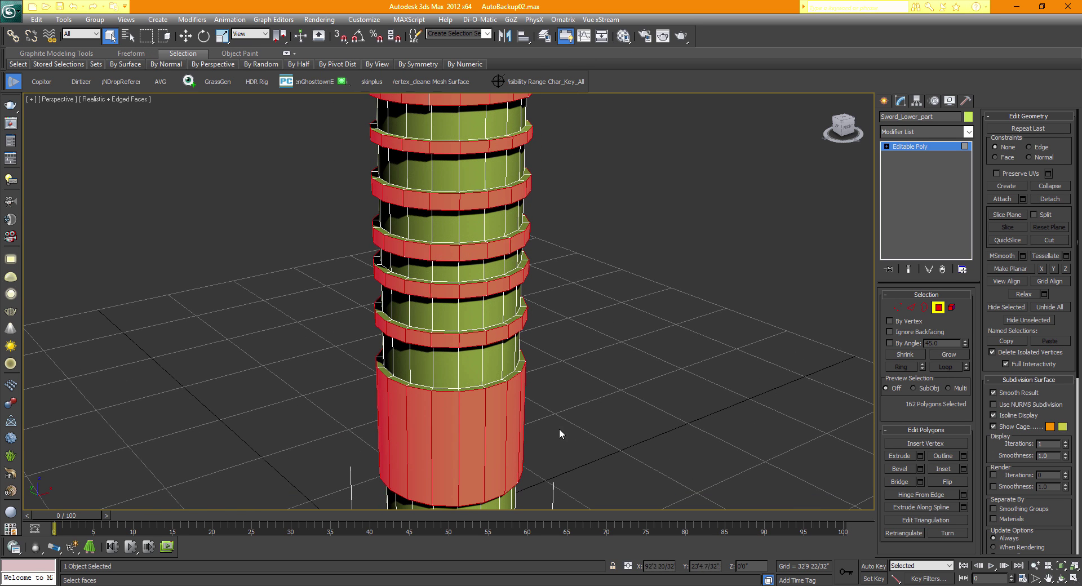
middle_drag(560, 434, 540, 227)
scroll(553, 238, down, 3)
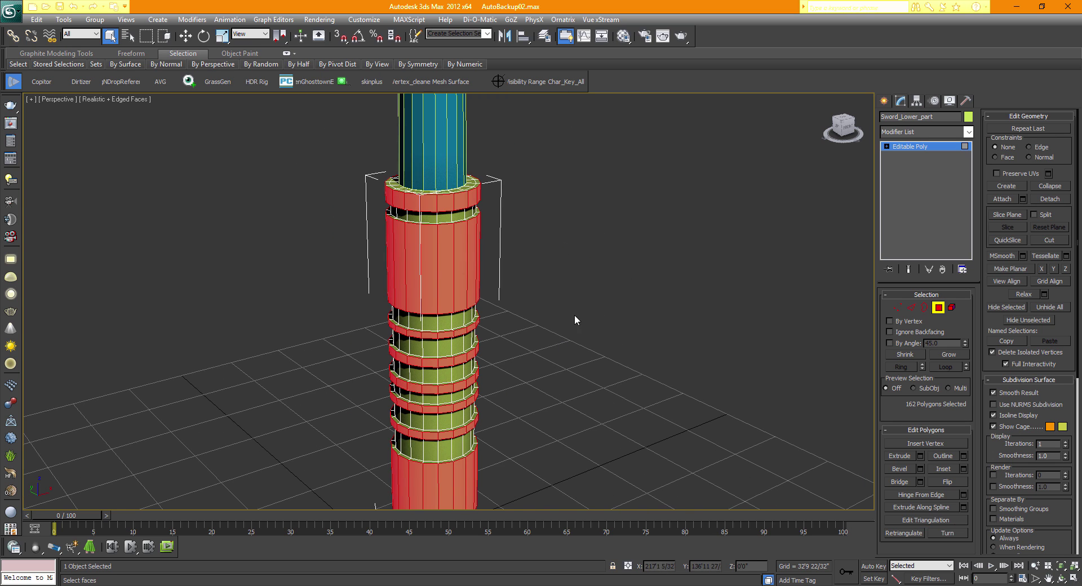
- Set the 02 - Default material's diffuse color to dark grey, assign it to the selected hilt polygons, and clear the polygon selection
click(623, 36)
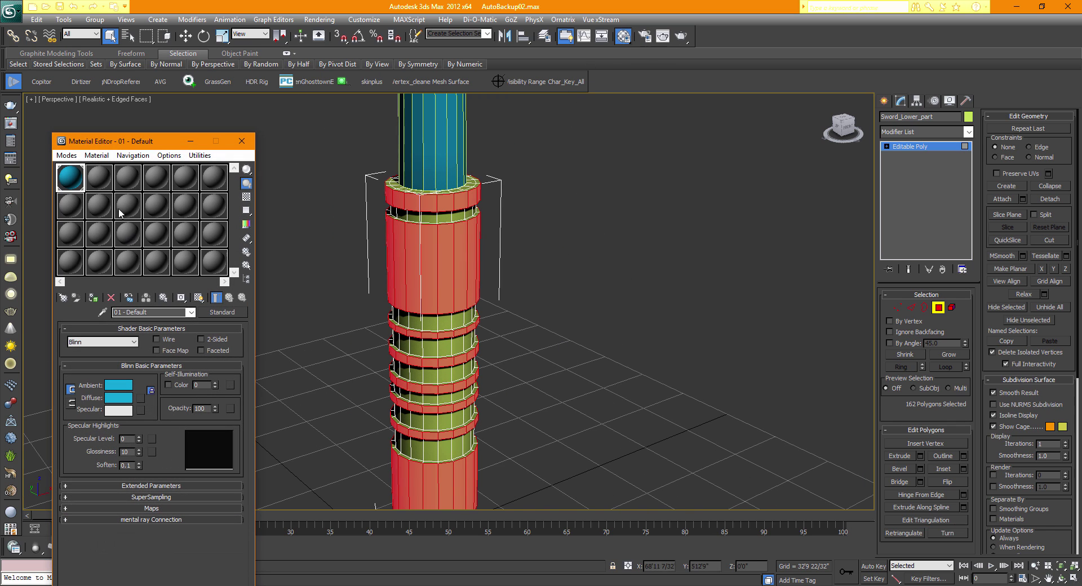
drag(117, 141, 632, 141)
click(626, 187)
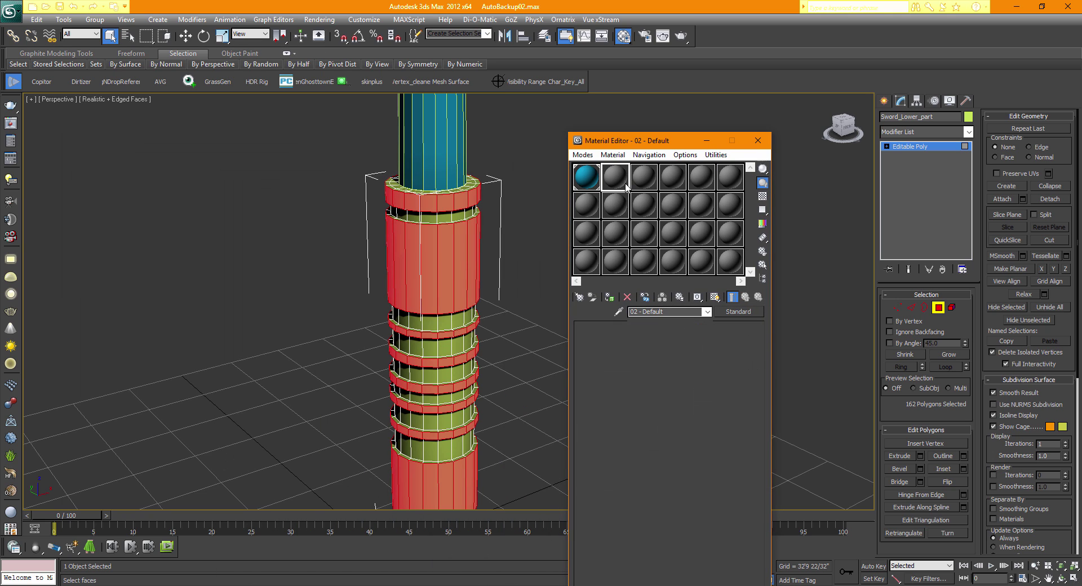
click(636, 398)
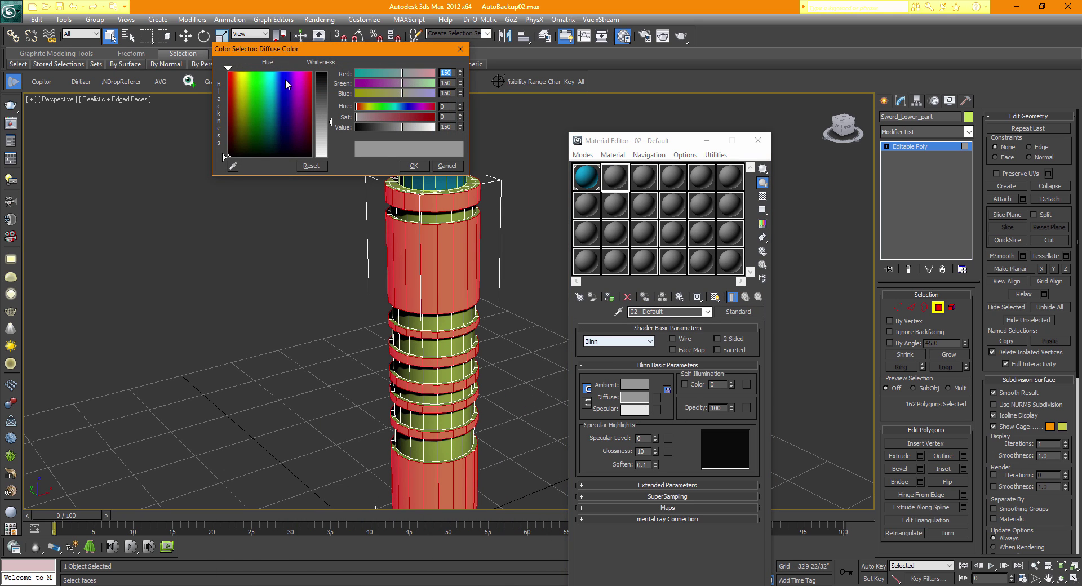
drag(331, 122, 331, 96)
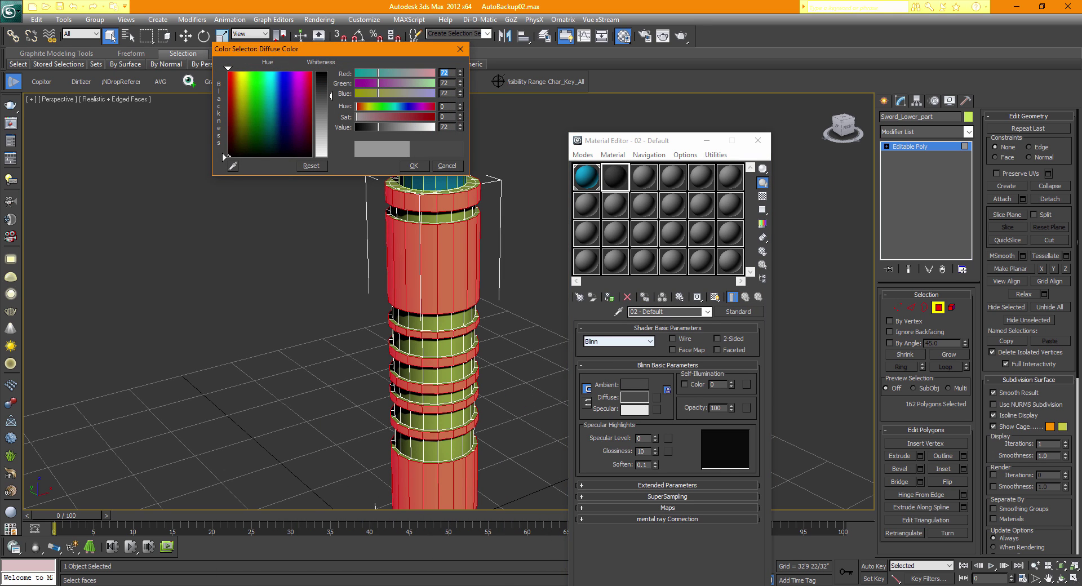
drag(378, 127, 384, 127)
click(415, 165)
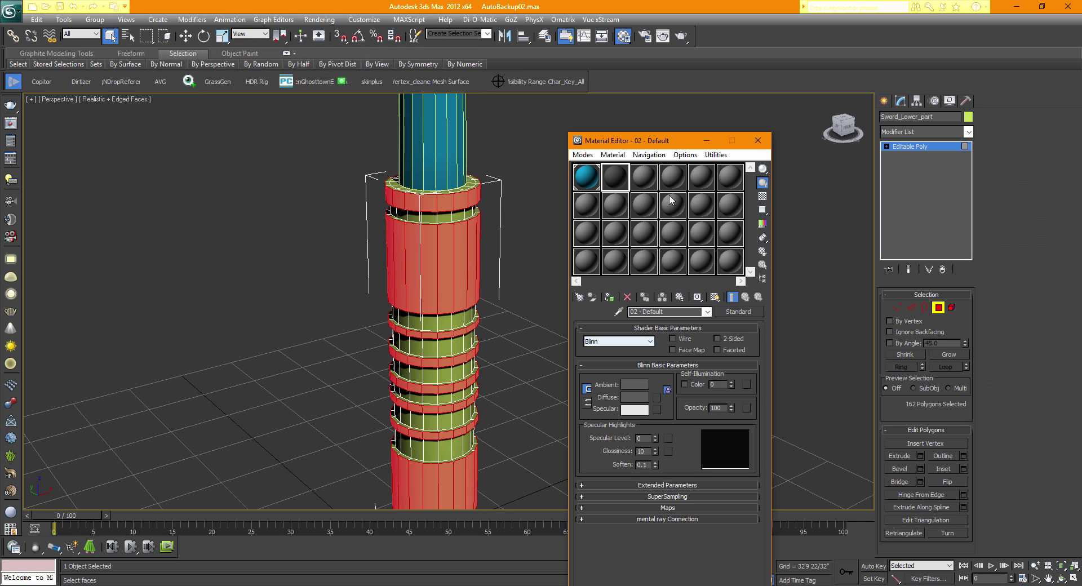
click(489, 266)
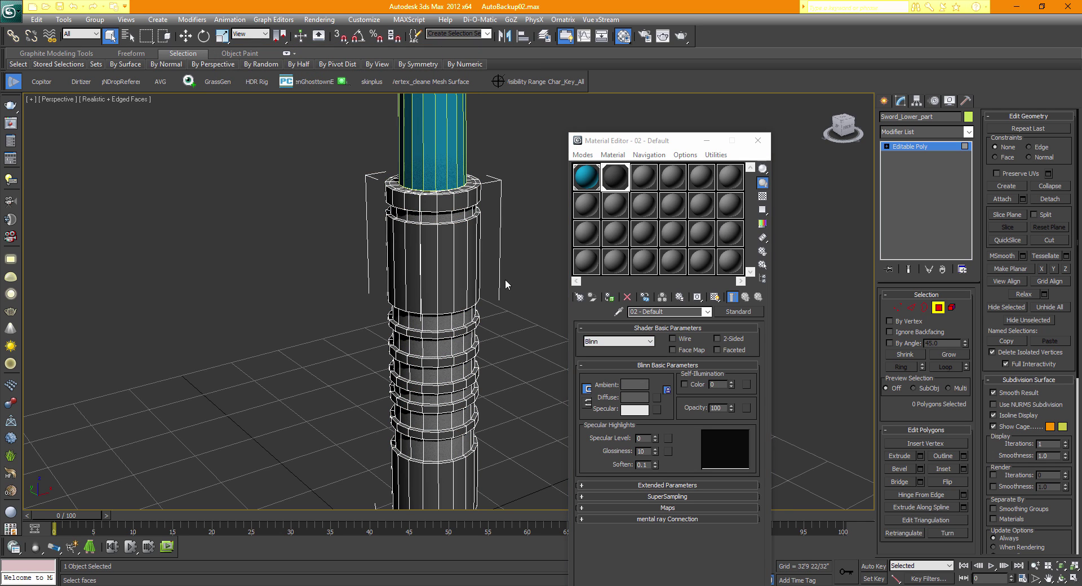
- Leave polygon editing and sample the hilt's Multi/Sub-Object material into the third material slot
click(444, 217)
shift+click(429, 219)
click(640, 180)
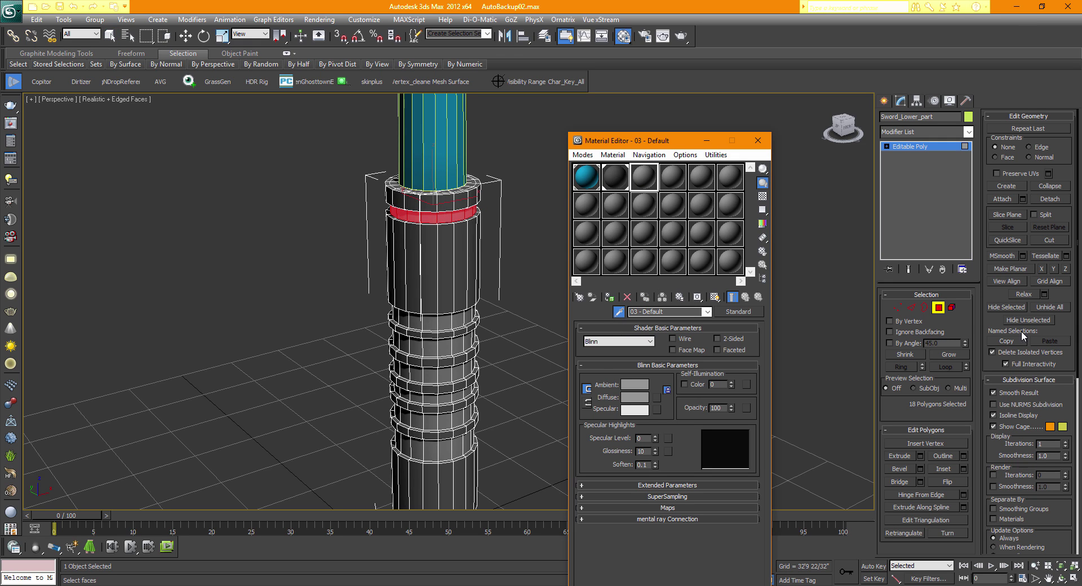
click(937, 307)
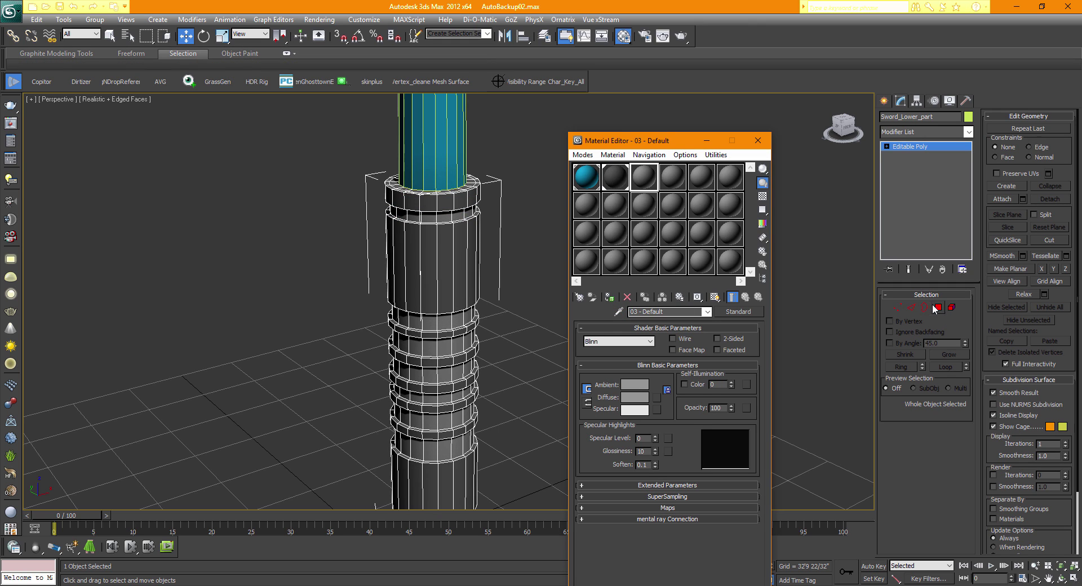
click(618, 311)
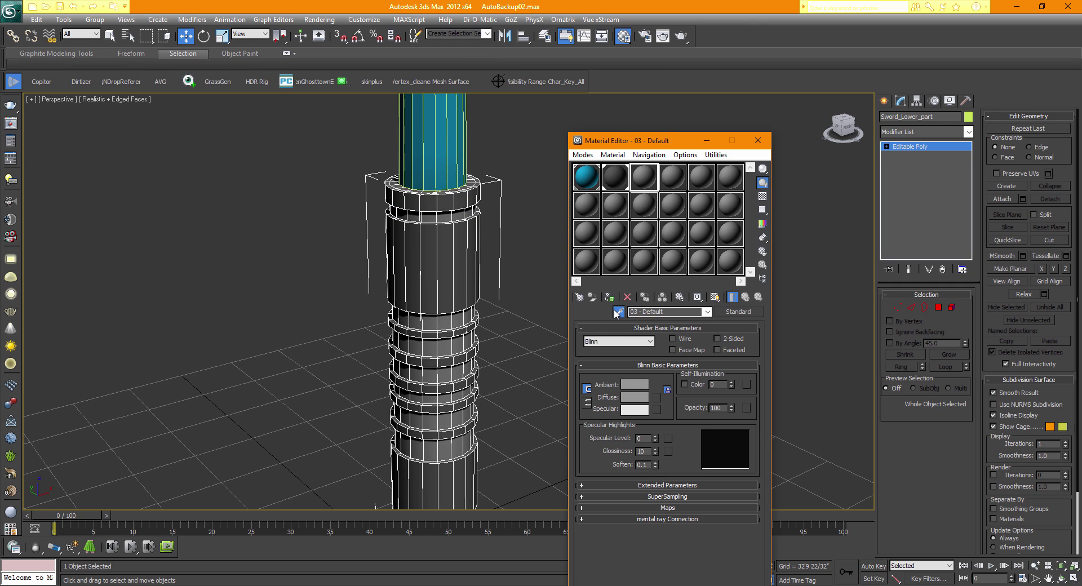
click(440, 248)
- Set the diffuse color of sub-material 1, Material #0, to a dark grey of value 55 and return to the parent material
click(674, 385)
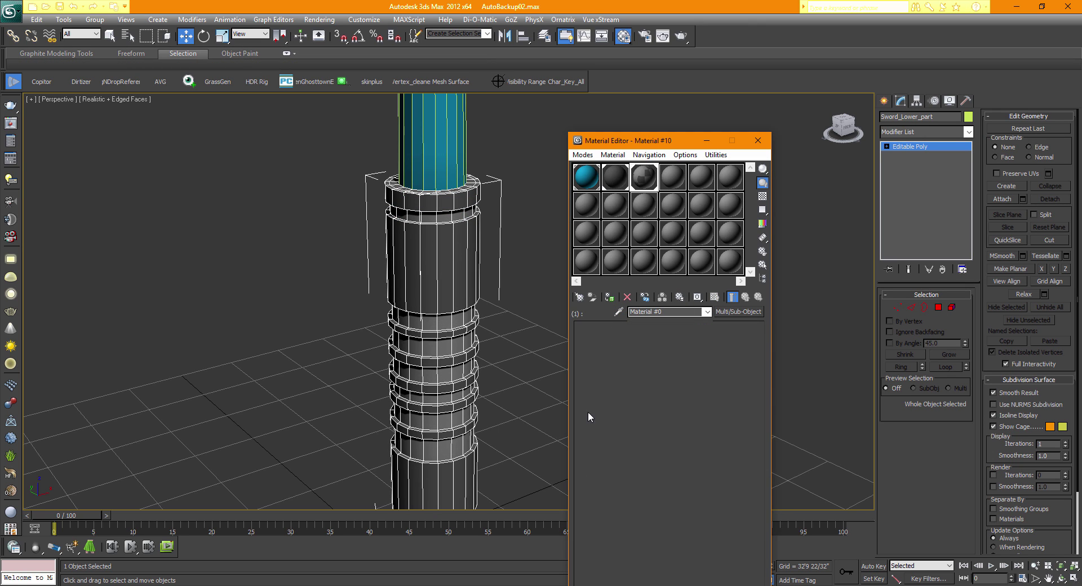
click(637, 397)
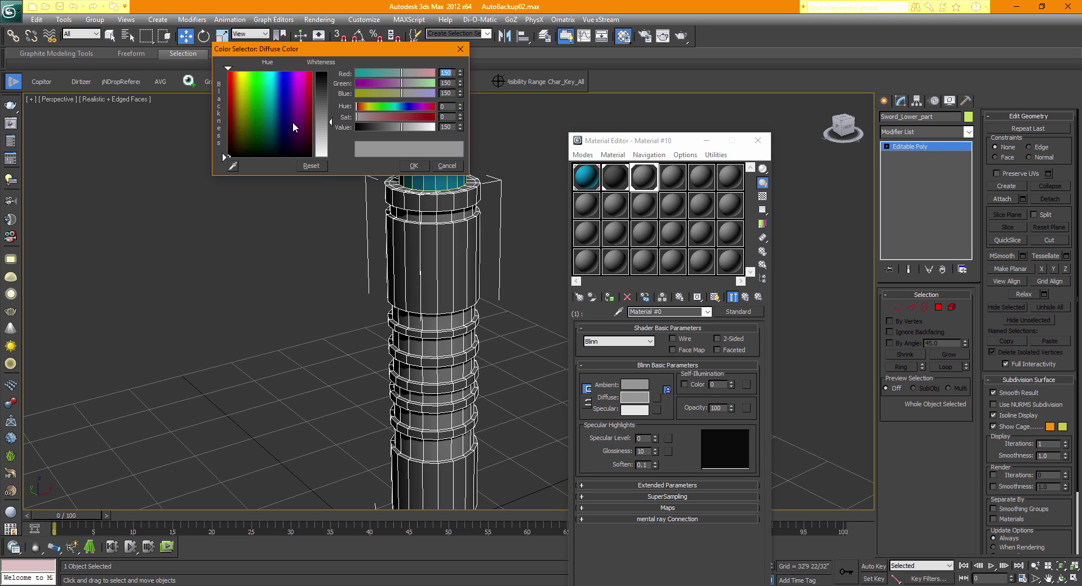
drag(317, 127, 319, 87)
click(414, 165)
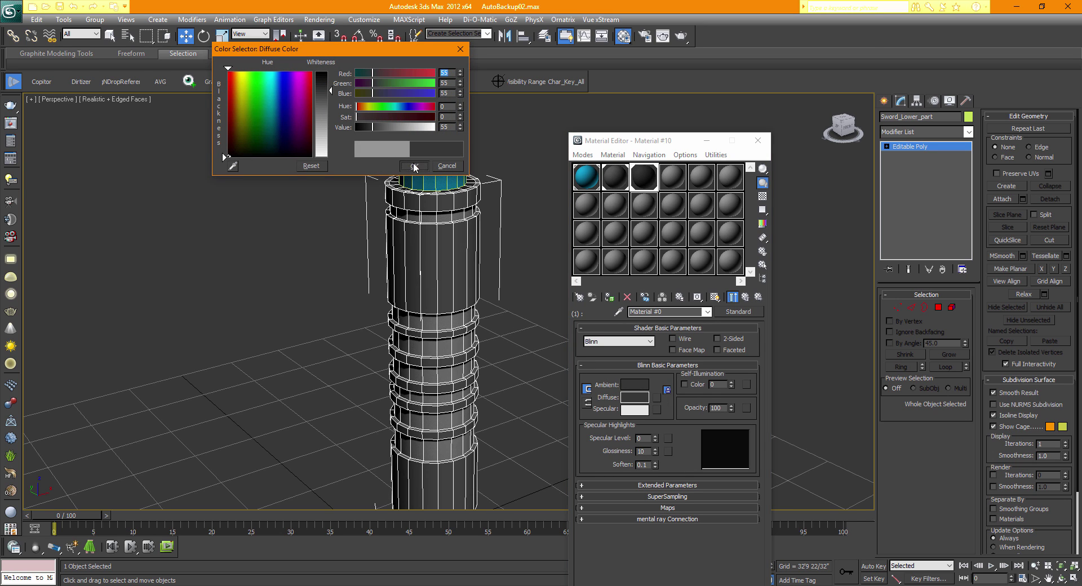
click(717, 299)
click(744, 298)
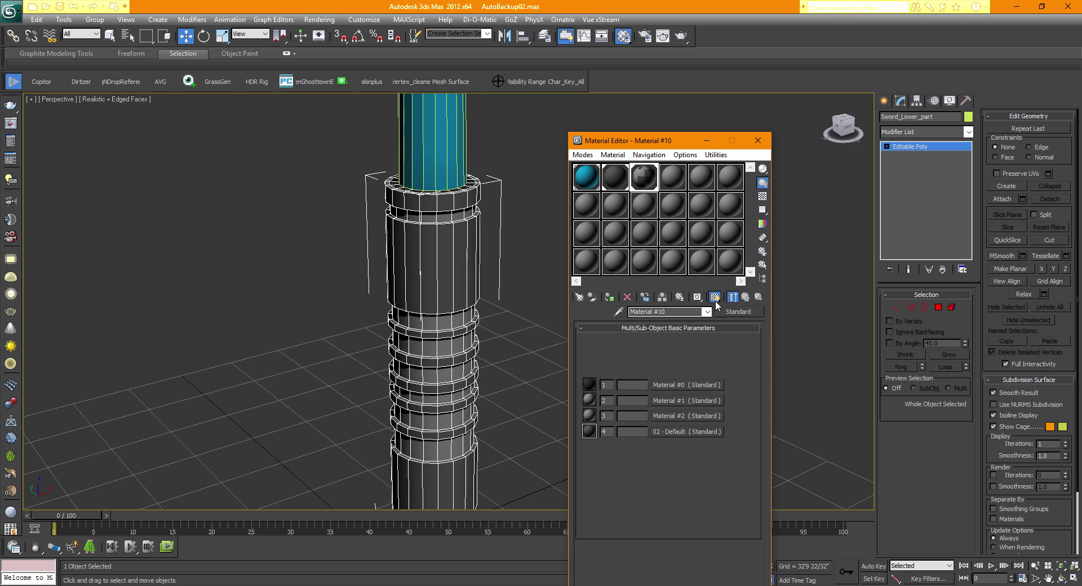
- Instance sub-material 1, Material #0, into sub-material slots 2 and 3, deselect the hilt, and close the Material Editor
drag(671, 391, 671, 401)
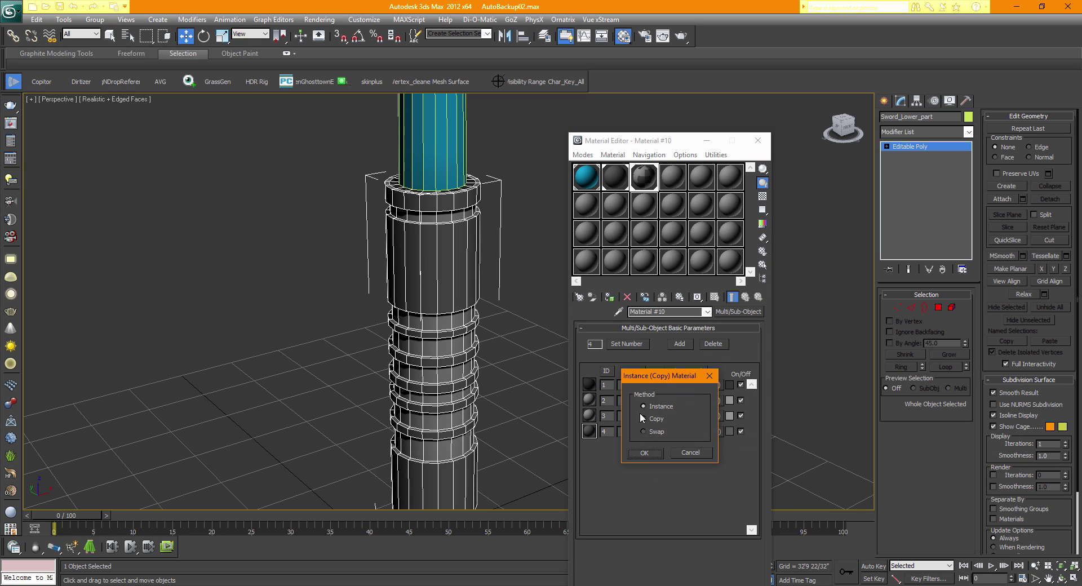
click(646, 454)
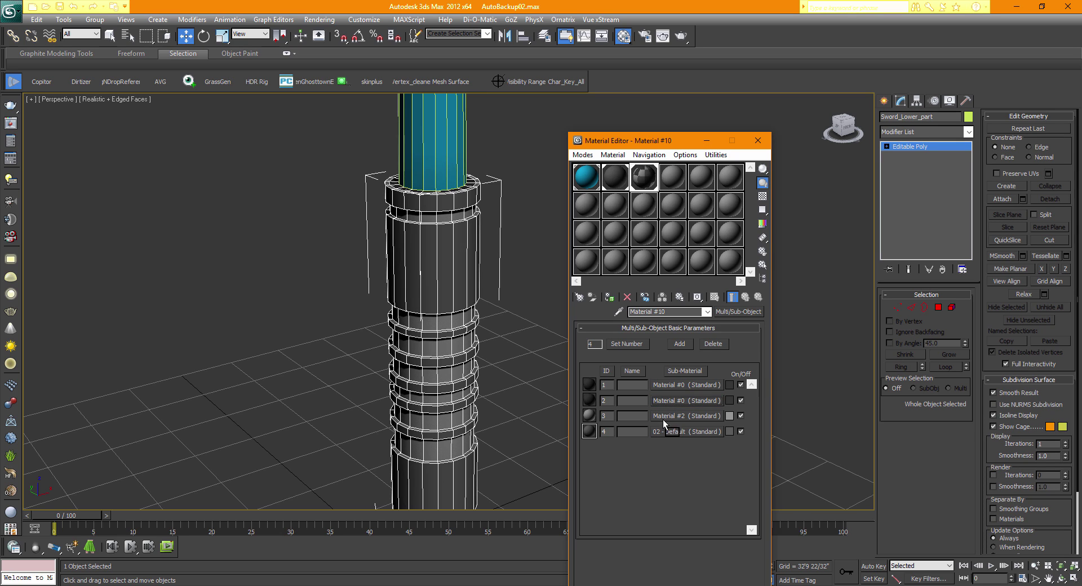
drag(663, 421, 665, 431)
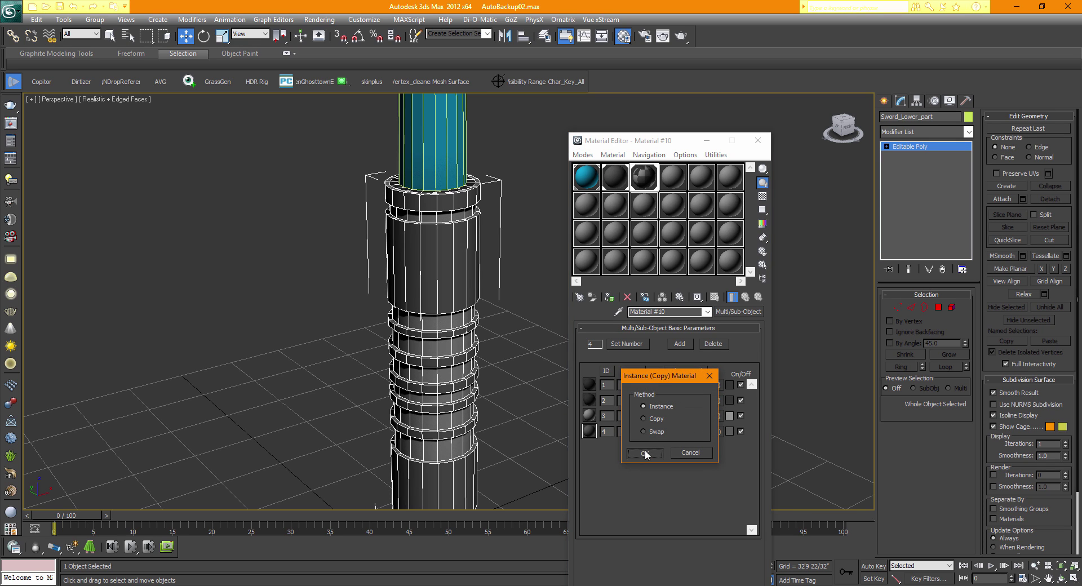
click(646, 454)
click(289, 332)
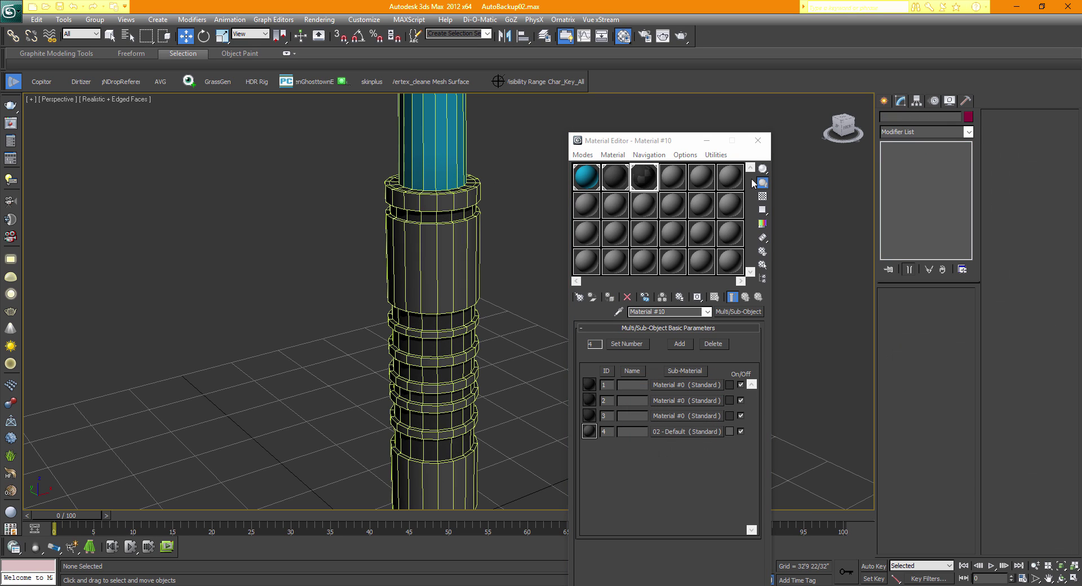
click(757, 140)
- Turn off the edged faces display in the perspective viewport to show the shaded sword without wireframe edges
scroll(693, 237, down, 3)
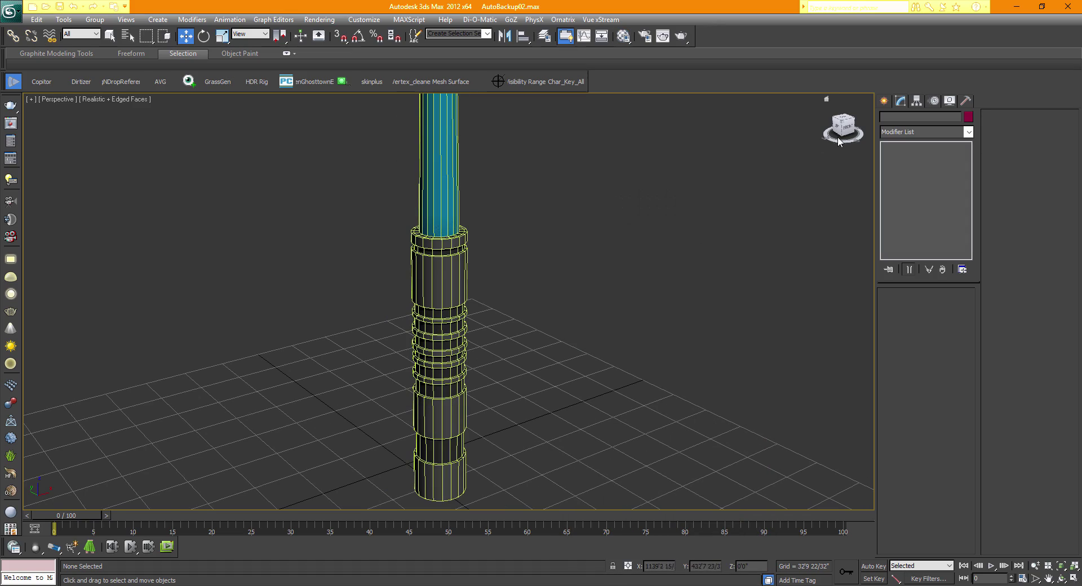
drag(839, 141, 692, 204)
scroll(692, 204, down, 5)
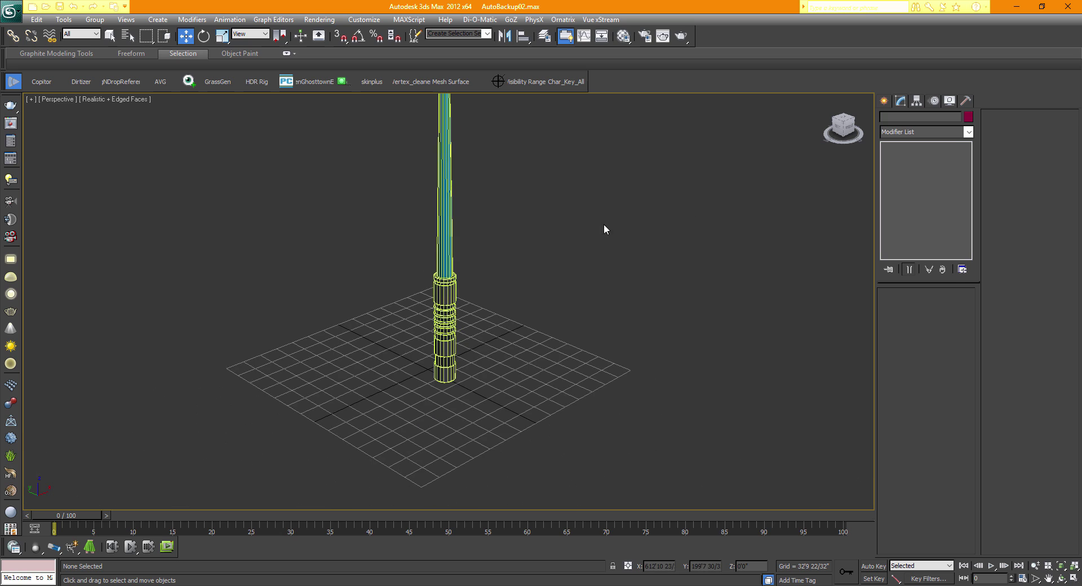
scroll(514, 263, up, 3)
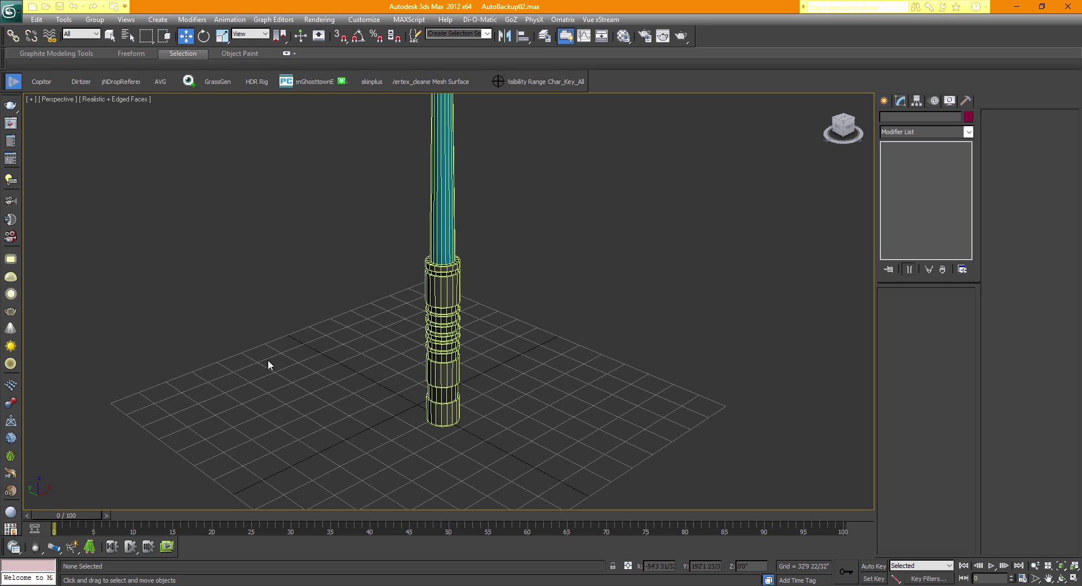
click(117, 100)
click(141, 149)
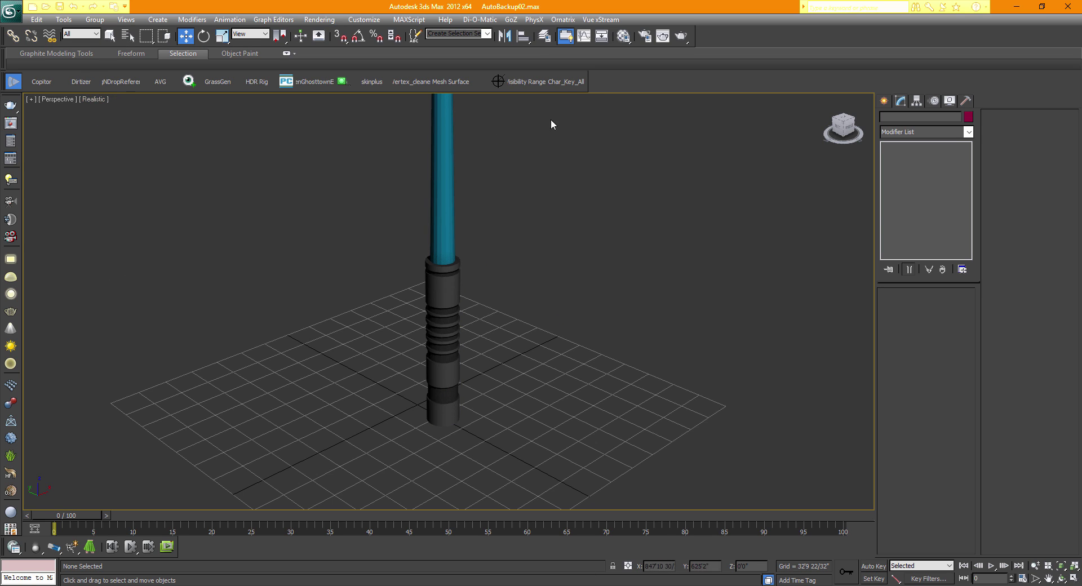
- Assign the Default Scanline Renderer as the production renderer in the render setup
click(641, 41)
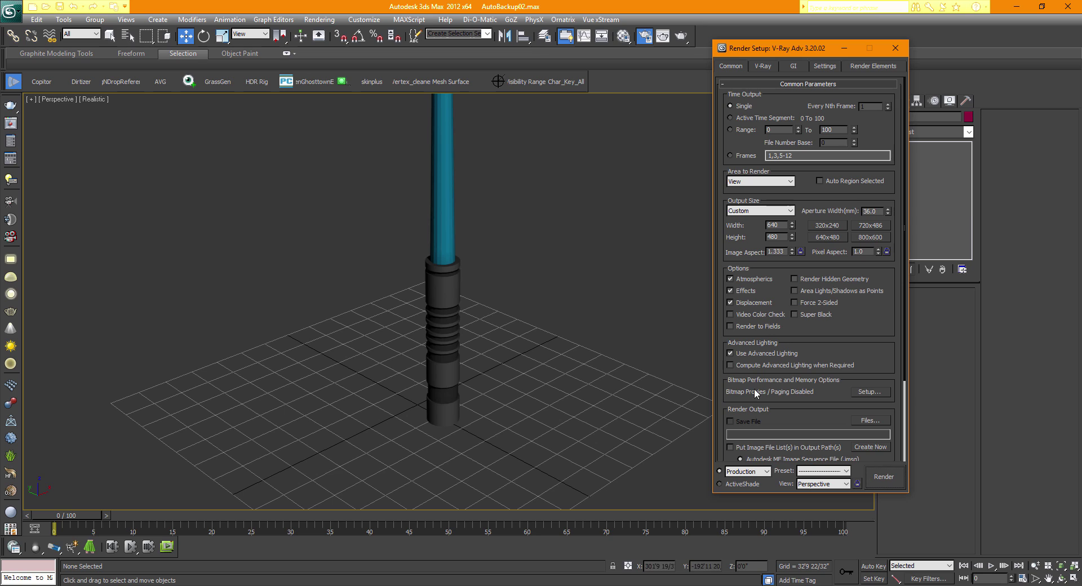
scroll(771, 177, down, 3)
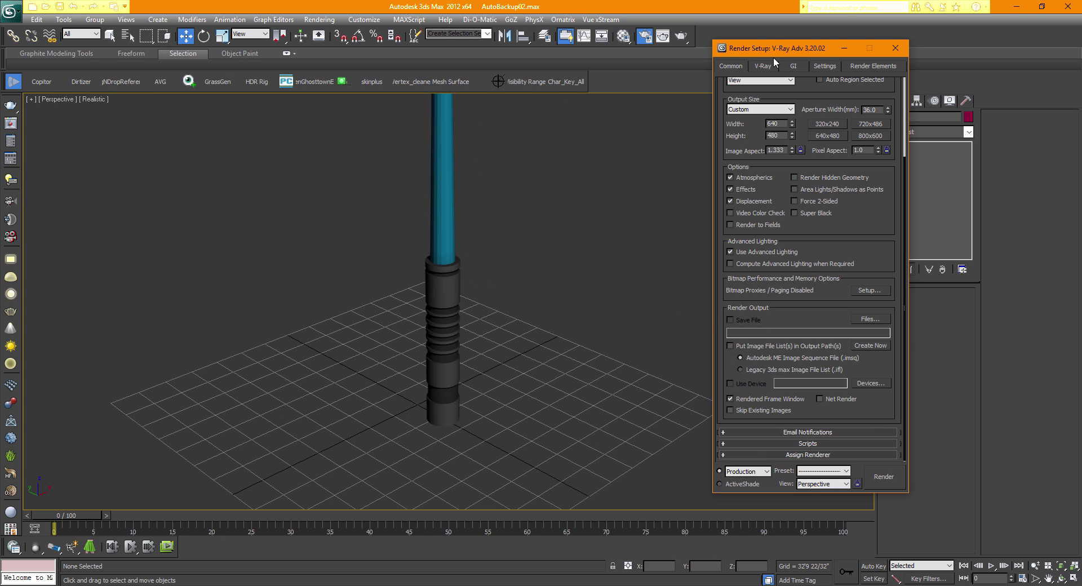
drag(774, 52, 743, 12)
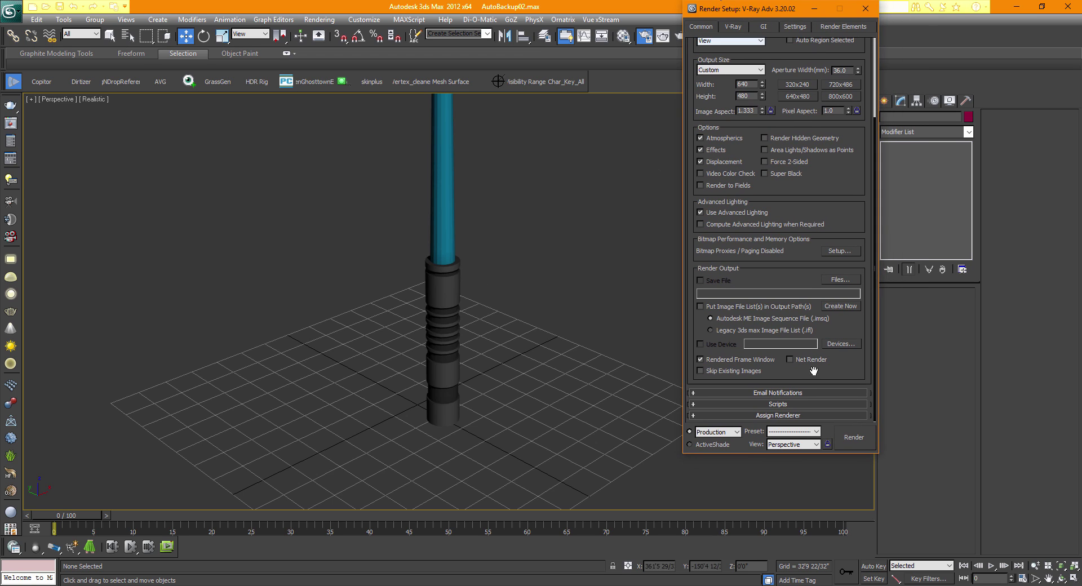
click(808, 413)
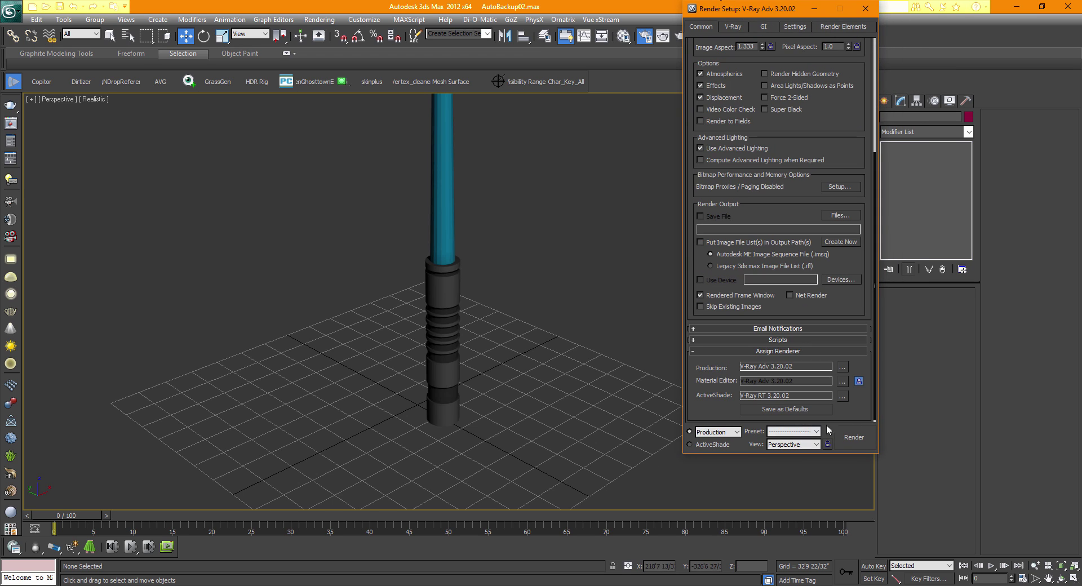
click(842, 368)
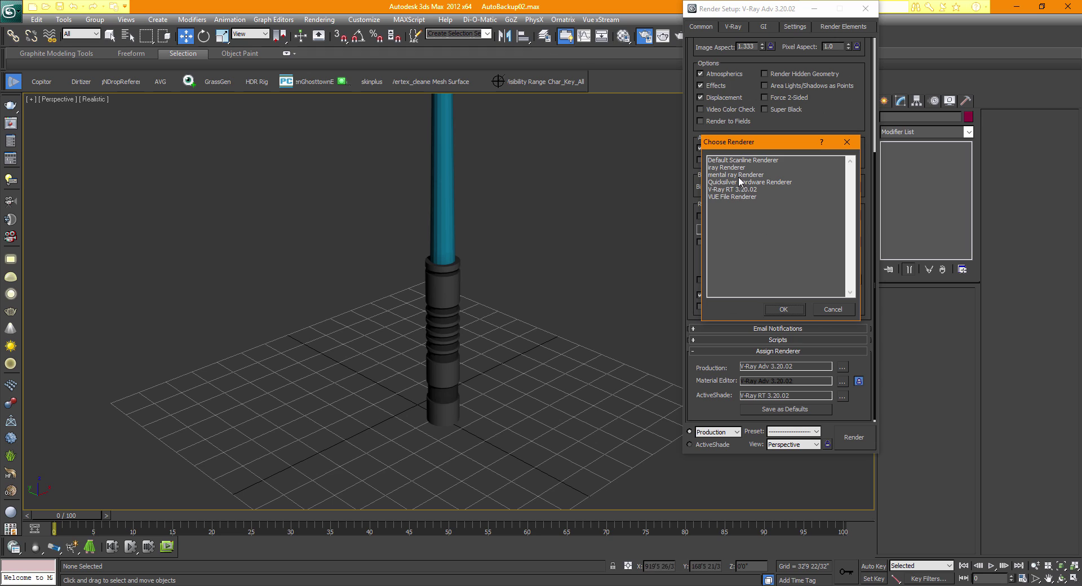
click(731, 162)
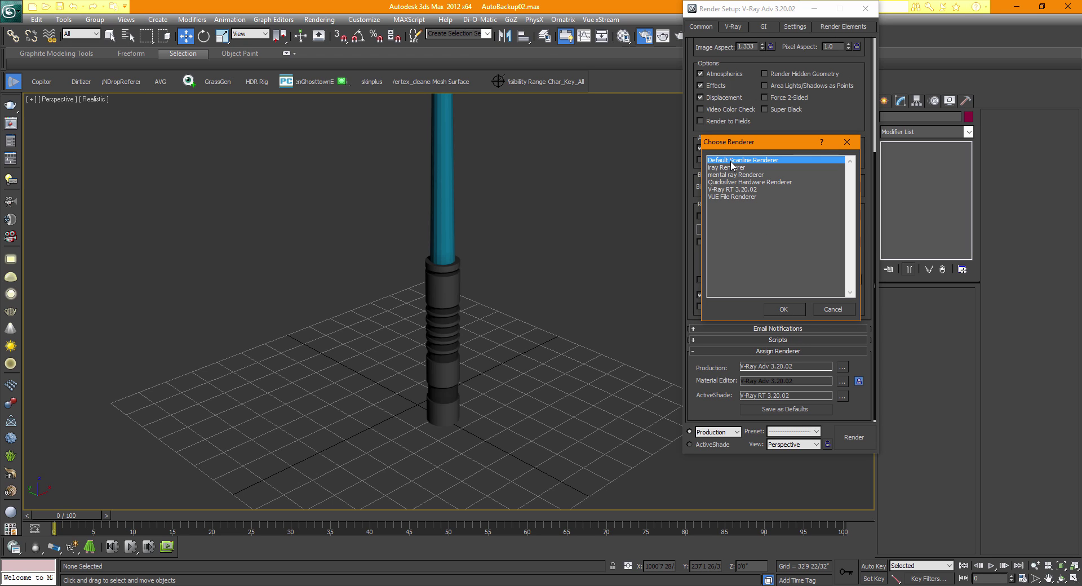
double_click(766, 162)
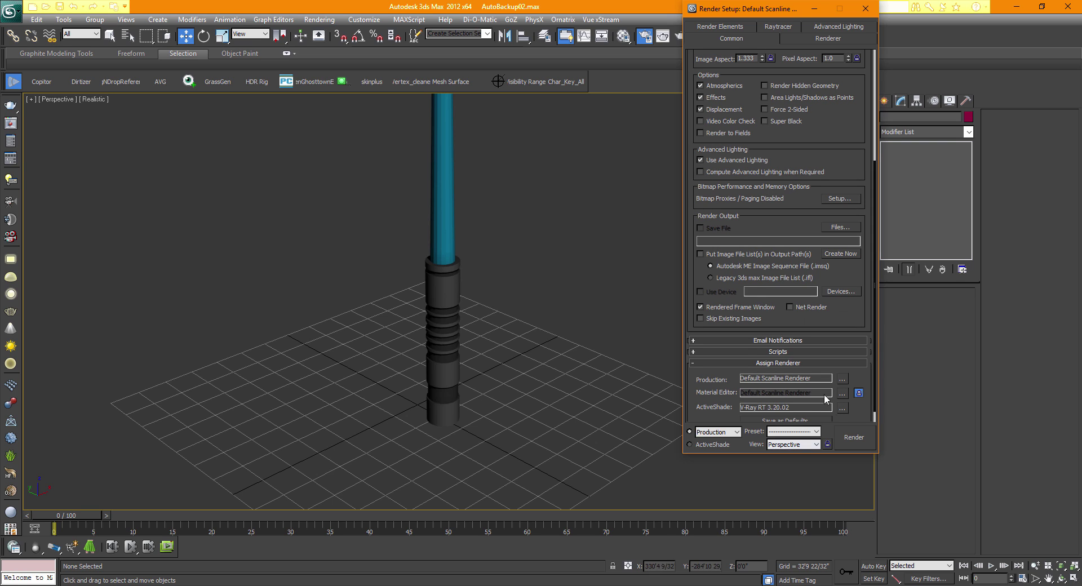
- Assign the Default Scanline Renderer to ActiveShade, close the render setup, and save the scene
click(842, 408)
click(737, 161)
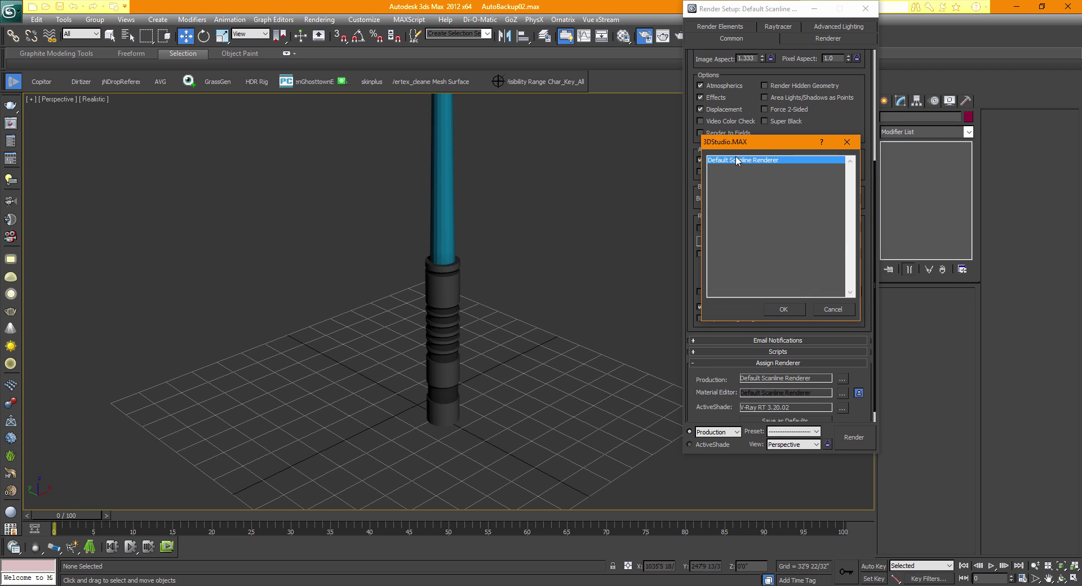
double_click(734, 161)
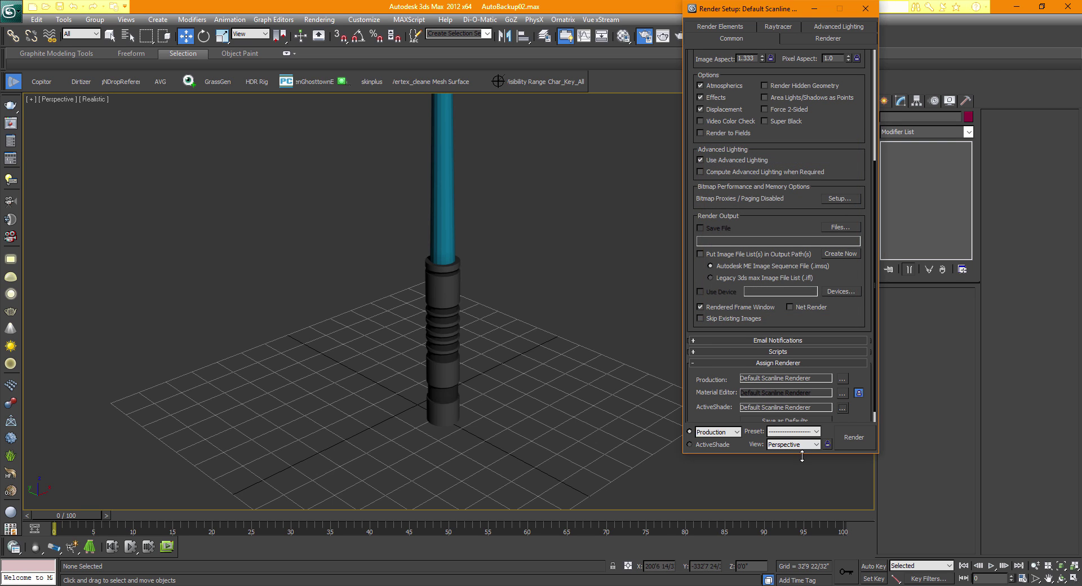
click(866, 8)
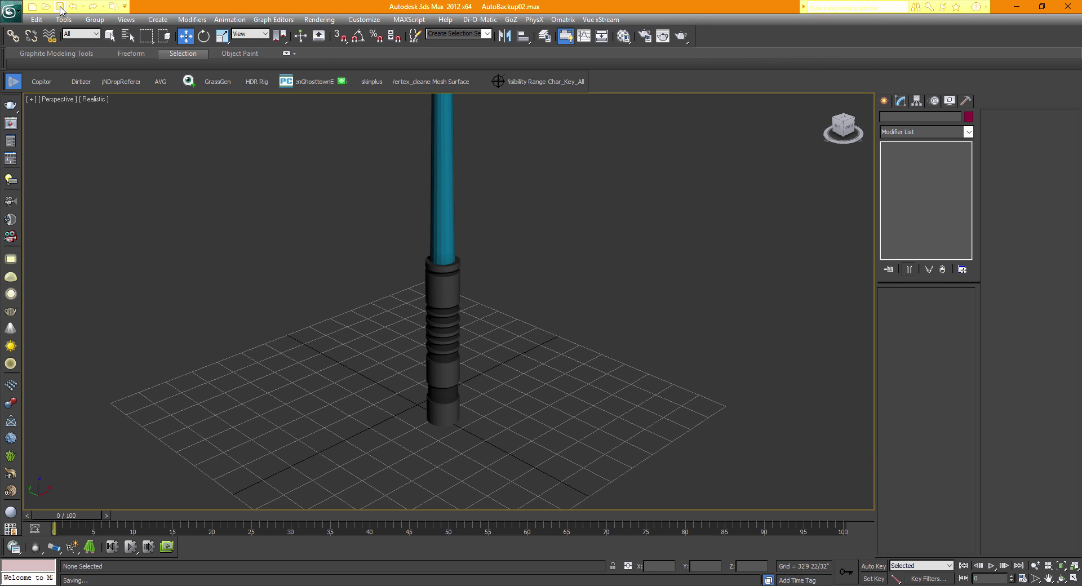
- Select the hilt, Sword_Lower_part, and open Render To Texture for it beside the model
click(444, 299)
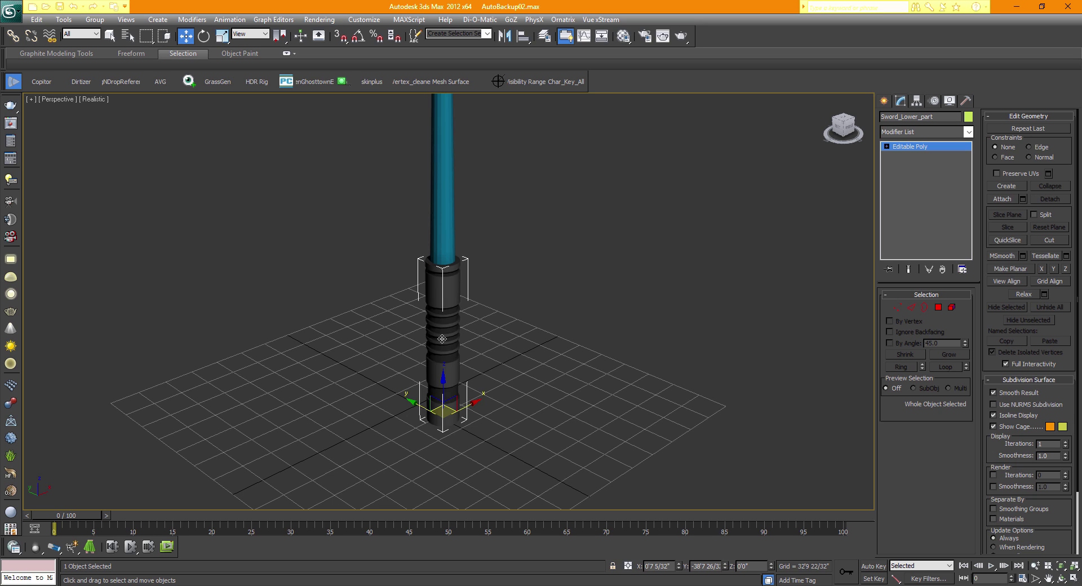
click(317, 20)
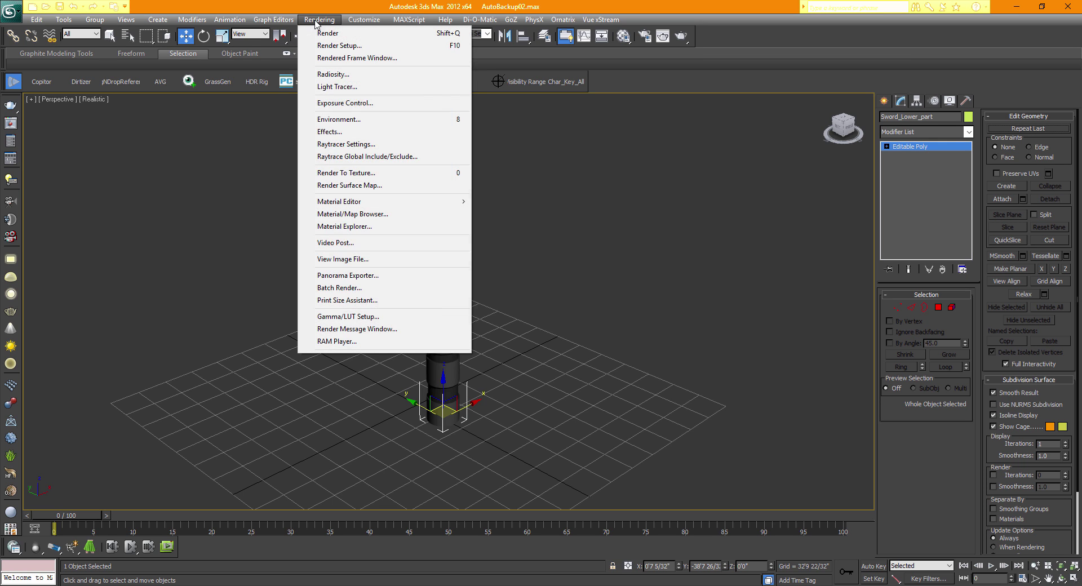
click(346, 174)
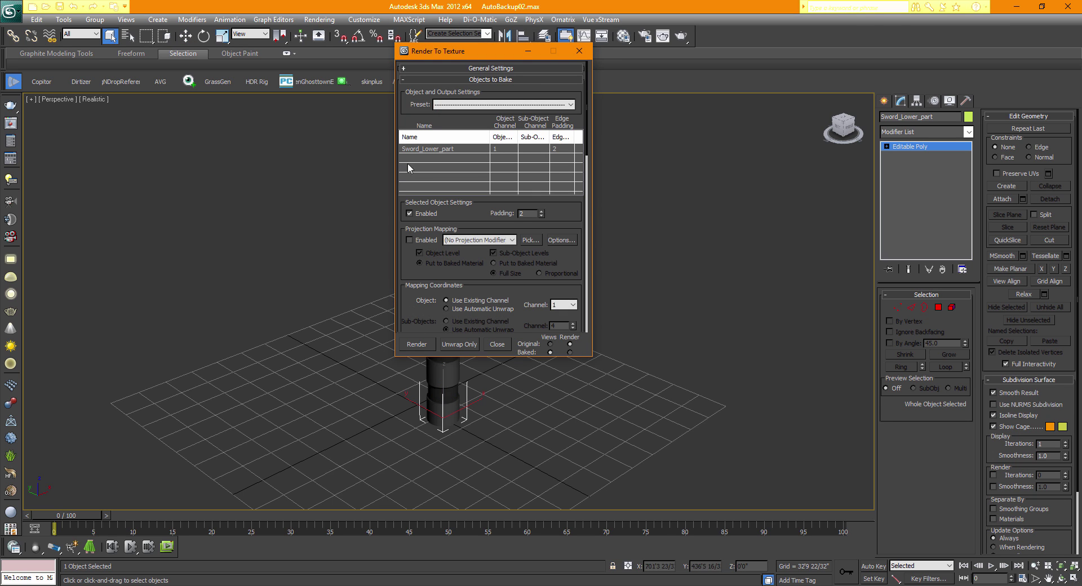
drag(491, 55, 627, 103)
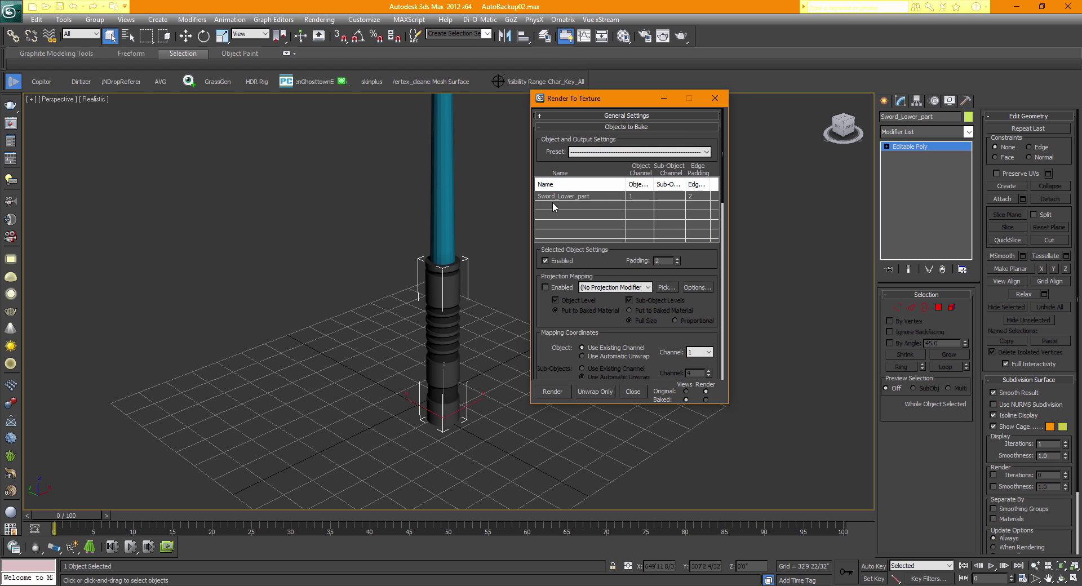
- Add a CompleteMap texture element to the hilt's bake output
scroll(535, 208, down, 5)
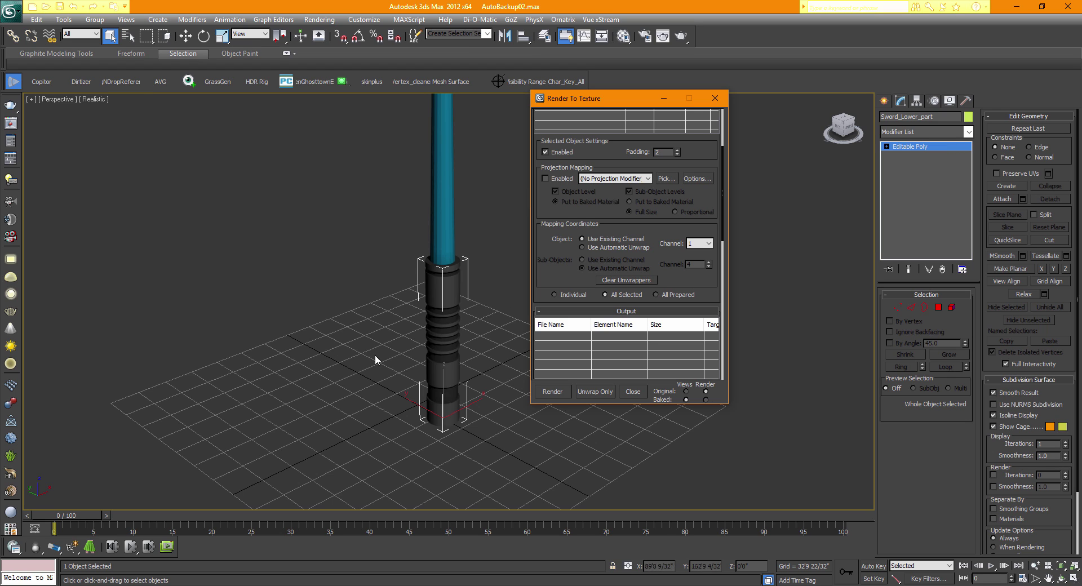
scroll(557, 264, down, 5)
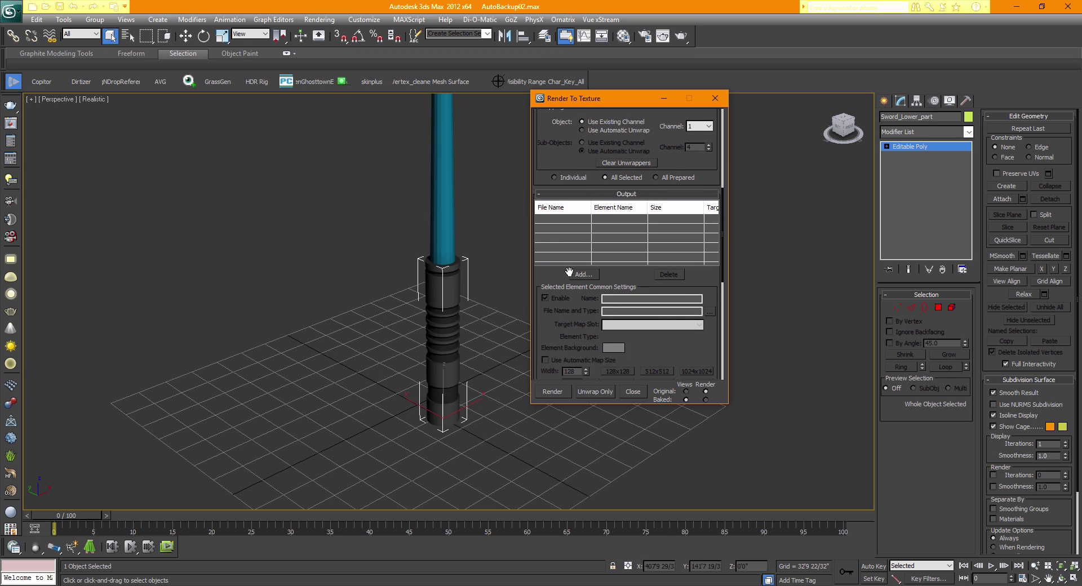
click(582, 274)
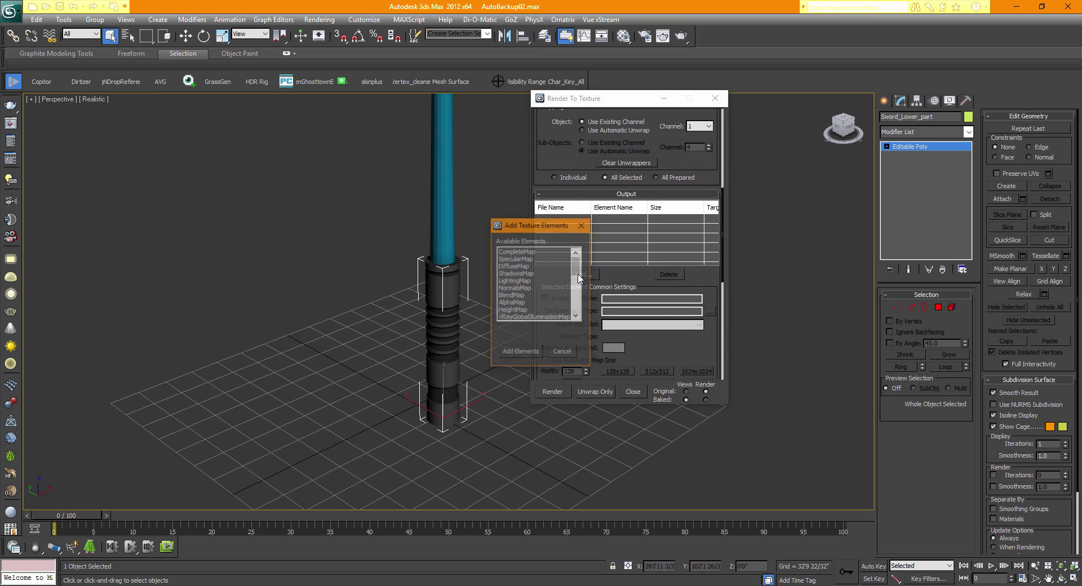
click(509, 251)
click(521, 352)
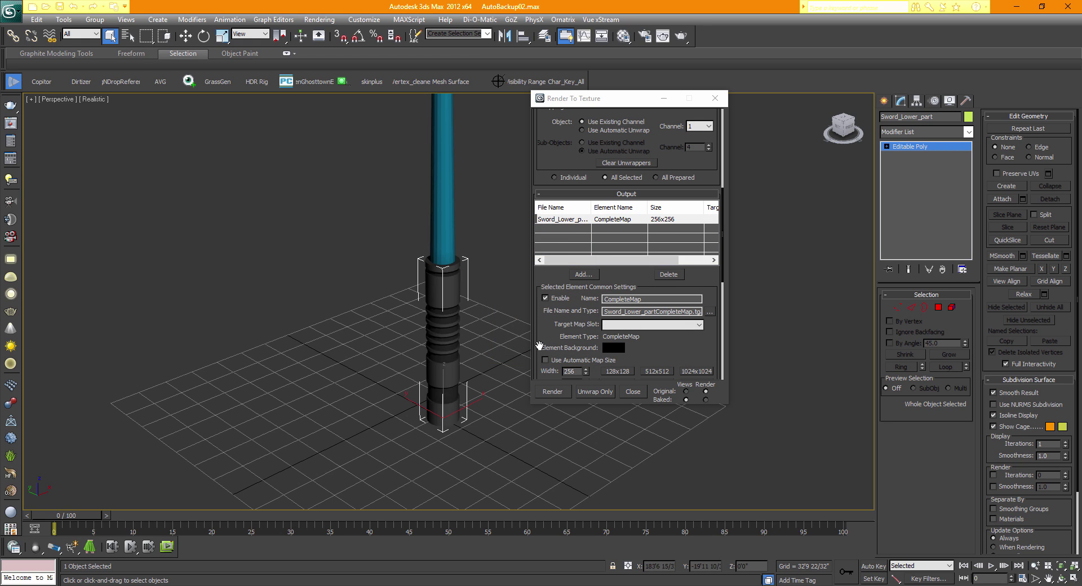
- Set the CompleteMap size to 256x256, bake it without a target map slot, and enlarge the rendered image window to inspect the texture
drag(539, 346, 543, 239)
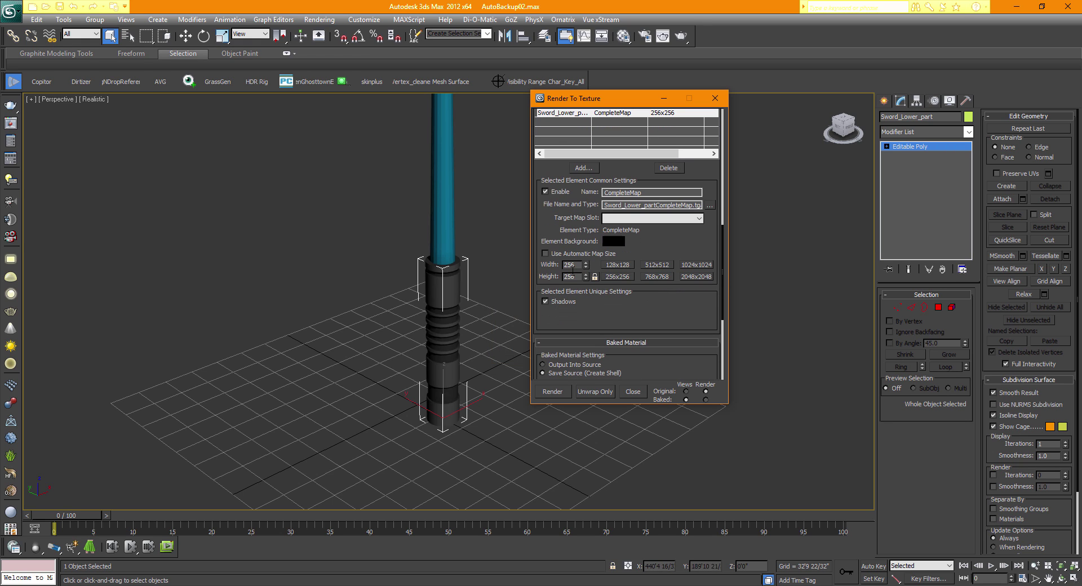
click(614, 276)
drag(576, 316, 575, 230)
click(561, 393)
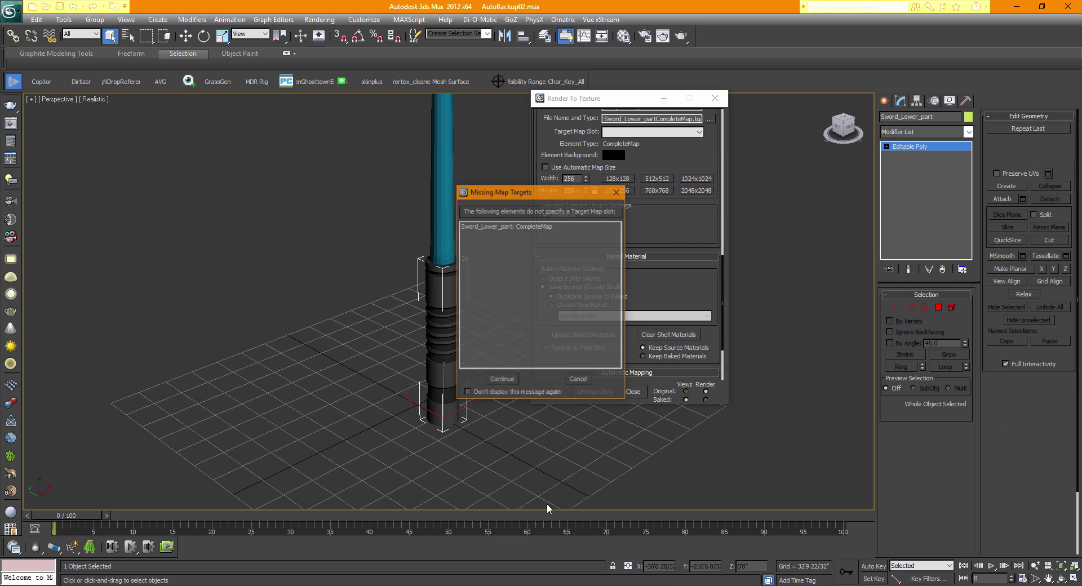
click(498, 380)
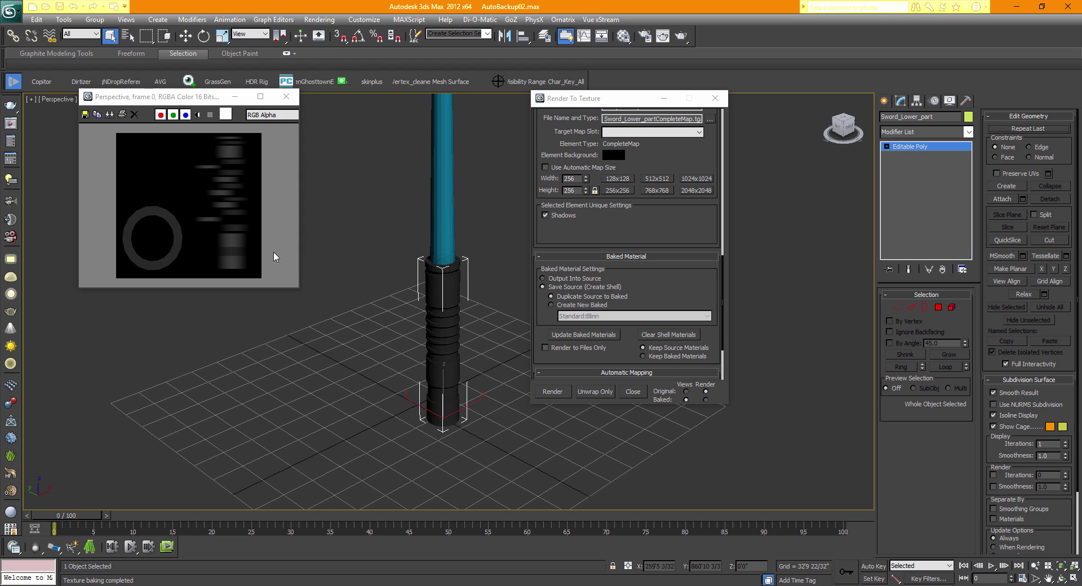
drag(298, 286, 436, 438)
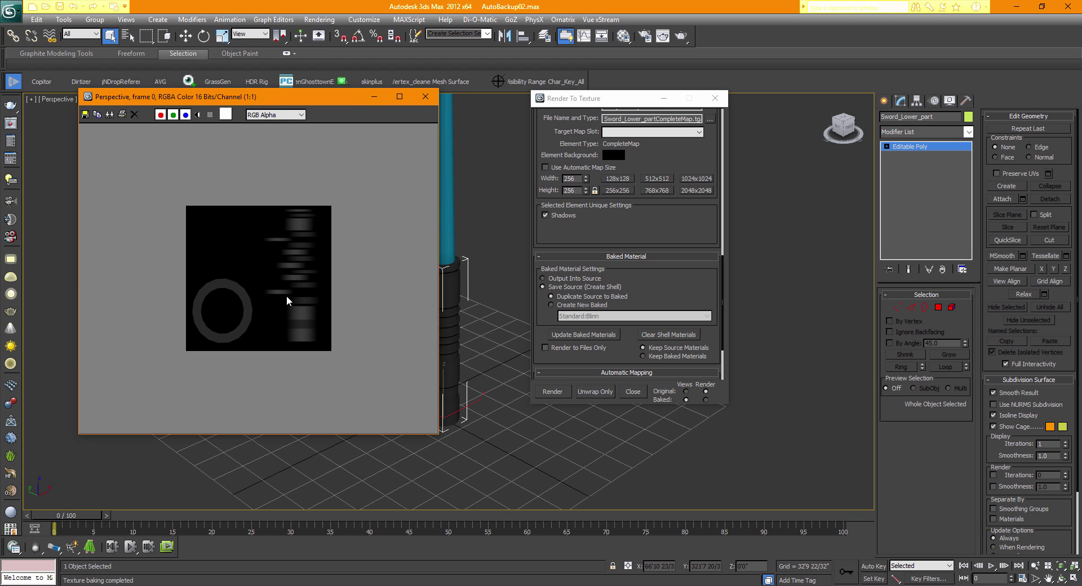
scroll(287, 297, up, 3)
scroll(286, 298, down, 3)
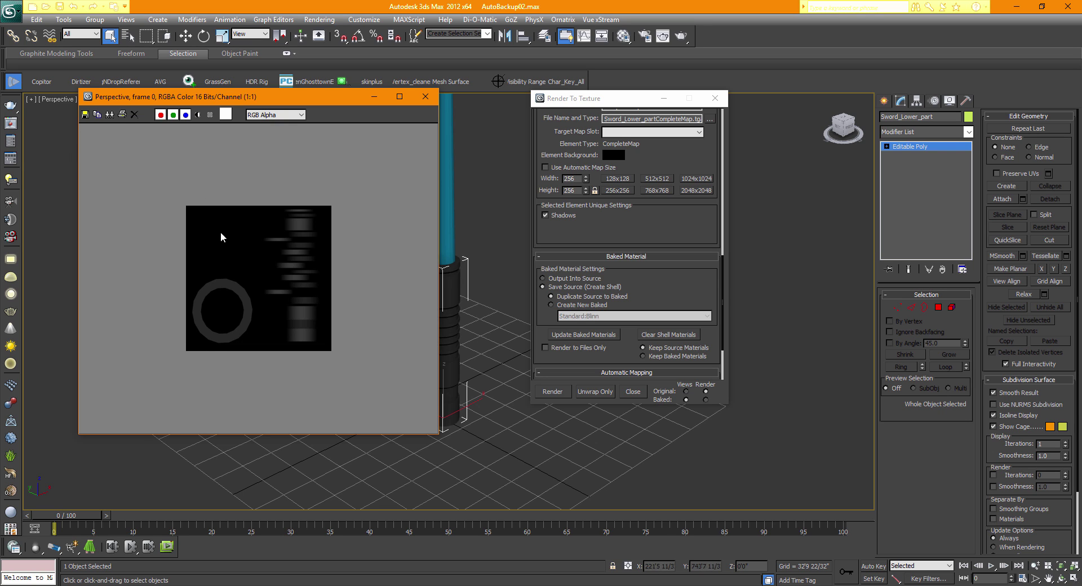
- Start saving the hilt's baked image into the Imvu Files folder in JPEG format
click(84, 115)
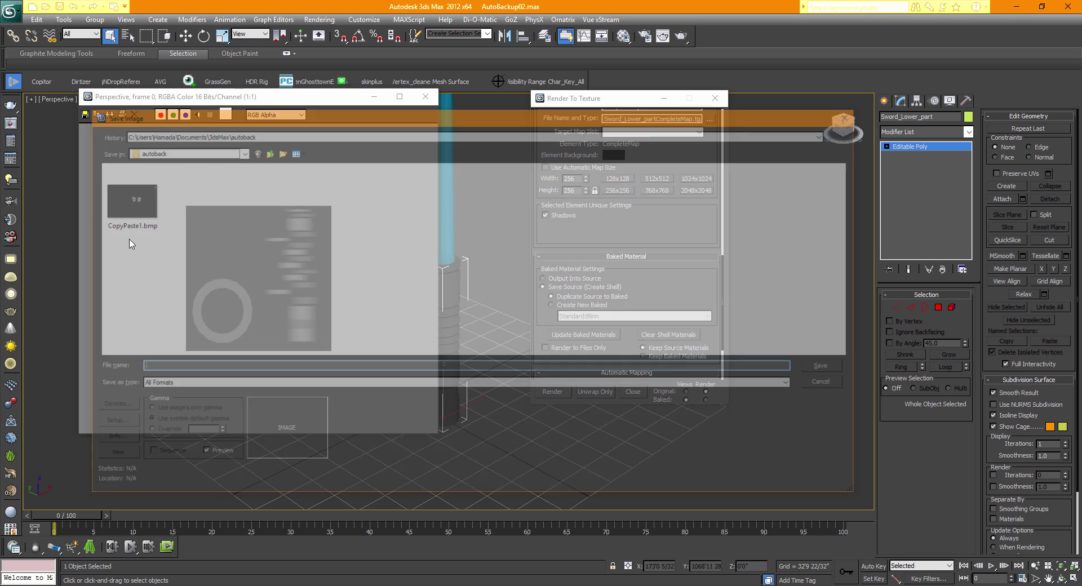
click(190, 150)
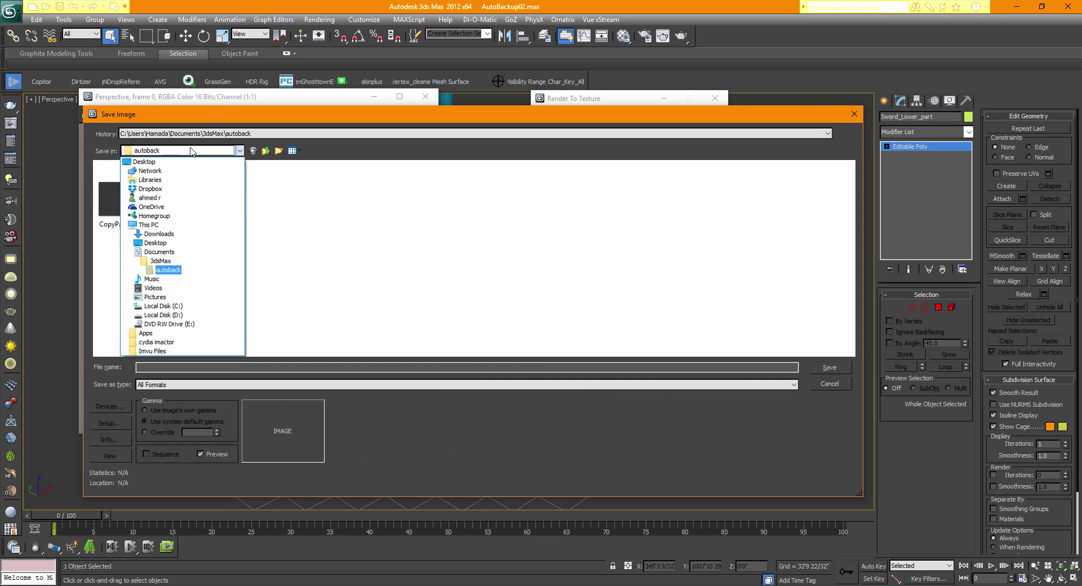
click(189, 249)
double_click(242, 195)
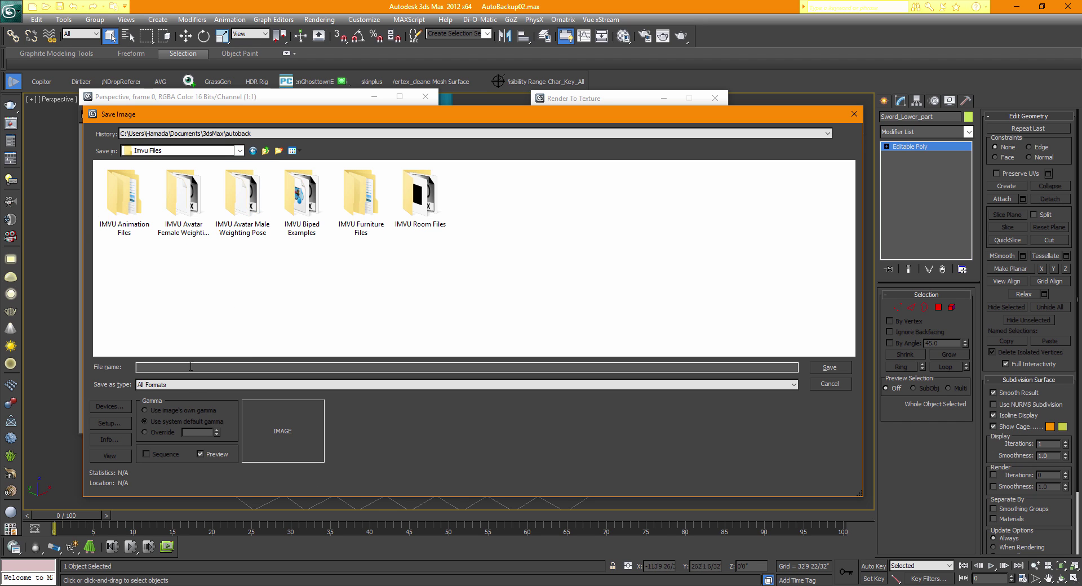
click(191, 384)
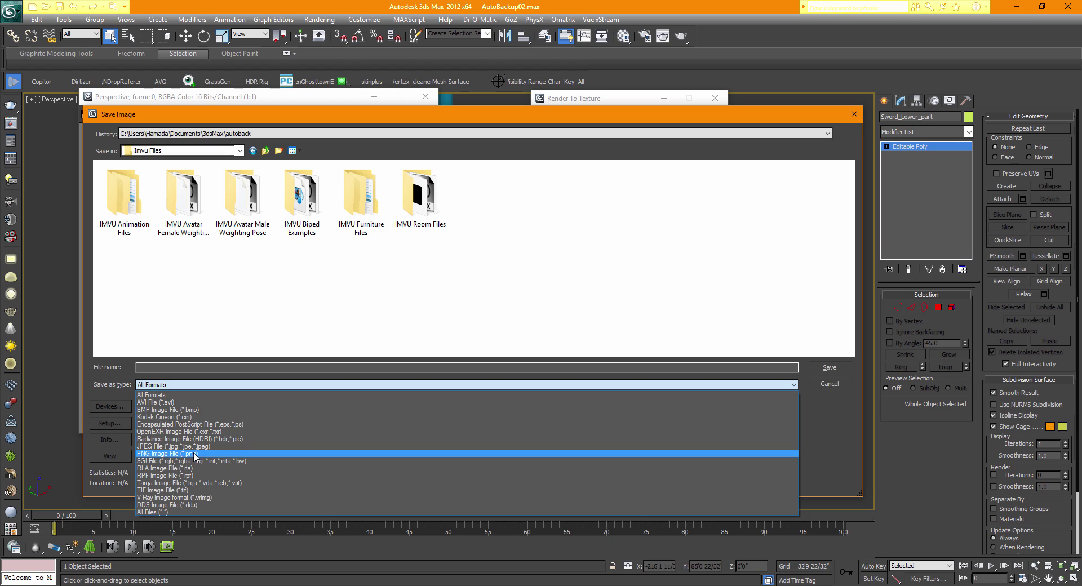
click(175, 447)
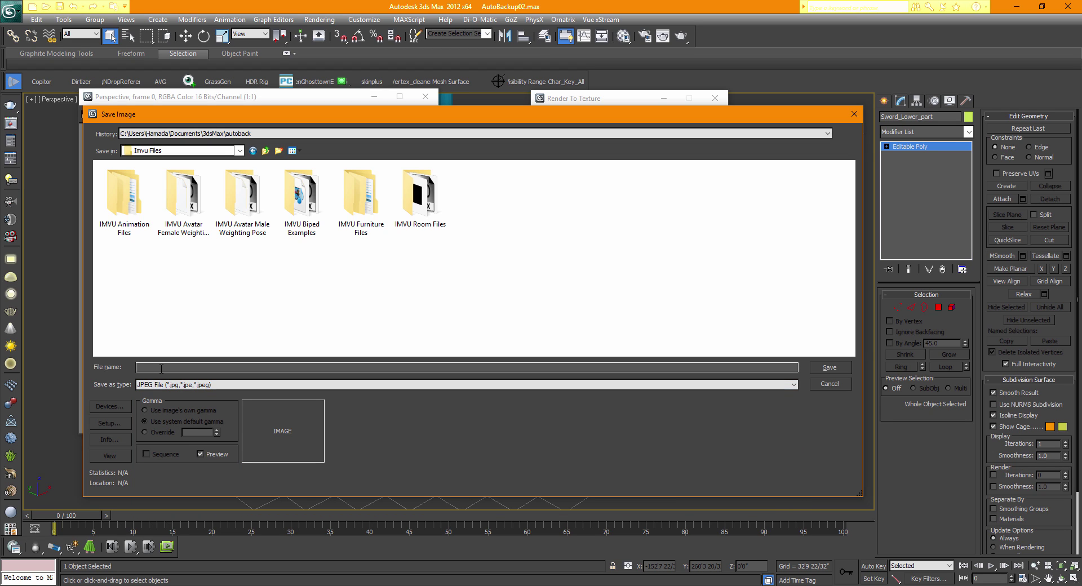
- Name the image Sword_Lower_part_map and save it with JPEG quality 100 and smoothing 0
click(161, 368)
text(Sword_Lower)
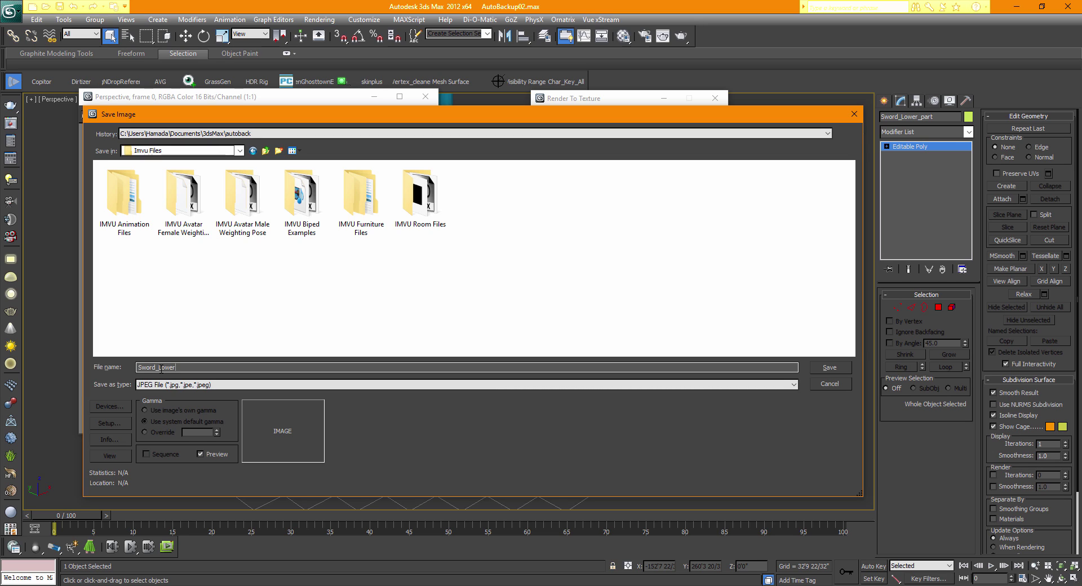
text(_part_map)
click(831, 368)
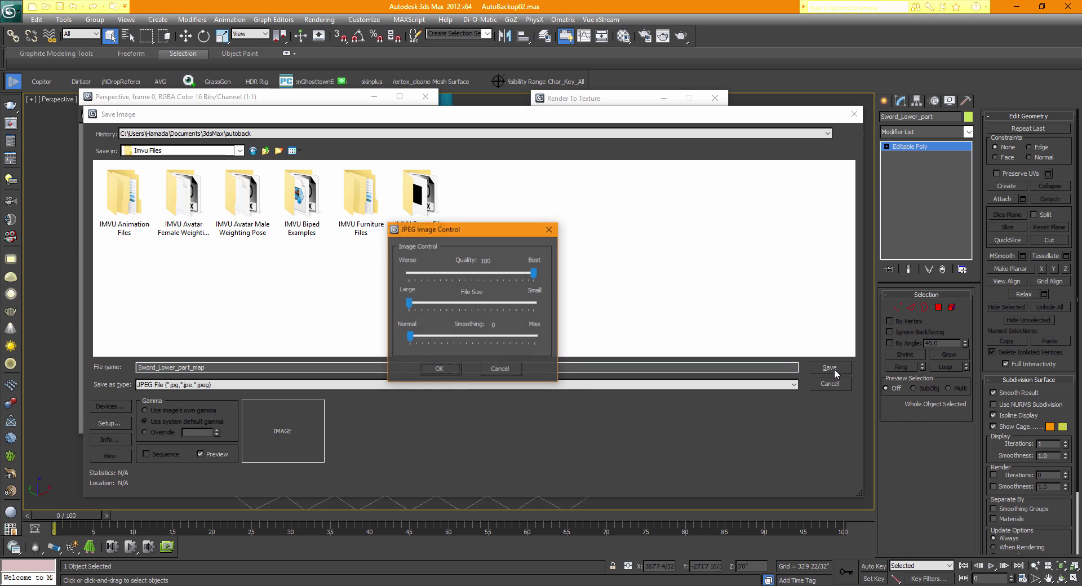
click(441, 367)
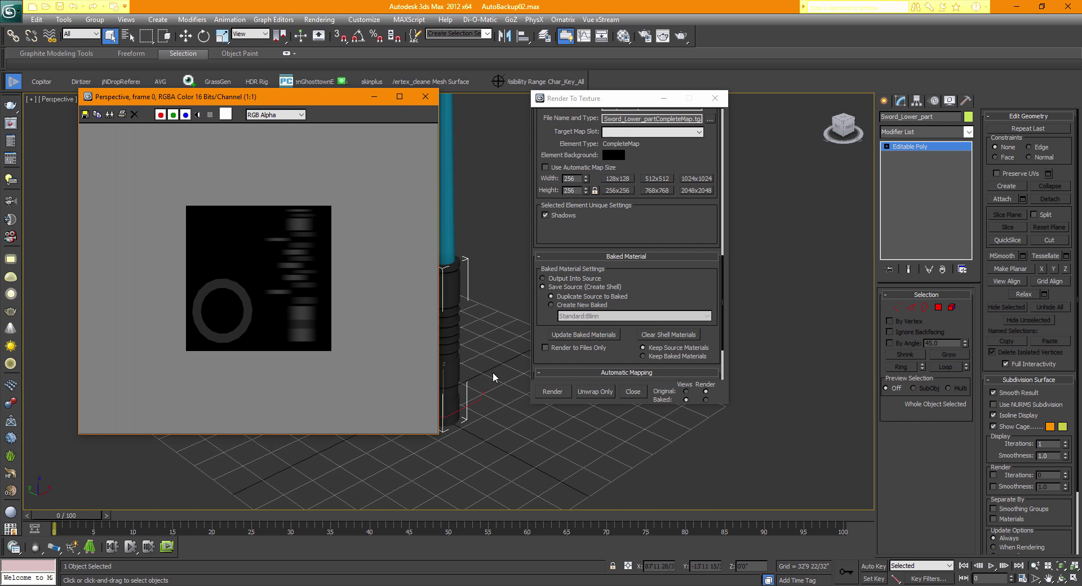
- Close the hilt's rendered image and the Render To Texture dialog
click(425, 96)
drag(635, 99, 694, 114)
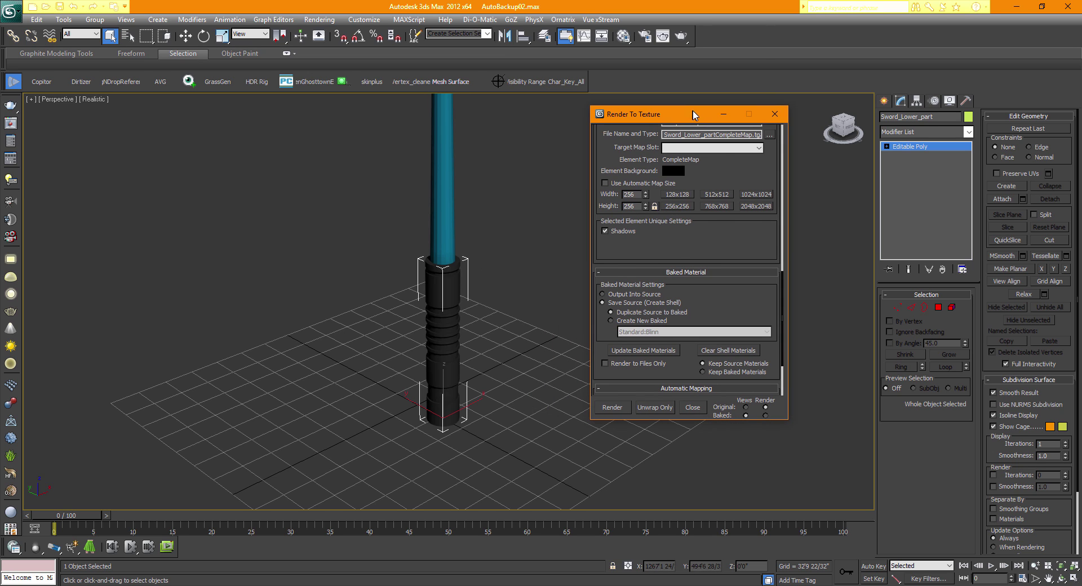
click(775, 114)
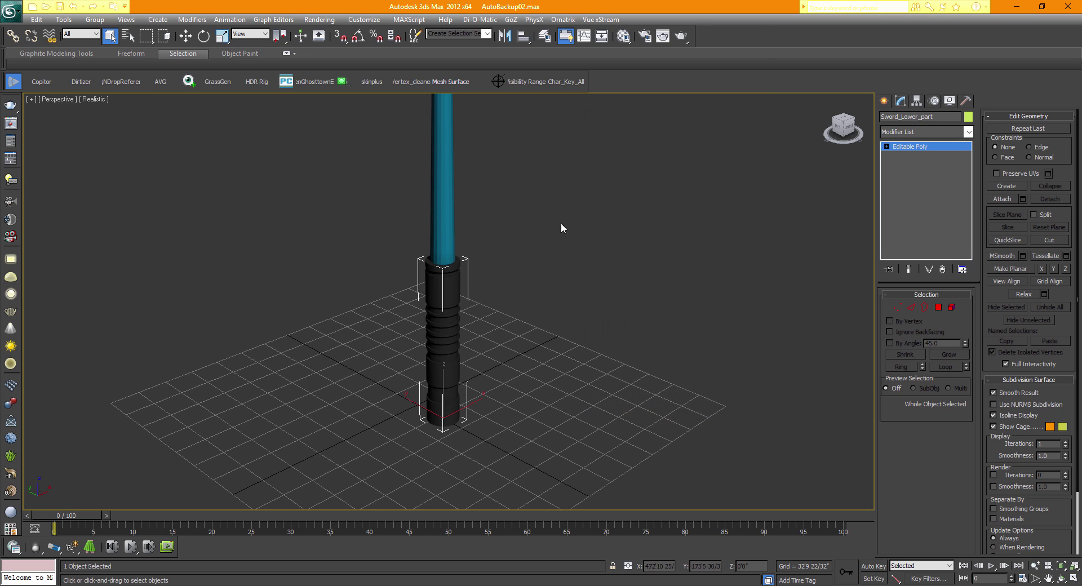
- Select the blade, Sword_Top, and show edged faces in the Perspective view
click(444, 177)
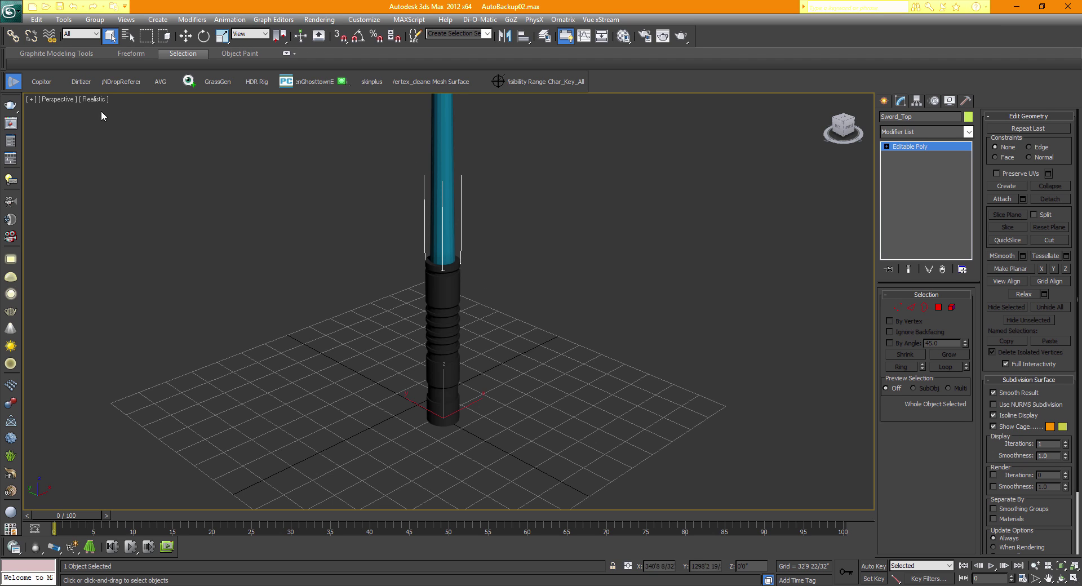
click(91, 99)
click(115, 148)
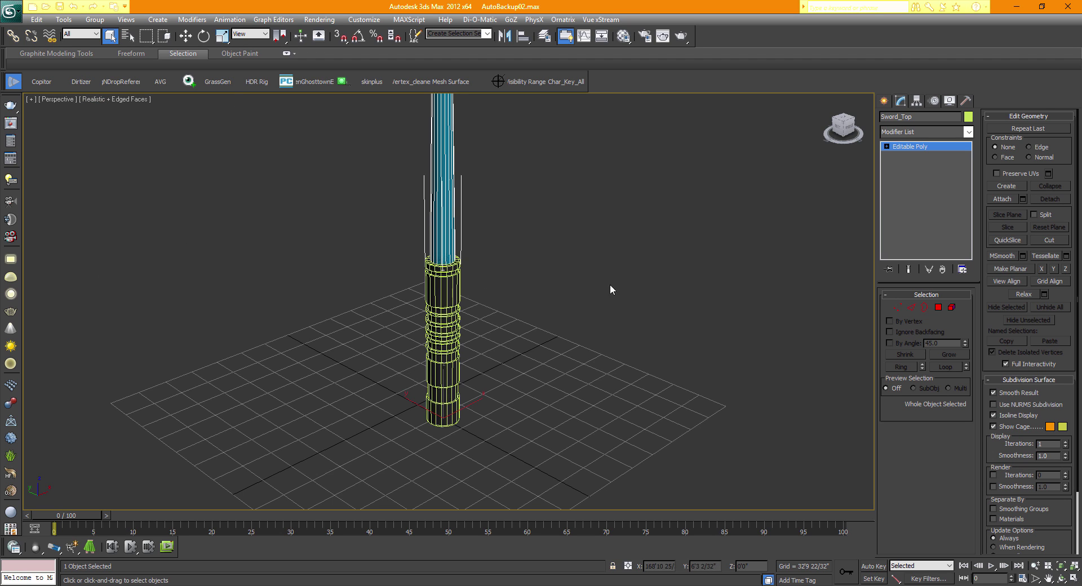
click(843, 133)
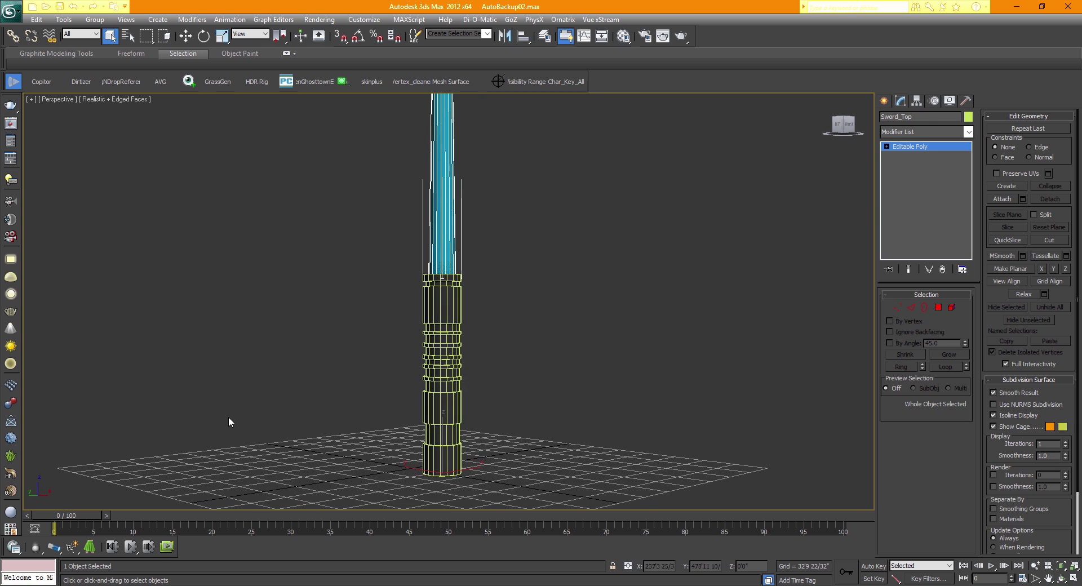
scroll(529, 334, up, 4)
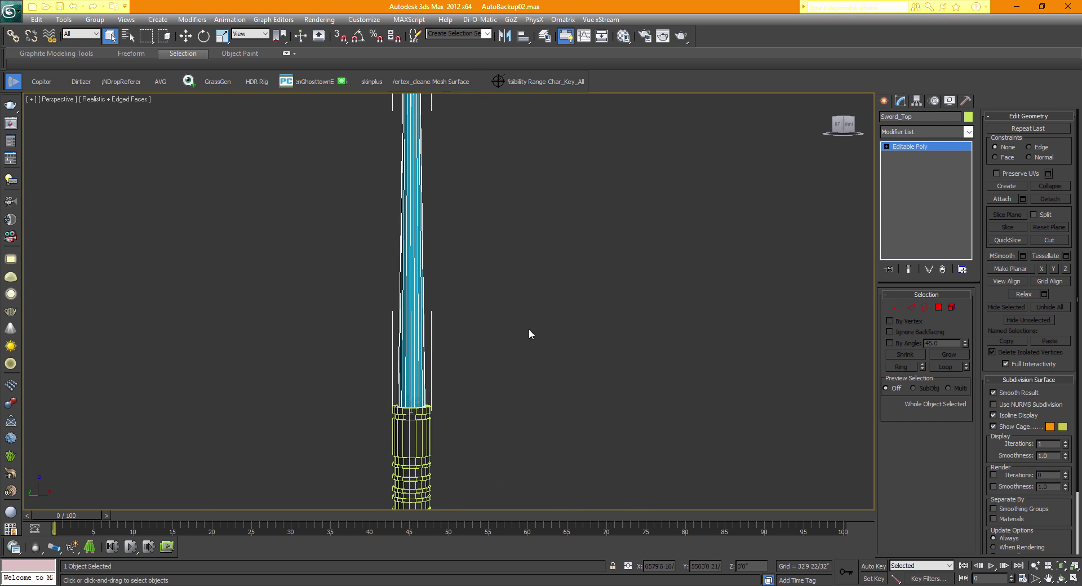
- Open Render To Texture for the blade and add a CompleteMap texture element to its output
click(901, 132)
click(307, 20)
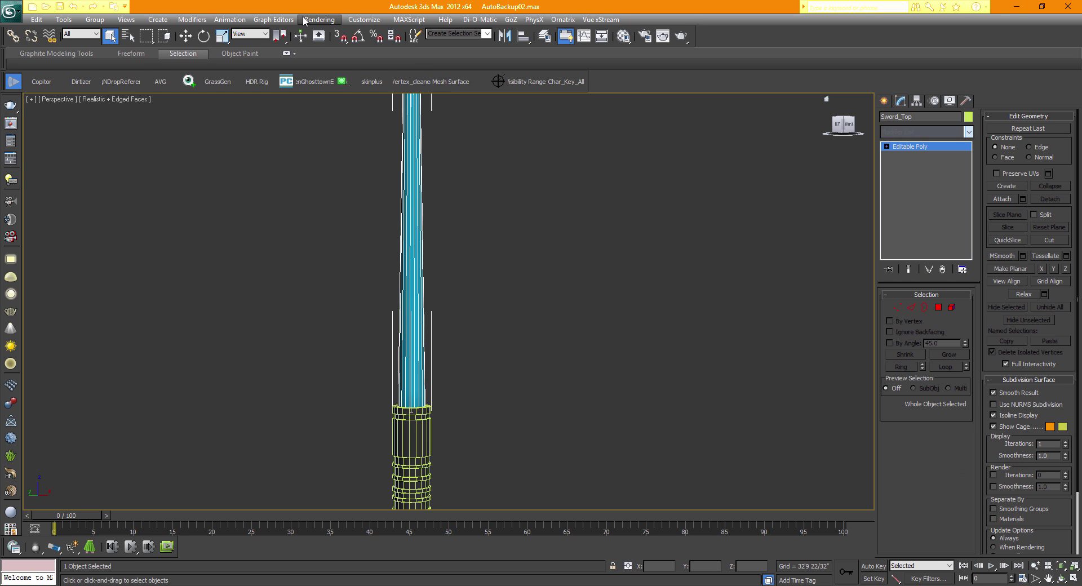
click(307, 20)
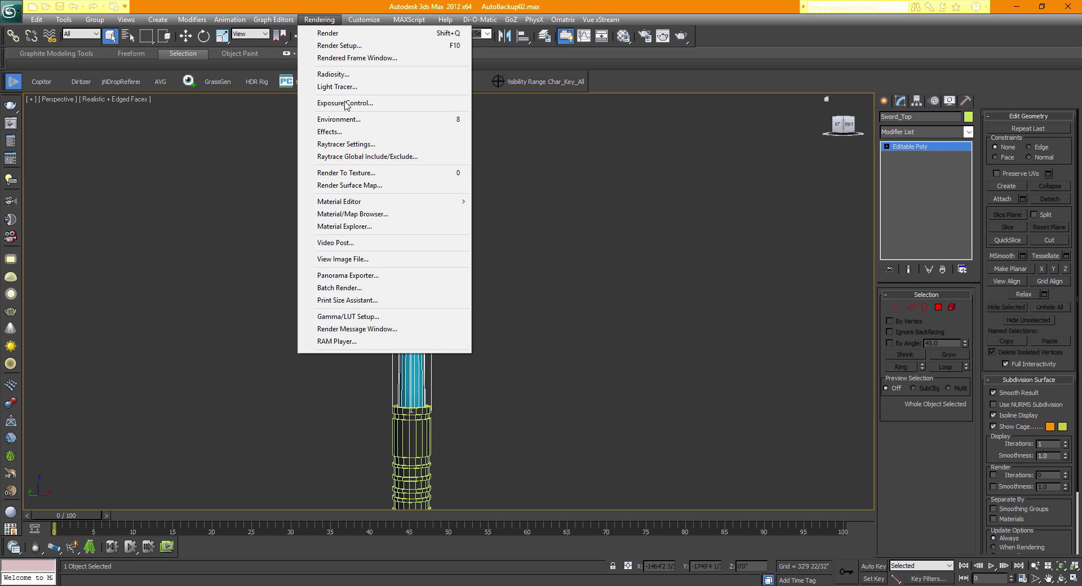
click(347, 173)
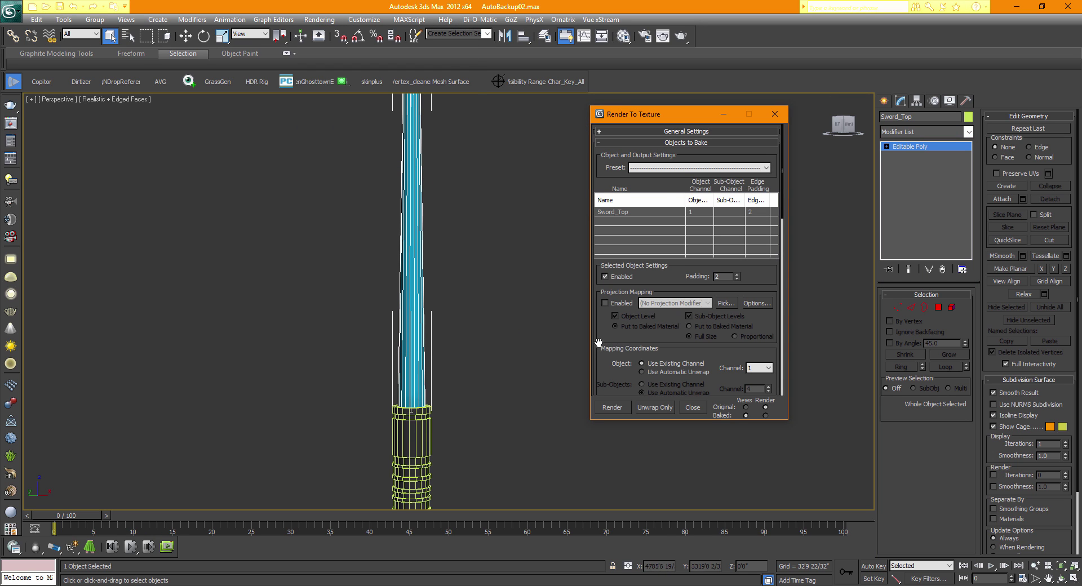
drag(598, 342, 584, 198)
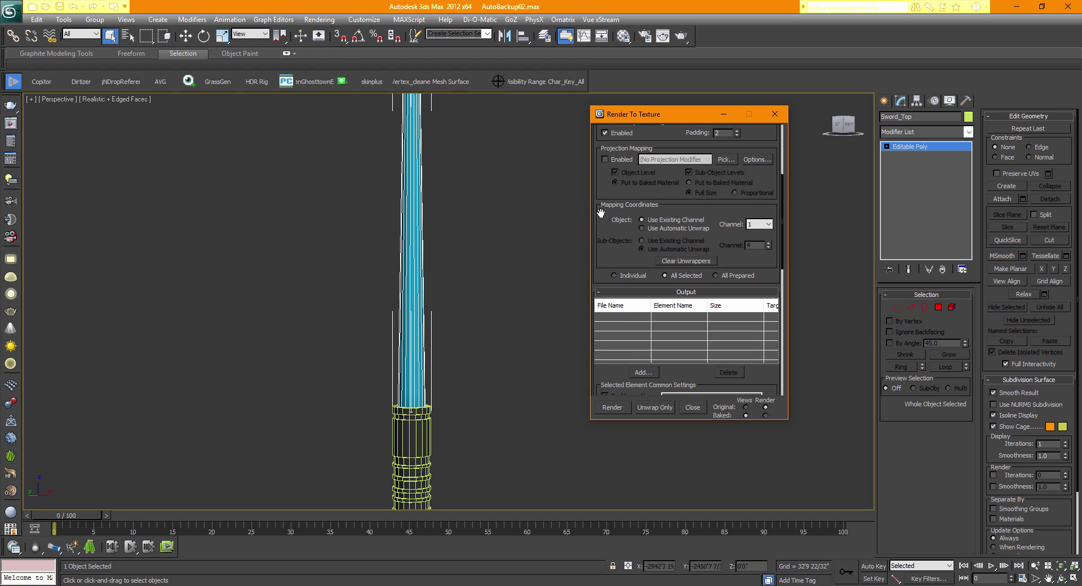
drag(615, 246, 618, 147)
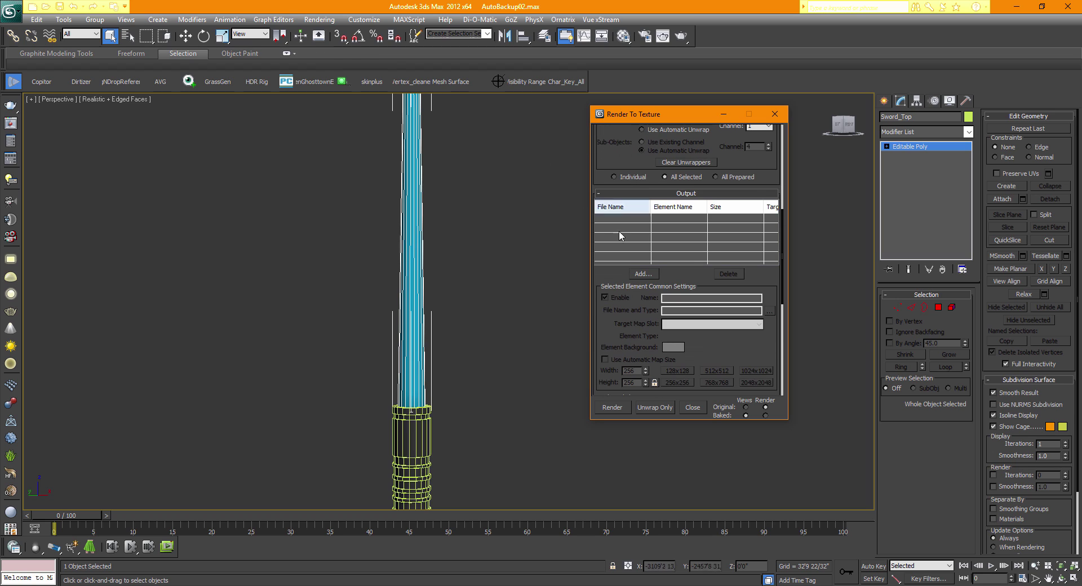
scroll(627, 211, up, 3)
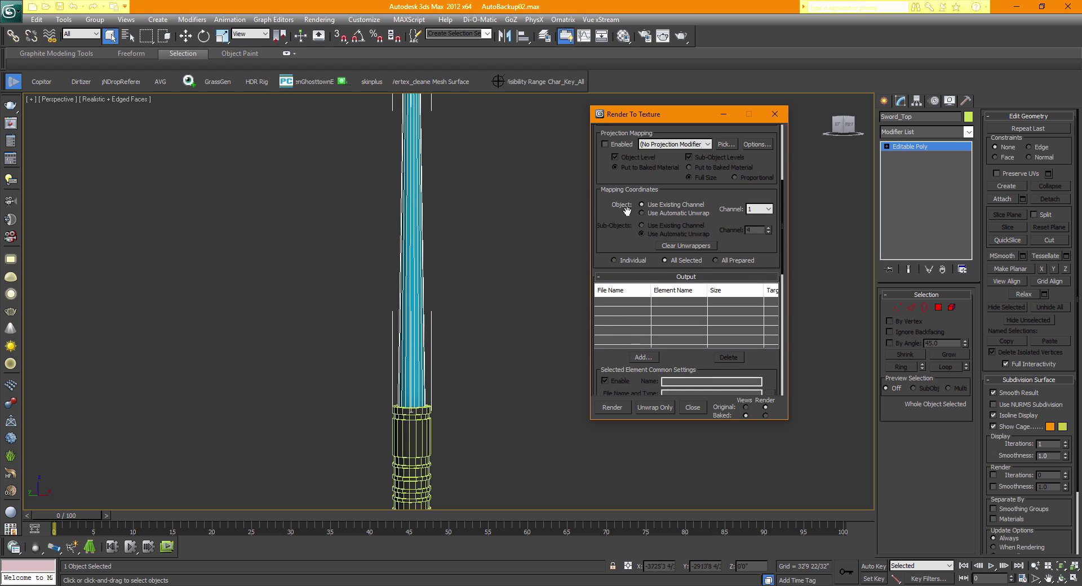
scroll(606, 220, down, 2)
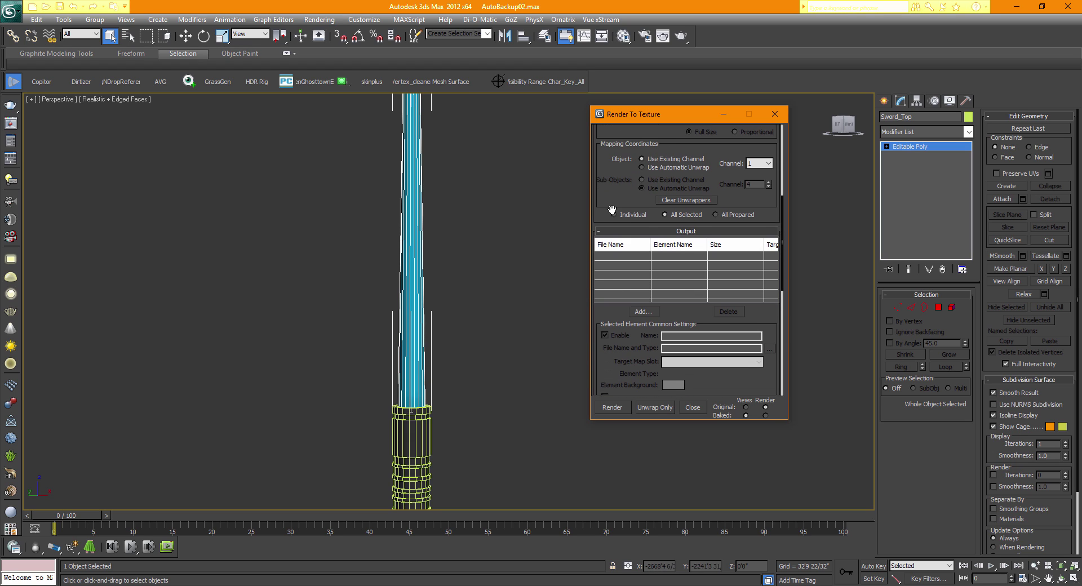
click(650, 312)
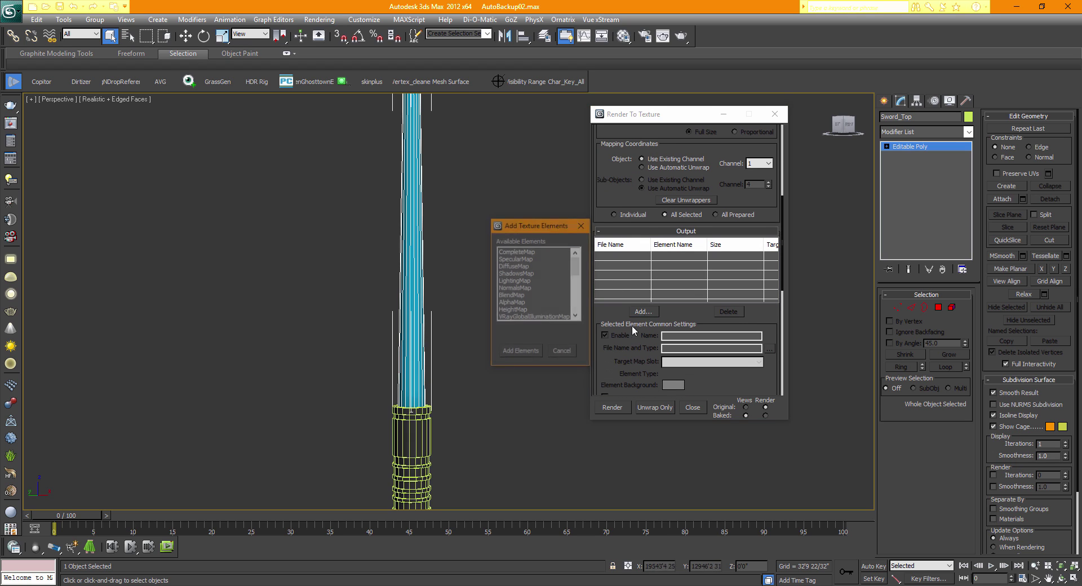
double_click(519, 252)
- Bake the blade's CompleteMap at 256x256, and close the rendered image and the Render To Texture dialog
scroll(672, 294, down, 4)
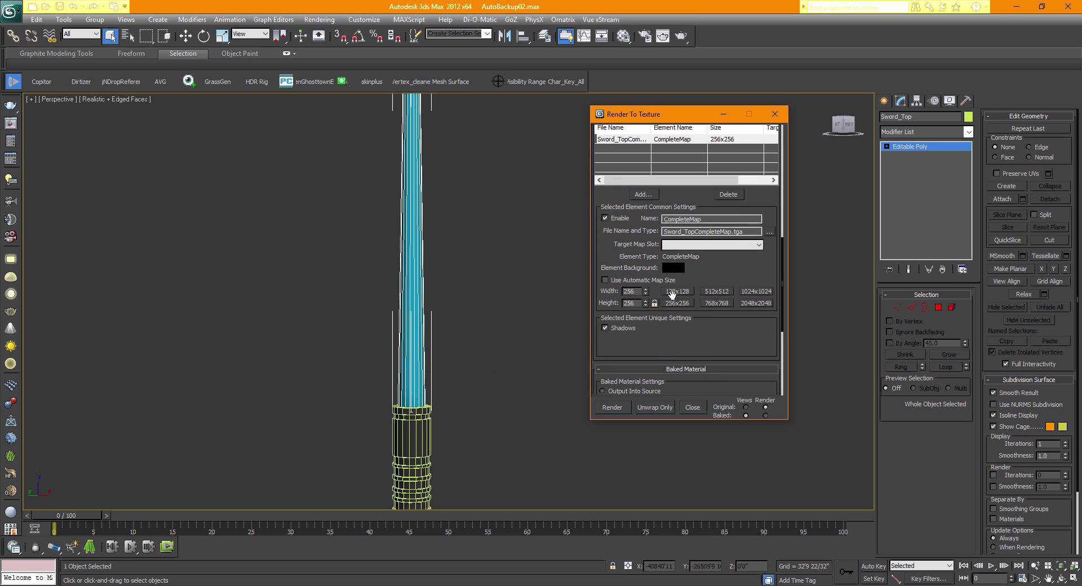
drag(599, 269, 580, 129)
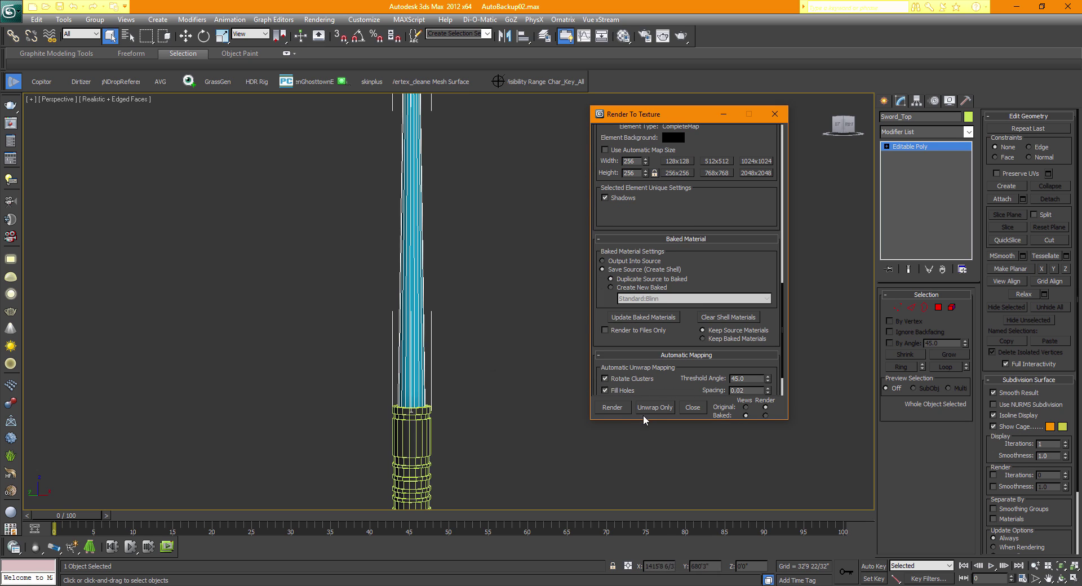
click(612, 406)
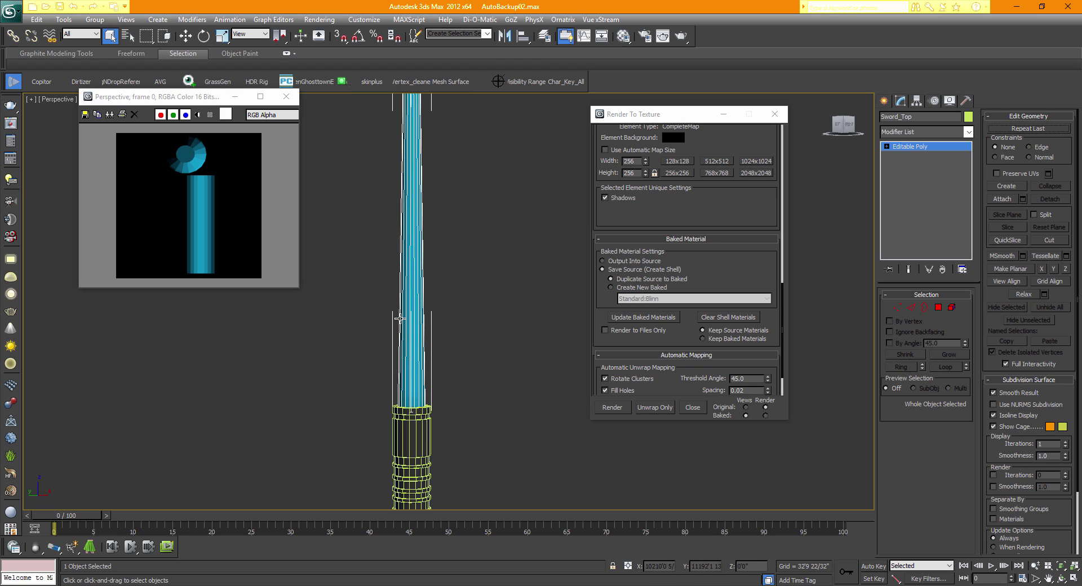
click(289, 99)
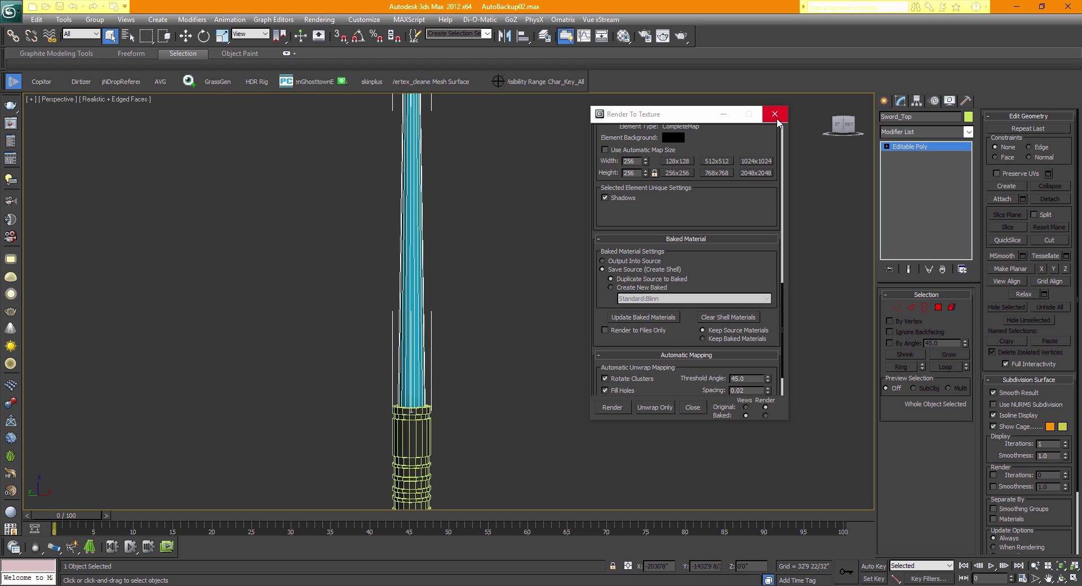
middle_drag(440, 198, 420, 325)
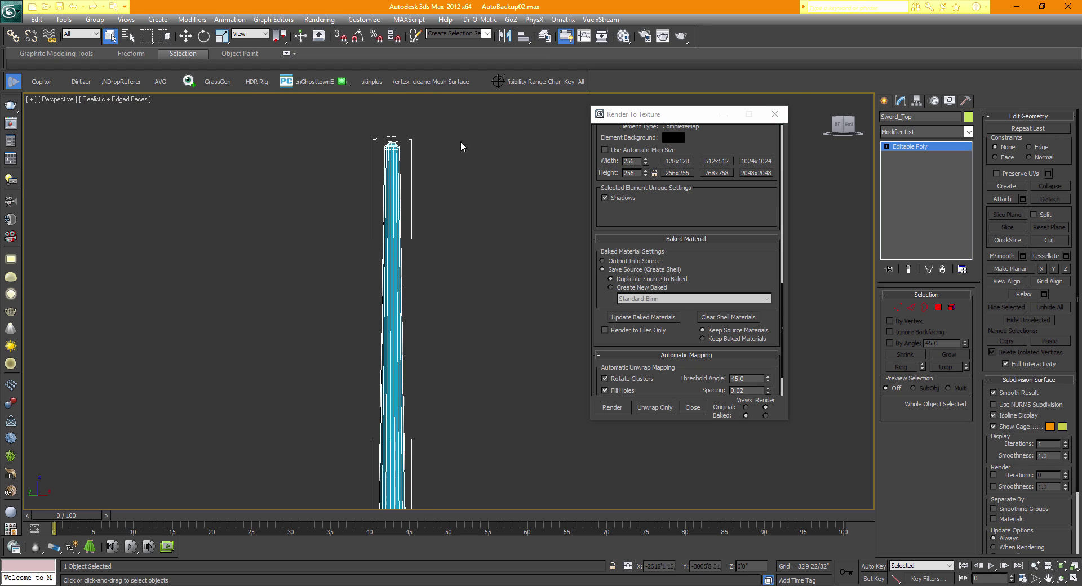
click(777, 119)
- Deselect the blade and place a photometric Free Light on the grid beside the sword, accepting the Logarithmic Exposure Control
mouse_move(842, 125)
mouse_down()
mouse_move(832, 141)
mouse_move(820, 129)
mouse_move(838, 146)
mouse_move(822, 131)
mouse_up()
scroll(519, 189, down, 2)
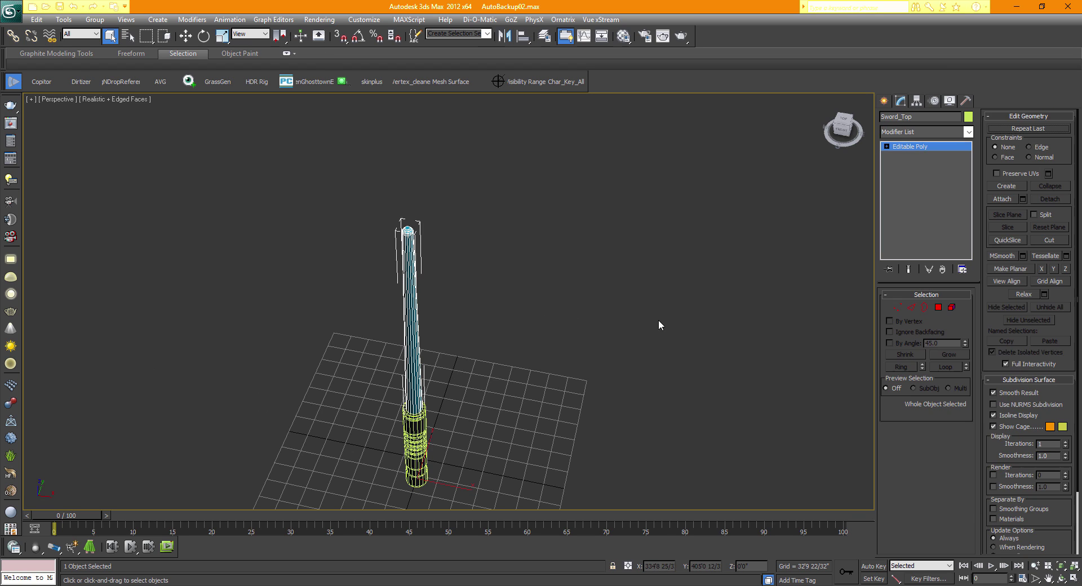
click(663, 338)
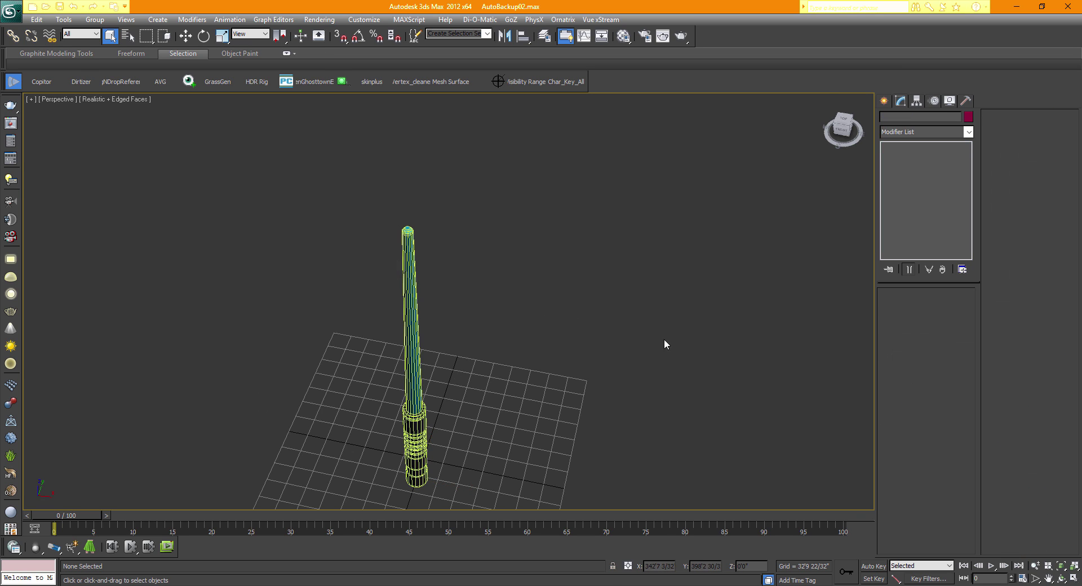
click(883, 104)
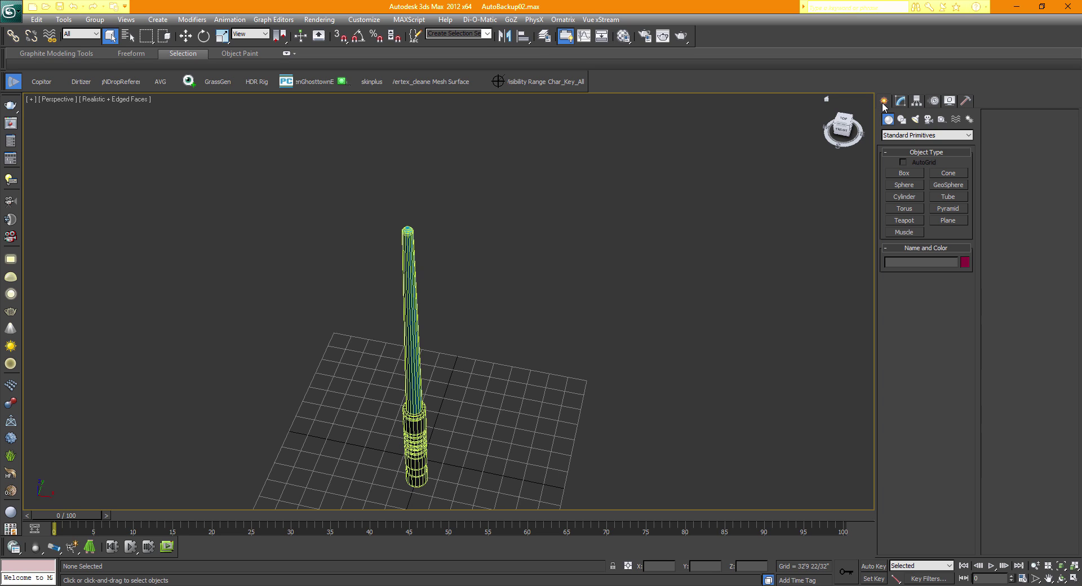
click(916, 120)
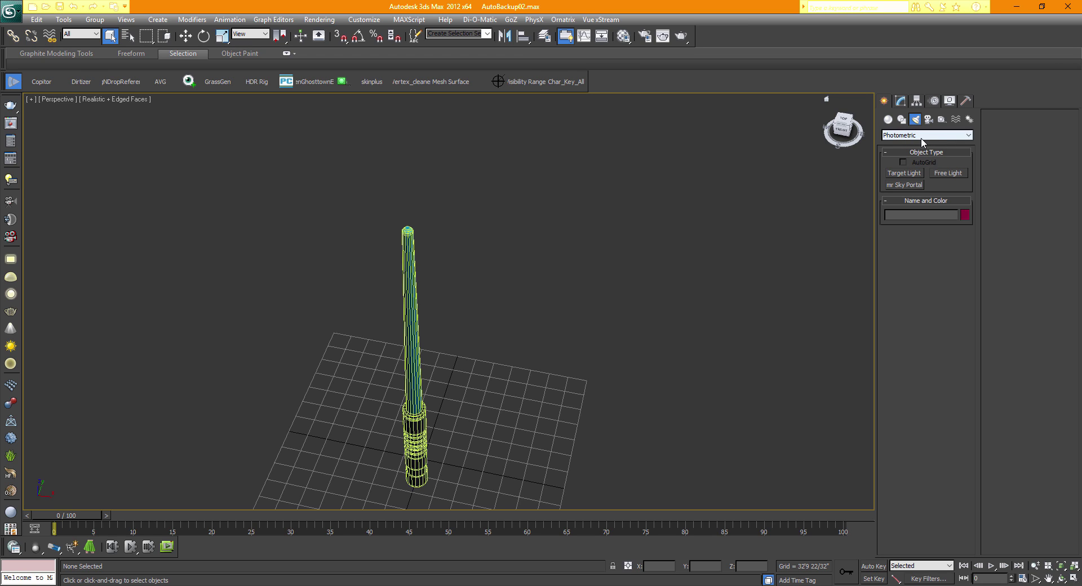
click(944, 172)
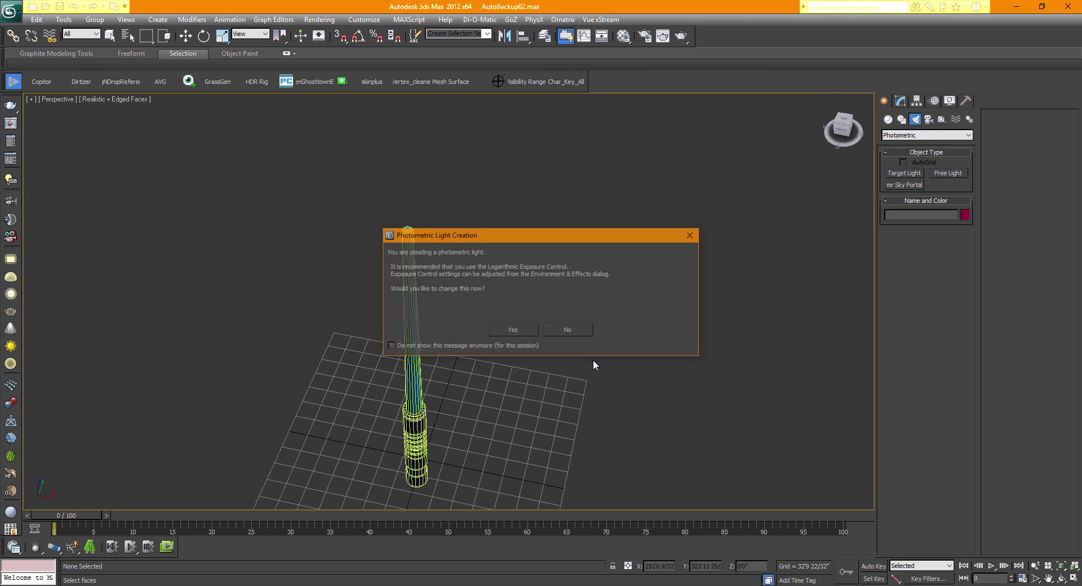
click(439, 346)
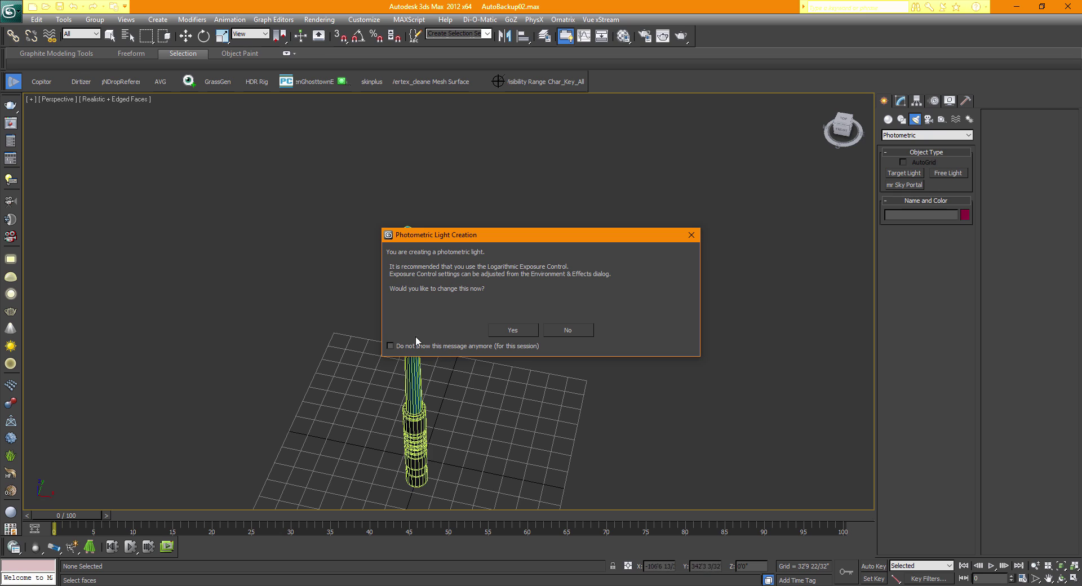
click(504, 330)
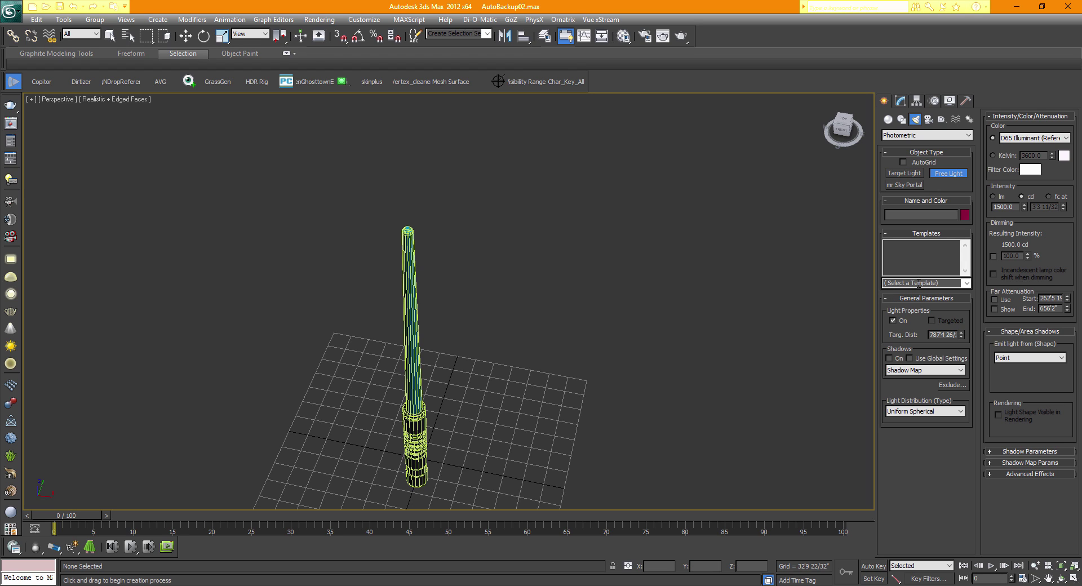
drag(560, 369, 500, 373)
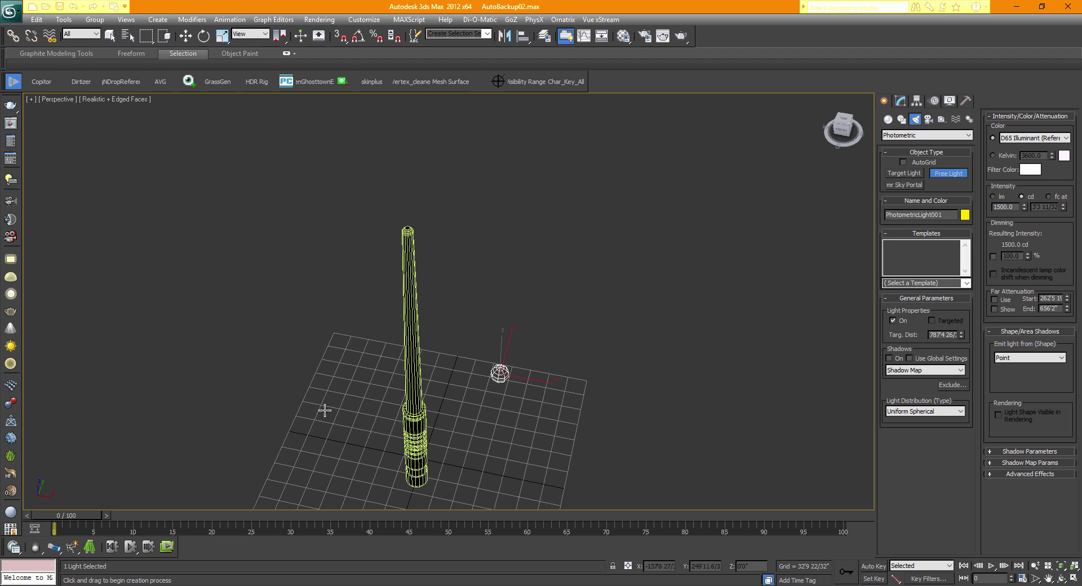
- Test-render the Perspective view and apply the 100W Bulb template to the photometric light
click(681, 36)
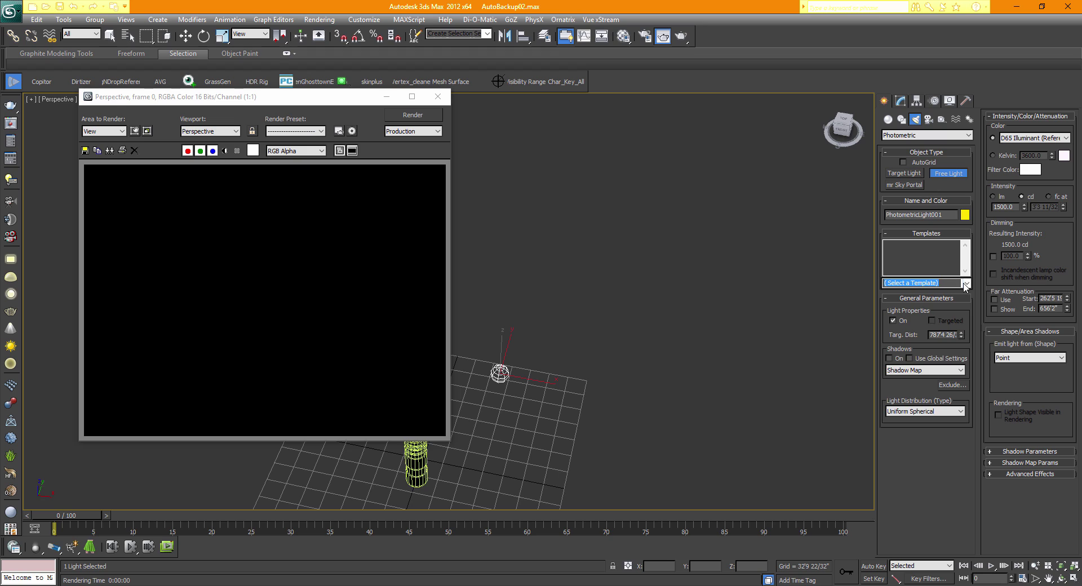
click(919, 283)
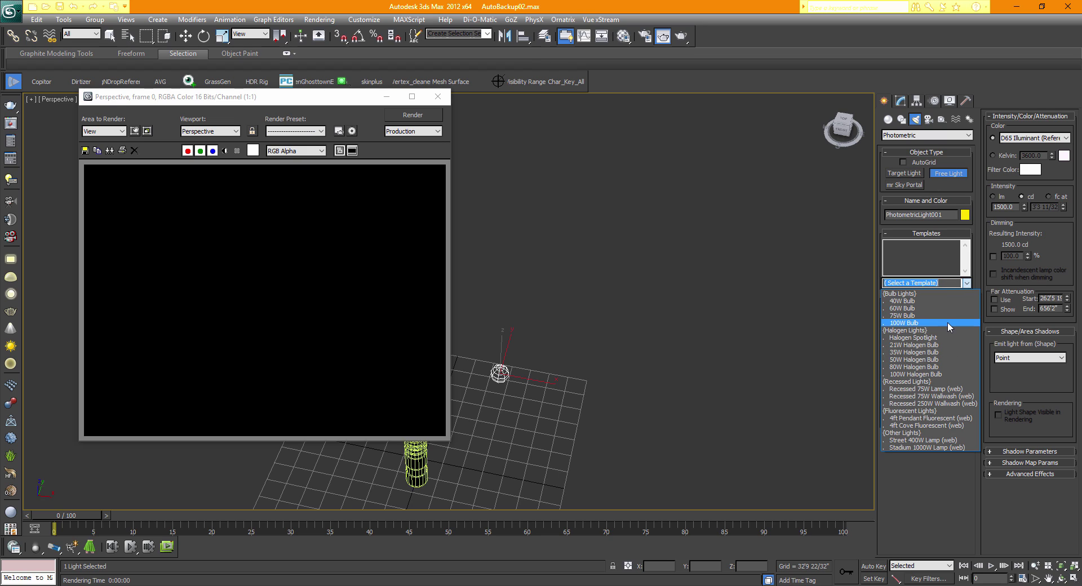
click(908, 323)
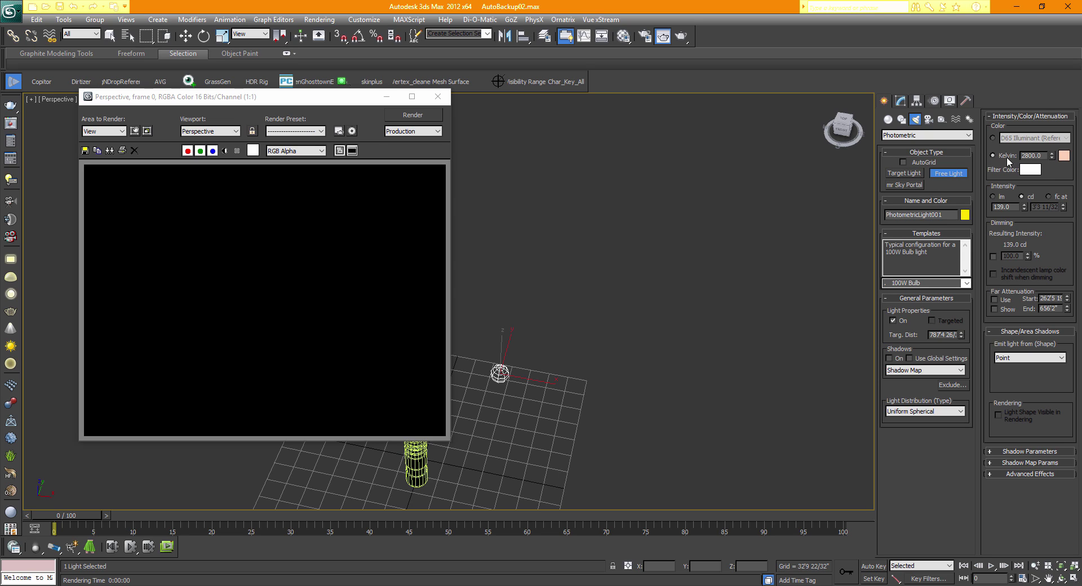
- Raise the light's color temperature to 20000 Kelvin and close the rendered frame
drag(1051, 155, 1036, 21)
drag(1052, 159, 1037, 100)
drag(1051, 155, 1041, 116)
drag(1049, 157, 1048, 192)
click(890, 358)
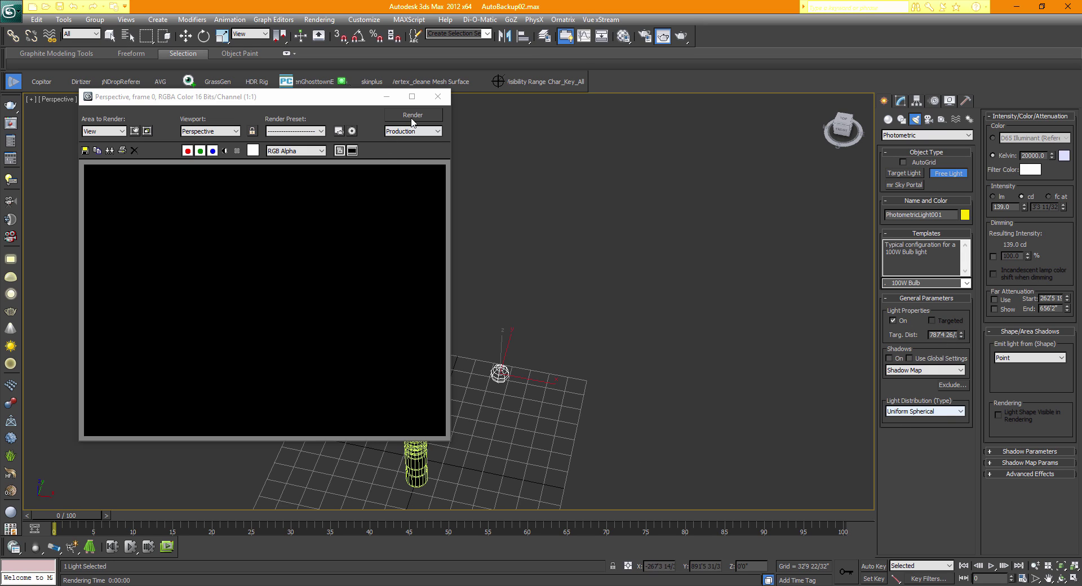
click(438, 96)
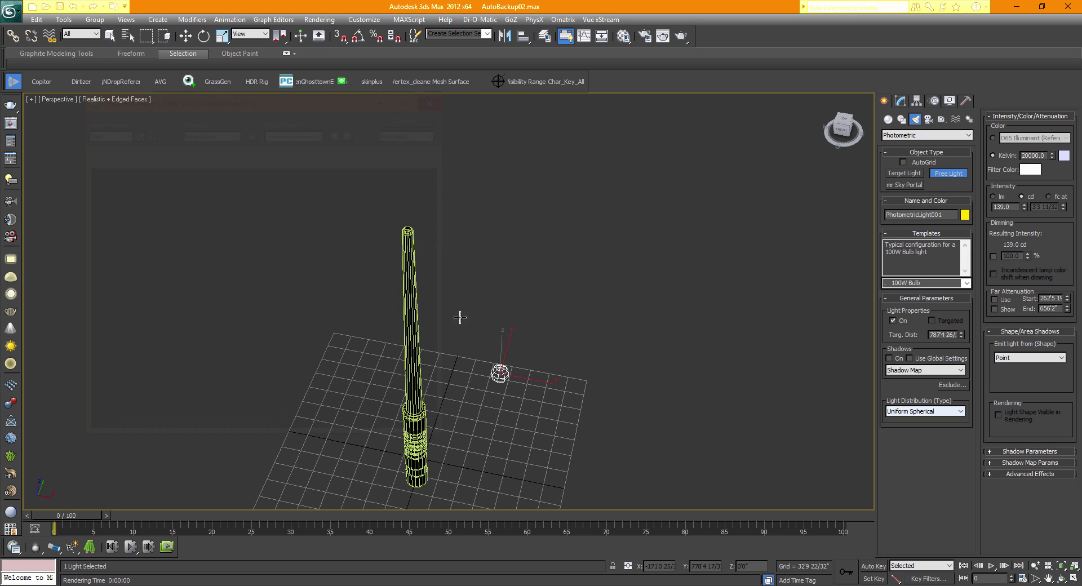
- Move the light up beside the blade to about Y 24 ft, Z 353 ft, test-render the view, and close the rendered frame
click(186, 37)
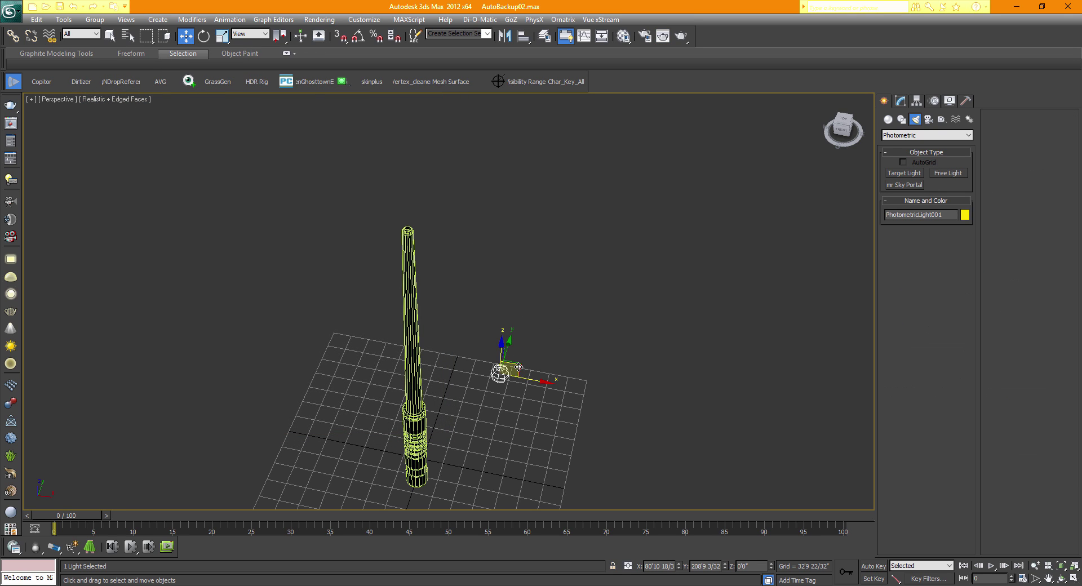
drag(518, 367, 469, 432)
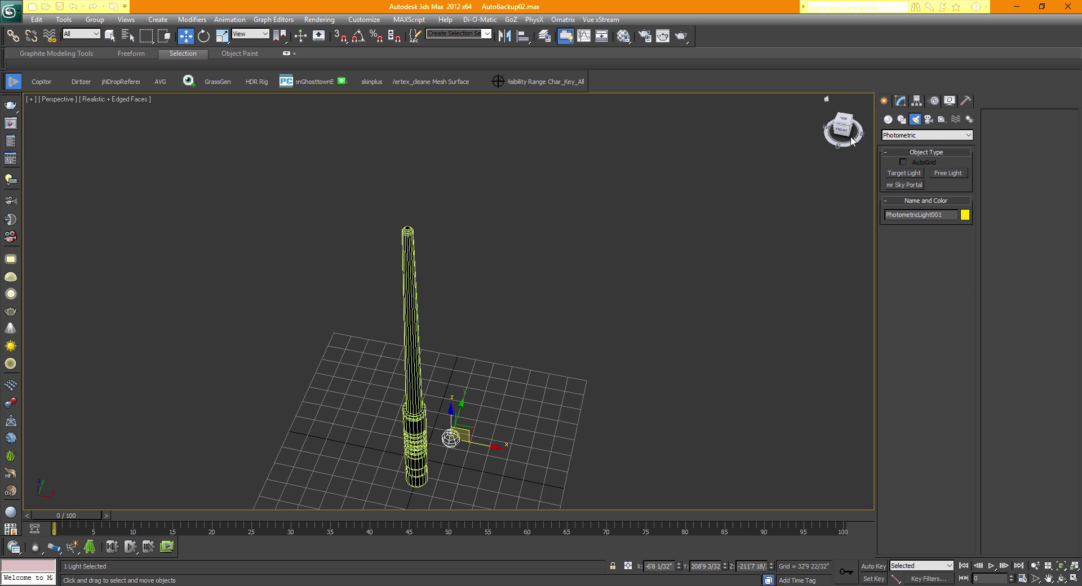
drag(848, 133, 541, 542)
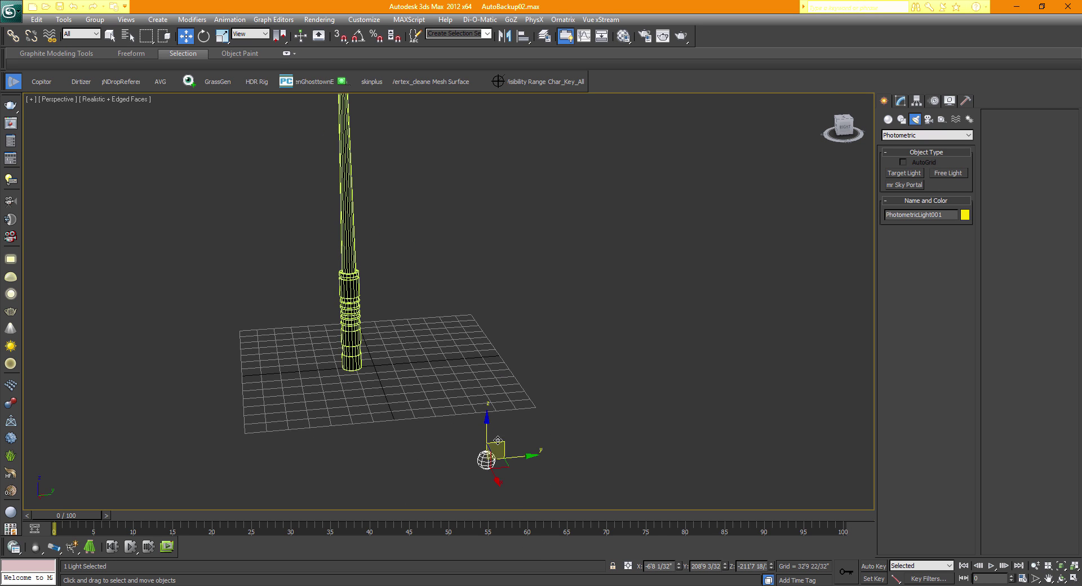
drag(497, 440, 400, 150)
drag(844, 123, 1035, 164)
click(682, 36)
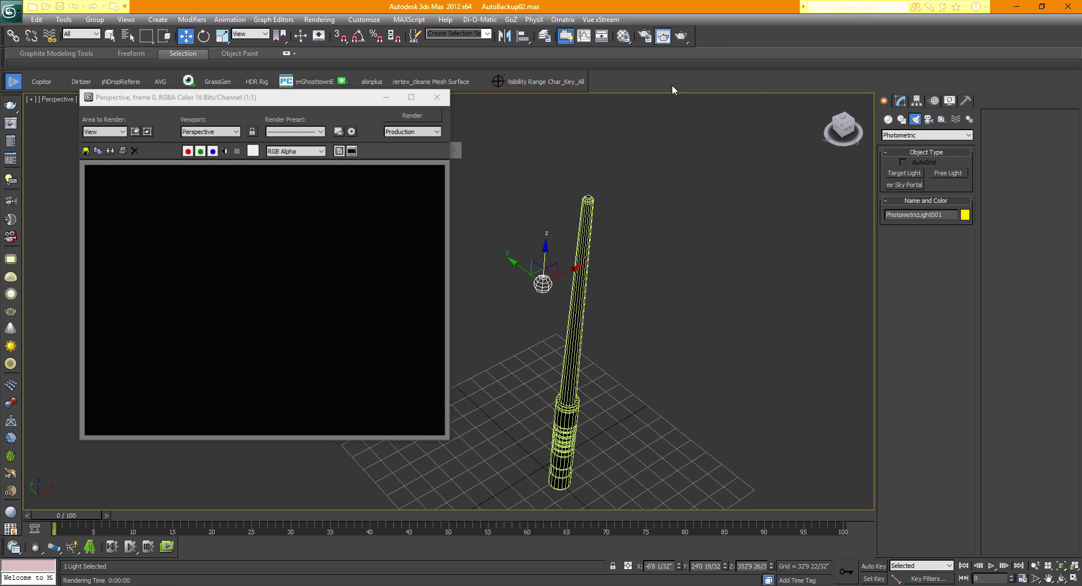
click(428, 104)
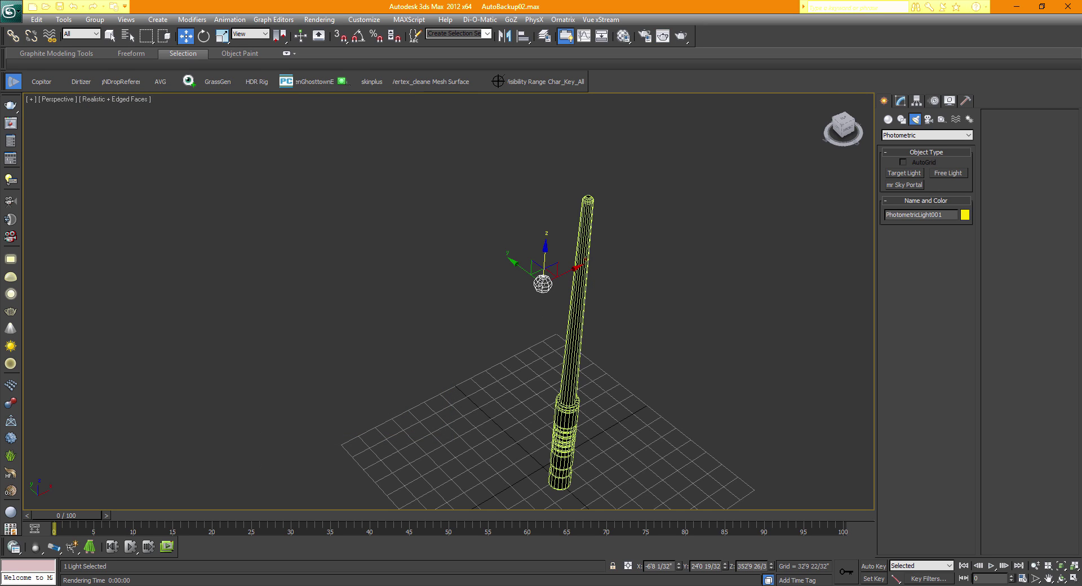
- Turn off edged faces in the Perspective view and move the light along Y to about -29 ft
click(132, 100)
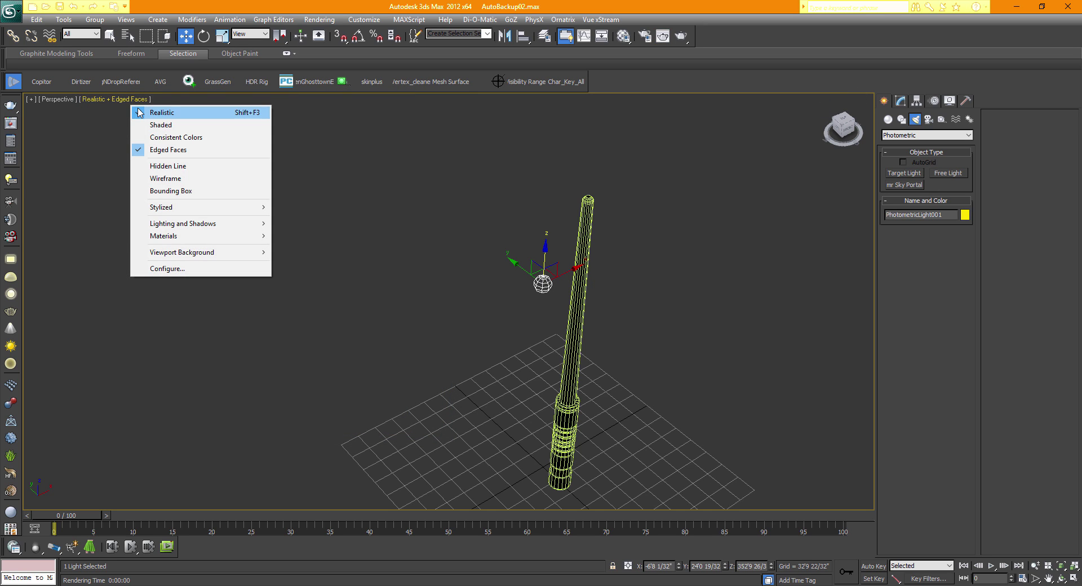
click(170, 150)
middle_drag(573, 324, 549, 310)
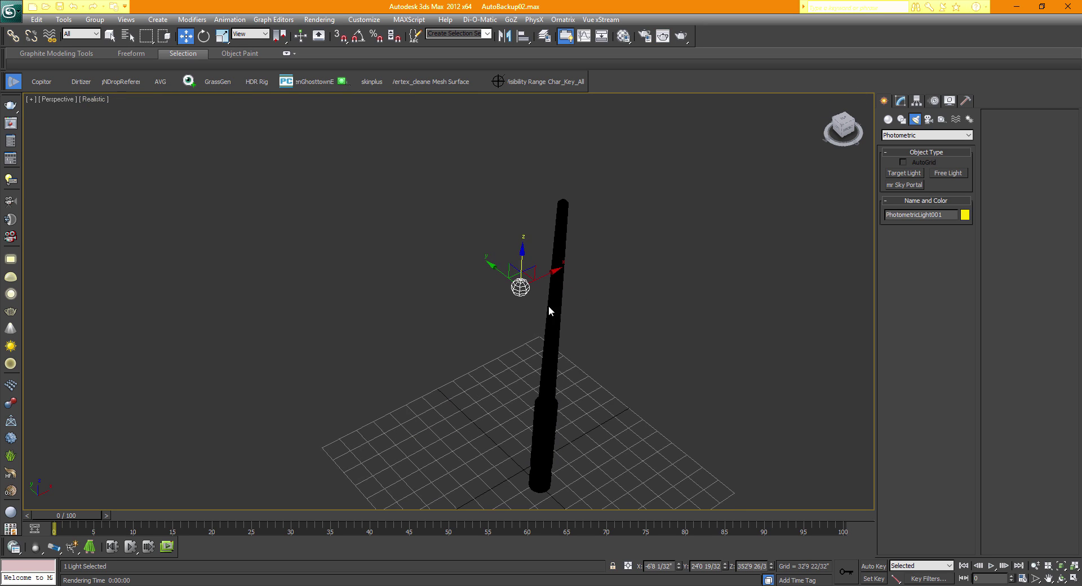
drag(491, 272, 516, 292)
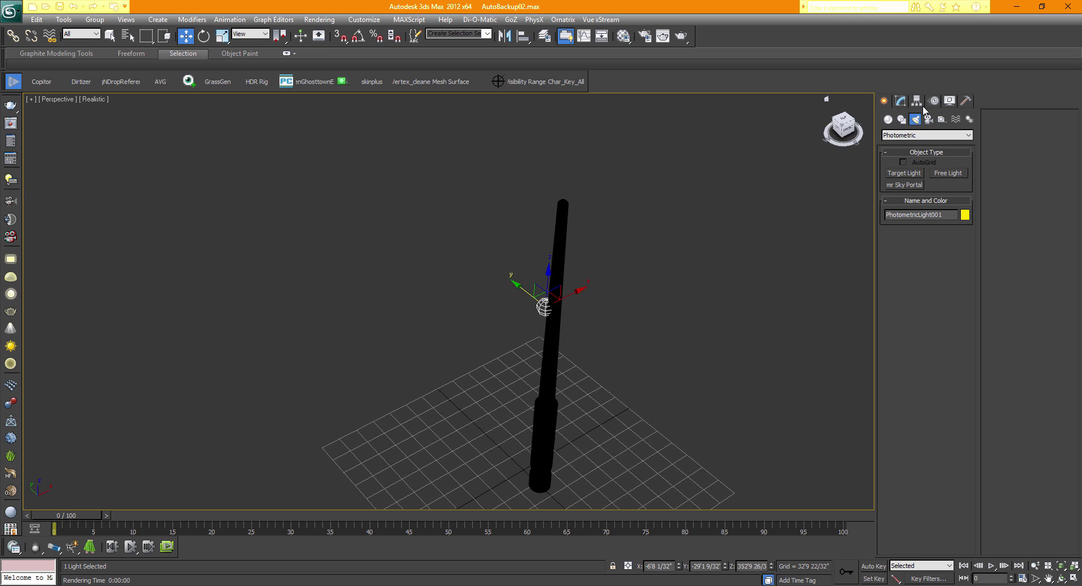
- Open the light's parameters for editing, reapply the 100W Bulb template, and set the color temperature to 20000 Kelvin
click(900, 100)
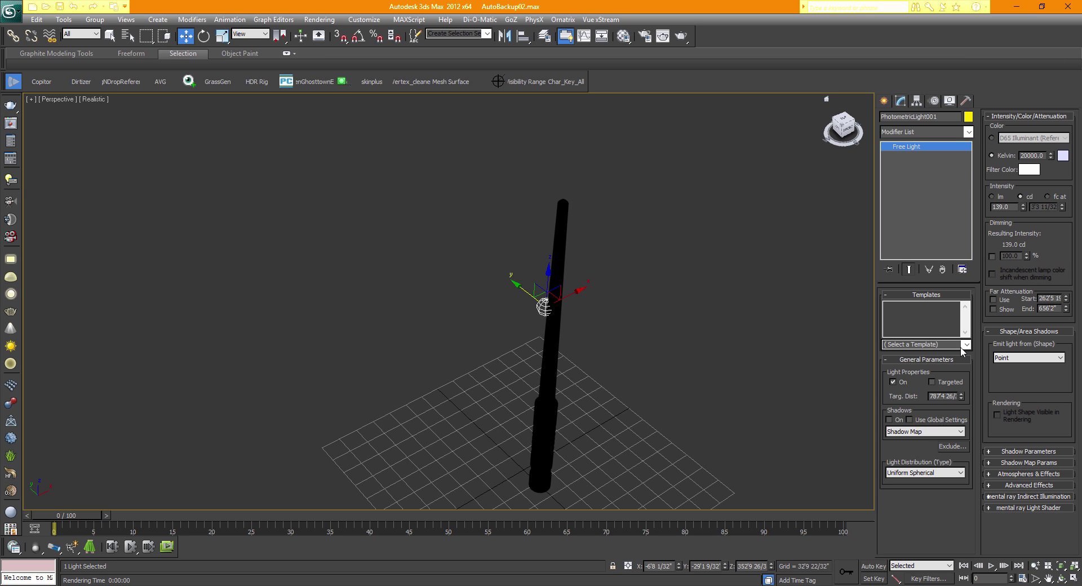
click(969, 344)
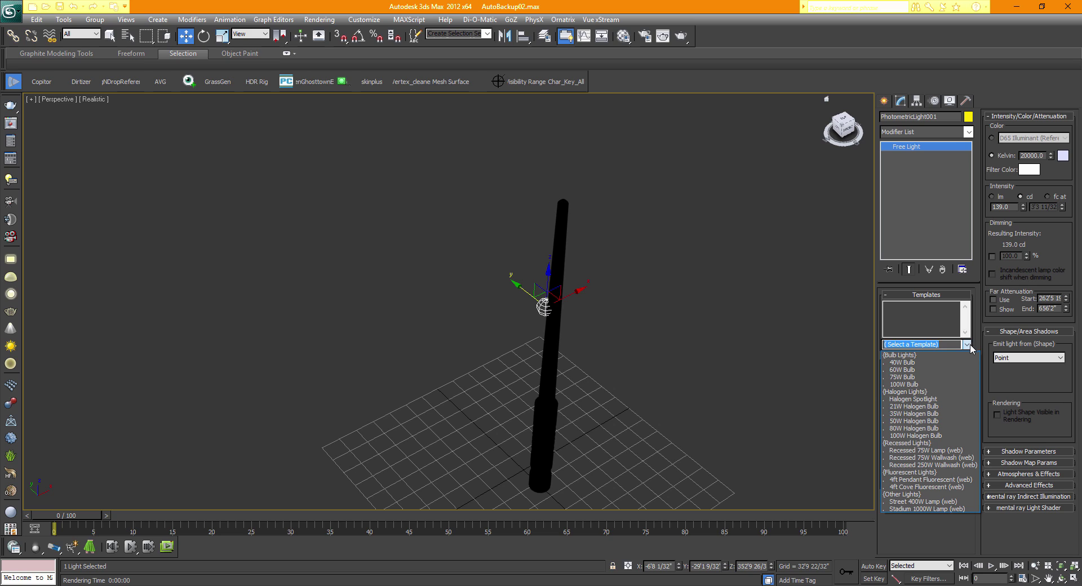
click(921, 384)
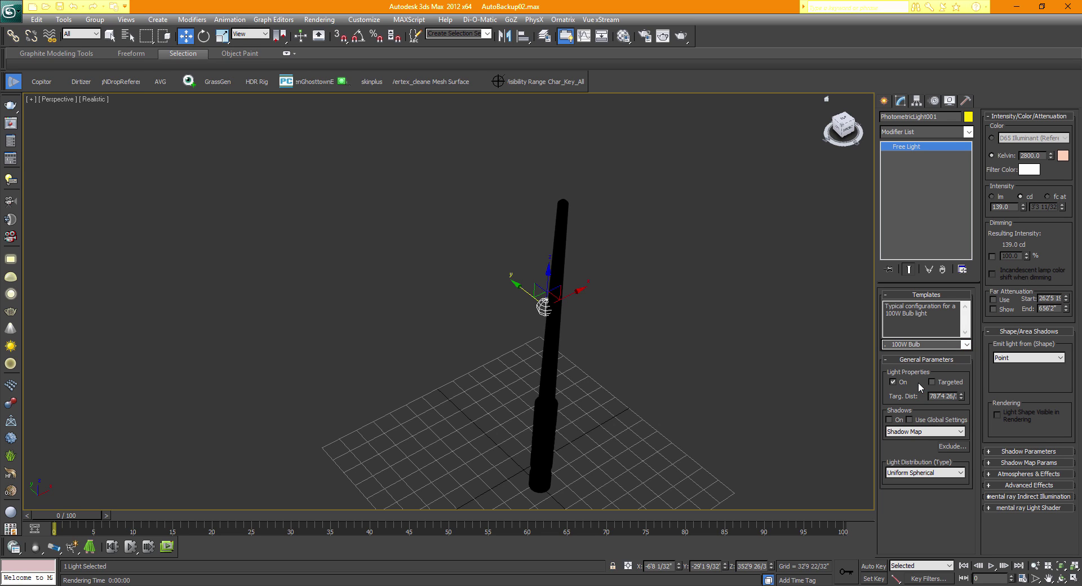
drag(1051, 157, 1003, 519)
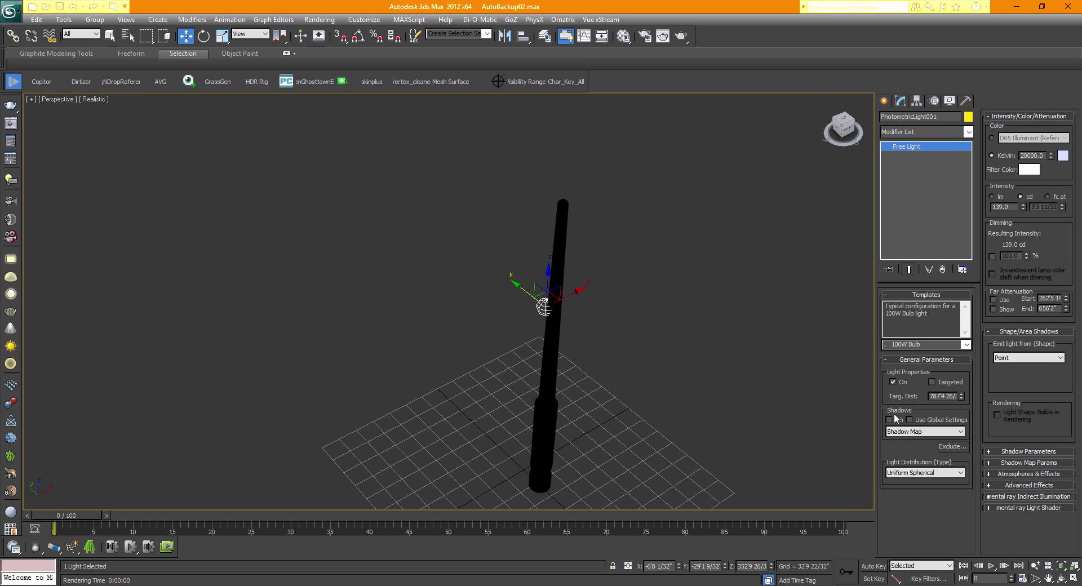
- Keep the Uniform Spherical distribution, emit the light from a Rectangle shape, and test-render the Perspective view
click(951, 476)
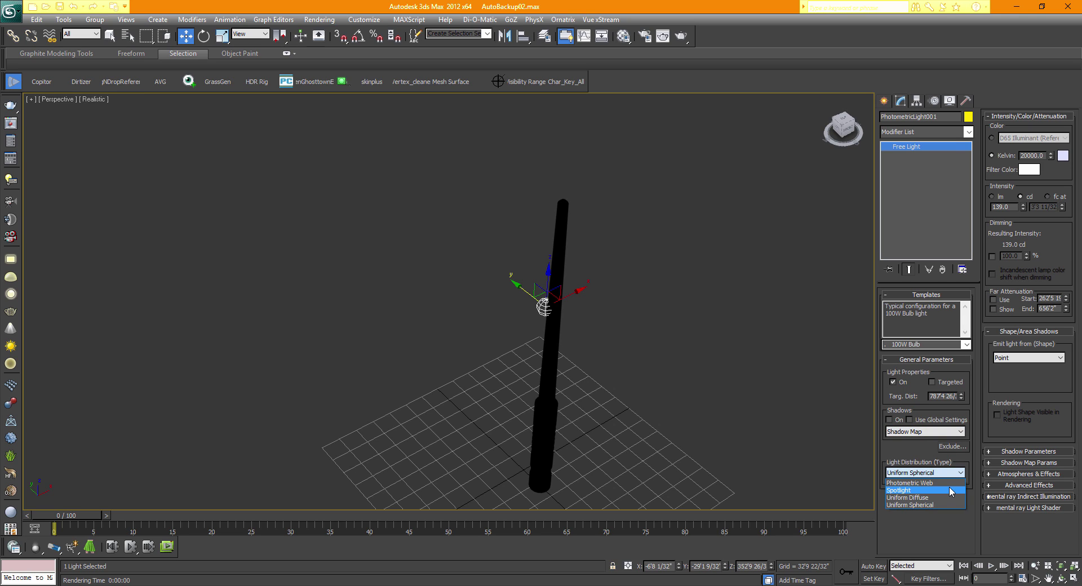
click(952, 505)
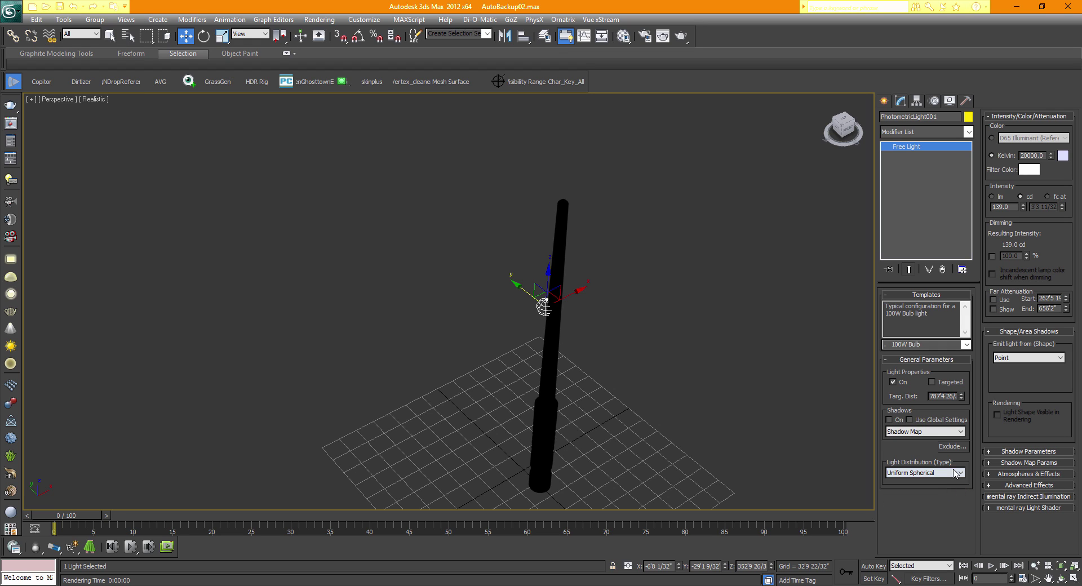
click(1037, 360)
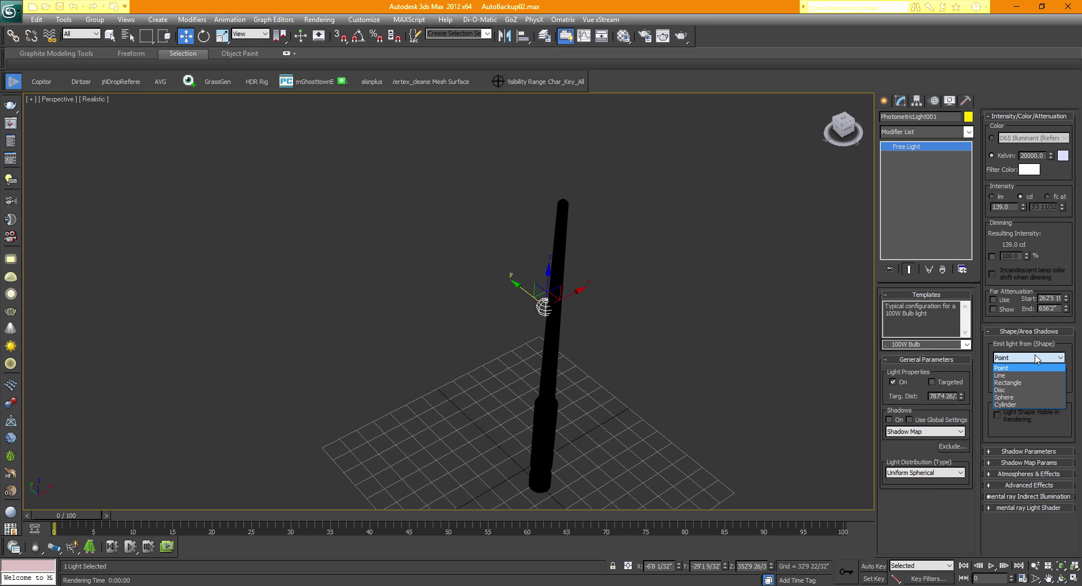
click(1031, 383)
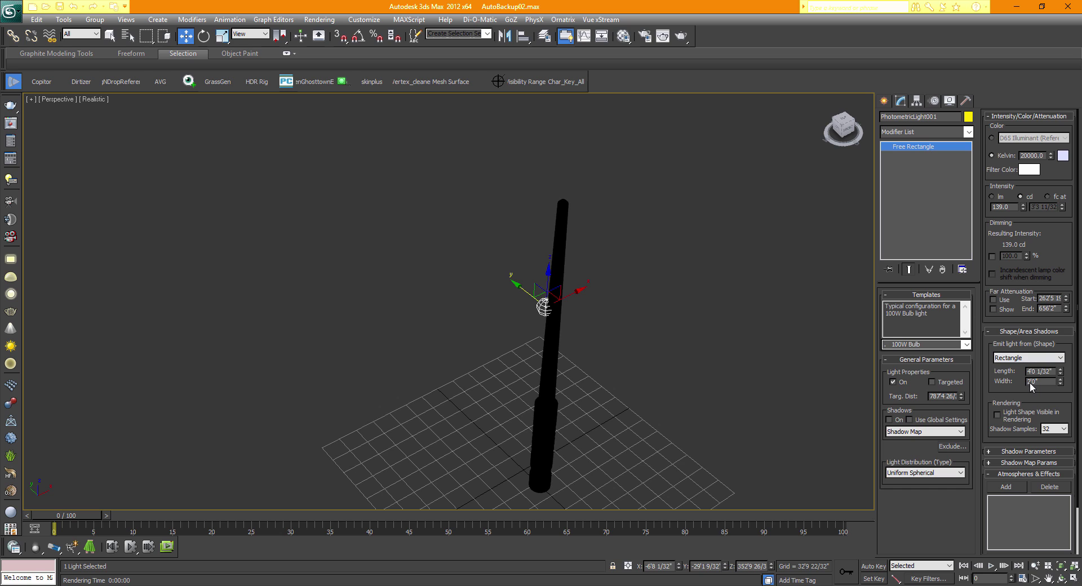
click(681, 37)
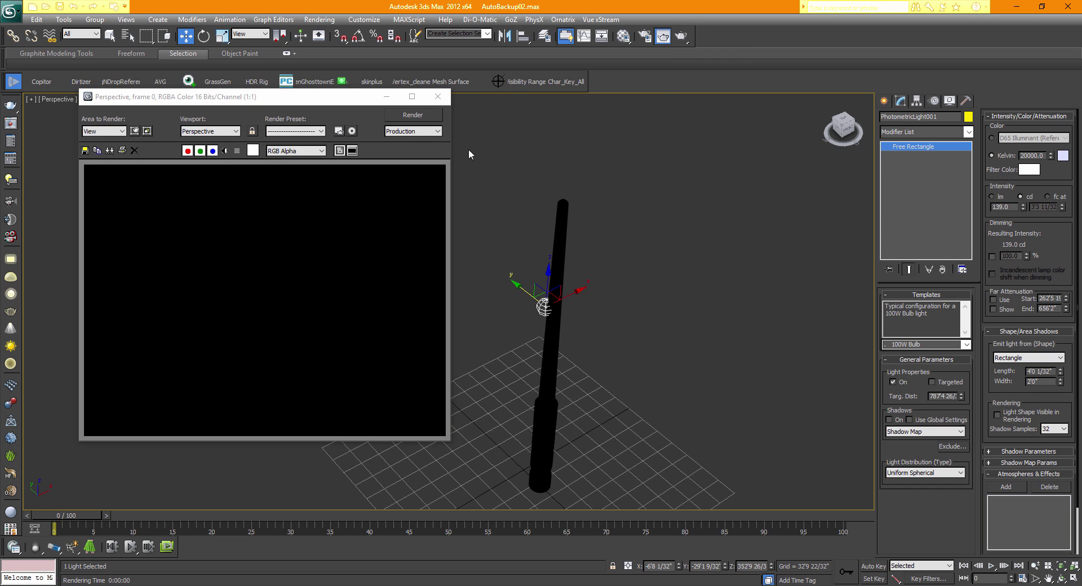
click(438, 96)
- Switch the light's intensity to lumens and raise it to about 2966 lm, test-rendering the view along the way
click(993, 196)
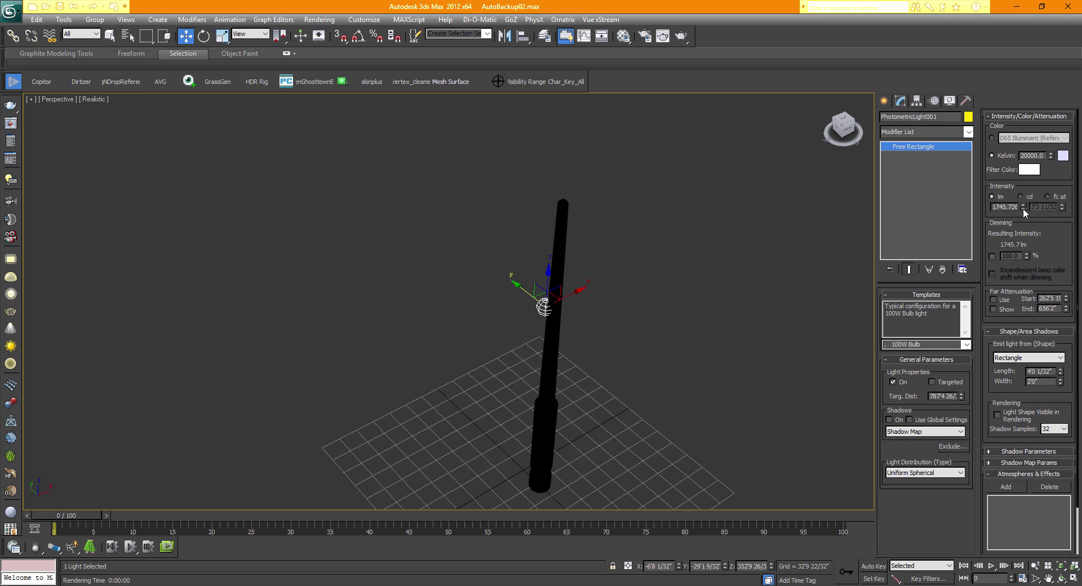
drag(1023, 207, 931, 321)
click(664, 37)
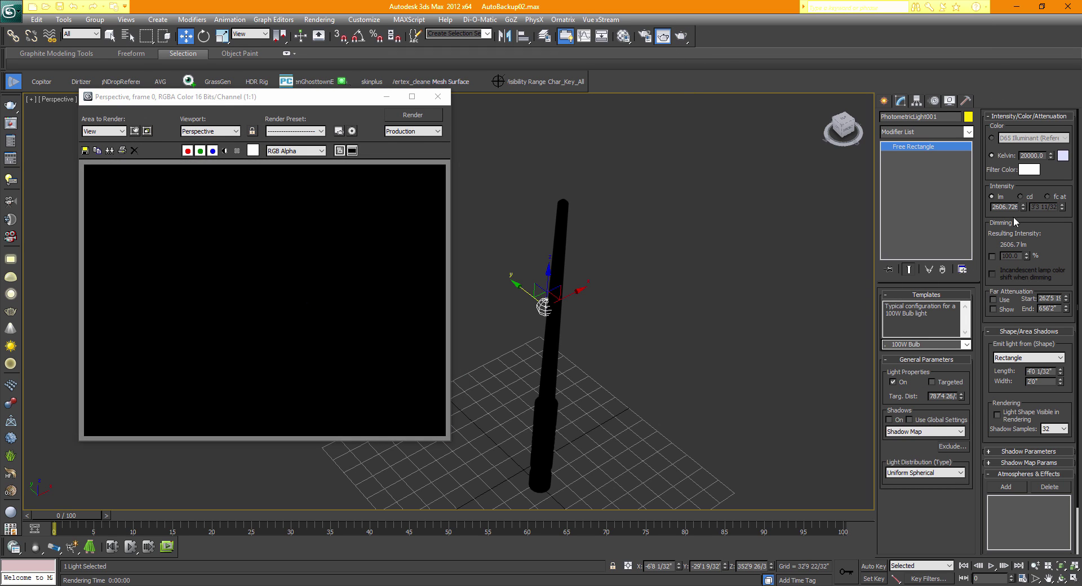
drag(1023, 207, 1024, 202)
click(438, 96)
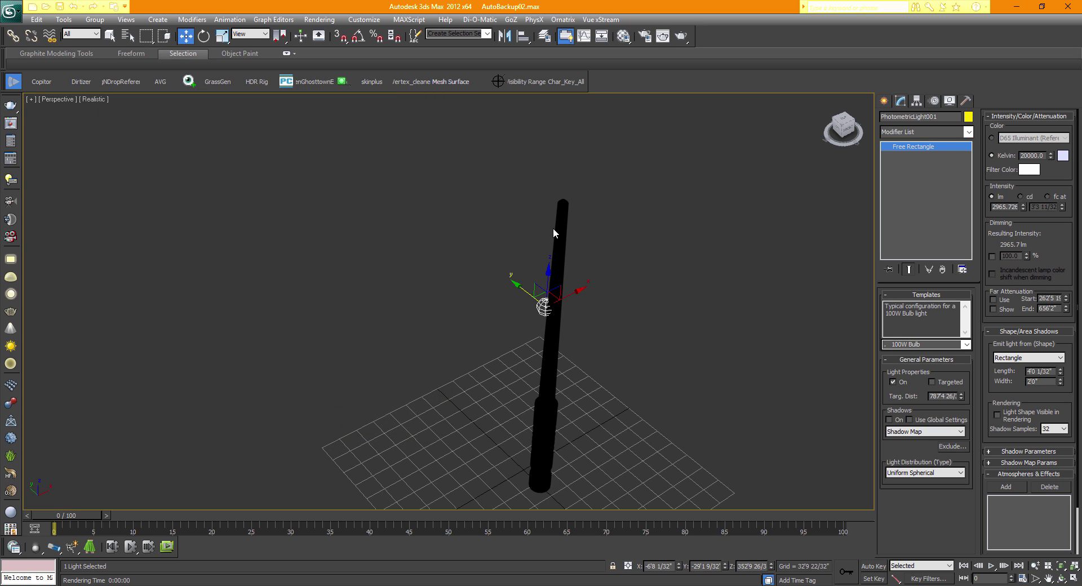
- Select the blade, Sword_Top, and open Render To Texture at its 256x256 CompleteMap output settings
click(560, 233)
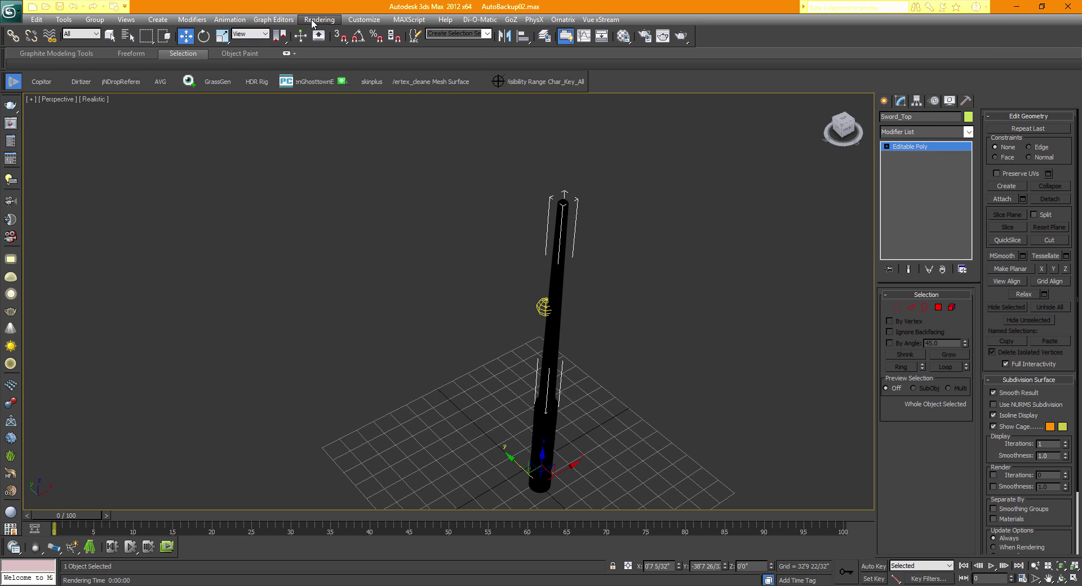
click(312, 21)
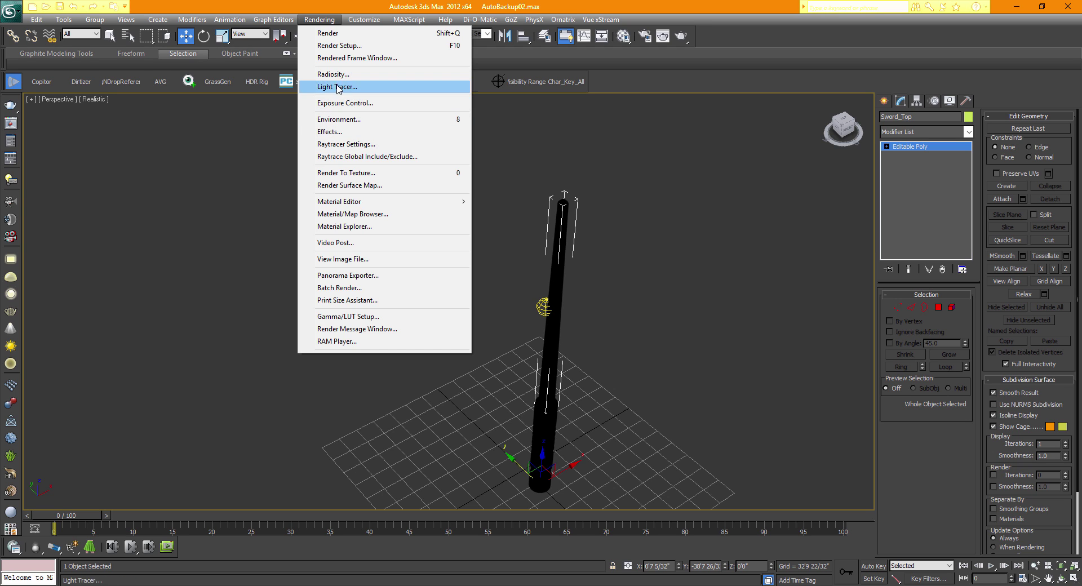
click(372, 175)
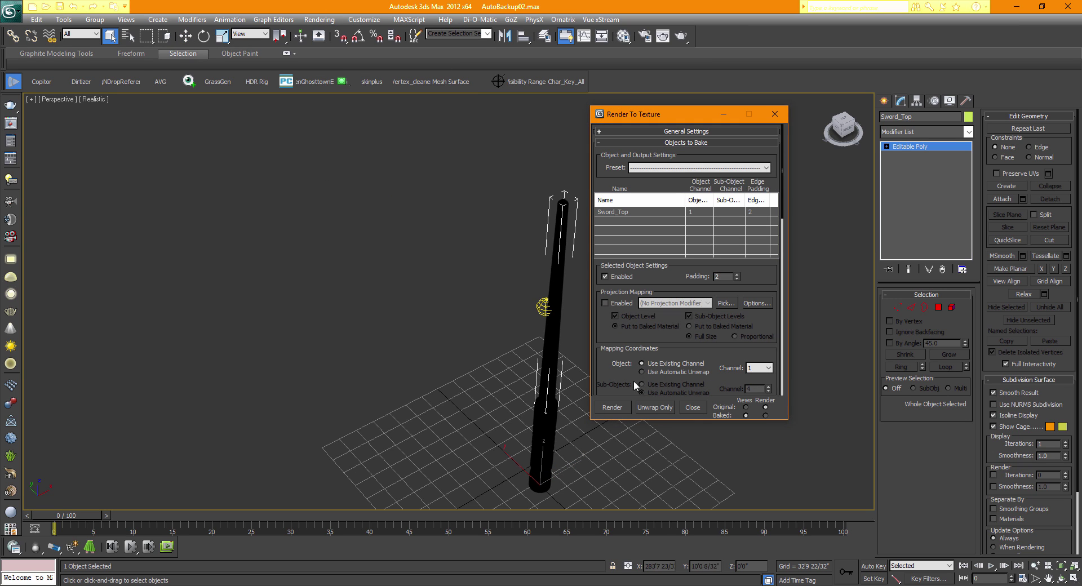
drag(633, 381, 573, 142)
scroll(599, 205, down, 3)
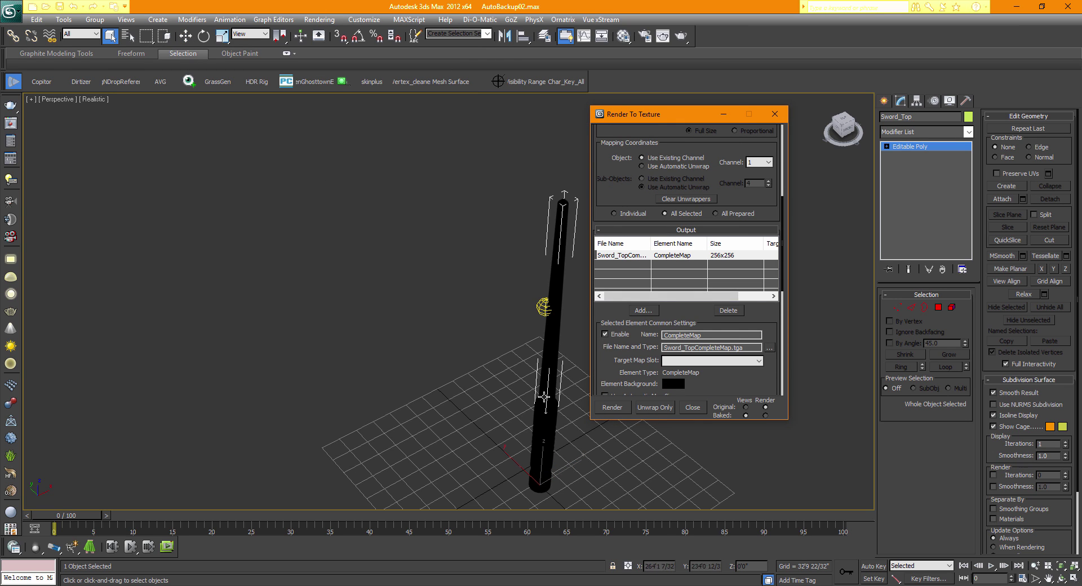
scroll(609, 360, down, 4)
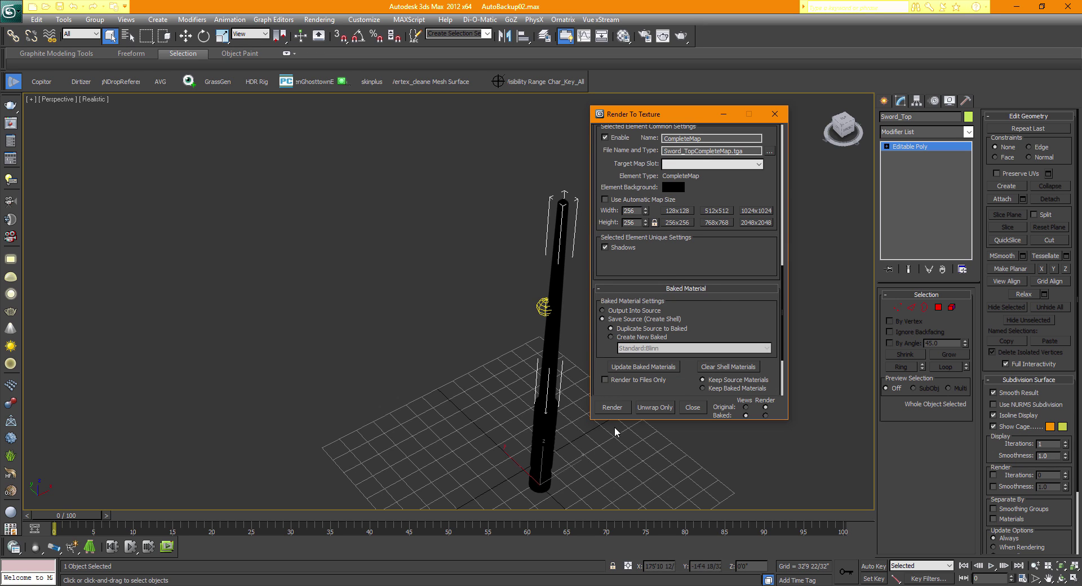
- Bake the blade's CompleteMap, overwriting the existing Sword_TopCompleteMap.tga, and close the rendered image
click(613, 408)
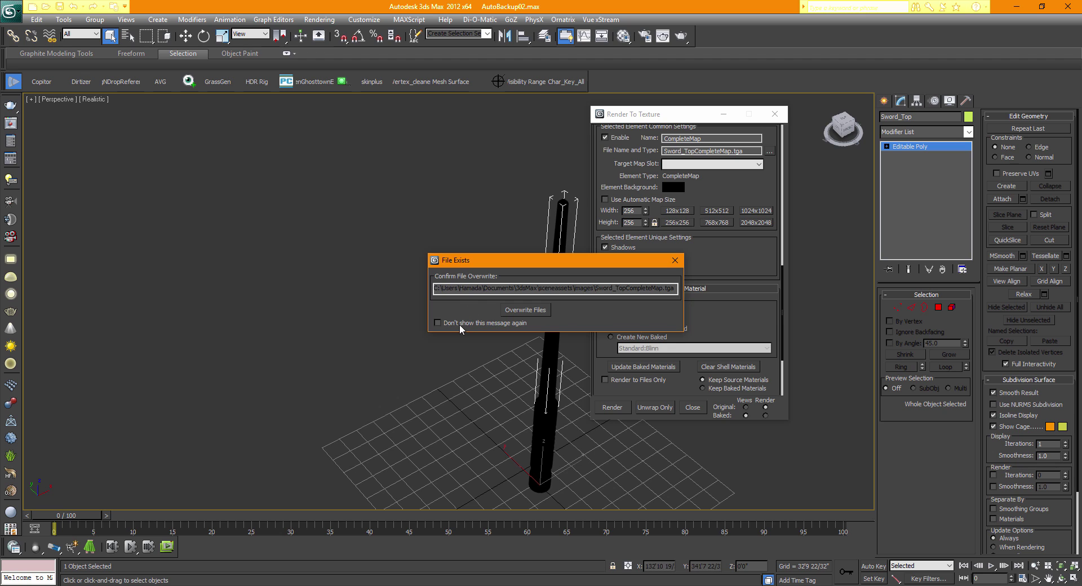
click(516, 309)
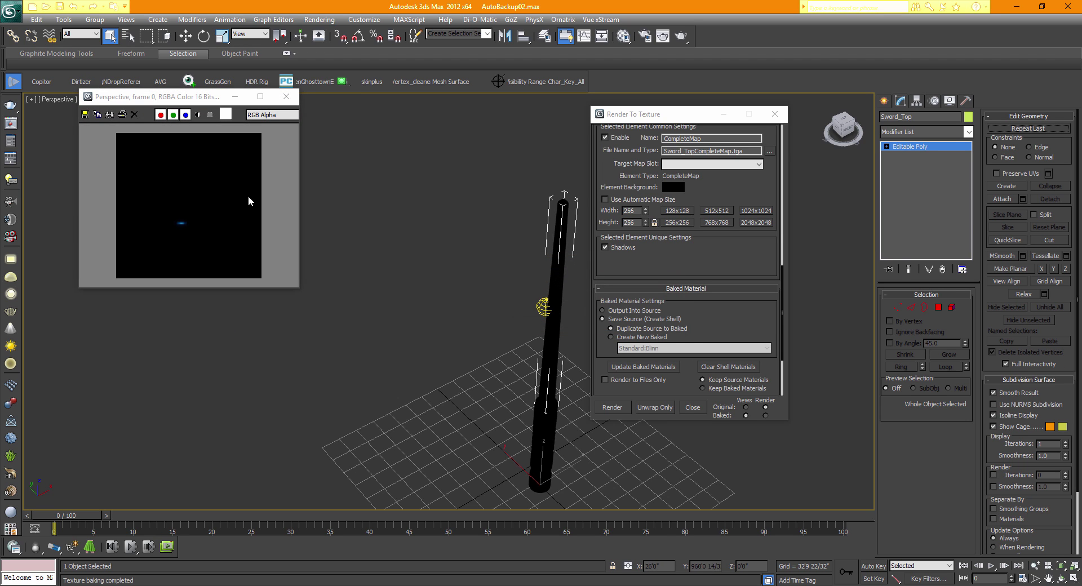
click(286, 98)
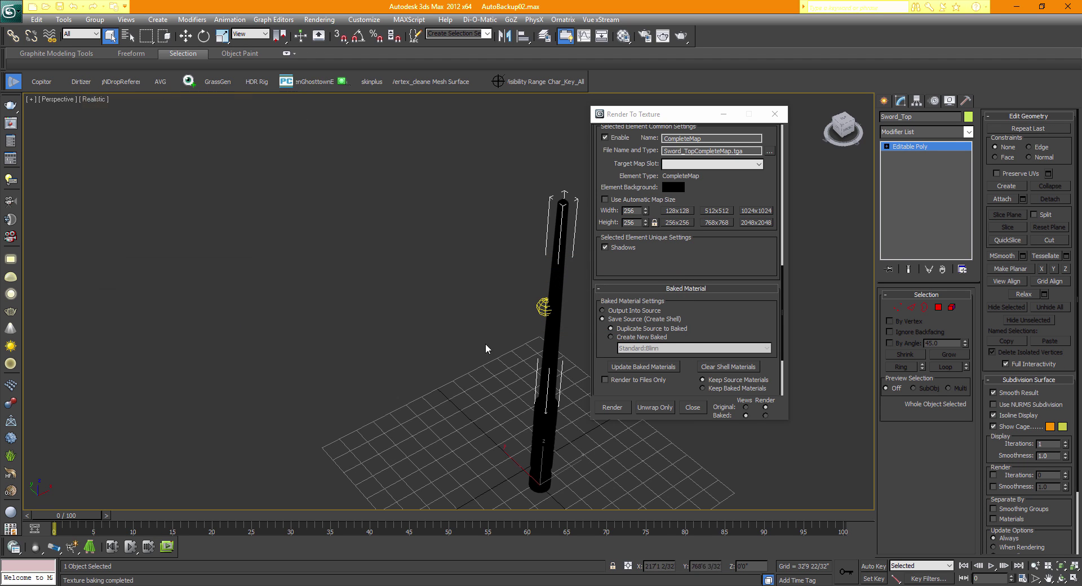
- Delete the photometric light beside the blade
click(542, 307)
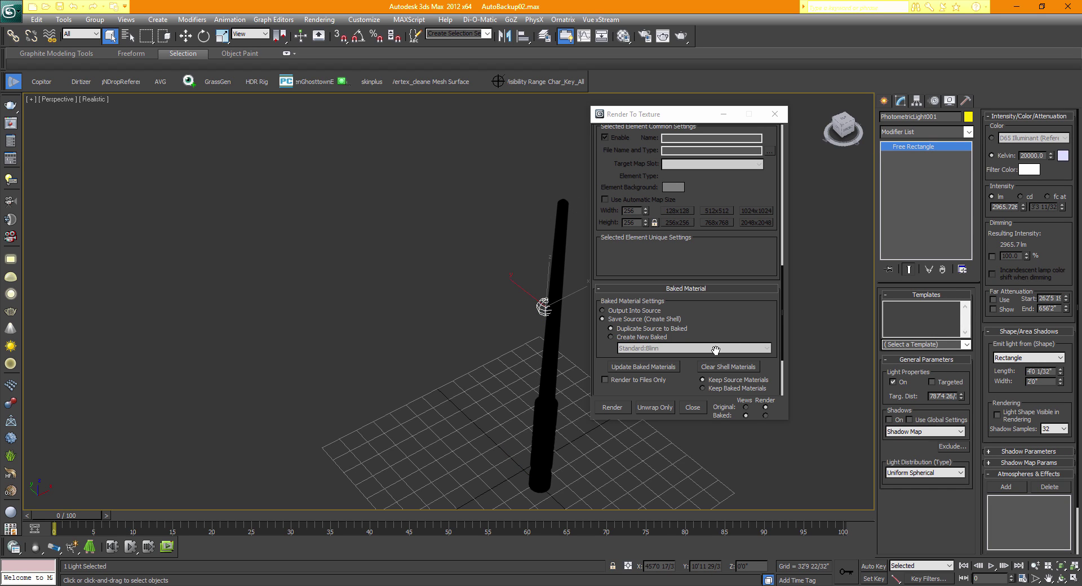
key(Delete)
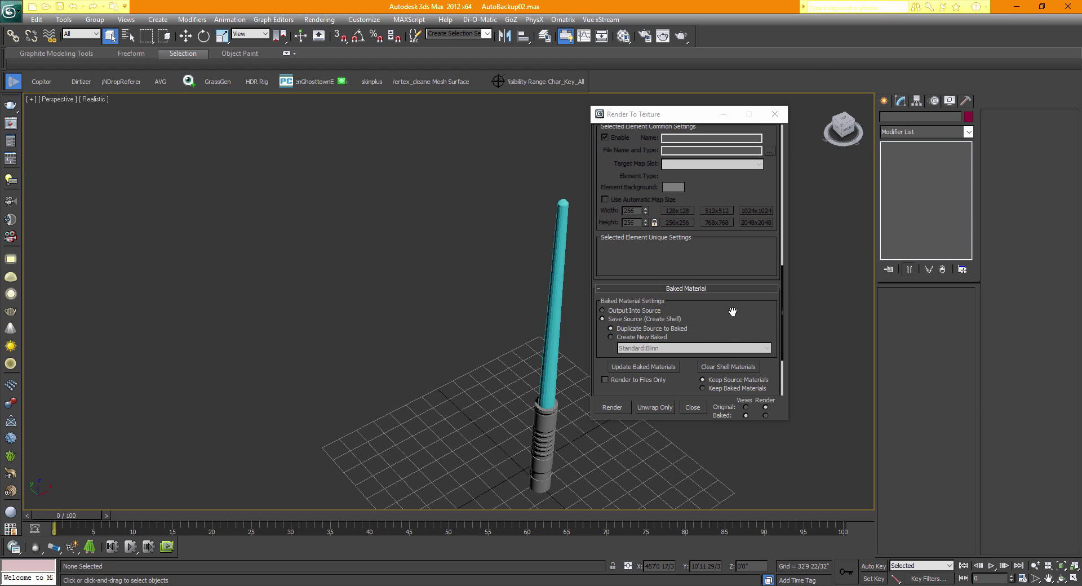
- Place a standard Omni light on the grid beside the sword
click(884, 102)
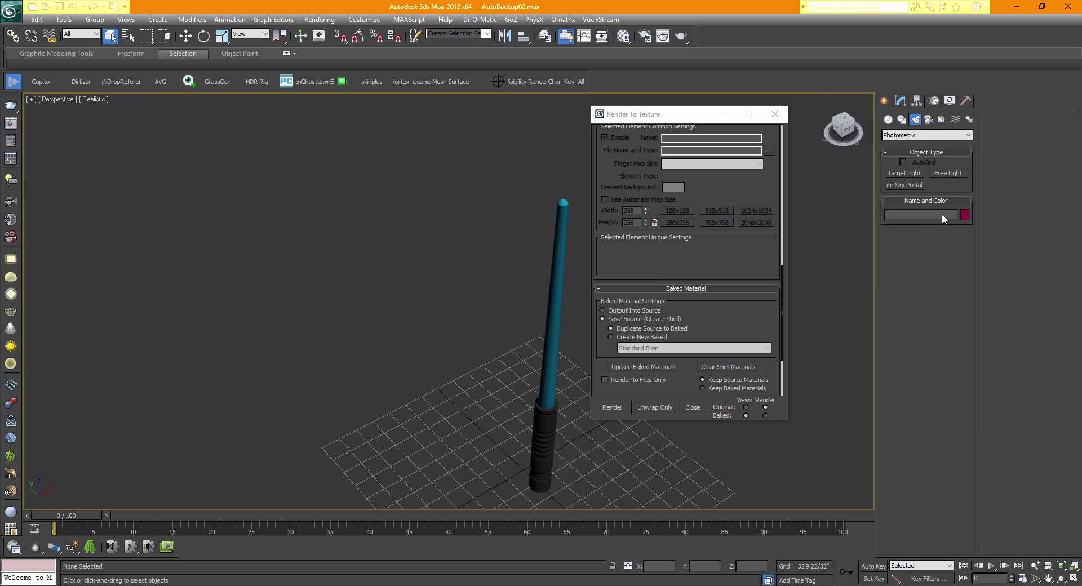
click(907, 175)
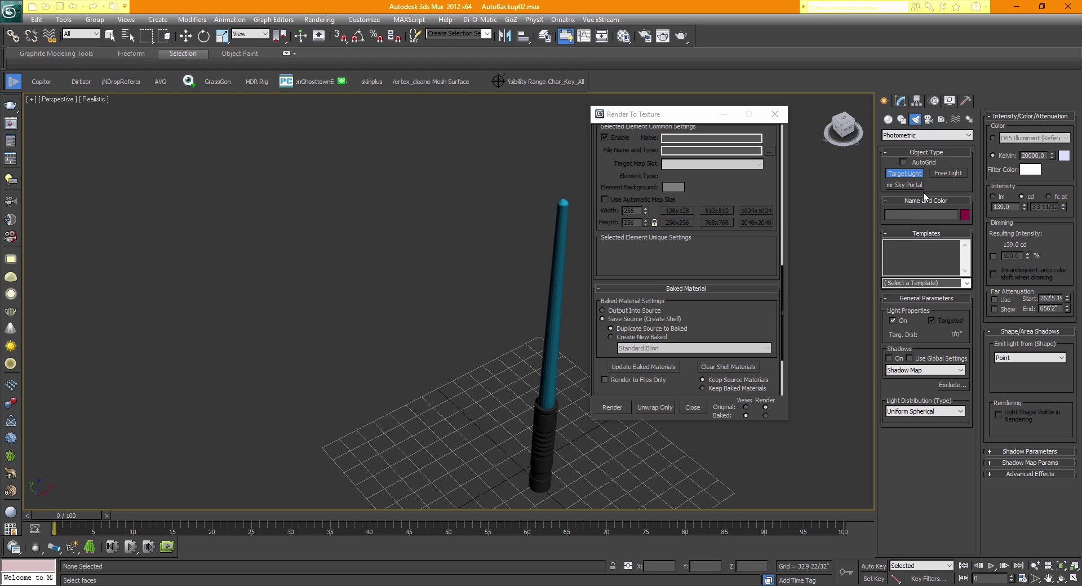
click(943, 175)
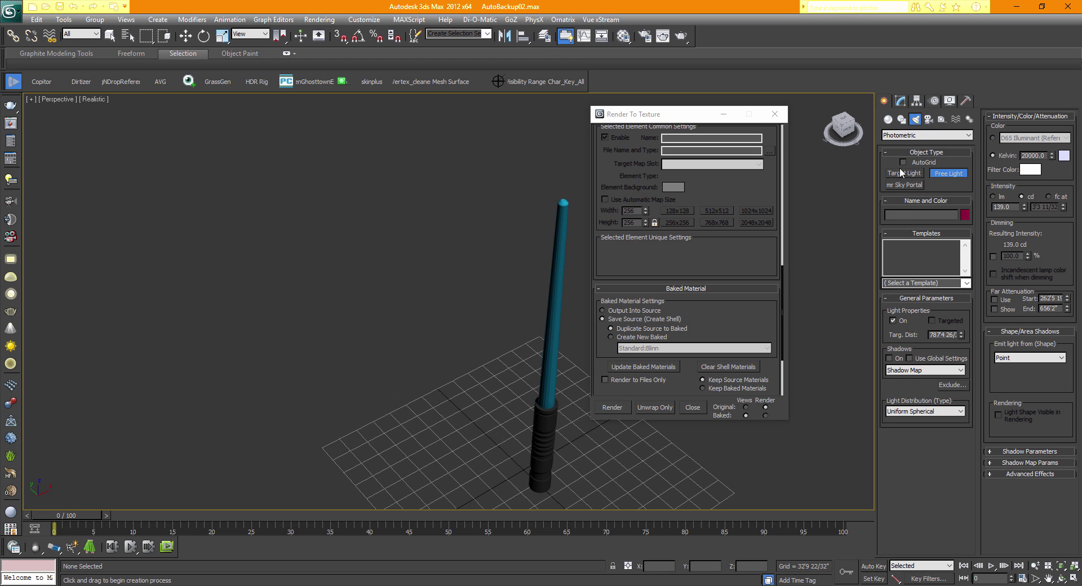
click(908, 135)
click(915, 152)
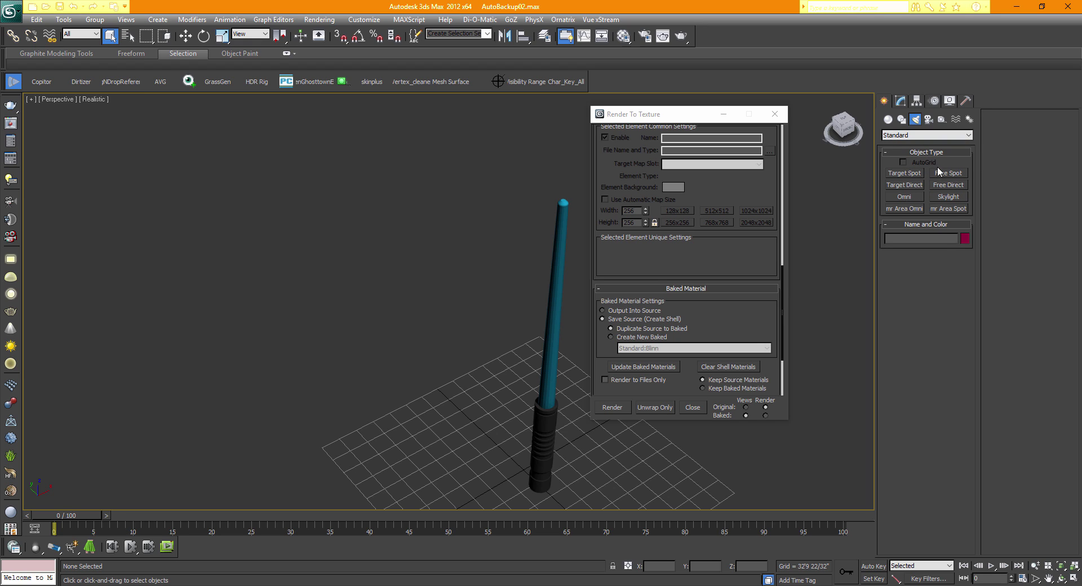
click(901, 197)
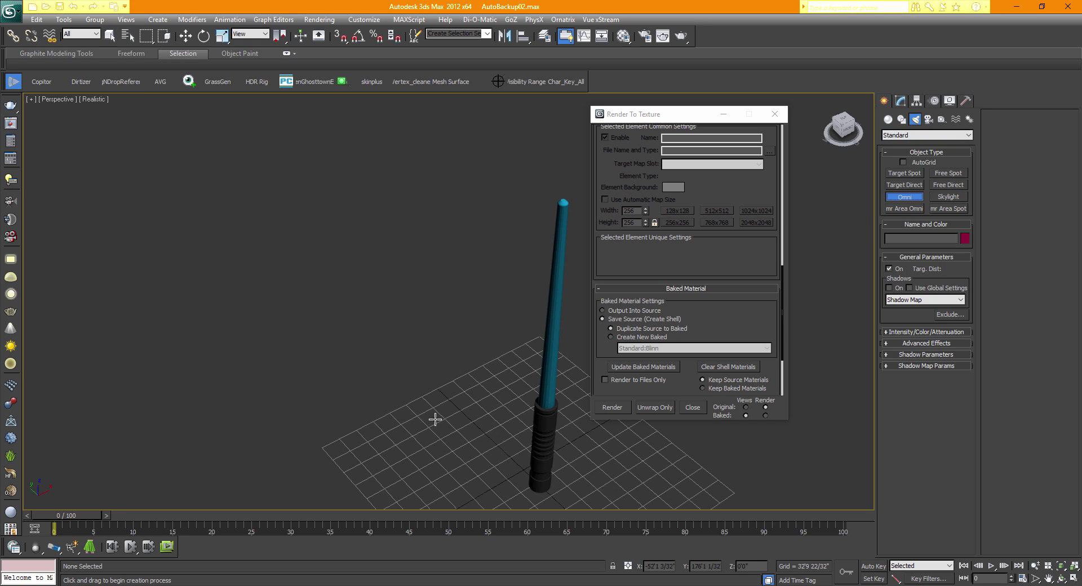
click(451, 420)
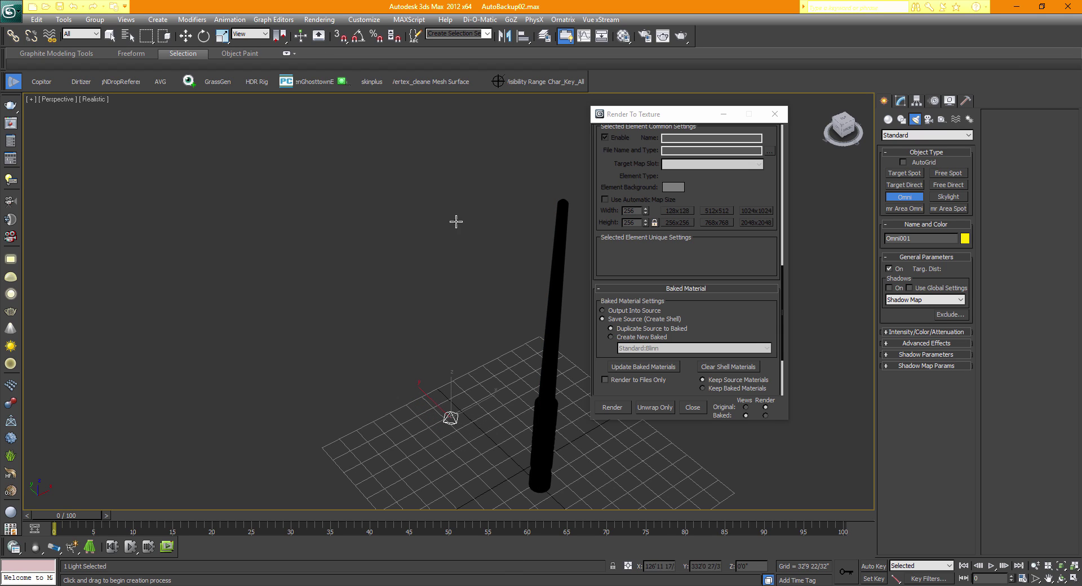
- View the scene from the side and raise the omni light vertically to the level of the blade's upper part
click(185, 38)
drag(657, 117, 667, 182)
click(839, 131)
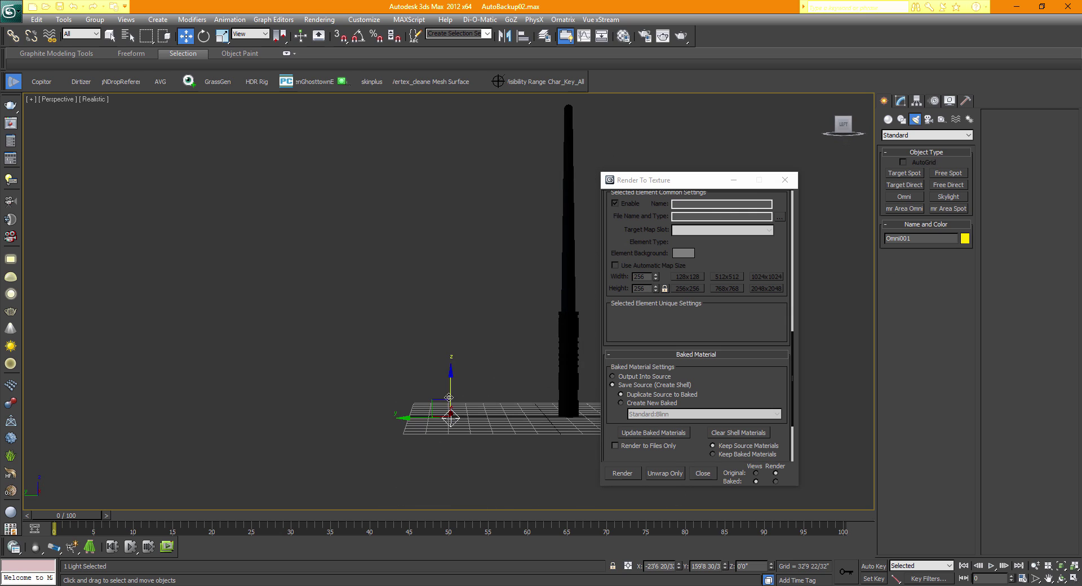
drag(450, 402, 449, 179)
- Raise the omni light's intensity multiplier to about 397
click(900, 101)
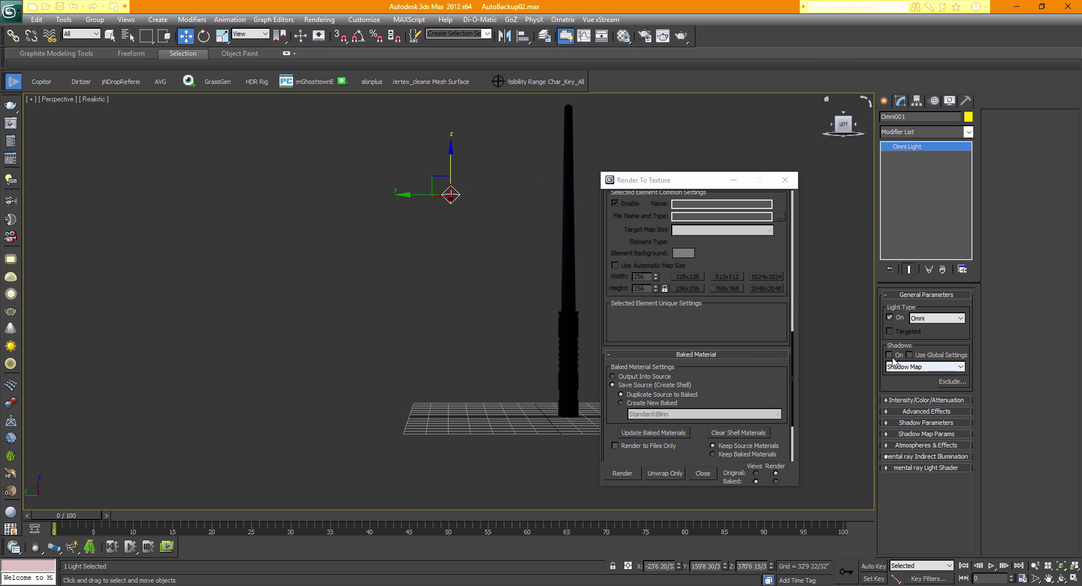
click(915, 401)
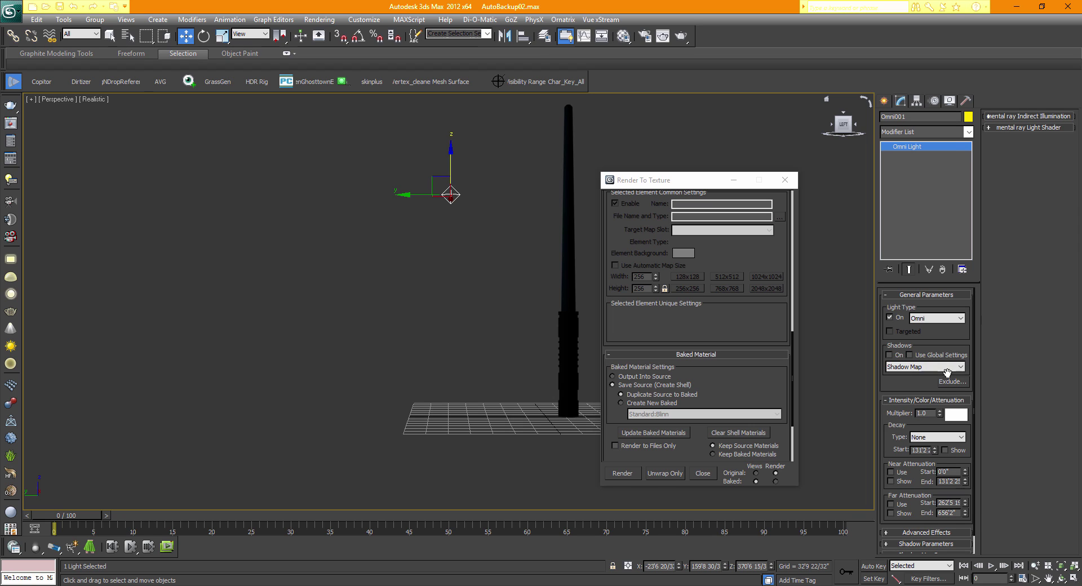
drag(940, 414, 835, 413)
click(808, 353)
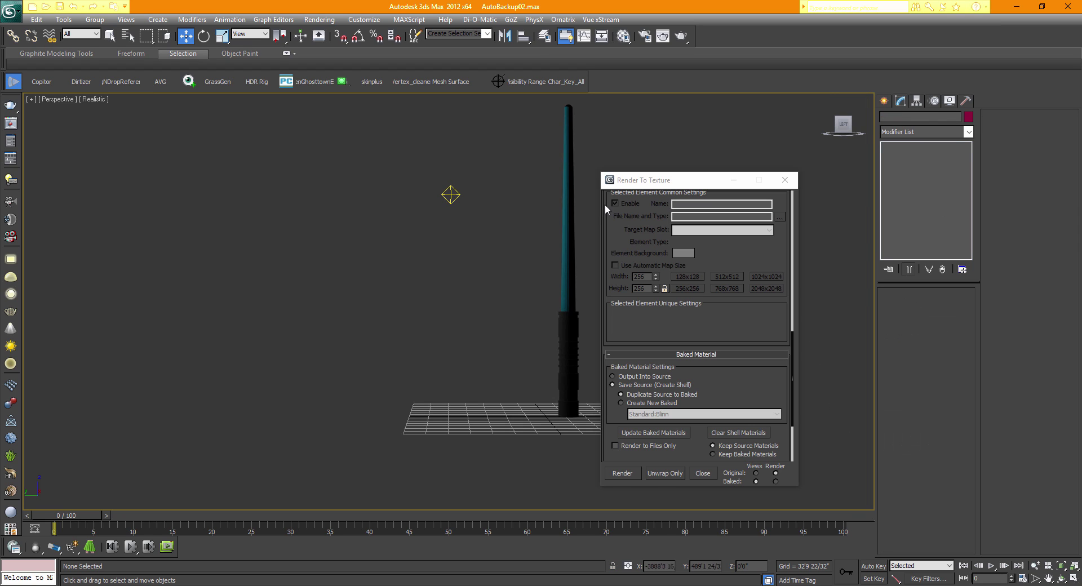
middle_drag(520, 265, 461, 336)
click(393, 286)
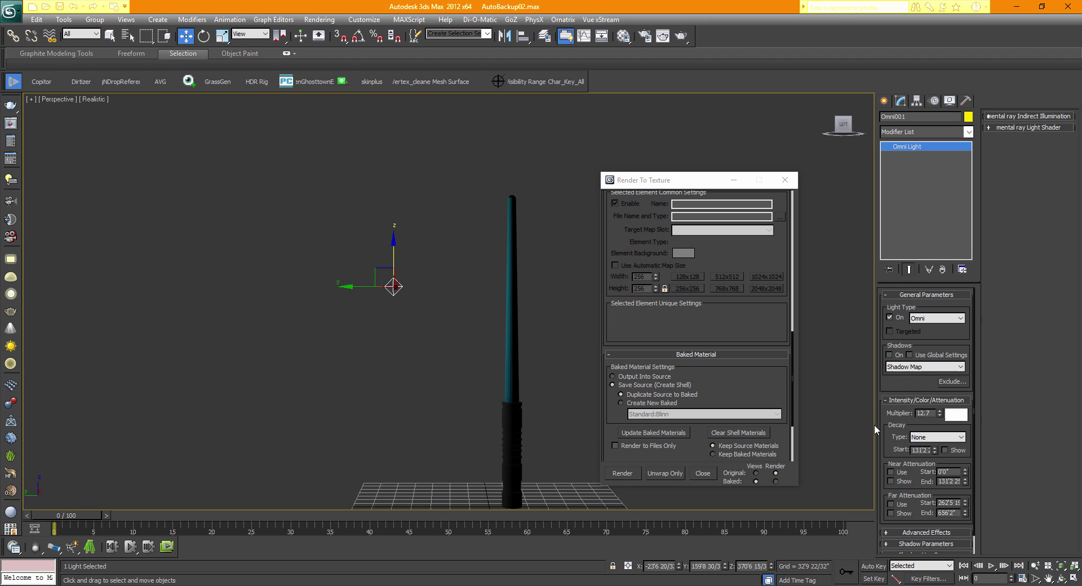
drag(936, 382, 936, 346)
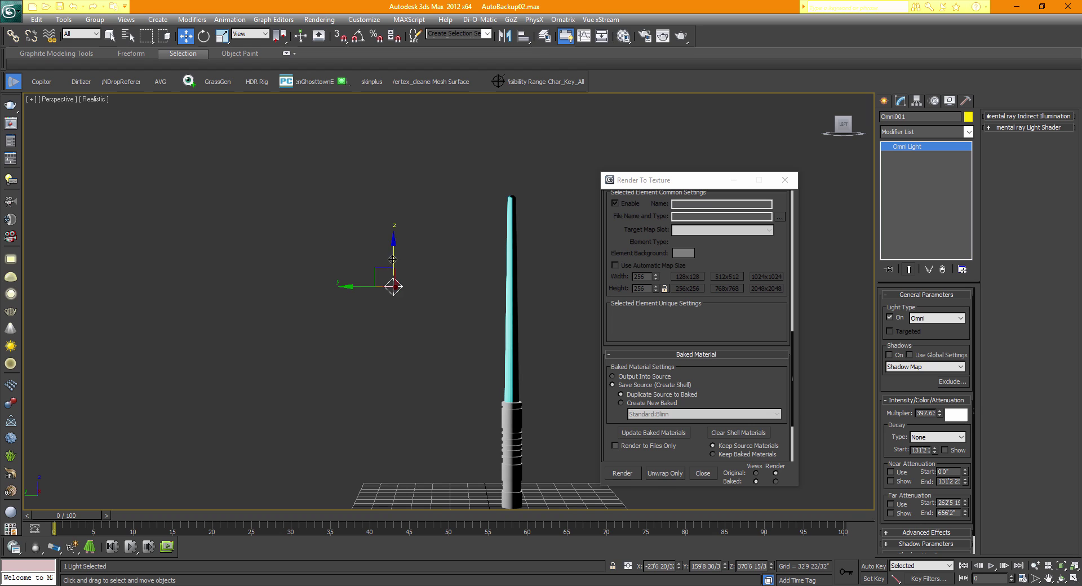
- Move the omni light straight up to well above the tip of the blade
drag(394, 259, 398, 2)
middle_drag(379, 342, 318, 484)
scroll(312, 368, down, 3)
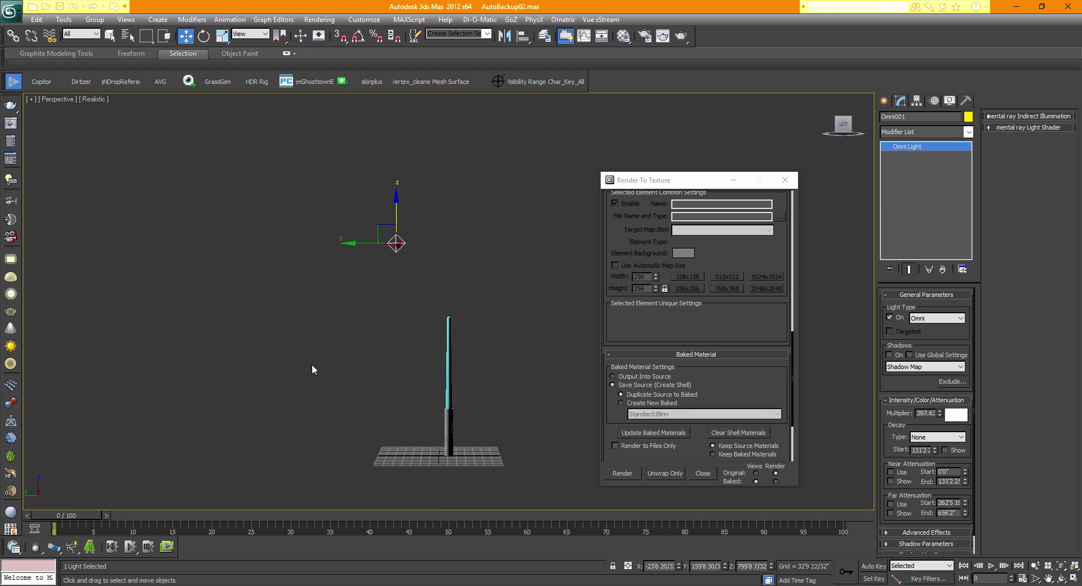
middle_drag(314, 370, 261, 369)
scroll(293, 382, up, 2)
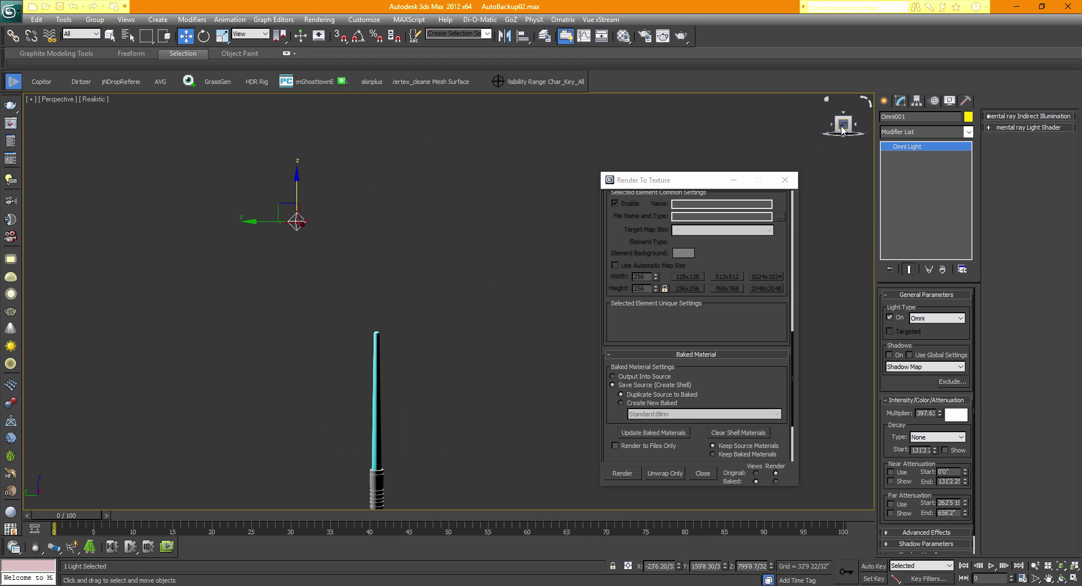
- Clone the omni light as a Copy along the Y axis onto the opposite side of the sword
middle_drag(369, 257, 367, 256)
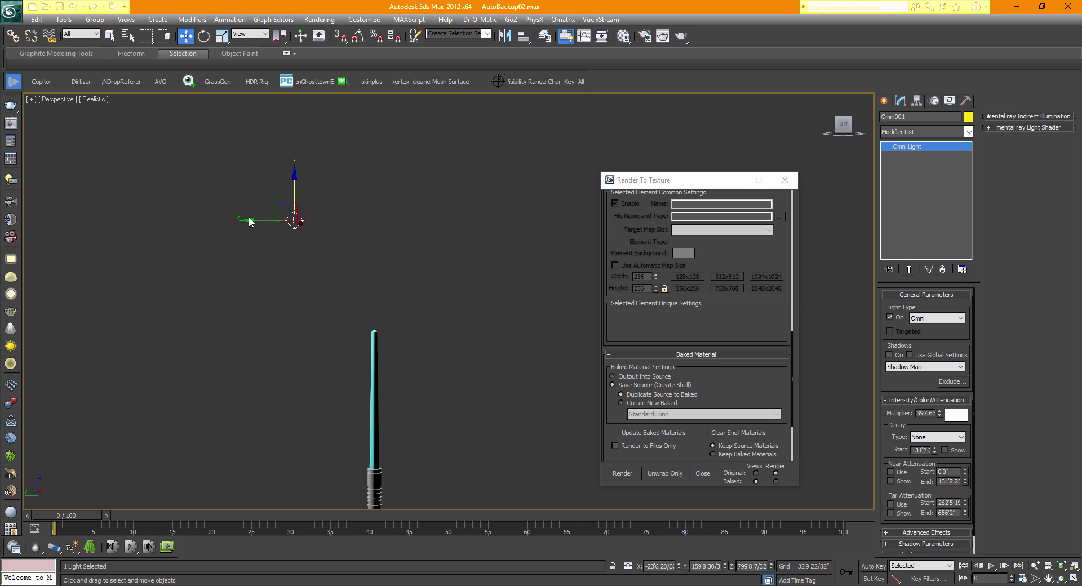
shift+drag(250, 221, 408, 228)
shift+drag(451, 226, 453, 226)
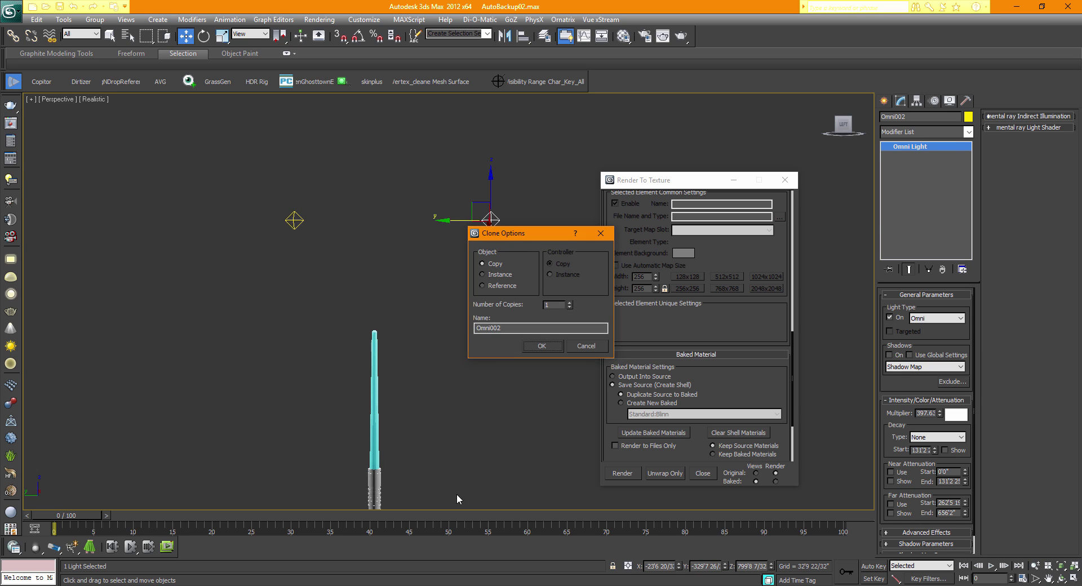
click(543, 350)
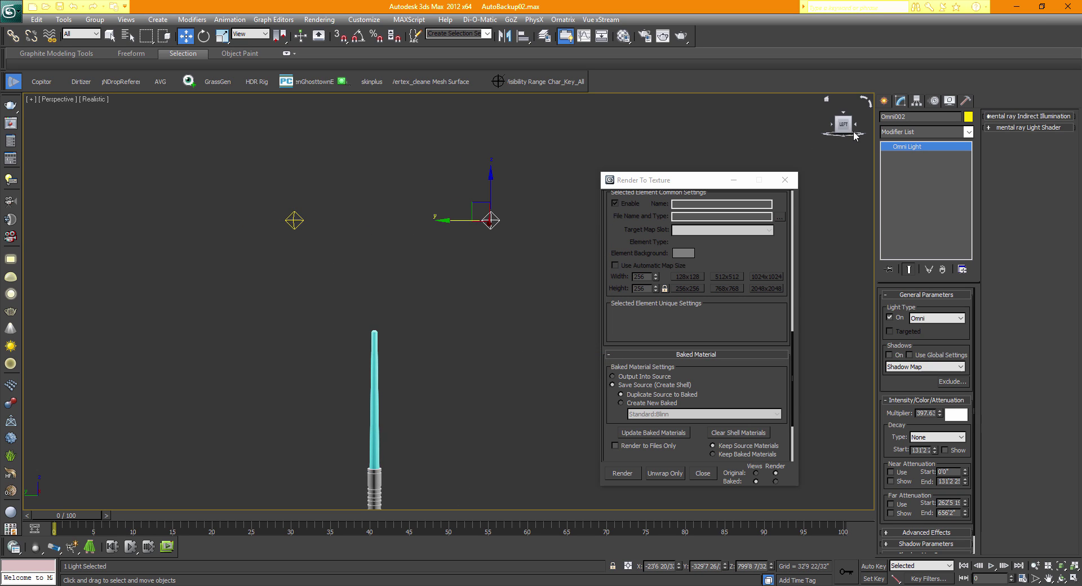
- Close Render To Texture and, in top view, clone two more omni lights as copies so all four sides of the sword are lit
mouse_move(840, 126)
mouse_down()
mouse_move(834, 148)
mouse_move(841, 136)
mouse_up()
middle_drag(425, 402, 364, 376)
click(784, 180)
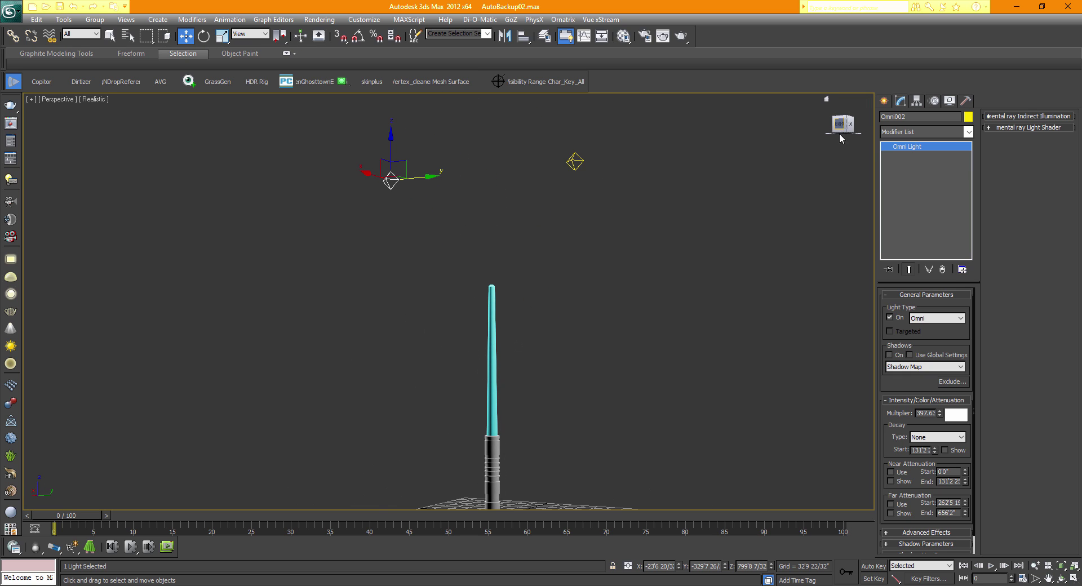
drag(839, 133, 843, 127)
click(843, 123)
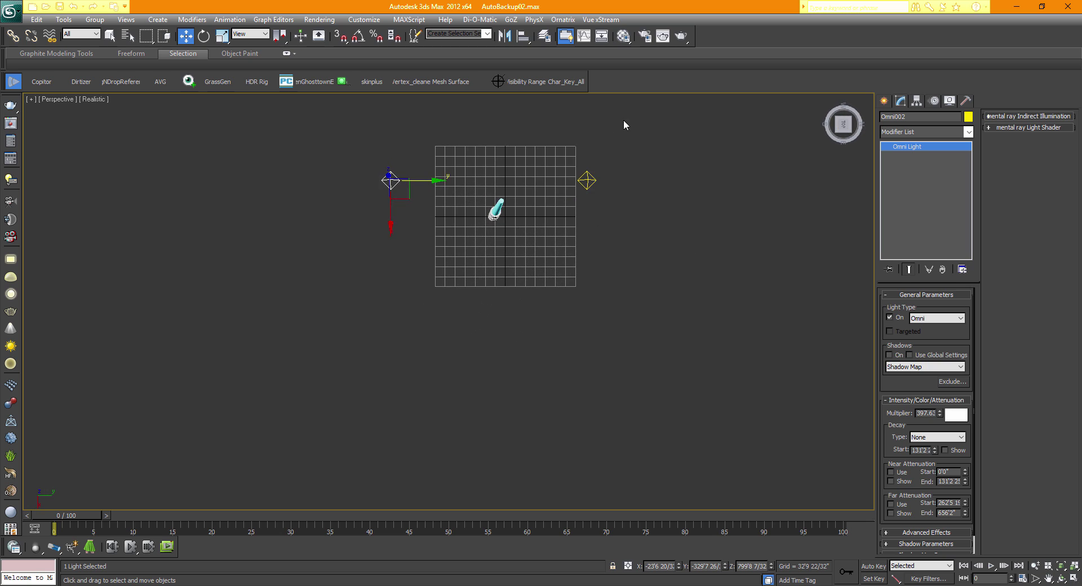
drag(620, 138, 567, 229)
middle_drag(568, 254, 498, 297)
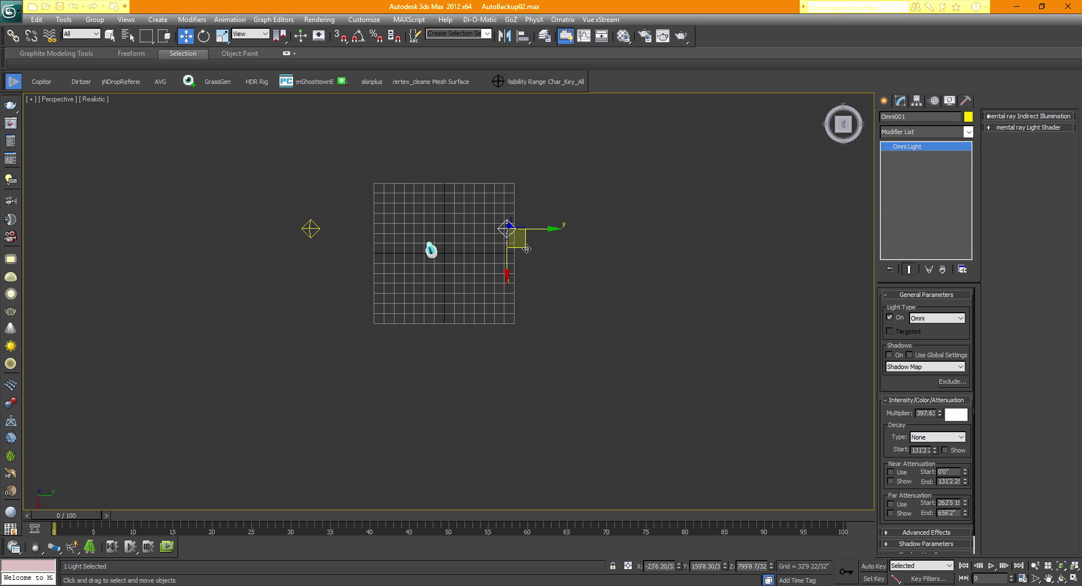
mouse_move(523, 247)
shift+mouse_down()
mouse_move(447, 135)
mouse_move(444, 387)
shift+mouse_up()
click(542, 346)
click(542, 346)
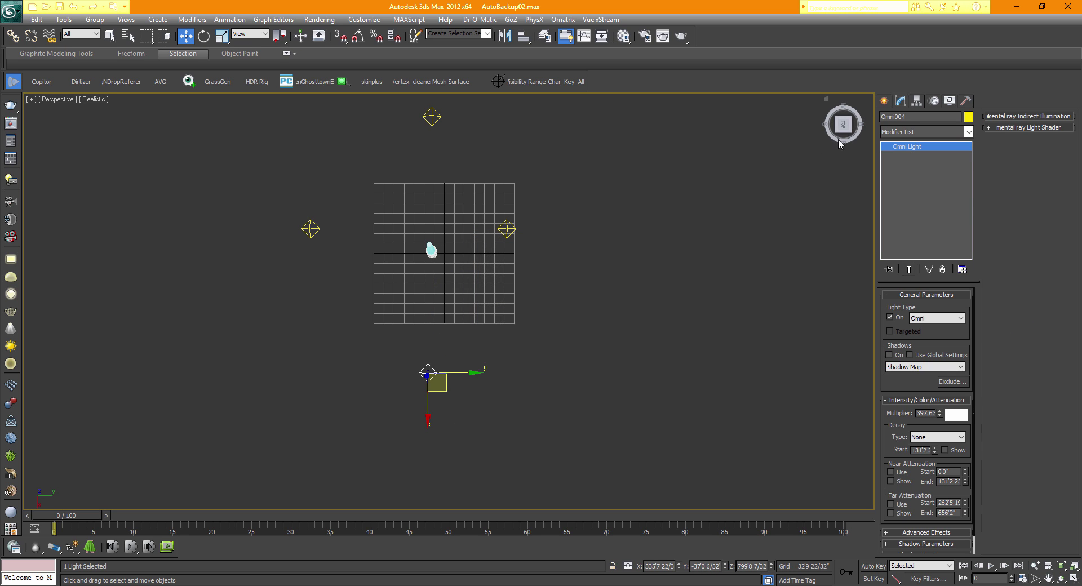
- Select the blade, bake its 256x256 CompleteMap to Sword_TopCompleteMap.tga, and close the rendered image and Render To Texture
alt+middle_drag(693, 451, 648, 265)
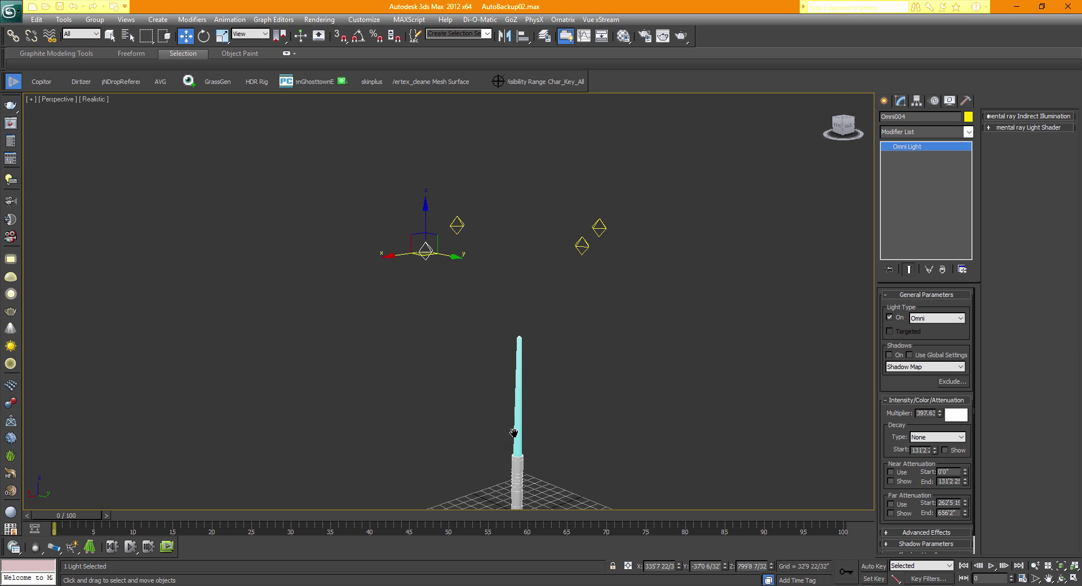
middle_drag(514, 432, 514, 338)
click(519, 261)
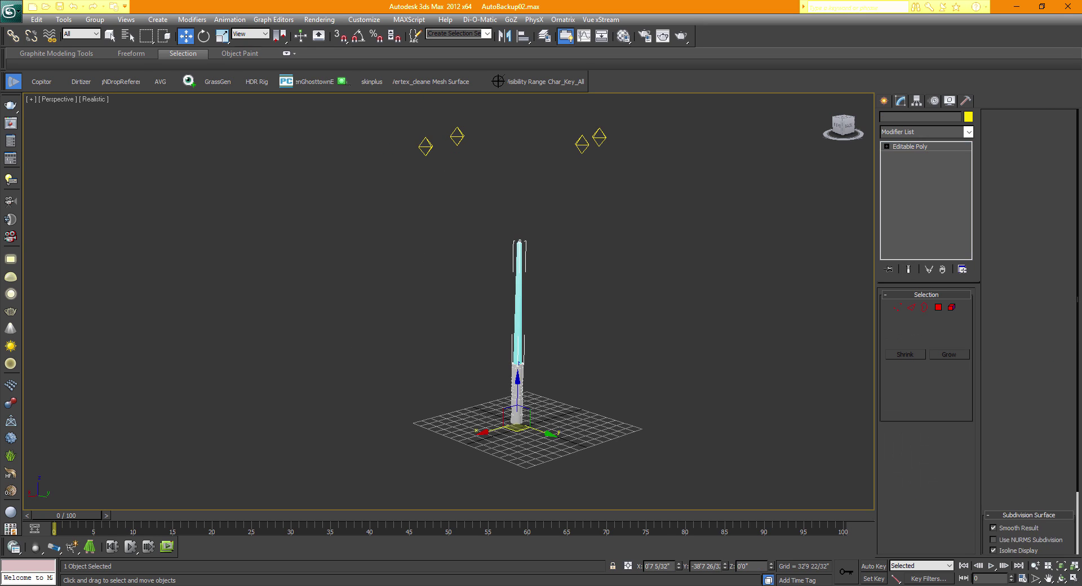
scroll(583, 308, up, 3)
middle_drag(584, 309, 556, 301)
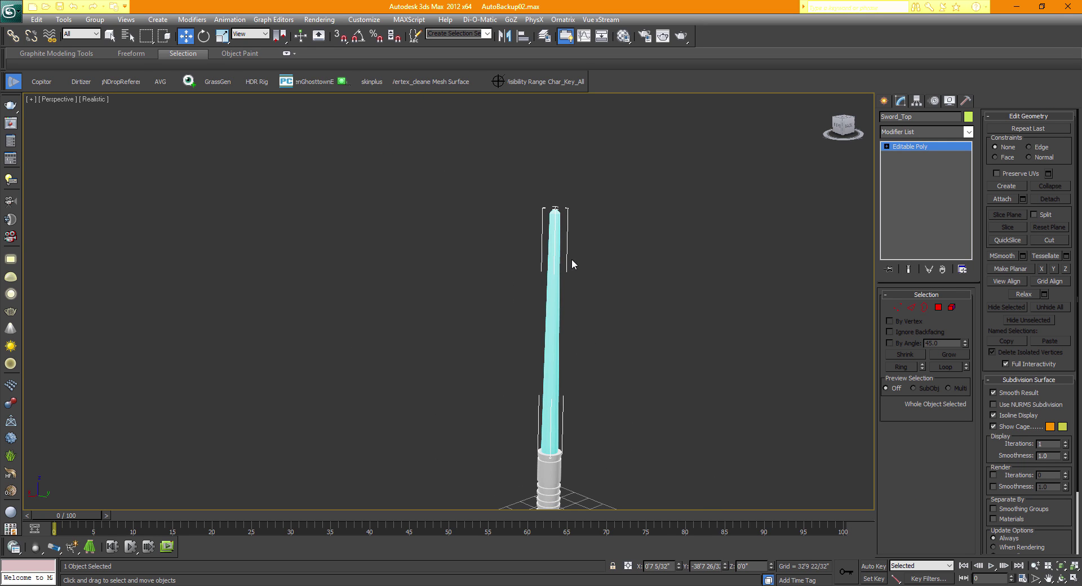
click(319, 19)
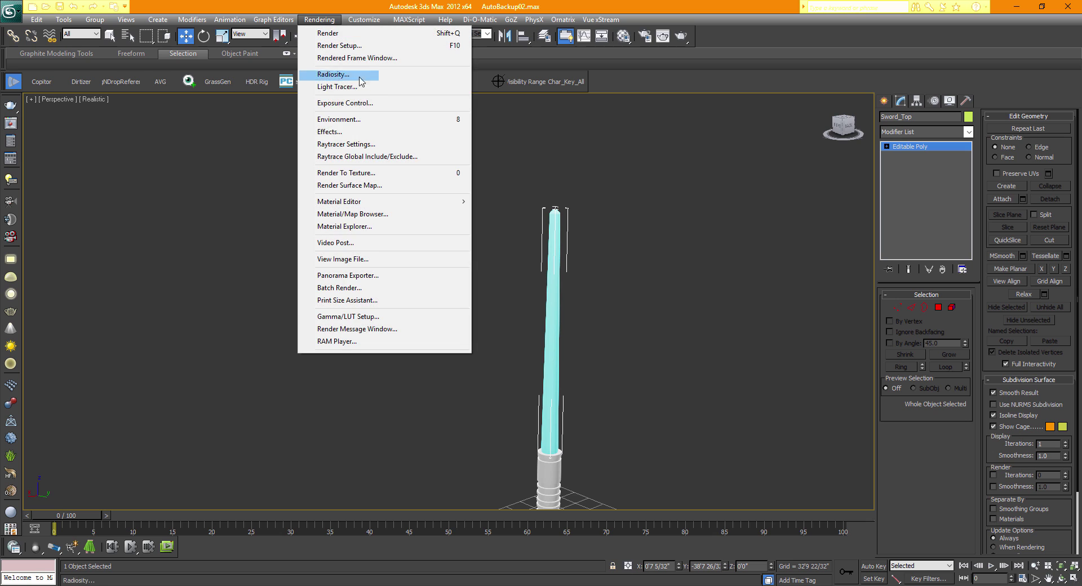
click(355, 179)
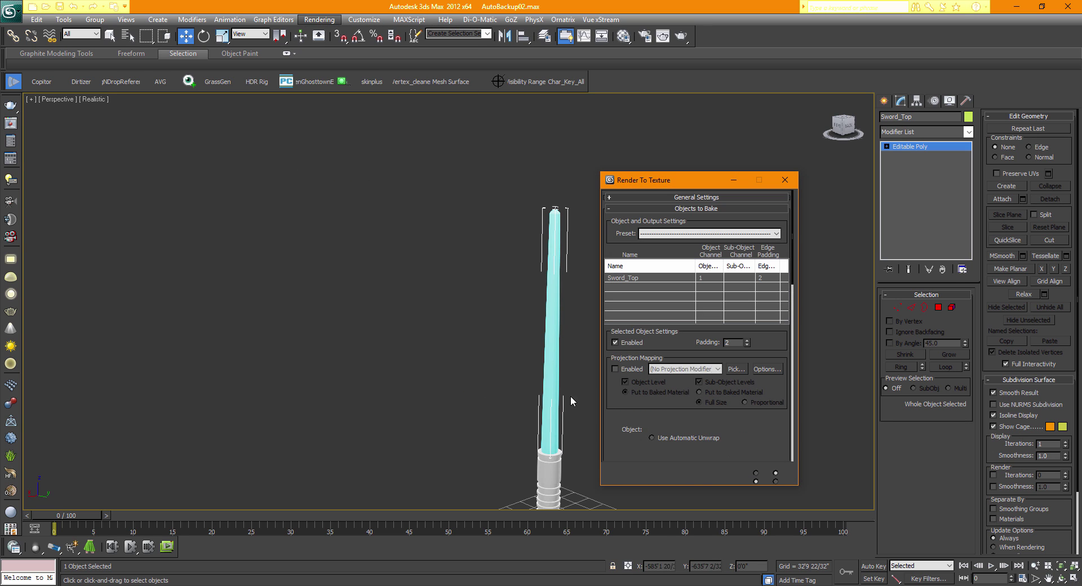
scroll(697, 327, down, 5)
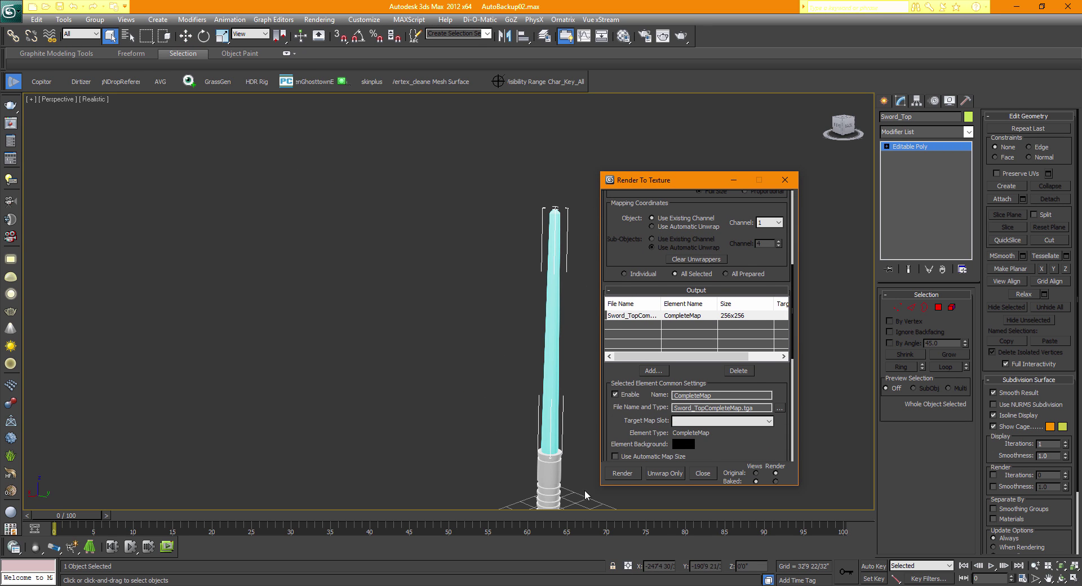
click(621, 473)
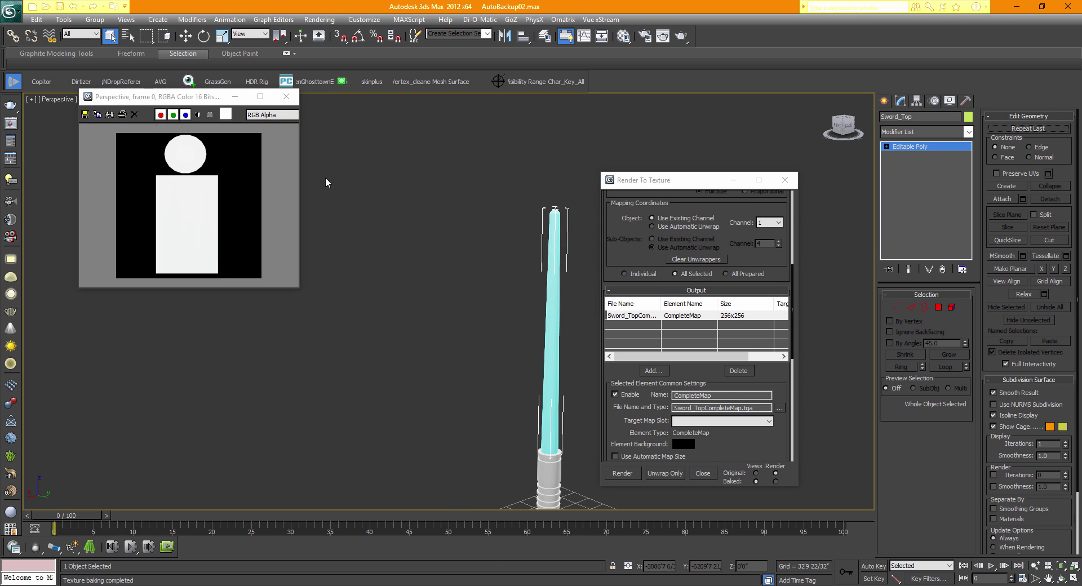
click(287, 96)
click(785, 180)
- Set the intensity multiplier of each of the four omni lights to 100
middle_drag(724, 275, 668, 333)
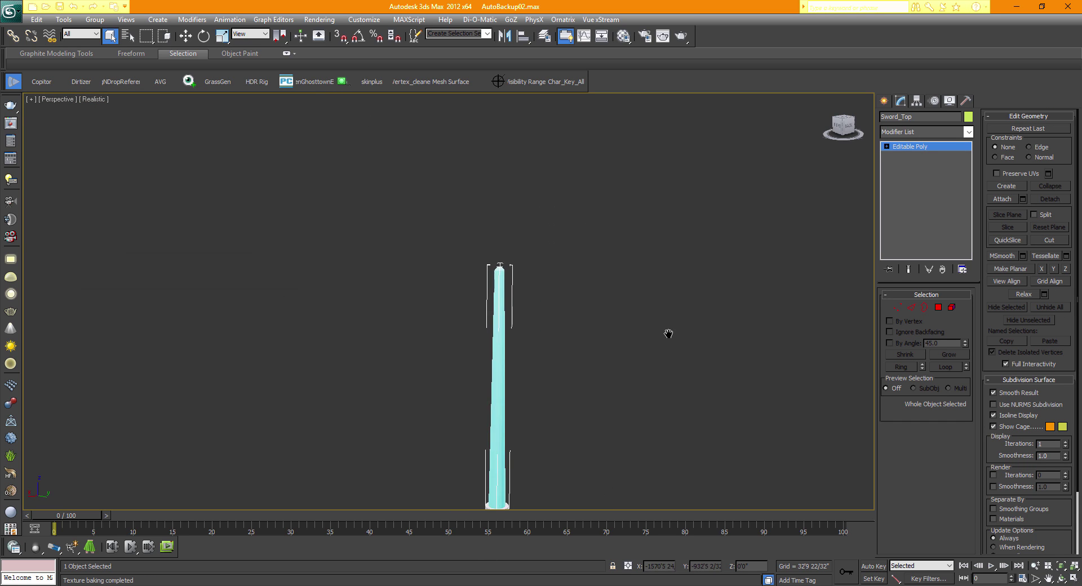
scroll(668, 333, down, 2)
alt+middle_drag(592, 231, 635, 178)
drag(633, 179, 550, 252)
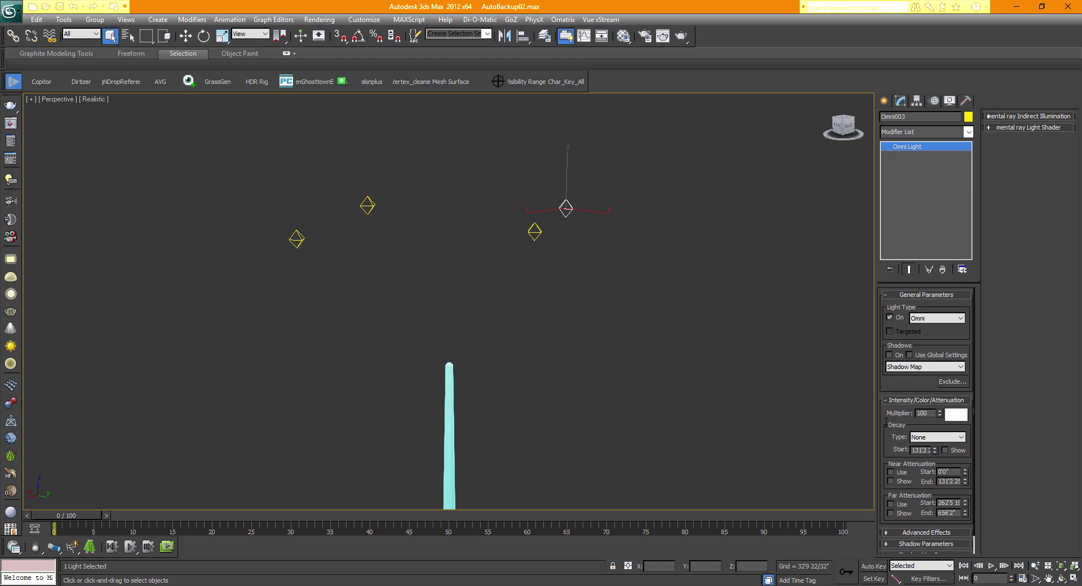
click(534, 231)
double_click(924, 413)
text(10)
drag(387, 171, 323, 234)
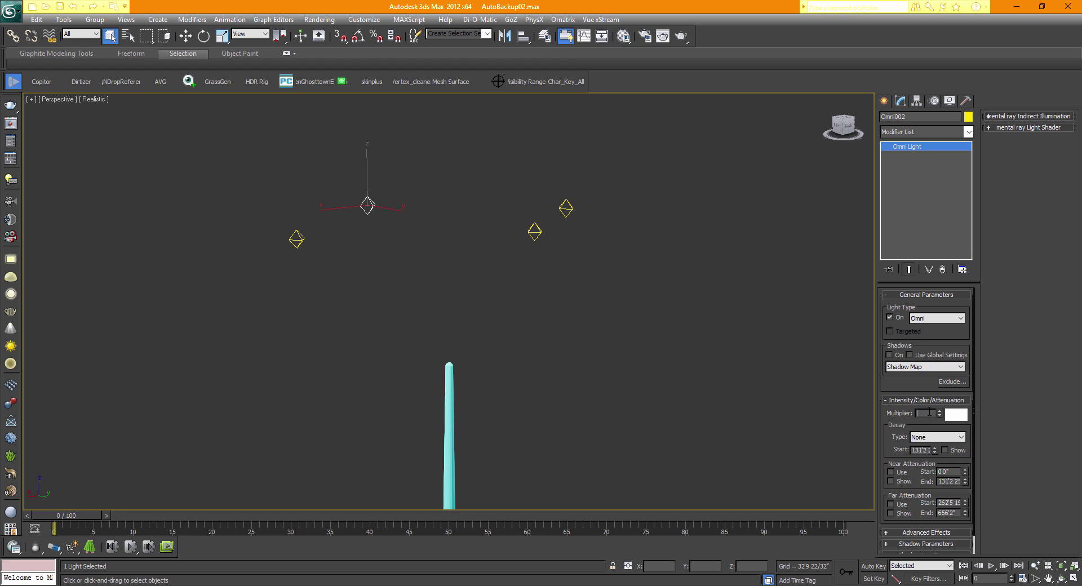
drag(314, 223, 251, 276)
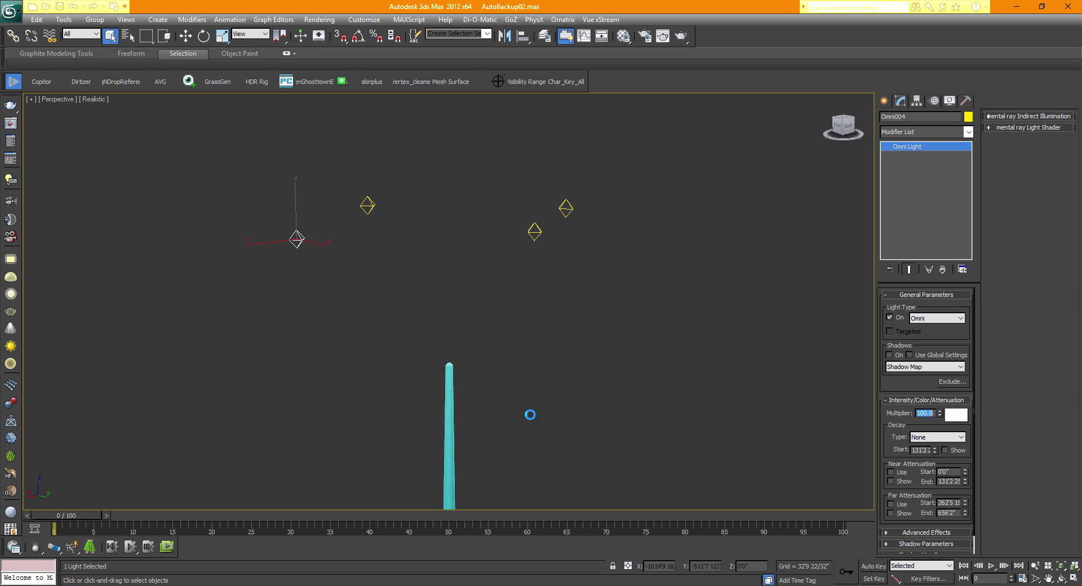
- Select the blade, Sword_Top, and bake its CompleteMap again through Render To Texture
click(448, 381)
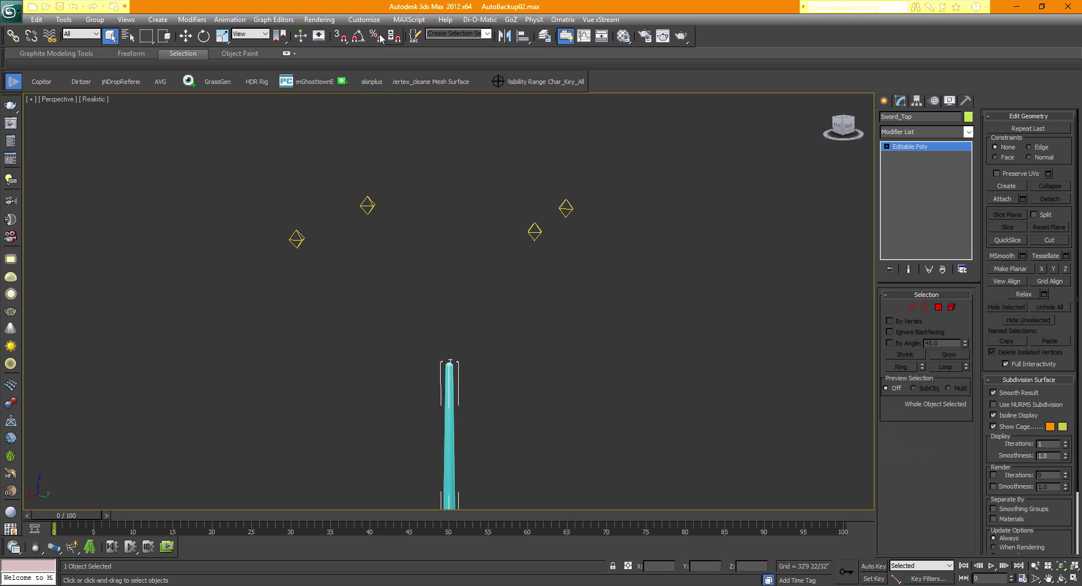
click(320, 20)
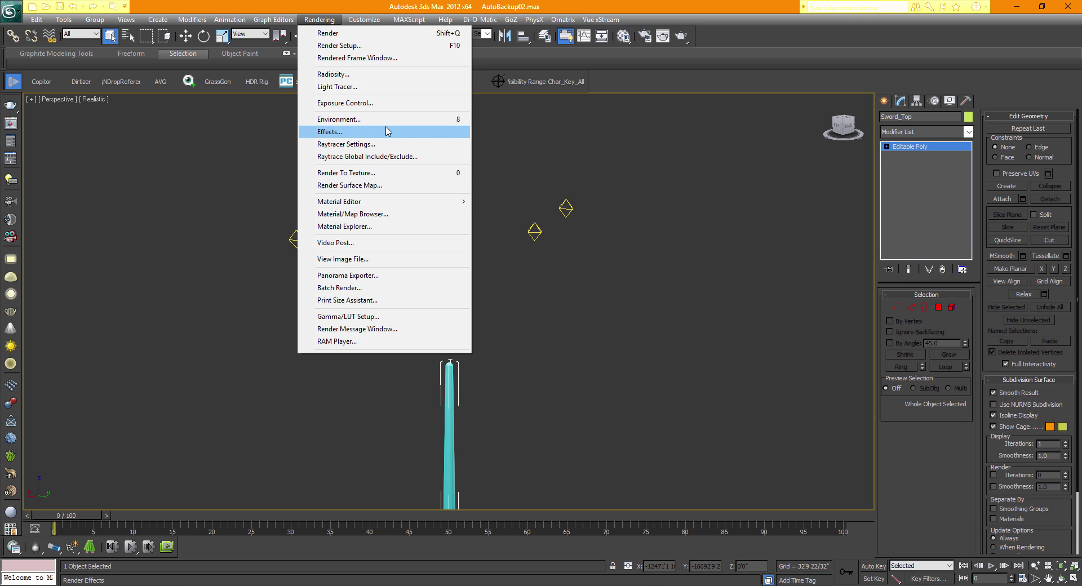
click(418, 173)
click(623, 473)
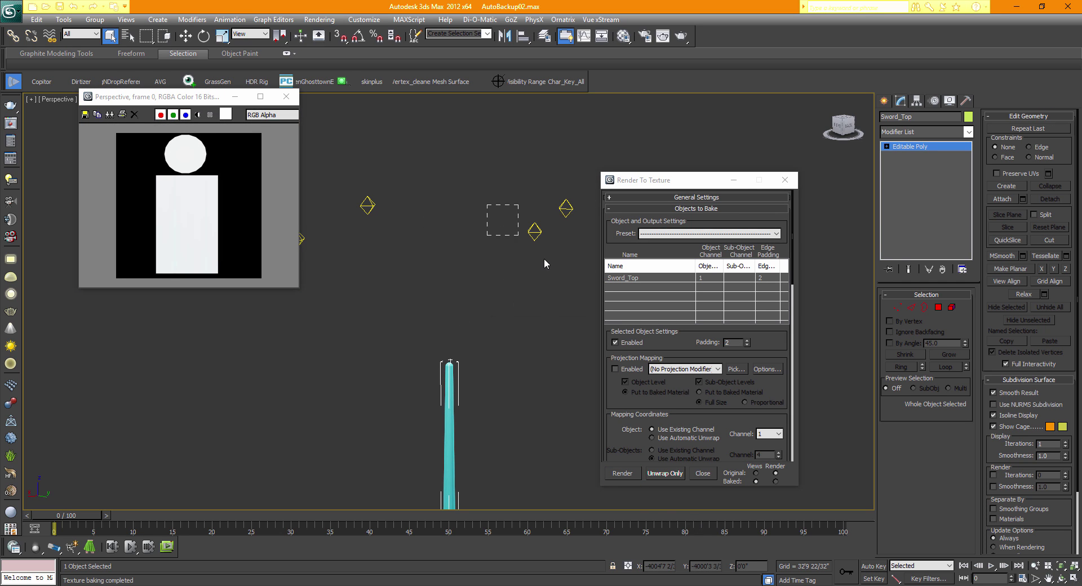
- Set the intensity multiplier of the omni lights Omni001 and Omni003 to 20
drag(544, 259, 545, 260)
drag(930, 413, 902, 418)
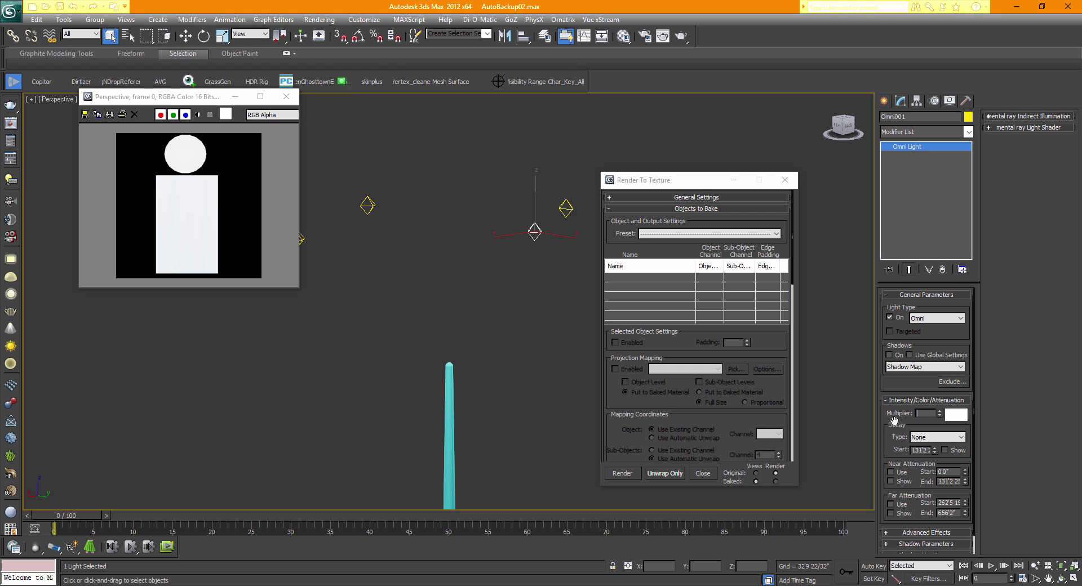
click(566, 207)
key(BackSpace)
key(BackSpace)
key(BackSpace)
key(BackSpace)
key(BackSpace)
text(20)
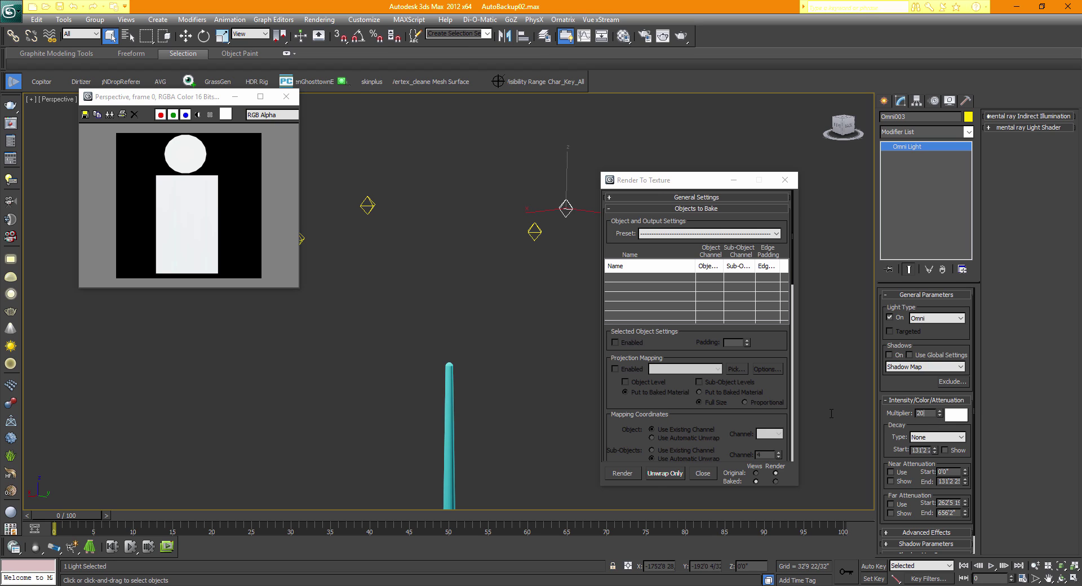
- Set the intensity multiplier of Omni002 and Omni004 to 20, and bake the blade's texture again
click(375, 231)
click(367, 205)
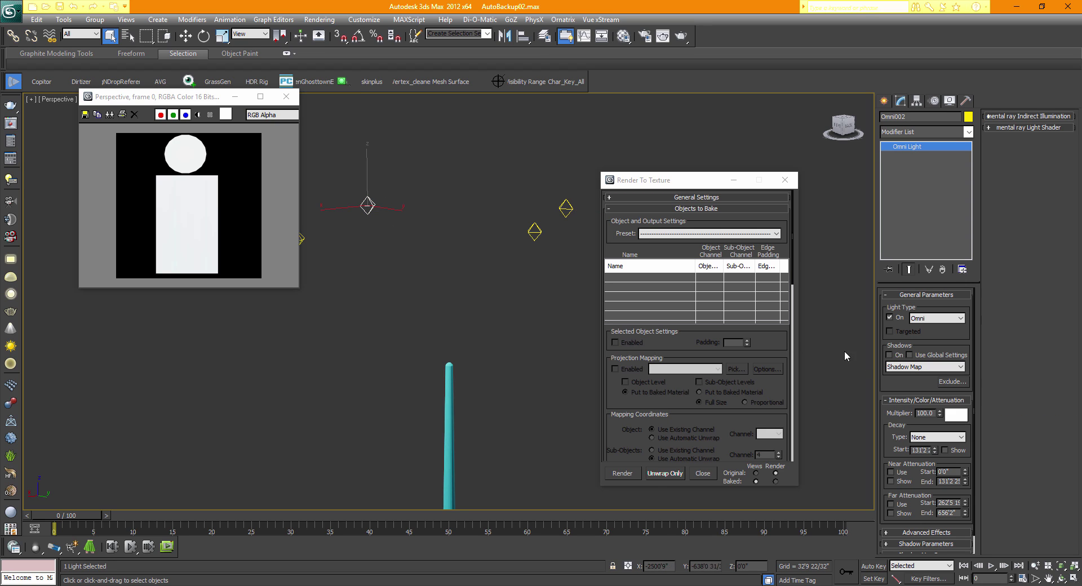
drag(934, 415, 891, 415)
text(20)
middle_drag(480, 269, 511, 274)
scroll(388, 230, down, 2)
drag(379, 227, 334, 284)
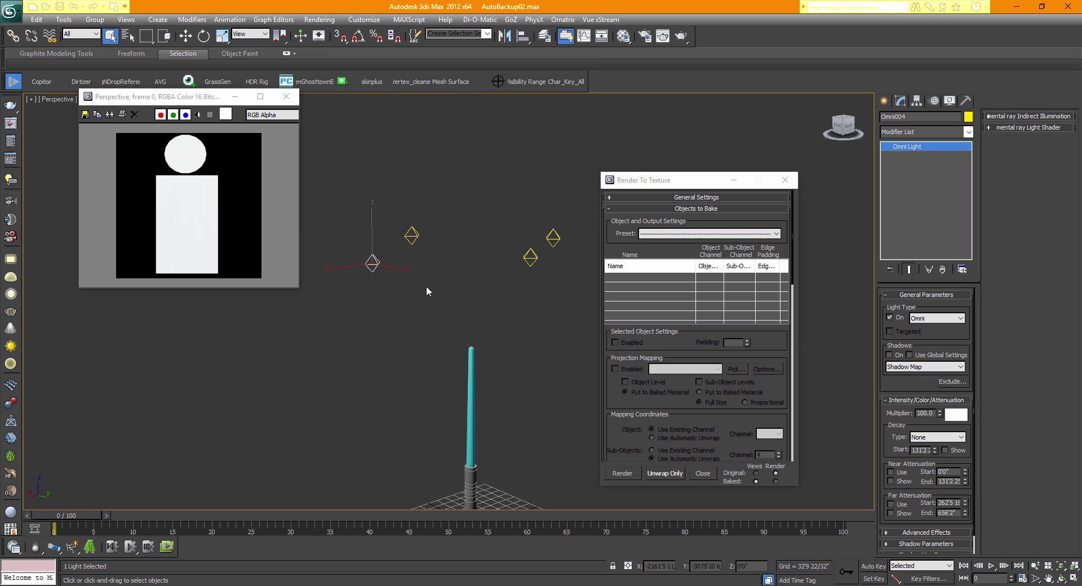
double_click(936, 412)
text(20)
key(Return)
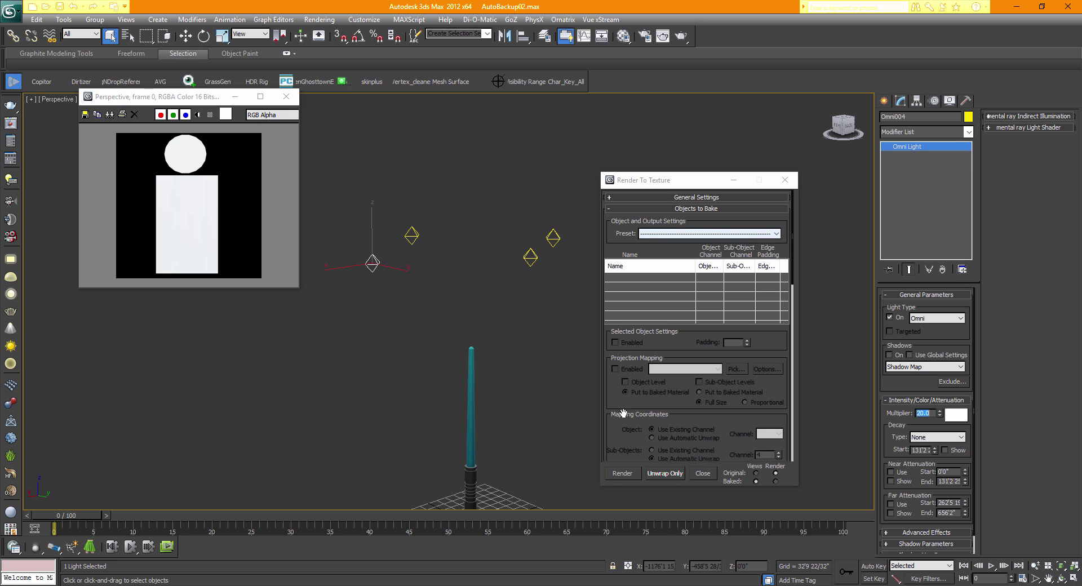
drag(510, 361, 440, 407)
click(622, 474)
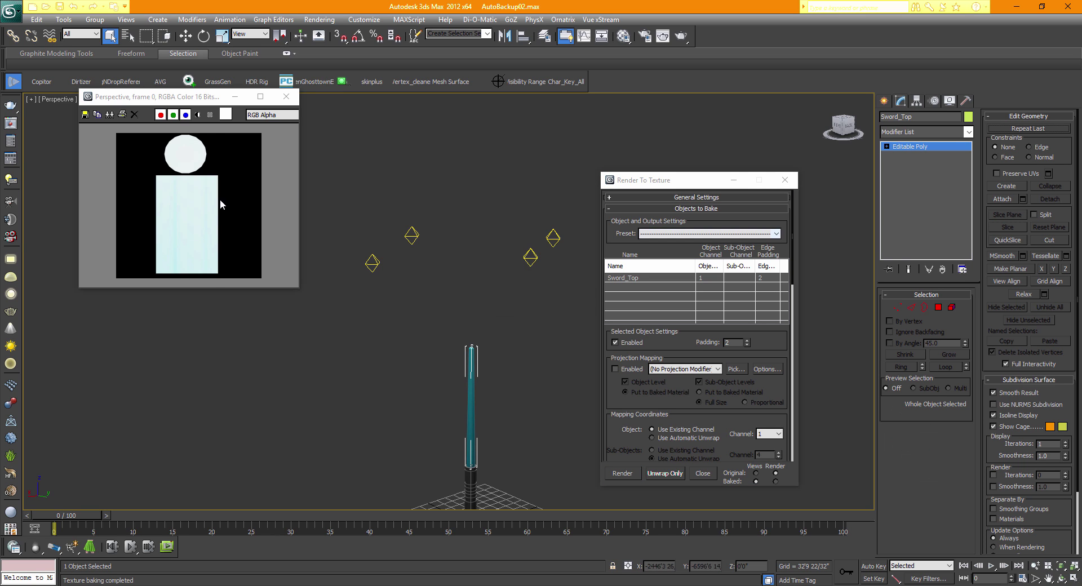
- Set the intensity multiplier of all four omni lights to 2, and bake the texture of the blade, Sword_Top, again
click(556, 234)
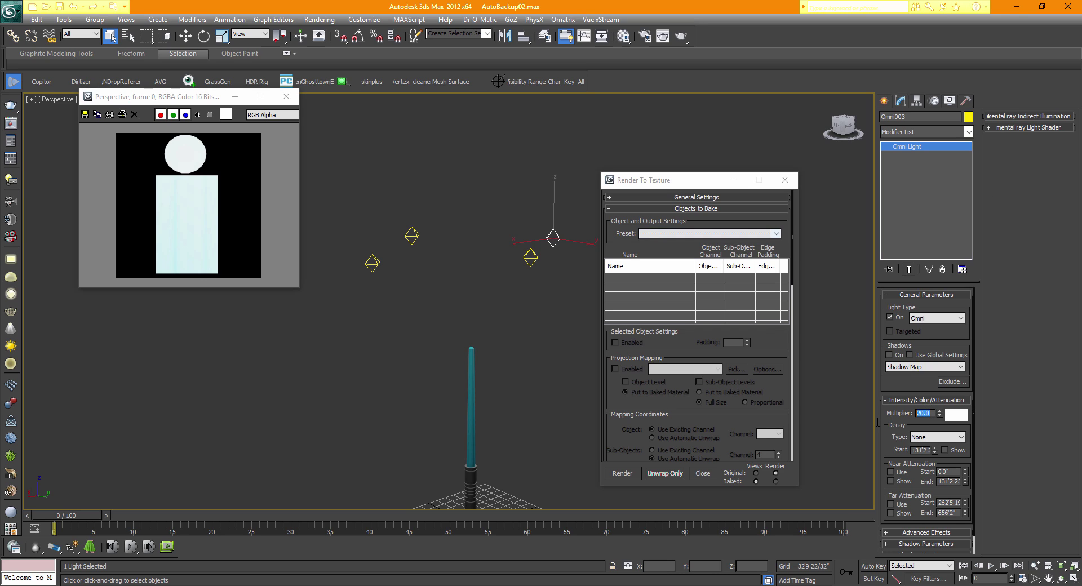
text(2)
click(530, 257)
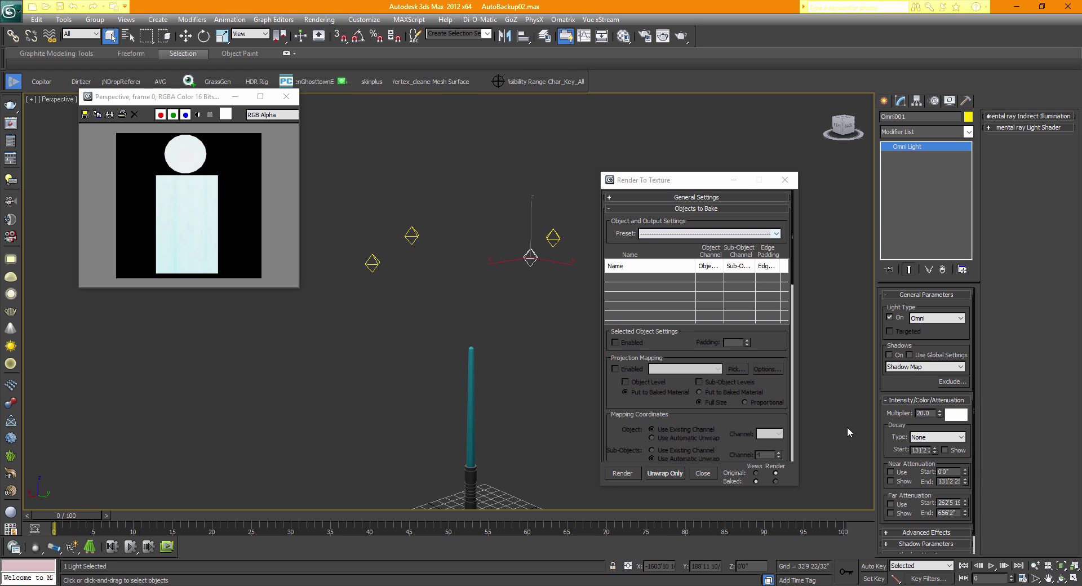
double_click(932, 415)
text(2)
drag(431, 217, 406, 252)
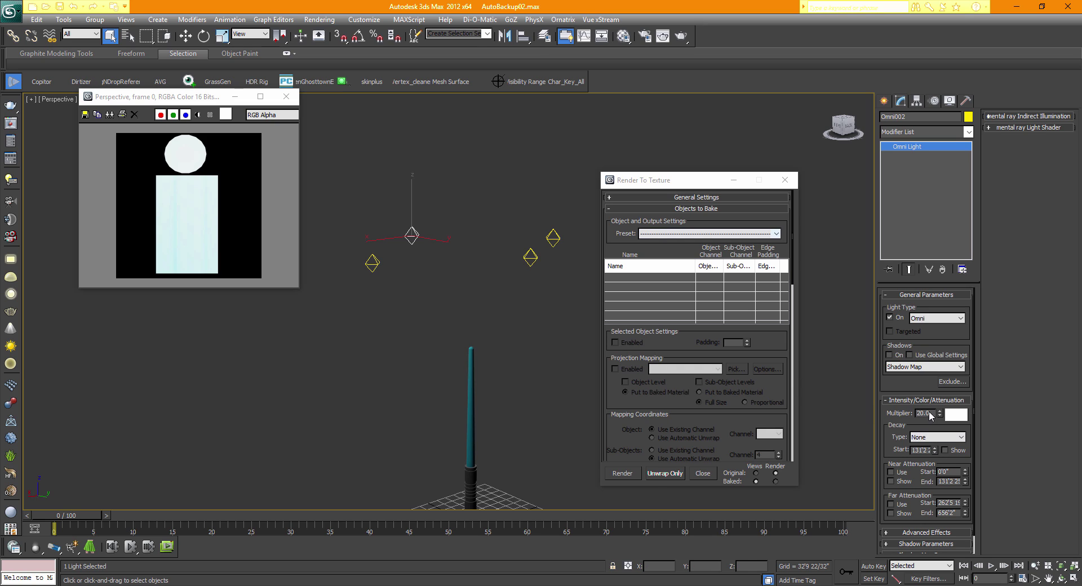
double_click(931, 414)
click(373, 263)
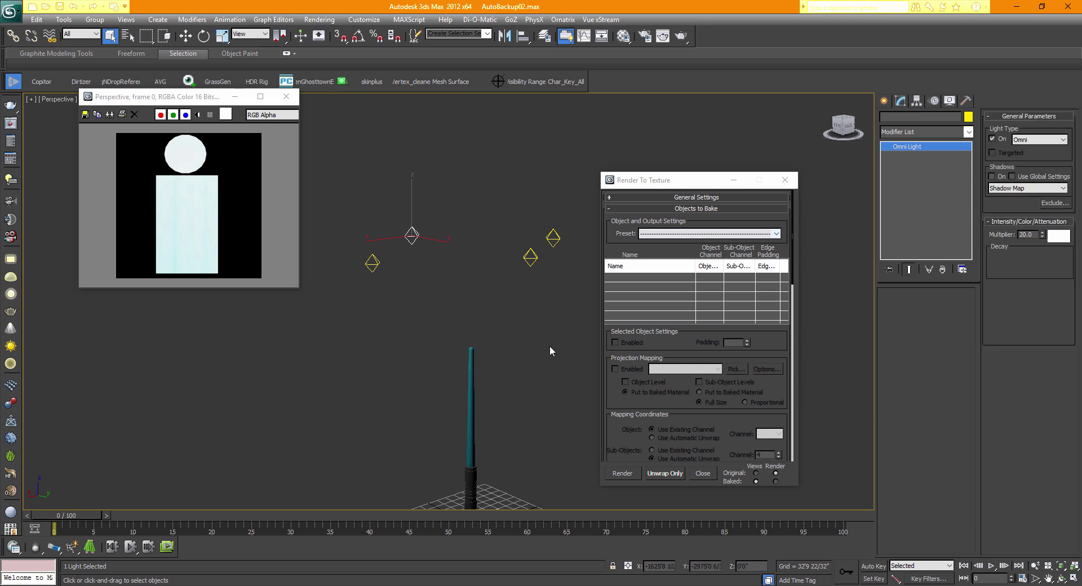
double_click(930, 413)
text(2)
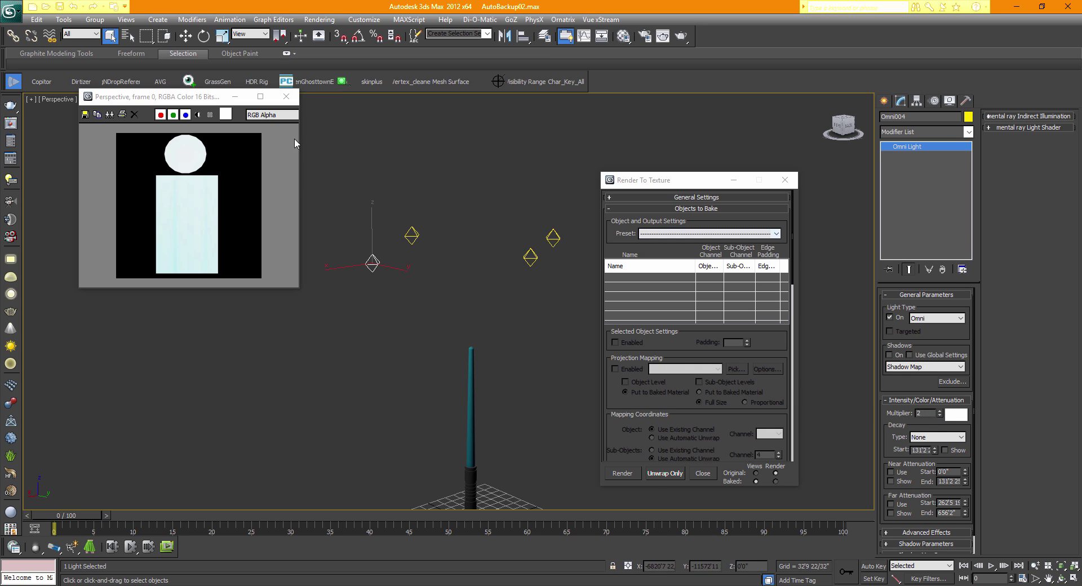
click(469, 405)
click(622, 474)
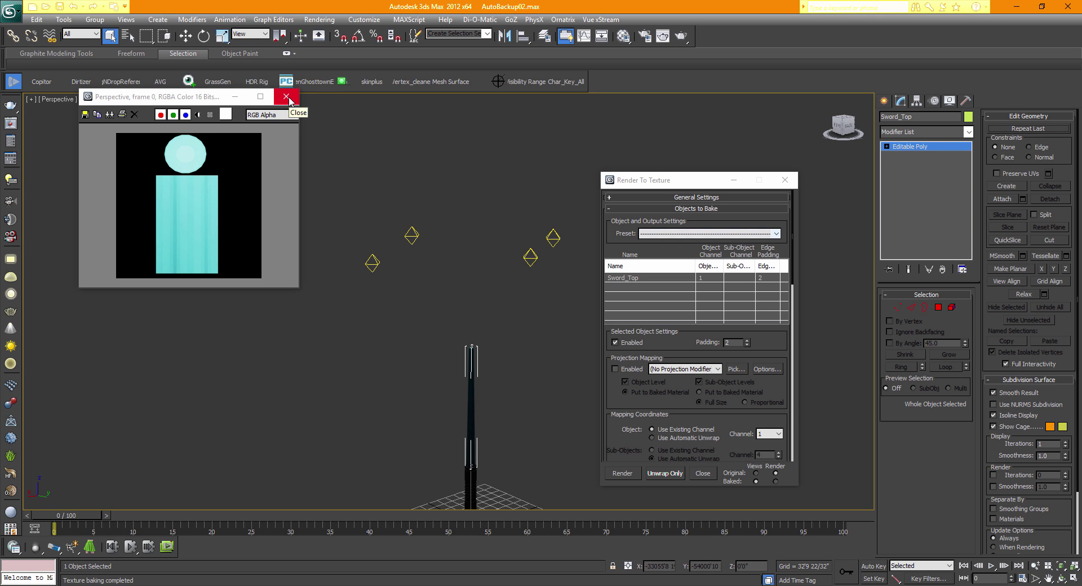
- Save the baked blade image as the JPEG file Sword_Top_part_map.jpg in the Imvu Files folder, at quality 100
click(84, 114)
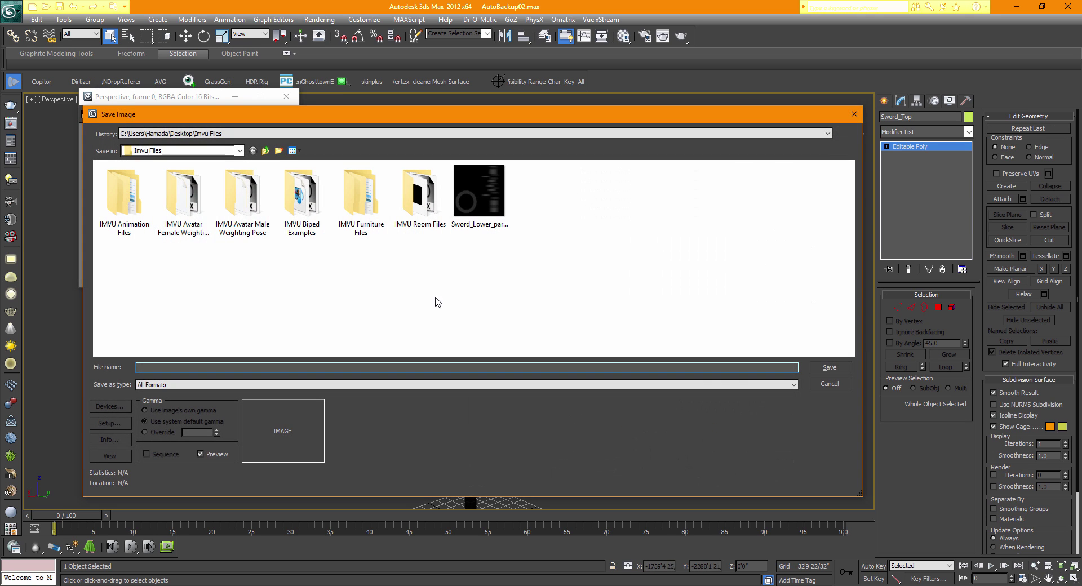
click(189, 385)
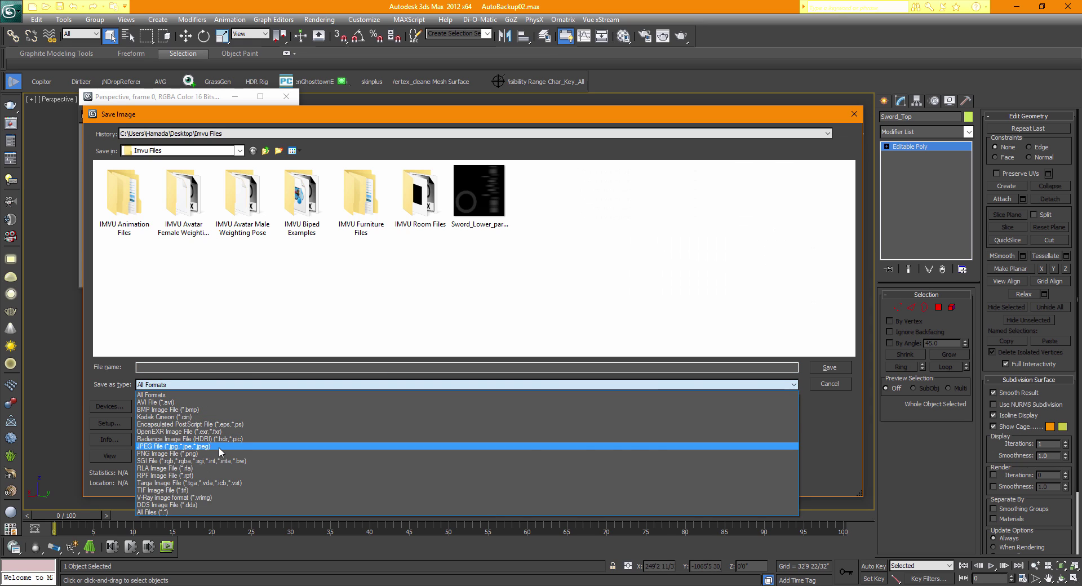
click(219, 446)
click(175, 369)
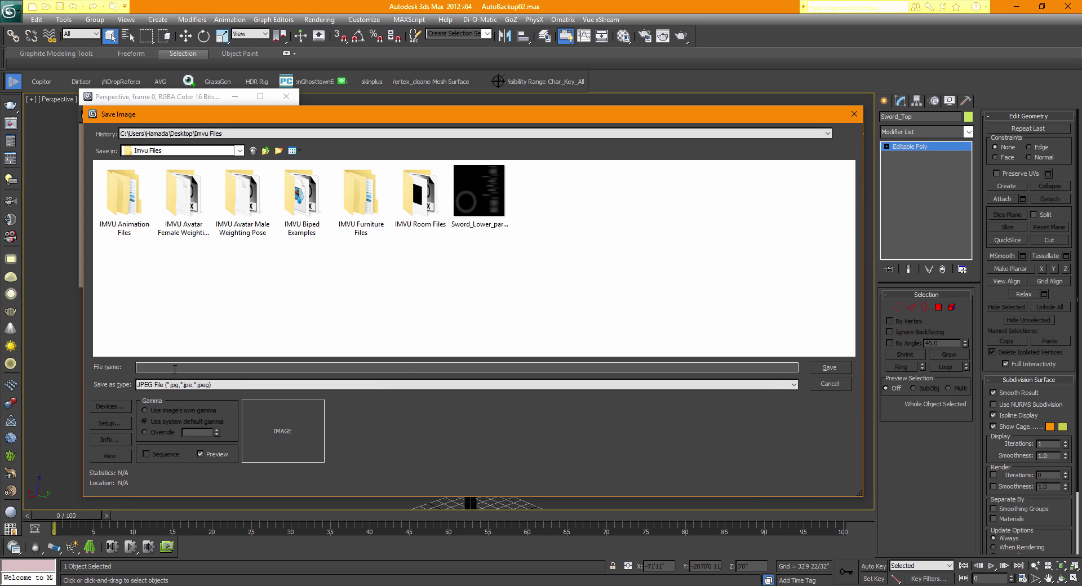
click(479, 208)
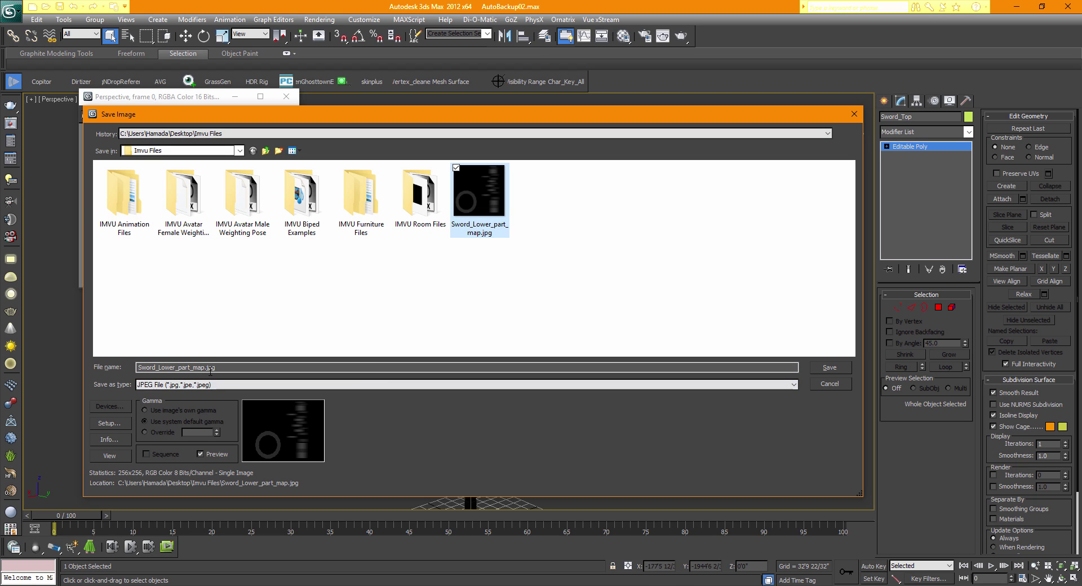
click(175, 368)
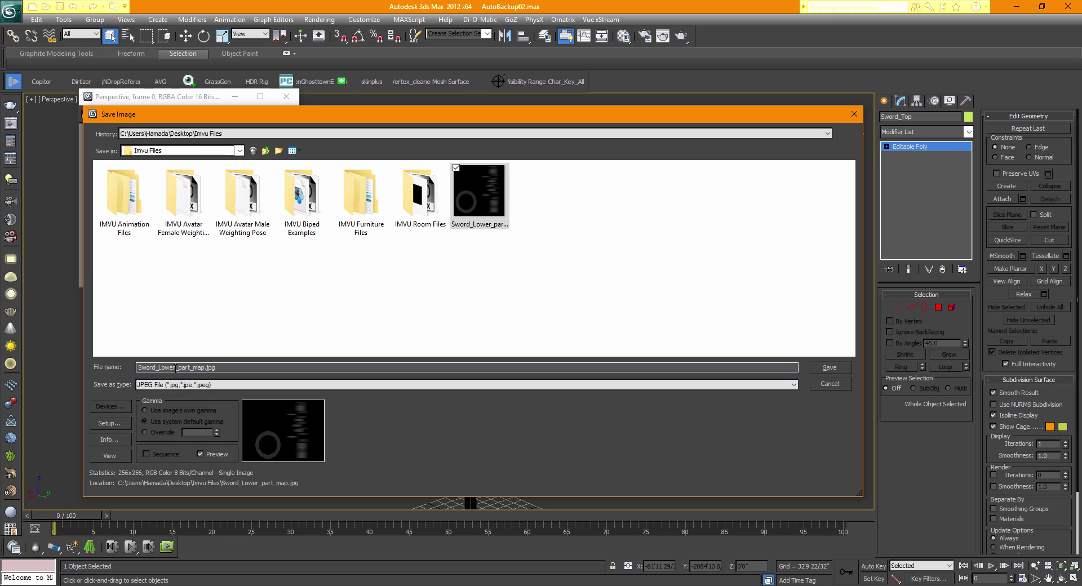
key(BackSpace)
key(BackSpace)
key(BackSpace)
key(BackSpace)
key(BackSpace)
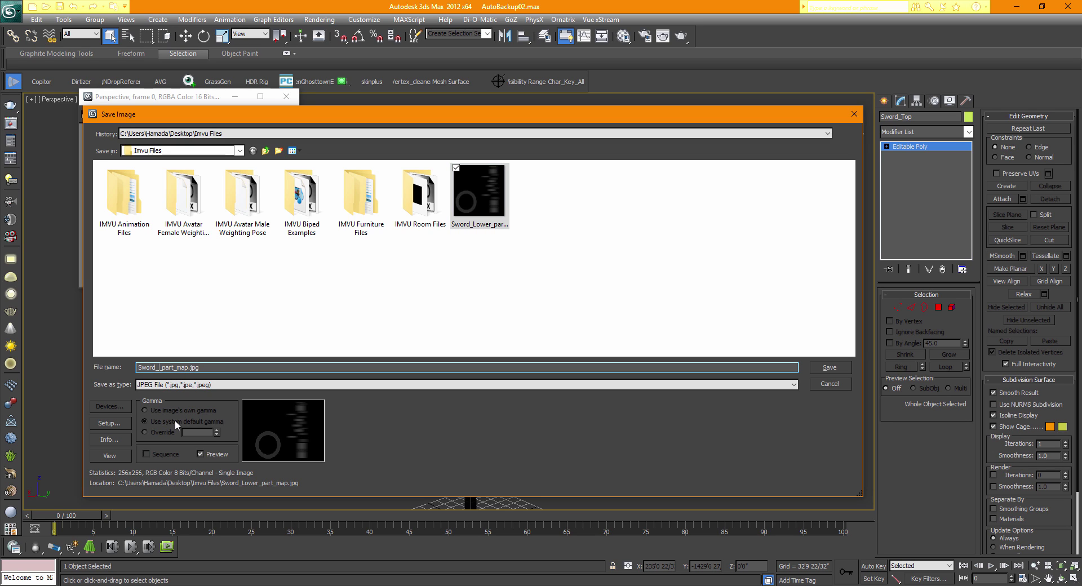
text(Top)
click(830, 368)
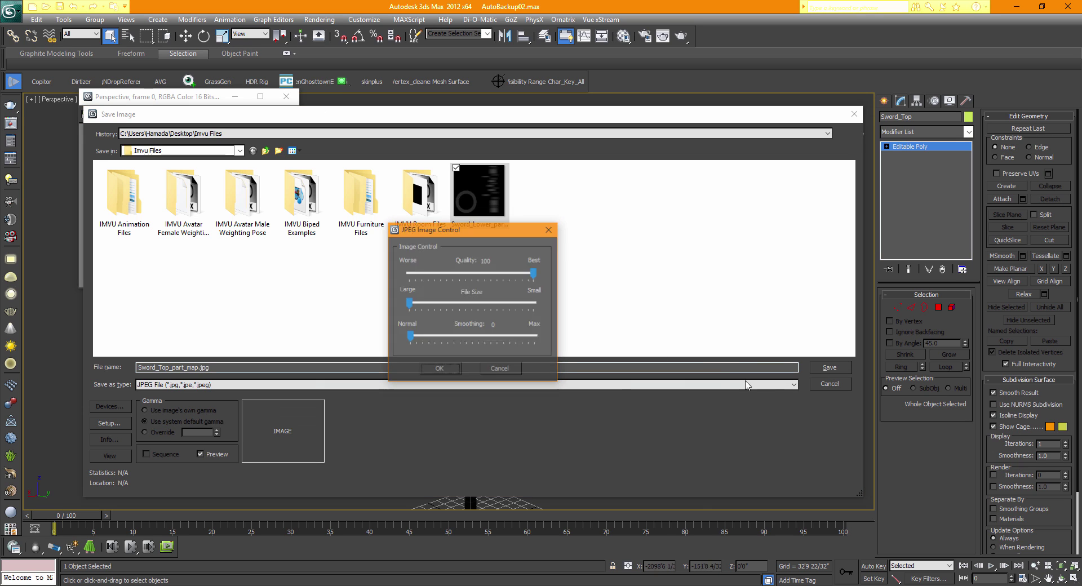
click(440, 369)
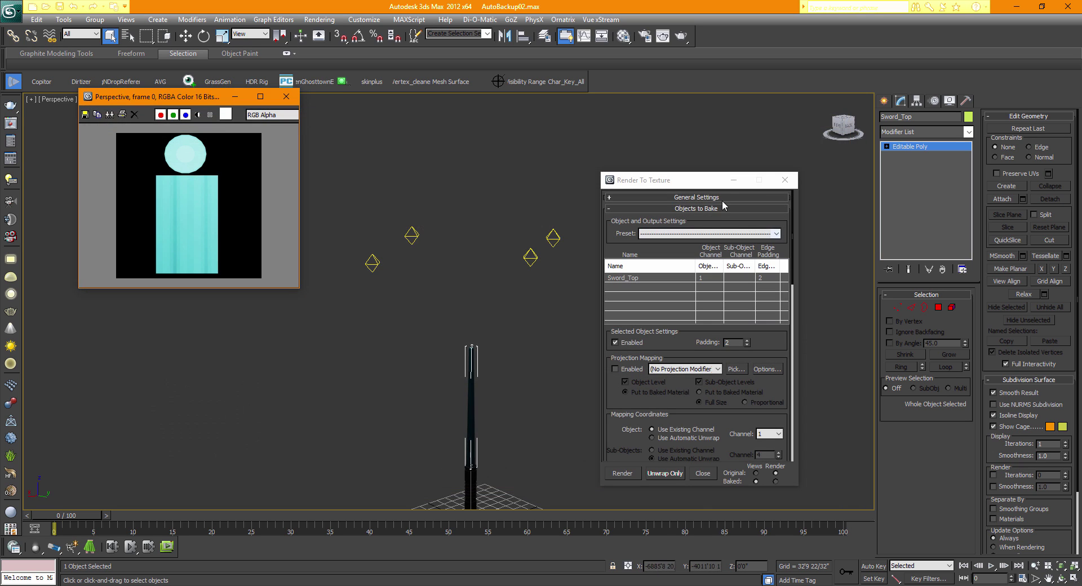
- Close Render To Texture and the rendered image, and remove the four omni lights from the scene
click(785, 179)
click(280, 314)
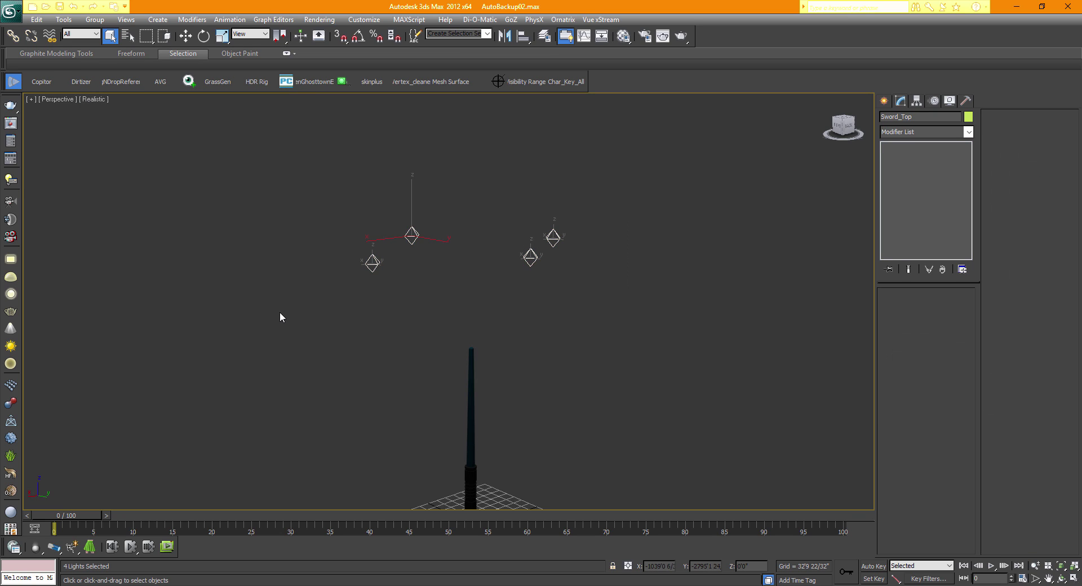
key(shift+l)
- Examine the sword's hilt and blade from several sides in the perspective view
scroll(592, 406, down, 3)
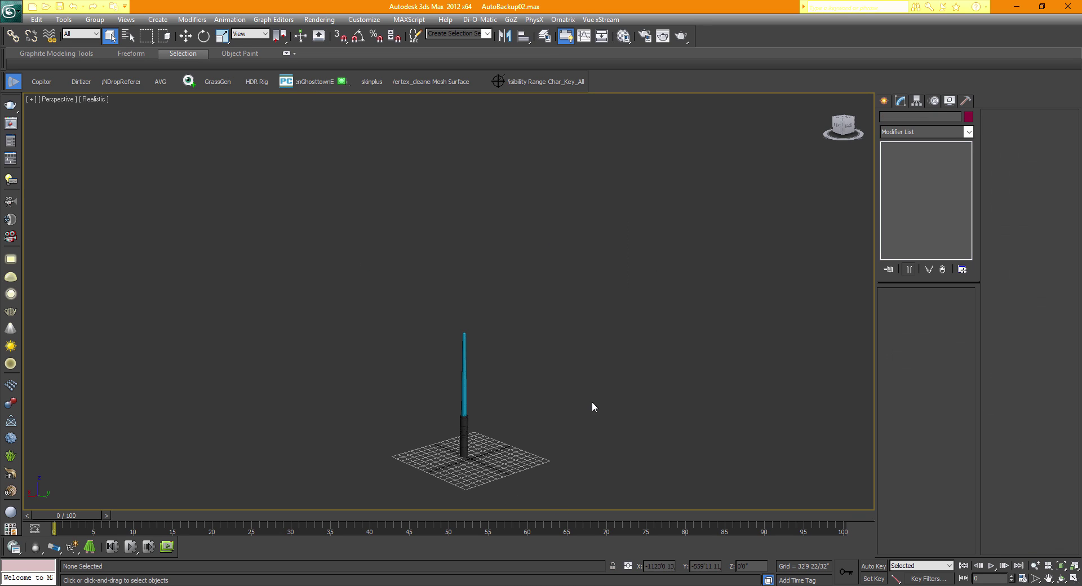
middle_drag(531, 386, 572, 341)
scroll(603, 439, up, 2)
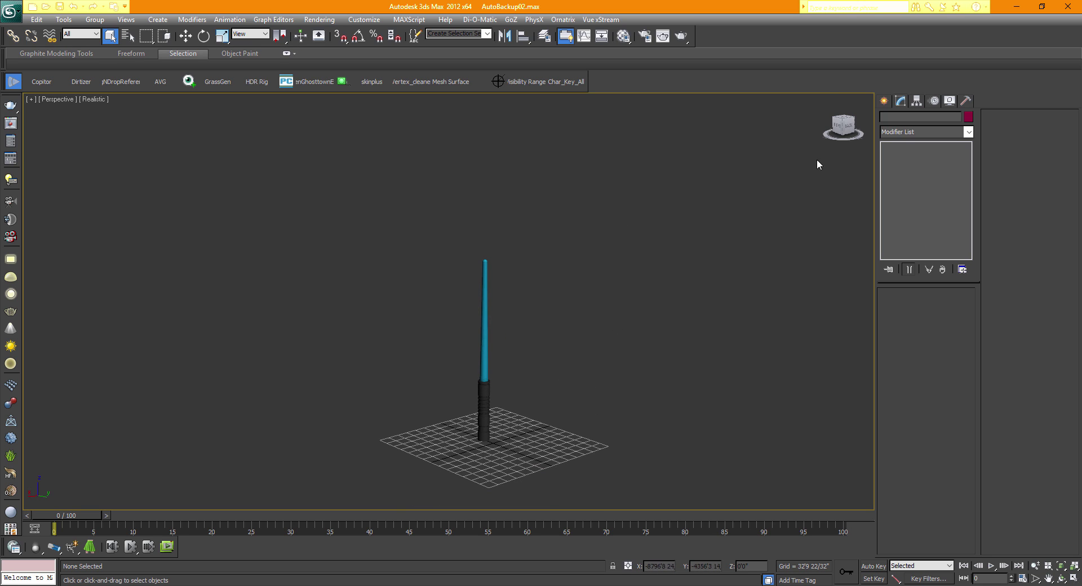
drag(842, 136, 800, 141)
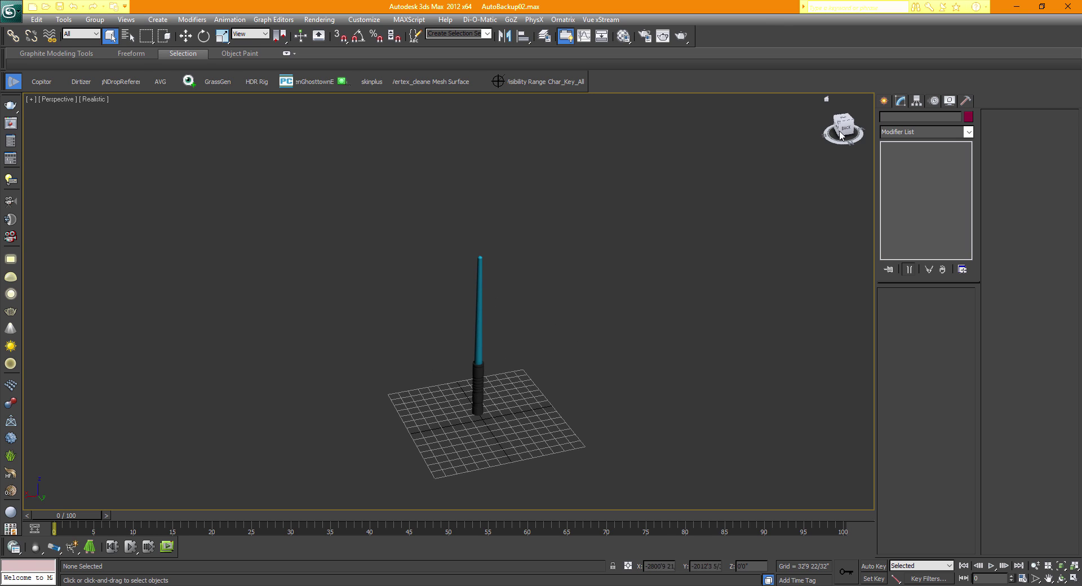
drag(844, 130, 814, 132)
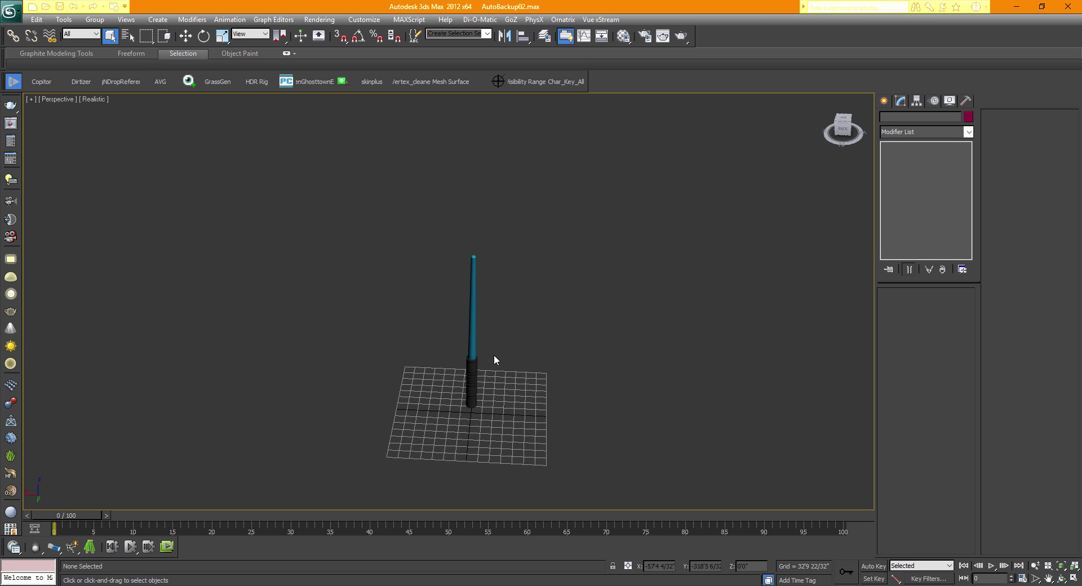
click(852, 128)
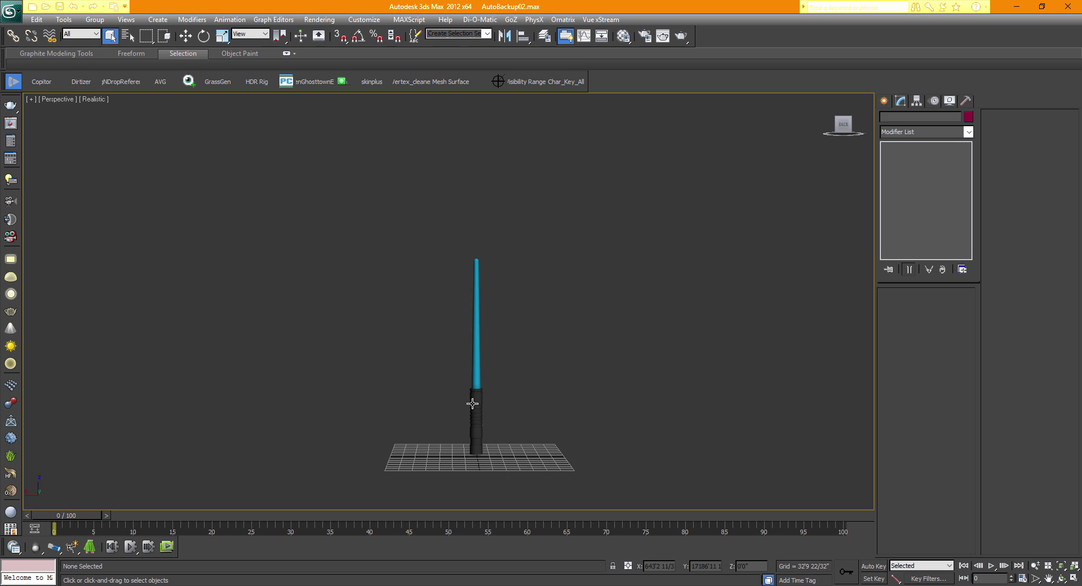
drag(843, 124, 737, 161)
click(847, 134)
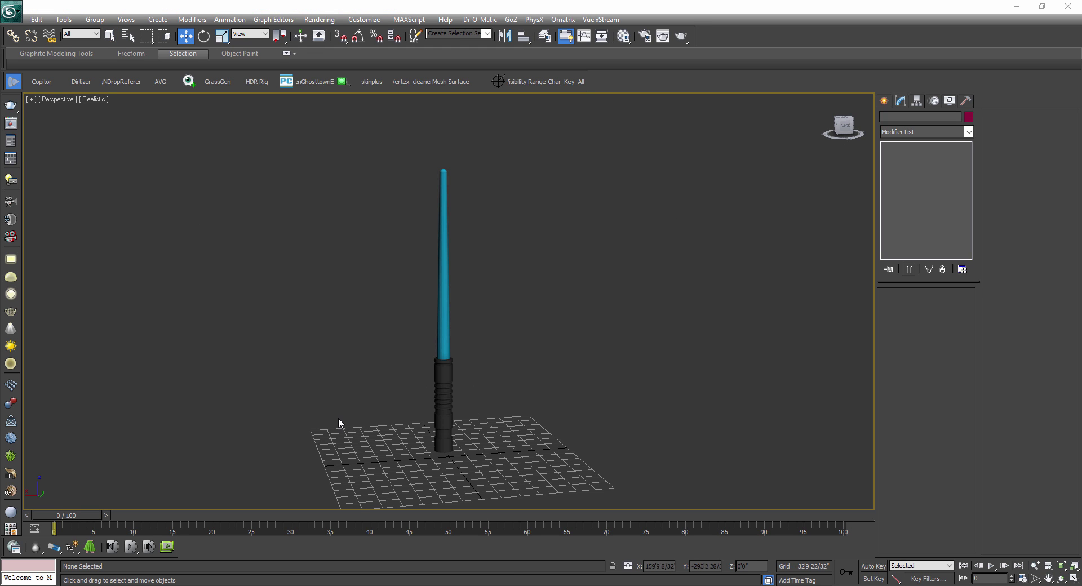
click(544, 357)
alt+middle_drag(544, 357, 516, 333)
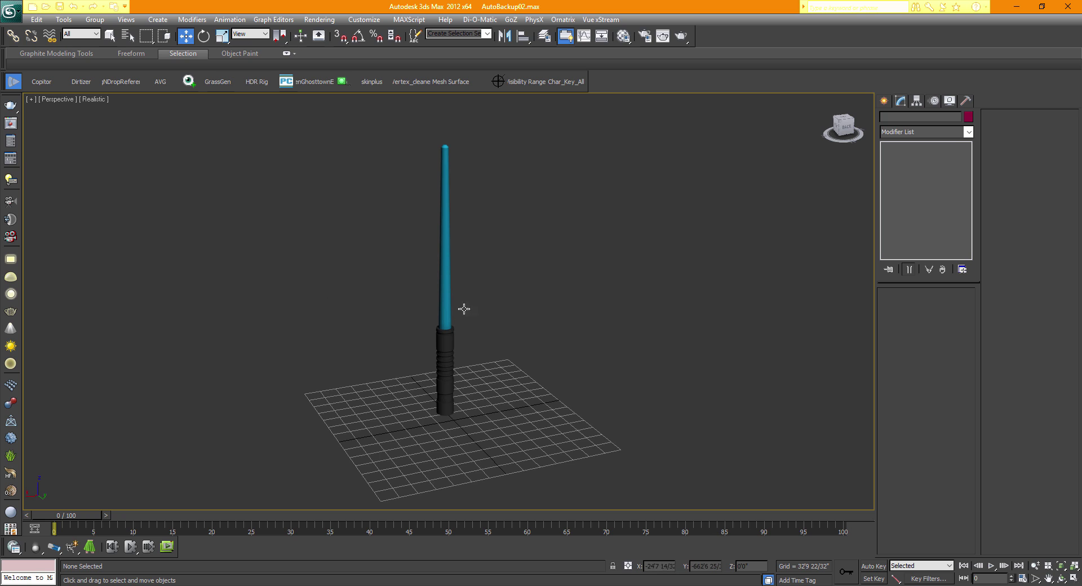
- Center the pivot of the hilt, Sword_Lower_part, to the object using Affect Pivot Only
click(439, 383)
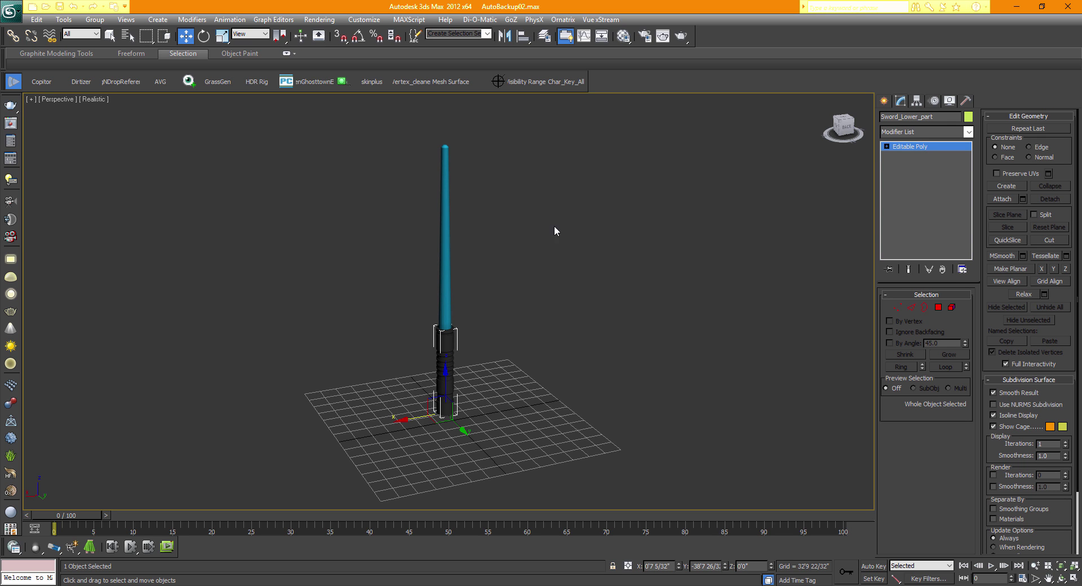
click(917, 101)
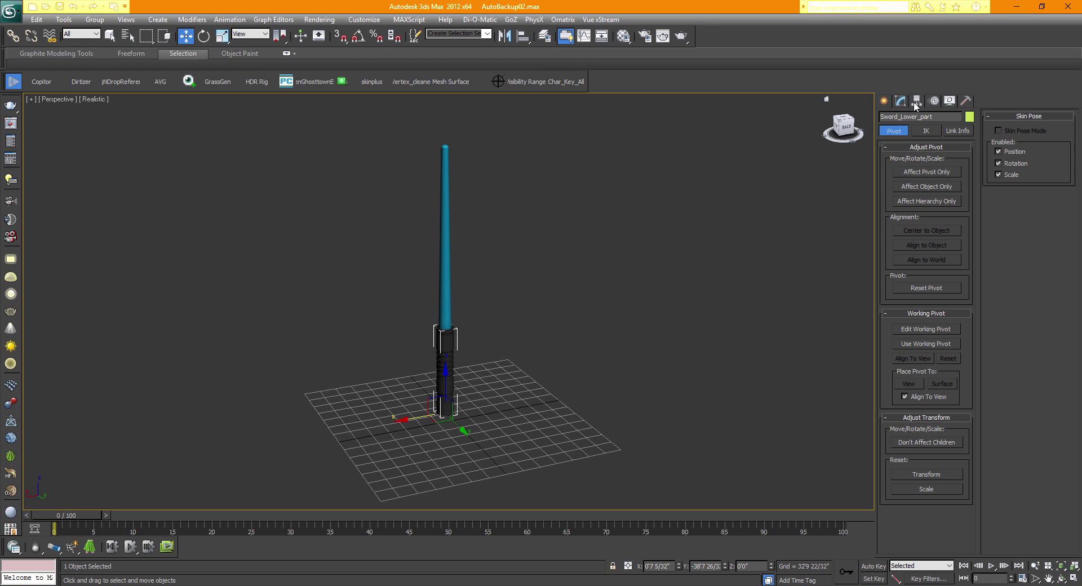
click(921, 173)
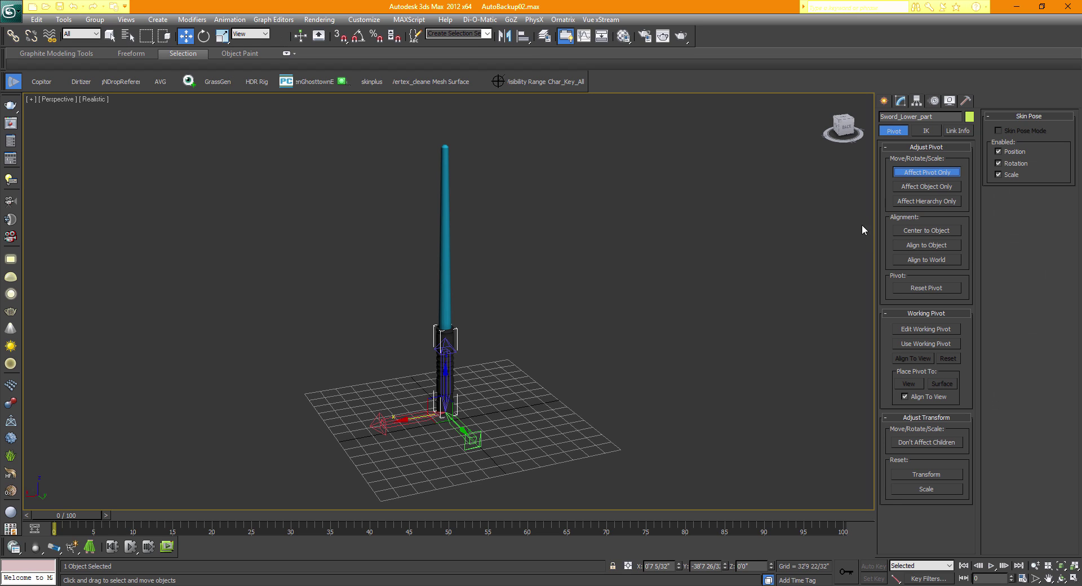
click(918, 230)
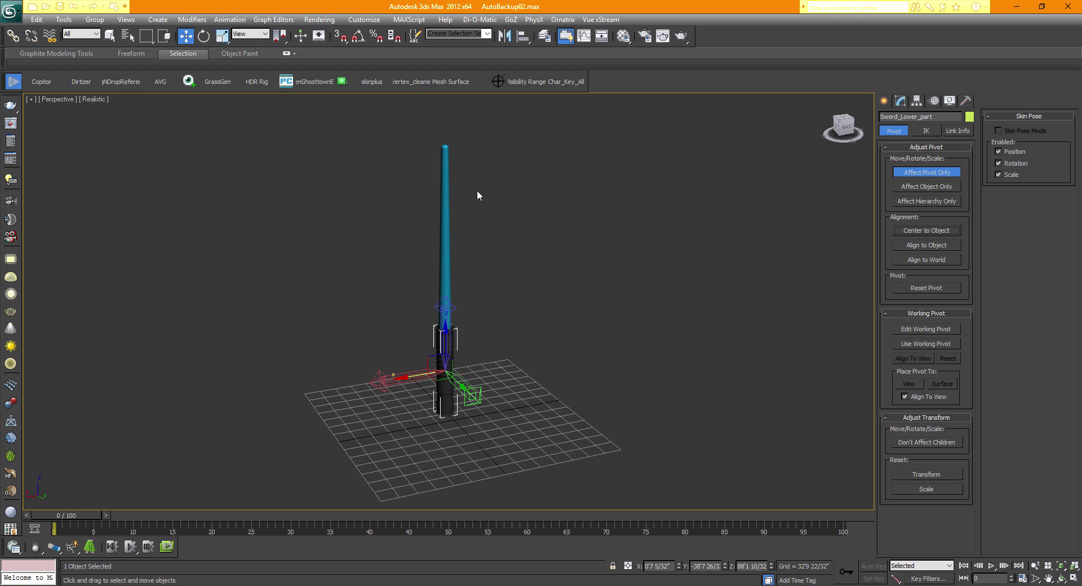
- Center the pivot of the blade, Sword_Top, to the object, leave pivot editing and deselect everything
click(443, 207)
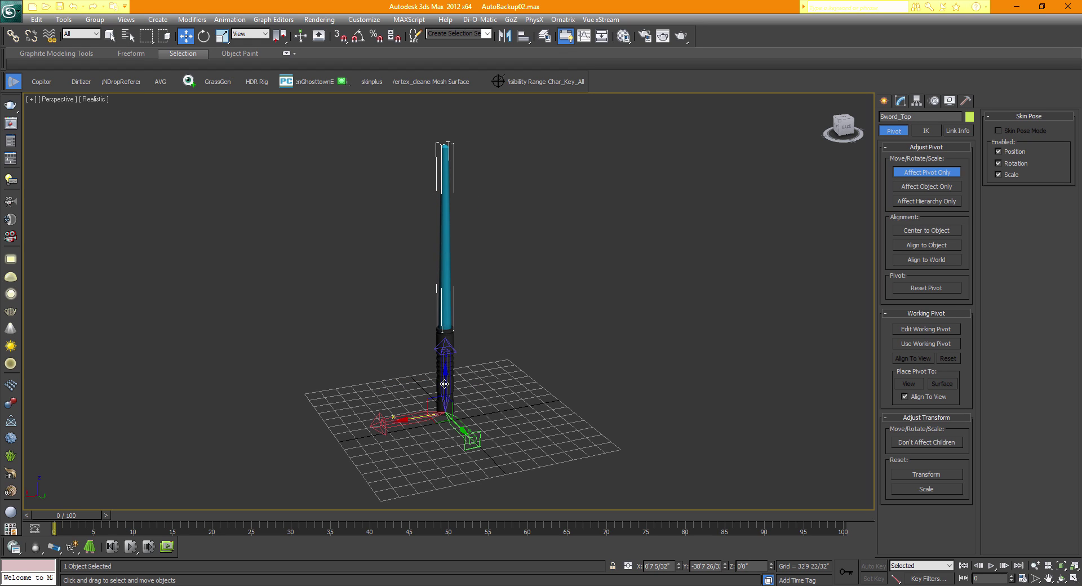
click(920, 229)
click(915, 172)
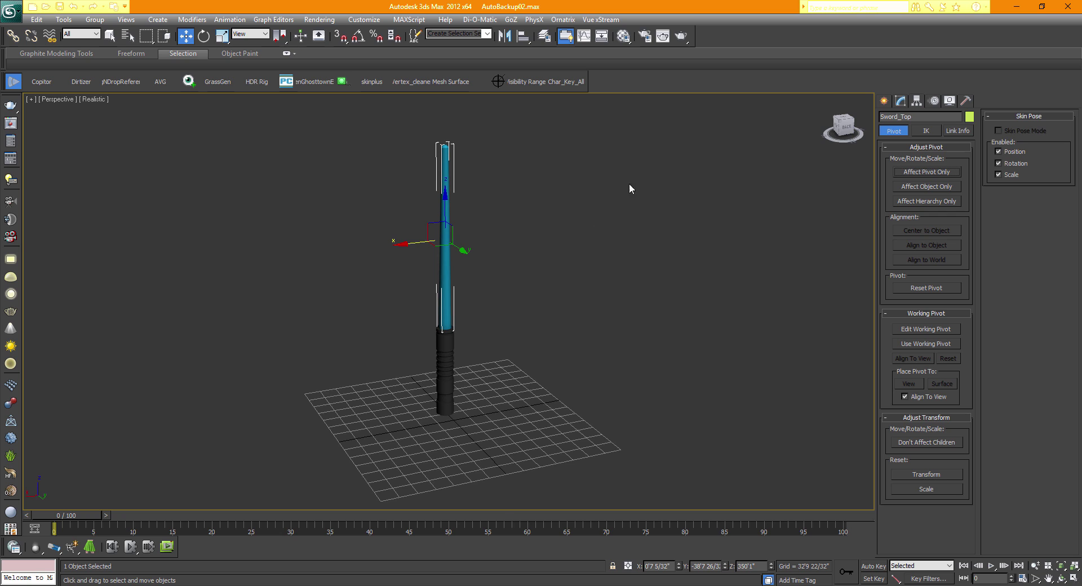
drag(842, 127, 812, 136)
click(499, 386)
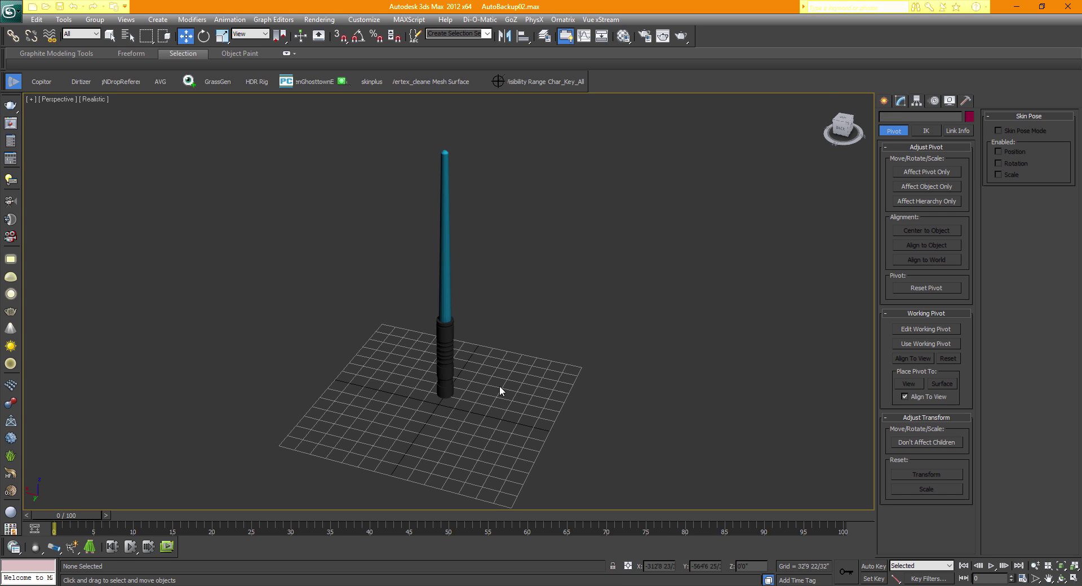
- Set the X, Y and Z positions of the hilt, Sword_Lower_part, to 0
click(445, 388)
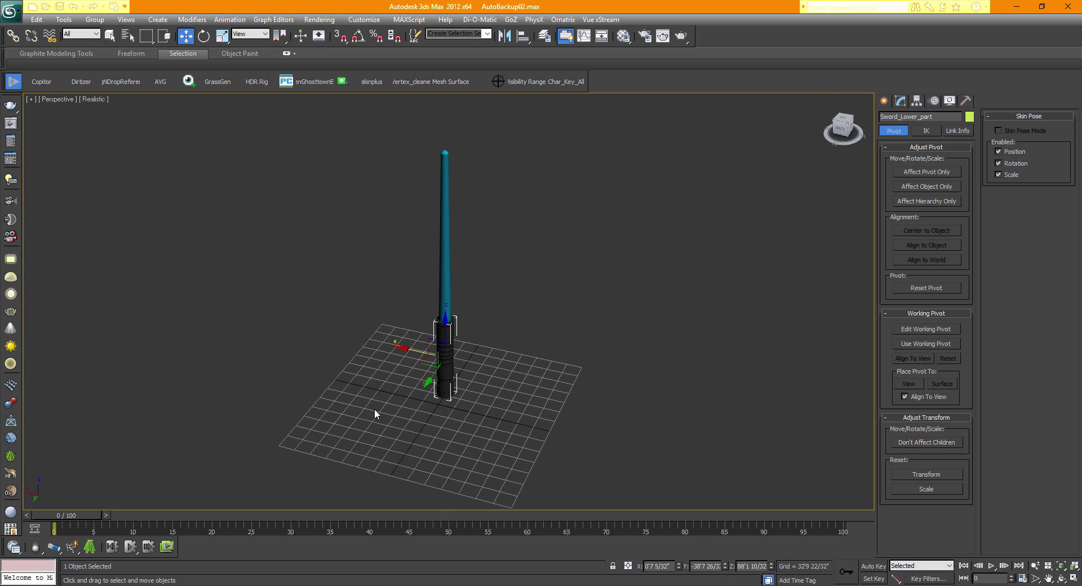
right_click(679, 566)
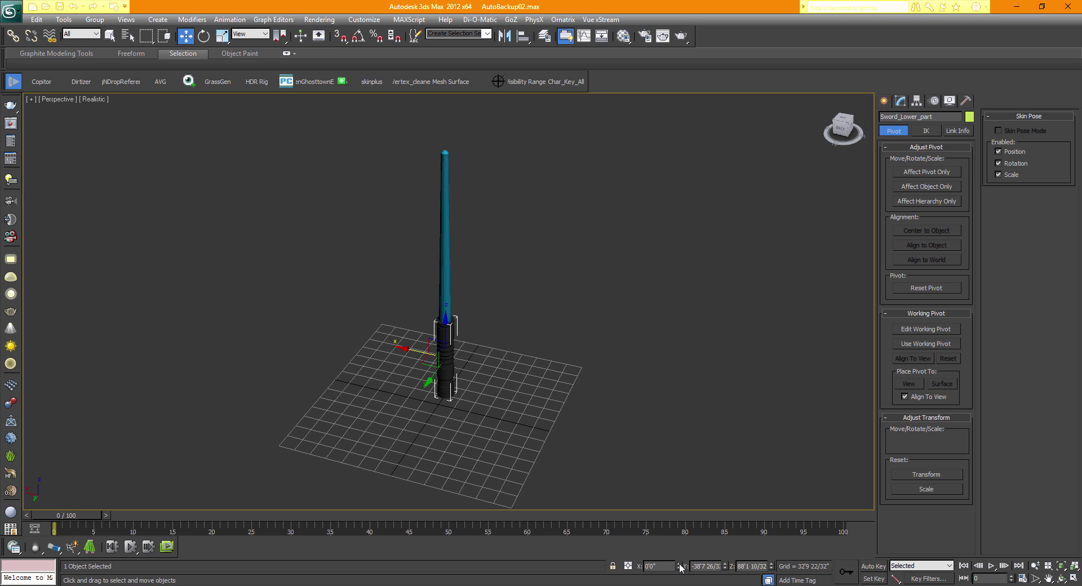
right_click(725, 566)
right_click(772, 566)
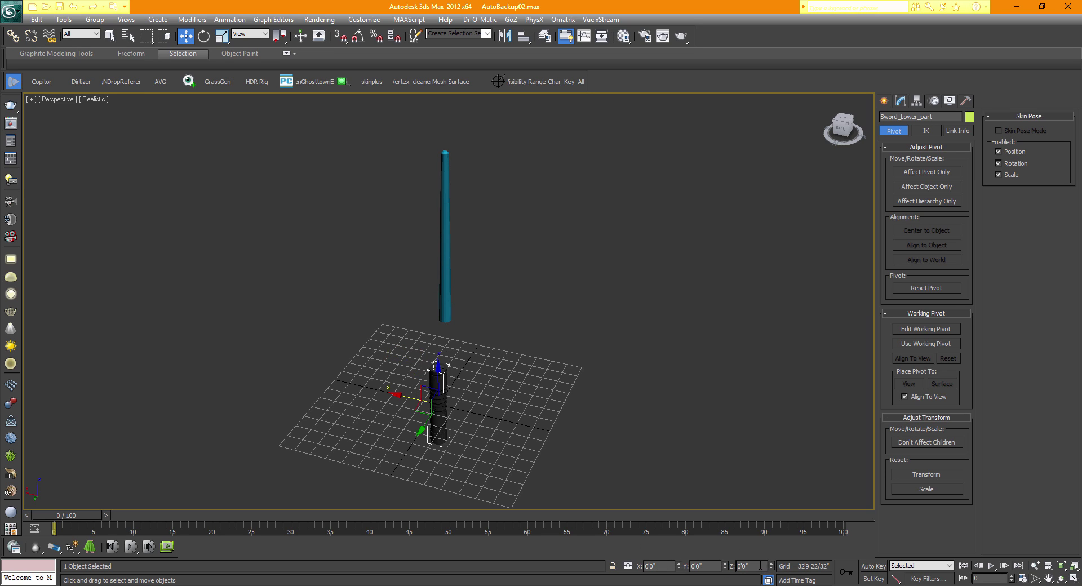
- Set the X, Y and Z positions of the blade, Sword_Top, to 0
click(446, 249)
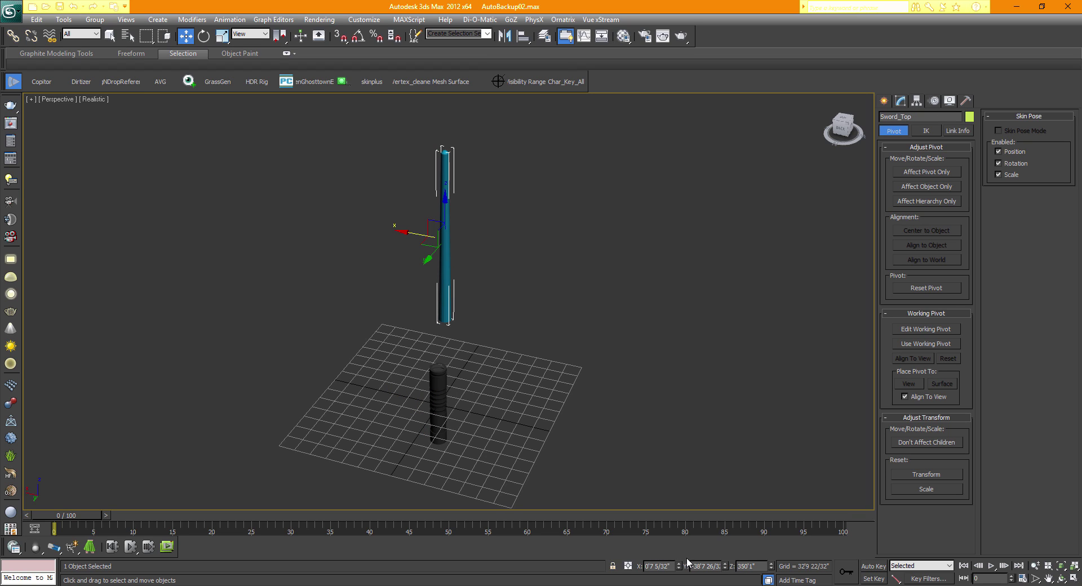
right_click(725, 566)
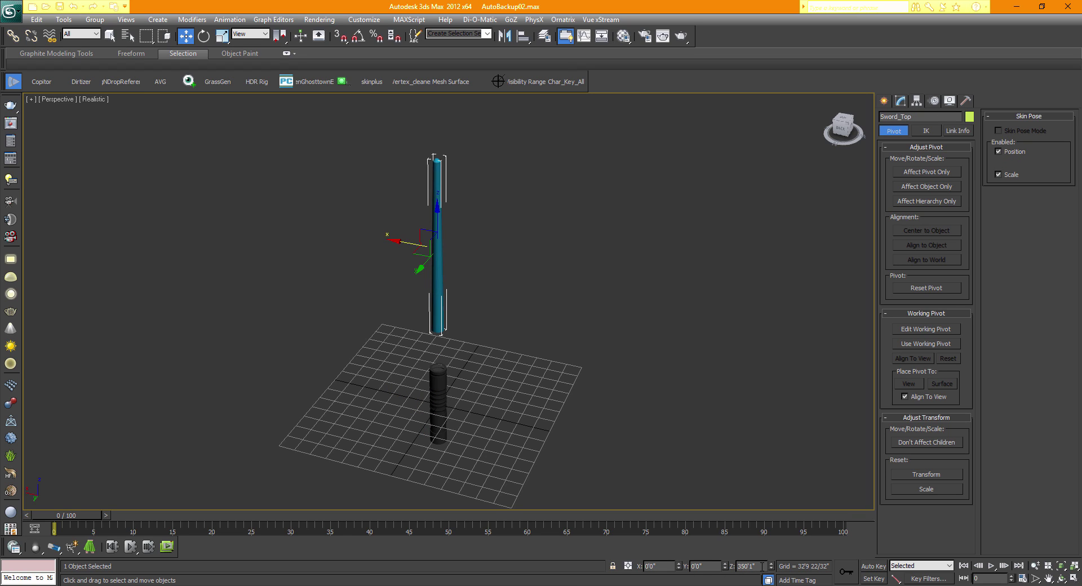
right_click(771, 566)
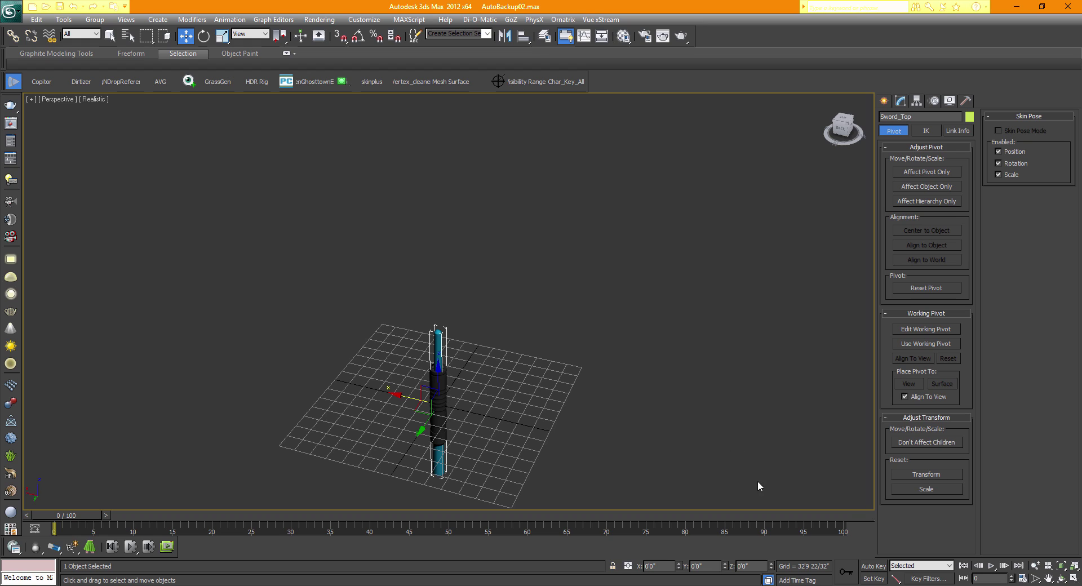
- Undo the blade's repositioning and the hilt's Z move, keeping the hilt at X 0 and Y 0
key(ctrl+z)
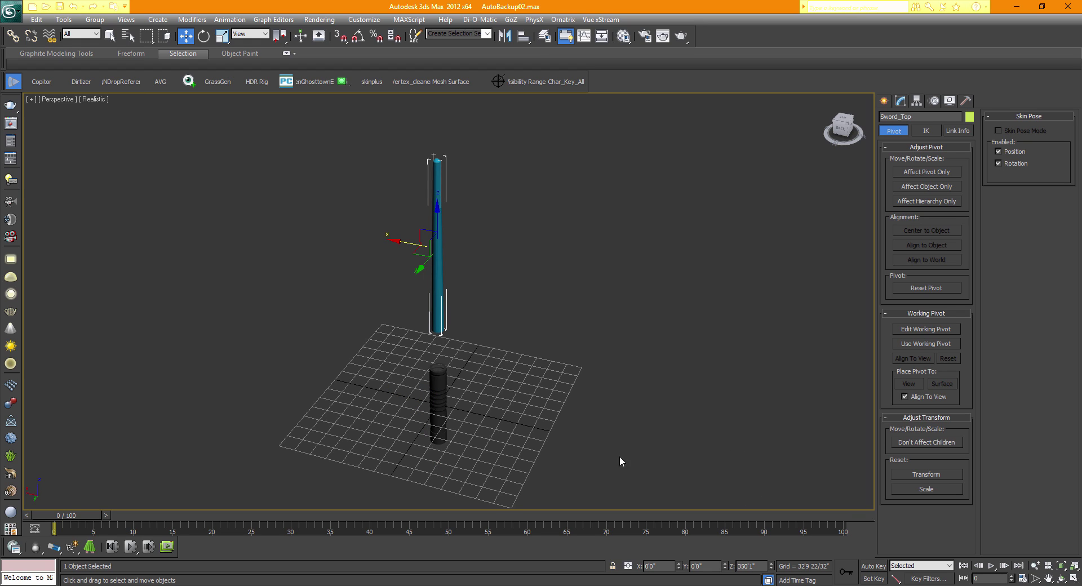
click(434, 396)
key(ctrl+z)
key(ctrl+z)
key(ctrl+z)
key(ctrl+z)
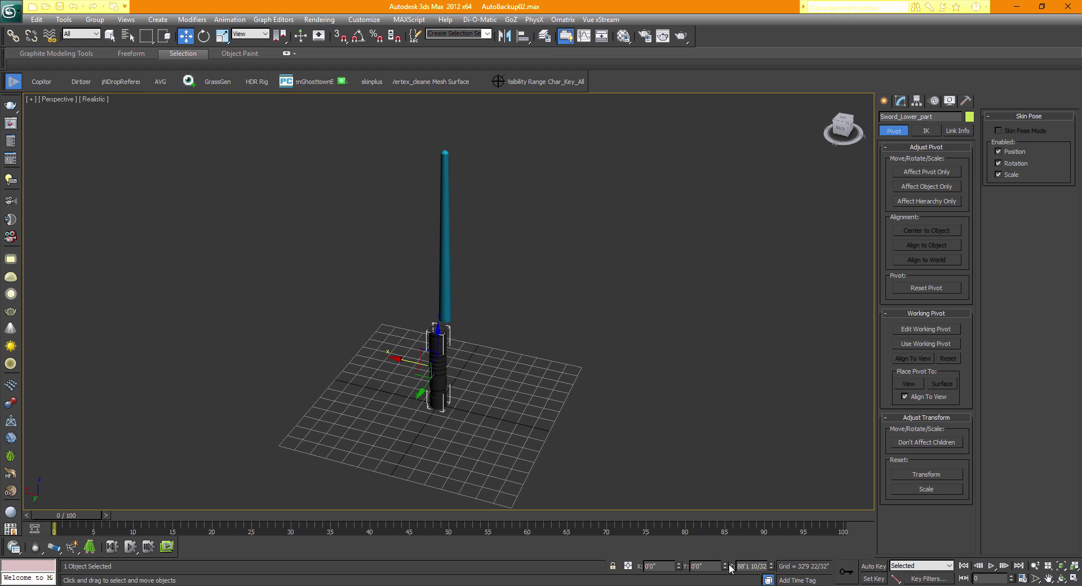
- Set the Y position of the blade, Sword_Top, to 0 at its existing height and deselect it
click(446, 264)
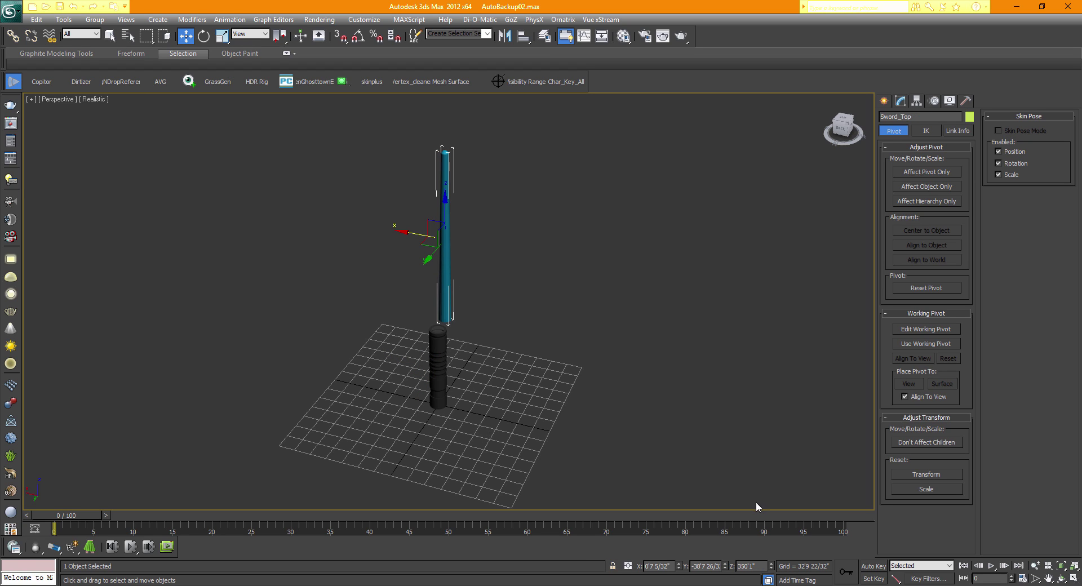
drag(771, 565, 756, 494)
key(ctrl+z)
click(840, 127)
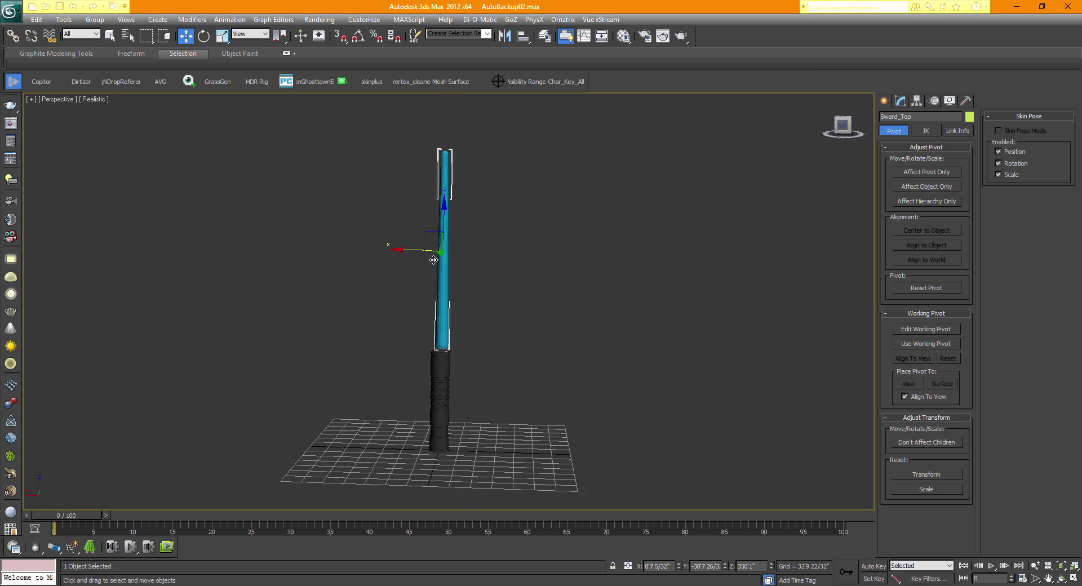
right_click(724, 567)
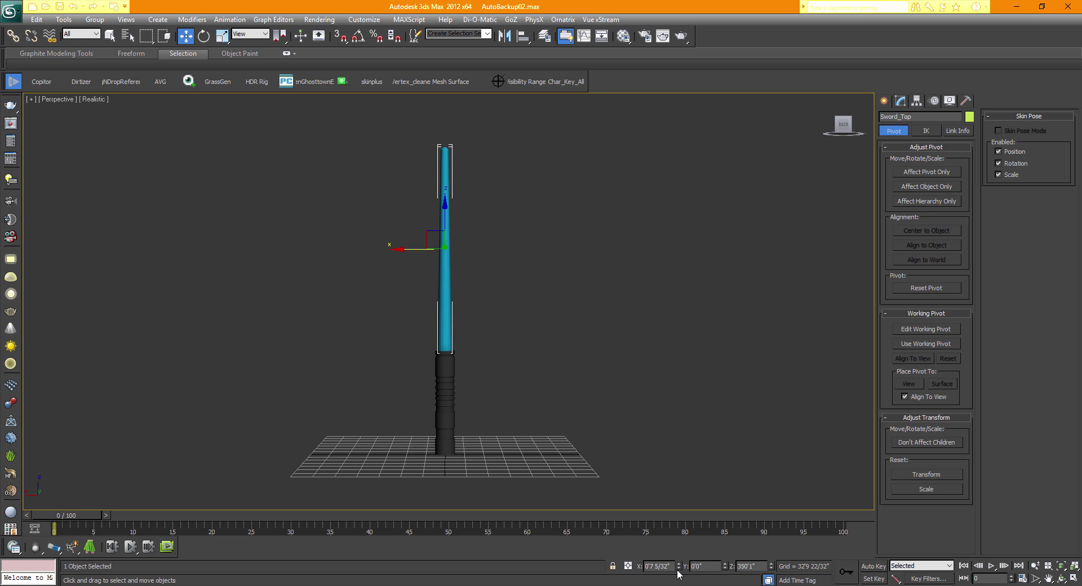
click(818, 123)
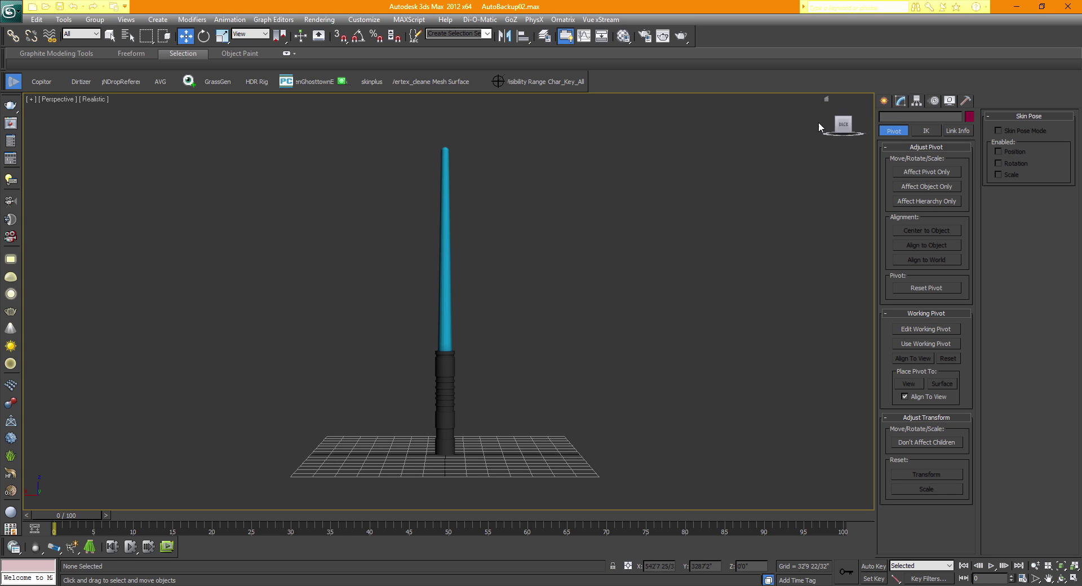
click(850, 128)
scroll(528, 299, up, 8)
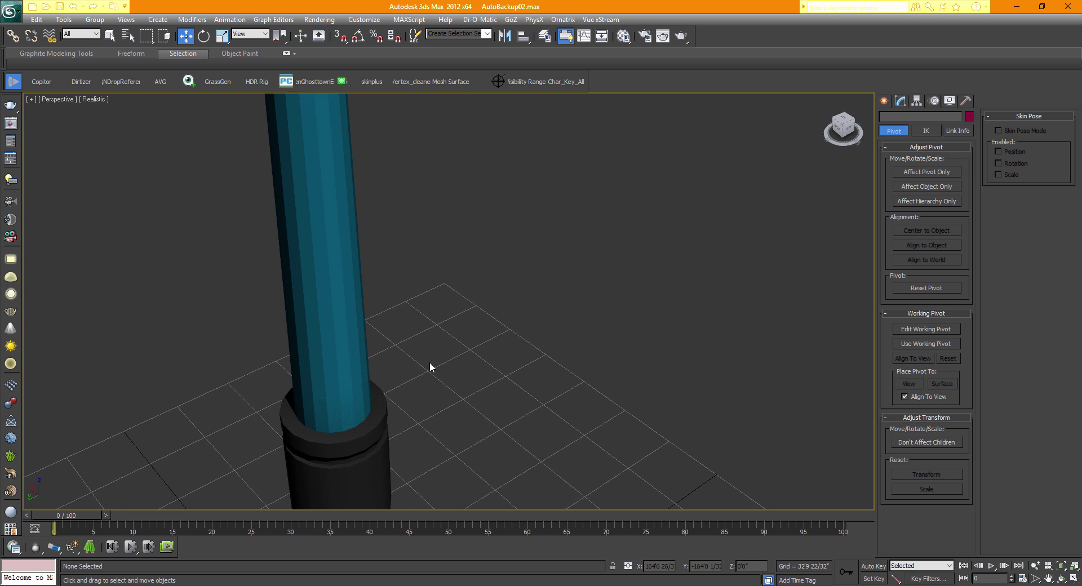
scroll(429, 362, down, 8)
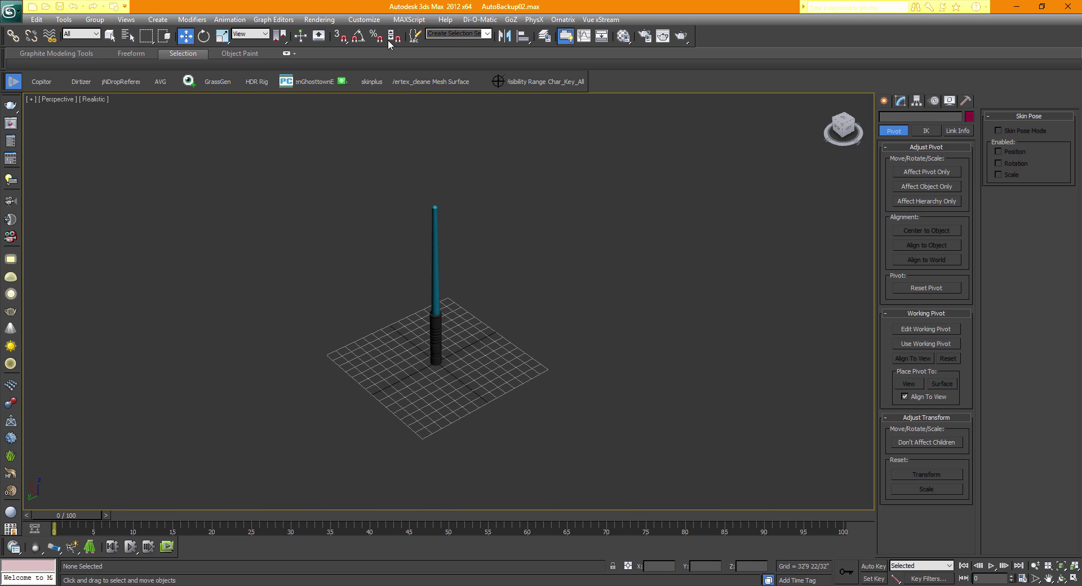
- Start saving the scene as a new file and choose the Imvu Files folder on the Desktop
click(11, 11)
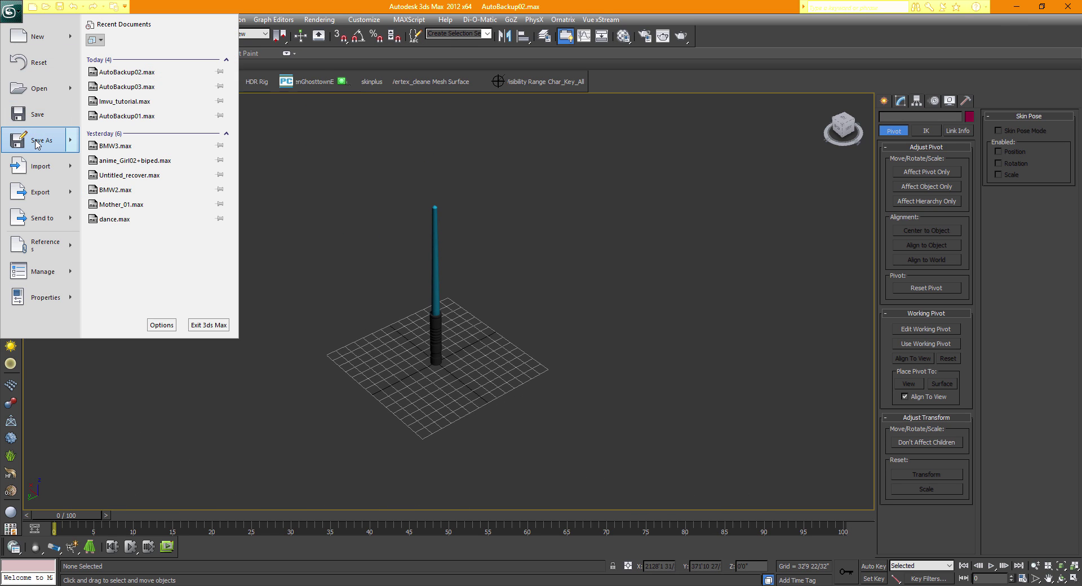
click(36, 144)
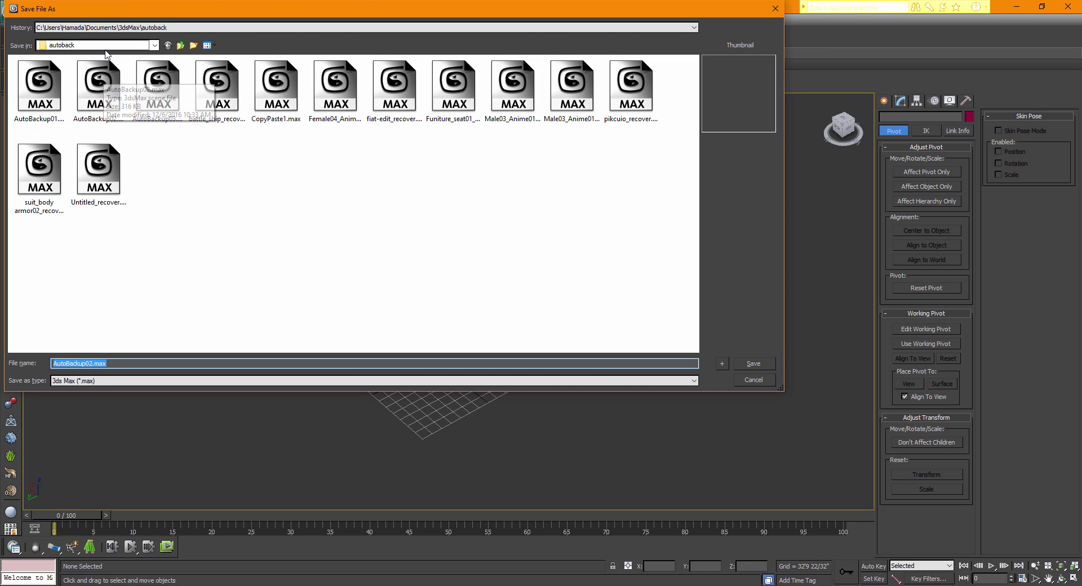
click(126, 46)
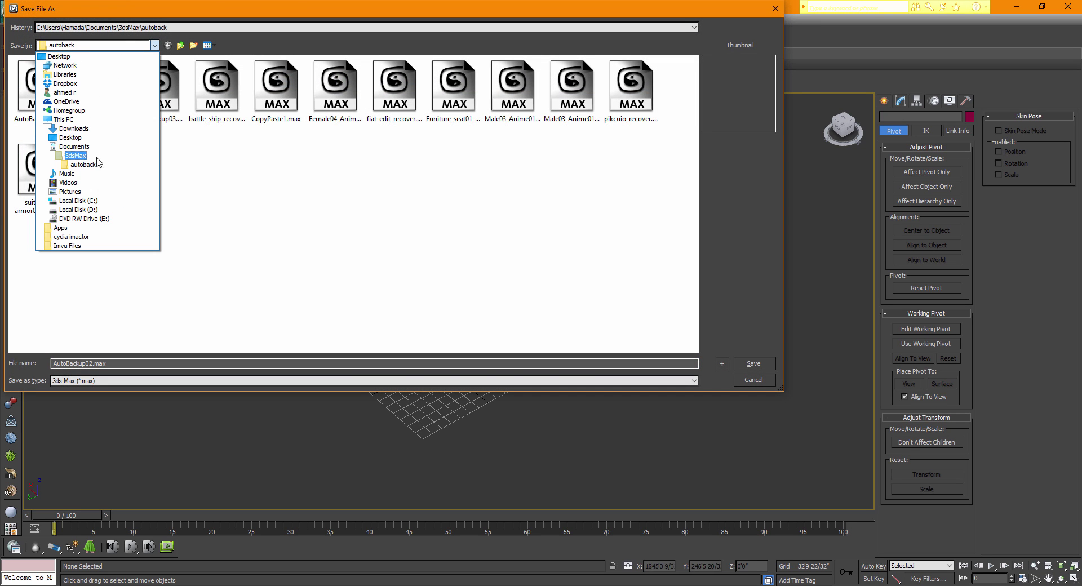
click(104, 137)
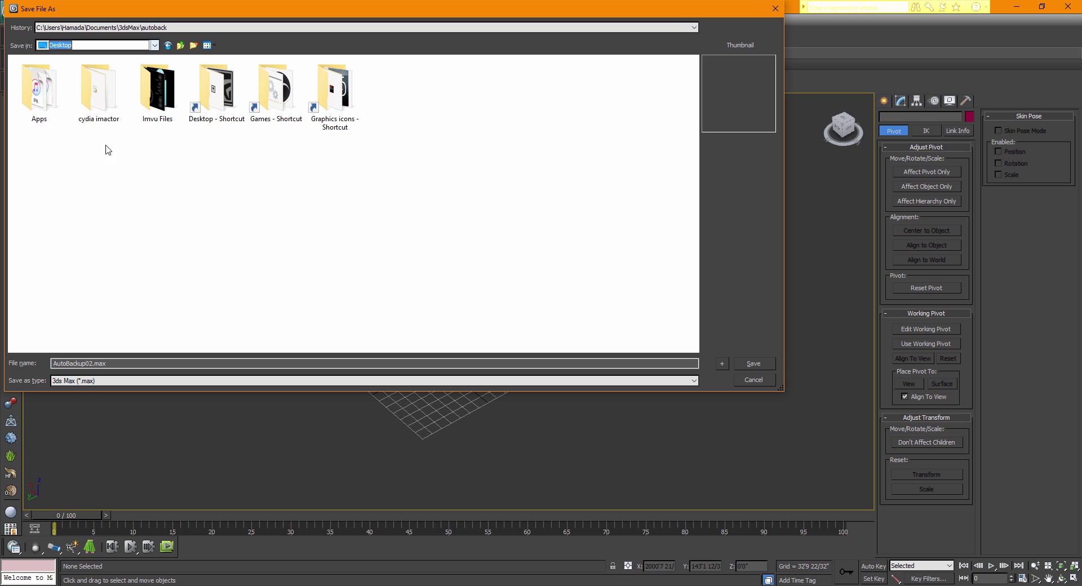
double_click(165, 103)
- Name the scene file StarWar_Sword_Mesh.max and save it
click(136, 363)
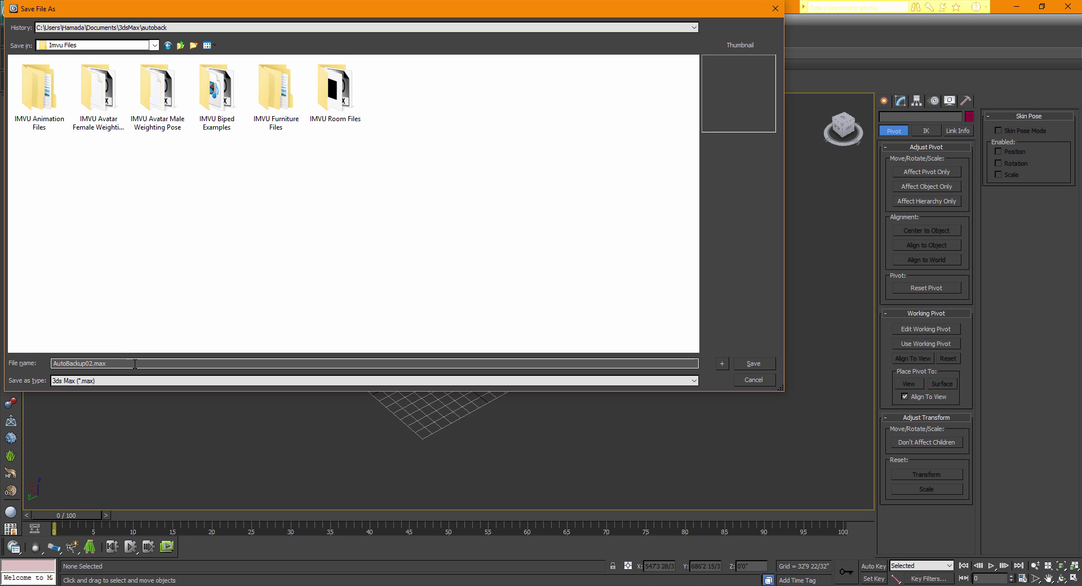
drag(95, 365, 54, 373)
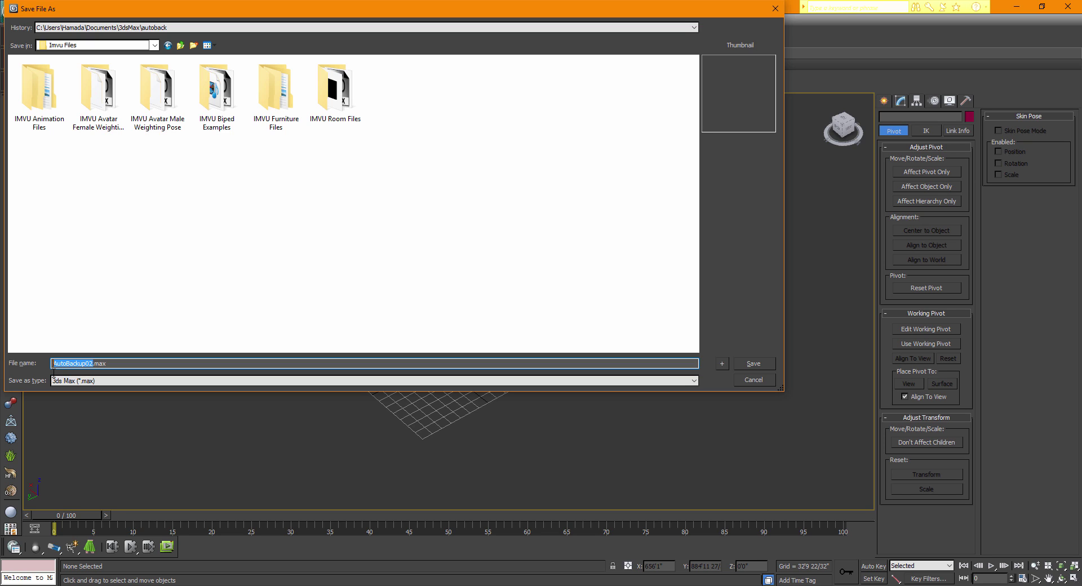
text(S)
text(tar)
text(W)
text(ar_)
text(So)
text(ord)
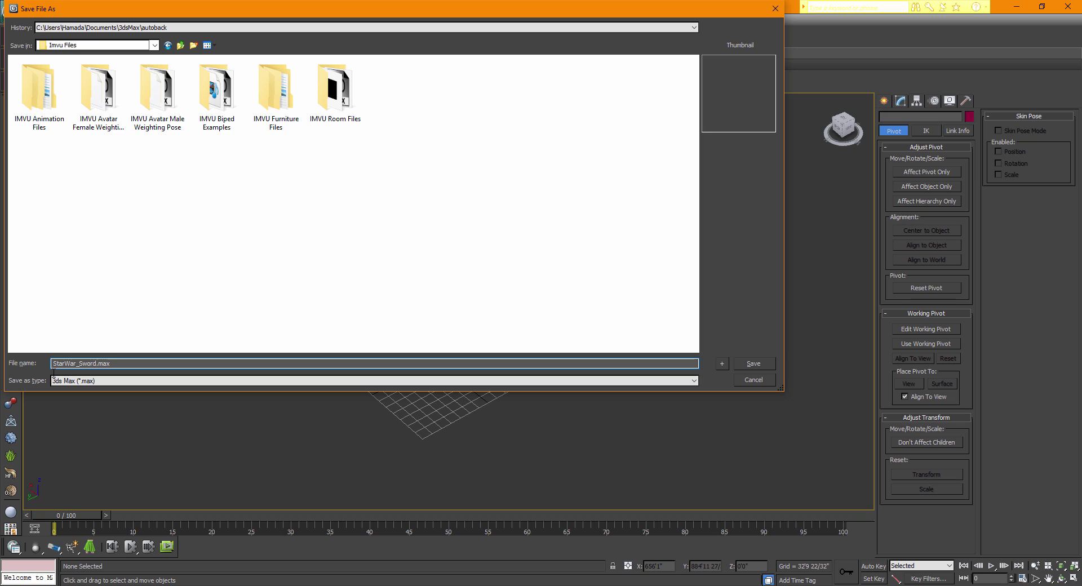
text(_Mesh)
click(753, 364)
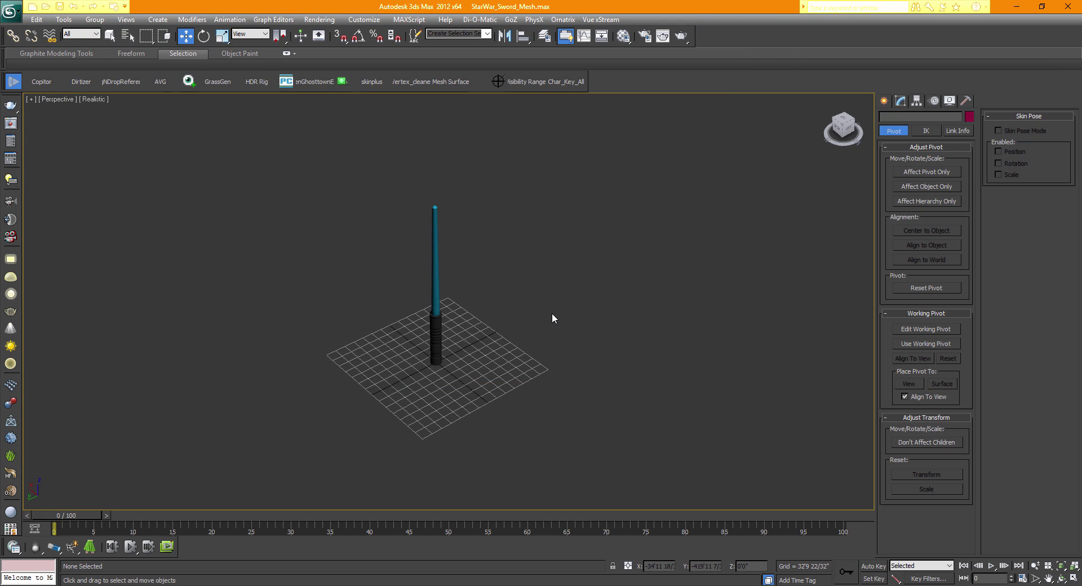
- Open Male03_Anime01_WeightingPoseMASTER.max from the IMVU Avatar Male Weighting Pose folder, continuing past the missing-files and MassFX warnings
click(11, 10)
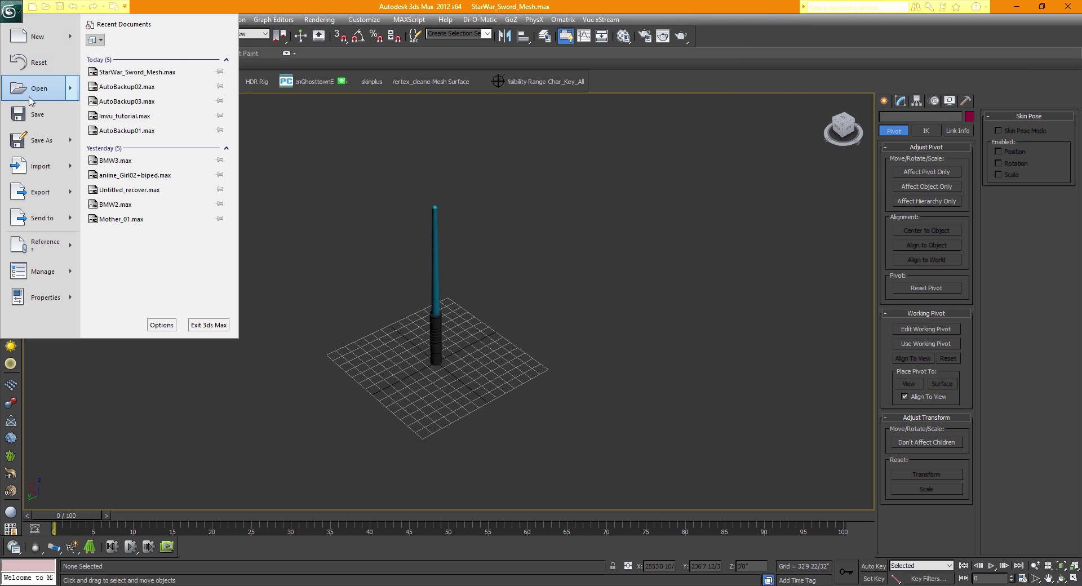
click(29, 101)
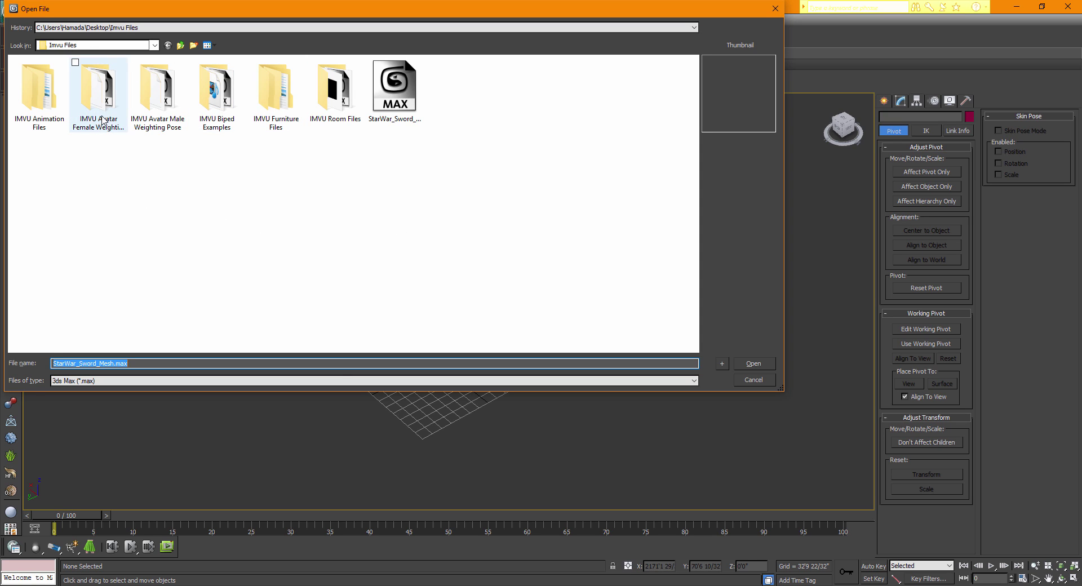
double_click(162, 121)
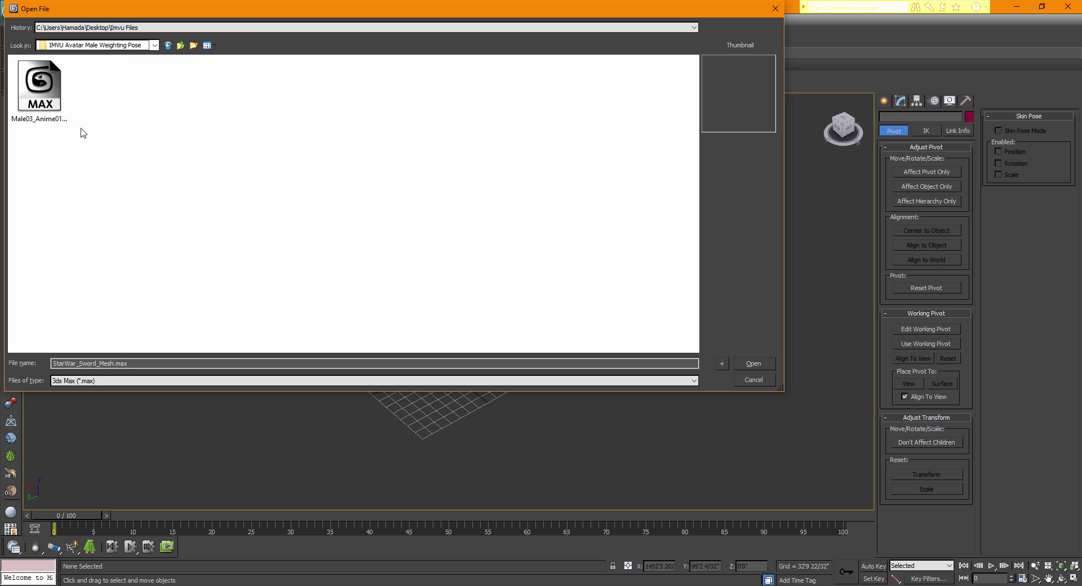
click(39, 87)
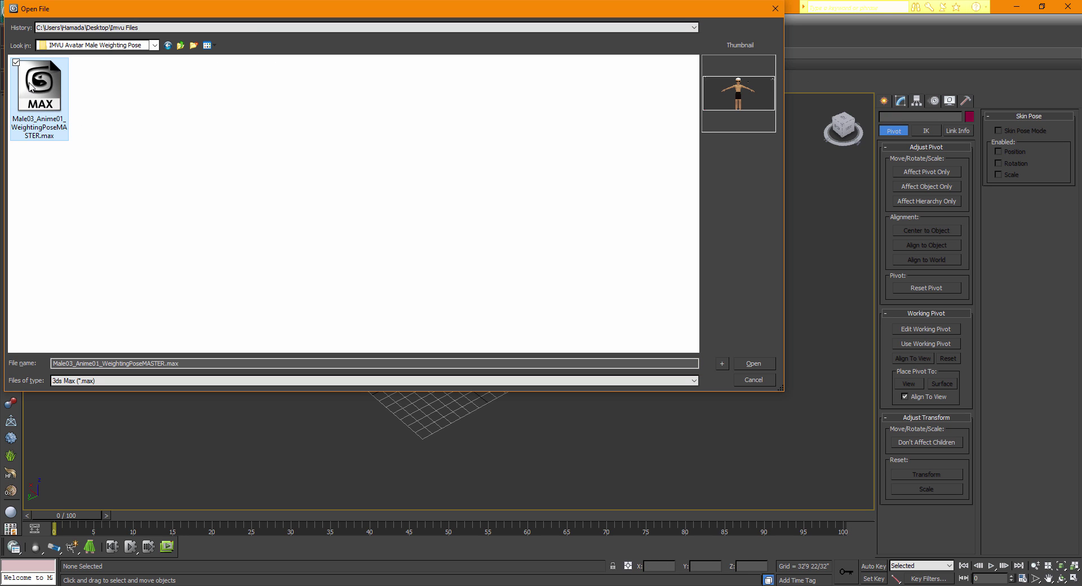
click(772, 366)
click(557, 385)
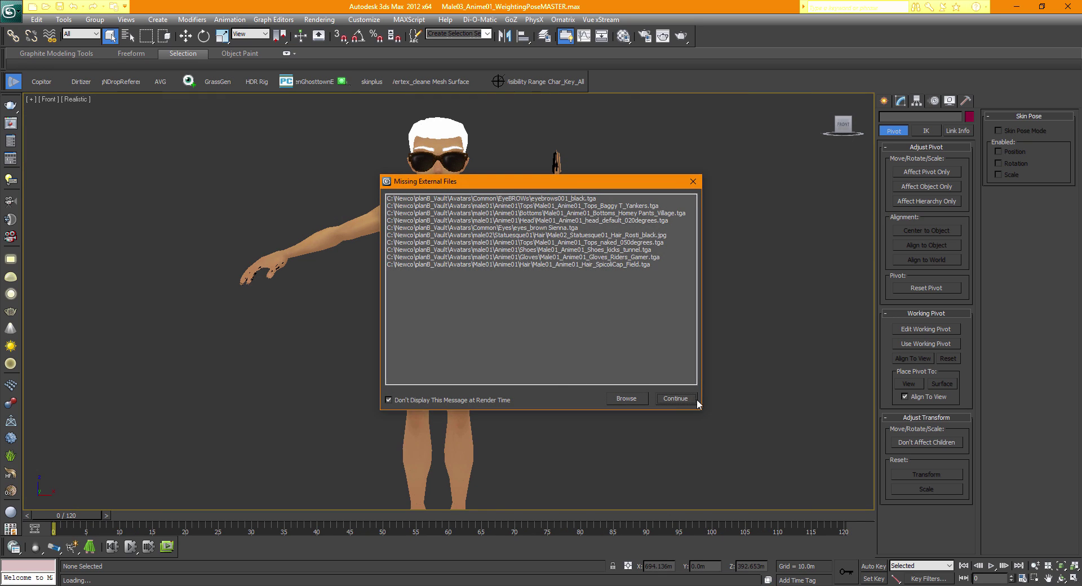
click(683, 399)
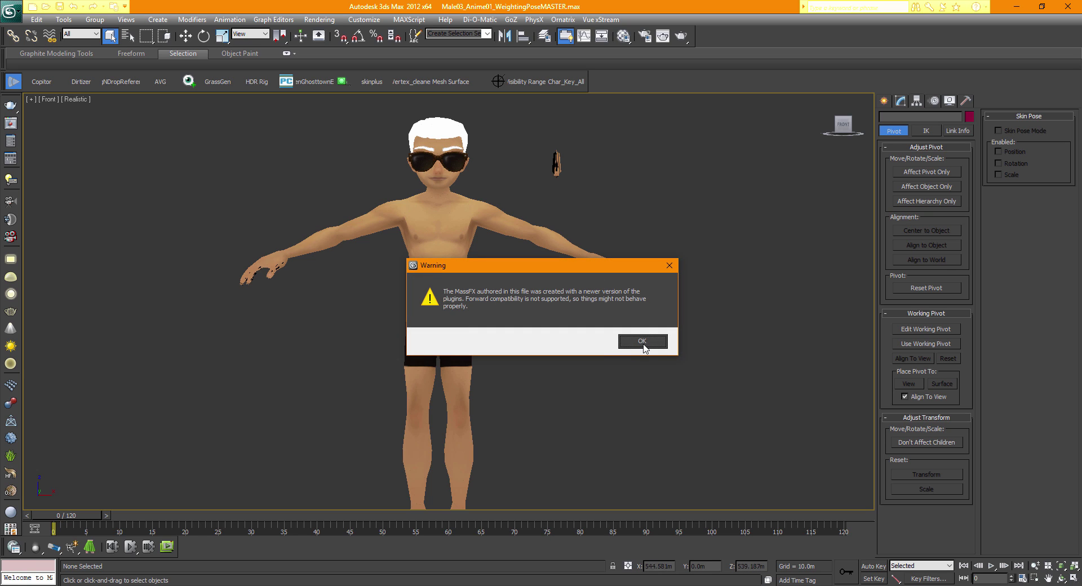
click(643, 342)
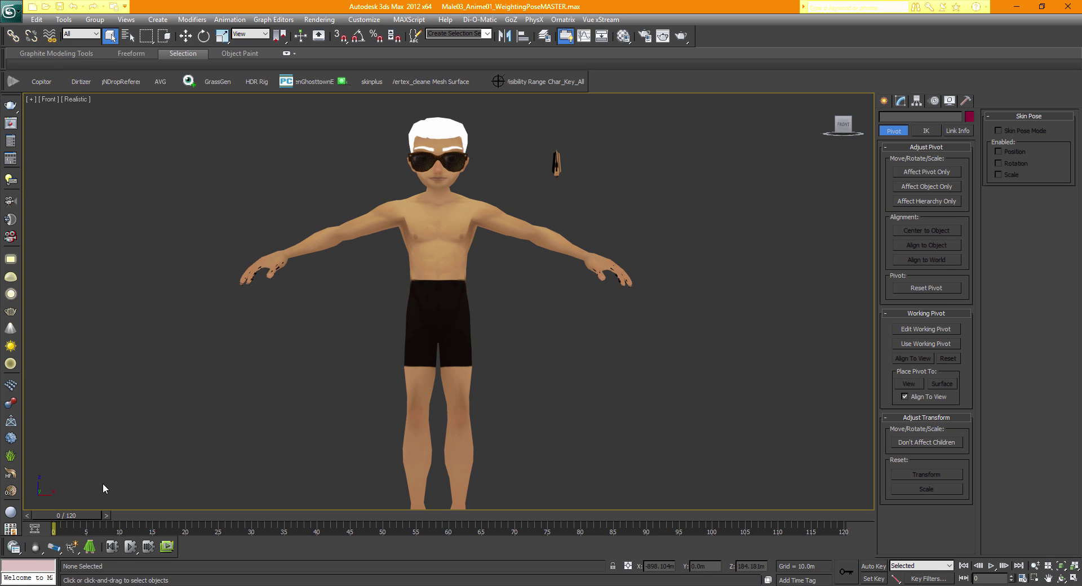
- Start merging an external 3ds Max file into the avatar scene and show the available folder locations
mouse_move(88, 515)
mouse_down()
mouse_move(333, 515)
mouse_move(84, 516)
mouse_up()
scroll(766, 197, down, 3)
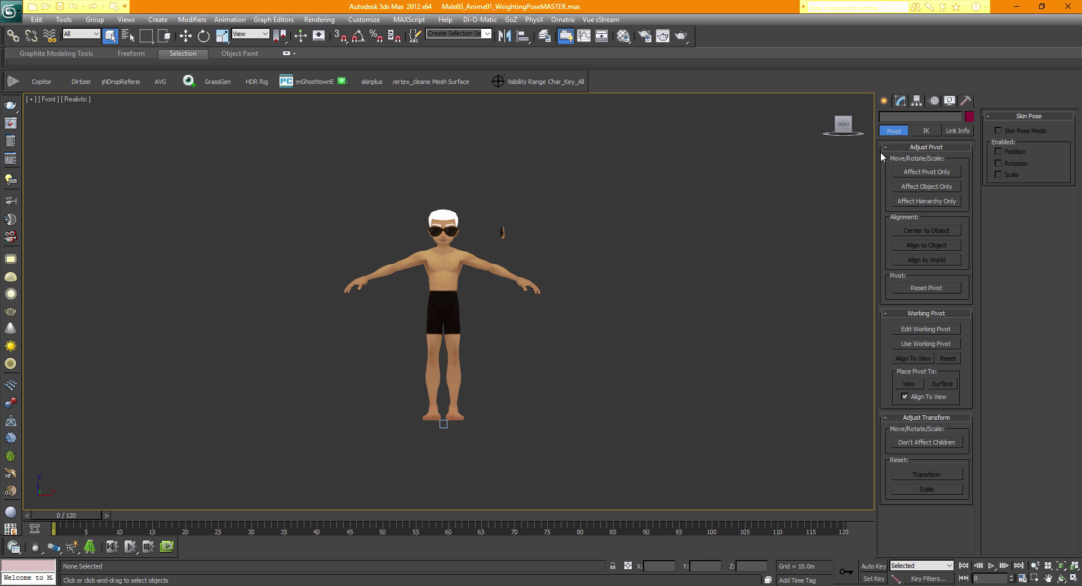
drag(842, 127, 851, 133)
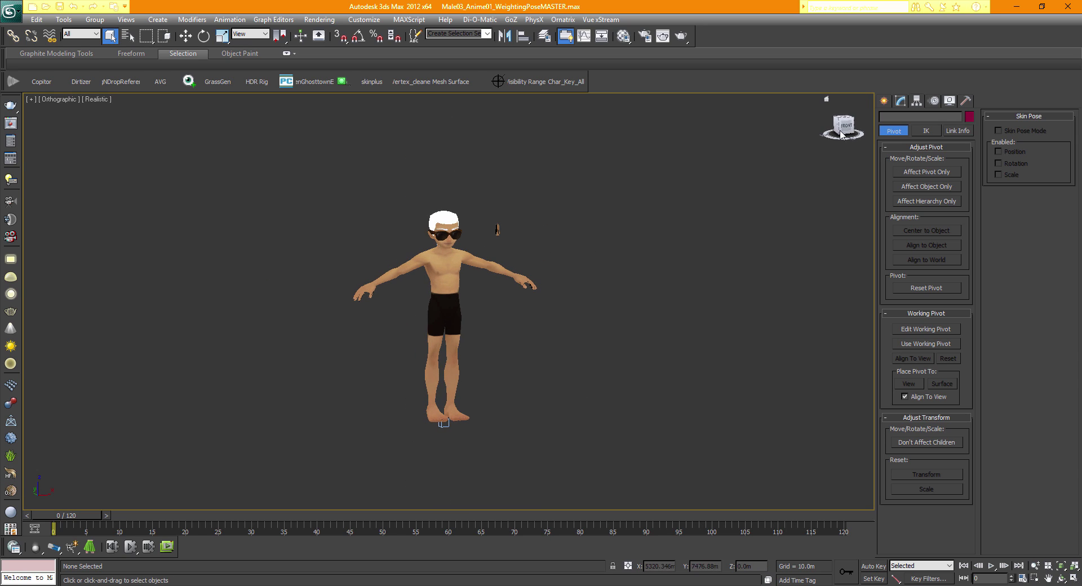
click(10, 11)
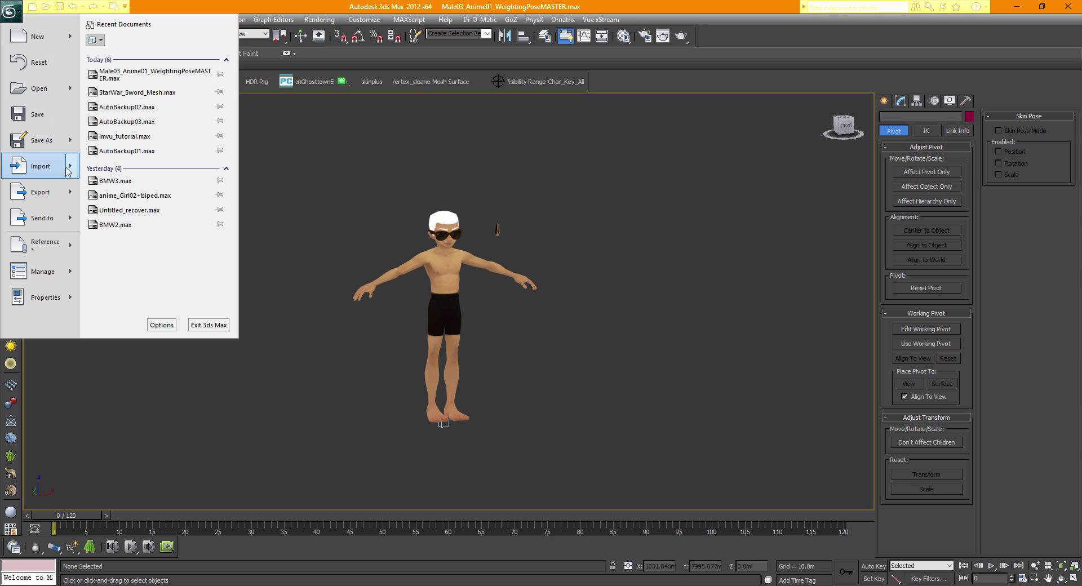
mouse_move(68, 171)
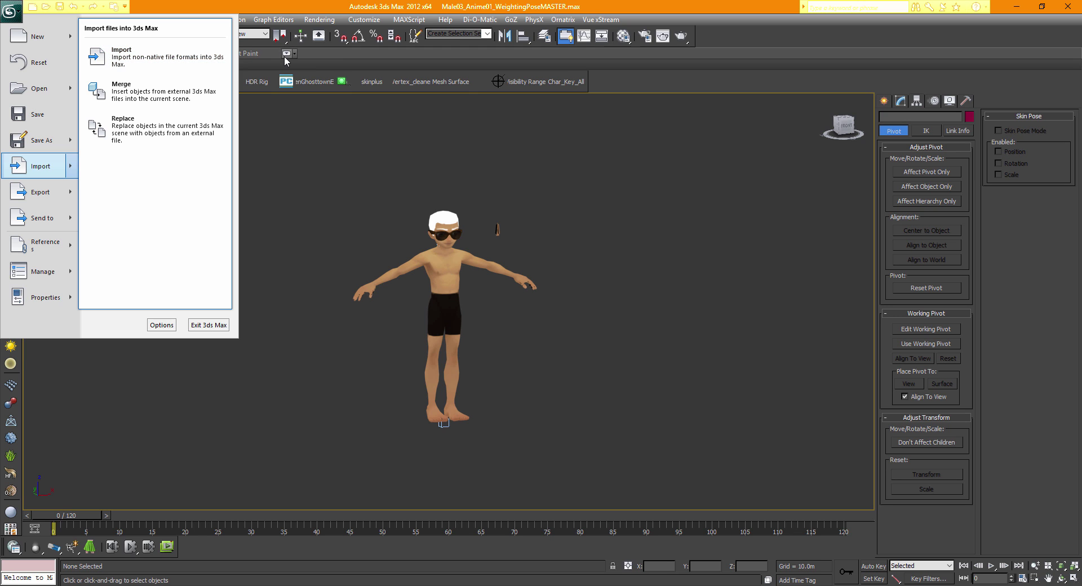
click(150, 94)
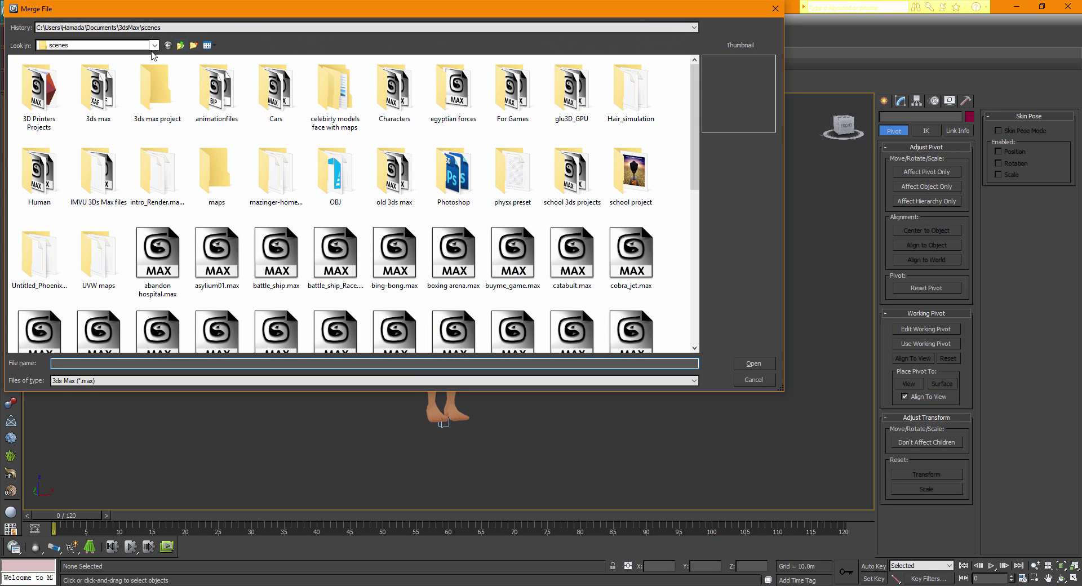
click(130, 49)
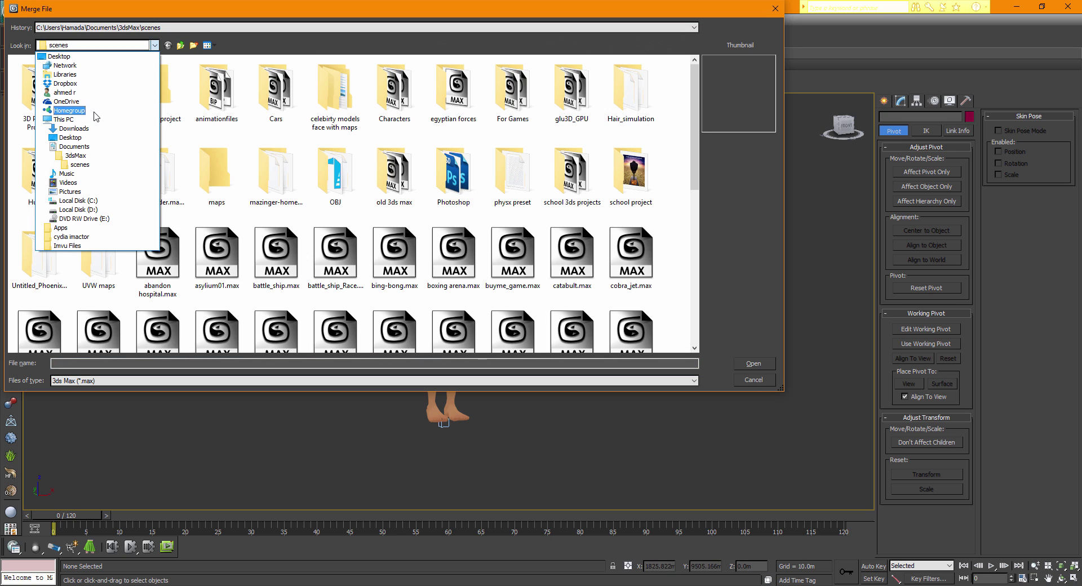
- Merge both Sword_Lower_part and Sword_Top from StarWar_Sword_Mesh.max in the desktop's Imvu Files folder into the scene
click(102, 138)
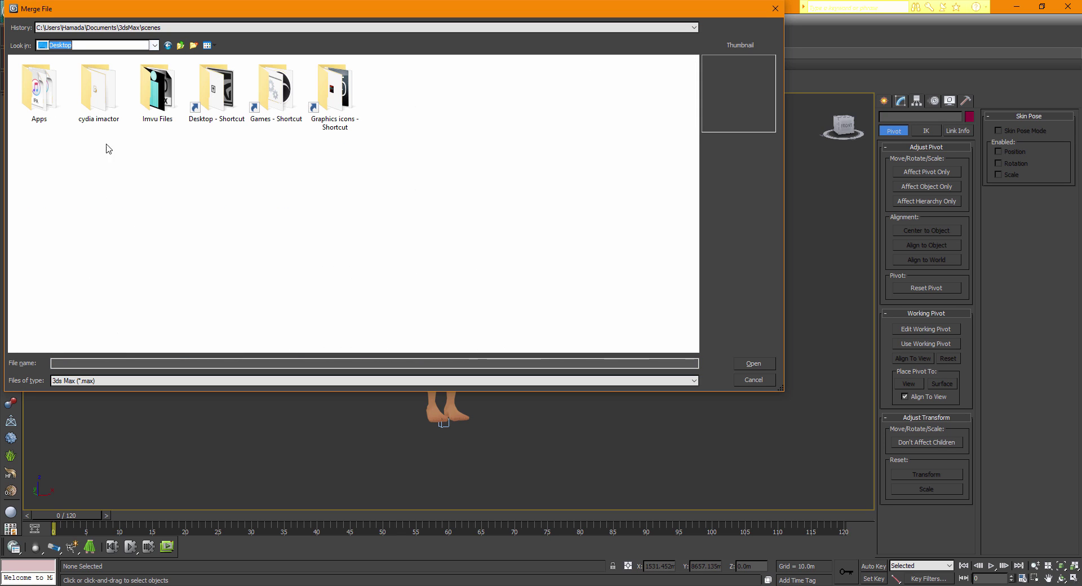
double_click(157, 91)
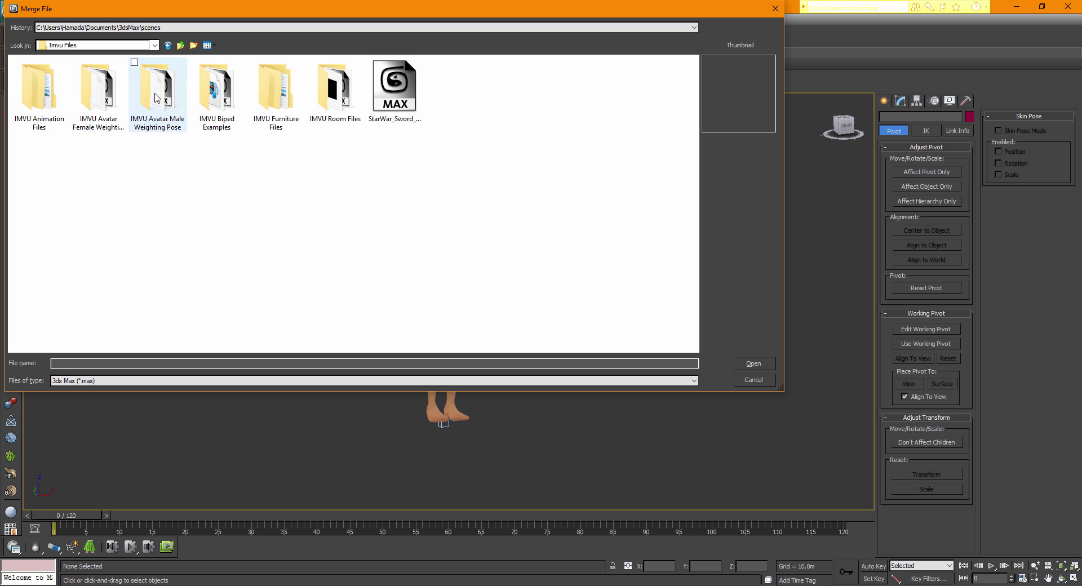
double_click(395, 87)
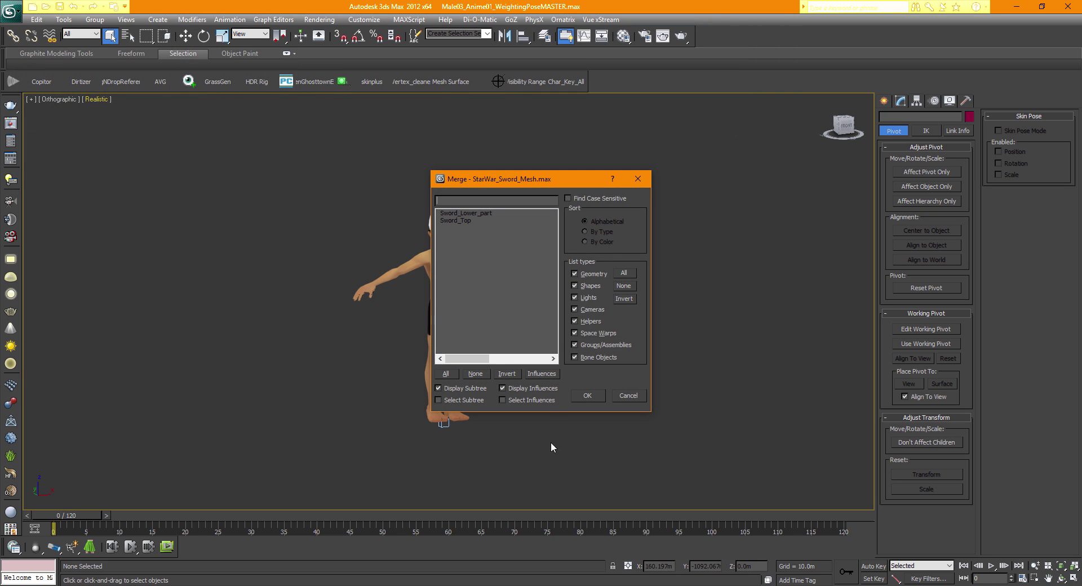
drag(478, 181, 586, 168)
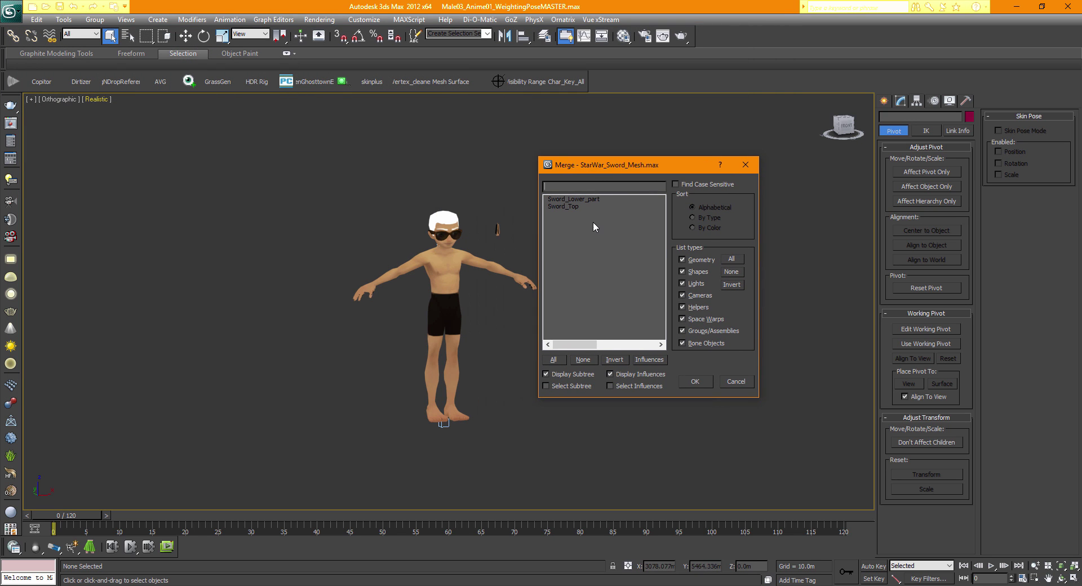
click(560, 200)
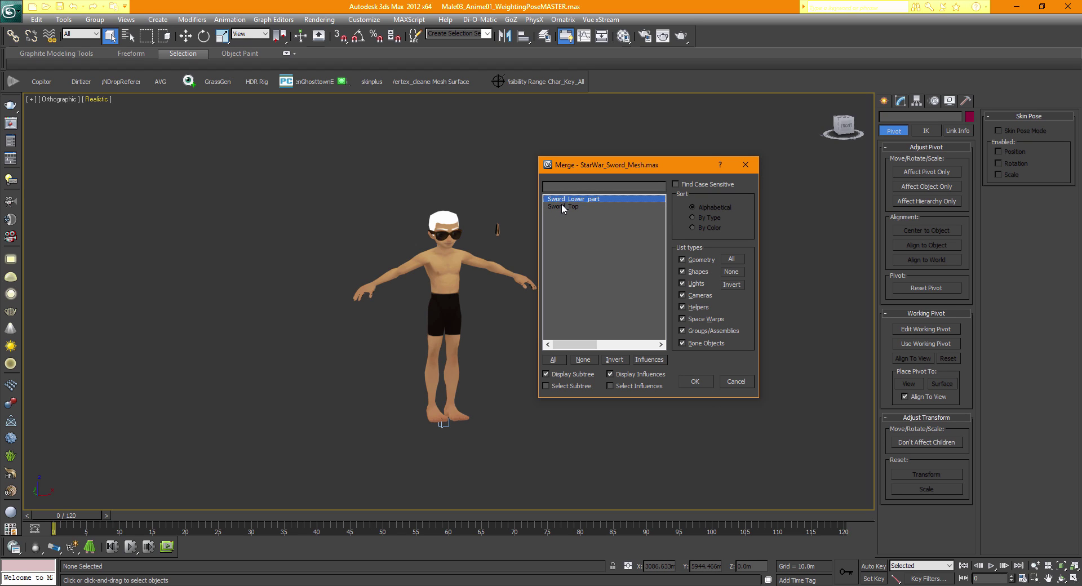
click(567, 207)
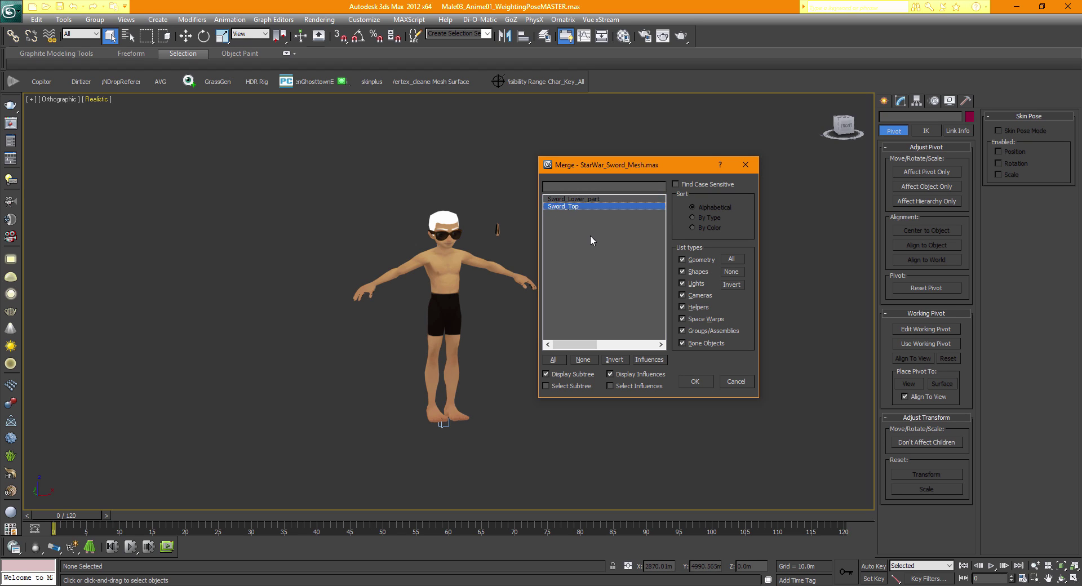
click(552, 360)
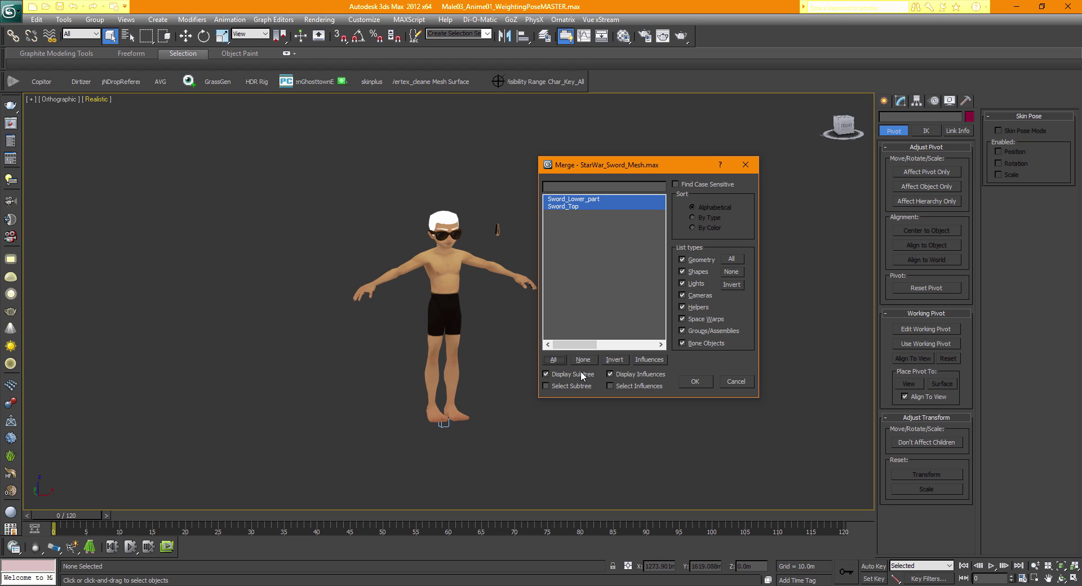
click(694, 382)
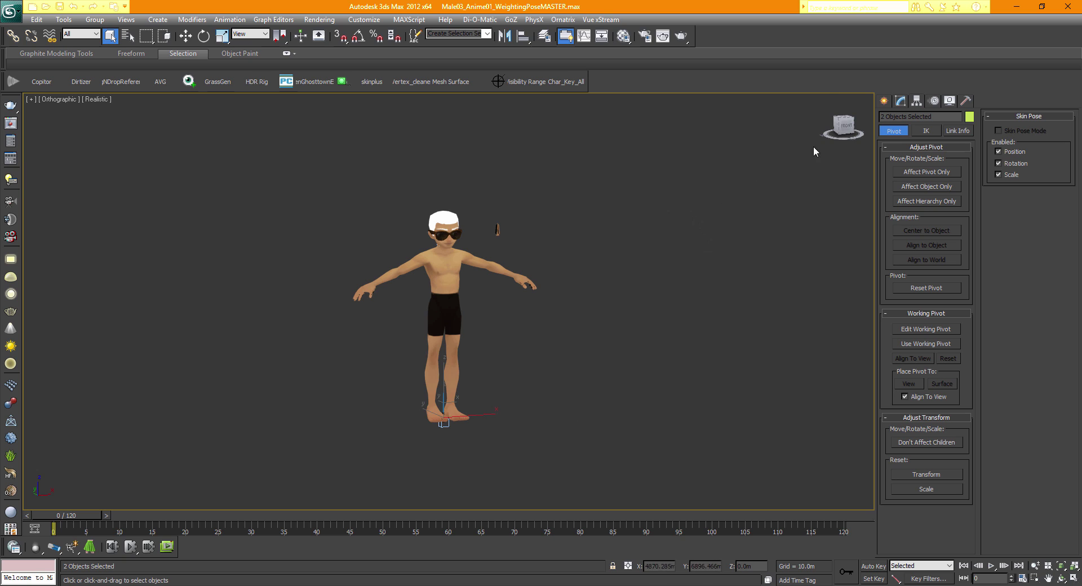
- Uniformly scale up the merged sword parts in the front view until the sword is roughly leg-length beside the avatar
mouse_move(841, 126)
mouse_down()
mouse_move(834, 139)
mouse_move(842, 122)
mouse_move(852, 132)
mouse_up()
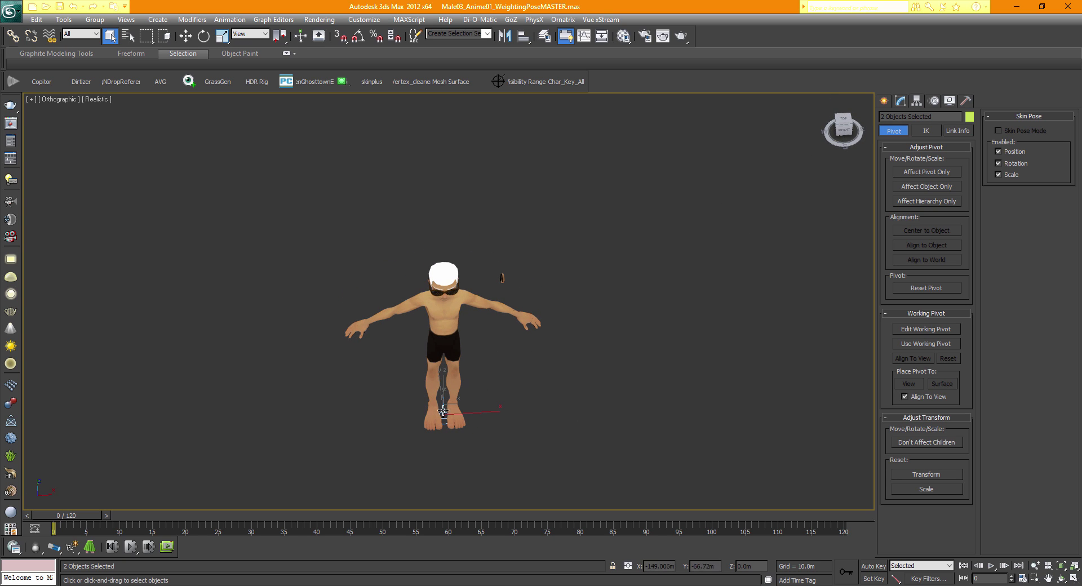
click(844, 131)
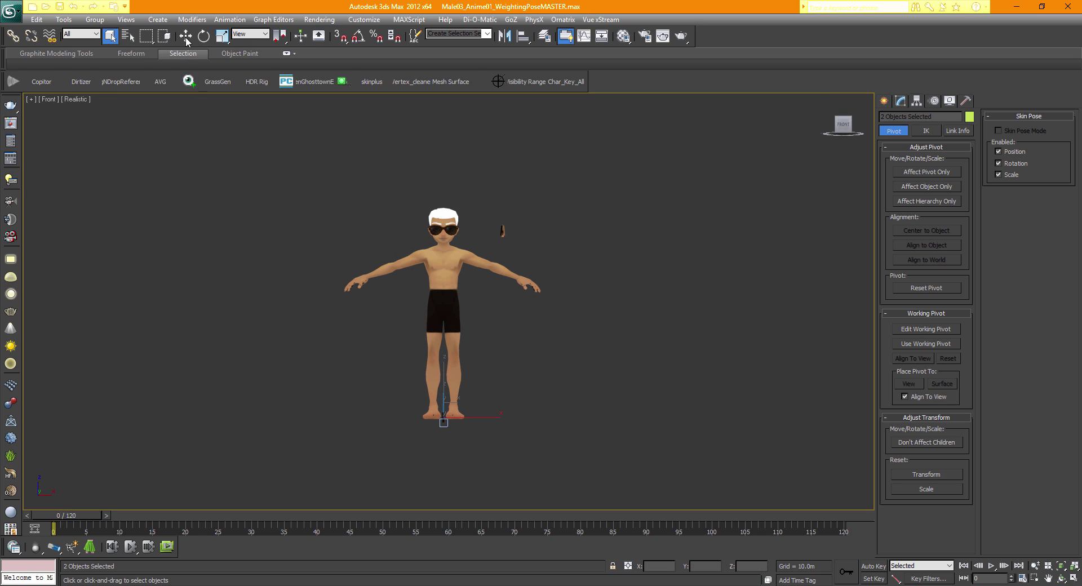
click(222, 36)
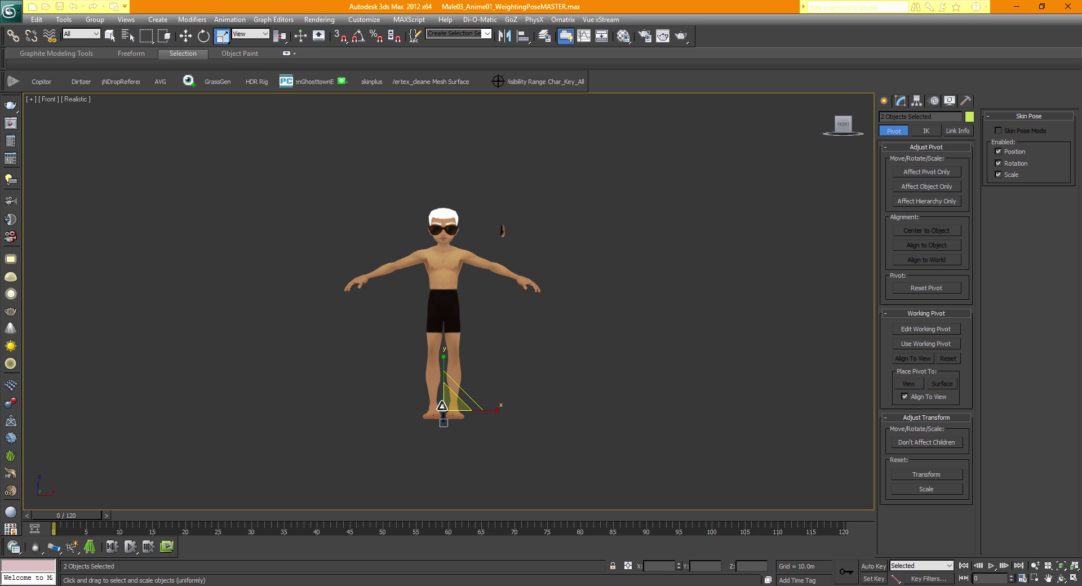
drag(449, 404, 448, 145)
- Move both sword parts out from between the avatar's legs and raise them beside the outstretched hand in the front view
click(186, 35)
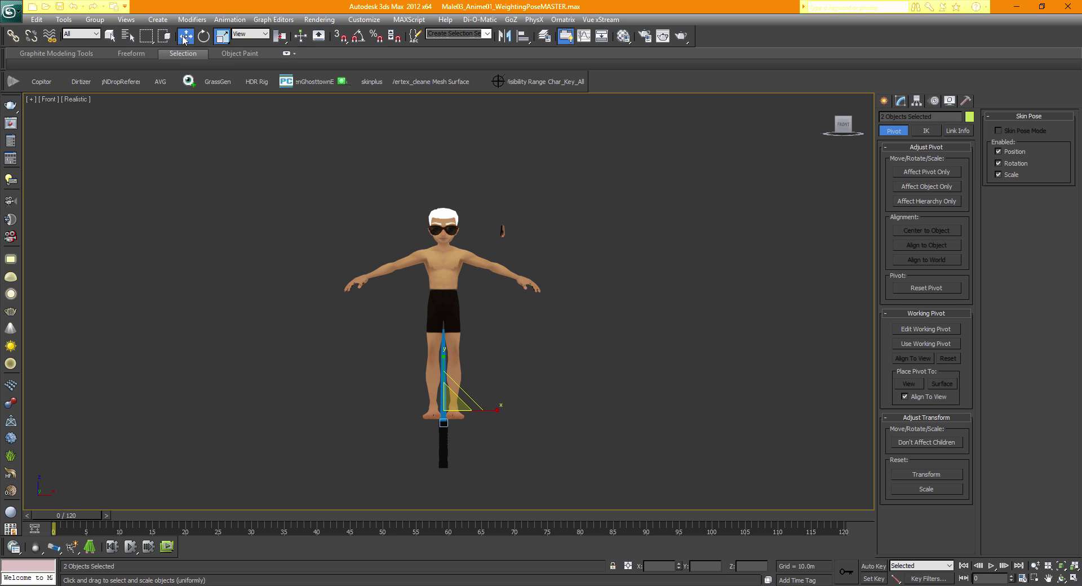
drag(489, 410, 390, 407)
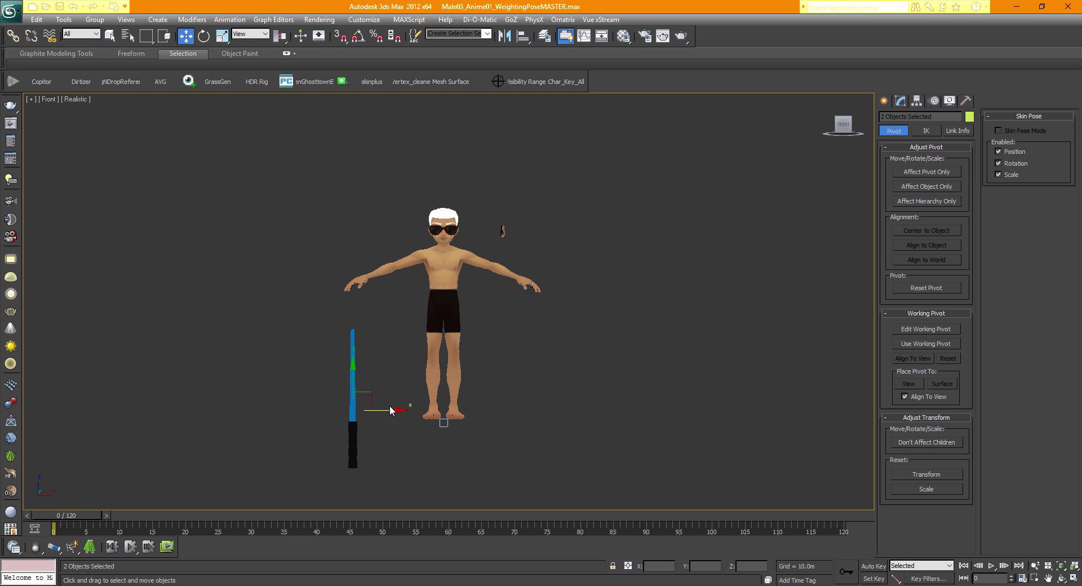
drag(370, 341, 287, 550)
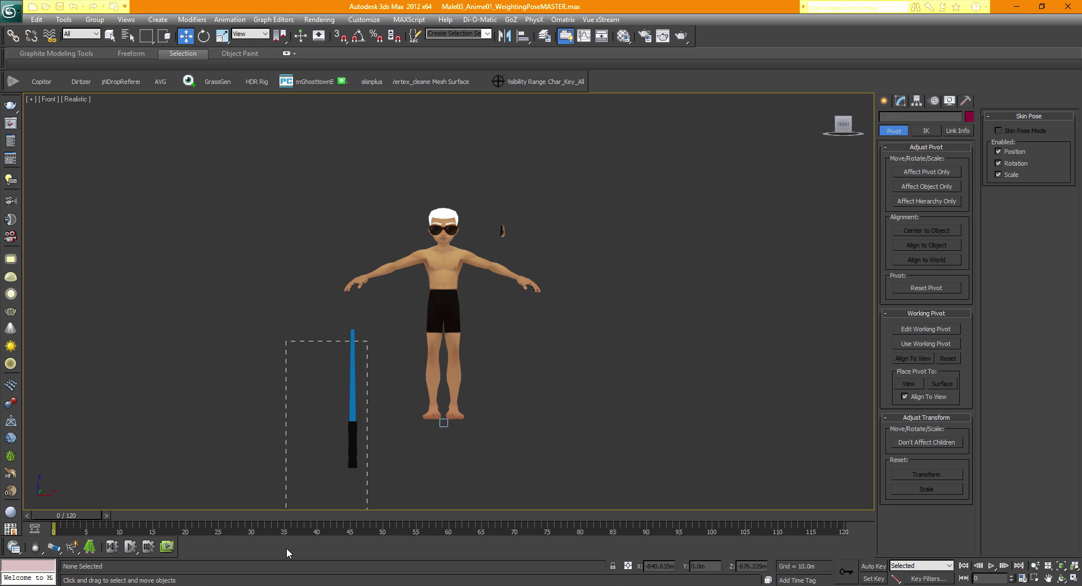
drag(361, 404, 317, 327)
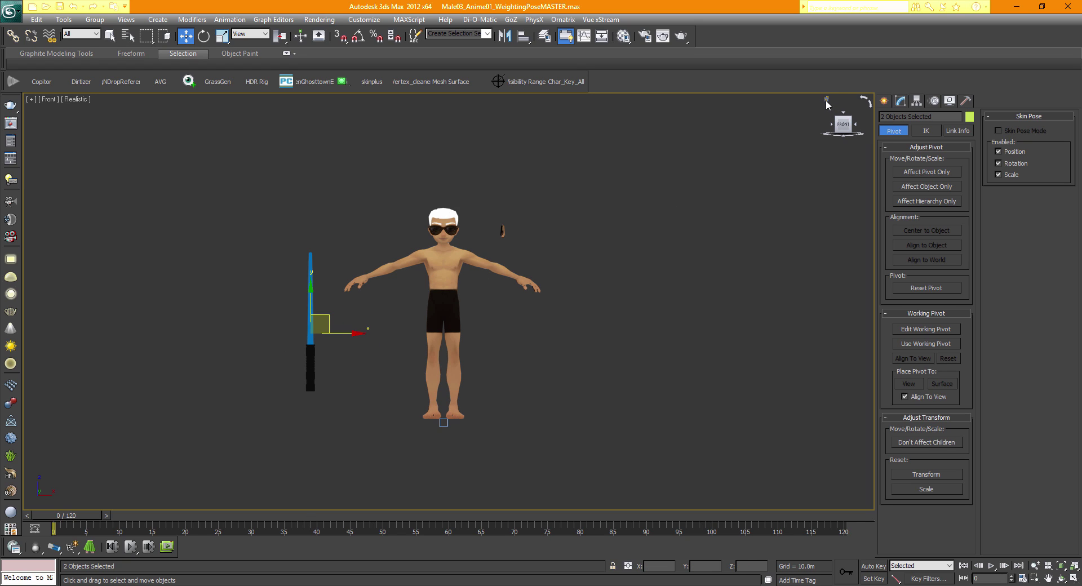
- Switch the viewport to a perspective view and show edged faces on the sword and avatar
click(826, 99)
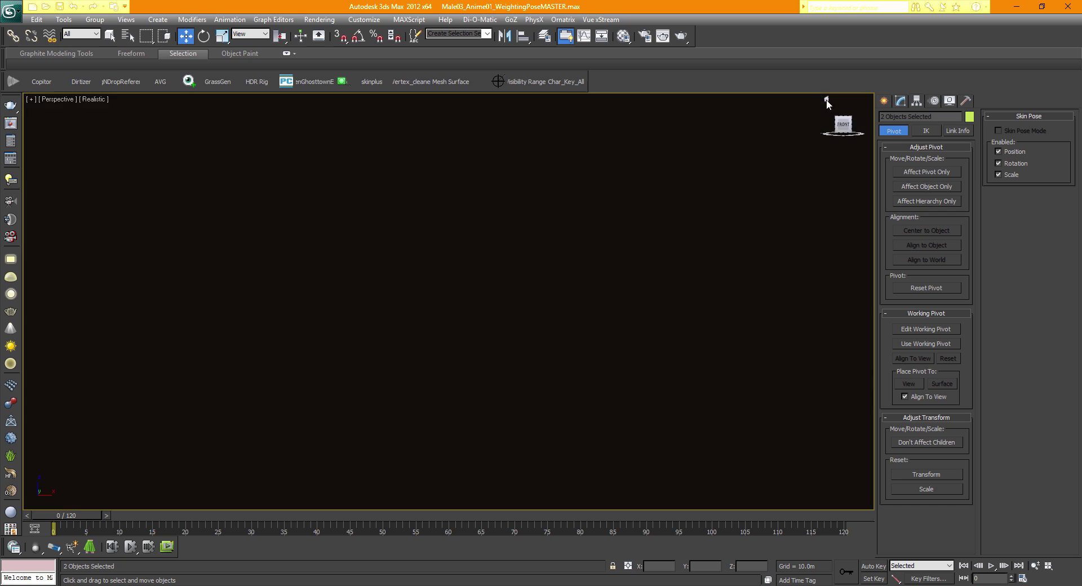
scroll(662, 253, down, 4)
scroll(660, 255, down, 10)
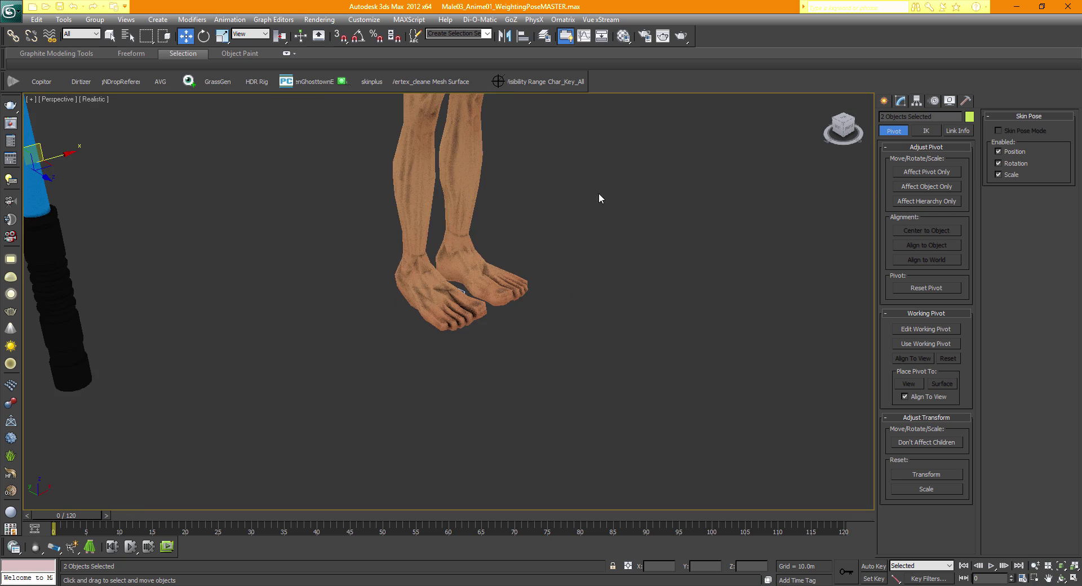
middle_drag(576, 262, 617, 290)
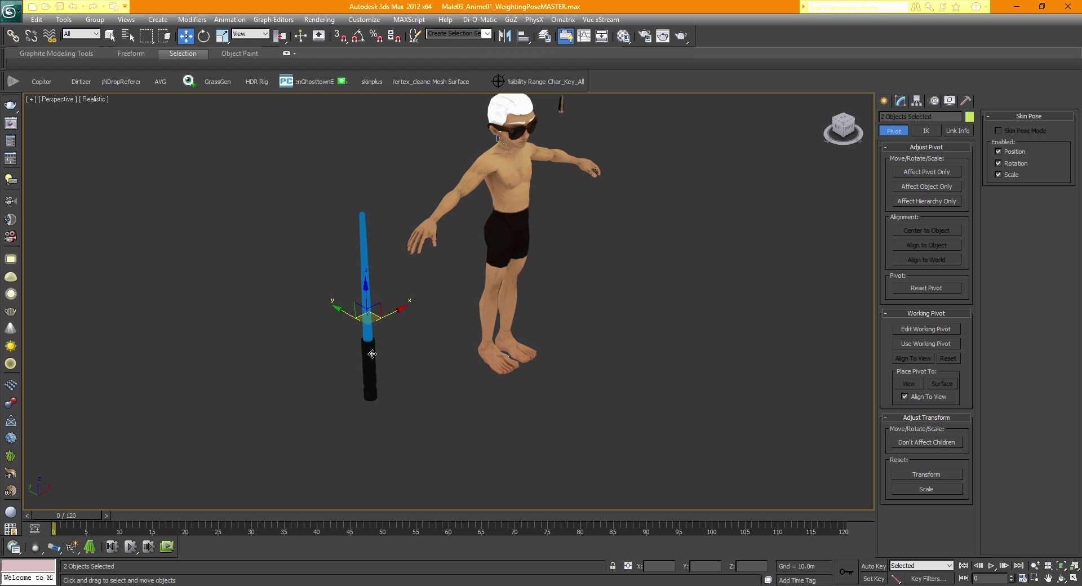
click(410, 369)
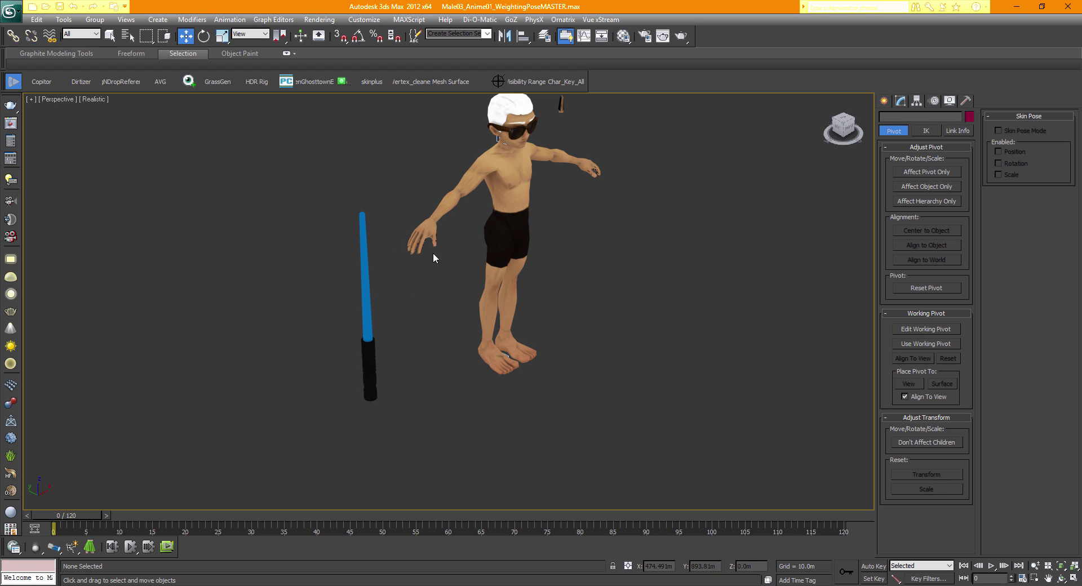
click(371, 316)
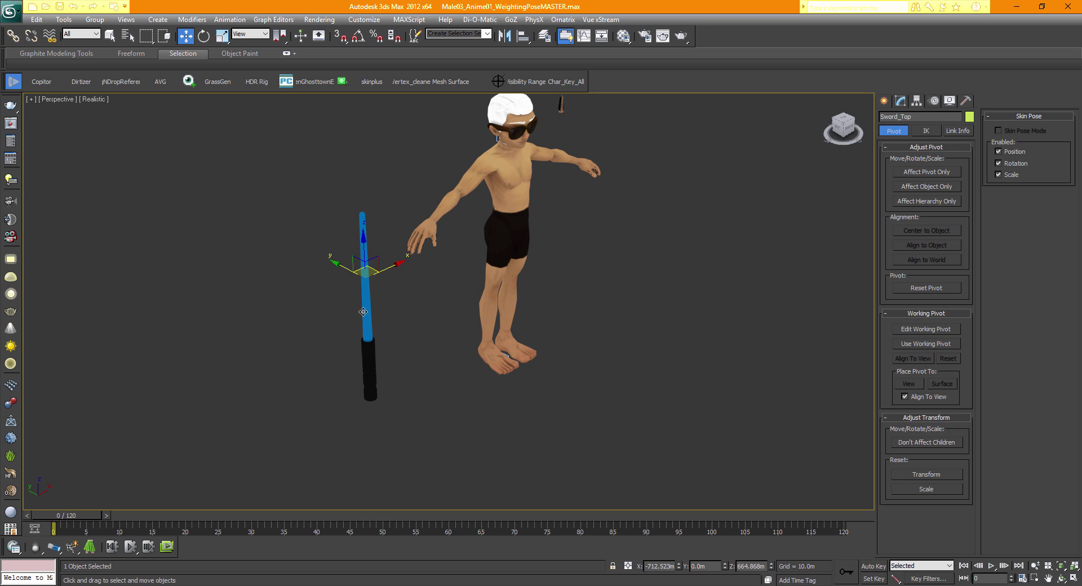
click(94, 100)
click(122, 151)
click(289, 362)
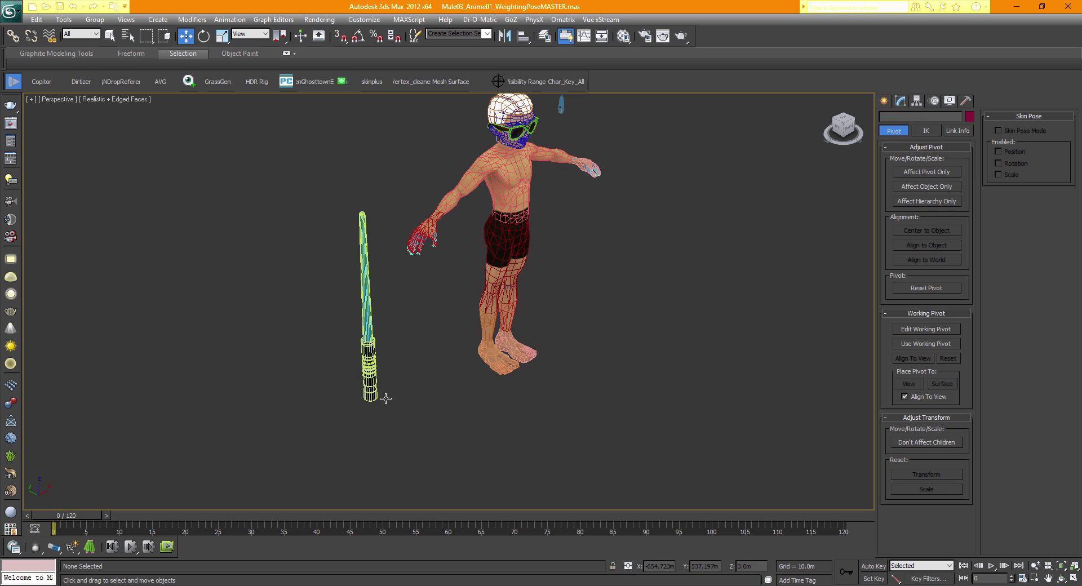
- Move only the pivot of Sword_Lower_part down to the bottom end of the handle
scroll(512, 398, up, 4)
scroll(510, 406, down, 4)
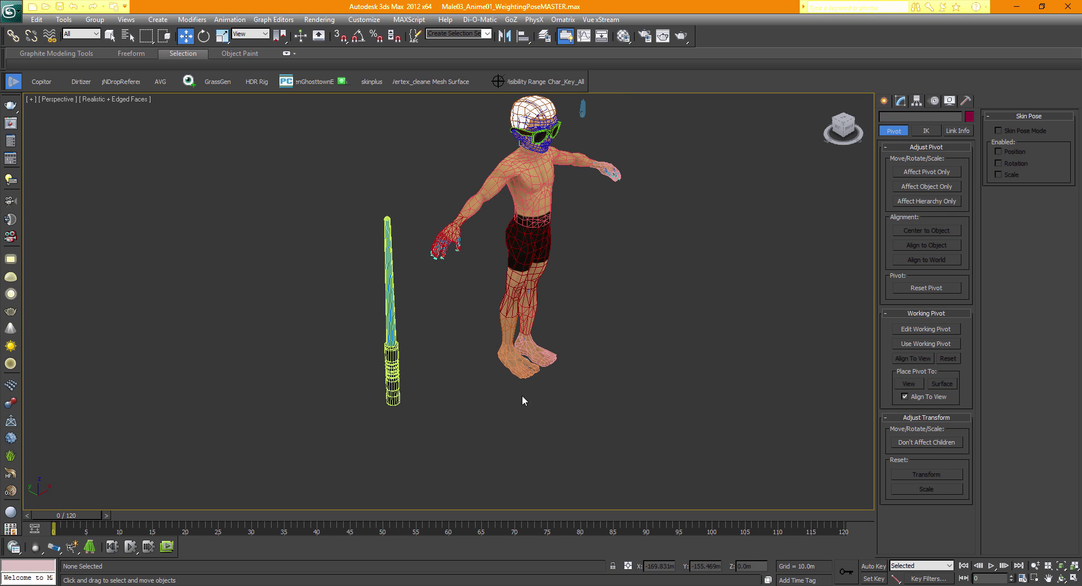
middle_drag(522, 395, 491, 401)
click(848, 129)
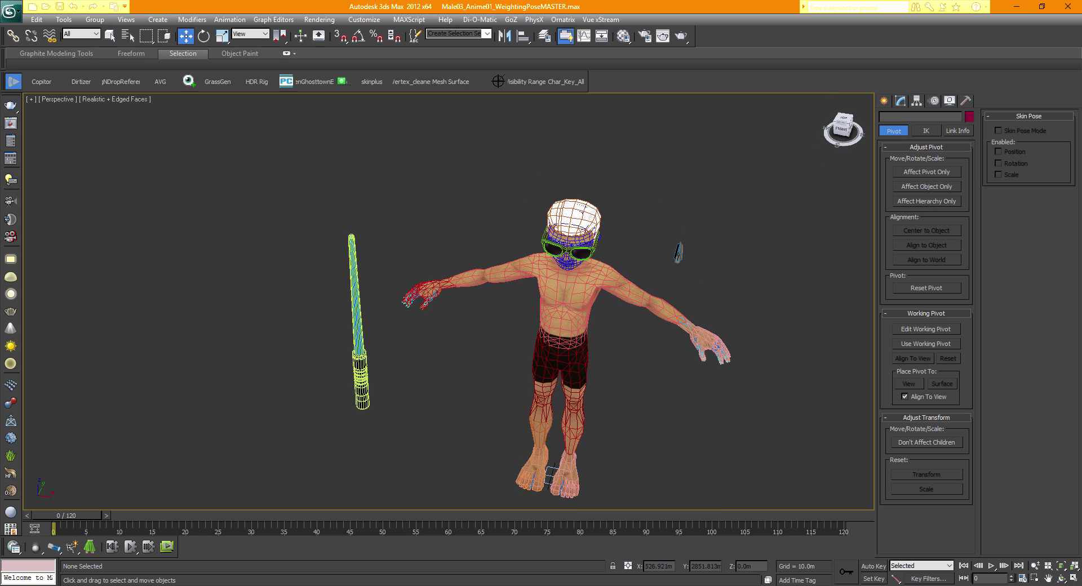
middle_drag(390, 390, 446, 354)
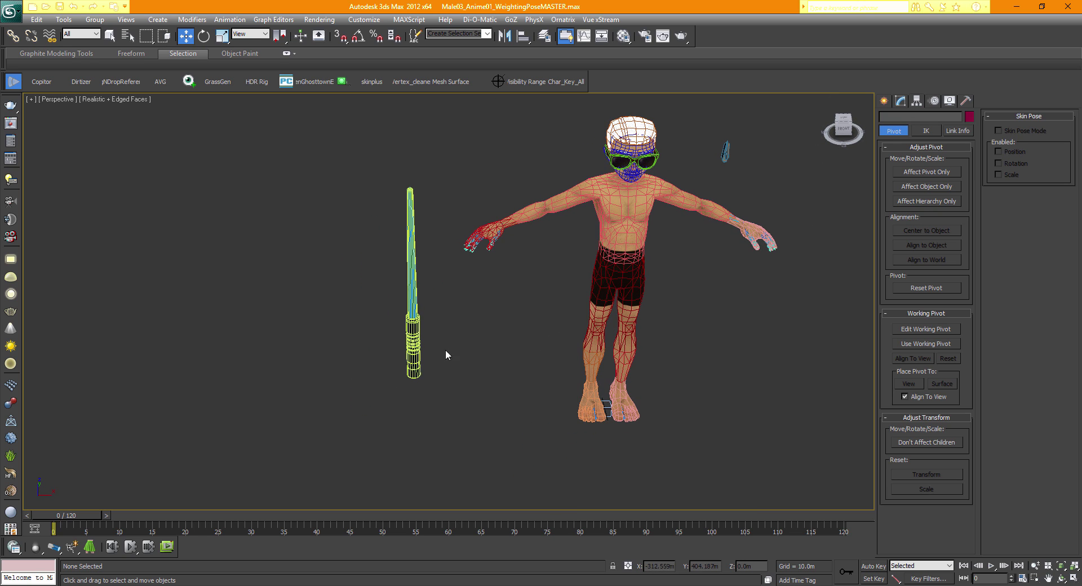
click(407, 350)
click(445, 387)
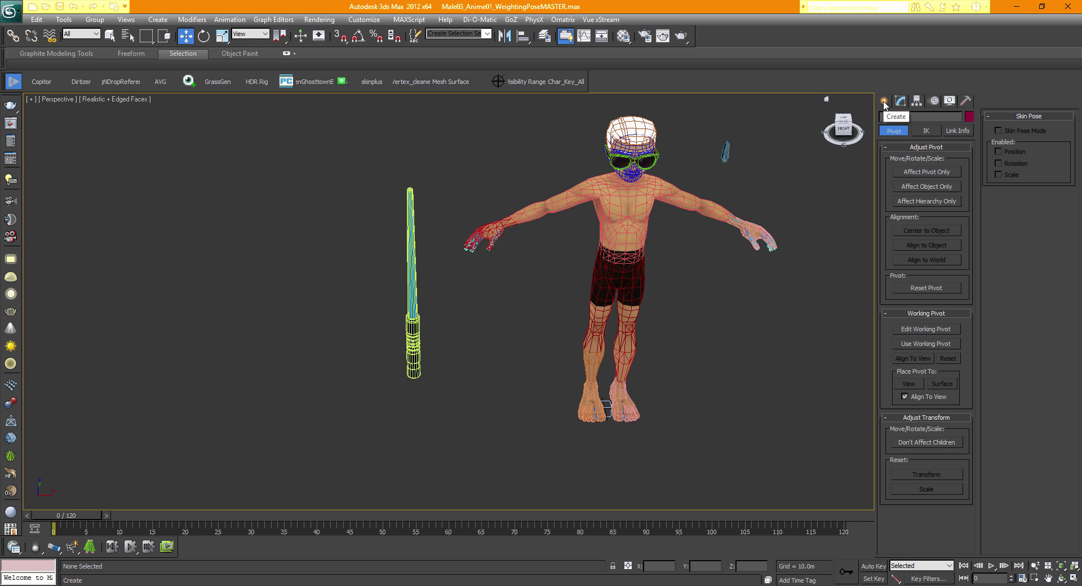
click(845, 129)
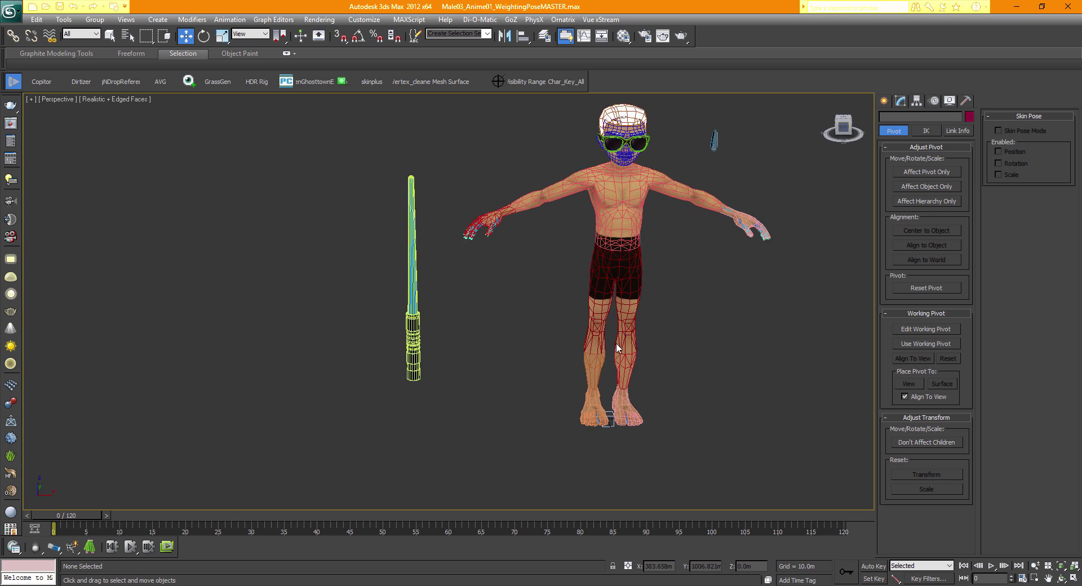
middle_drag(410, 374, 456, 388)
scroll(457, 388, up, 3)
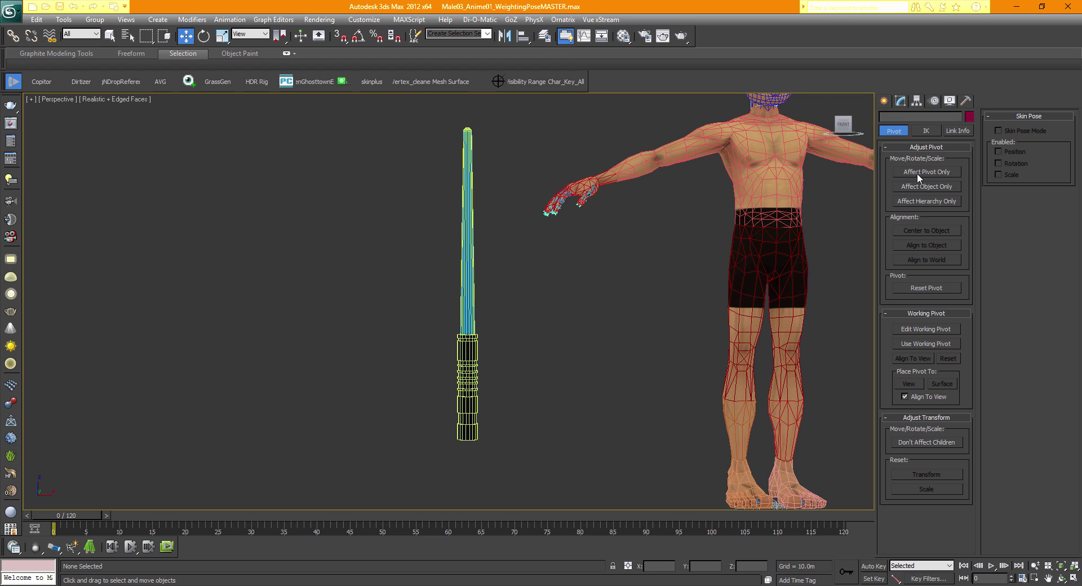
click(468, 376)
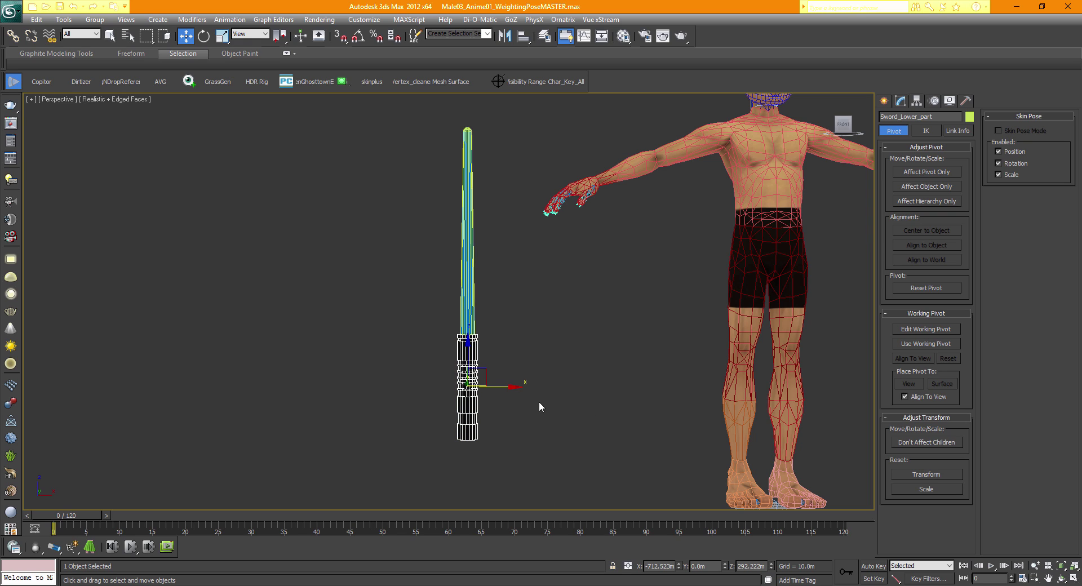
click(908, 172)
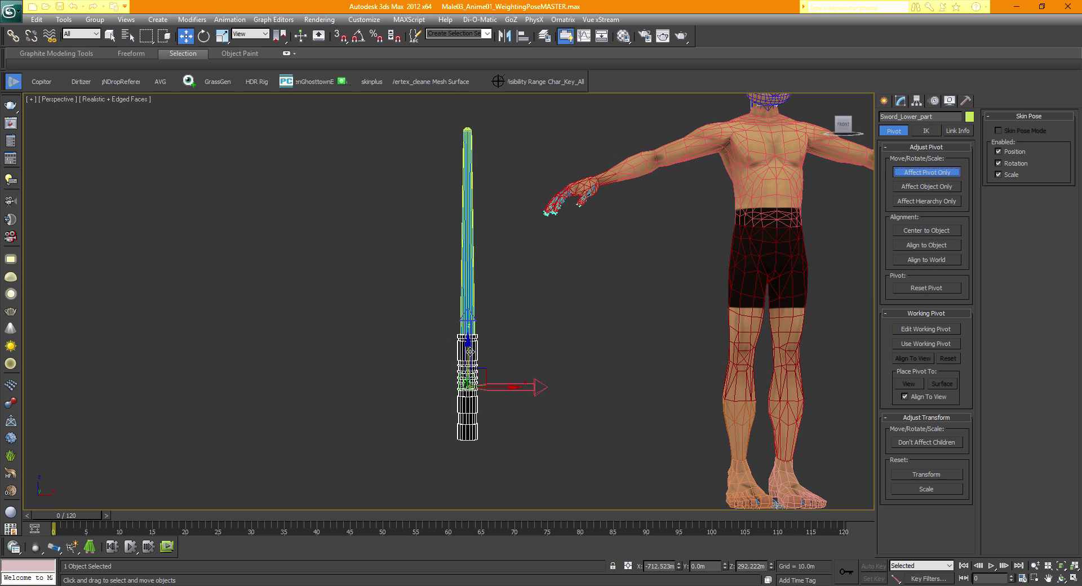
drag(469, 350, 472, 412)
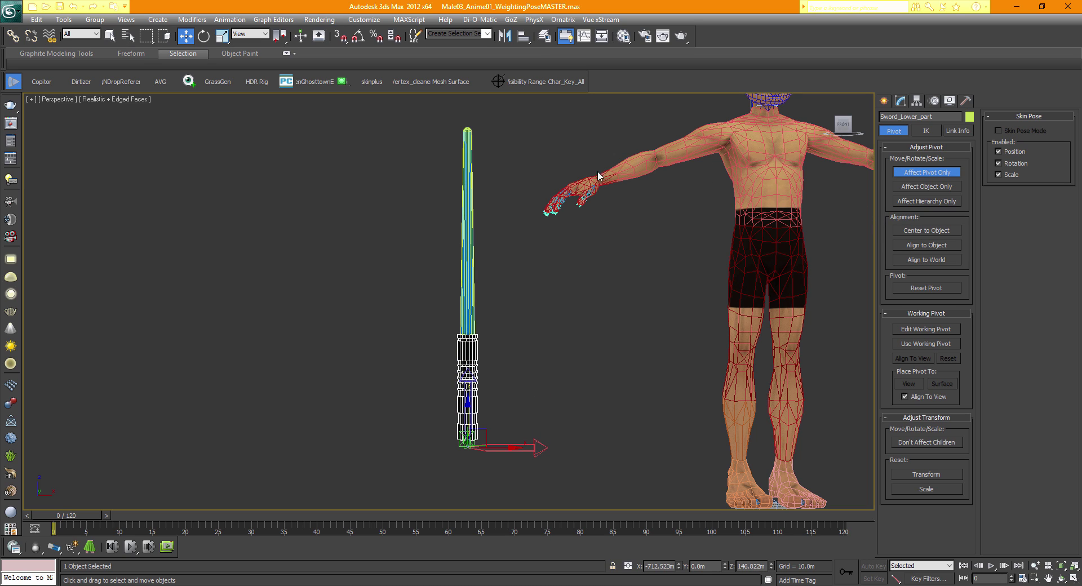
- Move only the pivot of Sword_Top down to the blade's base where it meets the handle, and finish pivot editing
click(471, 178)
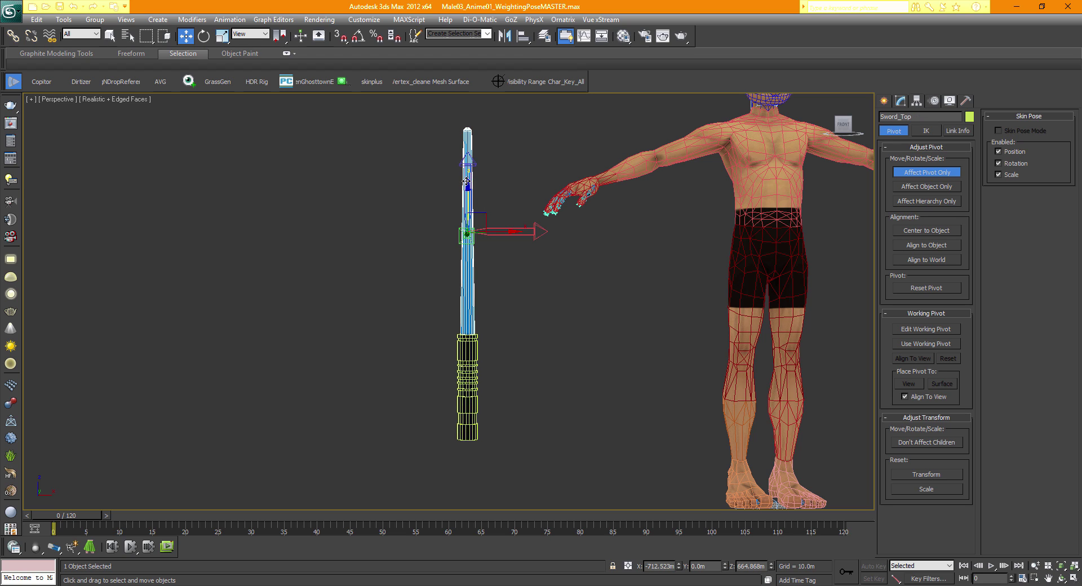
drag(468, 188, 468, 296)
click(925, 171)
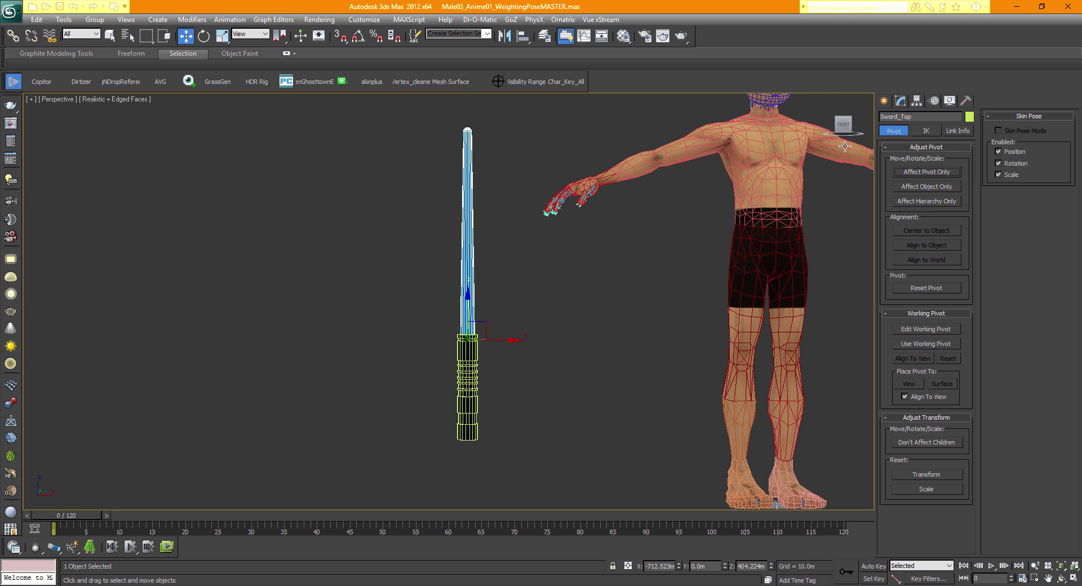
drag(843, 125, 831, 135)
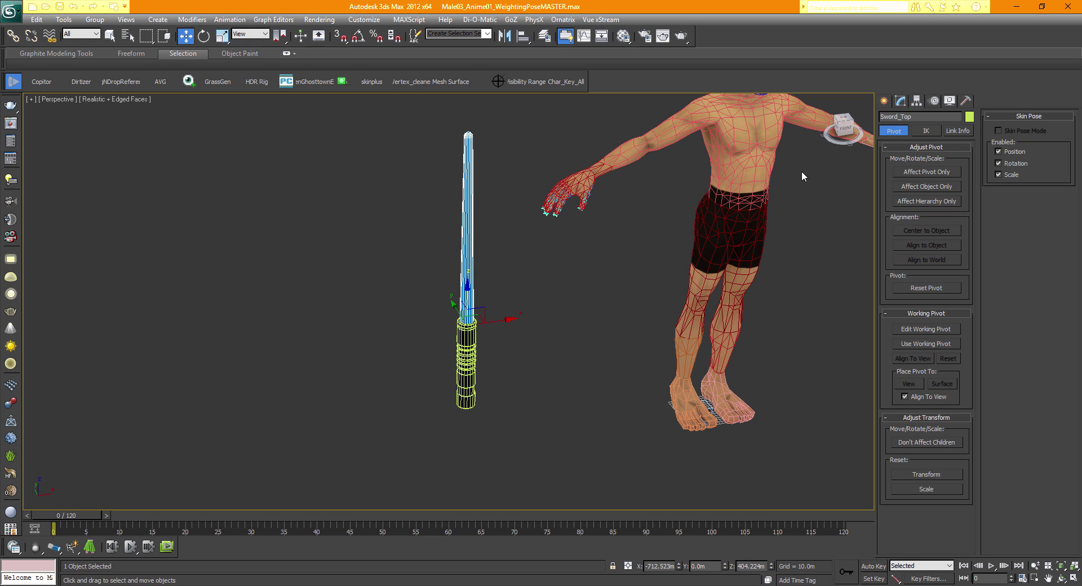
click(839, 127)
click(563, 353)
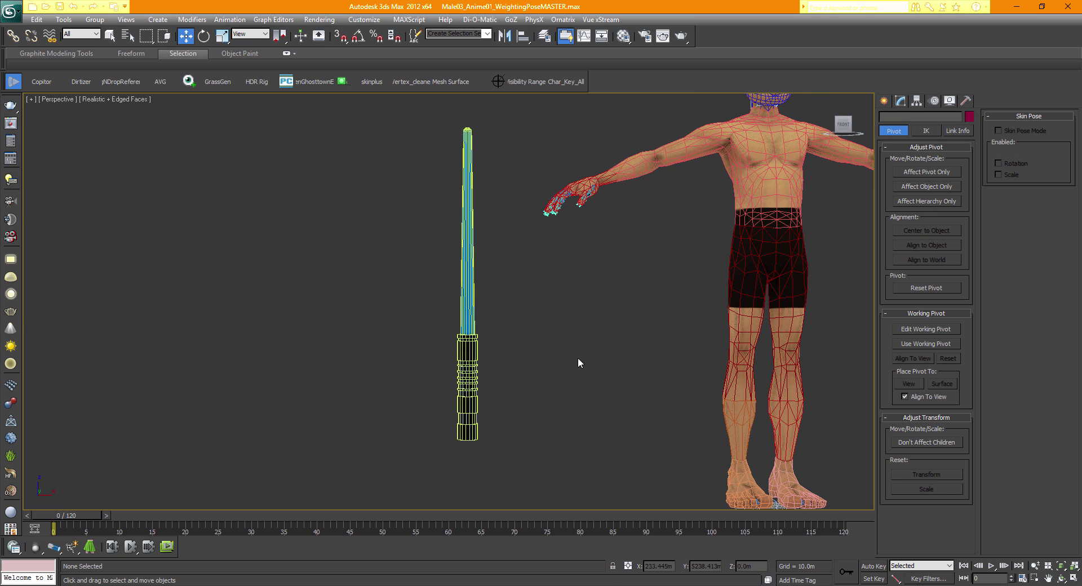
middle_drag(577, 357, 511, 373)
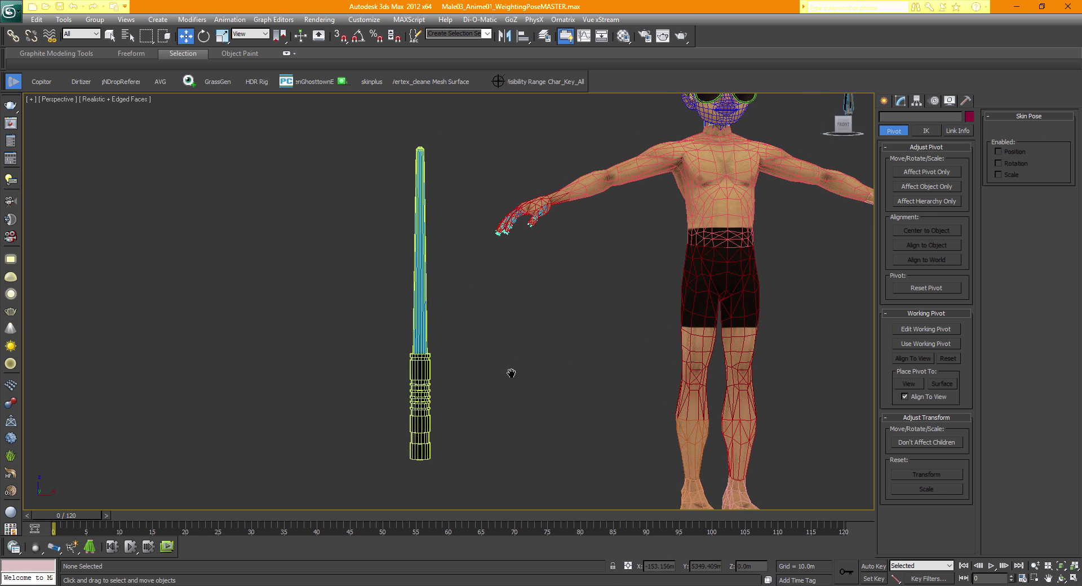
- Switch the perspective viewport to the front view, maximize it, and frame the sword beside the avatar
click(1074, 580)
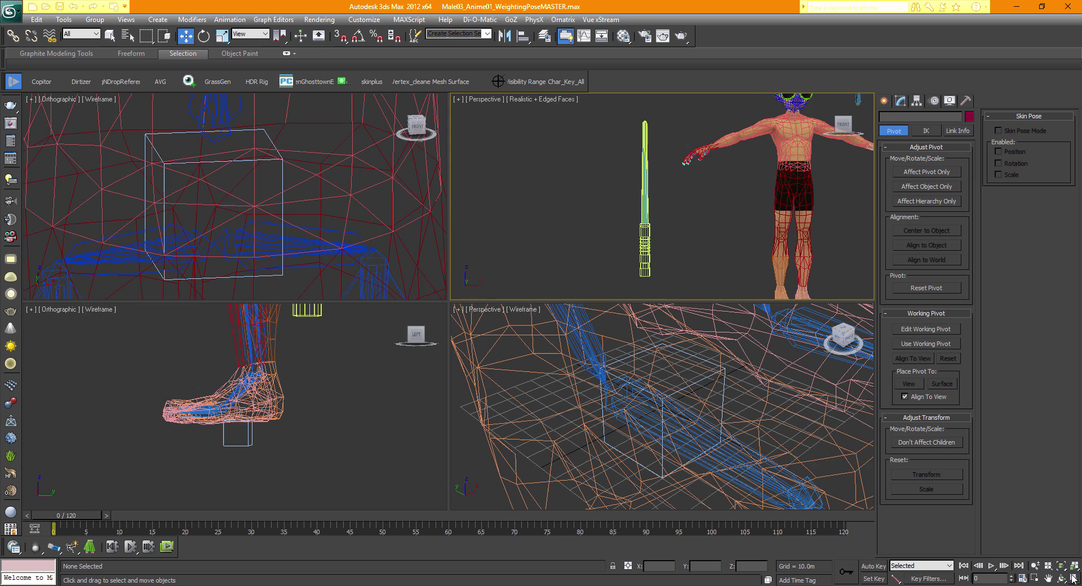
click(489, 100)
click(510, 189)
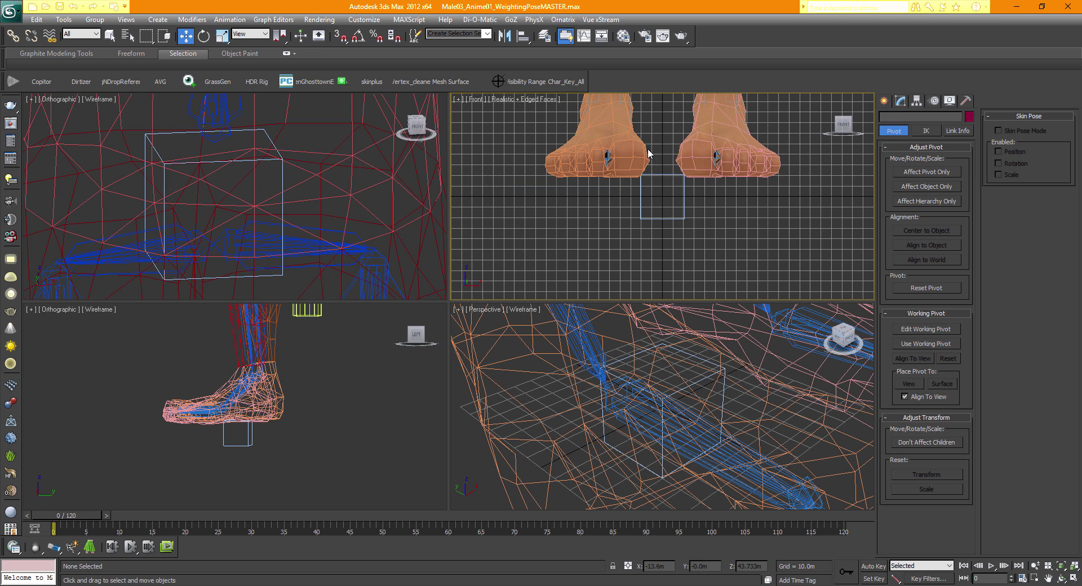
scroll(648, 148, down, 3)
middle_drag(639, 149, 660, 251)
middle_drag(576, 149, 665, 171)
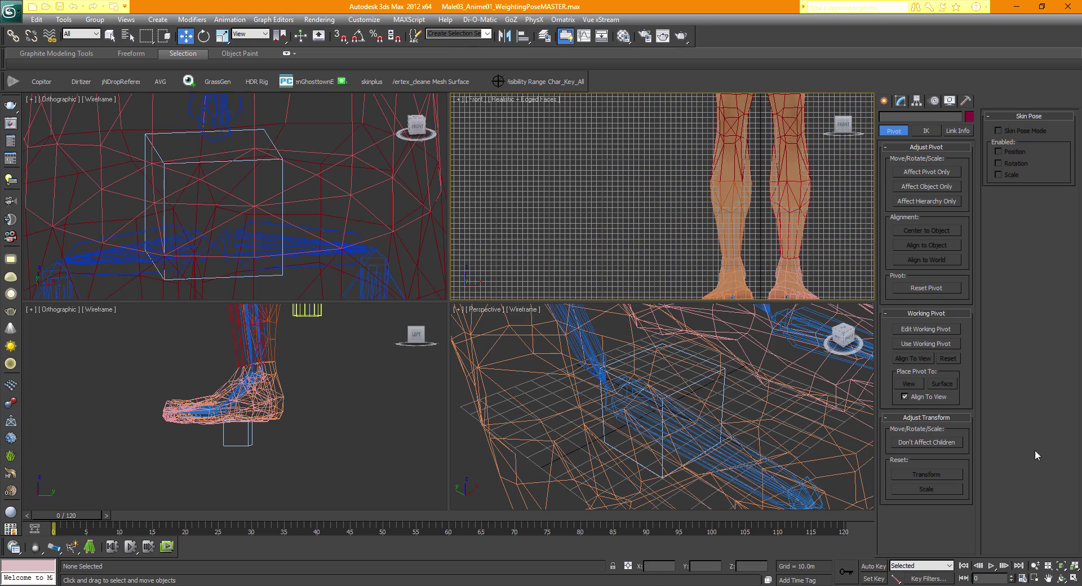
click(1073, 580)
scroll(568, 349, down, 5)
middle_drag(411, 242, 437, 289)
scroll(471, 290, up, 5)
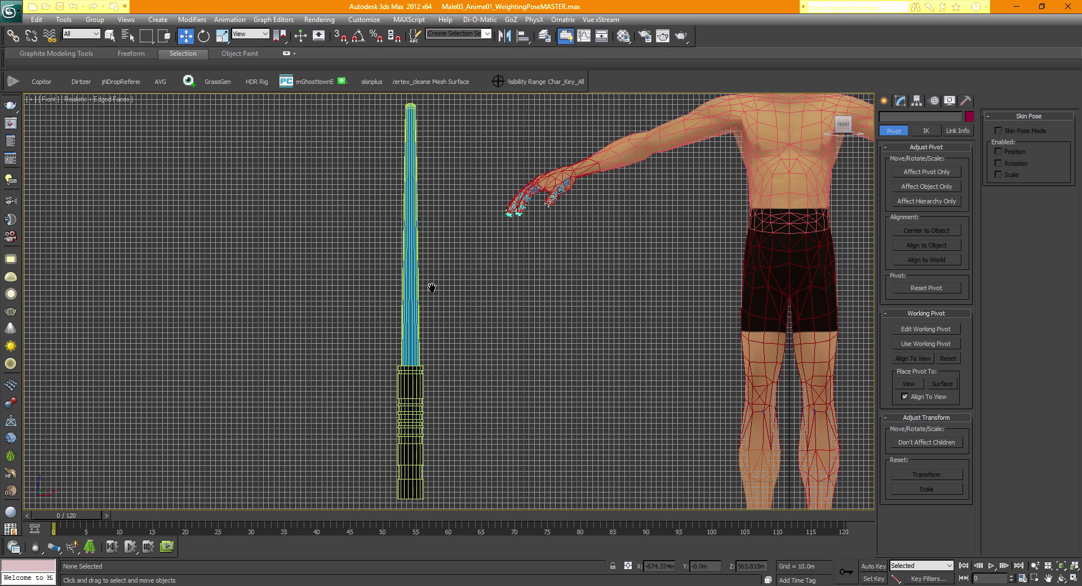
- Create a small Dummy helper beside the sword, just above the level where the blade meets the handle
click(884, 102)
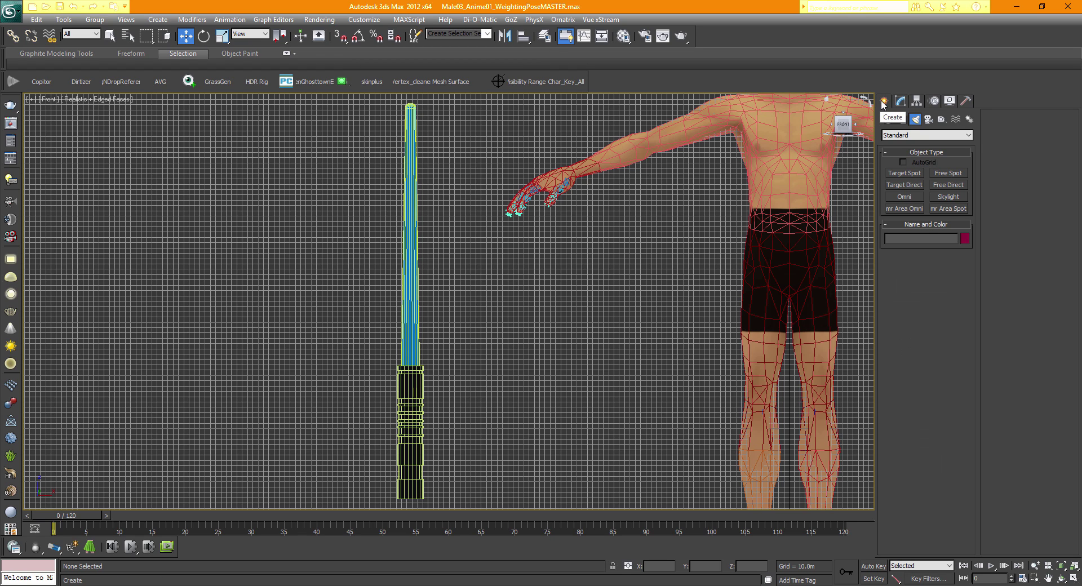
click(943, 120)
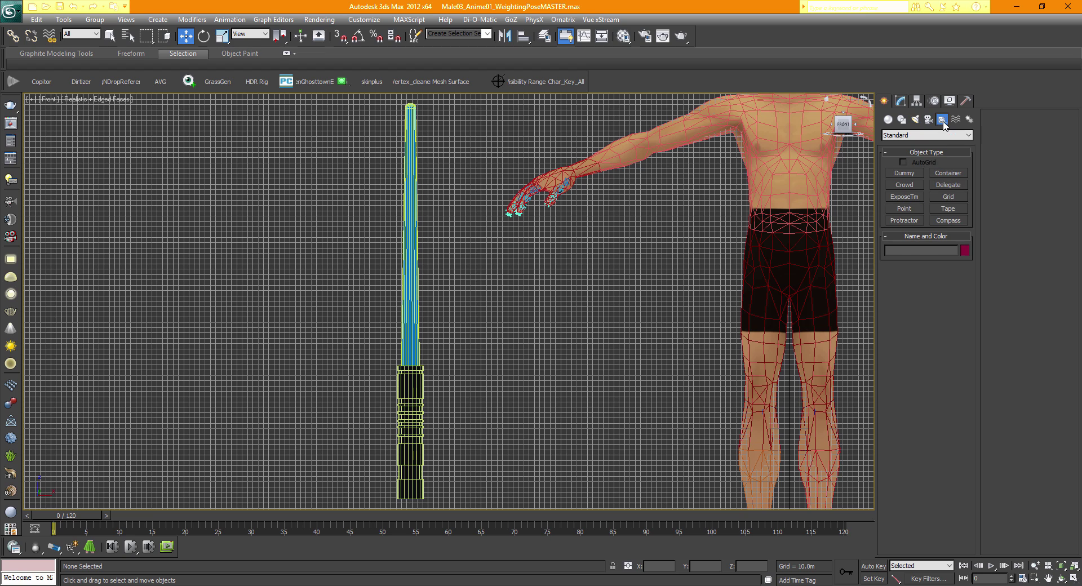
click(902, 172)
middle_drag(329, 224, 355, 253)
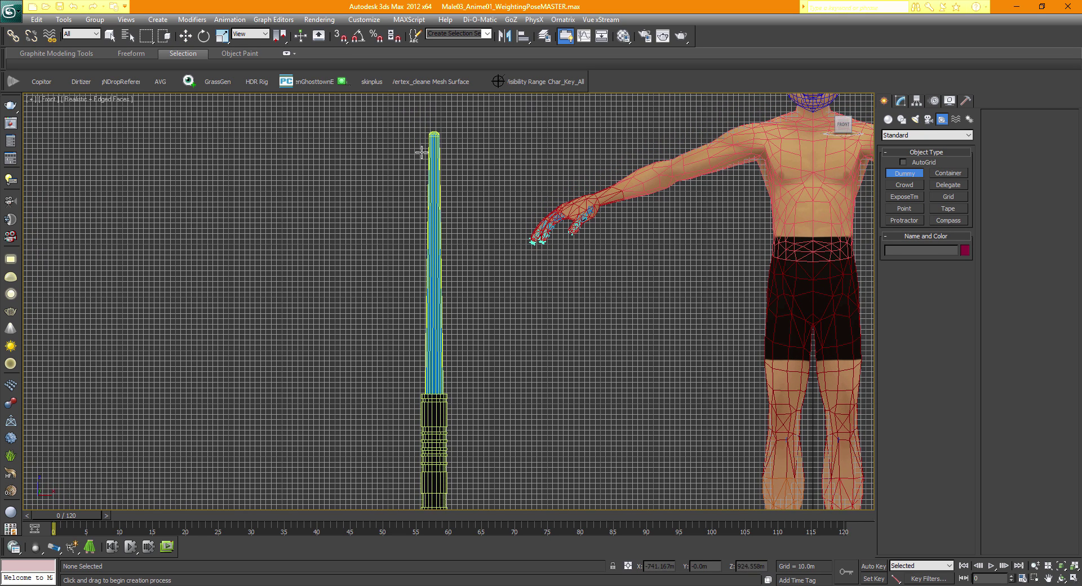
middle_drag(466, 340, 449, 294)
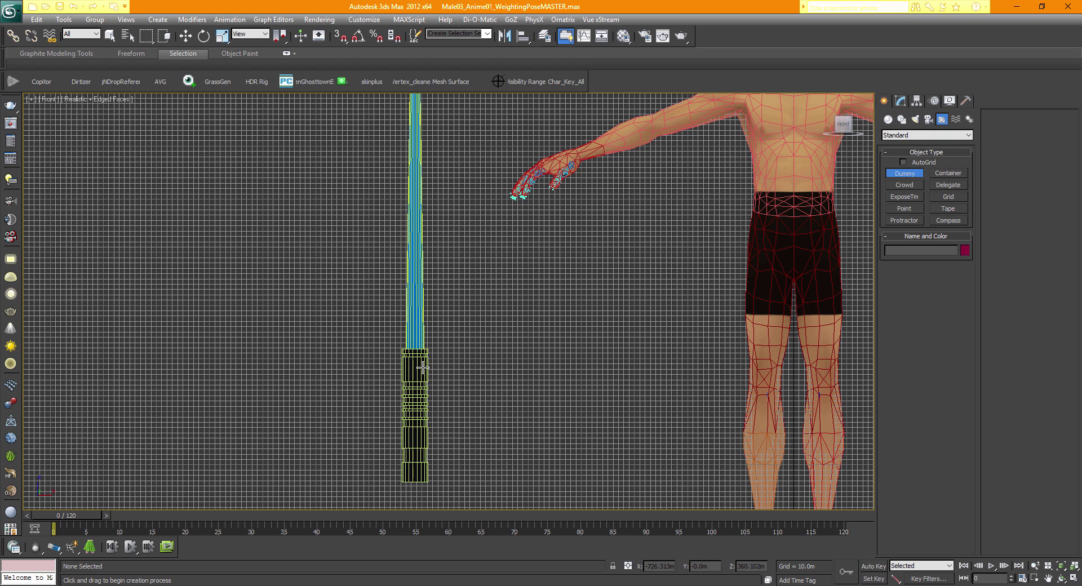
middle_drag(404, 315, 397, 288)
drag(349, 299, 385, 320)
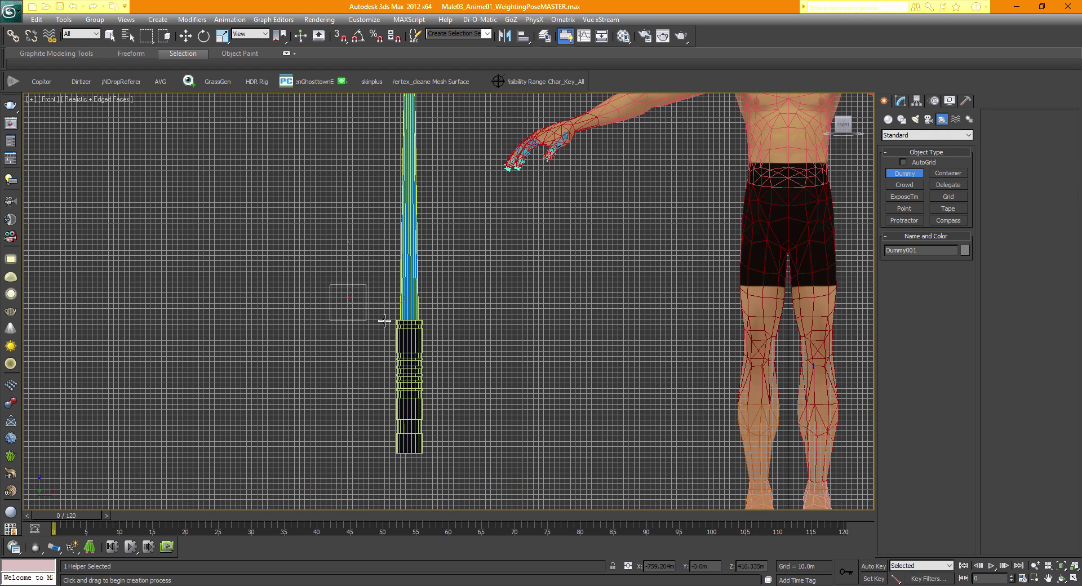
- Clone the dummy twice as single copies, placing one above the original and one below it
click(184, 37)
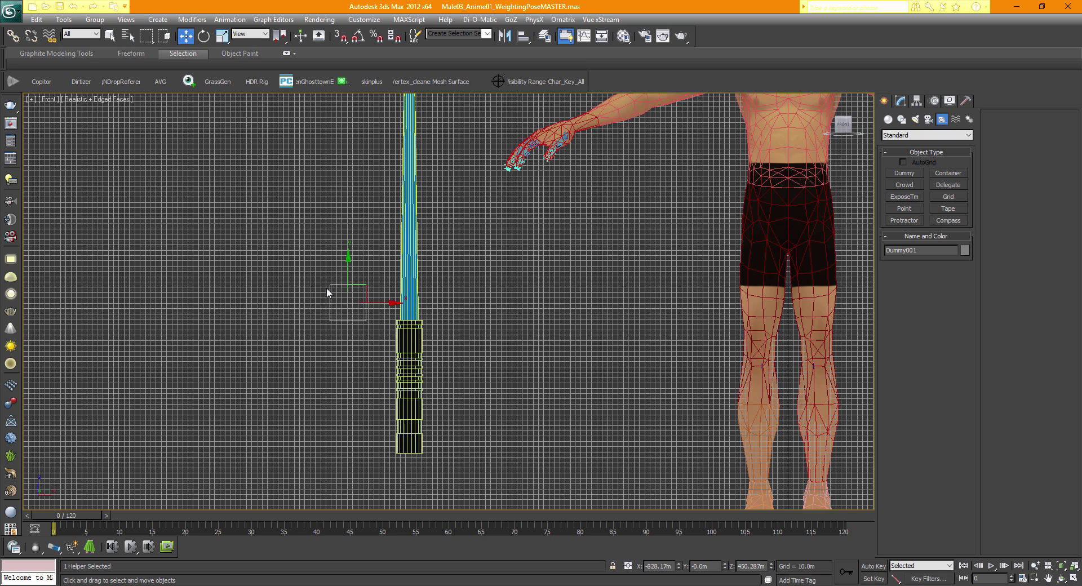
shift+drag(344, 281, 343, 215)
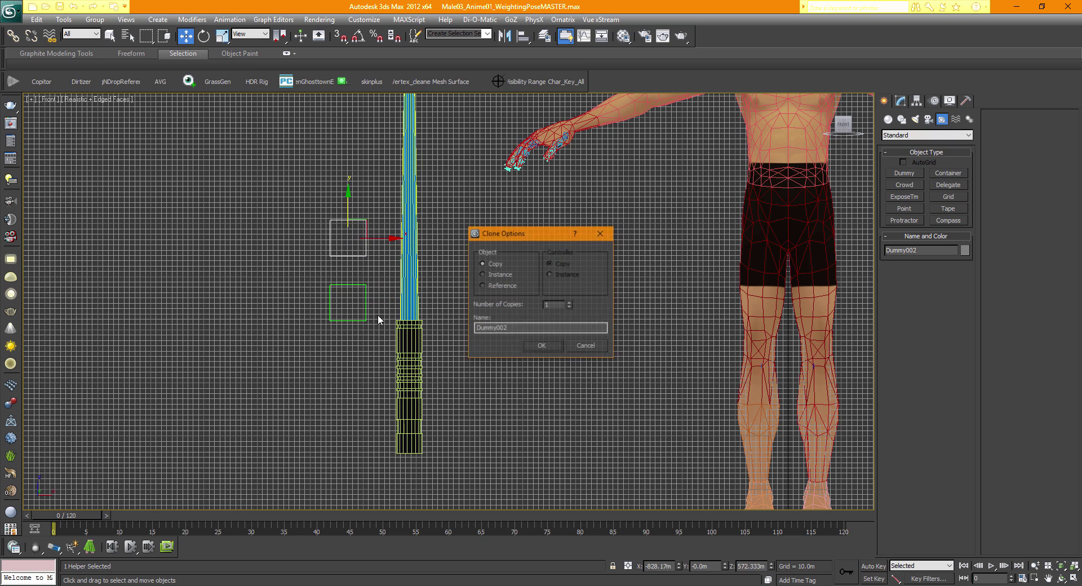
click(542, 346)
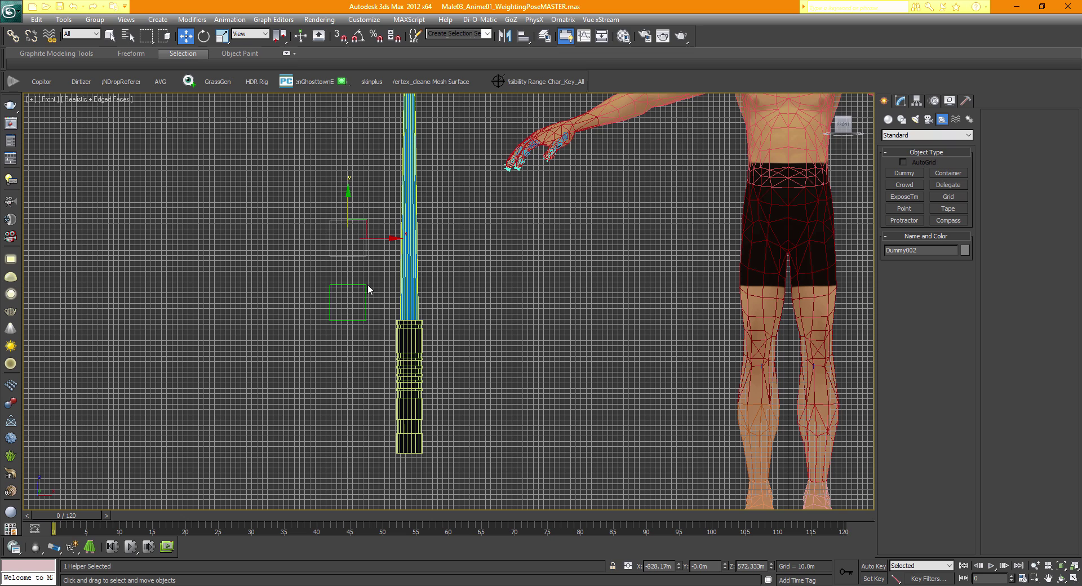
click(346, 321)
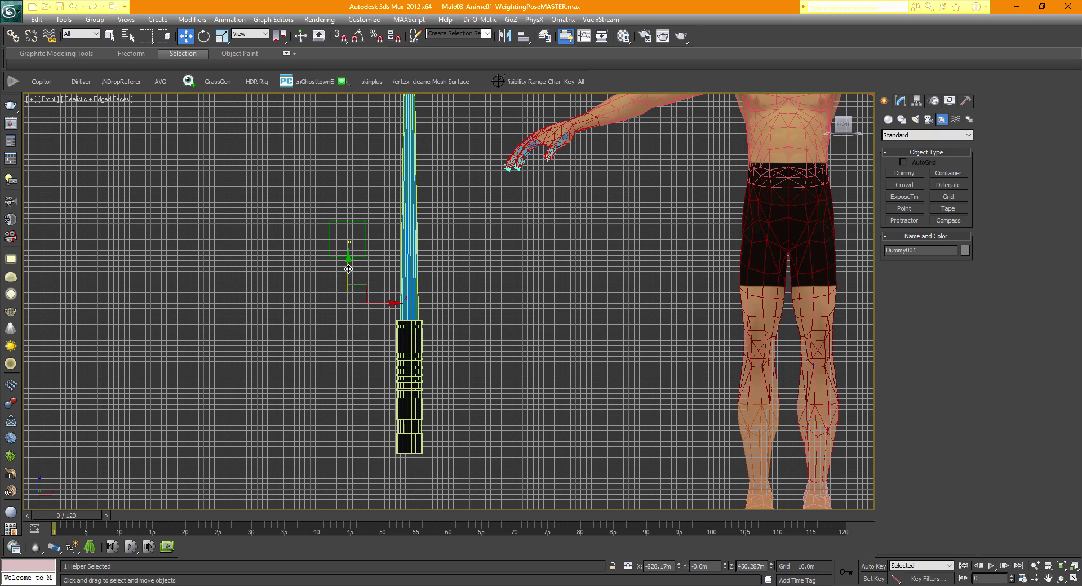
shift+drag(349, 270, 349, 351)
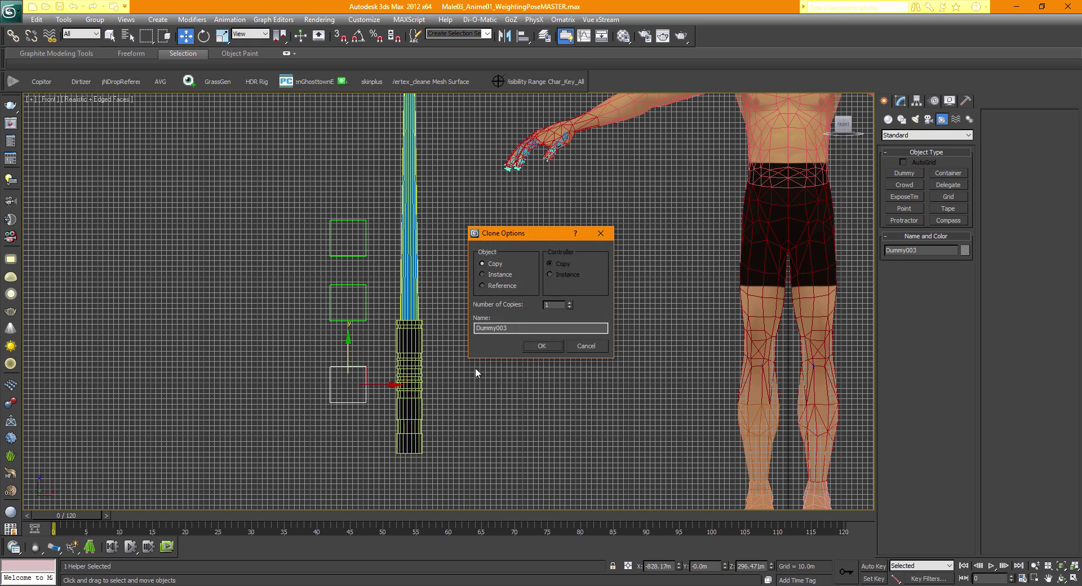
click(538, 346)
- Align the uppermost dummy center to center with Sword_Top on the X, Y and Z positions
drag(352, 228, 320, 260)
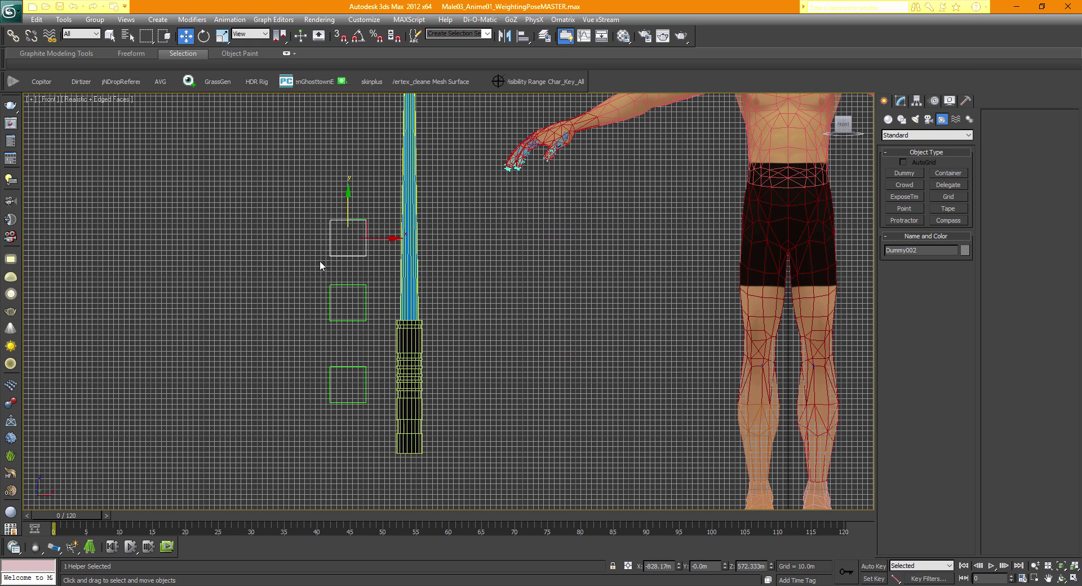
click(521, 37)
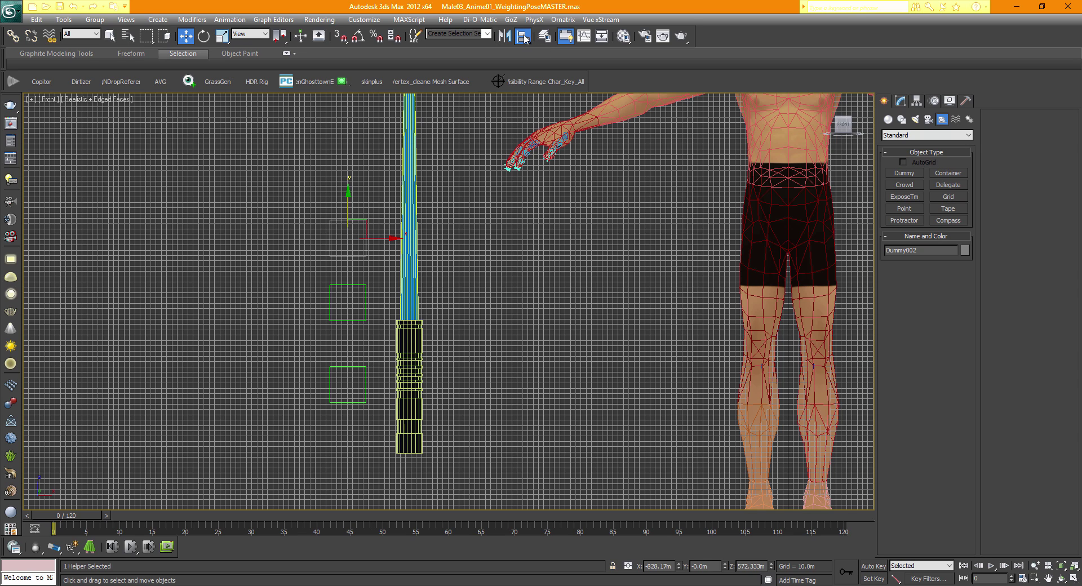
click(414, 127)
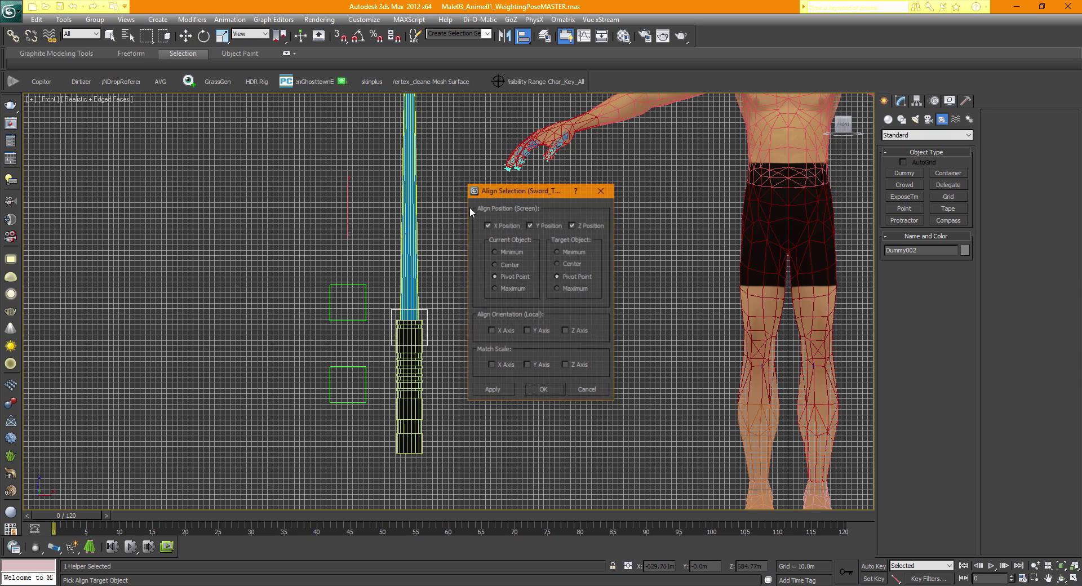
click(567, 262)
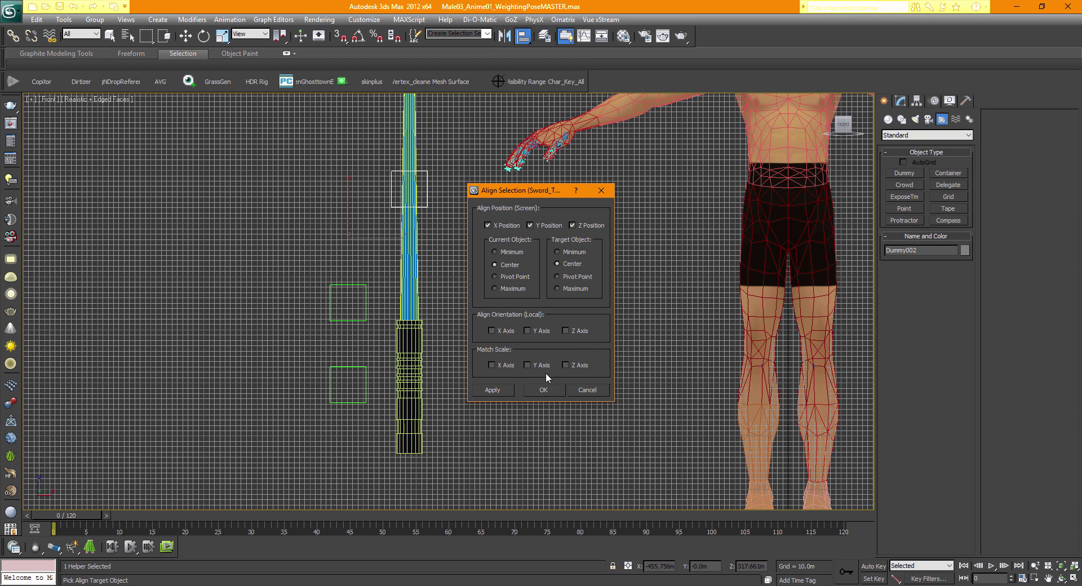
click(543, 393)
- Move the aligned dummy straight up the blade so it surrounds the sword's tip
scroll(464, 356, up, 2)
middle_drag(409, 145, 422, 296)
scroll(406, 267, down, 2)
drag(419, 284, 348, 158)
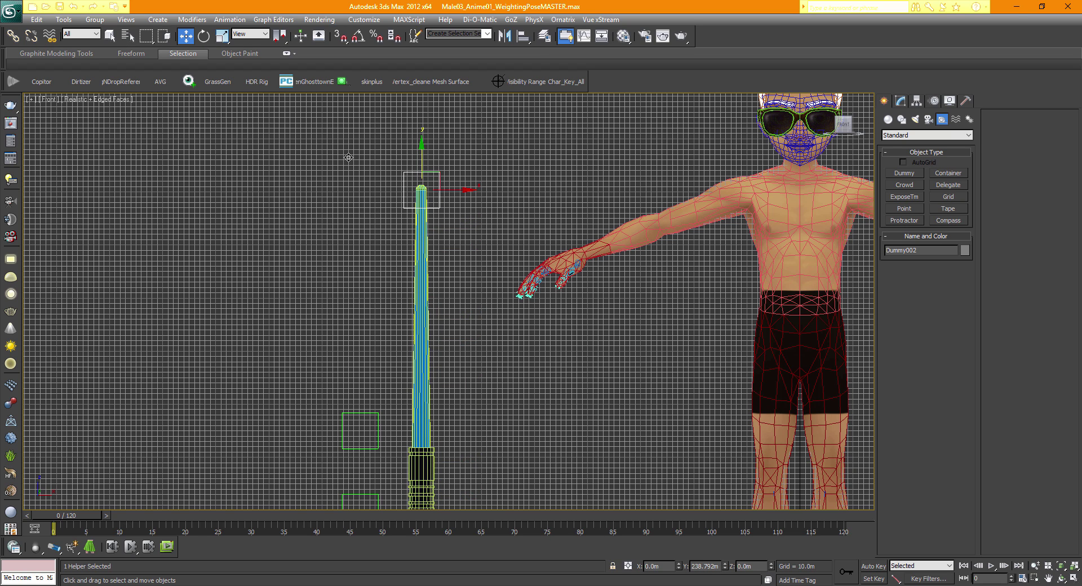
- Align the original dummy center to center with Sword_Top on the X, Y and Z positions
middle_drag(413, 405, 402, 248)
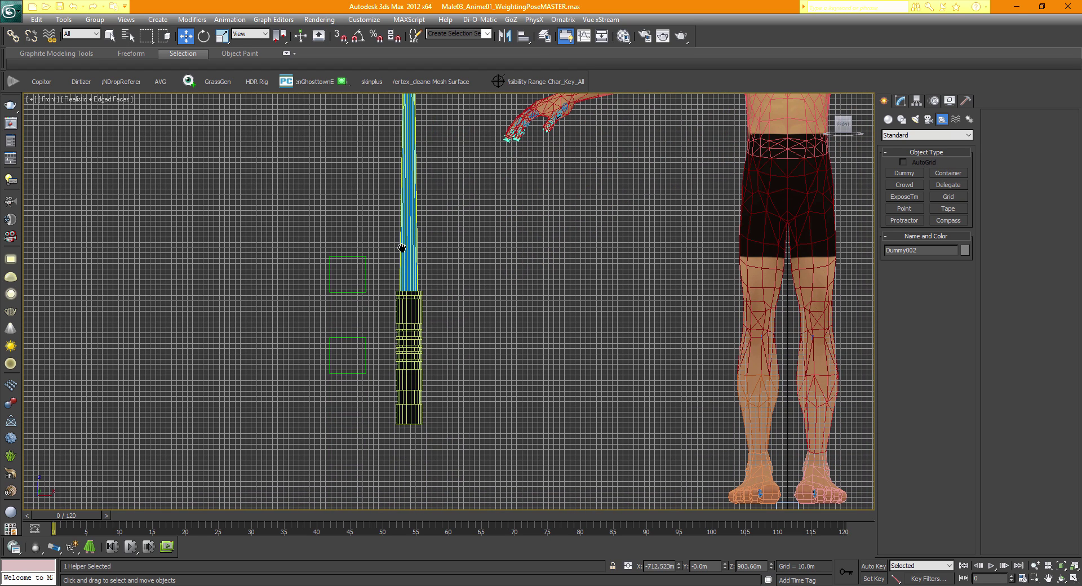
click(344, 279)
drag(373, 274, 433, 272)
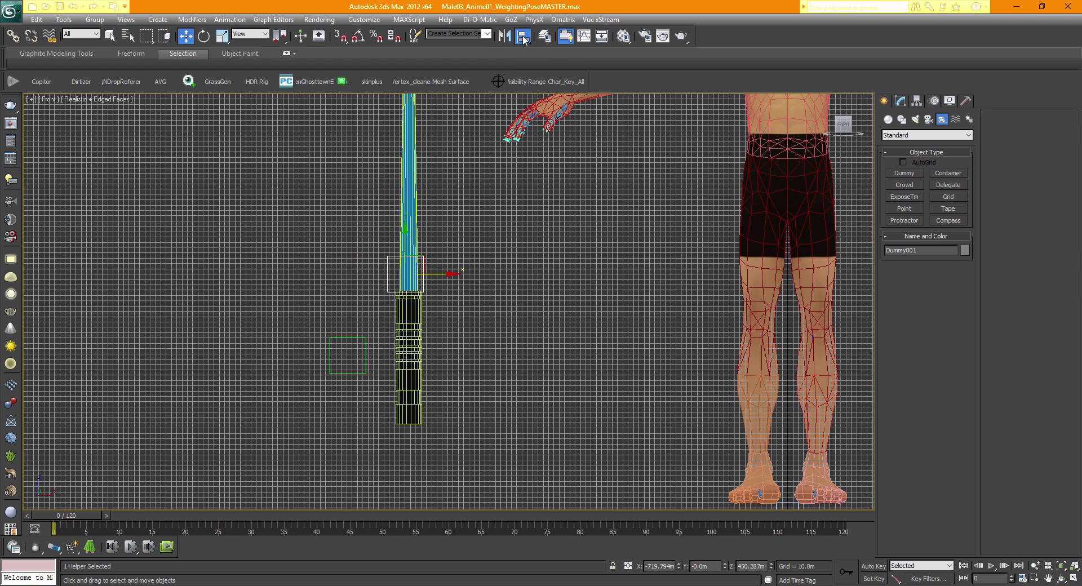
click(524, 39)
click(417, 213)
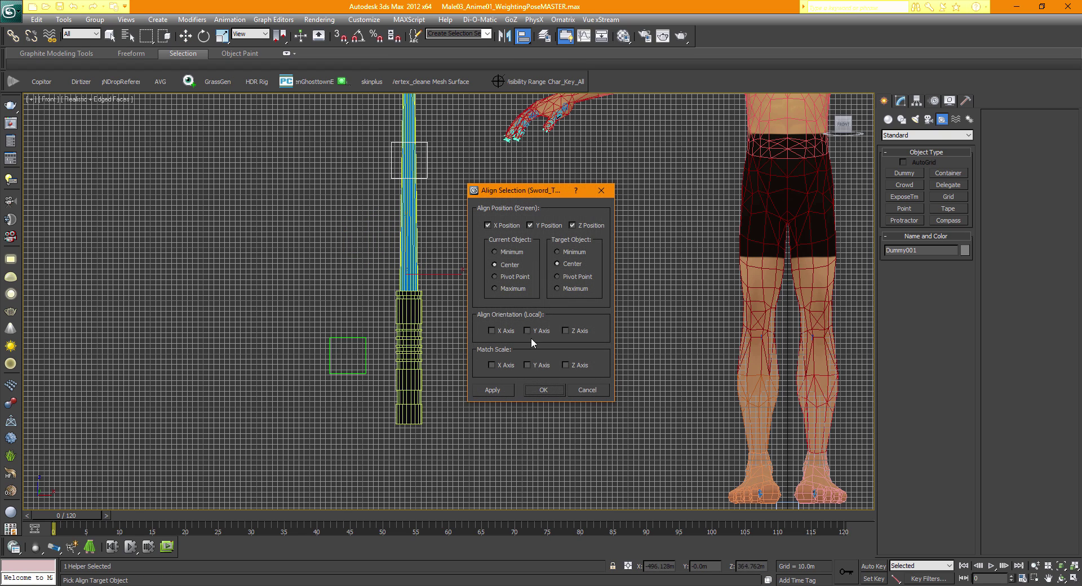
click(544, 390)
- Move the original dummy straight down onto the upper part of the handle, just below the blade, and deselect it
drag(407, 126, 408, 257)
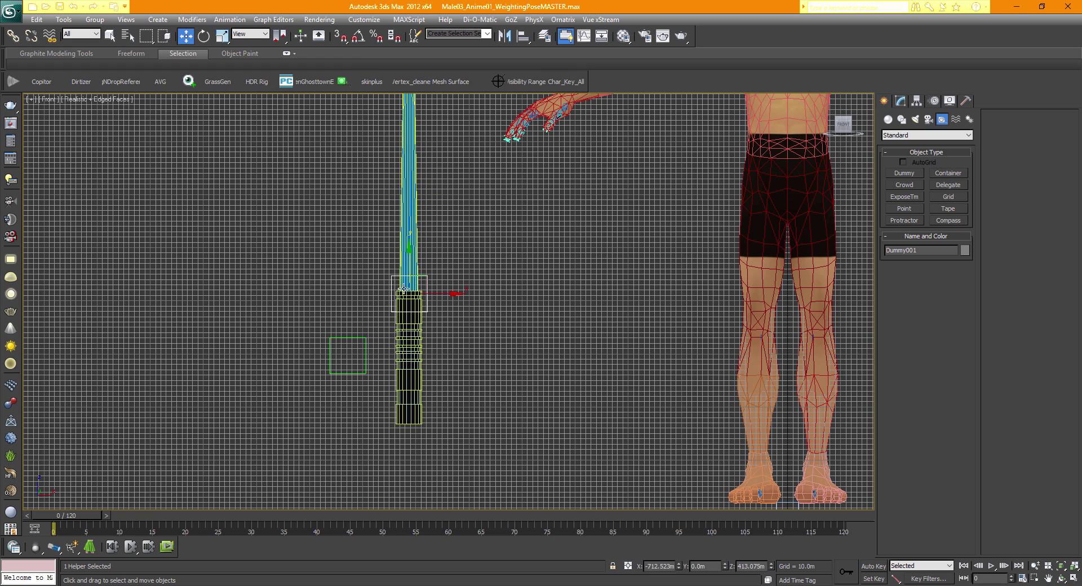
scroll(359, 317, up, 5)
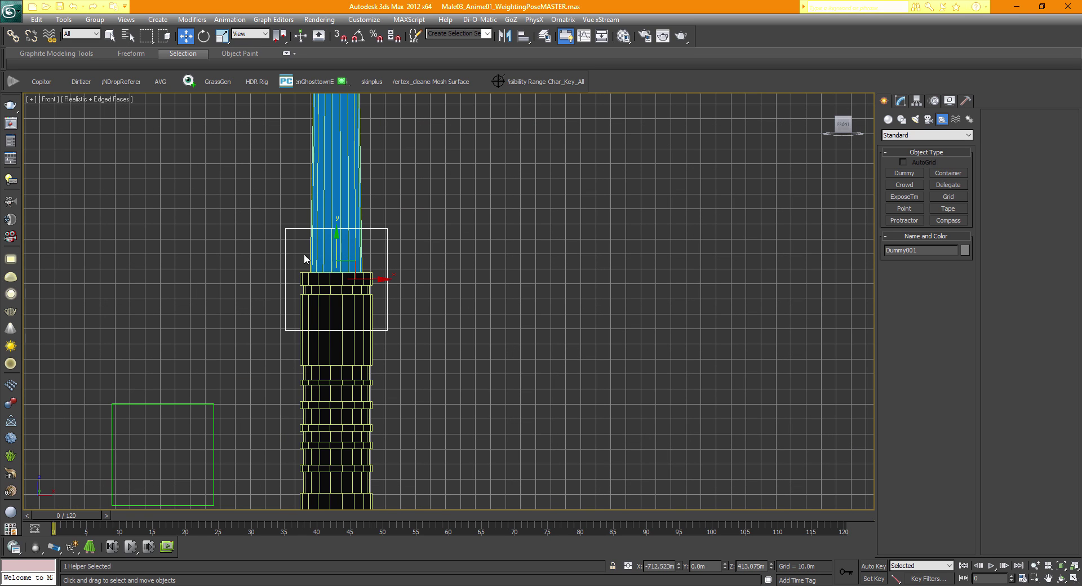
scroll(342, 251, down, 4)
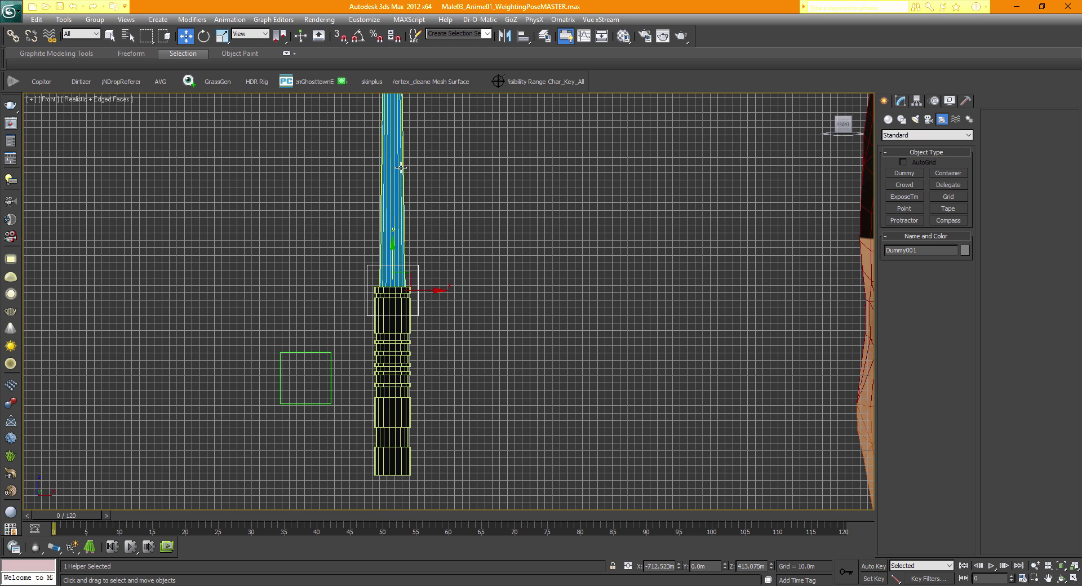
scroll(397, 302, down, 2)
middle_drag(397, 293, 424, 333)
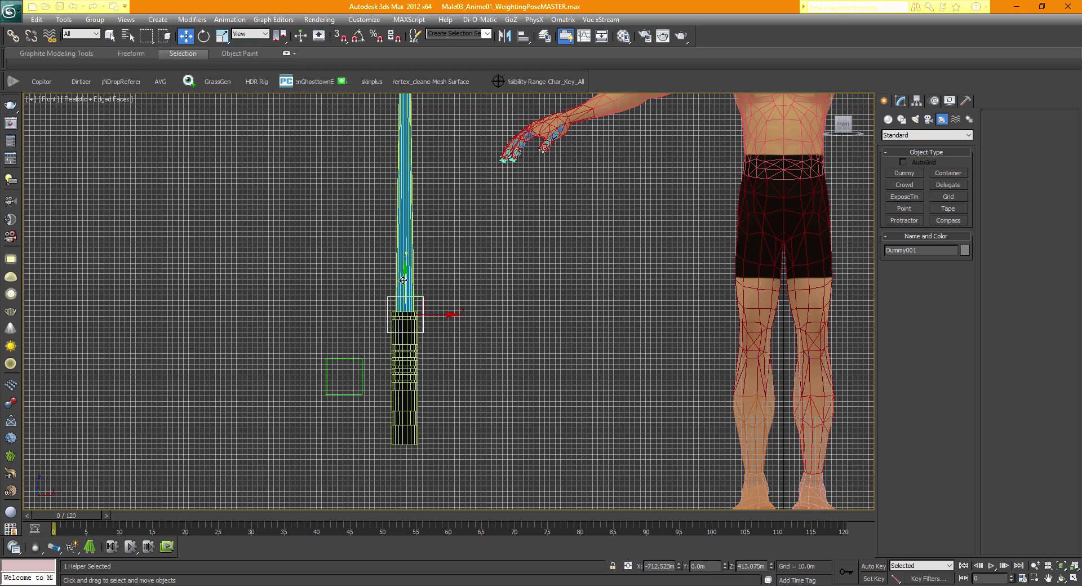
drag(403, 280, 402, 299)
middle_drag(414, 309, 409, 262)
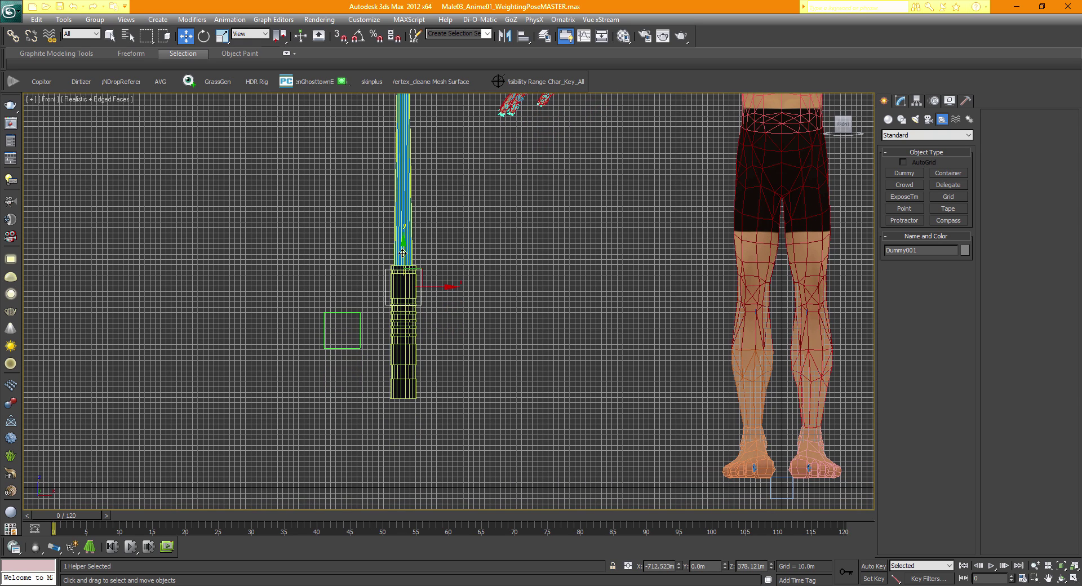
drag(403, 253, 404, 258)
click(495, 355)
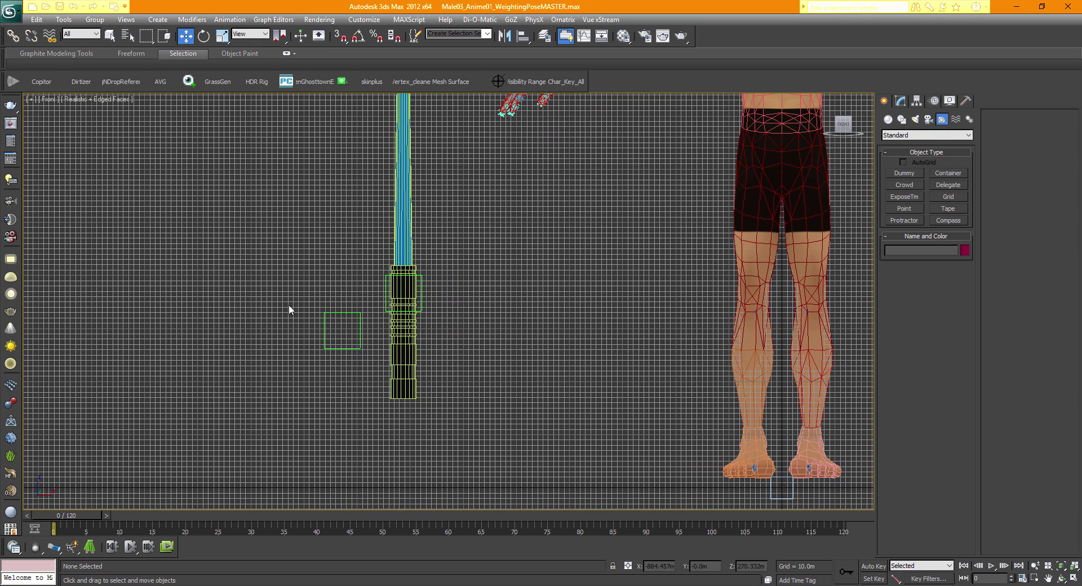
- Move the remaining dummy farther out to the side, away from the sword's handle, and deselect it
drag(356, 339, 126, 320)
click(441, 296)
middle_drag(441, 296, 432, 367)
scroll(433, 367, down, 2)
middle_drag(412, 278, 405, 306)
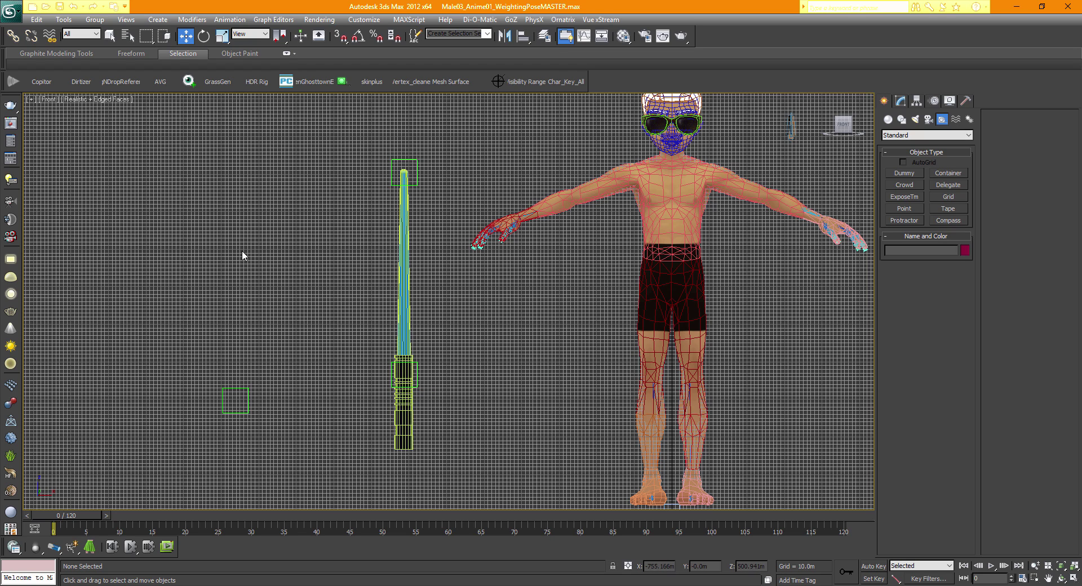
- Turn off edged faces and hide the grid in the front view
click(97, 100)
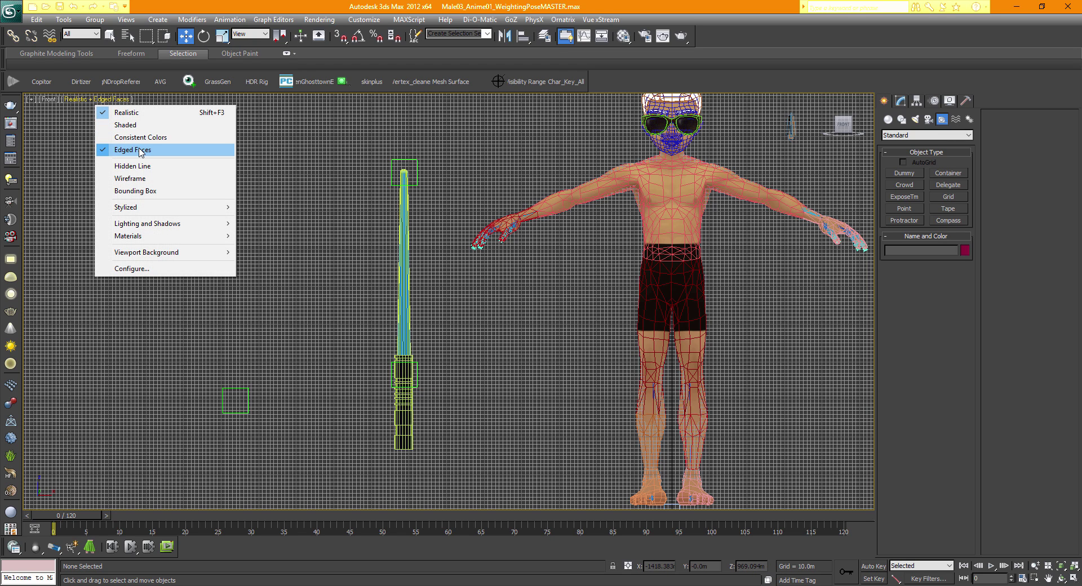
click(160, 151)
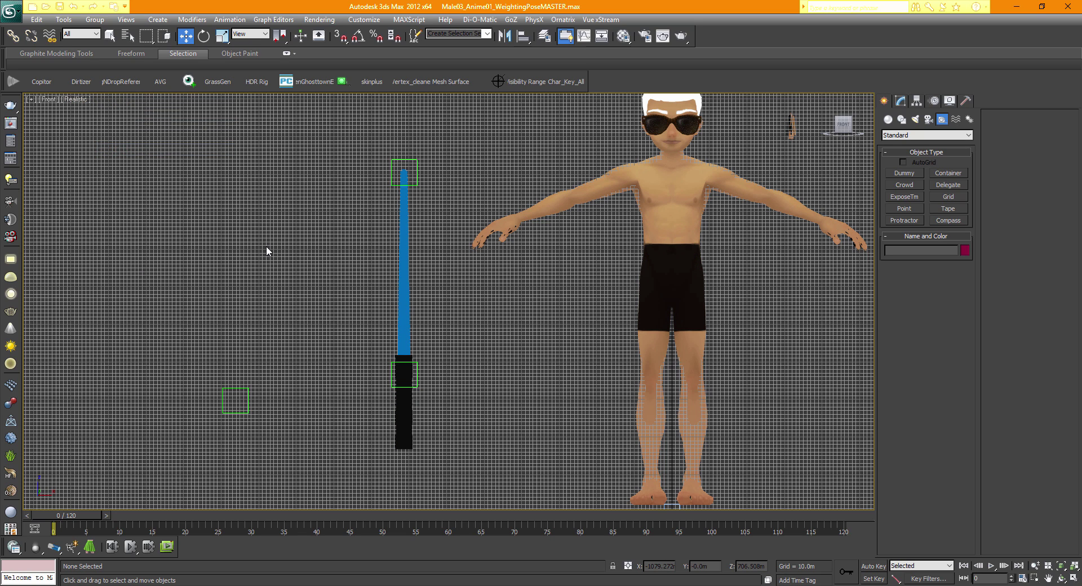
key(g)
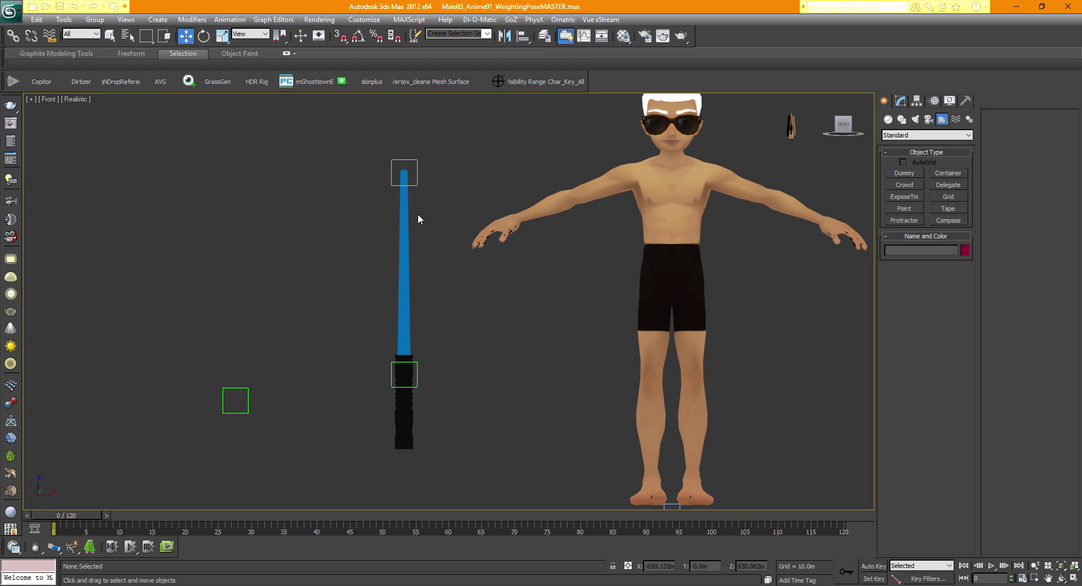
- Select the Sword_Top blade and turn on edged faces in the front view
click(406, 224)
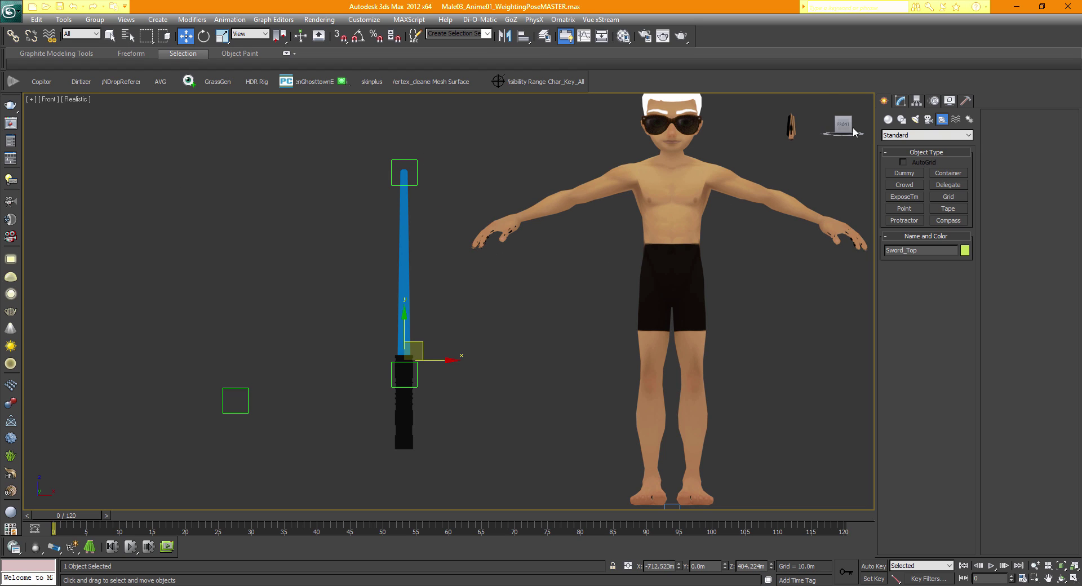
click(900, 101)
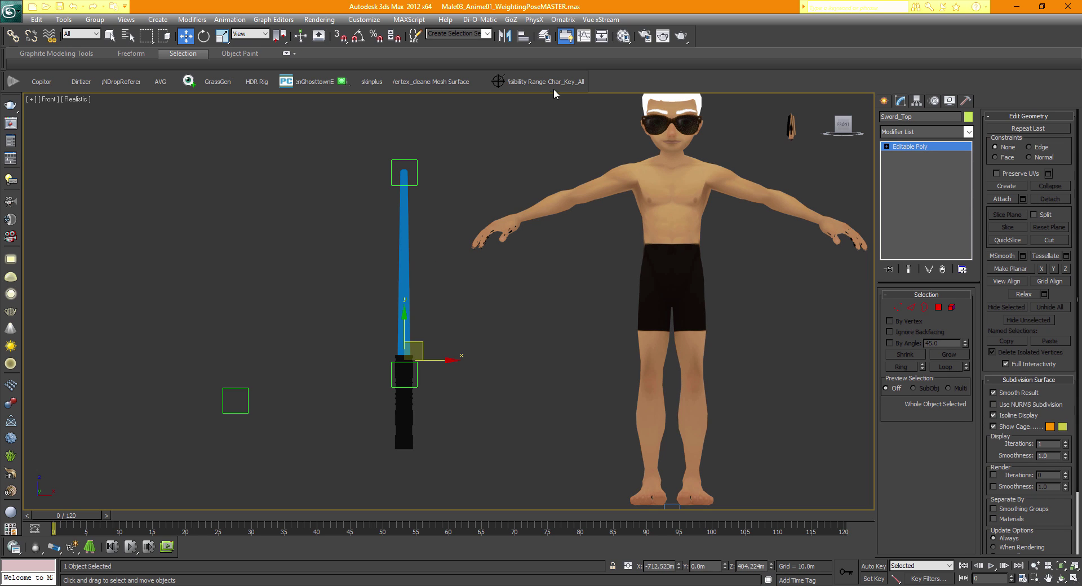
click(76, 100)
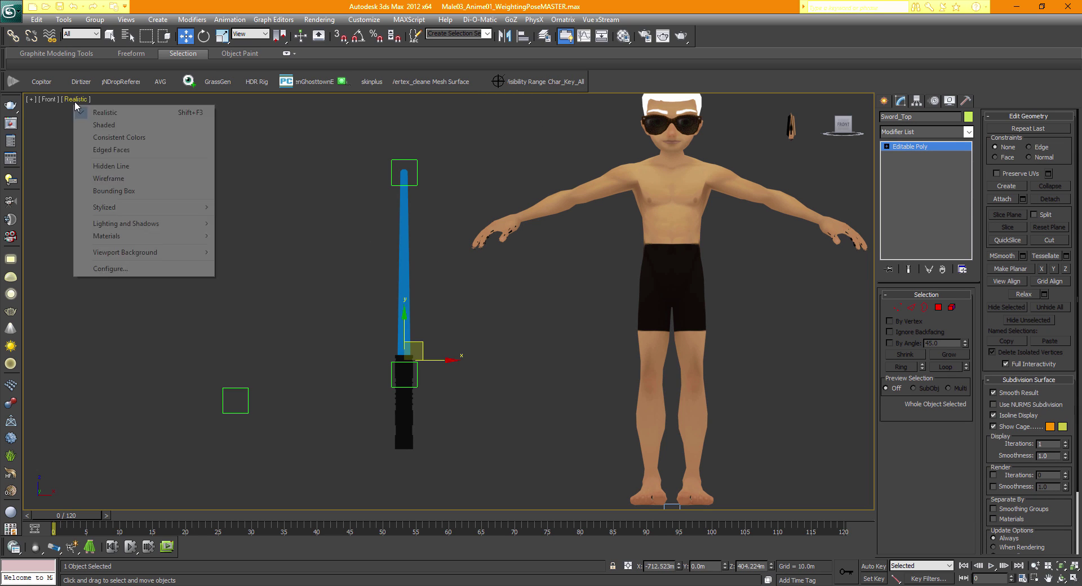
click(101, 150)
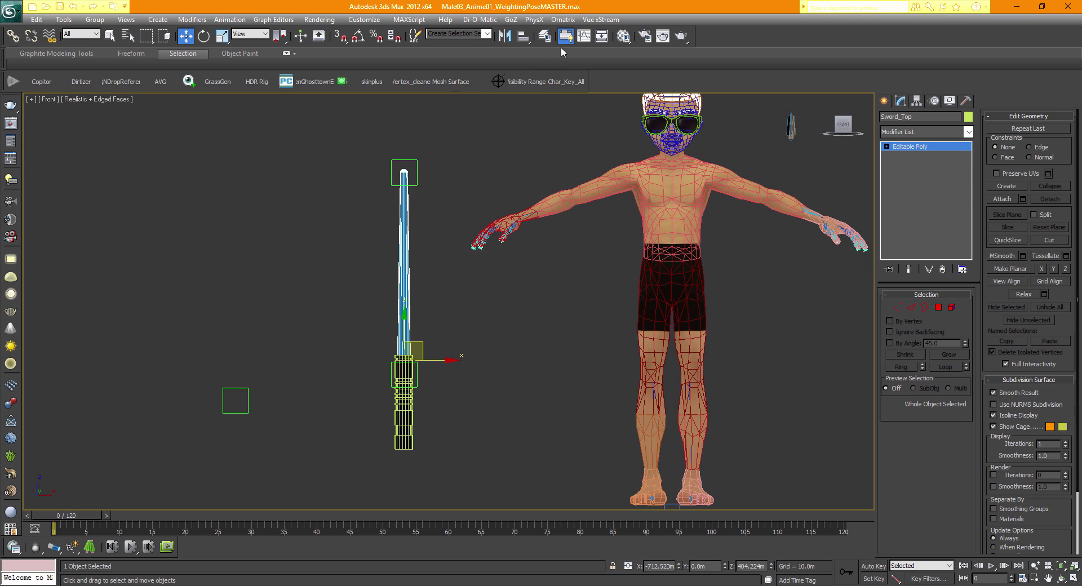
- In the Material Editor, load Sword_Top_part_map.jpg from the desktop's Imvu Files folder as the second material slot's diffuse bitmap
click(623, 36)
drag(650, 142, 795, 157)
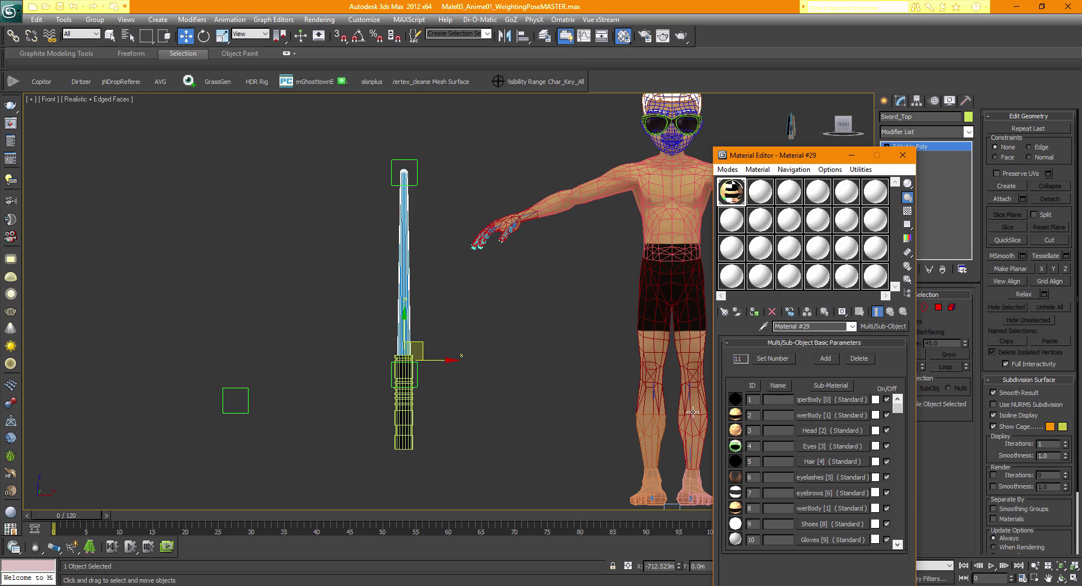
click(762, 200)
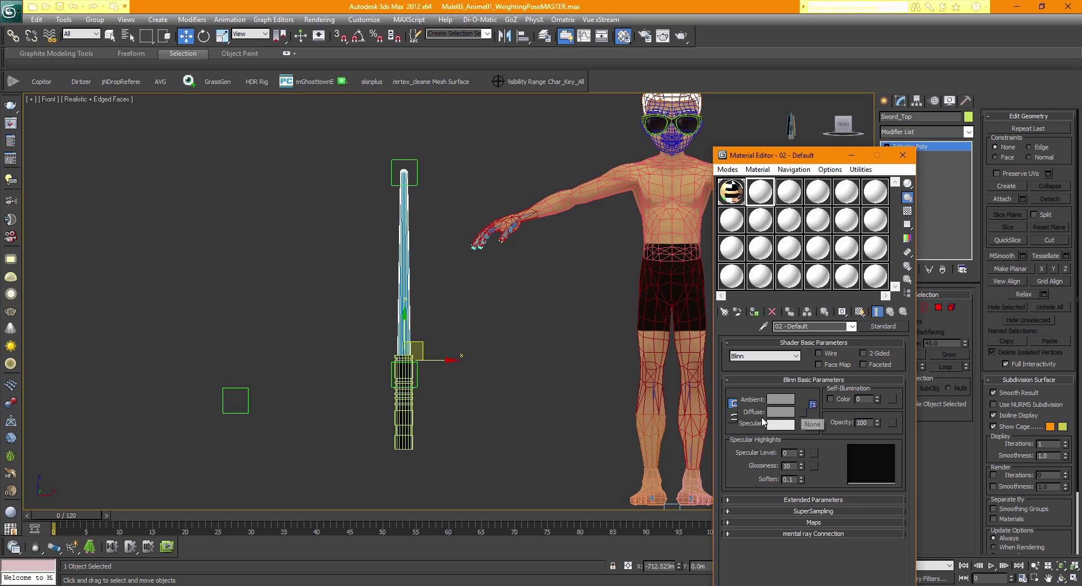
click(803, 412)
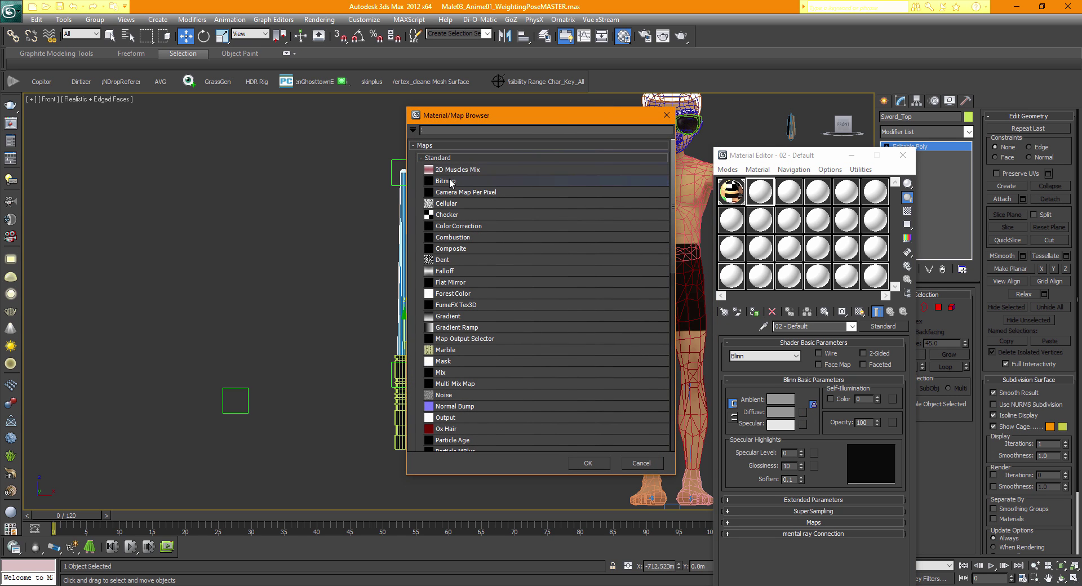
double_click(452, 181)
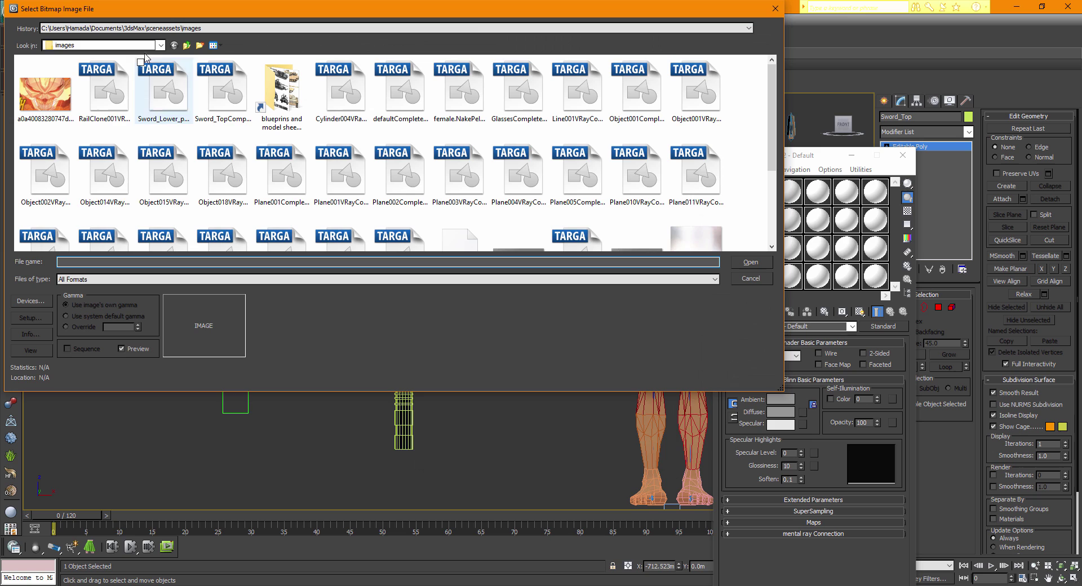
click(116, 46)
click(105, 139)
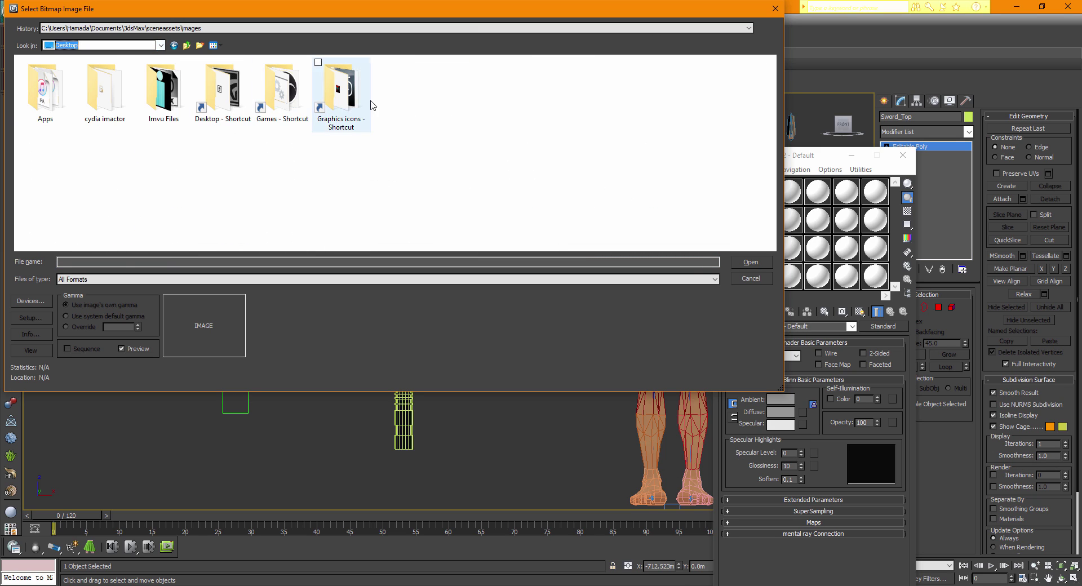
double_click(164, 93)
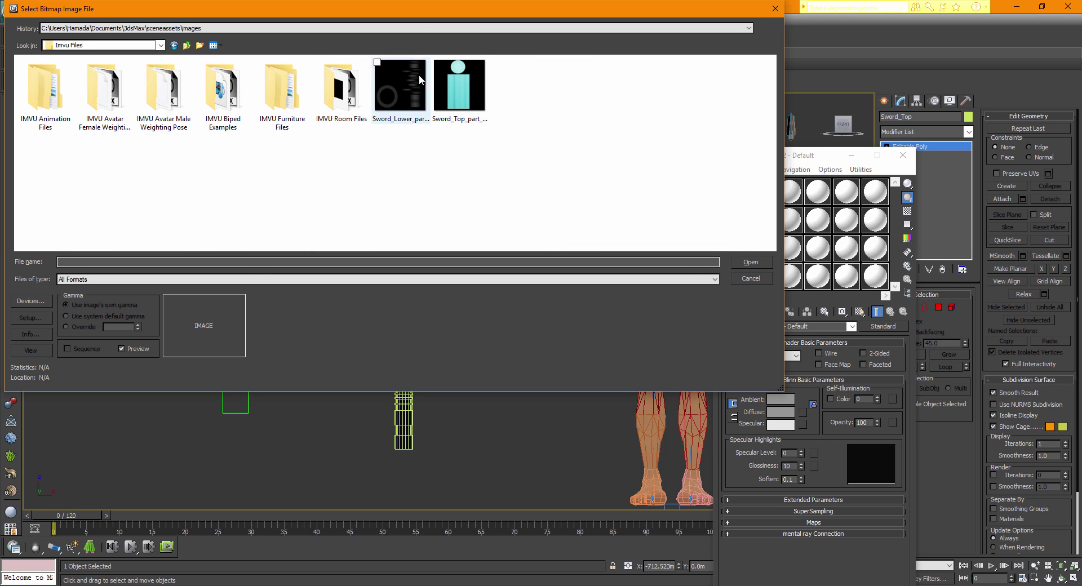
drag(426, 10, 466, 130)
double_click(501, 204)
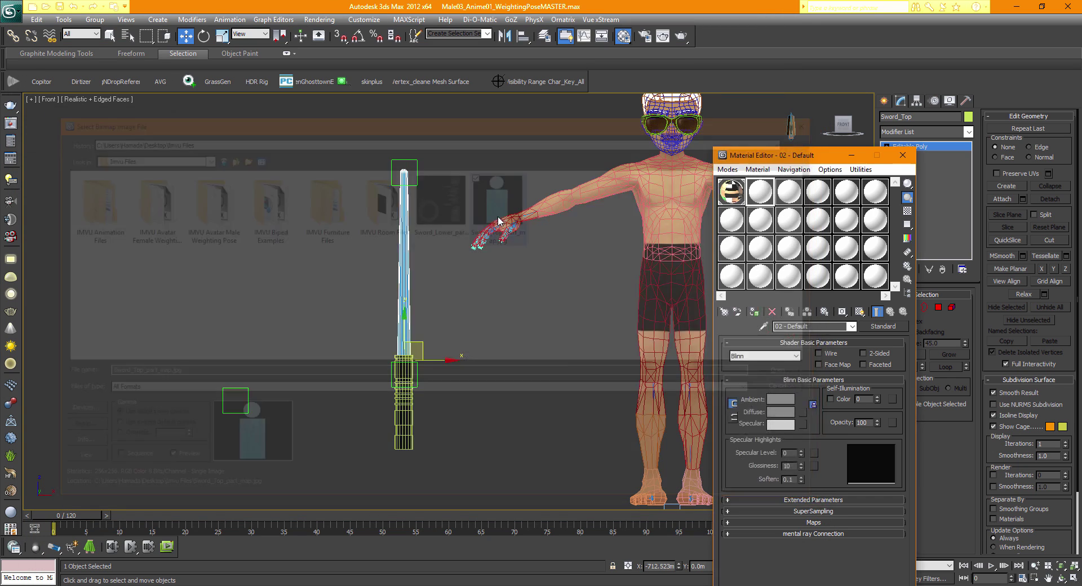
- Name the blade's diffuse bitmap SW_TOP [20] and copy that name to its parent material
click(821, 326)
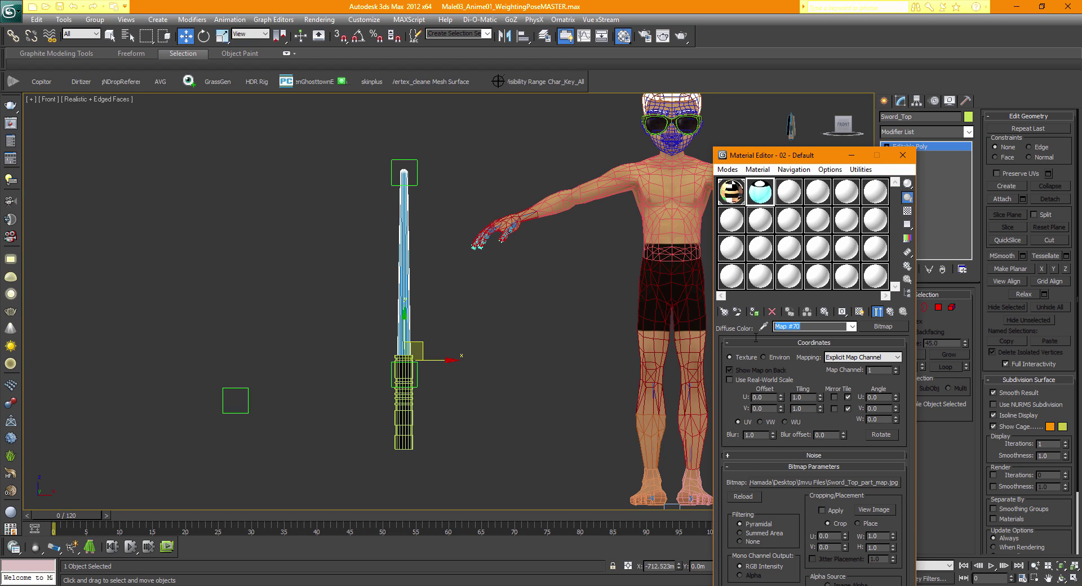
text(SW_TOP [20)
drag(814, 326, 756, 337)
right_click(805, 326)
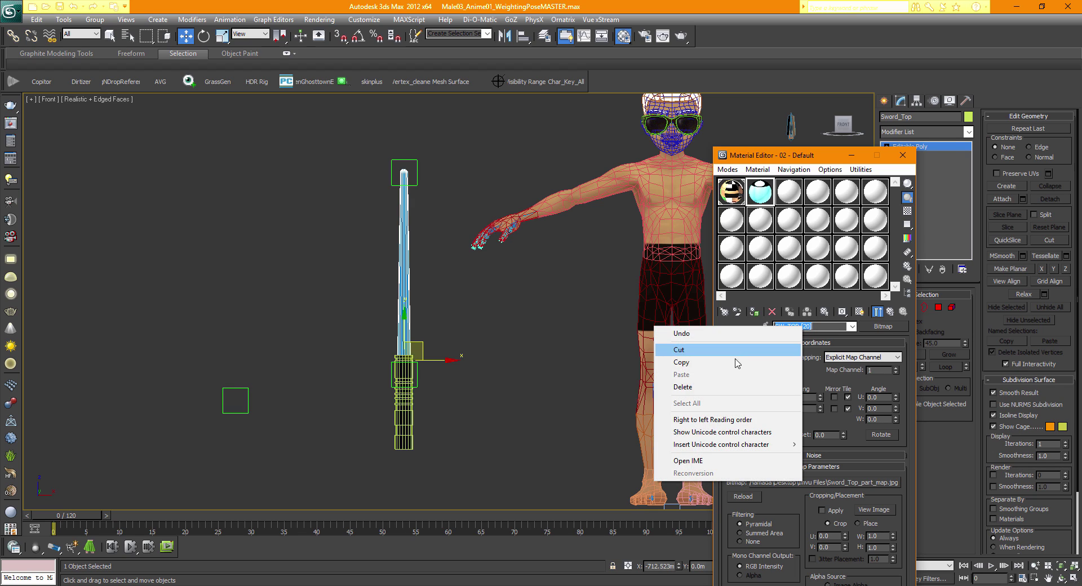
click(681, 362)
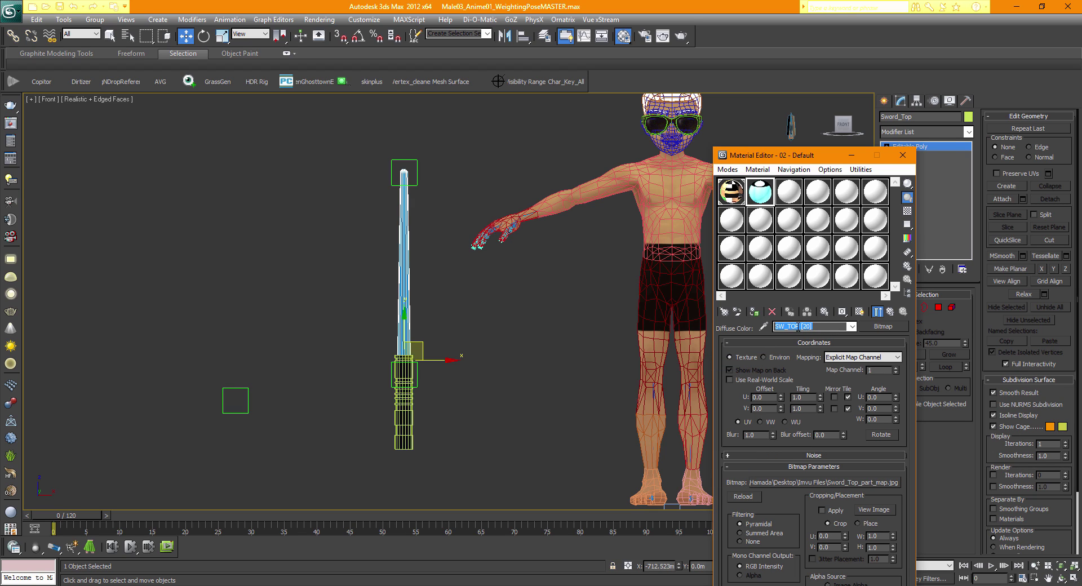
click(861, 313)
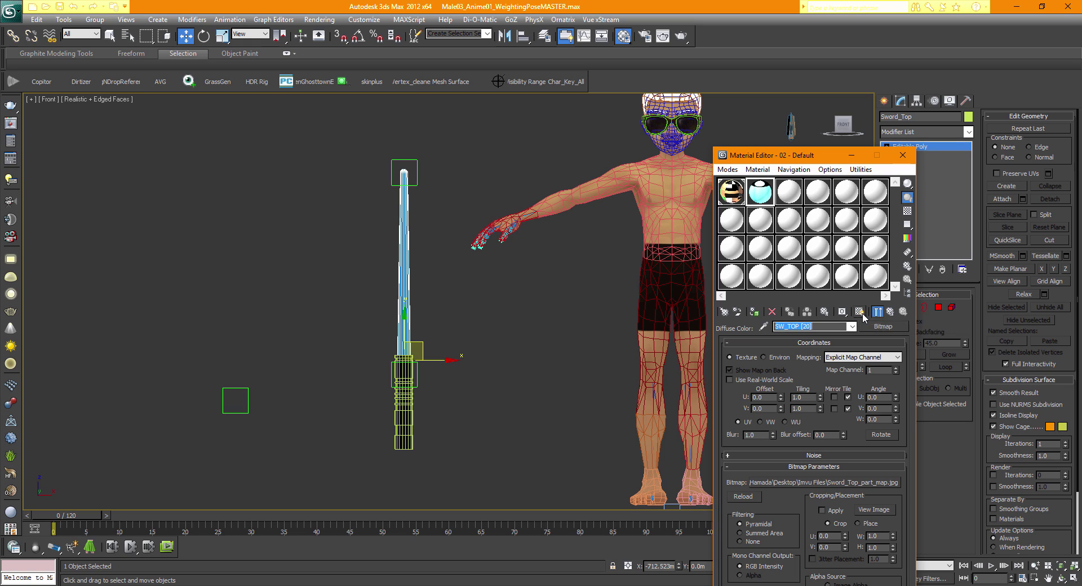
click(891, 313)
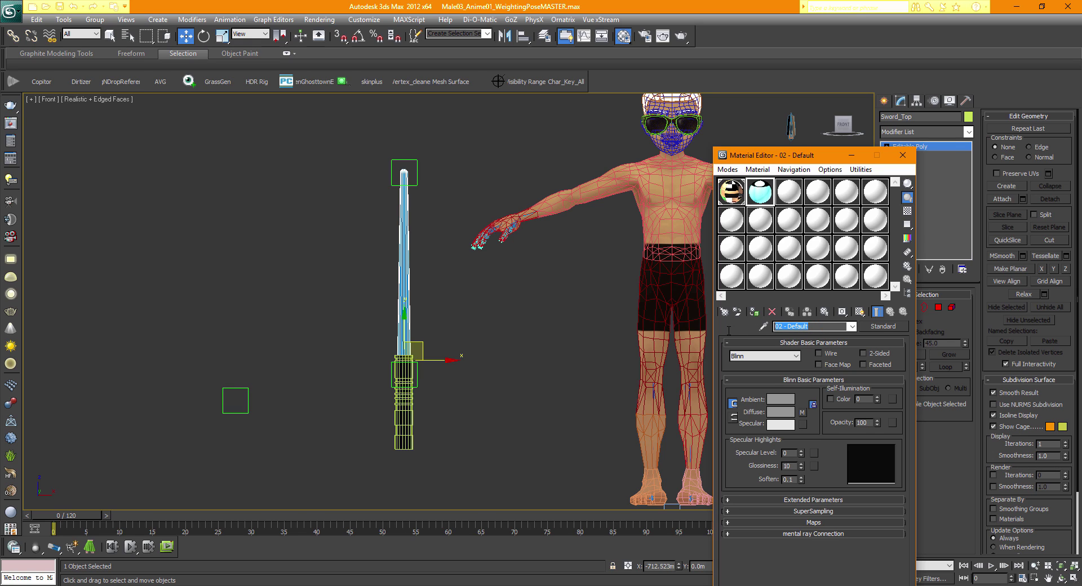
right_click(781, 328)
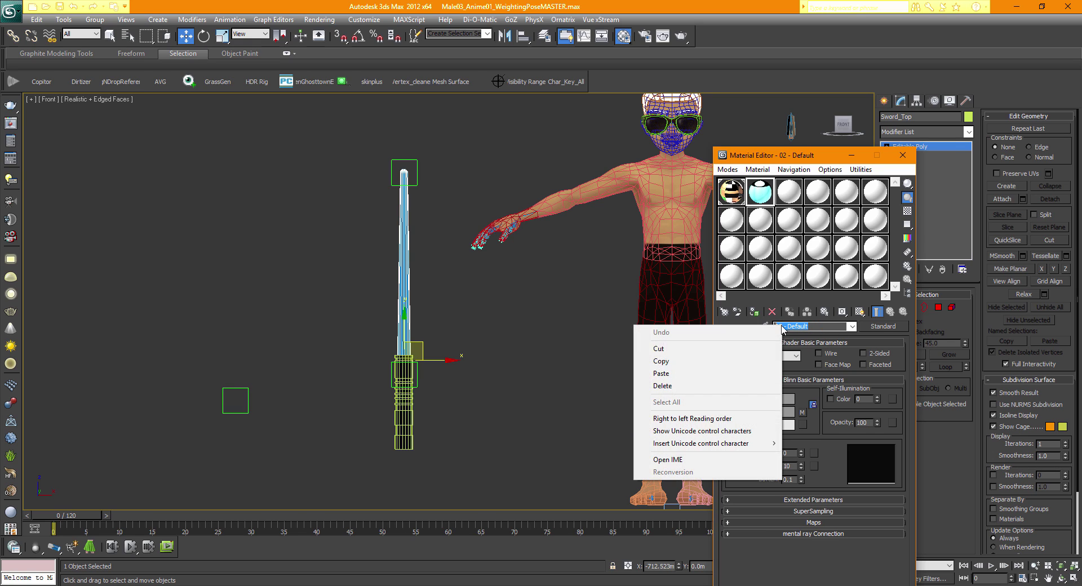
click(727, 374)
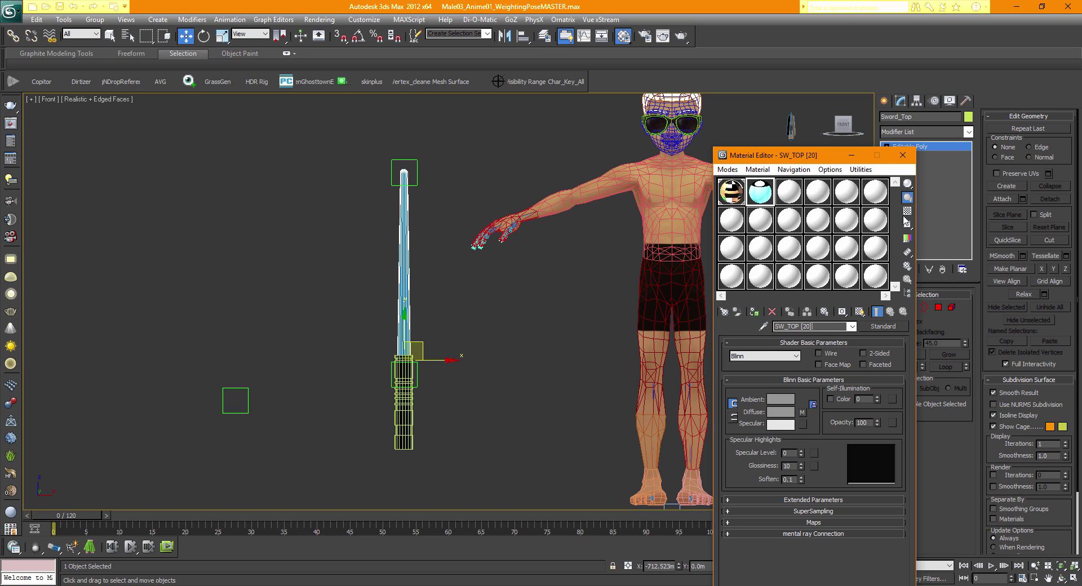
- Load Sword_Lower_part_map.jpg as the diffuse bitmap of the third material slot
click(790, 195)
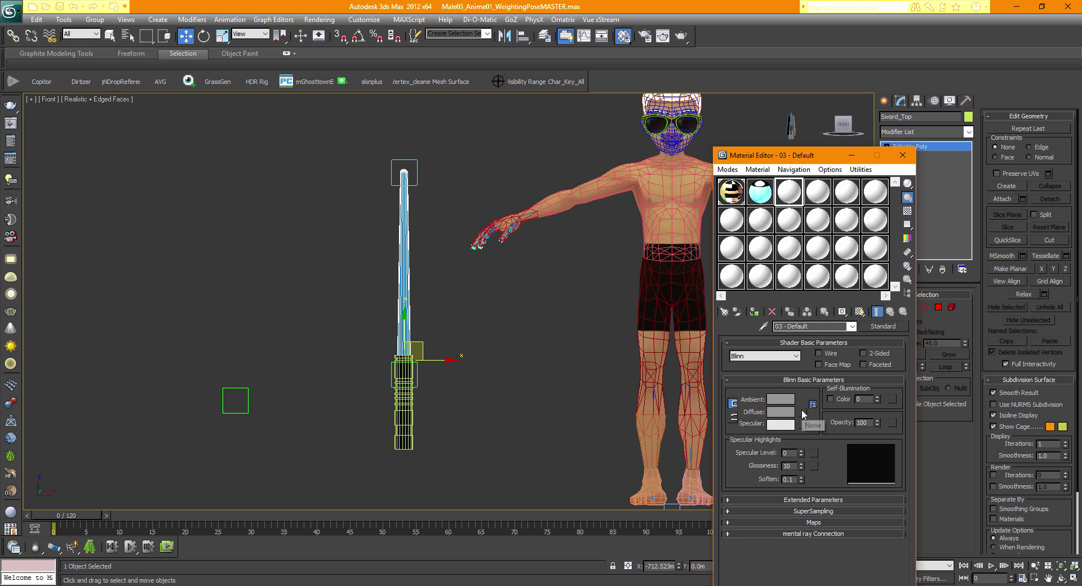
click(802, 412)
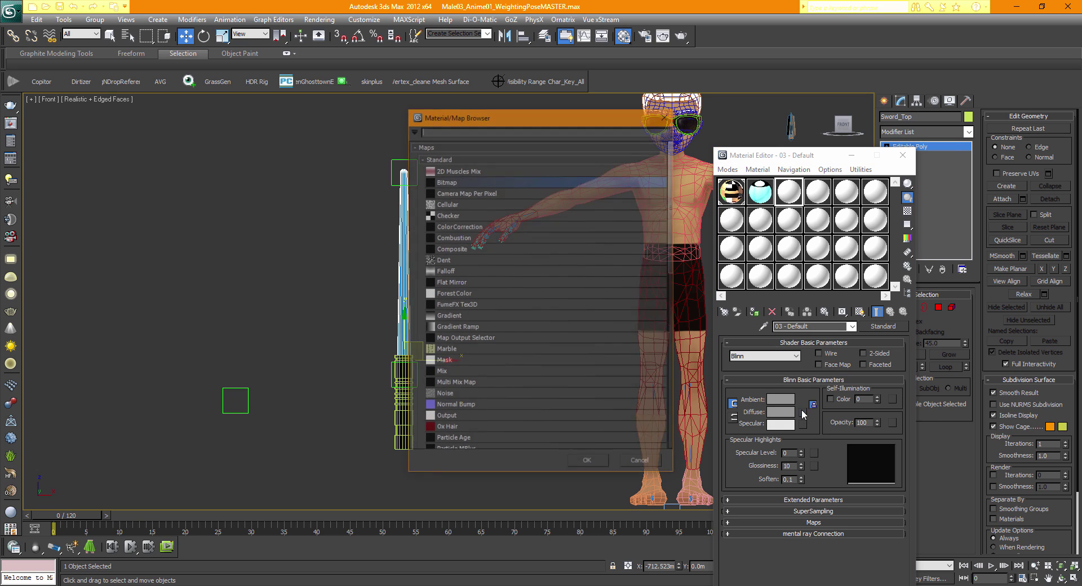
double_click(444, 177)
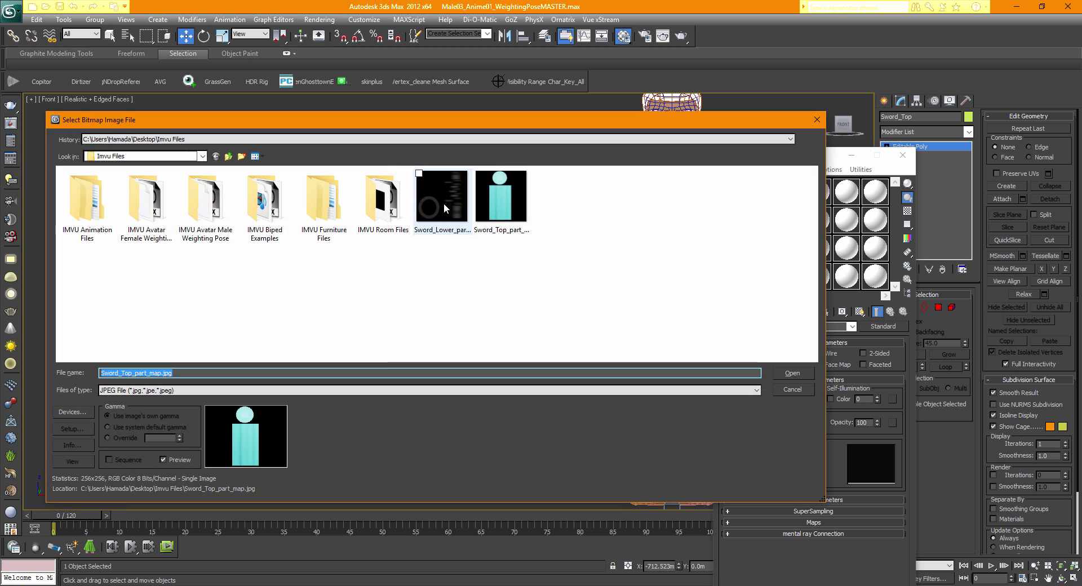
double_click(444, 195)
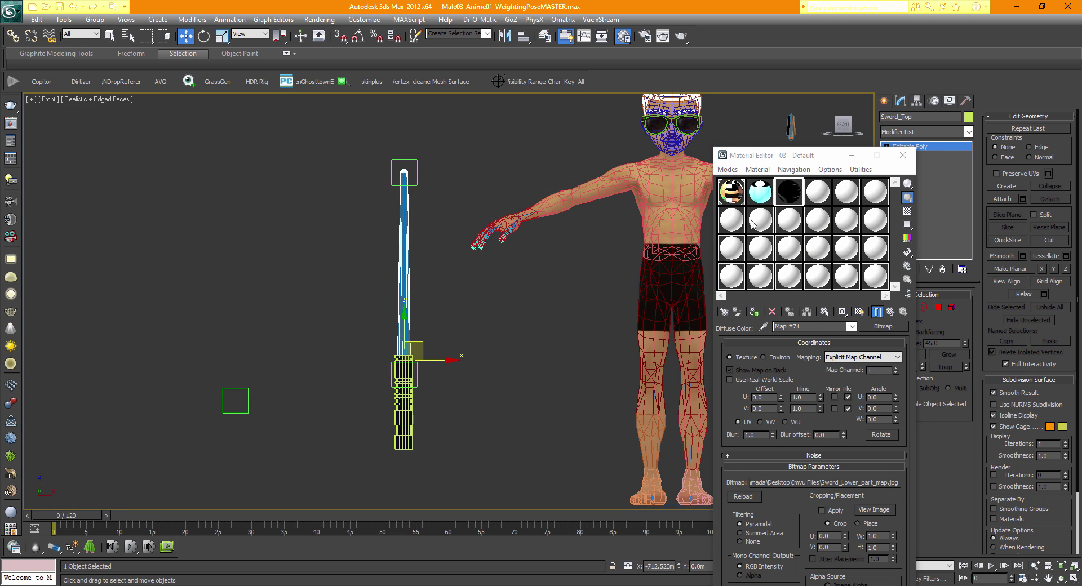
- Name the handle's diffuse bitmap SW_Lower [21], checking it against the naming of the SW_TOP [20] material
drag(802, 327, 762, 332)
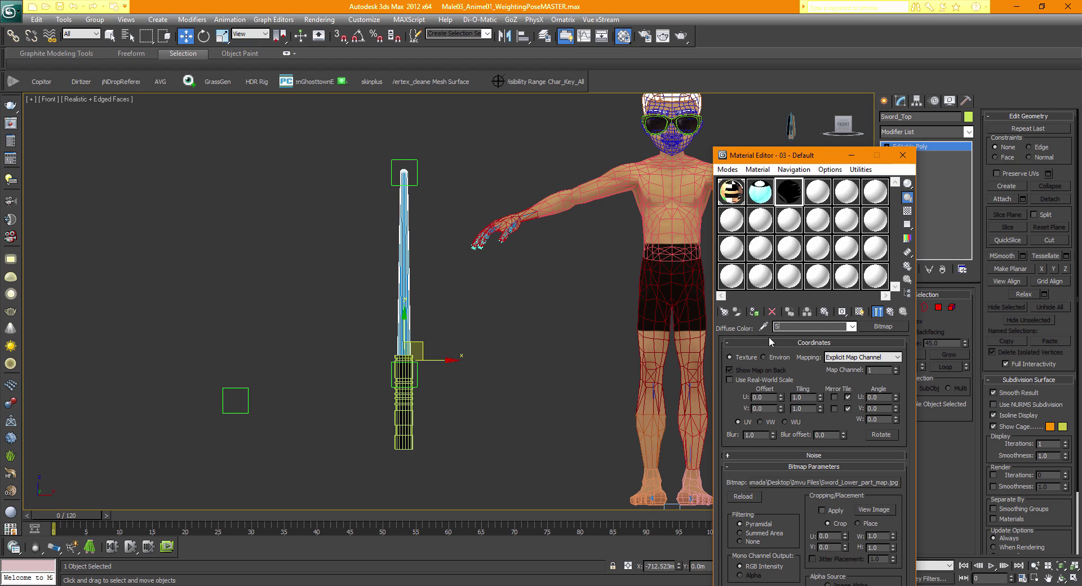
text(SW_TOP [20)
click(760, 193)
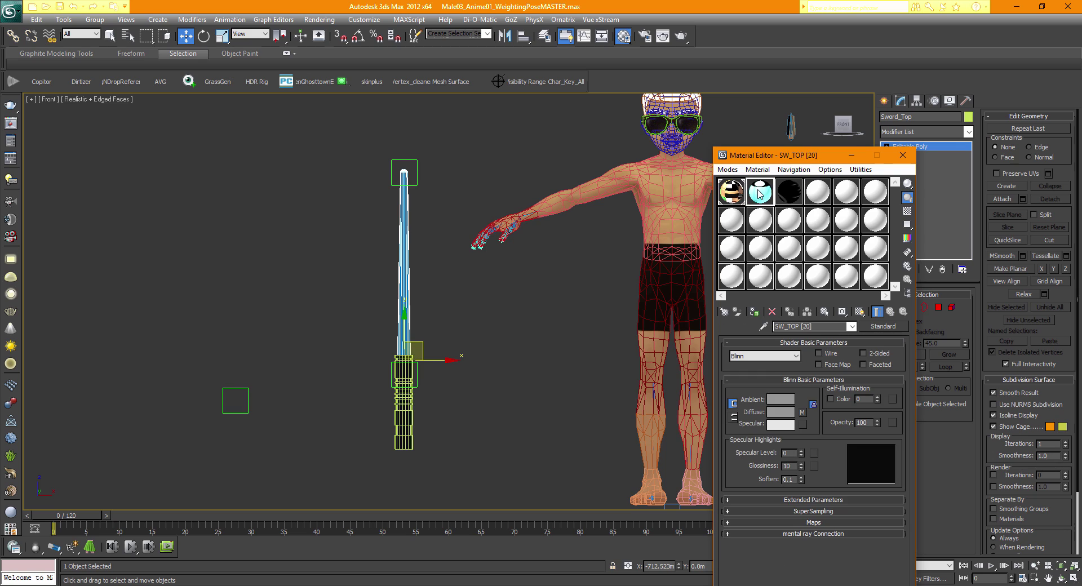
click(790, 196)
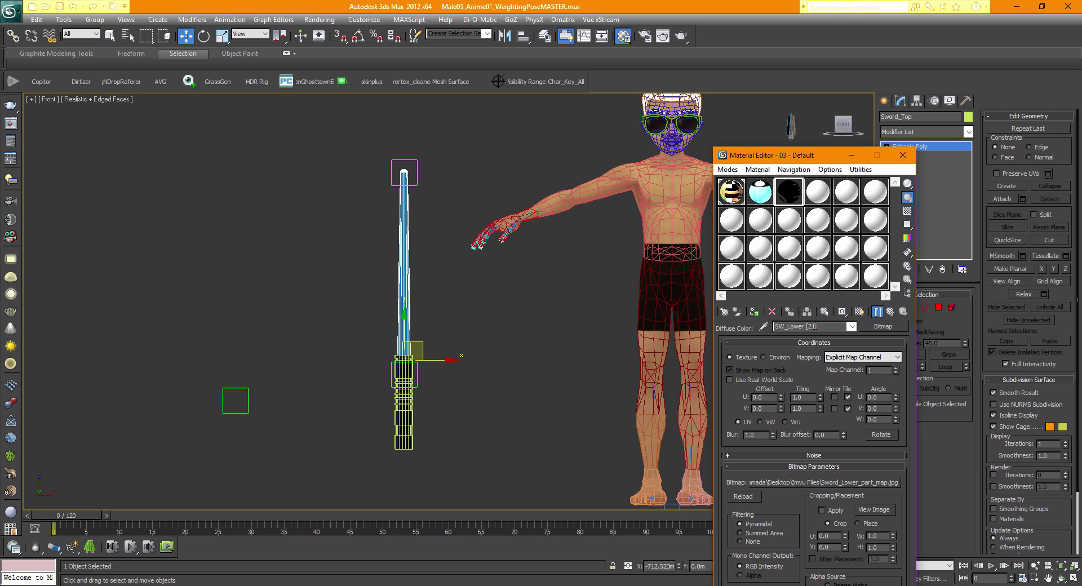
- Enable shaded viewport display for the SW_Lower [21] bitmap and copy its name to the parent material
key(ctrl+a)
right_click(799, 326)
click(742, 364)
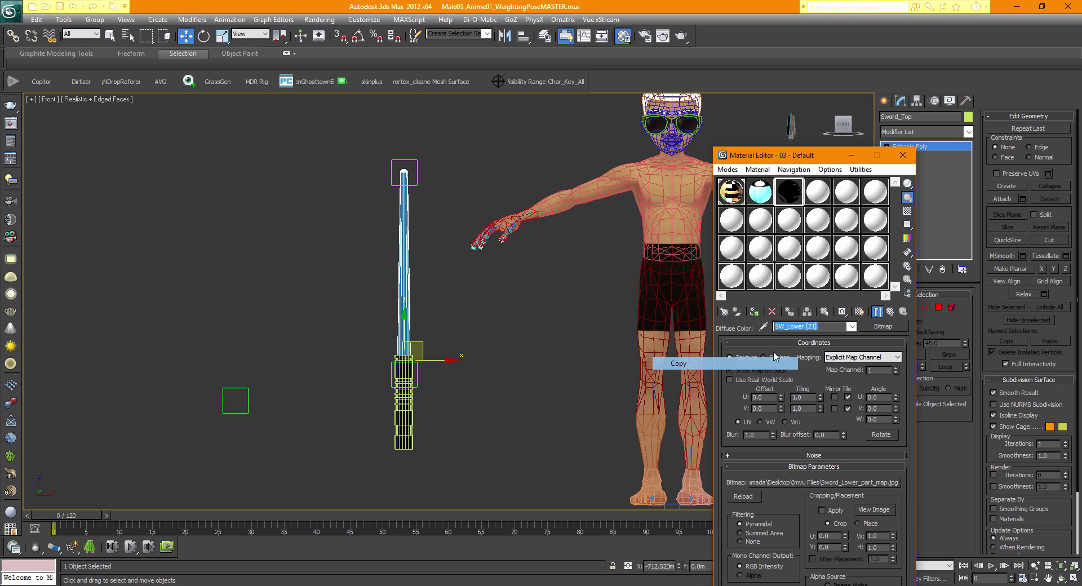
click(862, 312)
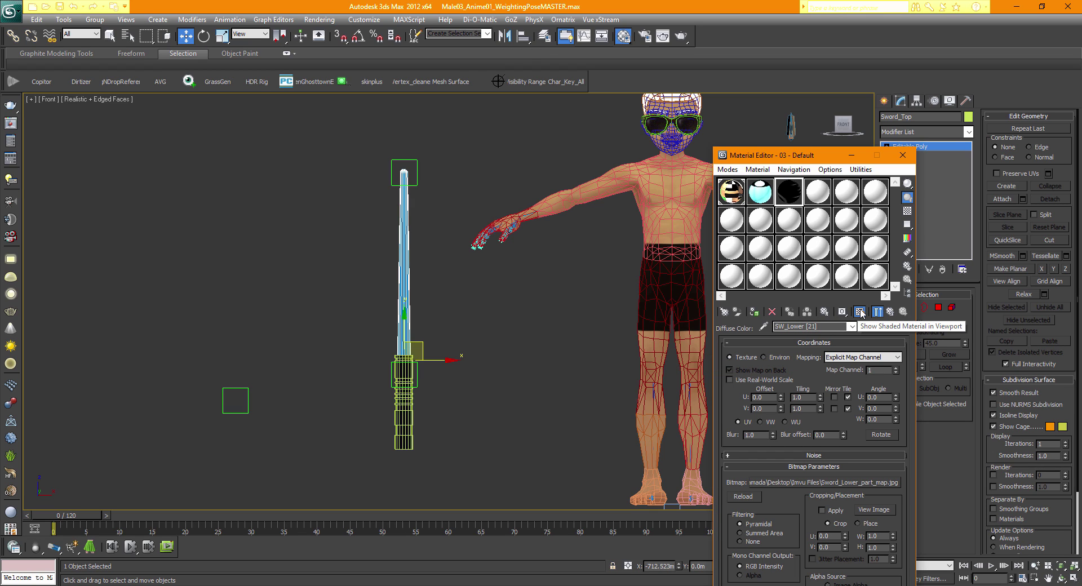
click(890, 312)
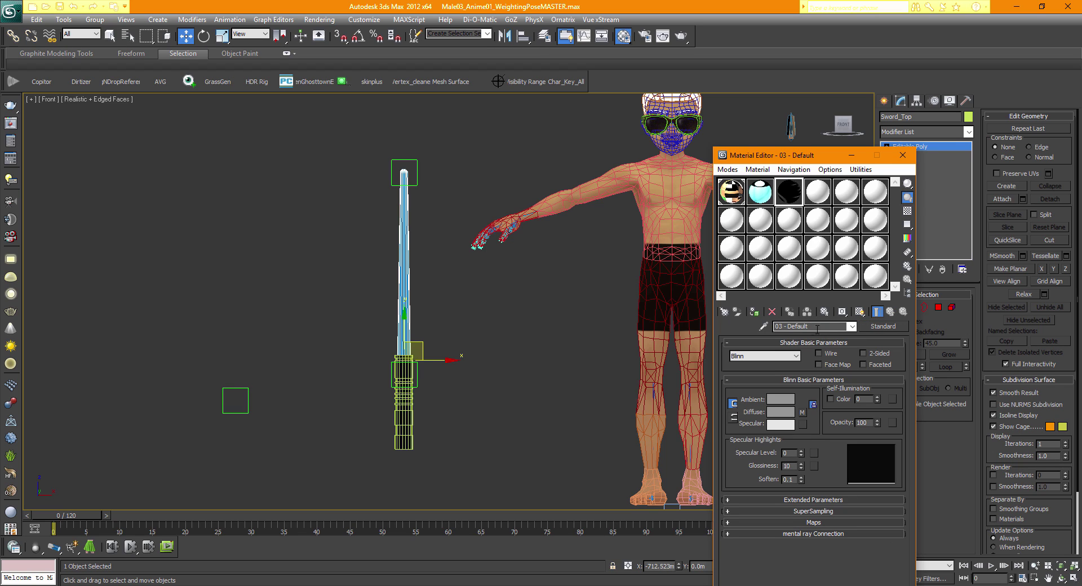
drag(808, 327, 768, 330)
right_click(786, 326)
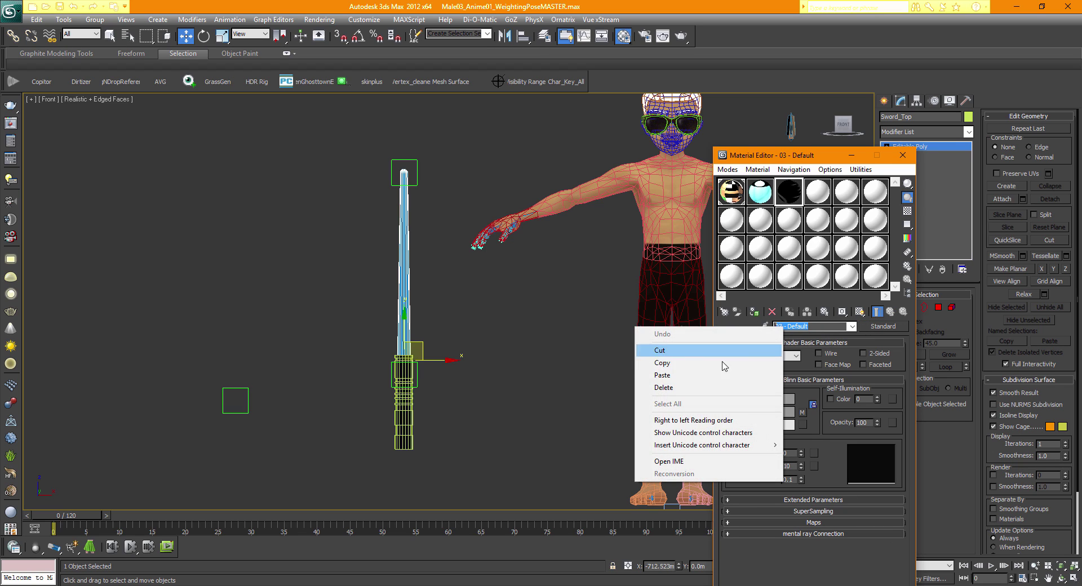
click(688, 374)
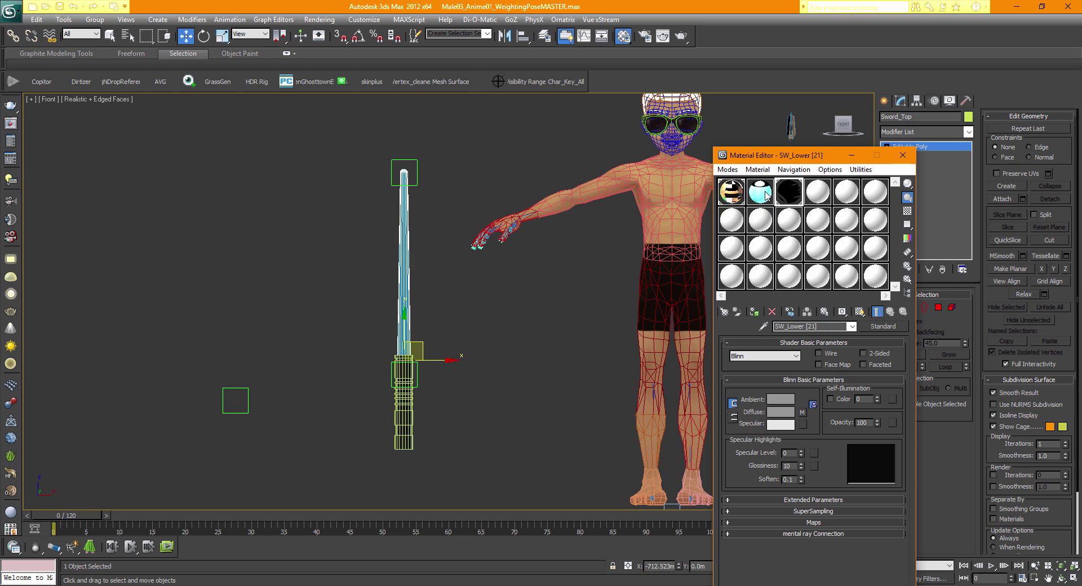
- Assign SW_TOP [20] to the sword blade and SW_Lower [21] to the handle, showing the shaded materials in the viewport
mouse_move(765, 193)
mouse_down()
mouse_move(565, 249)
mouse_move(400, 239)
mouse_up()
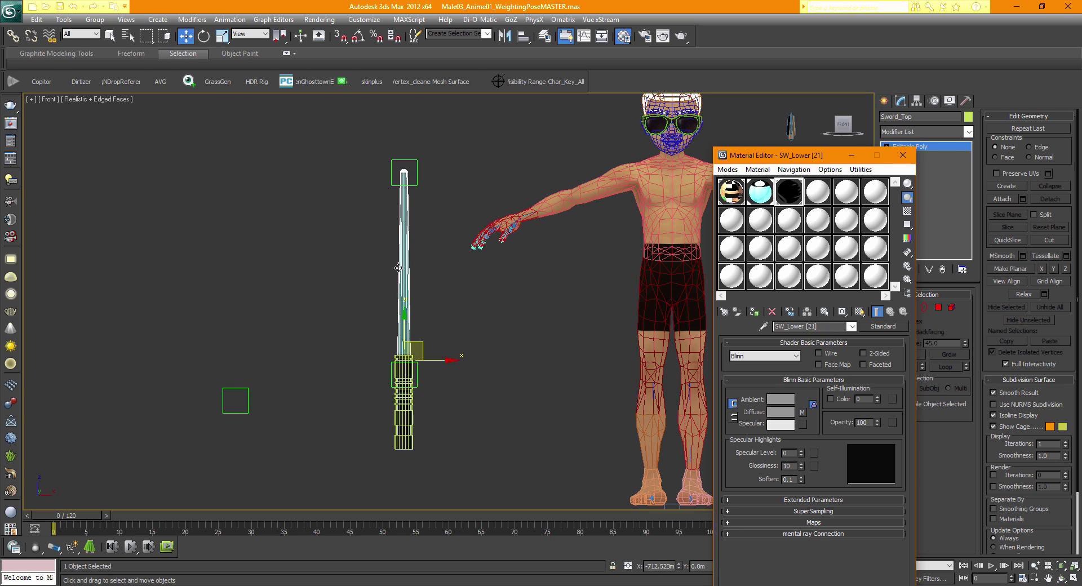
click(860, 311)
click(753, 199)
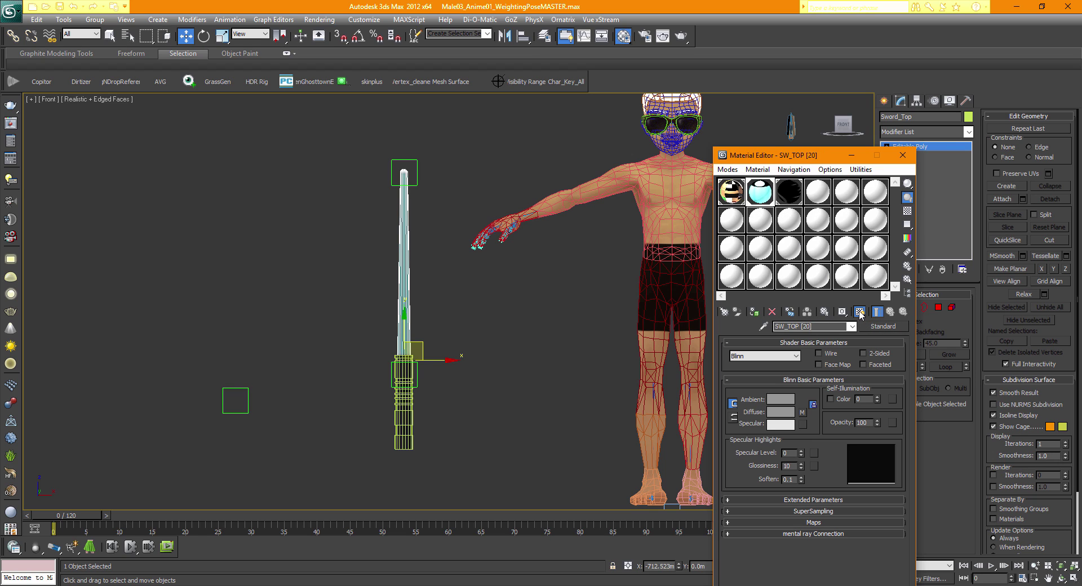
- Close the Material Editor, deselect the sword and turn off edged faces to inspect the textured blade and handle
click(902, 155)
click(299, 205)
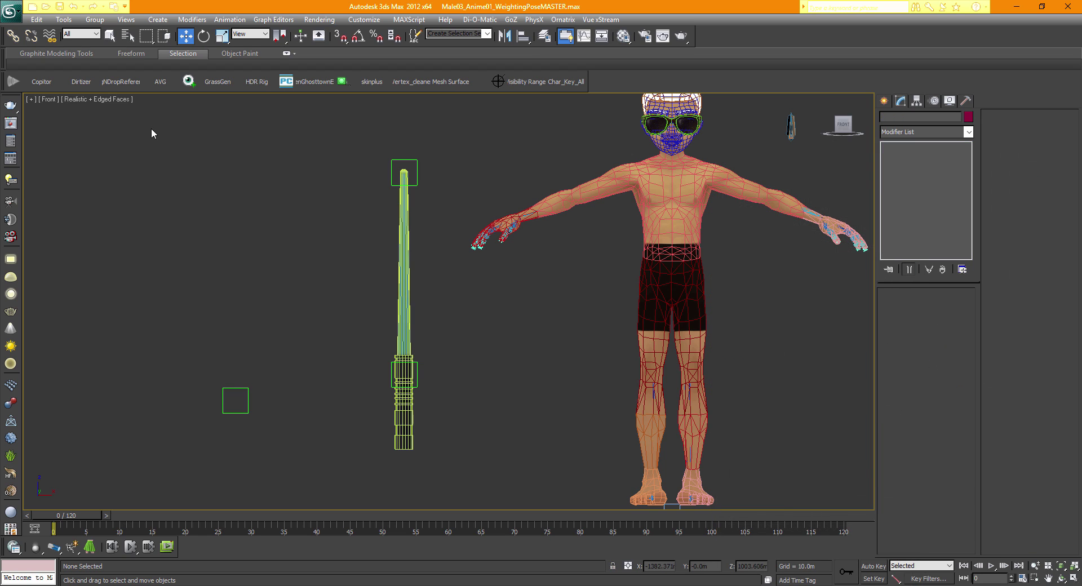
click(108, 103)
click(135, 150)
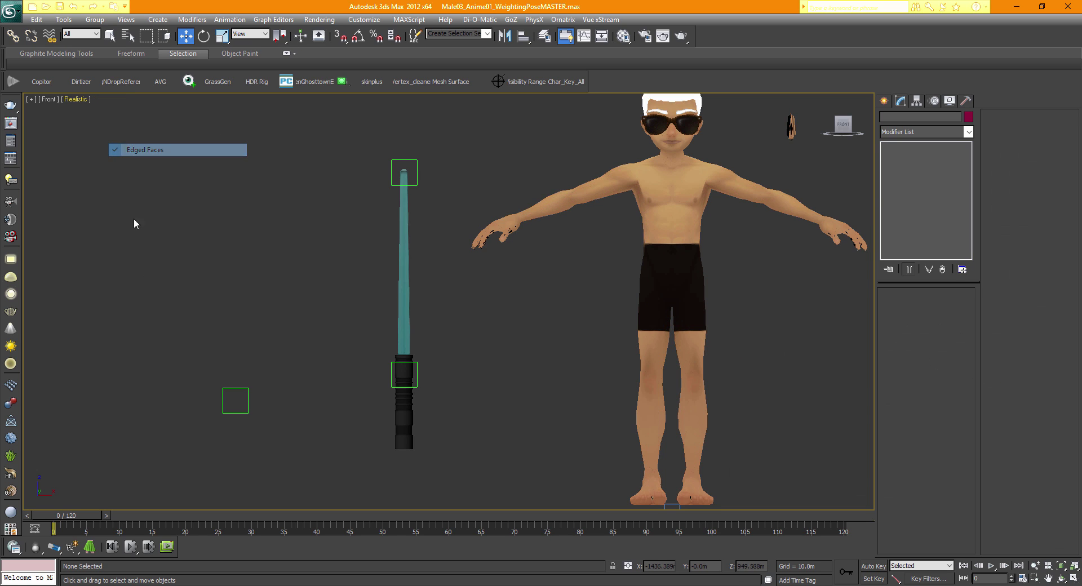
drag(839, 126, 868, 145)
middle_drag(485, 389, 480, 356)
scroll(482, 371, up, 4)
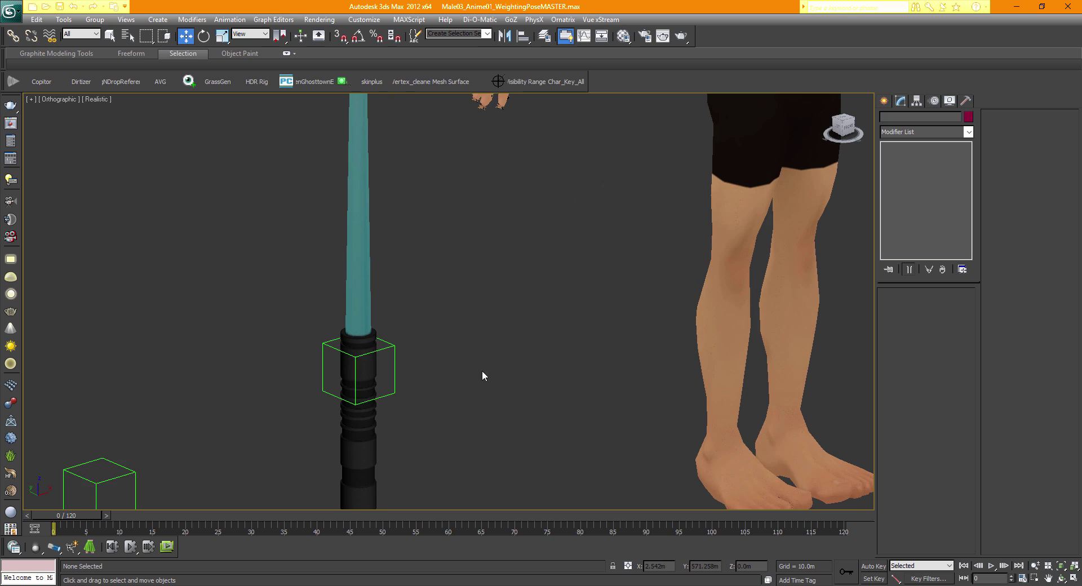
- Examine the textured blade and handle up close and from the front view beside the avatar
middle_drag(352, 377, 501, 271)
scroll(485, 280, up, 2)
scroll(501, 272, up, 2)
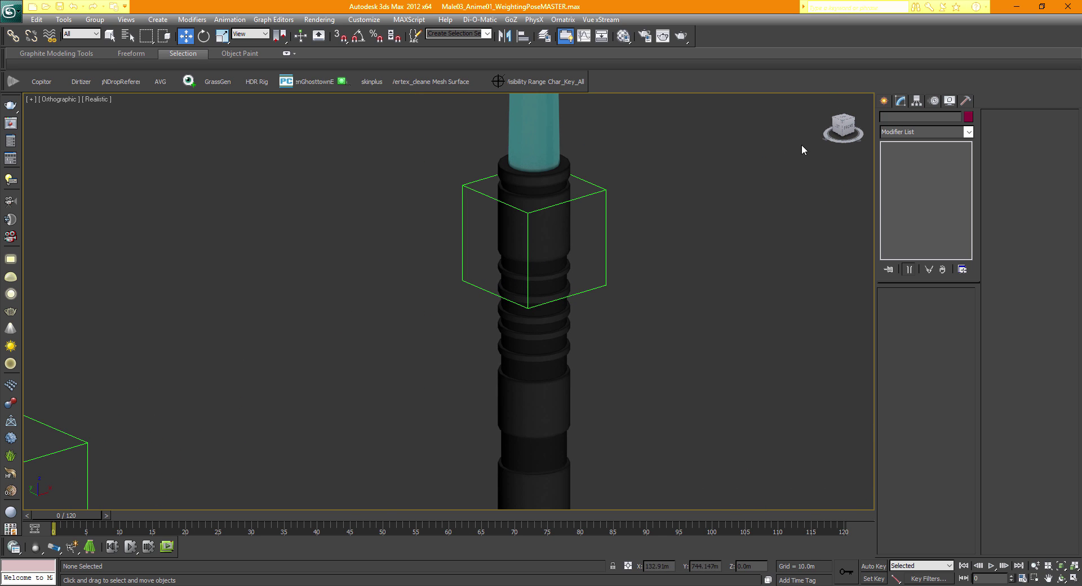
mouse_move(845, 128)
mouse_down()
mouse_move(795, 124)
mouse_move(827, 133)
mouse_up()
scroll(752, 145, down, 3)
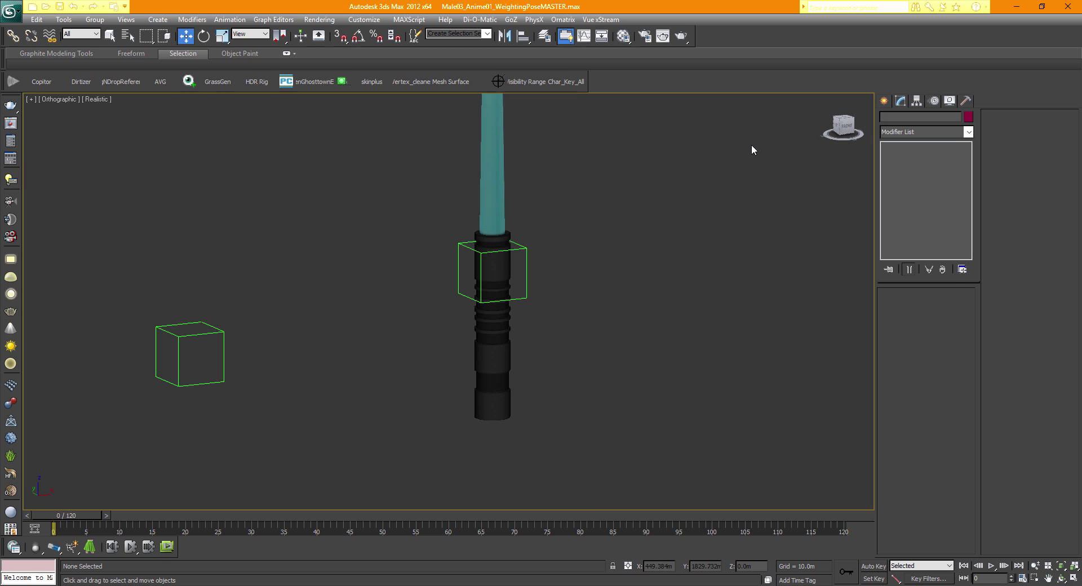
click(845, 127)
scroll(496, 251, down, 3)
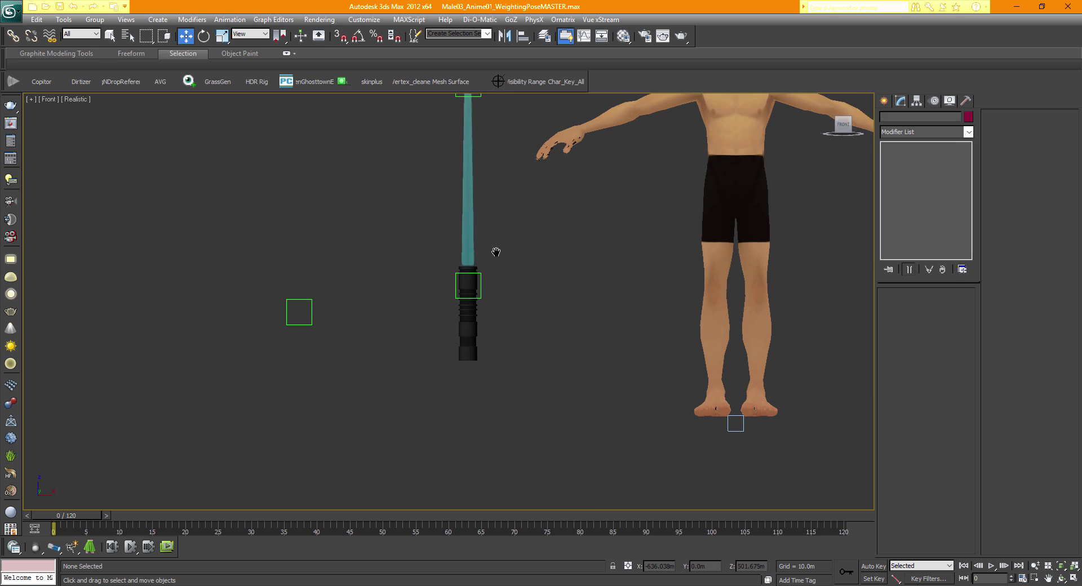
click(460, 240)
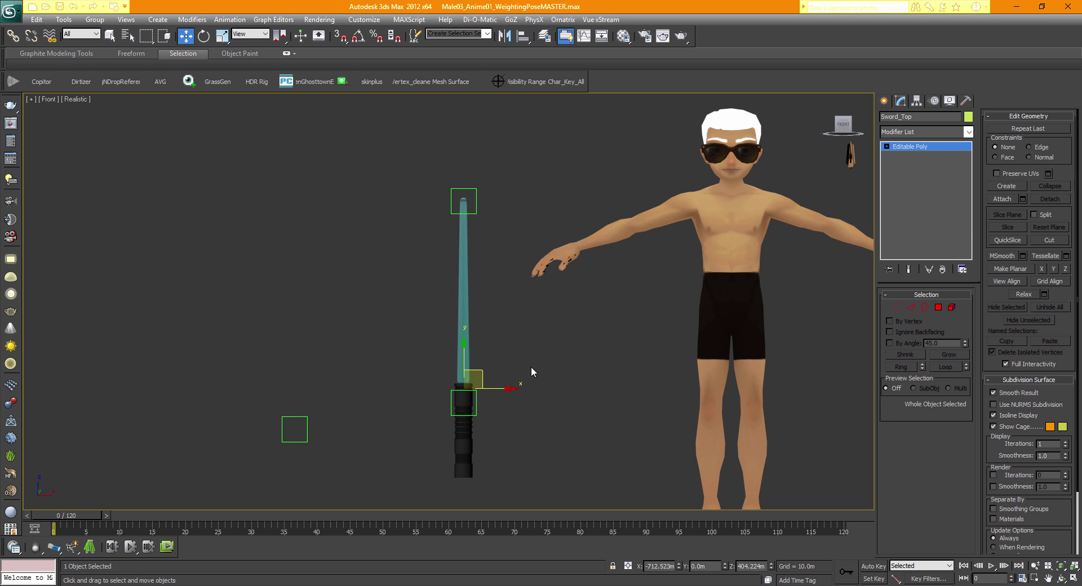
middle_drag(531, 369, 547, 354)
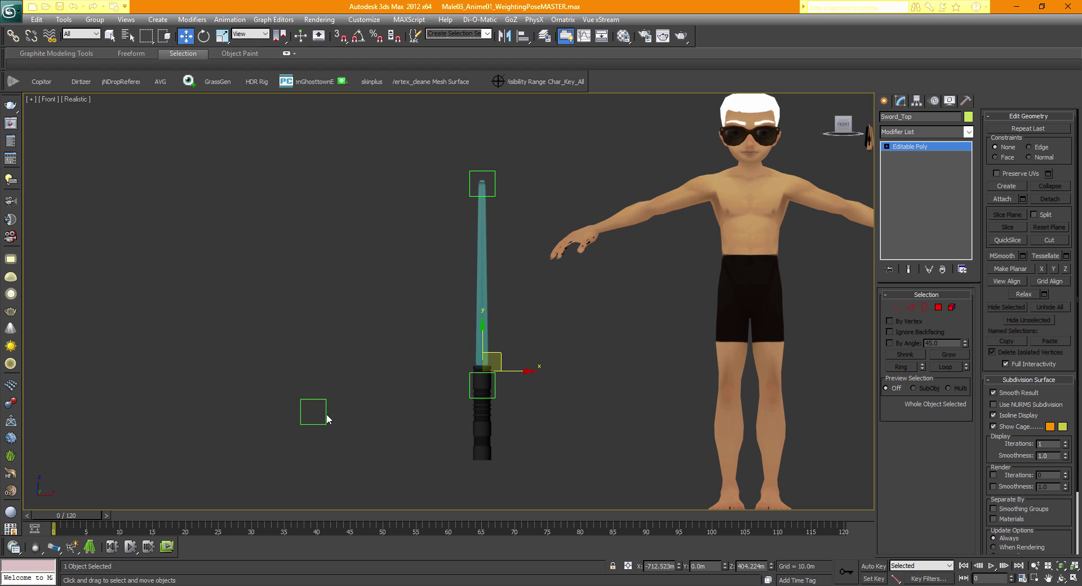
- Clone the loose dummy beside the sword as one copy, placed between the original and the handle
click(313, 414)
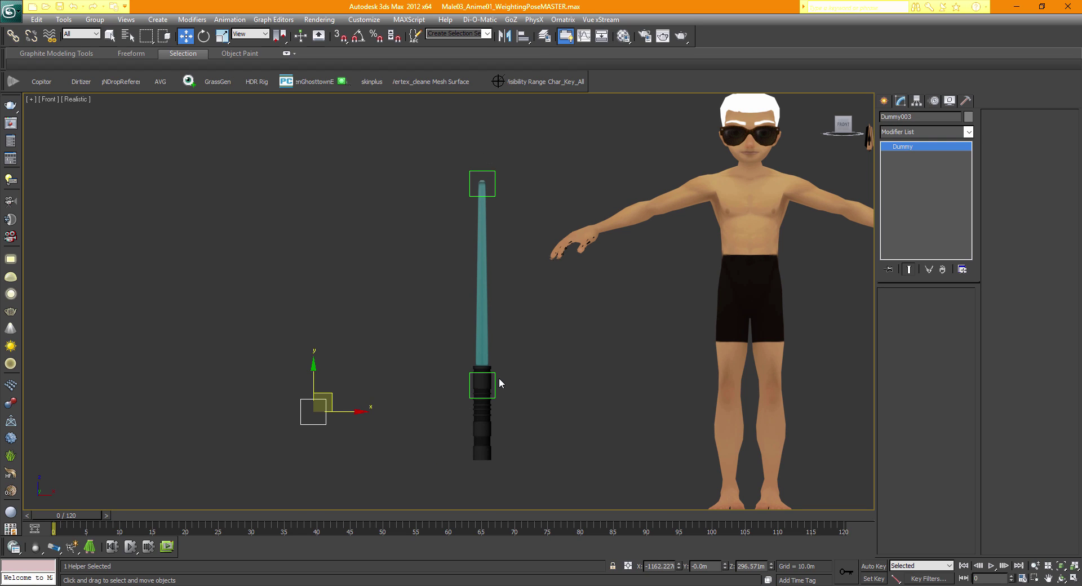
click(495, 171)
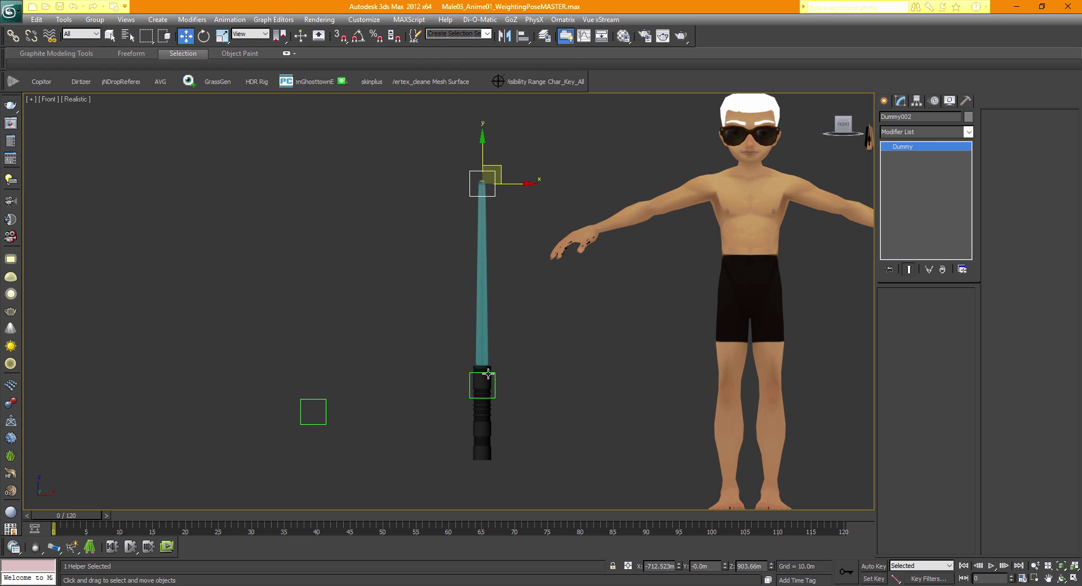
mouse_move(483, 146)
mouse_down()
mouse_move(483, 283)
mouse_move(483, 146)
mouse_up()
click(377, 314)
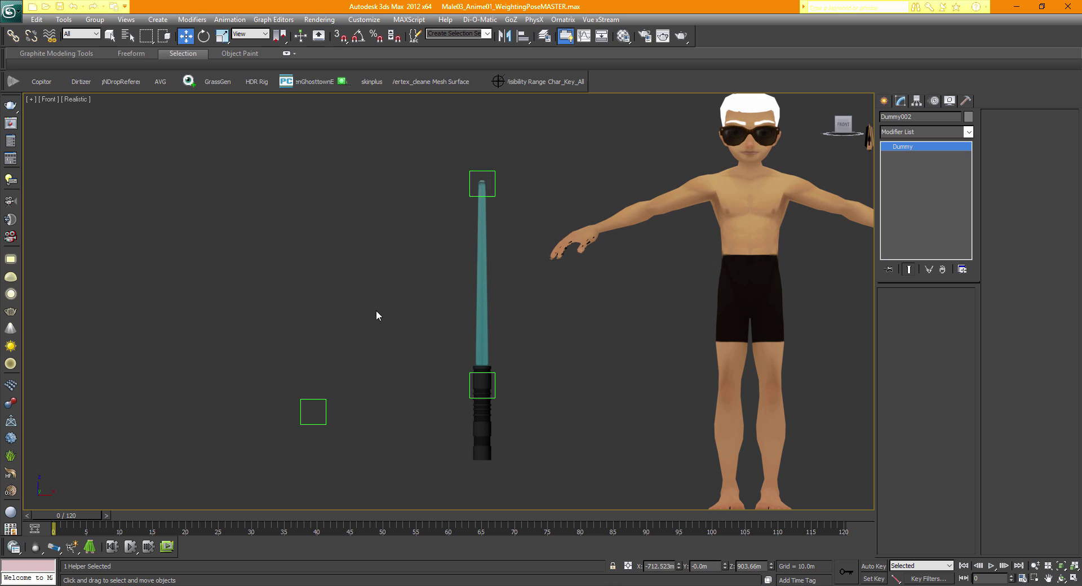
drag(343, 363, 273, 428)
shift+drag(347, 413, 427, 412)
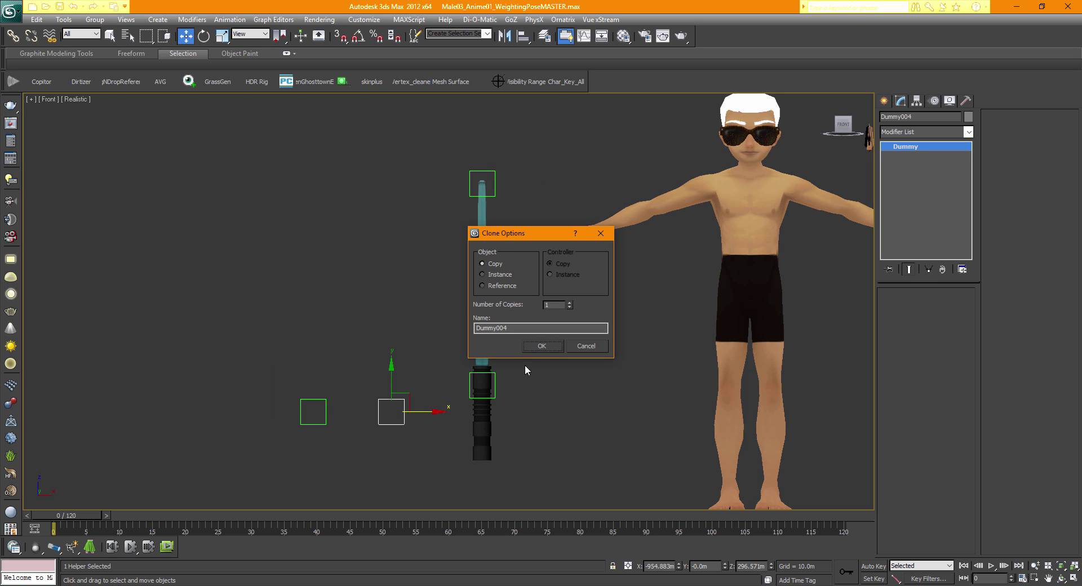
click(543, 345)
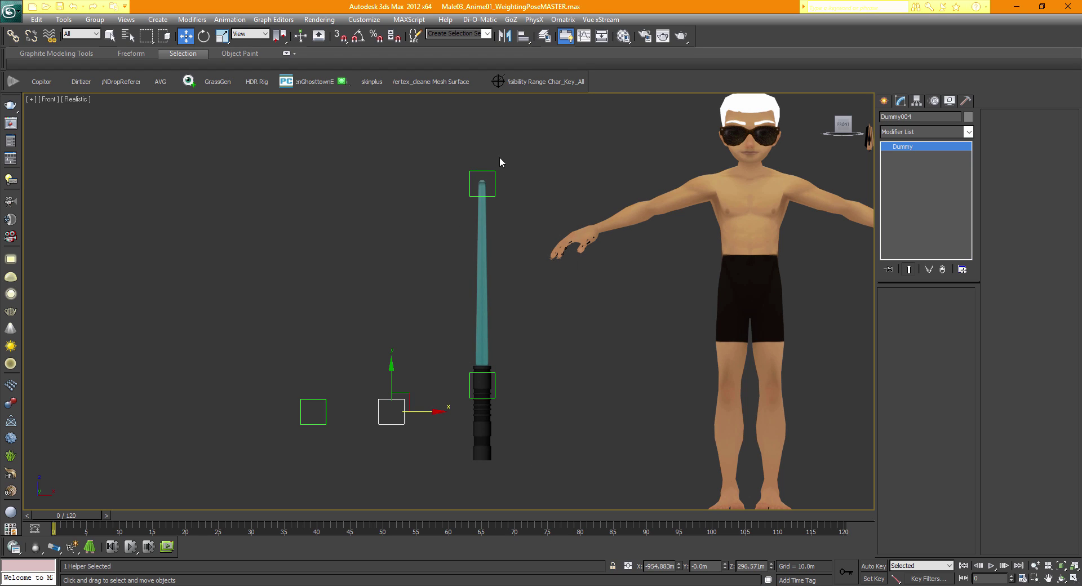
- Rename the dummy at the blade's tip as Top_s_ctrl
drag(500, 156, 469, 174)
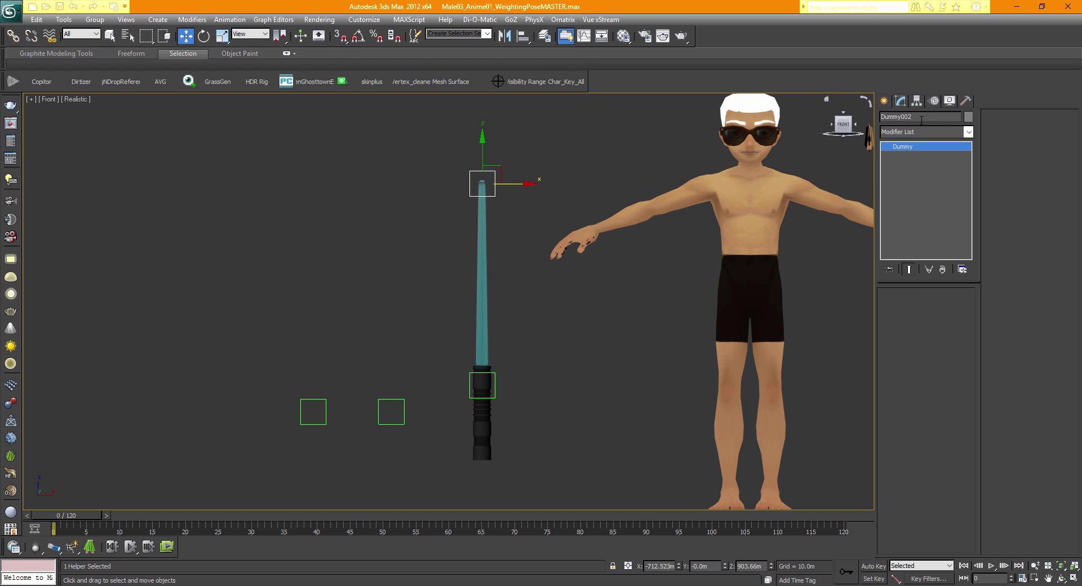
double_click(922, 119)
text(Top_s_ctrl)
- Rename the dummy where the blade meets the handle as Base_s_ctrl
click(496, 379)
click(492, 380)
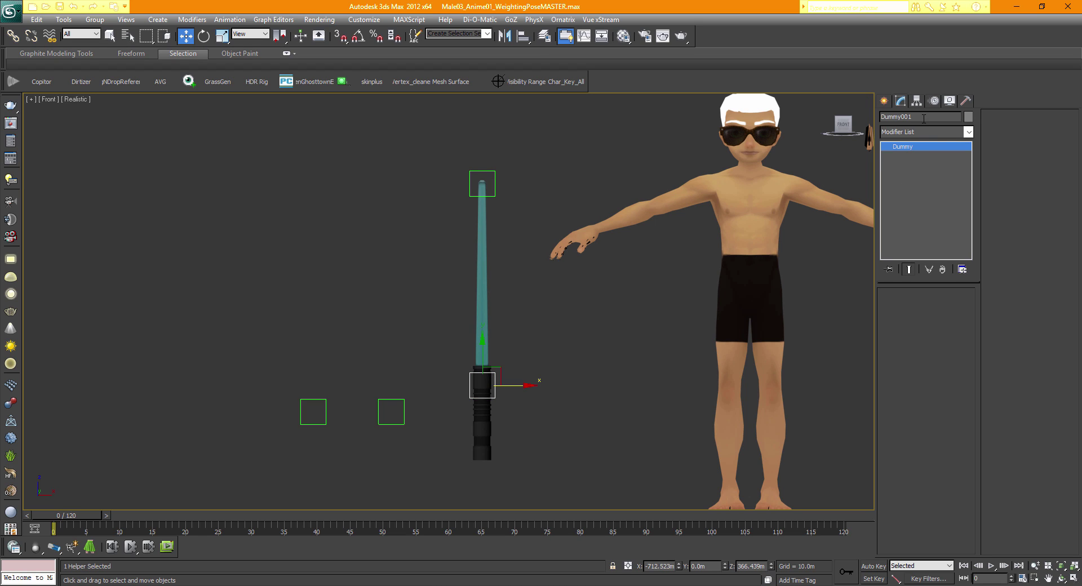
double_click(924, 118)
text(Base_s_ctrl)
- Rename the newly copied dummy beside the sword as S_Ctrl_Handle
drag(373, 441, 373, 441)
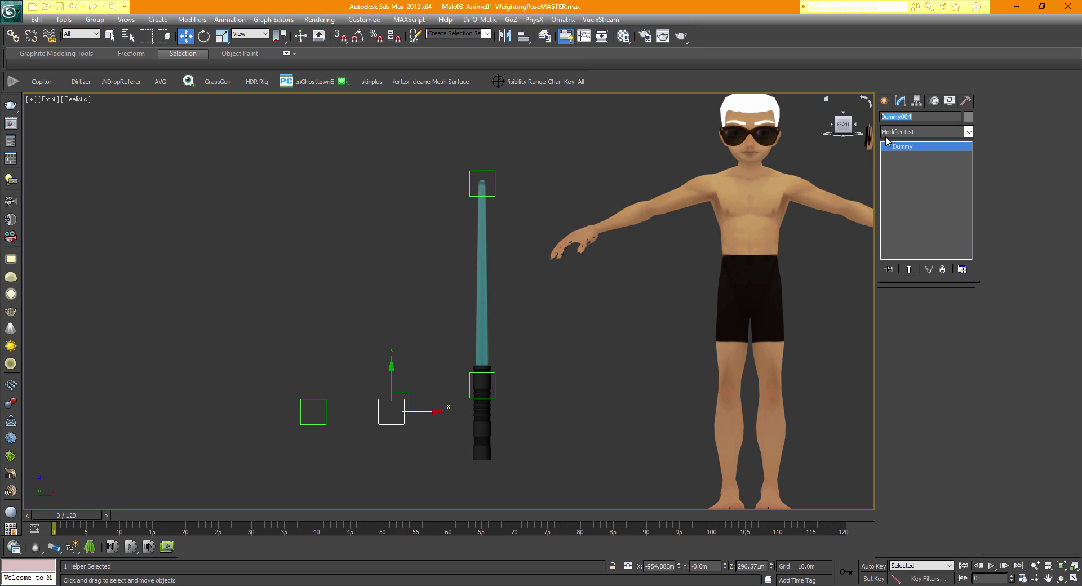
text(S_Ctrl_Handle)
click(350, 301)
- Align S_Ctrl_Handle centre to centre with the sword handle in X, Y and Z, and lower it slightly along the handle
drag(422, 381, 369, 437)
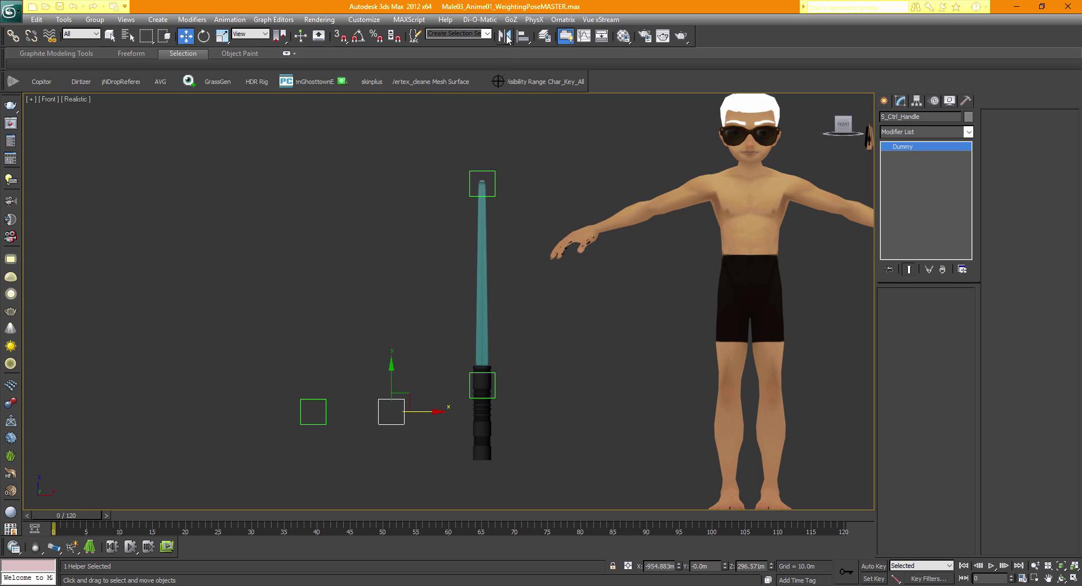
click(523, 36)
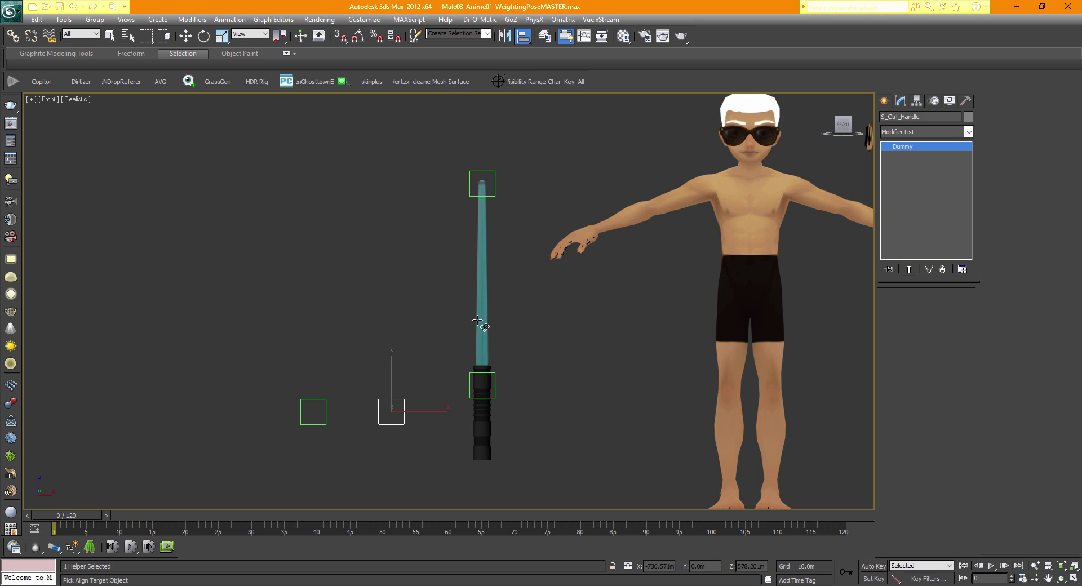
click(483, 457)
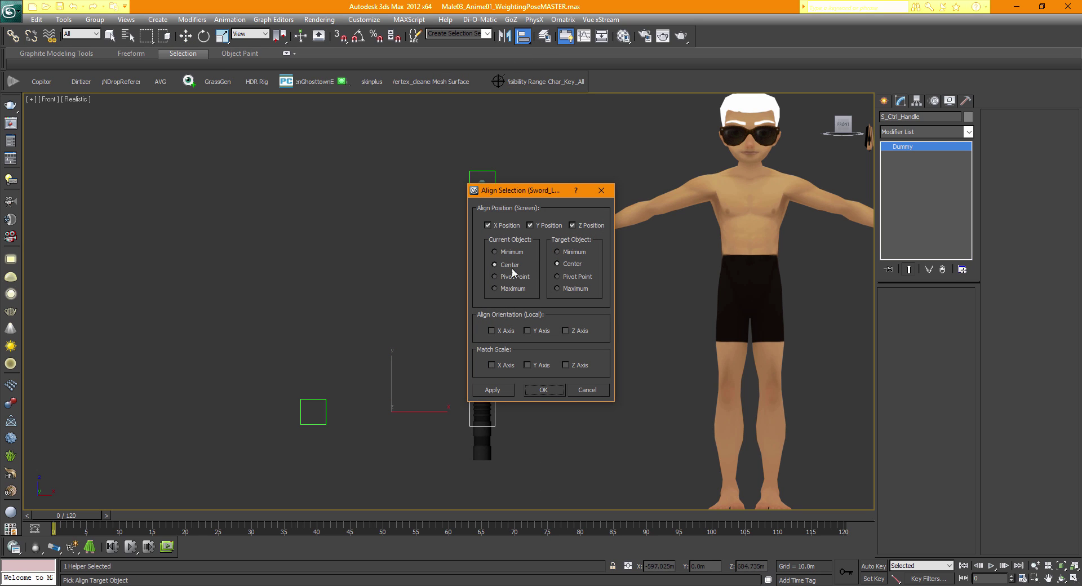
click(541, 390)
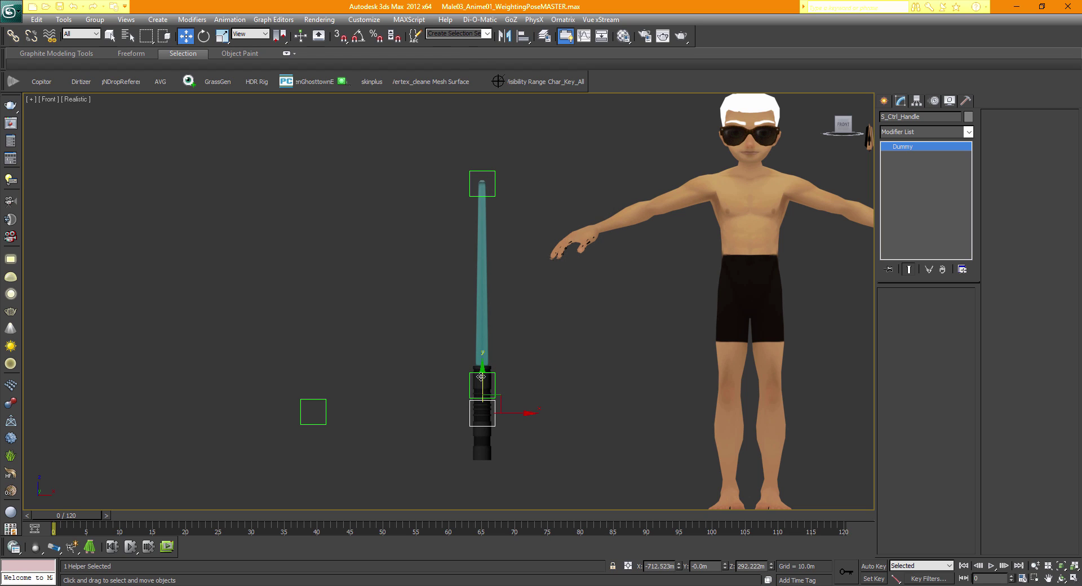
drag(485, 410, 484, 384)
click(570, 364)
- Open the Schematic View without its Display floater, and shrink and move its window clear of the sword
middle_drag(485, 322, 447, 309)
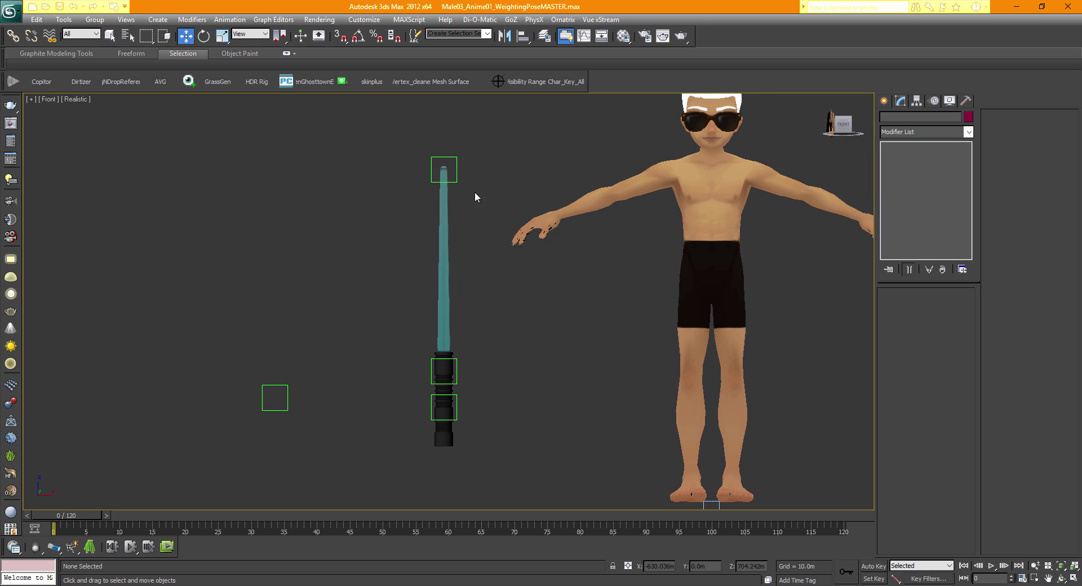
click(602, 37)
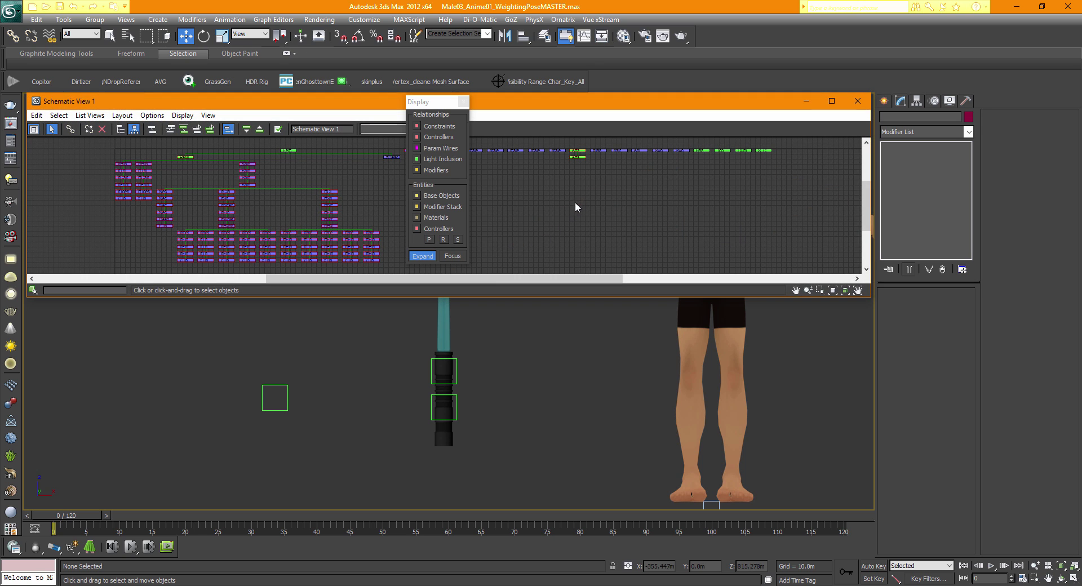
click(463, 102)
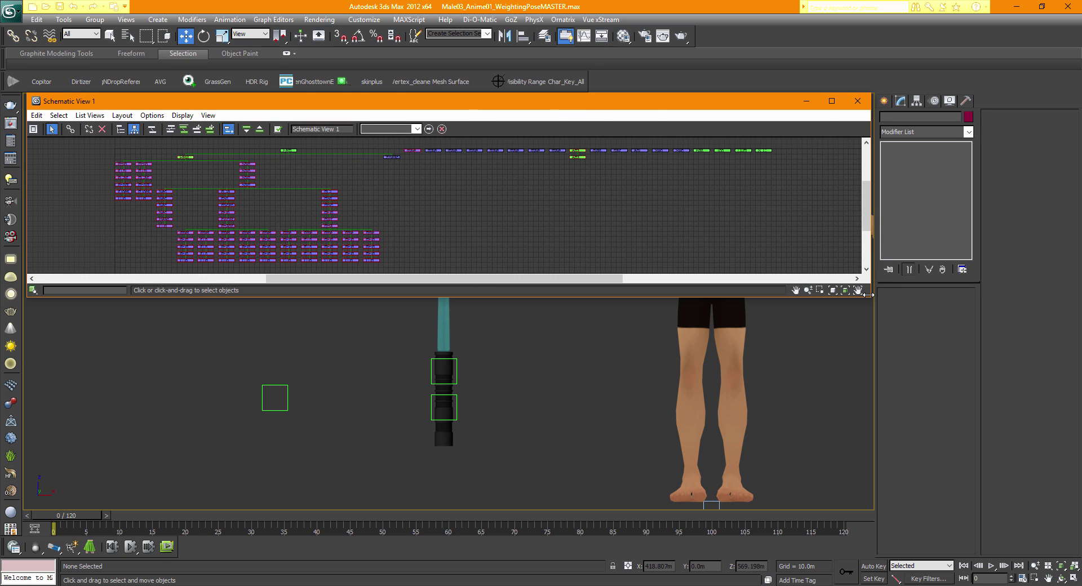
drag(870, 299, 327, 265)
drag(224, 102, 233, 404)
middle_drag(489, 219, 518, 220)
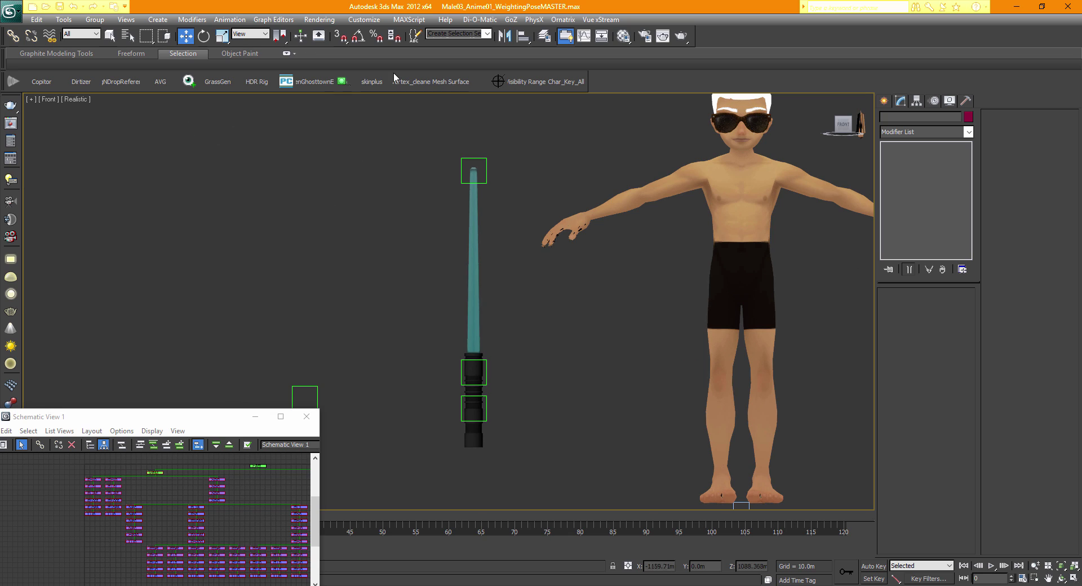
middle_drag(493, 382, 524, 363)
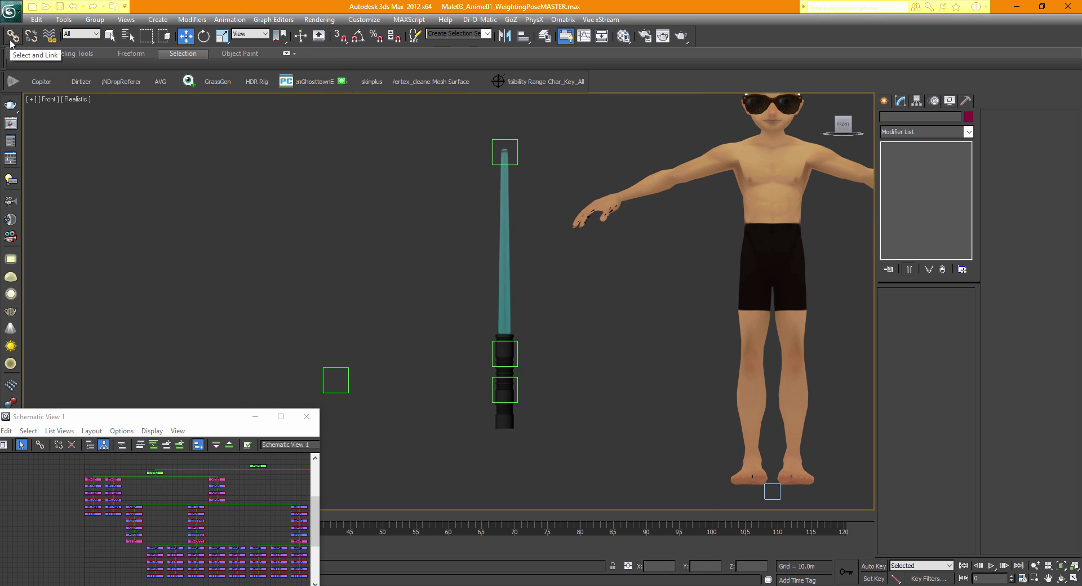
- Link Base_s_ctrl and Top_s_ctrl to S_Ctrl_Handle as their parent
click(10, 39)
middle_drag(374, 302, 347, 300)
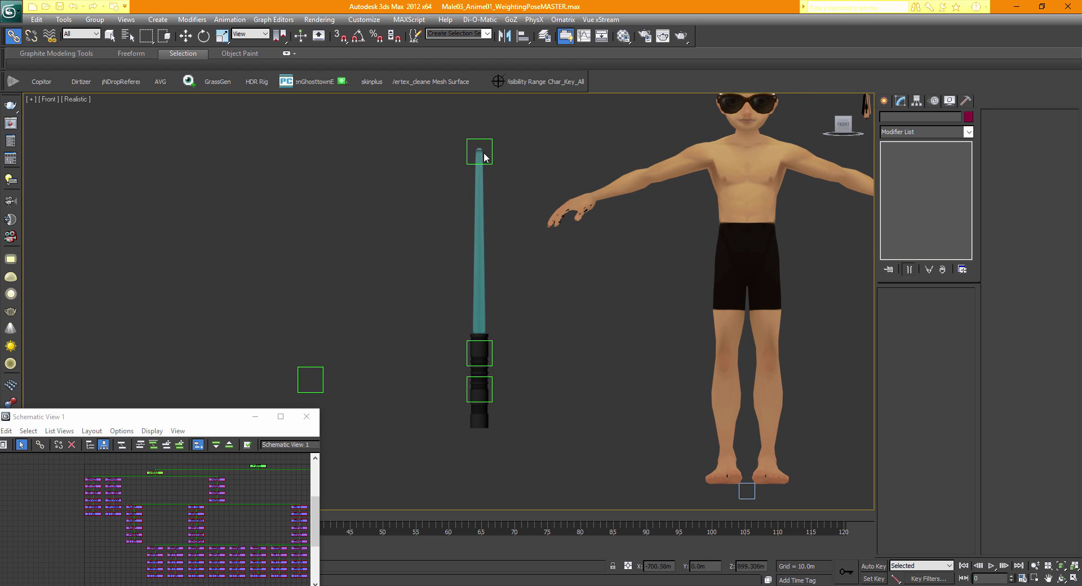
click(491, 355)
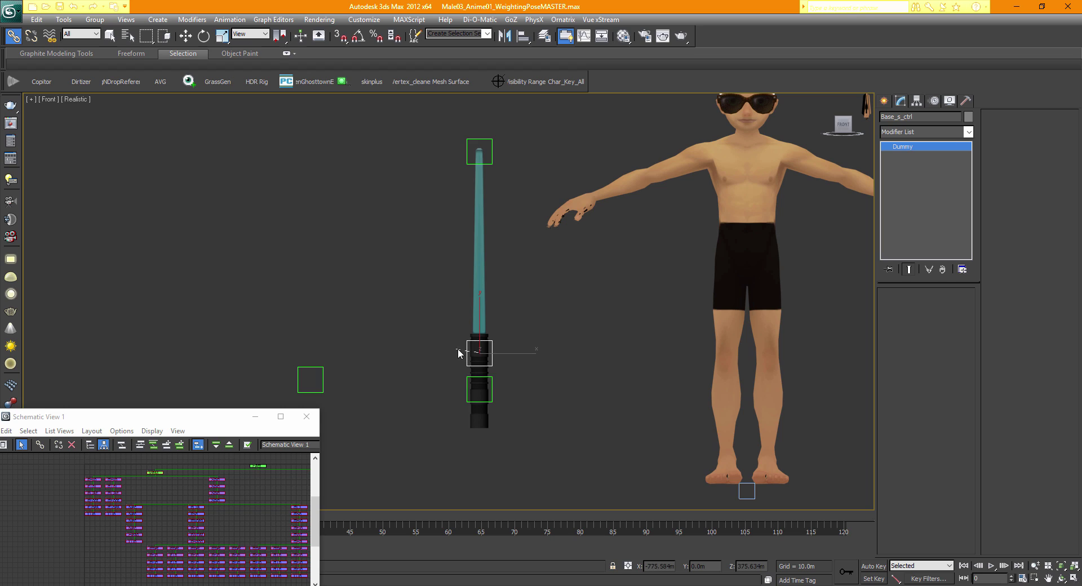
drag(459, 353, 488, 383)
click(493, 157)
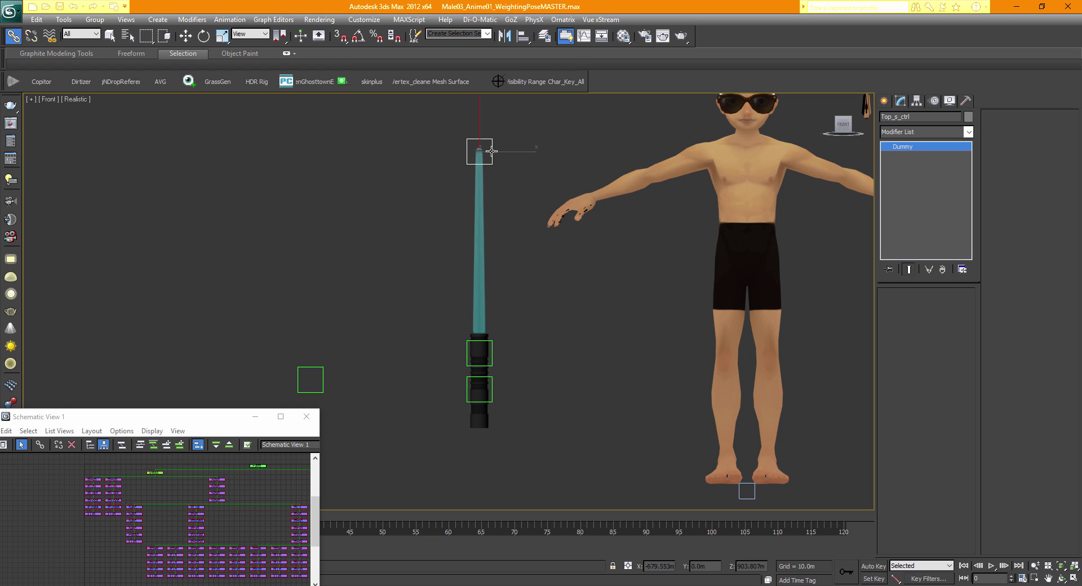
drag(491, 151, 587, 473)
drag(493, 386, 492, 388)
- Check the parenting of Base_s_ctrl and Top_s_ctrl under S_Ctrl_Handle in the enlarged Schematic View, and close it
click(149, 416)
drag(149, 418, 441, 147)
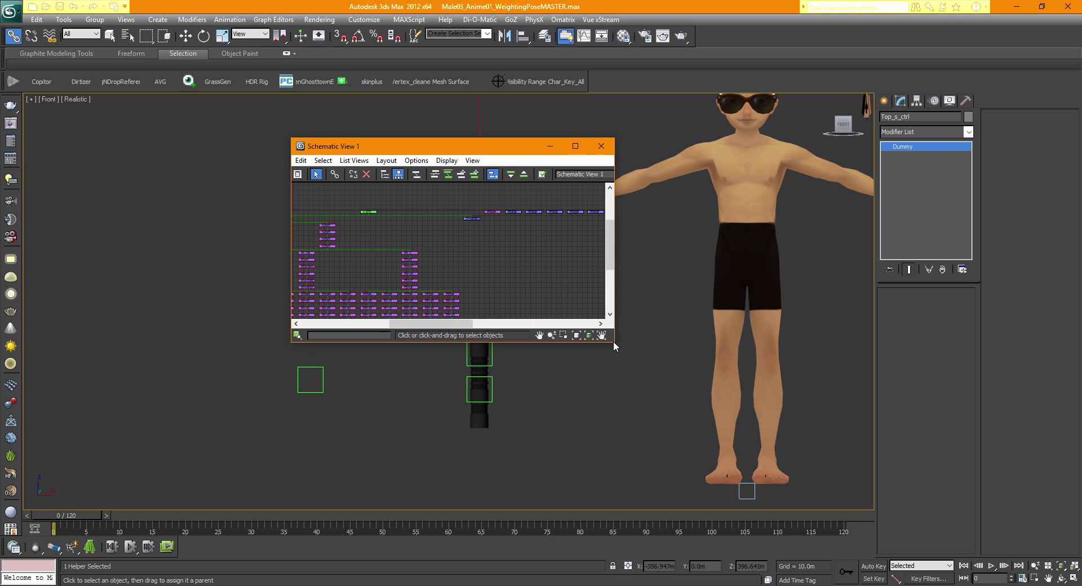
drag(614, 342, 900, 514)
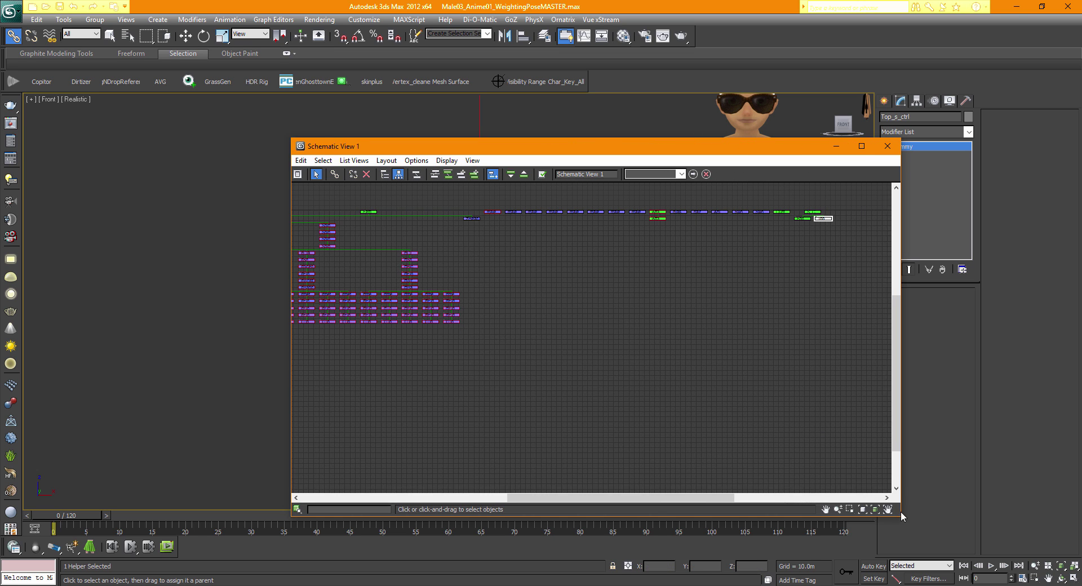
middle_drag(761, 270, 411, 366)
scroll(410, 366, up, 3)
scroll(518, 261, up, 5)
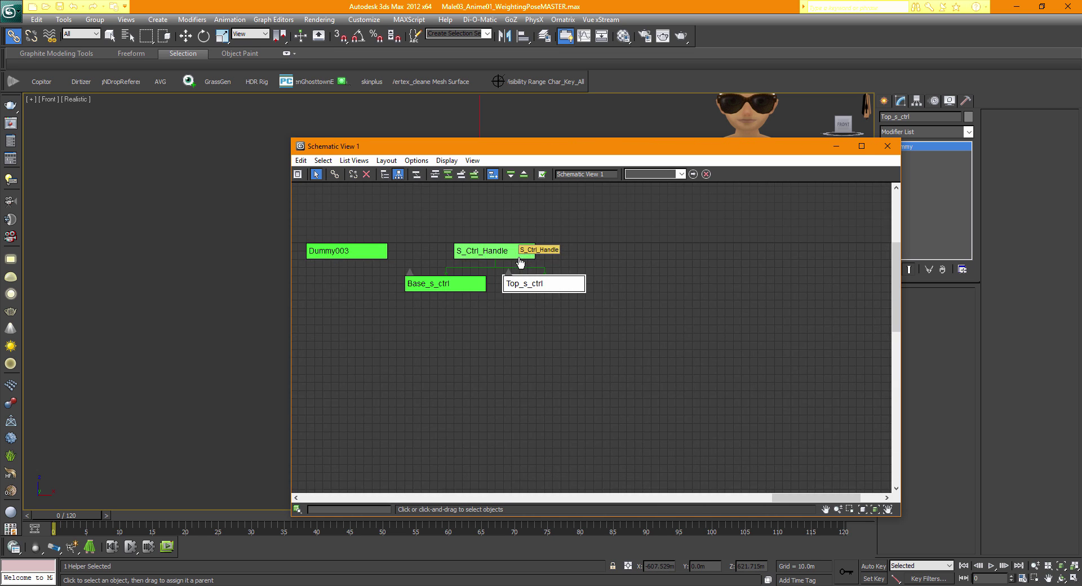
click(461, 250)
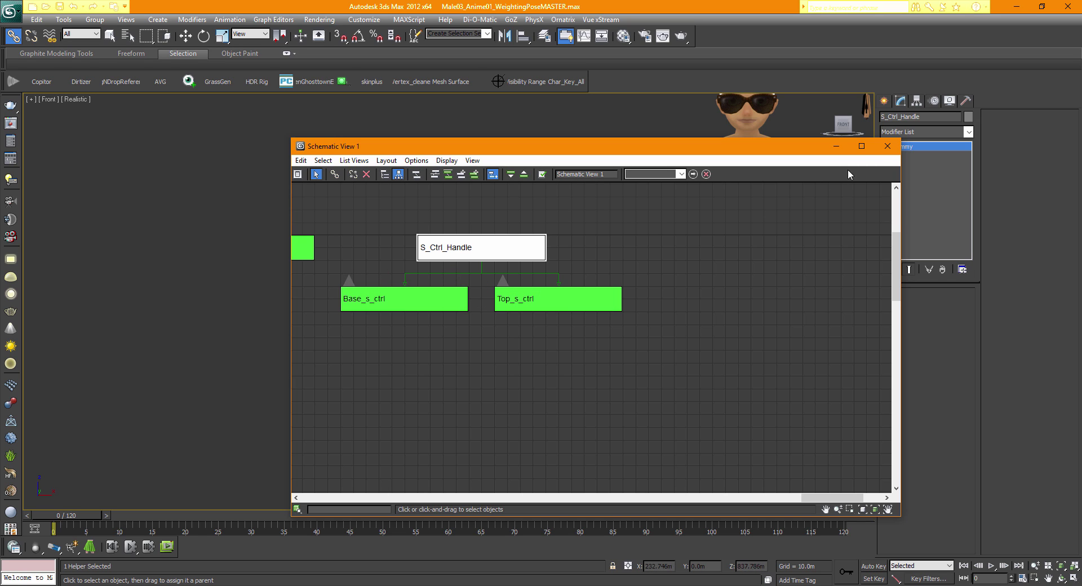
click(888, 146)
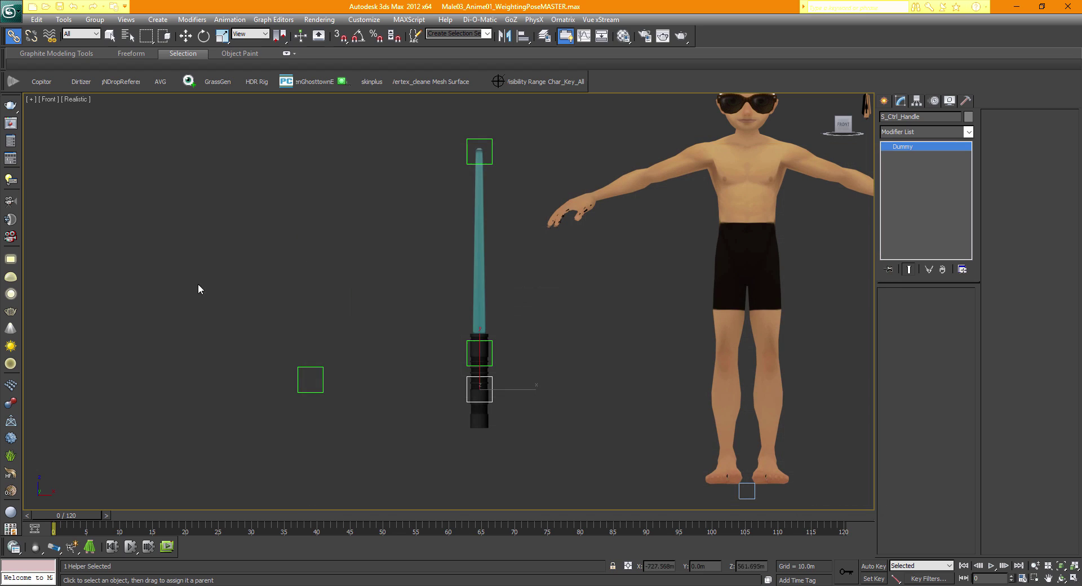
- Test the linked dummies by moving S_Ctrl_Handle away from the sword, and undo the move
click(110, 35)
click(383, 438)
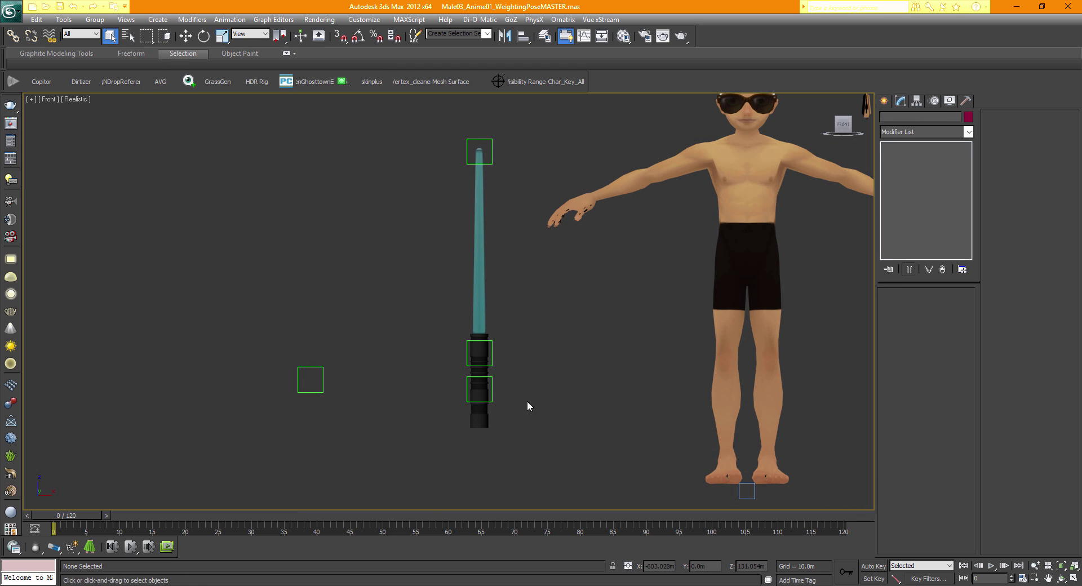
click(492, 399)
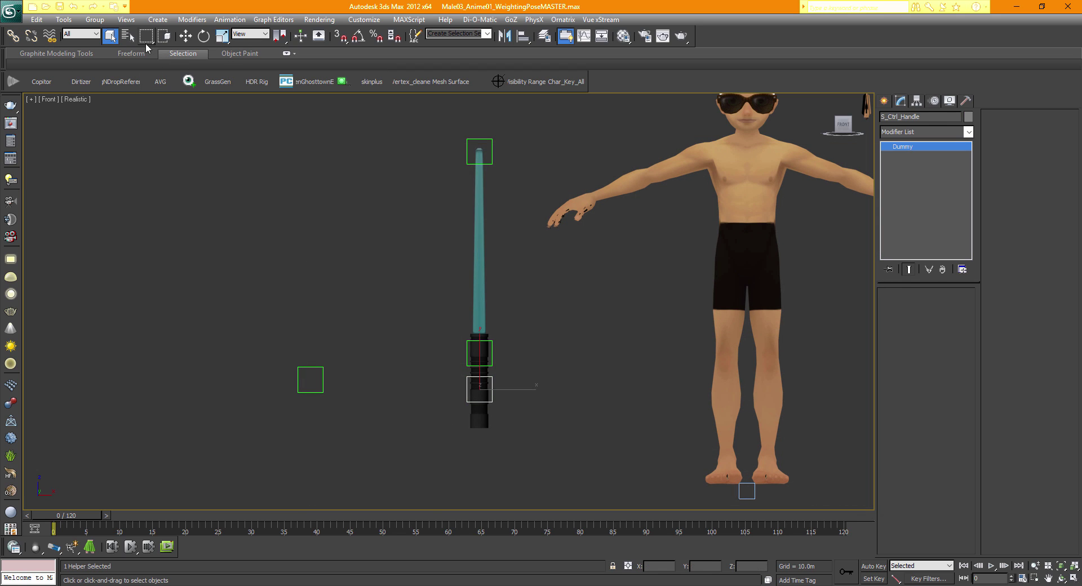
click(186, 36)
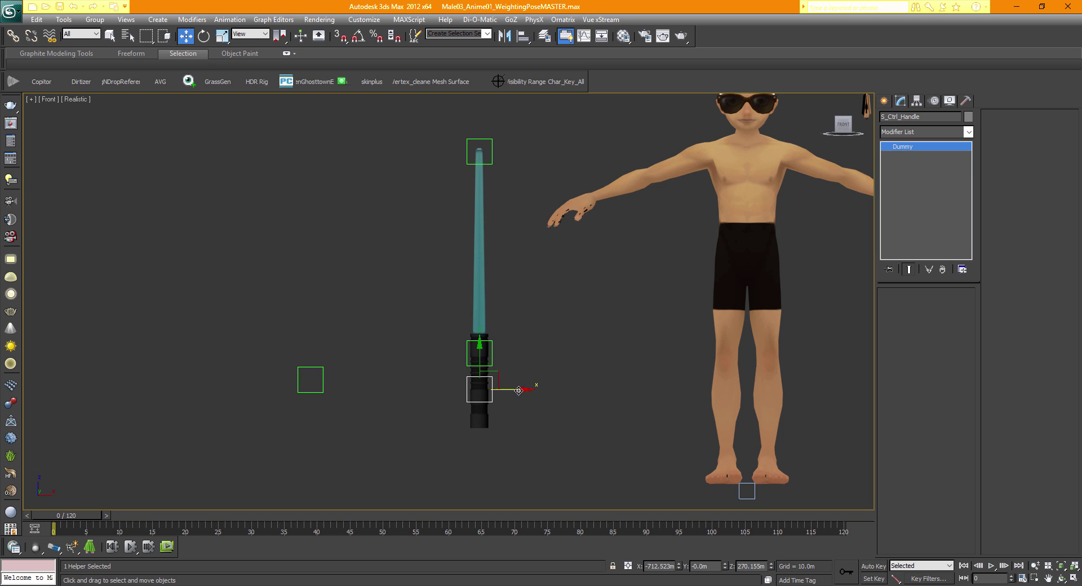
drag(490, 395, 279, 381)
key(ctrl+z)
click(415, 453)
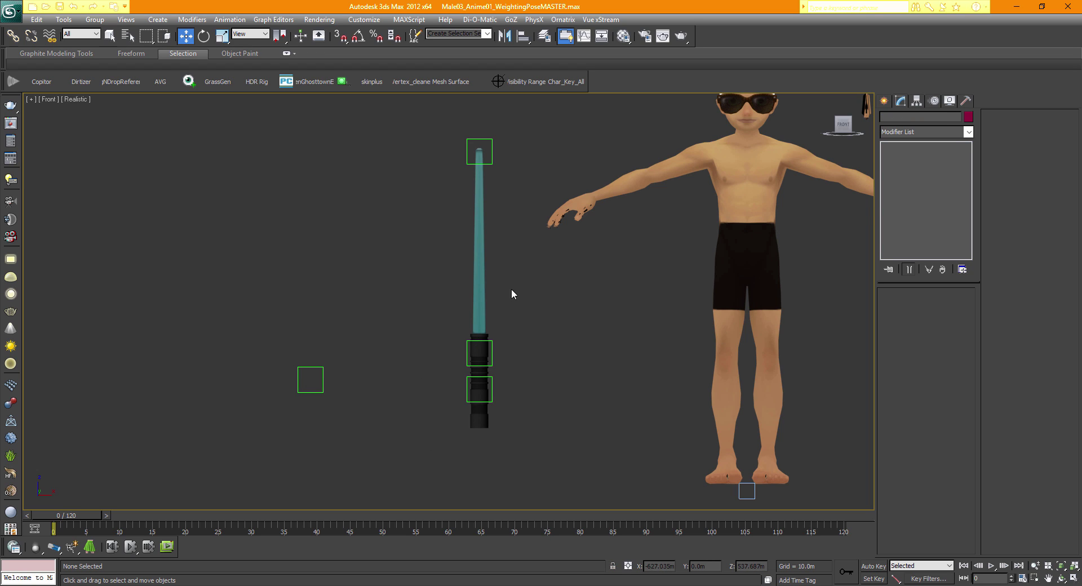
middle_drag(513, 292, 488, 305)
middle_drag(447, 258, 442, 289)
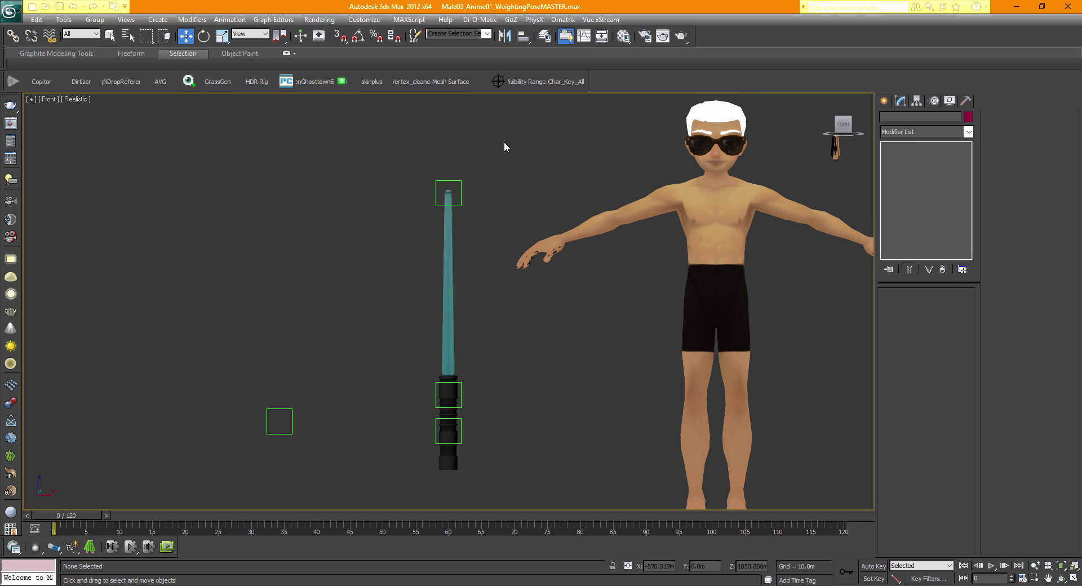
- Add a Skin modifier to Sword_Top
click(449, 231)
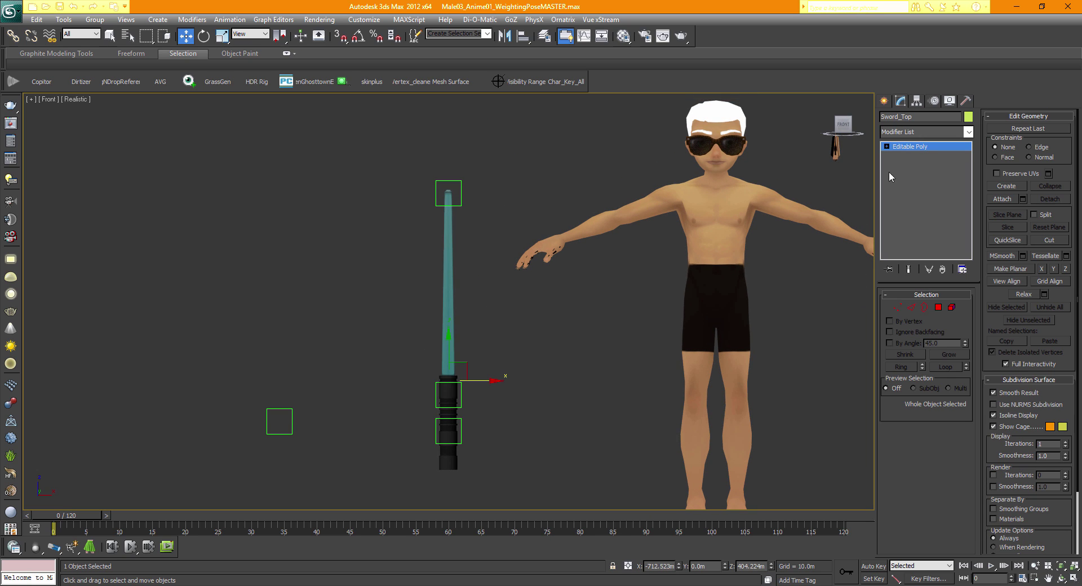
click(909, 132)
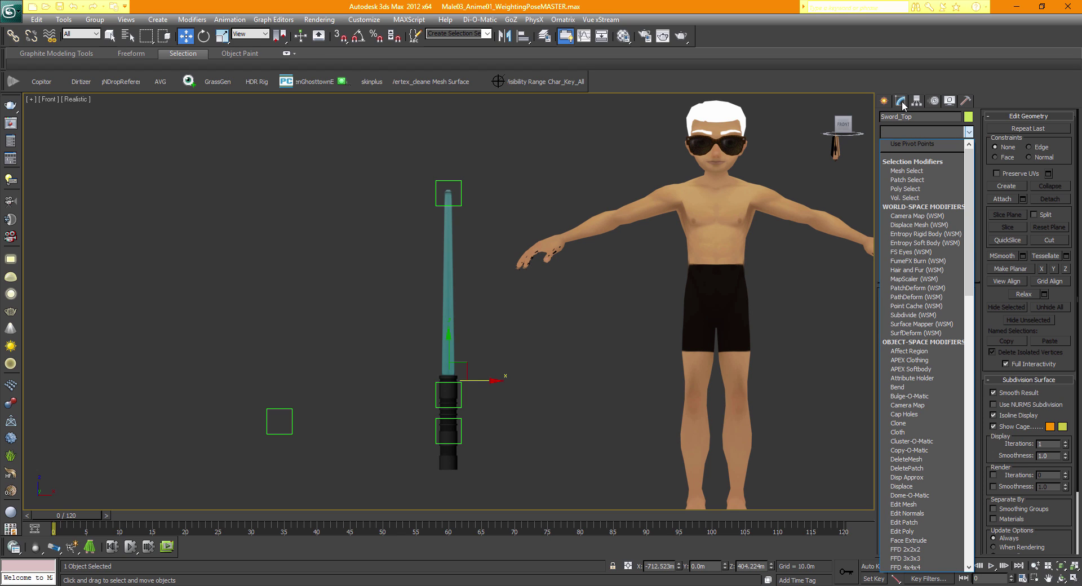
click(804, 152)
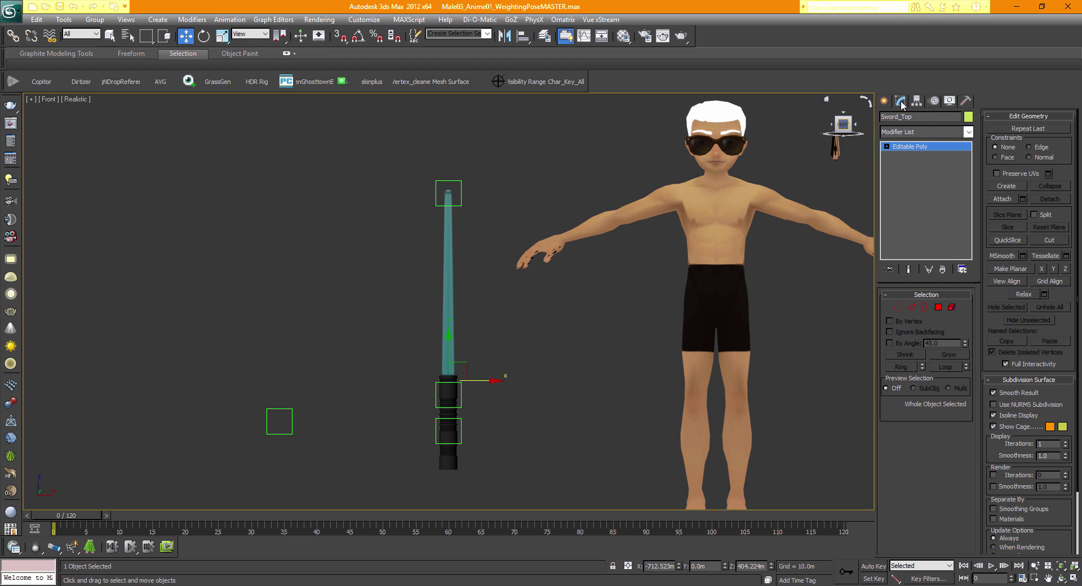
click(897, 133)
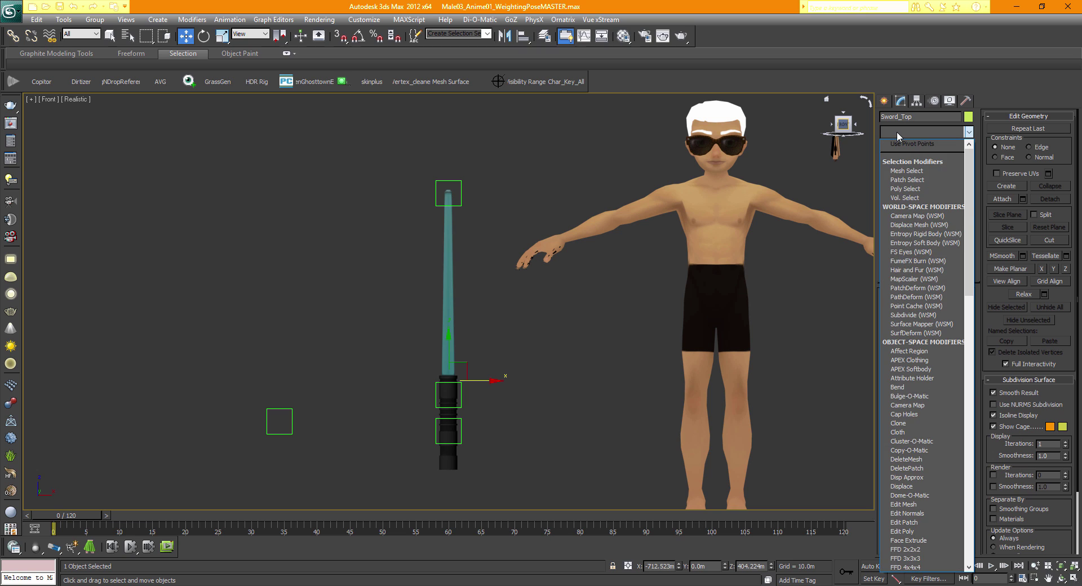
key(s)
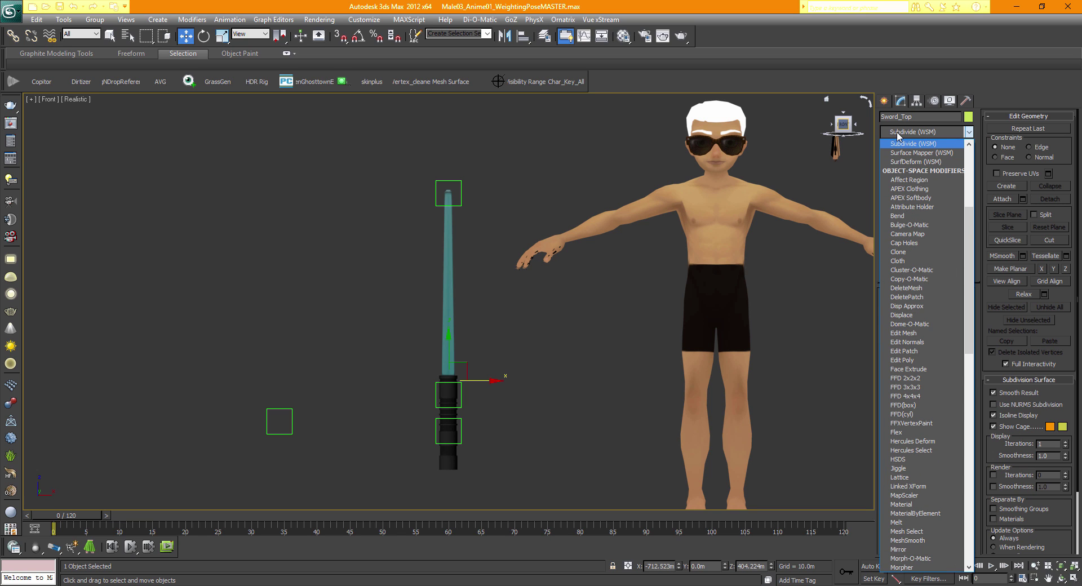
key(s)
key(k)
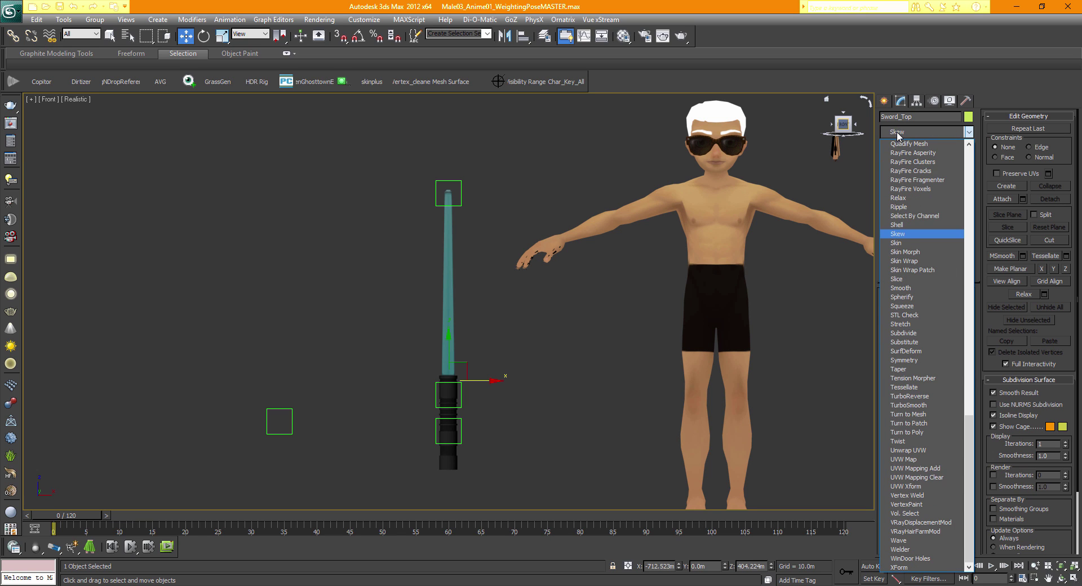
click(901, 243)
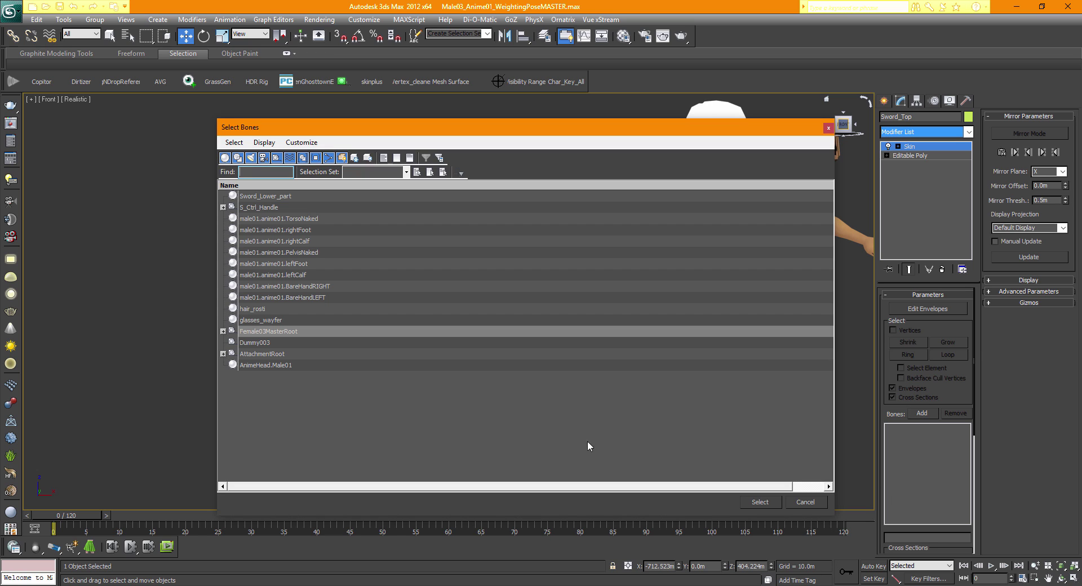
- Expand S_Ctrl_Handle in the bone selection and add Top_s_ctrl as a bone of Sword_Top's Skin modifier
drag(368, 127, 657, 110)
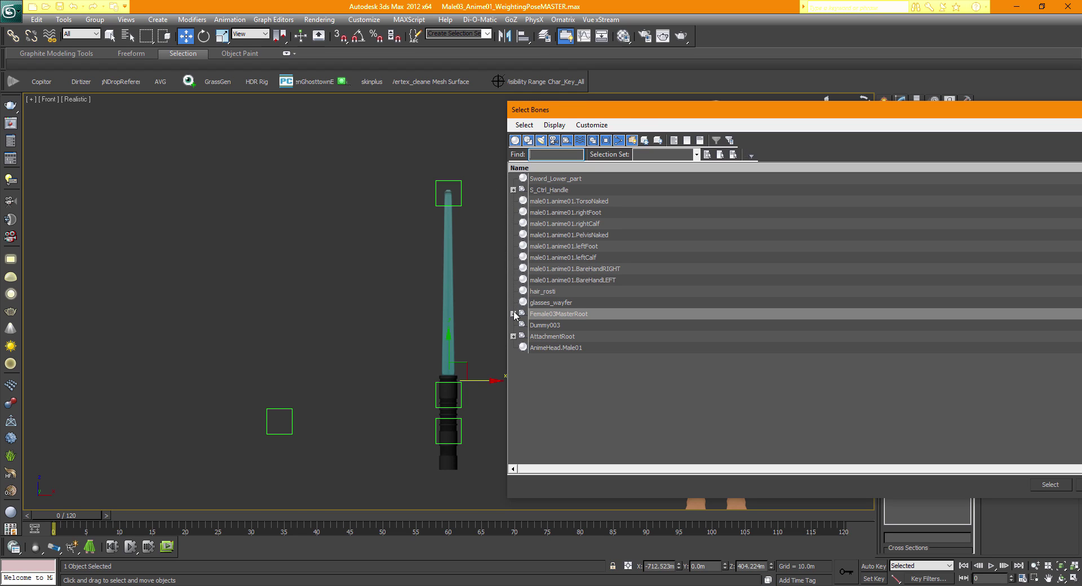
click(514, 190)
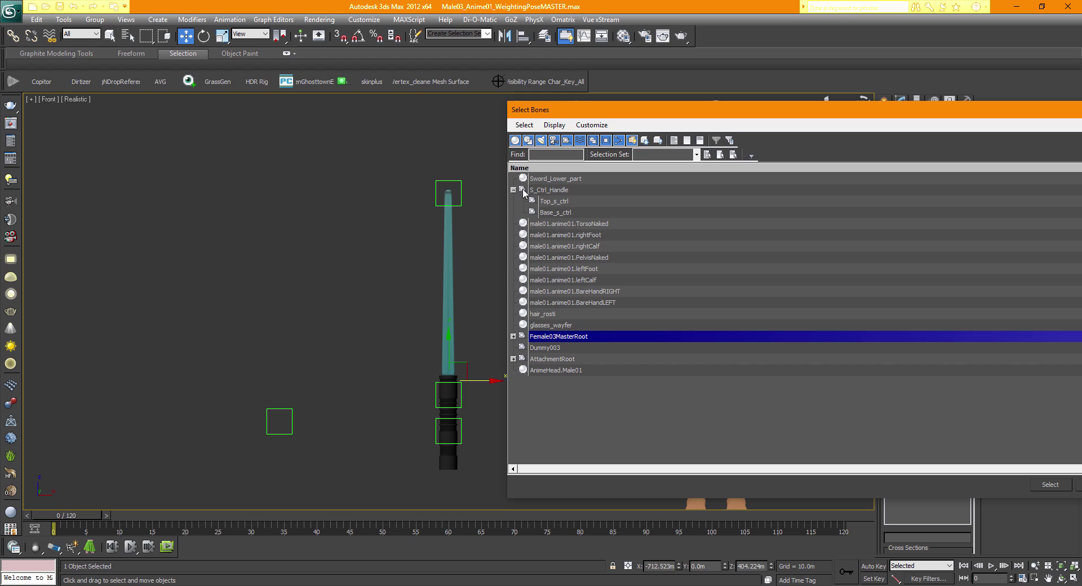
click(548, 190)
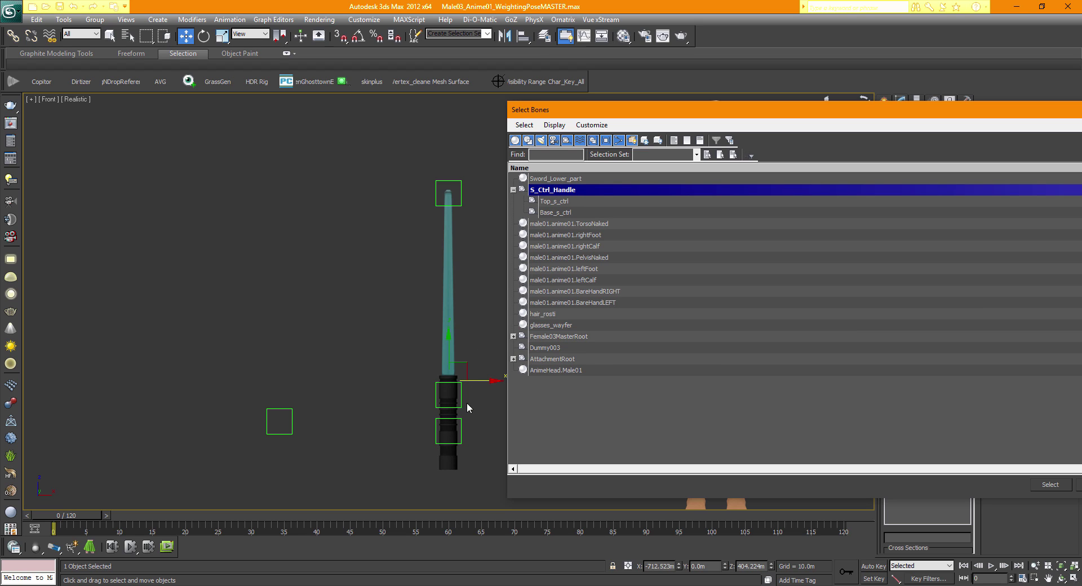
double_click(555, 201)
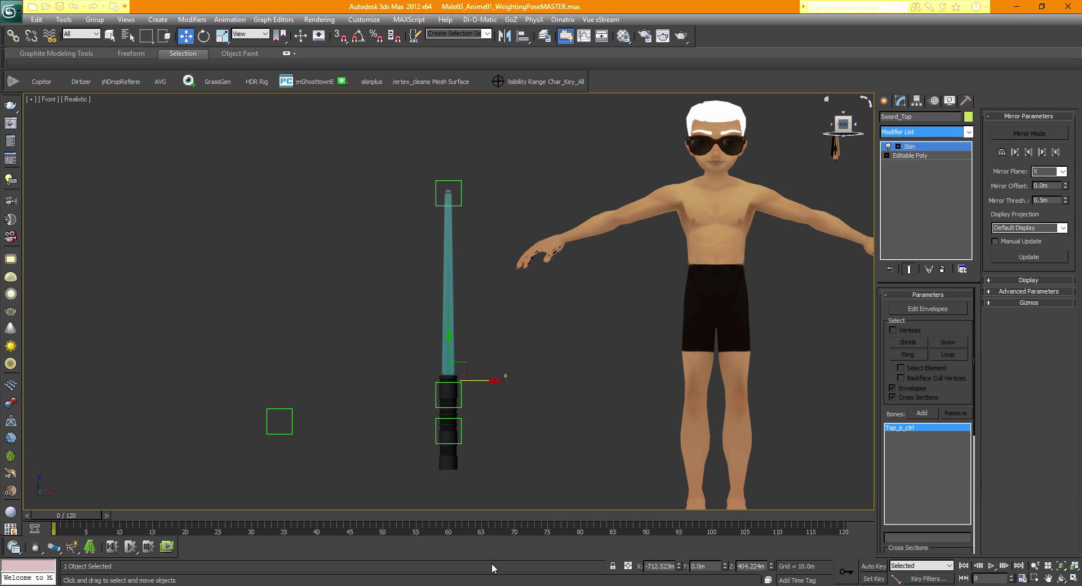
- Enable vertex selection in the Skin modifier's Envelope level and select the vertices at the blade's tip
click(899, 147)
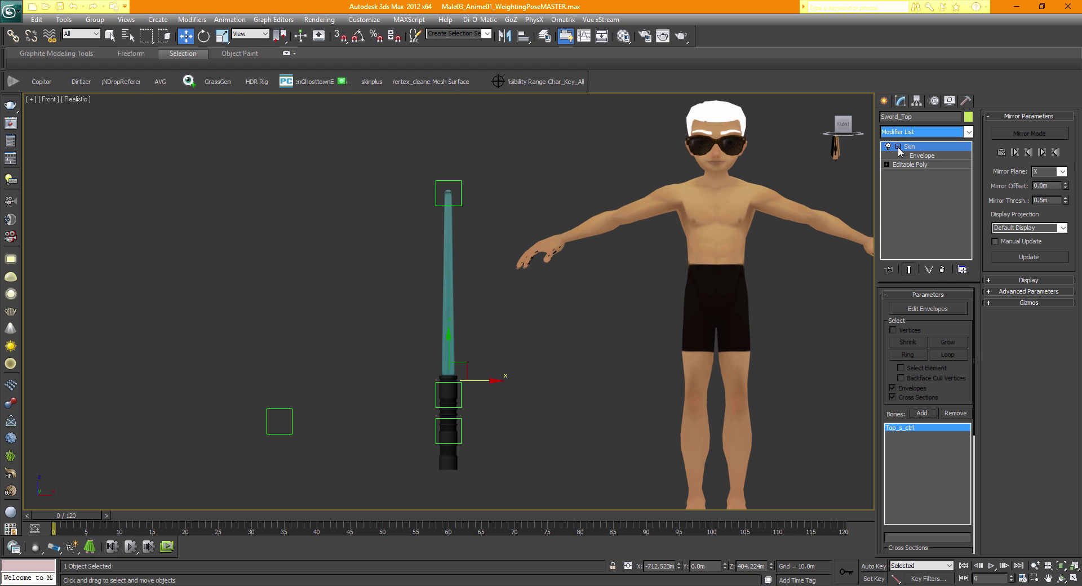
click(919, 156)
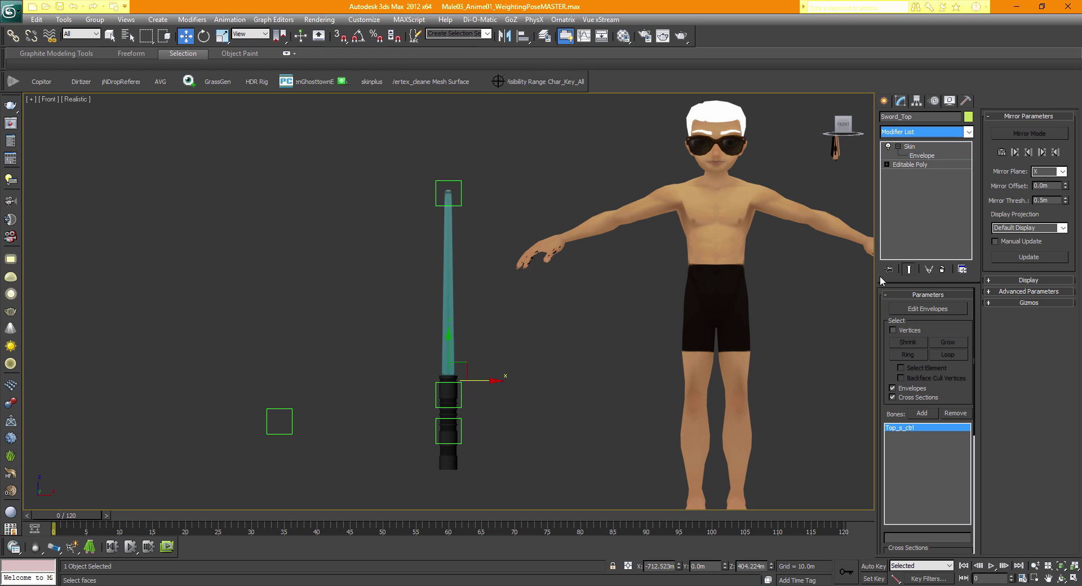
click(893, 330)
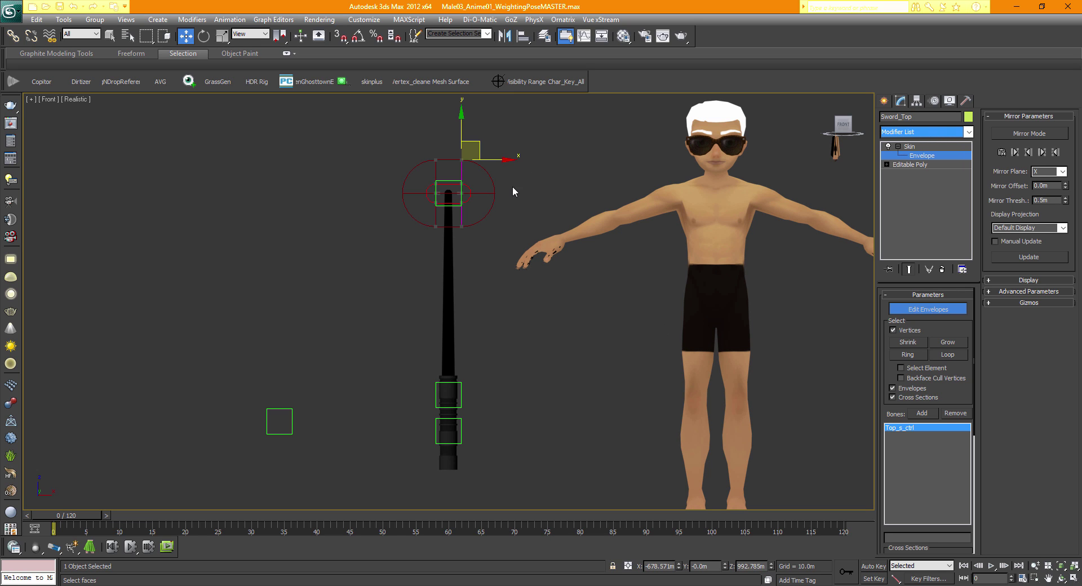
drag(396, 228, 312, 228)
scroll(452, 269, up, 5)
scroll(440, 305, up, 3)
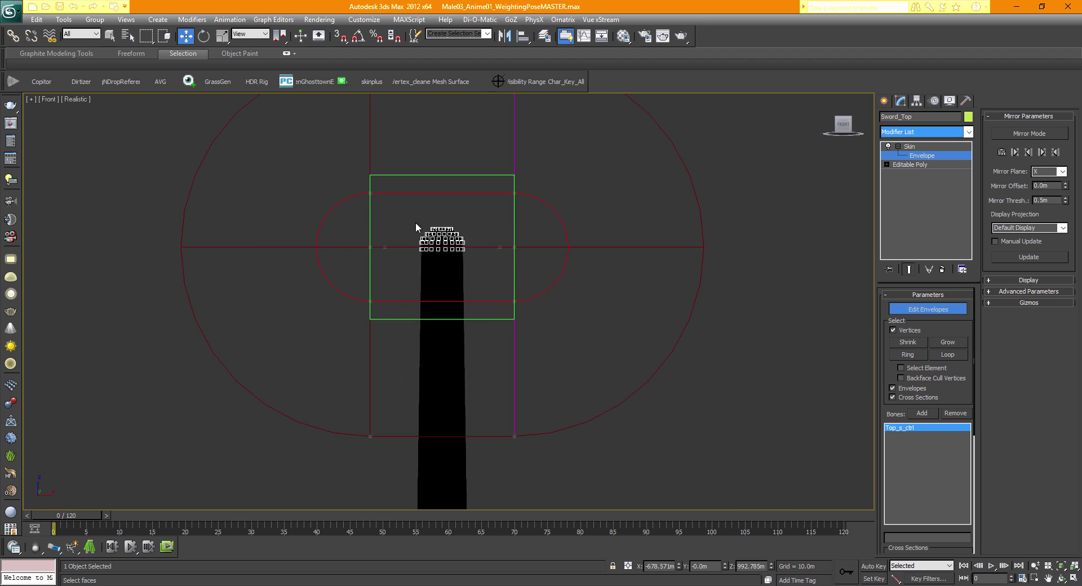
drag(502, 207, 368, 270)
scroll(492, 207, up, 2)
drag(492, 207, 383, 273)
drag(517, 164, 358, 263)
- Inspect the envelope and weight properties of Sword_Top's Skin modifier, and leave envelope editing
scroll(698, 365, down, 4)
scroll(554, 380, down, 2)
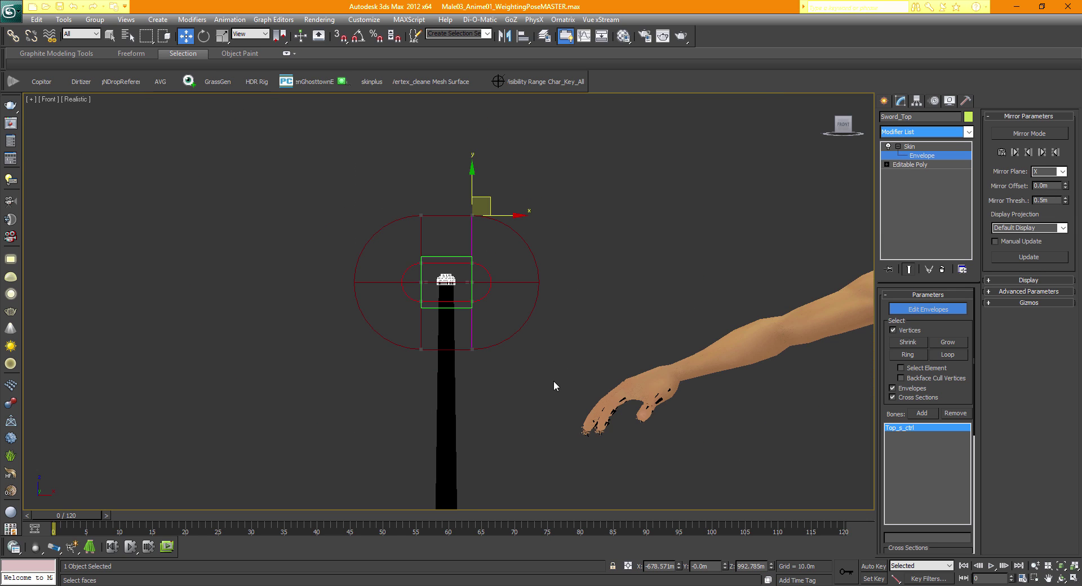
middle_drag(553, 381, 510, 224)
scroll(534, 239, down, 2)
scroll(513, 263, down, 2)
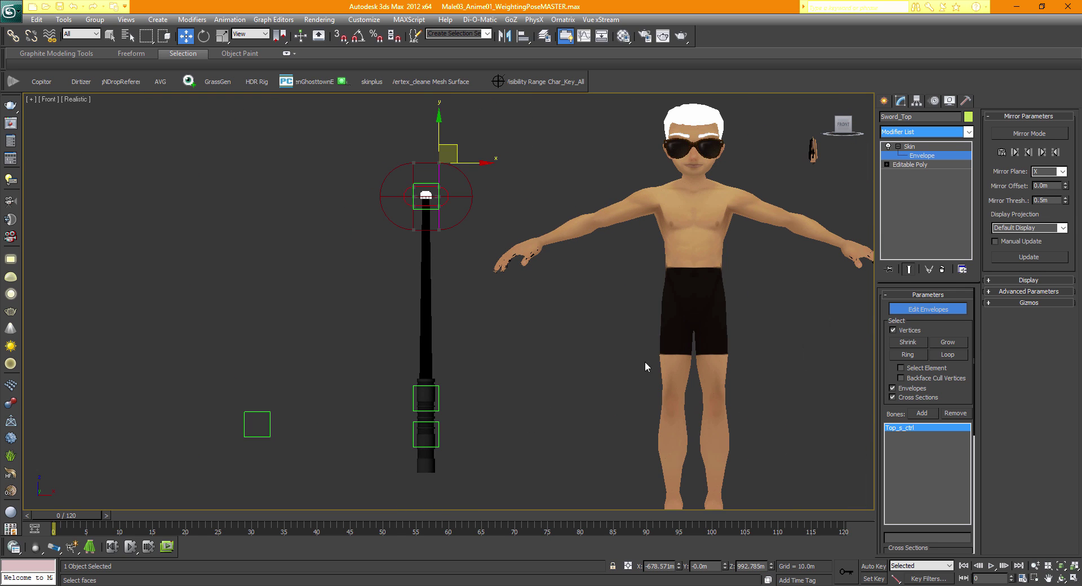
scroll(887, 375, down, 4)
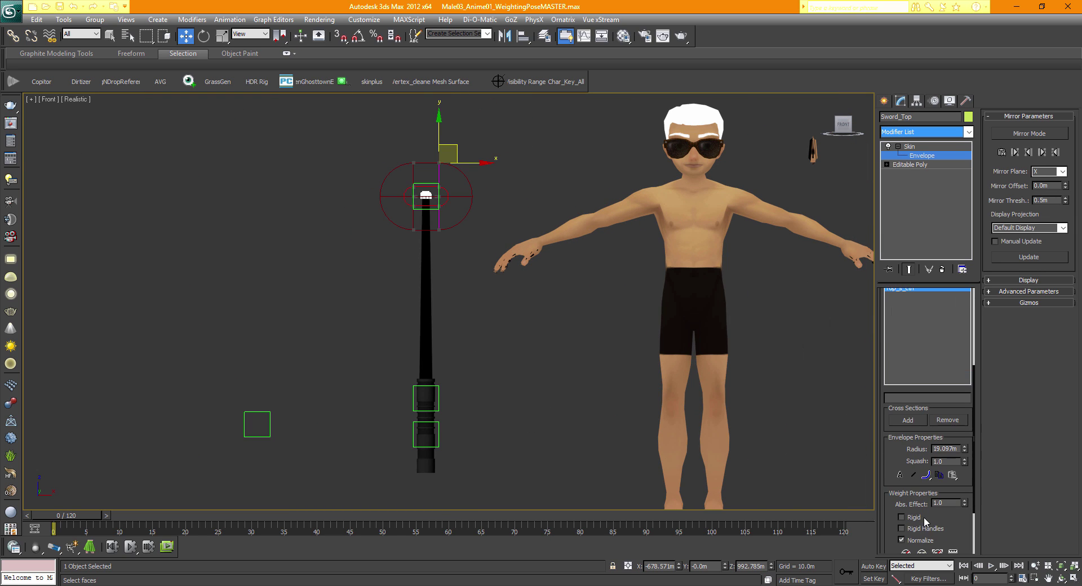
scroll(913, 508, down, 2)
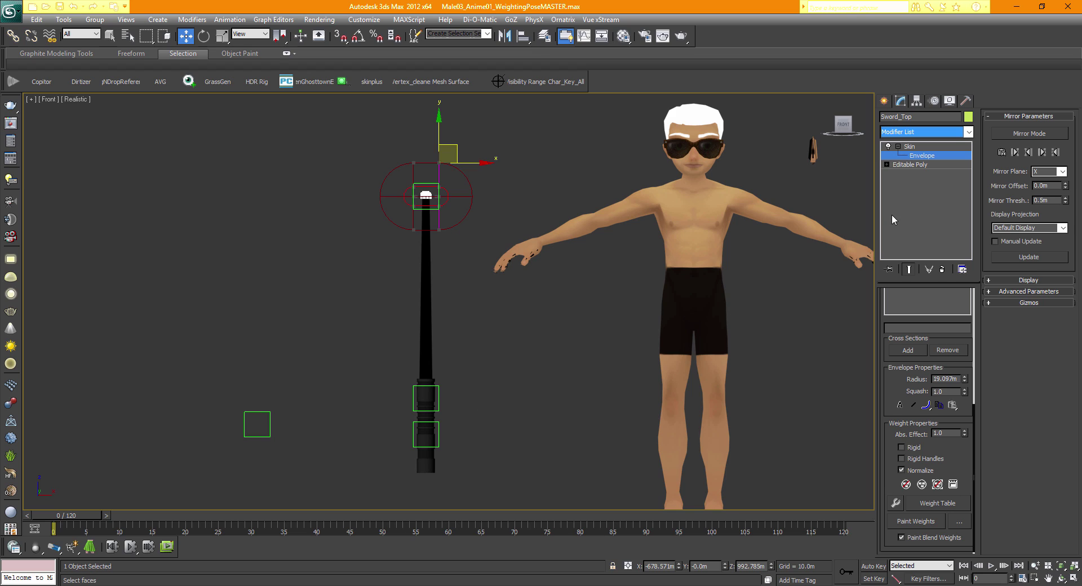
click(915, 156)
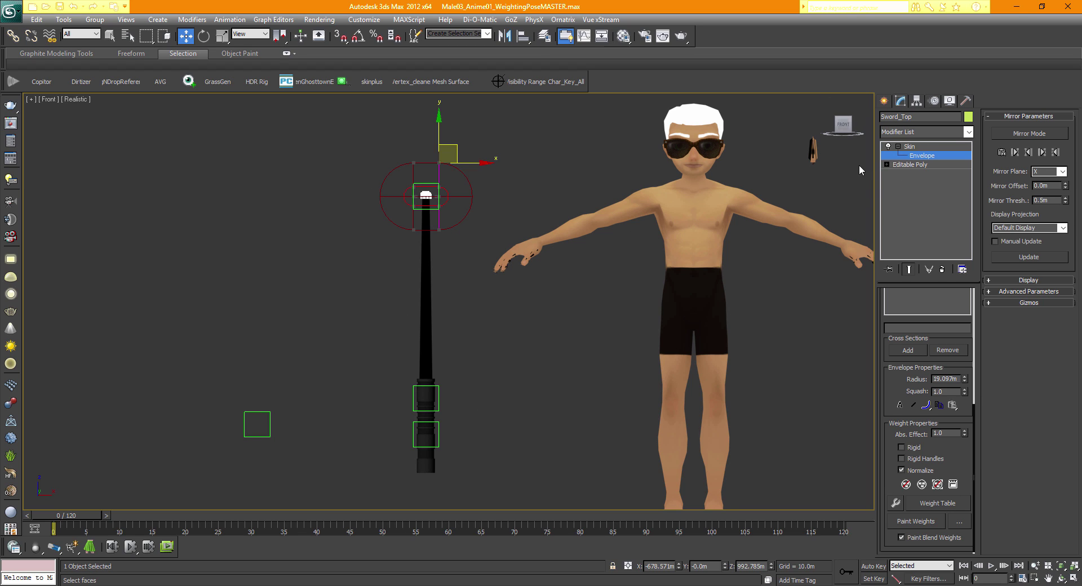
click(913, 148)
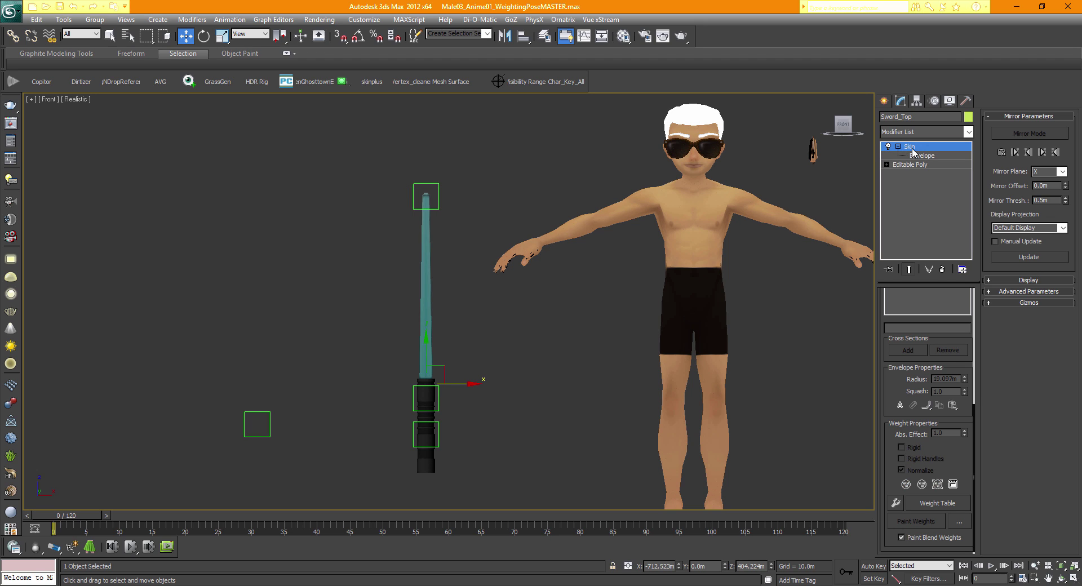
- Test the blade's skinning by moving Top_s_ctrl vertically, and restore its position
scroll(405, 443, down, 3)
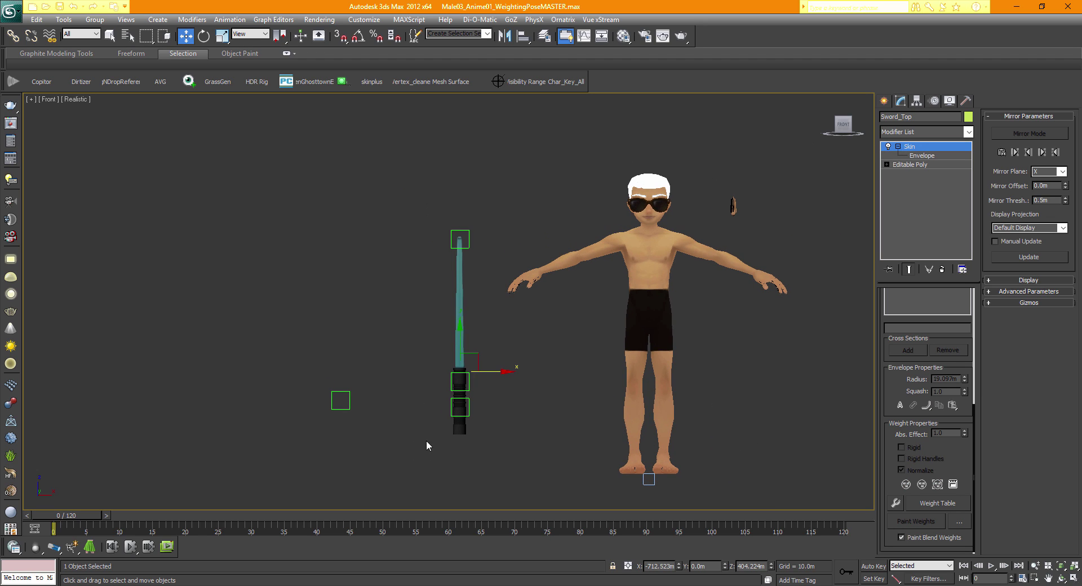
click(465, 239)
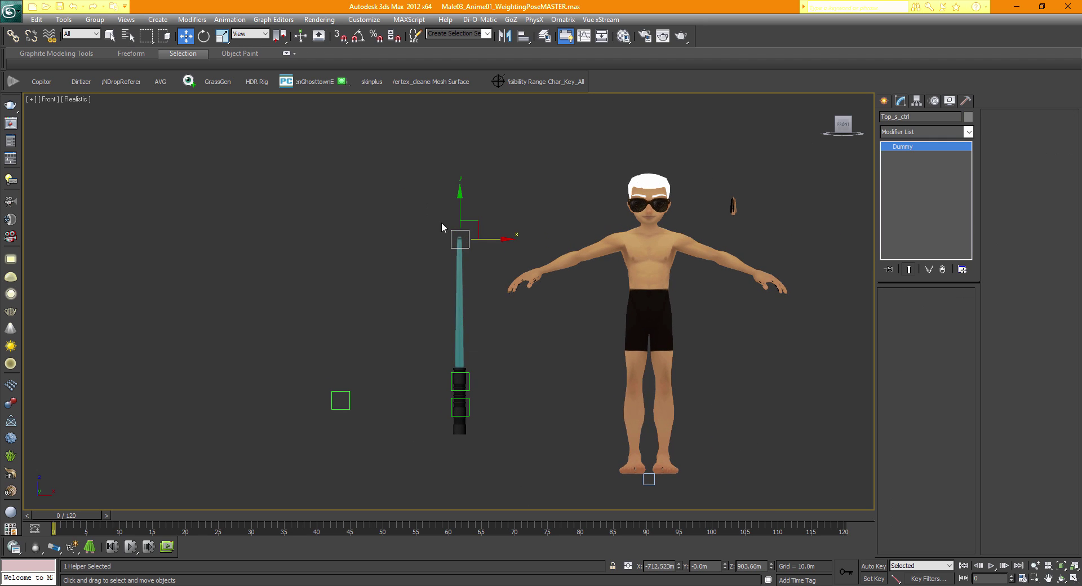
drag(456, 198, 461, 240)
- Review the Skin parameters and bone list of Sword_Top, and clear the selection
click(458, 346)
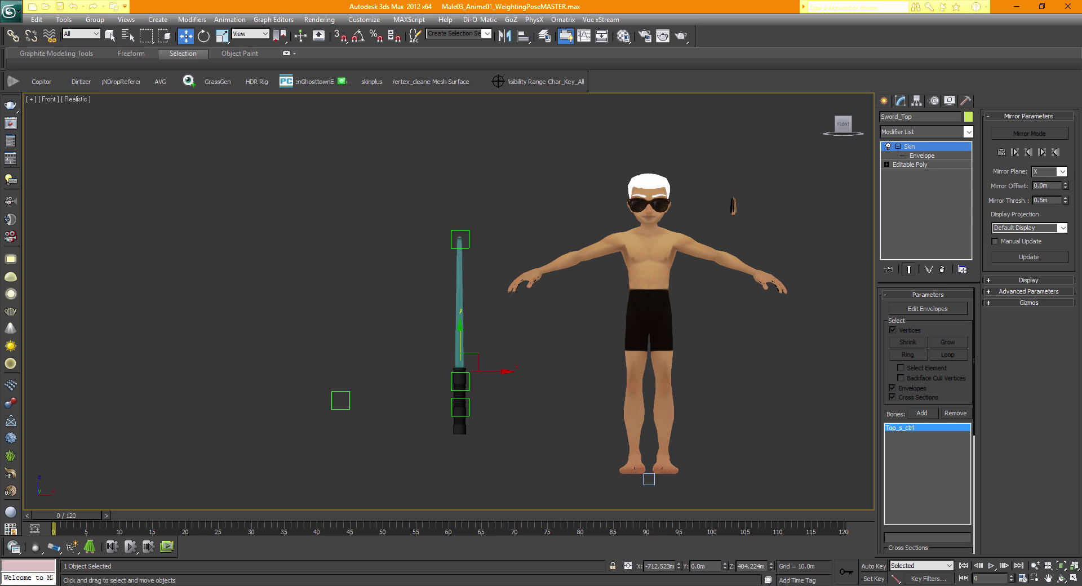
drag(883, 362, 863, 290)
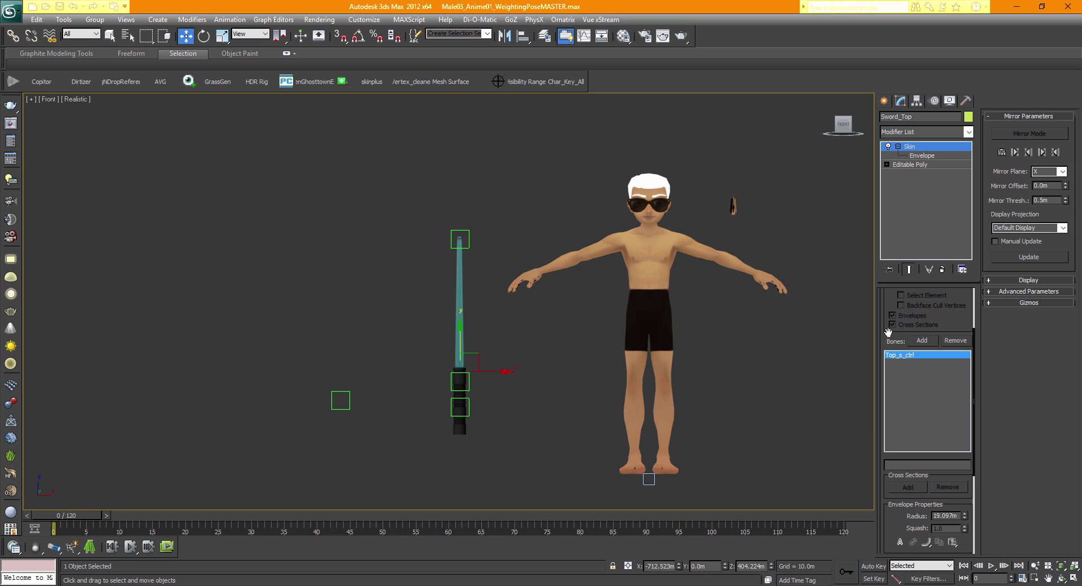
drag(886, 332, 863, 391)
click(819, 398)
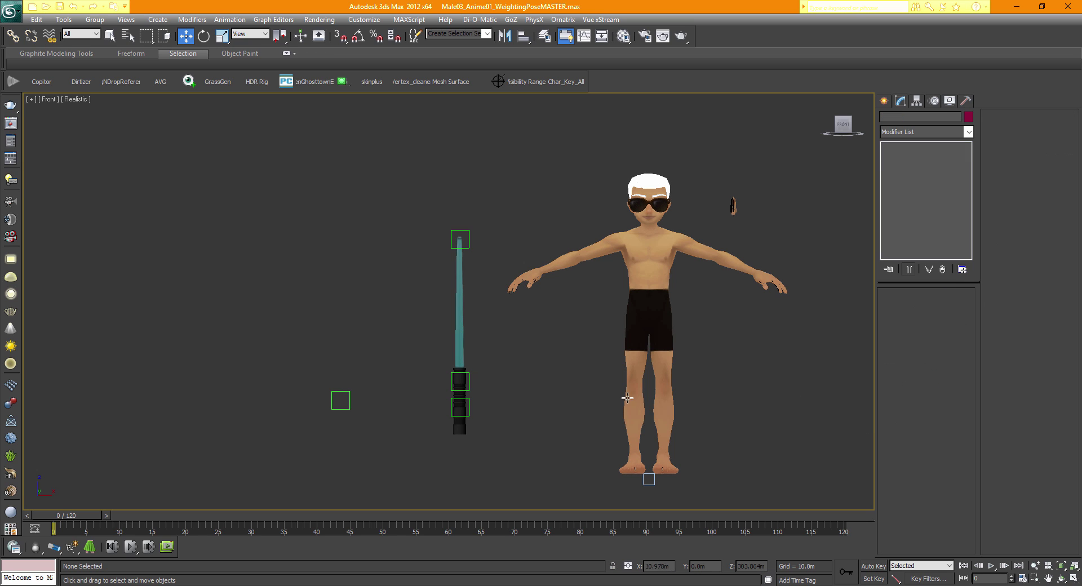
- Add a Skin modifier to Sword_Lower_part without assigning any bones, and deselect it
click(462, 376)
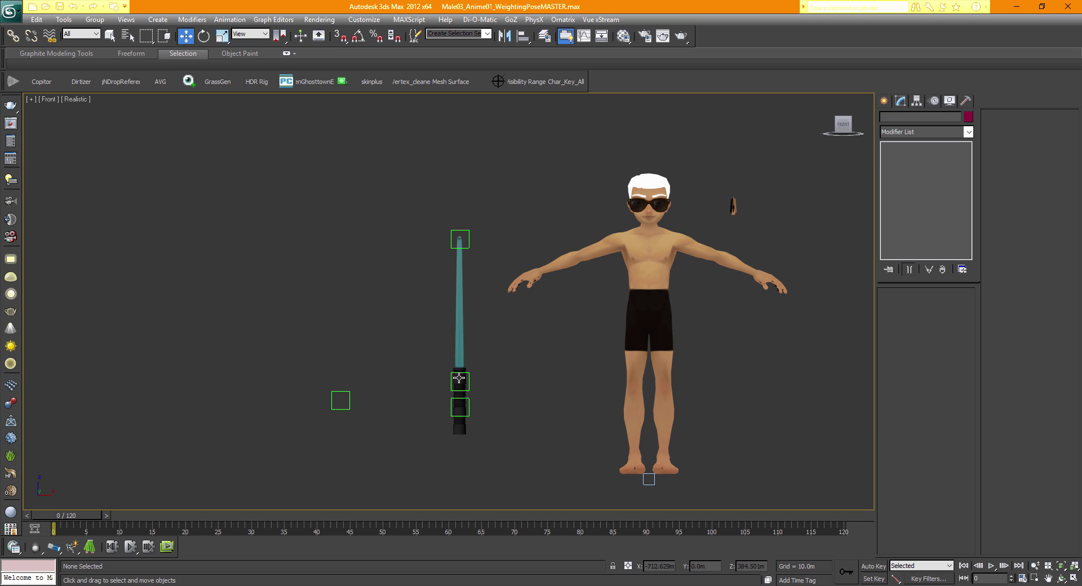
click(926, 132)
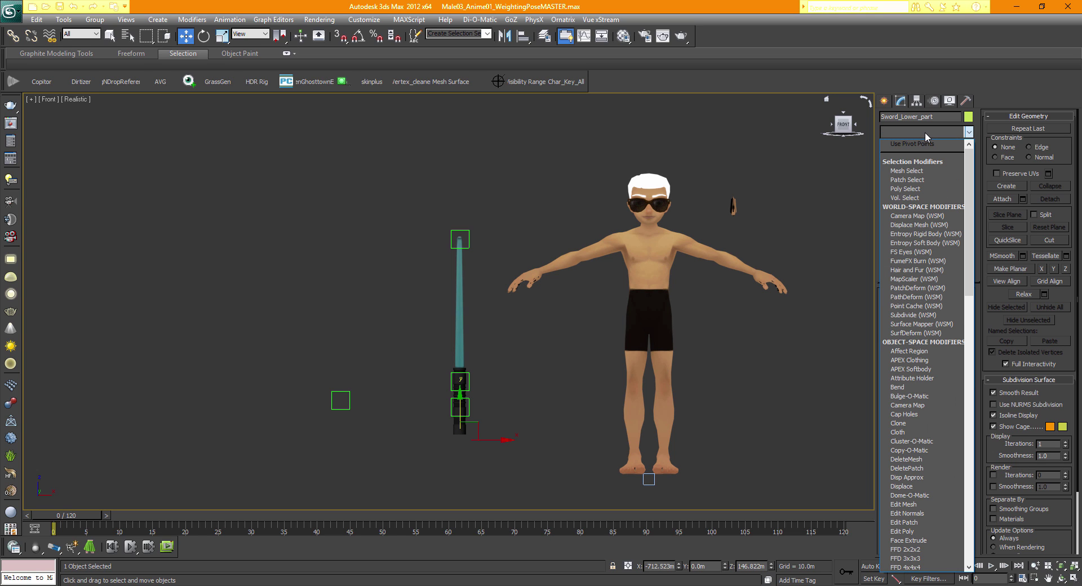
text(sk)
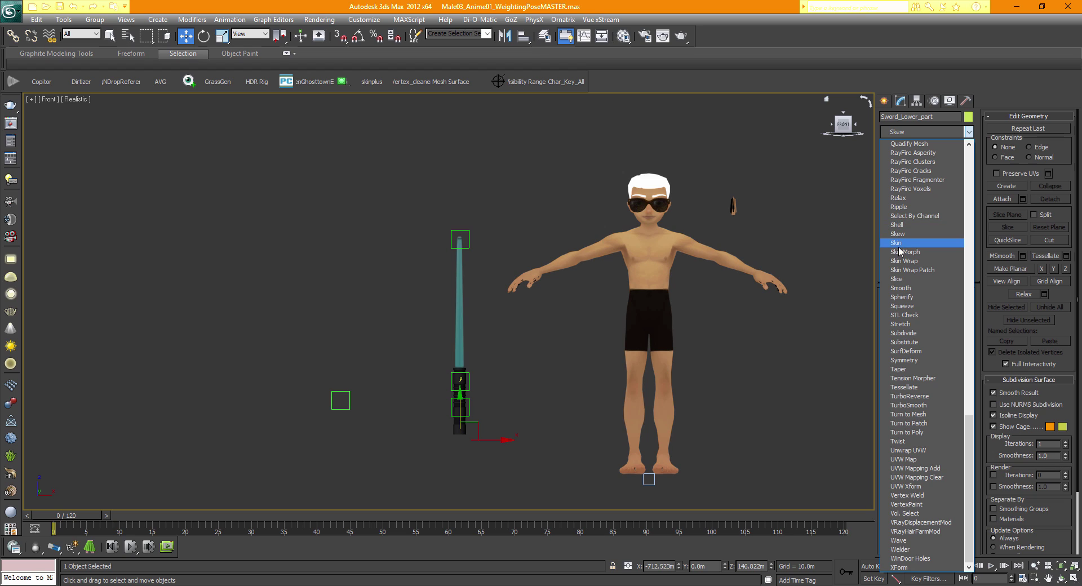
click(897, 246)
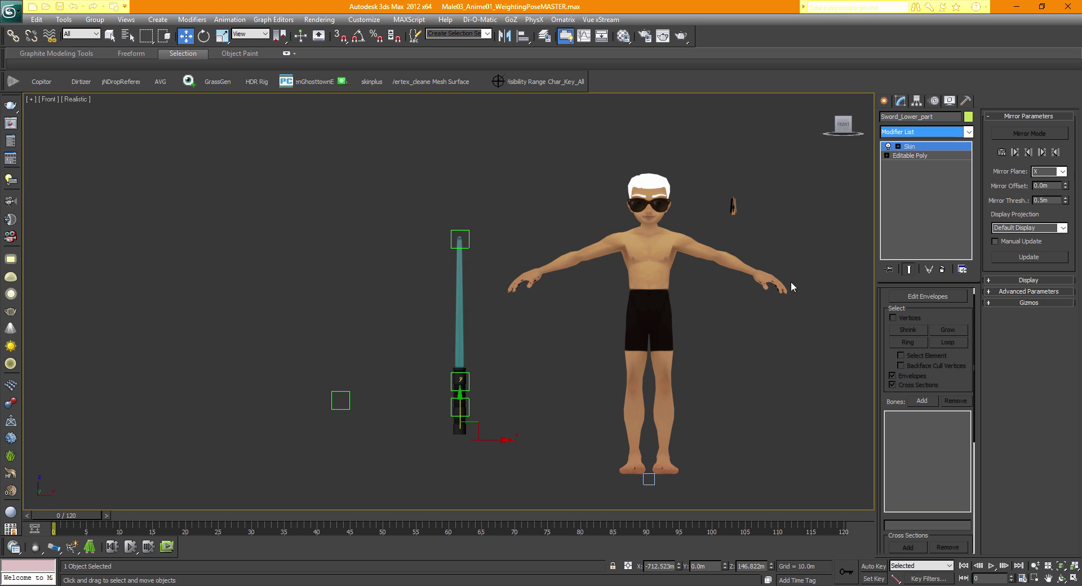
click(811, 320)
- Add Base_s_ctrl from under S_Ctrl_Handle as a second bone of Sword_Top's Skin modifier
click(459, 291)
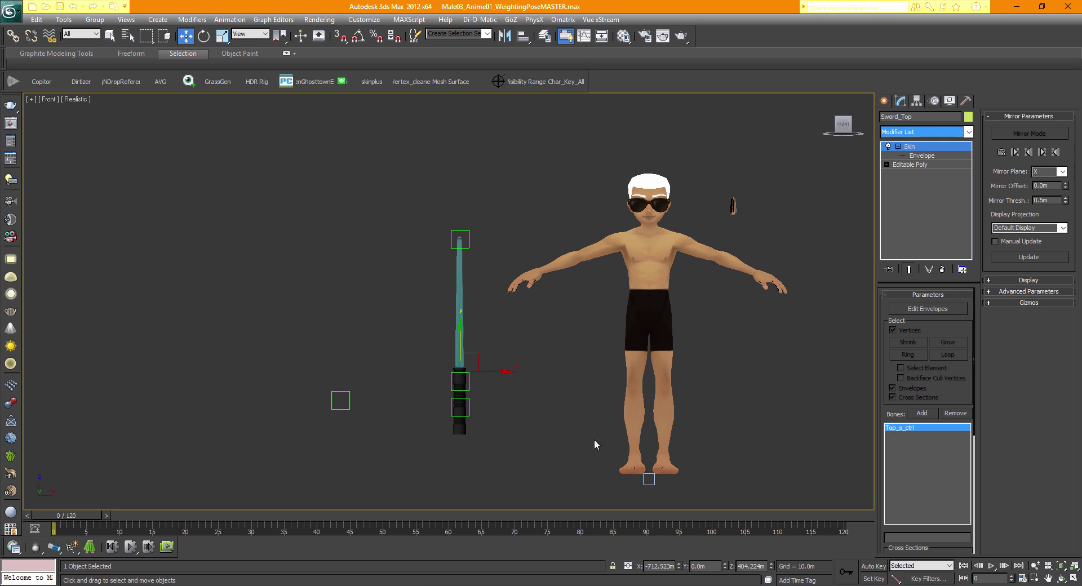
click(922, 413)
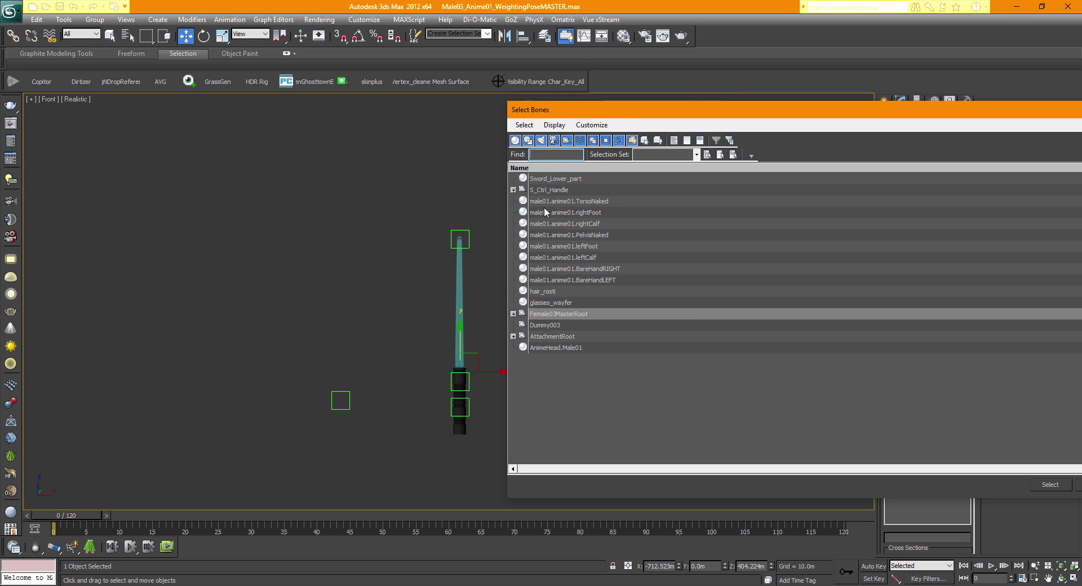
click(513, 190)
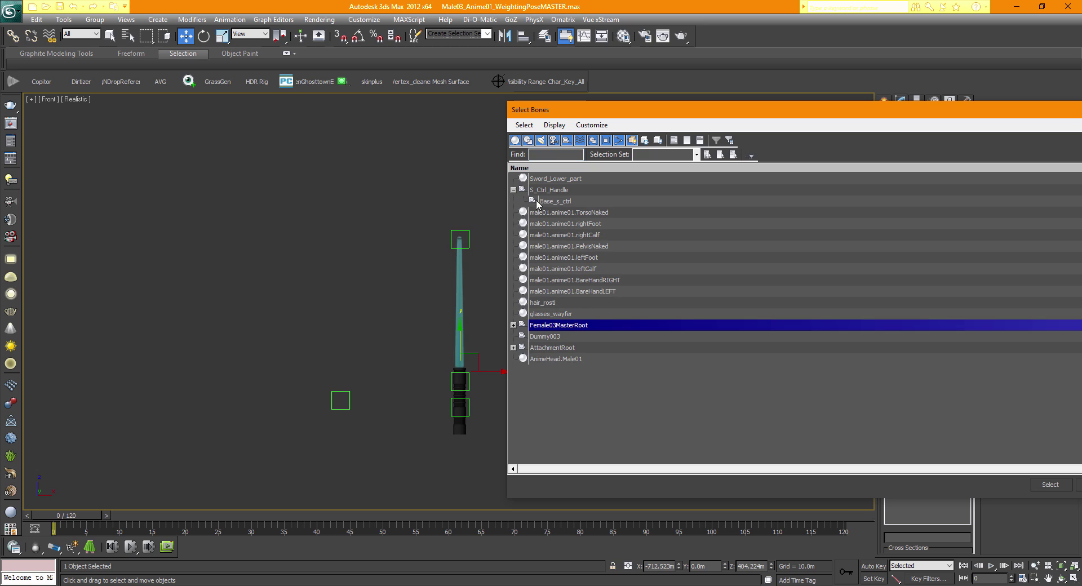
double_click(566, 202)
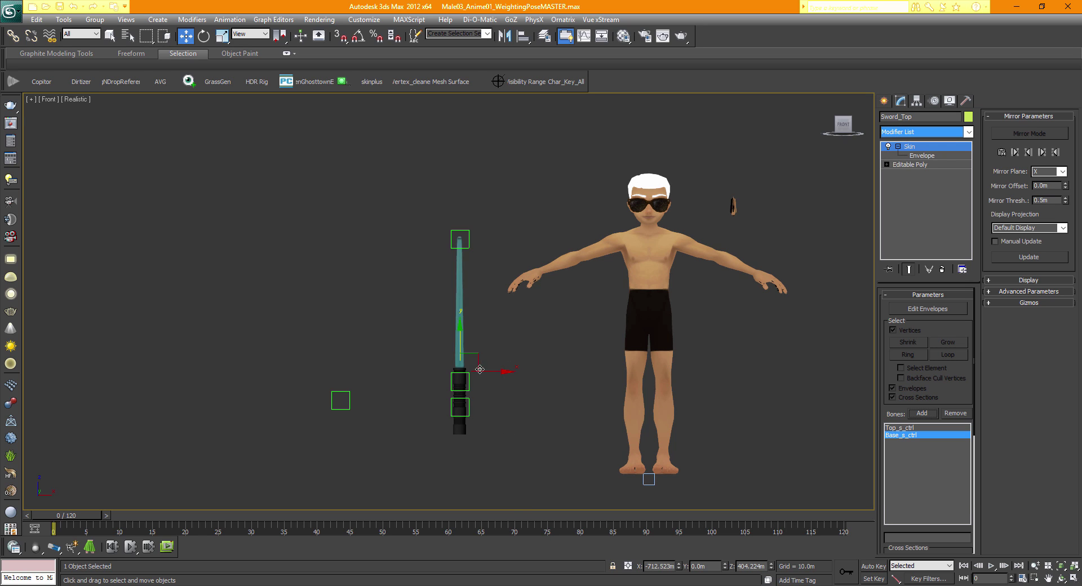
middle_drag(479, 369, 456, 364)
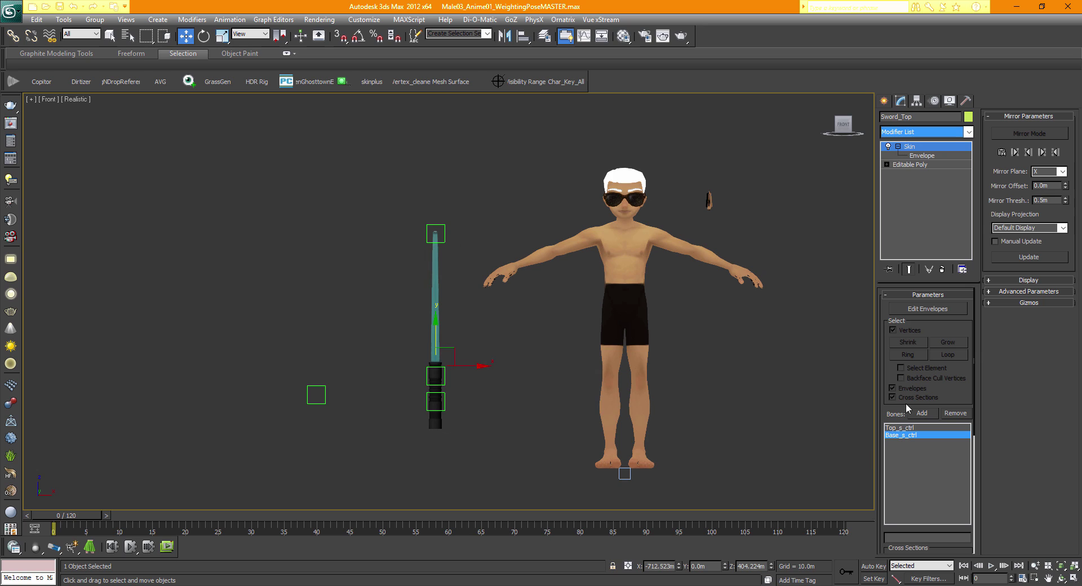
- Select the vertices at the blade's base in Sword_Top's envelope editing with Base_s_ctrl active, review the weight properties, and leave envelope editing
click(924, 310)
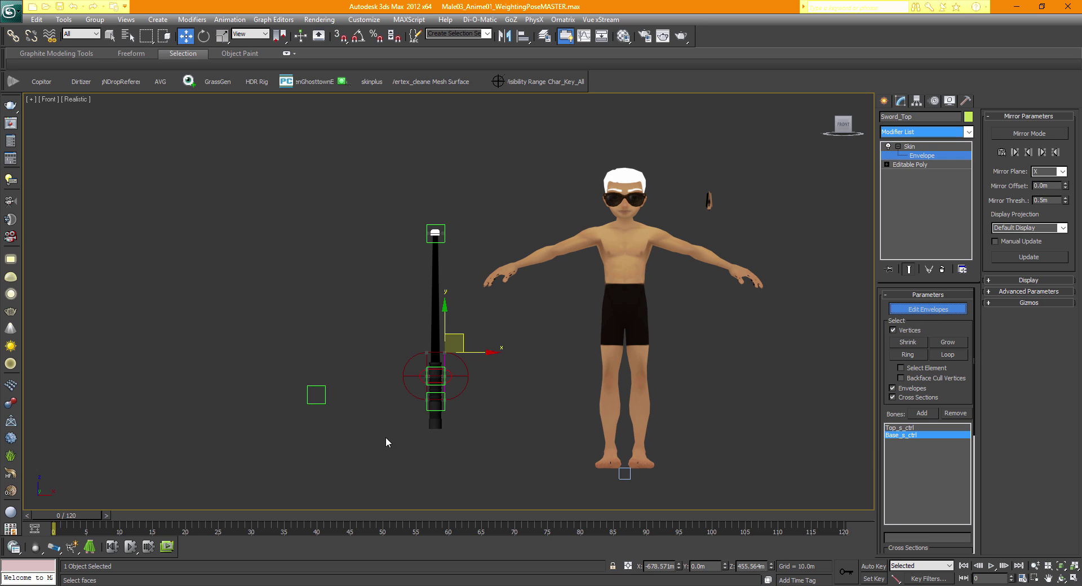
scroll(391, 400, up, 8)
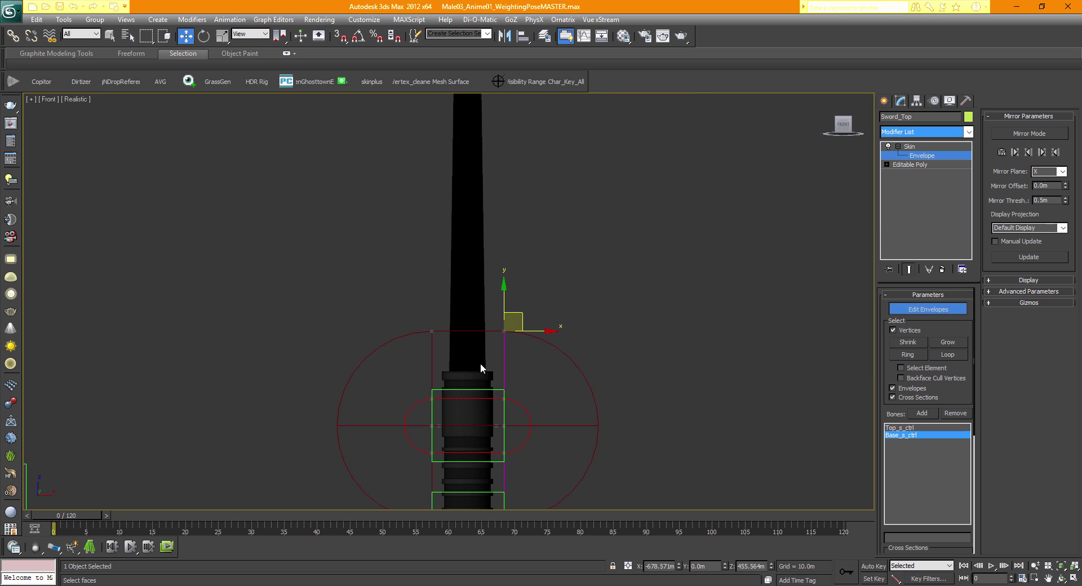
scroll(481, 364, up, 4)
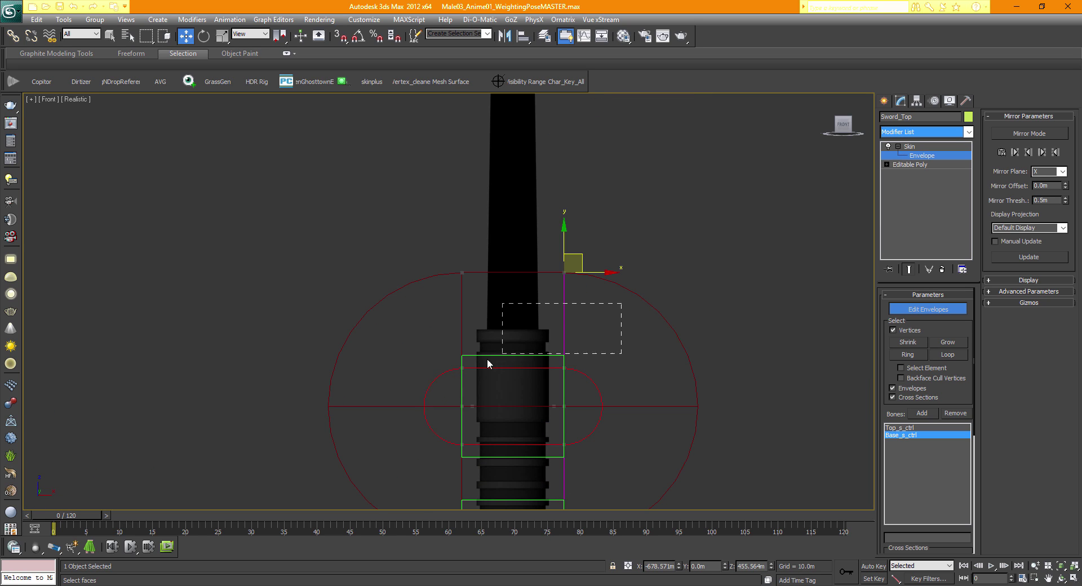
drag(487, 364, 424, 379)
drag(336, 393, 336, 393)
drag(844, 126, 854, 148)
alt+middle_drag(524, 327, 479, 280)
scroll(699, 353, down, 3)
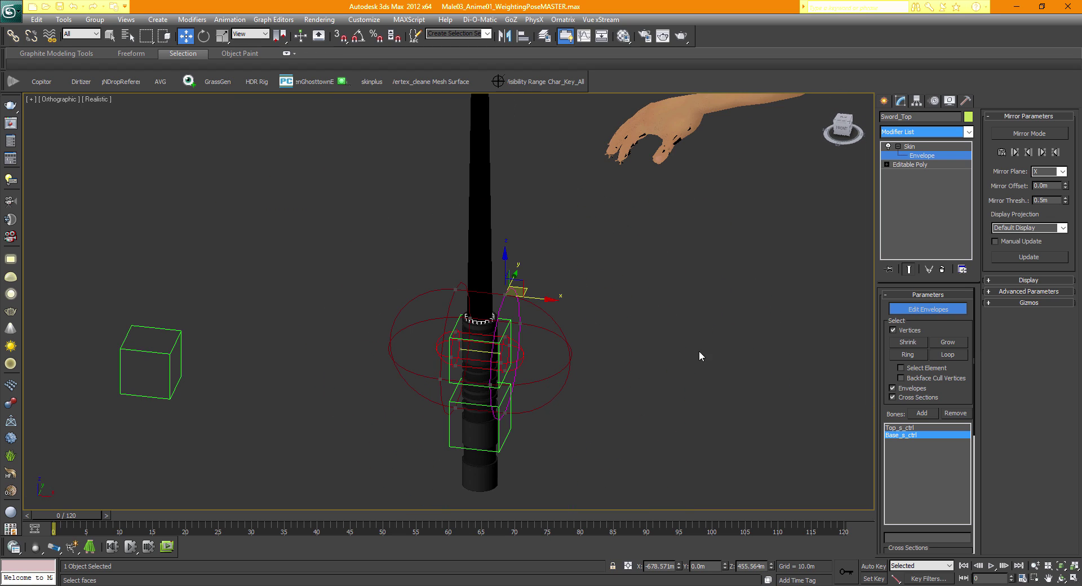
scroll(886, 376, down, 5)
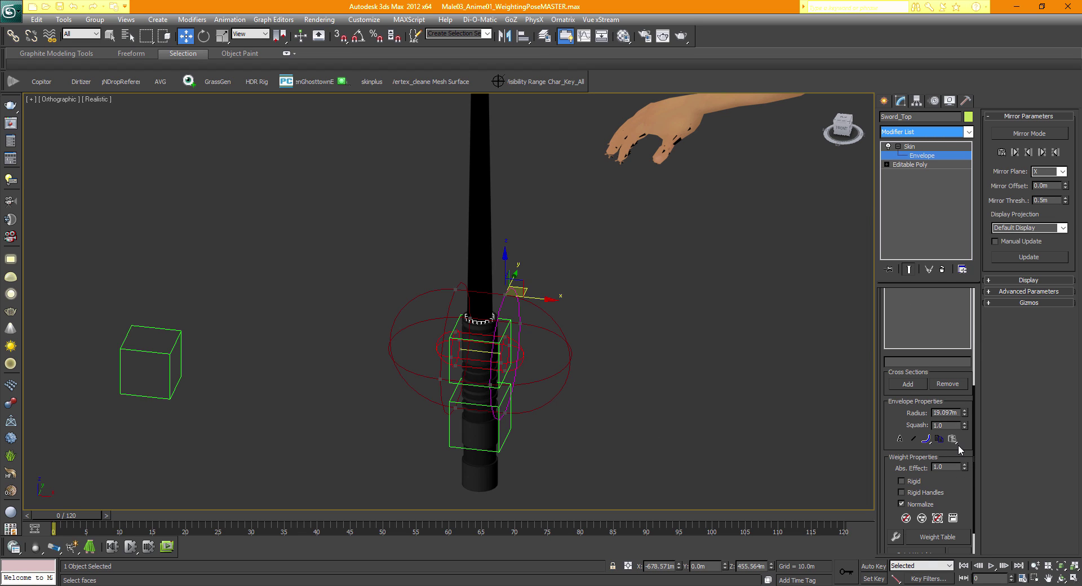
scroll(893, 435, down, 1)
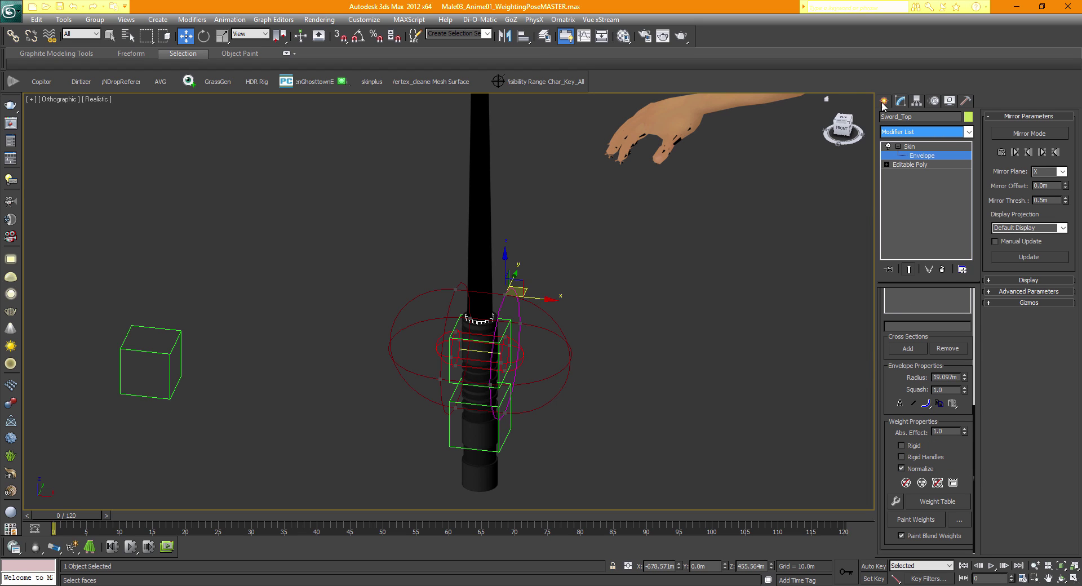
click(910, 147)
click(841, 127)
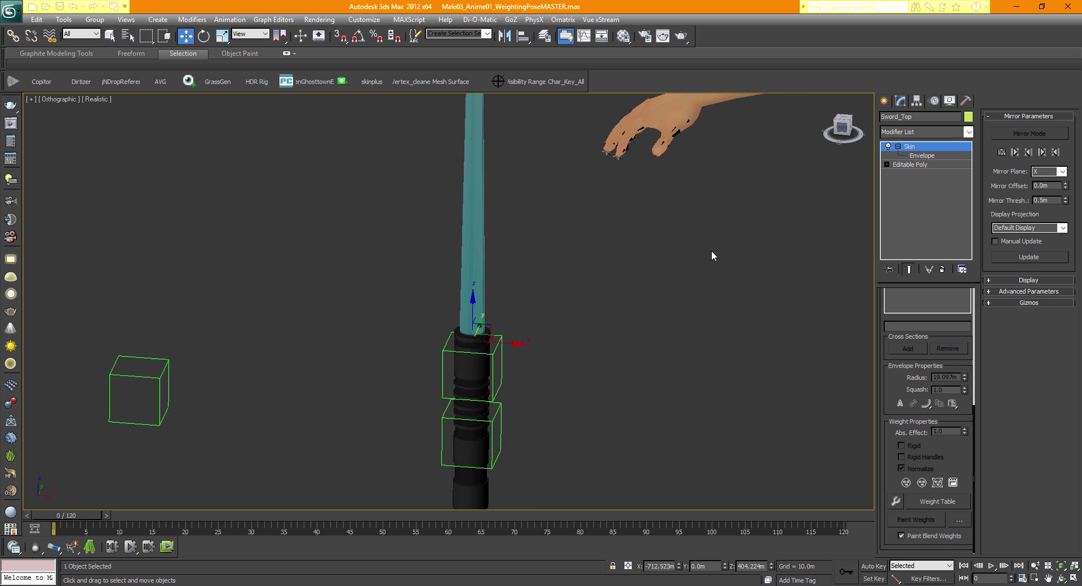
- Test the blade's deformation by lowering Top_s_ctrl, undo the move, and clear the selection
drag(495, 122, 439, 153)
drag(446, 117, 440, 155)
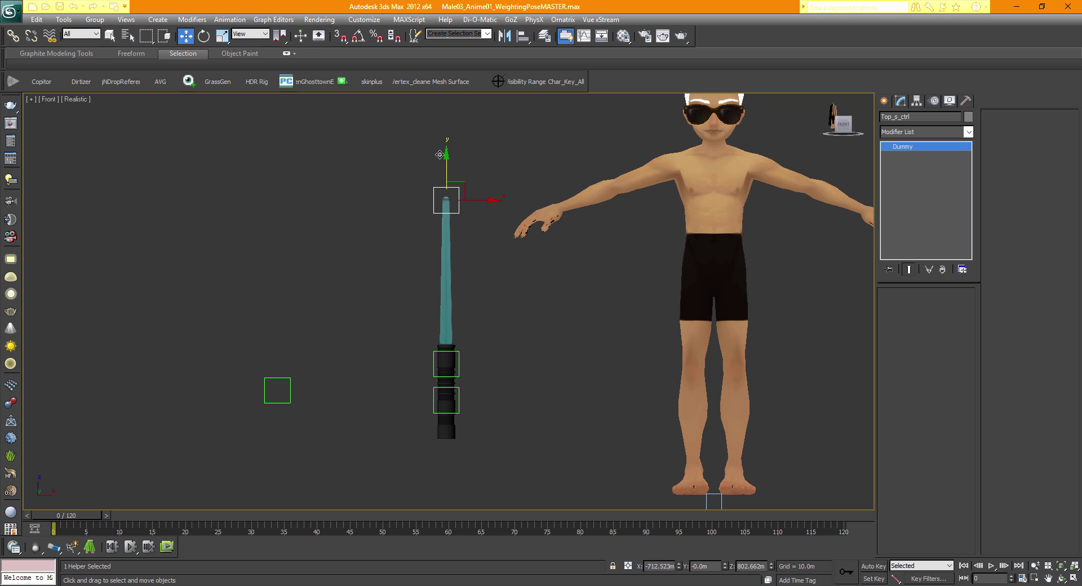
key(ctrl+z)
click(478, 248)
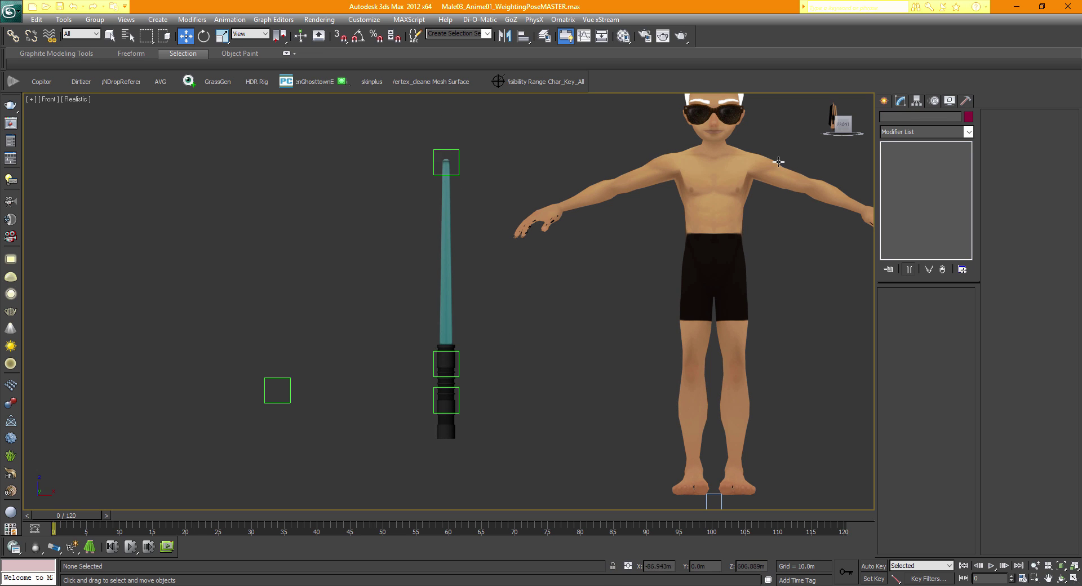
- Apply Freeze Transform to Top_s_ctrl at the blade's tip and accept replacing its controllers
drag(845, 125, 845, 147)
click(455, 157)
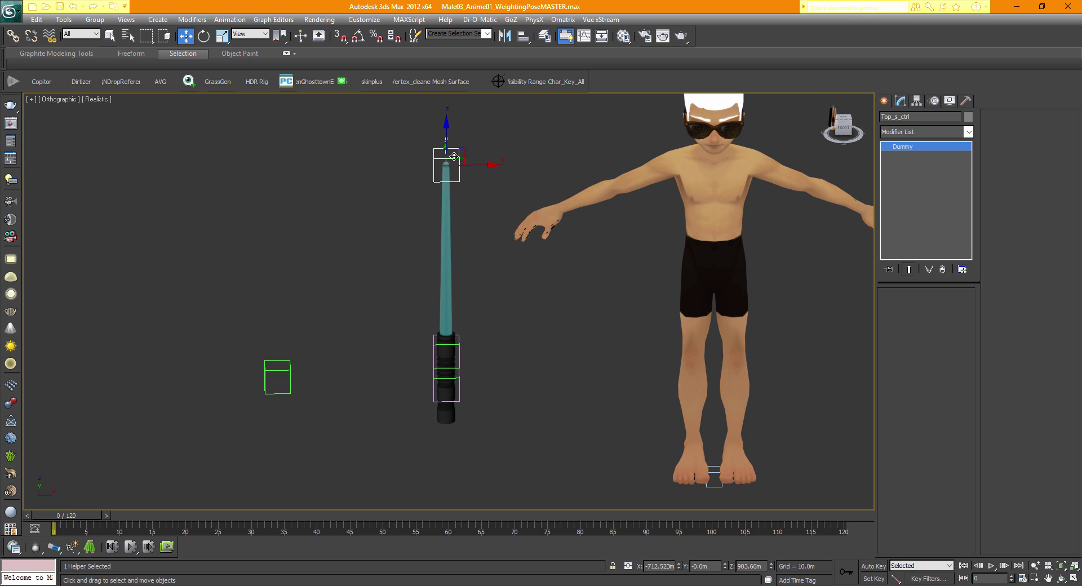
click(843, 125)
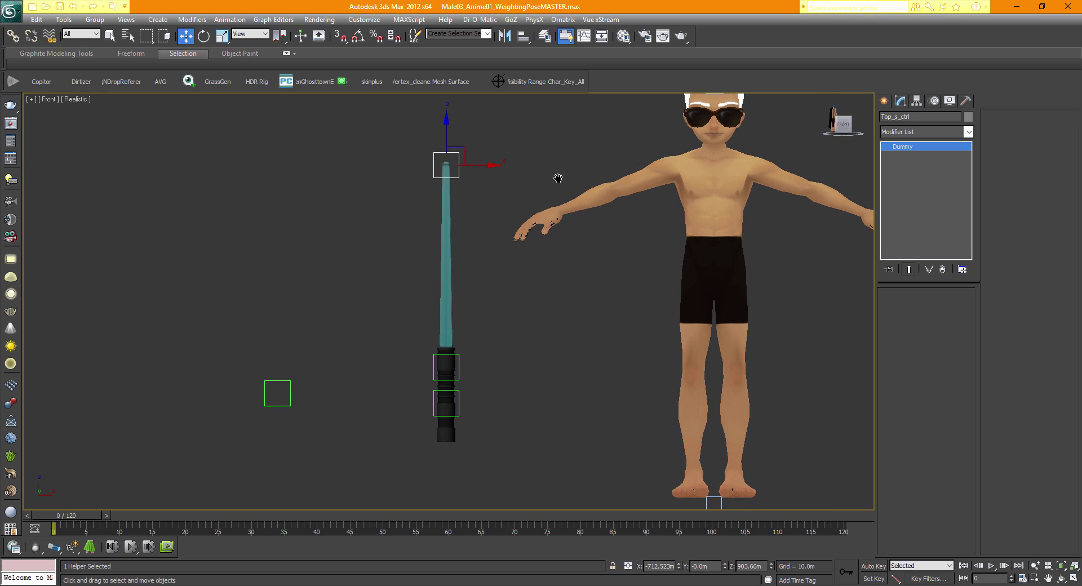
right_click(460, 173)
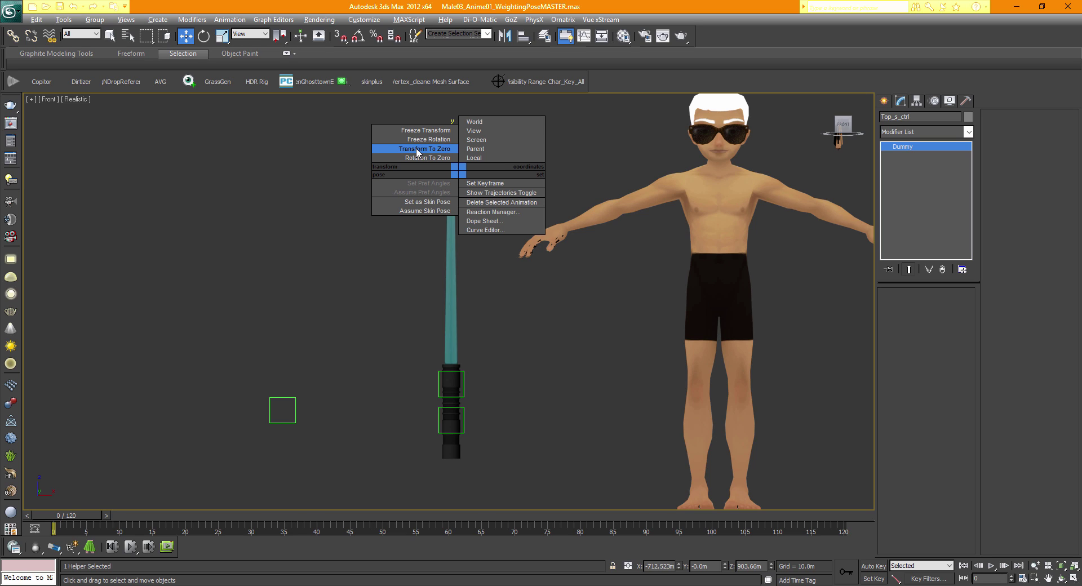
click(443, 133)
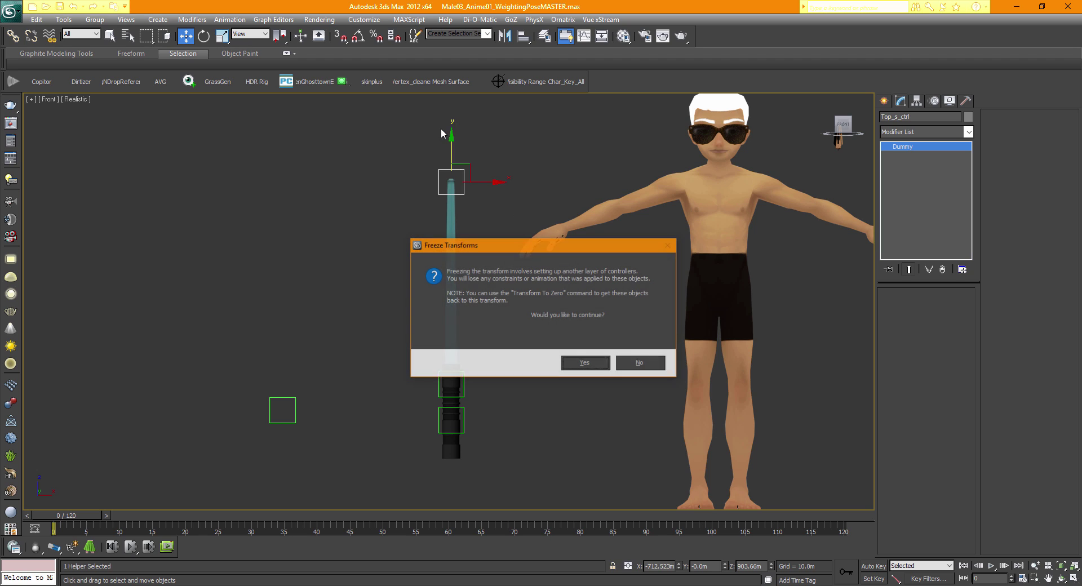
click(584, 362)
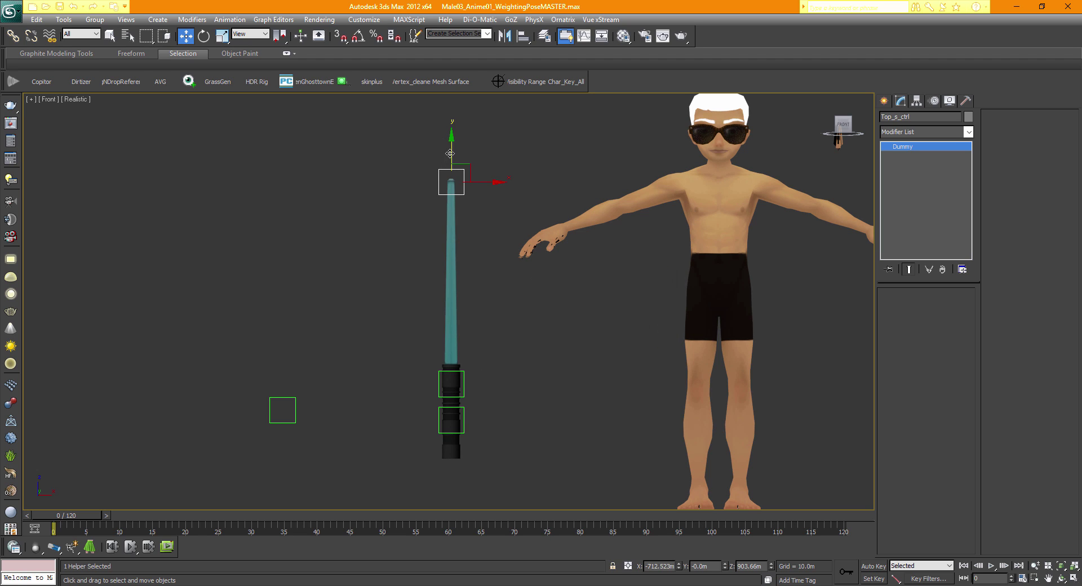
- Test the frozen transform by moving Top_s_ctrl toward the avatar, and return it with Transform To Zero
drag(460, 169, 602, 217)
drag(609, 293, 633, 345)
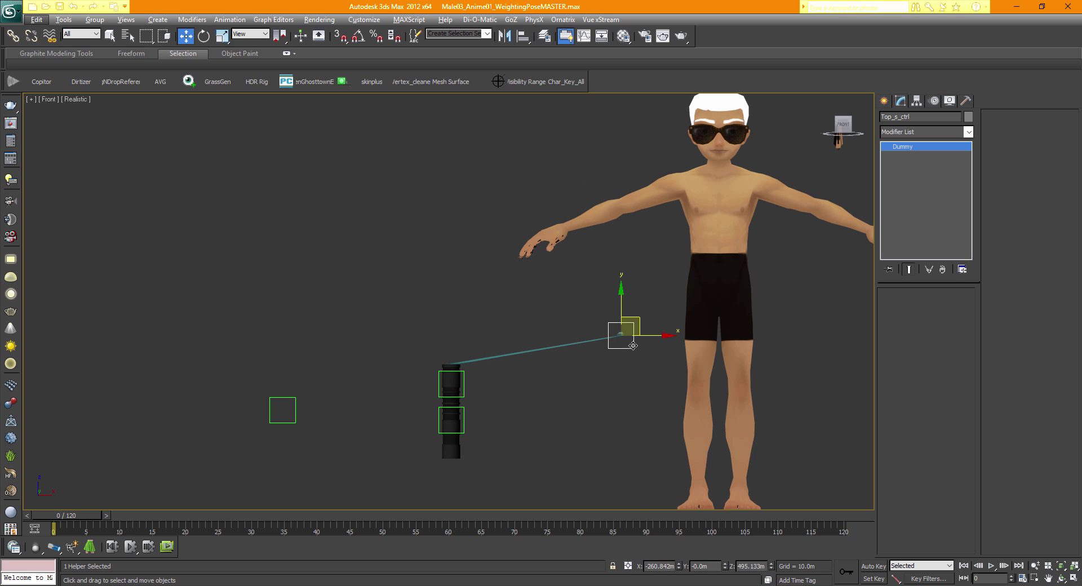
right_click(629, 342)
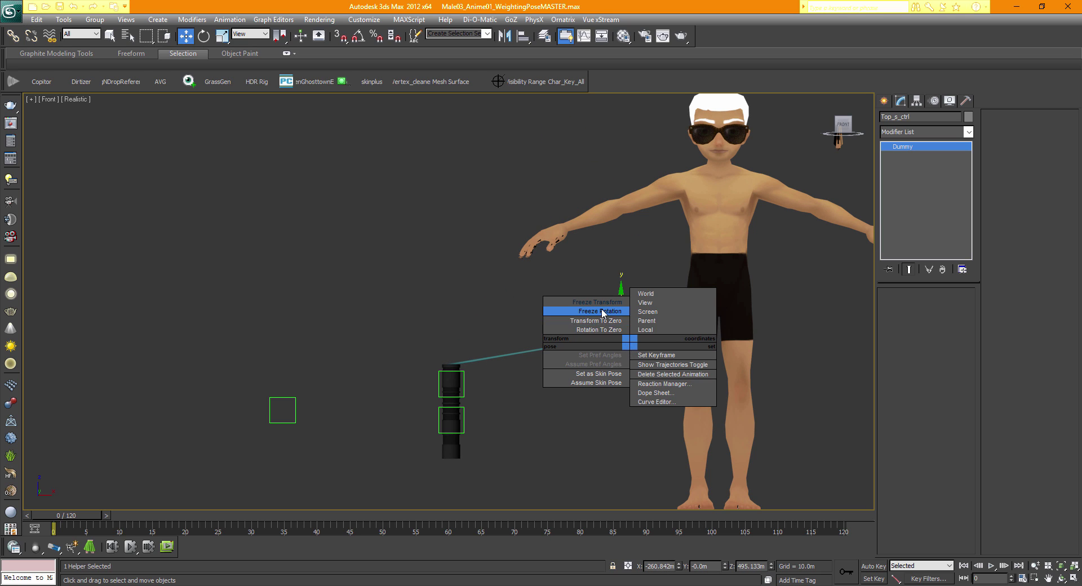
click(580, 320)
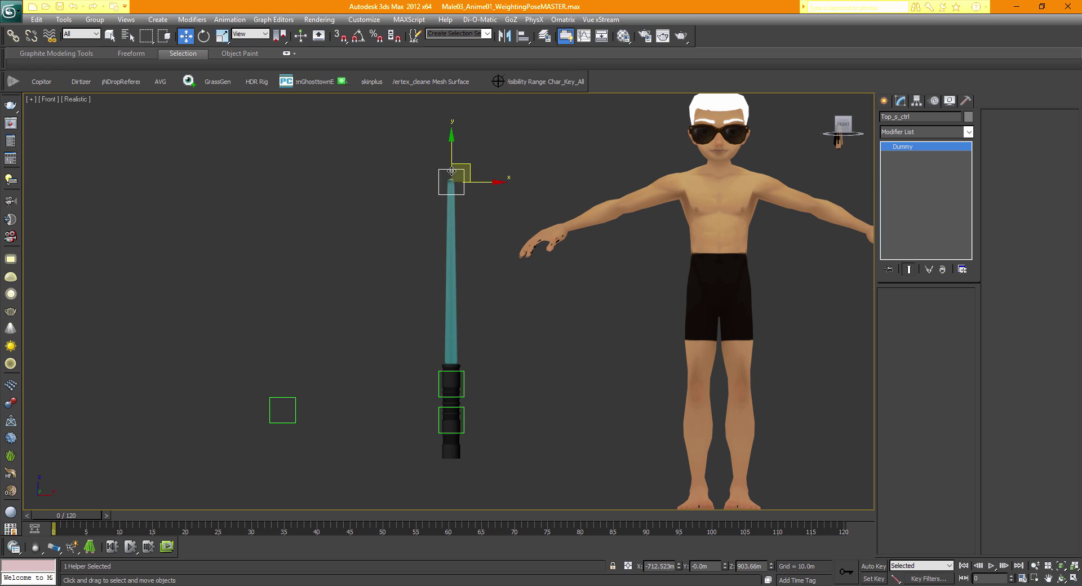
- Move Top_s_ctrl away from the avatar, reset it with Transform To Zero, and clear the selection
middle_drag(491, 306, 509, 303)
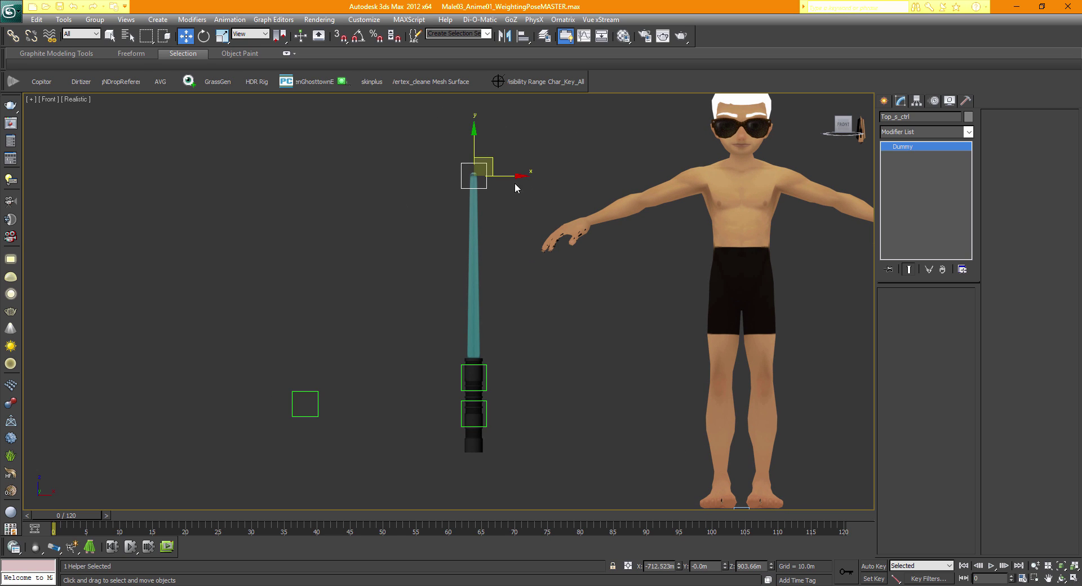
drag(492, 164, 260, 173)
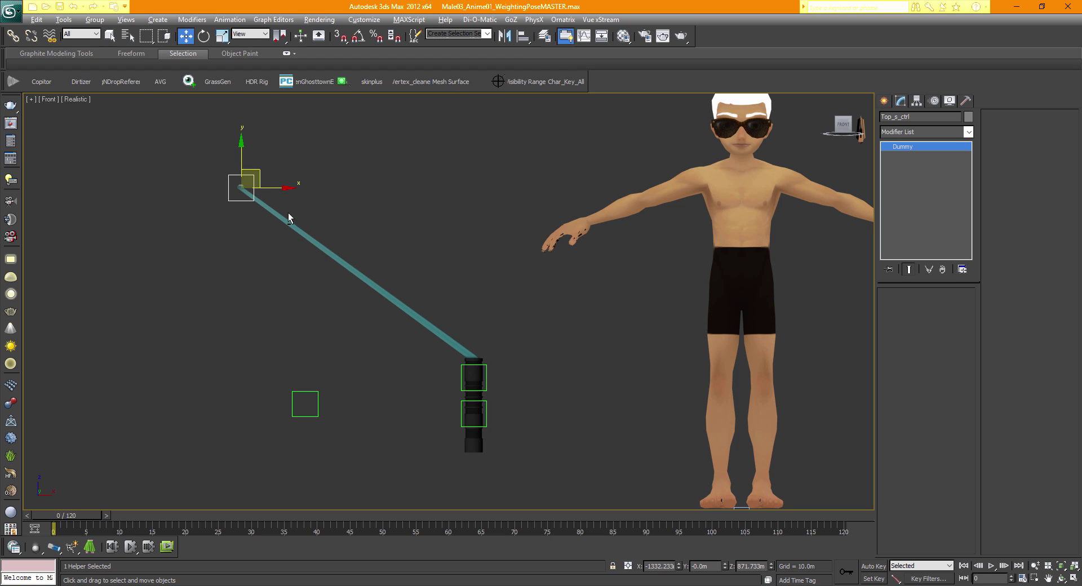
key(ctrl+z)
alt+right_click(232, 200)
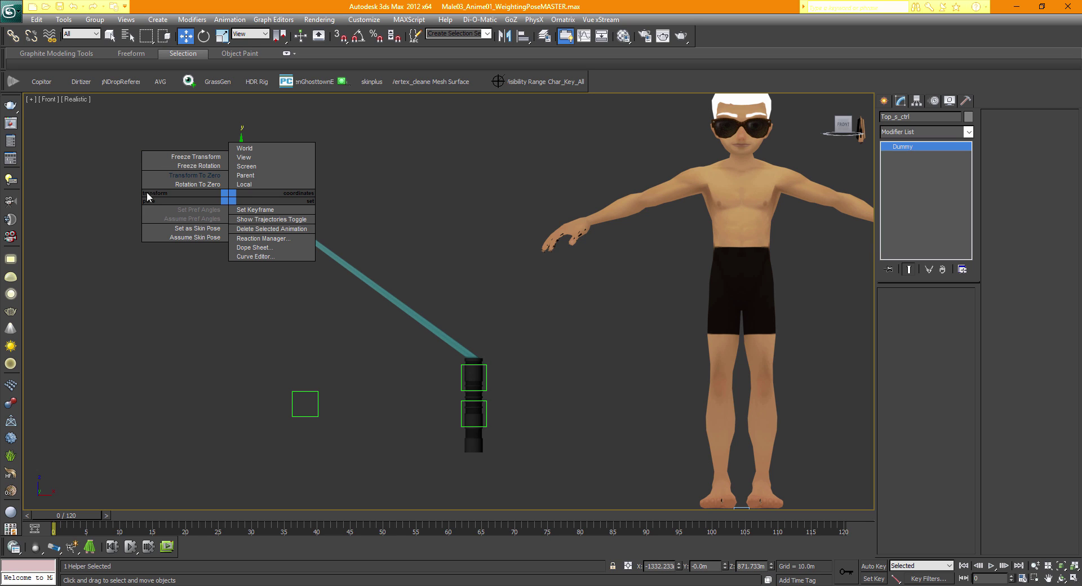
click(175, 176)
click(576, 314)
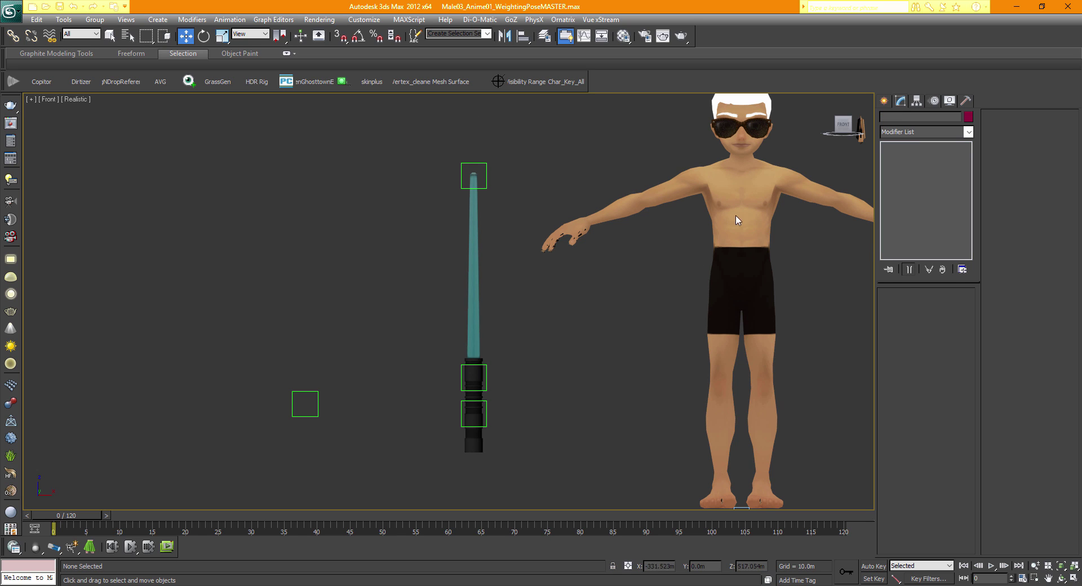
- Add Base_s_ctrl from under S_Ctrl_Handle as the bone of Sword_Lower_part's Skin modifier, and deselect the mesh
drag(843, 124, 836, 135)
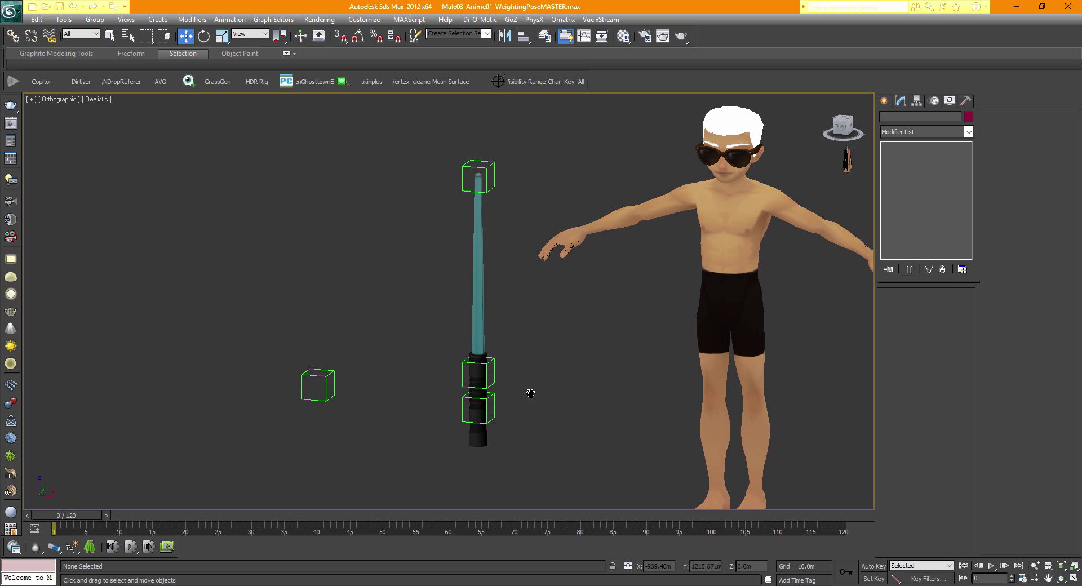
middle_drag(529, 389, 536, 392)
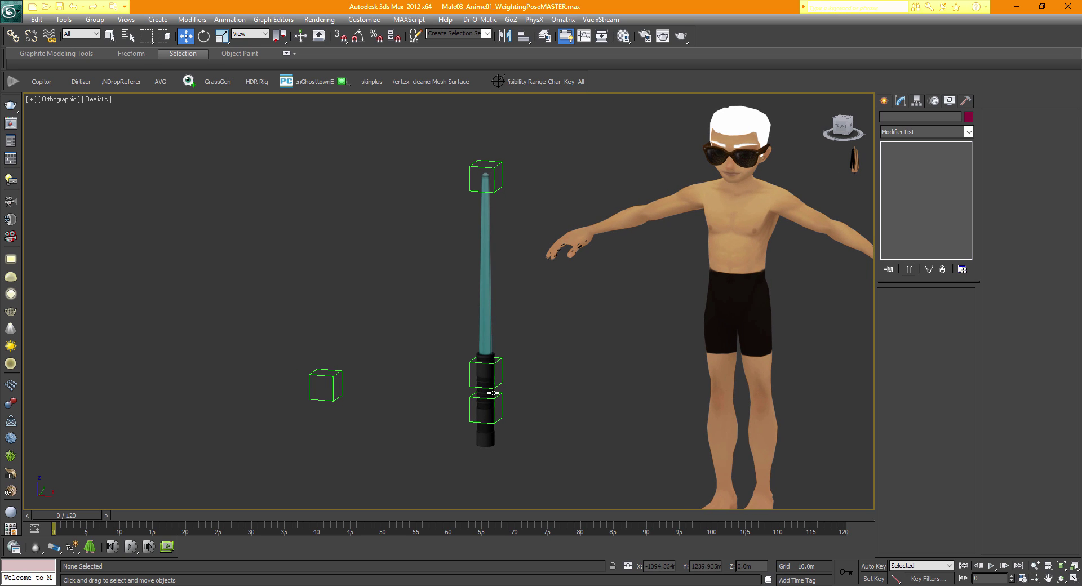
click(500, 362)
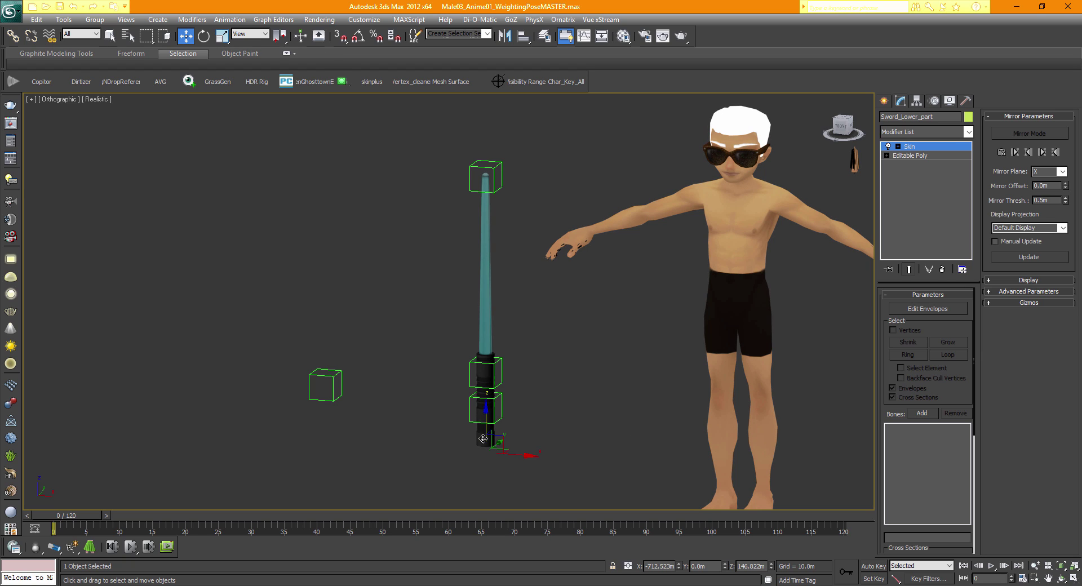
click(921, 415)
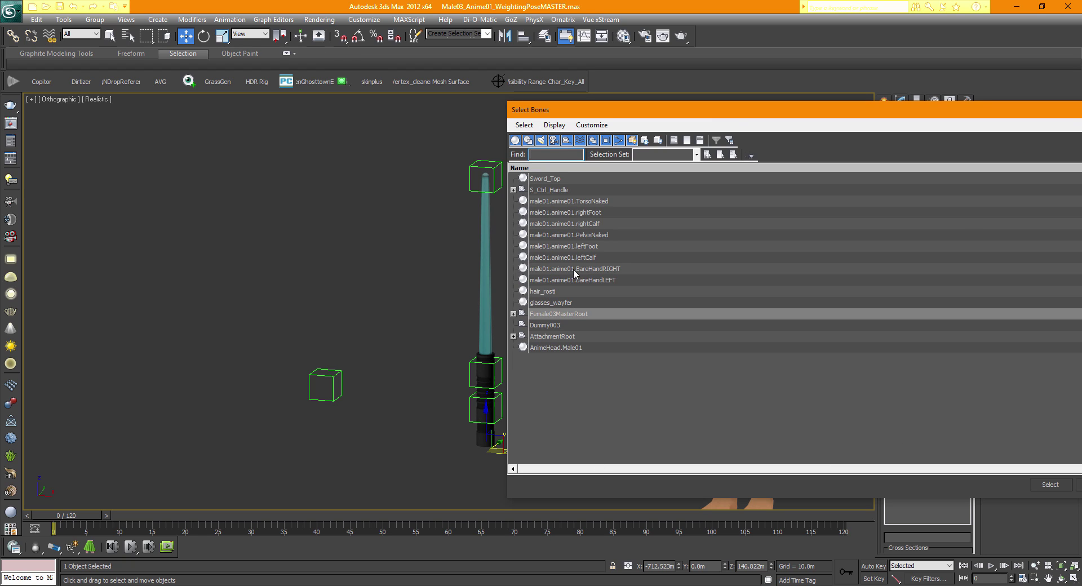
click(513, 190)
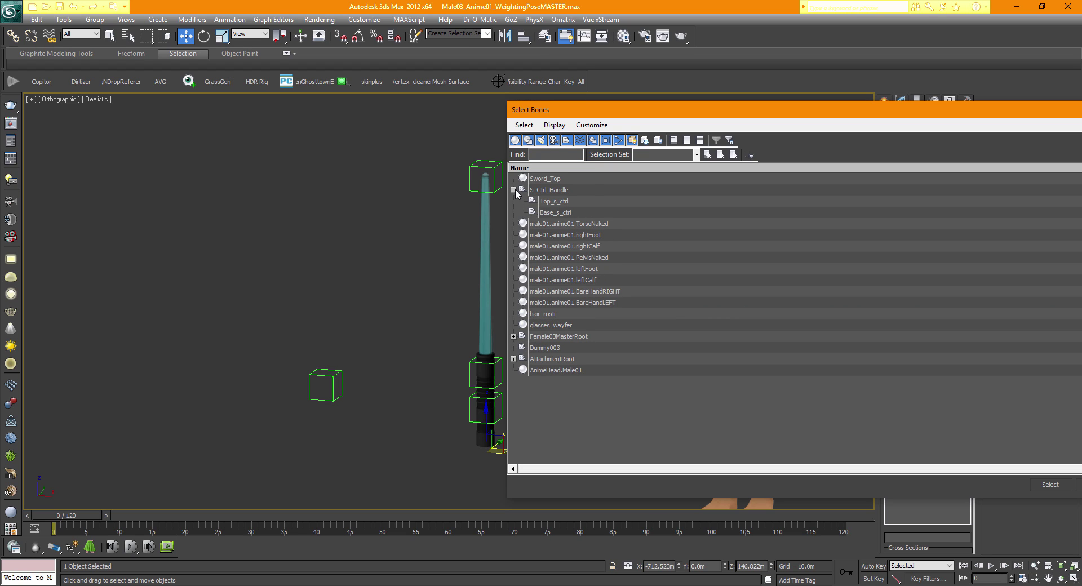
click(553, 213)
key(Return)
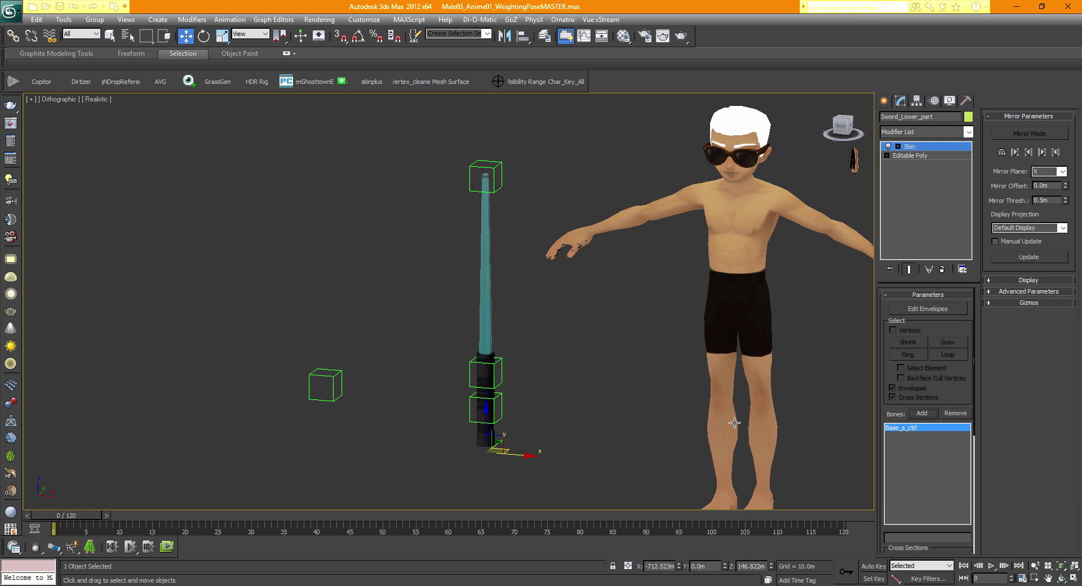
click(841, 125)
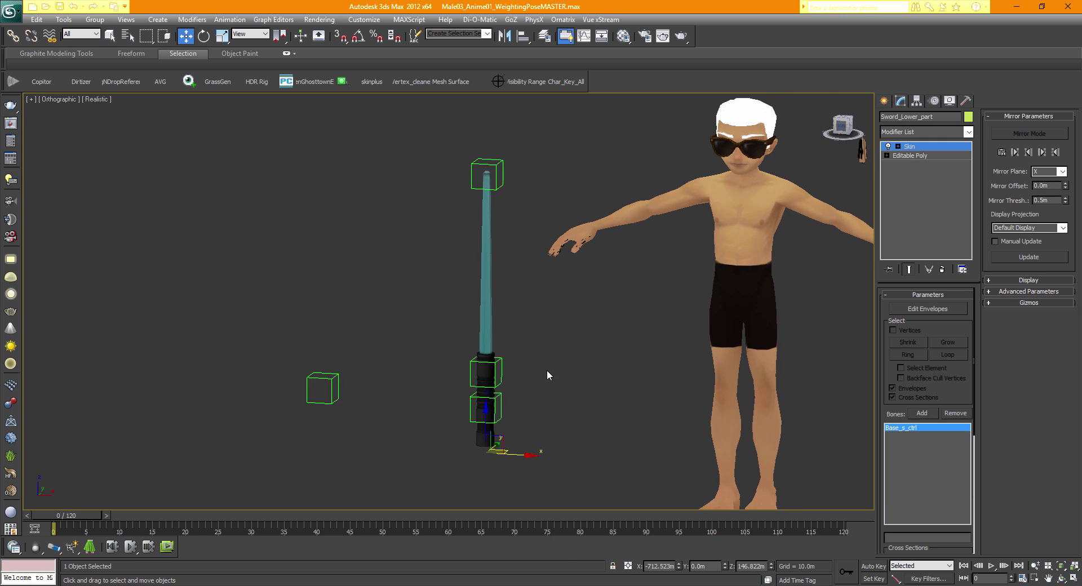
click(553, 405)
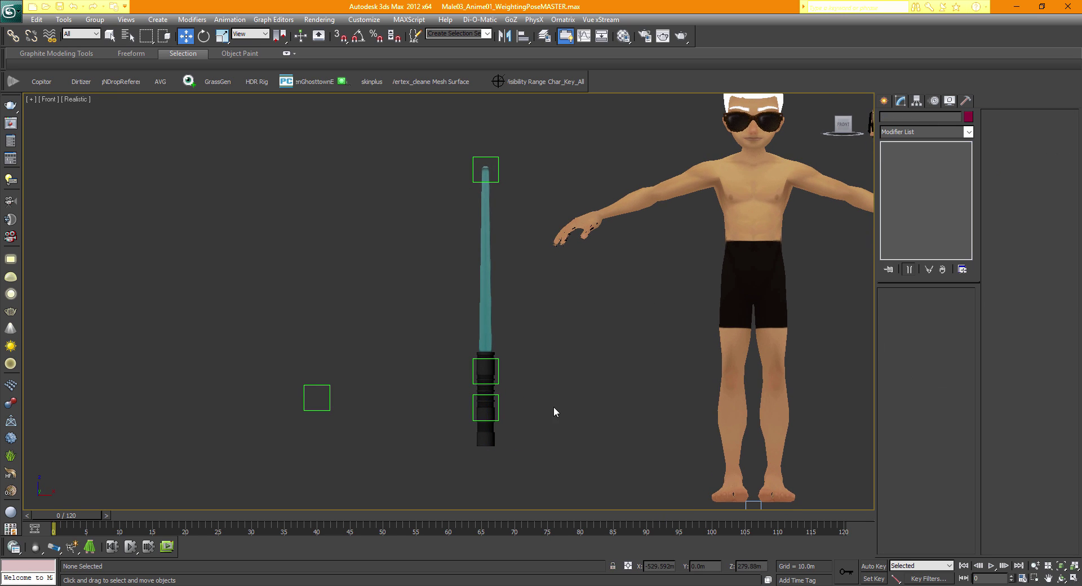
- Test retracting the blade by moving Top_s_ctrl down past the handle, reset it with Transform To Zero, and deselect it
click(498, 409)
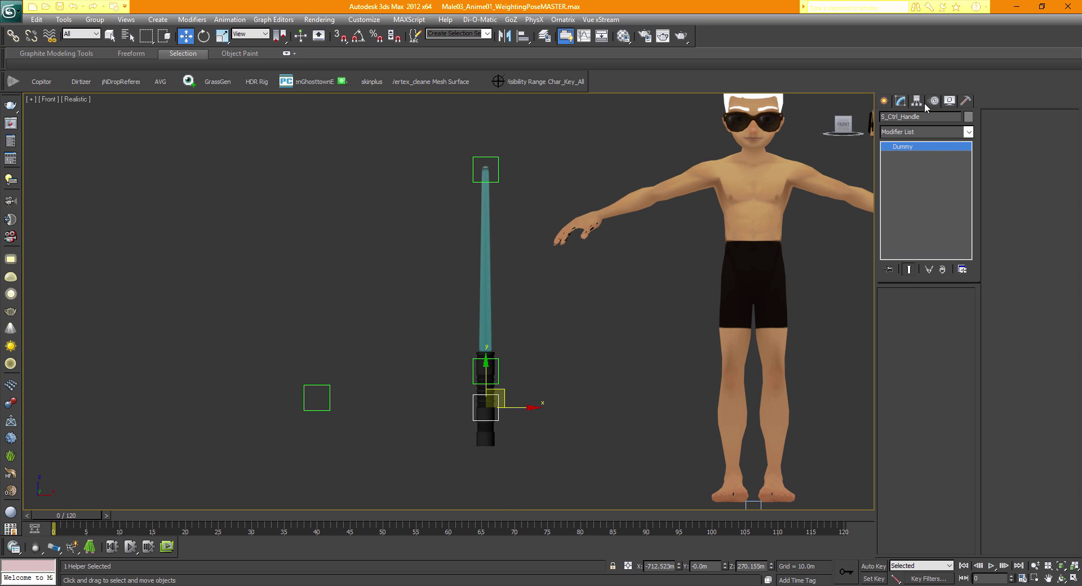
mouse_move(515, 407)
mouse_down()
mouse_move(399, 410)
mouse_move(599, 411)
mouse_move(266, 413)
mouse_move(552, 412)
mouse_move(463, 412)
mouse_move(510, 410)
mouse_up()
drag(489, 161, 489, 470)
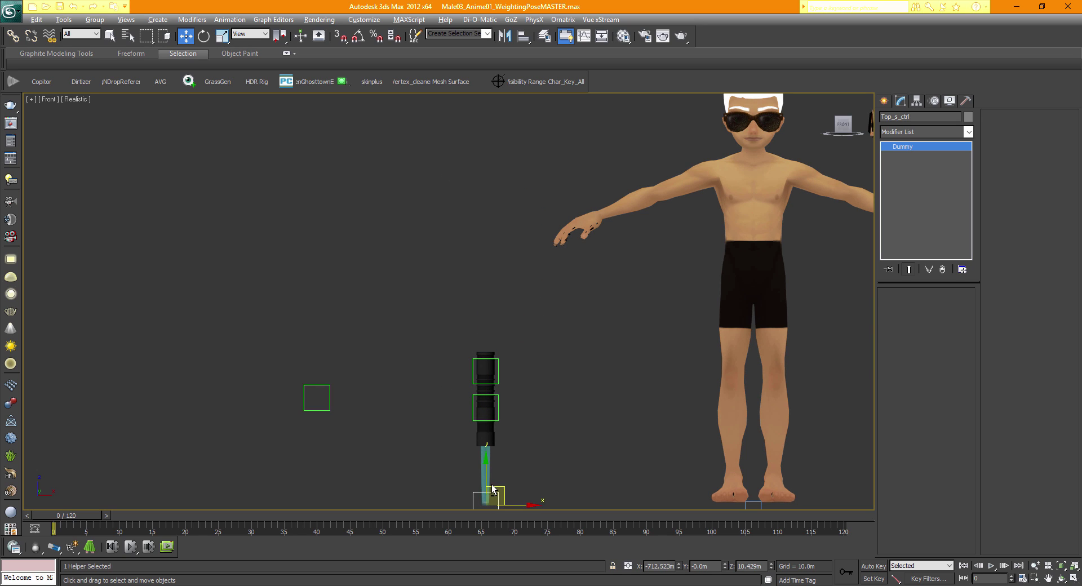
right_click(495, 494)
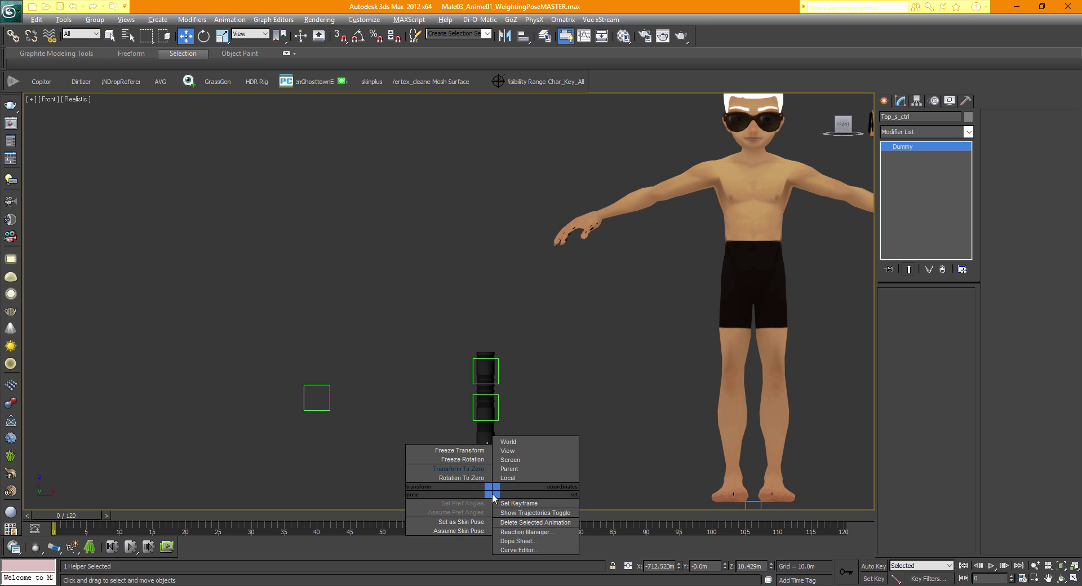
click(457, 469)
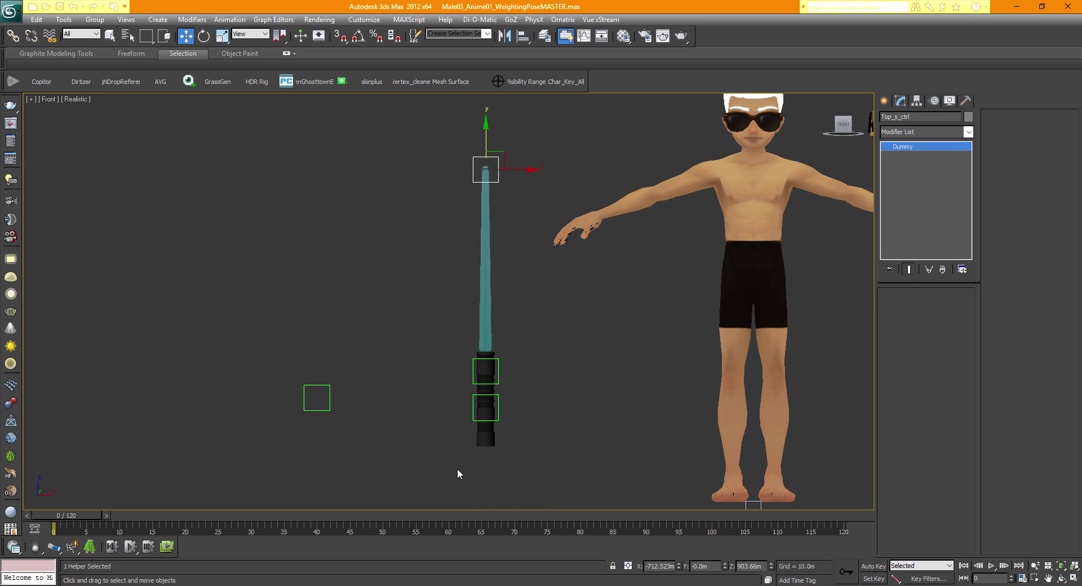
click(551, 345)
- Rename the unused dummy standing apart from the sword as Imvu_Hand_ctrl, and clear the selection
middle_drag(517, 400, 536, 412)
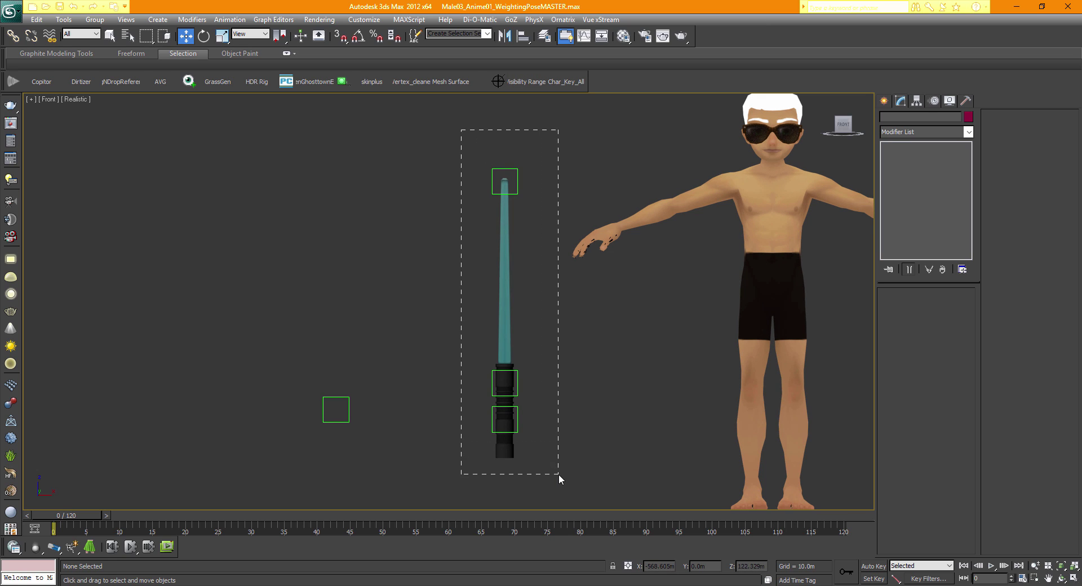
drag(559, 475, 559, 475)
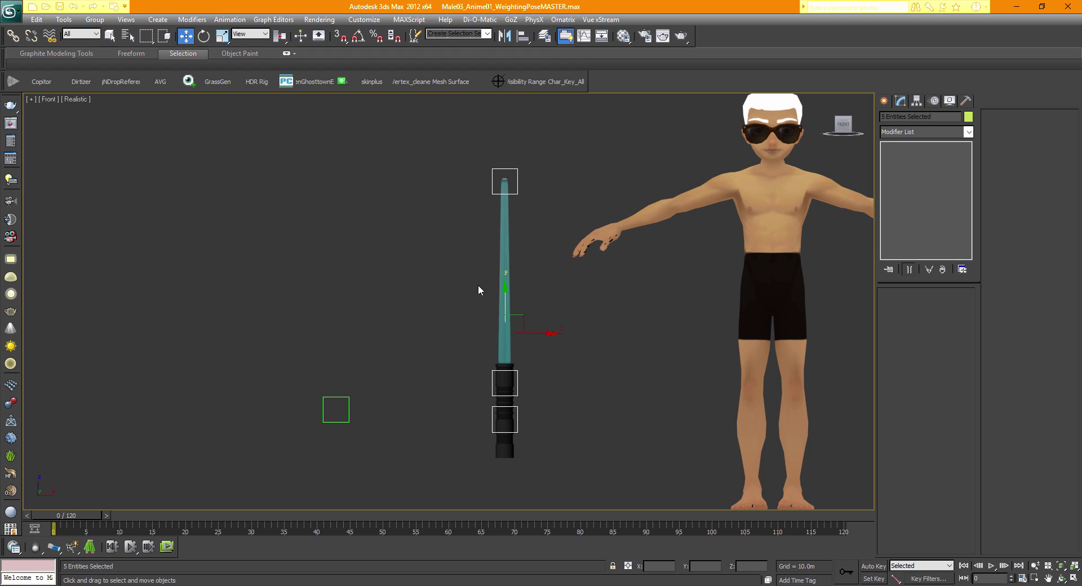
click(406, 428)
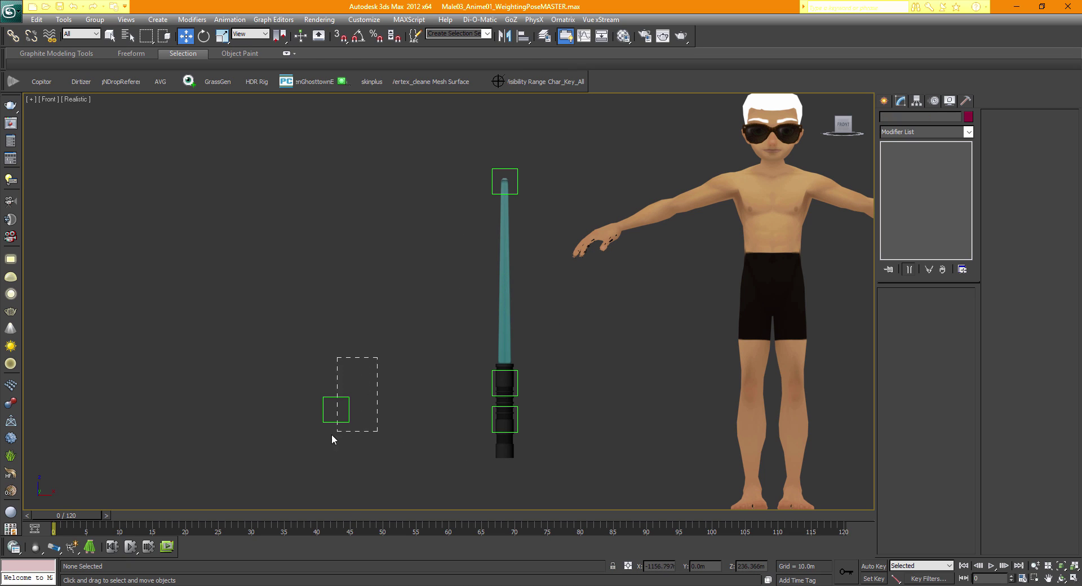
drag(332, 435, 300, 457)
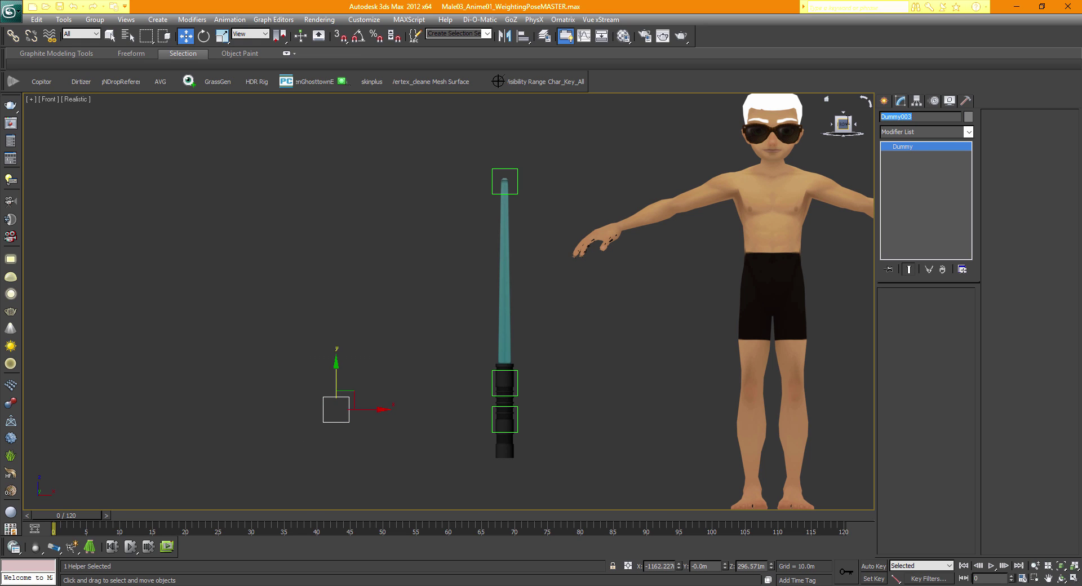
text(Imvu_Hand_ctrl)
click(609, 415)
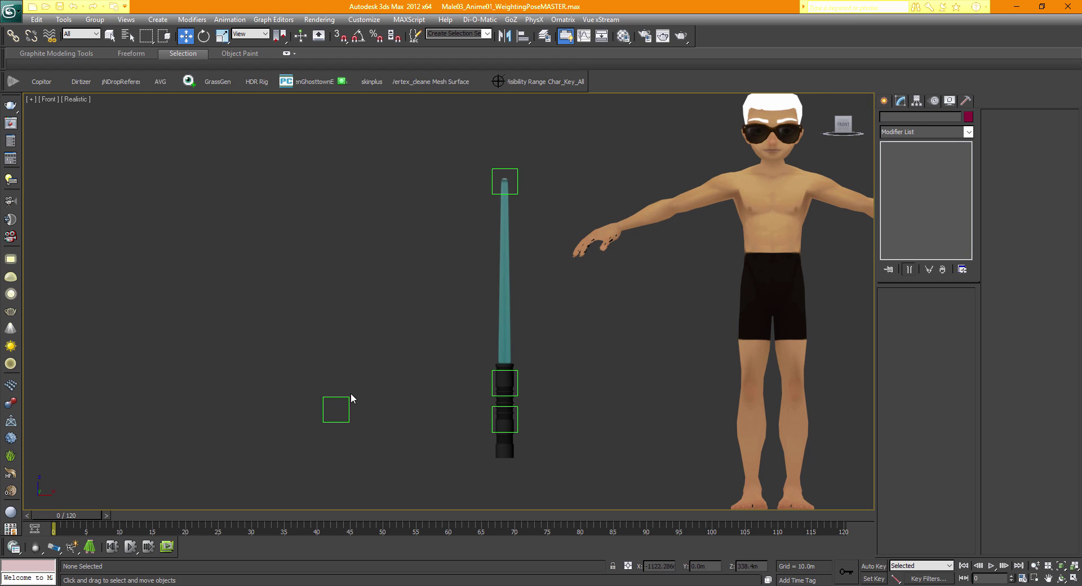
- Select the Imvu_Hand_ctrl dummy and display the Front view as Wireframe
drag(384, 316, 287, 459)
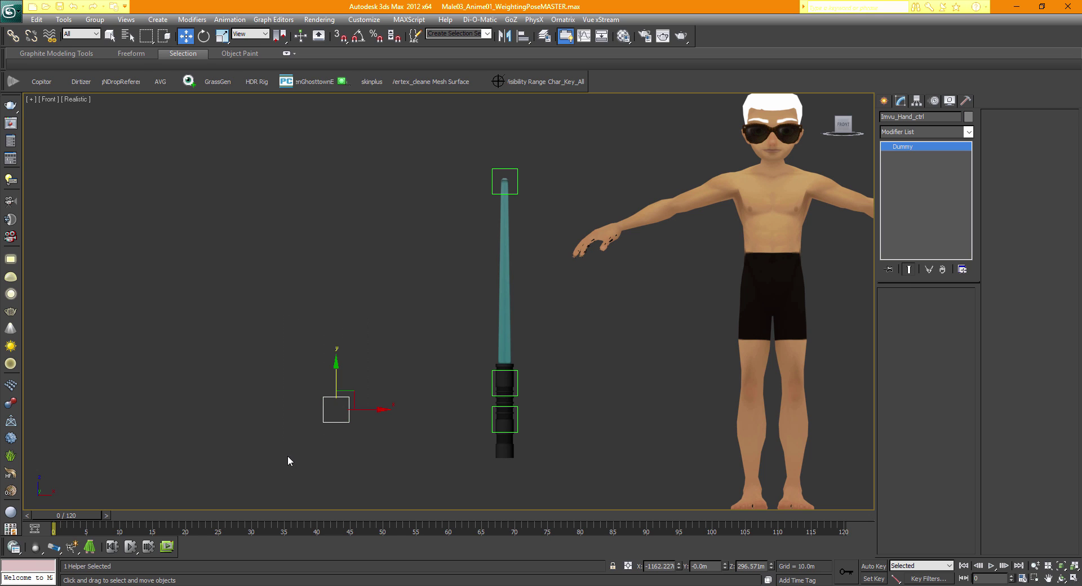
middle_drag(298, 185, 262, 194)
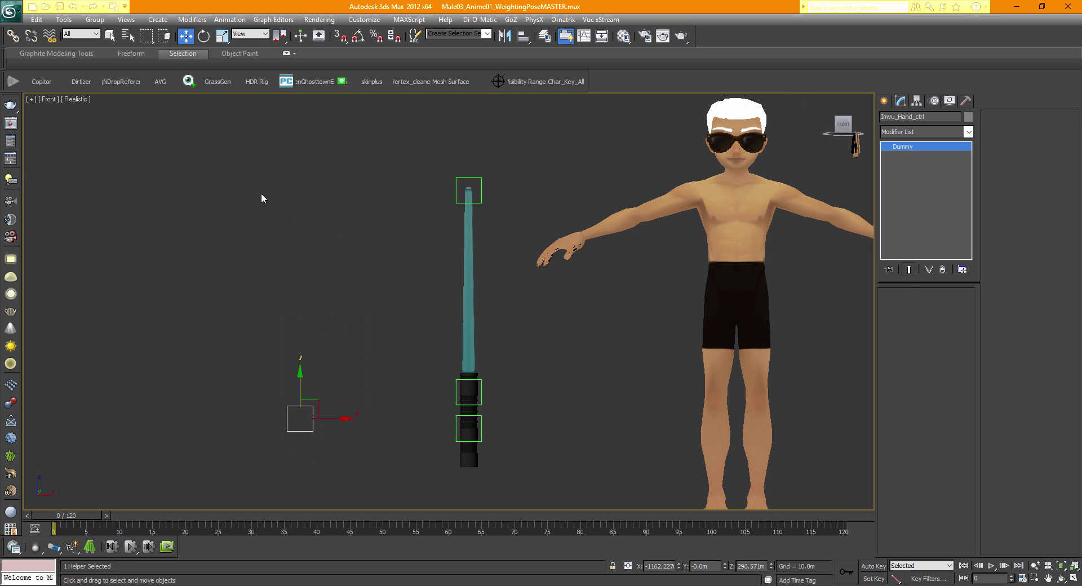
click(77, 101)
click(117, 180)
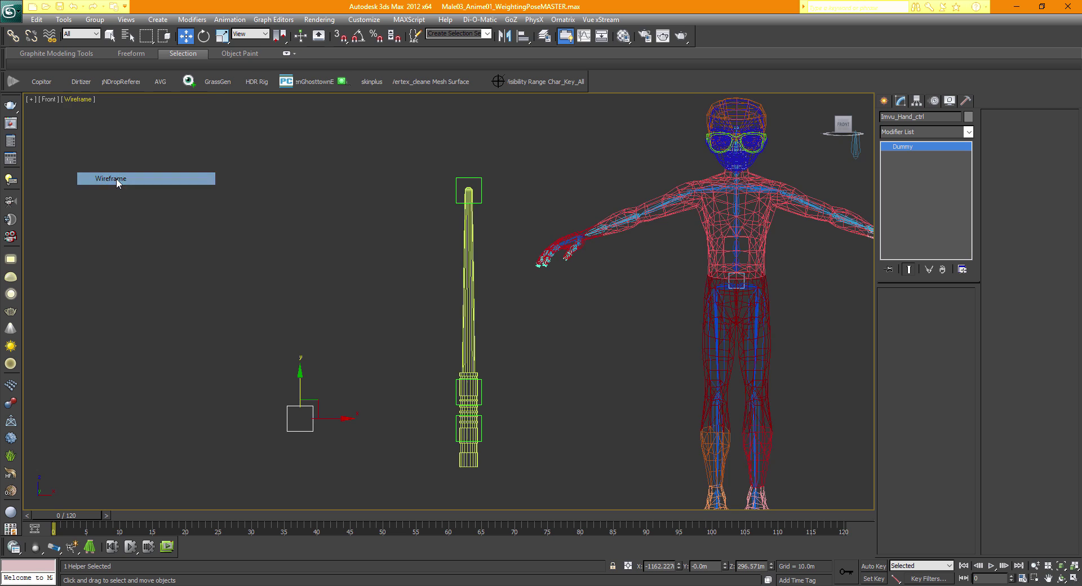
- Examine the wrist and hand bones inside the avatar's hand nearest the sword to find the alignment target
middle_drag(601, 252, 515, 292)
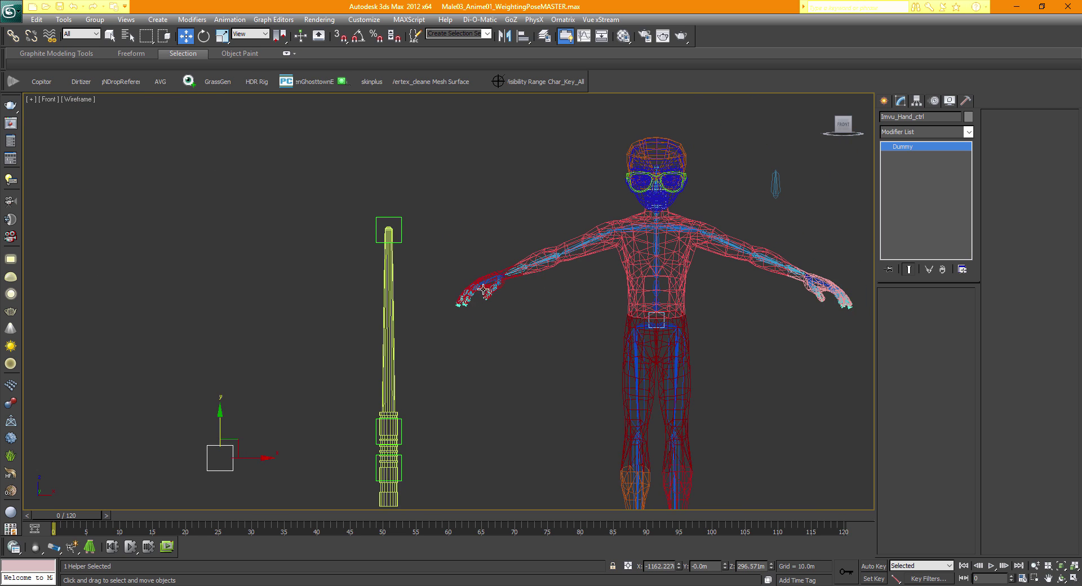
middle_drag(599, 319, 502, 304)
scroll(502, 305, down, 2)
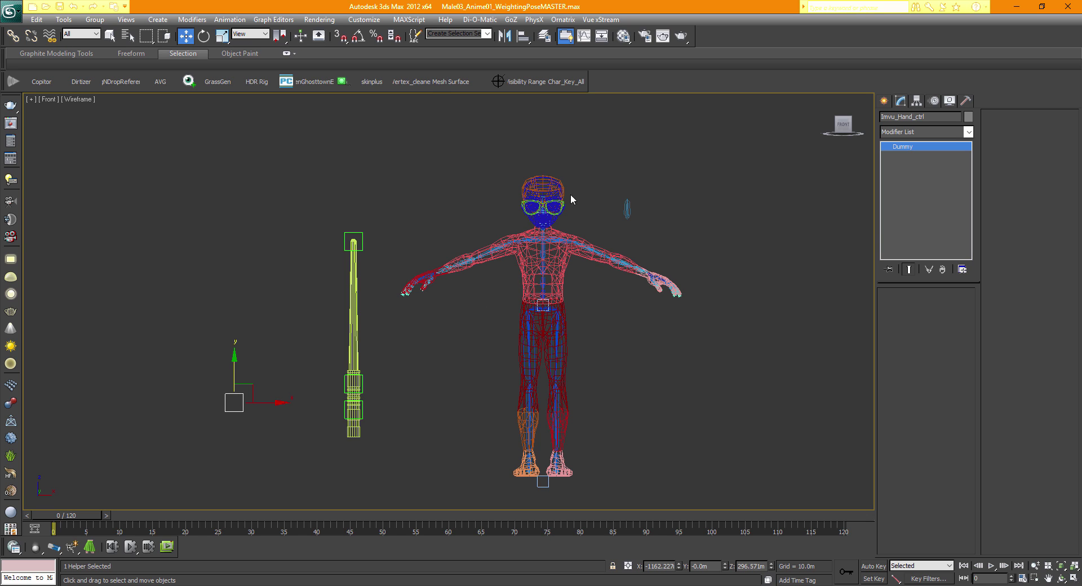
scroll(434, 276, up, 3)
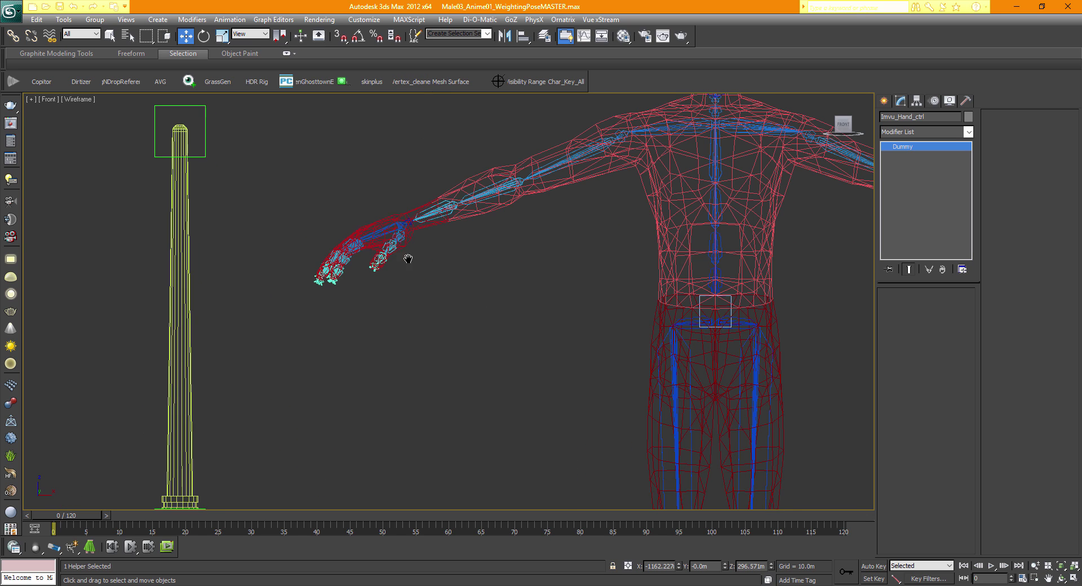
scroll(420, 321, up, 6)
scroll(383, 302, down, 4)
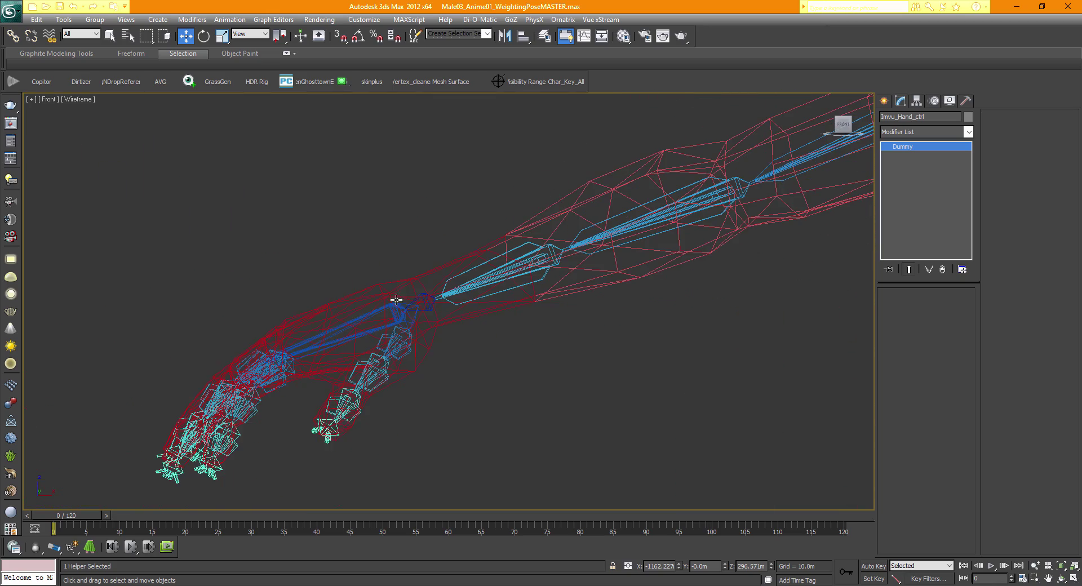
scroll(391, 291, up, 6)
scroll(360, 330, down, 2)
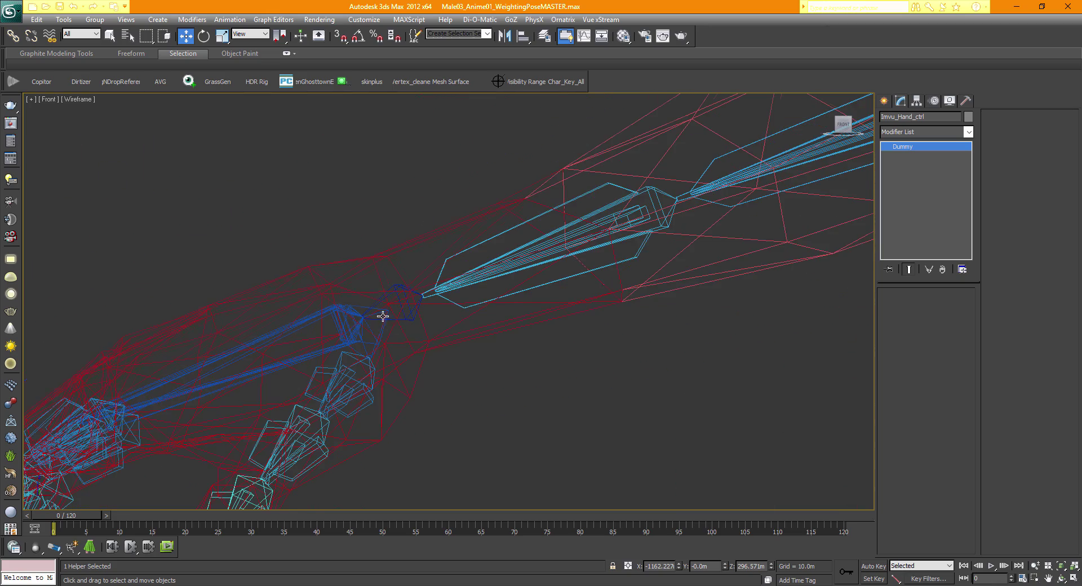
scroll(560, 285, up, 2)
scroll(560, 285, down, 8)
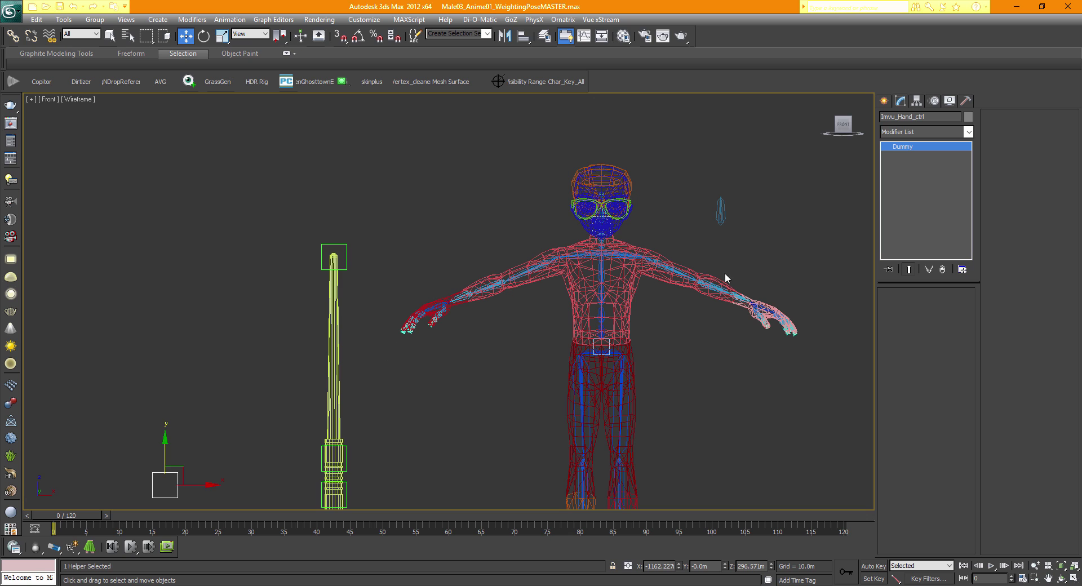
scroll(375, 283, up, 7)
scroll(443, 307, up, 2)
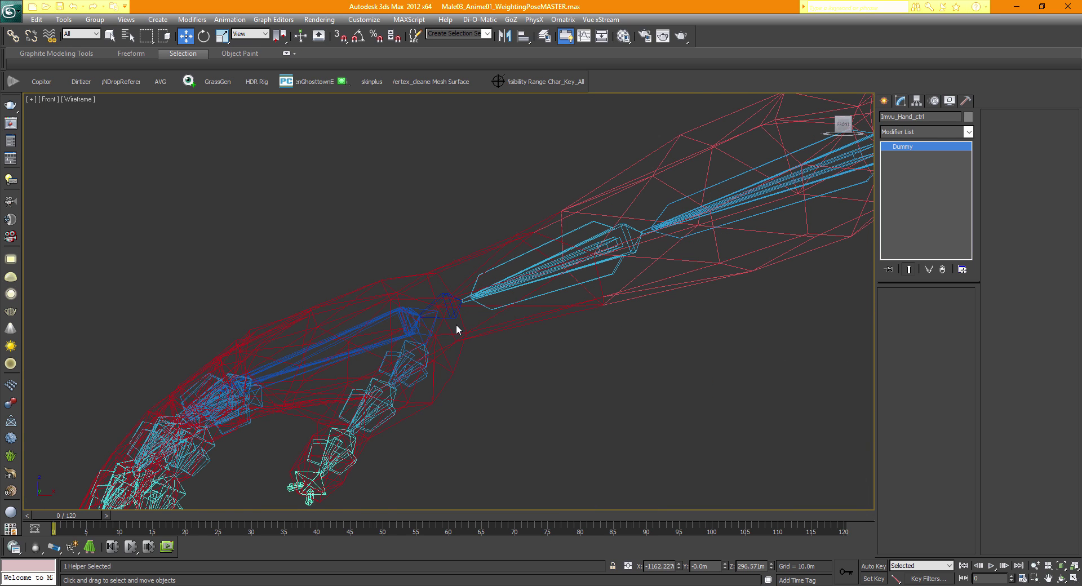
scroll(455, 324, up, 5)
scroll(322, 292, down, 8)
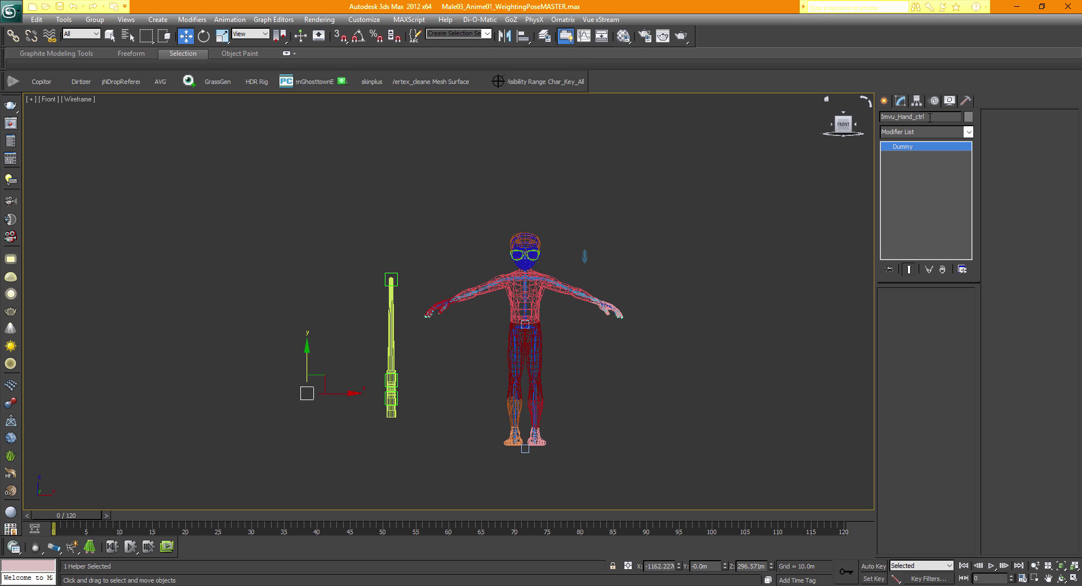
click(885, 118)
scroll(499, 311, up, 7)
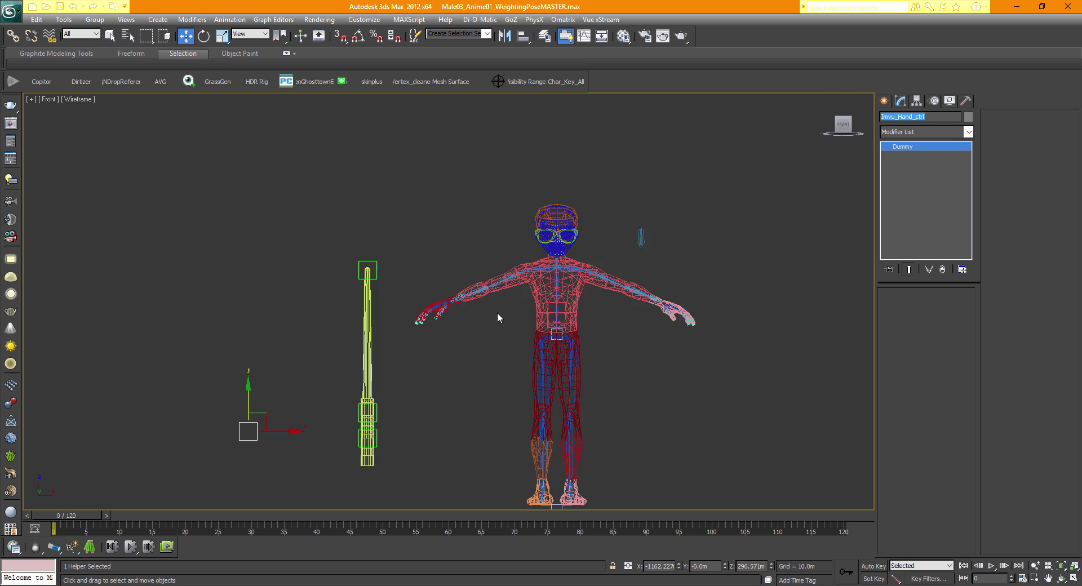
- Align Imvu_Hand_ctrl to the rtHand bone, pivot point to pivot point in X, Y and Z, matching orientation on all three axes, and deselect it
middle_drag(762, 254, 786, 219)
scroll(499, 263, up, 3)
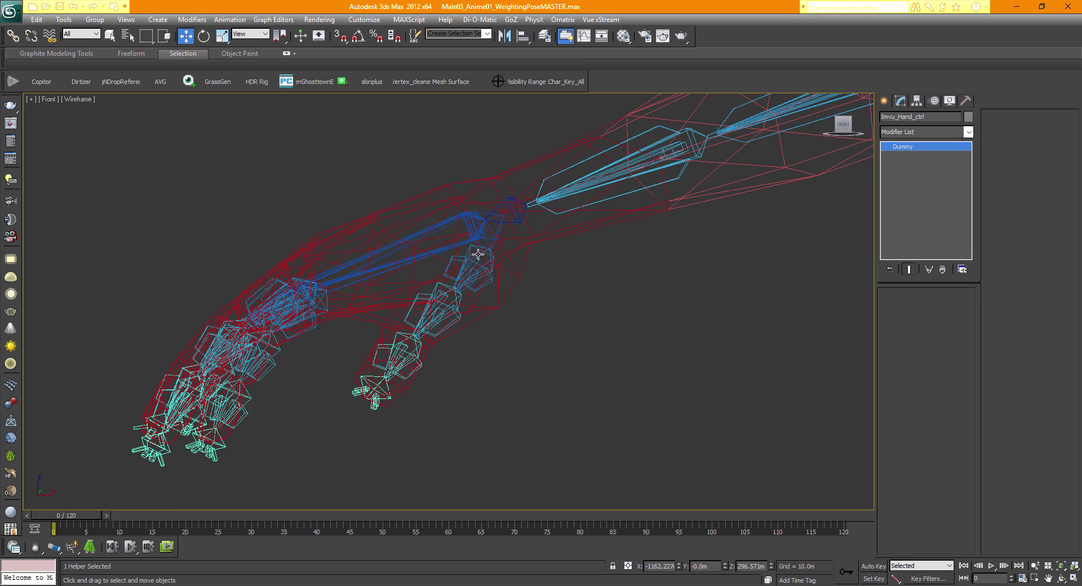
scroll(454, 271, up, 4)
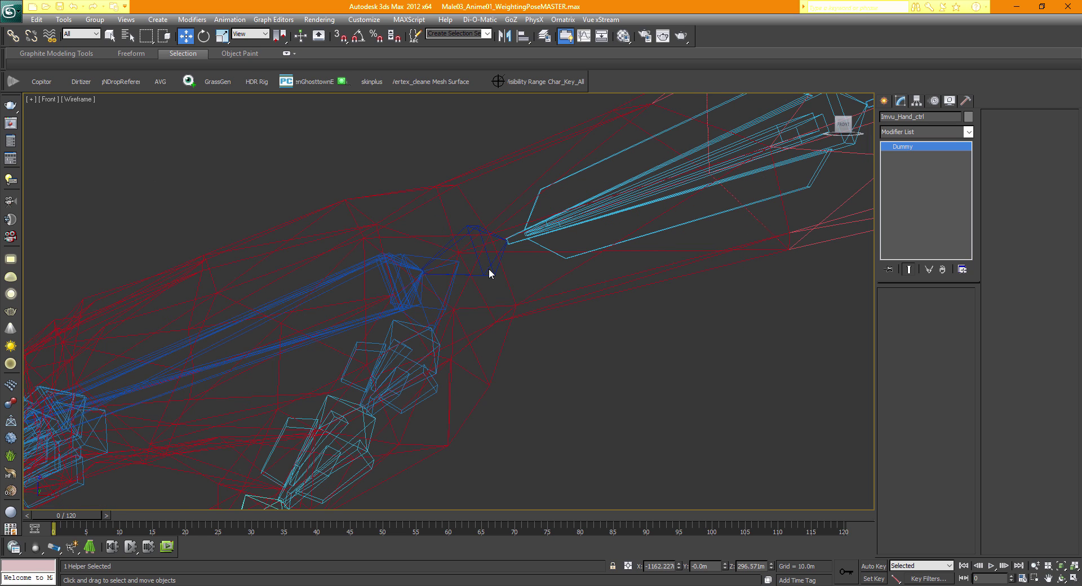
click(522, 40)
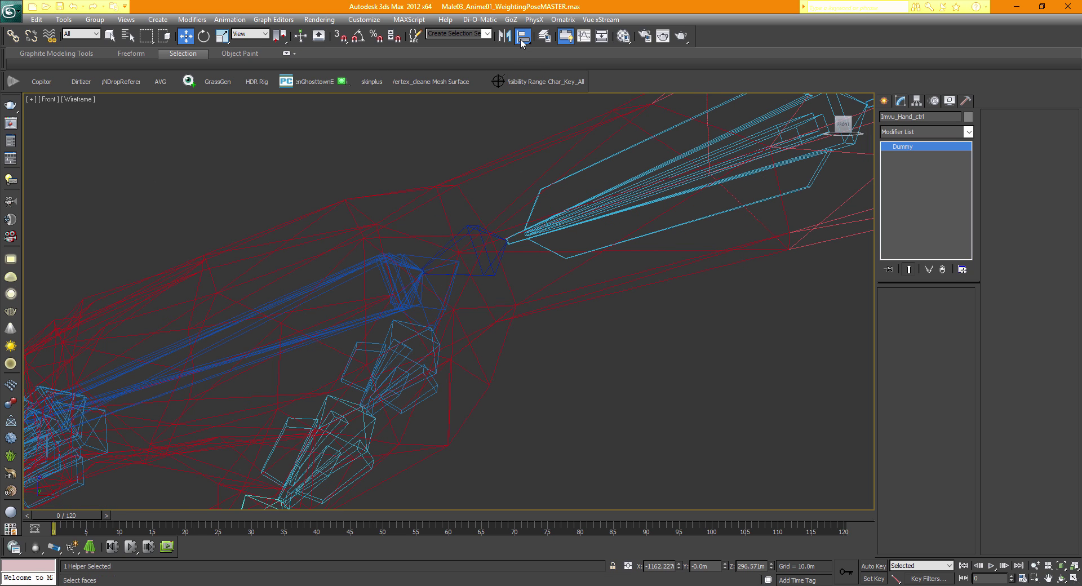
click(492, 265)
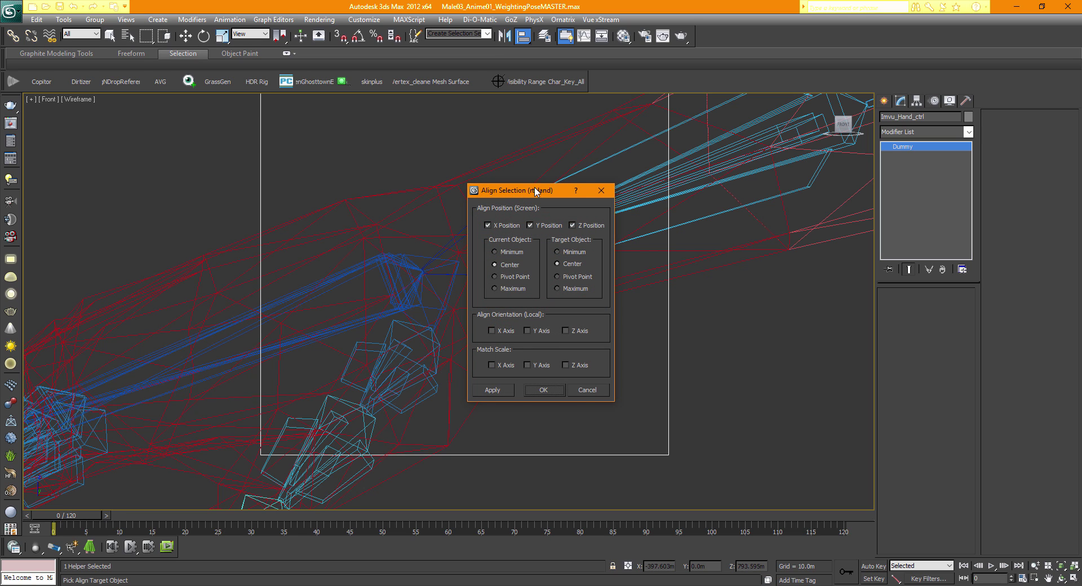
drag(537, 191, 761, 245)
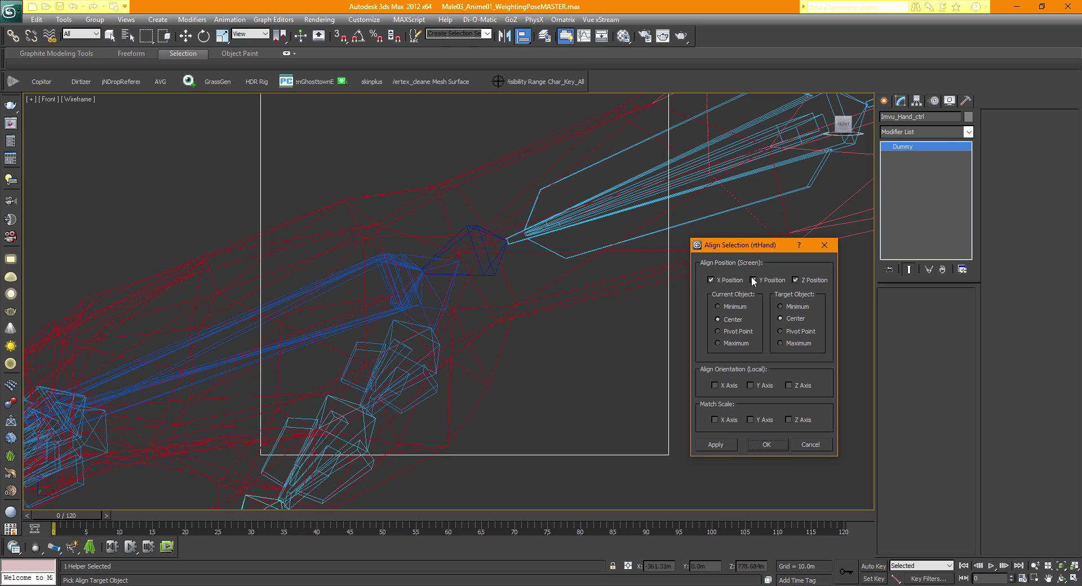
click(753, 280)
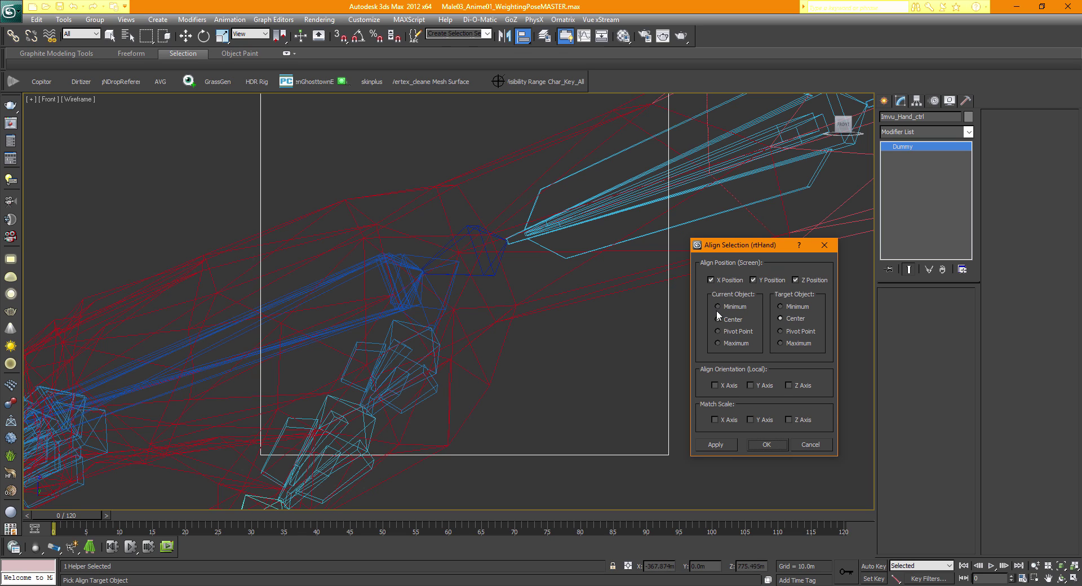
click(780, 332)
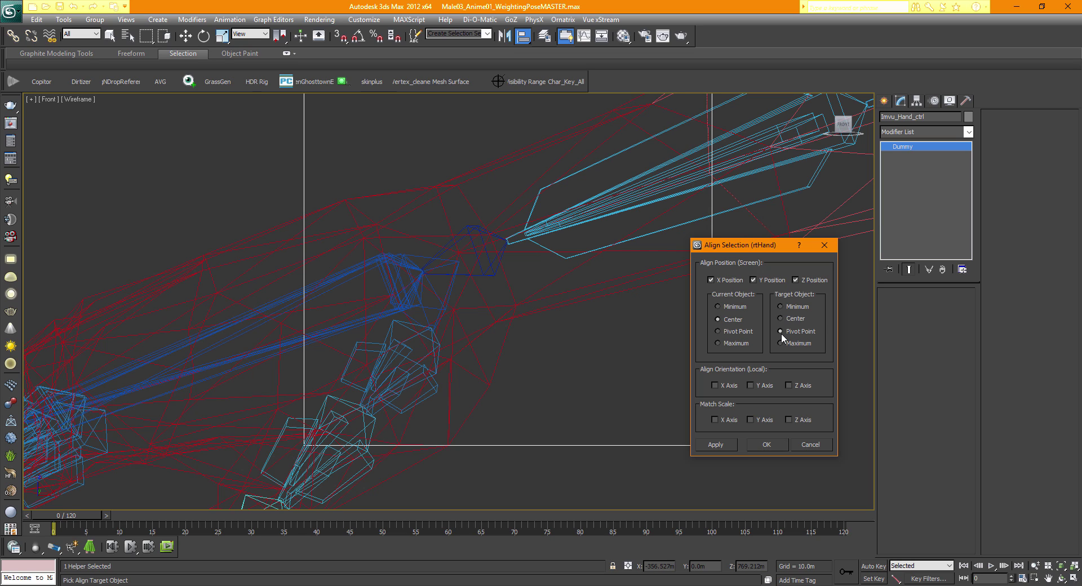
click(732, 334)
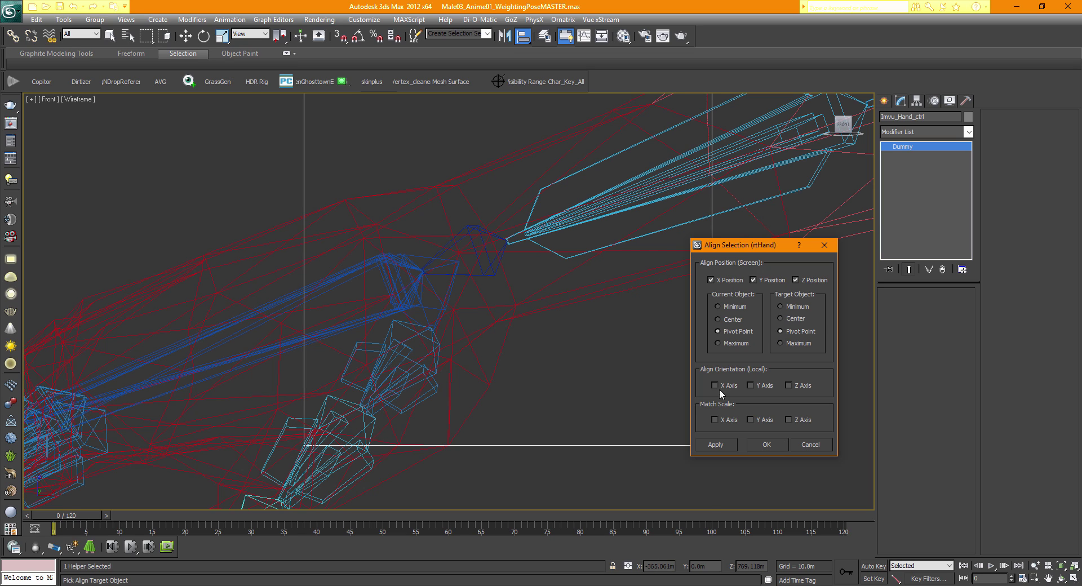
click(789, 386)
click(750, 386)
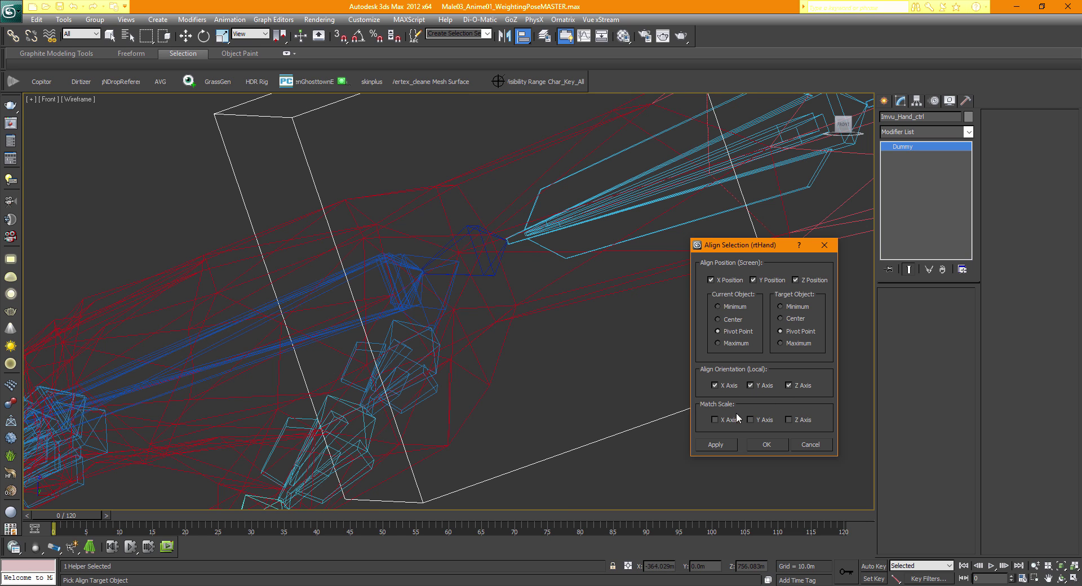
click(767, 444)
scroll(677, 395, down, 5)
click(603, 363)
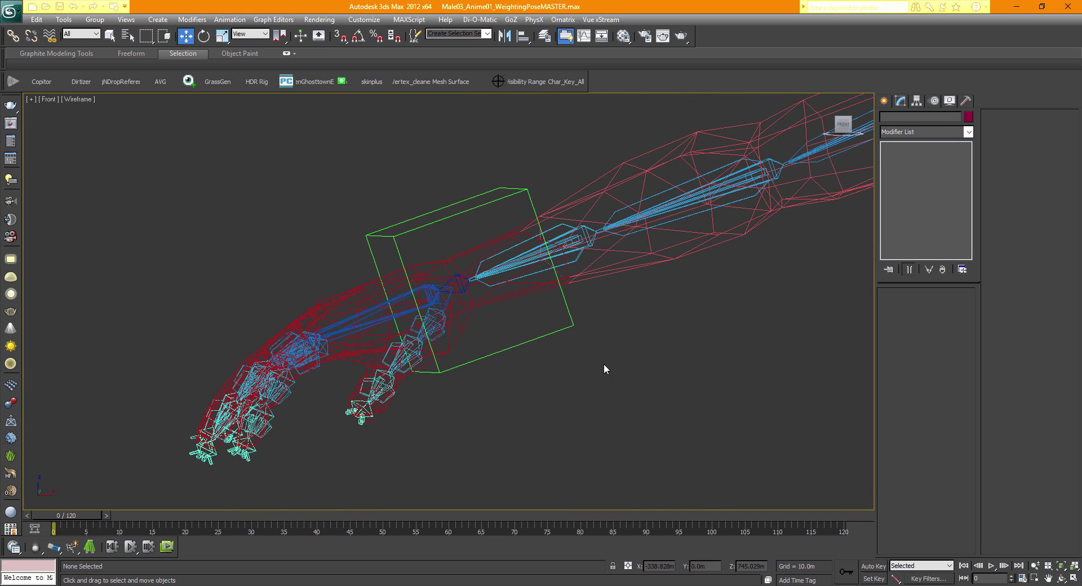
- Move the sword by S_Ctrl_Handle in the Front view so its handle sits at the avatar's right hand
scroll(604, 363, down, 5)
scroll(474, 355, up, 2)
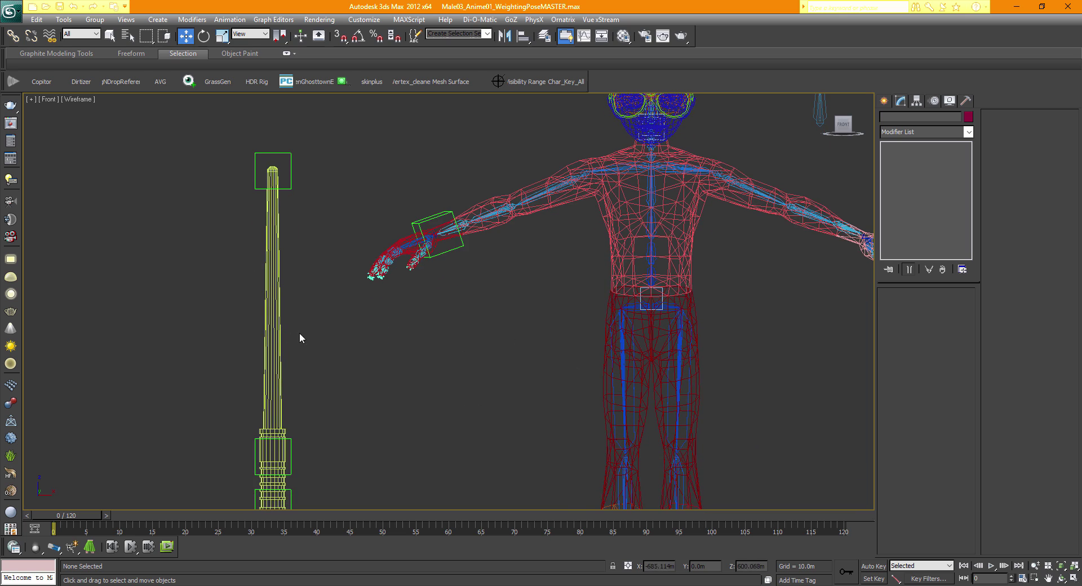
scroll(323, 302, down, 2)
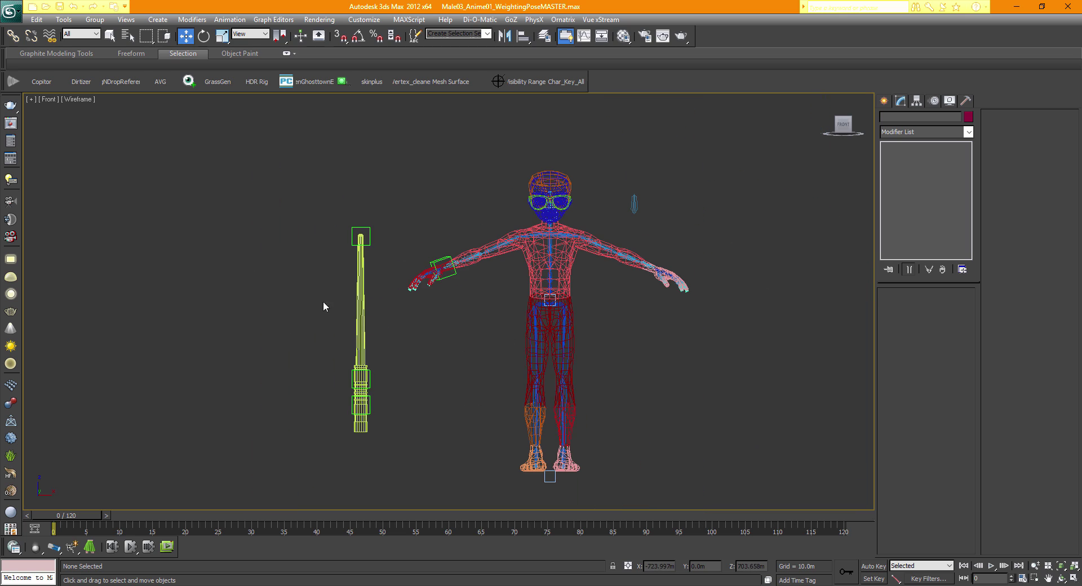
click(370, 408)
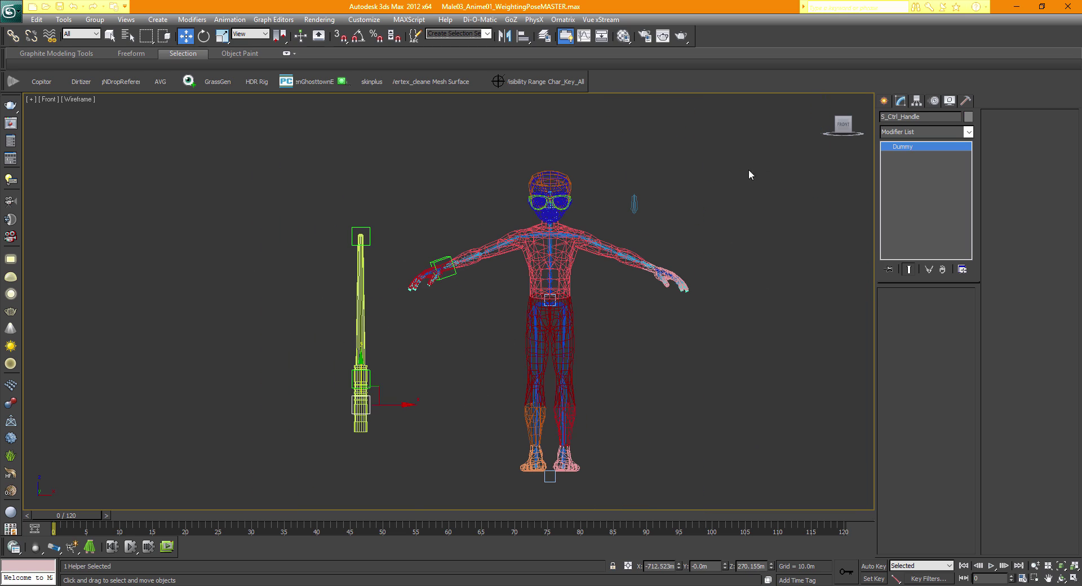
click(830, 125)
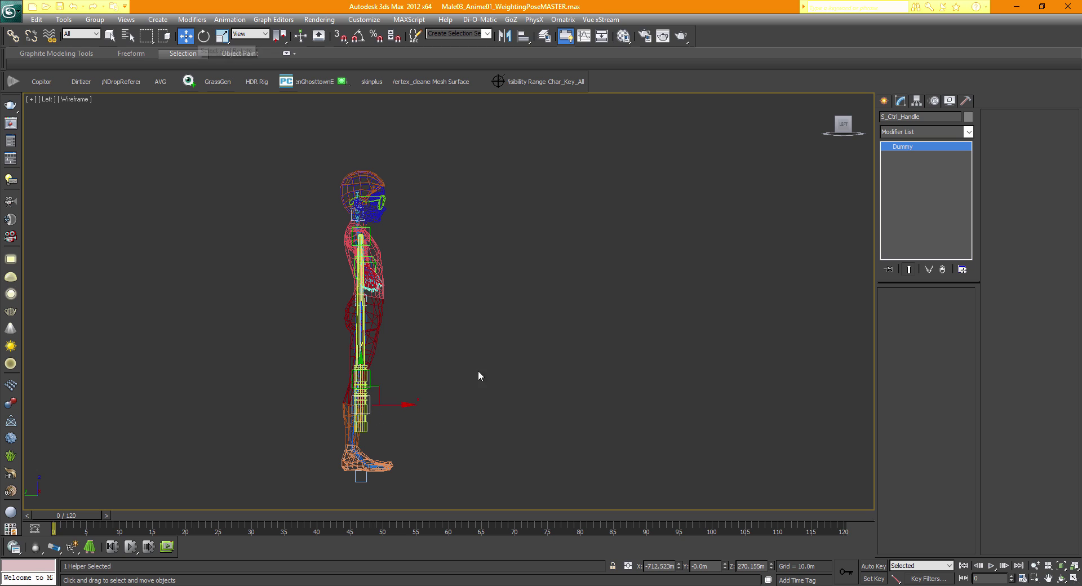
click(855, 125)
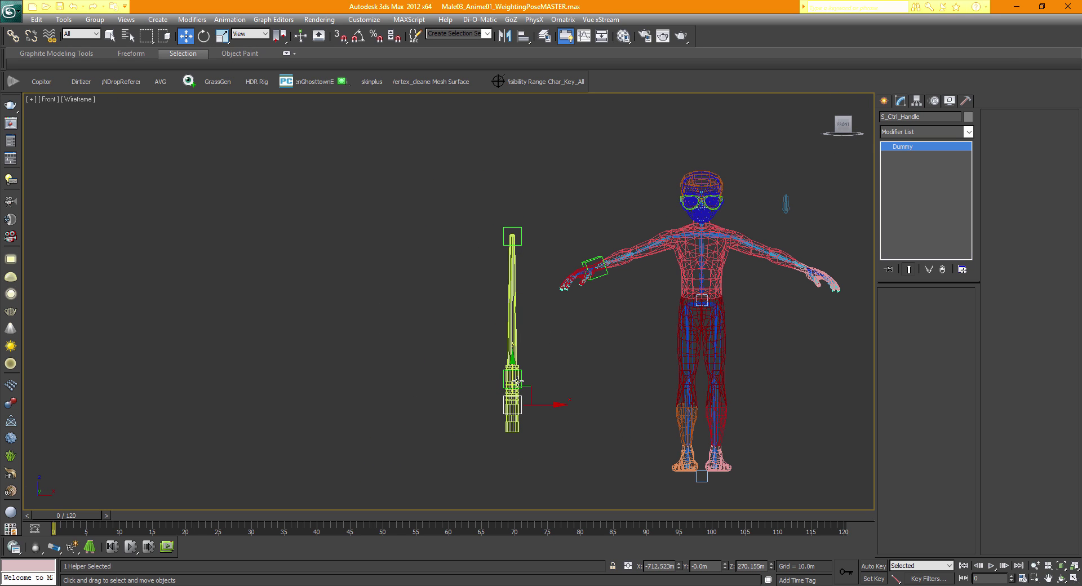
drag(530, 390, 592, 277)
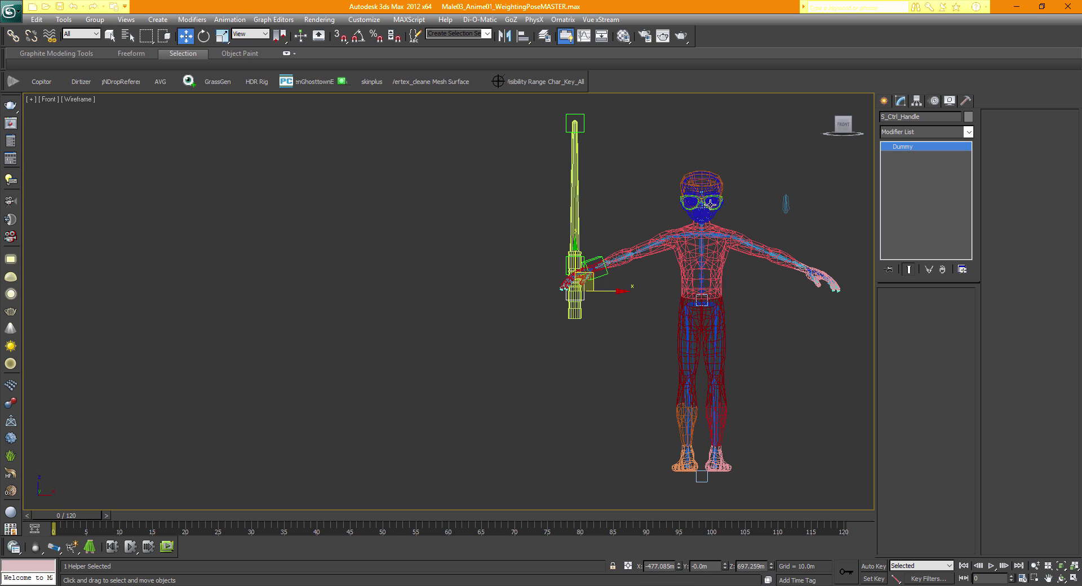
- Rotate the sword by S_Ctrl_Handle in the Left view to about 176° on X so its blade points forward
click(831, 126)
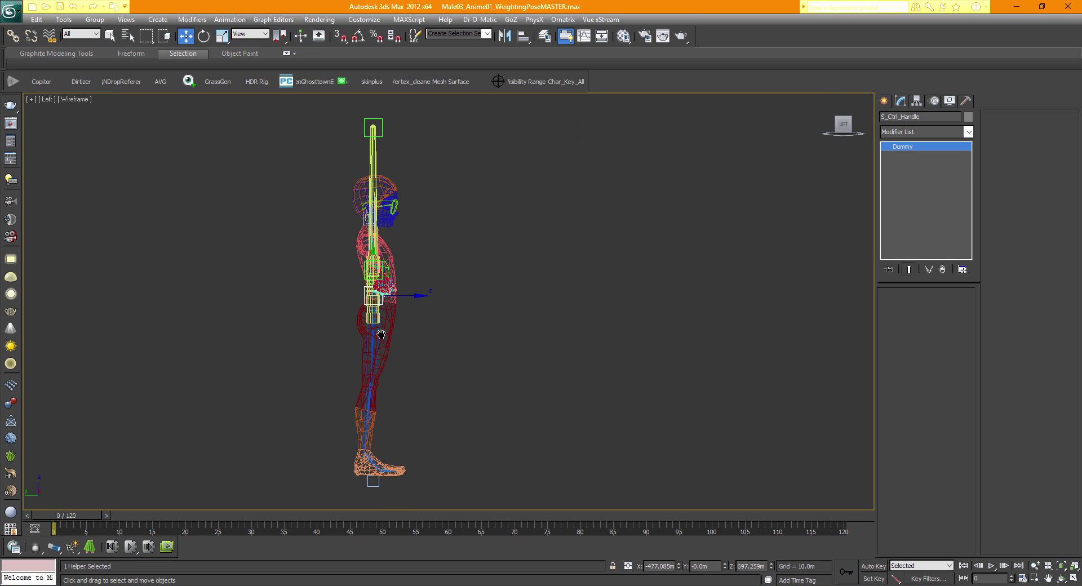
click(203, 36)
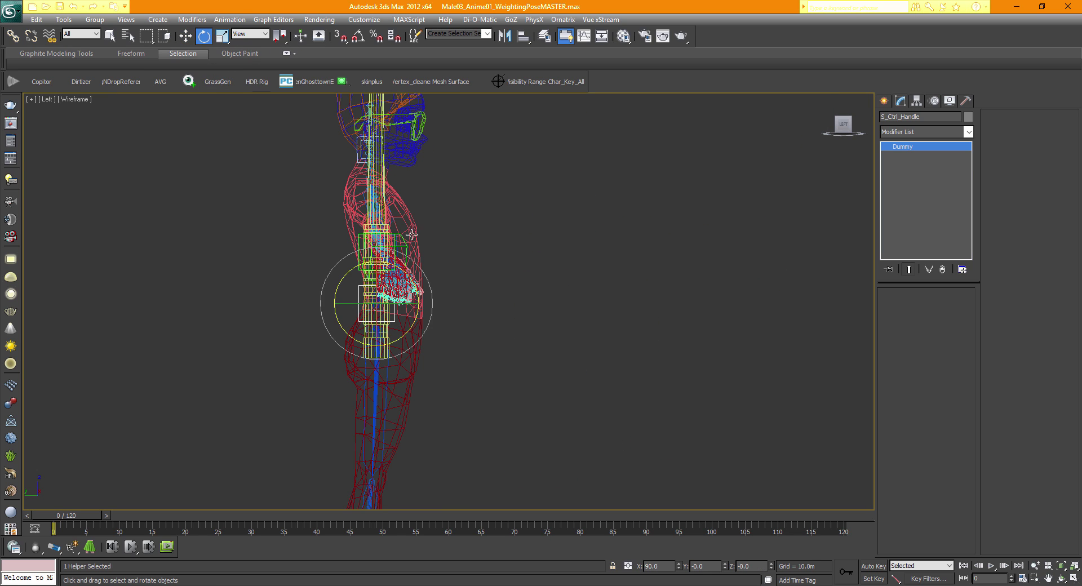
drag(396, 265, 485, 312)
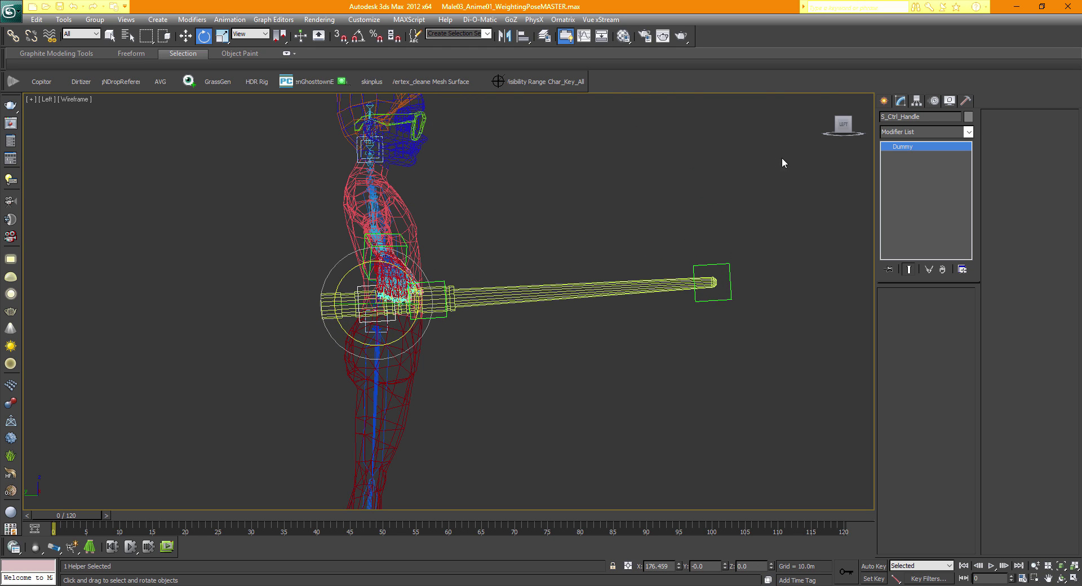
- Move S_Ctrl_Handle in the Front view to about X -461.7 m, Z 712.2 m, bringing the sword handle nearer the palm
click(856, 130)
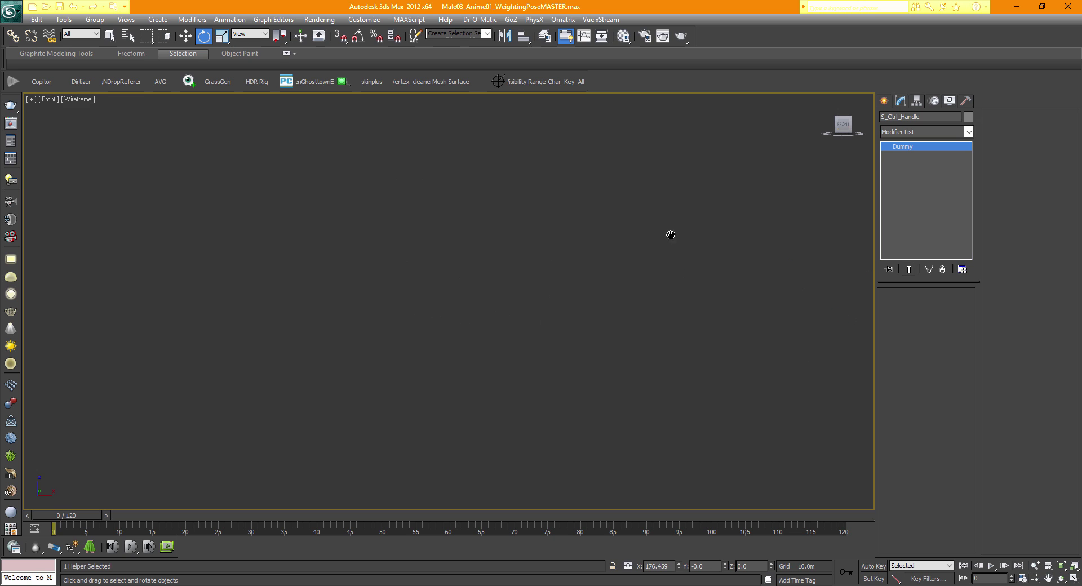
middle_drag(569, 346, 475, 319)
scroll(482, 330, up, 2)
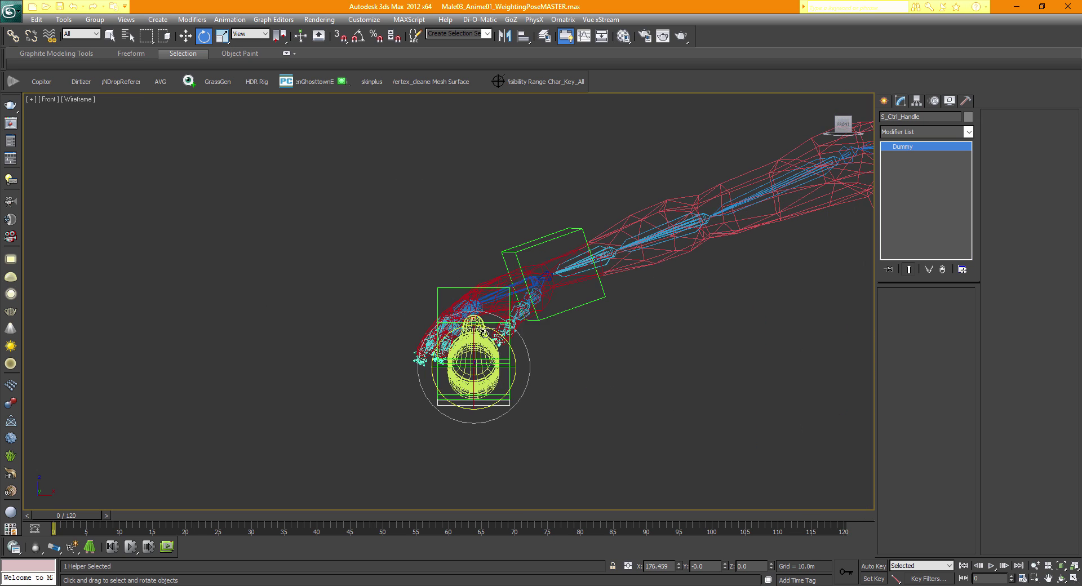
click(186, 36)
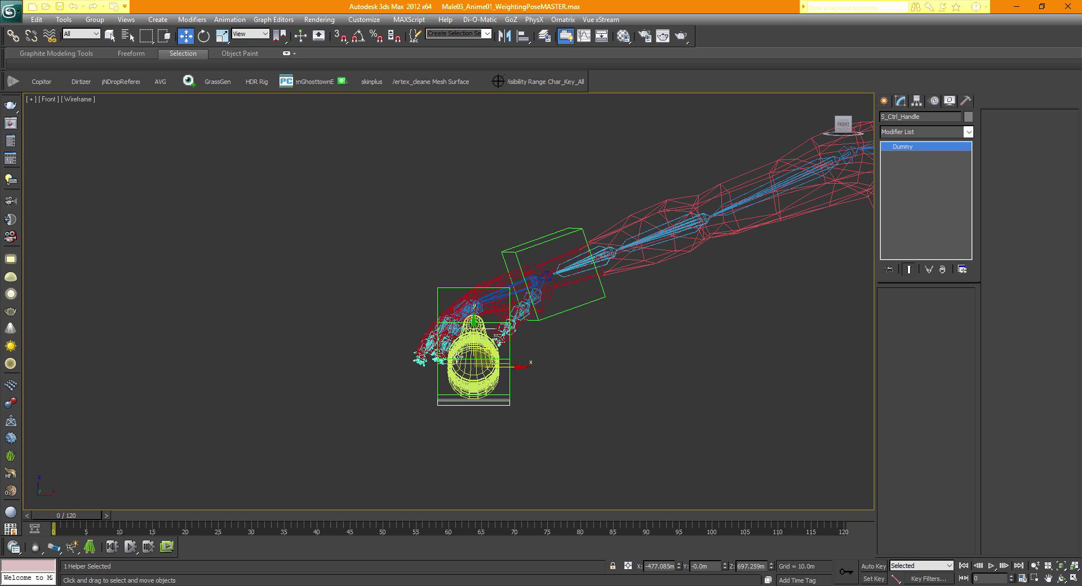
drag(491, 347, 507, 331)
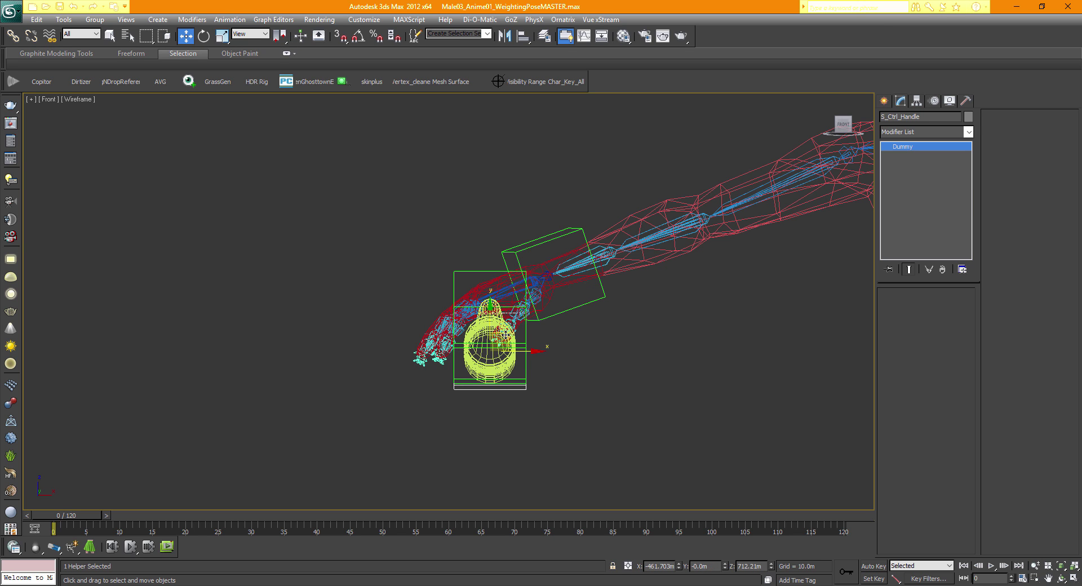
- Display the viewport as Realistic and move S_Ctrl_Handle to about X -477.7 m, Z 719.1 m so the hilt fits under the fingers
drag(849, 128, 815, 191)
click(98, 98)
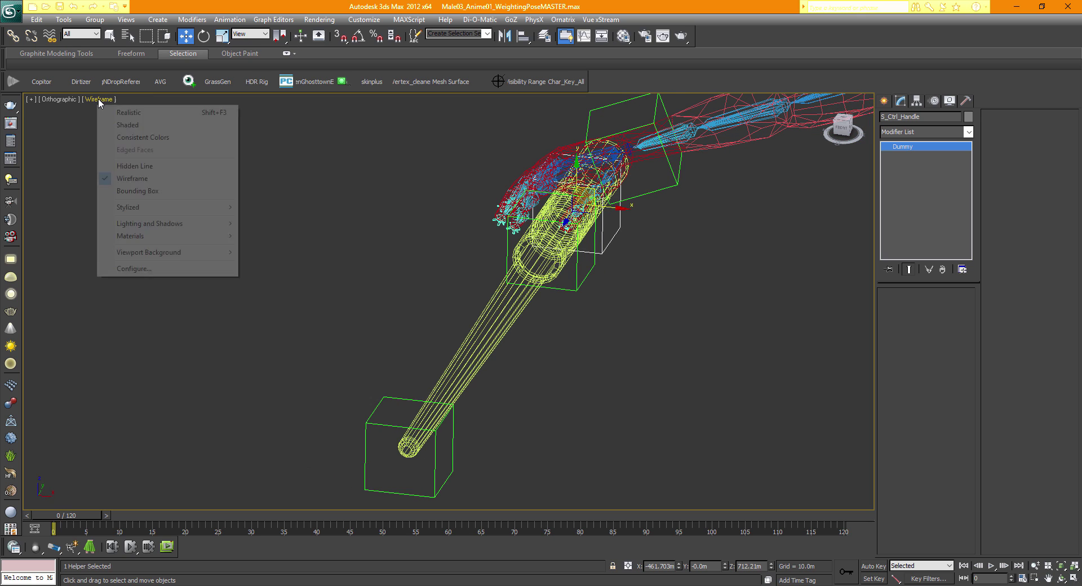
click(128, 114)
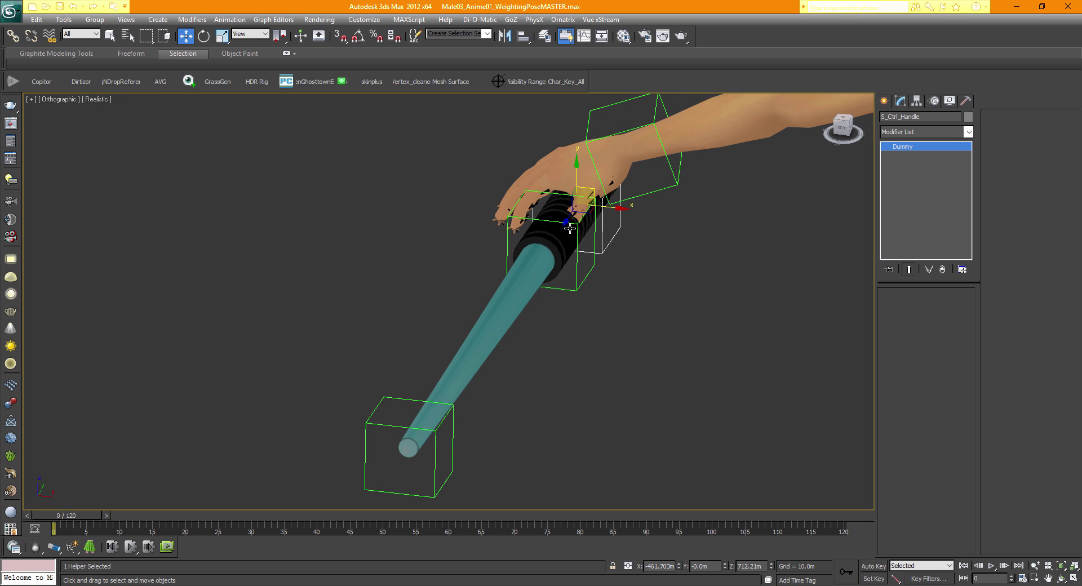
drag(614, 208, 570, 167)
- Examine how the sword handle sits in the avatar's hand from the side and front, with nothing selected
drag(846, 125, 704, 110)
alt+middle_drag(564, 282, 377, 192)
drag(843, 124, 859, 143)
scroll(783, 174, down, 2)
middle_drag(676, 211, 688, 303)
middle_drag(639, 265, 669, 280)
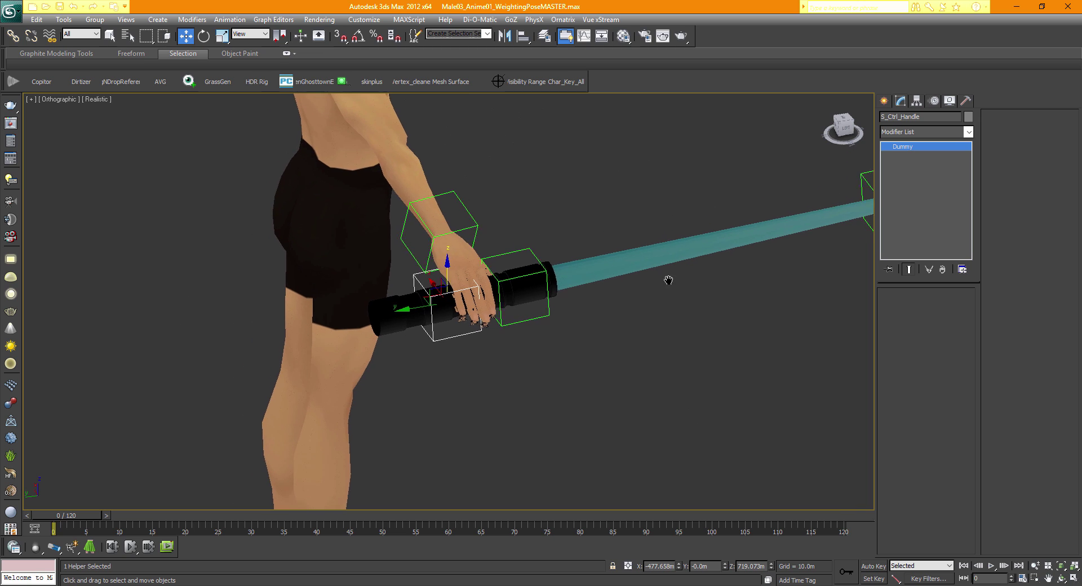
click(845, 126)
middle_drag(582, 312, 592, 315)
click(809, 251)
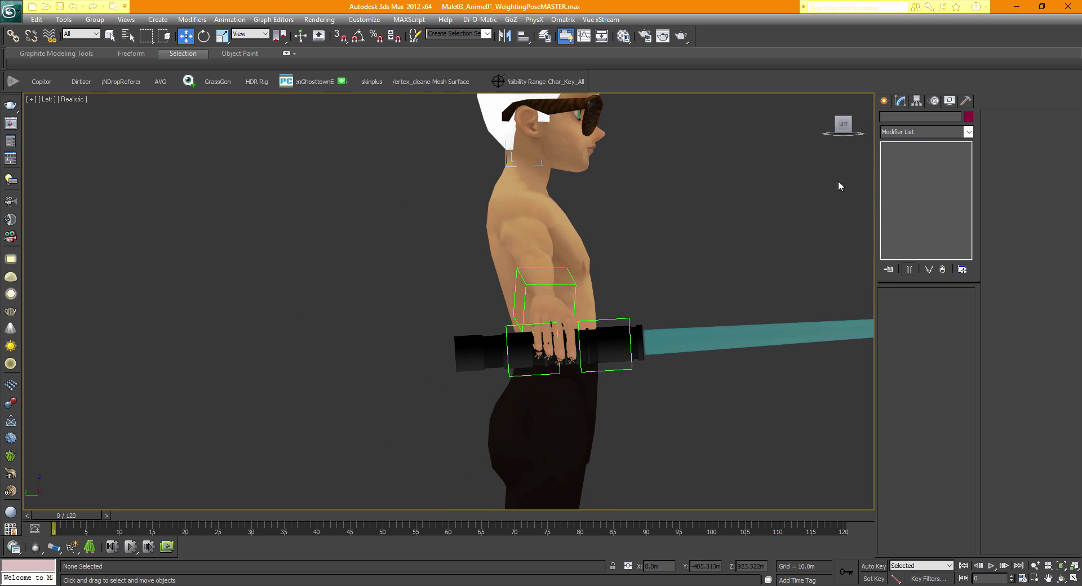
drag(842, 128, 812, 140)
middle_drag(705, 275, 291, 284)
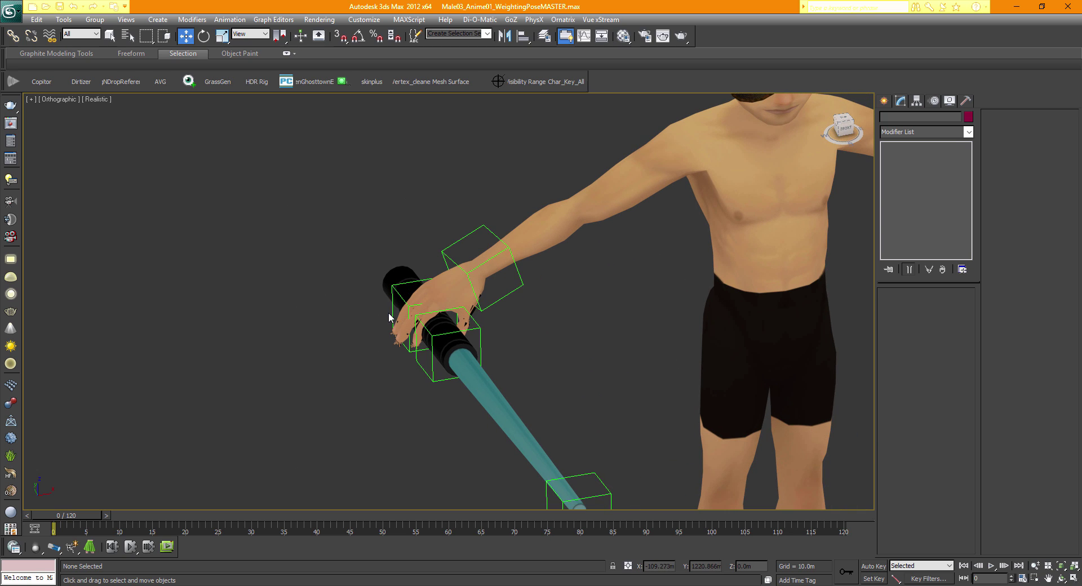
- Try to link S_Ctrl_Handle to the Imvu_Hand_ctrl dummy directly in the viewport
click(394, 313)
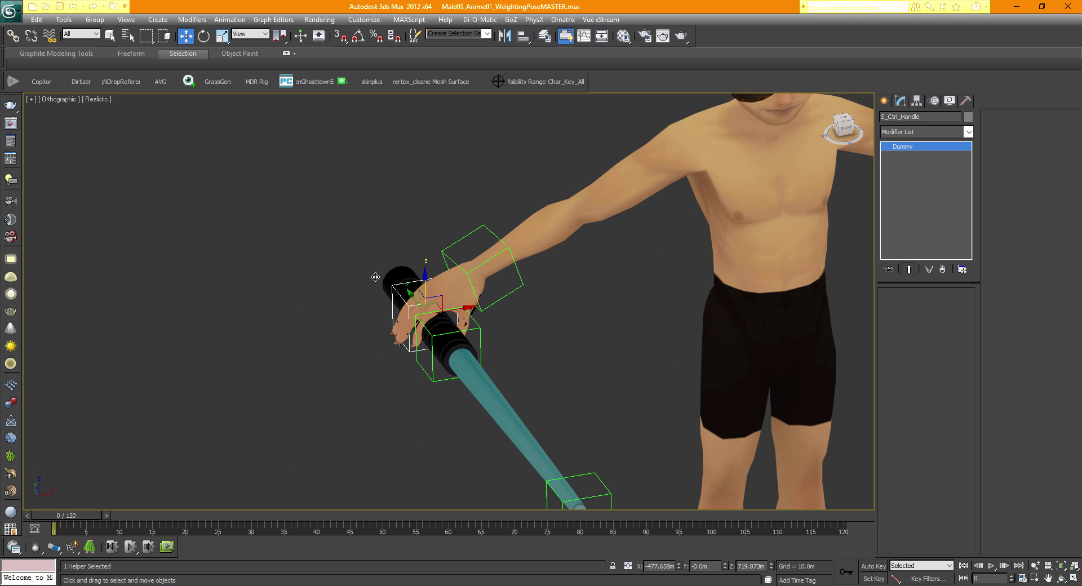
click(459, 241)
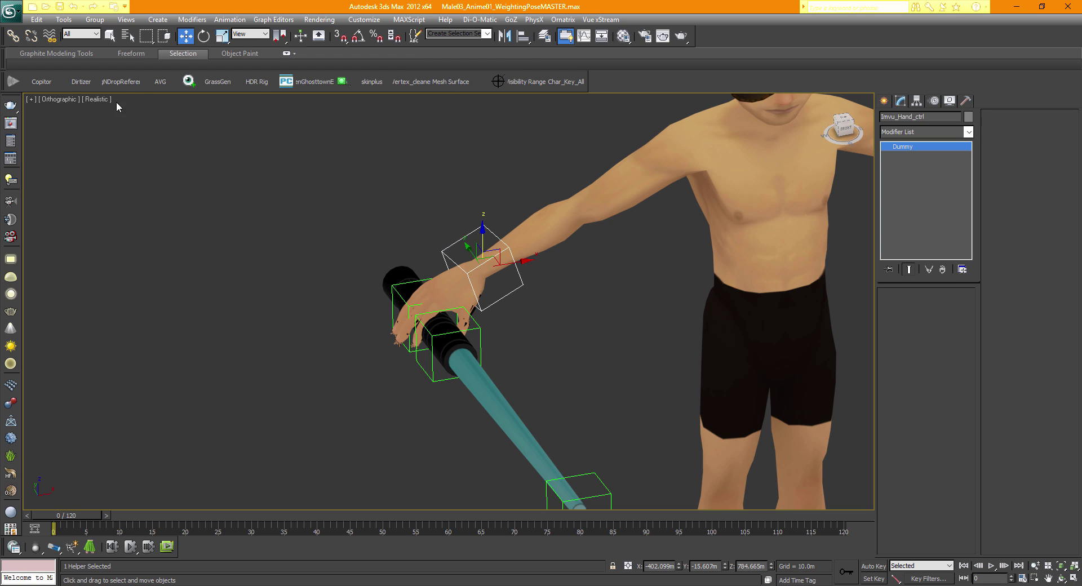
click(13, 35)
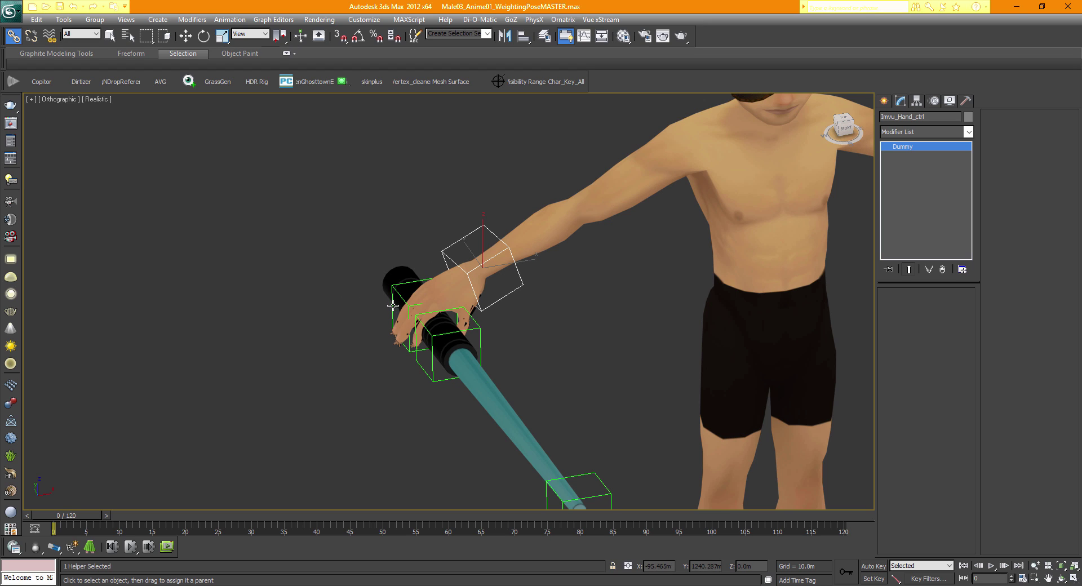
drag(391, 316, 270, 325)
drag(393, 170, 590, 76)
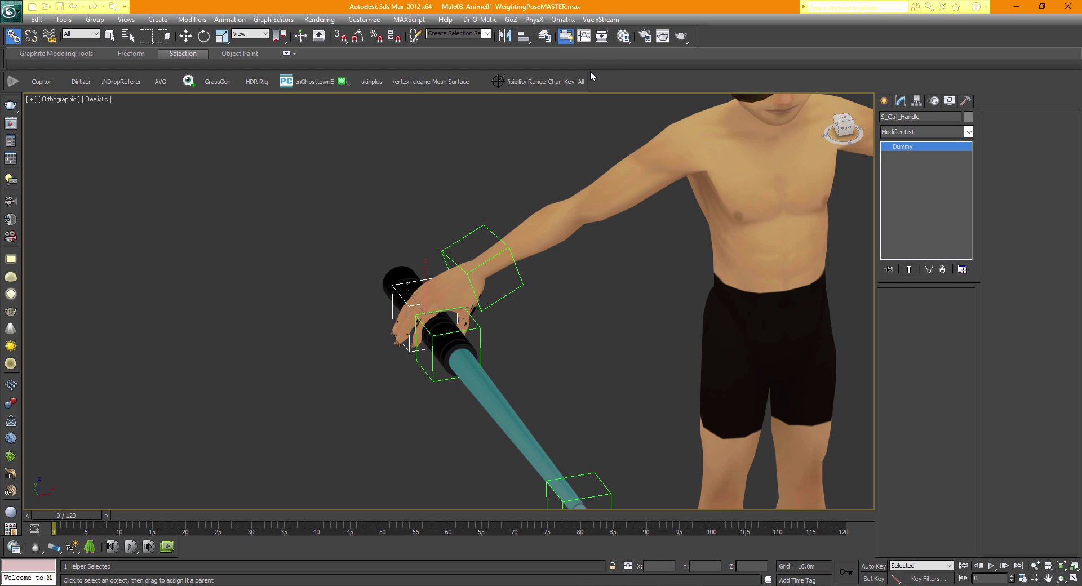
- Open the Schematic View and place the Imvu_Hand_ctrl node directly above the S_Ctrl_Handle node
click(602, 35)
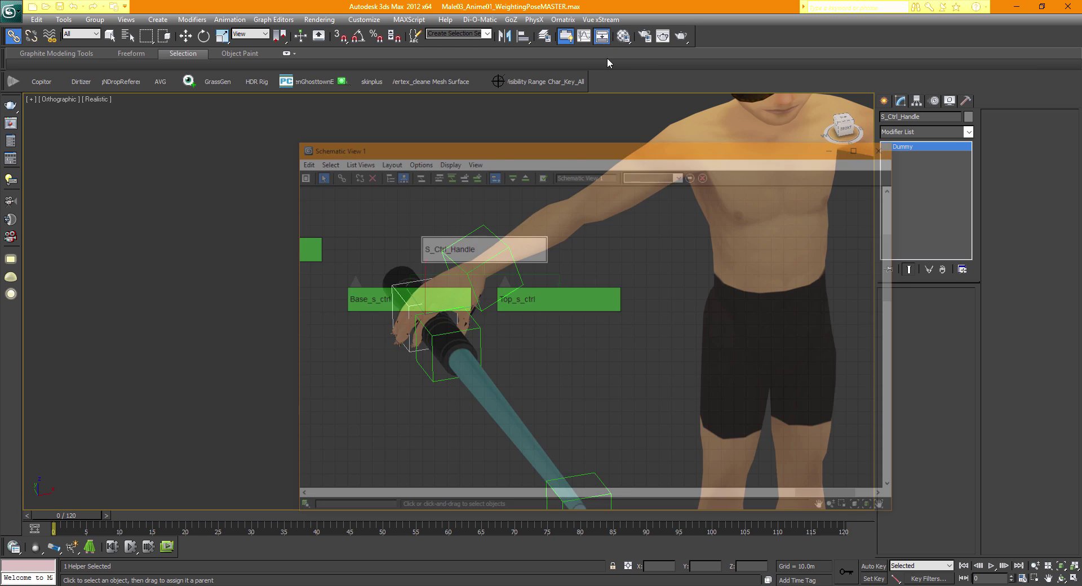
middle_drag(459, 388, 657, 421)
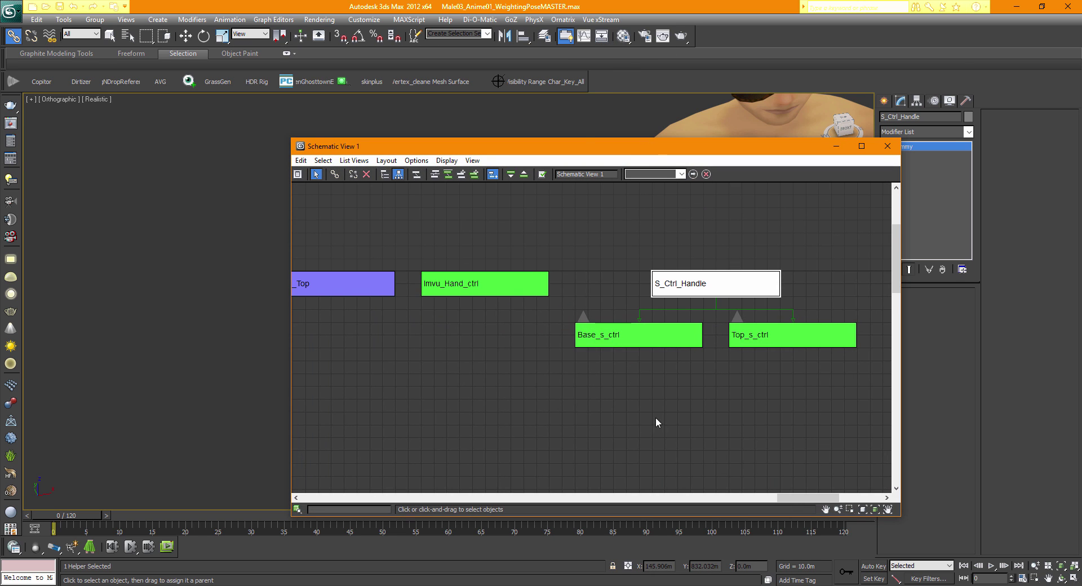
drag(467, 289, 683, 236)
drag(619, 153, 853, 170)
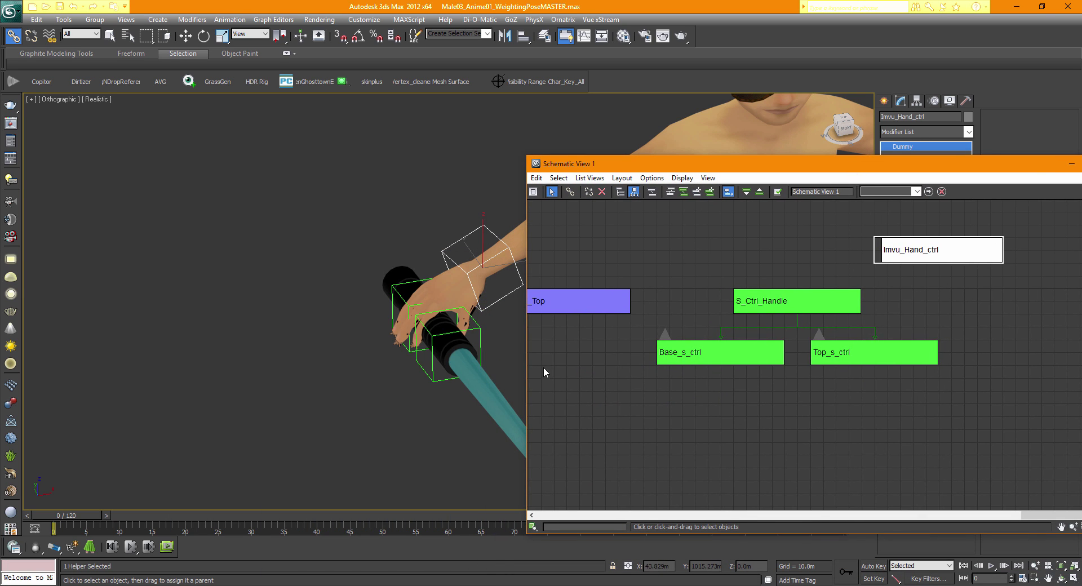
drag(526, 366, 652, 361)
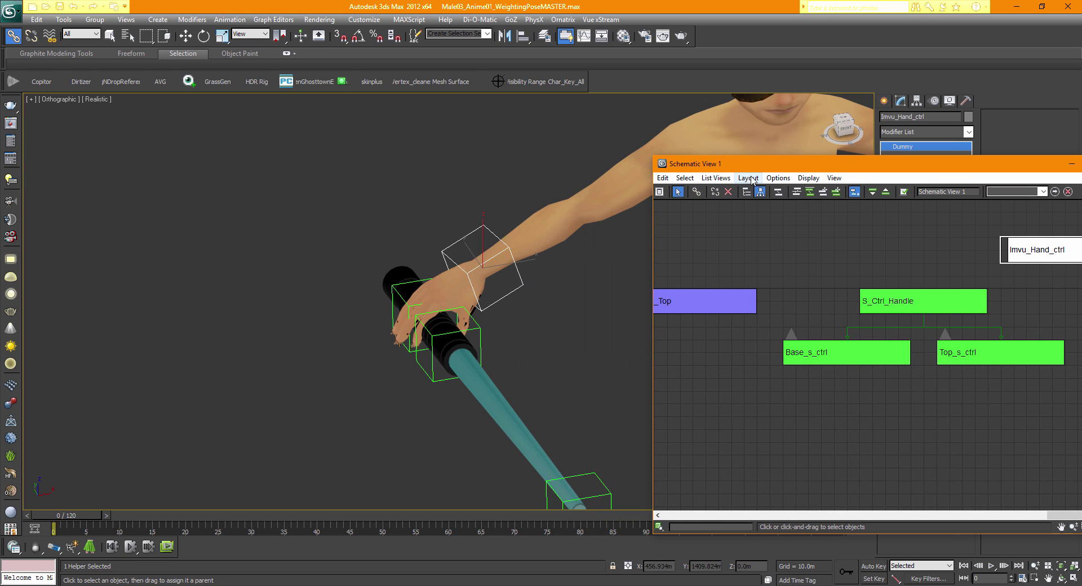
drag(748, 168, 649, 119)
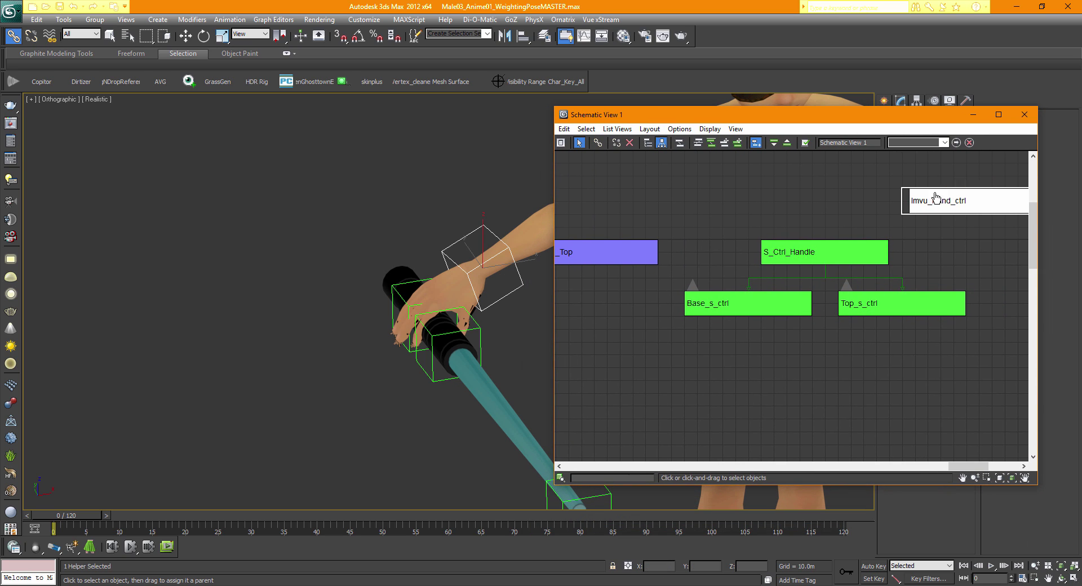
drag(825, 188, 827, 185)
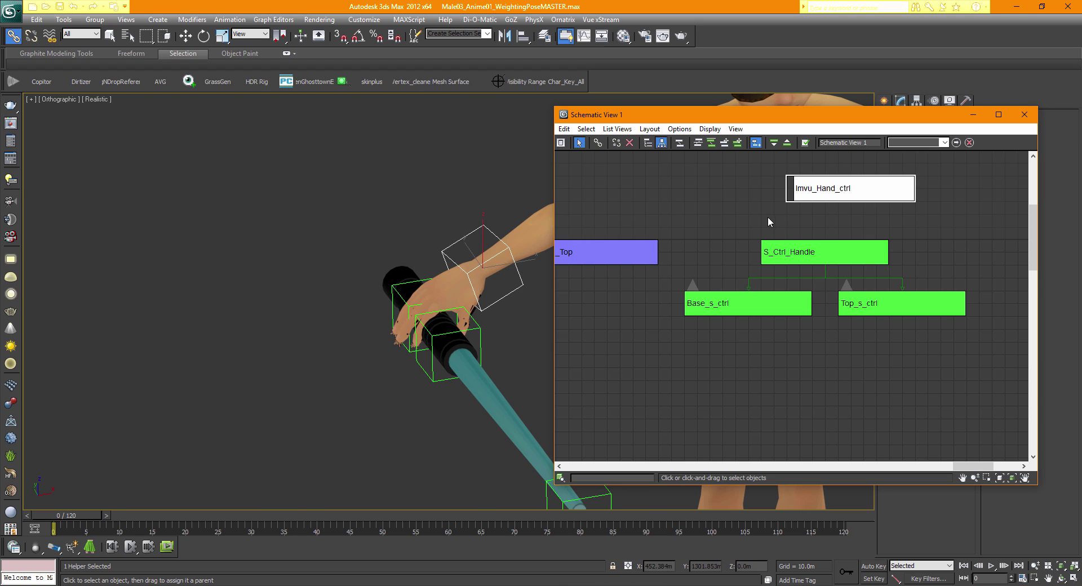
- Connect S_Ctrl_Handle as a child of Imvu_Hand_ctrl in the Schematic View and close it
click(597, 143)
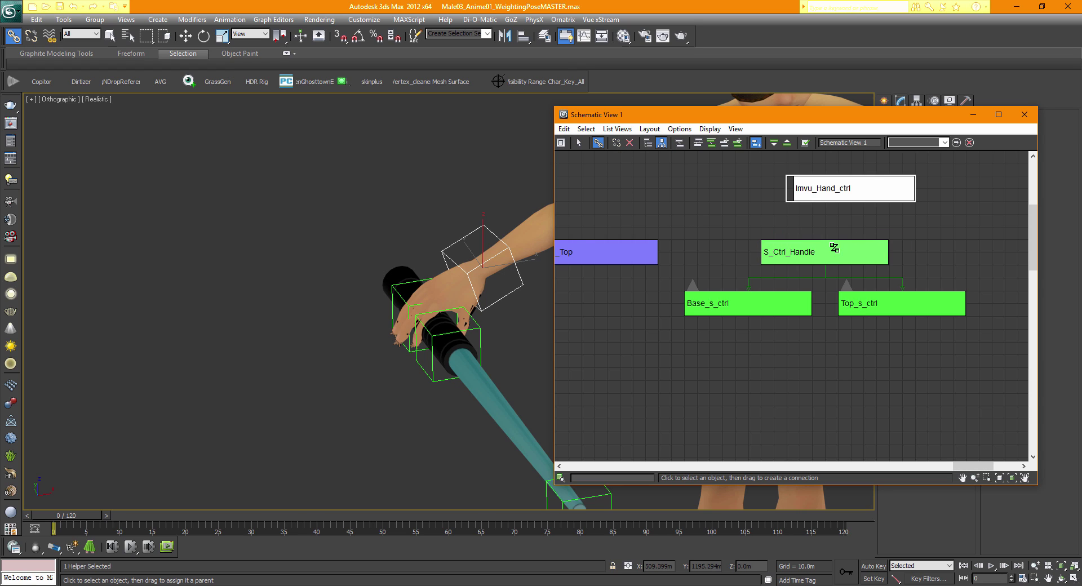
drag(839, 245, 723, 237)
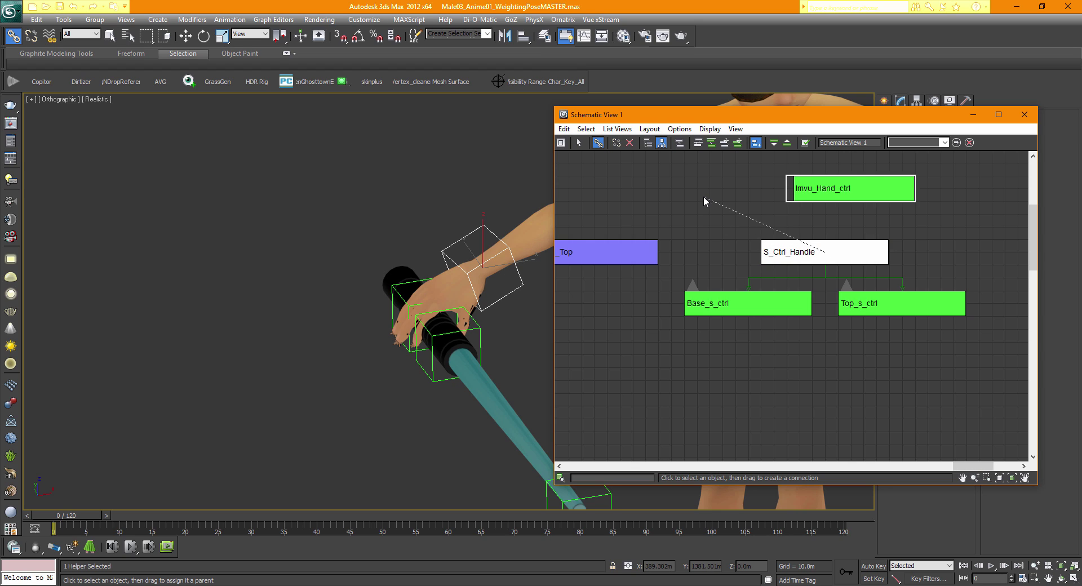
drag(734, 181, 829, 182)
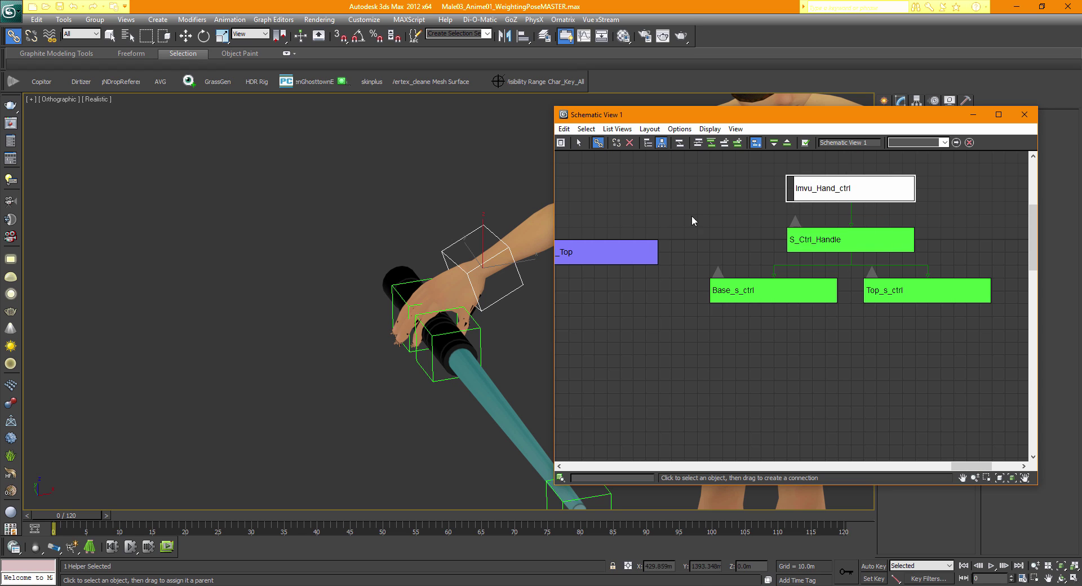
click(1024, 115)
- Leave link mode, deselect everything and examine the held sword from an angle and in the Left view
middle_drag(520, 378, 476, 375)
scroll(476, 375, down, 3)
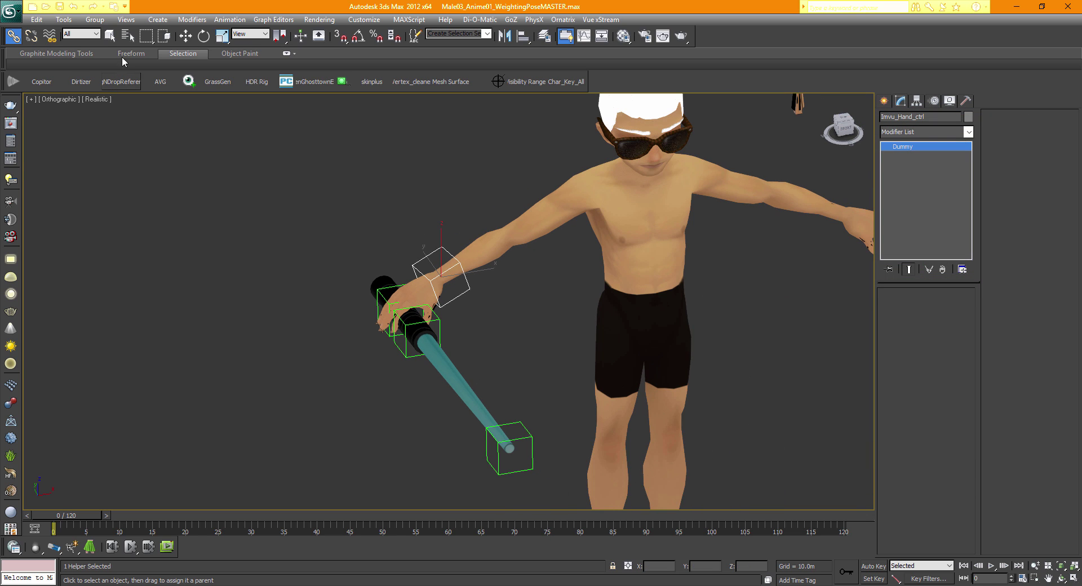
click(110, 37)
click(450, 480)
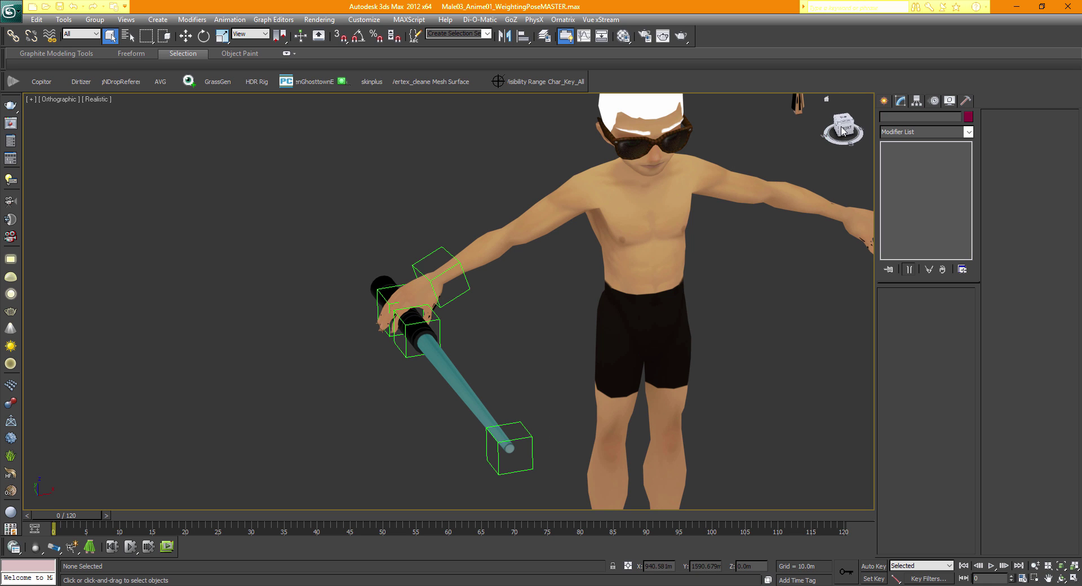
drag(844, 127, 886, 116)
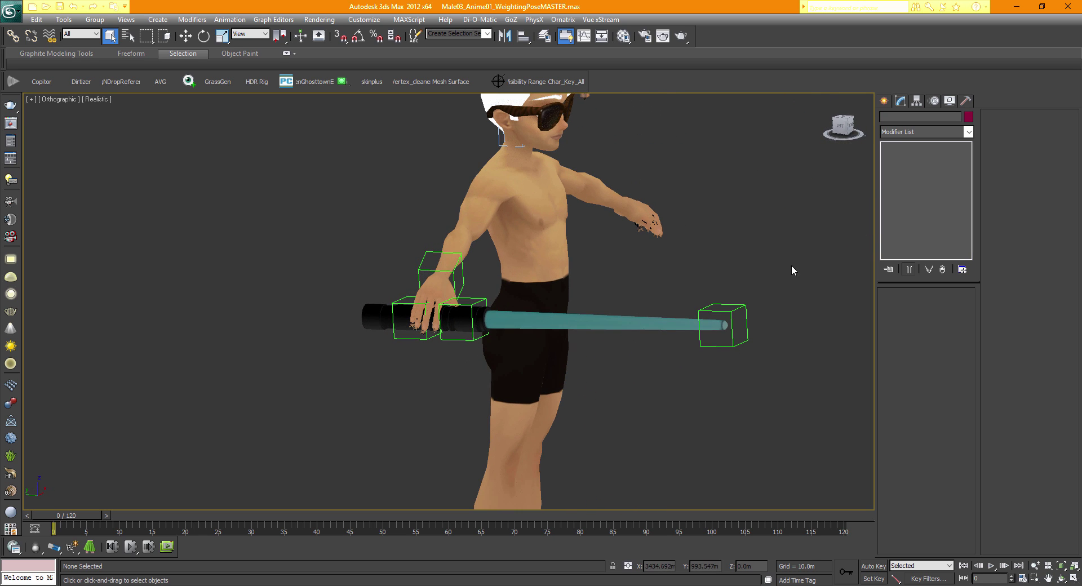
click(841, 125)
middle_drag(504, 319, 533, 366)
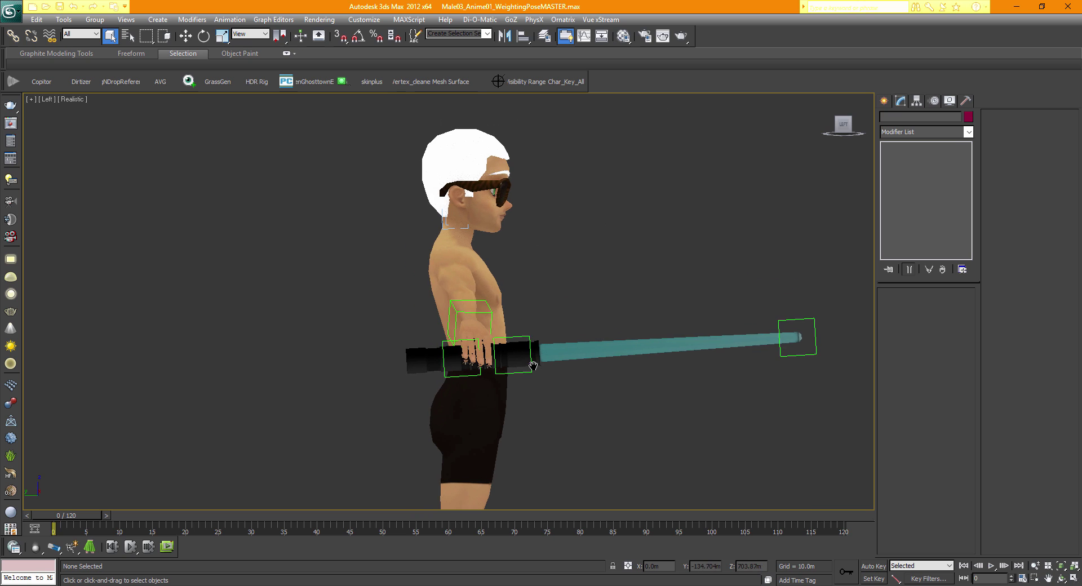
- Select the Imvu_Hand_ctrl dummy at the avatar's wrist and return to the Front view
click(489, 314)
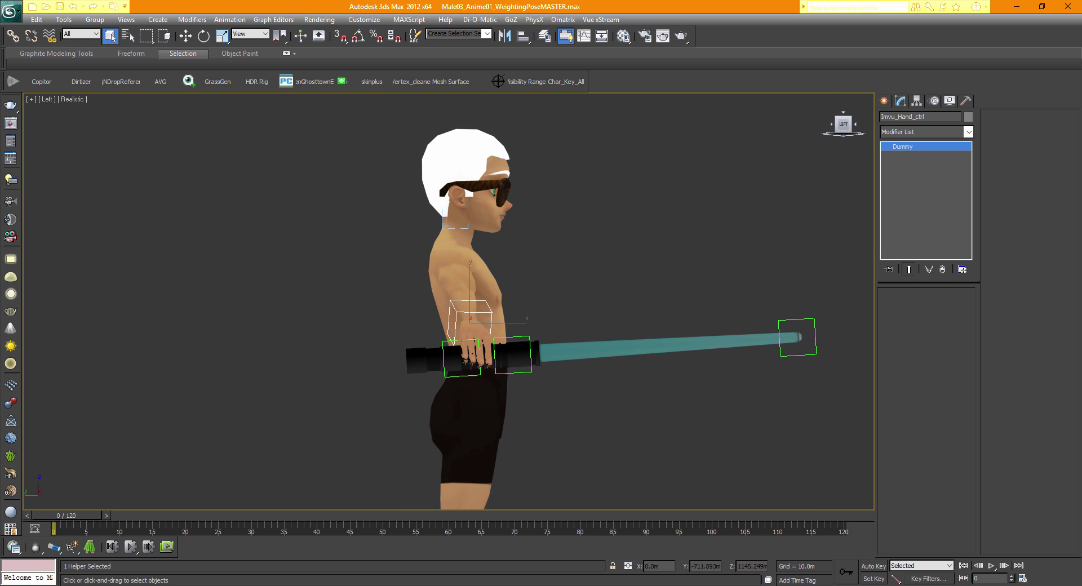
alt+middle_drag(489, 313, 378, 312)
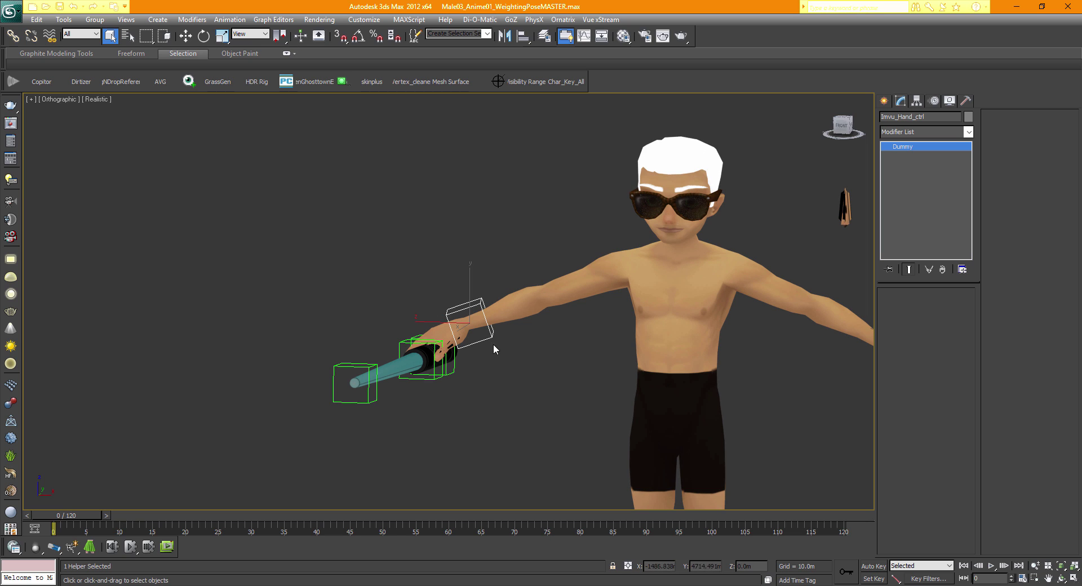
alt+middle_drag(493, 345, 538, 373)
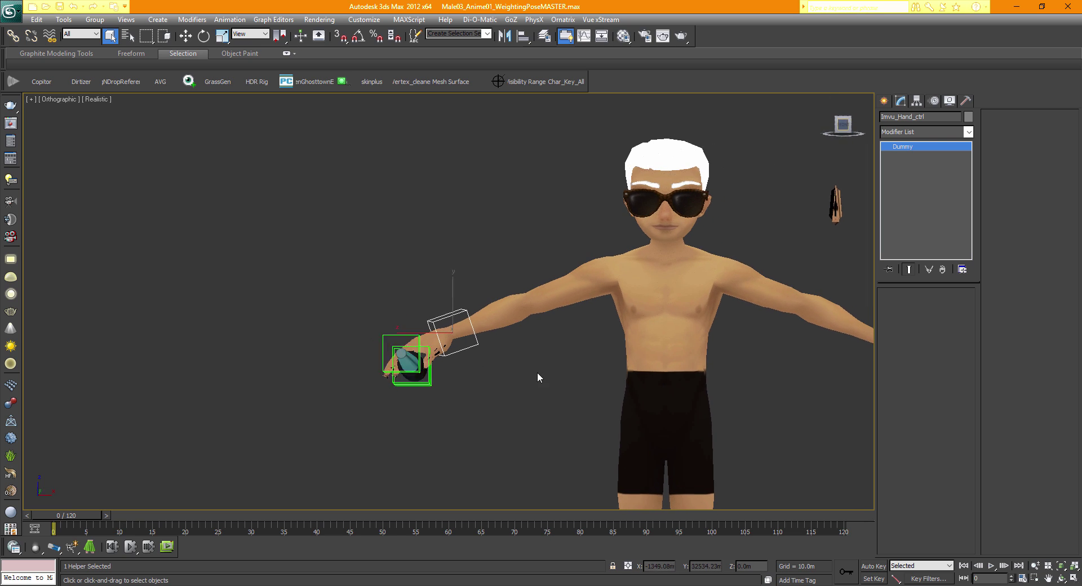
key(f)
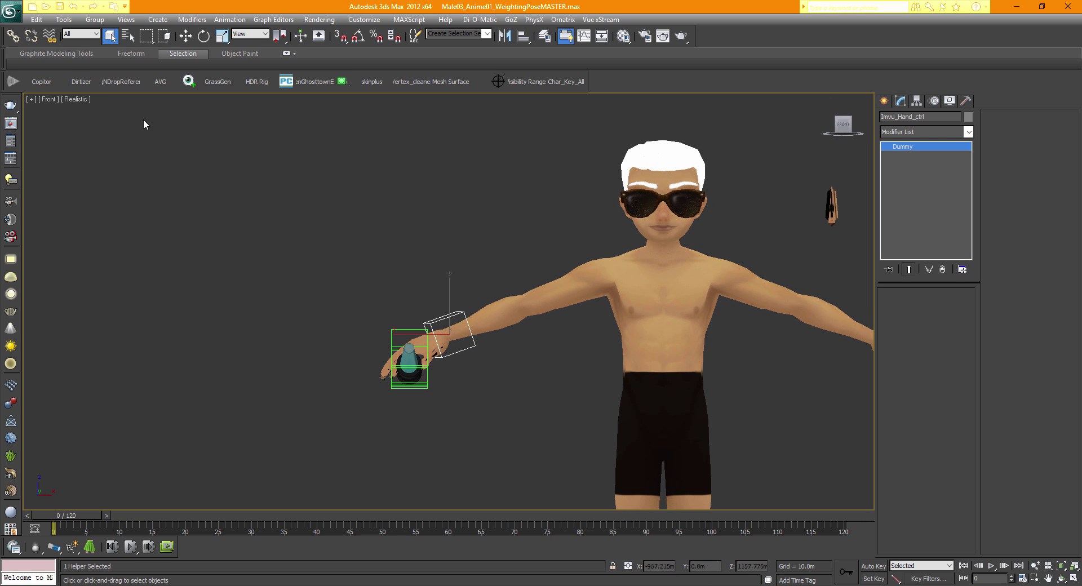
- Start exporting the Imvu_Hand_ctrl hierarchy to the desktop's Imvu Files folder as a Cal3D Skeleton File (*.XSF,*.CSF)
click(11, 11)
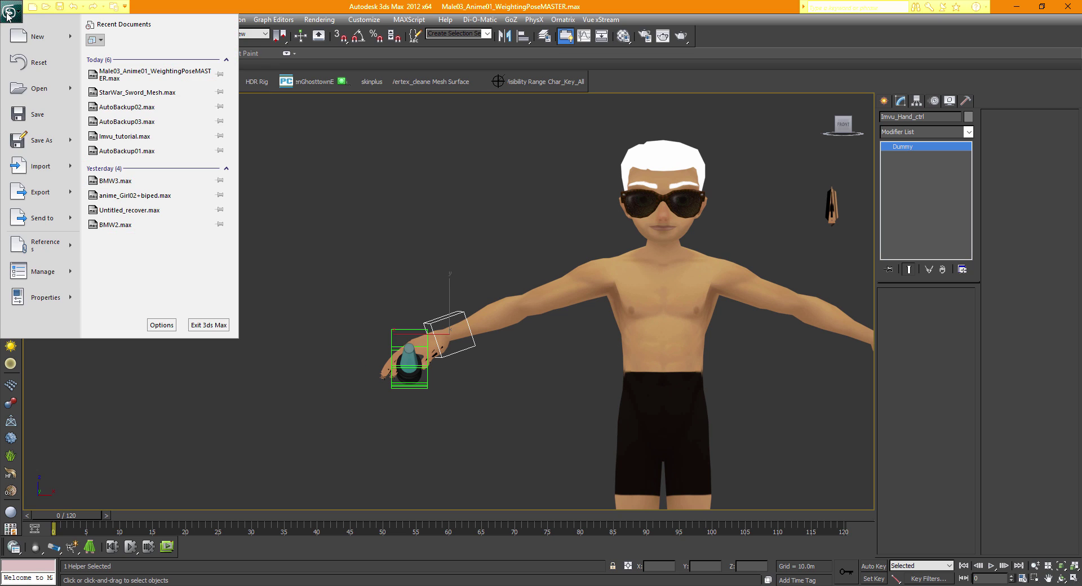
click(43, 193)
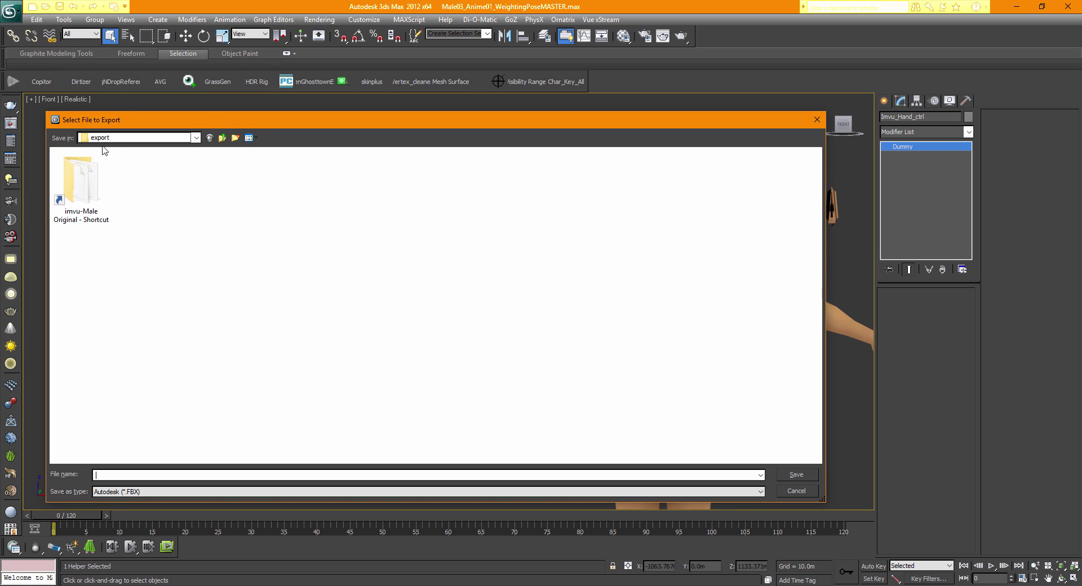
click(115, 138)
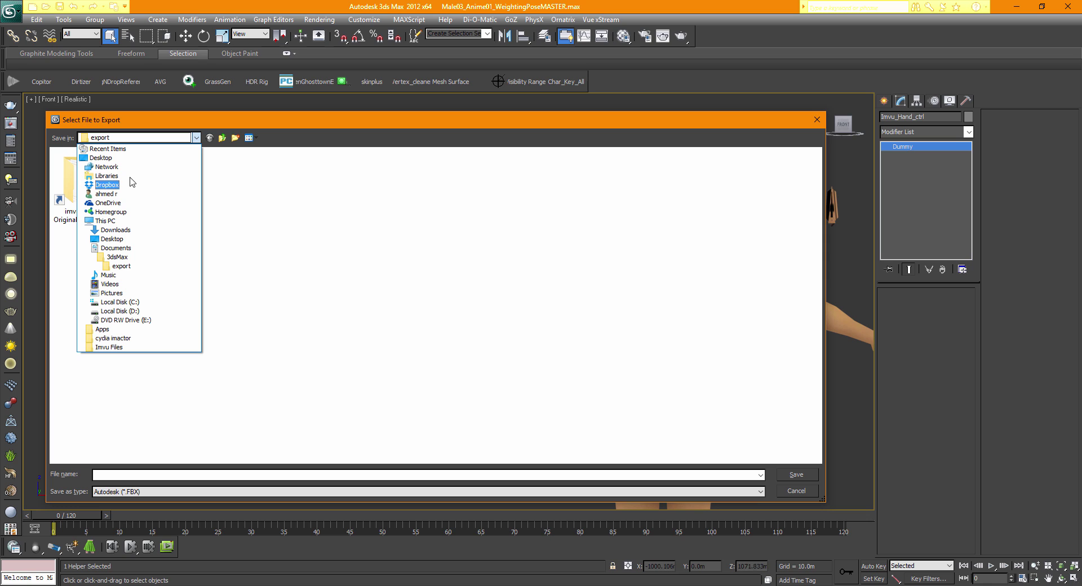
click(124, 160)
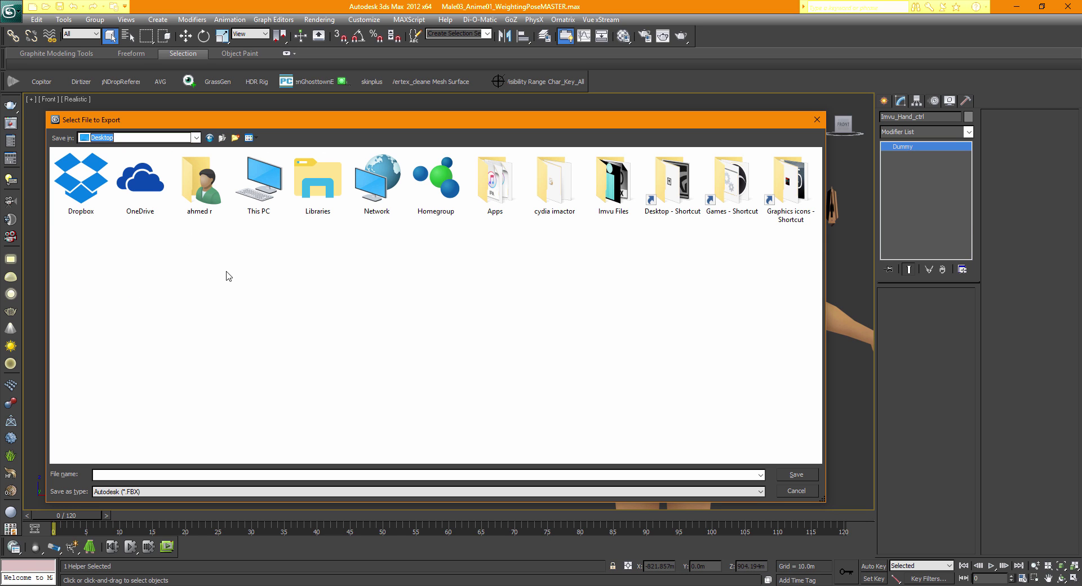
double_click(607, 194)
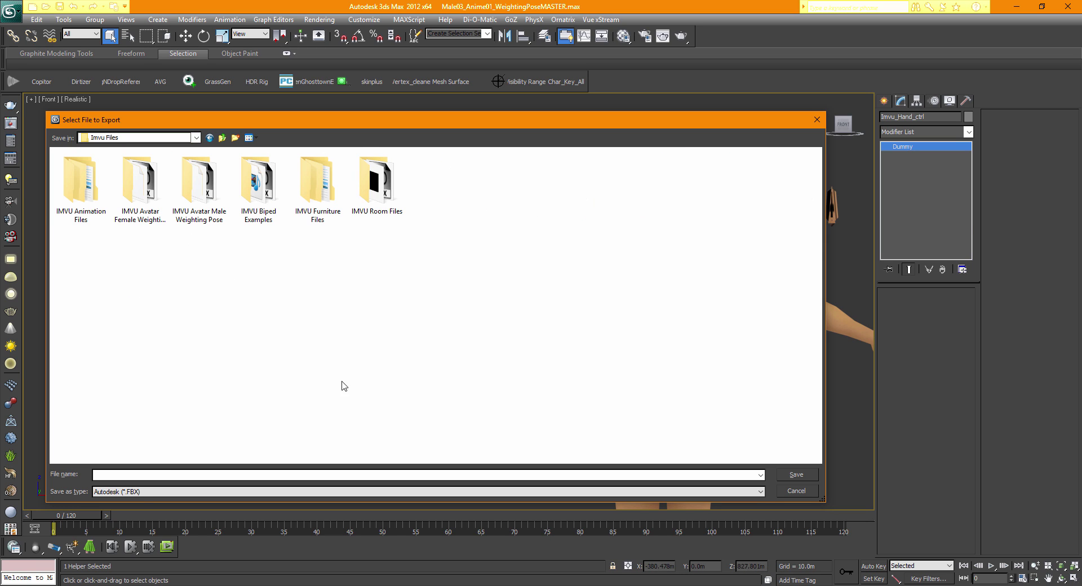
click(140, 492)
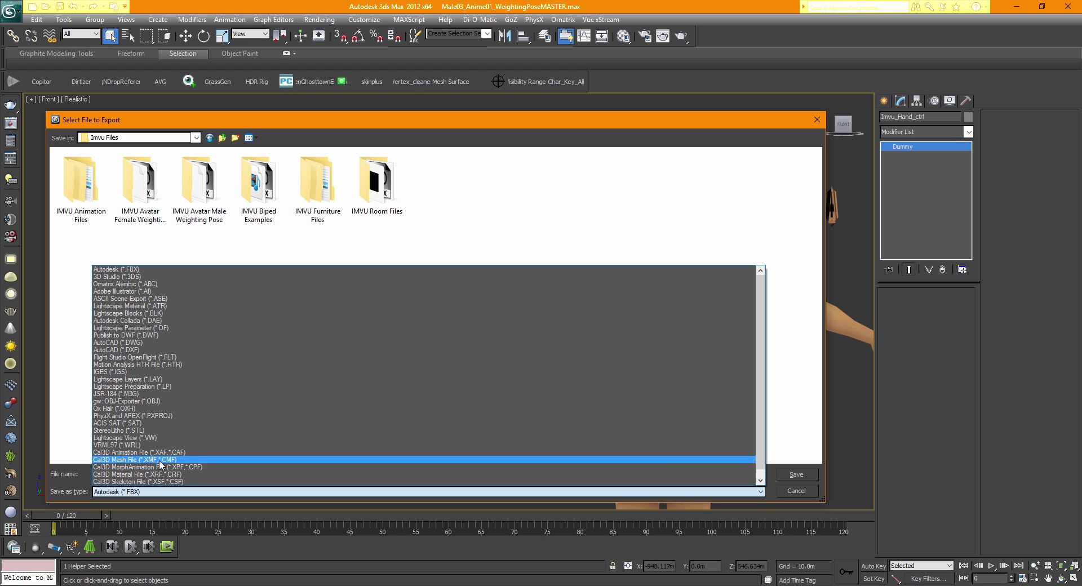
click(155, 481)
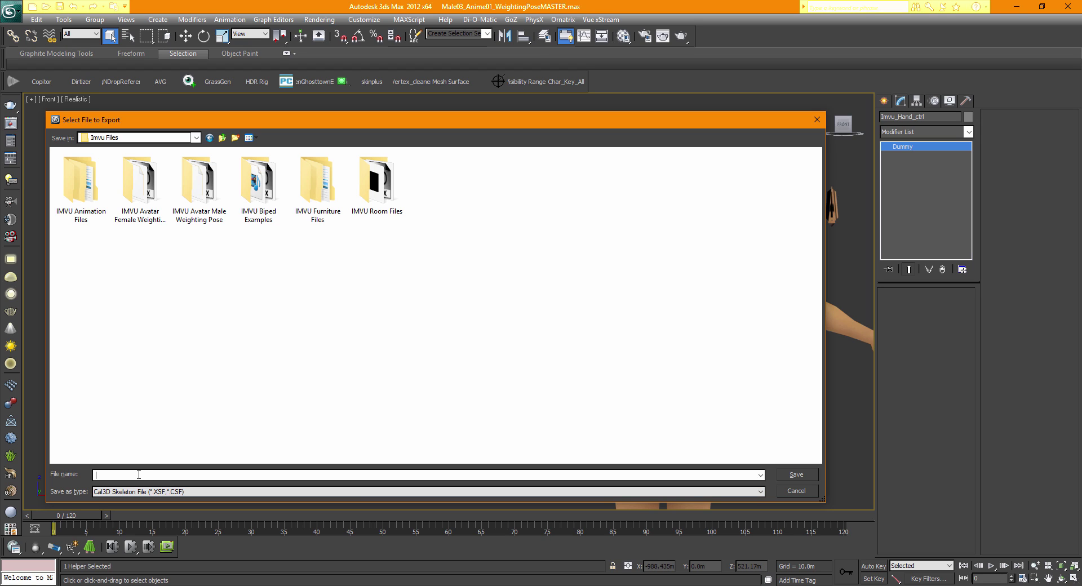
- Name the skeleton file SW_skeleton01 and export it with Imvu_Hand_ctrl, S_Ctrl_Handle, Base_s_ctrl and Top_s_ctrl included
text(SW)
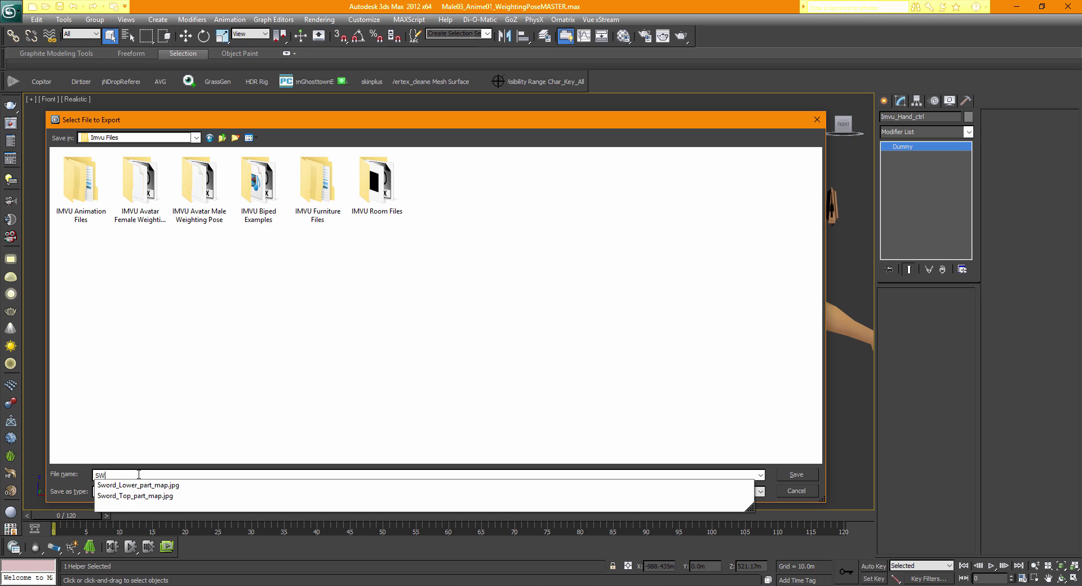
text(_skeleton01)
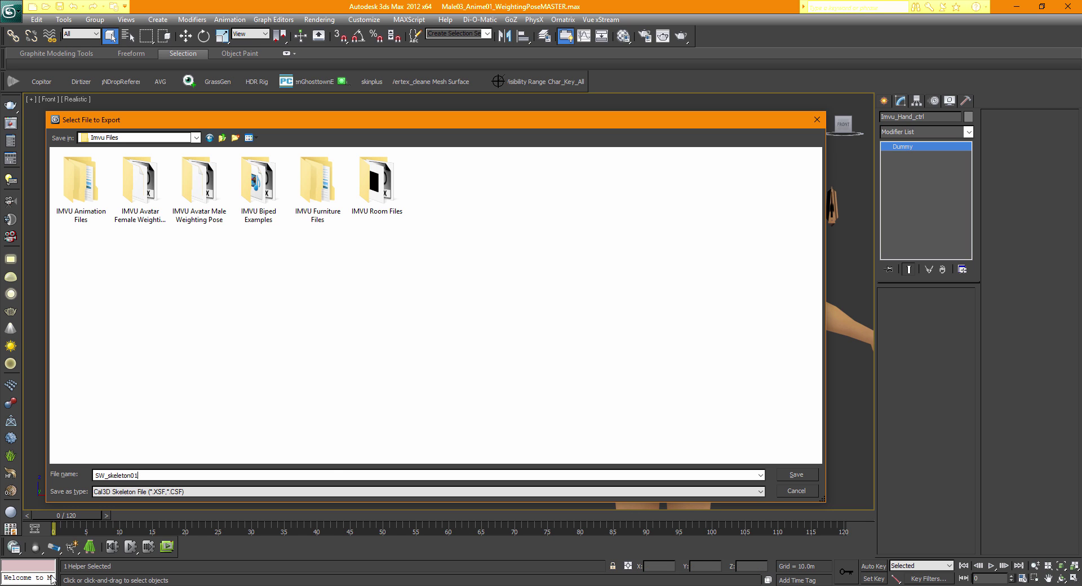
click(794, 476)
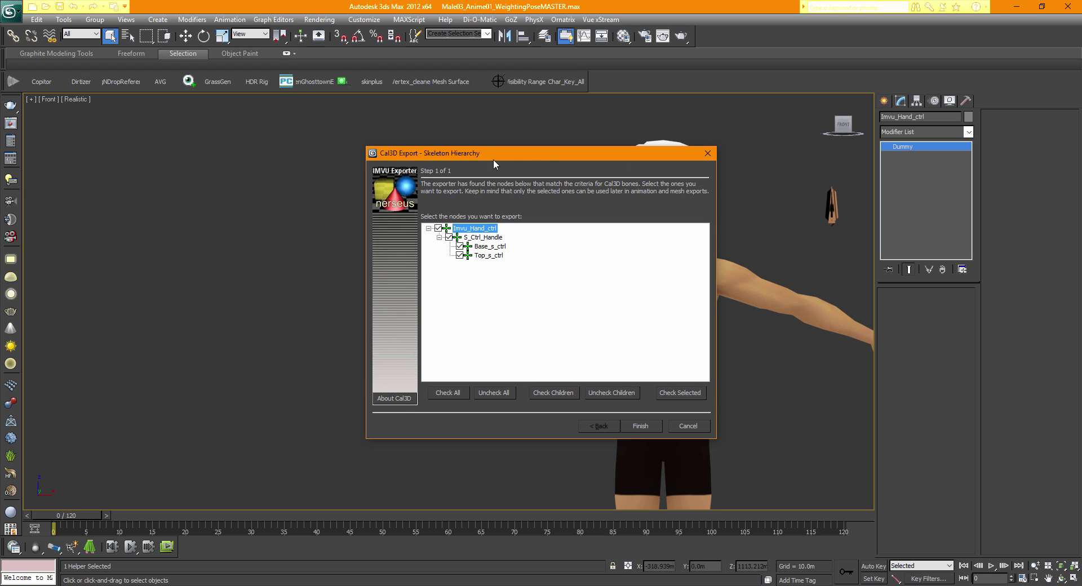
drag(494, 163, 562, 153)
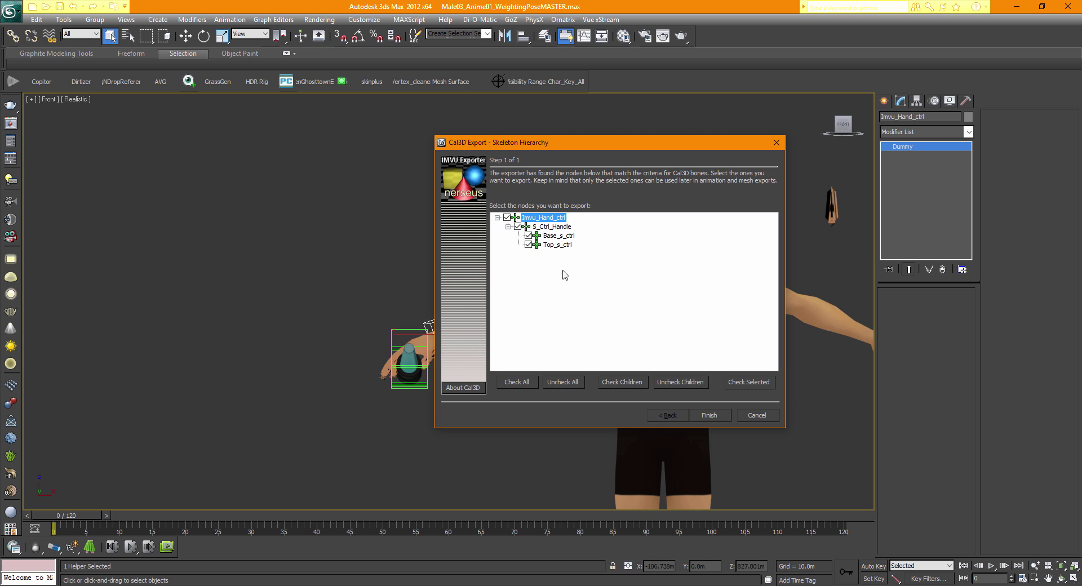
click(709, 415)
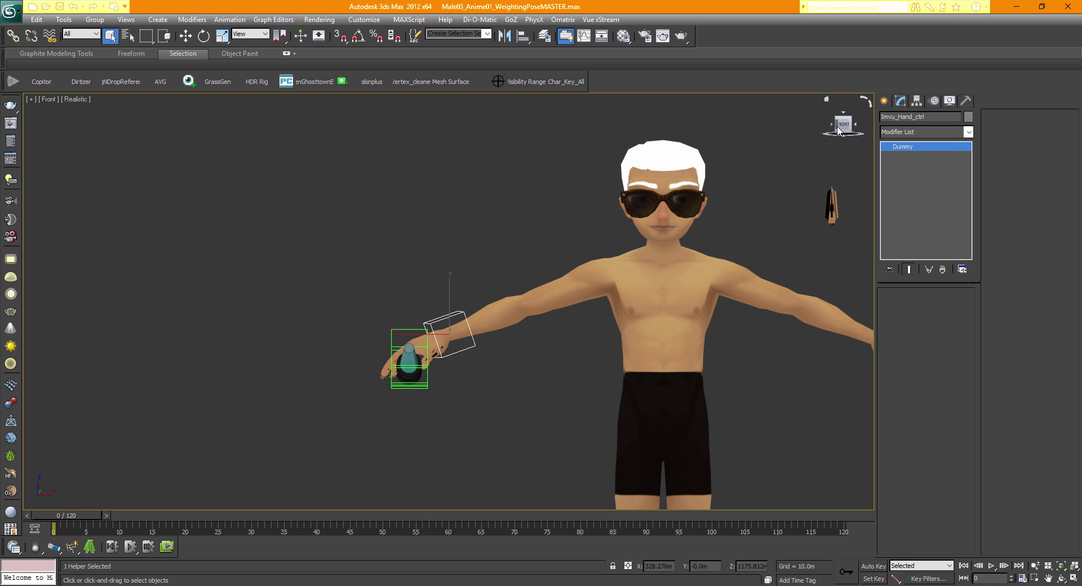
- In the Left view, move the Top_s_ctrl dummy along its local Y axis back to the handle, retracting the blade
mouse_move(837, 127)
mouse_down()
mouse_move(850, 136)
mouse_move(834, 128)
mouse_up()
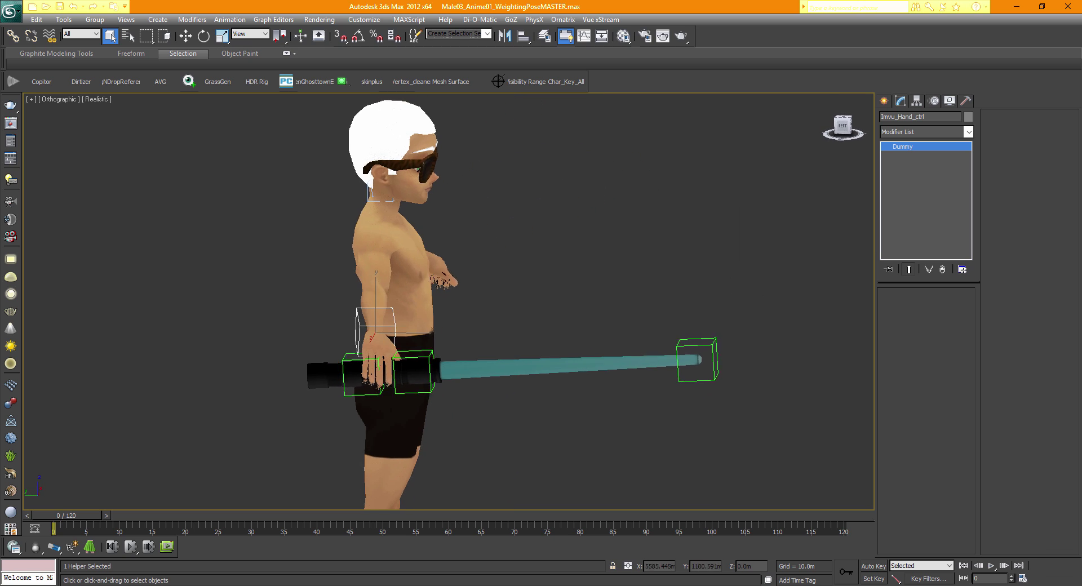
click(835, 133)
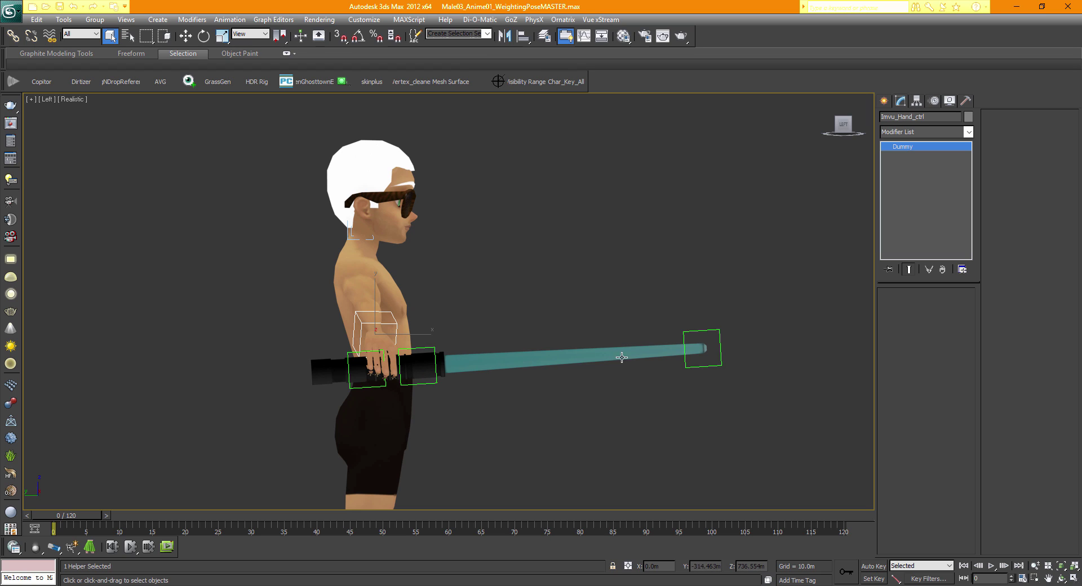
click(696, 345)
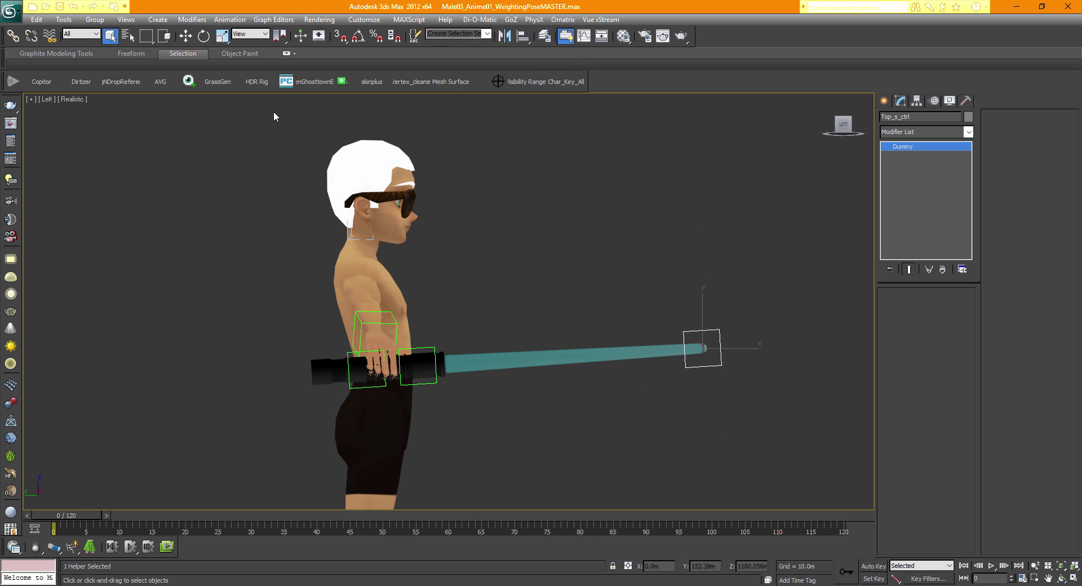
click(241, 37)
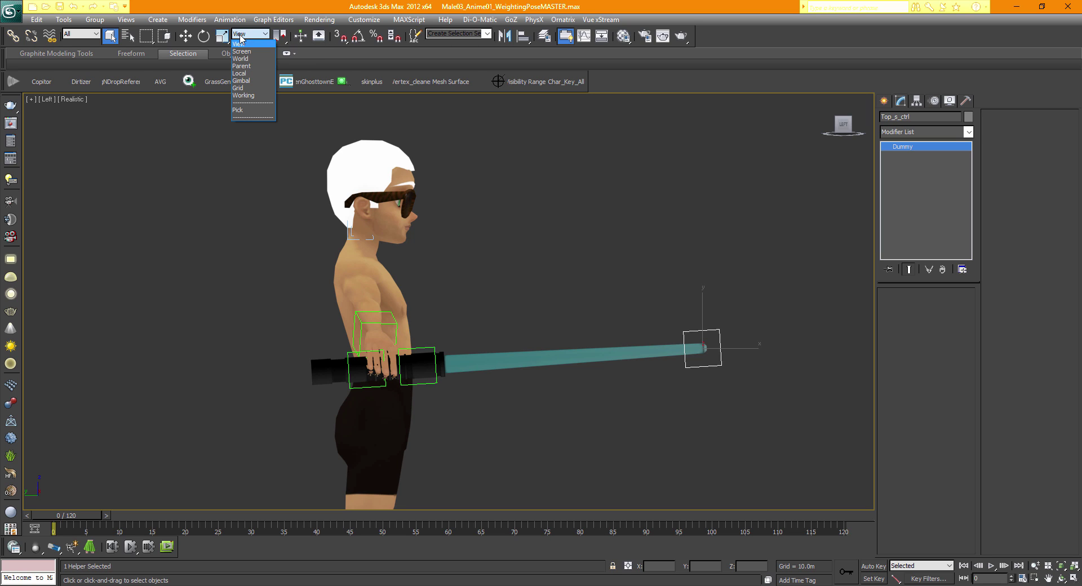
click(242, 74)
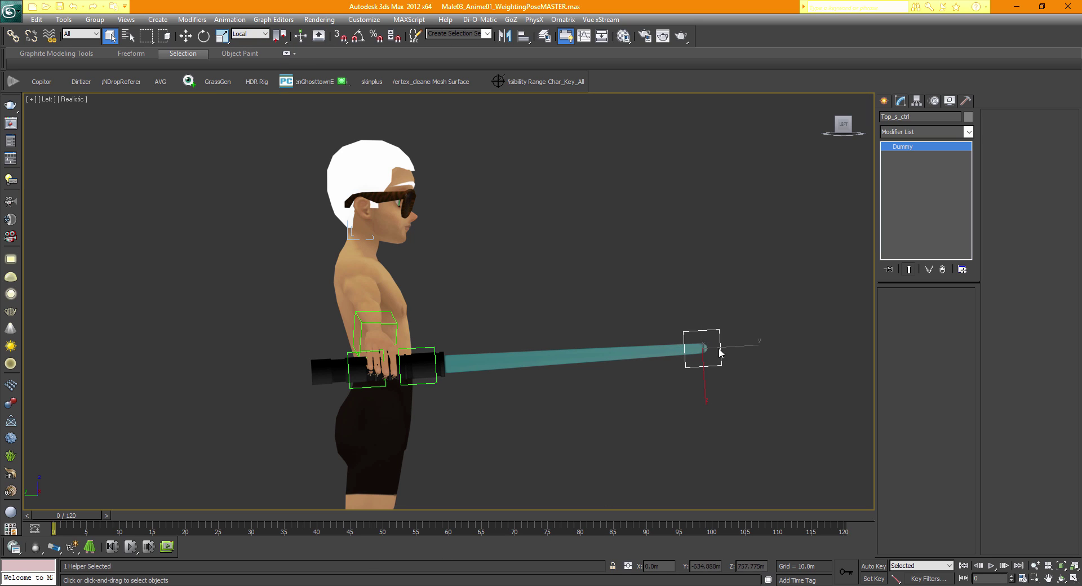
click(185, 37)
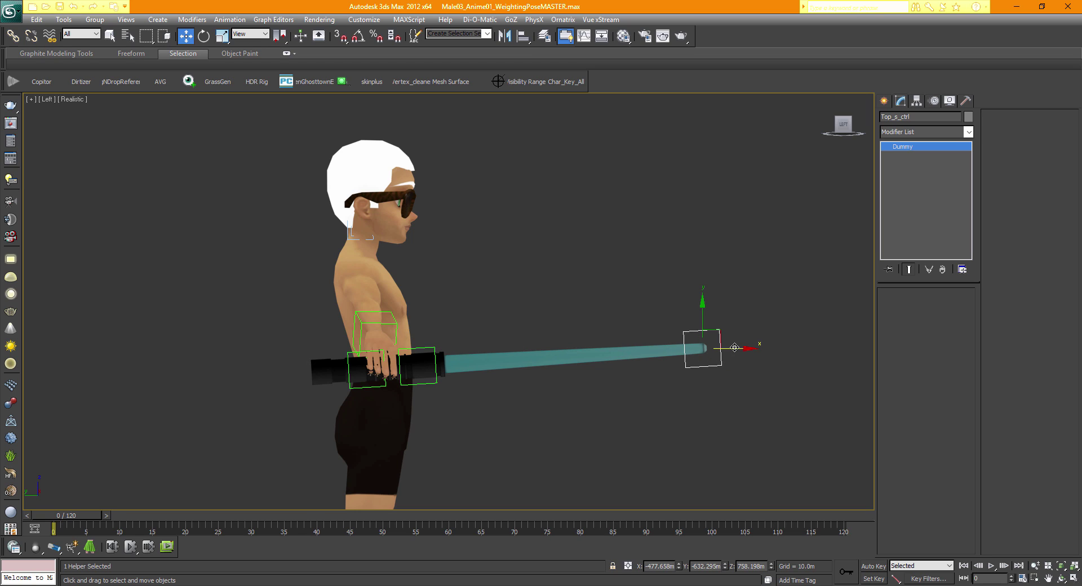
click(242, 35)
click(248, 75)
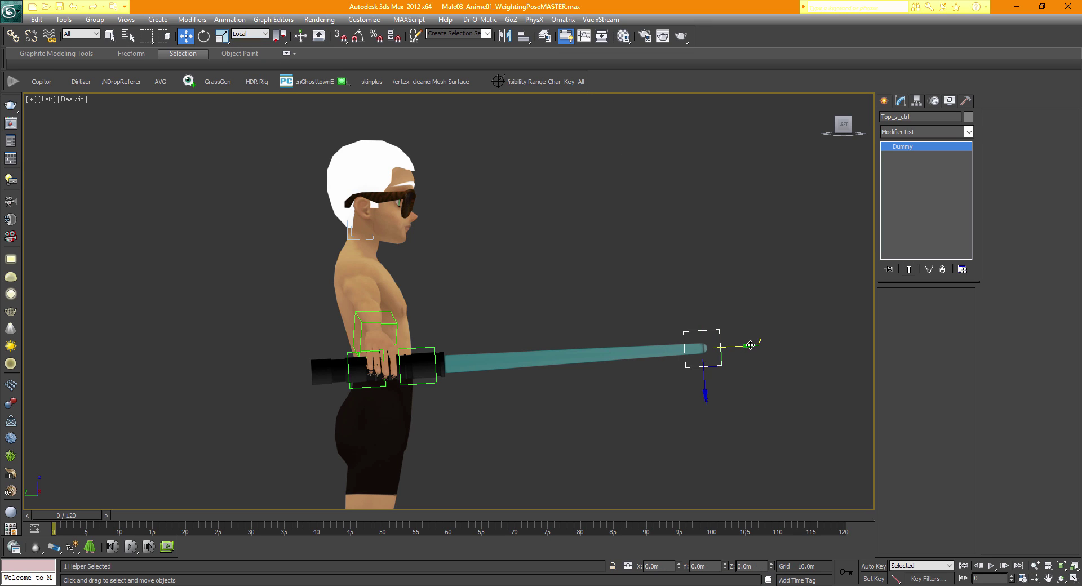
drag(746, 347, 481, 359)
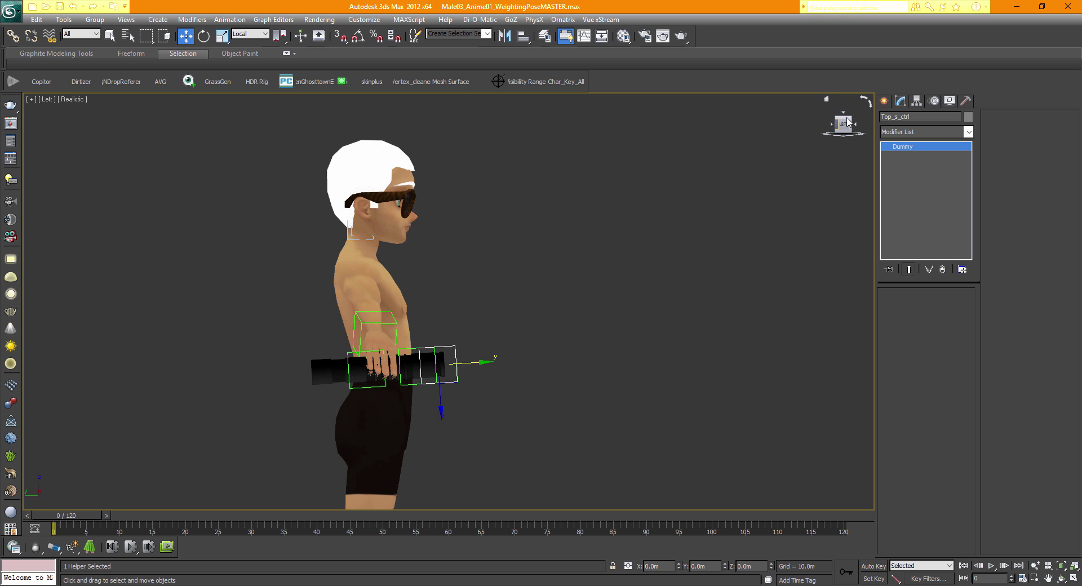
- Select the Sword_Lower_part mesh and set up its export as a Cal3D Mesh File named SW_Lower_Base in Imvu Files
drag(830, 136, 746, 166)
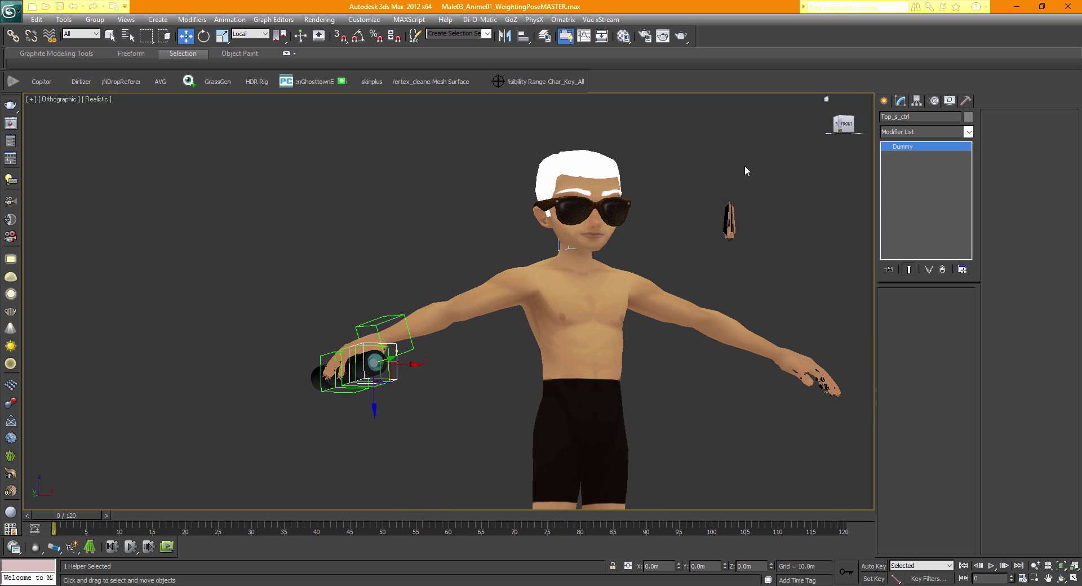
click(835, 127)
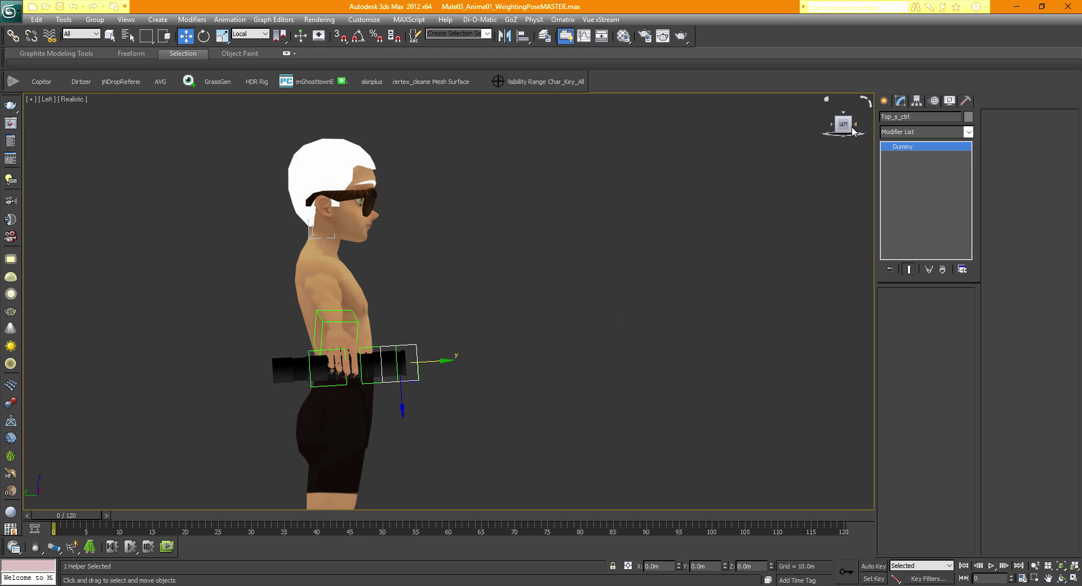
drag(850, 128, 698, 234)
scroll(437, 307, up, 4)
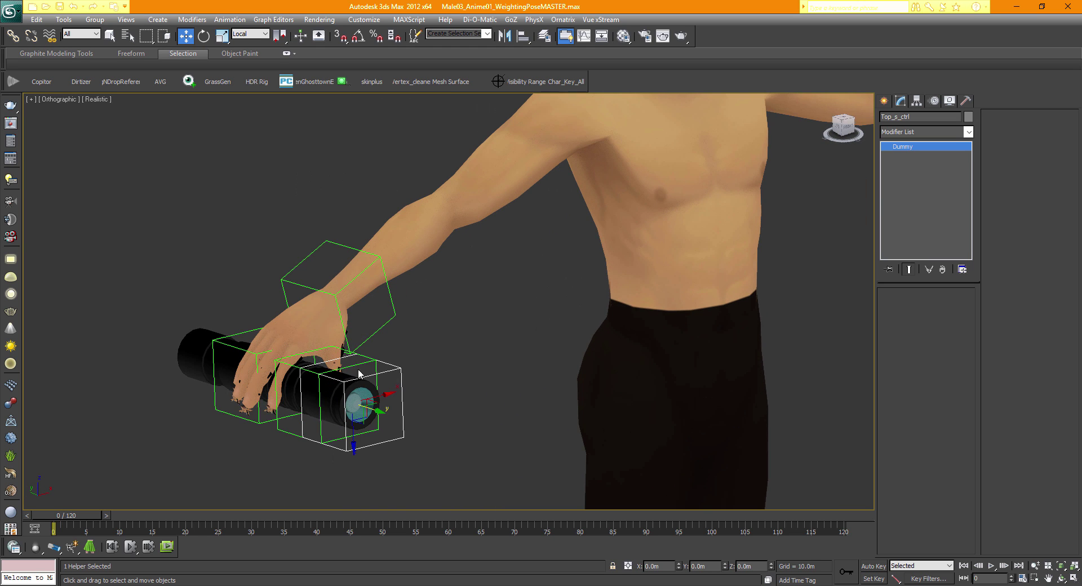
middle_drag(411, 364, 522, 345)
click(302, 340)
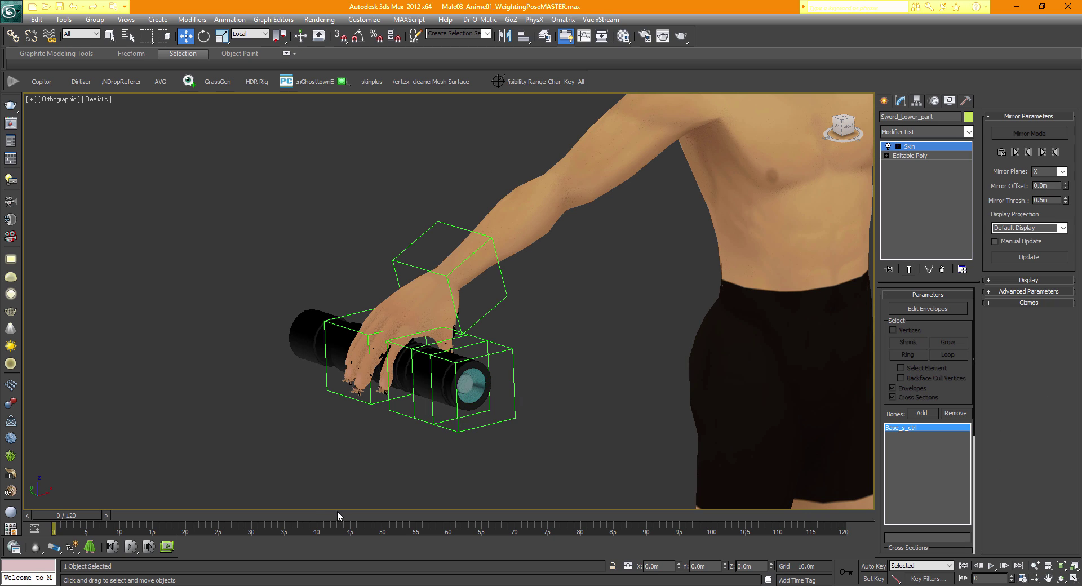
click(11, 10)
click(39, 193)
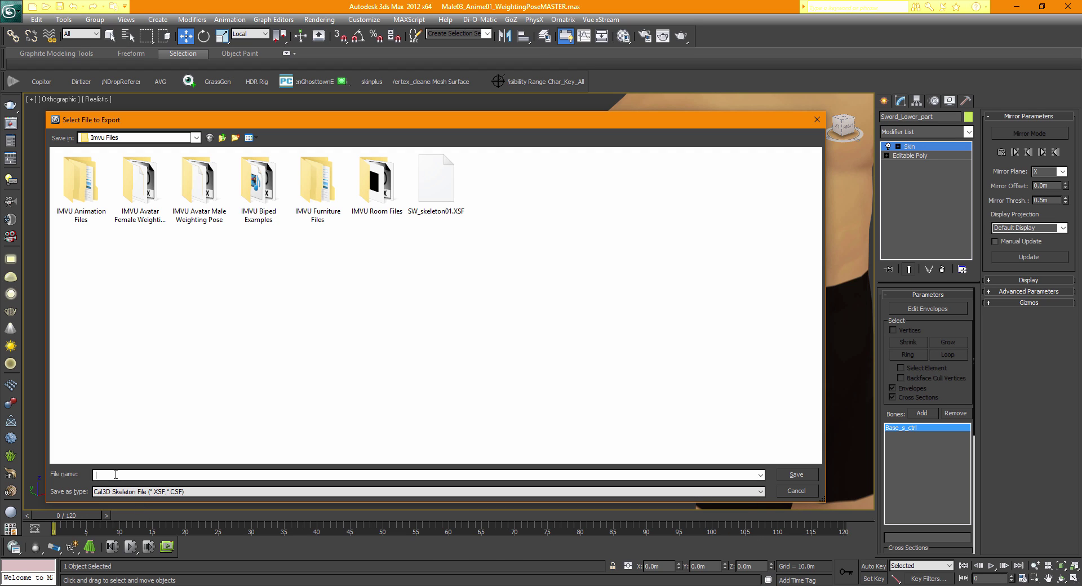
text(SW_LOW)
click(156, 490)
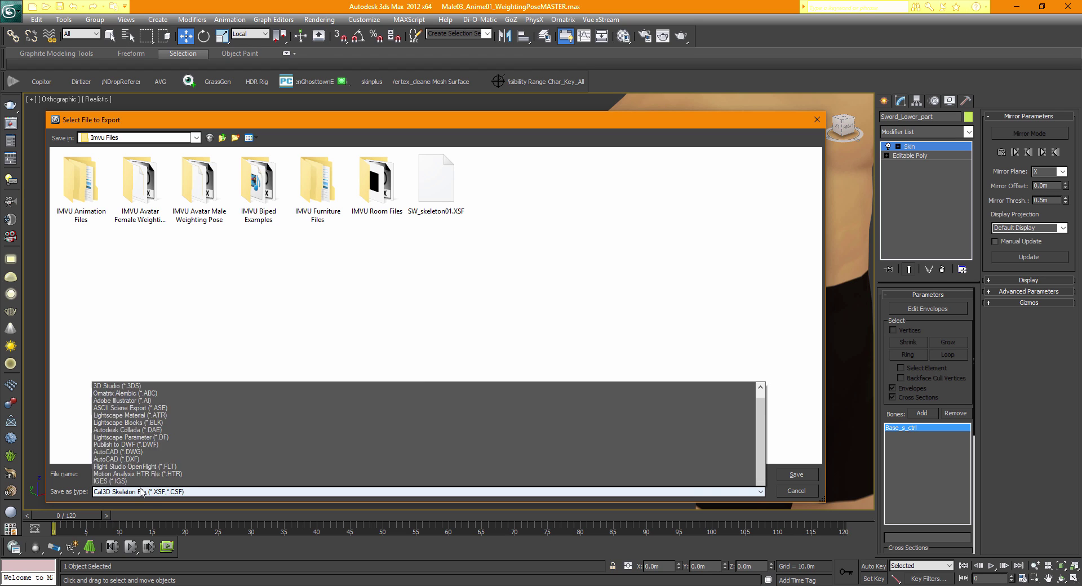
click(159, 453)
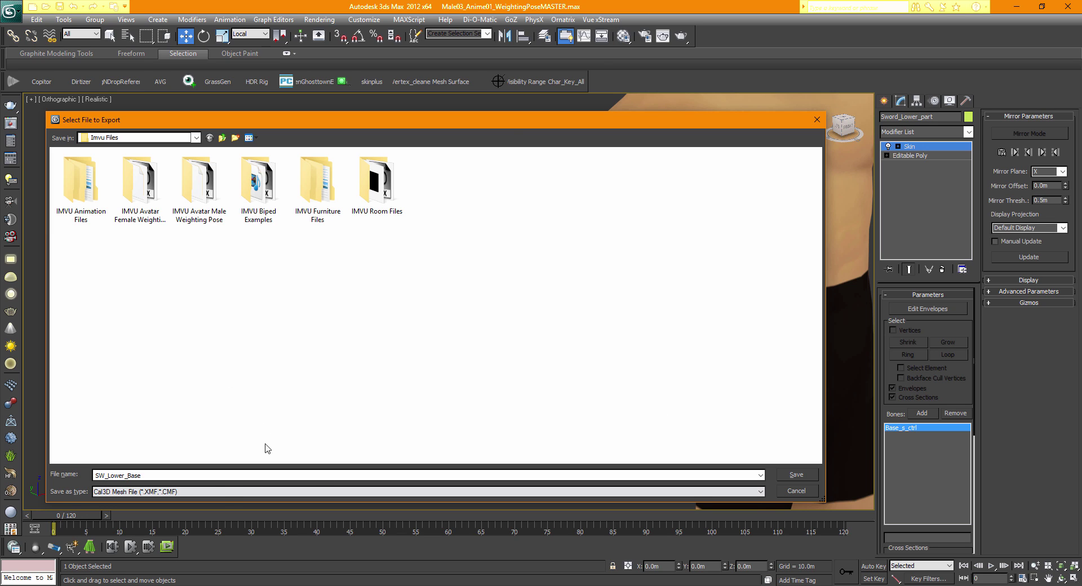
- Export the lower sword mesh using the SW_skeleton01.XSF skeleton, without progressive meshes or a spring system
click(789, 474)
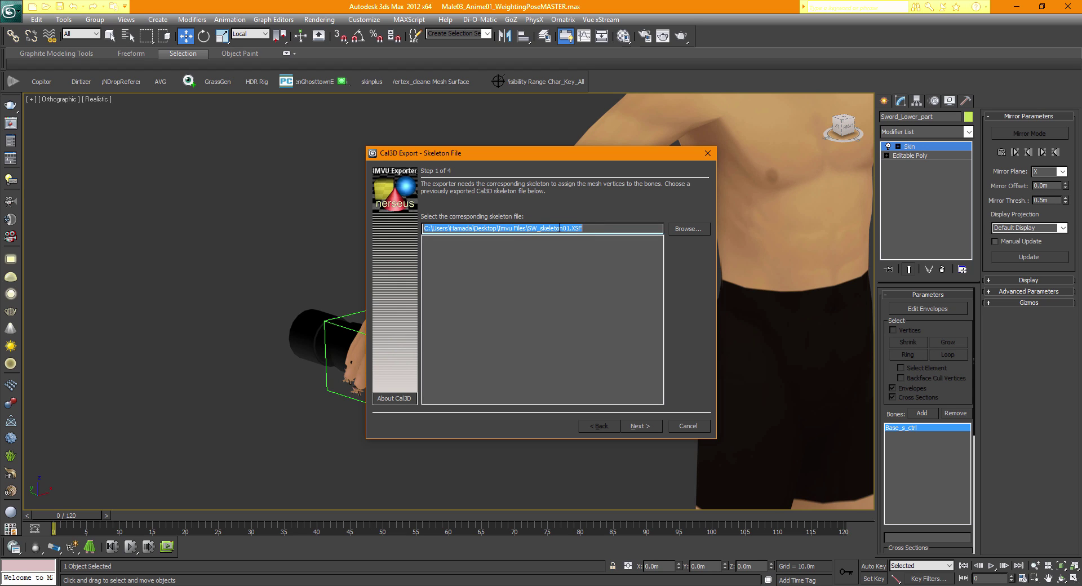
click(645, 428)
click(640, 427)
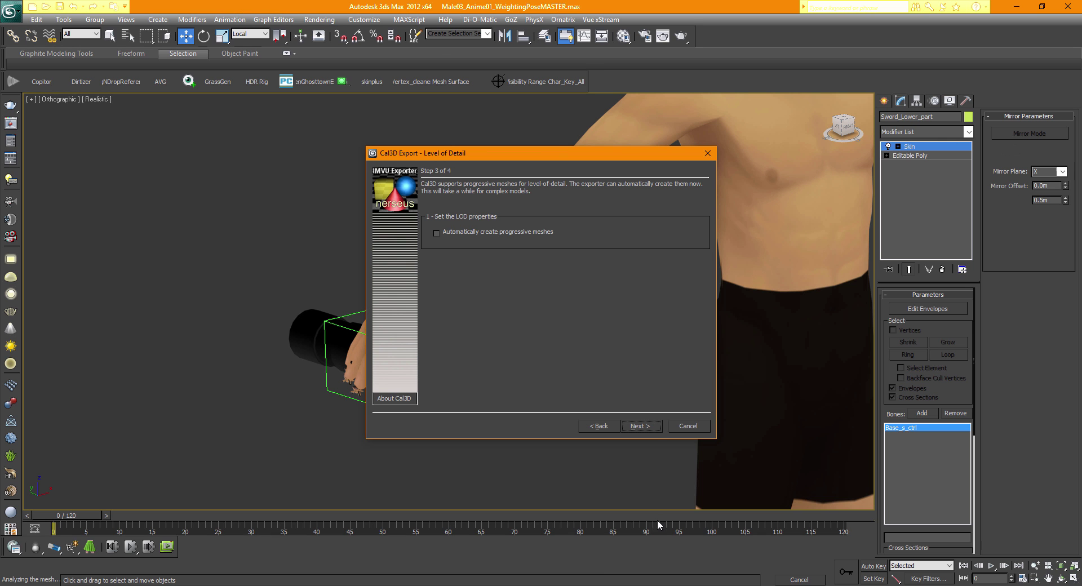
click(644, 425)
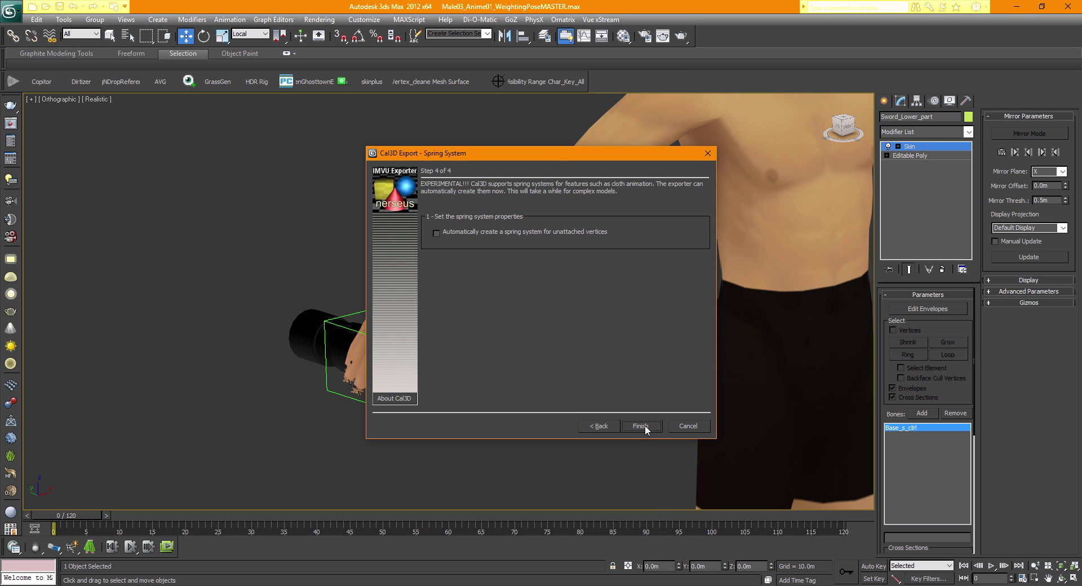
click(645, 426)
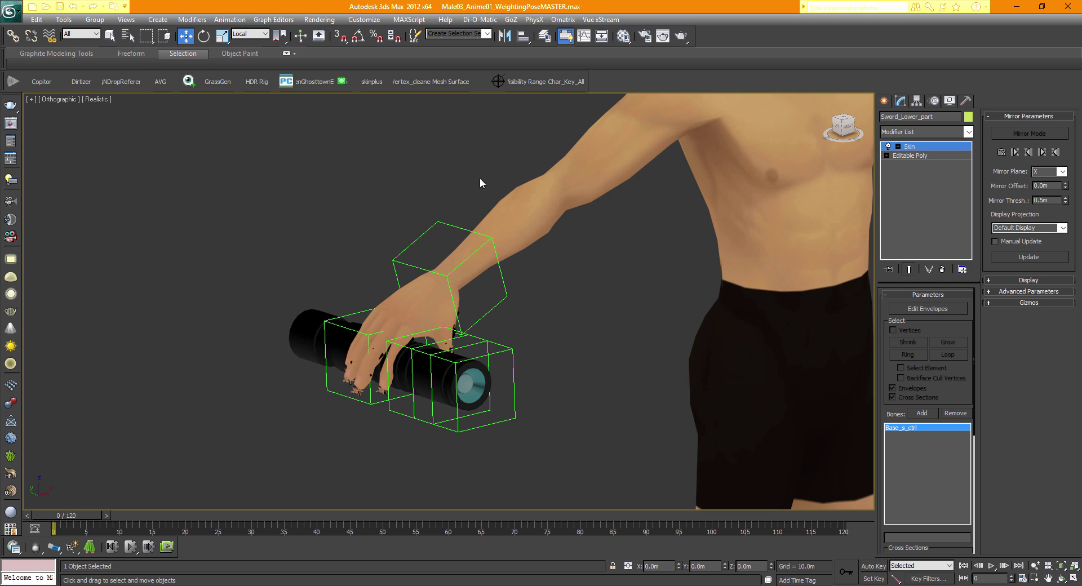
- Select the Sword_Top mesh and set up its export as a Cal3D Mesh File named SW_Top in Imvu Files
click(473, 386)
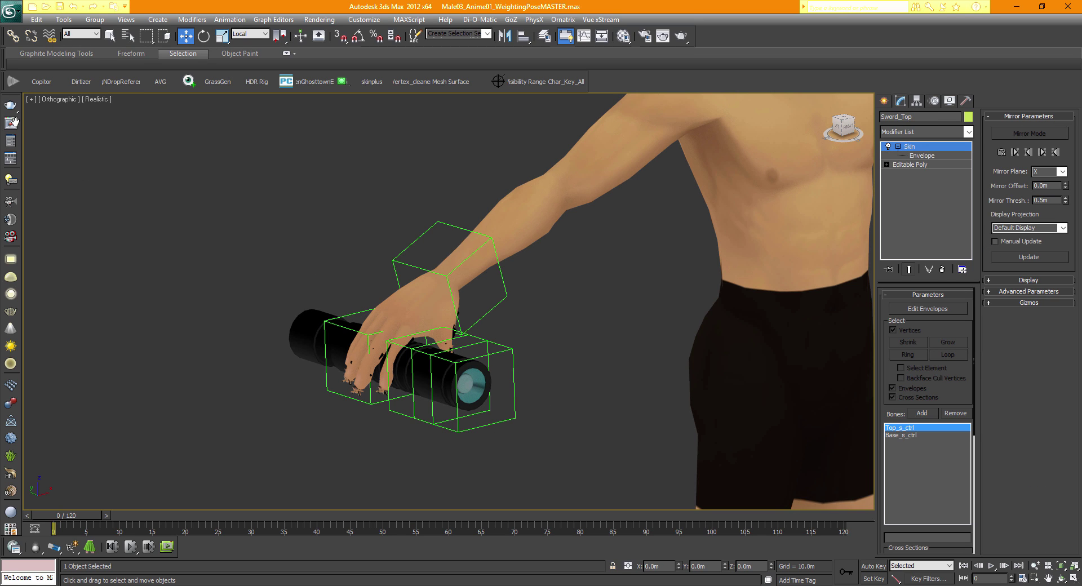
click(10, 11)
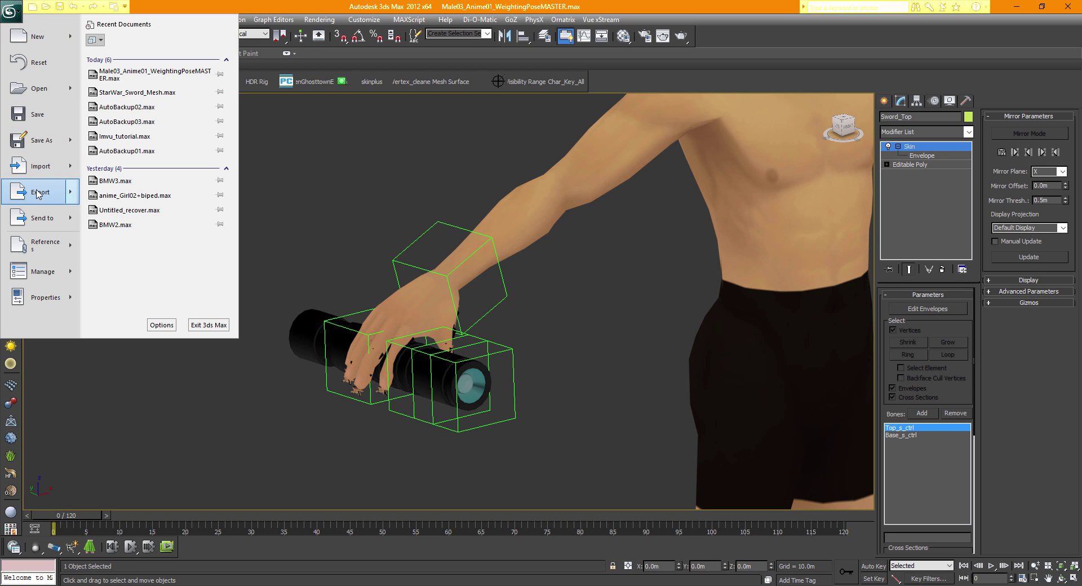
click(8, 12)
click(8, 12)
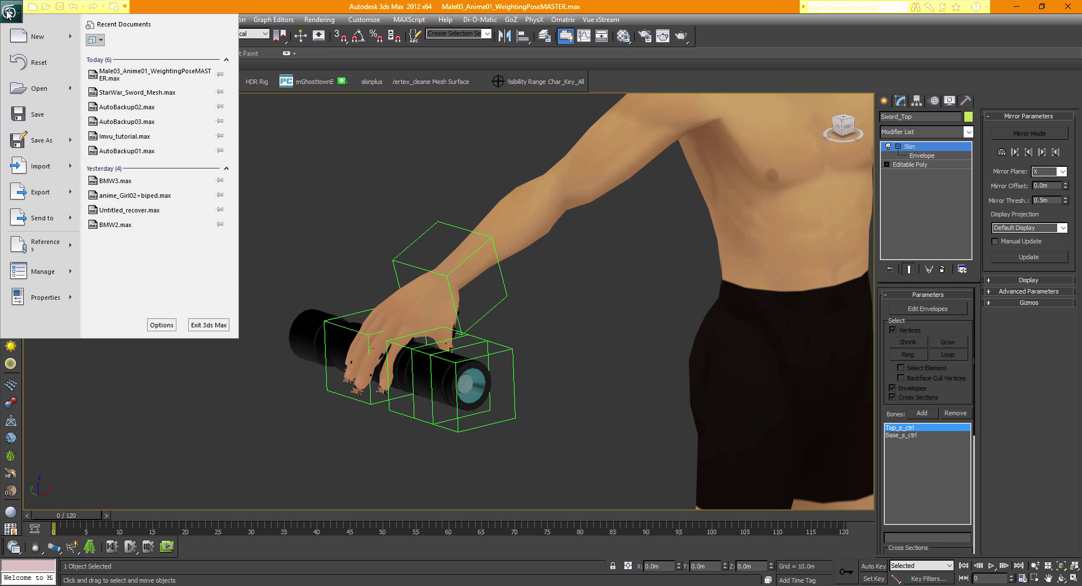
click(42, 193)
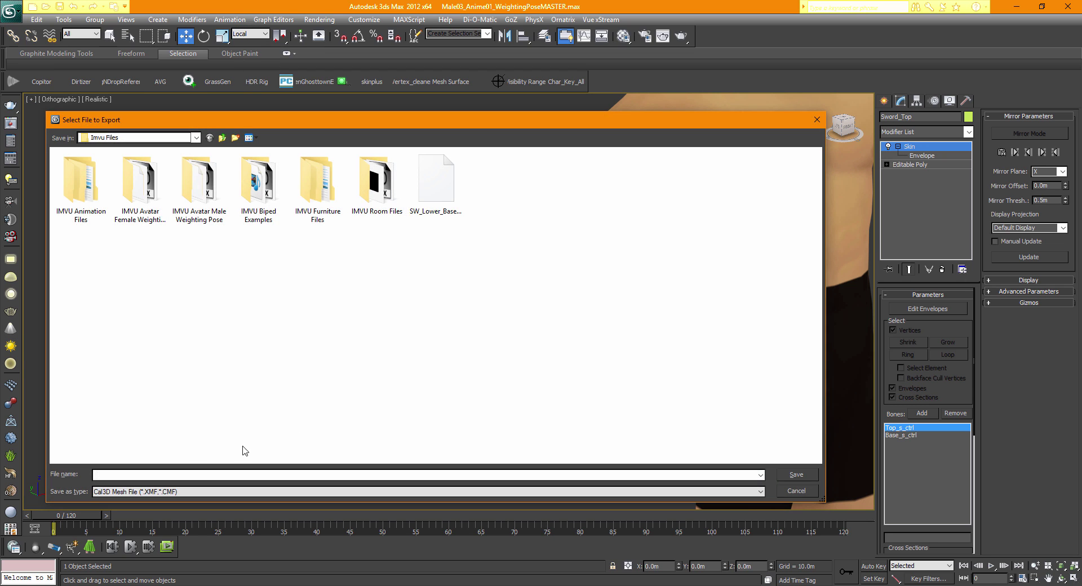
click(168, 476)
text(SW_)
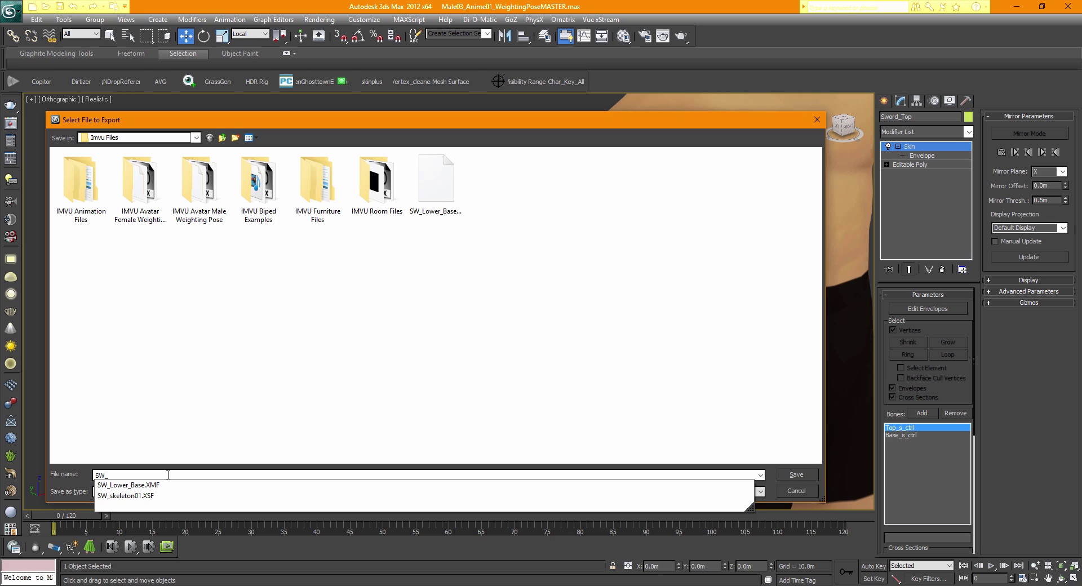
text(Top)
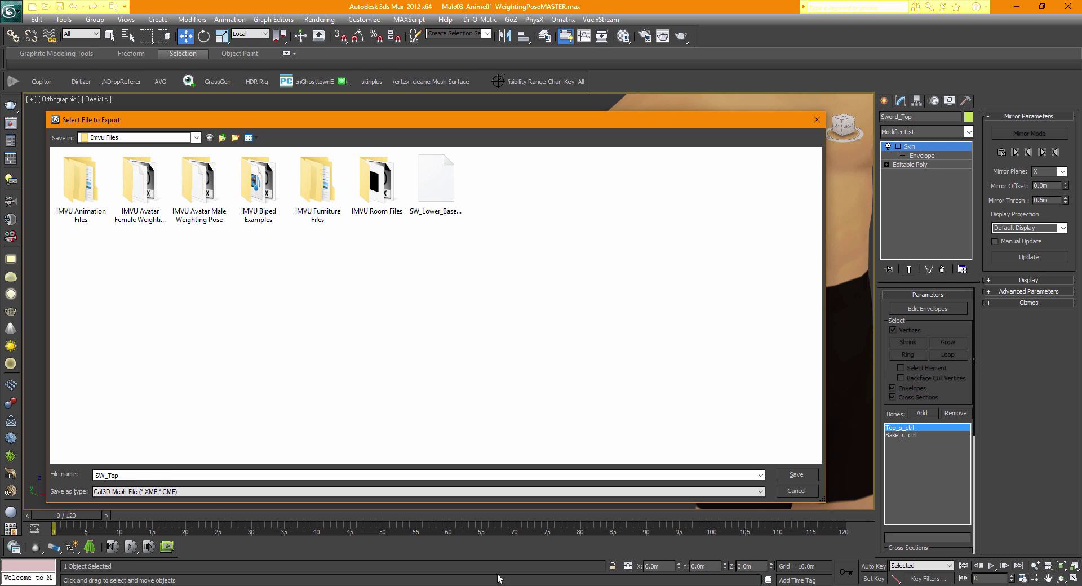
click(796, 474)
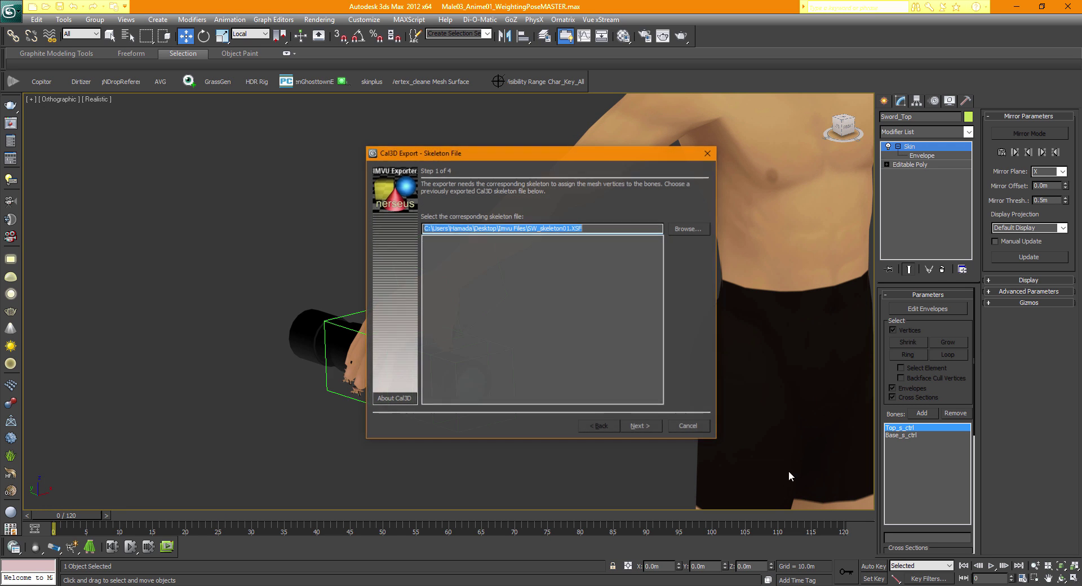
- Export the Sword_Top mesh with the SW_skeleton01.XSF skeleton, up to 999 bones per vertex and a 0.01 weight threshold
click(644, 423)
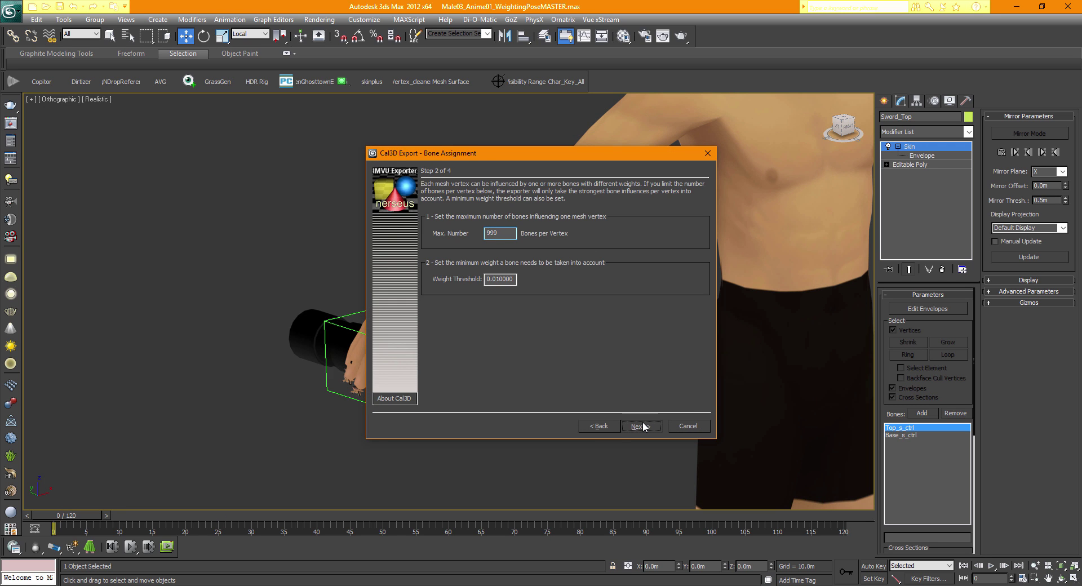
click(643, 424)
click(643, 425)
click(643, 425)
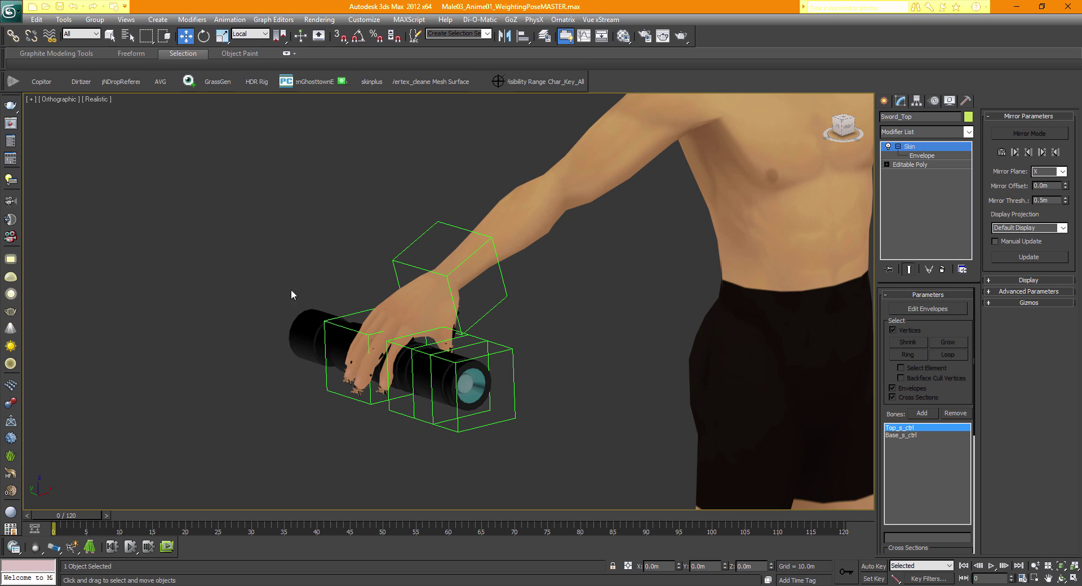
- In the Left view, enable Auto Key and set a key on the retracted Top_s_ctrl dummy at frame 0
scroll(283, 262, down, 3)
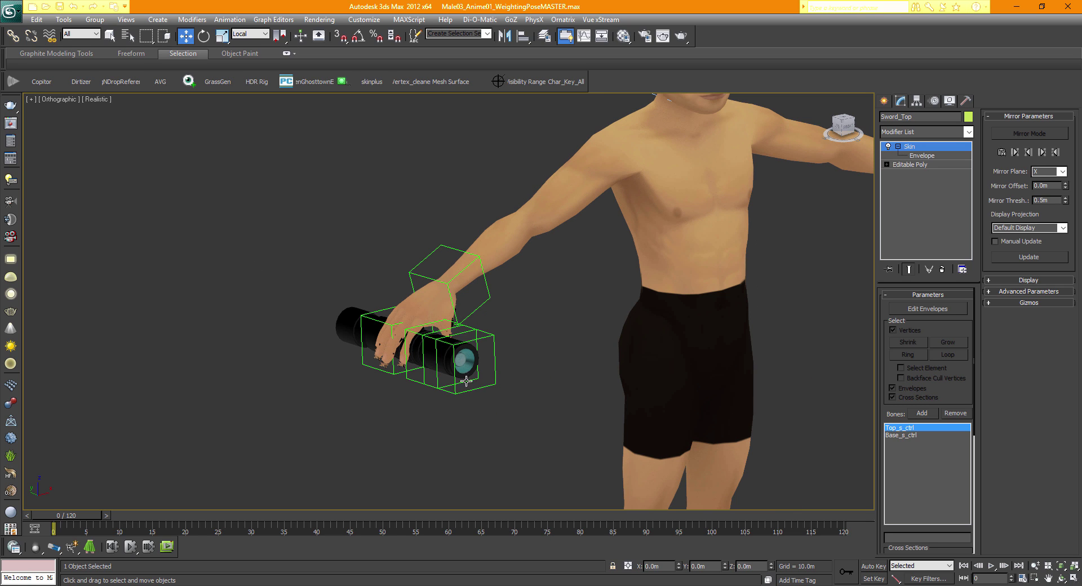
click(838, 126)
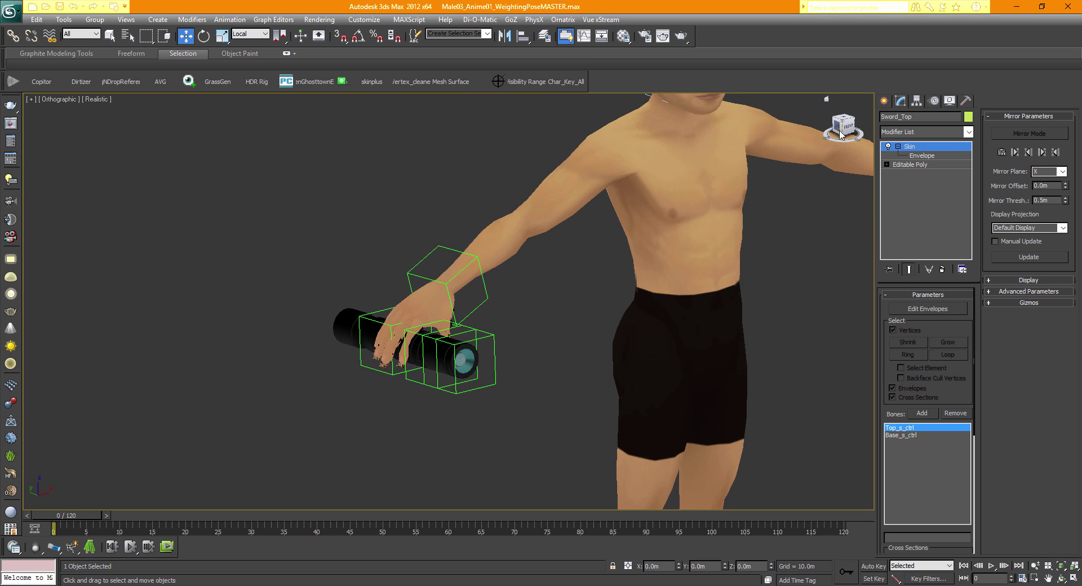
click(483, 382)
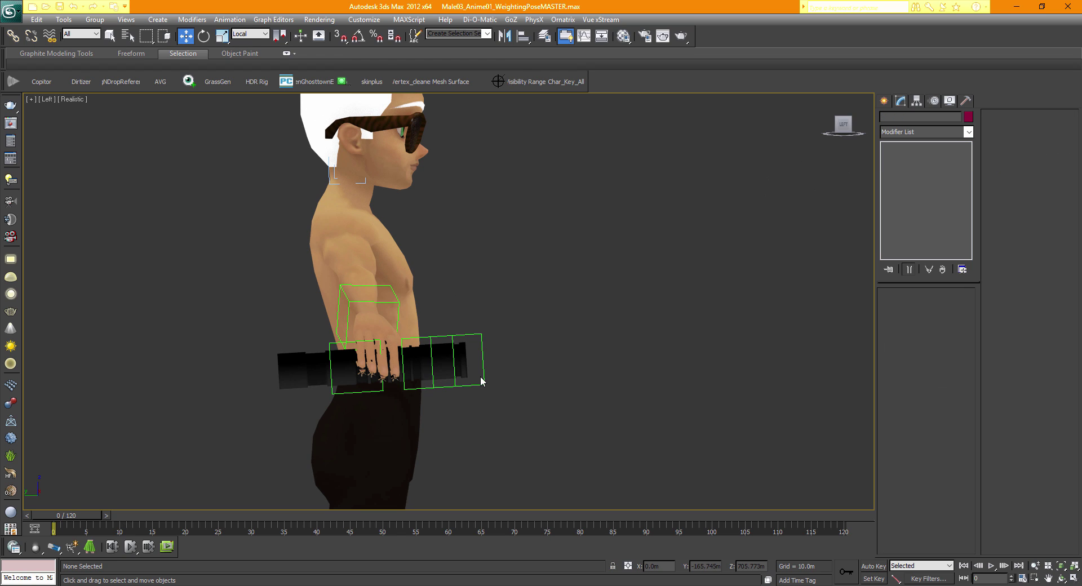
click(252, 35)
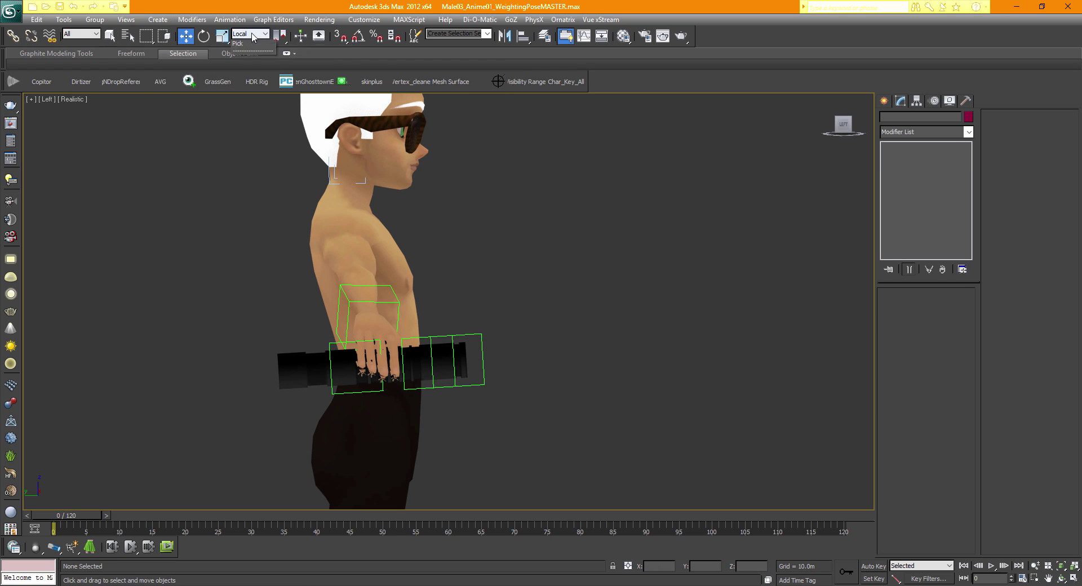
click(251, 35)
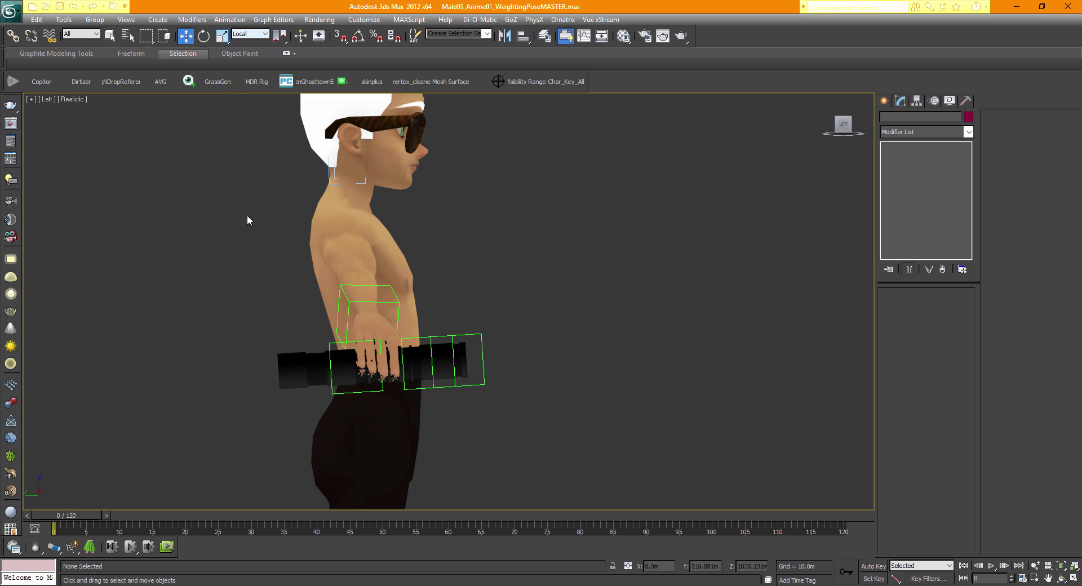
click(484, 337)
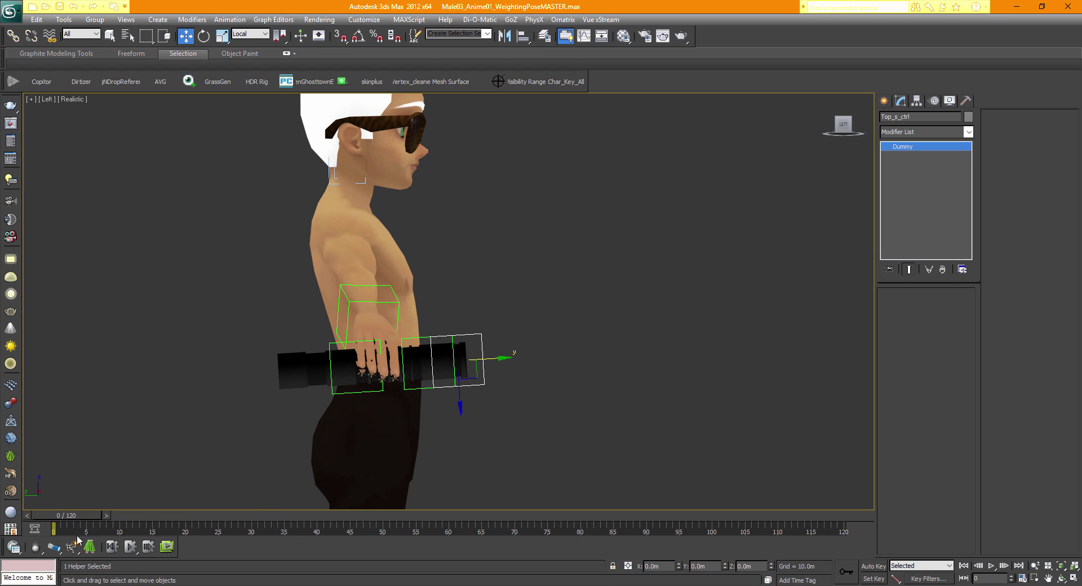
click(873, 566)
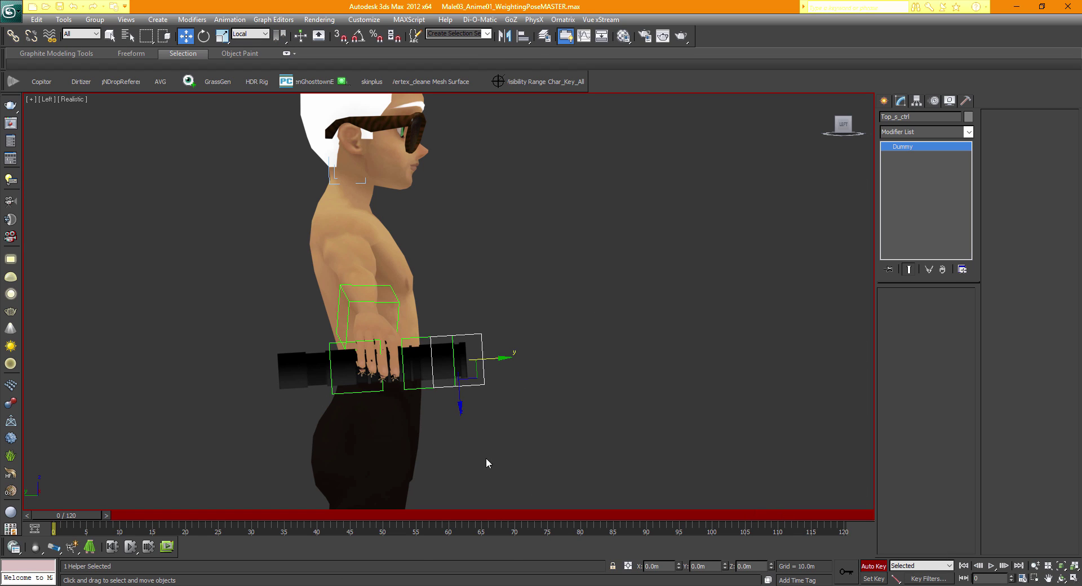
click(847, 573)
- At frame 15, move the Top_s_ctrl dummy along its local Y axis away from the handle to extend the blade
drag(77, 514, 88, 514)
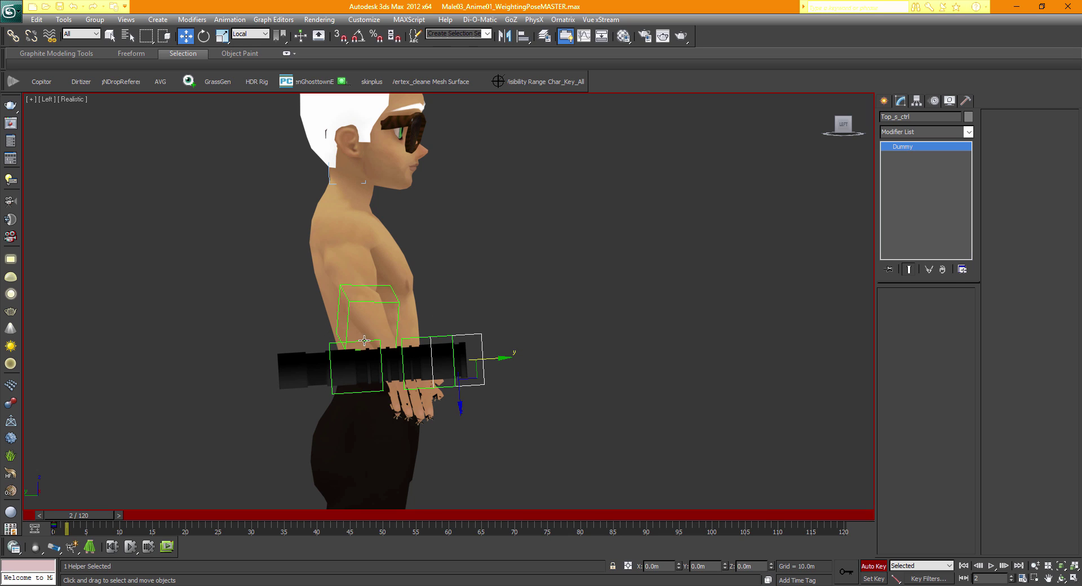
click(120, 517)
click(125, 516)
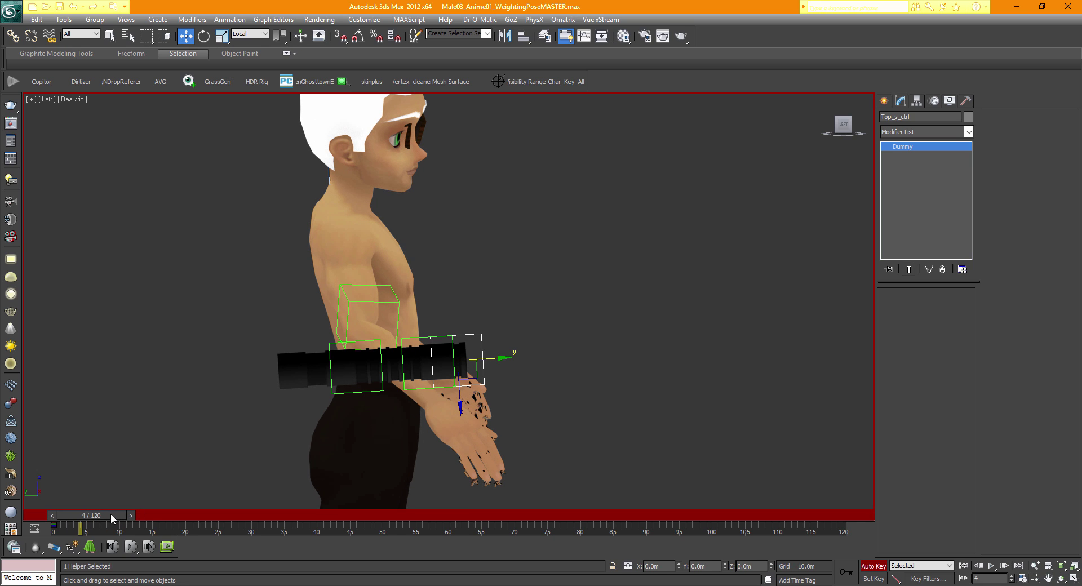
drag(106, 515, 182, 525)
key(w)
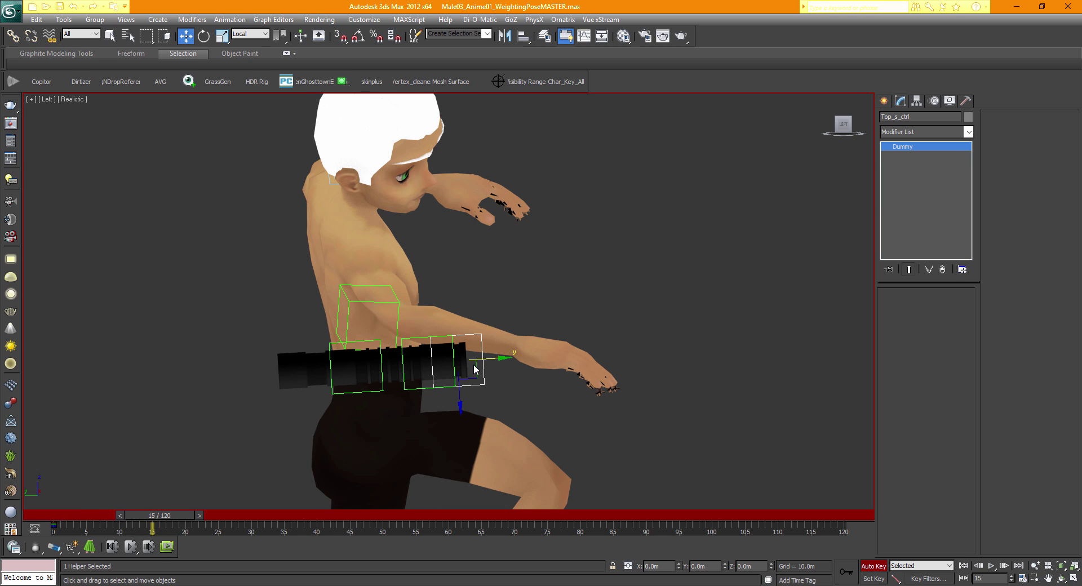
drag(493, 359, 805, 351)
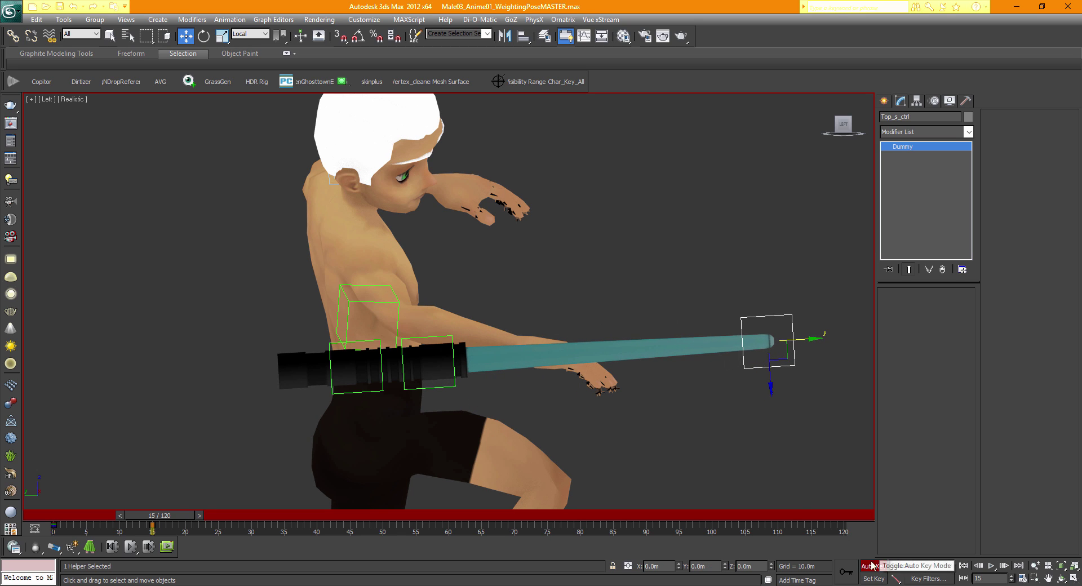
- Apply Transform To Zero to the Top_s_ctrl dummy at frame 15 and turn off Auto Key
right_click(747, 366)
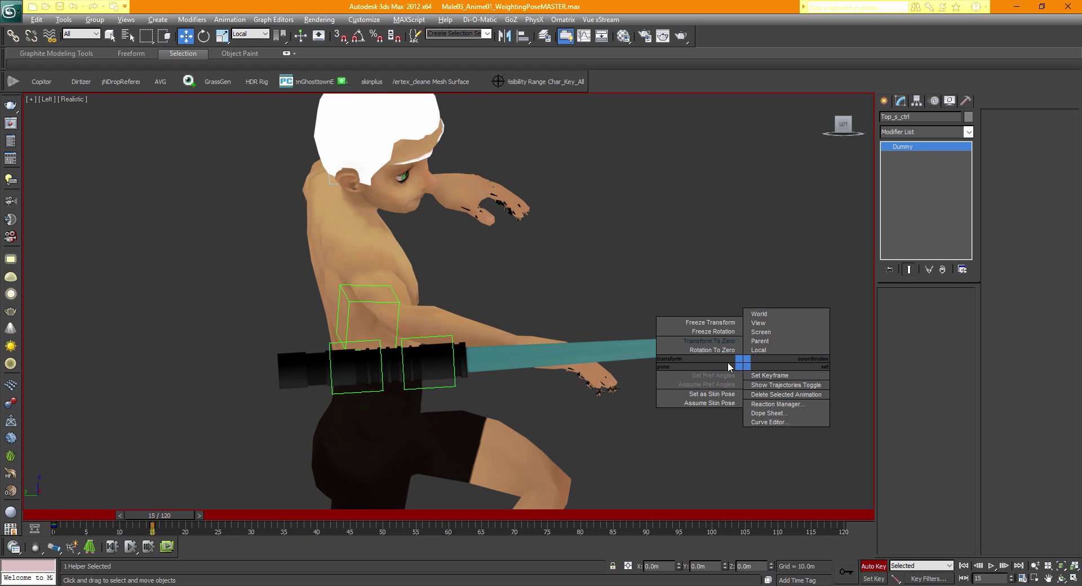
click(710, 341)
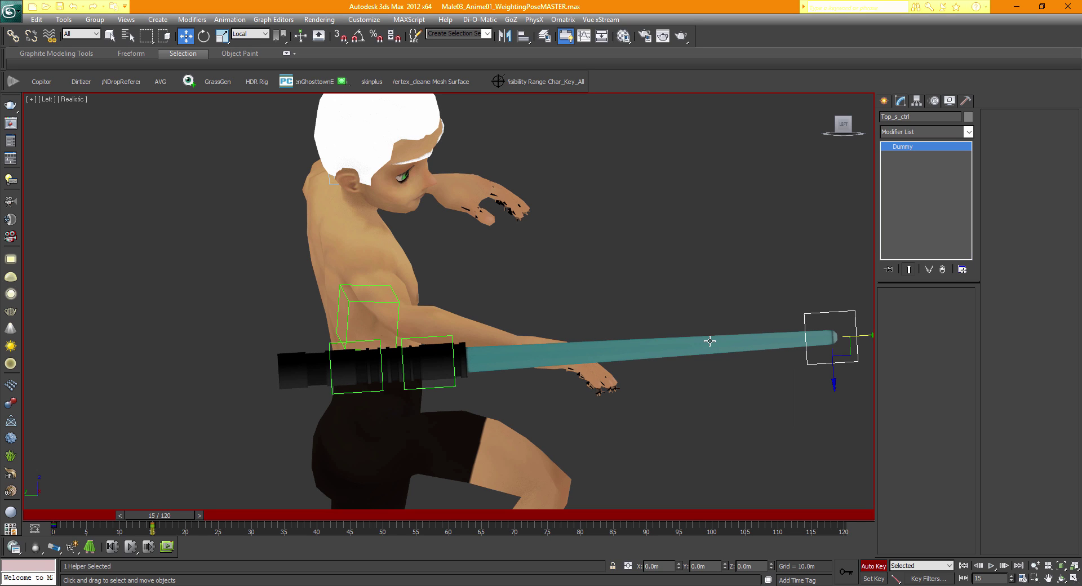
middle_drag(688, 400, 593, 413)
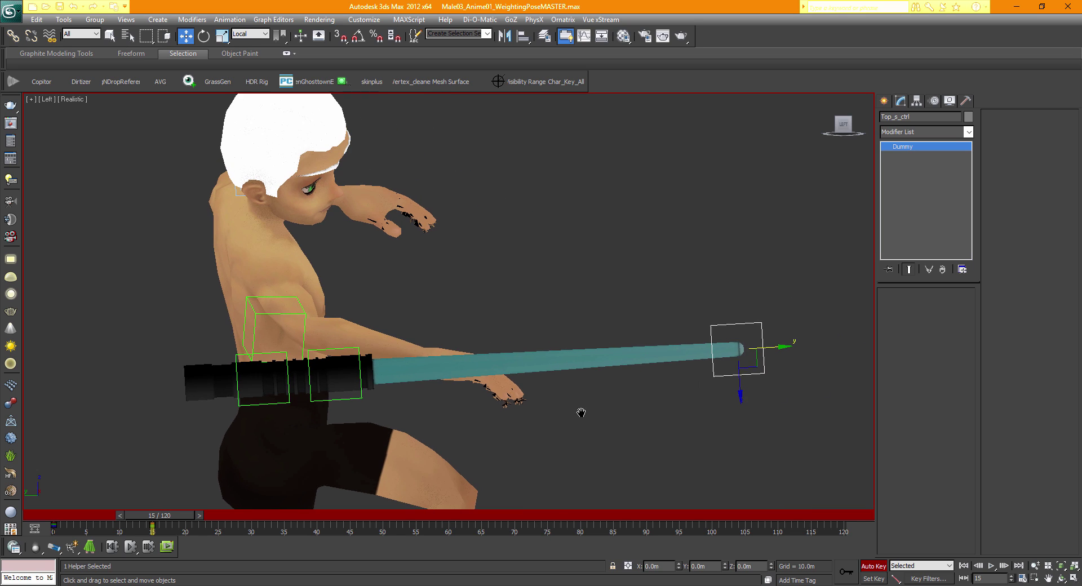
right_click(720, 376)
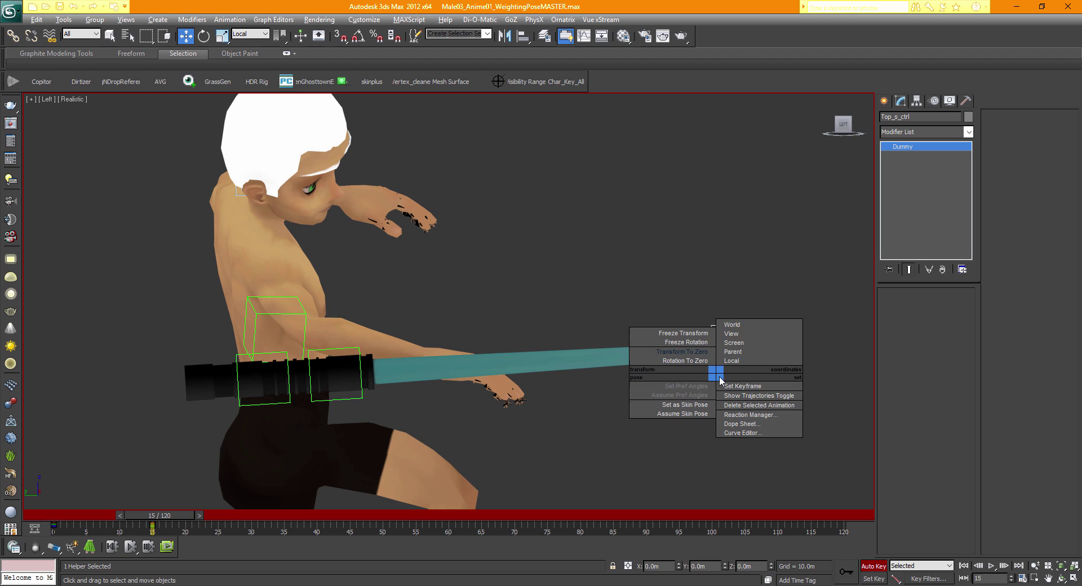
click(673, 353)
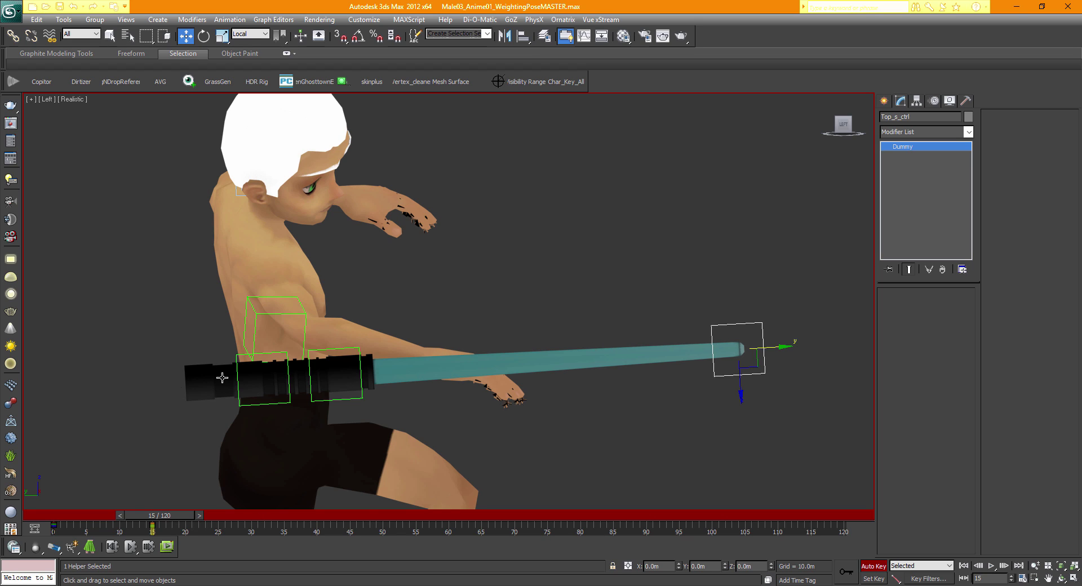
click(874, 566)
- Scrub the timeline to check the blade animation between frames 0 and 15, ending at frame 0
mouse_move(176, 515)
mouse_down()
mouse_move(81, 514)
mouse_move(180, 509)
mouse_move(85, 514)
mouse_move(172, 528)
mouse_up()
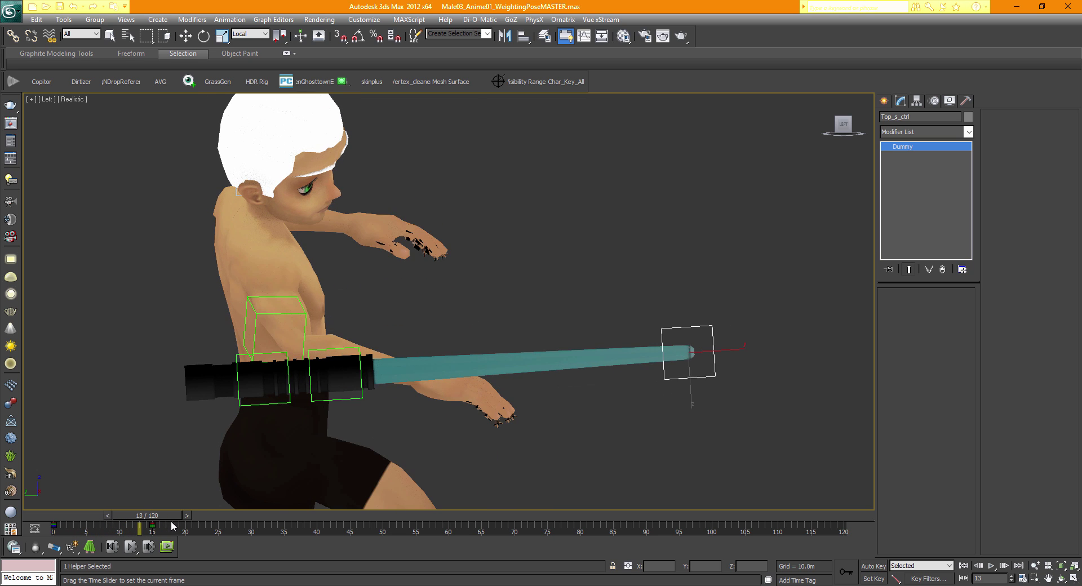
key(w)
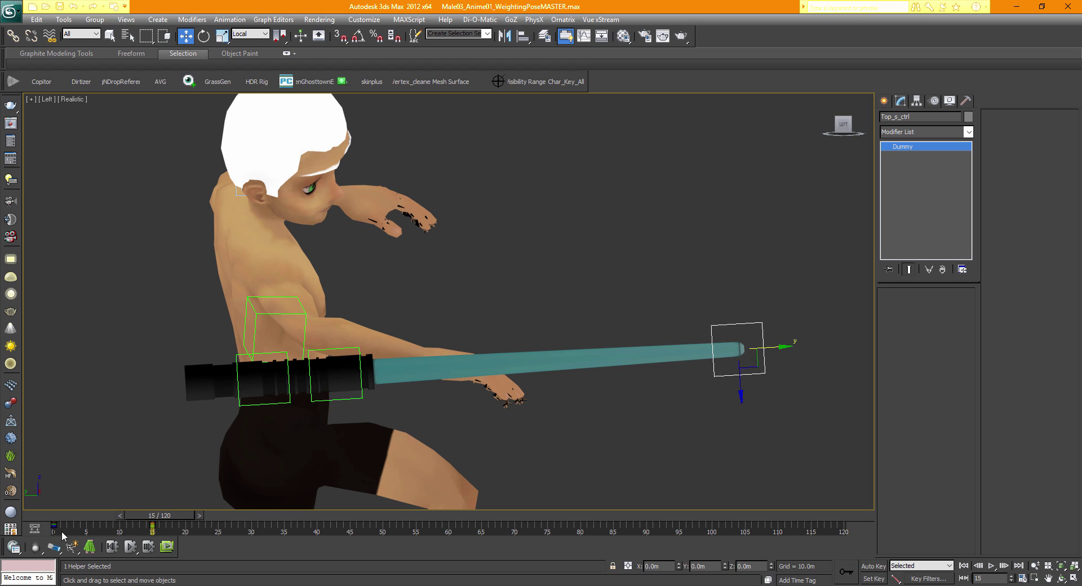
drag(62, 530, 49, 536)
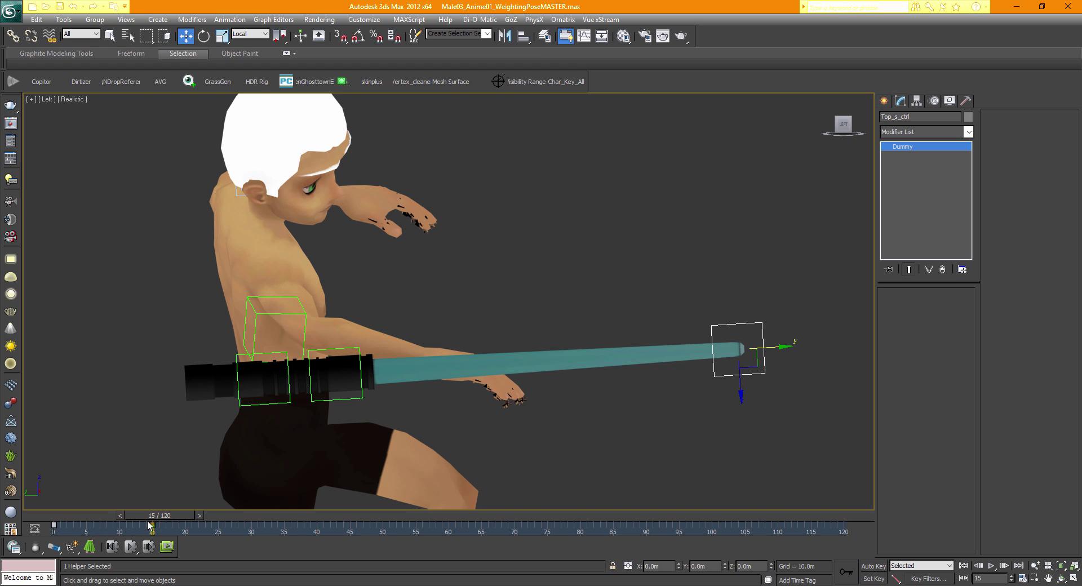
click(105, 515)
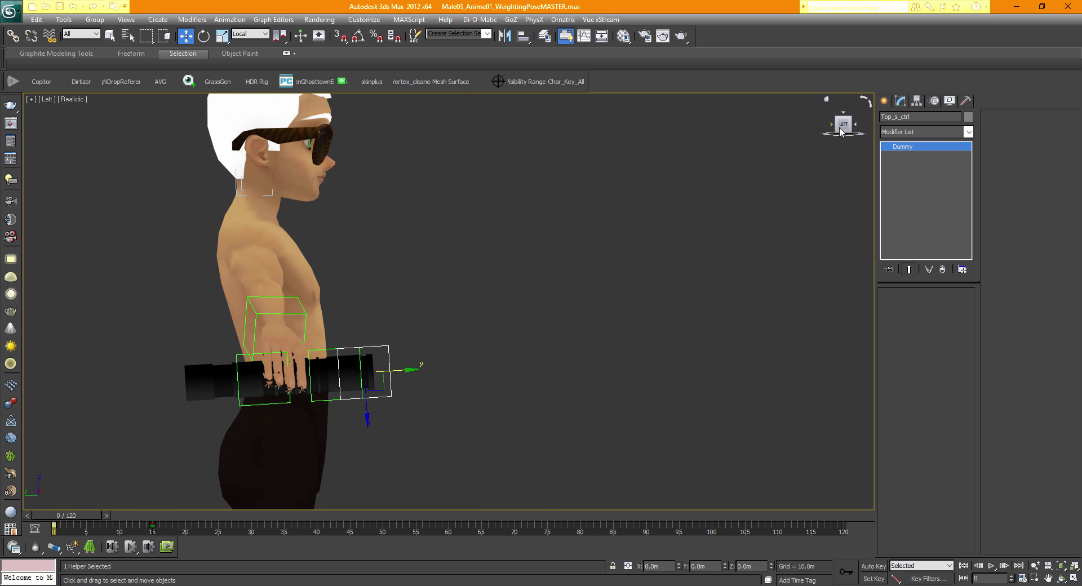
click(840, 129)
scroll(681, 280, up, 2)
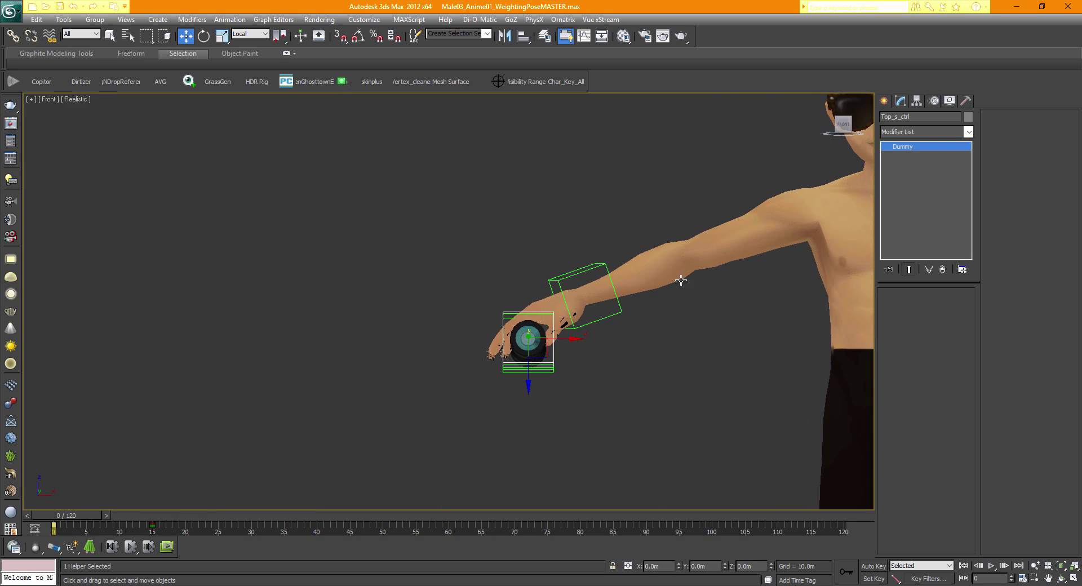
middle_drag(681, 280, 596, 291)
click(461, 299)
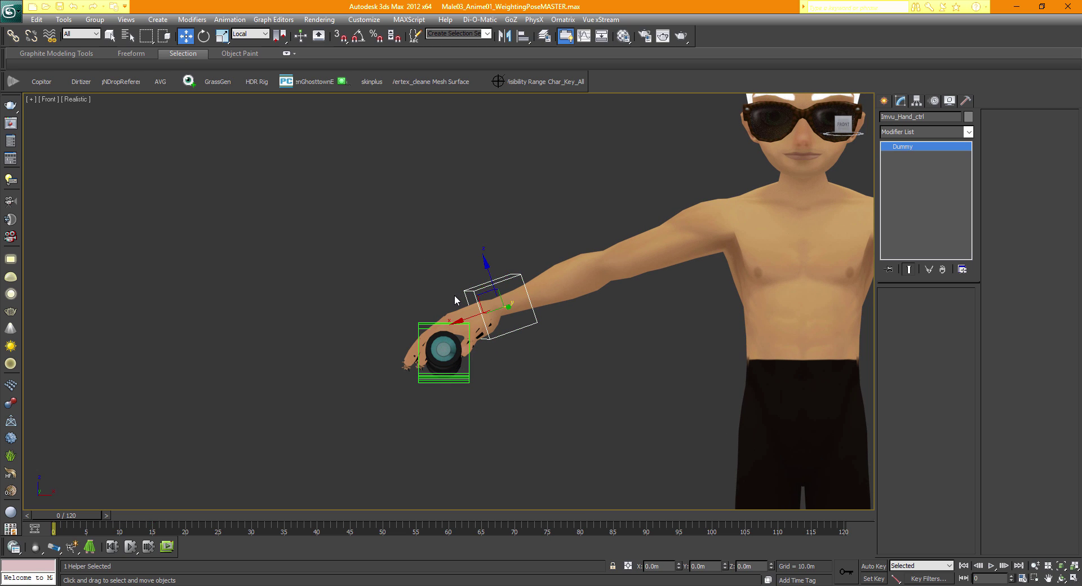
click(10, 11)
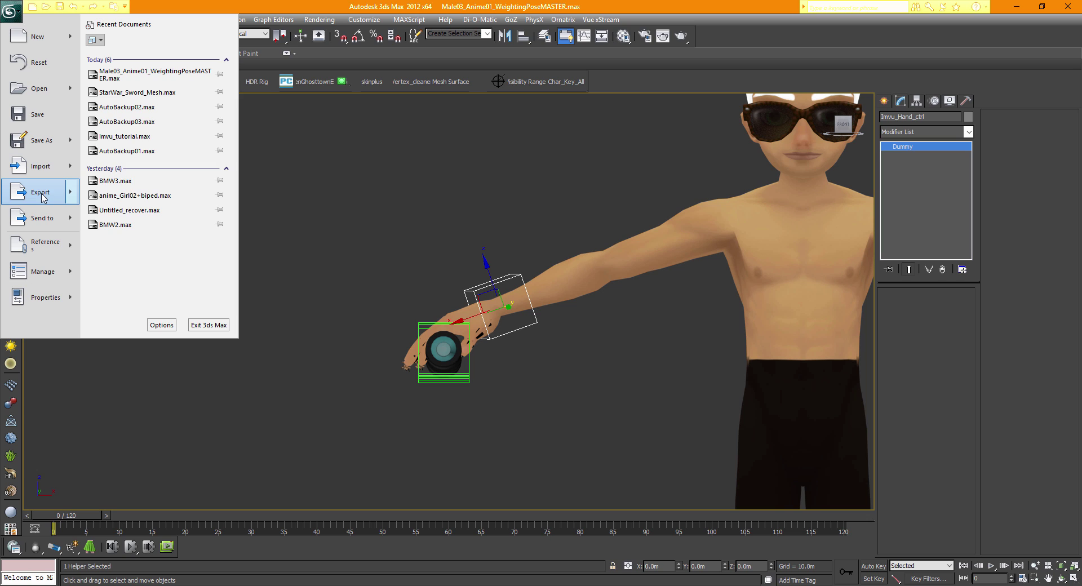
mouse_move(43, 197)
click(381, 228)
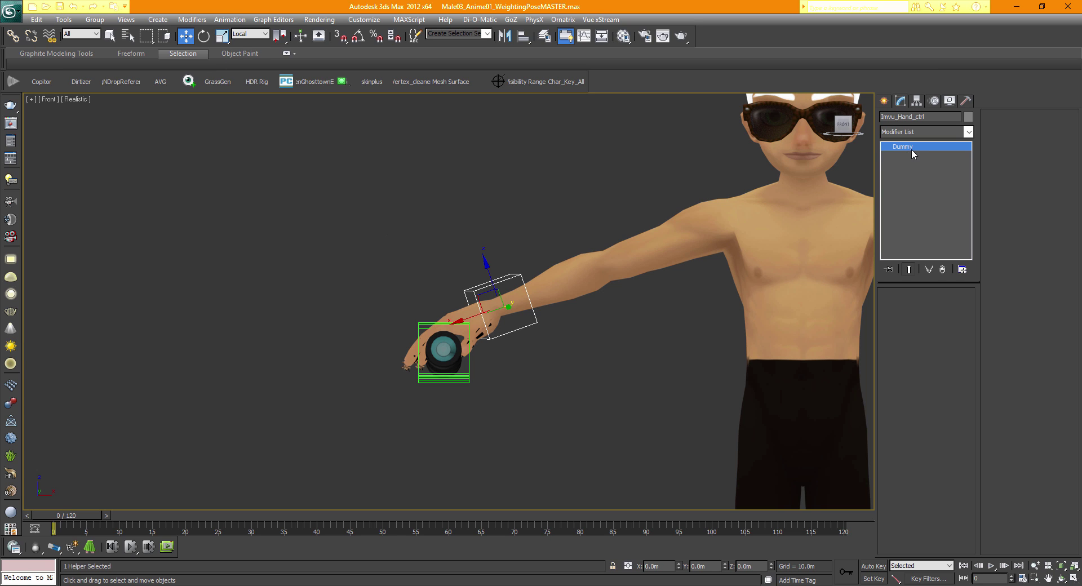
- Select the S_Ctrl_Handle dummy and inspect the retracted sword and its control dummies from the side
drag(842, 125, 836, 132)
alt+middle_drag(514, 341, 499, 346)
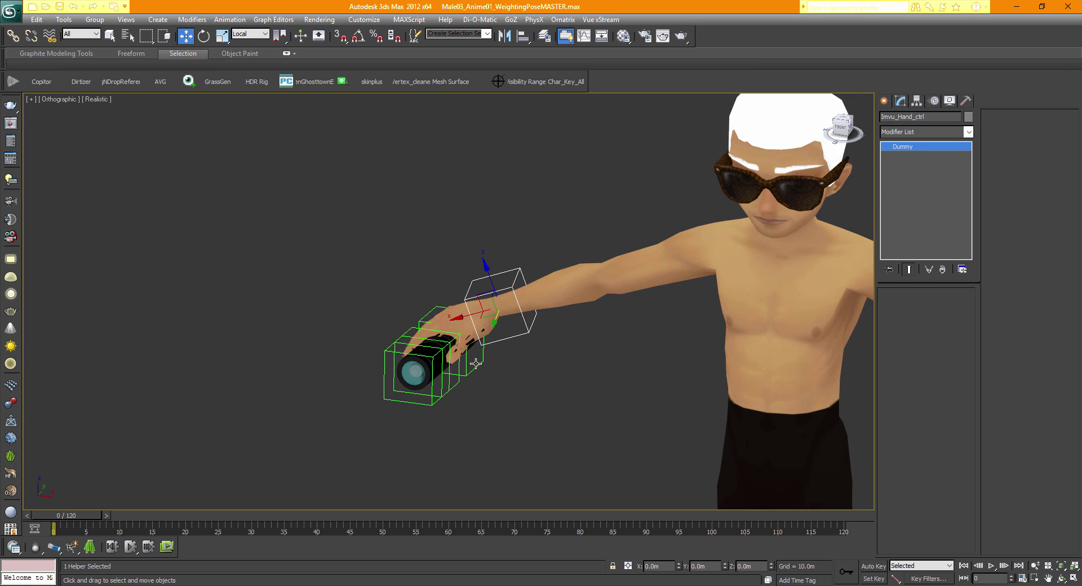
click(476, 364)
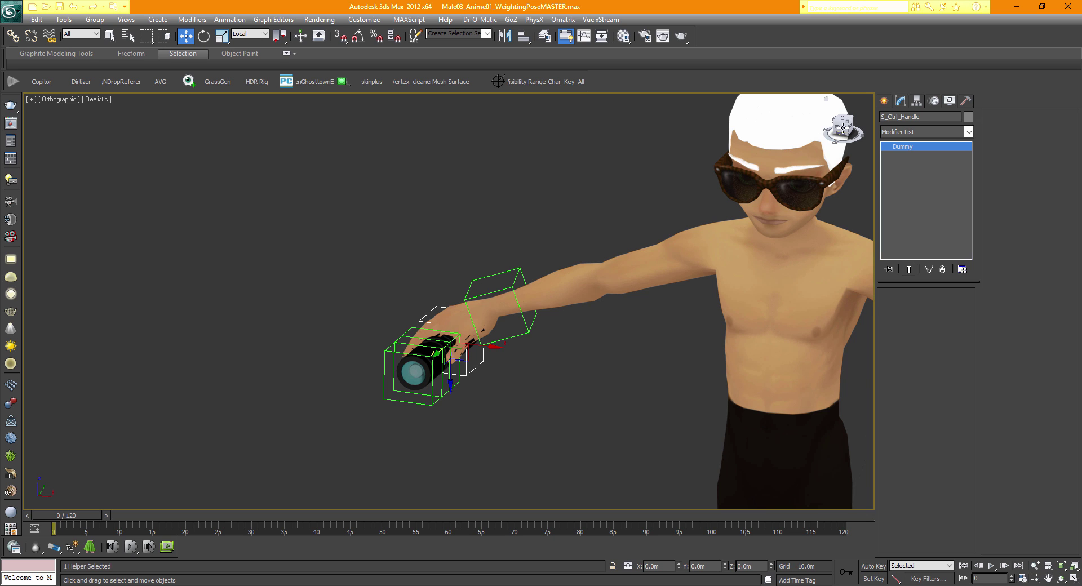
drag(841, 129, 721, 135)
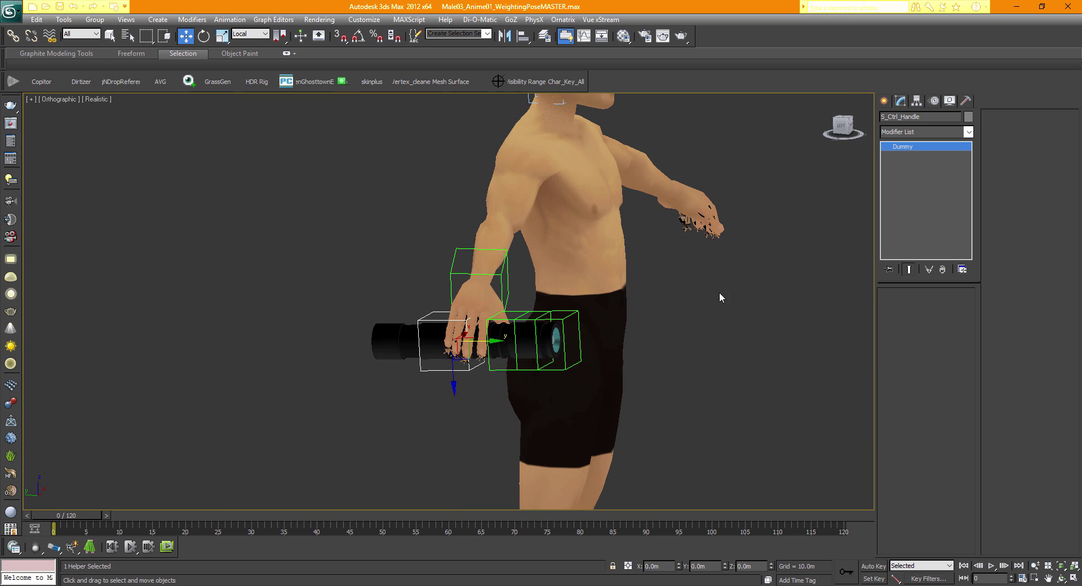
- Start exporting the blade animation as a Cal3D Animation File named SW_Rise in the Imvu Files folder
click(10, 10)
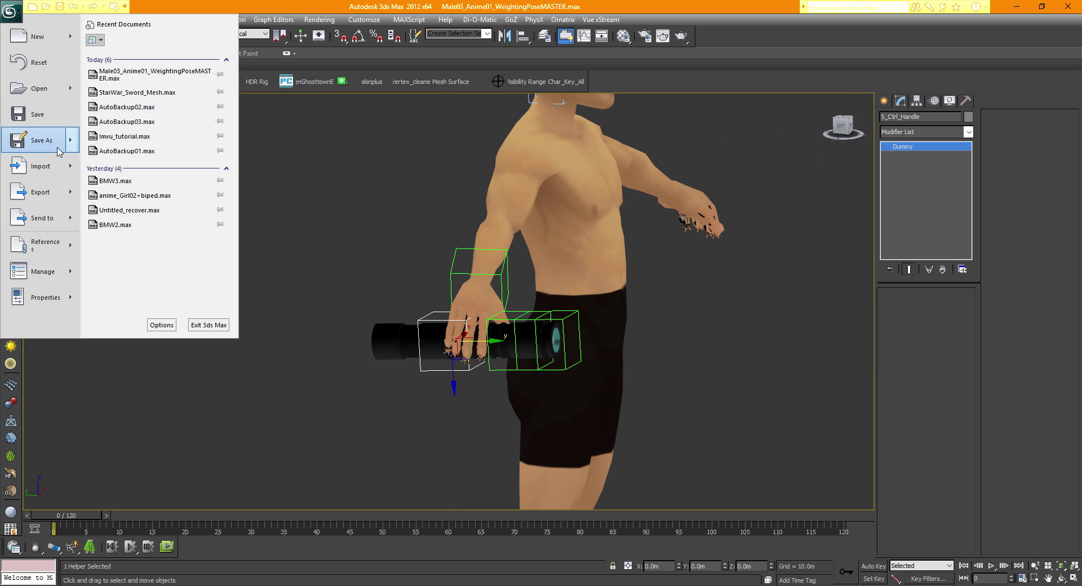
click(40, 194)
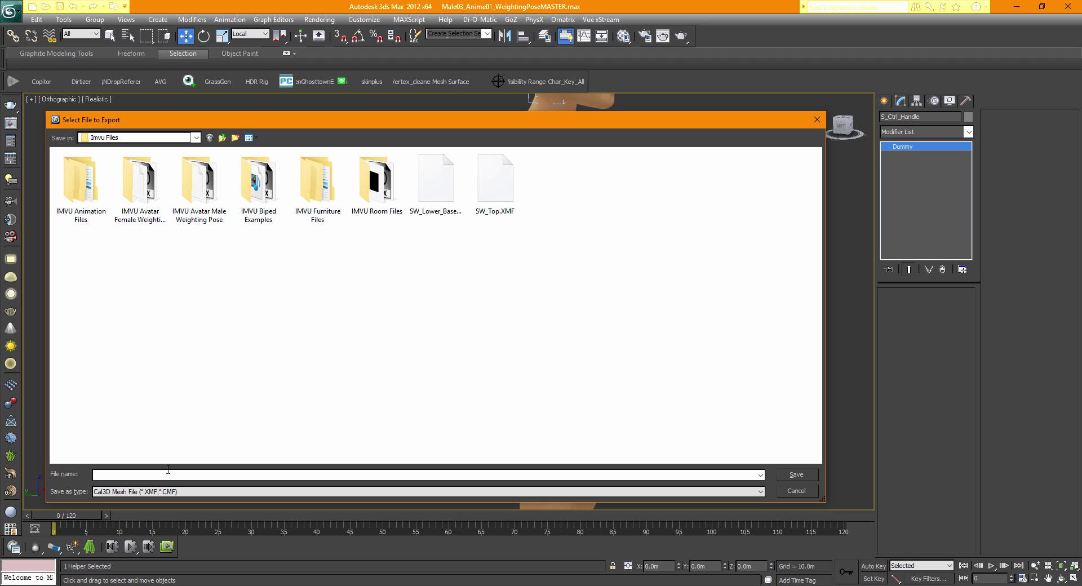
click(146, 492)
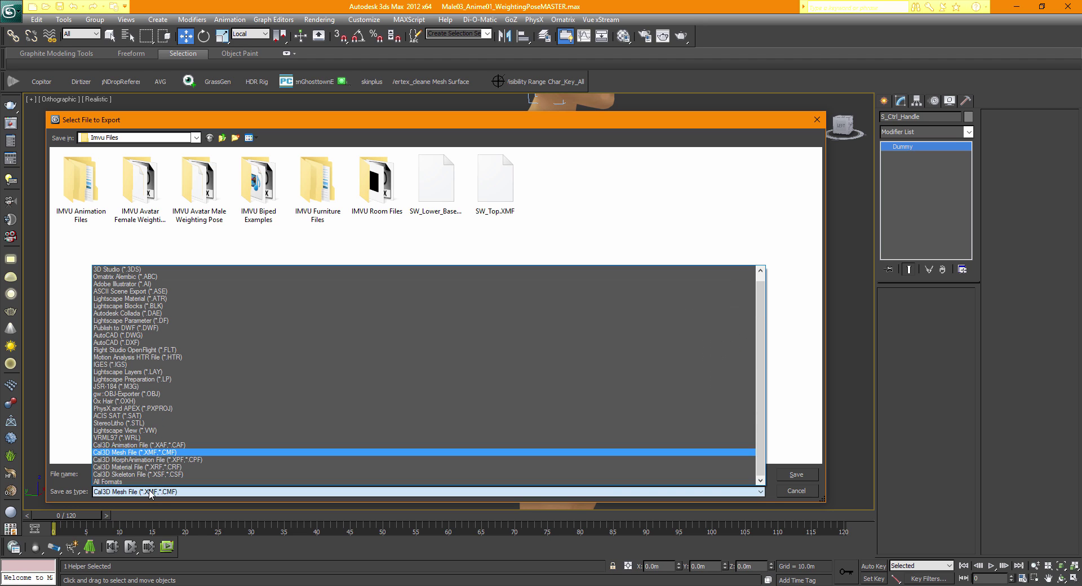
click(175, 446)
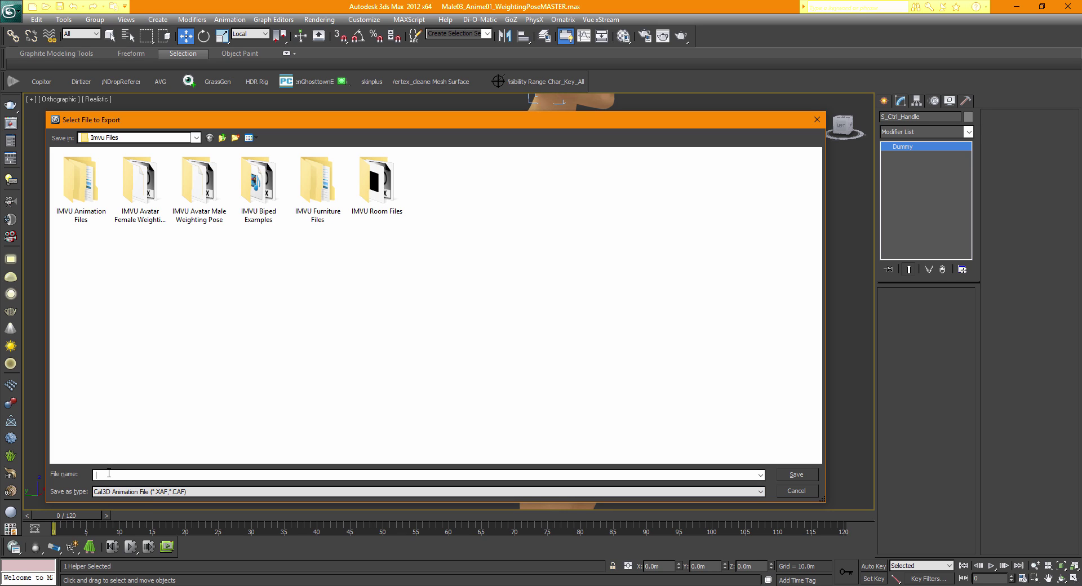
text(S)
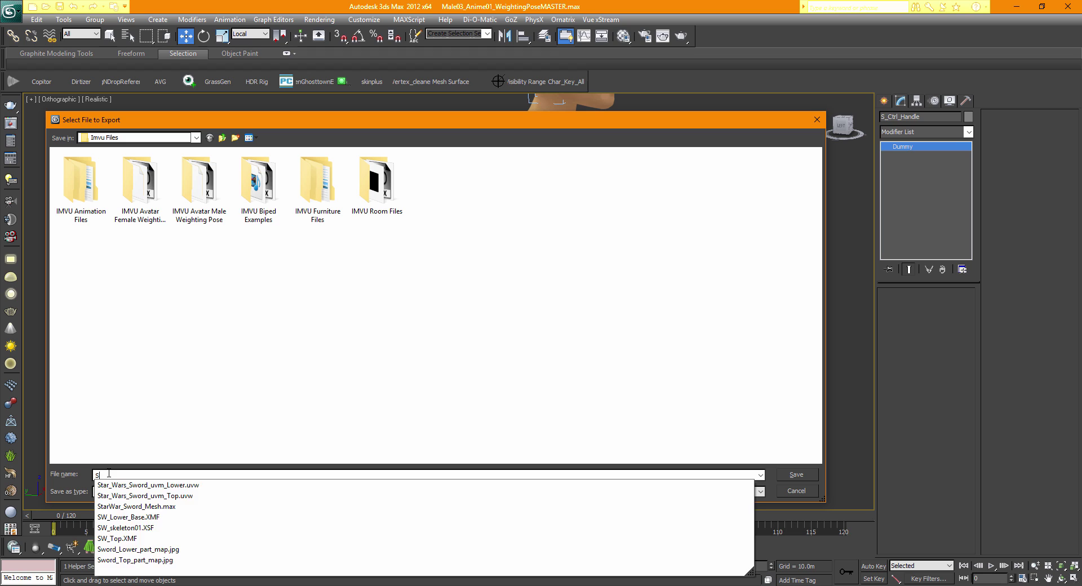
text(W_)
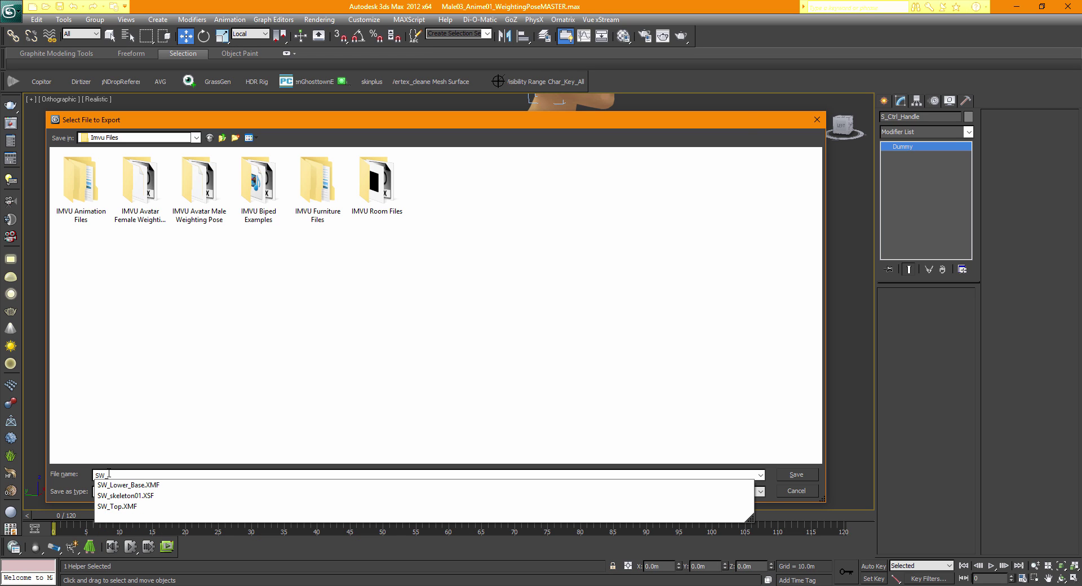
text(ki)
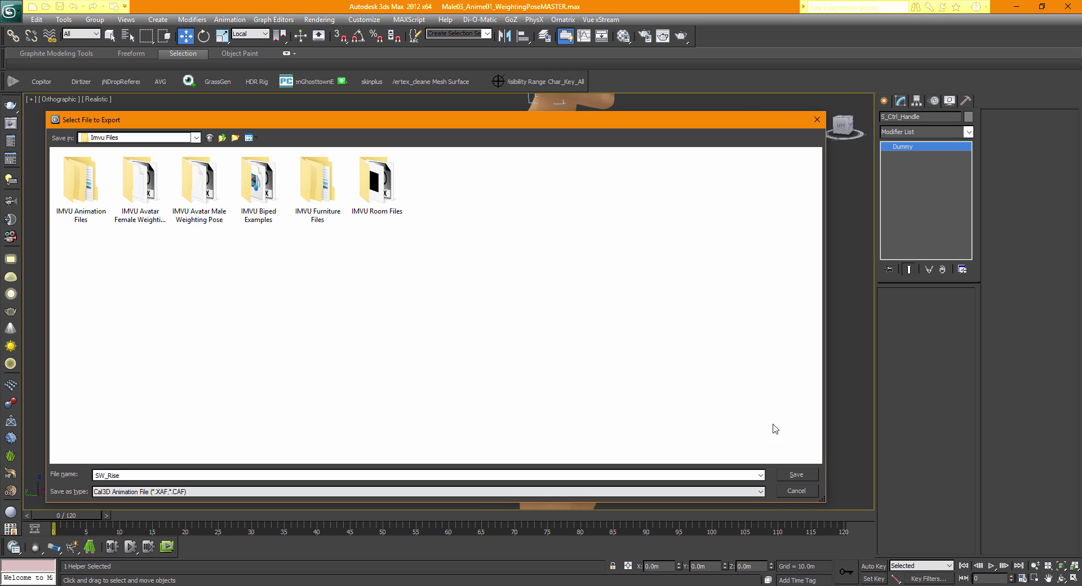
click(800, 475)
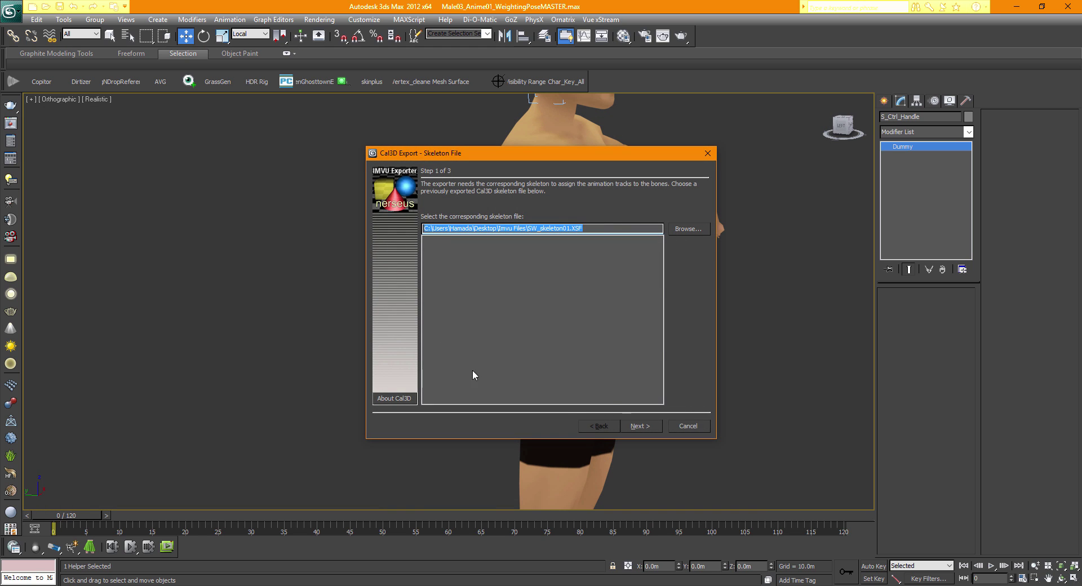
- Export the animation with the SW_skeleton01.XSF skeleton, excluding the Base_s_ctrl and Imvu_Hand_ctrl nodes, from frame 0 to 15
click(640, 426)
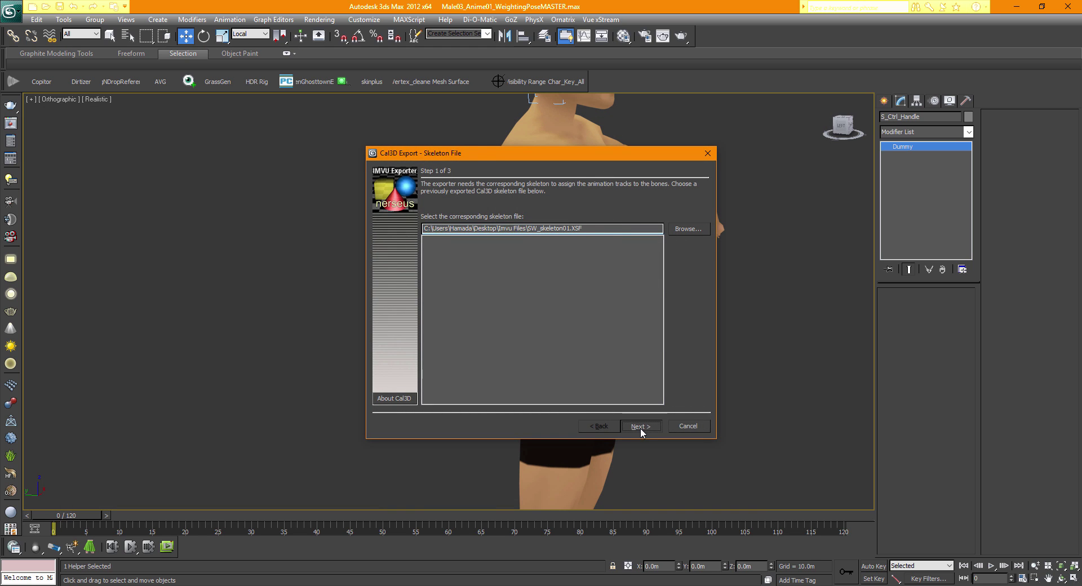
drag(555, 159, 812, 161)
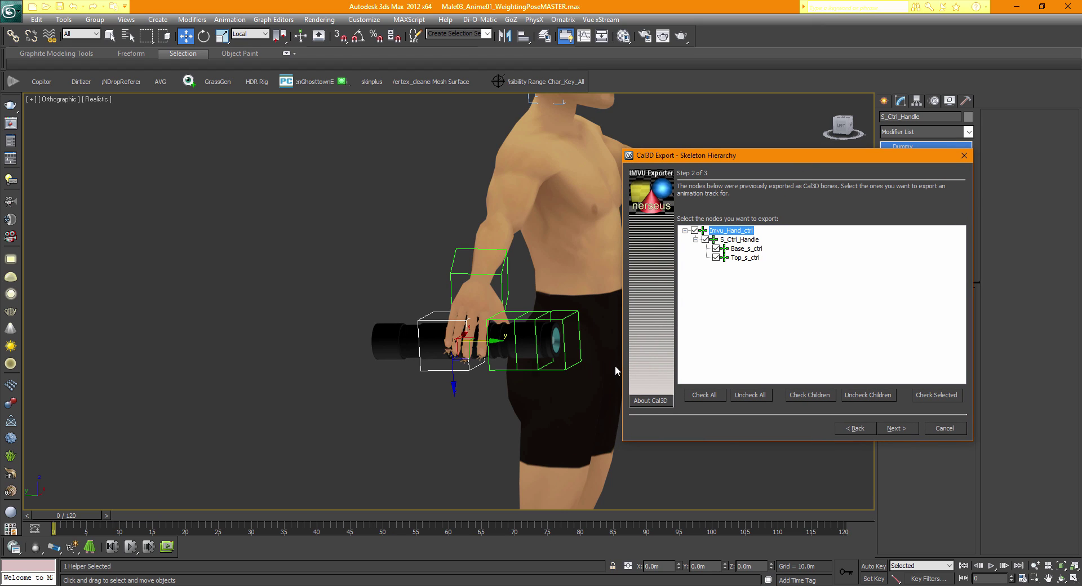
click(715, 248)
click(695, 231)
click(897, 428)
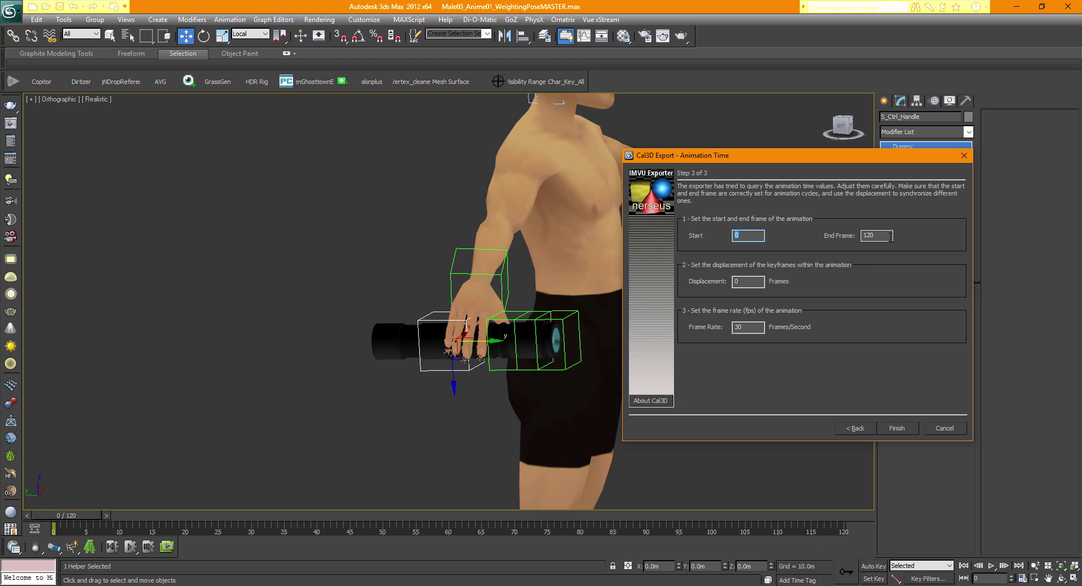
double_click(868, 236)
text(15)
click(896, 428)
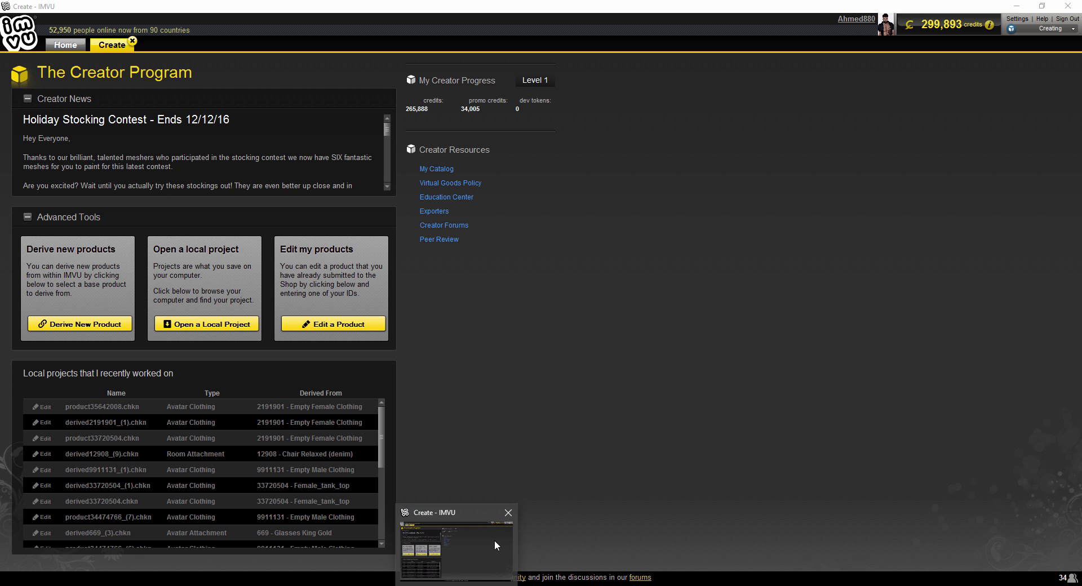
- Switch to IMVU and derive a new 3D product from the Male Accessory category
click(495, 540)
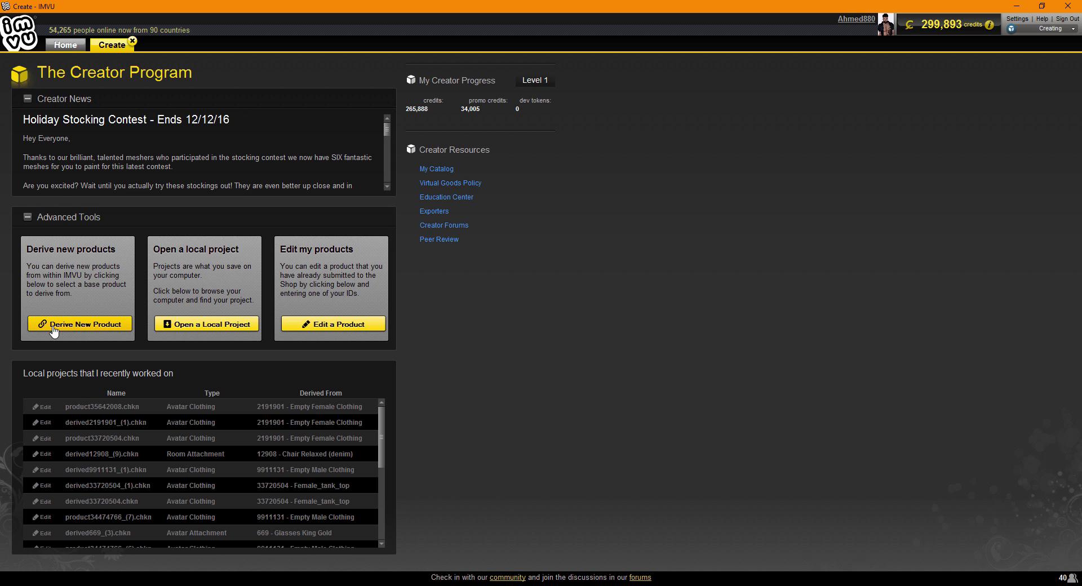
click(55, 329)
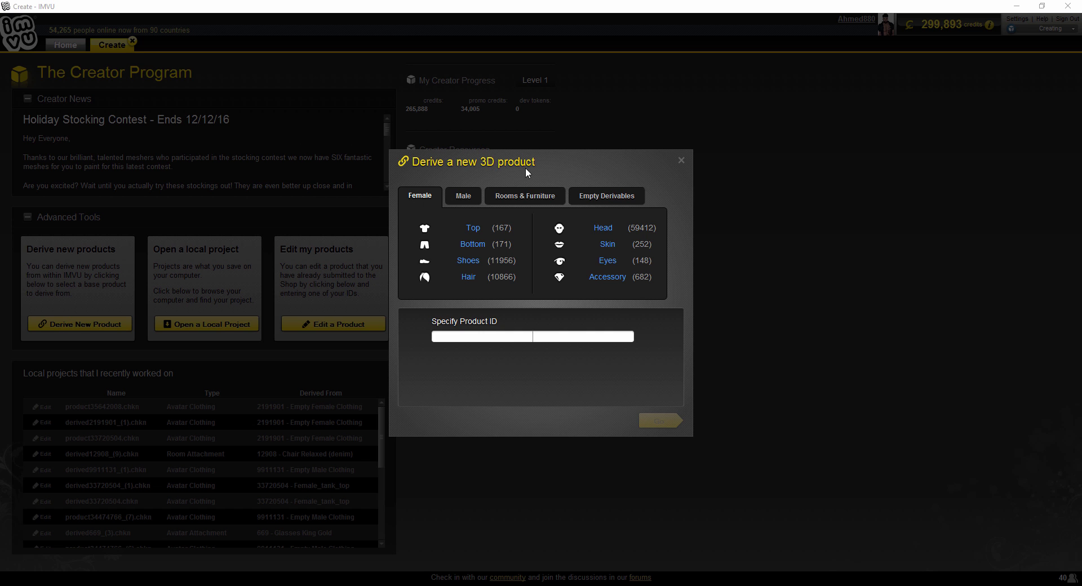
click(462, 199)
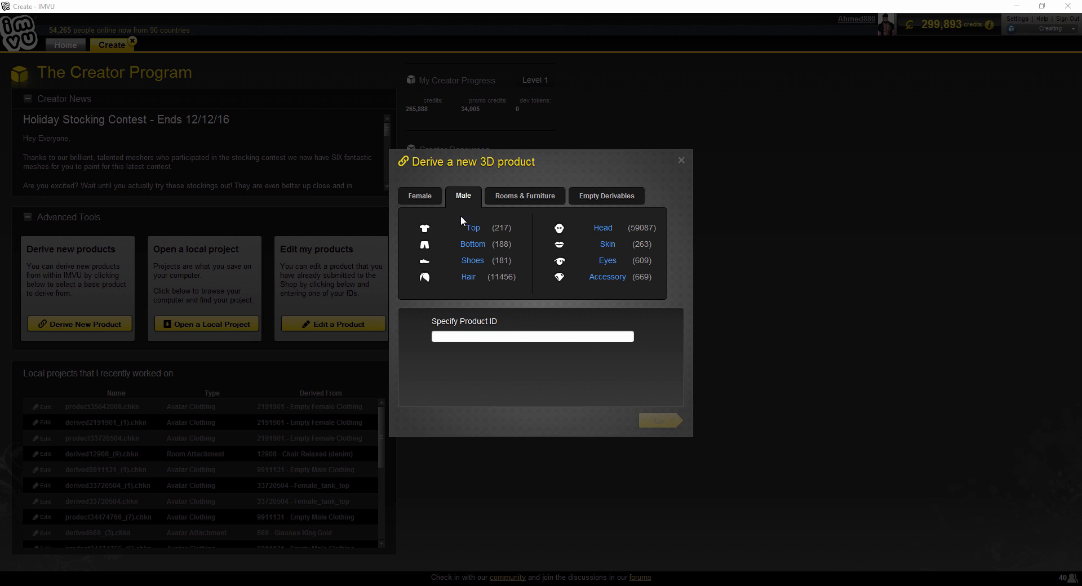
click(609, 279)
click(660, 422)
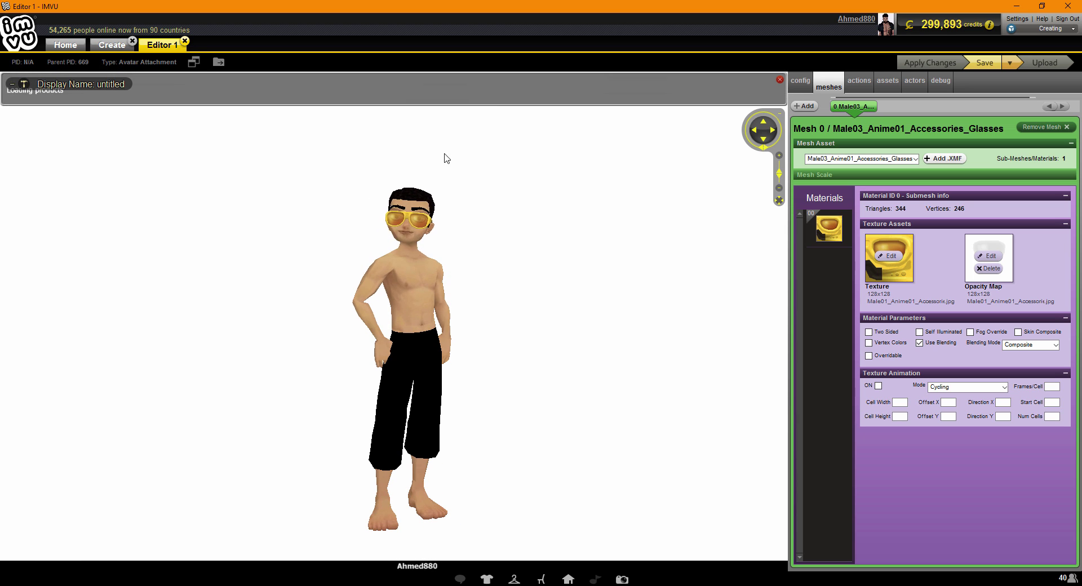
- Load SW_skeleton01.XSF from the desktop's Imvu Files folder as the product's skeleton and apply the changes
click(807, 81)
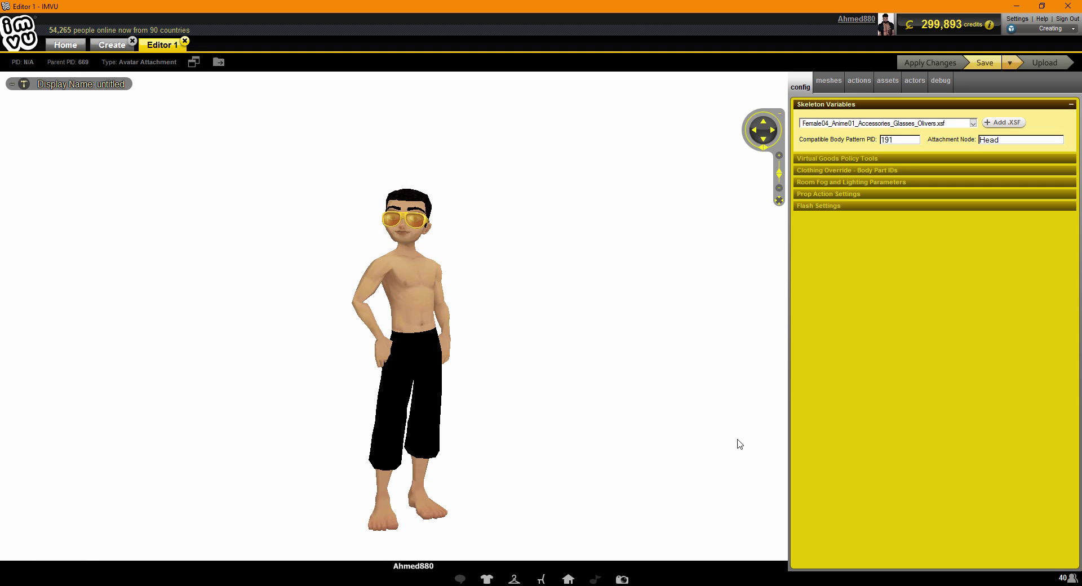
click(995, 123)
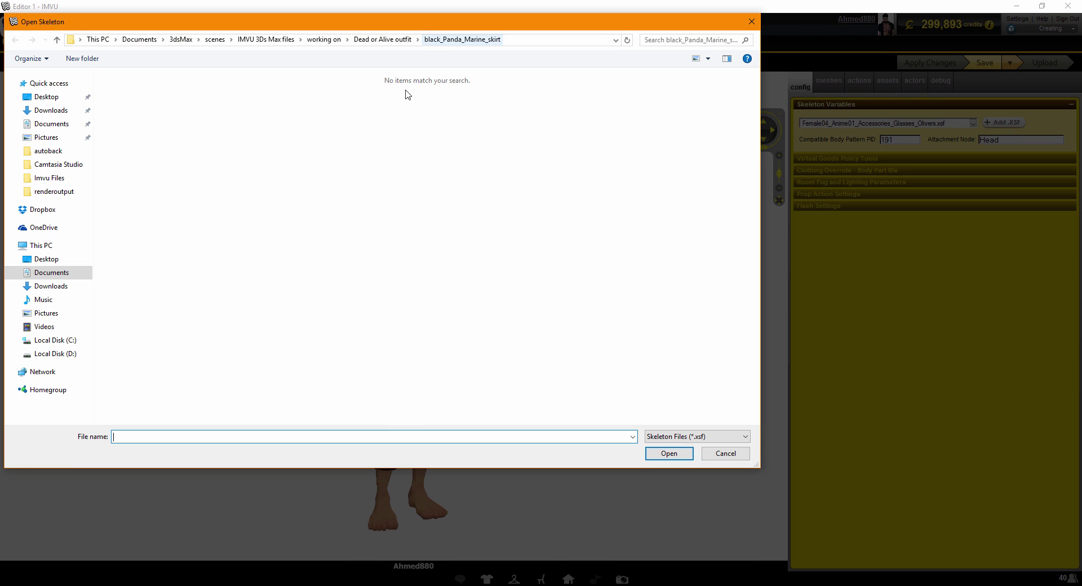
click(45, 124)
click(51, 111)
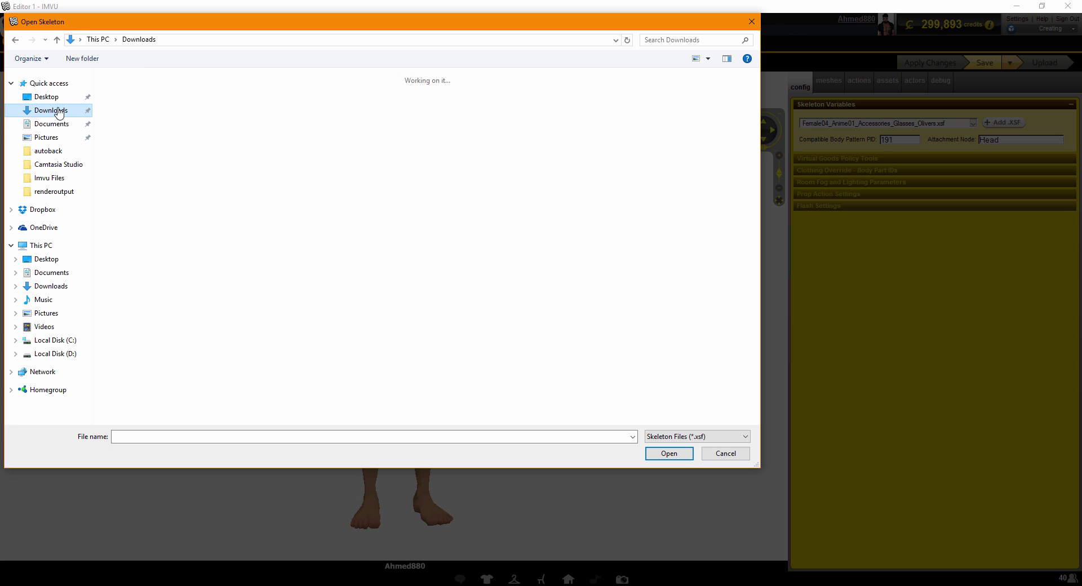
click(47, 97)
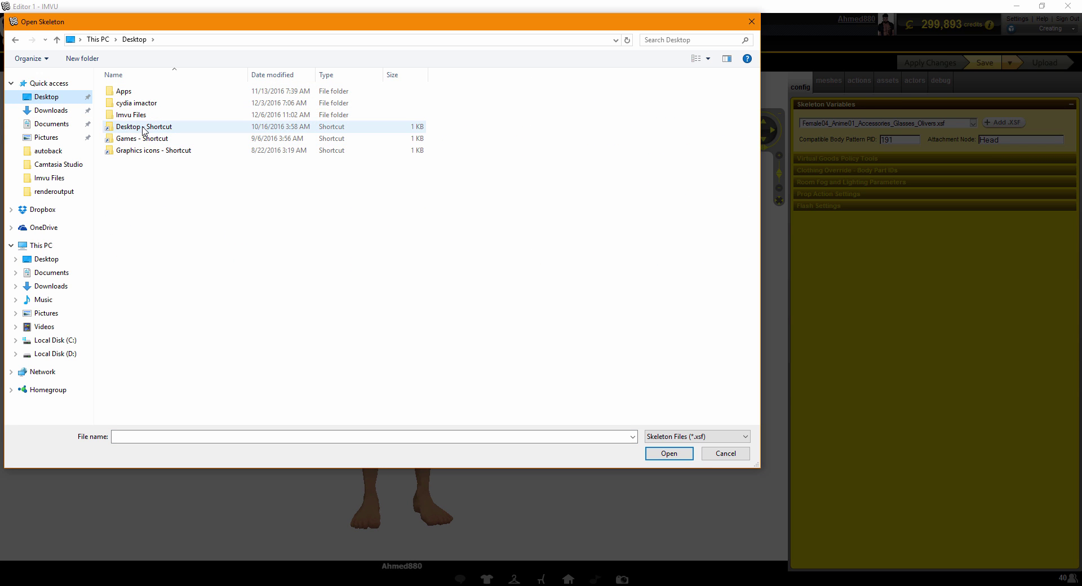
double_click(131, 114)
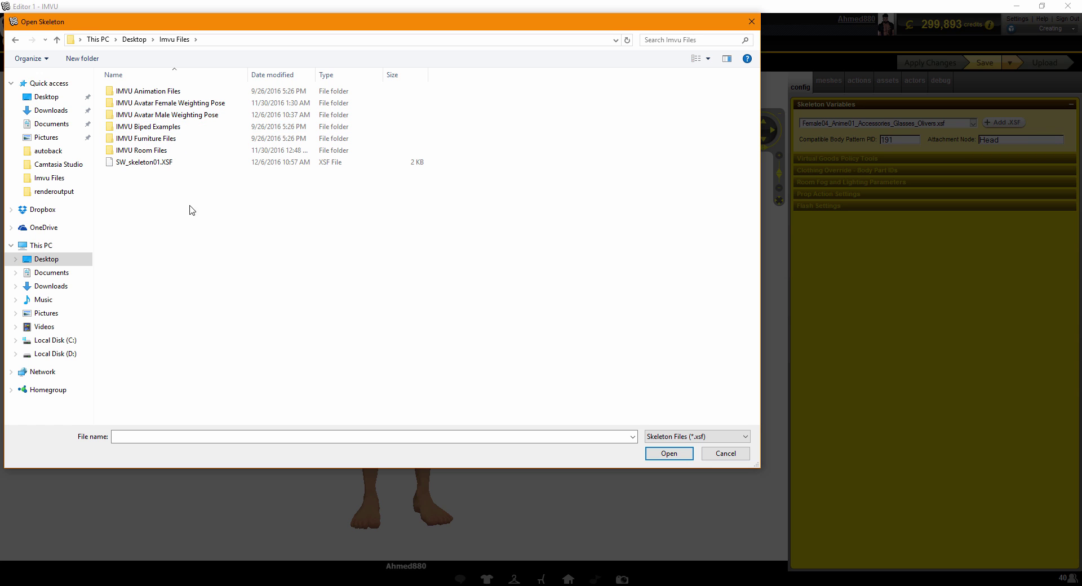
double_click(146, 164)
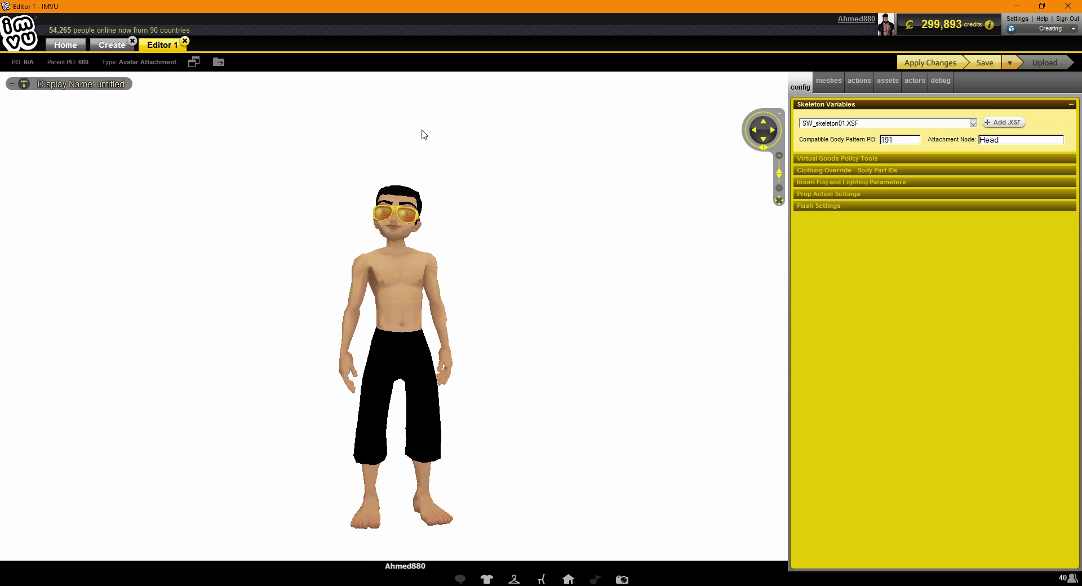
click(904, 64)
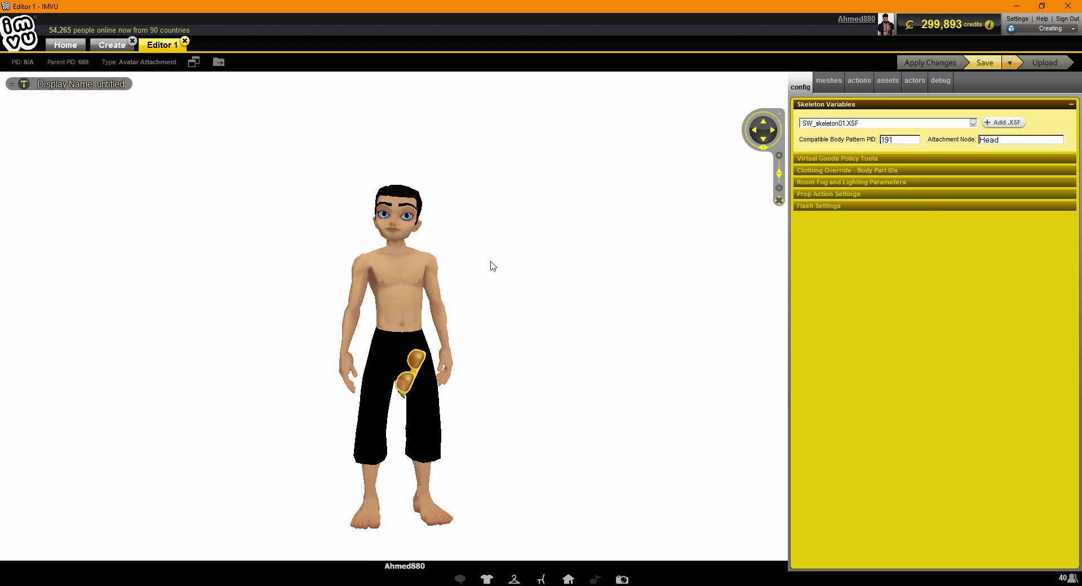
- Switch to 3ds Max and display the avatar's Front view in Wireframe to expose the hand bones
double_click(990, 140)
key(alt+Tab)
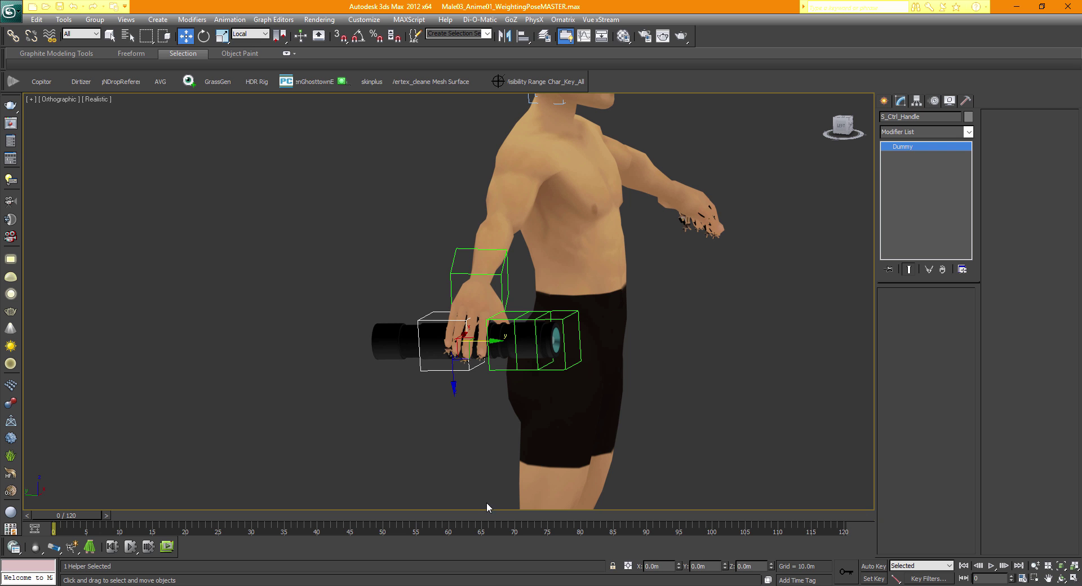
drag(843, 130, 852, 128)
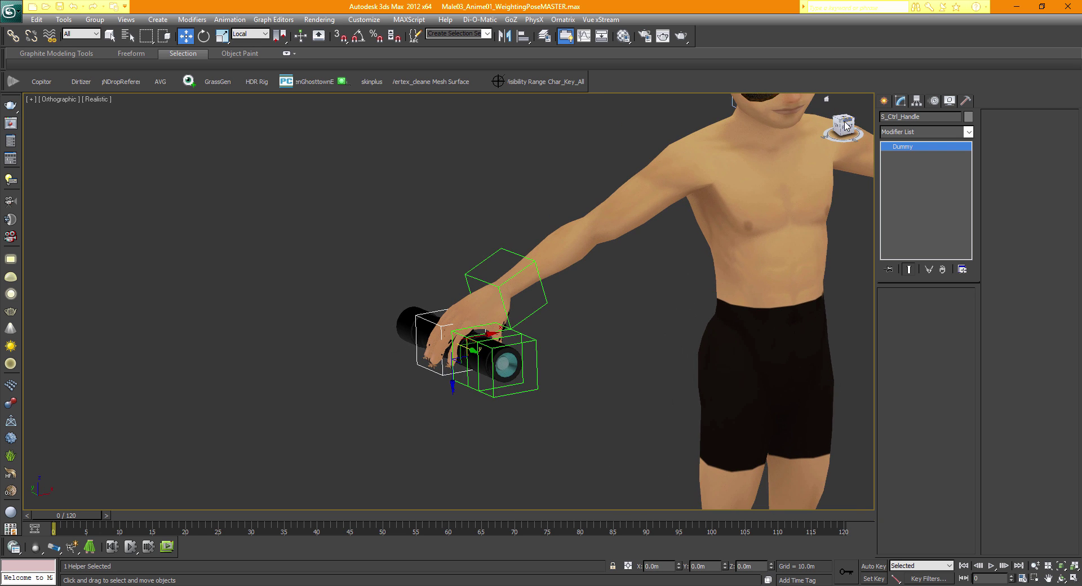
click(845, 122)
click(842, 130)
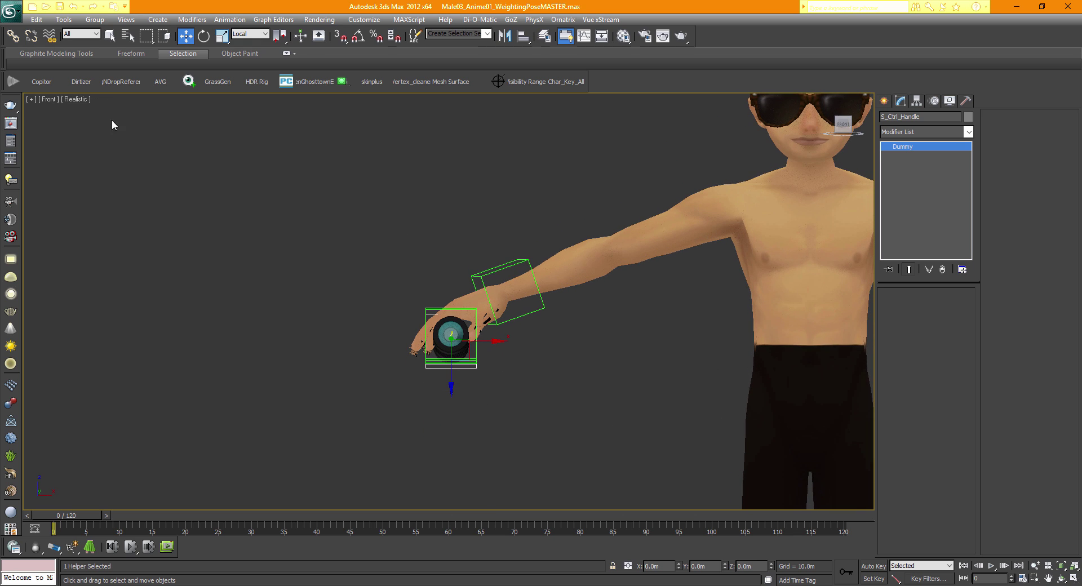
click(78, 99)
click(102, 179)
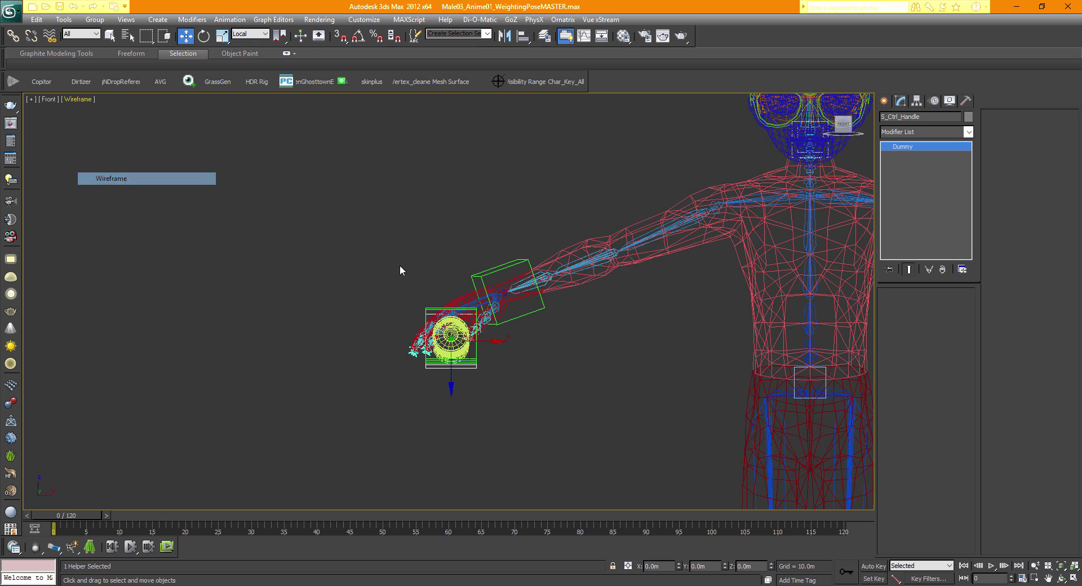
- Select the small wrist bone of the sword hand and copy its name, rtHand
middle_drag(612, 324, 548, 339)
scroll(550, 353, up, 10)
middle_drag(237, 442, 286, 438)
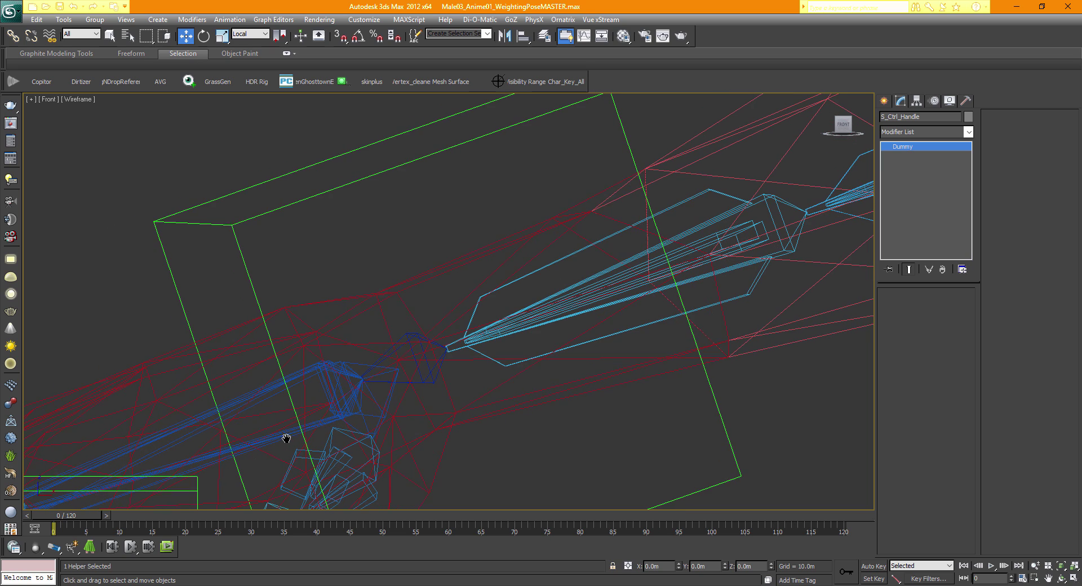
click(411, 336)
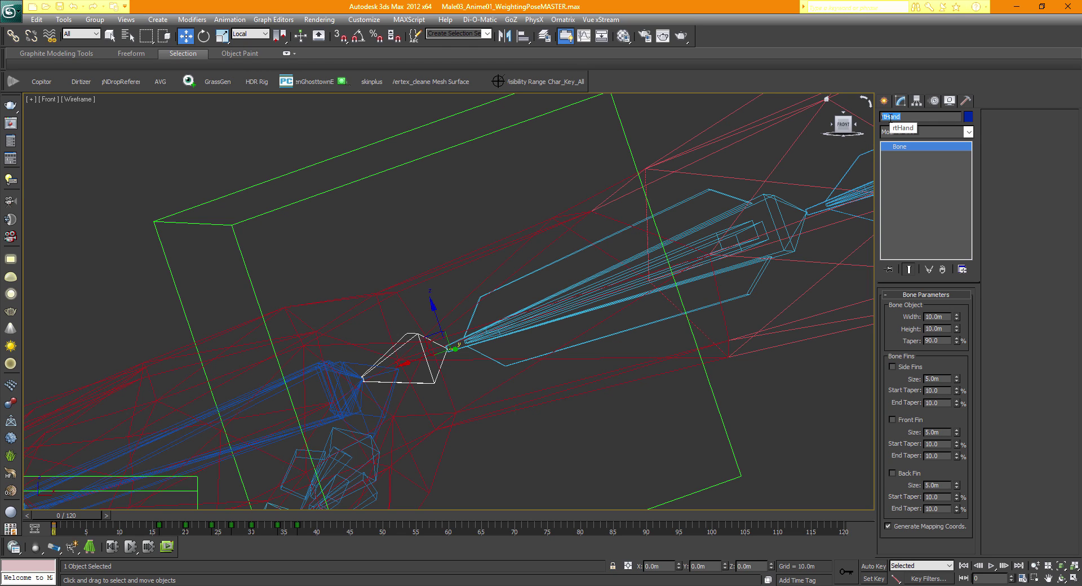
right_click(895, 116)
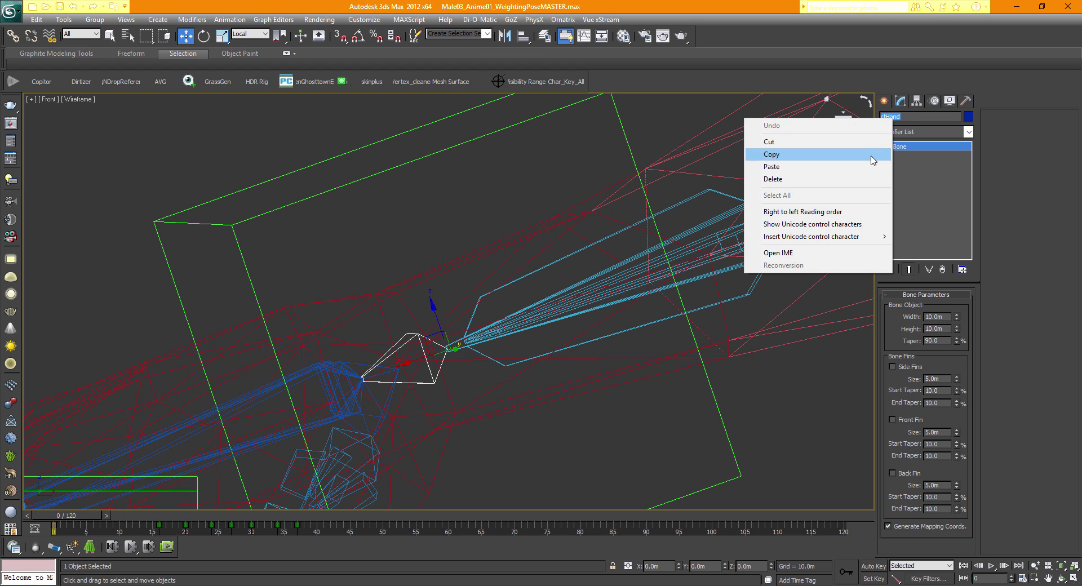
click(874, 154)
- Back in IMVU, set the skeleton's Attachment Node to rtHand and apply the changes
key(alt+Tab)
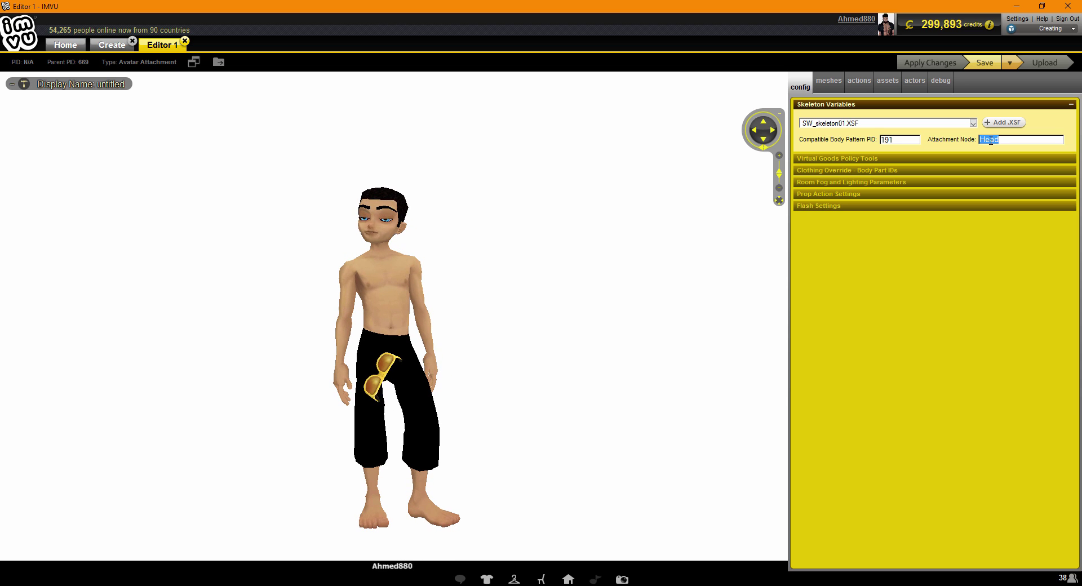
text(rtHand)
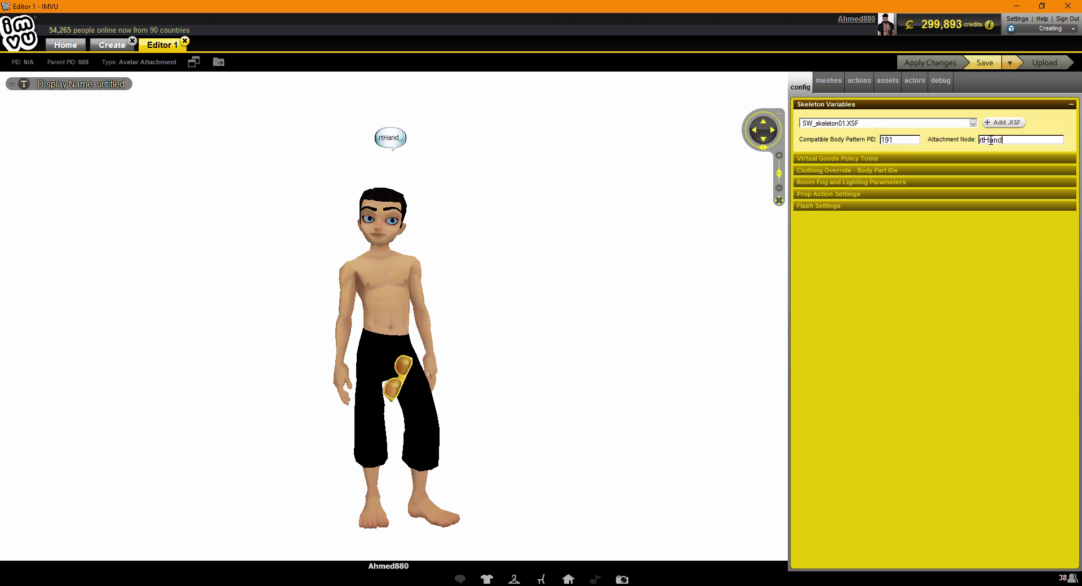
click(912, 68)
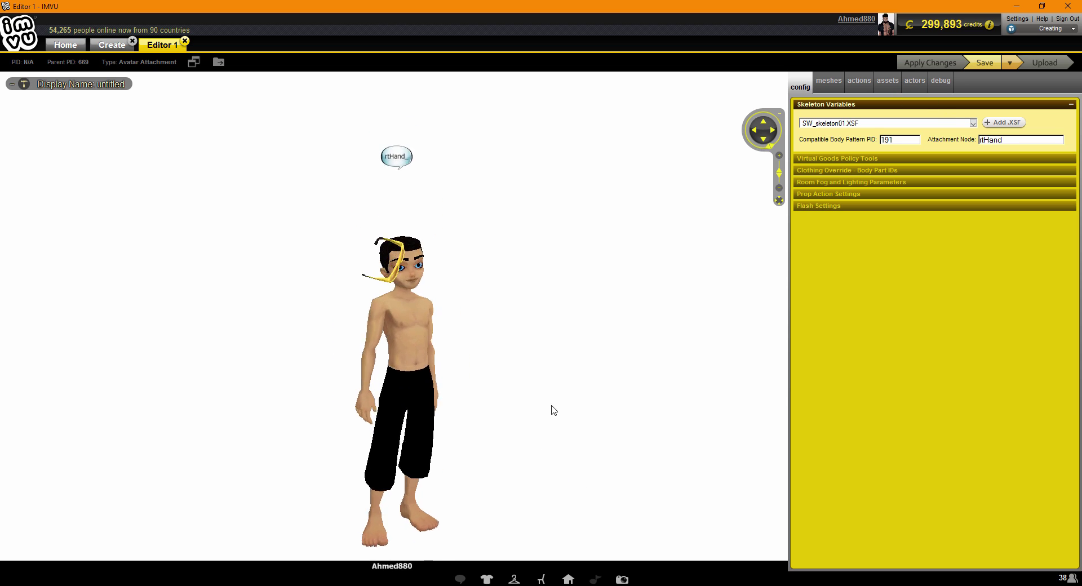
- Check from several angles where the glasses attach on the avatar, and return to 3ds Max
scroll(554, 411, up, 2)
drag(554, 410, 582, 408)
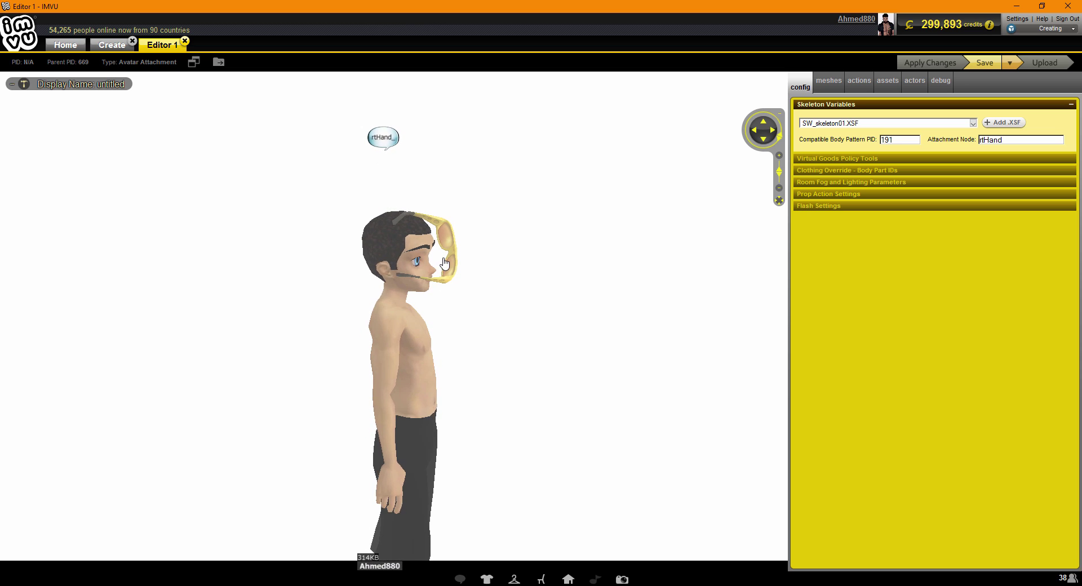
scroll(444, 263, down, 5)
drag(548, 302, 379, 265)
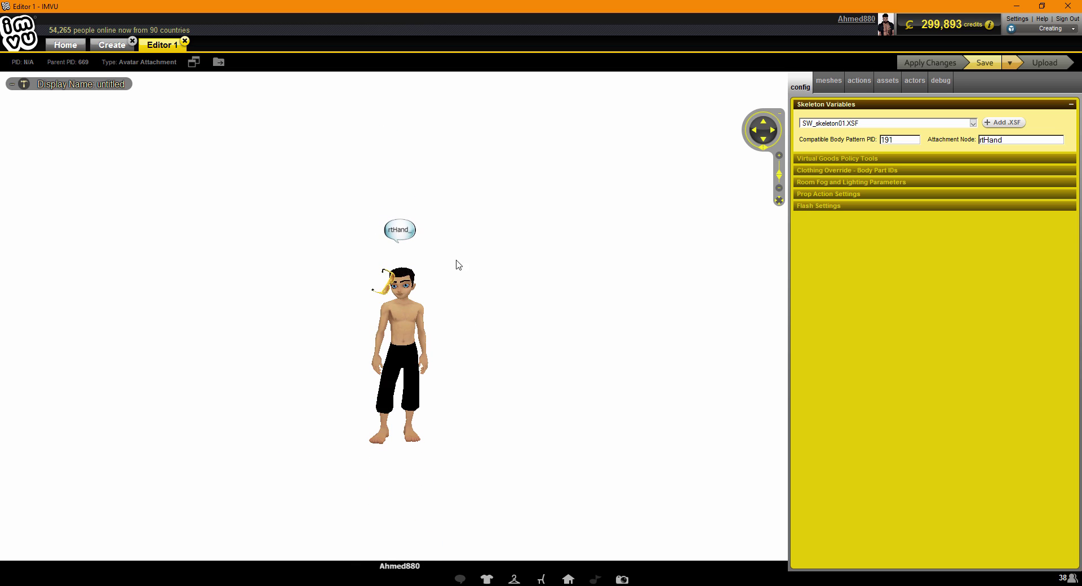
click(582, 457)
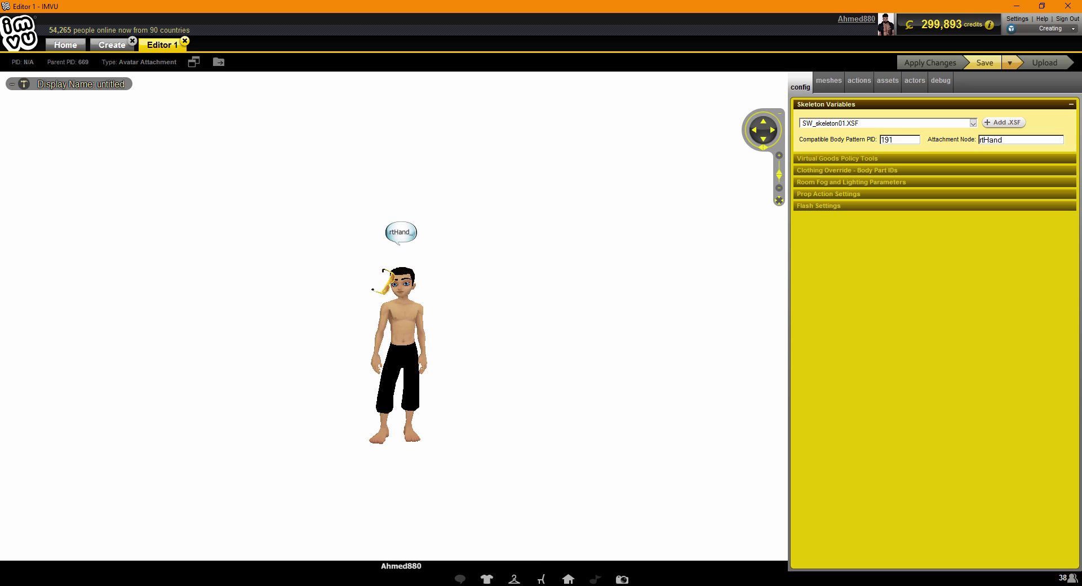
click(517, 585)
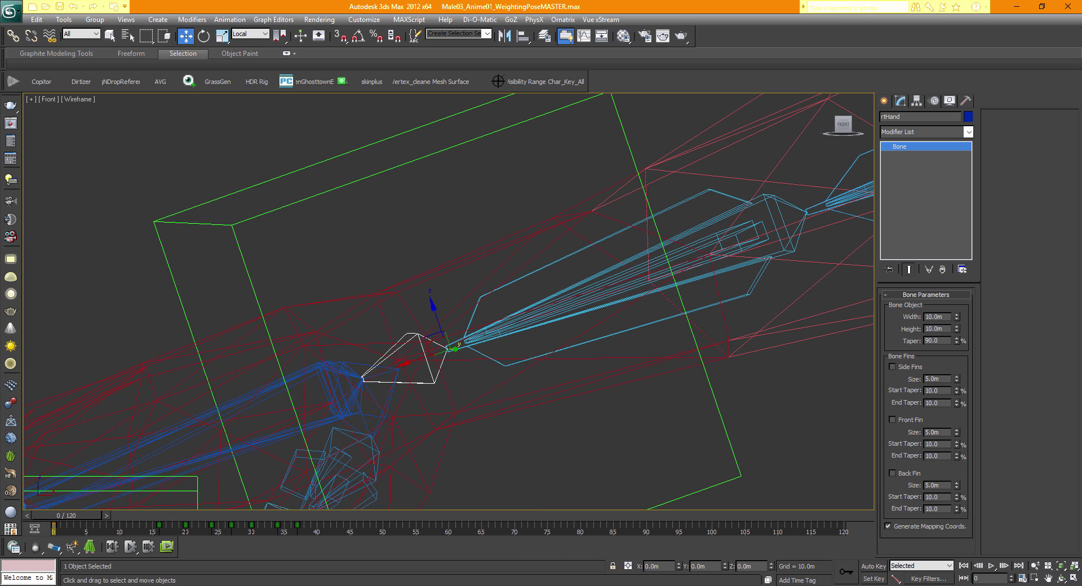